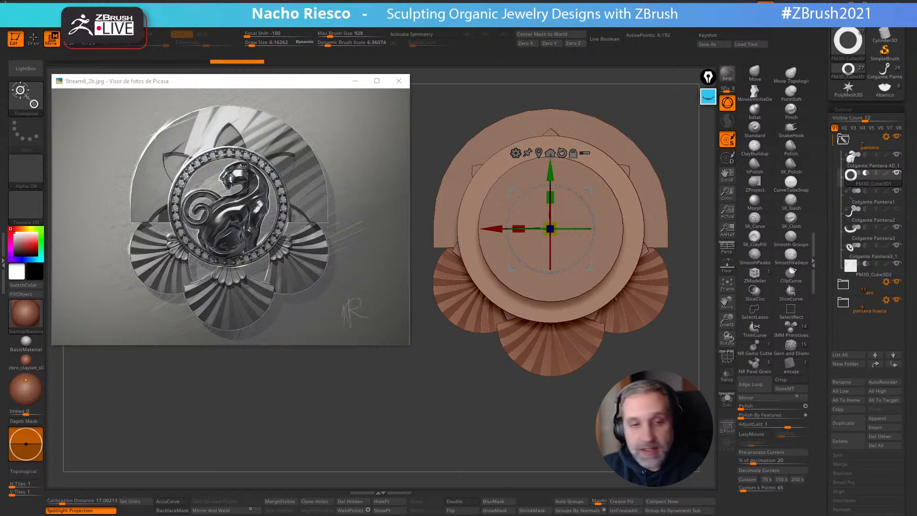
Compare the front of the pendant model with the reference image Stream6_2b.jpg
{"action": "left_click", "coordinate": [382, 411]}
{"action": "left_click_drag", "start_coordinate": [382, 411], "coordinate": [370, 411]}
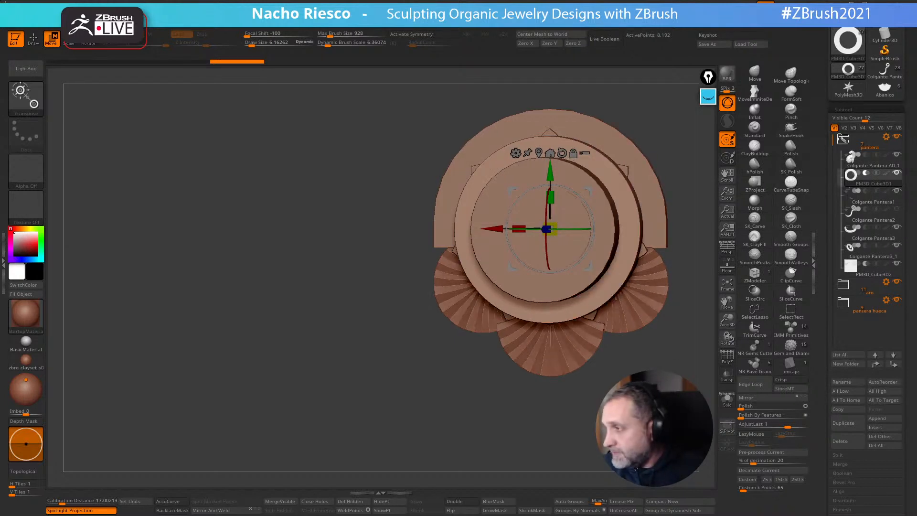
{"action": "key", "text": "alt+Tab"}
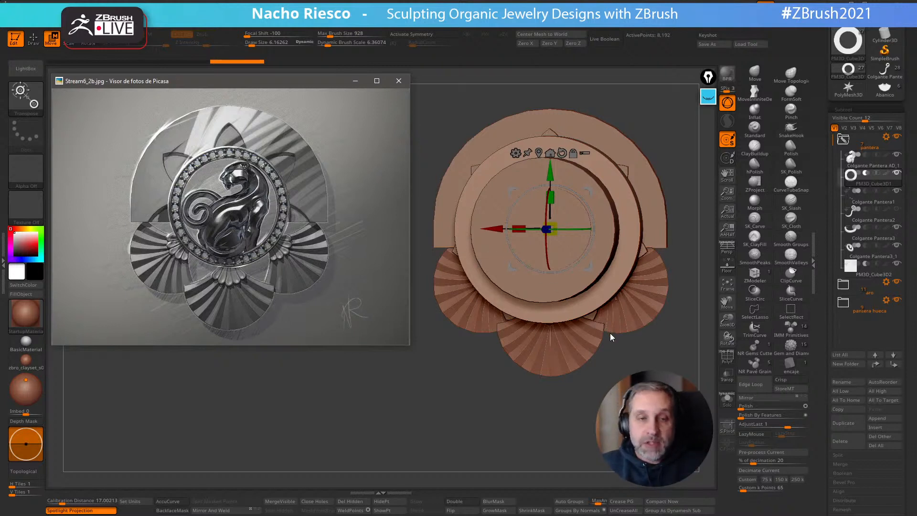
{"action": "left_click", "coordinate": [655, 342]}
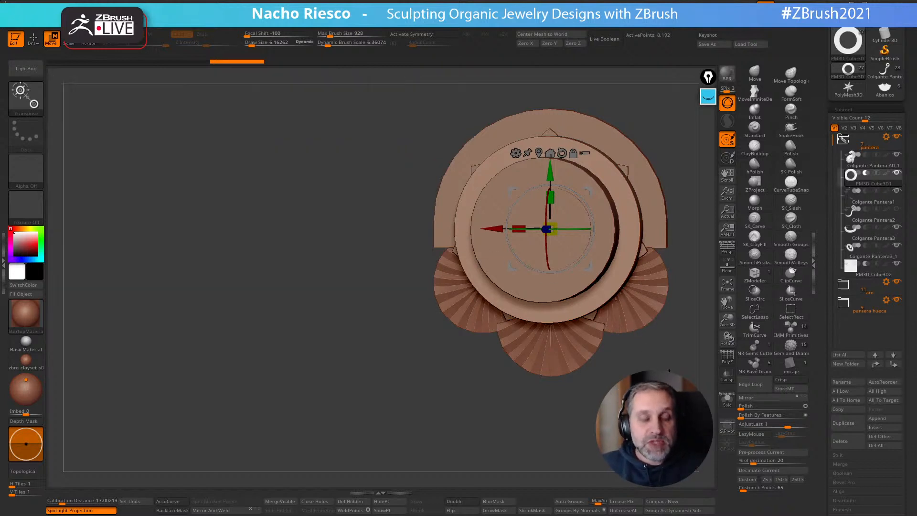
{"action": "left_click_drag", "start_coordinate": [655, 342], "coordinate": [670, 367]}
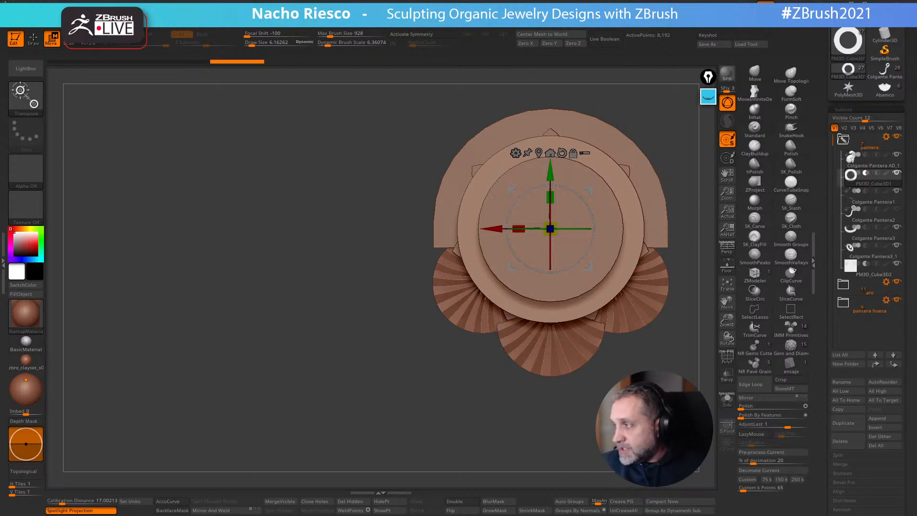
{"action": "key", "text": "alt+Tab"}
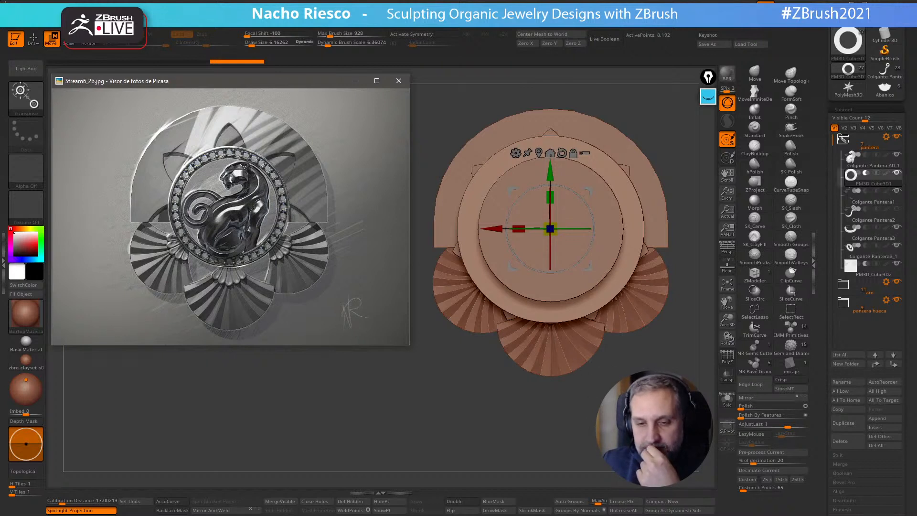
Turn on Live Boolean to preview the cut-out ring around the panther and the rest of the pendant
{"action": "mouse_move", "coordinate": [593, 418]}
{"action": "left_mouse_down"}
{"action": "mouse_move", "coordinate": [621, 422]}
{"action": "mouse_move", "coordinate": [596, 422]}
{"action": "left_mouse_up"}
{"action": "left_click_drag", "start_coordinate": [669, 388], "coordinate": [544, 417], "text": "alt"}
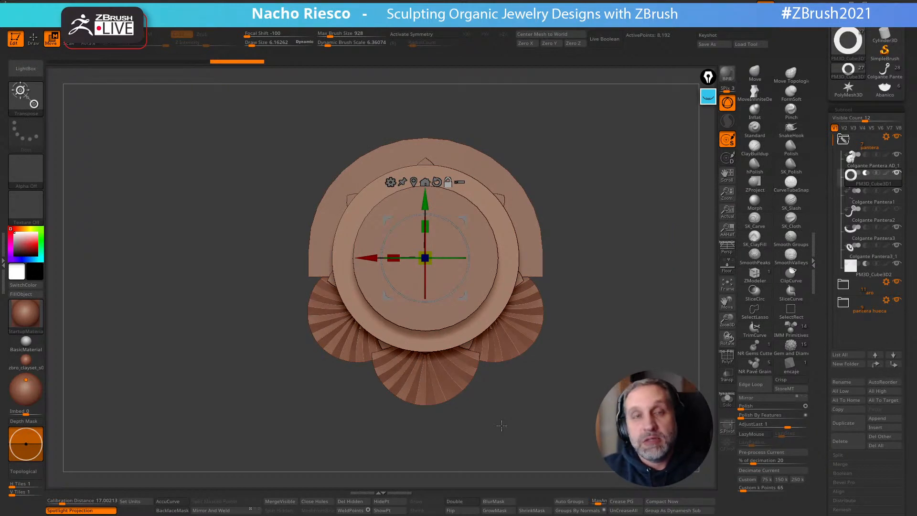
{"action": "left_click_drag", "start_coordinate": [648, 343], "coordinate": [476, 445], "text": "shift"}
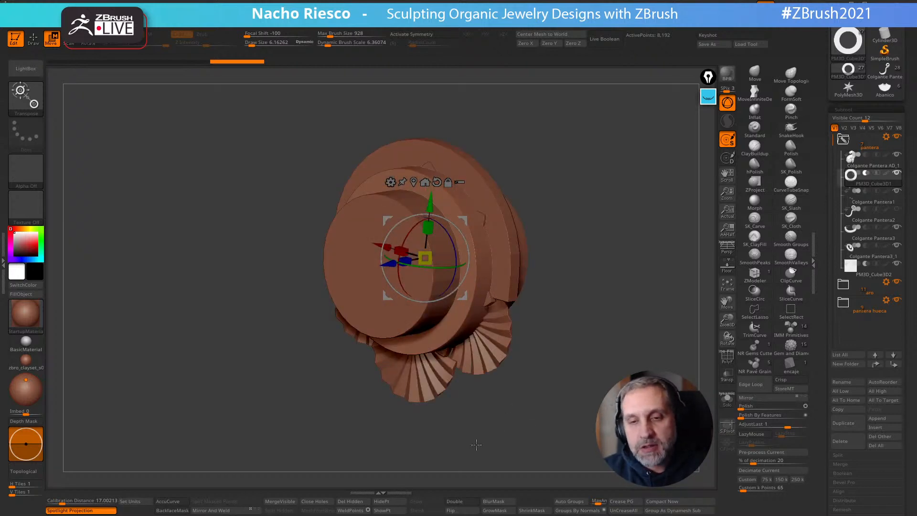
{"action": "left_click_drag", "start_coordinate": [476, 444], "coordinate": [534, 377]}
{"action": "left_click_drag", "start_coordinate": [542, 436], "coordinate": [621, 401]}
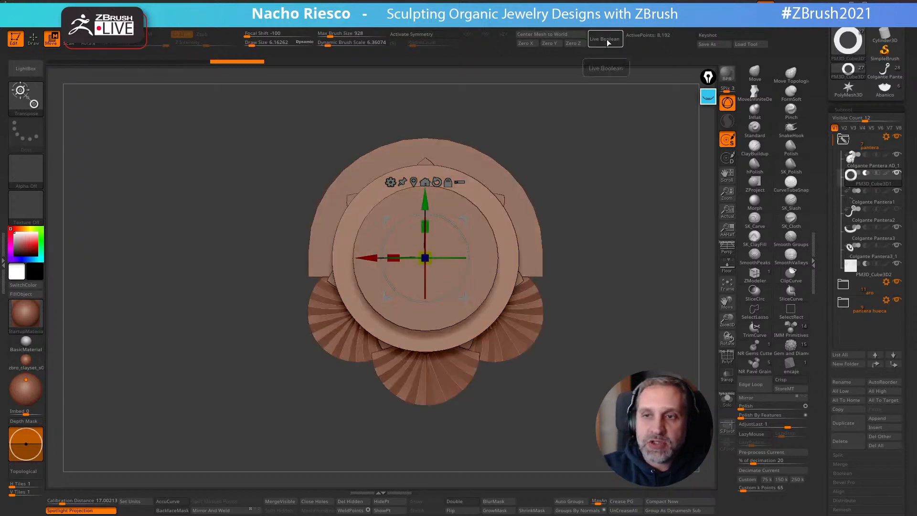
{"action": "left_click", "coordinate": [605, 39]}
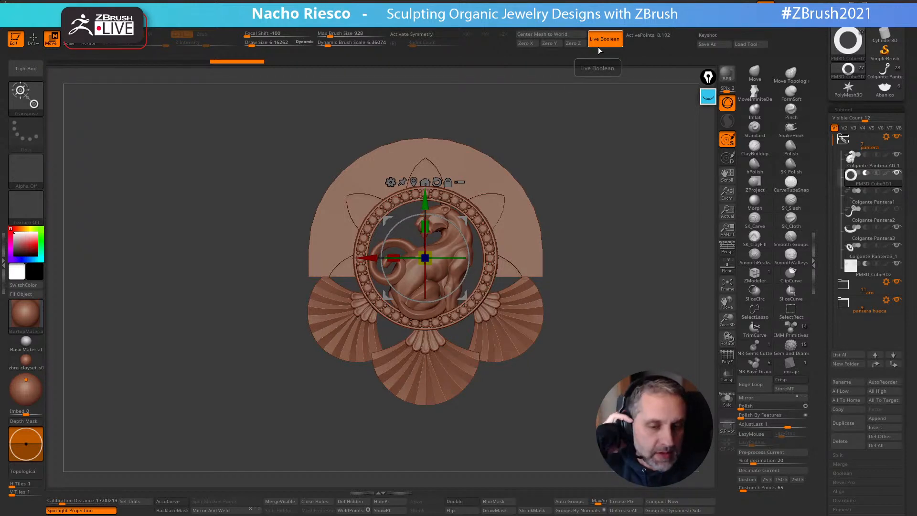
{"action": "key", "text": "XF86AudioRaiseVolume"}
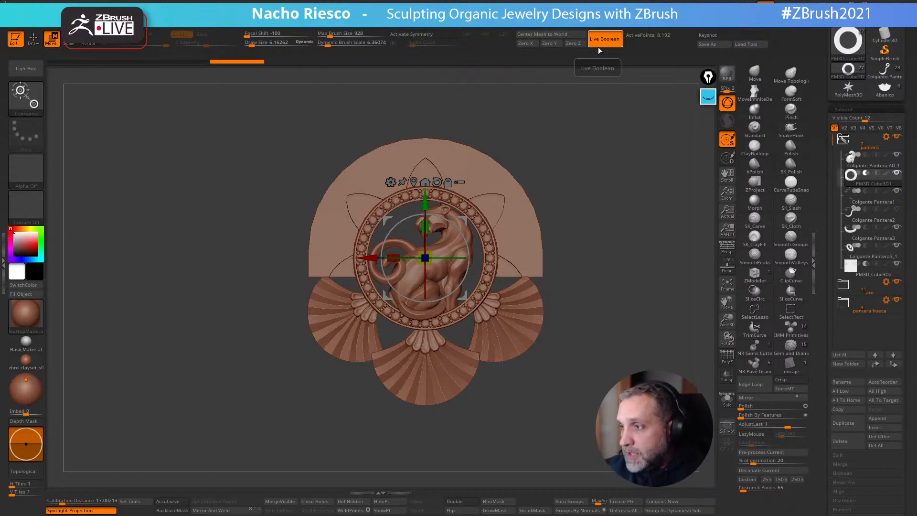
{"action": "left_click_drag", "start_coordinate": [593, 296], "coordinate": [614, 312]}
{"action": "left_click_drag", "start_coordinate": [599, 361], "coordinate": [578, 373], "text": "alt"}
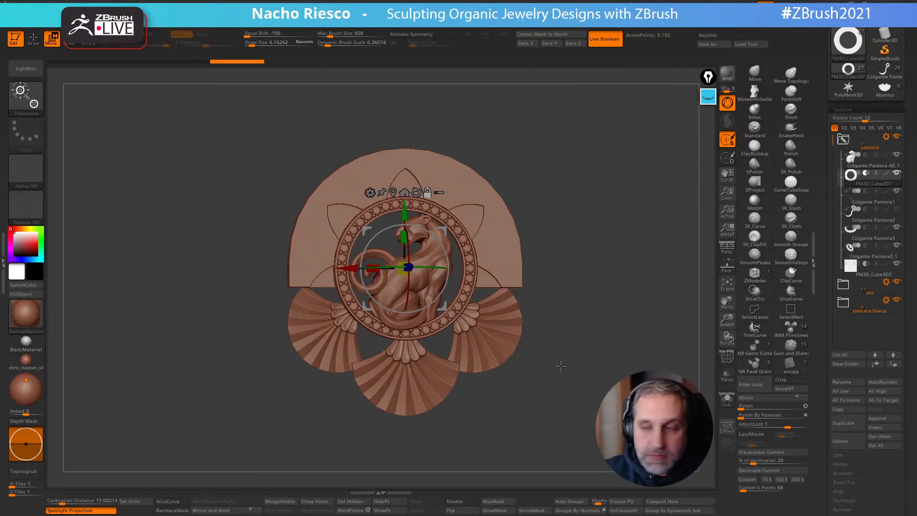
{"action": "mouse_move", "coordinate": [581, 413]}
{"action": "left_mouse_down"}
{"action": "mouse_move", "coordinate": [579, 424]}
{"action": "mouse_move", "coordinate": [563, 414]}
{"action": "left_mouse_up"}
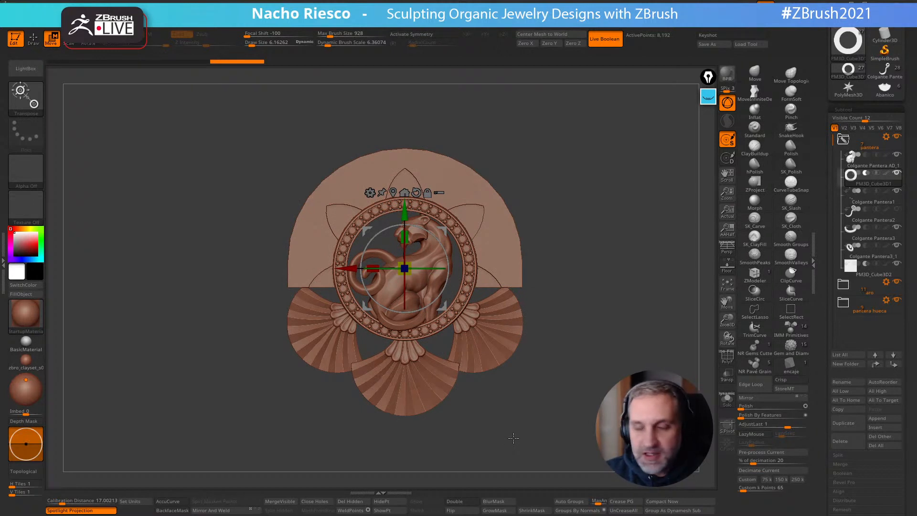
Select the panther subtool Colgante Pantera AD_1 and open Scale Master's scene scale options for it
{"action": "left_click", "coordinate": [867, 161]}
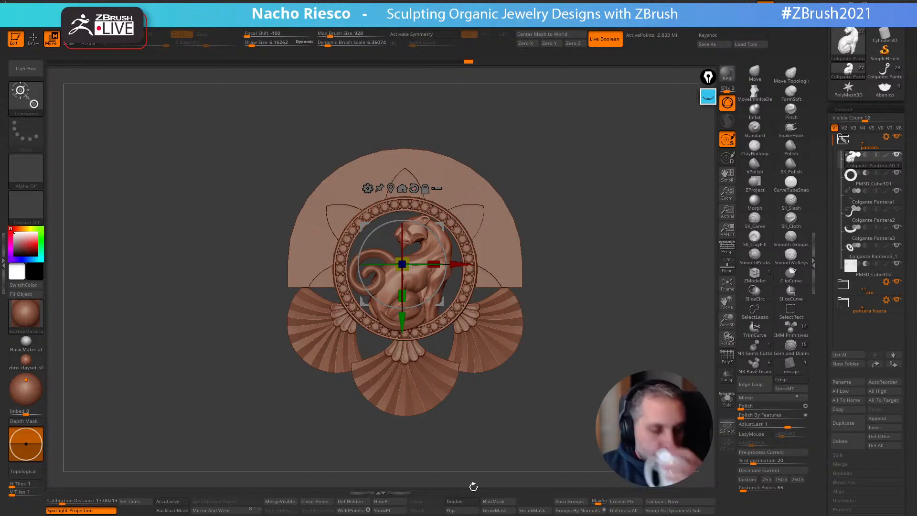
{"action": "left_click_drag", "start_coordinate": [626, 338], "coordinate": [593, 418]}
{"action": "key", "text": "q"}
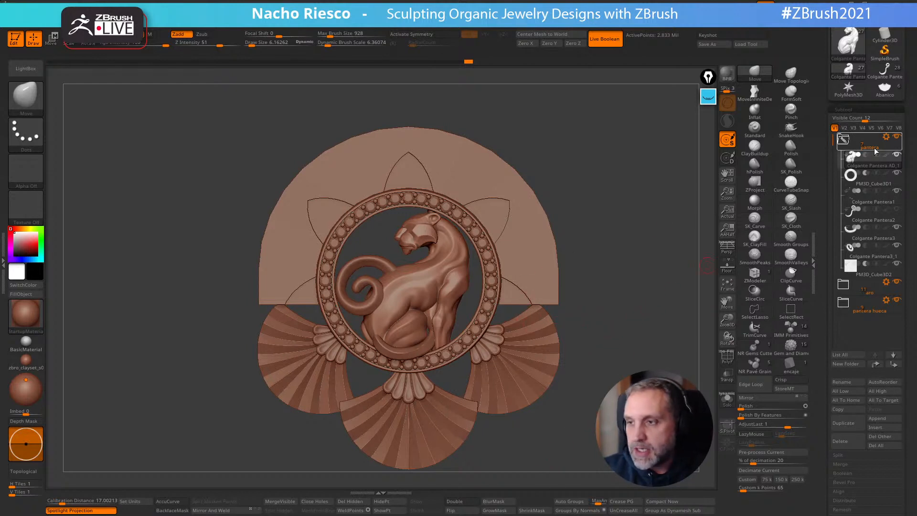
{"action": "left_click", "coordinate": [3, 261]}
{"action": "left_click", "coordinate": [49, 330]}
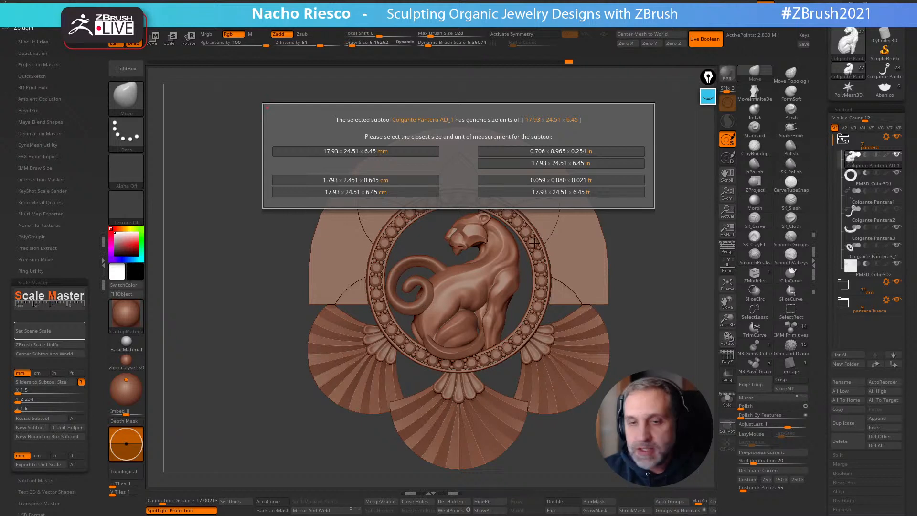
Mark the panther's width and height extents with the yellow screen pen, note the height beside it, and clear the annotations
{"action": "mouse_move", "coordinate": [709, 99]}
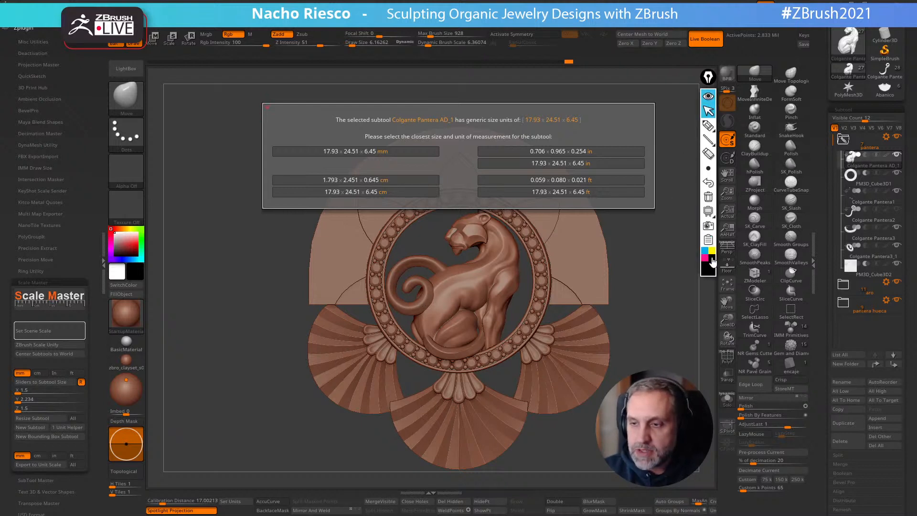
{"action": "left_click", "coordinate": [708, 126]}
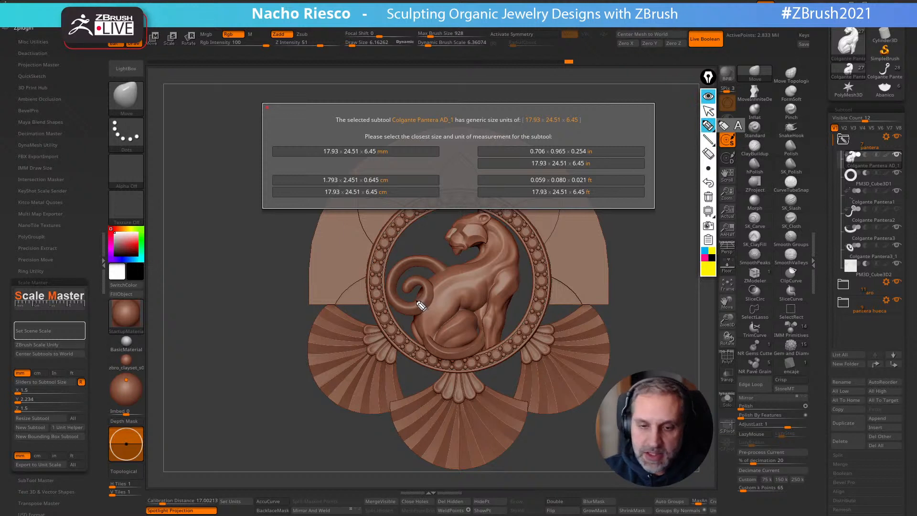
{"action": "left_click", "coordinate": [517, 288]}
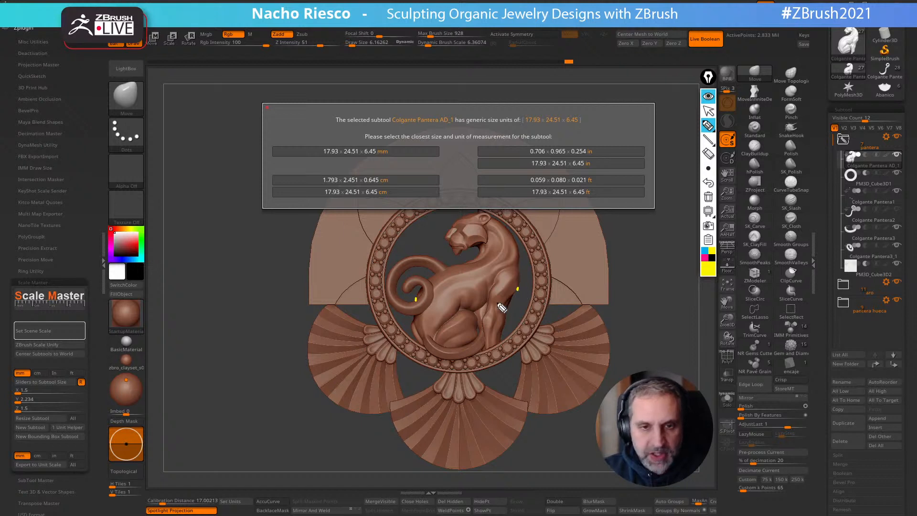
{"action": "left_click_drag", "start_coordinate": [329, 165], "coordinate": [332, 162]}
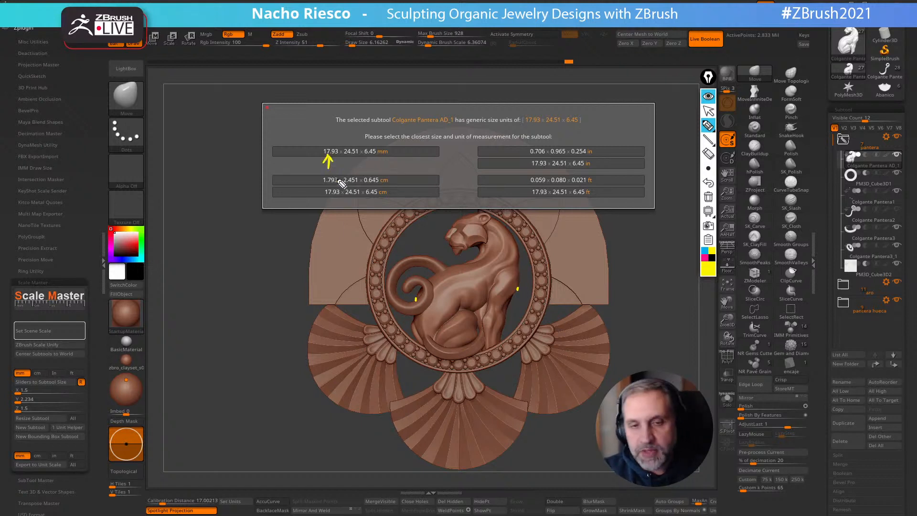
{"action": "left_click", "coordinate": [472, 213]}
{"action": "left_click", "coordinate": [464, 356]}
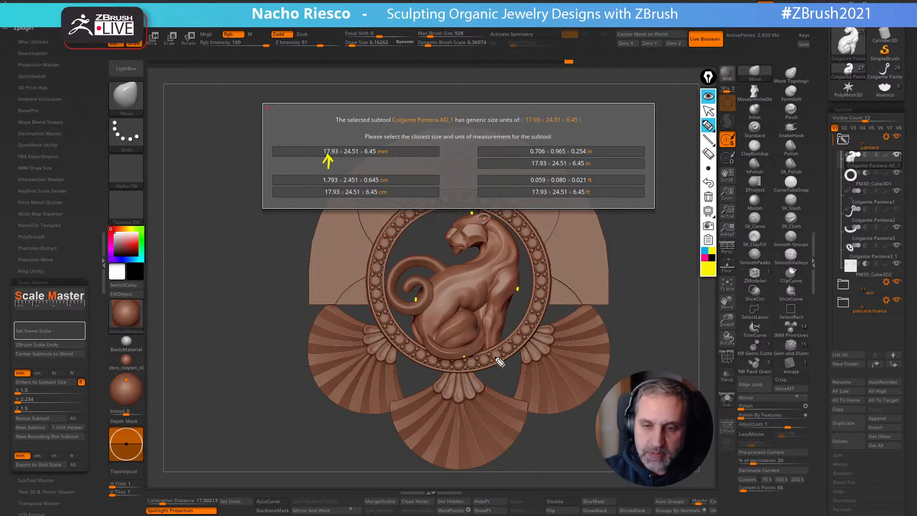
{"action": "left_click_drag", "start_coordinate": [473, 363], "coordinate": [490, 360]}
{"action": "mouse_move", "coordinate": [488, 354]}
{"action": "left_mouse_down"}
{"action": "mouse_move", "coordinate": [488, 365]}
{"action": "mouse_move", "coordinate": [499, 344]}
{"action": "left_mouse_up"}
{"action": "left_click", "coordinate": [494, 359]}
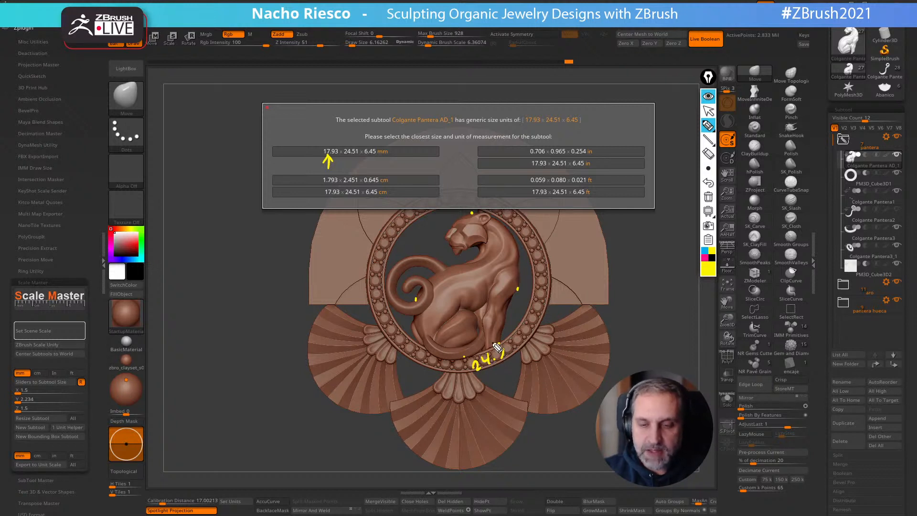
{"action": "left_click", "coordinate": [708, 197]}
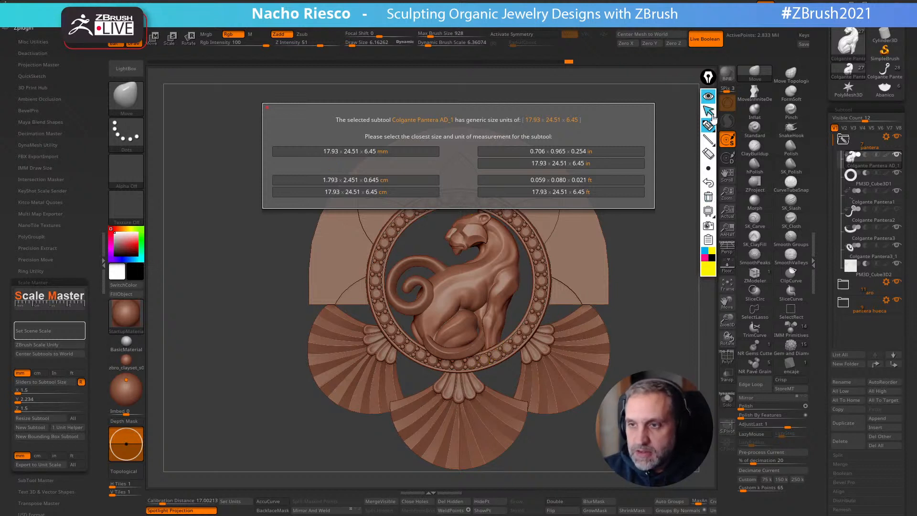
Set the scene scale to the 17.93 x 24.51 x 6.45 mm option for the panther subtool
{"action": "left_click", "coordinate": [709, 112]}
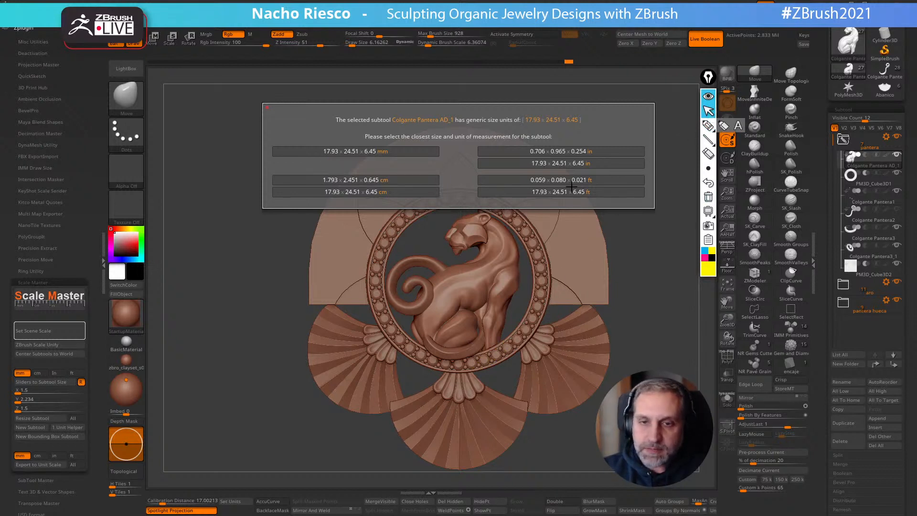
{"action": "left_click", "coordinate": [396, 151]}
{"action": "left_click_drag", "start_coordinate": [643, 359], "coordinate": [549, 398]}
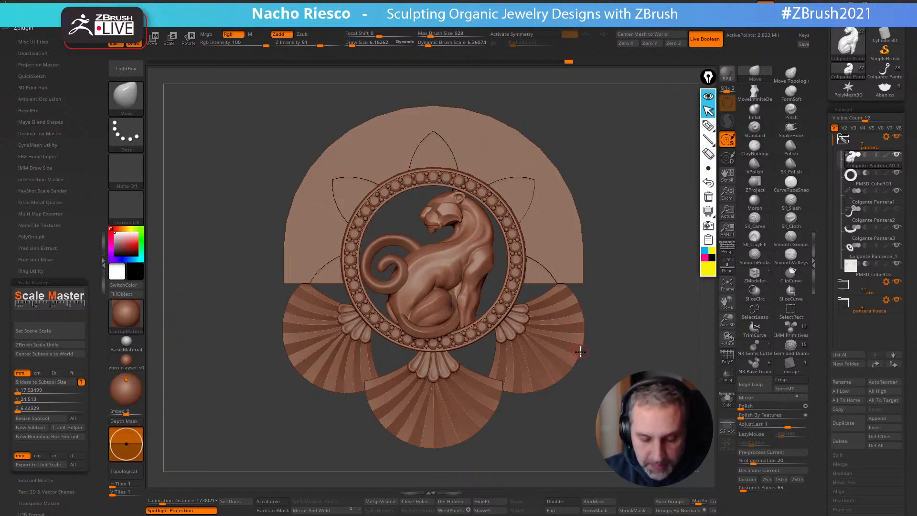
Measure the pendant's full height with a vertical transpose line from the top of the dome to the bottom fan
{"action": "key", "text": "w"}
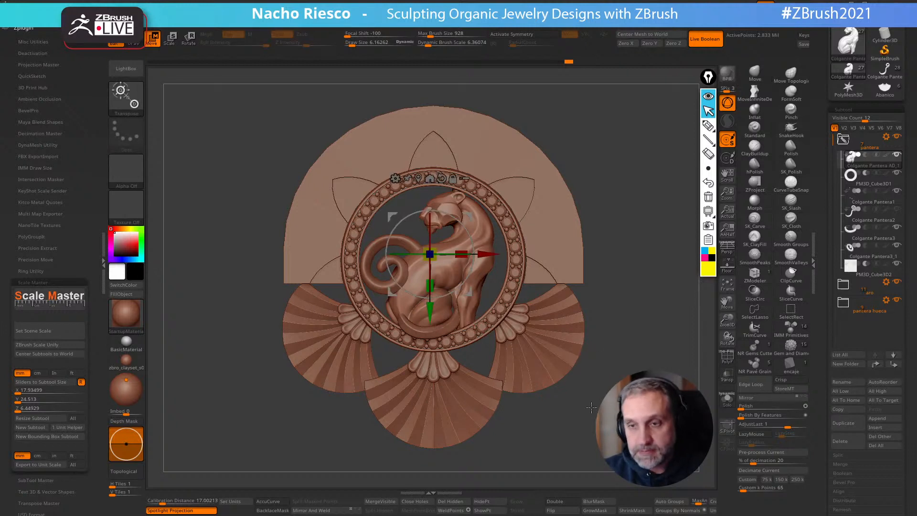
{"action": "key", "text": "y"}
{"action": "left_click_drag", "start_coordinate": [430, 104], "coordinate": [436, 448]}
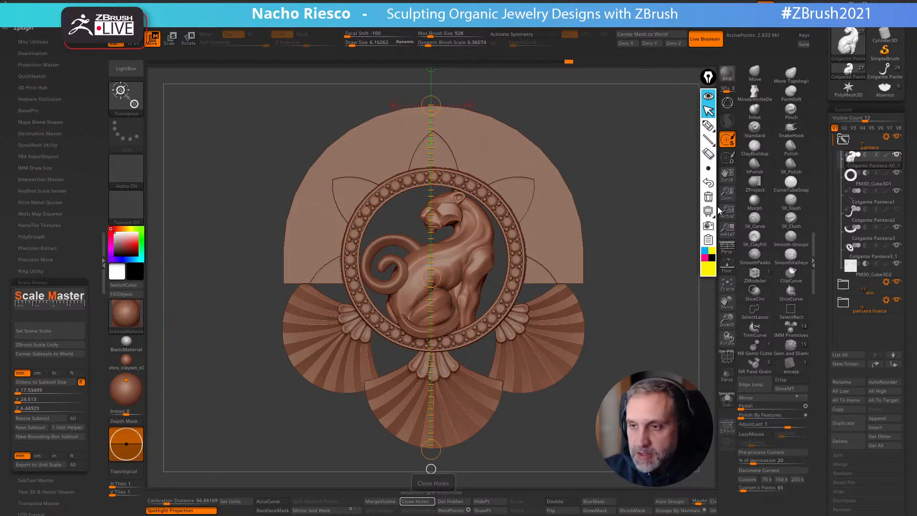
Annotate the Calibration Distance value with a yellow arrow and the label "mm", and clear the markings
{"action": "left_click", "coordinate": [708, 126]}
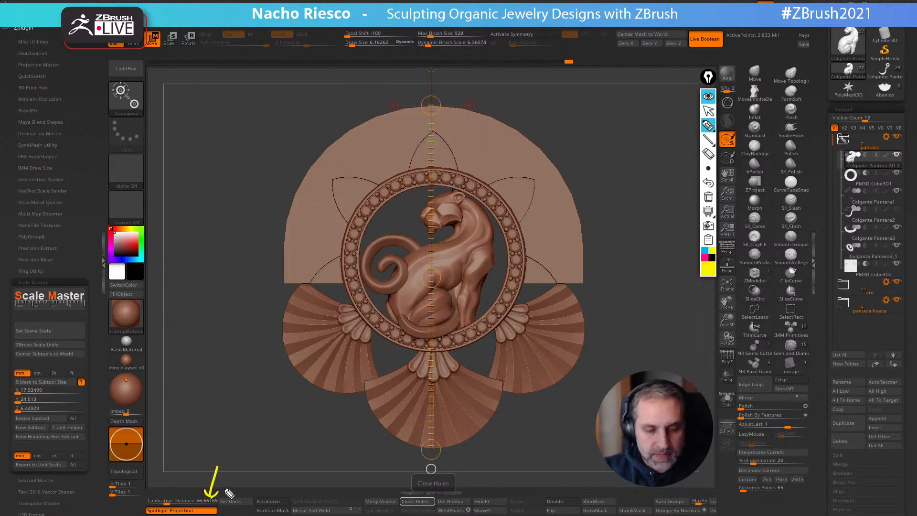
{"action": "mouse_move", "coordinate": [225, 463]}
{"action": "left_mouse_down"}
{"action": "mouse_move", "coordinate": [236, 440]}
{"action": "mouse_move", "coordinate": [238, 448]}
{"action": "left_mouse_up"}
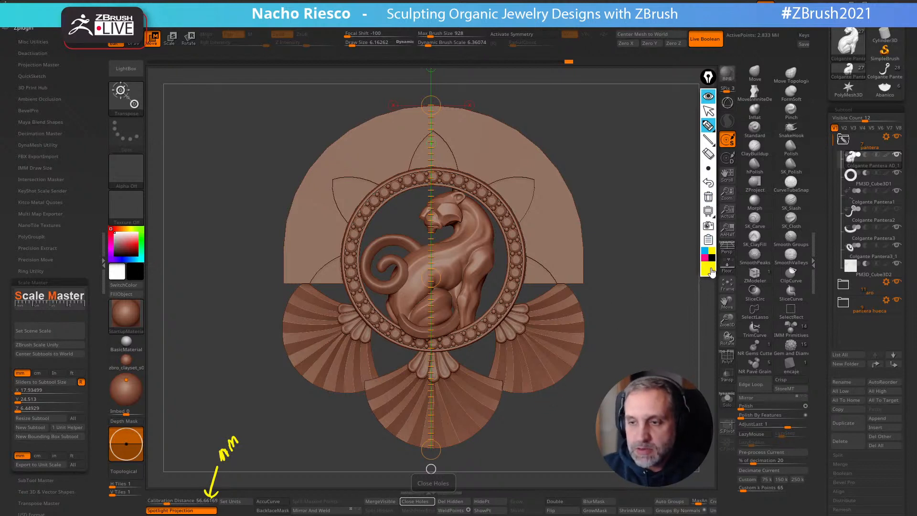
{"action": "left_click", "coordinate": [708, 197]}
{"action": "left_click", "coordinate": [708, 110]}
Sketch yellow linked chains from both sides of the dome plus alternative lines nearer the top, and clear the sketch
{"action": "left_click_drag", "start_coordinate": [640, 302], "coordinate": [644, 391]}
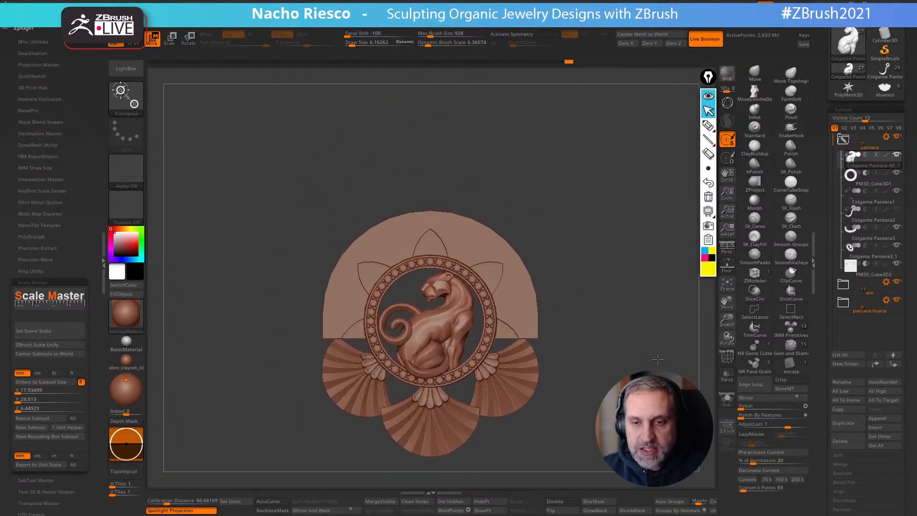
{"action": "left_click", "coordinate": [708, 126]}
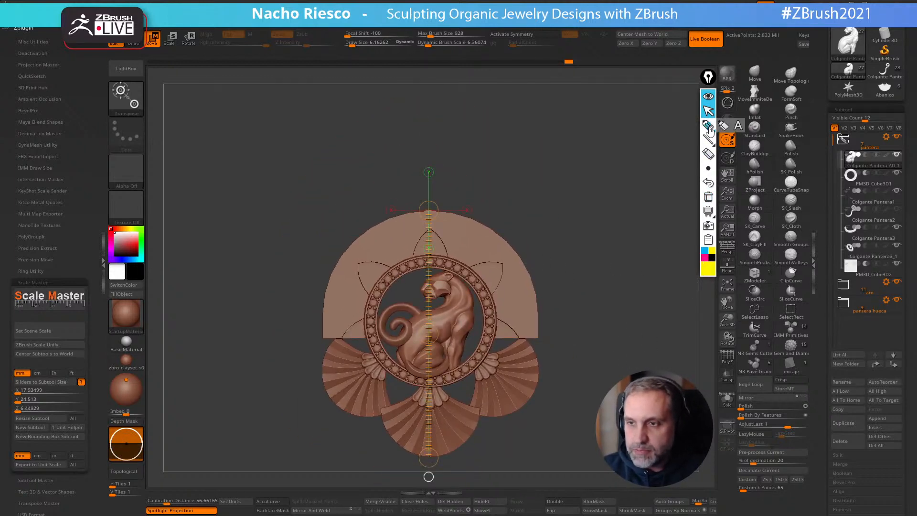
{"action": "left_click_drag", "start_coordinate": [521, 266], "coordinate": [521, 267]}
{"action": "left_click_drag", "start_coordinate": [340, 270], "coordinate": [338, 270]}
{"action": "left_click_drag", "start_coordinate": [523, 270], "coordinate": [622, 203]}
{"action": "left_click_drag", "start_coordinate": [333, 266], "coordinate": [256, 206]}
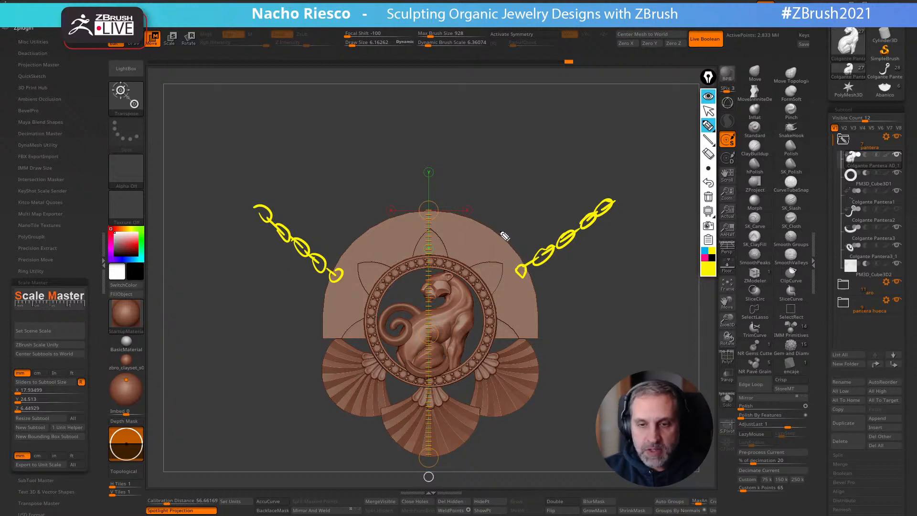
{"action": "left_click_drag", "start_coordinate": [493, 231], "coordinate": [568, 155]}
{"action": "left_click_drag", "start_coordinate": [368, 228], "coordinate": [300, 165]}
{"action": "left_click", "coordinate": [708, 196]}
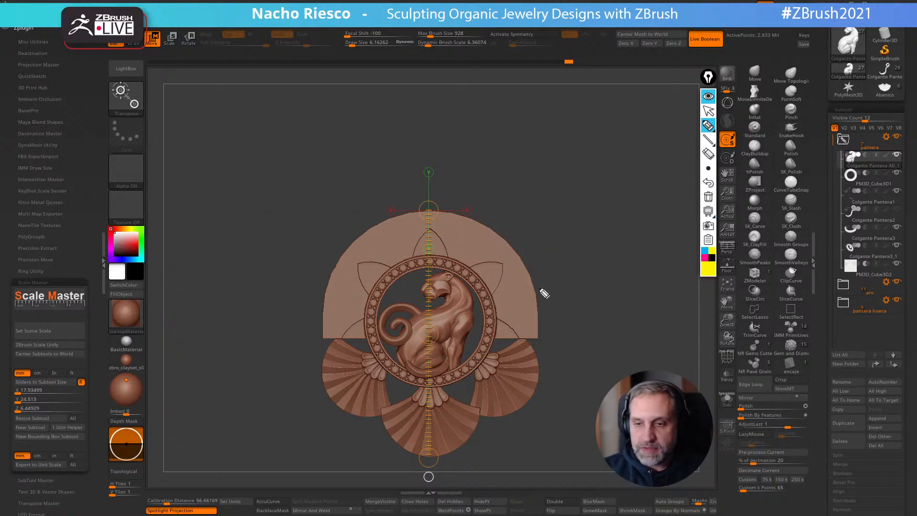
Sketch one yellow chain line rising from each upper side of the dome, with small loops marking the attachment points
{"action": "left_click_drag", "start_coordinate": [495, 239], "coordinate": [580, 159]}
{"action": "left_click_drag", "start_coordinate": [354, 231], "coordinate": [262, 176]}
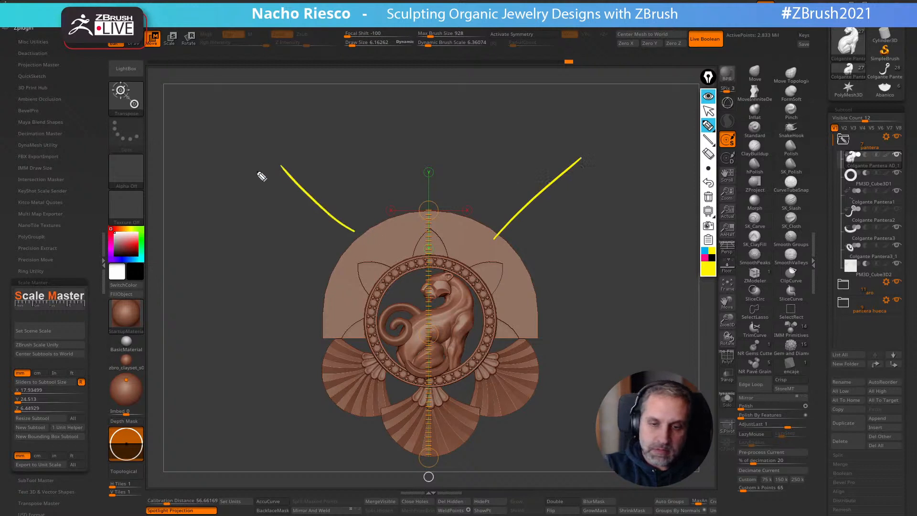
{"action": "left_click_drag", "start_coordinate": [489, 233], "coordinate": [494, 244]}
{"action": "left_click_drag", "start_coordinate": [364, 239], "coordinate": [361, 245]}
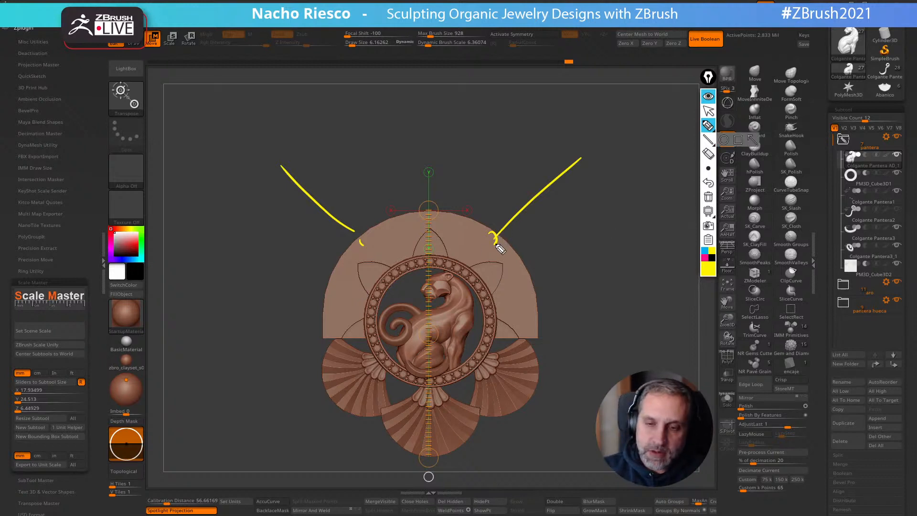
{"action": "left_click_drag", "start_coordinate": [496, 237], "coordinate": [483, 238]}
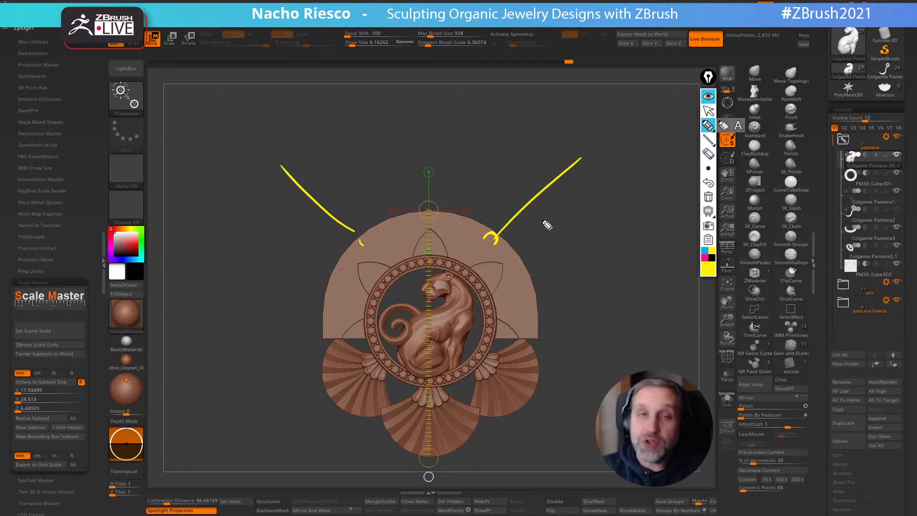
Clear the yellow chain sketch and switch to the browser window showing the YouTube channel page, enlarged upward
{"action": "left_click", "coordinate": [708, 196]}
{"action": "left_click", "coordinate": [707, 113]}
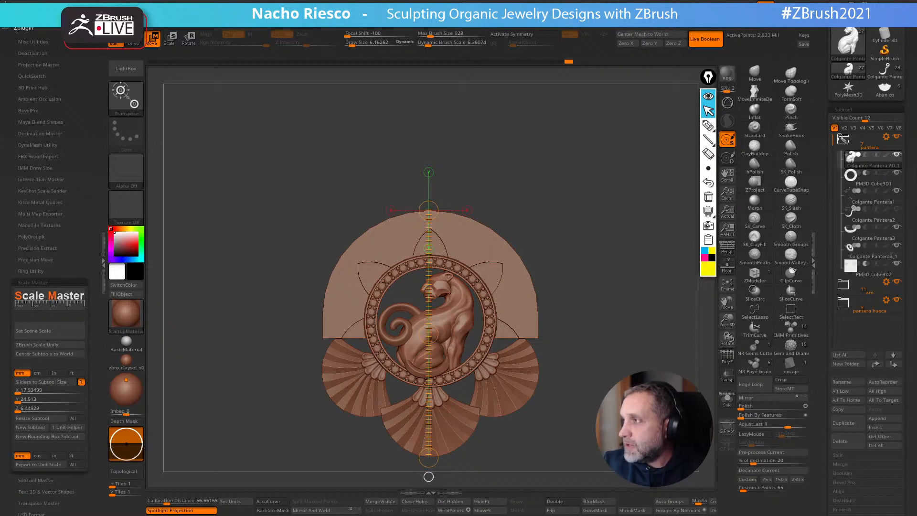
{"action": "left_click_drag", "start_coordinate": [474, 514], "coordinate": [548, 82]}
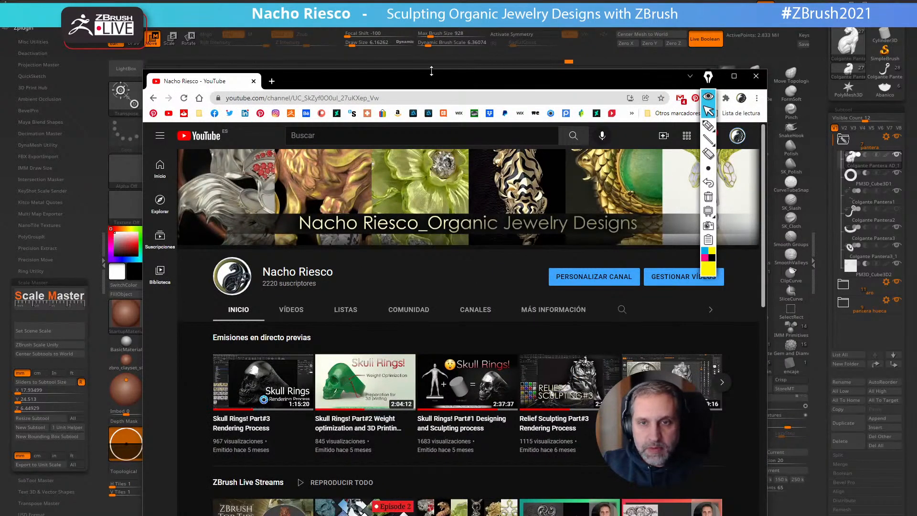
{"action": "left_click_drag", "start_coordinate": [433, 72], "coordinate": [432, 35]}
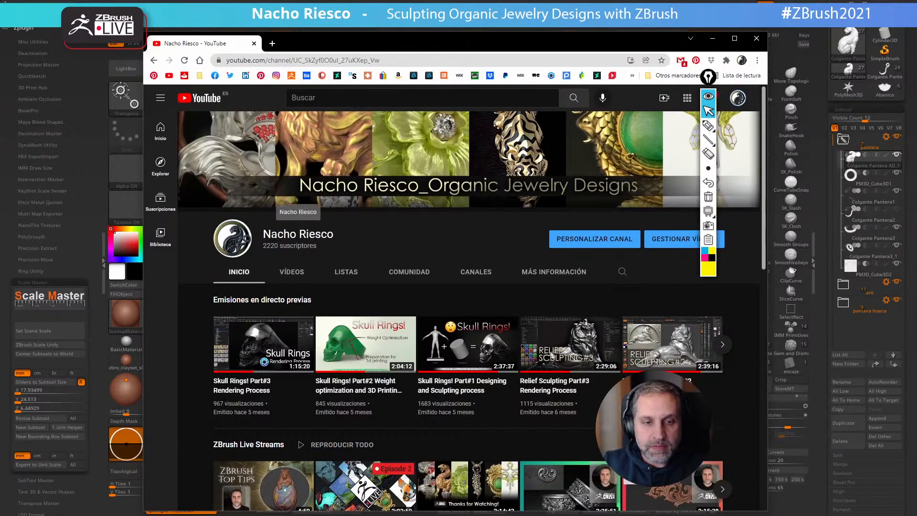
Browse the channel's ZBrush Live Streams row to the Serpent Pendent video, return to the channel page, and close the browser
{"action": "scroll", "coordinate": [468, 315], "scroll_direction": "down", "scroll_amount": 3}
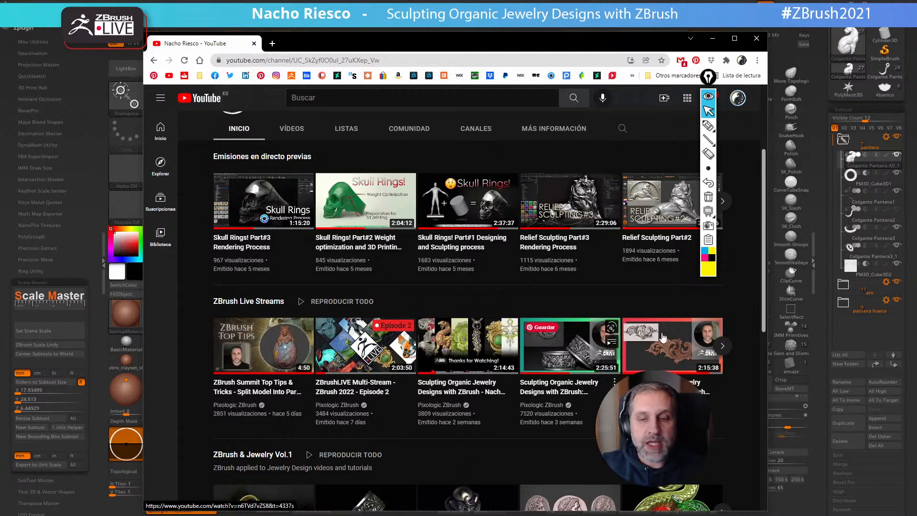
{"action": "left_click", "coordinate": [722, 350]}
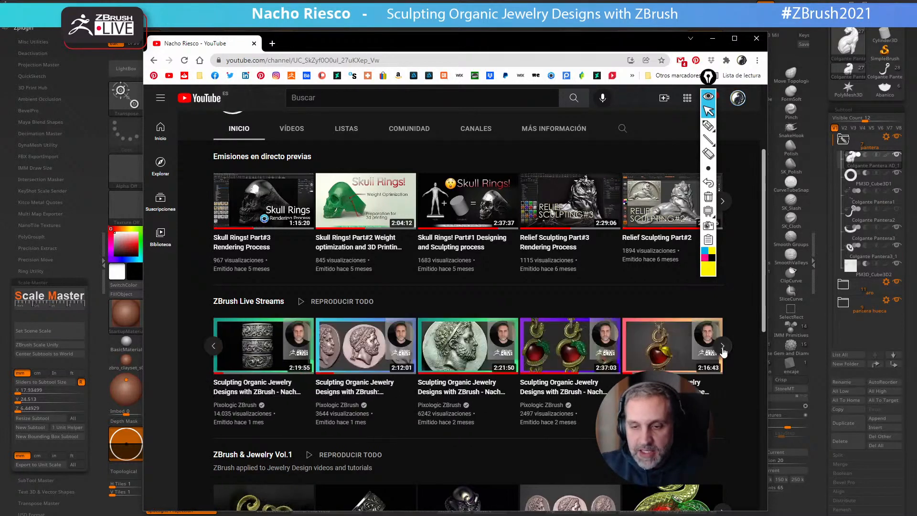
{"action": "left_click", "coordinate": [722, 347]}
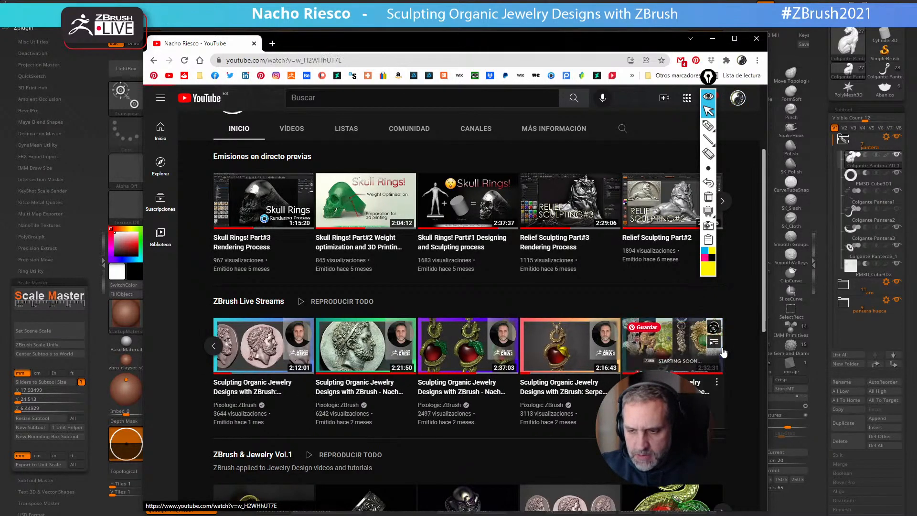
{"action": "left_click", "coordinate": [723, 352]}
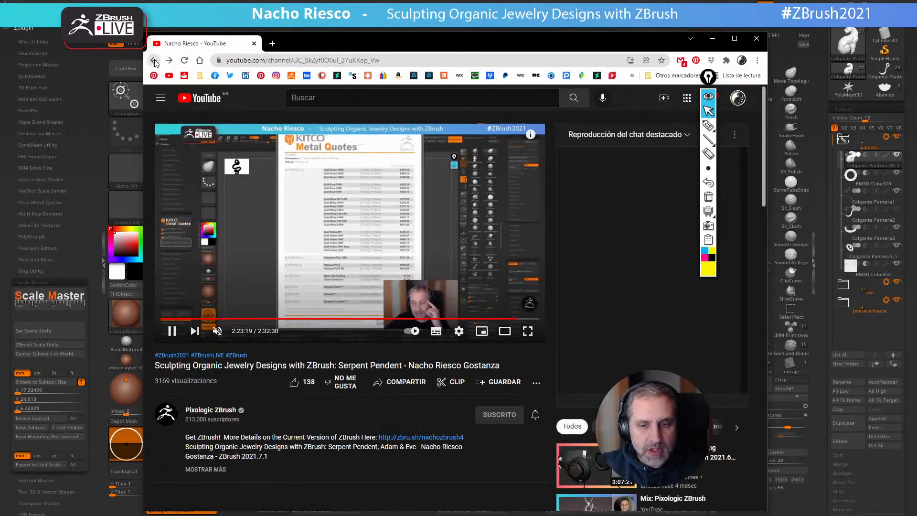
{"action": "left_click", "coordinate": [154, 60]}
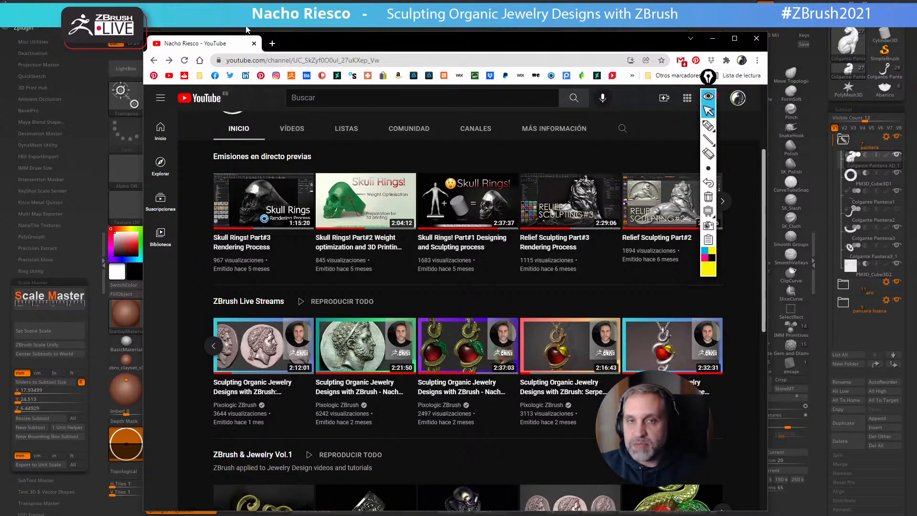
{"action": "left_click", "coordinate": [756, 38]}
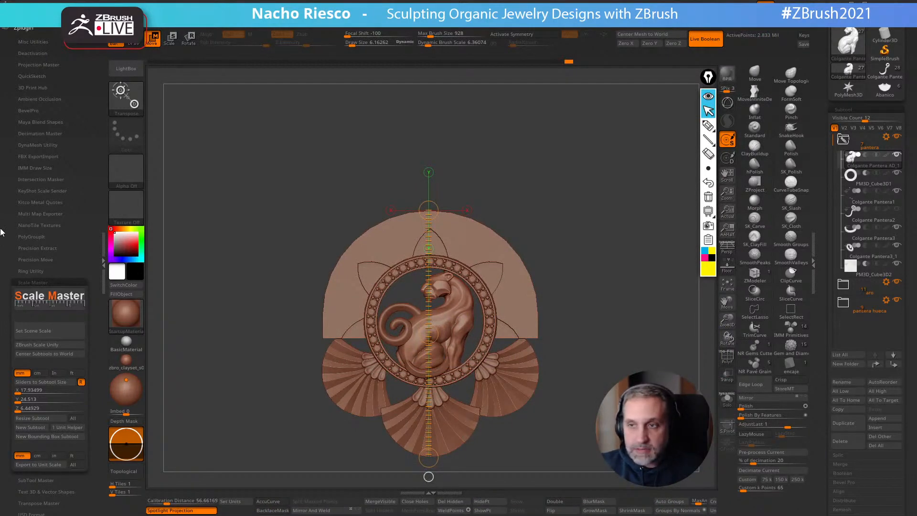
Expand the NanoTile Textures plugin options, look through the plugin list around Kitco Metal Quotes, and hide the plugins
{"action": "left_click", "coordinate": [42, 213]}
{"action": "left_click", "coordinate": [32, 213]}
{"action": "left_click", "coordinate": [32, 224]}
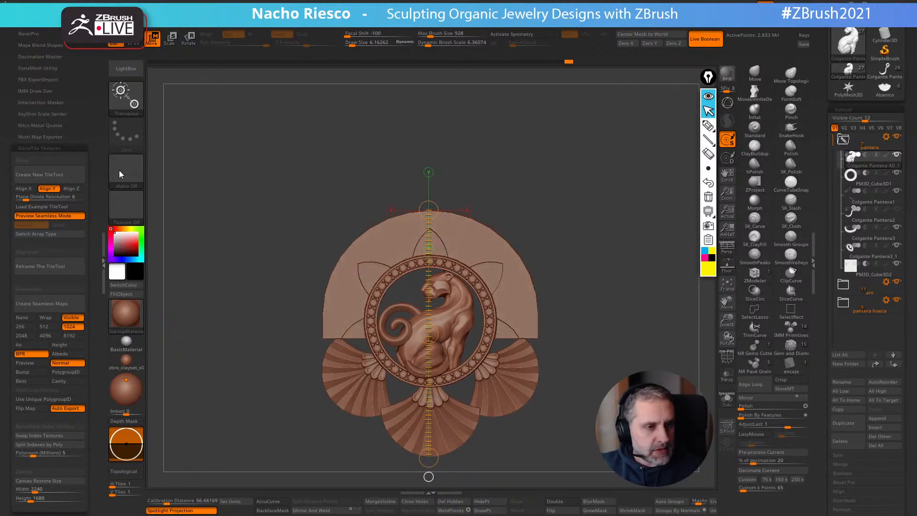
{"action": "left_click_drag", "start_coordinate": [83, 124], "coordinate": [82, 168]}
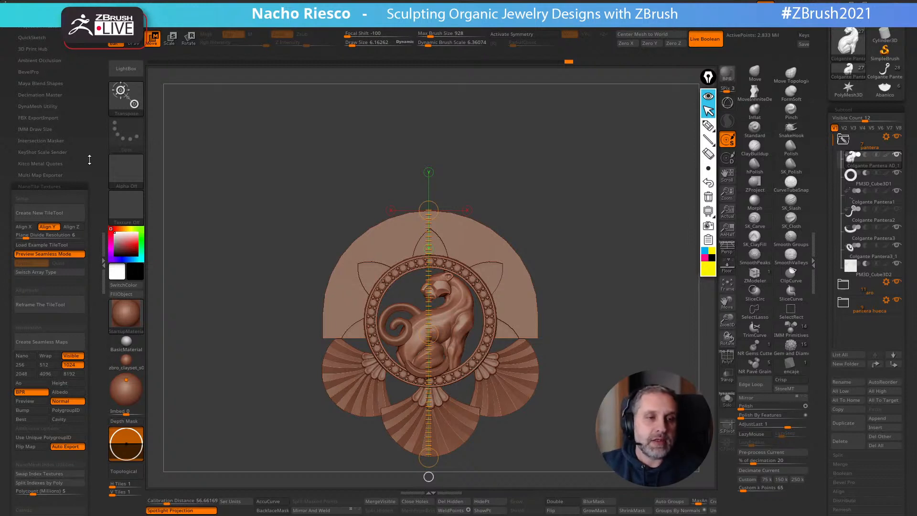
{"action": "left_click_drag", "start_coordinate": [89, 159], "coordinate": [87, 149]}
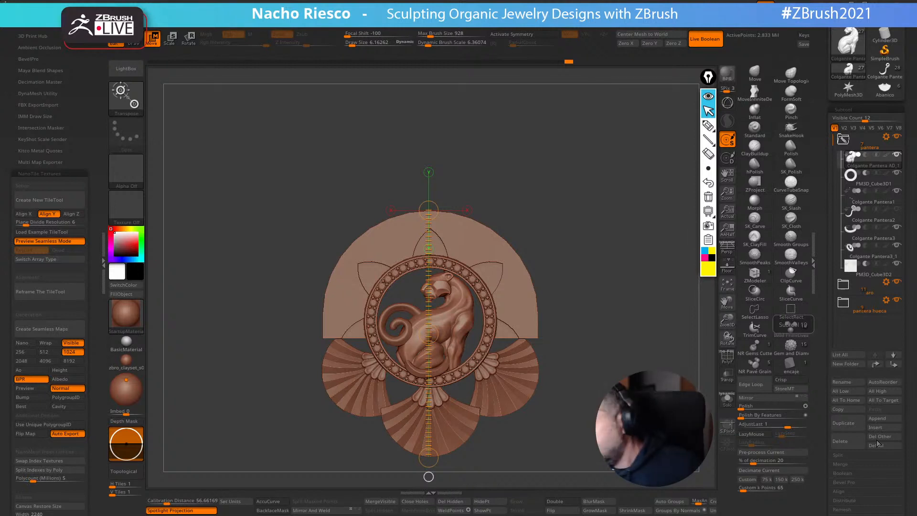
{"action": "left_click", "coordinate": [103, 264]}
Switch to the hollowed panther tool with its tail and openwork lining, and frame it in the canvas
{"action": "scroll", "coordinate": [834, 179], "scroll_direction": "up", "scroll_amount": 2}
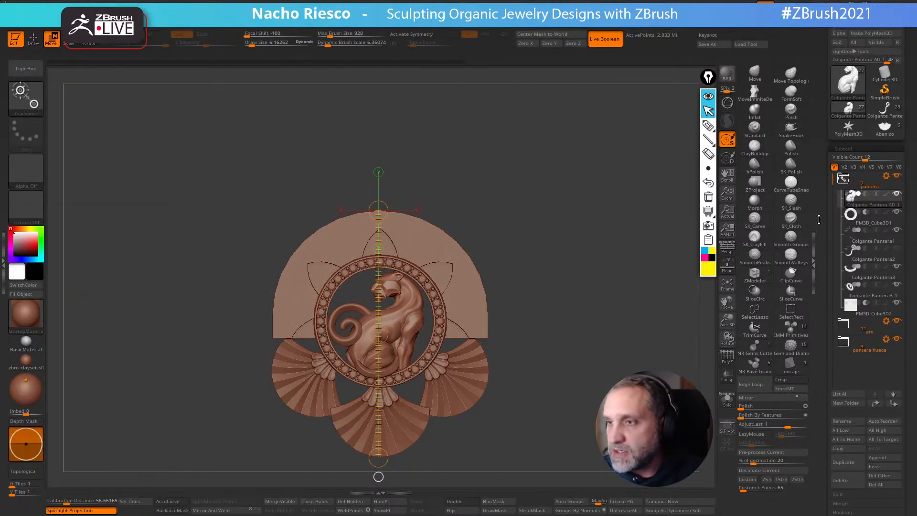
{"action": "left_click", "coordinate": [890, 119]}
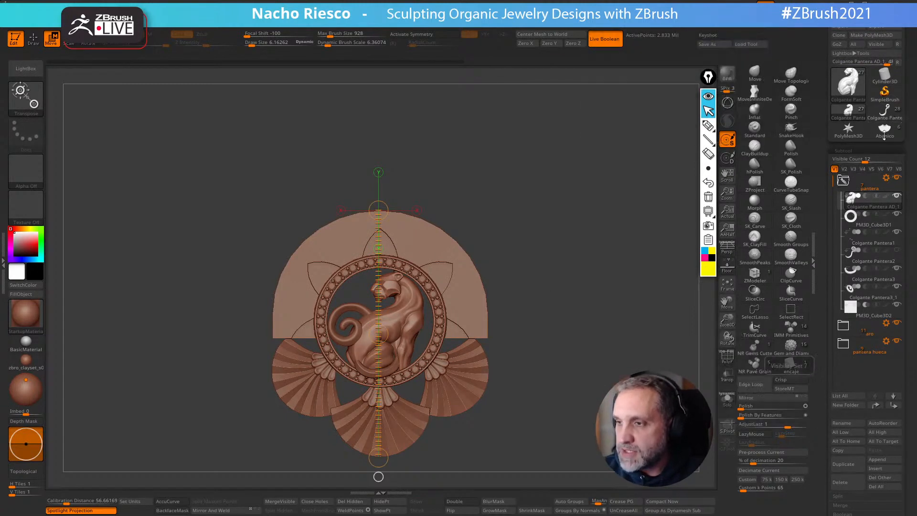
{"action": "right_click_drag", "start_coordinate": [582, 380], "coordinate": [560, 441], "text": "ctrl"}
{"action": "left_click", "coordinate": [897, 177]}
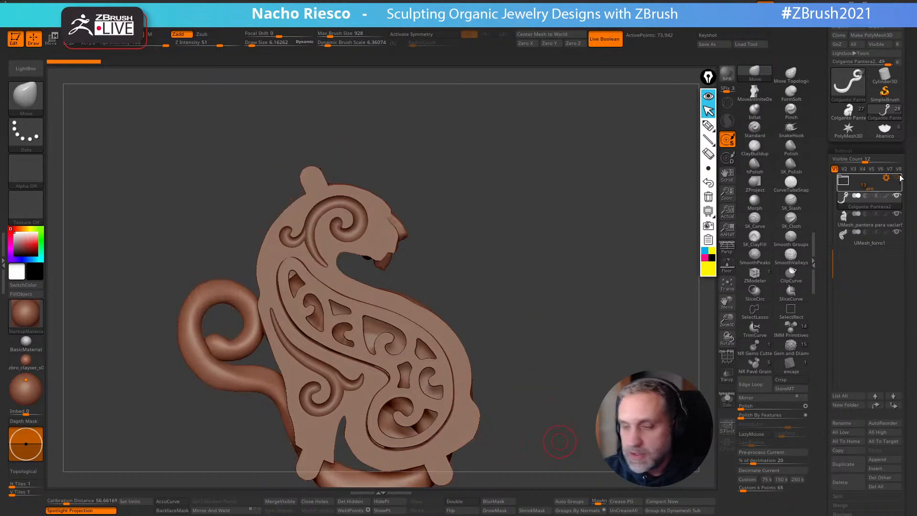
{"action": "key", "text": "f"}
Select the panther body, hide the tail and the openwork lining to inspect the hollow interior, and show them again
{"action": "left_click", "coordinate": [899, 219]}
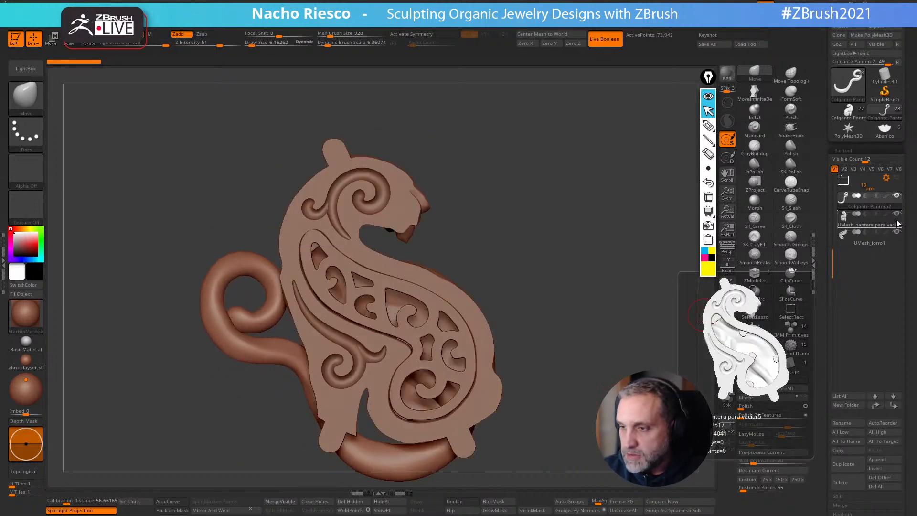
{"action": "left_click", "coordinate": [897, 237]}
{"action": "left_click", "coordinate": [875, 222]}
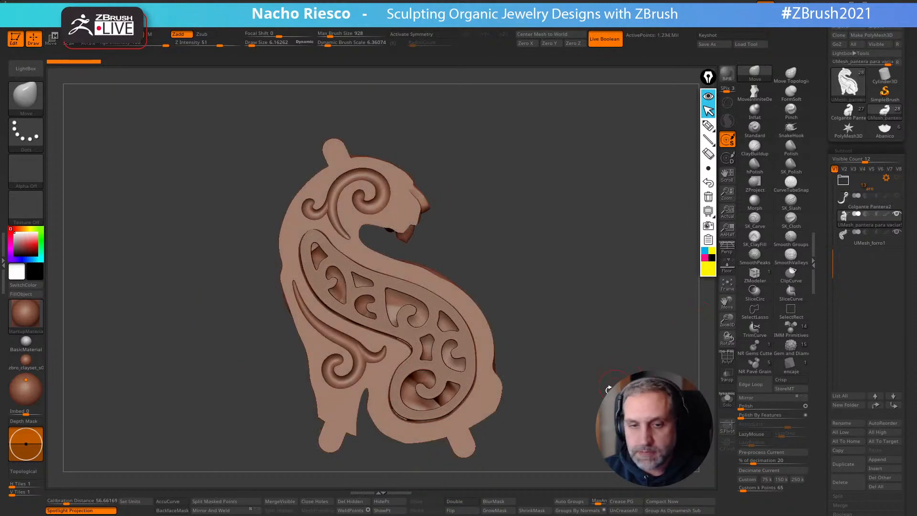
{"action": "key", "text": "f"}
{"action": "left_click", "coordinate": [897, 233]}
{"action": "left_click_drag", "start_coordinate": [634, 334], "coordinate": [568, 361]}
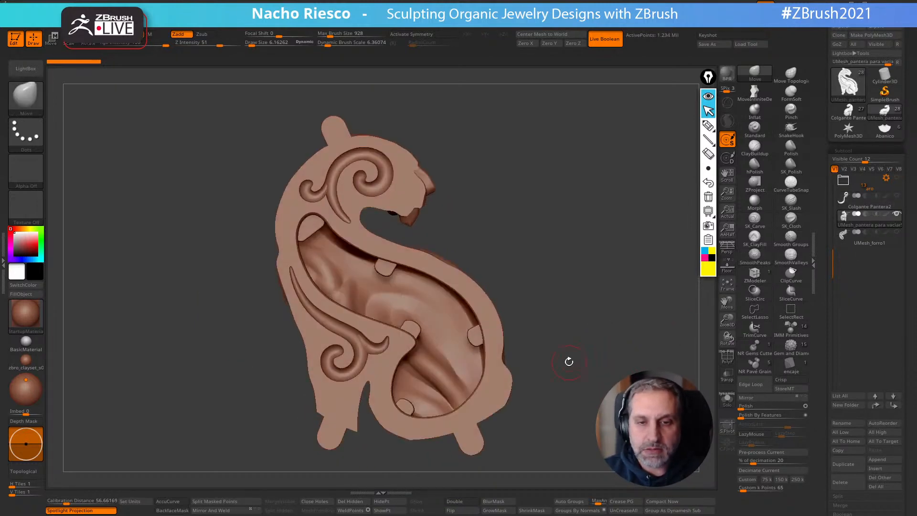
{"action": "left_click", "coordinate": [896, 232]}
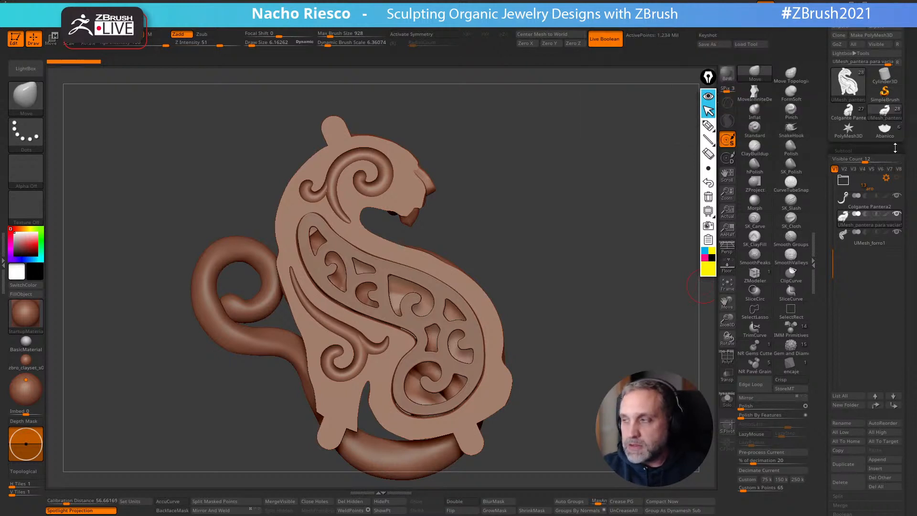
View the reference image Stream6_2b.jpg in the Picasa viewer, switch the annotation pen to black, and minimize the image
{"action": "key", "text": "alt+Tab"}
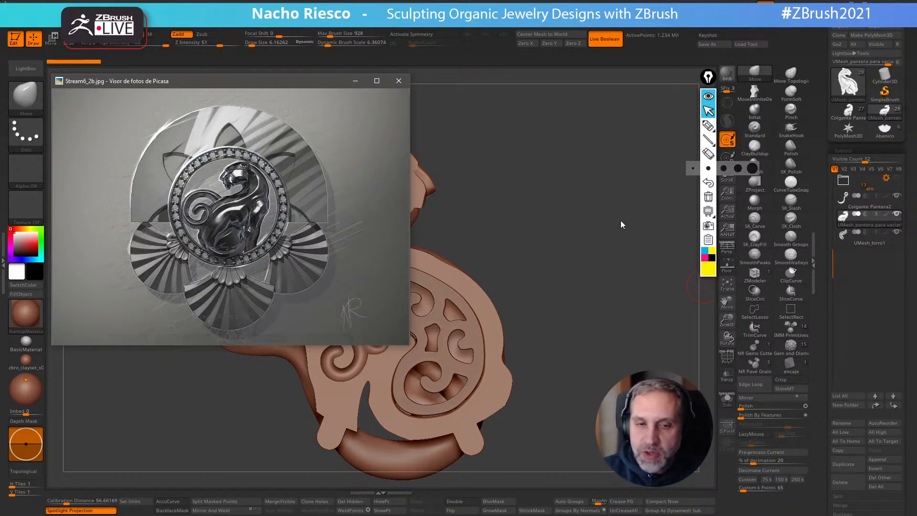
{"action": "left_click", "coordinate": [708, 126]}
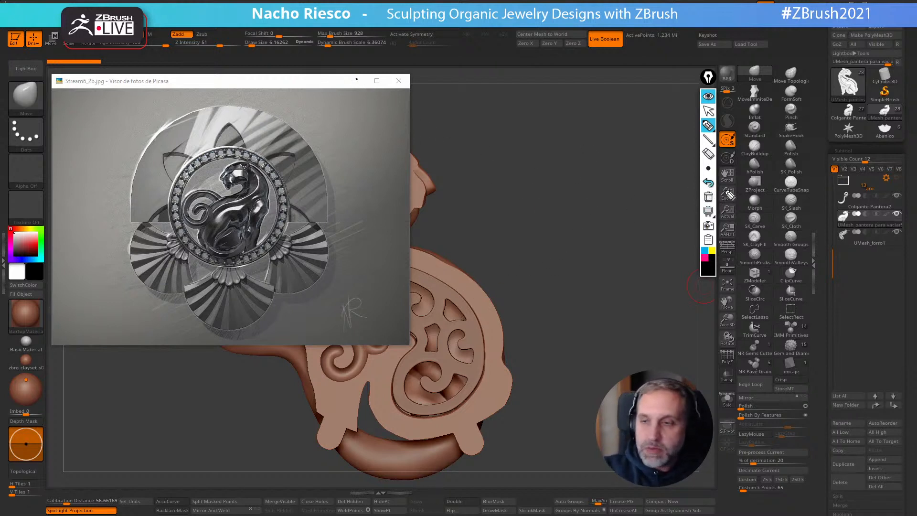
{"action": "mouse_move", "coordinate": [710, 167]}
{"action": "left_click", "coordinate": [708, 110]}
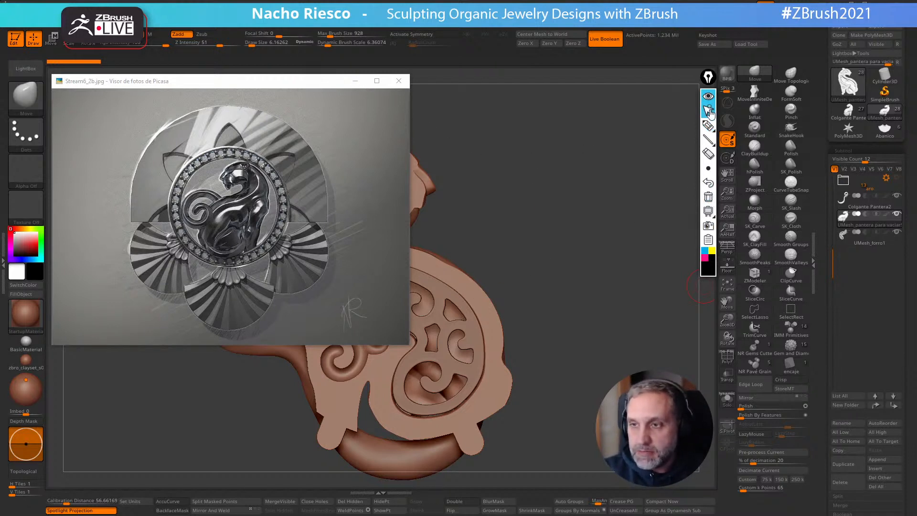
{"action": "left_click", "coordinate": [356, 81]}
Load the Abanico fan tool, frame it, and hide the pleated fan piece to inspect the frame and shell ornament
{"action": "left_click", "coordinate": [885, 128]}
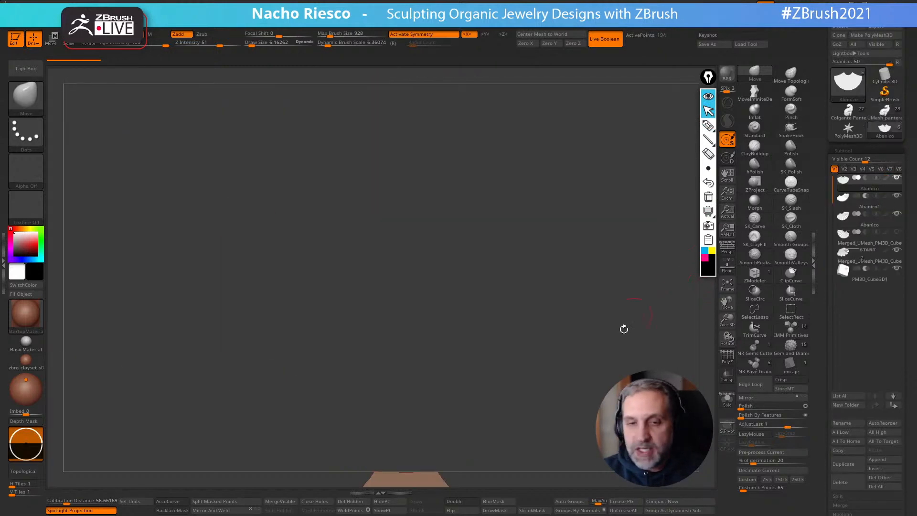
{"action": "left_click", "coordinate": [732, 283]}
{"action": "left_click_drag", "start_coordinate": [622, 337], "coordinate": [648, 337], "text": "alt"}
{"action": "left_click_drag", "start_coordinate": [648, 336], "coordinate": [783, 329]}
{"action": "left_click_drag", "start_coordinate": [597, 344], "coordinate": [675, 387], "text": "shift"}
{"action": "left_click", "coordinate": [896, 214]}
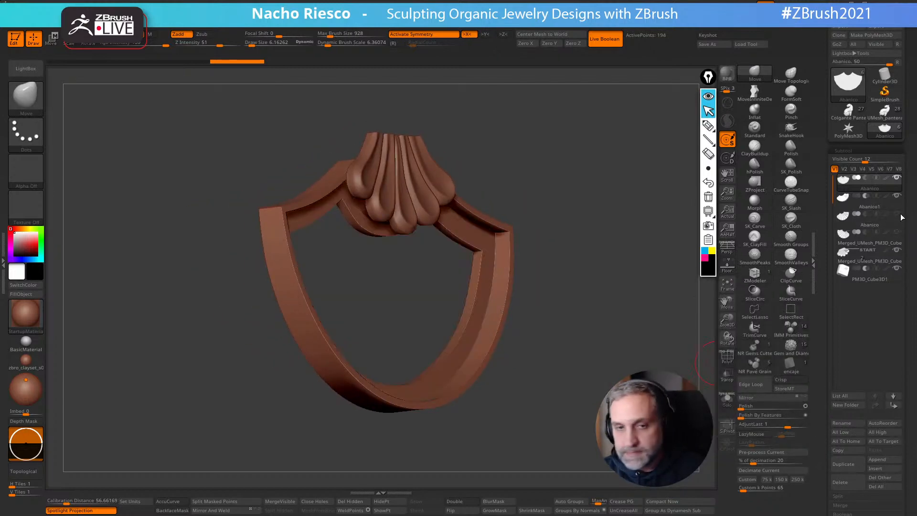
{"action": "left_click_drag", "start_coordinate": [606, 405], "coordinate": [534, 418]}
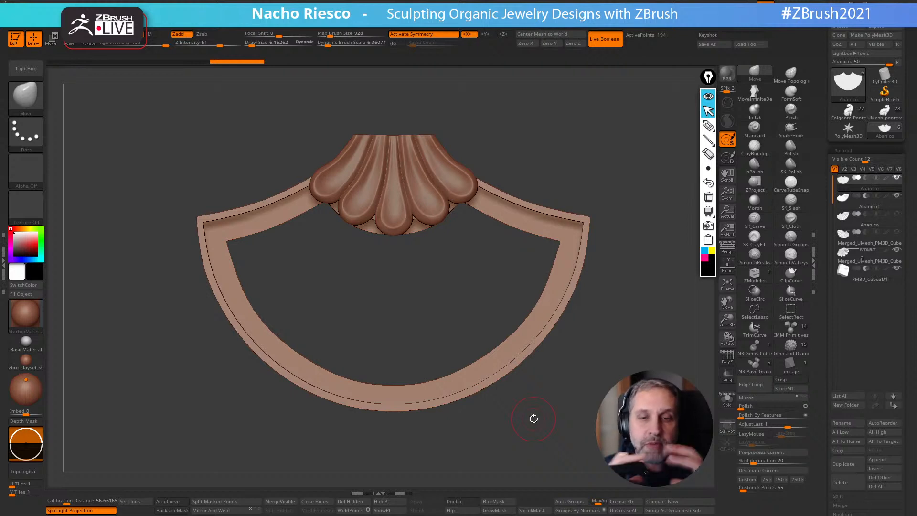
Isolate the Abanico1 cutter and the pleated Abanico fan in Solo mode, and examine each shape
{"action": "left_click", "coordinate": [884, 205]}
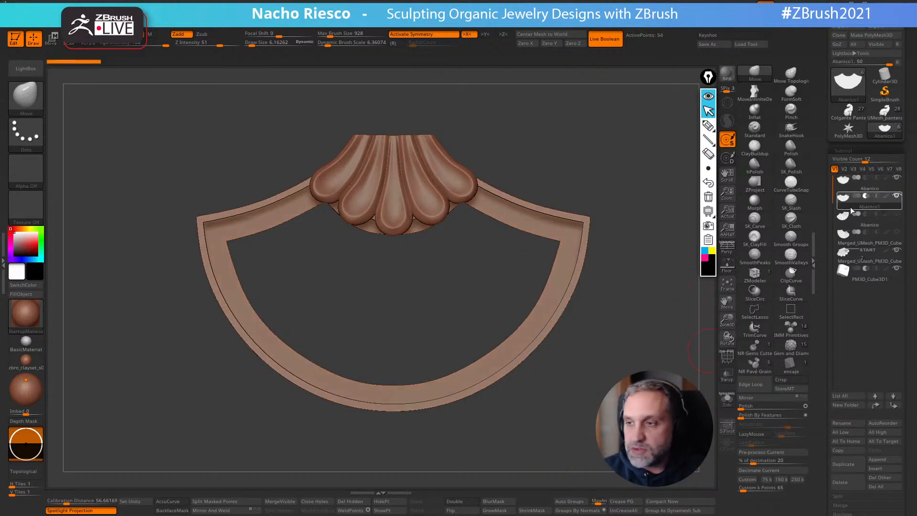
{"action": "left_click", "coordinate": [727, 398]}
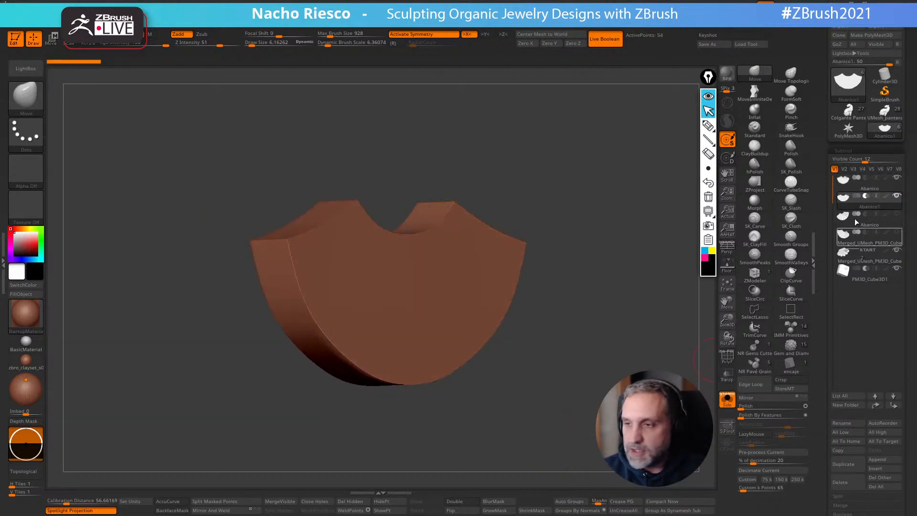
{"action": "left_click", "coordinate": [871, 227]}
{"action": "left_click_drag", "start_coordinate": [675, 374], "coordinate": [591, 434]}
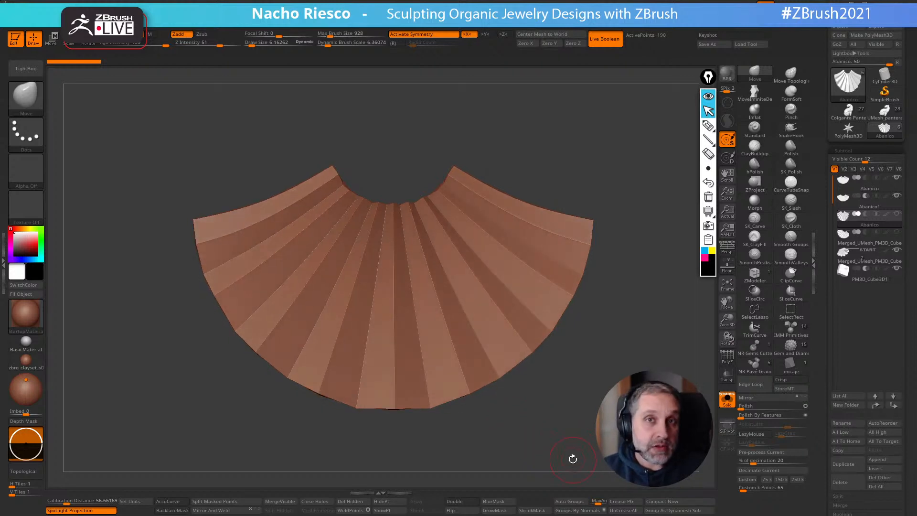
{"action": "left_click_drag", "start_coordinate": [571, 434], "coordinate": [592, 443]}
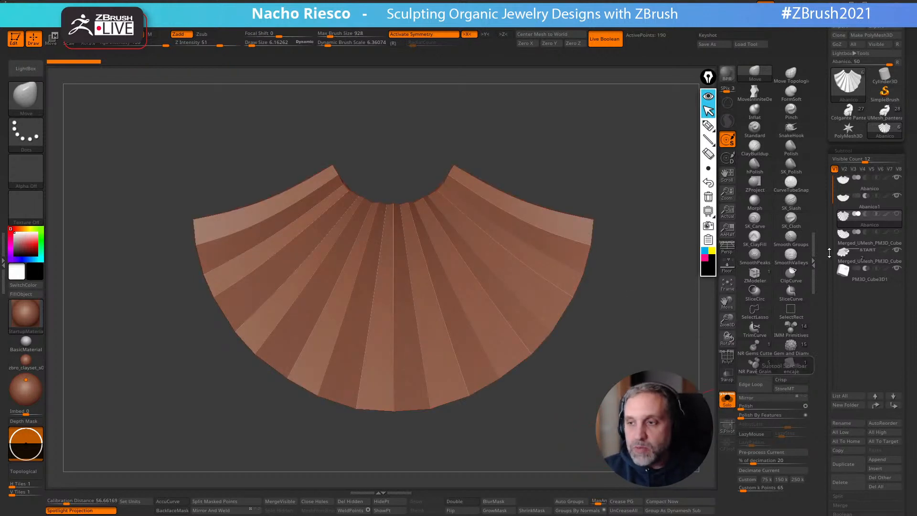
Turn off Solo, show the pleated fan with the other parts, and move it forward out of its frame
{"action": "left_click", "coordinate": [727, 401]}
{"action": "left_click_drag", "start_coordinate": [625, 396], "coordinate": [703, 355]}
{"action": "left_click", "coordinate": [896, 213]}
{"action": "left_click_drag", "start_coordinate": [588, 430], "coordinate": [547, 417]}
{"action": "key", "text": "w"}
{"action": "key", "text": "y"}
{"action": "left_click_drag", "start_coordinate": [416, 354], "coordinate": [490, 357]}
Select the shell ornament and move it forward beyond the pleated fan to create an exploded arrangement
{"action": "left_click", "coordinate": [442, 159], "text": "alt"}
{"action": "left_click_drag", "start_coordinate": [456, 196], "coordinate": [631, 207]}
{"action": "key", "text": "q"}
{"action": "mouse_move", "coordinate": [637, 354]}
{"action": "left_mouse_down", "text": "alt"}
{"action": "mouse_move", "coordinate": [599, 371]}
{"action": "mouse_move", "coordinate": [640, 375]}
{"action": "mouse_move", "coordinate": [603, 377]}
{"action": "left_mouse_up", "text": "alt"}
{"action": "left_click_drag", "start_coordinate": [614, 334], "coordinate": [674, 299]}
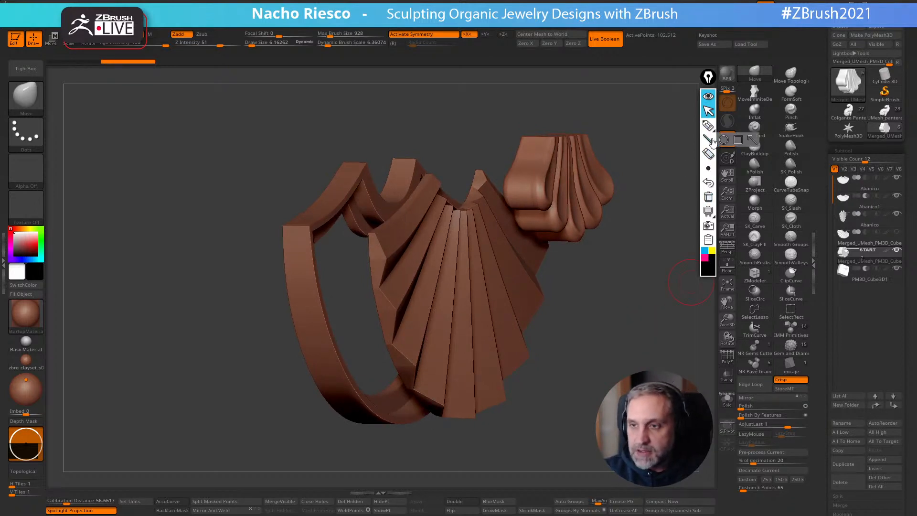
Sketch in black an arrow from fan to frame, a peg behind the ornament, a ring on the frame, and a dashed assembly arrow
{"action": "left_click", "coordinate": [708, 125]}
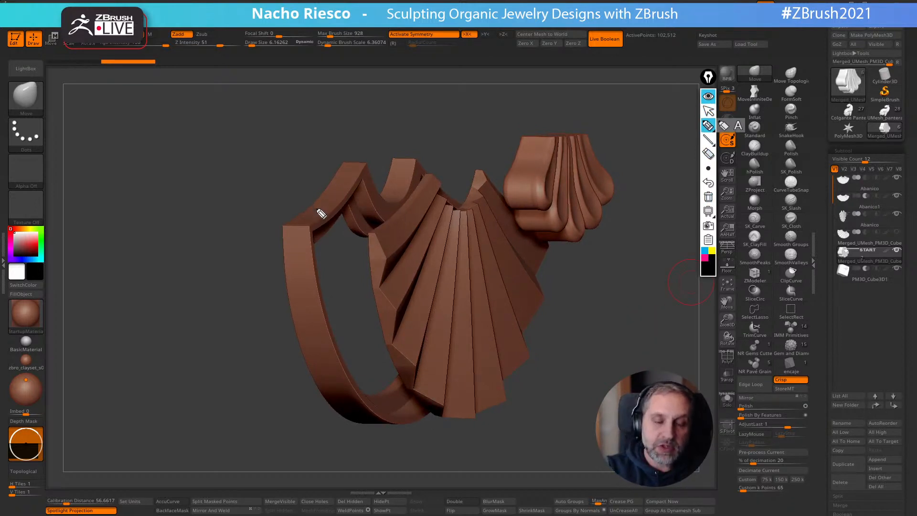
{"action": "left_click_drag", "start_coordinate": [373, 302], "coordinate": [338, 310]}
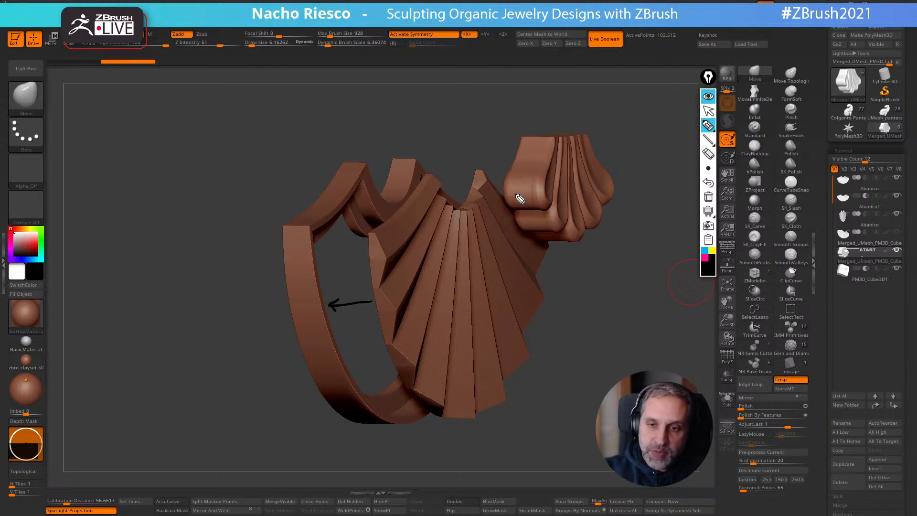
{"action": "mouse_move", "coordinate": [522, 143]}
{"action": "left_mouse_down"}
{"action": "mouse_move", "coordinate": [485, 145]}
{"action": "mouse_move", "coordinate": [484, 156]}
{"action": "mouse_move", "coordinate": [518, 158]}
{"action": "left_mouse_up"}
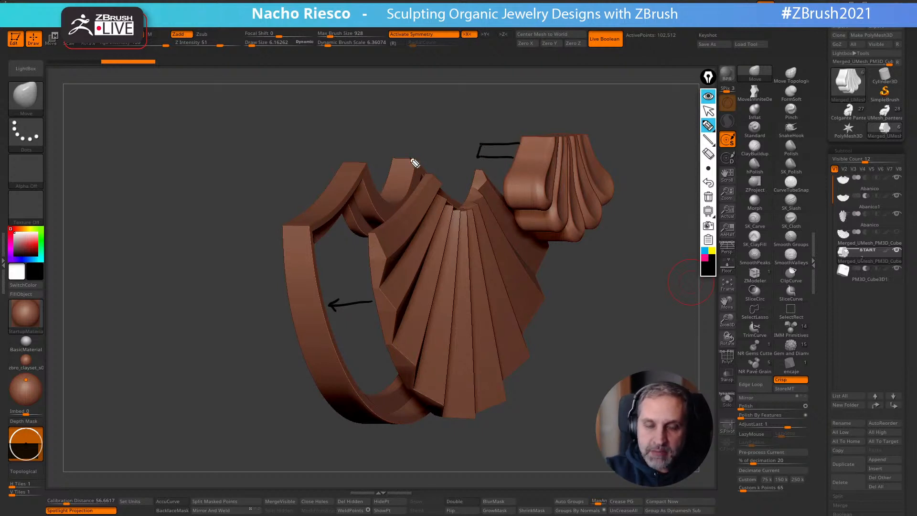
{"action": "mouse_move", "coordinate": [370, 184]}
{"action": "left_mouse_down"}
{"action": "mouse_move", "coordinate": [385, 153]}
{"action": "mouse_move", "coordinate": [388, 188]}
{"action": "mouse_move", "coordinate": [376, 168]}
{"action": "left_mouse_up"}
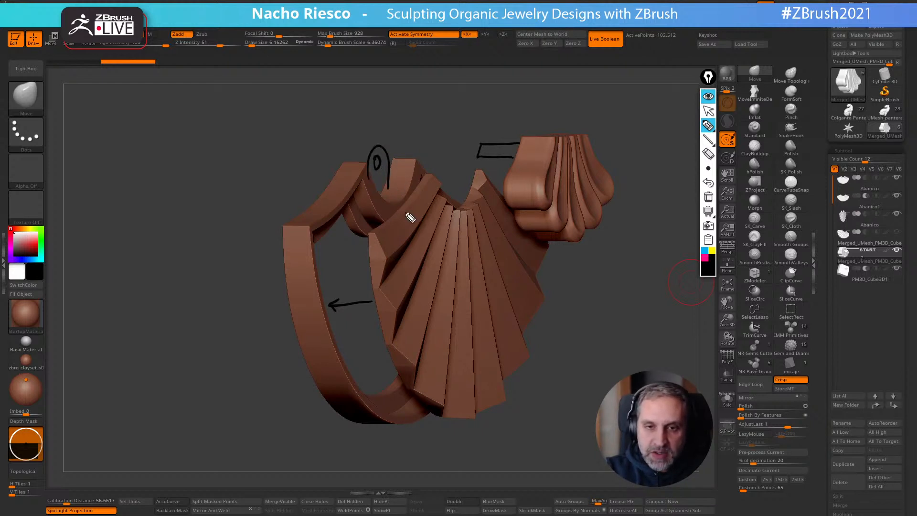
{"action": "left_click_drag", "start_coordinate": [470, 151], "coordinate": [359, 162]}
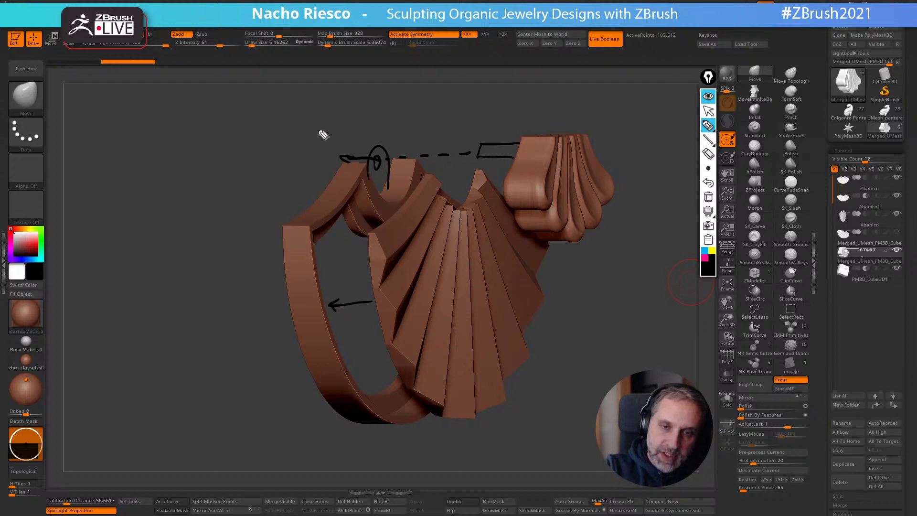
Sketch one more arrow pointing at the frame's upper edge, and clear all the black annotations
{"action": "mouse_move", "coordinate": [310, 116]}
{"action": "left_mouse_down"}
{"action": "mouse_move", "coordinate": [338, 148]}
{"action": "mouse_move", "coordinate": [325, 138]}
{"action": "left_mouse_up"}
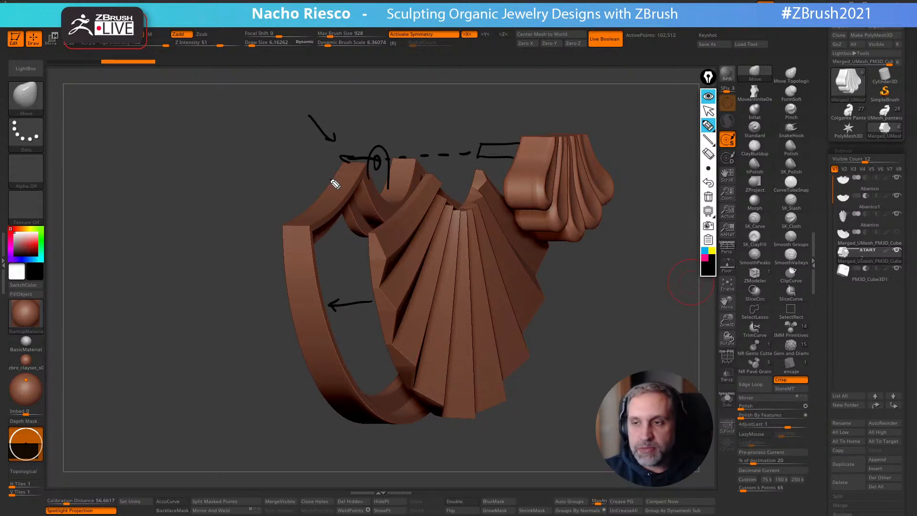
{"action": "left_click", "coordinate": [708, 196]}
{"action": "left_click", "coordinate": [708, 111]}
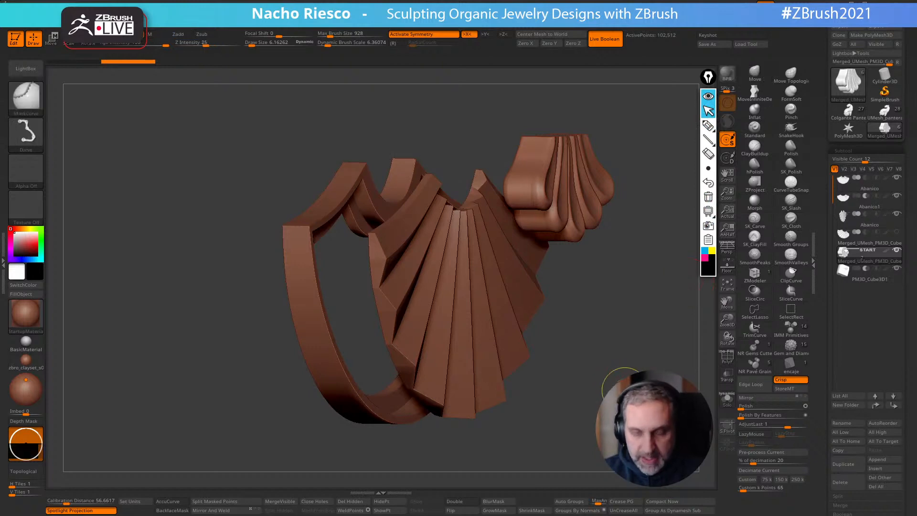
Undo the forward moves of the shell ornament and the pleated fan, and view the reassembled piece from the front
{"action": "key", "text": "ctrl+z"}
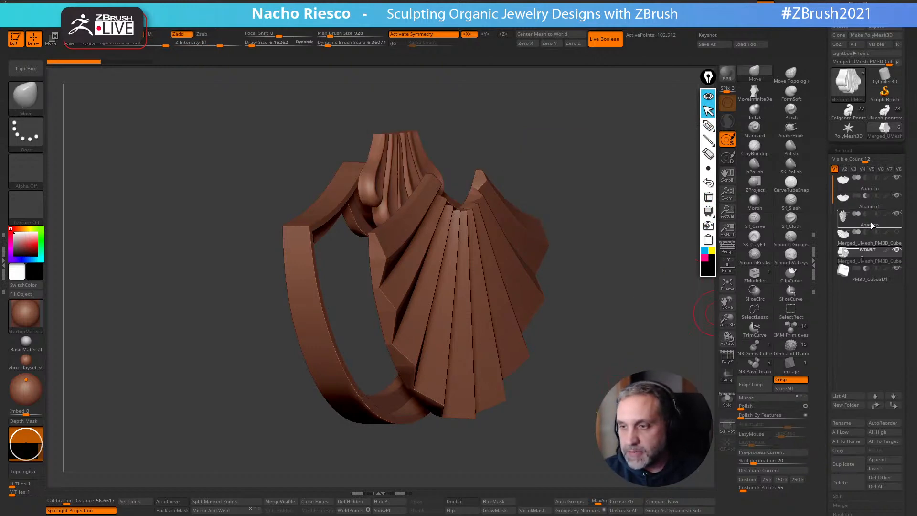
{"action": "left_click", "coordinate": [871, 223]}
{"action": "left_click_drag", "start_coordinate": [662, 344], "coordinate": [715, 344]}
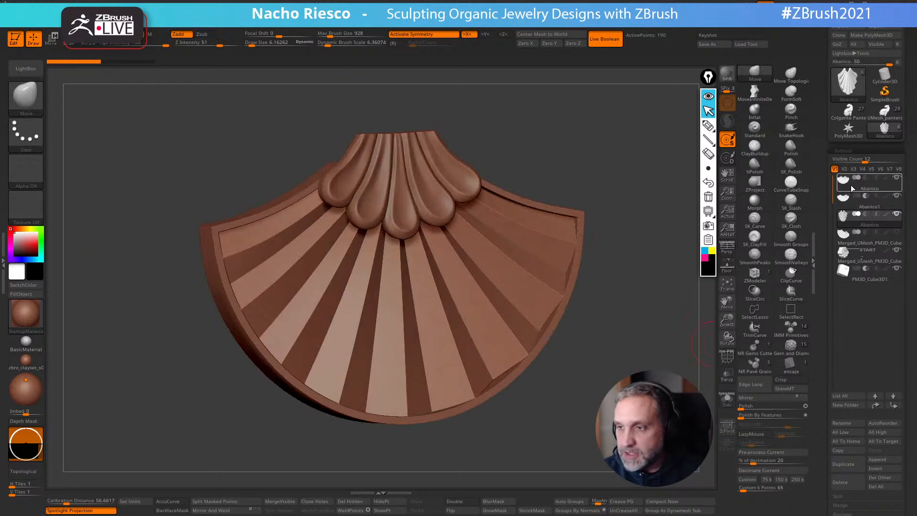
Isolate the Abanico1 cutter with PolyFrame on, examine its polygon layout, and show all the parts again
{"action": "mouse_move", "coordinate": [851, 206]}
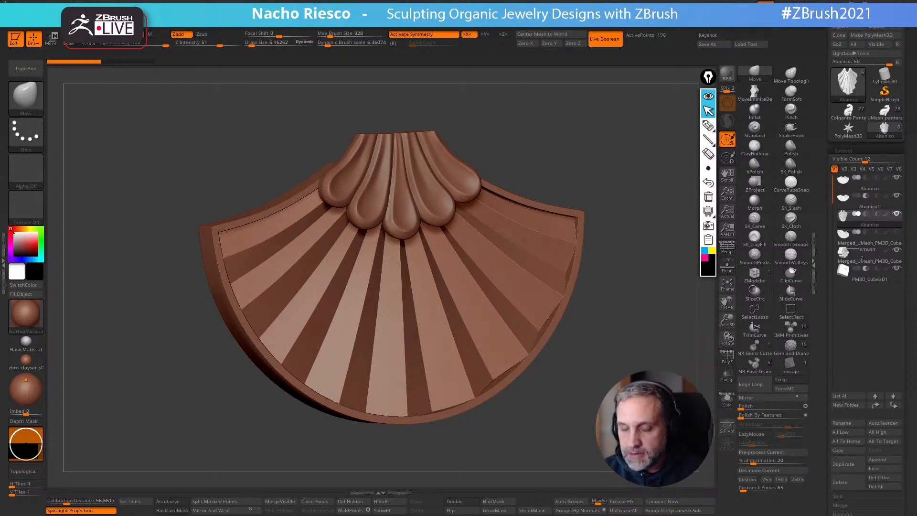
{"action": "left_click", "coordinate": [869, 198]}
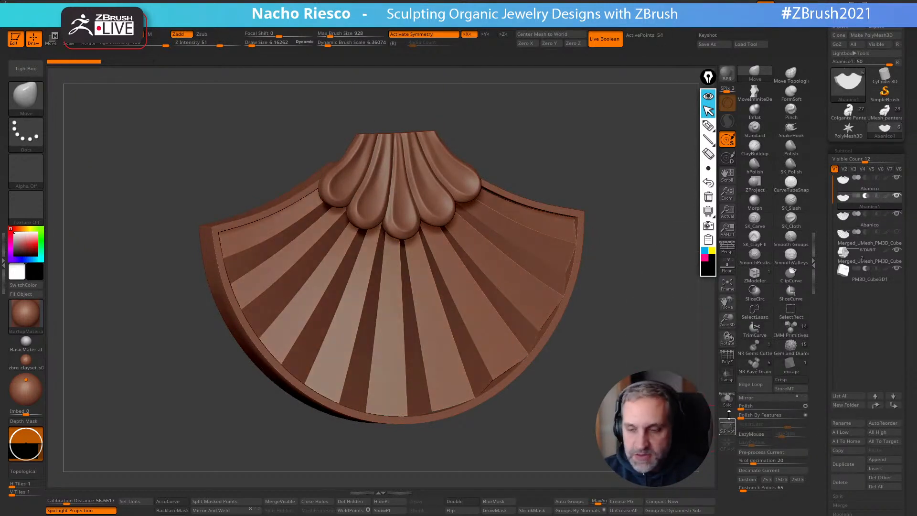
{"action": "left_click", "coordinate": [727, 400]}
{"action": "key", "text": "shift"}
{"action": "key", "text": "shift+f"}
{"action": "mouse_move", "coordinate": [540, 450]}
{"action": "left_mouse_down"}
{"action": "mouse_move", "coordinate": [574, 458]}
{"action": "mouse_move", "coordinate": [569, 450]}
{"action": "mouse_move", "coordinate": [579, 447]}
{"action": "left_mouse_up"}
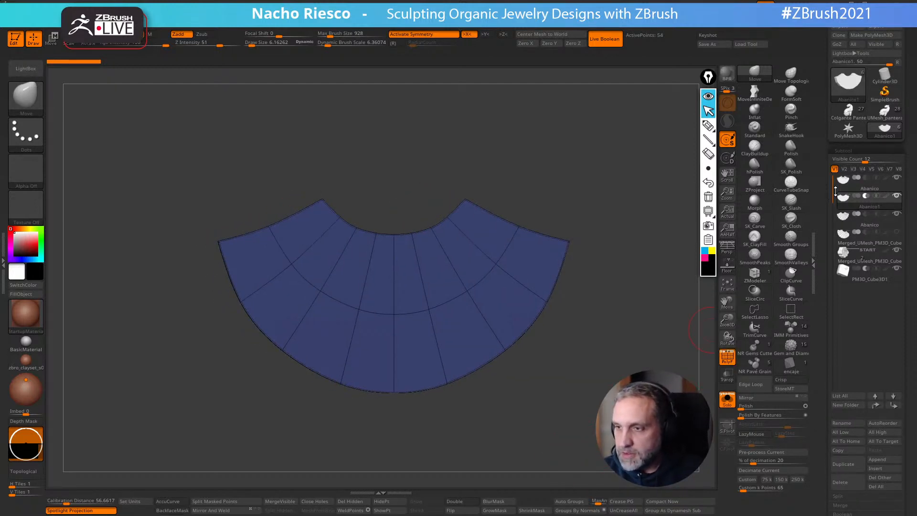
{"action": "left_click", "coordinate": [729, 402]}
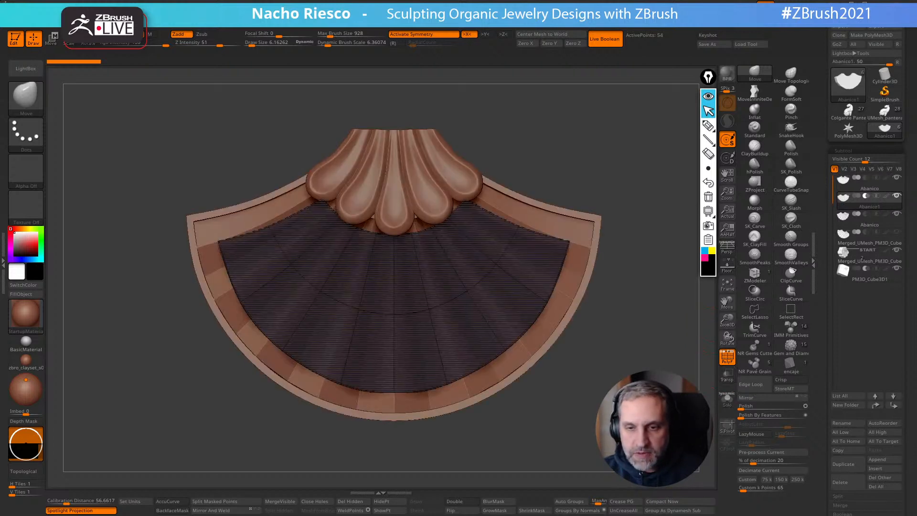
Isolate the dense Merged_UMesh_PM3D_Cube fan in Solo mode with PolyFrame on to examine its mesh and polygroups
{"action": "mouse_move", "coordinate": [847, 264]}
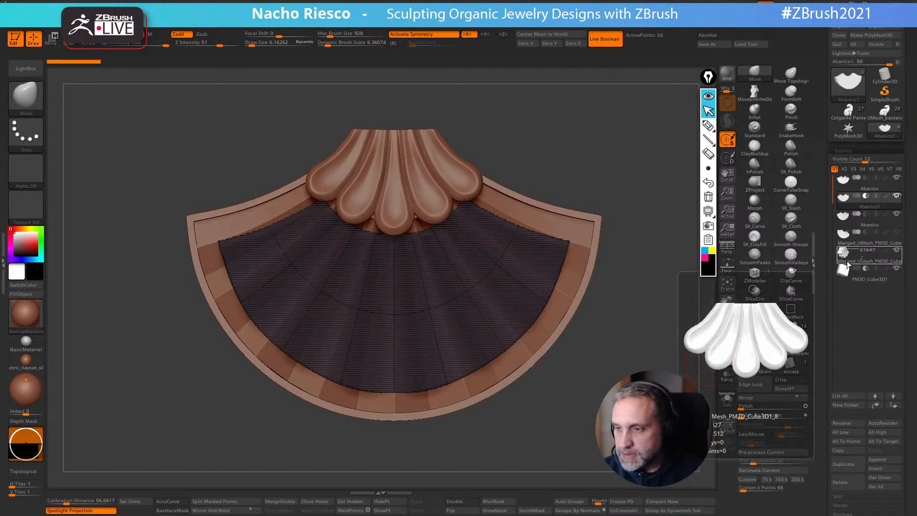
{"action": "left_click", "coordinate": [848, 236]}
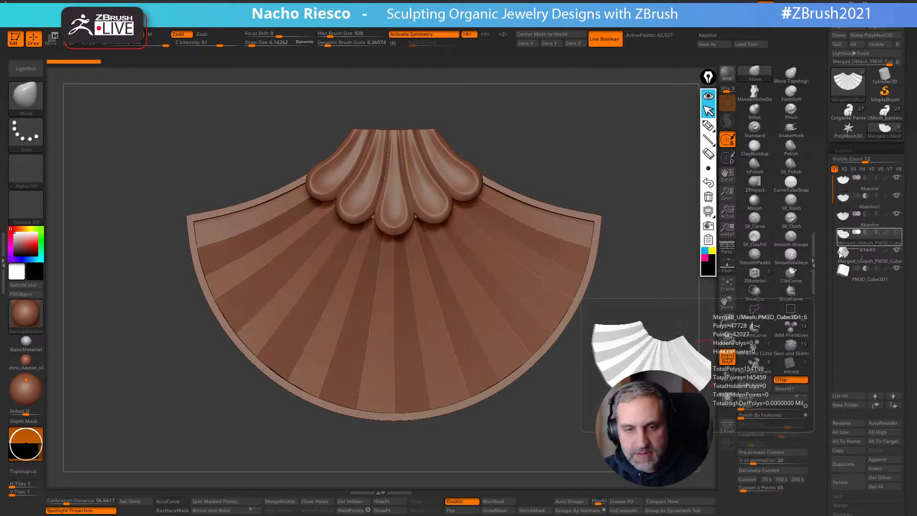
{"action": "left_click", "coordinate": [728, 357]}
{"action": "left_click", "coordinate": [726, 357]}
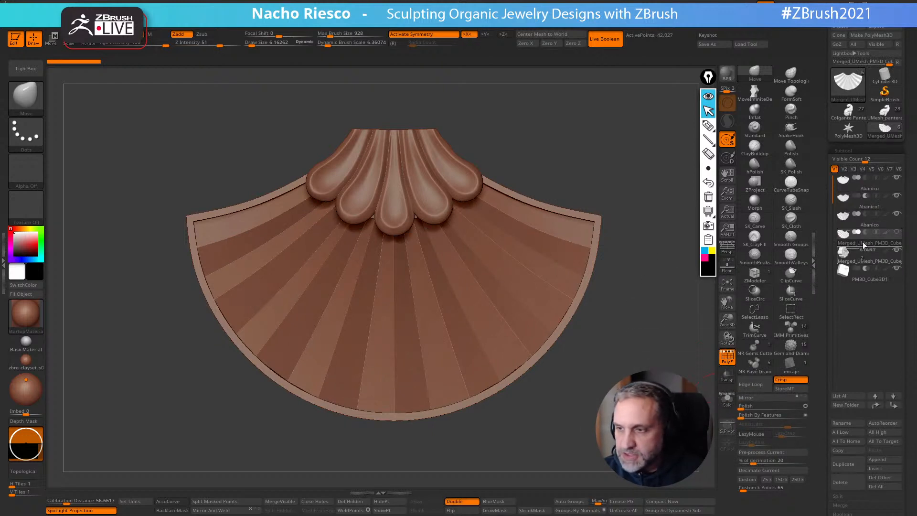
{"action": "left_click", "coordinate": [726, 399]}
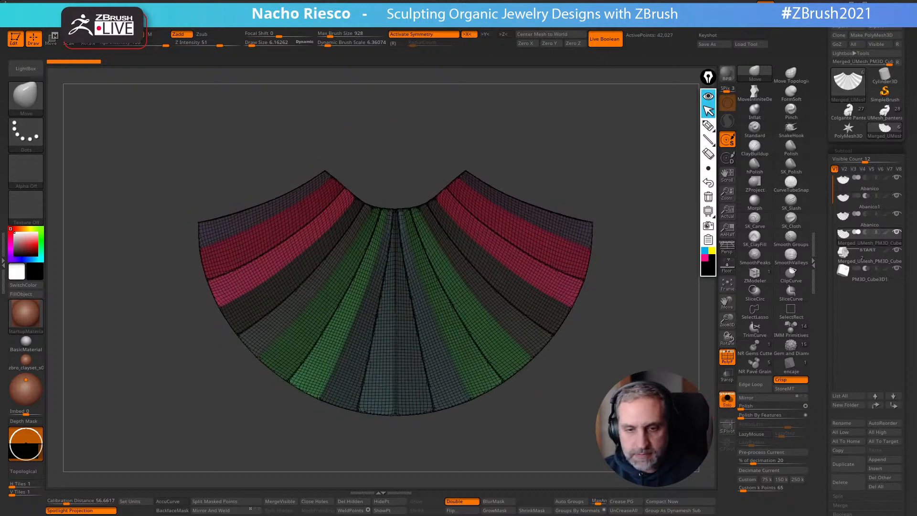
Select the low-poly Abanico pleated fan and examine its pleats and polygroups in Solo mode with PolyFrame on
{"action": "left_click", "coordinate": [862, 221]}
{"action": "left_click_drag", "start_coordinate": [615, 428], "coordinate": [606, 382]}
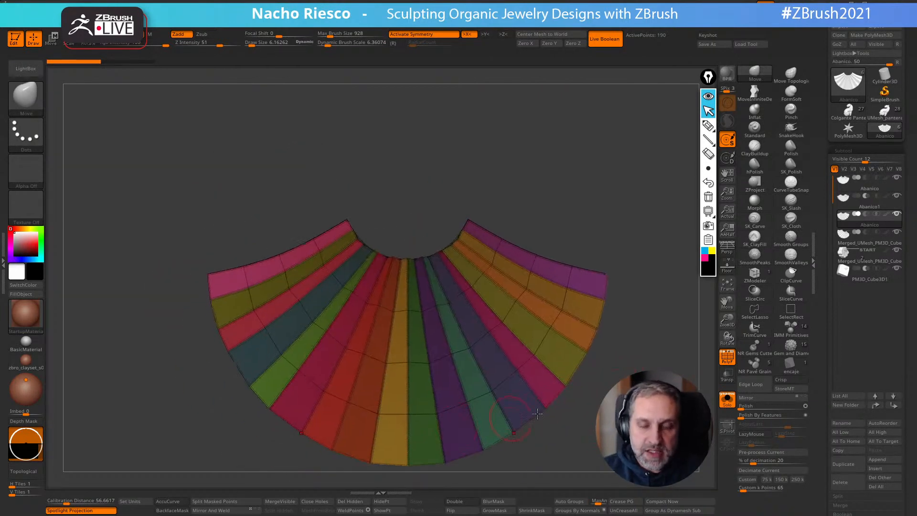
{"action": "scroll", "coordinate": [822, 301], "scroll_direction": "up", "scroll_amount": 1}
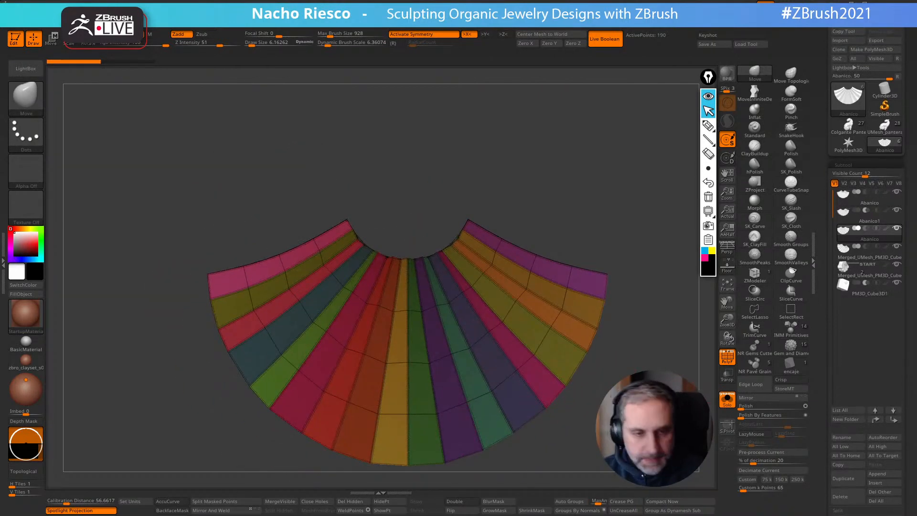
{"action": "mouse_move", "coordinate": [616, 387]}
{"action": "left_mouse_down"}
{"action": "mouse_move", "coordinate": [651, 416]}
{"action": "mouse_move", "coordinate": [620, 385]}
{"action": "left_mouse_up"}
{"action": "left_click", "coordinate": [727, 358]}
{"action": "mouse_move", "coordinate": [702, 390]}
{"action": "left_mouse_down", "text": "alt"}
{"action": "mouse_move", "coordinate": [707, 365]}
{"action": "mouse_move", "coordinate": [706, 396]}
{"action": "left_mouse_up", "text": "alt"}
{"action": "left_click", "coordinate": [726, 357]}
Turn off Dynamic Subdiv for the pleated fan and examine its base polygons
{"action": "scroll", "coordinate": [824, 428], "scroll_direction": "down", "scroll_amount": 5}
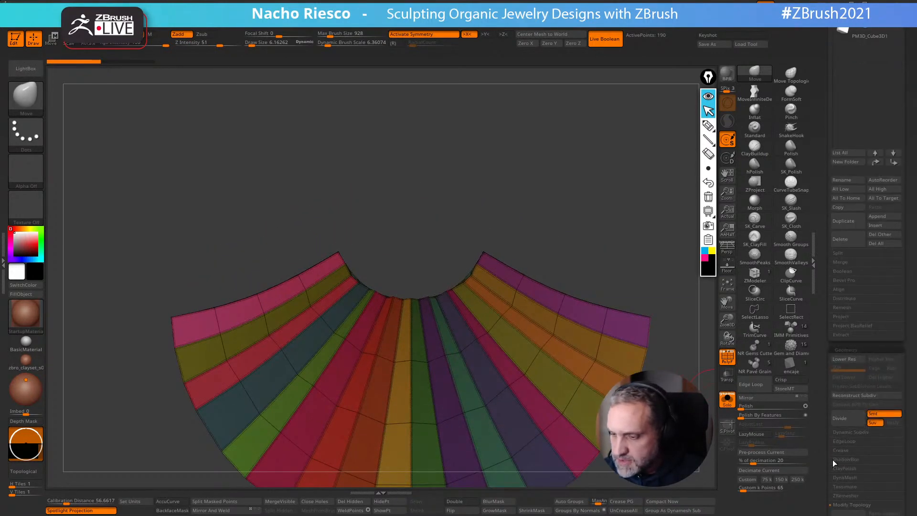
{"action": "scroll", "coordinate": [852, 380], "scroll_direction": "down", "scroll_amount": 2}
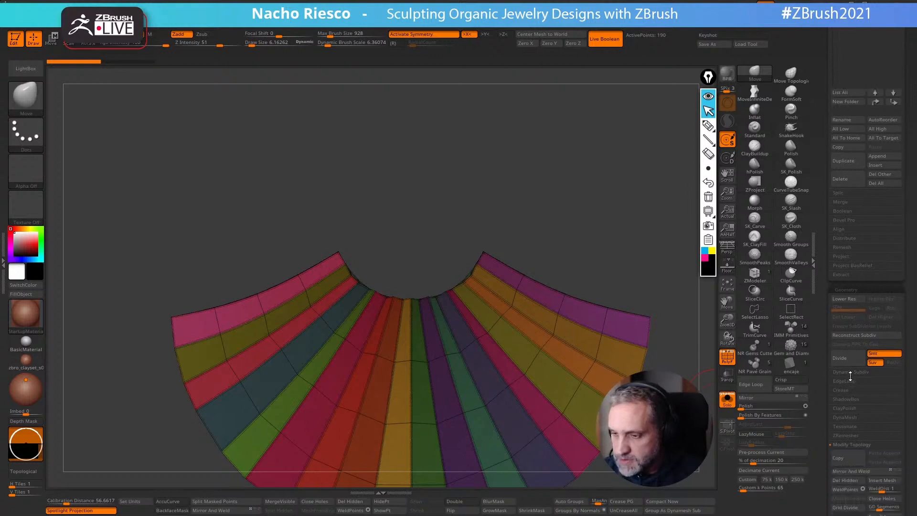
{"action": "left_click", "coordinate": [851, 372]}
{"action": "left_click", "coordinate": [853, 381]}
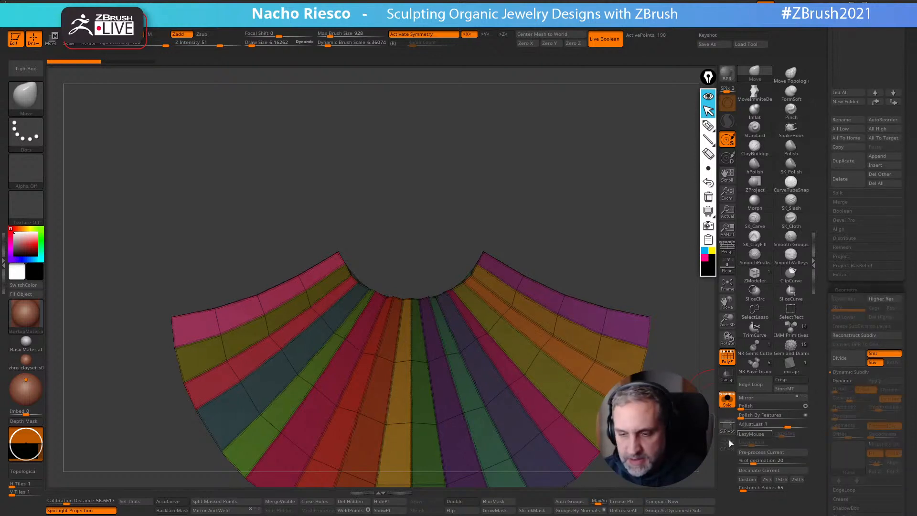
{"action": "left_click", "coordinate": [725, 360]}
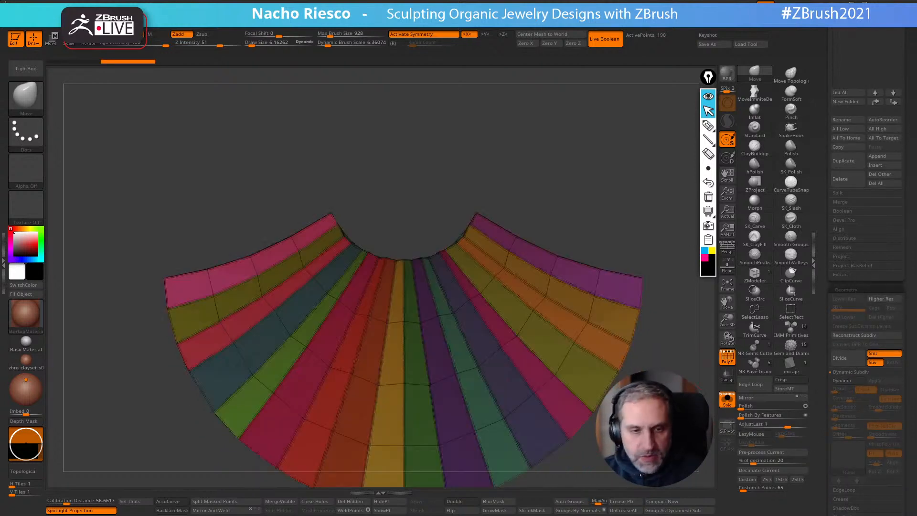
{"action": "left_click_drag", "start_coordinate": [668, 334], "coordinate": [673, 313], "text": "alt"}
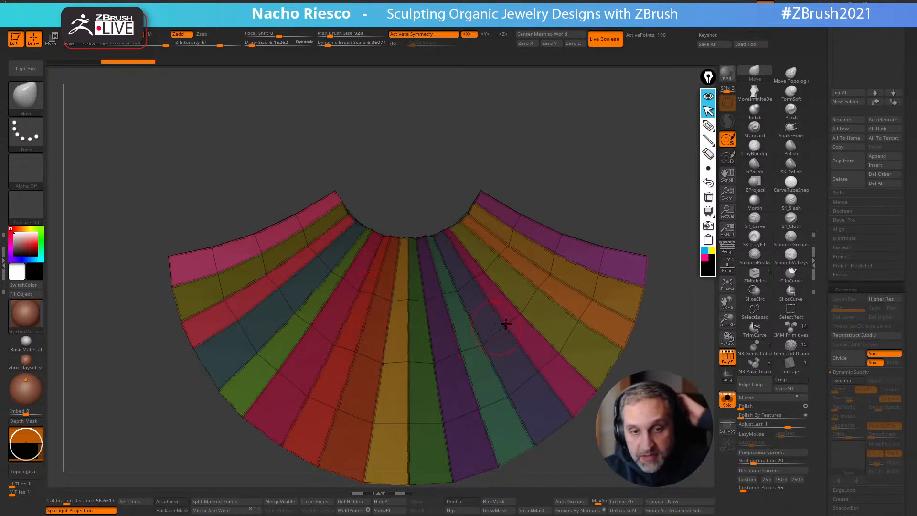
{"action": "left_click_drag", "start_coordinate": [670, 405], "coordinate": [697, 322], "text": "alt"}
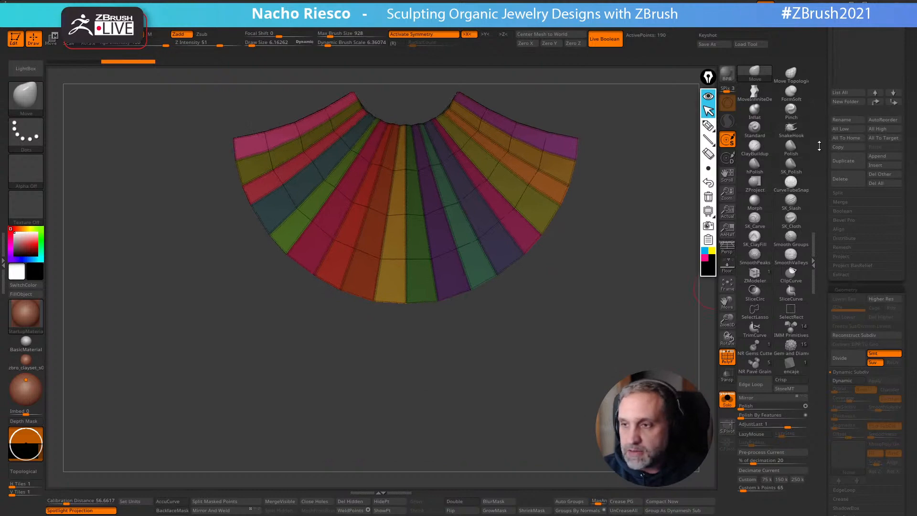
Load a Plane3D primitive as the active tool and convert it to a PolyMesh3D
{"action": "scroll", "coordinate": [822, 312], "scroll_direction": "up", "scroll_amount": 7}
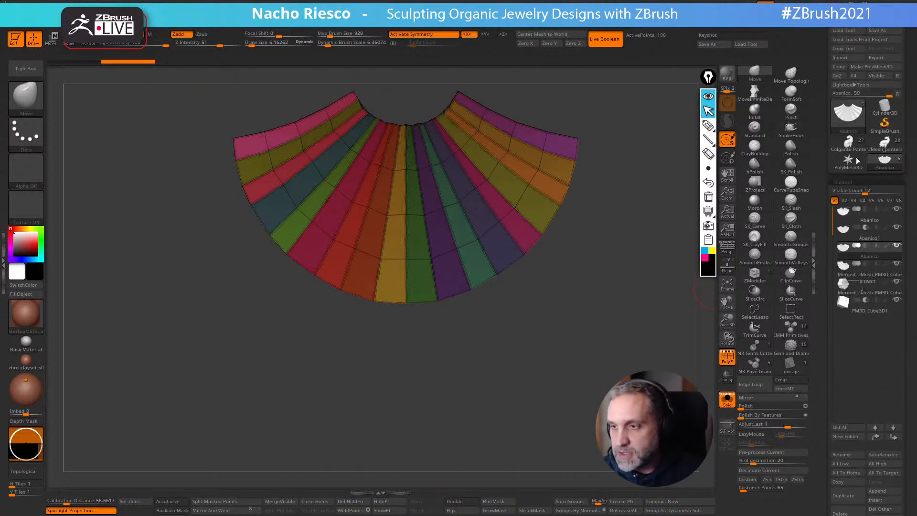
{"action": "left_click", "coordinate": [850, 122]}
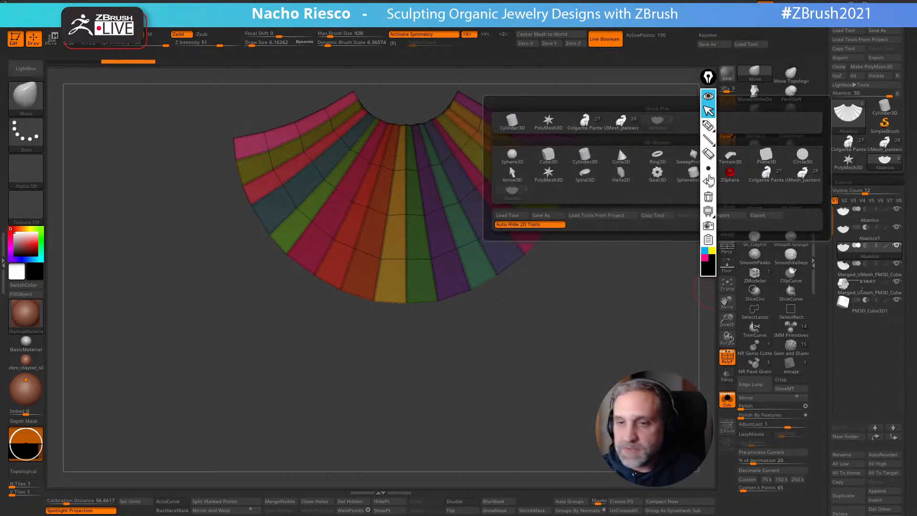
{"action": "left_click", "coordinate": [768, 159]}
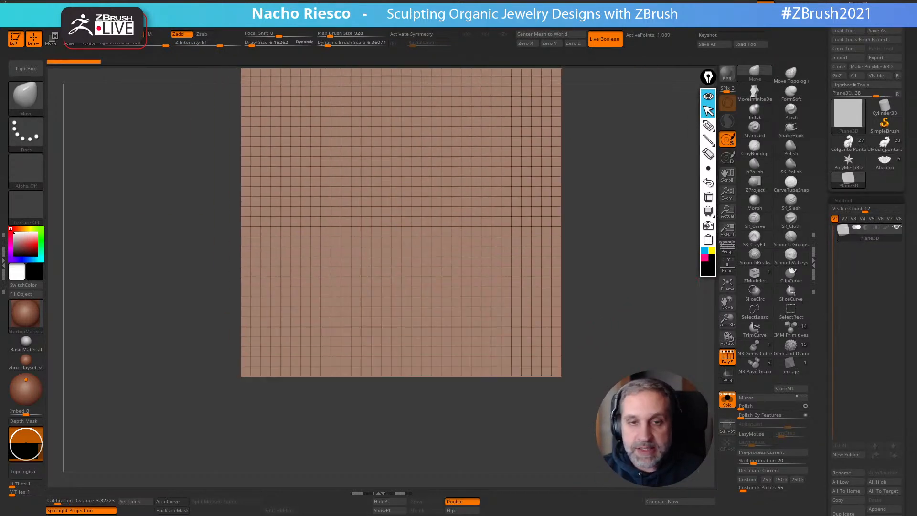
{"action": "left_click", "coordinate": [870, 67]}
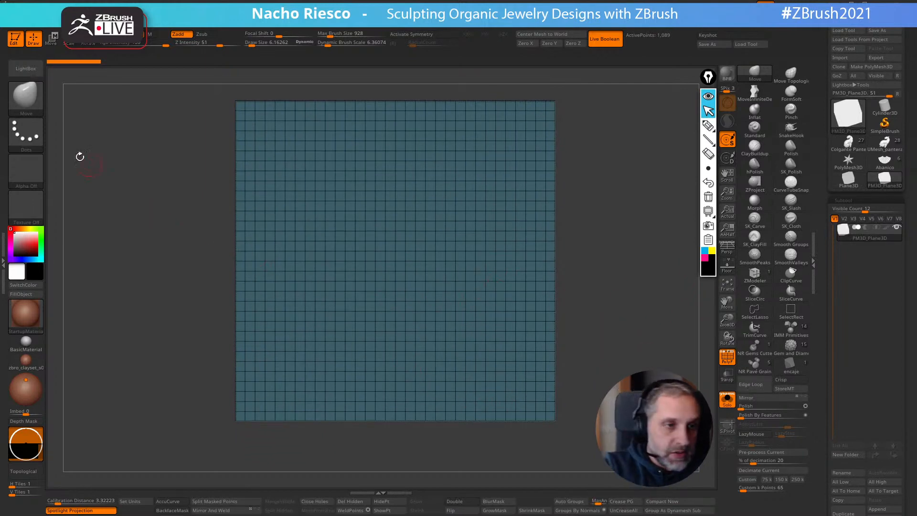
Choose the Topology brush and activate X symmetry for the plane
{"action": "left_click", "coordinate": [24, 92]}
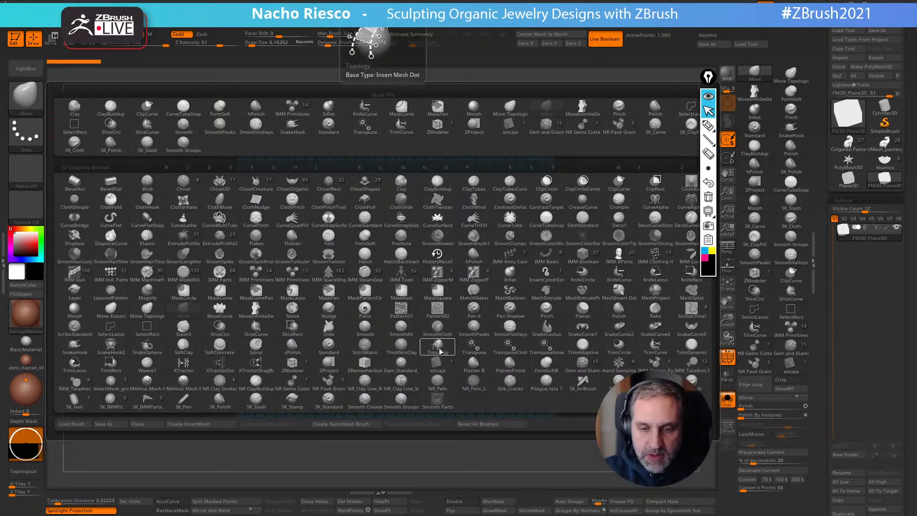
{"action": "left_click", "coordinate": [438, 350]}
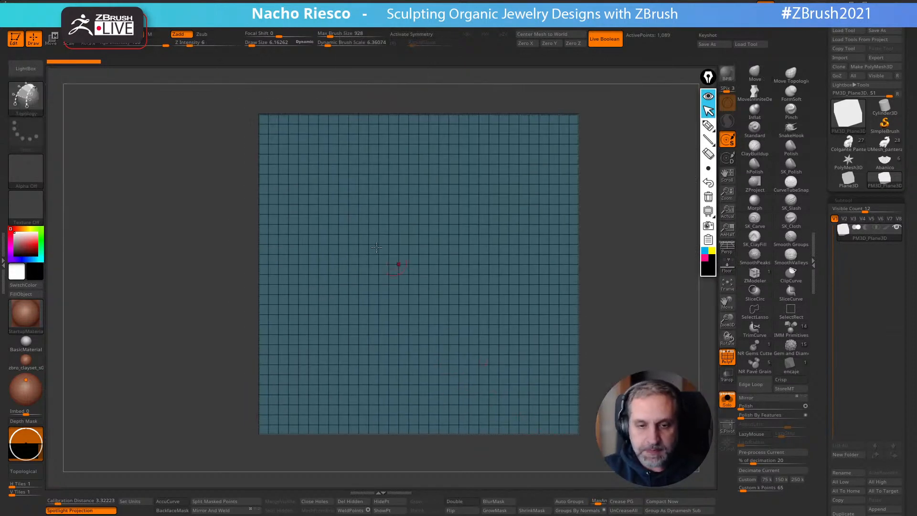
{"action": "key", "text": "x"}
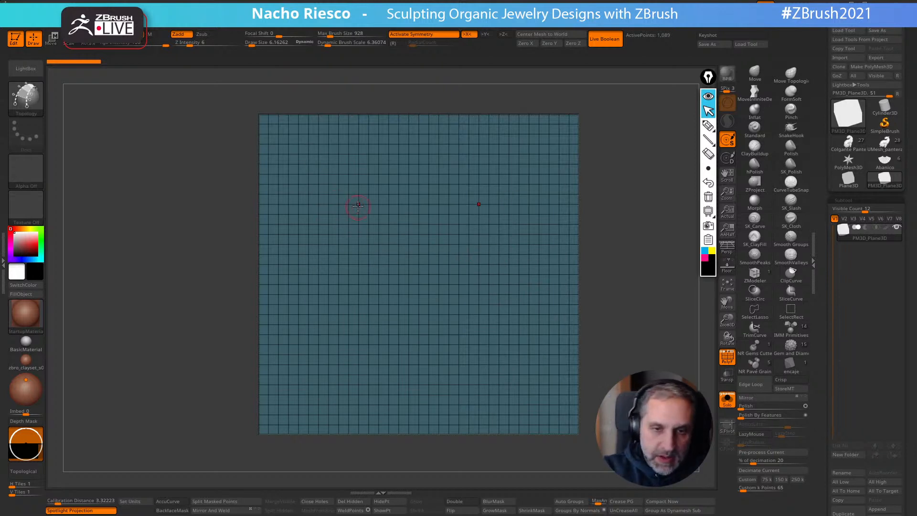
Draw a mirrored fan outline on the plane with topology curves, consisting of an upper arc, a slanted side and a lower arc
{"action": "left_click_drag", "start_coordinate": [394, 211], "coordinate": [433, 213]}
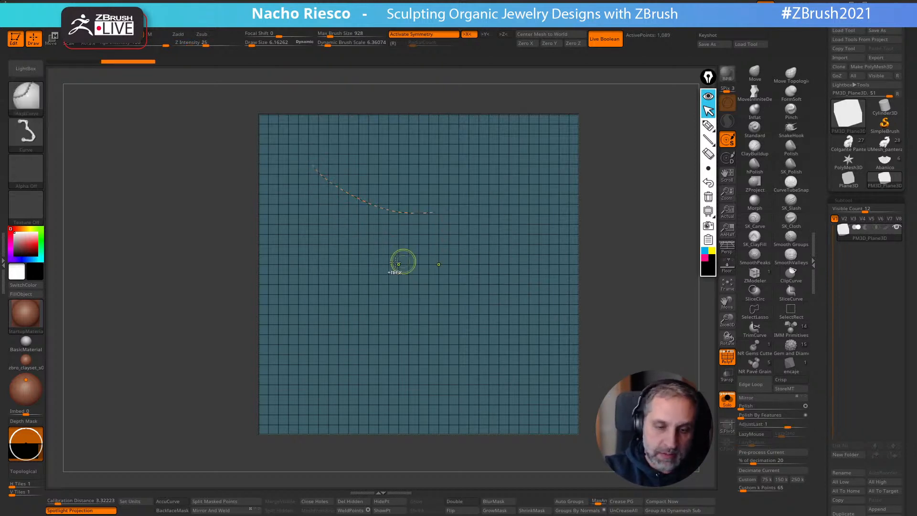
{"action": "key", "text": "ctrl+z"}
{"action": "mouse_move", "coordinate": [270, 334]}
{"action": "left_mouse_down"}
{"action": "mouse_move", "coordinate": [346, 180]}
{"action": "mouse_move", "coordinate": [457, 188]}
{"action": "left_mouse_up"}
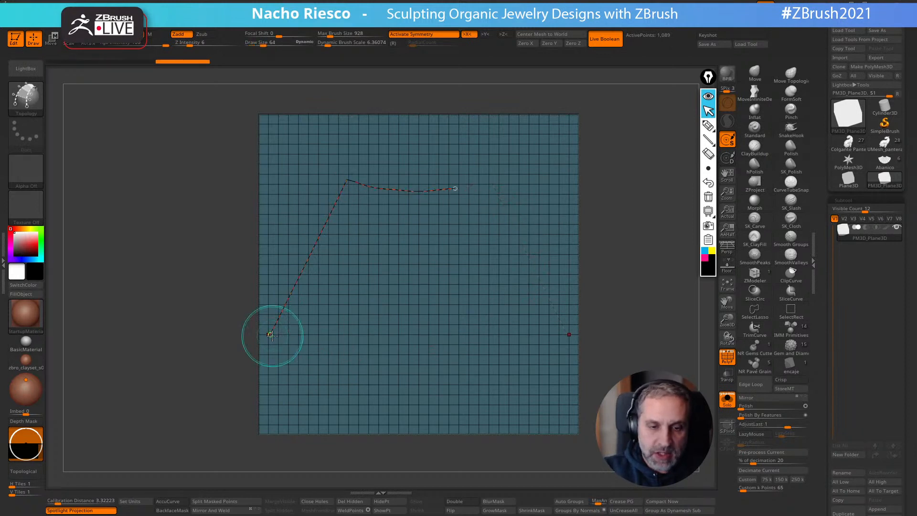
{"action": "left_click_drag", "start_coordinate": [270, 334], "coordinate": [331, 369]}
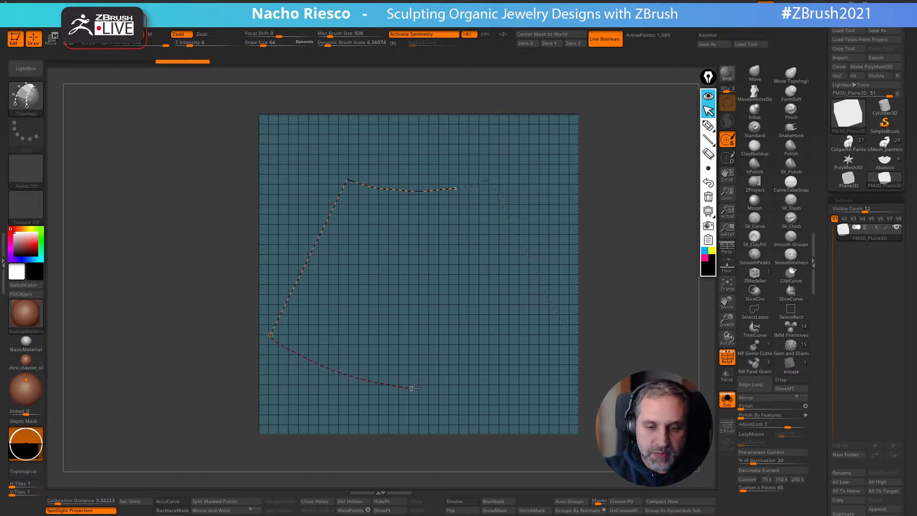
{"action": "left_click_drag", "start_coordinate": [413, 388], "coordinate": [419, 388]}
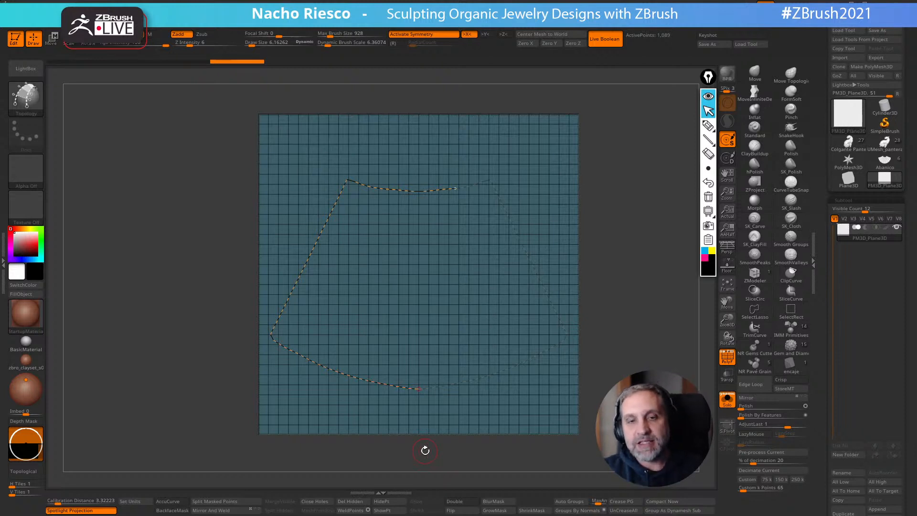
Draw three radial topology curves across both arcs to divide the half fan, and extend curves through its two outer corners
{"action": "left_click", "coordinate": [370, 175]}
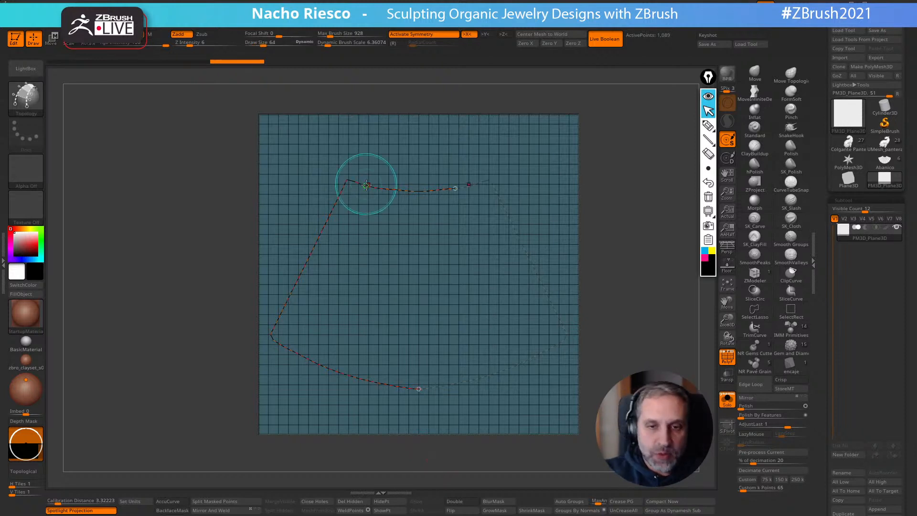
{"action": "left_click_drag", "start_coordinate": [368, 181], "coordinate": [368, 181]}
{"action": "left_click", "coordinate": [380, 305]}
{"action": "left_click", "coordinate": [368, 172]}
{"action": "left_click_drag", "start_coordinate": [297, 391], "coordinate": [298, 387]}
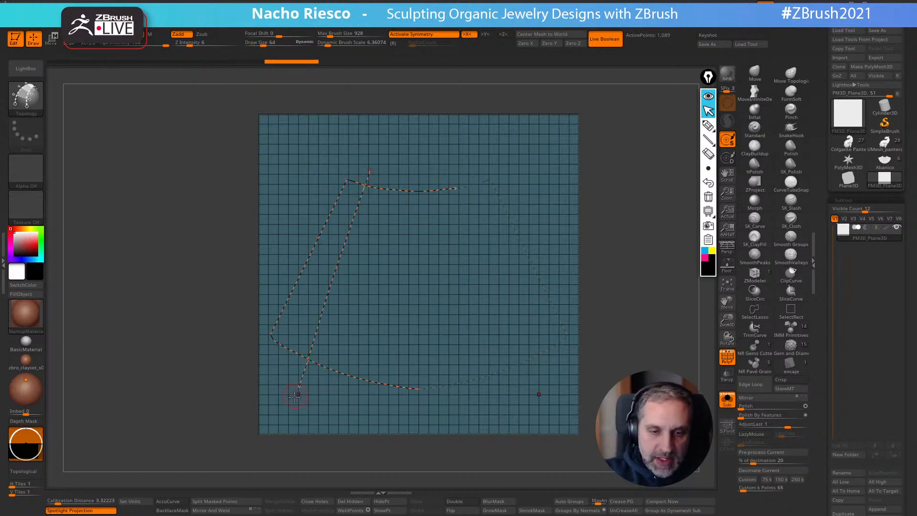
{"action": "left_click_drag", "start_coordinate": [394, 170], "coordinate": [358, 391]}
{"action": "left_click_drag", "start_coordinate": [408, 440], "coordinate": [414, 451]}
{"action": "left_click_drag", "start_coordinate": [278, 331], "coordinate": [244, 348]}
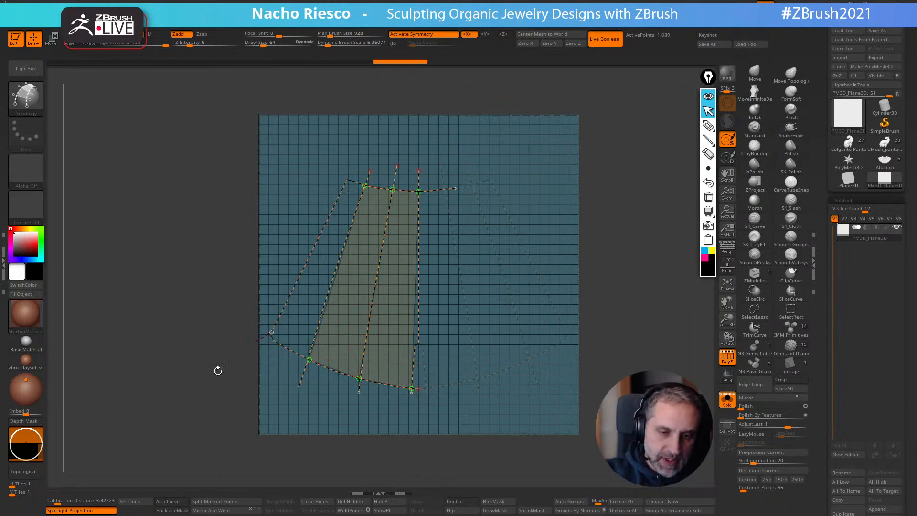
{"action": "left_click", "coordinate": [347, 181], "text": "shift"}
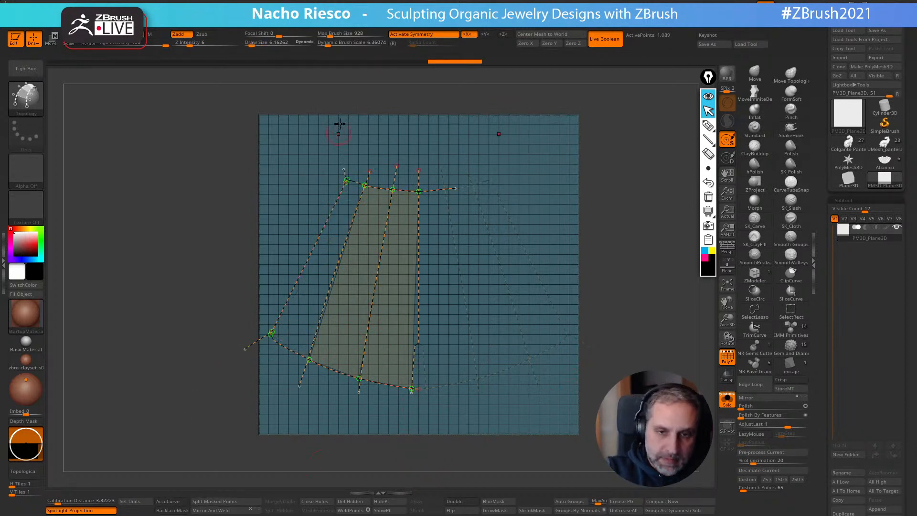
Undo the most recent topology curves, including the fan's slanted outer side and its centre line
{"action": "key", "text": "ctrl+z"}
{"action": "key", "text": "ctrl+z"}
{"action": "left_click_drag", "start_coordinate": [603, 139], "coordinate": [603, 172], "text": "alt"}
{"action": "mouse_move", "coordinate": [346, 178]}
{"action": "left_mouse_down"}
{"action": "mouse_move", "coordinate": [317, 159]}
{"action": "mouse_move", "coordinate": [354, 159]}
{"action": "left_mouse_up"}
{"action": "key", "text": "ctrl+z"}
{"action": "key", "text": "ctrl+z"}
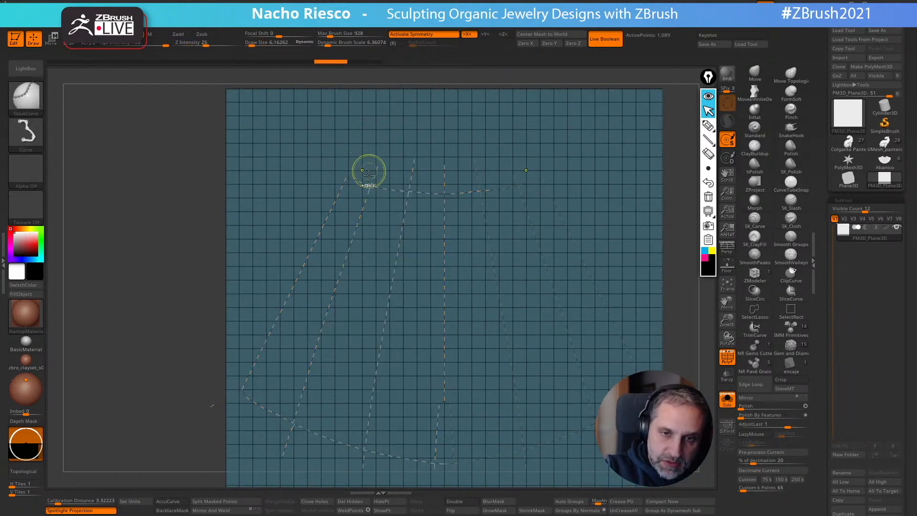
{"action": "key", "text": "ctrl+z"}
{"action": "key", "text": "ctrl+z"}
{"action": "left_click_drag", "start_coordinate": [271, 397], "coordinate": [257, 459], "text": "alt"}
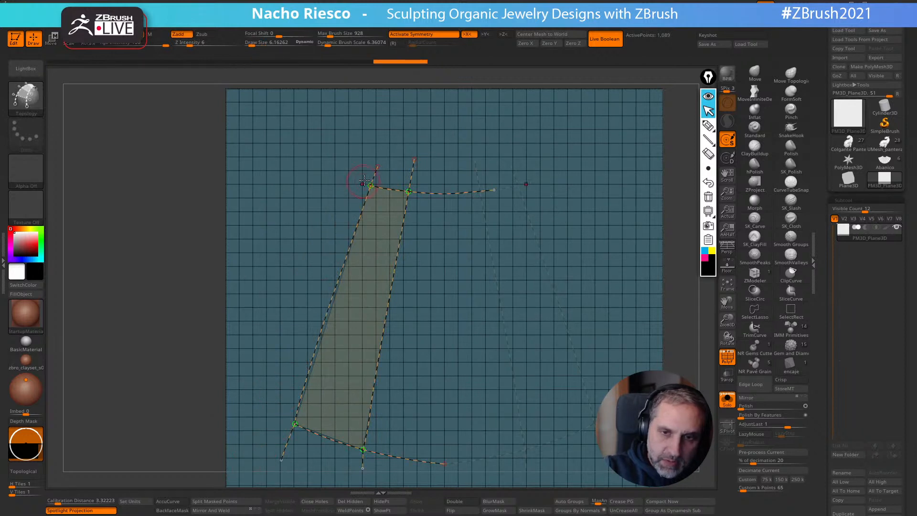
Try extending the upper and lower arcs outward to widen the half-fan outline
{"action": "left_click_drag", "start_coordinate": [370, 186], "coordinate": [298, 150]}
{"action": "mouse_move", "coordinate": [294, 424]}
{"action": "left_mouse_down"}
{"action": "mouse_move", "coordinate": [228, 380]}
{"action": "mouse_move", "coordinate": [380, 108]}
{"action": "left_mouse_up"}
{"action": "key", "text": "ctrl+z"}
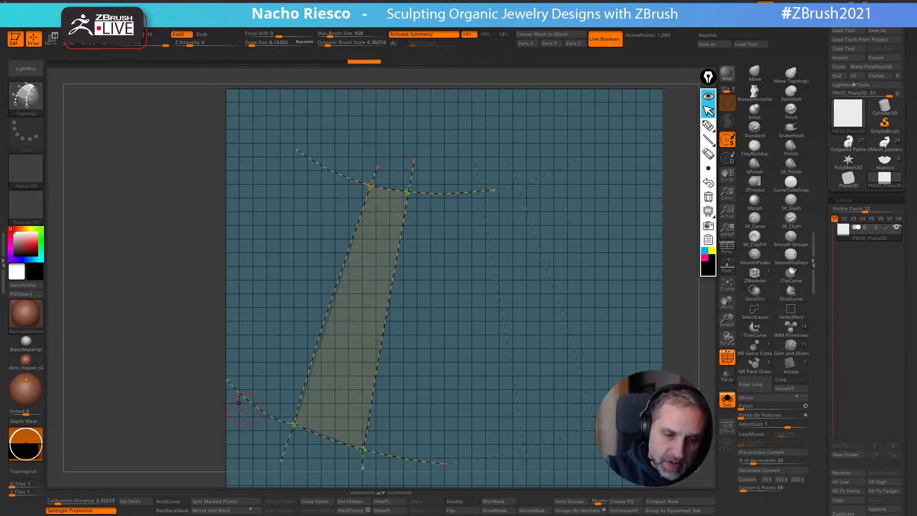
{"action": "mouse_move", "coordinate": [190, 313]}
{"action": "left_mouse_down"}
{"action": "mouse_move", "coordinate": [221, 322]}
{"action": "mouse_move", "coordinate": [424, 159]}
{"action": "left_mouse_up"}
{"action": "left_click_drag", "start_coordinate": [648, 214], "coordinate": [664, 188], "text": "shift"}
{"action": "left_click_drag", "start_coordinate": [643, 260], "coordinate": [670, 196], "text": "alt"}
Undo all remaining topology curves back to an empty plane
{"action": "key", "text": "ctrl+z"}
{"action": "key", "text": "ctrl+z"}
{"action": "key", "text": "ctrl+z"}
{"action": "key", "text": "ctrl+z"}
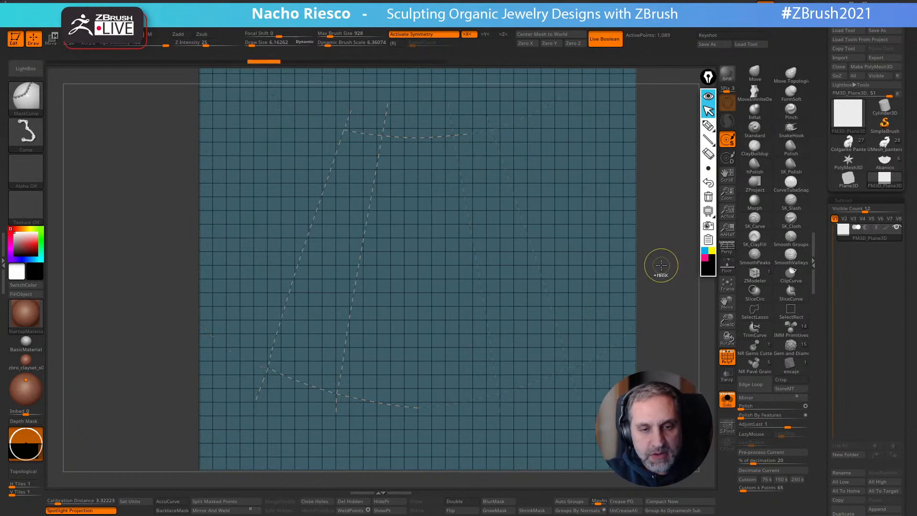
{"action": "key", "text": "ctrl+z"}
{"action": "key", "text": "ctrl+z"}
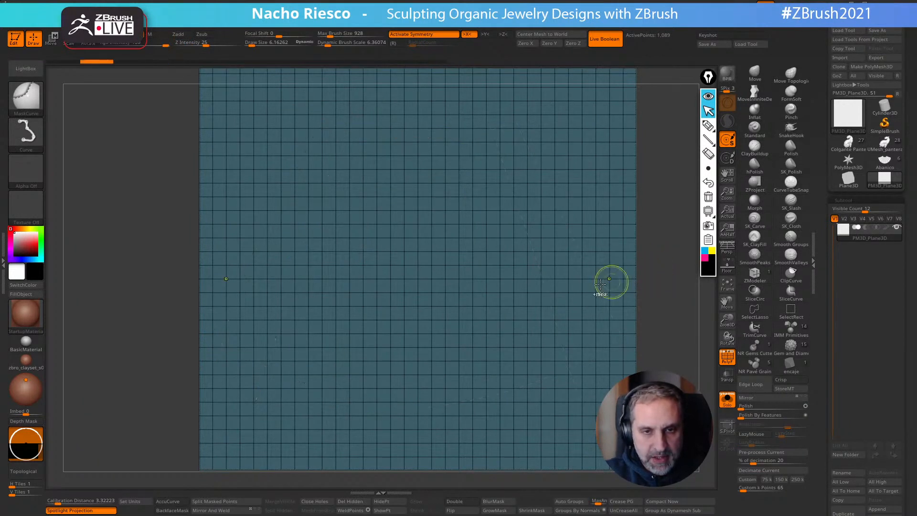
Set the draw size to about 5.18 and draw five radial topology curves fanning out from the centre line across the half plane
{"action": "key", "text": "s"}
{"action": "left_click_drag", "start_coordinate": [366, 270], "coordinate": [364, 271]}
{"action": "key", "text": "ctrl+z"}
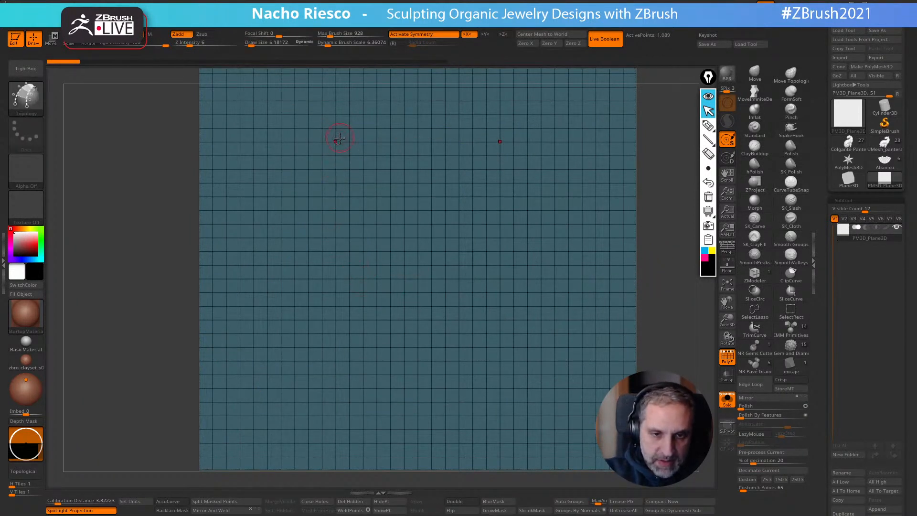
{"action": "left_click_drag", "start_coordinate": [260, 284], "coordinate": [224, 343]}
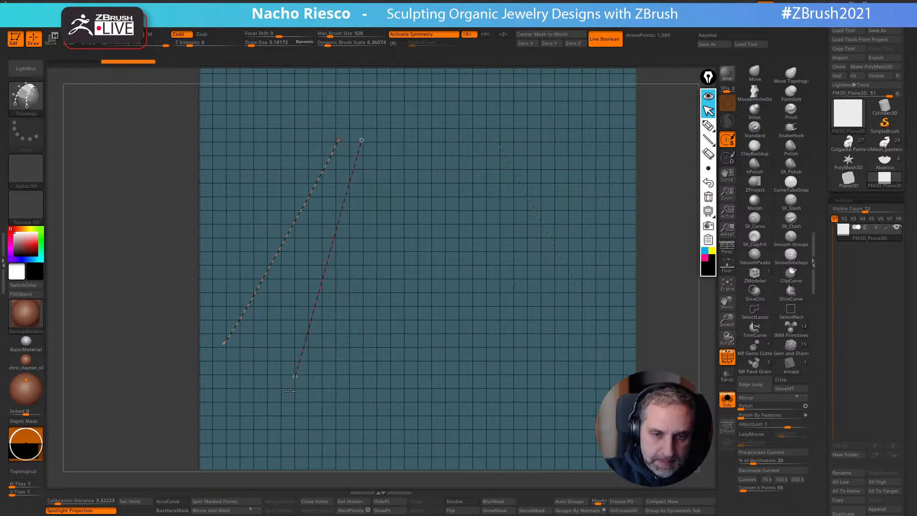
{"action": "left_click_drag", "start_coordinate": [293, 380], "coordinate": [290, 389]}
{"action": "left_click_drag", "start_coordinate": [378, 265], "coordinate": [365, 395]}
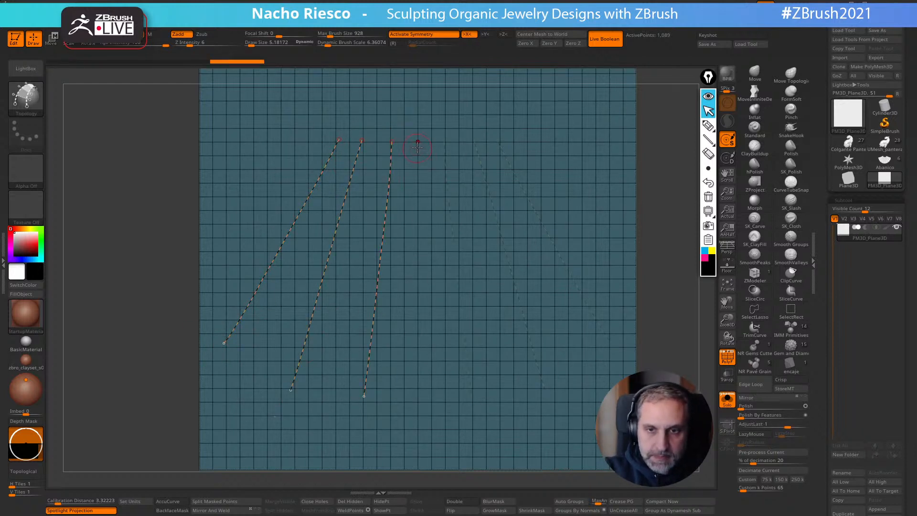
{"action": "left_click_drag", "start_coordinate": [418, 203], "coordinate": [409, 429]}
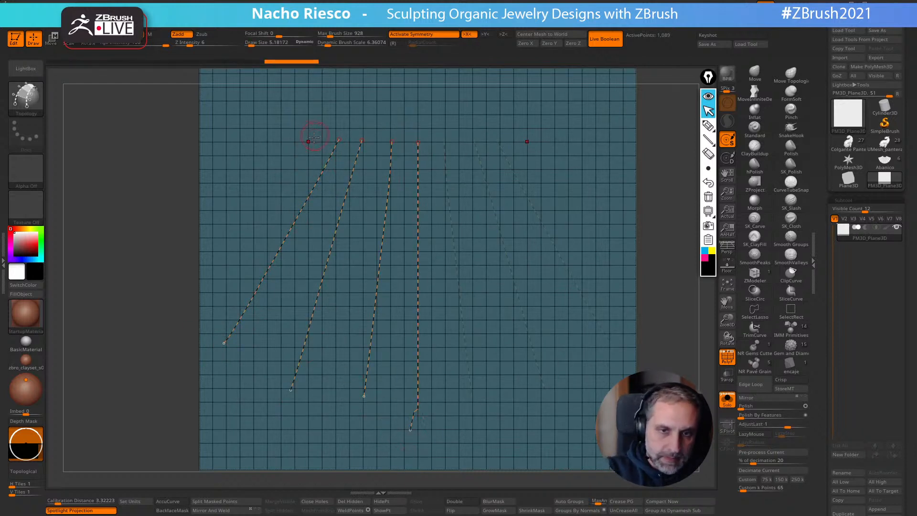
{"action": "left_click_drag", "start_coordinate": [209, 272], "coordinate": [206, 276]}
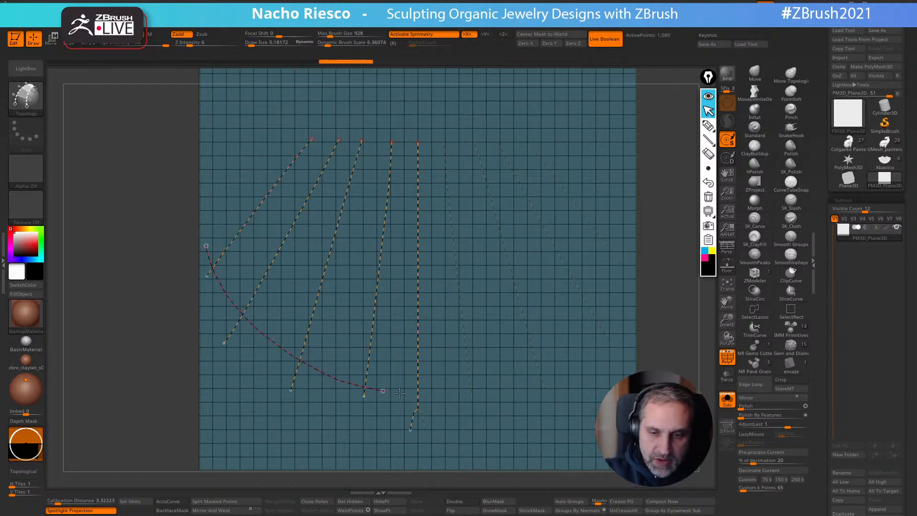
Draw four concentric arcs across the five radial curves, from the outer lower edge up to the inner one
{"action": "left_click_drag", "start_coordinate": [389, 392], "coordinate": [455, 394]}
{"action": "left_click_drag", "start_coordinate": [453, 355], "coordinate": [449, 356]}
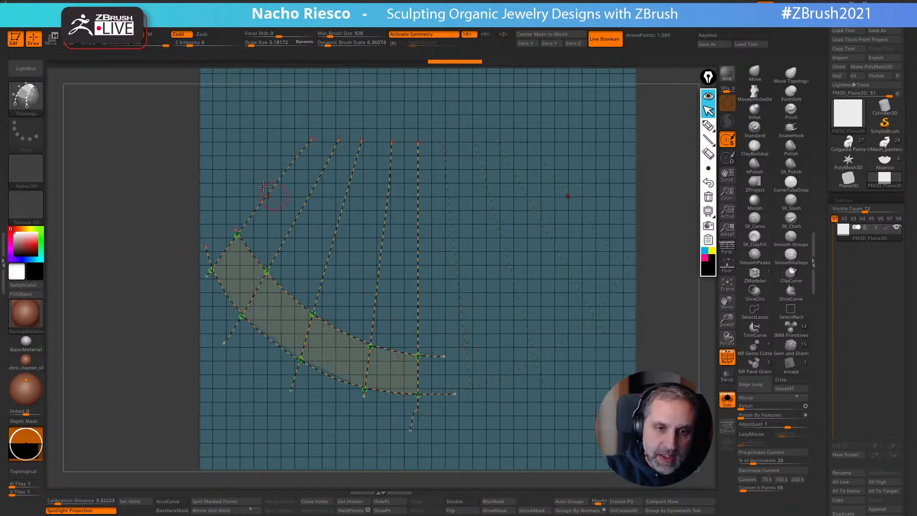
{"action": "left_click_drag", "start_coordinate": [308, 228], "coordinate": [448, 283]}
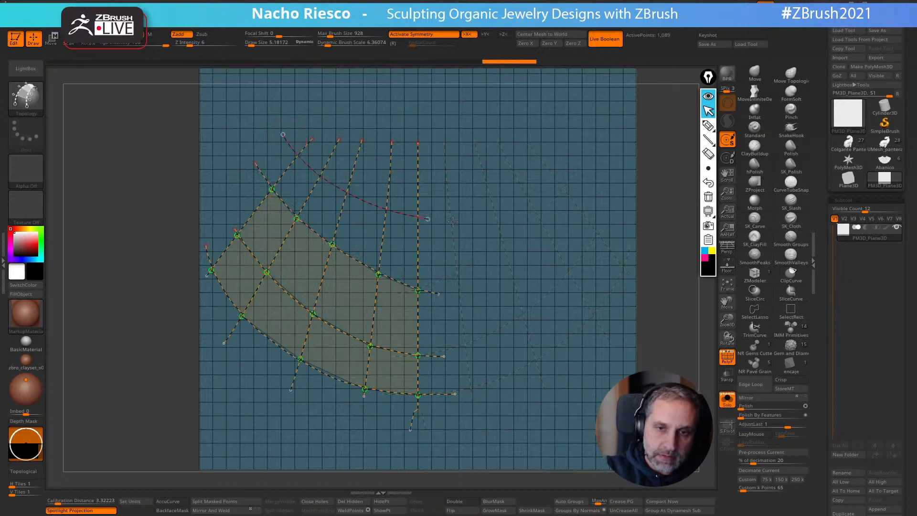
{"action": "left_click_drag", "start_coordinate": [442, 221], "coordinate": [442, 221]}
Extend the upper ends of the radial curves beyond the innermost arc and undo the last three extensions
{"action": "mouse_move", "coordinate": [313, 138]}
{"action": "left_mouse_down"}
{"action": "mouse_move", "coordinate": [333, 110]}
{"action": "mouse_move", "coordinate": [357, 106]}
{"action": "left_mouse_up"}
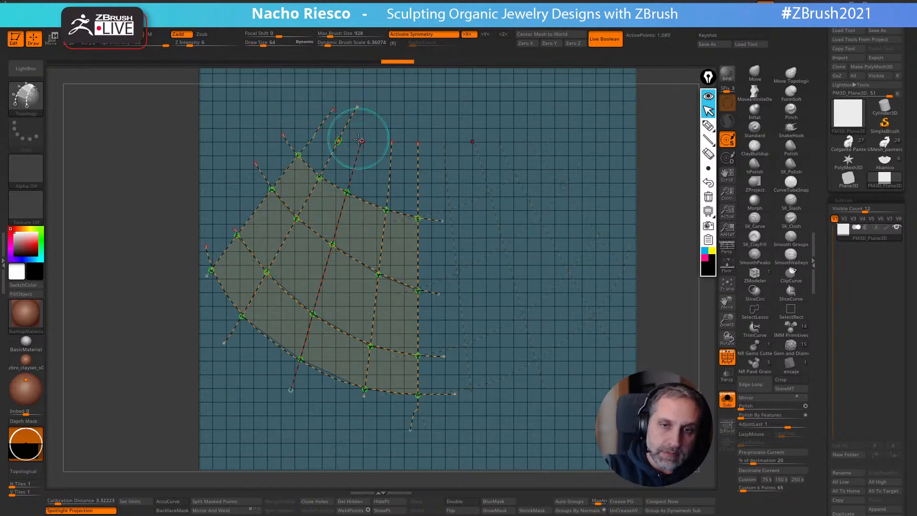
{"action": "left_click_drag", "start_coordinate": [361, 140], "coordinate": [373, 106]}
{"action": "left_click_drag", "start_coordinate": [391, 142], "coordinate": [401, 106]}
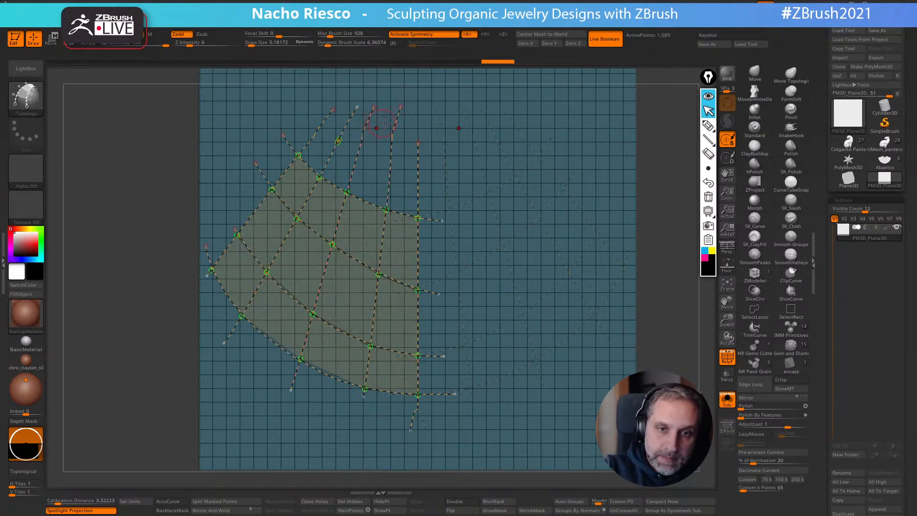
{"action": "key", "text": "ctrl+z"}
{"action": "key", "text": "ctrl+z"}
{"action": "key", "text": "ctrl+z"}
Extend the remaining radial curves upward again and draw a fifth arc across their upper ends
{"action": "left_click_drag", "start_coordinate": [650, 205], "coordinate": [628, 261], "text": "alt"}
{"action": "right_click_drag", "start_coordinate": [389, 196], "coordinate": [443, 306], "text": "alt"}
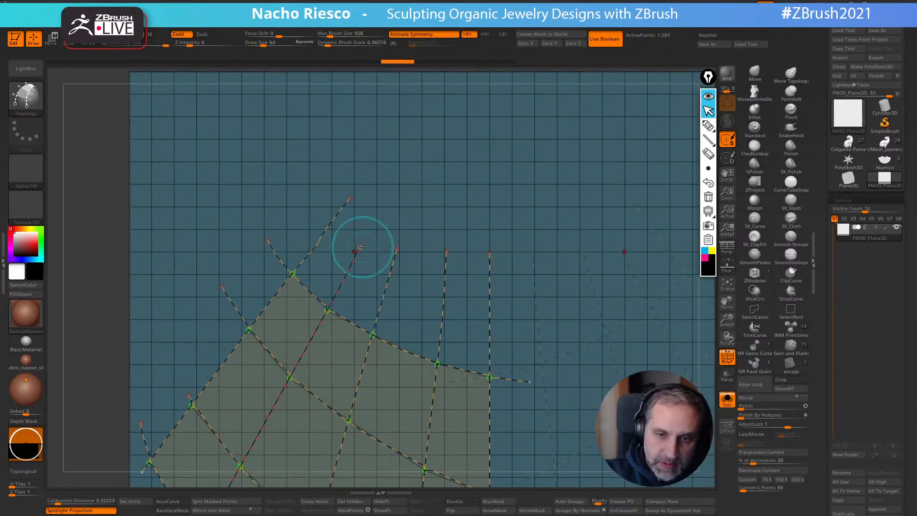
{"action": "left_click_drag", "start_coordinate": [360, 247], "coordinate": [427, 193]}
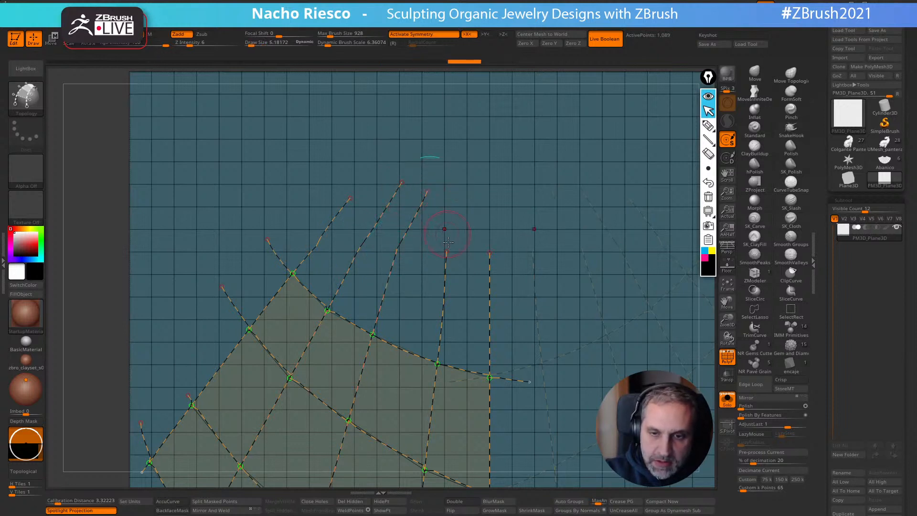
{"action": "left_click_drag", "start_coordinate": [447, 250], "coordinate": [458, 193]}
{"action": "left_click_drag", "start_coordinate": [488, 250], "coordinate": [489, 206]}
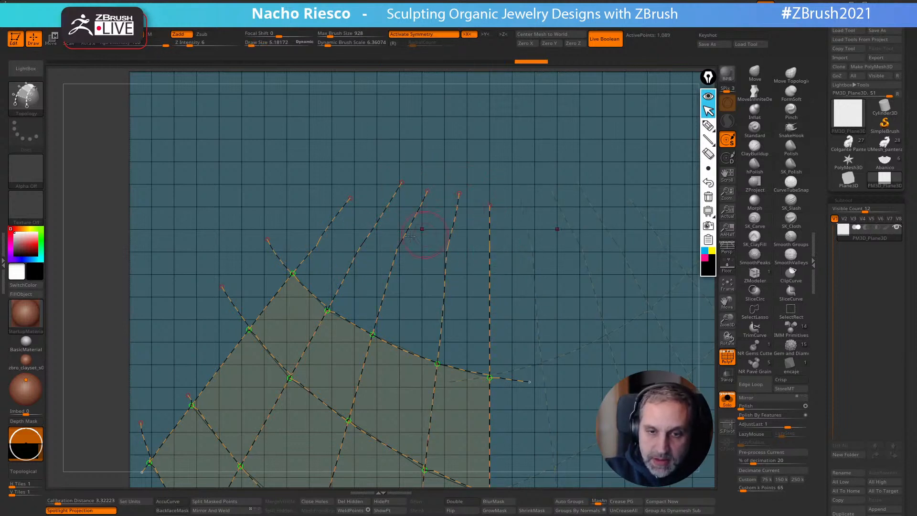
{"action": "left_click_drag", "start_coordinate": [387, 244], "coordinate": [491, 263]}
Generate the fan mesh from the topology curves and separate it from the plane with Split Masked Points
{"action": "left_click_drag", "start_coordinate": [706, 335], "coordinate": [700, 258], "text": "alt"}
{"action": "left_click_drag", "start_coordinate": [669, 364], "coordinate": [689, 298], "text": "alt"}
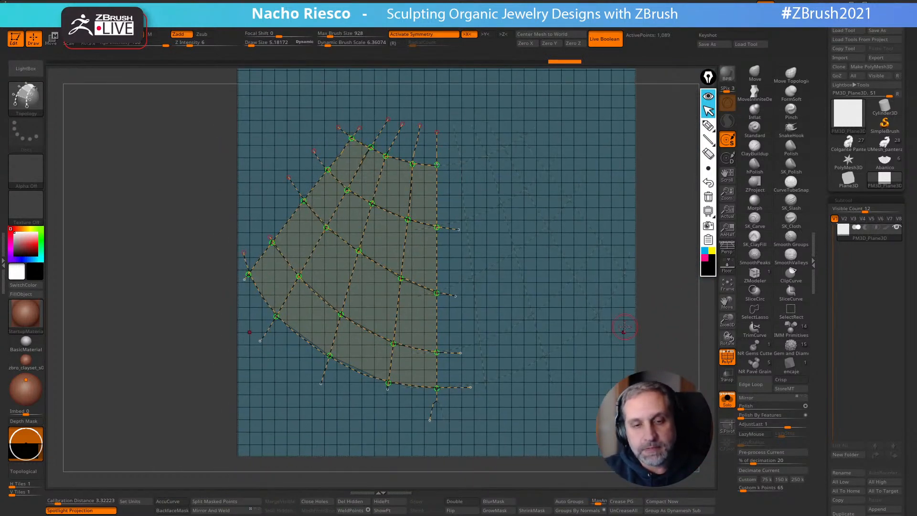
{"action": "left_click_drag", "start_coordinate": [652, 289], "coordinate": [642, 280], "text": "alt"}
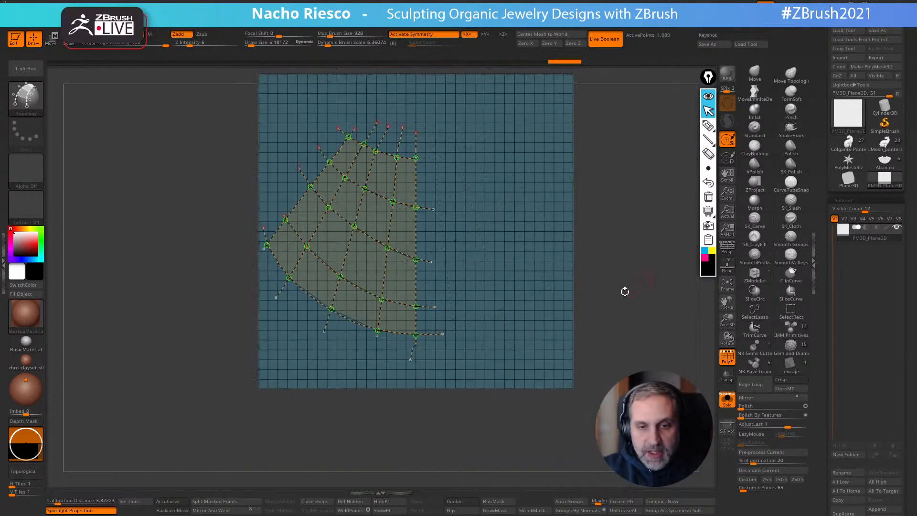
{"action": "left_click", "coordinate": [371, 365]}
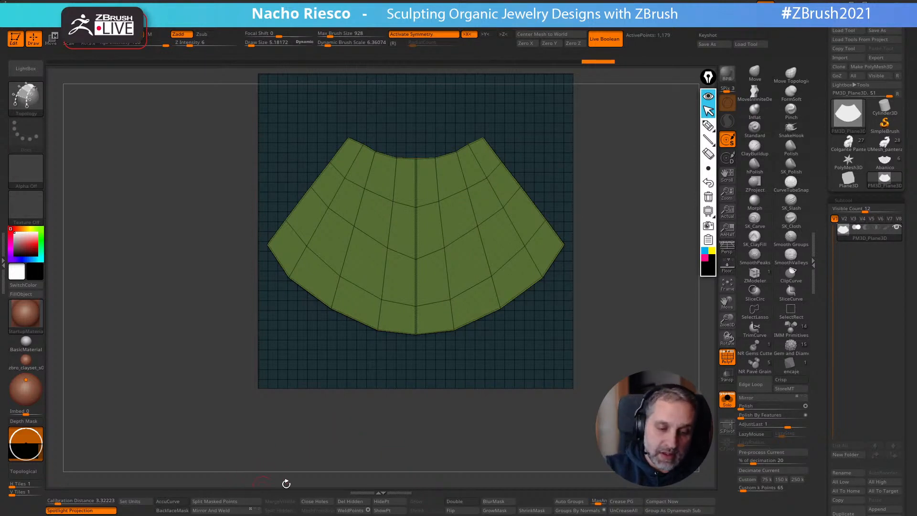
{"action": "left_click", "coordinate": [219, 506]}
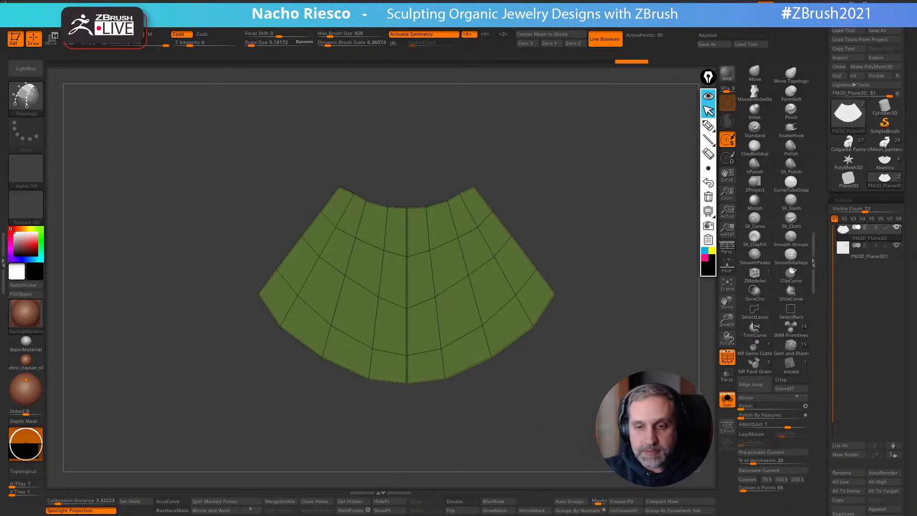
Isolate the fan's large green face with SelectRect and delete the hidden thickness geometry to leave a single-sided mesh
{"action": "left_click_drag", "start_coordinate": [540, 420], "coordinate": [592, 420]}
{"action": "left_click_drag", "start_coordinate": [664, 421], "coordinate": [554, 433]}
{"action": "left_click_drag", "start_coordinate": [598, 210], "coordinate": [593, 238]}
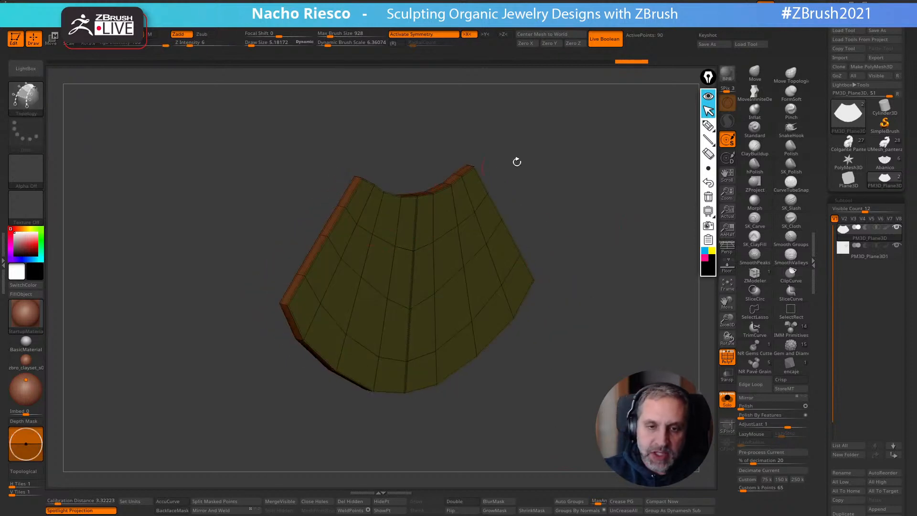
{"action": "left_click_drag", "start_coordinate": [568, 173], "coordinate": [579, 191]}
{"action": "left_click_drag", "start_coordinate": [493, 192], "coordinate": [442, 286]}
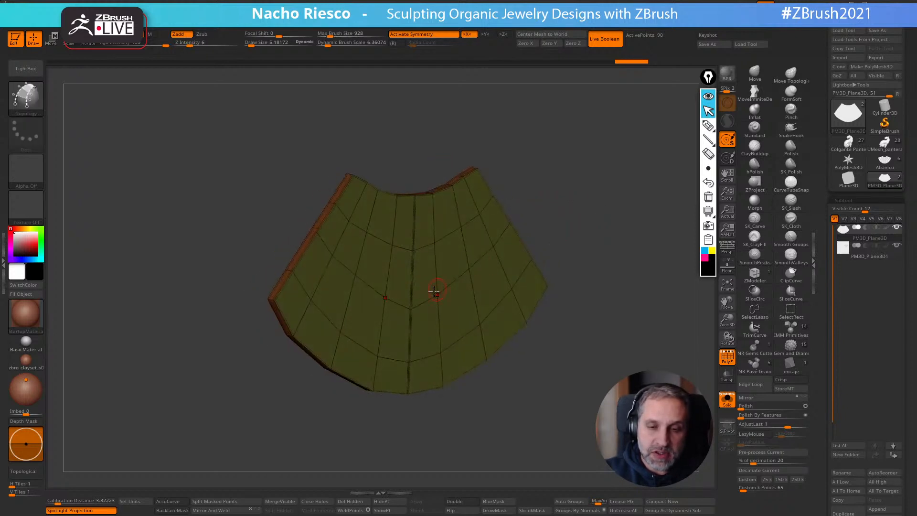
{"action": "left_click_drag", "start_coordinate": [566, 215], "coordinate": [569, 213]}
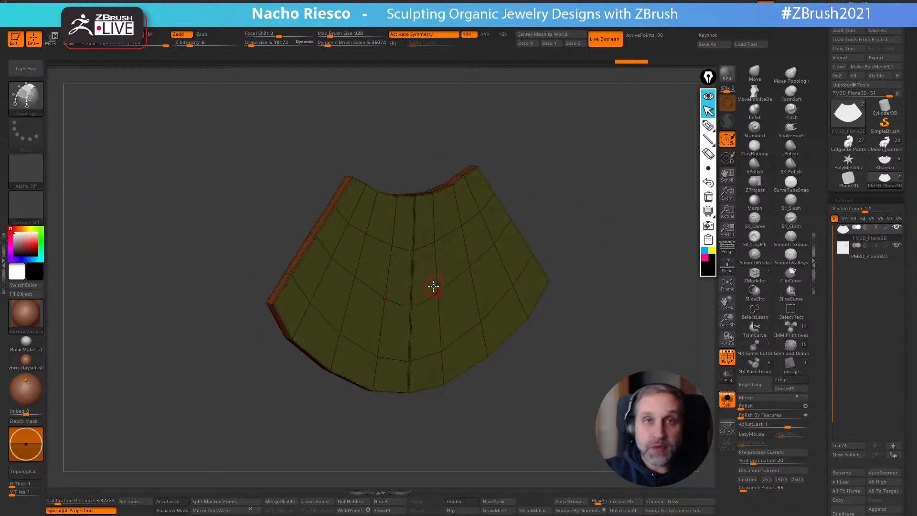
{"action": "left_click", "coordinate": [793, 312], "text": "ctrl+shift"}
{"action": "left_click", "coordinate": [482, 287], "text": "ctrl+shift"}
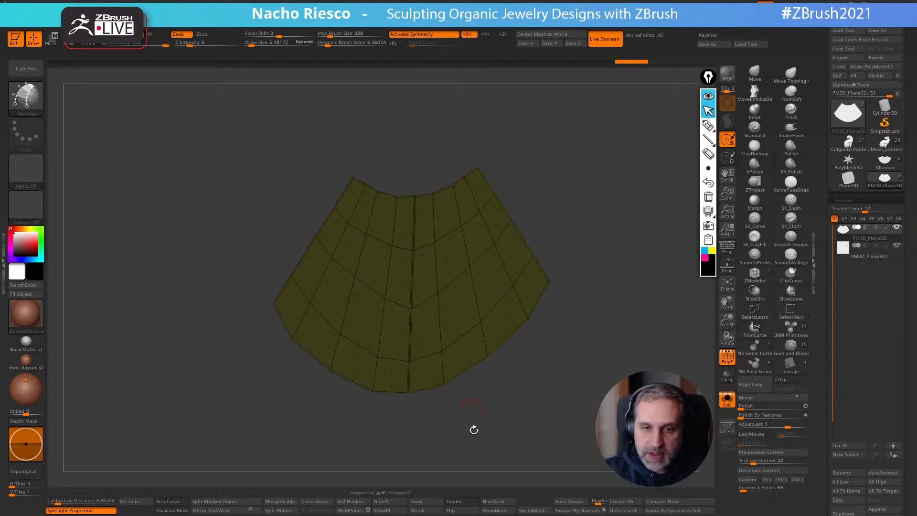
{"action": "left_click", "coordinate": [350, 502]}
{"action": "left_click_drag", "start_coordinate": [440, 449], "coordinate": [509, 476], "text": "shift"}
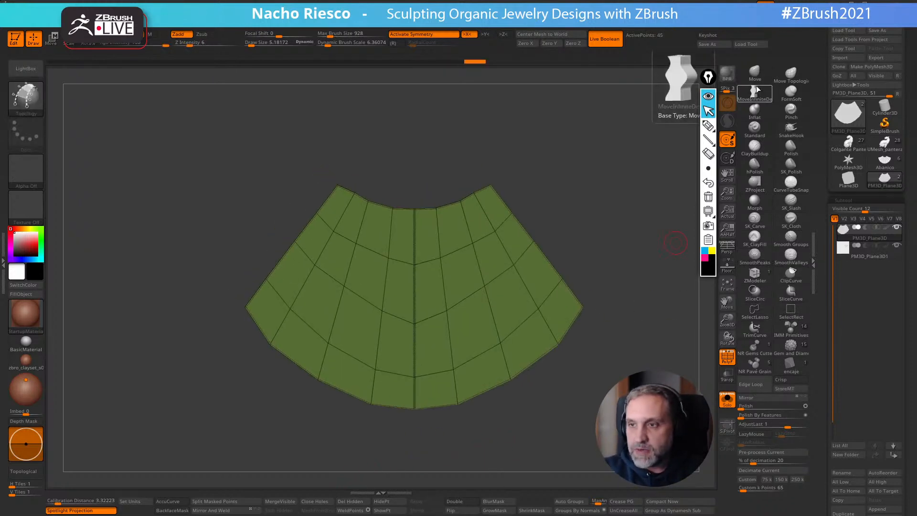
Reshape the fan's lower outer corners and sides symmetrically with the Move brush, using draw sizes of about 41 and 22
{"action": "left_click", "coordinate": [754, 72]}
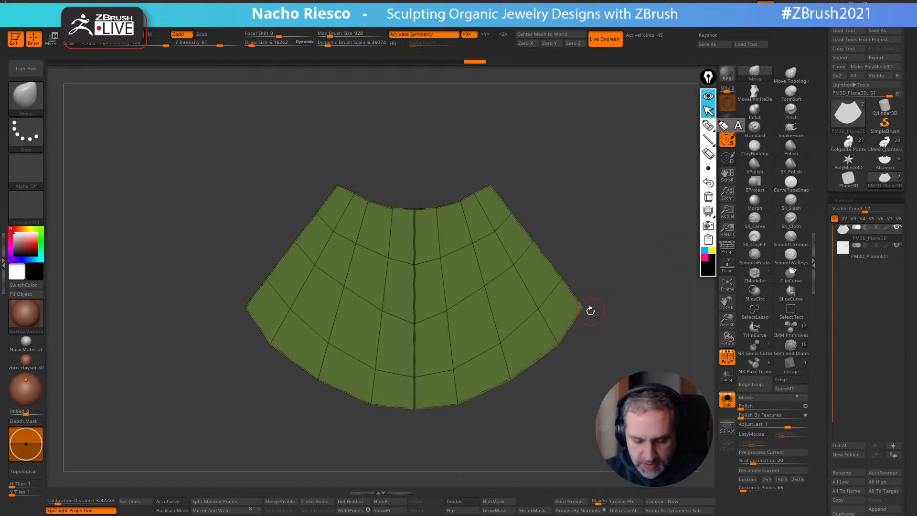
{"action": "key", "text": "s"}
{"action": "left_click_drag", "start_coordinate": [589, 314], "coordinate": [595, 313]}
{"action": "mouse_move", "coordinate": [561, 343]}
{"action": "left_mouse_down"}
{"action": "mouse_move", "coordinate": [547, 317]}
{"action": "mouse_move", "coordinate": [563, 313]}
{"action": "left_mouse_up"}
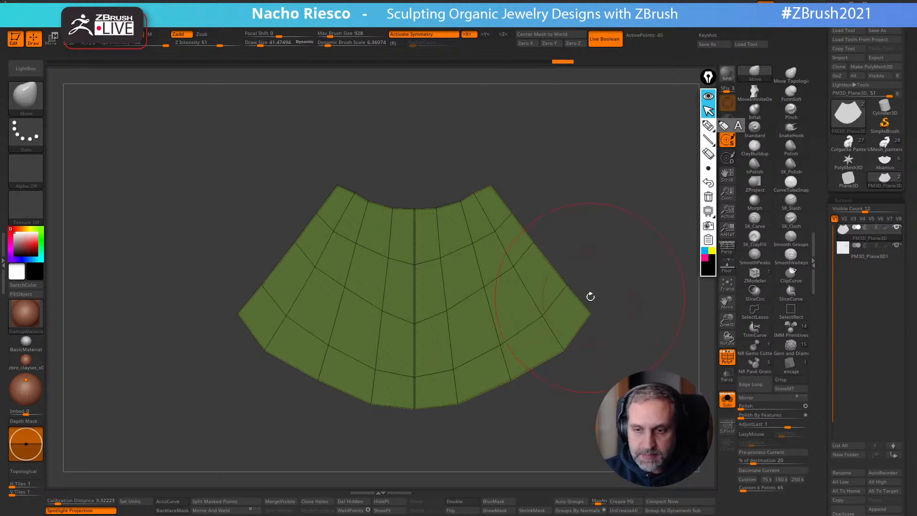
{"action": "left_click_drag", "start_coordinate": [560, 177], "coordinate": [562, 195]}
{"action": "key", "text": "s"}
{"action": "left_click_drag", "start_coordinate": [597, 305], "coordinate": [580, 301]}
{"action": "left_click_drag", "start_coordinate": [548, 338], "coordinate": [550, 340]}
{"action": "left_click_drag", "start_coordinate": [508, 282], "coordinate": [509, 286]}
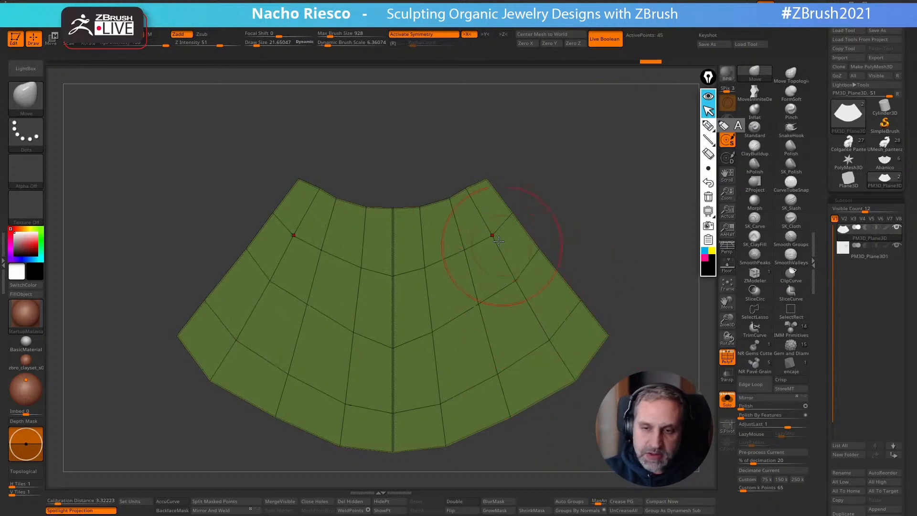
Choose the ZModeler brush and set its edge action to Delete with the Edge target
{"action": "left_click", "coordinate": [754, 273]}
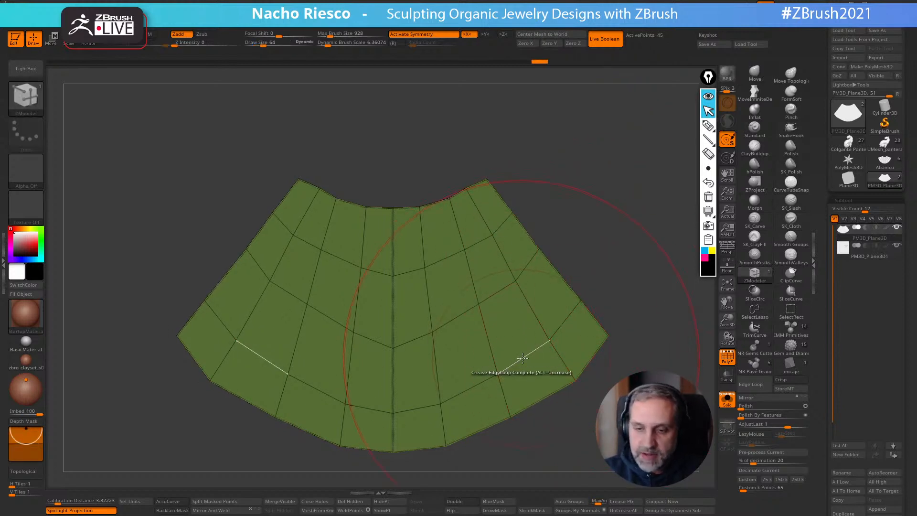
{"action": "key", "text": "space"}
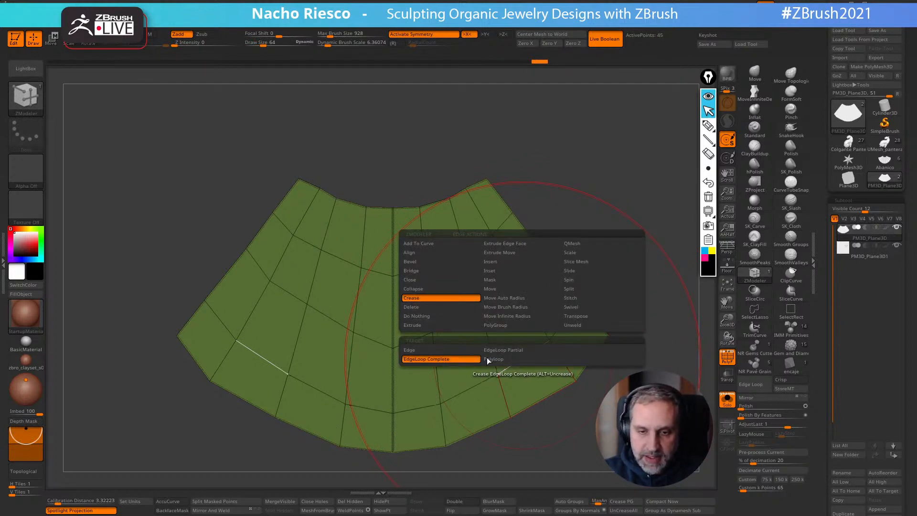
{"action": "key", "text": "space"}
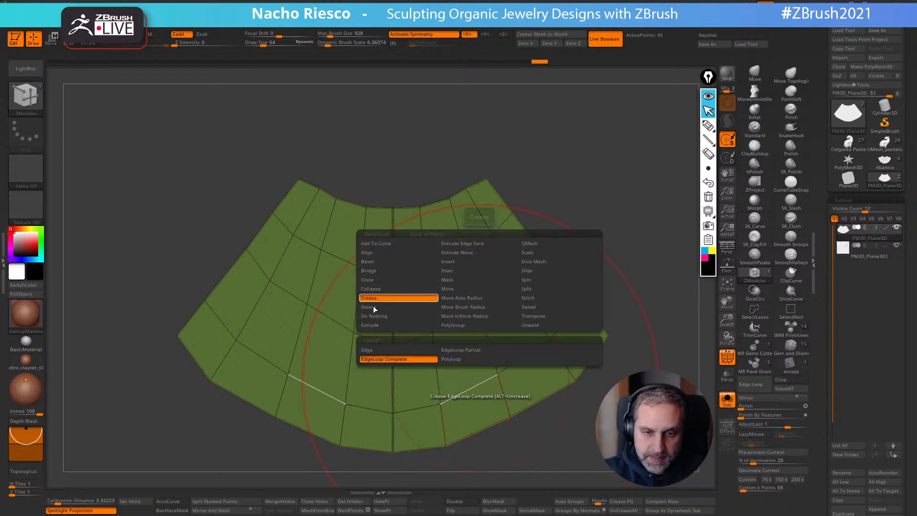
Try deleting single interior edges of the fan mesh with a draw size of about 19.6, undoing each deletion
{"action": "left_click", "coordinate": [482, 382]}
{"action": "key", "text": "ctrl+z"}
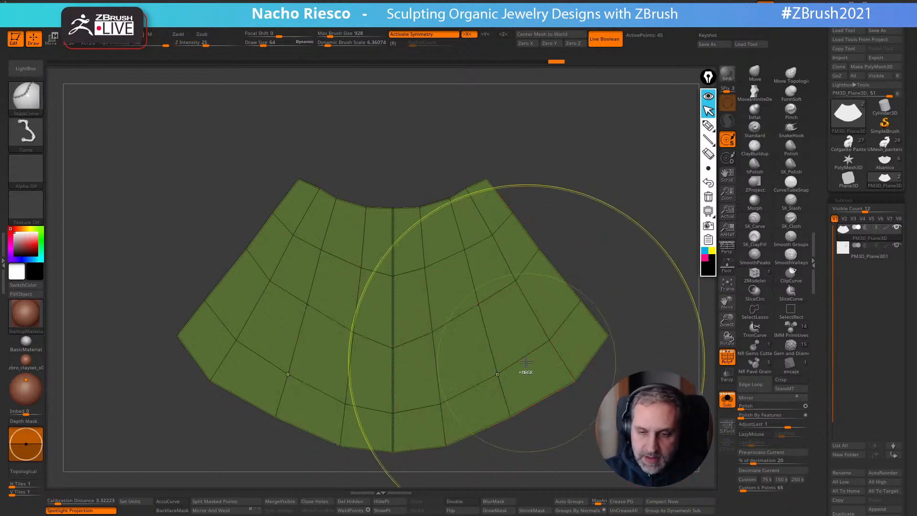
{"action": "left_click", "coordinate": [523, 356]}
{"action": "key", "text": "ctrl+z"}
{"action": "mouse_move", "coordinate": [622, 292]}
{"action": "left_mouse_down", "text": "alt"}
{"action": "mouse_move", "coordinate": [605, 237]}
{"action": "mouse_move", "coordinate": [590, 279]}
{"action": "left_mouse_up", "text": "alt"}
{"action": "key", "text": "s"}
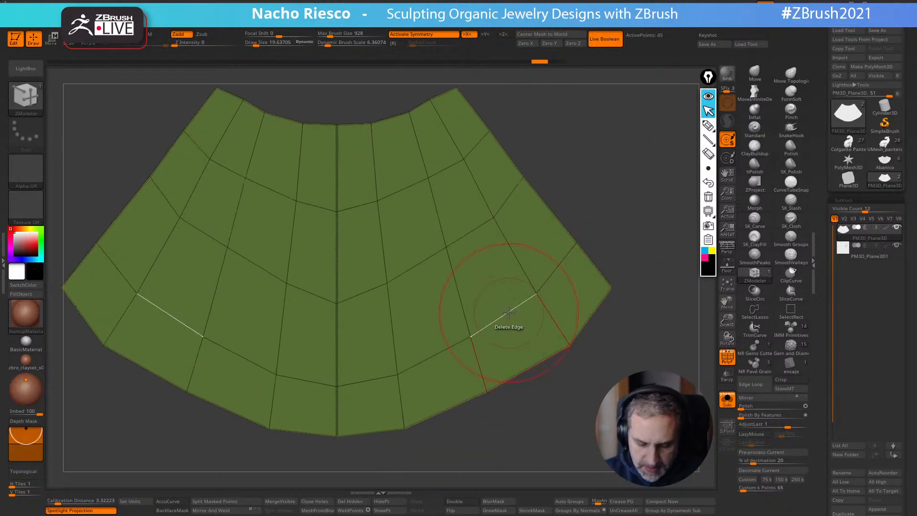
{"action": "left_click", "coordinate": [509, 312]}
{"action": "key", "text": "ctrl+z"}
{"action": "left_click", "coordinate": [467, 235]}
{"action": "key", "text": "ctrl+z"}
Set the ZModeler edge Delete target to EdgeLoop Complete and delete the fan's three crosswise edge loops
{"action": "key", "text": "space"}
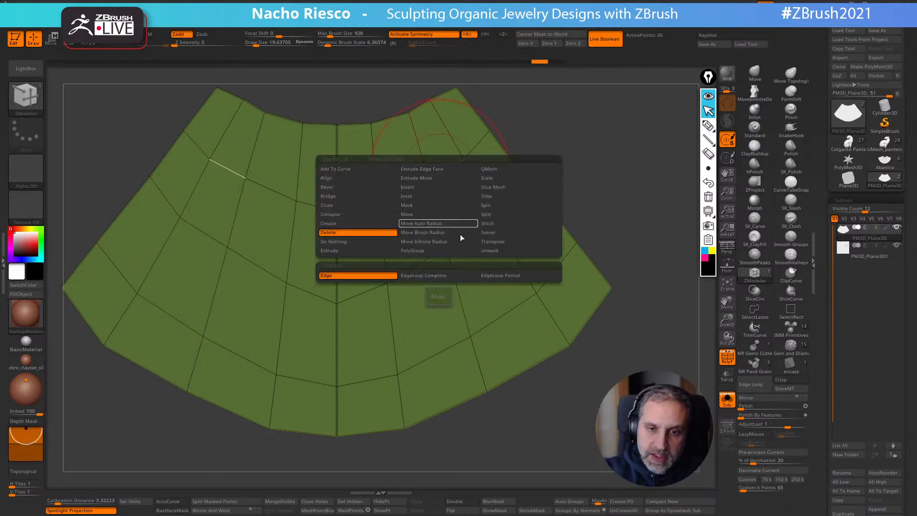
{"action": "left_click", "coordinate": [435, 275]}
{"action": "left_click", "coordinate": [496, 316]}
{"action": "left_click", "coordinate": [462, 235]}
{"action": "left_click", "coordinate": [448, 173]}
{"action": "mouse_move", "coordinate": [571, 427]}
{"action": "left_mouse_down", "text": "alt"}
{"action": "mouse_move", "coordinate": [571, 410]}
{"action": "mouse_move", "coordinate": [588, 447]}
{"action": "left_mouse_up", "text": "alt"}
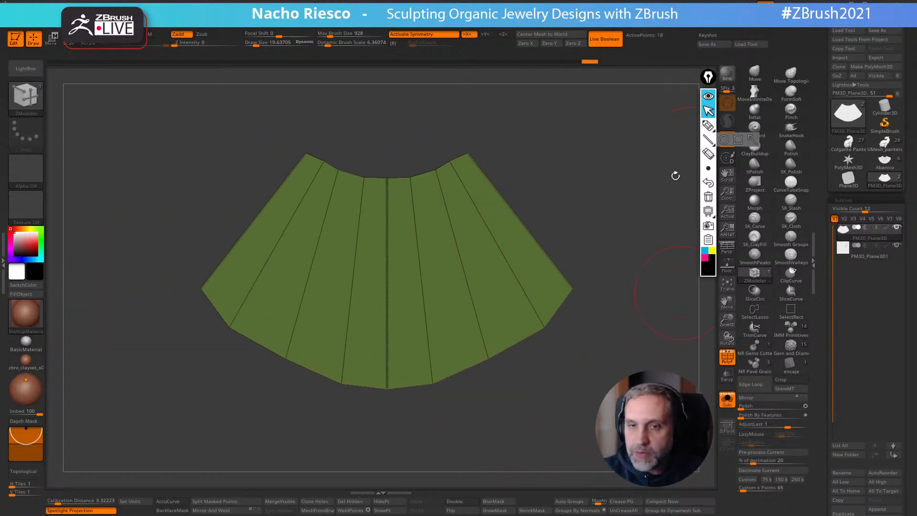
Reshape the fan's outer arc, side corners and inner arc symmetrically with the Move brush at a draw size of about 26
{"action": "left_click", "coordinate": [755, 72]}
{"action": "key", "text": "s"}
{"action": "left_click_drag", "start_coordinate": [561, 293], "coordinate": [560, 294]}
{"action": "left_click_drag", "start_coordinate": [573, 288], "coordinate": [589, 284]}
{"action": "left_click_drag", "start_coordinate": [544, 328], "coordinate": [549, 332]}
{"action": "left_click_drag", "start_coordinate": [488, 359], "coordinate": [490, 368]}
{"action": "mouse_move", "coordinate": [431, 384]}
{"action": "left_mouse_down"}
{"action": "mouse_move", "coordinate": [433, 392]}
{"action": "mouse_move", "coordinate": [387, 403]}
{"action": "mouse_move", "coordinate": [339, 396]}
{"action": "left_mouse_up"}
{"action": "left_click_drag", "start_coordinate": [286, 365], "coordinate": [280, 372]}
{"action": "left_click_drag", "start_coordinate": [226, 332], "coordinate": [220, 335]}
{"action": "left_click_drag", "start_coordinate": [186, 284], "coordinate": [166, 282]}
{"action": "left_click_drag", "start_coordinate": [324, 161], "coordinate": [322, 167]}
{"action": "left_click_drag", "start_coordinate": [383, 177], "coordinate": [381, 184]}
{"action": "left_click_drag", "start_coordinate": [433, 129], "coordinate": [445, 166], "text": "alt"}
Append a Cylinder3D subtool, turn off Solo and select the new cylinder
{"action": "left_click_drag", "start_coordinate": [826, 413], "coordinate": [831, 352]}
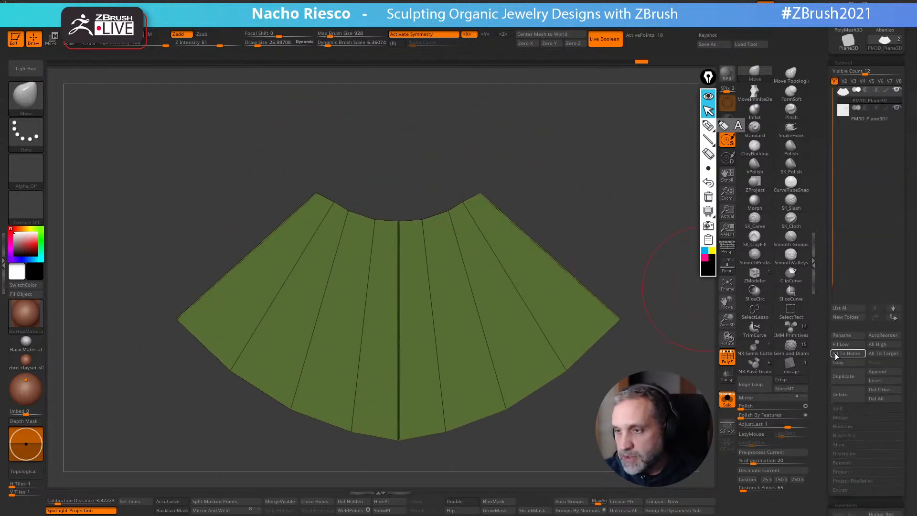
{"action": "left_click", "coordinate": [882, 372]}
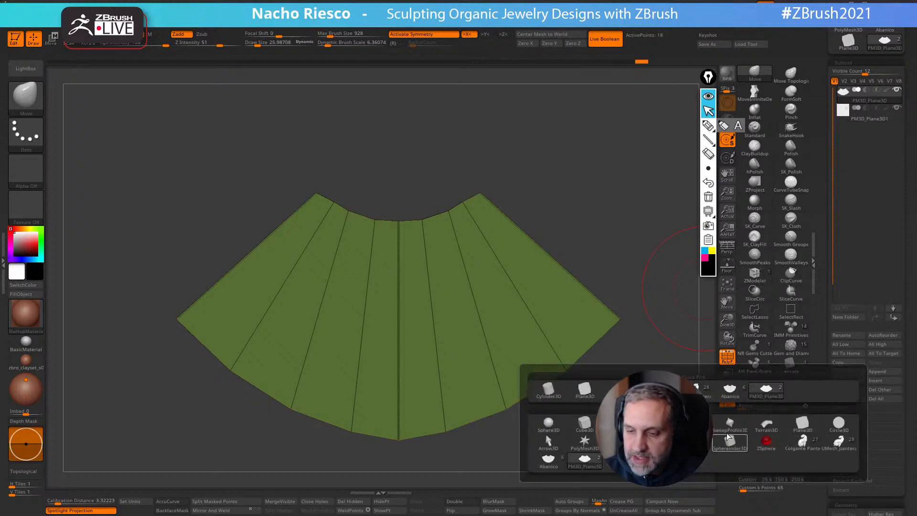
{"action": "left_click", "coordinate": [548, 389]}
{"action": "left_click", "coordinate": [726, 399]}
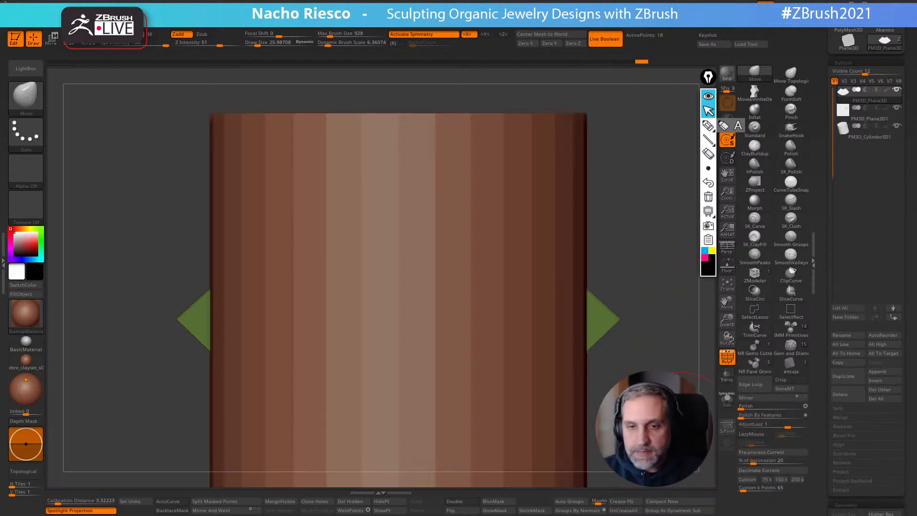
{"action": "left_click", "coordinate": [727, 285]}
{"action": "left_click", "coordinate": [868, 132]}
Rotate the cylinder so its round cap lies parallel to the fan, and move it up above the fan
{"action": "left_click_drag", "start_coordinate": [686, 309], "coordinate": [651, 317], "text": "shift"}
{"action": "key", "text": "w"}
{"action": "left_click_drag", "start_coordinate": [429, 250], "coordinate": [449, 319], "text": "shift"}
{"action": "left_click_drag", "start_coordinate": [571, 281], "coordinate": [533, 270], "text": "shift"}
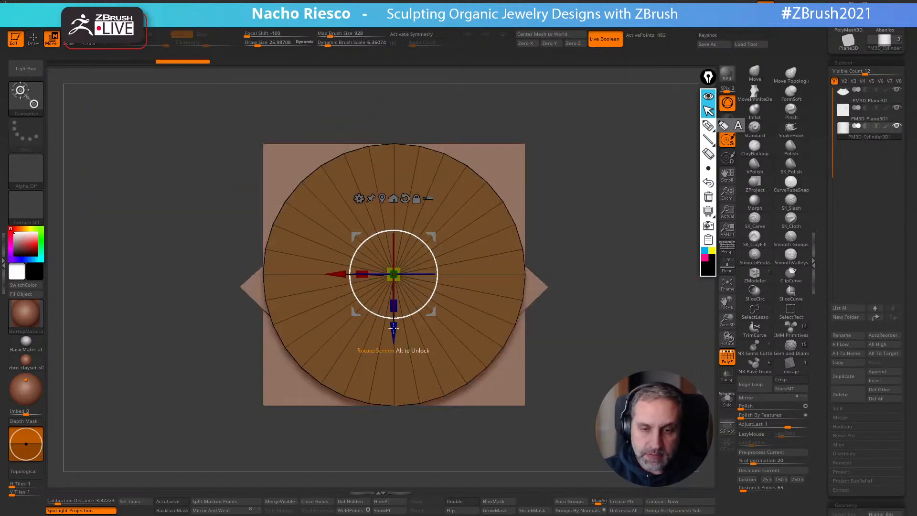
{"action": "left_click_drag", "start_coordinate": [393, 333], "coordinate": [393, 173]}
Hide the square plane subtool, then scale down and reposition the cylinder so its edge follows the fan's inner arc
{"action": "left_click", "coordinate": [896, 109]}
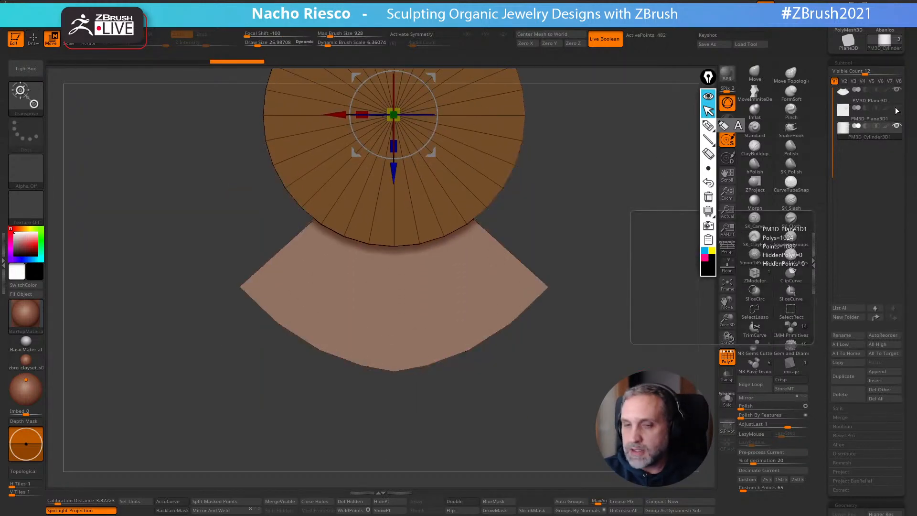
{"action": "left_click_drag", "start_coordinate": [366, 218], "coordinate": [340, 180]}
{"action": "left_click_drag", "start_coordinate": [500, 133], "coordinate": [517, 173], "text": "alt"}
{"action": "left_click_drag", "start_coordinate": [417, 273], "coordinate": [417, 308]}
{"action": "key", "text": "q"}
{"action": "left_click_drag", "start_coordinate": [597, 252], "coordinate": [601, 186], "text": "alt"}
{"action": "key", "text": "w"}
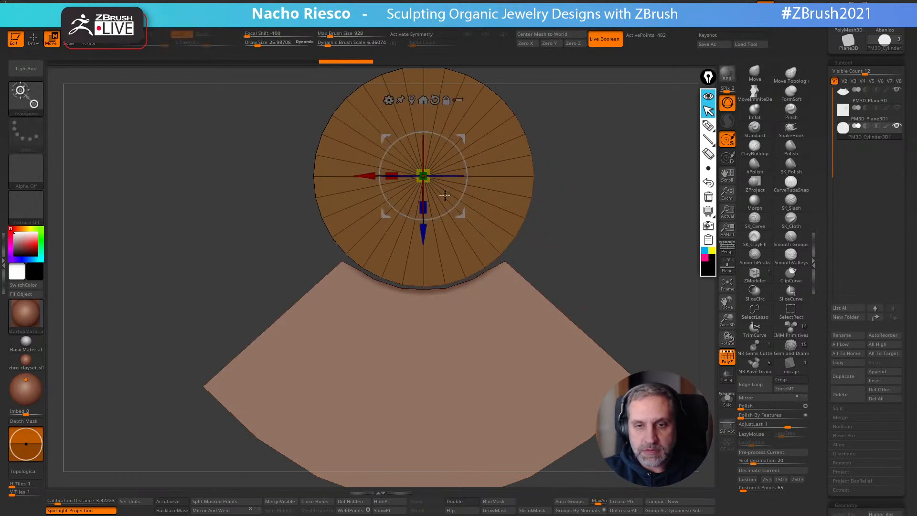
{"action": "left_click_drag", "start_coordinate": [422, 175], "coordinate": [412, 178]}
{"action": "left_click_drag", "start_coordinate": [422, 238], "coordinate": [423, 265]}
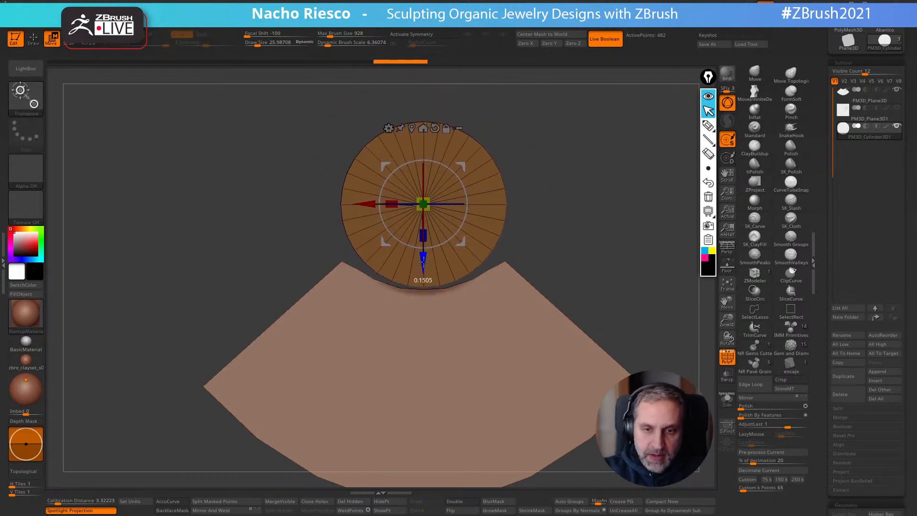
Select the fan and move its inner arc points symmetrically onto the cylinder's edge with a draw size of about 9.7
{"action": "key", "text": "q"}
{"action": "left_click", "coordinate": [864, 93]}
{"action": "key", "text": "s"}
{"action": "left_click_drag", "start_coordinate": [491, 275], "coordinate": [471, 276]}
{"action": "key", "text": "x"}
{"action": "key", "text": "s"}
{"action": "left_click_drag", "start_coordinate": [378, 276], "coordinate": [361, 264]}
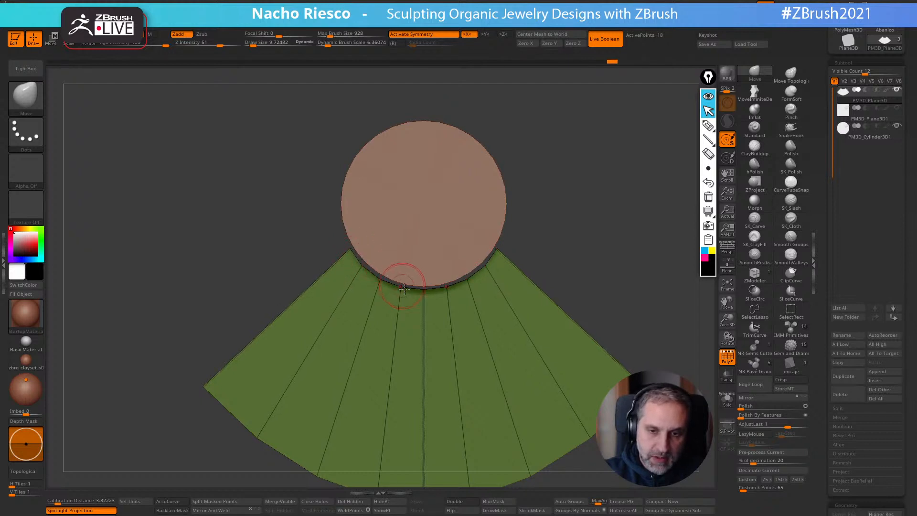
{"action": "left_click_drag", "start_coordinate": [496, 256], "coordinate": [497, 256]}
{"action": "left_click_drag", "start_coordinate": [568, 224], "coordinate": [572, 186], "text": "alt"}
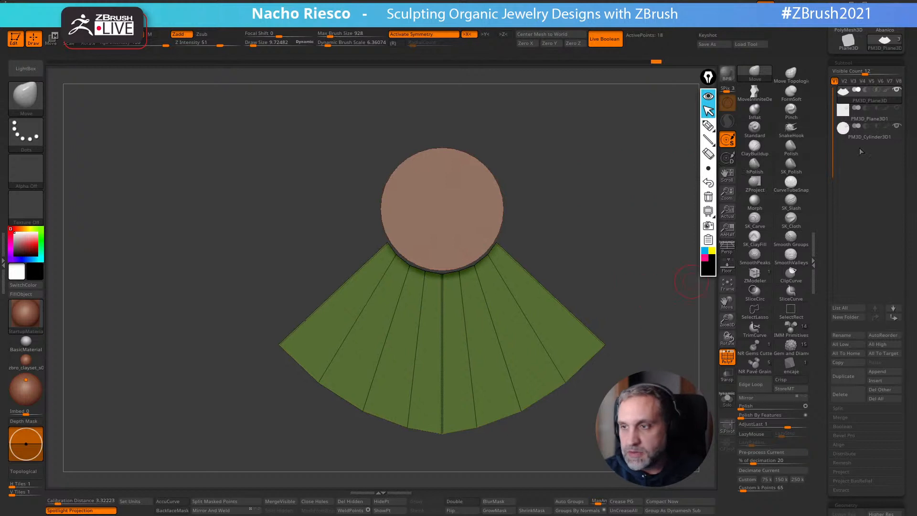
Duplicate the cylinder and enlarge the copy around the small one as a guide for the fan's outer arc
{"action": "left_click", "coordinate": [864, 130]}
{"action": "key", "text": "w"}
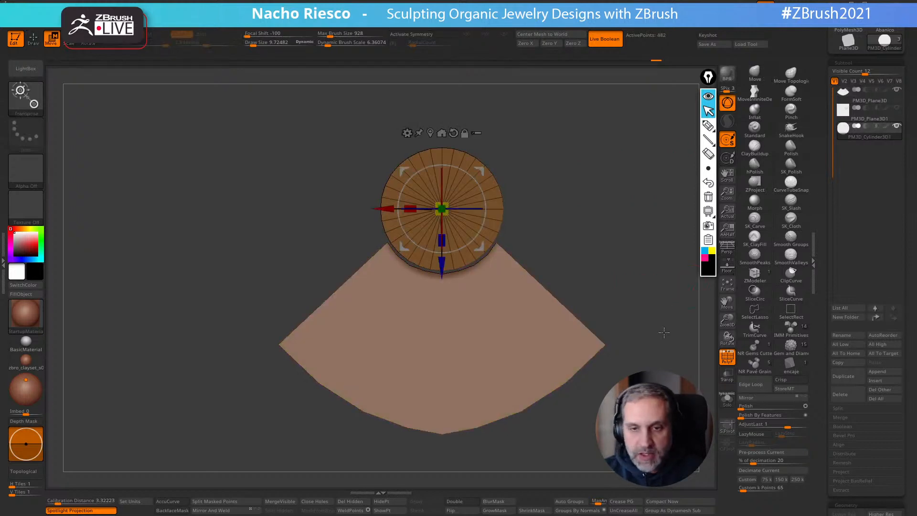
{"action": "left_click", "coordinate": [844, 376]}
{"action": "left_click_drag", "start_coordinate": [449, 216], "coordinate": [559, 377]}
{"action": "right_click_drag", "start_coordinate": [562, 389], "coordinate": [520, 263], "text": "shift"}
{"action": "right_click_drag", "start_coordinate": [520, 263], "coordinate": [475, 290], "text": "alt"}
{"action": "left_click_drag", "start_coordinate": [456, 237], "coordinate": [356, 267]}
{"action": "right_click_drag", "start_coordinate": [544, 205], "coordinate": [508, 198], "text": "shift"}
{"action": "key", "text": "q"}
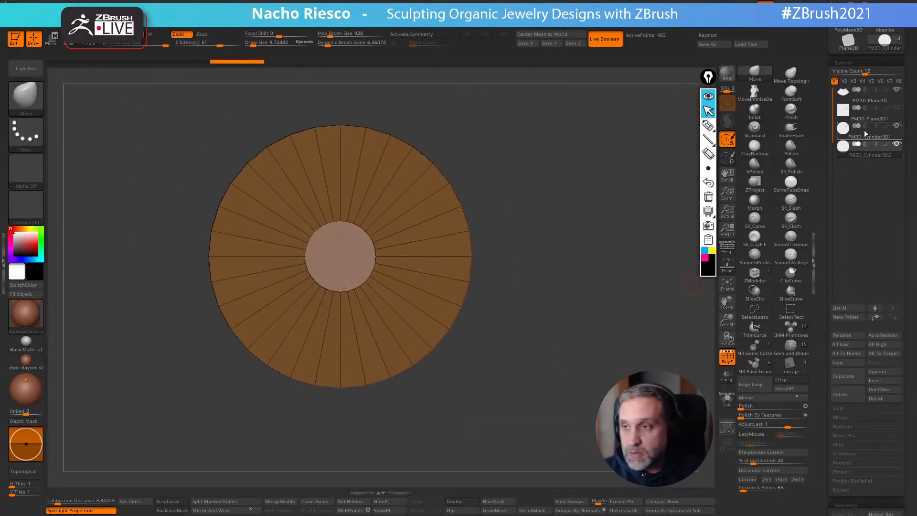
Bring the fan in front of both cylinders and move its outer arc points symmetrically to the large cylinder's edge
{"action": "left_click", "coordinate": [887, 99]}
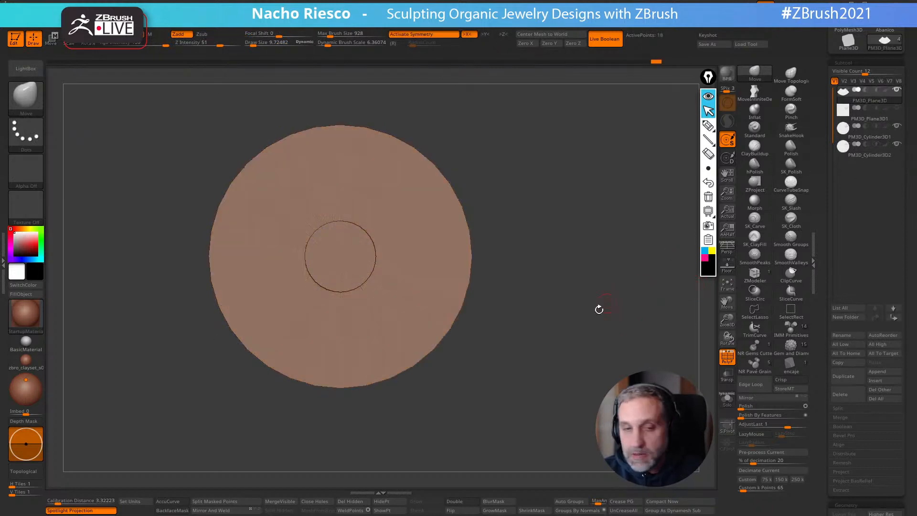
{"action": "left_click_drag", "start_coordinate": [606, 303], "coordinate": [606, 323]}
{"action": "key", "text": "w"}
{"action": "left_click_drag", "start_coordinate": [336, 393], "coordinate": [351, 395]}
{"action": "mouse_move", "coordinate": [482, 429]}
{"action": "left_mouse_down", "text": "shift"}
{"action": "mouse_move", "coordinate": [500, 436]}
{"action": "mouse_move", "coordinate": [513, 466]}
{"action": "mouse_move", "coordinate": [530, 432]}
{"action": "left_mouse_up", "text": "shift"}
{"action": "key", "text": "q"}
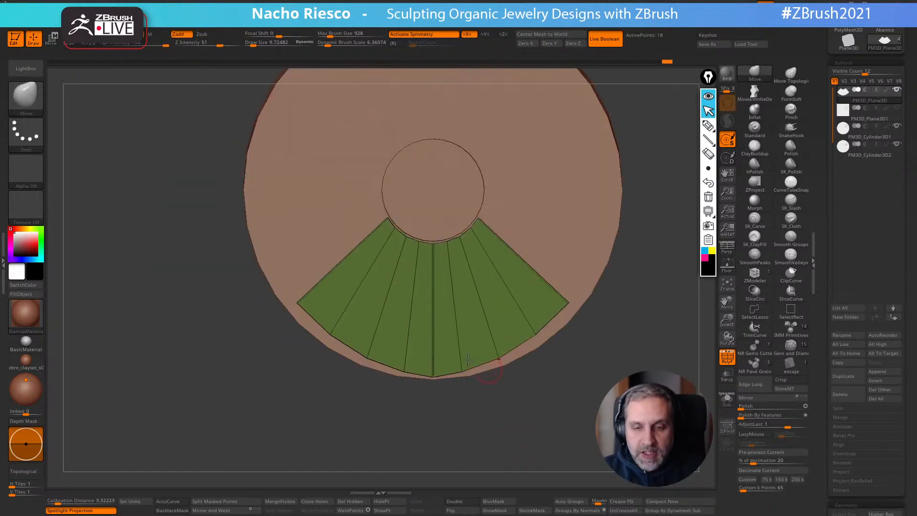
{"action": "left_click_drag", "start_coordinate": [367, 358], "coordinate": [366, 361]}
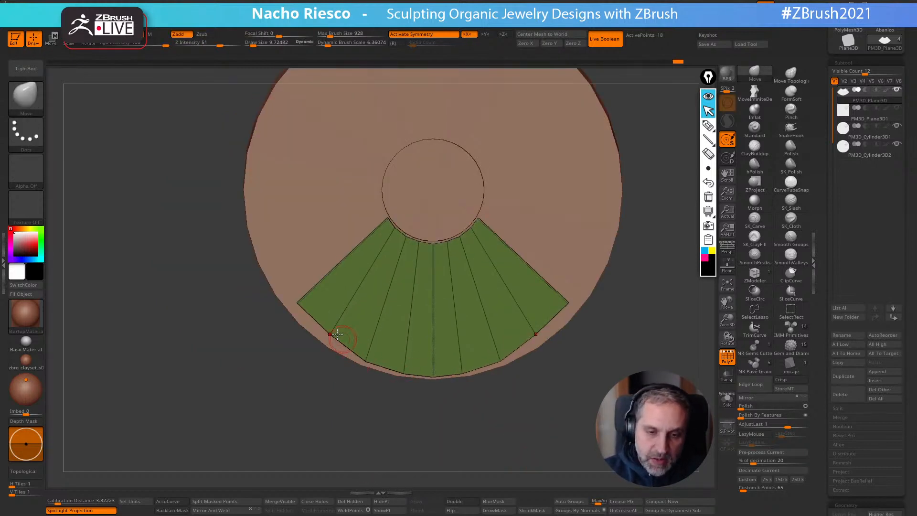
{"action": "left_click_drag", "start_coordinate": [331, 335], "coordinate": [326, 341]}
{"action": "left_click_drag", "start_coordinate": [298, 302], "coordinate": [285, 312]}
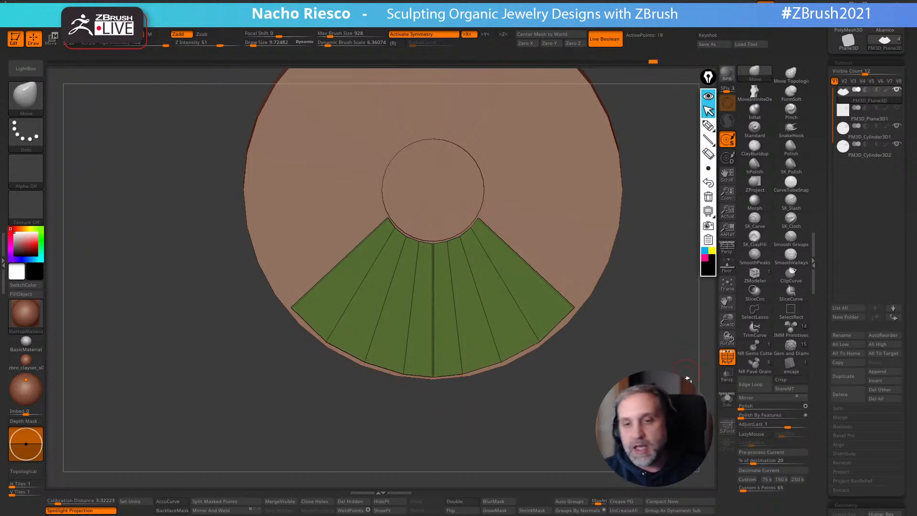
Hide both guide cylinders so that only the fan is displayed
{"action": "left_click", "coordinate": [897, 127]}
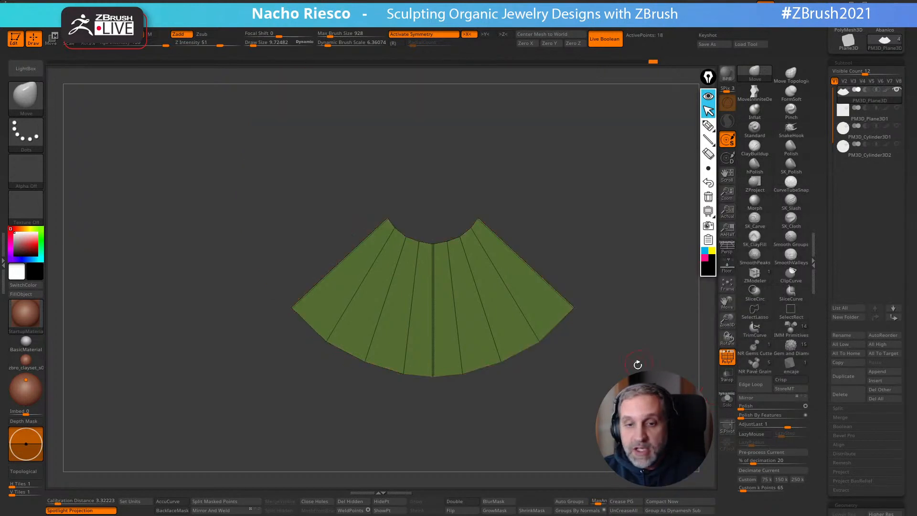
{"action": "key", "text": "f"}
{"action": "left_click_drag", "start_coordinate": [613, 441], "coordinate": [610, 461], "text": "alt"}
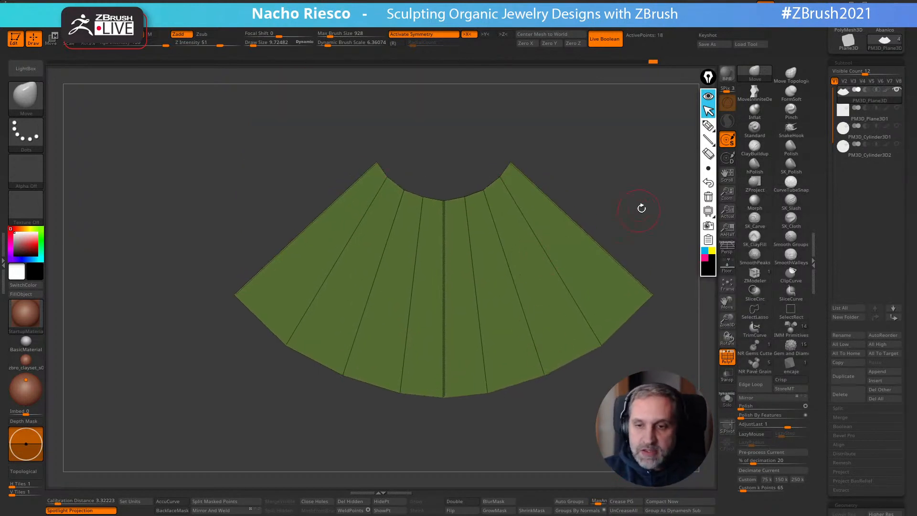
Even out the spacing of the fan's ribs by shifting their inner and outer end points symmetrically, and pull in the upper corners
{"action": "left_click_drag", "start_coordinate": [500, 177], "coordinate": [495, 181]}
{"action": "left_click_drag", "start_coordinate": [283, 344], "coordinate": [277, 343]}
{"action": "left_click_drag", "start_coordinate": [343, 375], "coordinate": [340, 375]}
{"action": "left_click_drag", "start_coordinate": [402, 383], "coordinate": [391, 391]}
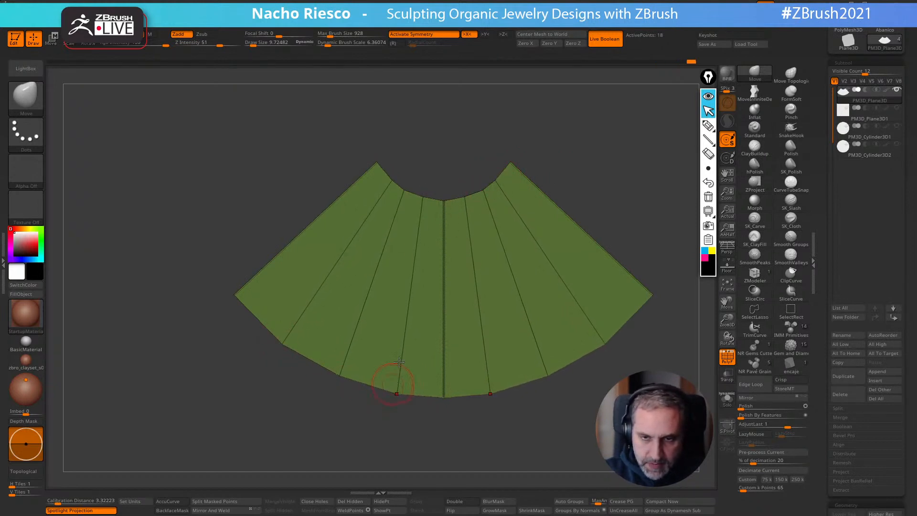
{"action": "left_click_drag", "start_coordinate": [422, 195], "coordinate": [429, 197]}
{"action": "left_click_drag", "start_coordinate": [391, 392], "coordinate": [329, 372]}
{"action": "left_click_drag", "start_coordinate": [397, 395], "coordinate": [389, 392]}
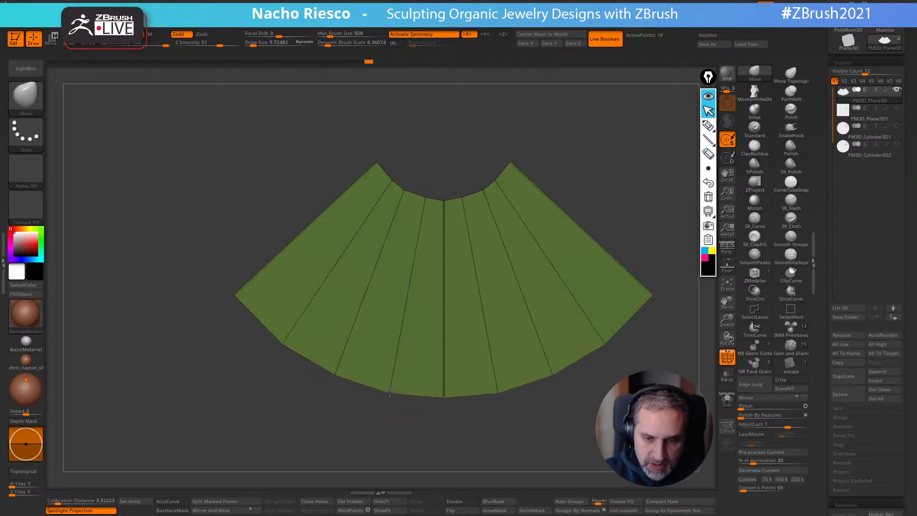
{"action": "left_click_drag", "start_coordinate": [284, 343], "coordinate": [277, 339]}
{"action": "left_click_drag", "start_coordinate": [336, 373], "coordinate": [332, 372]}
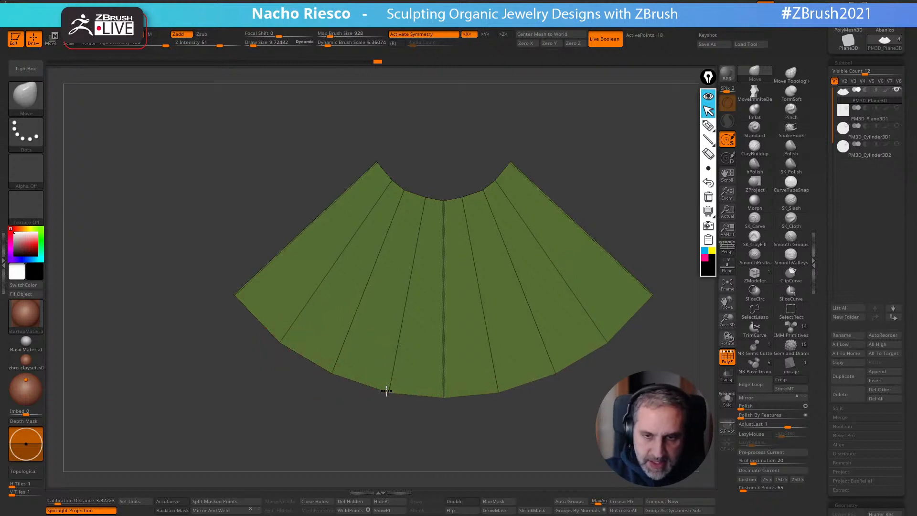
{"action": "left_click_drag", "start_coordinate": [376, 162], "coordinate": [409, 191]}
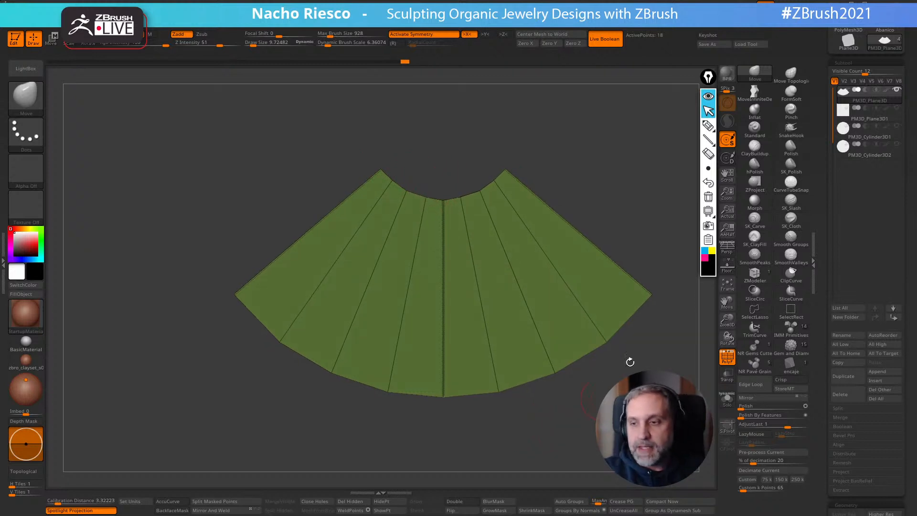
Set the ZModeler edge action to Transpose with the Edge target and offset the second rib from each side out of plane
{"action": "left_click", "coordinate": [759, 281]}
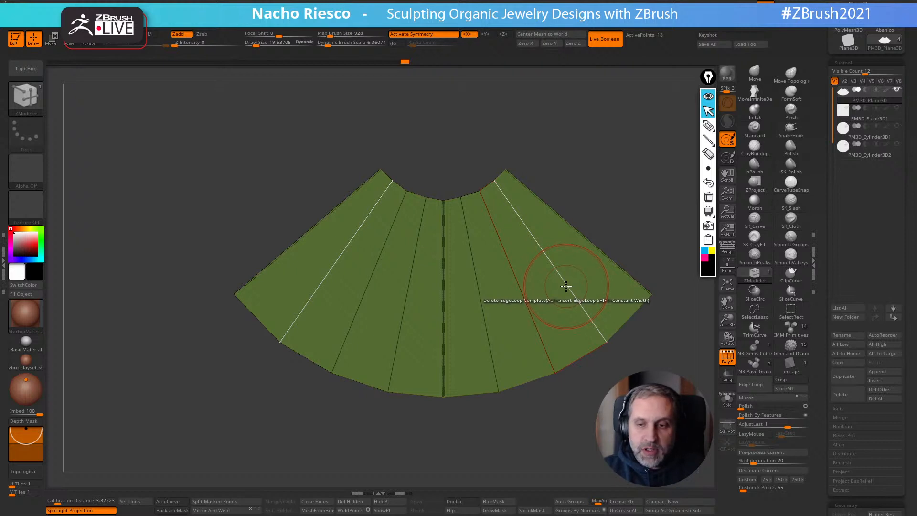
{"action": "key", "text": "space"}
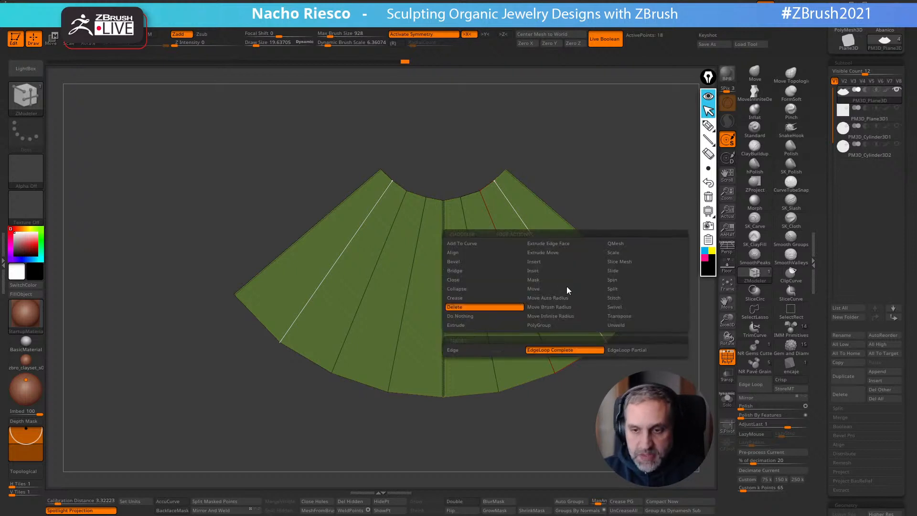
{"action": "left_click", "coordinate": [620, 317]}
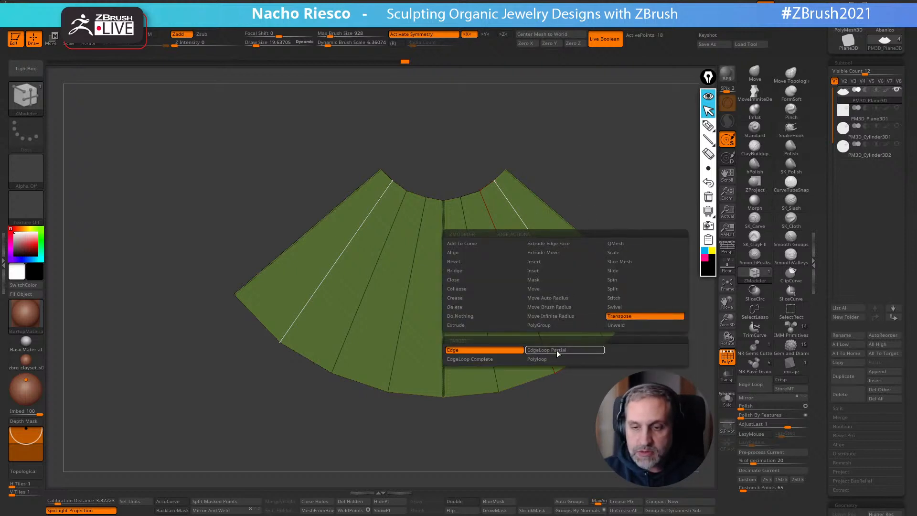
{"action": "left_click", "coordinate": [563, 296]}
{"action": "left_click_drag", "start_coordinate": [666, 236], "coordinate": [629, 244]}
{"action": "left_click_drag", "start_coordinate": [501, 266], "coordinate": [488, 267]}
{"action": "mouse_move", "coordinate": [619, 219]}
{"action": "left_mouse_down", "text": "shift"}
{"action": "mouse_move", "coordinate": [657, 211]}
{"action": "mouse_move", "coordinate": [656, 168]}
{"action": "mouse_move", "coordinate": [649, 201]}
{"action": "left_mouse_up", "text": "shift"}
{"action": "key", "text": "q"}
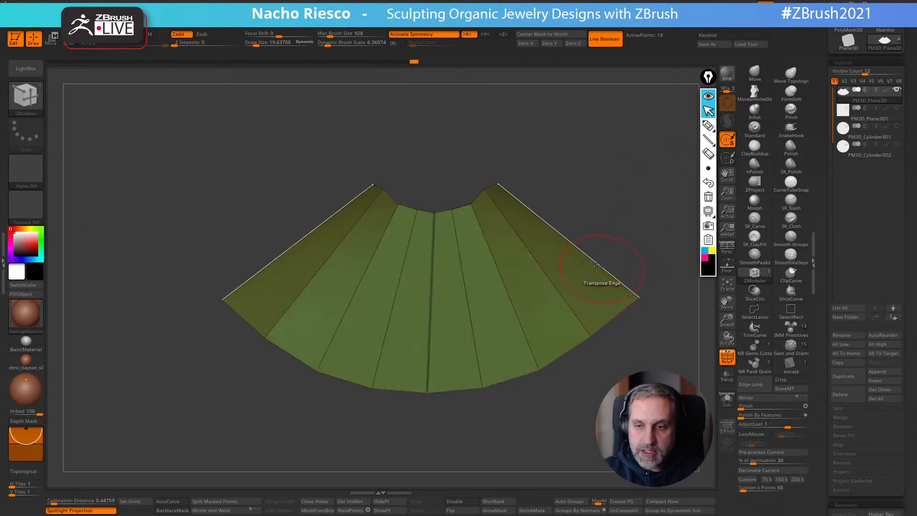
Transpose the fan's outermost side edges in depth to continue the pleat
{"action": "left_click", "coordinate": [601, 268]}
{"action": "left_click_drag", "start_coordinate": [664, 262], "coordinate": [620, 269]}
{"action": "left_click", "coordinate": [581, 167], "text": "alt"}
{"action": "left_click_drag", "start_coordinate": [513, 240], "coordinate": [532, 240]}
{"action": "left_click_drag", "start_coordinate": [607, 299], "coordinate": [642, 305], "text": "shift"}
{"action": "key", "text": "q"}
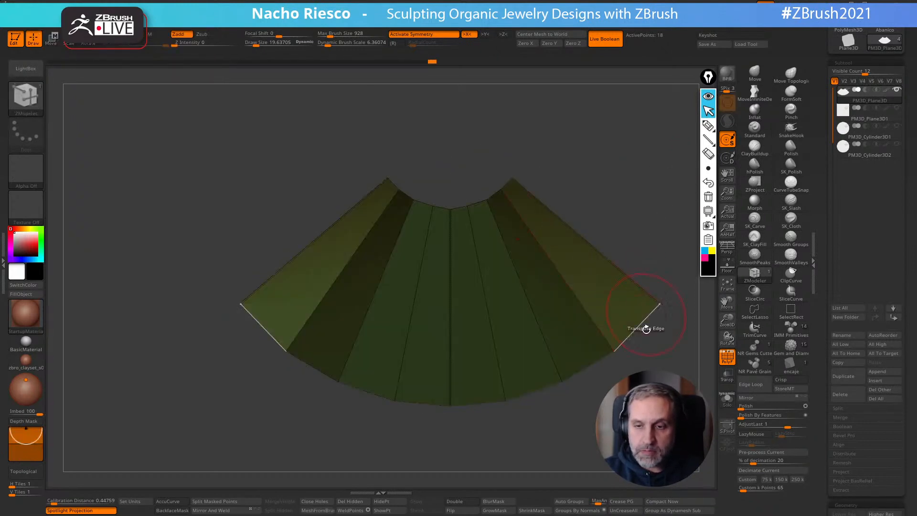
Transpose the rib pair next to the fan's centre line out of plane to form the inner pleats
{"action": "key", "text": "w"}
{"action": "left_click", "coordinate": [496, 370]}
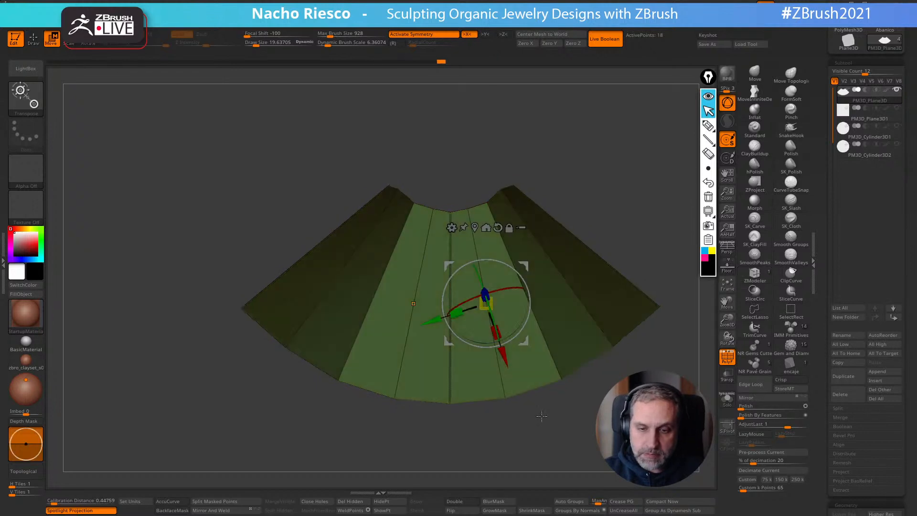
{"action": "left_click_drag", "start_coordinate": [540, 432], "coordinate": [545, 355]}
{"action": "left_click_drag", "start_coordinate": [494, 254], "coordinate": [497, 231]}
{"action": "left_click_drag", "start_coordinate": [570, 226], "coordinate": [590, 276], "text": "shift"}
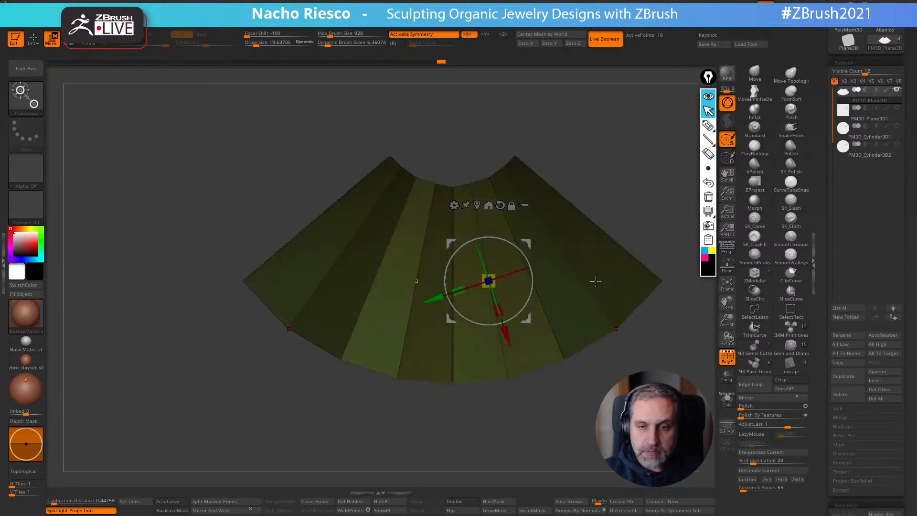
{"action": "key", "text": "q"}
Clear the mask, turn off PolyFrame and examine the pleated fan from the side and front
{"action": "left_click_drag", "start_coordinate": [593, 414], "coordinate": [573, 369], "text": "alt"}
{"action": "left_click_drag", "start_coordinate": [573, 368], "coordinate": [595, 425], "text": "ctrl"}
{"action": "key", "text": "shift+f"}
{"action": "left_click_drag", "start_coordinate": [678, 421], "coordinate": [593, 425]}
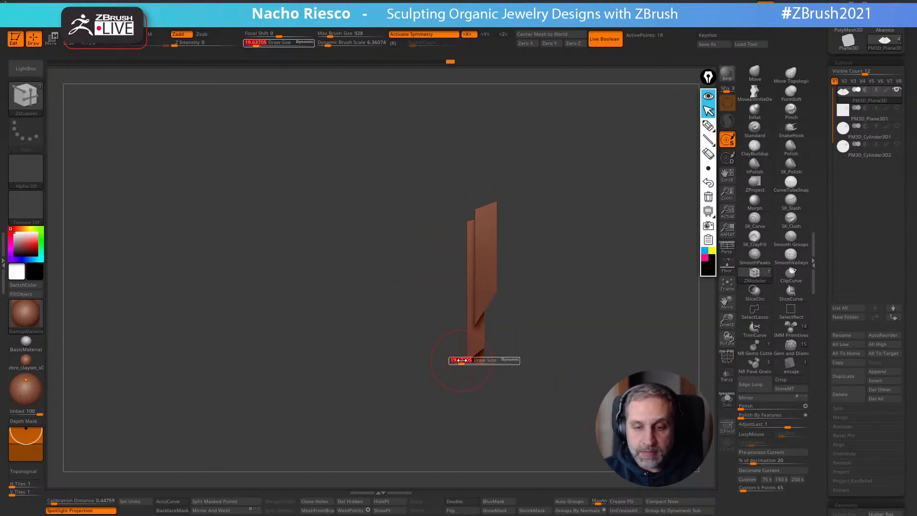
{"action": "mouse_move", "coordinate": [481, 380]}
{"action": "left_mouse_down", "text": "shift"}
{"action": "mouse_move", "coordinate": [509, 388]}
{"action": "mouse_move", "coordinate": [435, 416]}
{"action": "mouse_move", "coordinate": [571, 443]}
{"action": "mouse_move", "coordinate": [582, 418]}
{"action": "left_mouse_up", "text": "shift"}
{"action": "left_click_drag", "start_coordinate": [545, 373], "coordinate": [557, 403], "text": "alt"}
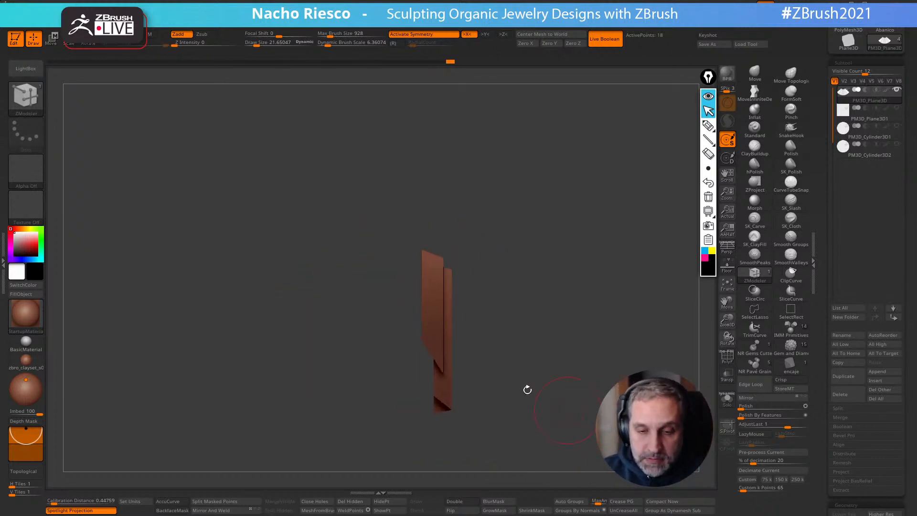
{"action": "left_click_drag", "start_coordinate": [546, 298], "coordinate": [563, 259], "text": "shift"}
{"action": "left_click_drag", "start_coordinate": [427, 201], "coordinate": [396, 232]}
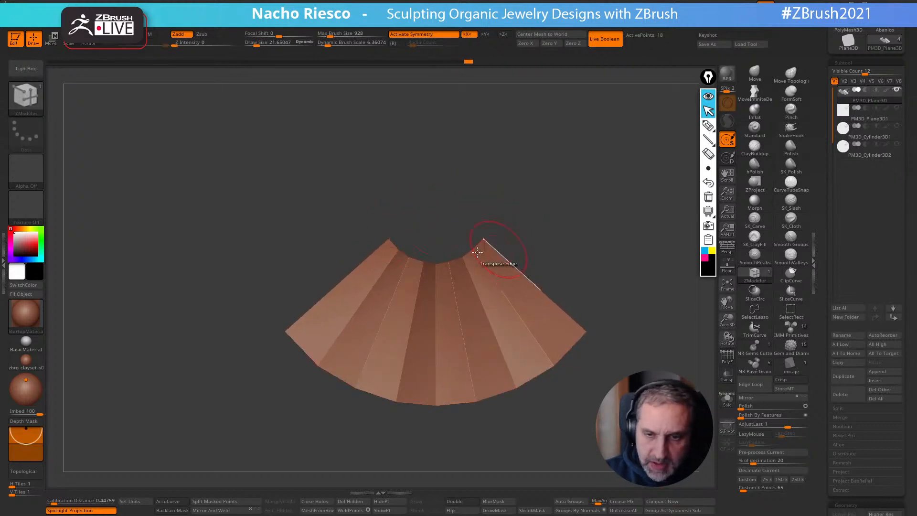
{"action": "left_click_drag", "start_coordinate": [498, 228], "coordinate": [583, 267]}
{"action": "left_click_drag", "start_coordinate": [620, 367], "coordinate": [667, 372], "text": "alt"}
Turn on Dynamic Subdivision for the fan and check the smoothed shape
{"action": "left_click_drag", "start_coordinate": [822, 394], "coordinate": [859, 294]}
{"action": "left_click_drag", "start_coordinate": [824, 391], "coordinate": [865, 366]}
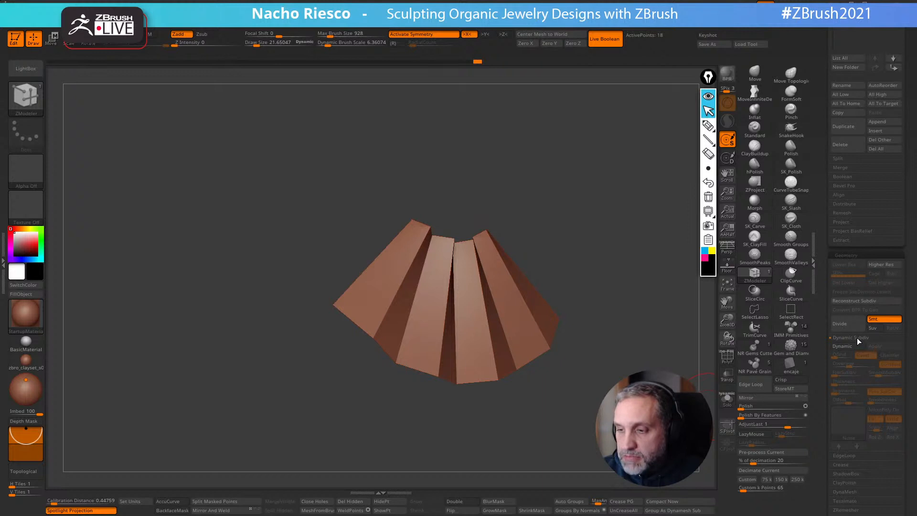
{"action": "left_click", "coordinate": [842, 345]}
{"action": "left_click_drag", "start_coordinate": [637, 426], "coordinate": [567, 434]}
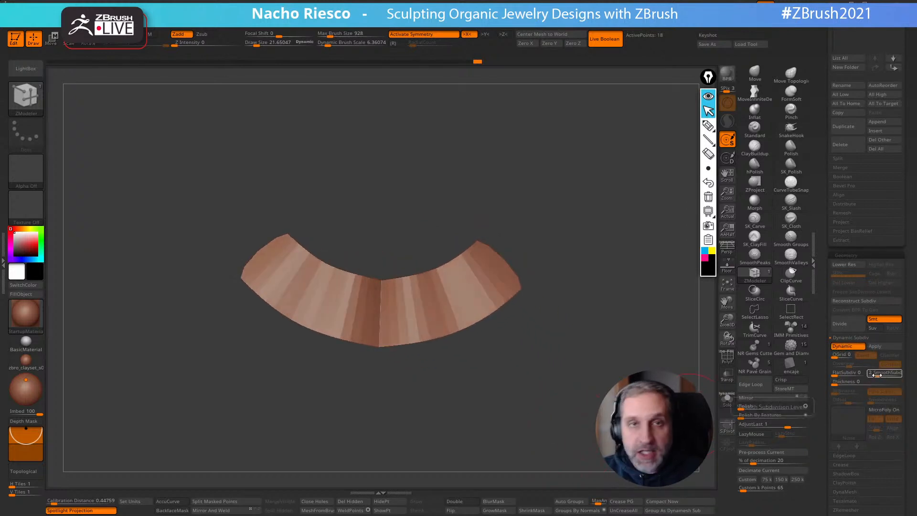
Lower the fan's SmoothSubdiv level and give it a Dynamic Subdivision thickness of about 0.098
{"action": "mouse_move", "coordinate": [877, 374]}
{"action": "left_mouse_down"}
{"action": "mouse_move", "coordinate": [832, 397]}
{"action": "mouse_move", "coordinate": [841, 382]}
{"action": "mouse_move", "coordinate": [867, 383]}
{"action": "left_mouse_up"}
{"action": "left_click_drag", "start_coordinate": [659, 405], "coordinate": [512, 452]}
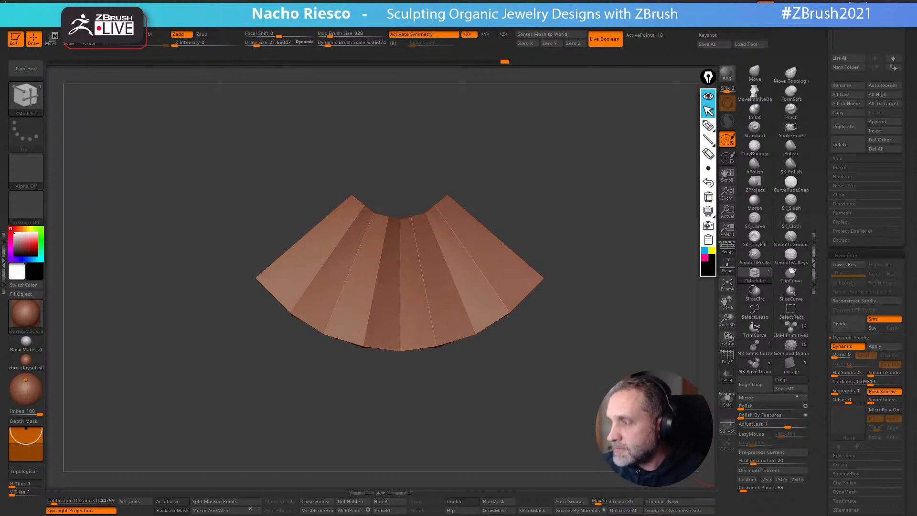
Load the finished Abanico fan tool and view its ribs, border and leaf ornament from the front
{"action": "left_click_drag", "start_coordinate": [824, 183], "coordinate": [825, 275]}
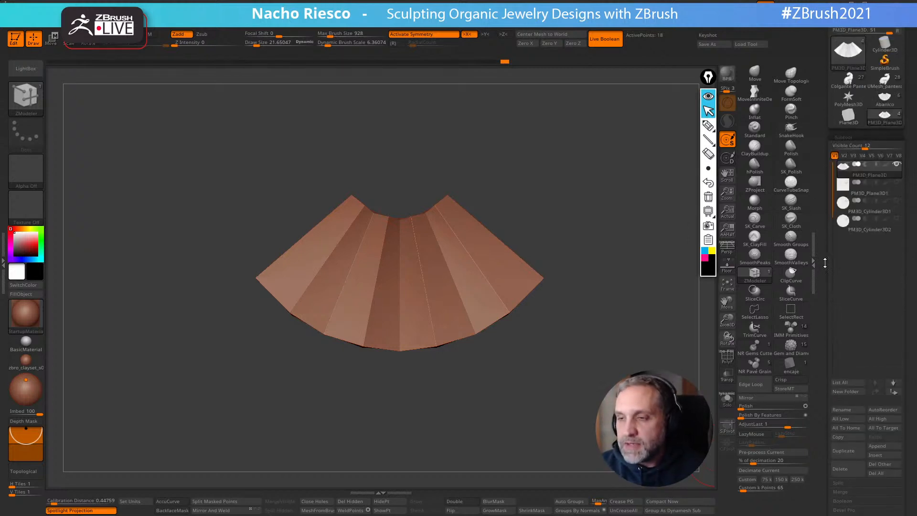
{"action": "left_click", "coordinate": [886, 101]}
{"action": "mouse_move", "coordinate": [640, 369]}
{"action": "left_mouse_down"}
{"action": "mouse_move", "coordinate": [642, 388]}
{"action": "mouse_move", "coordinate": [649, 348]}
{"action": "mouse_move", "coordinate": [632, 248]}
{"action": "left_mouse_up"}
{"action": "mouse_move", "coordinate": [632, 287]}
{"action": "left_mouse_down"}
{"action": "mouse_move", "coordinate": [638, 373]}
{"action": "mouse_move", "coordinate": [666, 322]}
{"action": "mouse_move", "coordinate": [687, 308]}
{"action": "mouse_move", "coordinate": [665, 333]}
{"action": "left_mouse_up"}
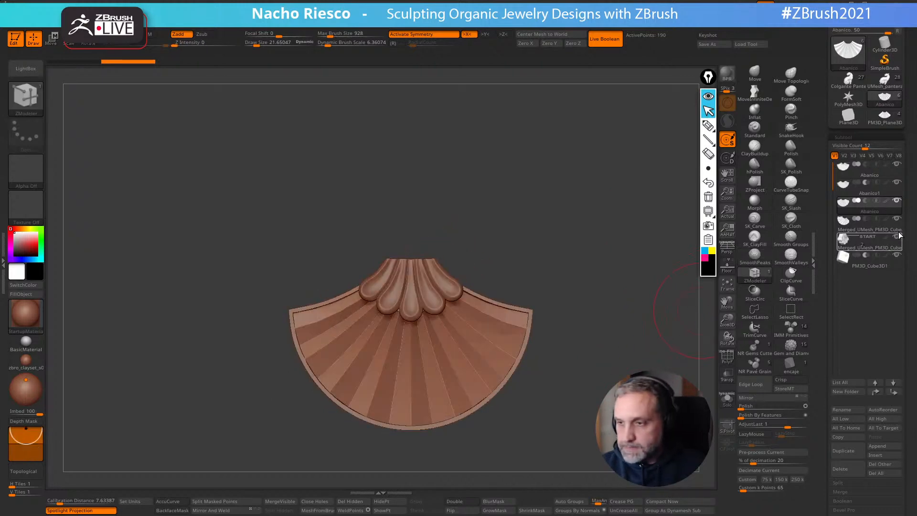
Toggle the visibility of the Abanico subtools and examine the border frame and the inner panel from behind
{"action": "mouse_move", "coordinate": [877, 211]}
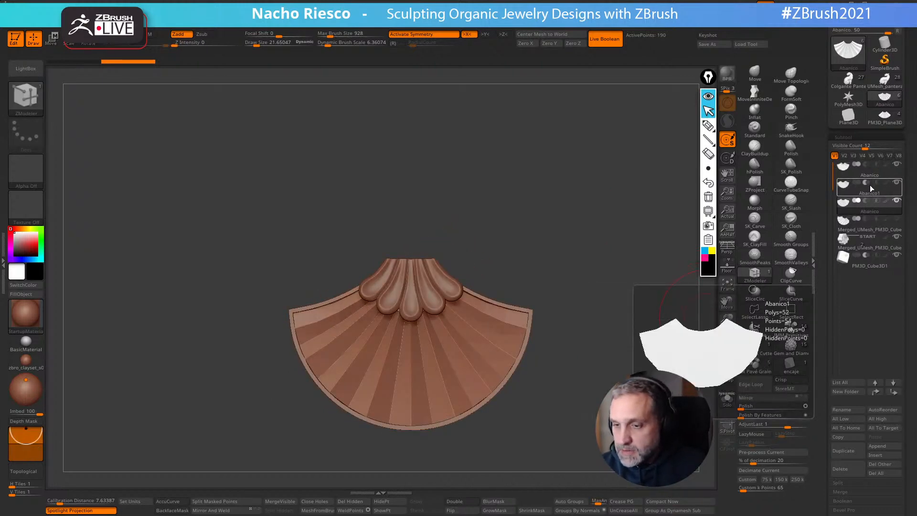
{"action": "left_click", "coordinate": [898, 193]}
{"action": "left_click", "coordinate": [897, 201]}
{"action": "left_click_drag", "start_coordinate": [634, 377], "coordinate": [561, 414]}
{"action": "left_click_drag", "start_coordinate": [626, 420], "coordinate": [667, 306], "text": "alt"}
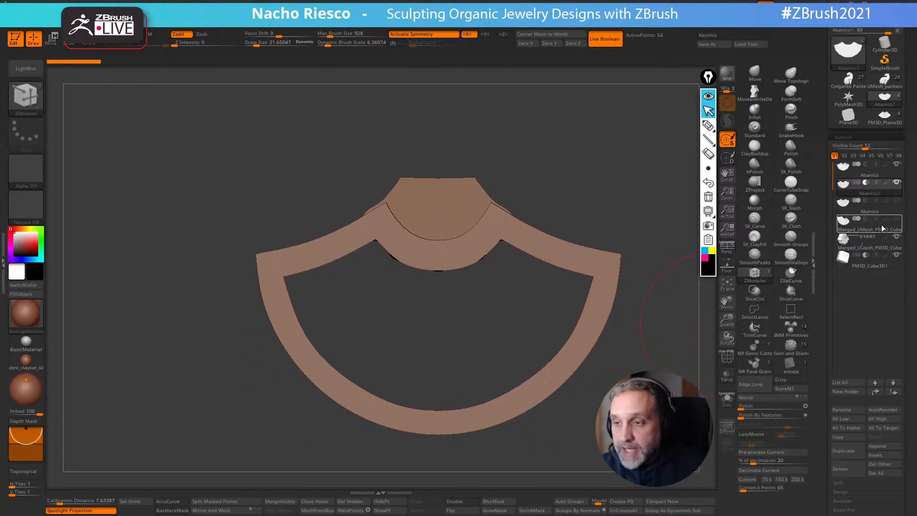
{"action": "left_click", "coordinate": [897, 201]}
{"action": "left_click_drag", "start_coordinate": [661, 377], "coordinate": [596, 398]}
{"action": "left_click_drag", "start_coordinate": [663, 360], "coordinate": [664, 209], "text": "alt"}
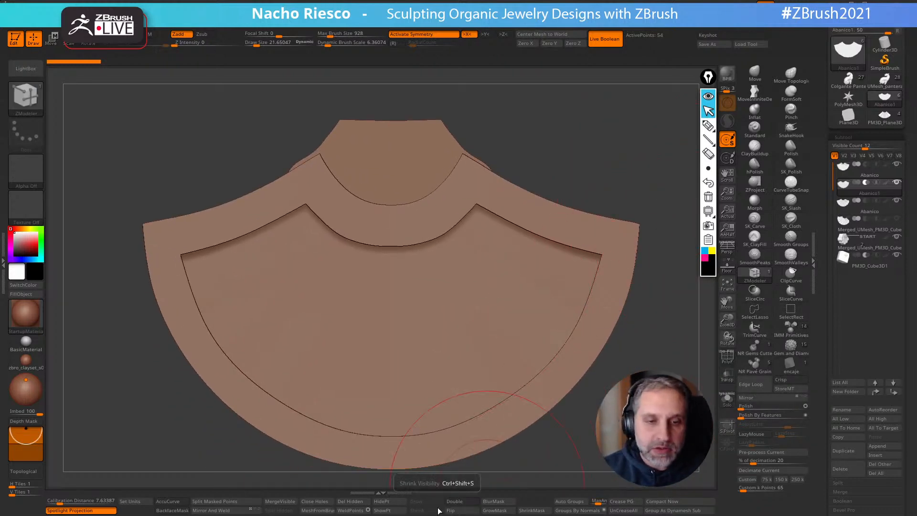
Draw freehand radial rib lines across the fan's back panel with the screen annotation pen
{"action": "left_click", "coordinate": [708, 126]}
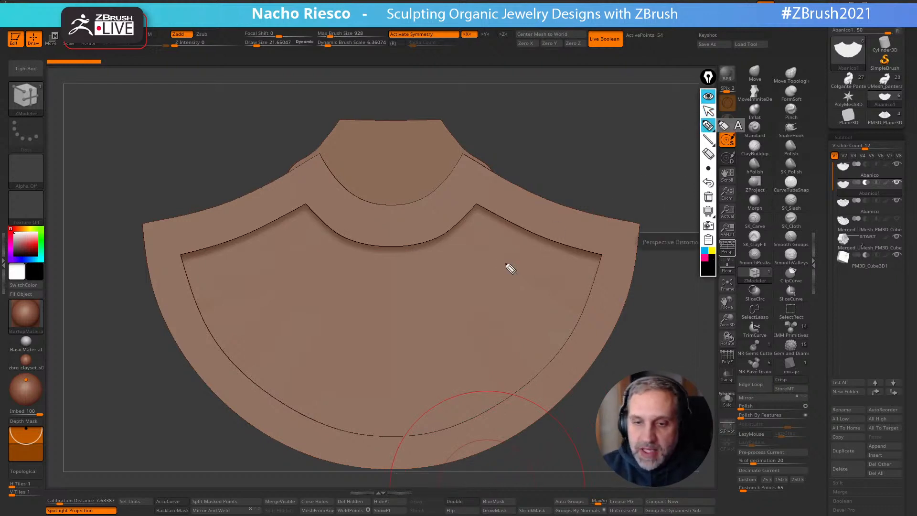
{"action": "mouse_move", "coordinate": [456, 222]}
{"action": "left_mouse_down"}
{"action": "mouse_move", "coordinate": [568, 373]}
{"action": "mouse_move", "coordinate": [544, 380]}
{"action": "left_mouse_up"}
{"action": "mouse_move", "coordinate": [420, 229]}
{"action": "left_mouse_down"}
{"action": "mouse_move", "coordinate": [492, 439]}
{"action": "mouse_move", "coordinate": [449, 444]}
{"action": "mouse_move", "coordinate": [451, 456]}
{"action": "left_mouse_up"}
{"action": "mouse_move", "coordinate": [379, 237]}
{"action": "left_mouse_down"}
{"action": "mouse_move", "coordinate": [353, 468]}
{"action": "mouse_move", "coordinate": [310, 470]}
{"action": "left_mouse_up"}
{"action": "mouse_move", "coordinate": [345, 217]}
{"action": "left_mouse_down"}
{"action": "mouse_move", "coordinate": [219, 382]}
{"action": "mouse_move", "coordinate": [216, 406]}
{"action": "left_mouse_up"}
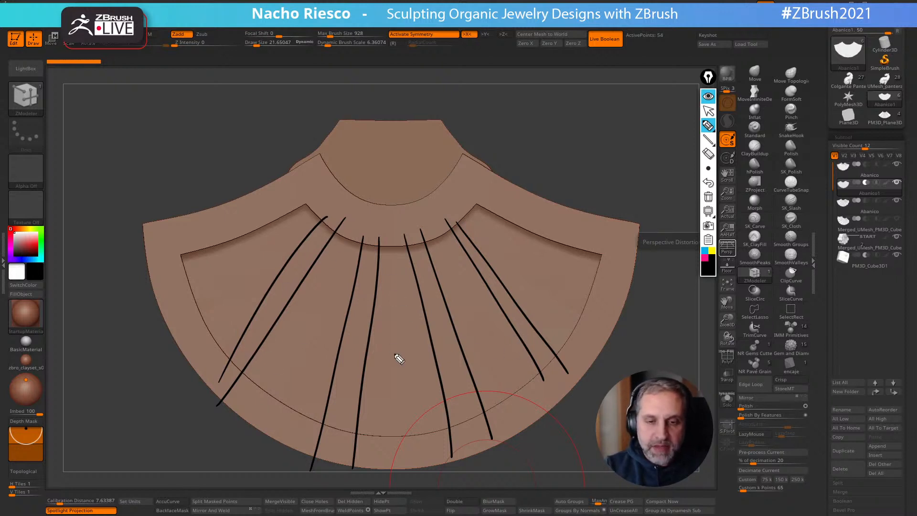
Replace the annotated rib lines with sketched spiral curls on the back panel, and clear the annotations
{"action": "left_click", "coordinate": [708, 196]}
{"action": "mouse_move", "coordinate": [455, 234]}
{"action": "left_mouse_down"}
{"action": "mouse_move", "coordinate": [529, 239]}
{"action": "mouse_move", "coordinate": [510, 276]}
{"action": "mouse_move", "coordinate": [503, 353]}
{"action": "mouse_move", "coordinate": [526, 339]}
{"action": "left_mouse_up"}
{"action": "mouse_move", "coordinate": [417, 243]}
{"action": "left_mouse_down"}
{"action": "mouse_move", "coordinate": [449, 309]}
{"action": "mouse_move", "coordinate": [440, 298]}
{"action": "left_mouse_up"}
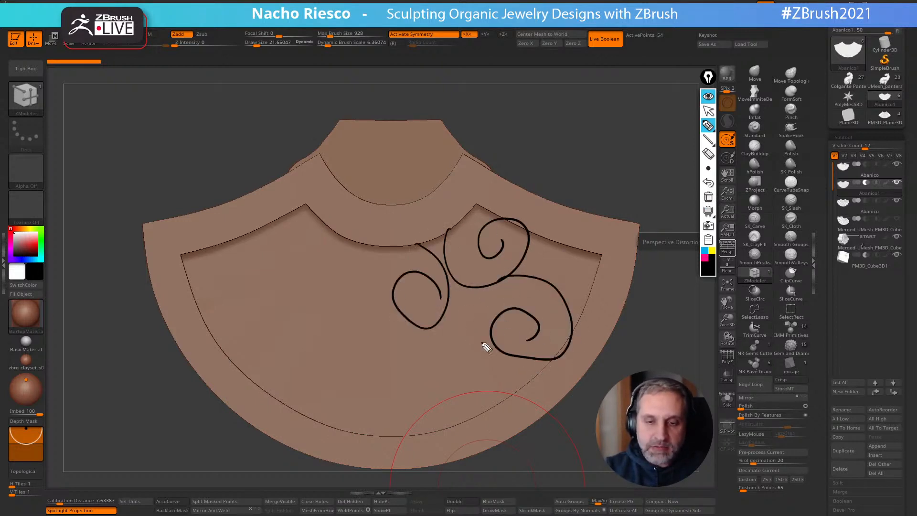
{"action": "left_click_drag", "start_coordinate": [495, 356], "coordinate": [490, 399]}
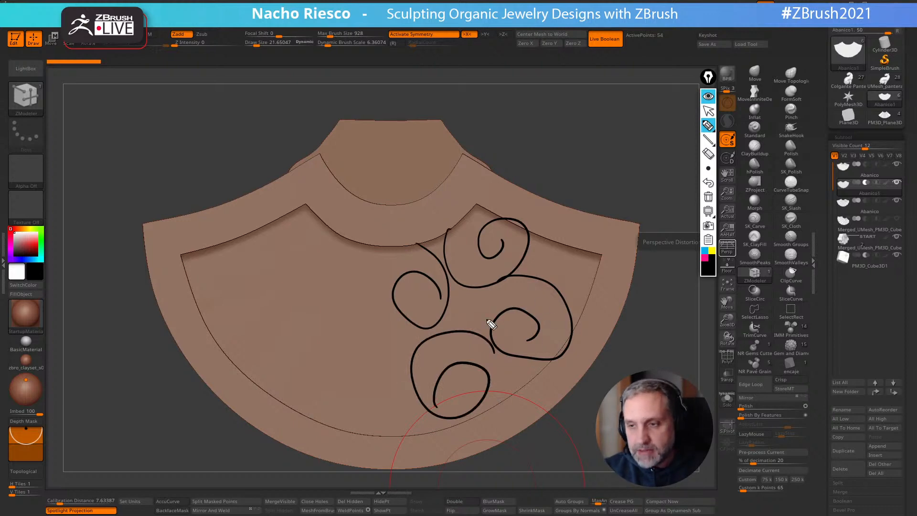
{"action": "left_click", "coordinate": [708, 197]}
{"action": "left_click", "coordinate": [708, 112]}
Try to duplicate the leaf ornament by moving a copy of it behind the fan, and undo it
{"action": "mouse_move", "coordinate": [634, 390]}
{"action": "left_mouse_down"}
{"action": "mouse_move", "coordinate": [609, 393]}
{"action": "mouse_move", "coordinate": [573, 415]}
{"action": "mouse_move", "coordinate": [616, 397]}
{"action": "mouse_move", "coordinate": [633, 402]}
{"action": "mouse_move", "coordinate": [645, 391]}
{"action": "mouse_move", "coordinate": [610, 383]}
{"action": "mouse_move", "coordinate": [634, 366]}
{"action": "mouse_move", "coordinate": [671, 433]}
{"action": "left_mouse_up"}
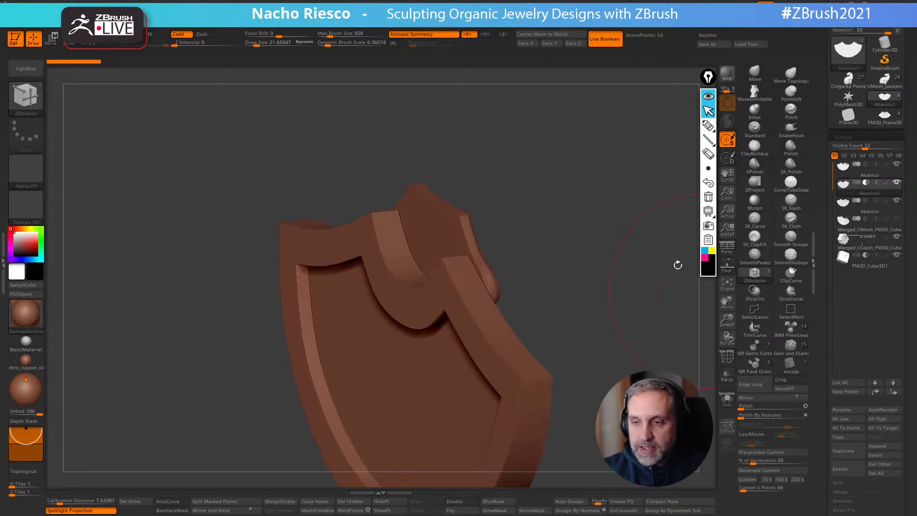
{"action": "left_click_drag", "start_coordinate": [557, 226], "coordinate": [569, 235], "text": "shift"}
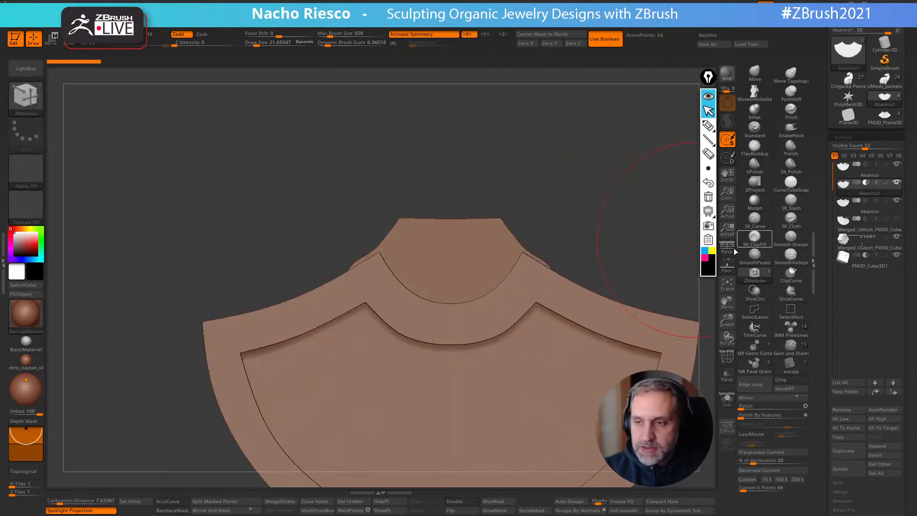
{"action": "left_click_drag", "start_coordinate": [658, 248], "coordinate": [690, 250]}
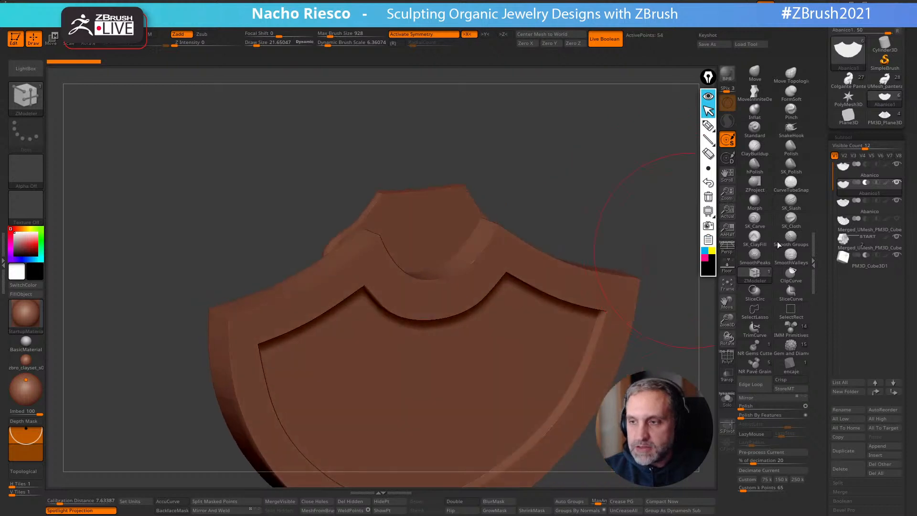
{"action": "left_click", "coordinate": [882, 248]}
{"action": "key", "text": "w"}
{"action": "left_click_drag", "start_coordinate": [640, 223], "coordinate": [667, 217], "text": "shift"}
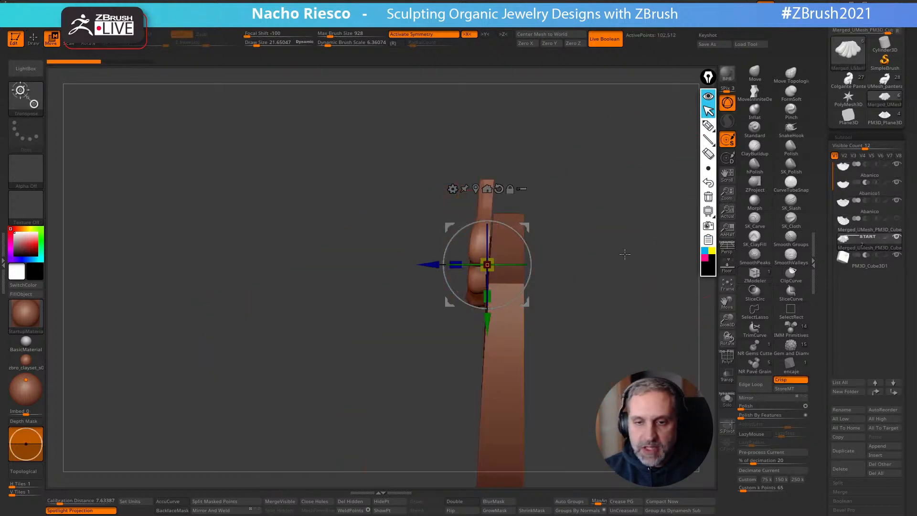
{"action": "left_click_drag", "start_coordinate": [426, 265], "coordinate": [500, 265], "text": "ctrl"}
{"action": "key", "text": "ctrl+z"}
Duplicate the isolated leaf ornament subtool and shift the copy towards the back of the fan
{"action": "left_click_drag", "start_coordinate": [687, 392], "coordinate": [599, 352], "text": "alt"}
{"action": "left_click", "coordinate": [720, 402]}
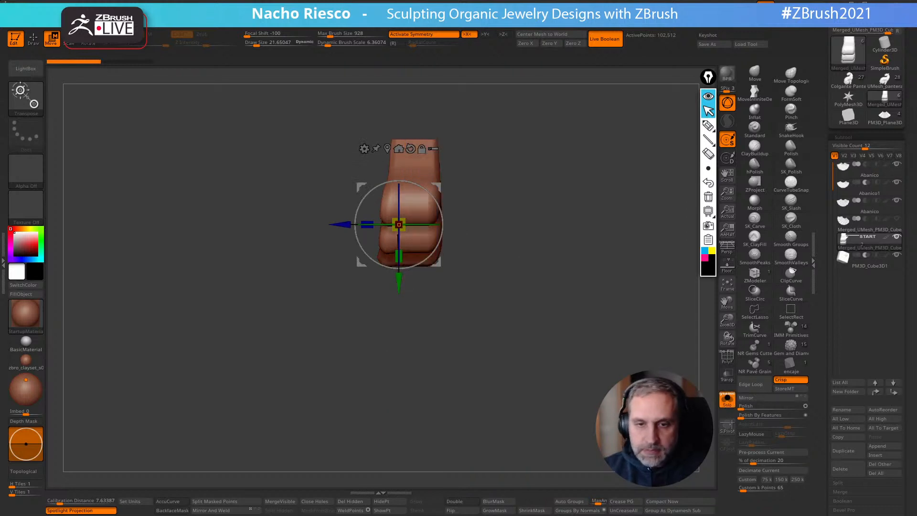
{"action": "left_click", "coordinate": [843, 450]}
{"action": "left_click", "coordinate": [725, 399]}
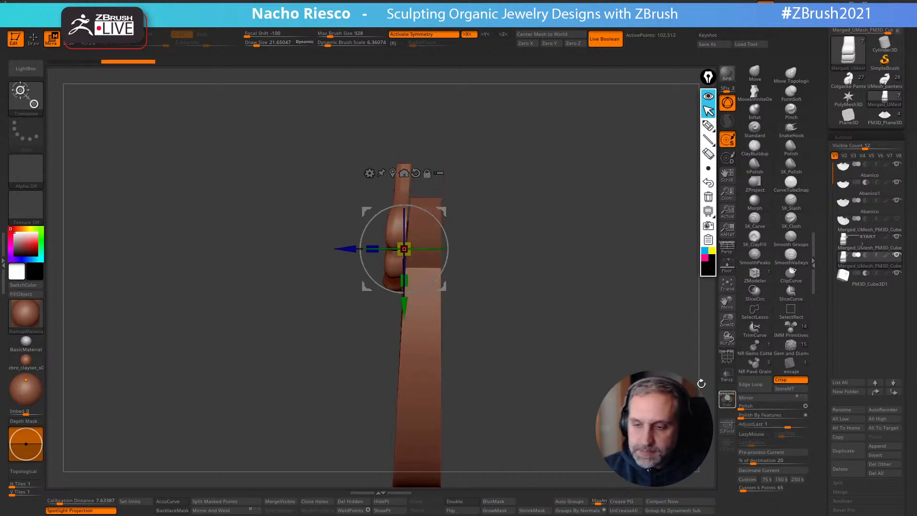
{"action": "left_click_drag", "start_coordinate": [346, 249], "coordinate": [387, 249]}
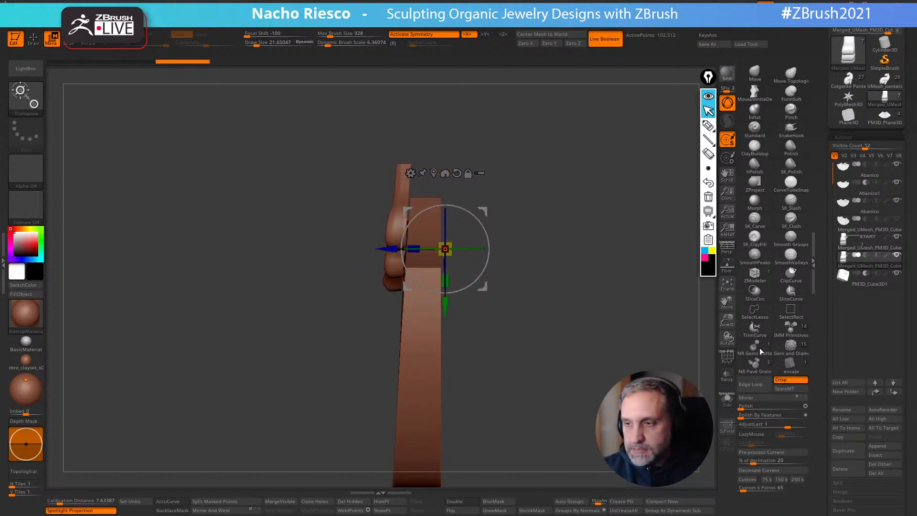
Order the ornament copy below the PM3D_Cube3D1 subtool, thin it in depth and fit it against the fan's back
{"action": "left_click", "coordinate": [892, 392]}
{"action": "left_click_drag", "start_coordinate": [393, 250], "coordinate": [463, 245]}
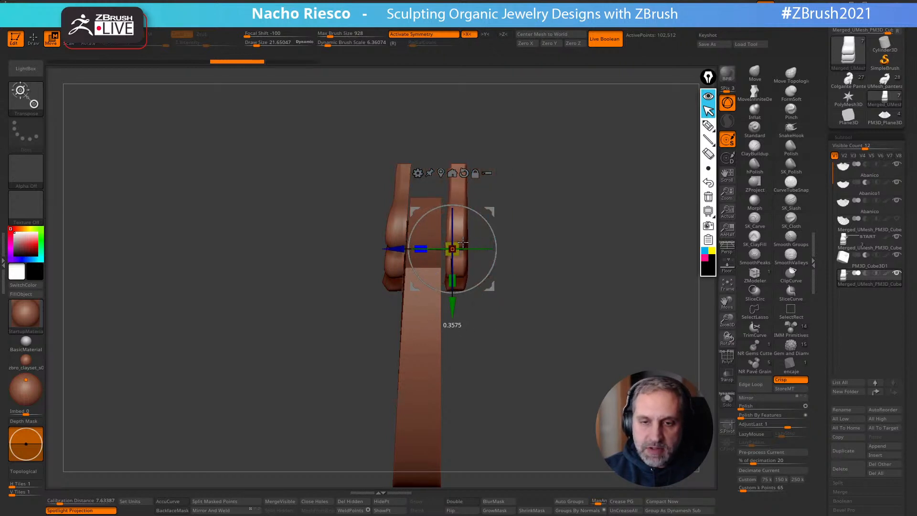
{"action": "left_click_drag", "start_coordinate": [397, 251], "coordinate": [389, 249]}
{"action": "mouse_move", "coordinate": [566, 194]}
{"action": "left_mouse_down"}
{"action": "mouse_move", "coordinate": [543, 199]}
{"action": "mouse_move", "coordinate": [579, 182]}
{"action": "mouse_move", "coordinate": [610, 223]}
{"action": "mouse_move", "coordinate": [609, 311]}
{"action": "mouse_move", "coordinate": [678, 334]}
{"action": "left_mouse_up"}
{"action": "key", "text": "q"}
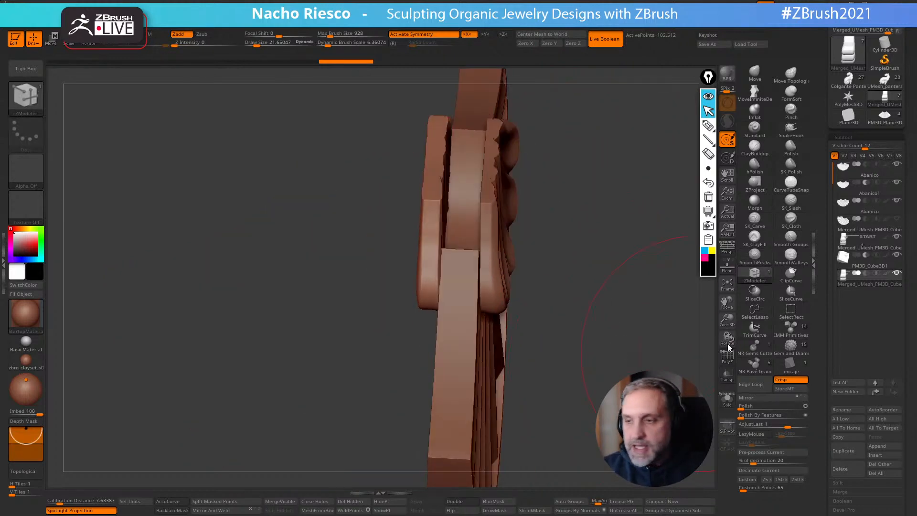
Append a Cylinder3D subtool and scale it down uniformly to about 0.1
{"action": "left_click", "coordinate": [884, 447]}
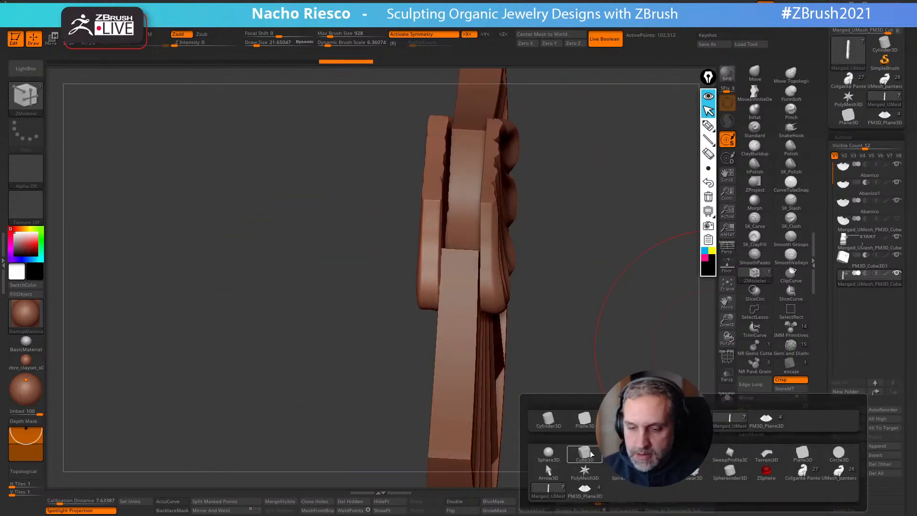
{"action": "left_click", "coordinate": [548, 419]}
{"action": "left_click_drag", "start_coordinate": [664, 287], "coordinate": [614, 362], "text": "alt"}
{"action": "key", "text": "w"}
{"action": "left_click_drag", "start_coordinate": [474, 186], "coordinate": [420, 222], "text": "shift"}
{"action": "left_click_drag", "start_coordinate": [426, 173], "coordinate": [391, 53]}
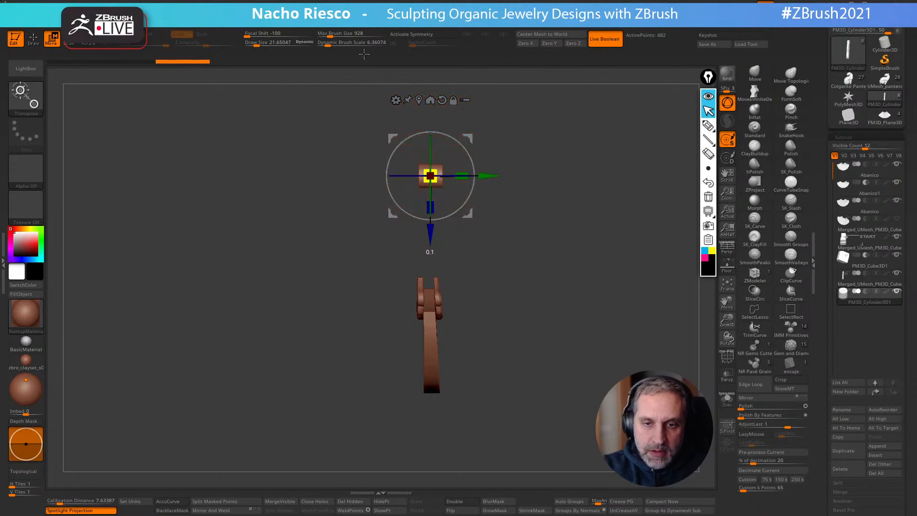
Place the cylinder as a crosswise pin between the front and back leaf ornaments and adjust its size
{"action": "left_click_drag", "start_coordinate": [430, 234], "coordinate": [431, 340]}
{"action": "left_click_drag", "start_coordinate": [501, 336], "coordinate": [497, 368], "text": "alt"}
{"action": "left_click_drag", "start_coordinate": [430, 330], "coordinate": [431, 338]}
{"action": "left_click_drag", "start_coordinate": [432, 283], "coordinate": [432, 302]}
{"action": "left_click_drag", "start_coordinate": [486, 281], "coordinate": [537, 278]}
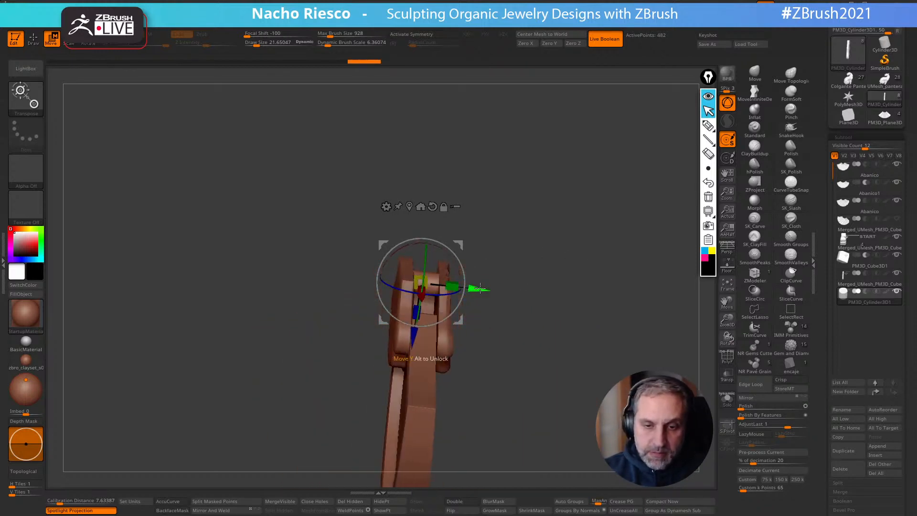
{"action": "left_click_drag", "start_coordinate": [479, 289], "coordinate": [474, 288]}
{"action": "left_click_drag", "start_coordinate": [407, 335], "coordinate": [407, 340]}
{"action": "key", "text": "q"}
Examine the pin and both leaf ornaments from the side and above, and the whole fan from the front
{"action": "mouse_move", "coordinate": [481, 270]}
{"action": "left_mouse_down", "text": "shift"}
{"action": "mouse_move", "coordinate": [540, 240]}
{"action": "mouse_move", "coordinate": [596, 260]}
{"action": "mouse_move", "coordinate": [556, 190]}
{"action": "mouse_move", "coordinate": [514, 224]}
{"action": "left_mouse_up", "text": "shift"}
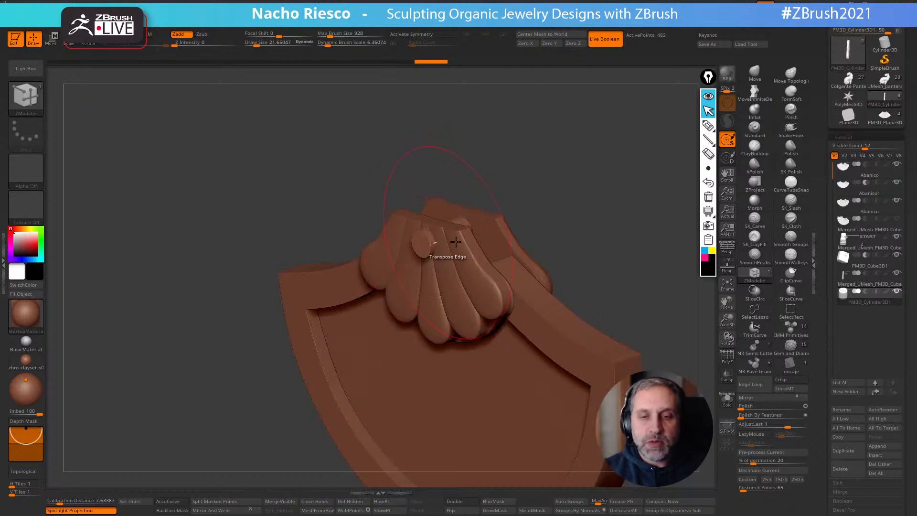
{"action": "left_click_drag", "start_coordinate": [568, 210], "coordinate": [552, 214]}
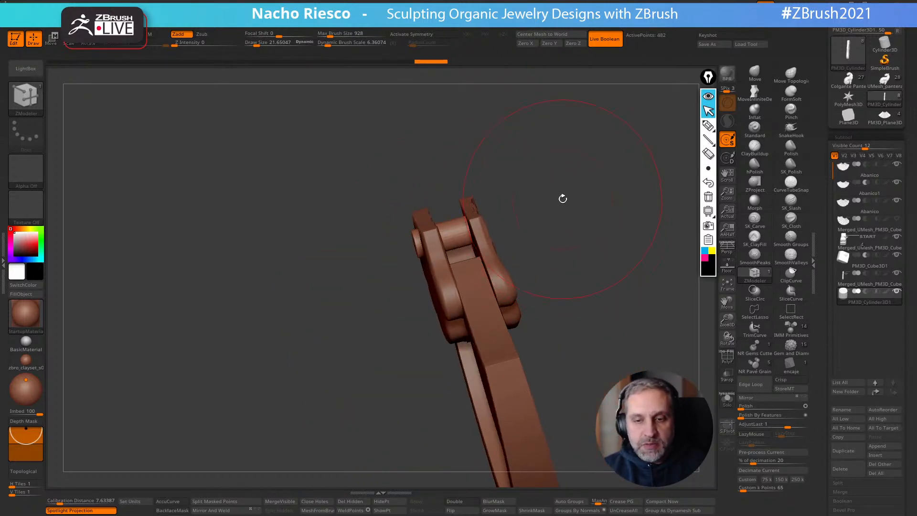
{"action": "left_click_drag", "start_coordinate": [603, 253], "coordinate": [581, 242]}
{"action": "mouse_move", "coordinate": [614, 299]}
{"action": "left_mouse_down"}
{"action": "mouse_move", "coordinate": [637, 274]}
{"action": "mouse_move", "coordinate": [587, 177]}
{"action": "mouse_move", "coordinate": [584, 187]}
{"action": "left_mouse_up"}
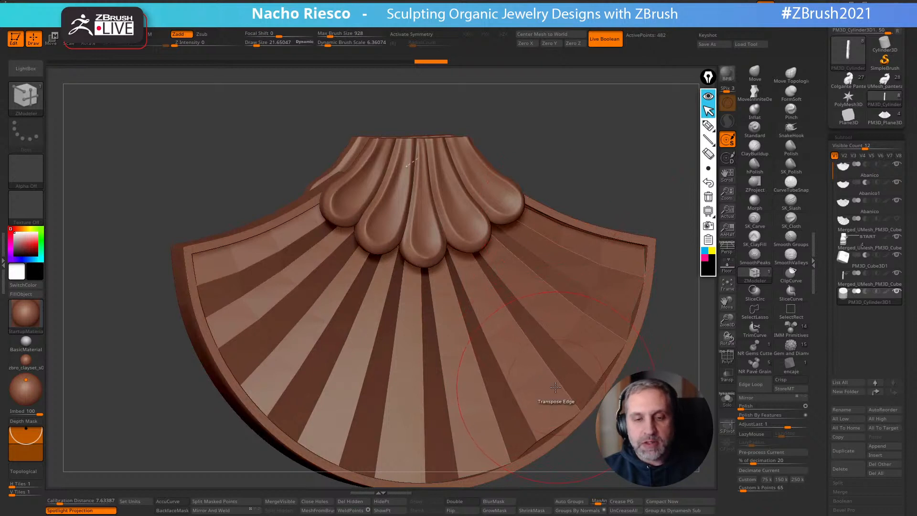
{"action": "left_click_drag", "start_coordinate": [672, 273], "coordinate": [667, 284]}
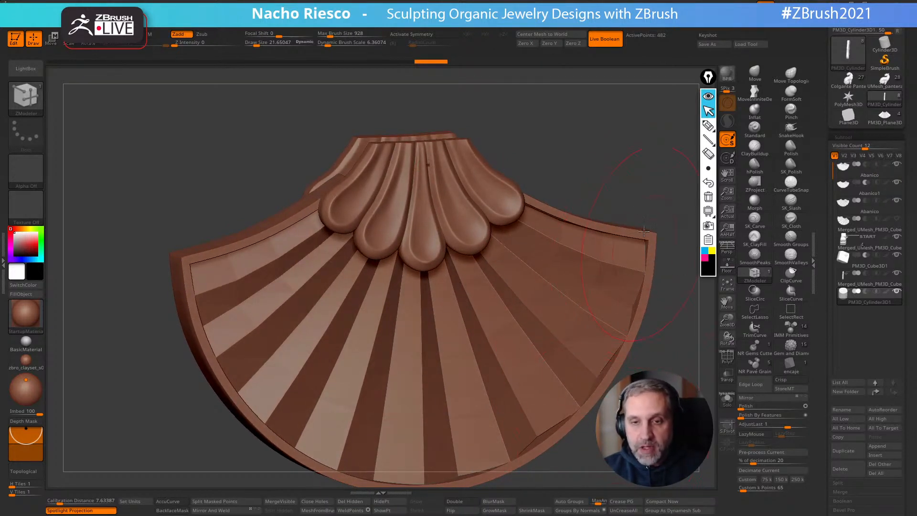
{"action": "left_click_drag", "start_coordinate": [645, 245], "coordinate": [491, 205]}
{"action": "left_click_drag", "start_coordinate": [576, 144], "coordinate": [522, 310]}
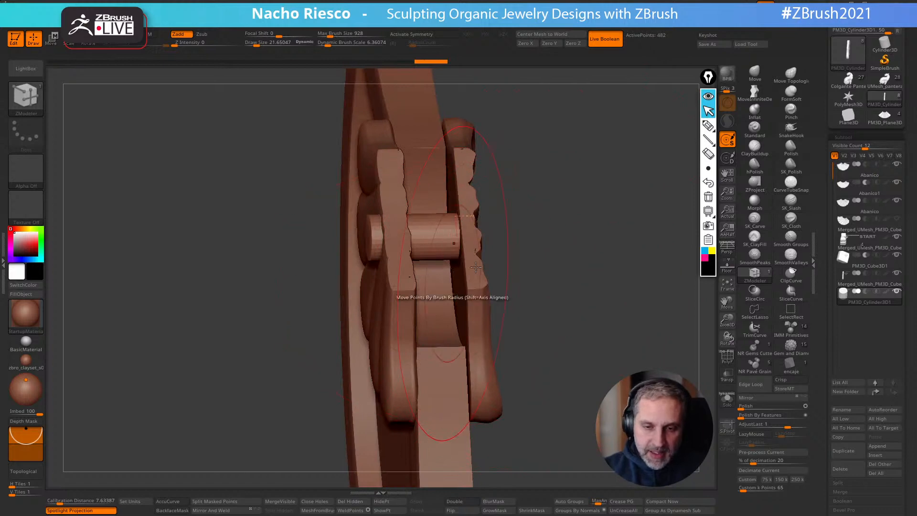
{"action": "left_click_drag", "start_coordinate": [433, 308], "coordinate": [492, 241]}
{"action": "left_click_drag", "start_coordinate": [555, 275], "coordinate": [632, 236]}
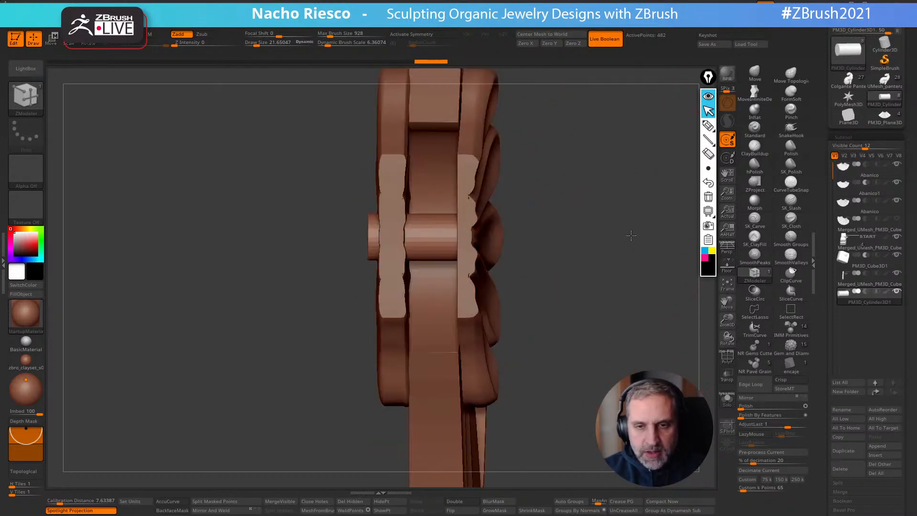
{"action": "left_click_drag", "start_coordinate": [624, 268], "coordinate": [570, 237]}
{"action": "left_click_drag", "start_coordinate": [633, 244], "coordinate": [631, 198], "text": "alt"}
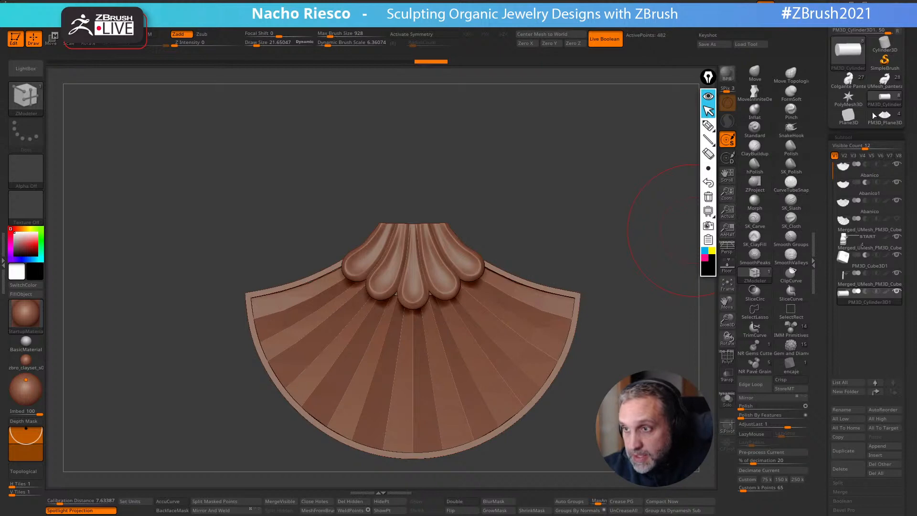
Load the Colgante Pantera pendant tool and examine its assembled fans from the front and the back
{"action": "left_click", "coordinate": [883, 80]}
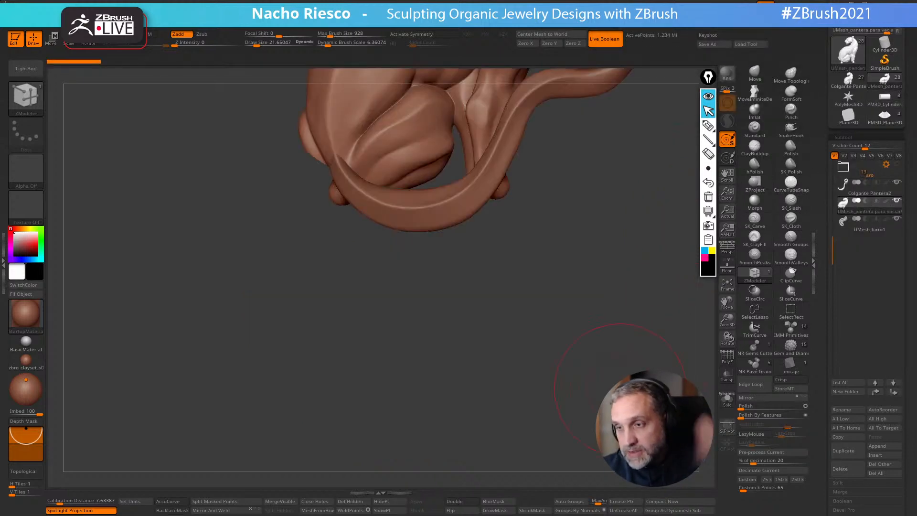
{"action": "left_click", "coordinate": [849, 80]}
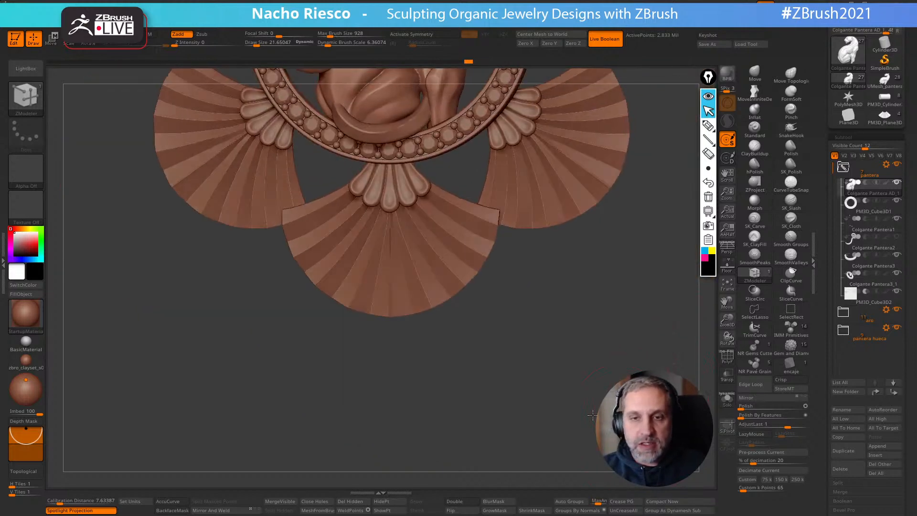
{"action": "left_click_drag", "start_coordinate": [591, 415], "coordinate": [451, 215]}
{"action": "left_click_drag", "start_coordinate": [472, 352], "coordinate": [466, 452], "text": "alt"}
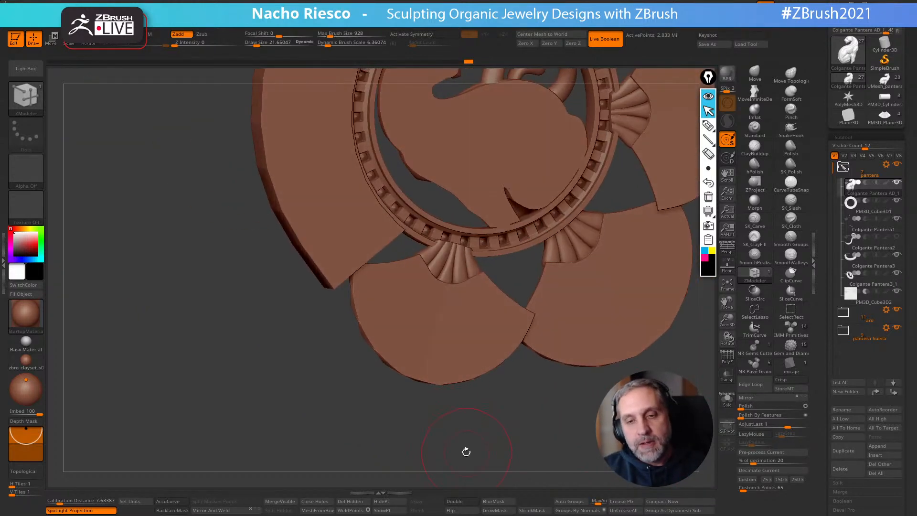
{"action": "left_click_drag", "start_coordinate": [442, 401], "coordinate": [509, 444], "text": "shift"}
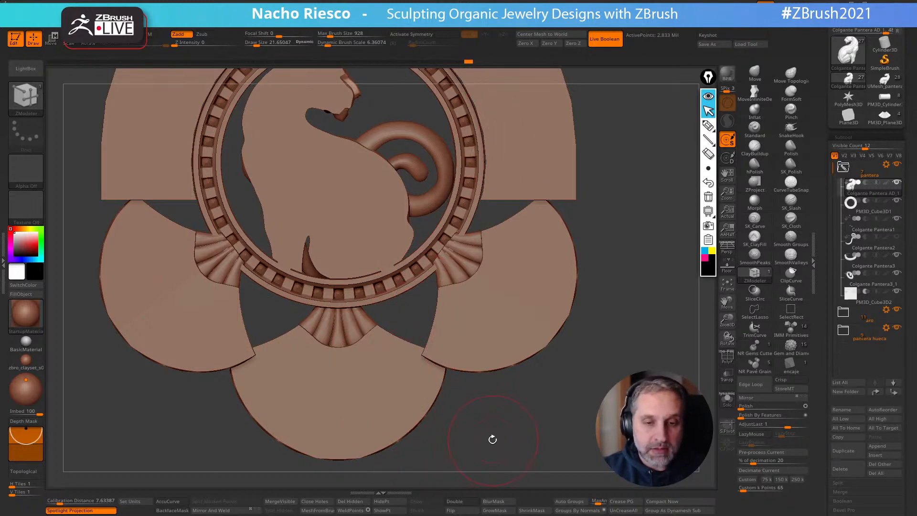
{"action": "mouse_move", "coordinate": [478, 430]}
{"action": "left_mouse_down", "text": "shift"}
{"action": "mouse_move", "coordinate": [505, 428]}
{"action": "mouse_move", "coordinate": [501, 445]}
{"action": "mouse_move", "coordinate": [500, 301]}
{"action": "mouse_move", "coordinate": [502, 353]}
{"action": "left_mouse_up", "text": "shift"}
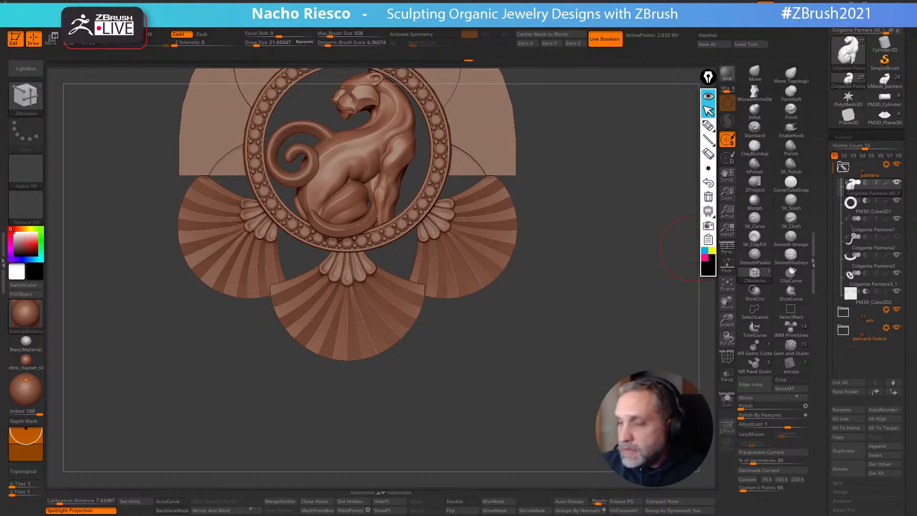
Switch to the Cylinder3D primitive and display its polygon wireframe
{"action": "left_click", "coordinate": [884, 46]}
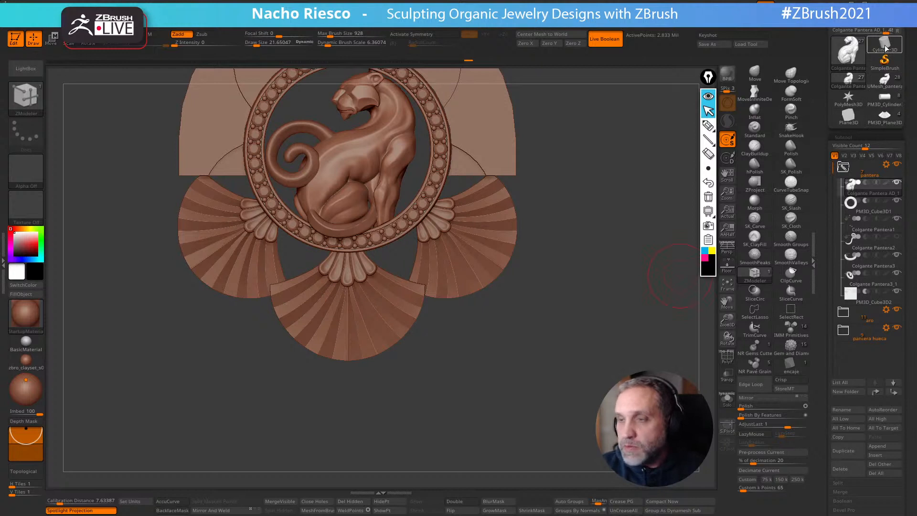
{"action": "left_click_drag", "start_coordinate": [610, 344], "coordinate": [628, 368]}
{"action": "left_click", "coordinate": [727, 358]}
{"action": "mouse_move", "coordinate": [555, 406]}
{"action": "left_mouse_down", "text": "alt"}
{"action": "mouse_move", "coordinate": [570, 402]}
{"action": "mouse_move", "coordinate": [569, 415]}
{"action": "left_mouse_up", "text": "alt"}
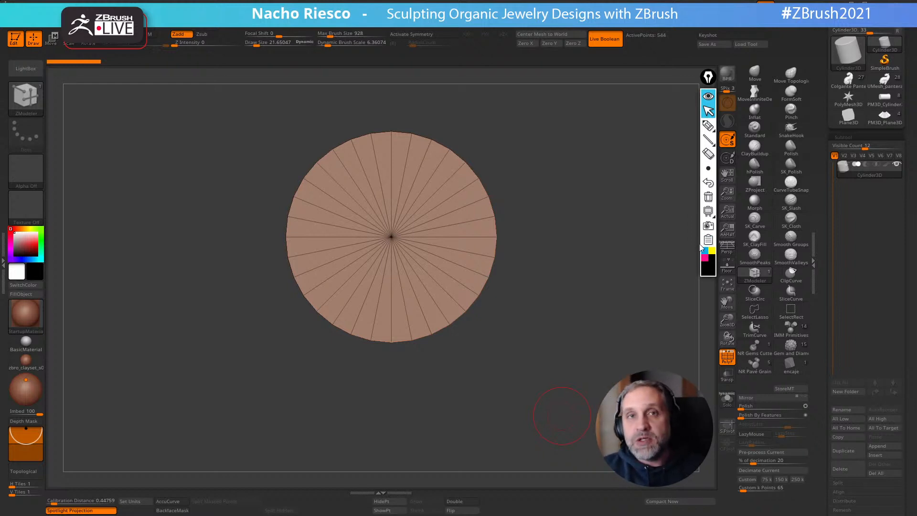
{"action": "left_click", "coordinate": [26, 95]}
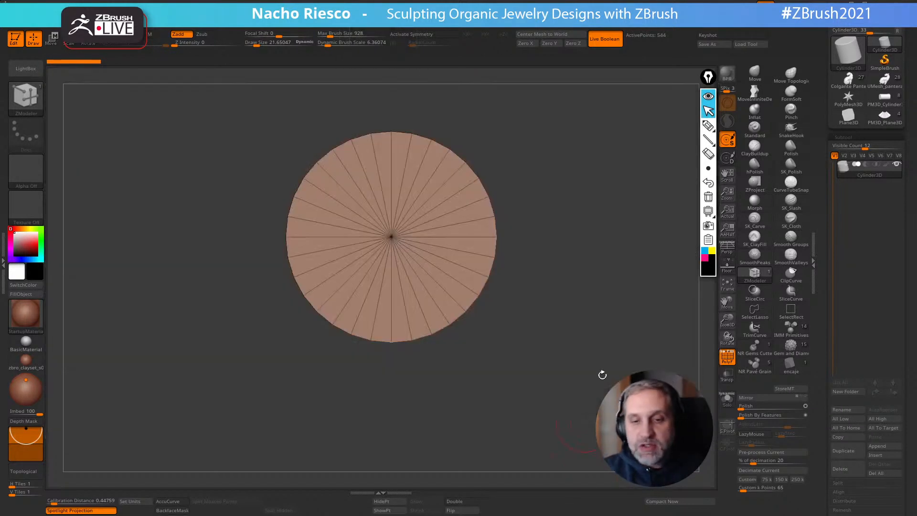
Convert the cylinder to a PolyMesh3D and assign polygroups by normals
{"action": "left_click_drag", "start_coordinate": [602, 375], "coordinate": [639, 306]}
{"action": "scroll", "coordinate": [822, 152], "scroll_direction": "up", "scroll_amount": 3}
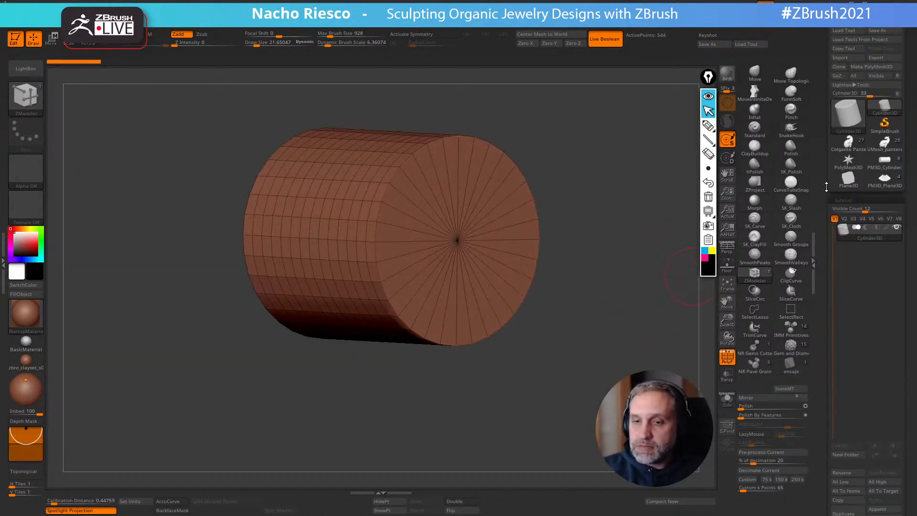
{"action": "left_click", "coordinate": [873, 67]}
{"action": "left_click", "coordinate": [576, 510]}
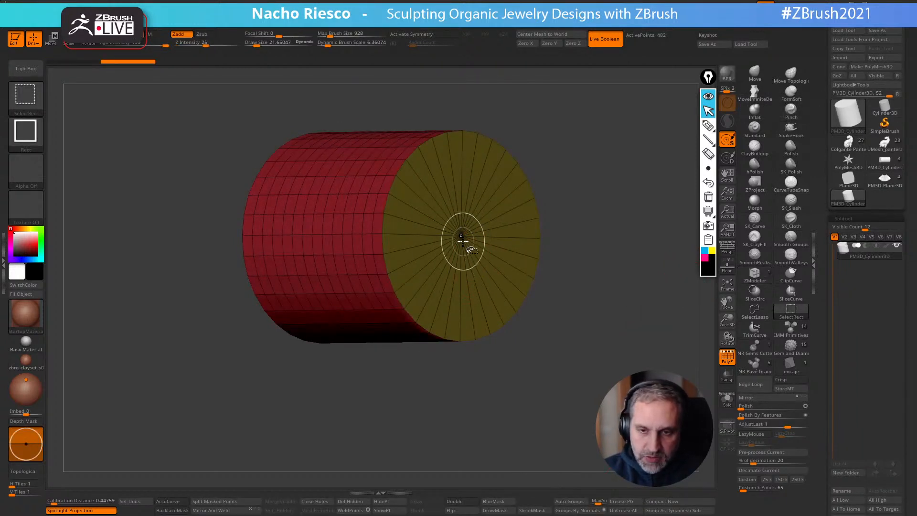
Isolate the cylinder's front end cap and reduce it to its lower half, deleting all hidden geometry
{"action": "left_click", "coordinate": [441, 254], "text": "ctrl+shift"}
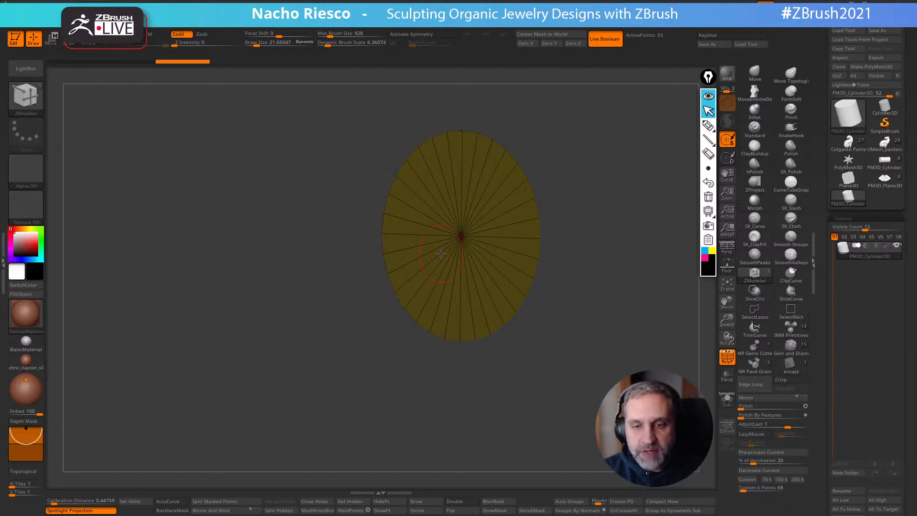
{"action": "left_click", "coordinate": [354, 503]}
{"action": "mouse_move", "coordinate": [499, 422]}
{"action": "left_mouse_down", "text": "shift"}
{"action": "mouse_move", "coordinate": [481, 420]}
{"action": "mouse_move", "coordinate": [498, 423]}
{"action": "left_mouse_up", "text": "shift"}
{"action": "mouse_move", "coordinate": [307, 130]}
{"action": "left_mouse_down", "text": "ctrl+shift"}
{"action": "mouse_move", "coordinate": [467, 136]}
{"action": "mouse_move", "coordinate": [624, 235]}
{"action": "mouse_move", "coordinate": [625, 249]}
{"action": "left_mouse_up", "text": "ctrl+shift"}
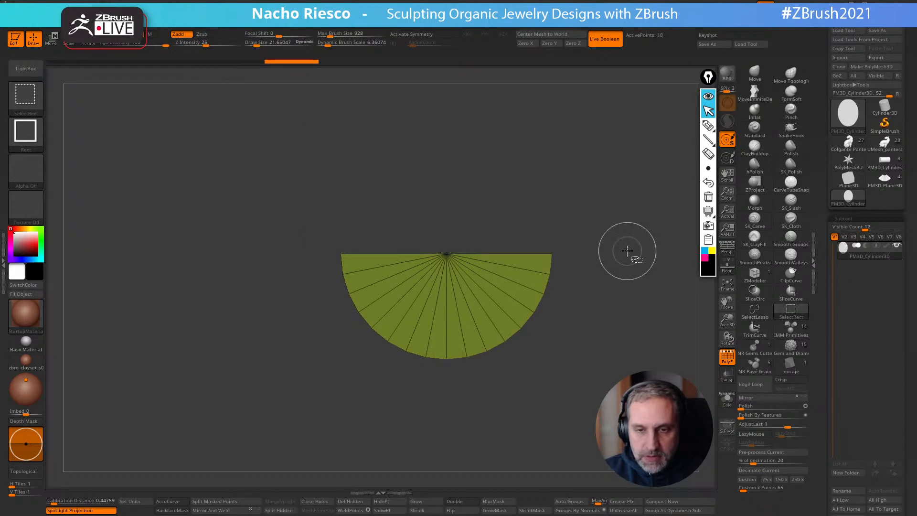
{"action": "mouse_move", "coordinate": [581, 379]}
{"action": "left_mouse_down", "text": "alt"}
{"action": "mouse_move", "coordinate": [585, 404]}
{"action": "mouse_move", "coordinate": [591, 385]}
{"action": "mouse_move", "coordinate": [583, 400]}
{"action": "left_mouse_up", "text": "alt"}
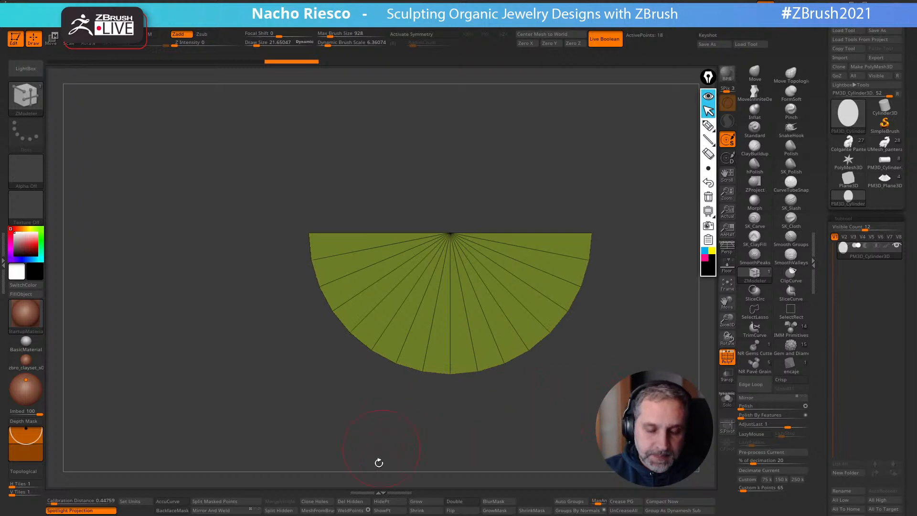
{"action": "left_click", "coordinate": [364, 504]}
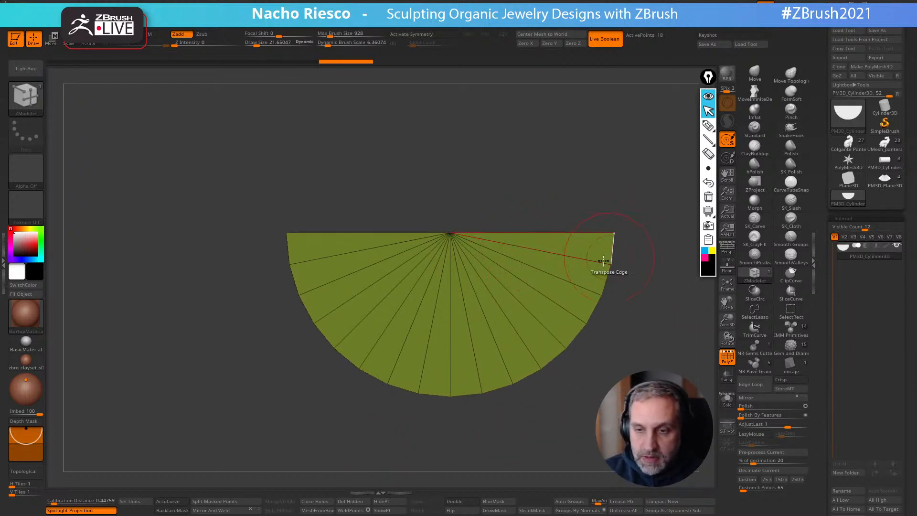
Insert a single concentric edge loop close to the centre of the half disc
{"action": "key", "text": "space"}
{"action": "left_click", "coordinate": [552, 262]}
{"action": "left_click_drag", "start_coordinate": [554, 254], "coordinate": [486, 237]}
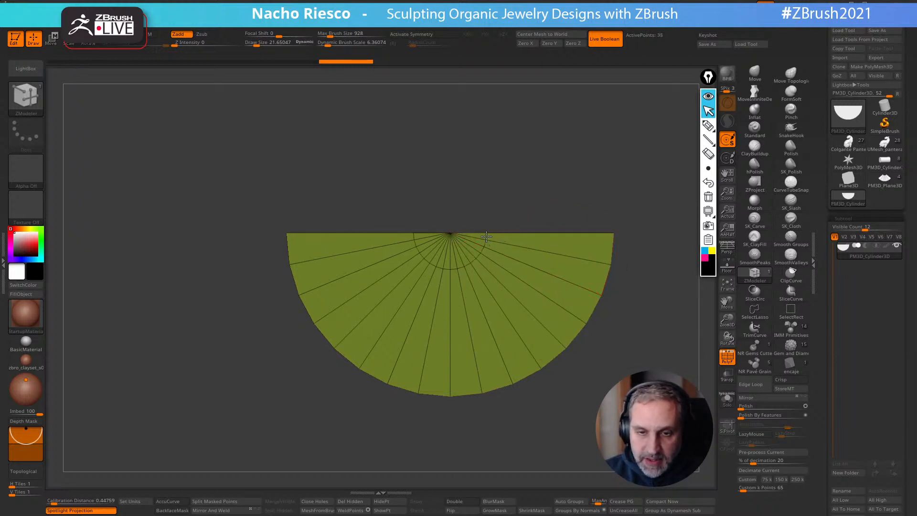
Delete the inner polyloop of triangles around the half disc's centre with ZModeler, leaving an open half ring
{"action": "left_click_drag", "start_coordinate": [532, 195], "coordinate": [615, 155], "text": "alt"}
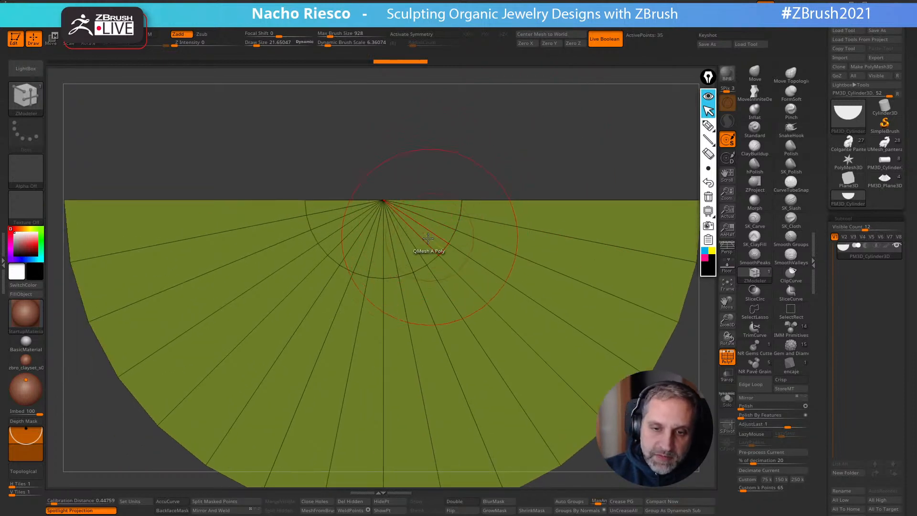
{"action": "left_click_drag", "start_coordinate": [452, 191], "coordinate": [484, 208], "text": "alt"}
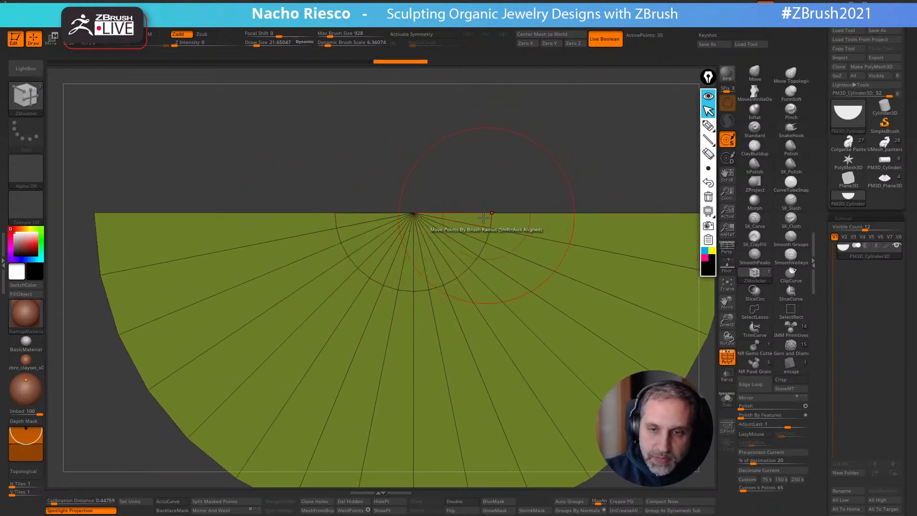
{"action": "key", "text": "space"}
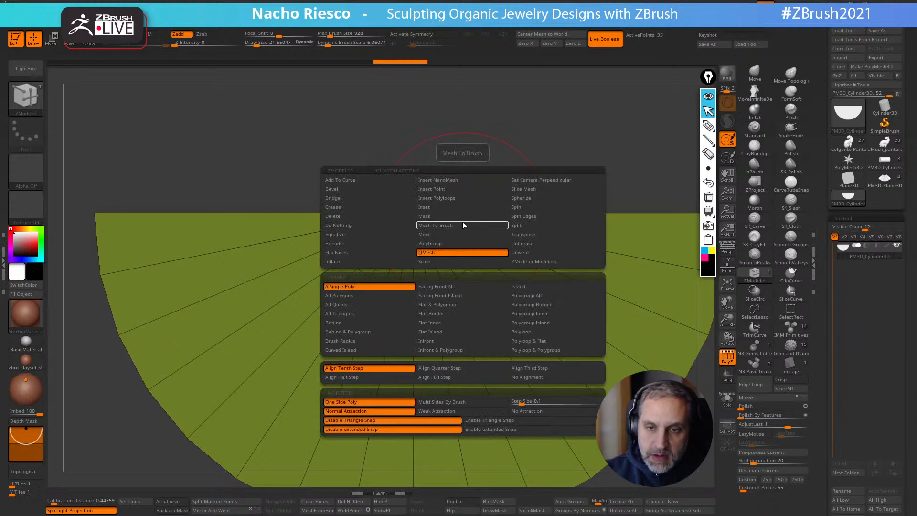
{"action": "left_click", "coordinate": [334, 216]}
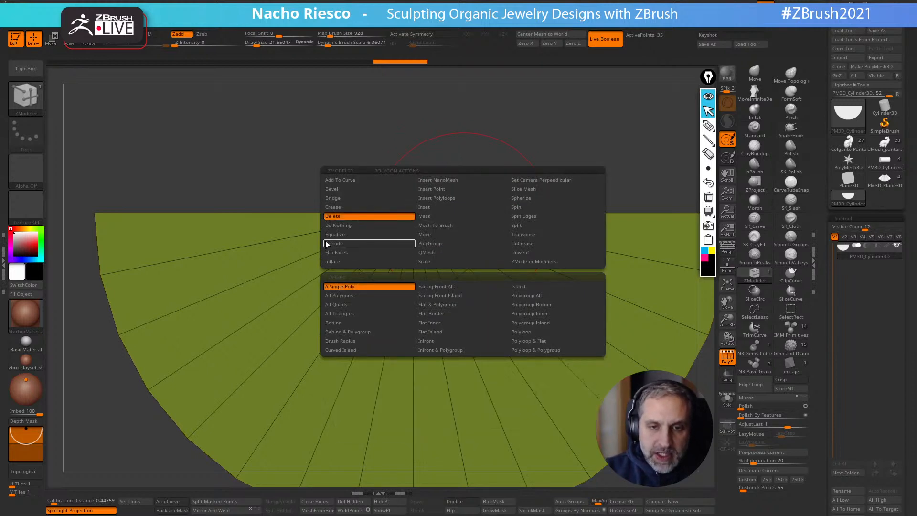
{"action": "left_click", "coordinate": [521, 332]}
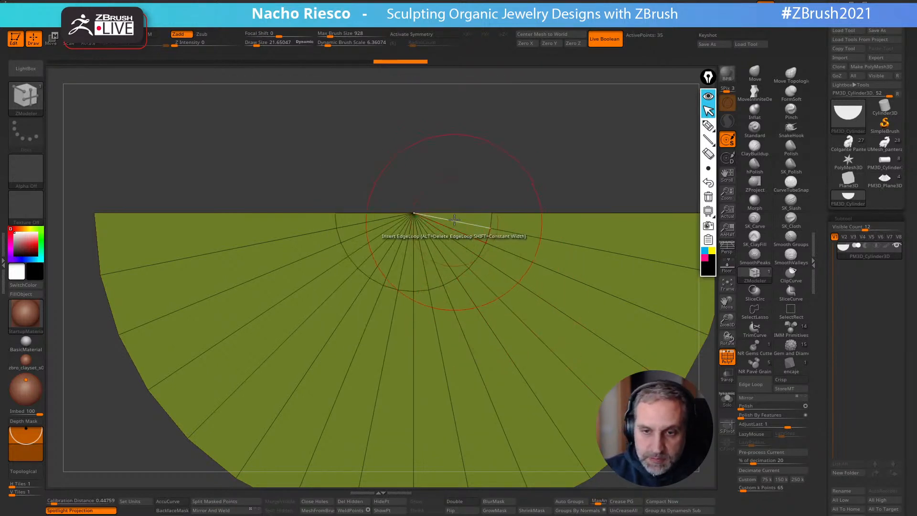
{"action": "left_click", "coordinate": [455, 217]}
{"action": "key", "text": "f"}
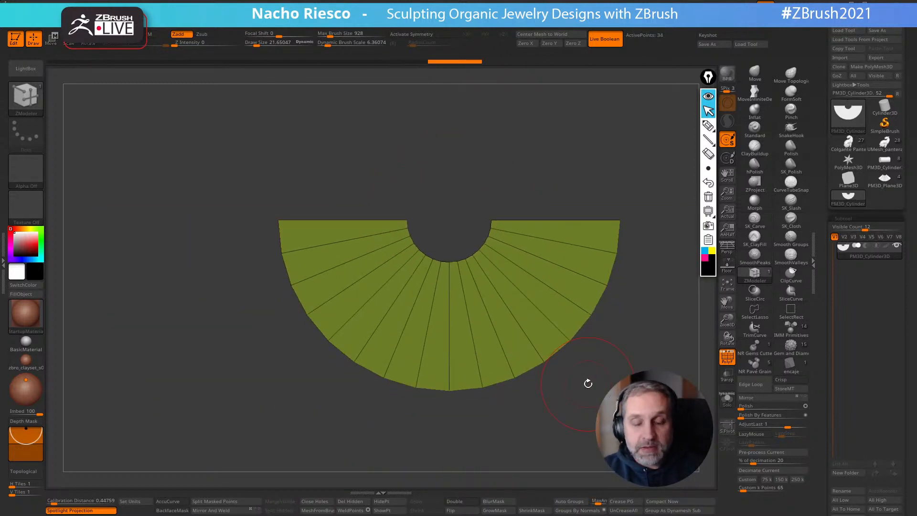
{"action": "left_click_drag", "start_coordinate": [580, 428], "coordinate": [569, 443], "text": "alt"}
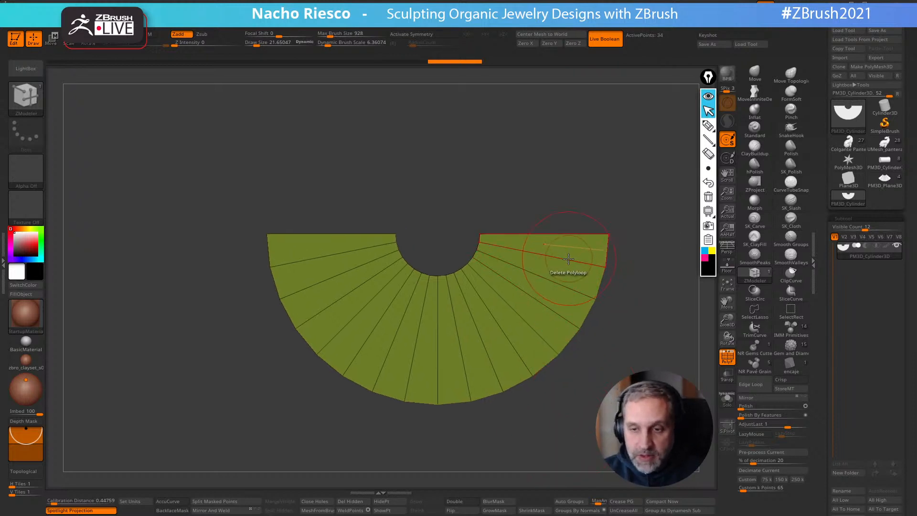
Set the ZModeler edge action to Swivel and swivel the first radial edges at one end of the half ring
{"action": "key", "text": "space"}
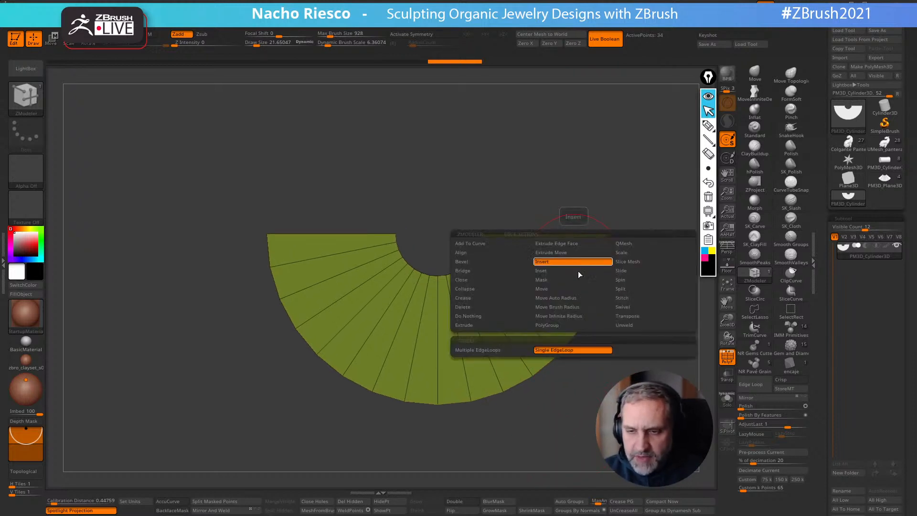
{"action": "left_click", "coordinate": [628, 307]}
{"action": "mouse_move", "coordinate": [607, 361]}
{"action": "left_mouse_down"}
{"action": "mouse_move", "coordinate": [596, 281]}
{"action": "mouse_move", "coordinate": [567, 253]}
{"action": "mouse_move", "coordinate": [636, 253]}
{"action": "mouse_move", "coordinate": [620, 276]}
{"action": "left_mouse_up"}
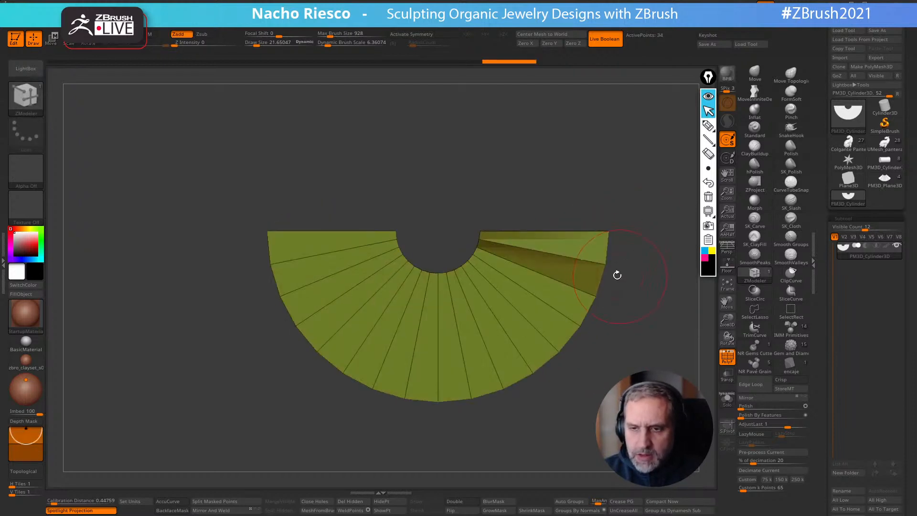
{"action": "key", "text": "ctrl+z"}
{"action": "mouse_move", "coordinate": [629, 216]}
{"action": "left_mouse_down"}
{"action": "mouse_move", "coordinate": [639, 204]}
{"action": "mouse_move", "coordinate": [575, 262]}
{"action": "mouse_move", "coordinate": [583, 249]}
{"action": "left_mouse_up"}
{"action": "left_click_drag", "start_coordinate": [615, 299], "coordinate": [604, 305], "text": "shift"}
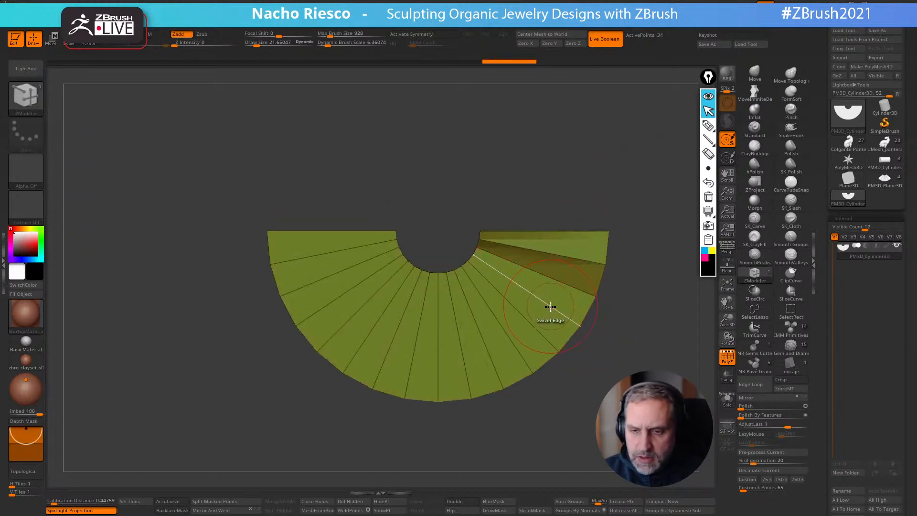
Swivel every other radial edge across the rest of the half ring to form alternating pleats
{"action": "left_click", "coordinate": [505, 330]}
{"action": "left_click", "coordinate": [462, 362]}
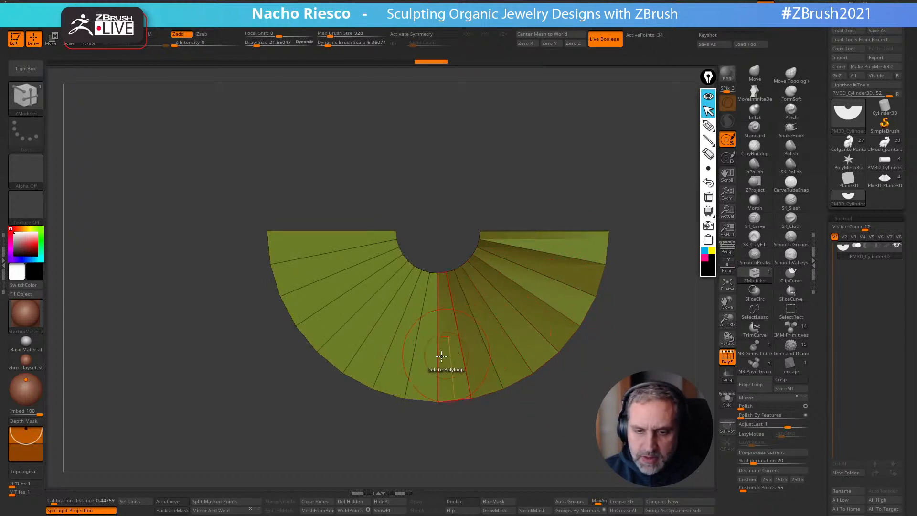
{"action": "left_click", "coordinate": [408, 367]}
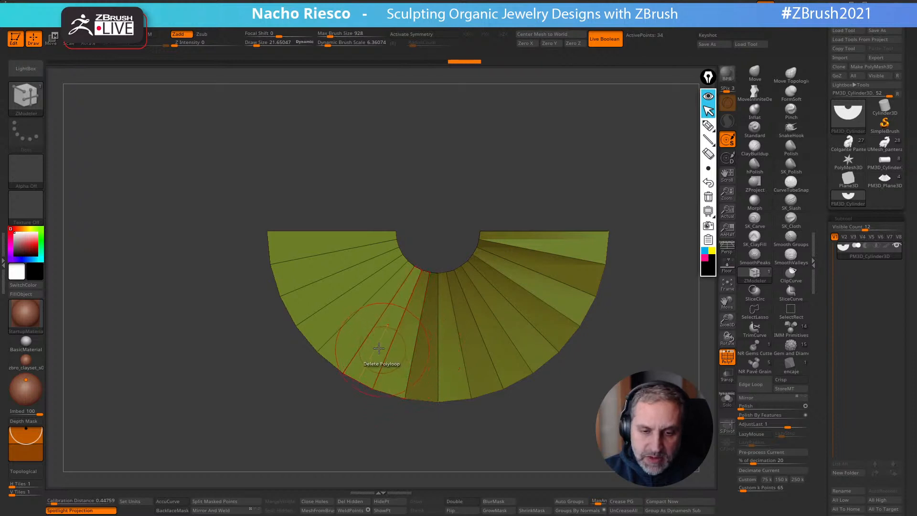
{"action": "left_click", "coordinate": [365, 342]}
{"action": "key", "text": "ctrl+z"}
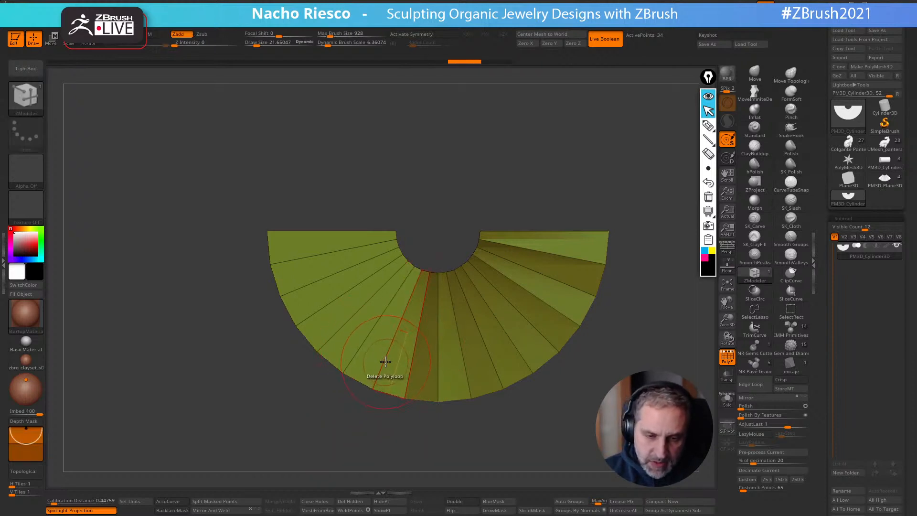
{"action": "left_click", "coordinate": [359, 354]}
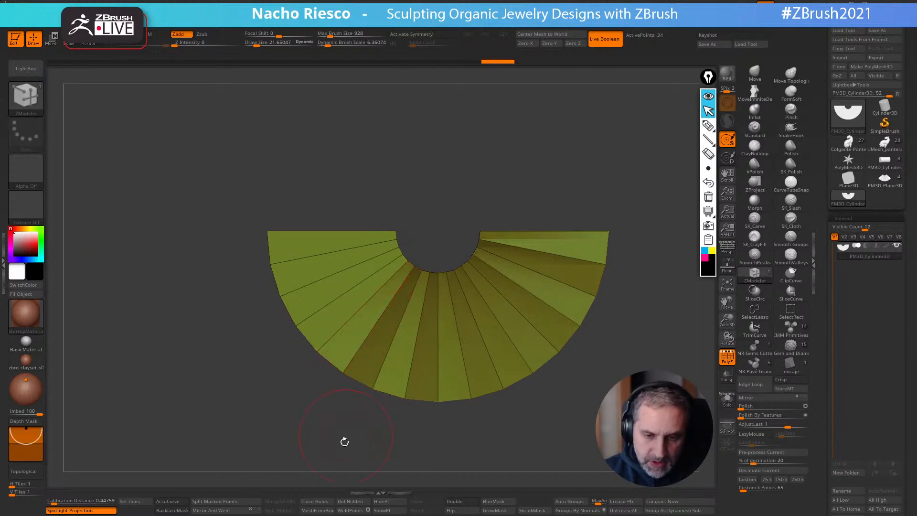
{"action": "left_click", "coordinate": [326, 314]}
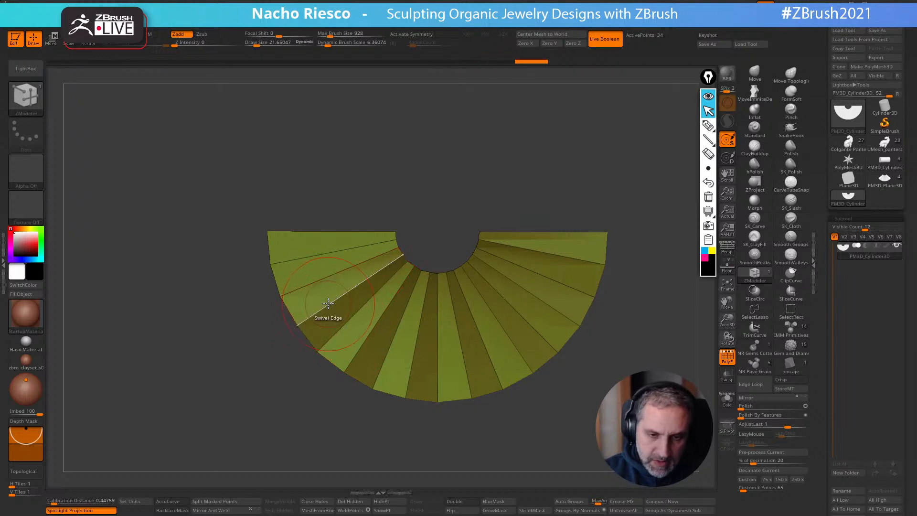
{"action": "left_click", "coordinate": [325, 286]}
Centre the gizmo on the pleated fan and scale its depth up to about 2.3 times
{"action": "mouse_move", "coordinate": [385, 423]}
{"action": "left_mouse_down"}
{"action": "mouse_move", "coordinate": [417, 455]}
{"action": "mouse_move", "coordinate": [453, 438]}
{"action": "mouse_move", "coordinate": [453, 428]}
{"action": "mouse_move", "coordinate": [521, 403]}
{"action": "mouse_move", "coordinate": [577, 408]}
{"action": "left_mouse_up"}
{"action": "key", "text": "w"}
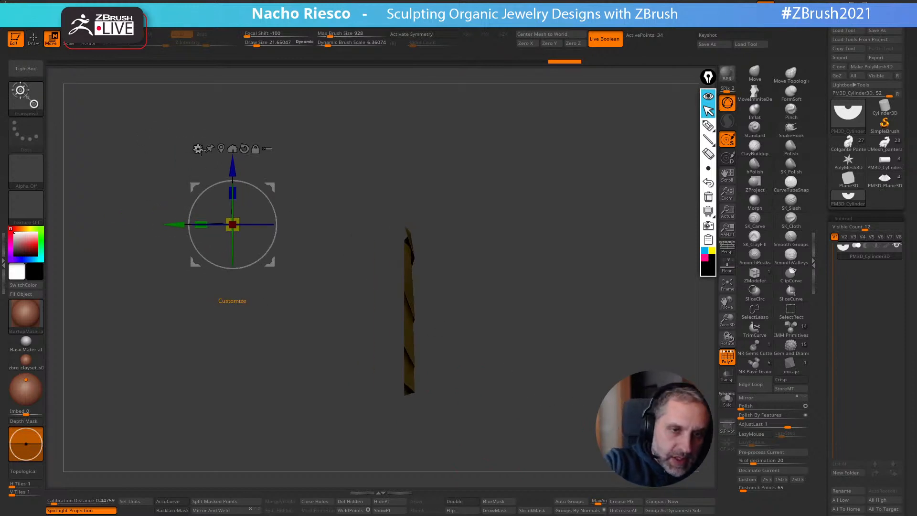
{"action": "left_click", "coordinate": [222, 145]}
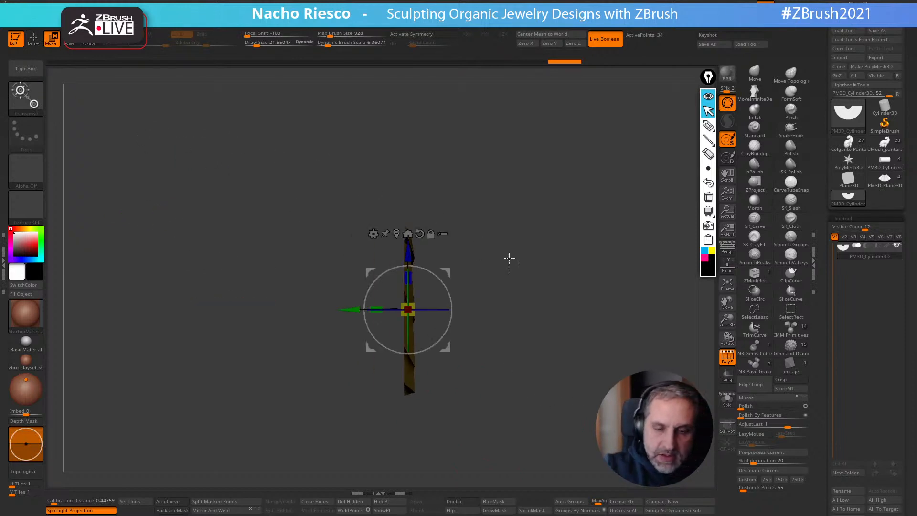
{"action": "left_click_drag", "start_coordinate": [498, 253], "coordinate": [494, 287], "text": "alt"}
{"action": "left_click_drag", "start_coordinate": [376, 311], "coordinate": [186, 331]}
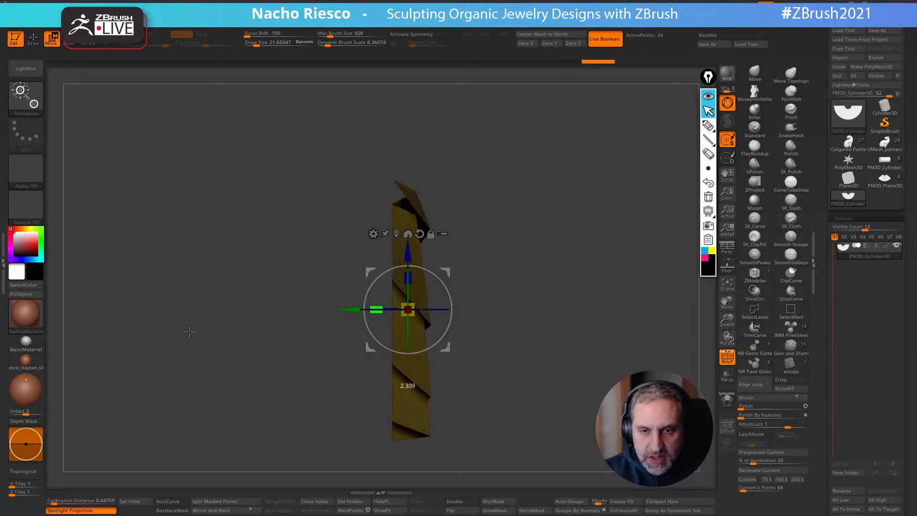
{"action": "key", "text": "q"}
{"action": "left_click_drag", "start_coordinate": [569, 267], "coordinate": [546, 273]}
{"action": "left_click_drag", "start_coordinate": [589, 406], "coordinate": [561, 404]}
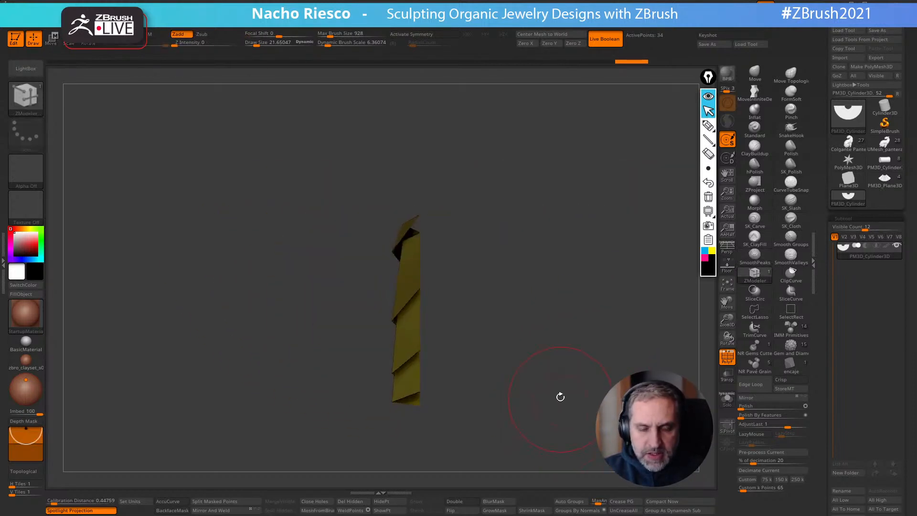
Apply a Taper deformer so the pleats get deeper towards the fan's outer rim, and return to Gizmo 3D
{"action": "key", "text": "w"}
{"action": "key", "text": "space"}
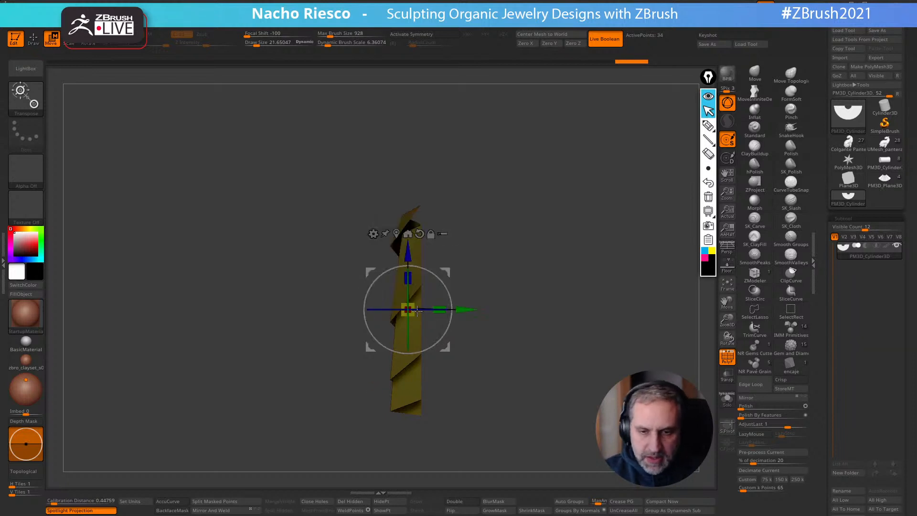
{"action": "left_click", "coordinate": [374, 233]}
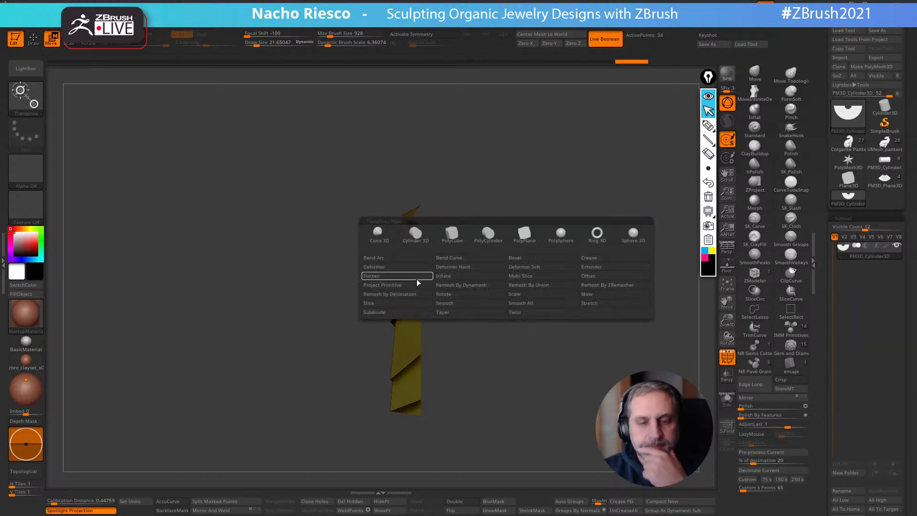
{"action": "left_click", "coordinate": [446, 313]}
{"action": "left_click_drag", "start_coordinate": [405, 424], "coordinate": [545, 310]}
{"action": "left_click_drag", "start_coordinate": [406, 416], "coordinate": [405, 384]}
{"action": "left_click_drag", "start_coordinate": [482, 430], "coordinate": [542, 368]}
{"action": "left_click", "coordinate": [371, 234]}
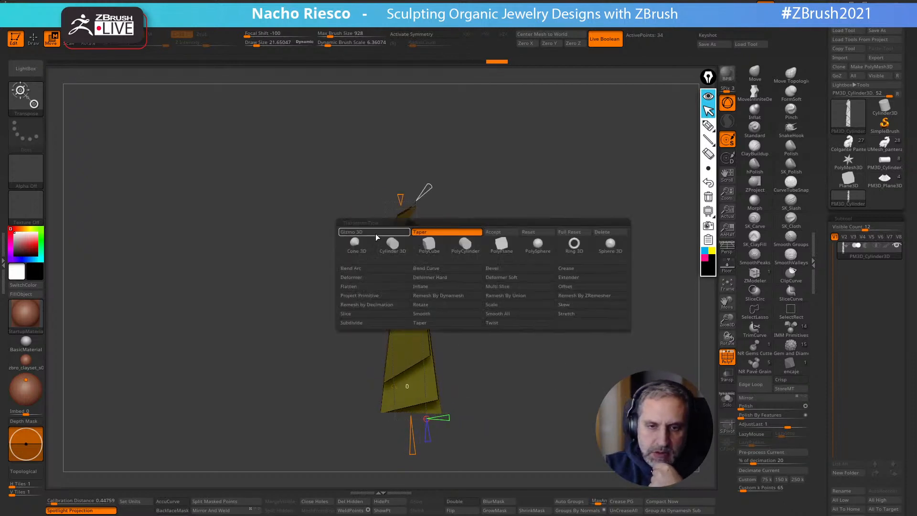
{"action": "left_click", "coordinate": [378, 234]}
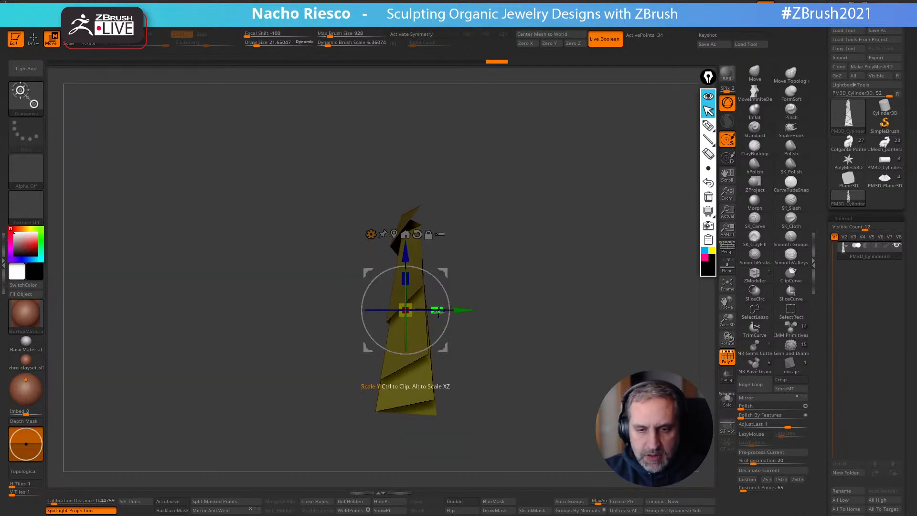
Scale the tapered fan down slightly along its depth
{"action": "left_click_drag", "start_coordinate": [429, 311], "coordinate": [404, 313]}
{"action": "mouse_move", "coordinate": [487, 267]}
{"action": "left_mouse_down", "text": "shift"}
{"action": "mouse_move", "coordinate": [563, 334]}
{"action": "mouse_move", "coordinate": [571, 422]}
{"action": "mouse_move", "coordinate": [519, 427]}
{"action": "mouse_move", "coordinate": [563, 401]}
{"action": "left_mouse_up", "text": "shift"}
{"action": "key", "text": "q"}
Turn on dynamic subdivision for the pleated fan with SmoothSubdiv 0 and a Thickness of about 0.0376
{"action": "left_click_drag", "start_coordinate": [823, 417], "coordinate": [823, 304]}
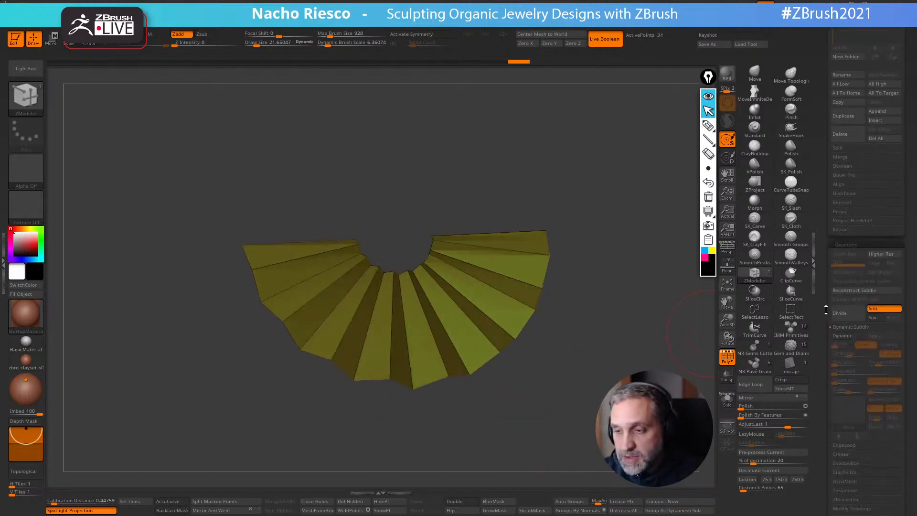
{"action": "left_click", "coordinate": [850, 335]}
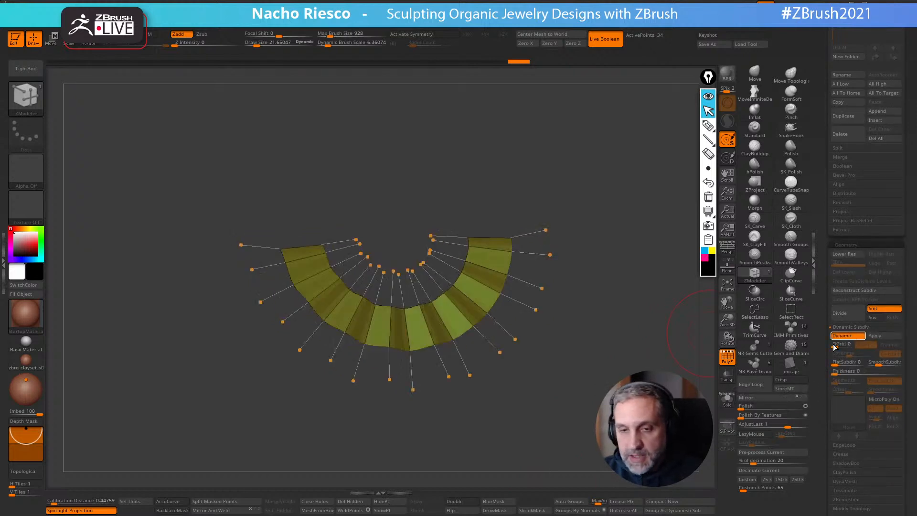
{"action": "left_click_drag", "start_coordinate": [878, 364], "coordinate": [815, 402]}
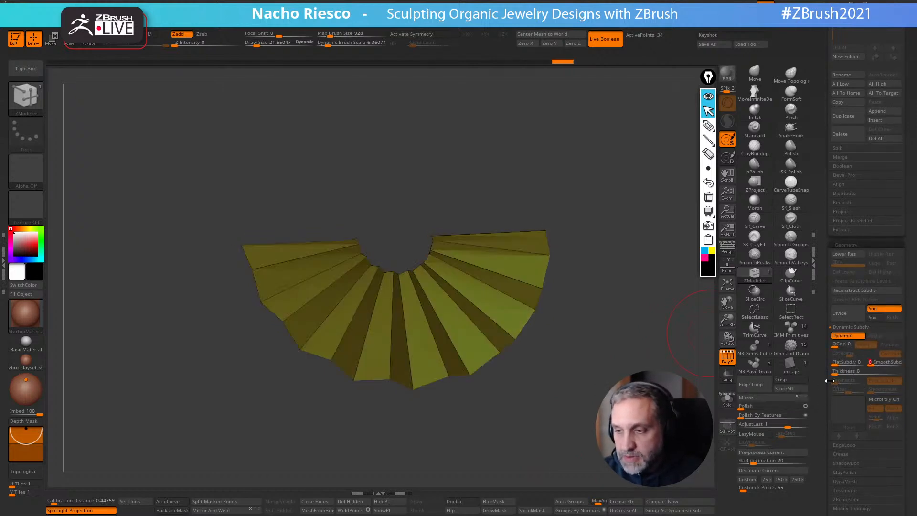
{"action": "left_click_drag", "start_coordinate": [836, 372], "coordinate": [863, 374]}
{"action": "mouse_move", "coordinate": [654, 421]}
{"action": "left_mouse_down"}
{"action": "mouse_move", "coordinate": [652, 353]}
{"action": "mouse_move", "coordinate": [651, 377]}
{"action": "mouse_move", "coordinate": [618, 380]}
{"action": "mouse_move", "coordinate": [637, 437]}
{"action": "left_mouse_up"}
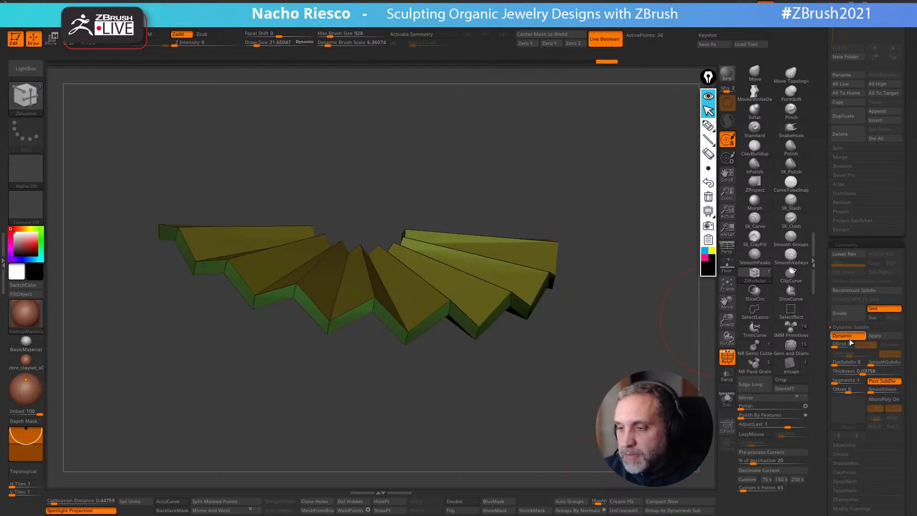
Set the fan's dynamic Offset to -100 and Thickness to 0.0675, and apply it as real geometry
{"action": "left_click_drag", "start_coordinate": [604, 424], "coordinate": [607, 439]}
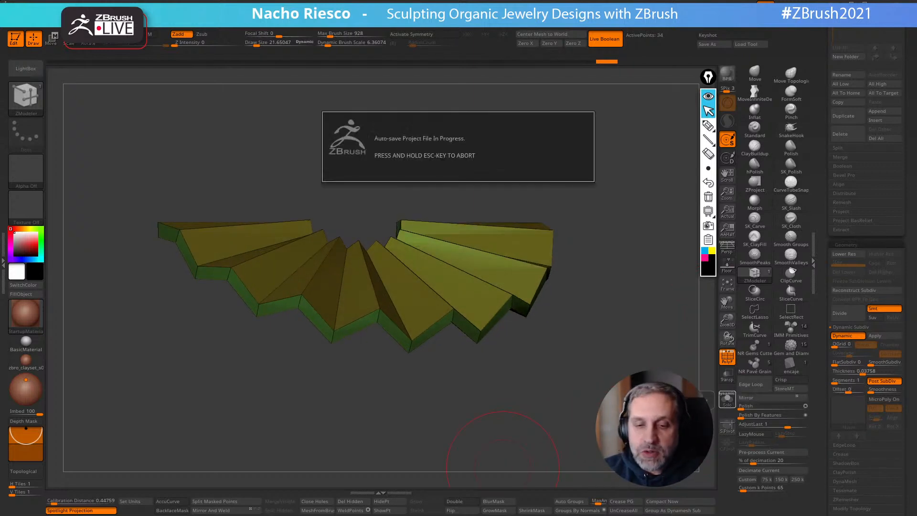
{"action": "left_click_drag", "start_coordinate": [597, 395], "coordinate": [590, 414]}
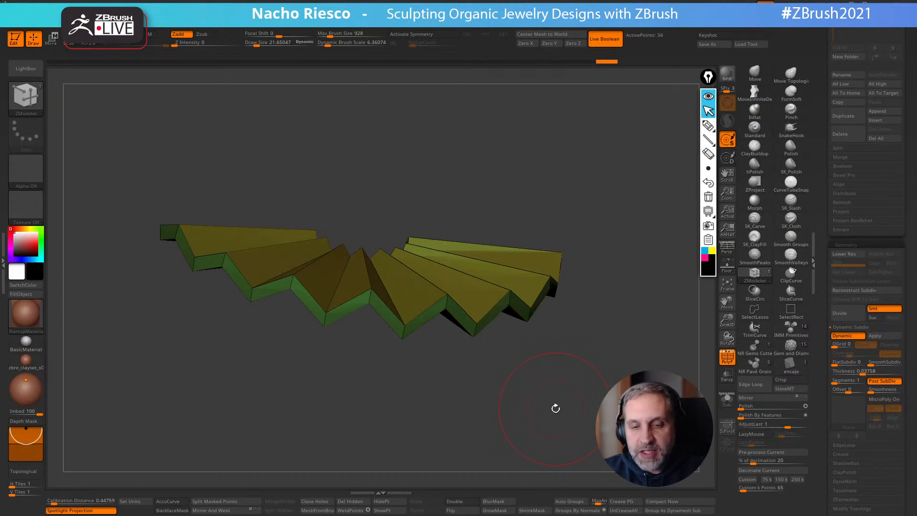
{"action": "left_click_drag", "start_coordinate": [657, 359], "coordinate": [650, 377], "text": "shift"}
{"action": "left_click_drag", "start_coordinate": [592, 417], "coordinate": [729, 397]}
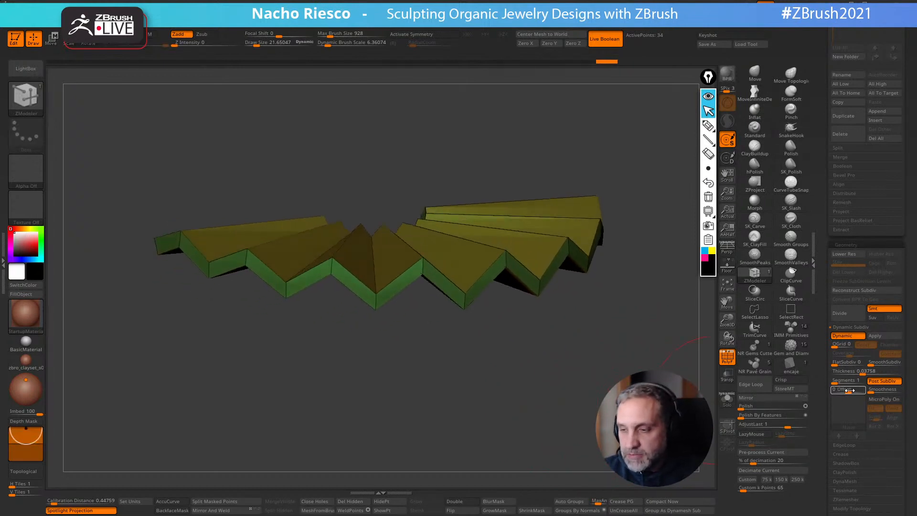
{"action": "mouse_move", "coordinate": [849, 391]}
{"action": "left_mouse_down"}
{"action": "mouse_move", "coordinate": [860, 391]}
{"action": "mouse_move", "coordinate": [840, 392]}
{"action": "left_mouse_up"}
{"action": "mouse_move", "coordinate": [663, 396]}
{"action": "left_mouse_down", "text": "shift"}
{"action": "mouse_move", "coordinate": [618, 438]}
{"action": "mouse_move", "coordinate": [678, 406]}
{"action": "left_mouse_up", "text": "shift"}
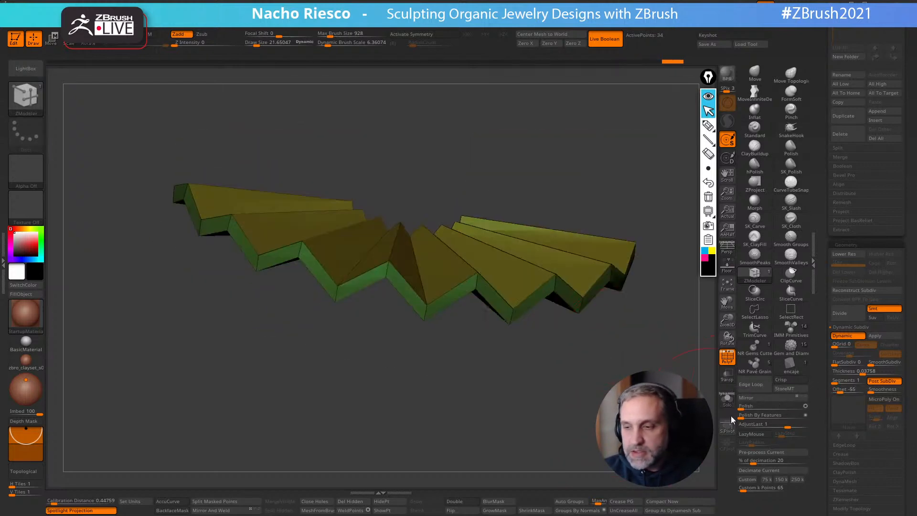
{"action": "left_click_drag", "start_coordinate": [842, 391], "coordinate": [862, 371]}
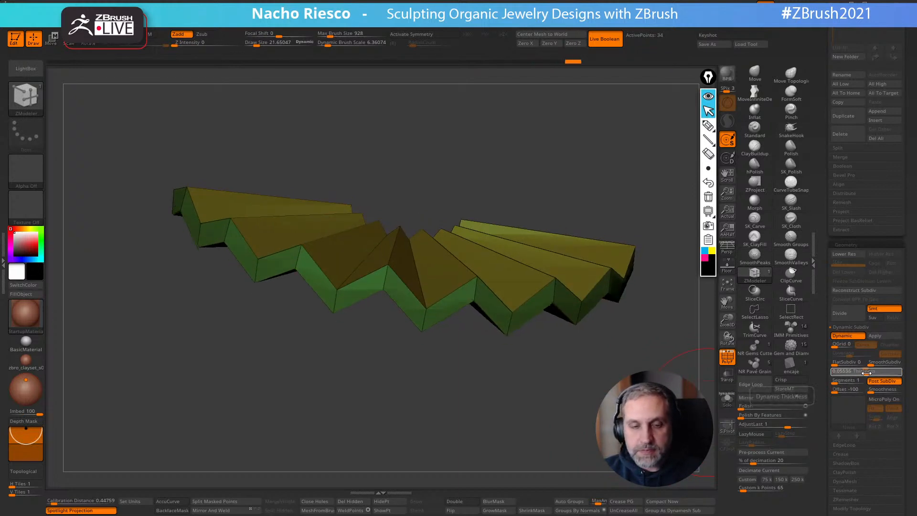
{"action": "left_click_drag", "start_coordinate": [640, 382], "coordinate": [635, 418]}
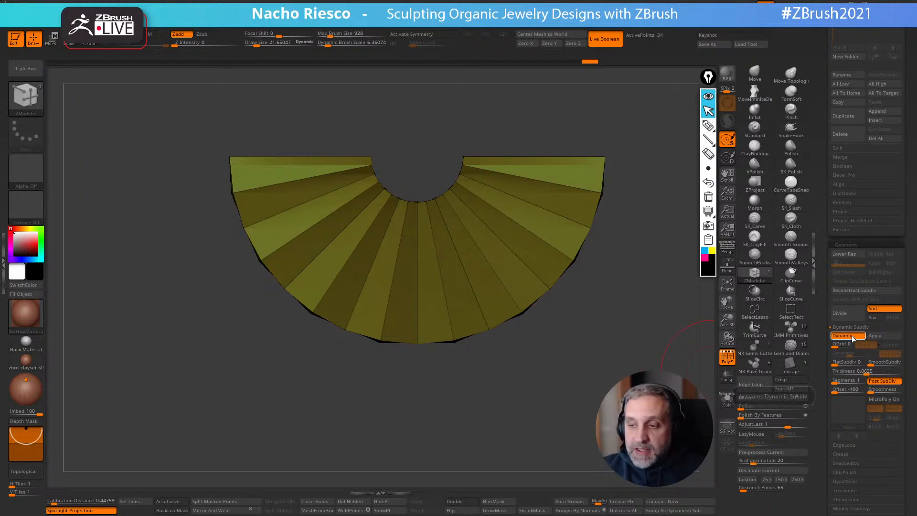
{"action": "left_click_drag", "start_coordinate": [548, 396], "coordinate": [550, 414]}
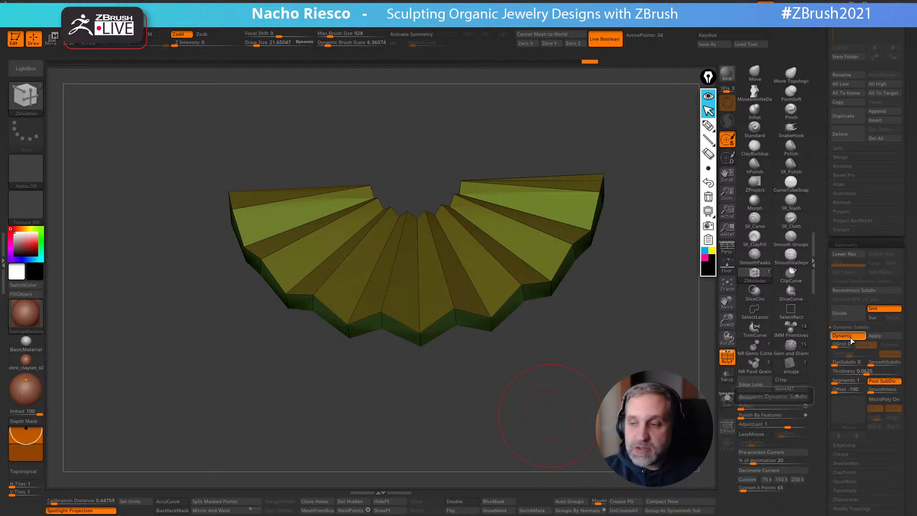
{"action": "left_click", "coordinate": [882, 335]}
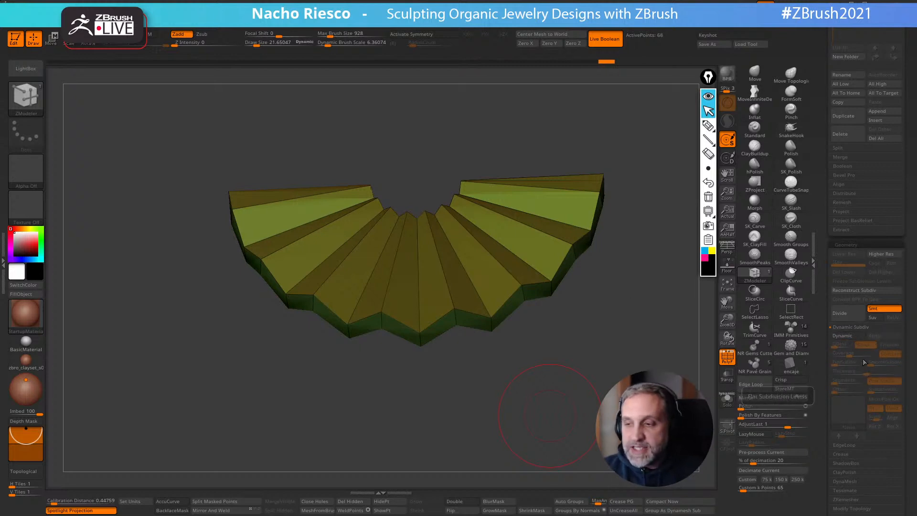
Pull the fan's underside down with the gizmo to make the solid body deeper along the whole rim
{"action": "left_click_drag", "start_coordinate": [602, 412], "coordinate": [490, 260]}
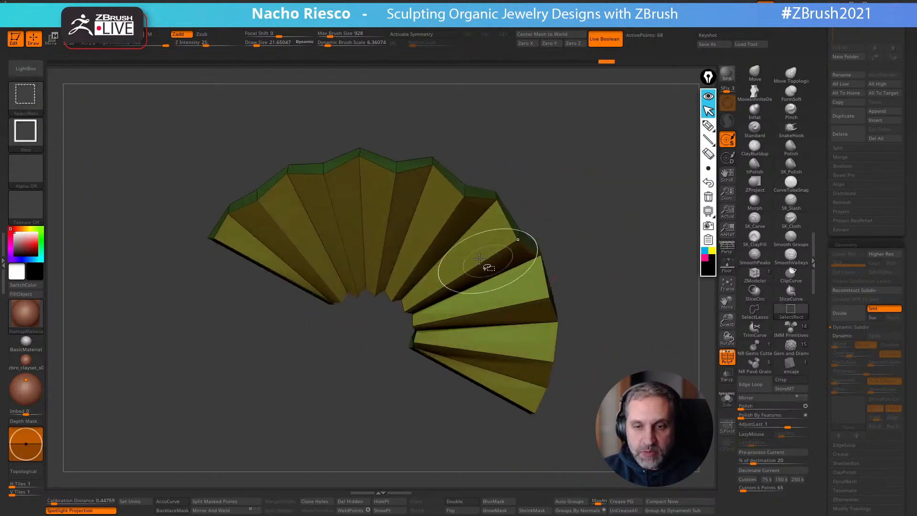
{"action": "left_click_drag", "start_coordinate": [513, 191], "coordinate": [504, 232]}
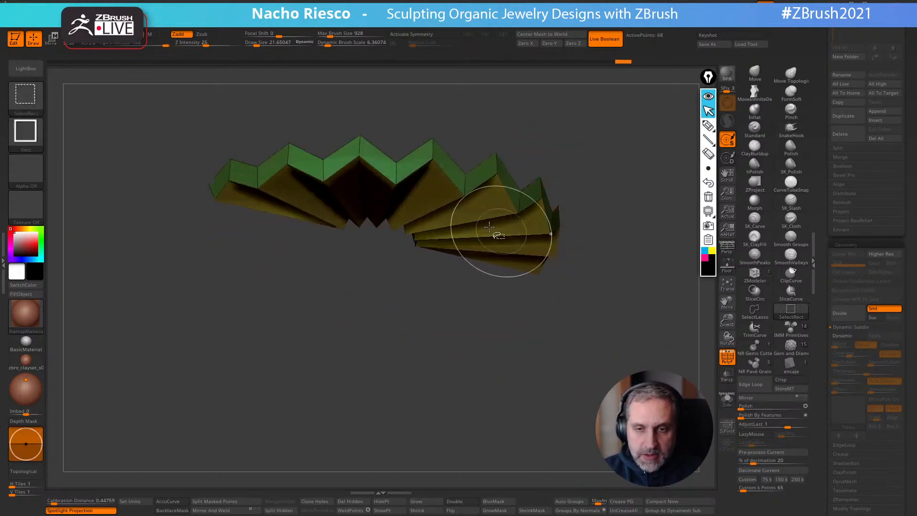
{"action": "left_click_drag", "start_coordinate": [462, 282], "coordinate": [506, 352]}
{"action": "left_click", "coordinate": [500, 400], "text": "ctrl+shift"}
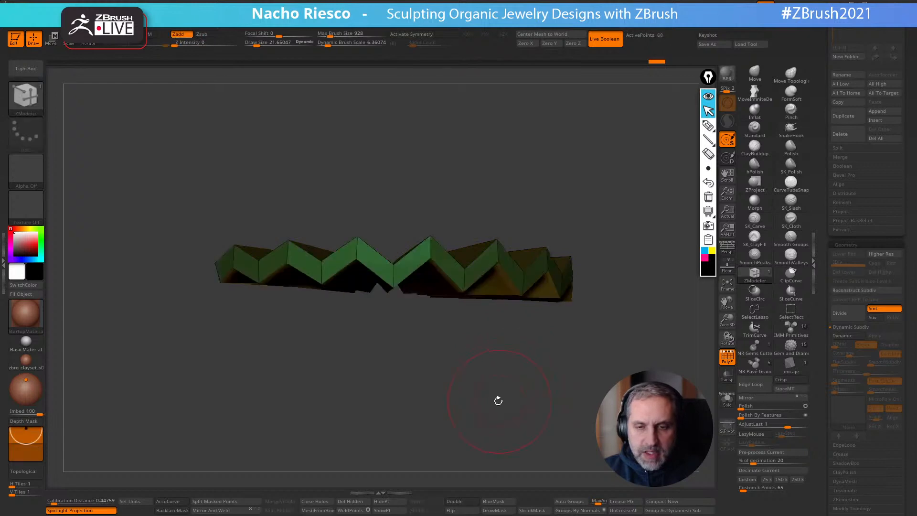
{"action": "left_click_drag", "start_coordinate": [500, 400], "coordinate": [498, 378], "text": "shift"}
{"action": "key", "text": "w"}
{"action": "left_click_drag", "start_coordinate": [463, 309], "coordinate": [464, 354]}
{"action": "key", "text": "q"}
{"action": "left_click_drag", "start_coordinate": [558, 437], "coordinate": [504, 423], "text": "alt"}
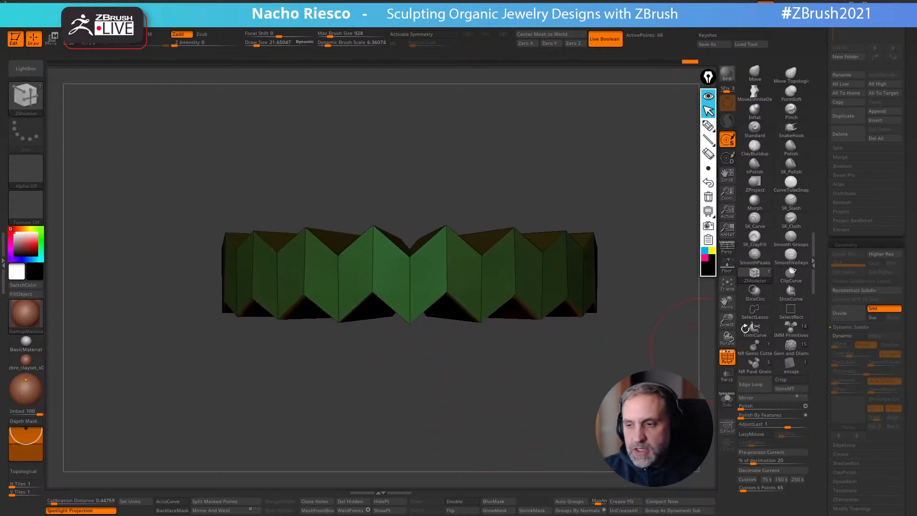
Cut the fan's zigzag underside flat with a straight horizontal curve across its full width
{"action": "left_click", "coordinate": [794, 294]}
{"action": "left_click", "coordinate": [759, 292]}
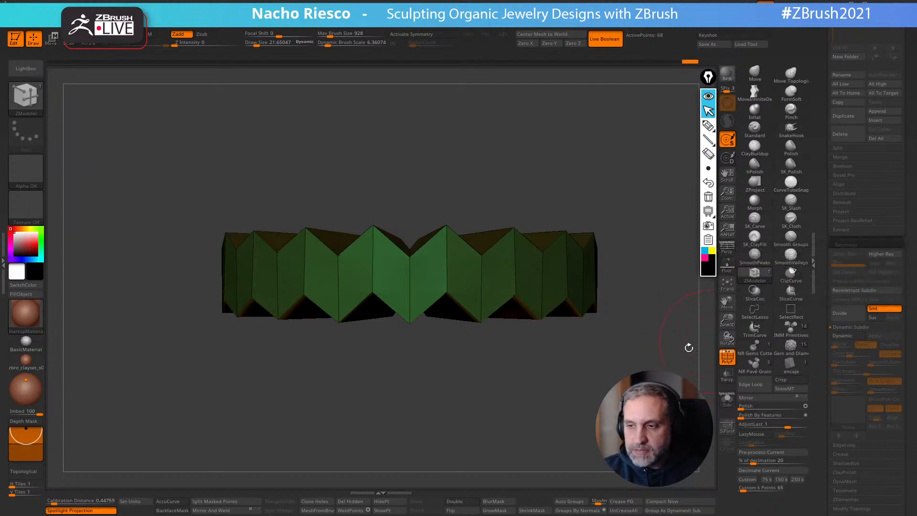
{"action": "left_click_drag", "start_coordinate": [677, 289], "coordinate": [74, 289], "text": "ctrl+shift"}
{"action": "left_click_drag", "start_coordinate": [425, 451], "coordinate": [533, 418]}
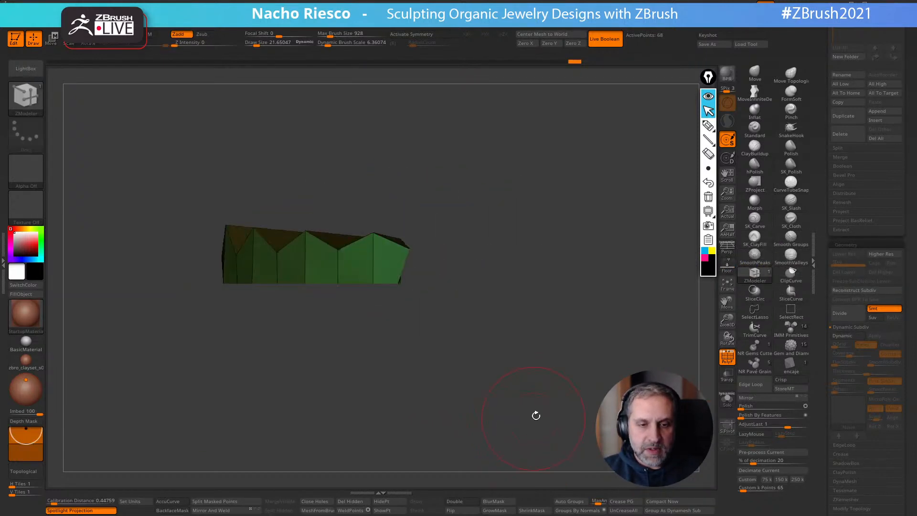
Clear the mask and move the flattened underside up slightly with the gizmo
{"action": "left_click", "coordinate": [559, 372], "text": "ctrl"}
{"action": "left_click_drag", "start_coordinate": [557, 375], "coordinate": [567, 392]}
{"action": "key", "text": "w"}
{"action": "left_click_drag", "start_coordinate": [348, 329], "coordinate": [348, 316]}
{"action": "key", "text": "q"}
{"action": "mouse_move", "coordinate": [521, 189]}
{"action": "left_mouse_down"}
{"action": "mouse_move", "coordinate": [573, 181]}
{"action": "mouse_move", "coordinate": [601, 307]}
{"action": "mouse_move", "coordinate": [620, 209]}
{"action": "mouse_move", "coordinate": [632, 370]}
{"action": "mouse_move", "coordinate": [646, 271]}
{"action": "mouse_move", "coordinate": [642, 428]}
{"action": "left_mouse_up"}
Even out the fan's outer rim into a clean arc using the Move brush with X symmetry
{"action": "left_click_drag", "start_coordinate": [583, 387], "coordinate": [590, 366], "text": "shift"}
{"action": "left_click_drag", "start_coordinate": [640, 414], "coordinate": [642, 378], "text": "alt"}
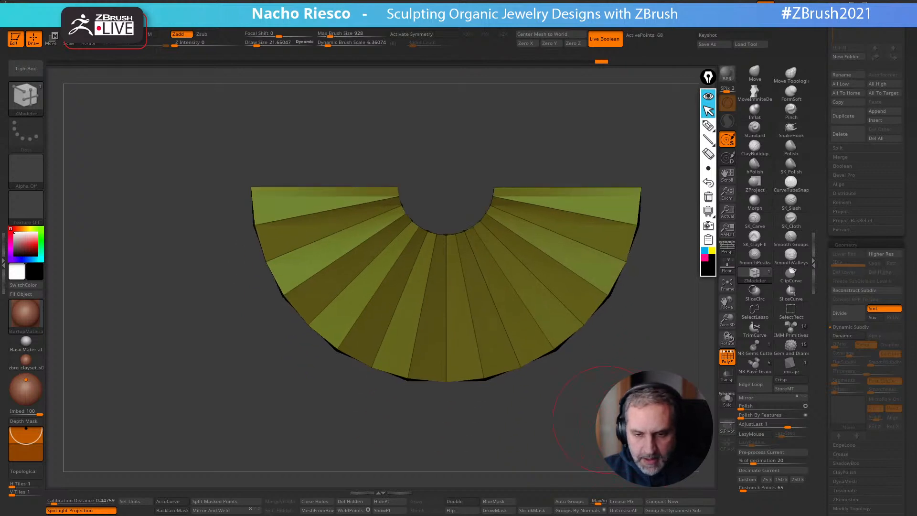
{"action": "left_click_drag", "start_coordinate": [599, 419], "coordinate": [602, 458], "text": "shift"}
{"action": "left_click_drag", "start_coordinate": [637, 432], "coordinate": [509, 418]}
{"action": "left_click_drag", "start_coordinate": [509, 419], "coordinate": [544, 437], "text": "alt"}
{"action": "left_click_drag", "start_coordinate": [545, 437], "coordinate": [490, 403], "text": "alt"}
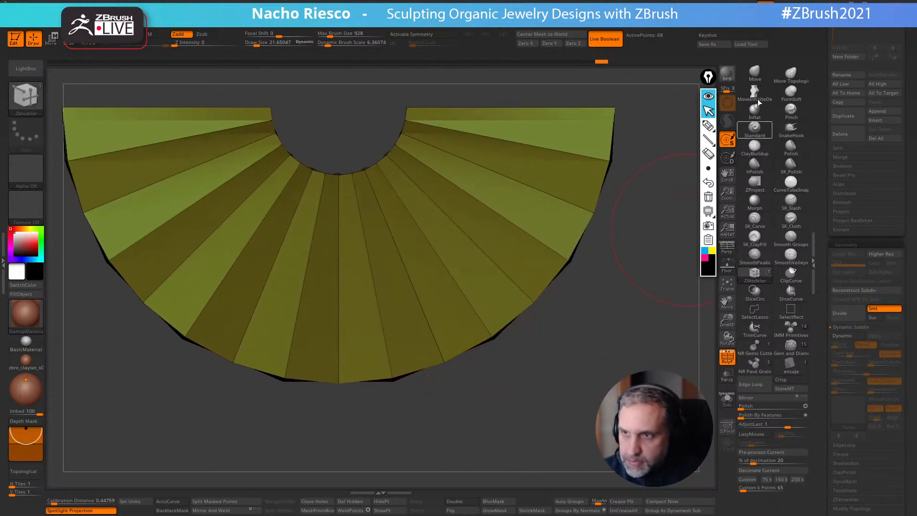
{"action": "left_click", "coordinate": [754, 73]}
{"action": "key", "text": "x"}
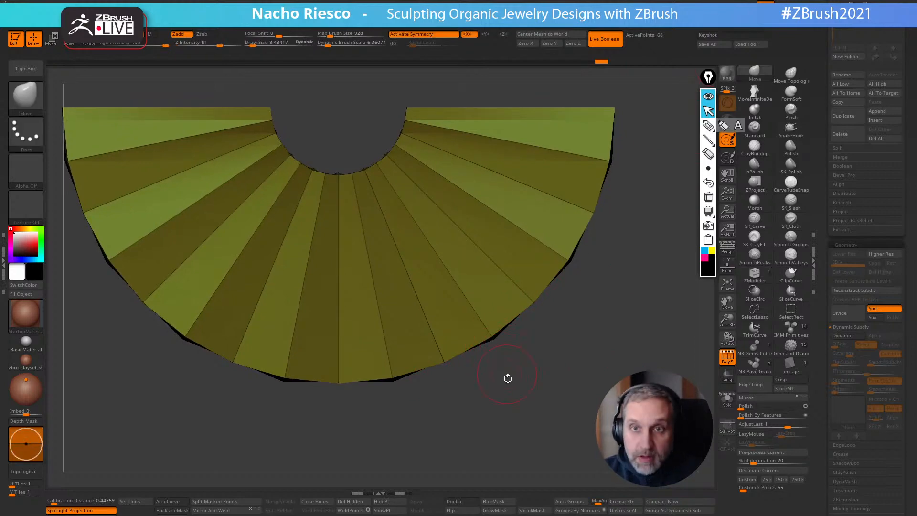
{"action": "left_click_drag", "start_coordinate": [505, 372], "coordinate": [507, 350]}
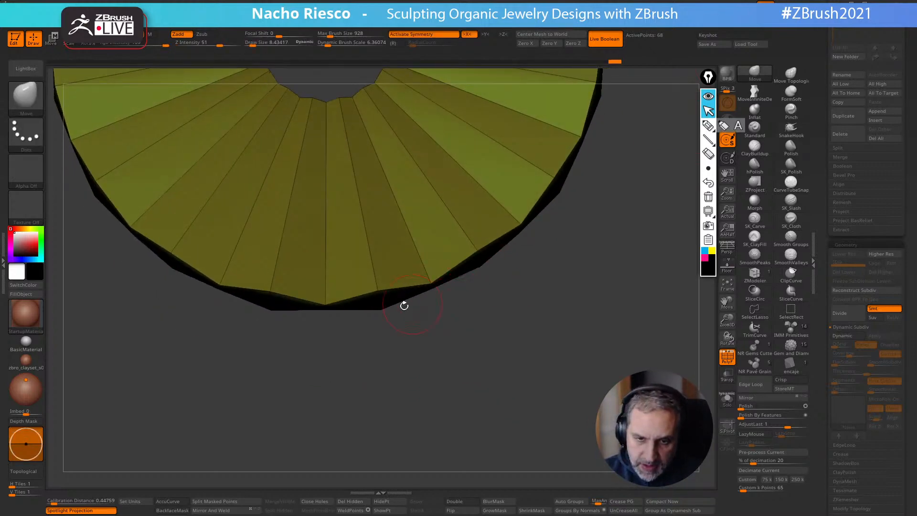
{"action": "left_click_drag", "start_coordinate": [396, 333], "coordinate": [451, 422]}
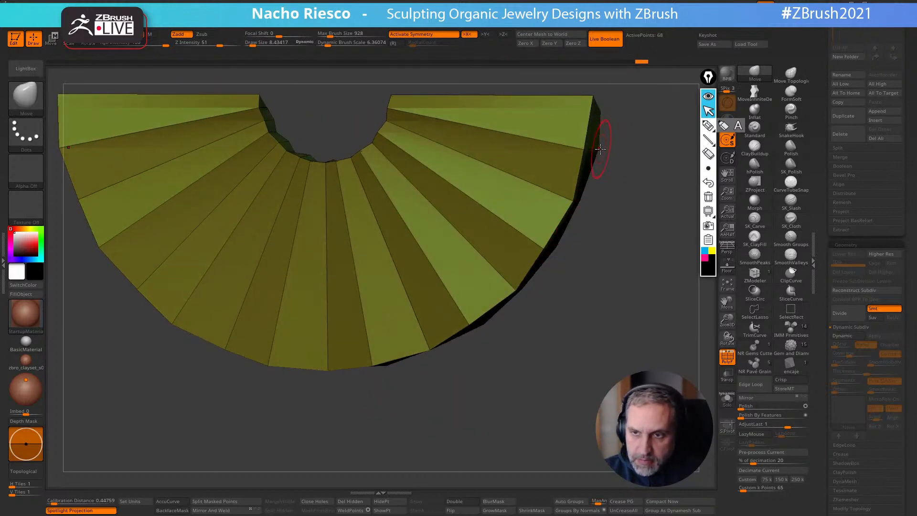
{"action": "left_click_drag", "start_coordinate": [615, 170], "coordinate": [643, 178], "text": "shift"}
{"action": "left_click_drag", "start_coordinate": [635, 230], "coordinate": [563, 323]}
{"action": "mouse_move", "coordinate": [382, 348]}
{"action": "left_mouse_down"}
{"action": "mouse_move", "coordinate": [495, 352]}
{"action": "mouse_move", "coordinate": [492, 334]}
{"action": "left_mouse_up"}
{"action": "left_click_drag", "start_coordinate": [516, 425], "coordinate": [562, 442]}
Try dividing the fan once to see its smoothed shape, and undo the division
{"action": "key", "text": "ctrl"}
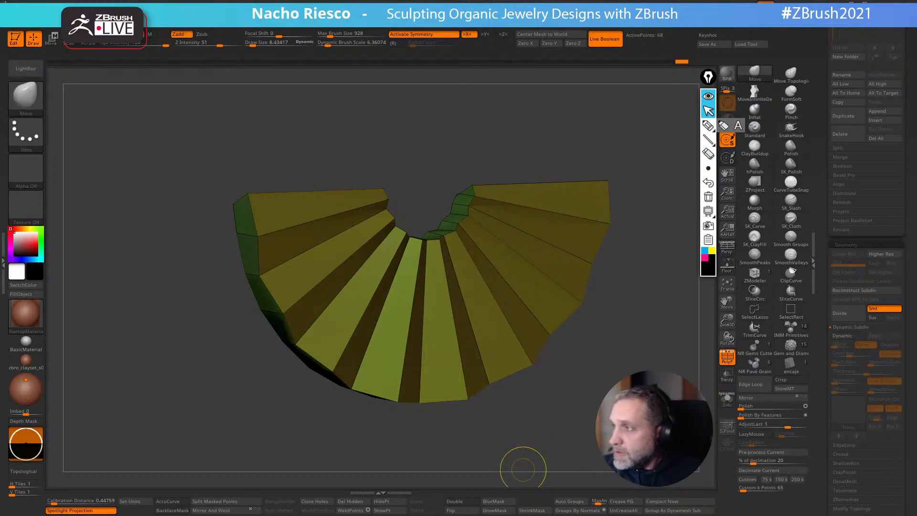
{"action": "left_click", "coordinate": [849, 316]}
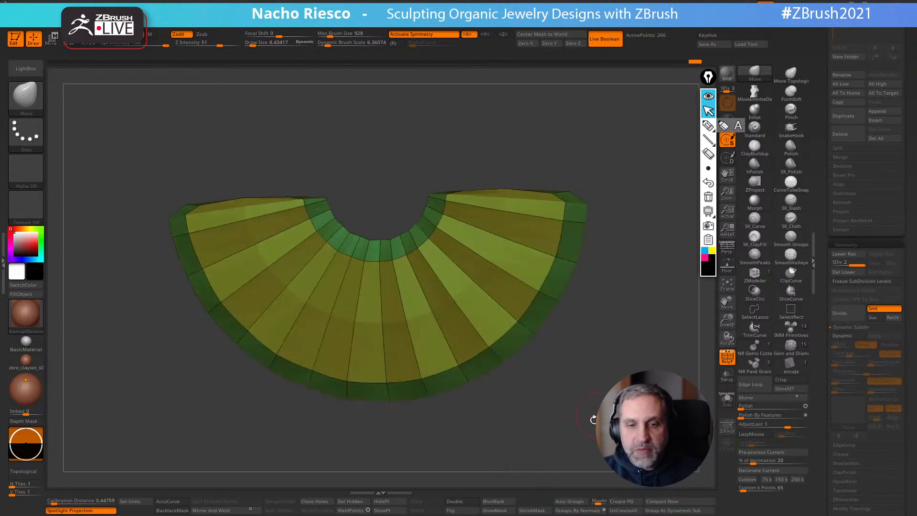
{"action": "key", "text": "ctrl+z"}
Reduce the Move brush size to about 1.46 and nudge the inner rim's vertices into an even arc
{"action": "left_click_drag", "start_coordinate": [705, 380], "coordinate": [698, 387], "text": "shift"}
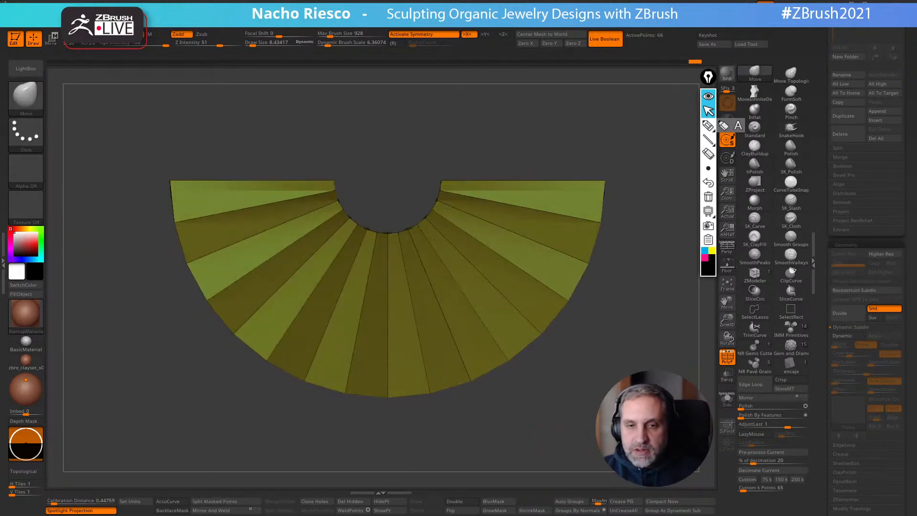
{"action": "mouse_move", "coordinate": [441, 121]}
{"action": "left_mouse_down", "text": "alt"}
{"action": "mouse_move", "coordinate": [431, 125]}
{"action": "mouse_move", "coordinate": [471, 236]}
{"action": "left_mouse_up", "text": "alt"}
{"action": "key", "text": "s"}
{"action": "left_click_drag", "start_coordinate": [430, 296], "coordinate": [437, 301]}
{"action": "key", "text": "s"}
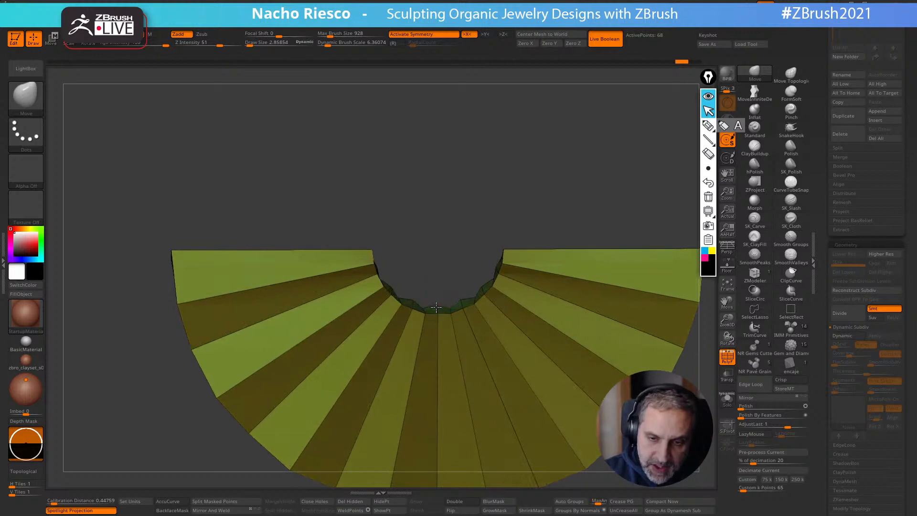
{"action": "left_click_drag", "start_coordinate": [461, 301], "coordinate": [407, 286]}
{"action": "mouse_move", "coordinate": [413, 250]}
{"action": "left_mouse_down"}
{"action": "mouse_move", "coordinate": [373, 263]}
{"action": "mouse_move", "coordinate": [371, 242]}
{"action": "mouse_move", "coordinate": [405, 256]}
{"action": "mouse_move", "coordinate": [402, 299]}
{"action": "left_mouse_up"}
{"action": "key", "text": "s"}
{"action": "left_click_drag", "start_coordinate": [423, 336], "coordinate": [420, 340]}
{"action": "mouse_move", "coordinate": [447, 253]}
{"action": "left_mouse_down"}
{"action": "mouse_move", "coordinate": [479, 236]}
{"action": "mouse_move", "coordinate": [508, 254]}
{"action": "mouse_move", "coordinate": [495, 93]}
{"action": "mouse_move", "coordinate": [455, 49]}
{"action": "mouse_move", "coordinate": [451, 14]}
{"action": "mouse_move", "coordinate": [448, 47]}
{"action": "left_mouse_up"}
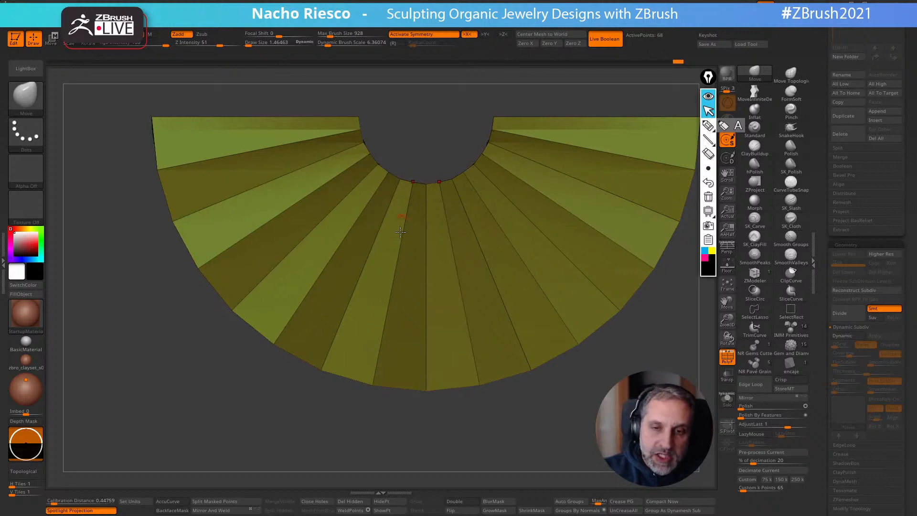
Assign polygroups to the fan's pleats by their normals
{"action": "left_click_drag", "start_coordinate": [388, 431], "coordinate": [381, 304]}
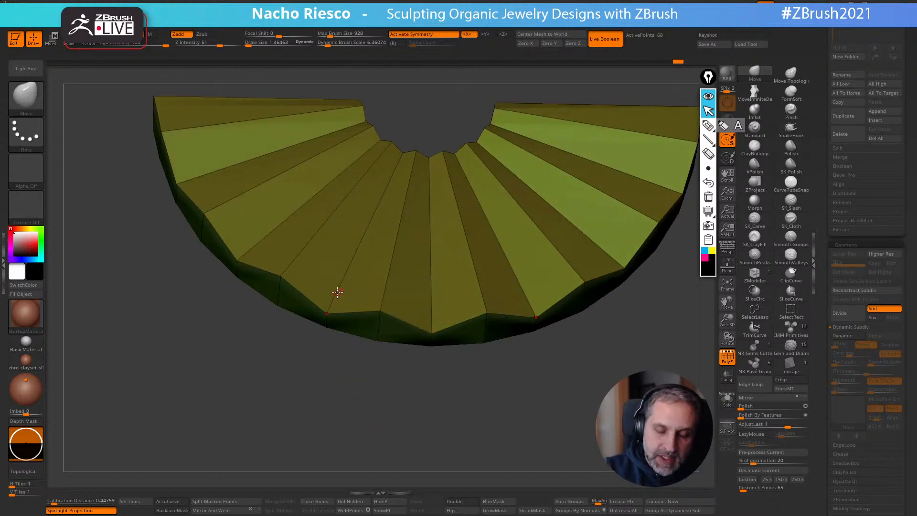
{"action": "left_click_drag", "start_coordinate": [390, 397], "coordinate": [437, 440]}
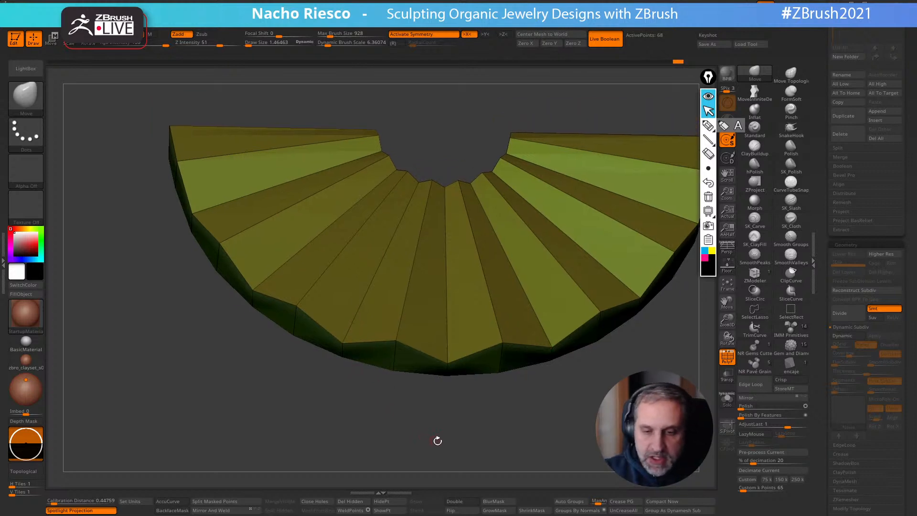
{"action": "left_click_drag", "start_coordinate": [551, 440], "coordinate": [577, 444]}
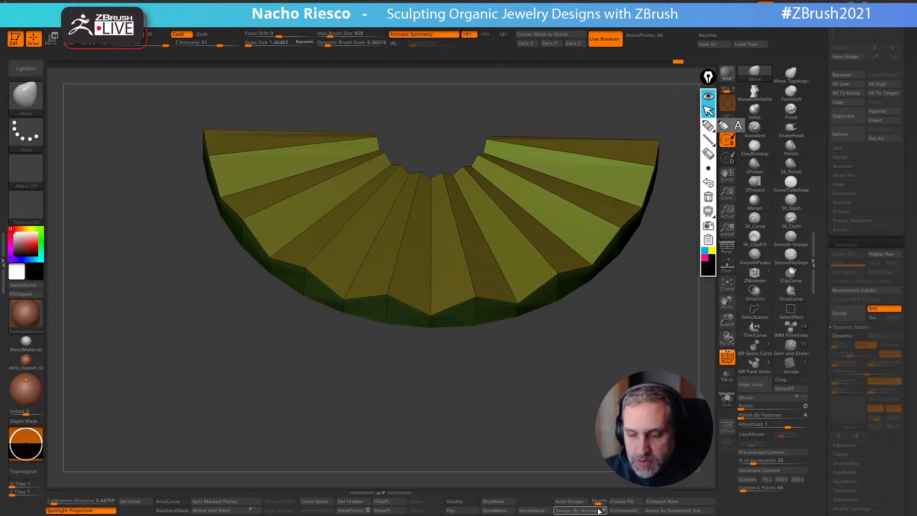
{"action": "left_click", "coordinate": [578, 510]}
{"action": "left_click_drag", "start_coordinate": [583, 448], "coordinate": [593, 457], "text": "shift"}
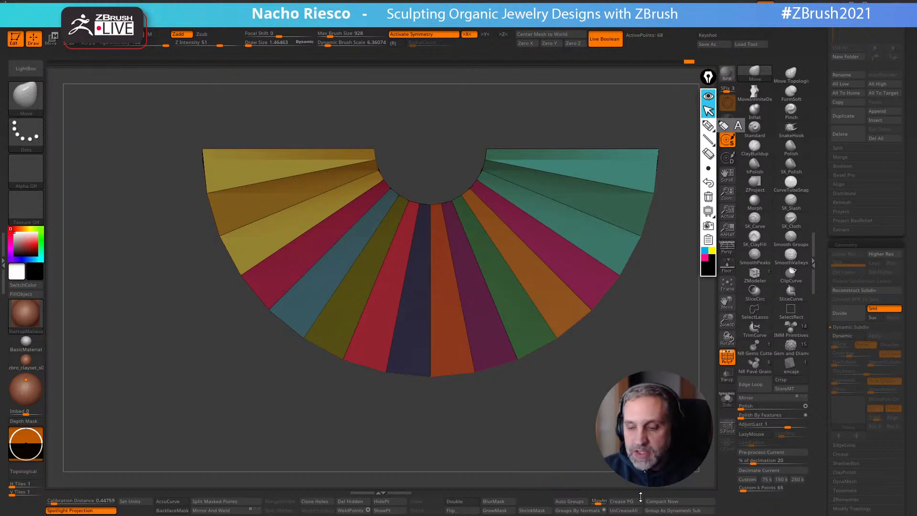
Crease the polygroup borders and test one subdivision level on the fan before returning to the base mesh
{"action": "left_click", "coordinate": [626, 504]}
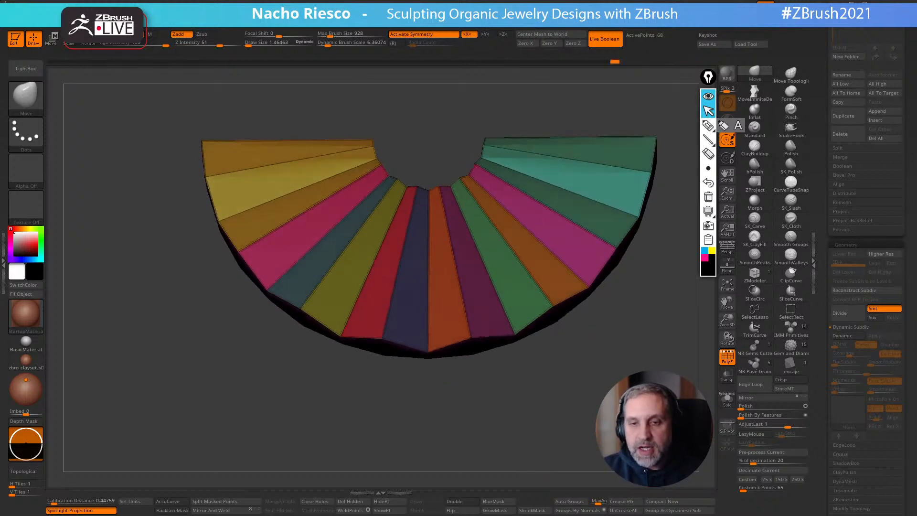
{"action": "key", "text": "ctrl+d"}
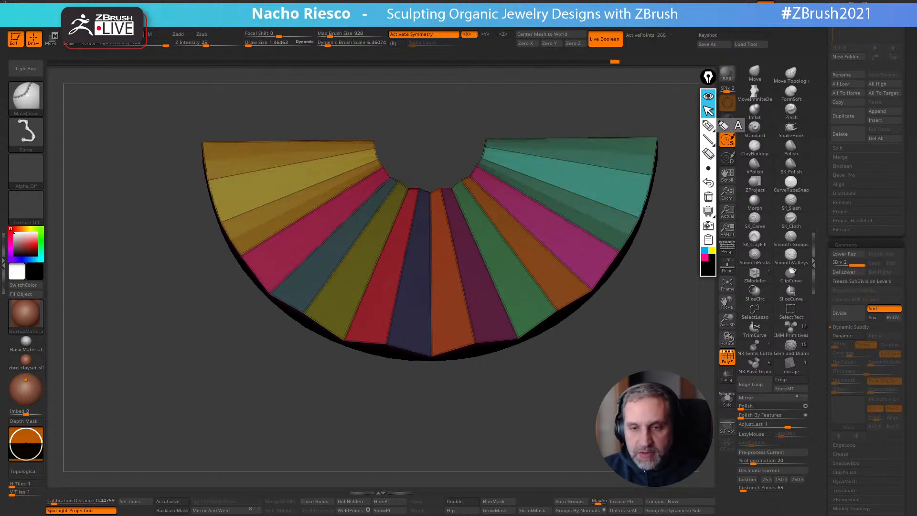
{"action": "key", "text": "shift+d"}
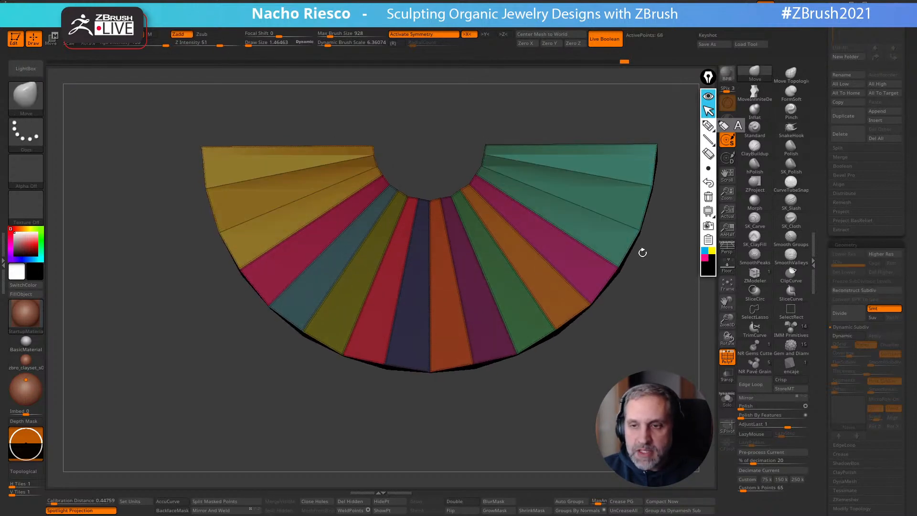
Regroup the fan so every pleat gets its own polygroup by normals, and crease the polygroup borders
{"action": "left_click_drag", "start_coordinate": [674, 263], "coordinate": [624, 311], "text": "alt"}
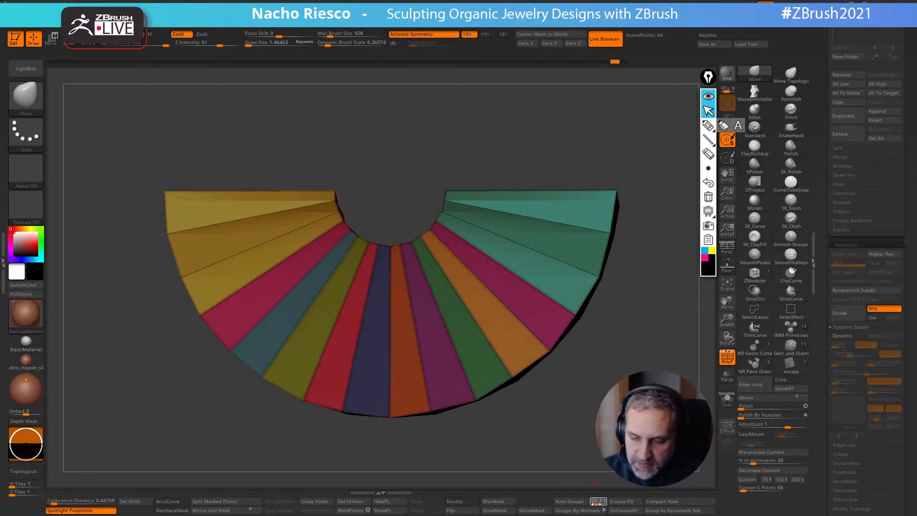
{"action": "left_click", "coordinate": [587, 509]}
{"action": "left_click", "coordinate": [622, 501]}
{"action": "left_click_drag", "start_coordinate": [655, 315], "coordinate": [650, 312], "text": "shift"}
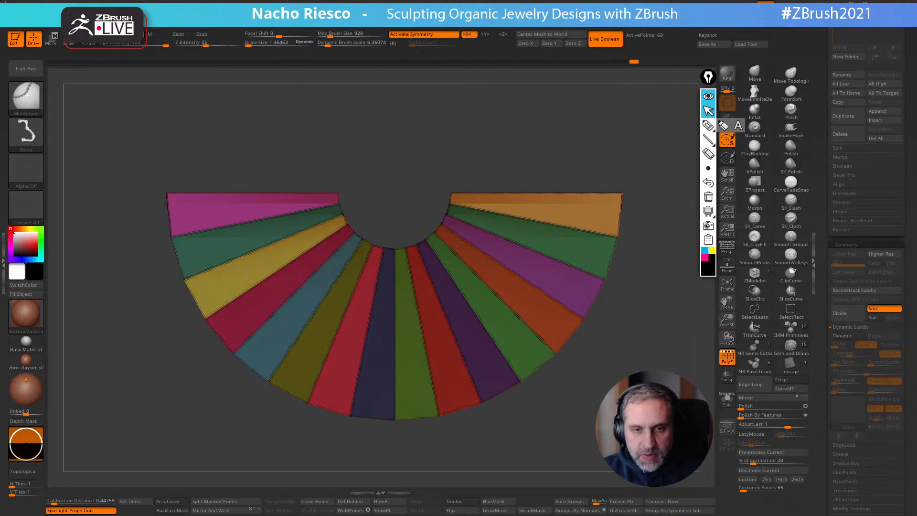
Divide the fan up to subdivision level 5 and turn off the polyframe display
{"action": "left_click", "coordinate": [849, 314]}
{"action": "left_click", "coordinate": [848, 317]}
{"action": "left_click", "coordinate": [848, 316]}
{"action": "left_click", "coordinate": [727, 359]}
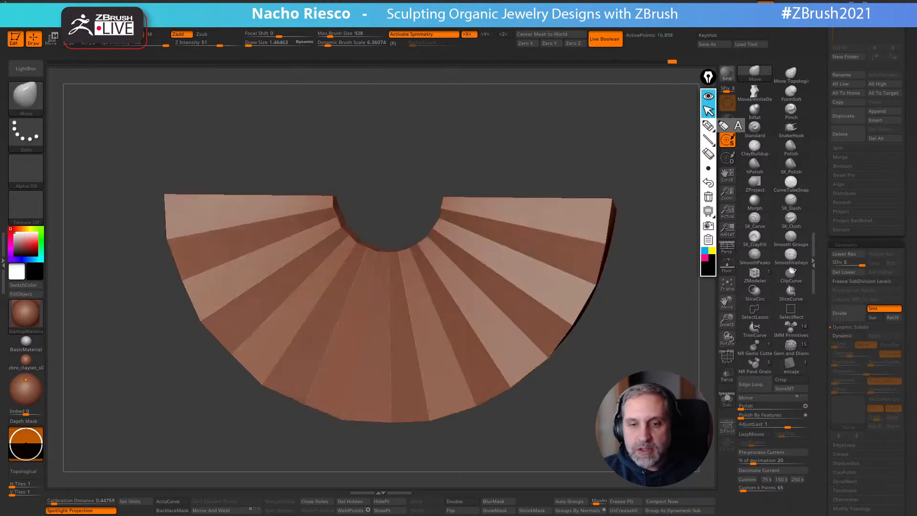
Inspect the subdivided fan's pleats and rims from several angles, with and without the polyframe
{"action": "left_click_drag", "start_coordinate": [655, 315], "coordinate": [652, 296], "text": "alt"}
{"action": "left_click_drag", "start_coordinate": [635, 329], "coordinate": [671, 325]}
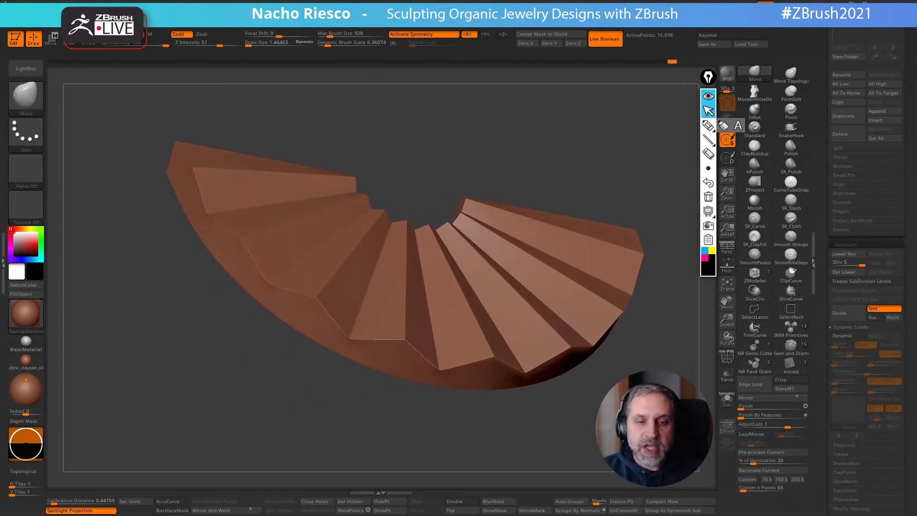
{"action": "left_click_drag", "start_coordinate": [369, 411], "coordinate": [367, 432], "text": "shift"}
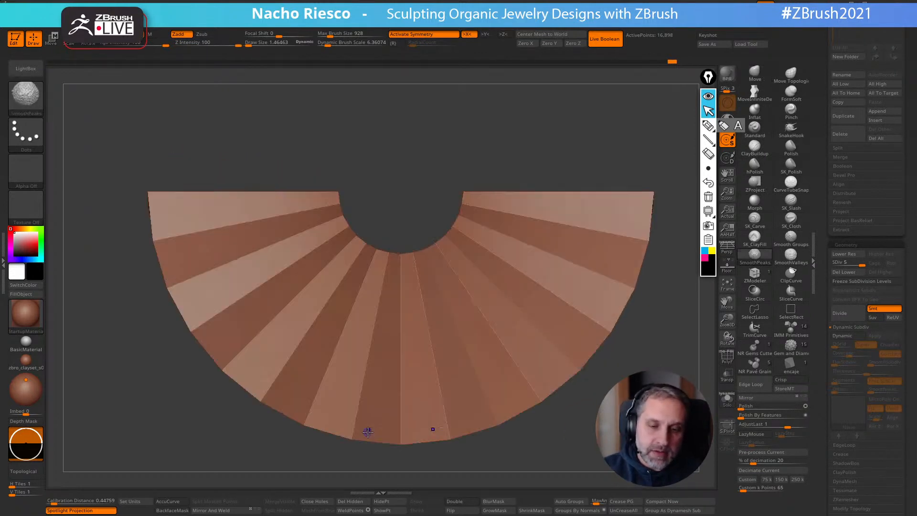
{"action": "left_click_drag", "start_coordinate": [558, 451], "coordinate": [569, 366], "text": "alt"}
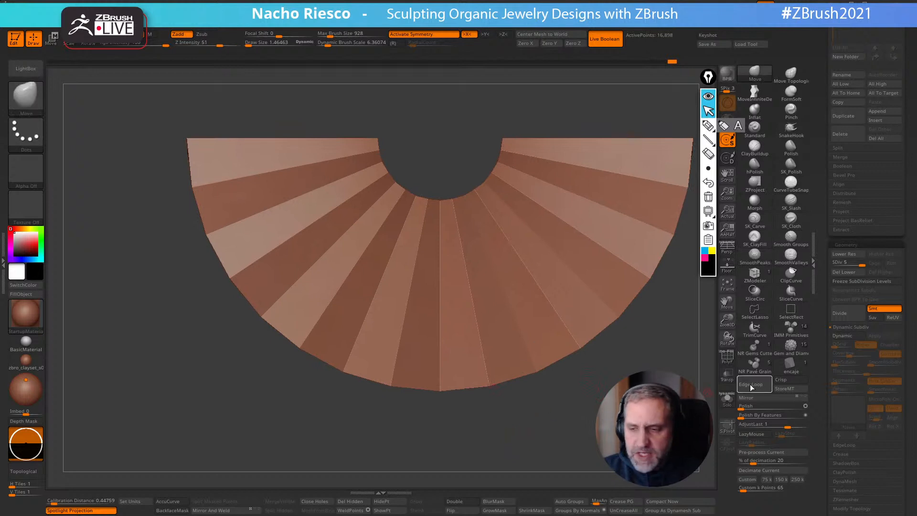
{"action": "left_click", "coordinate": [727, 358]}
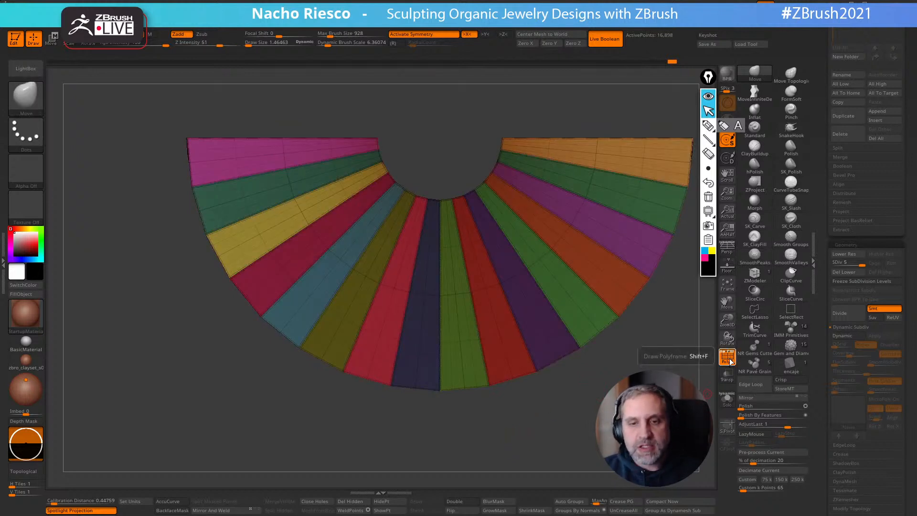
{"action": "left_click", "coordinate": [729, 361]}
{"action": "left_click_drag", "start_coordinate": [635, 418], "coordinate": [662, 397], "text": "alt"}
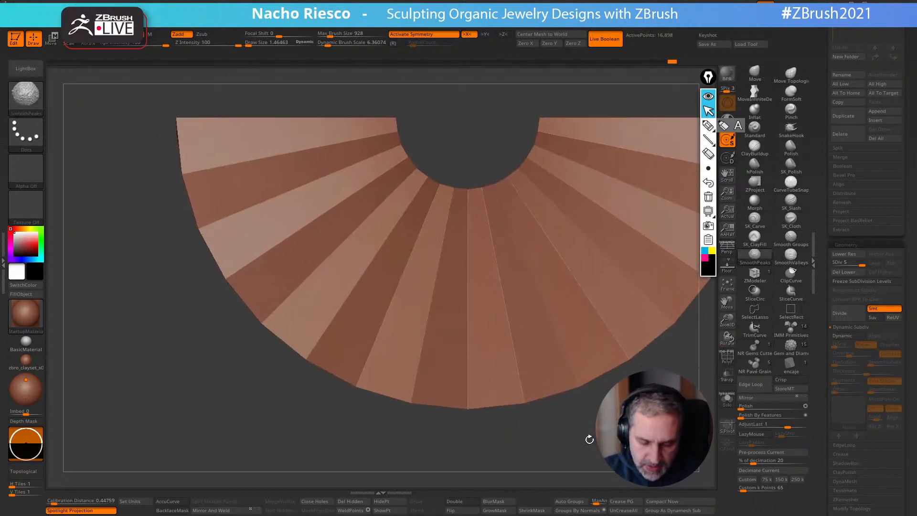
Return the fan to subdivision level 1 and nudge the outer rim's vertices with a Move brush of about 1.21
{"action": "left_click_drag", "start_coordinate": [861, 267], "coordinate": [833, 262]}
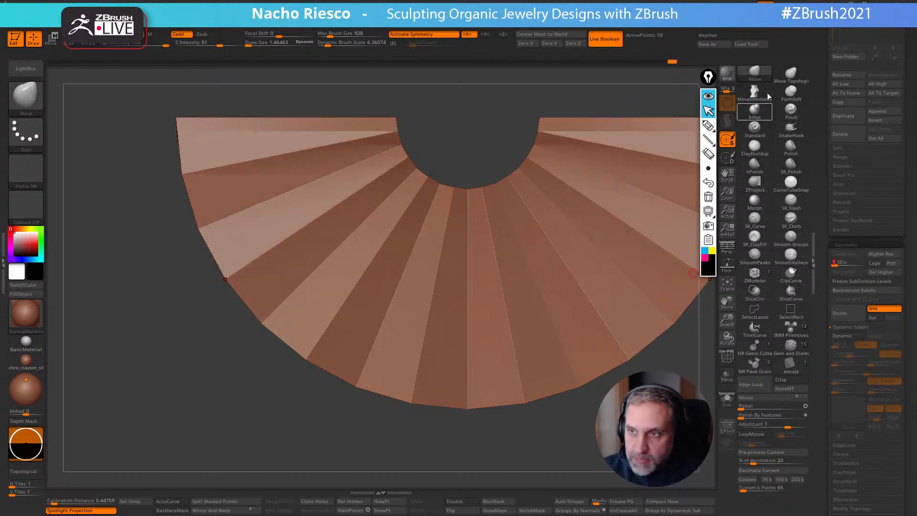
{"action": "left_click_drag", "start_coordinate": [458, 429], "coordinate": [370, 359]}
{"action": "left_click_drag", "start_coordinate": [416, 412], "coordinate": [440, 415], "text": "shift"}
{"action": "left_click_drag", "start_coordinate": [481, 387], "coordinate": [480, 382]}
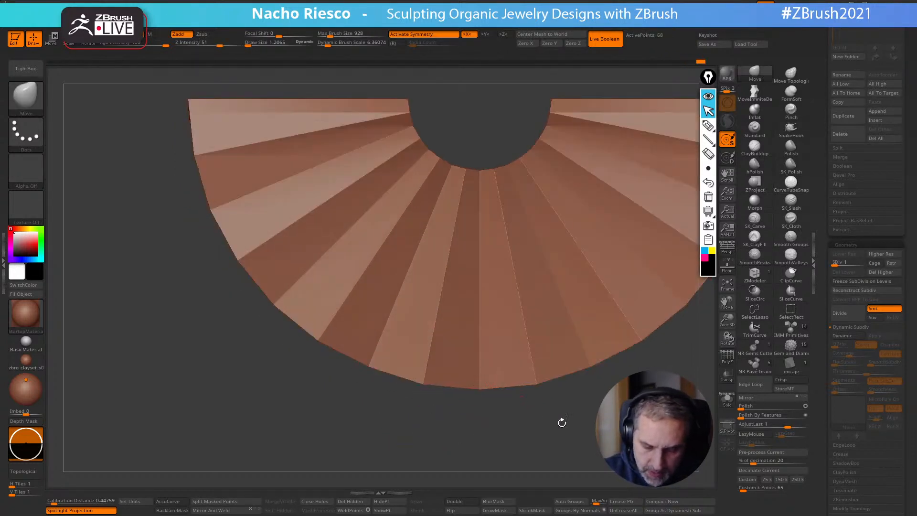
Step up through the fan's subdivision levels to check the outer rim's curve and step back down
{"action": "key", "text": "d"}
{"action": "key", "text": "d"}
{"action": "key", "text": "d"}
{"action": "key", "text": "d"}
{"action": "left_click_drag", "start_coordinate": [593, 453], "coordinate": [590, 434], "text": "alt"}
{"action": "left_click_drag", "start_coordinate": [590, 434], "coordinate": [588, 402]}
{"action": "left_click_drag", "start_coordinate": [507, 320], "coordinate": [540, 362], "text": "alt"}
{"action": "key", "text": "shift+d"}
{"action": "key", "text": "shift+d"}
{"action": "left_click_drag", "start_coordinate": [460, 335], "coordinate": [570, 352], "text": "alt"}
At subdivision level 1, move the inner corner of the fan's straight end slightly upward to level the edge
{"action": "left_click_drag", "start_coordinate": [848, 264], "coordinate": [811, 267]}
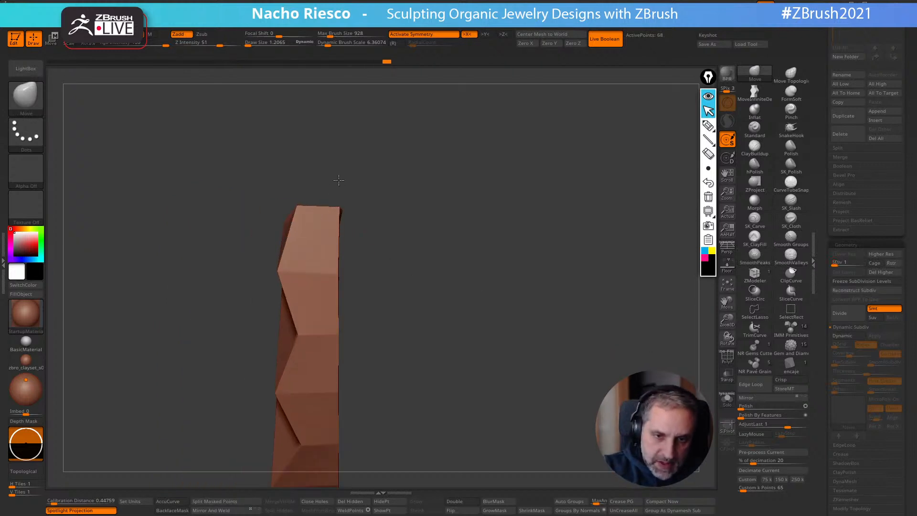
{"action": "left_click_drag", "start_coordinate": [335, 180], "coordinate": [343, 149]}
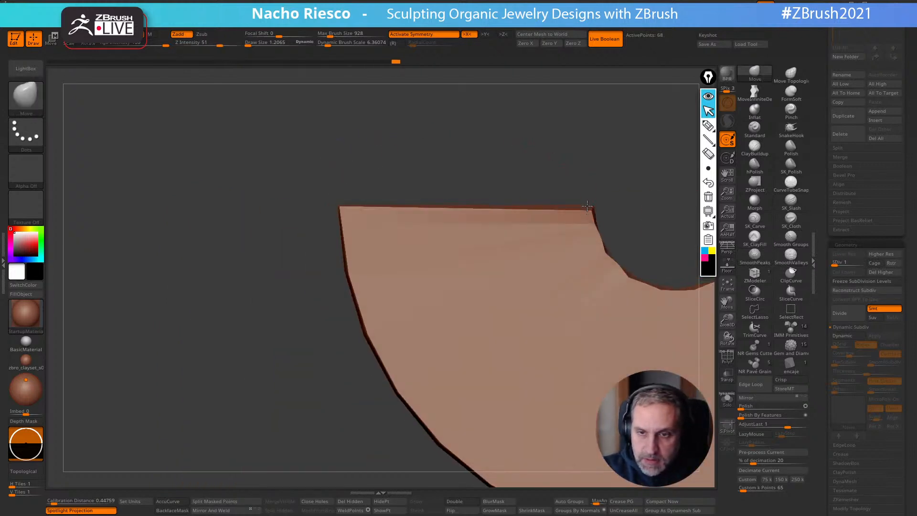
{"action": "left_click_drag", "start_coordinate": [590, 211], "coordinate": [592, 200]}
{"action": "left_click_drag", "start_coordinate": [617, 171], "coordinate": [668, 143], "text": "alt"}
Raise the fan back to subdivision level 5 and view the finished shape from the front
{"action": "key", "text": "d"}
{"action": "key", "text": "d"}
{"action": "key", "text": "d"}
{"action": "key", "text": "d"}
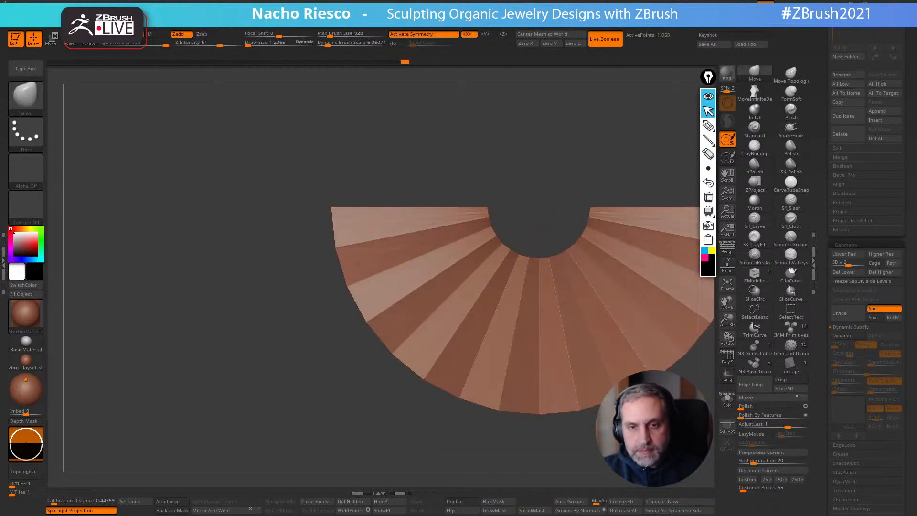
{"action": "left_click_drag", "start_coordinate": [605, 471], "coordinate": [517, 453], "text": "alt"}
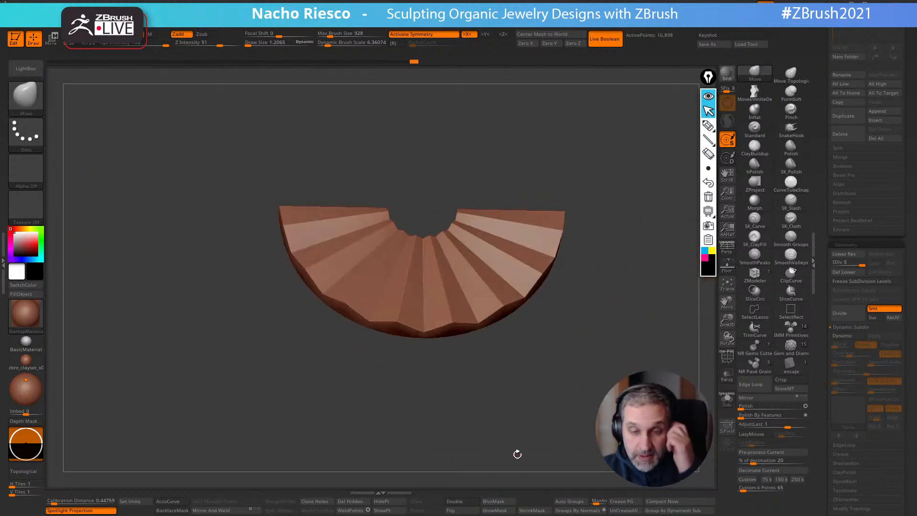
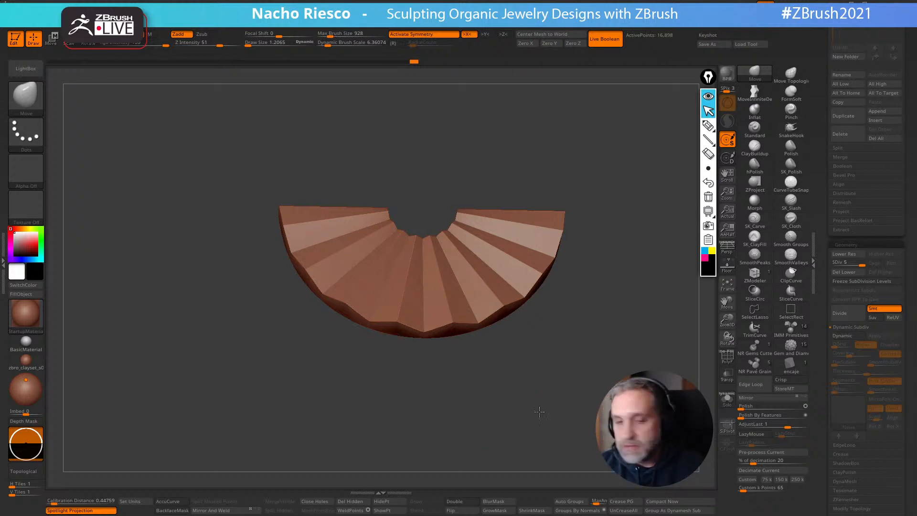
{"action": "left_click_drag", "start_coordinate": [539, 405], "coordinate": [539, 440], "text": "shift"}
Switch to the Colgante Pantera tool and show the pendant from the front
{"action": "left_click_drag", "start_coordinate": [823, 190], "coordinate": [822, 278]}
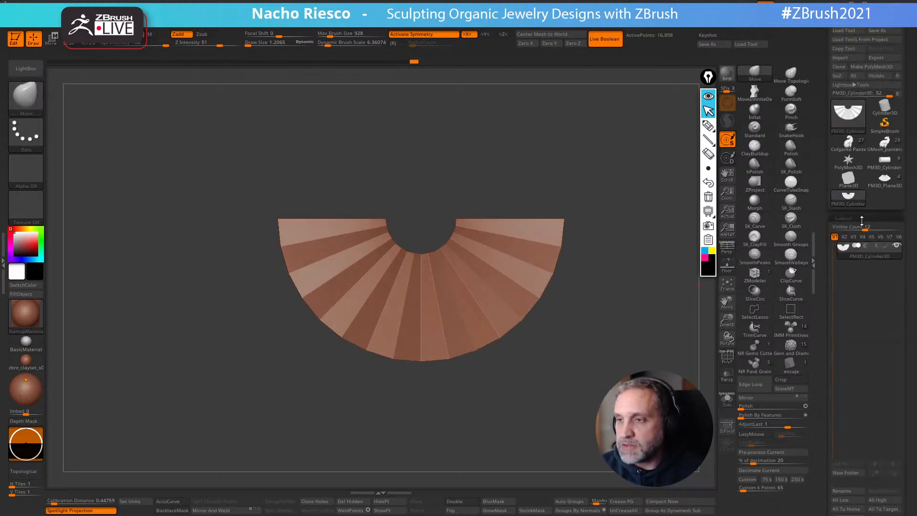
{"action": "left_click", "coordinate": [884, 143]}
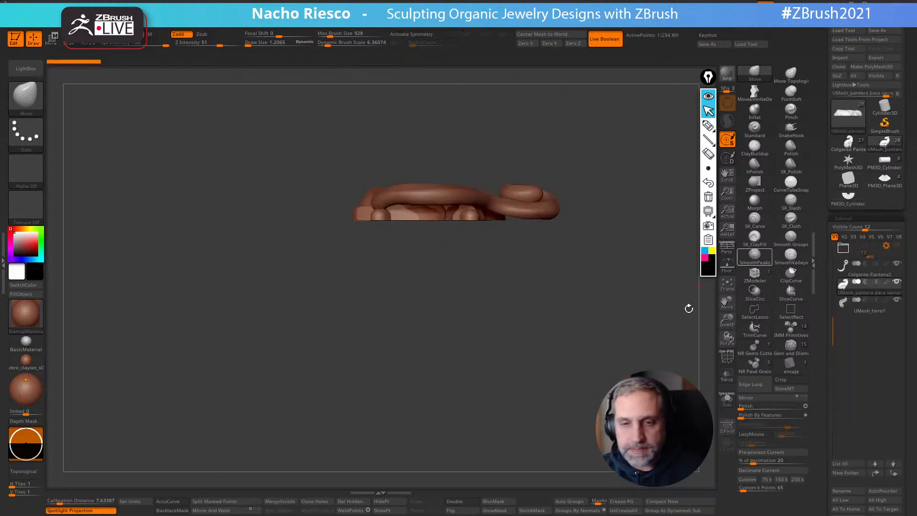
{"action": "left_click", "coordinate": [848, 143]}
{"action": "left_click_drag", "start_coordinate": [642, 308], "coordinate": [642, 355], "text": "shift"}
{"action": "left_click_drag", "start_coordinate": [691, 387], "coordinate": [682, 334], "text": "alt"}
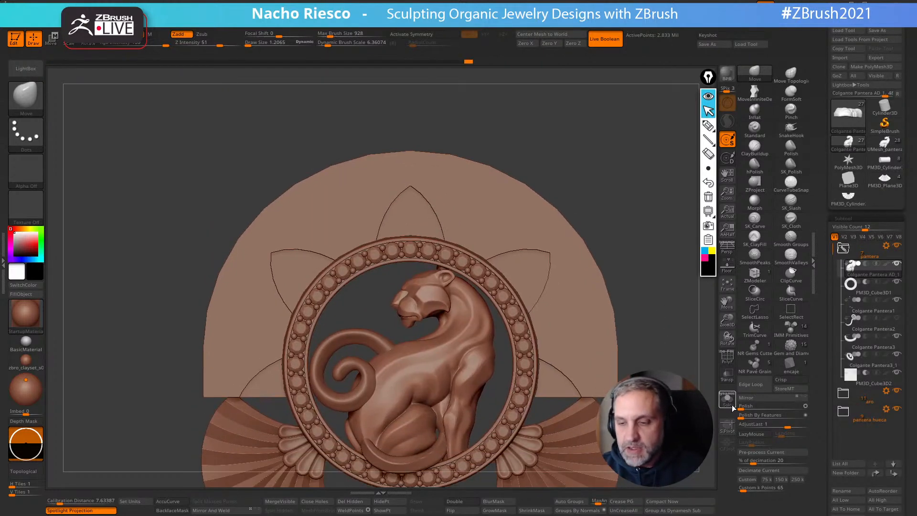
Collapse the pantera folder, hide the aro and pantera hueca folders, and view the panther from the side
{"action": "left_click", "coordinate": [727, 399]}
{"action": "left_click_drag", "start_coordinate": [693, 375], "coordinate": [692, 359], "text": "alt"}
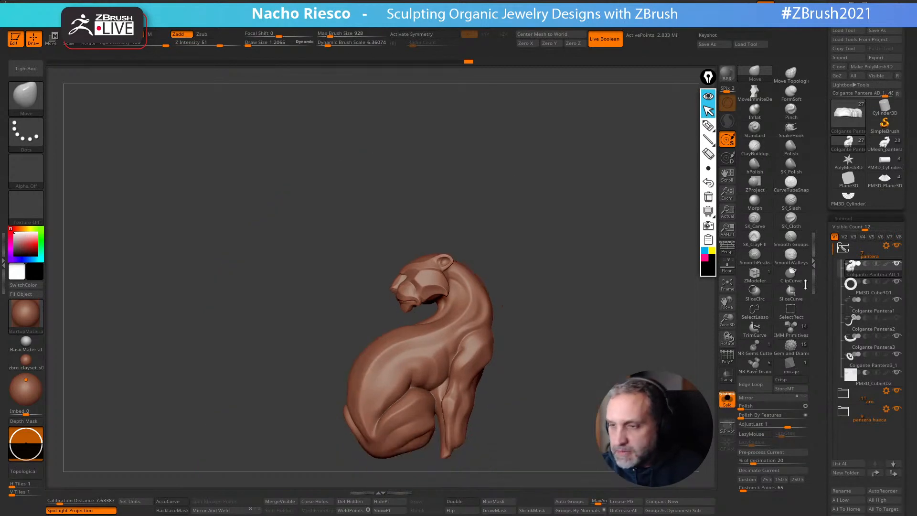
{"action": "left_click", "coordinate": [727, 399]}
{"action": "left_click", "coordinate": [843, 248]}
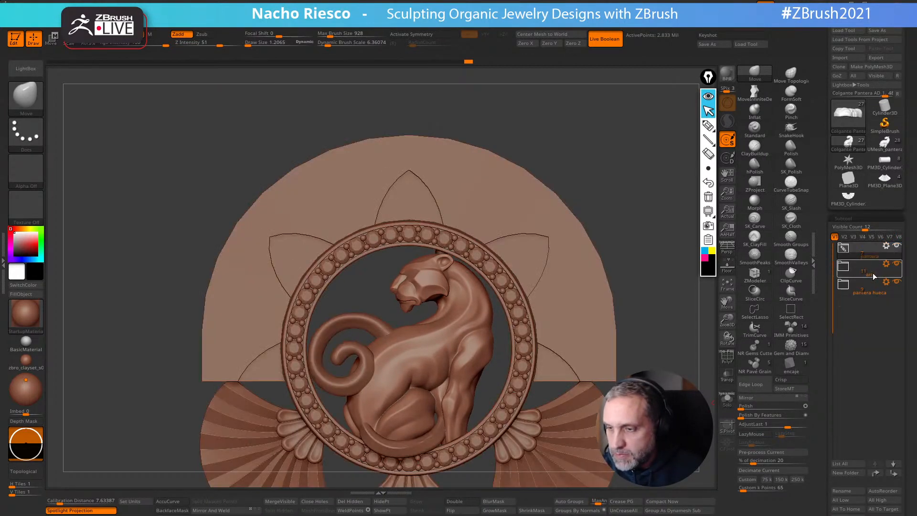
{"action": "left_click", "coordinate": [896, 264]}
{"action": "left_click", "coordinate": [897, 282]}
{"action": "left_click_drag", "start_coordinate": [597, 368], "coordinate": [625, 370]}
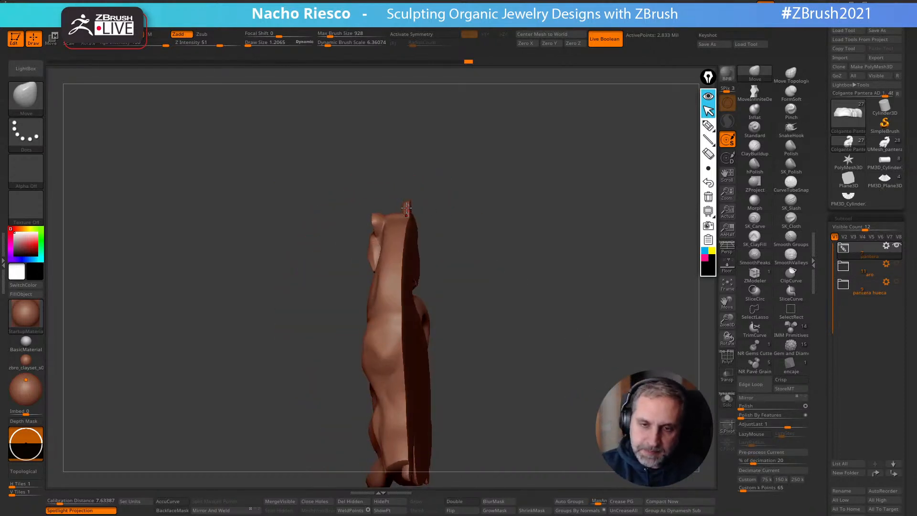
{"action": "left_click_drag", "start_coordinate": [487, 269], "coordinate": [503, 271]}
Show the aro folder and examine how the ring and panther meet, from the side and the back
{"action": "left_click", "coordinate": [897, 264]}
{"action": "left_click_drag", "start_coordinate": [684, 358], "coordinate": [676, 313]}
{"action": "left_click_drag", "start_coordinate": [489, 319], "coordinate": [492, 335], "text": "alt"}
{"action": "left_click_drag", "start_coordinate": [493, 382], "coordinate": [630, 218], "text": "alt"}
{"action": "left_click_drag", "start_coordinate": [630, 359], "coordinate": [602, 358]}
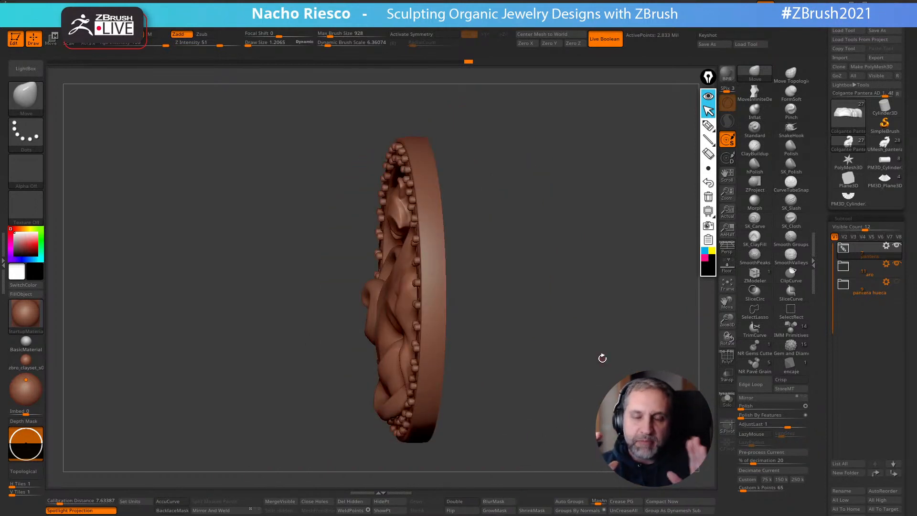
{"action": "left_click_drag", "start_coordinate": [602, 358], "coordinate": [621, 335]}
{"action": "left_click_drag", "start_coordinate": [635, 275], "coordinate": [630, 314]}
{"action": "left_click_drag", "start_coordinate": [643, 259], "coordinate": [597, 298]}
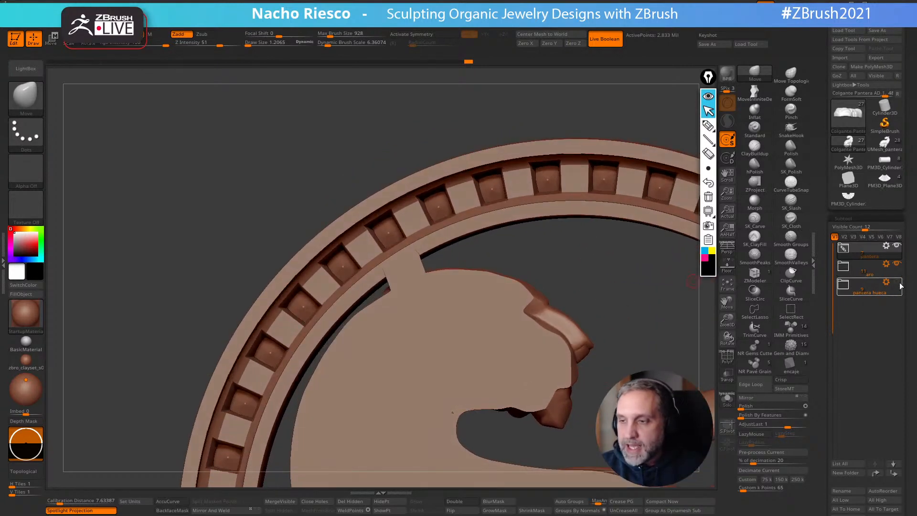
Toggle the aro folder's visibility to examine the connecting tab behind the panther's head
{"action": "left_click", "coordinate": [897, 265]}
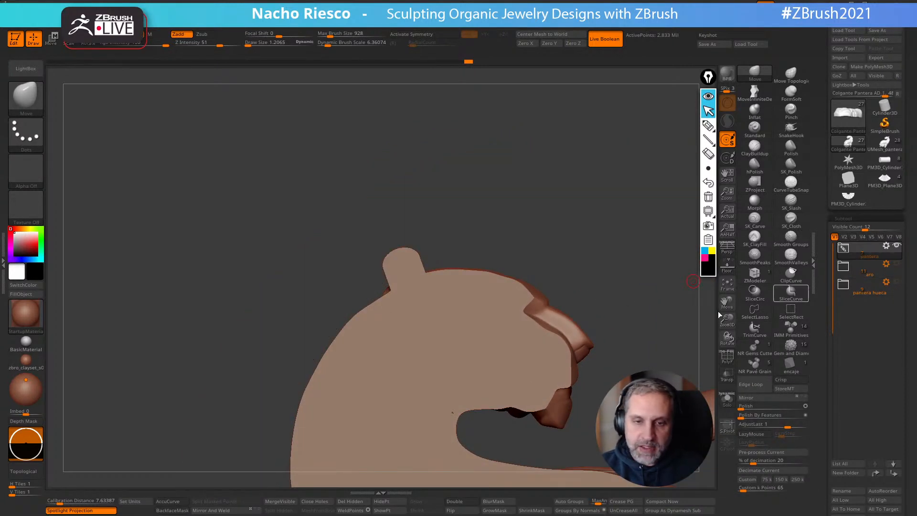
{"action": "left_click", "coordinate": [897, 264]}
{"action": "left_click_drag", "start_coordinate": [621, 323], "coordinate": [651, 227]}
{"action": "left_click_drag", "start_coordinate": [620, 296], "coordinate": [621, 297]}
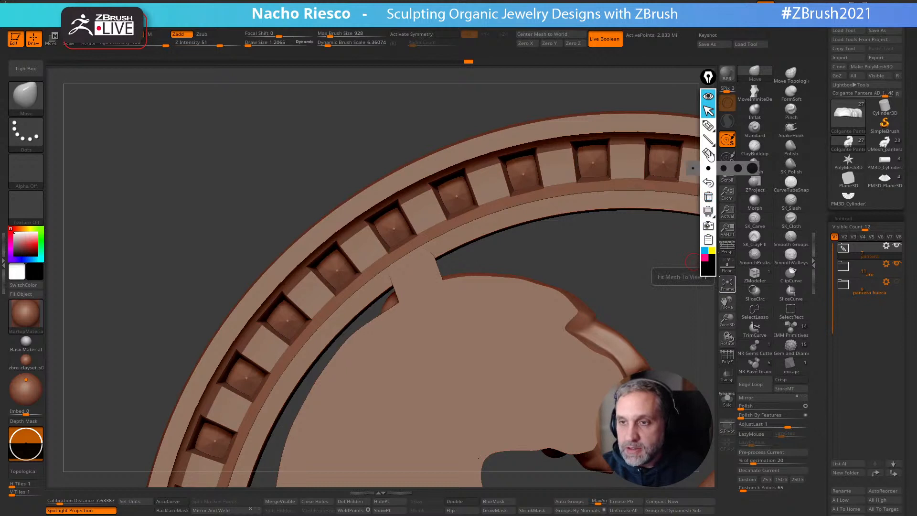
Mark the overlap between the panther's connecting tab and the ring with the annotation pen, and clear the marking
{"action": "left_click", "coordinate": [708, 125]}
{"action": "mouse_move", "coordinate": [395, 289]}
{"action": "left_mouse_down"}
{"action": "mouse_move", "coordinate": [393, 266]}
{"action": "mouse_move", "coordinate": [420, 258]}
{"action": "mouse_move", "coordinate": [438, 276]}
{"action": "mouse_move", "coordinate": [425, 256]}
{"action": "mouse_move", "coordinate": [404, 266]}
{"action": "left_mouse_up"}
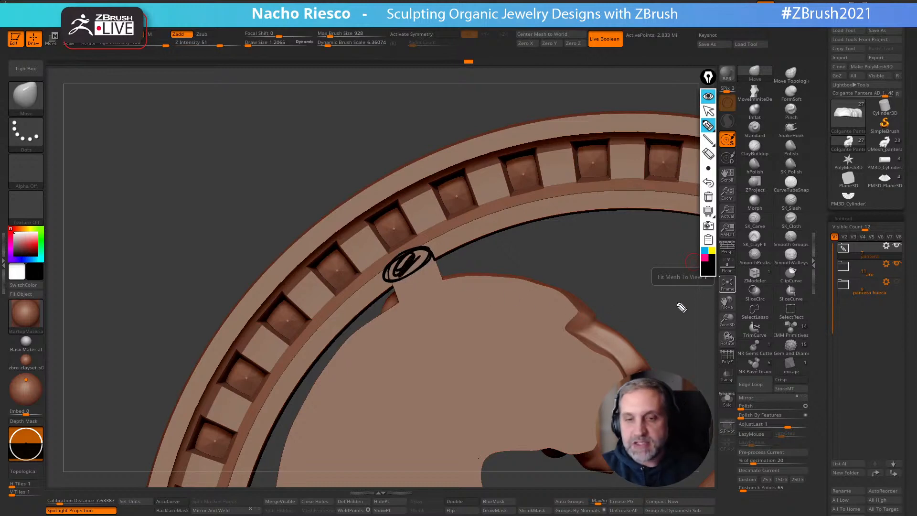
{"action": "left_click", "coordinate": [708, 196]}
{"action": "left_click", "coordinate": [708, 111]}
Hide the aro folder, turn the panther to its side and expand the pantera folder
{"action": "left_click_drag", "start_coordinate": [622, 297], "coordinate": [602, 292], "text": "alt"}
{"action": "left_click_drag", "start_coordinate": [567, 394], "coordinate": [556, 471], "text": "alt"}
{"action": "left_click_drag", "start_coordinate": [532, 414], "coordinate": [528, 477], "text": "alt"}
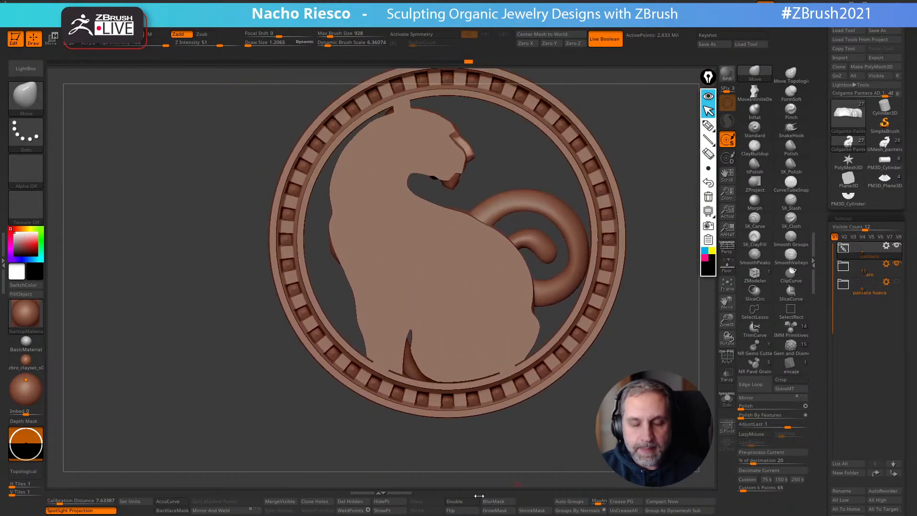
{"action": "left_click", "coordinate": [896, 263]}
{"action": "left_click_drag", "start_coordinate": [592, 412], "coordinate": [668, 404], "text": "shift"}
{"action": "left_click", "coordinate": [845, 248]}
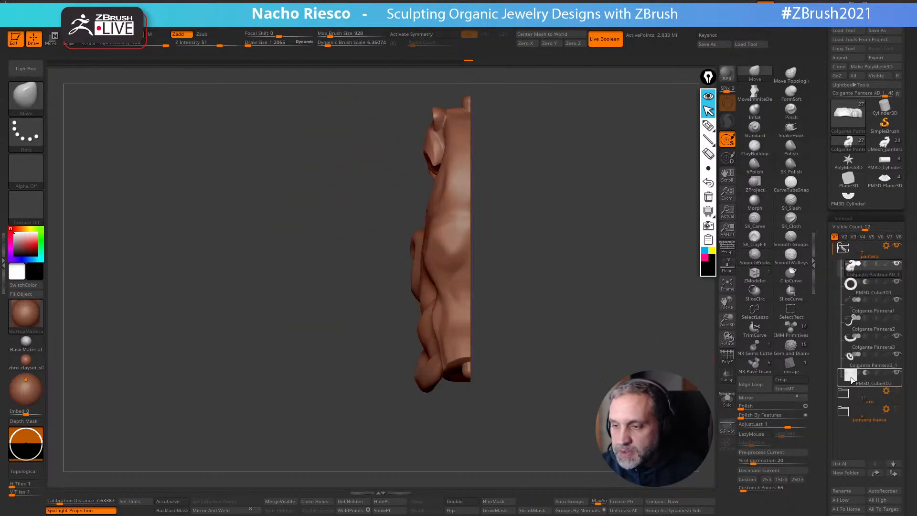
Toggle the PM3D_Cube3D2 block's visibility to compare the panther's back with and without the cut
{"action": "left_click", "coordinate": [899, 374]}
{"action": "left_click", "coordinate": [899, 374]}
{"action": "left_click", "coordinate": [899, 374]}
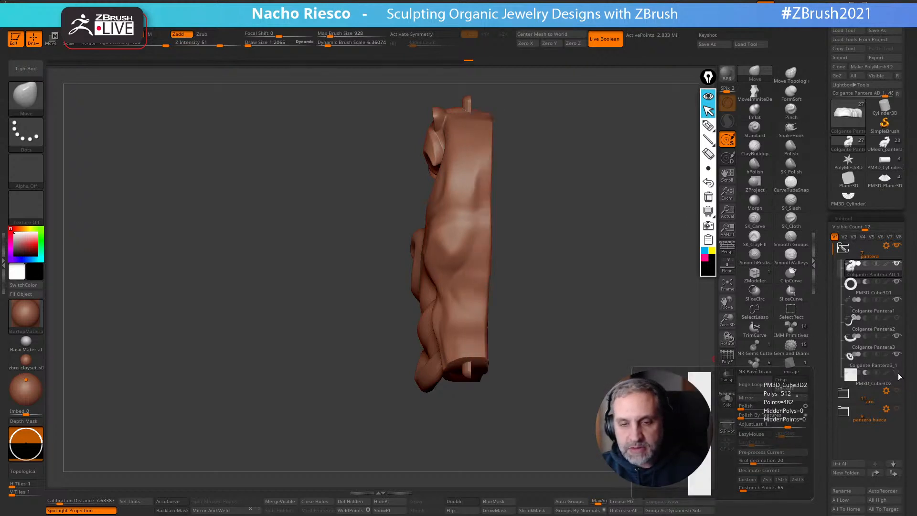
{"action": "left_click", "coordinate": [899, 374]}
{"action": "left_click_drag", "start_coordinate": [573, 463], "coordinate": [739, 361]}
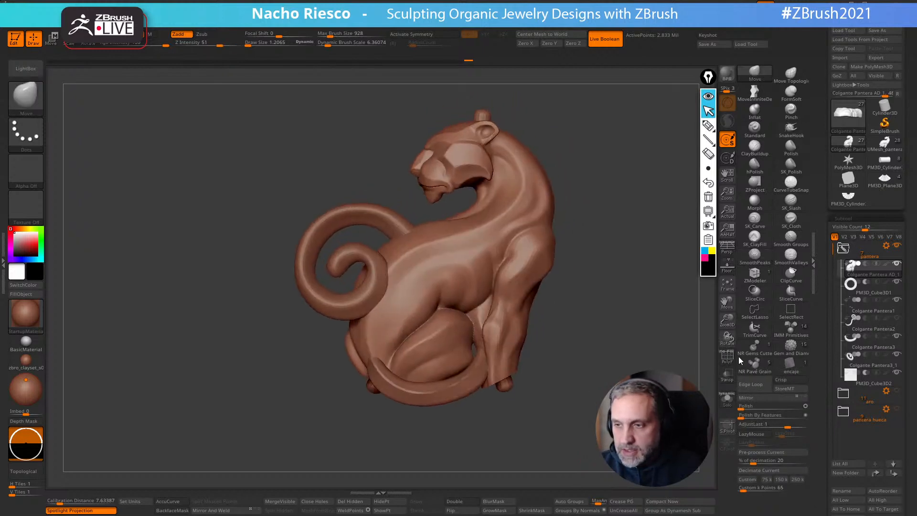
Select the PM3D_Cube3D1 ring and inspect it in Solo and Transparency modes around the panther
{"action": "left_click", "coordinate": [869, 291]}
{"action": "key", "text": "f"}
{"action": "left_click_drag", "start_coordinate": [710, 321], "coordinate": [673, 419], "text": "alt"}
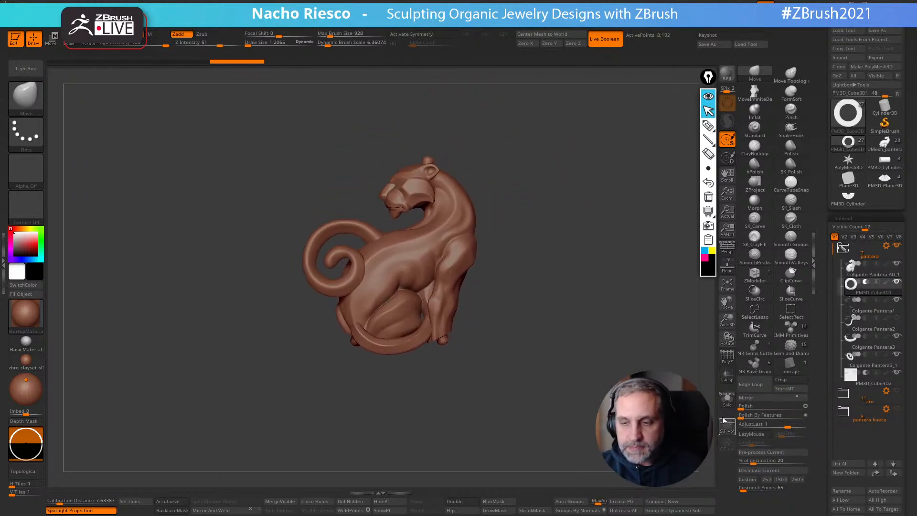
{"action": "left_click", "coordinate": [727, 400]}
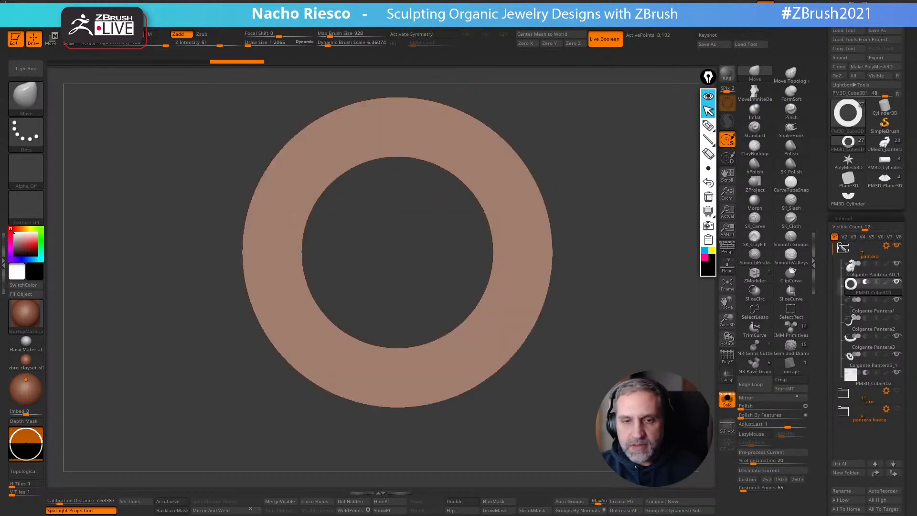
{"action": "left_click", "coordinate": [730, 404]}
{"action": "left_click", "coordinate": [726, 375]}
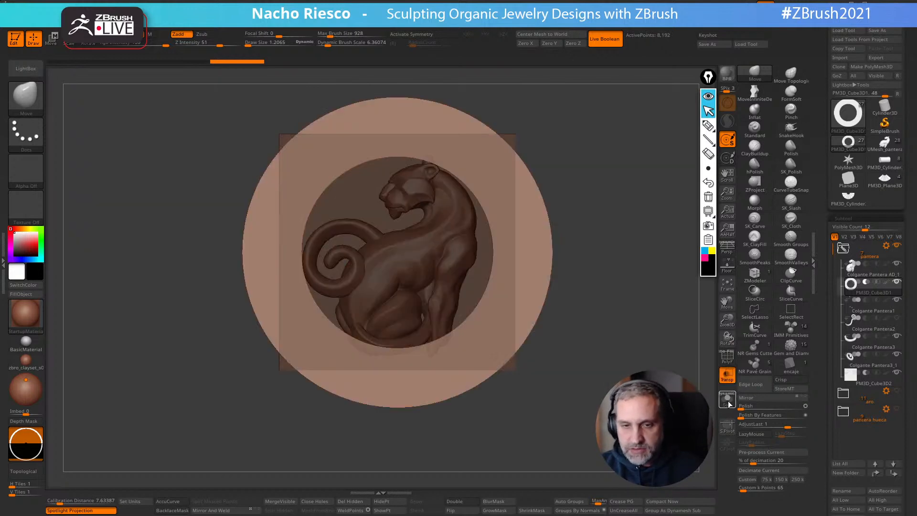
{"action": "mouse_move", "coordinate": [549, 370]}
{"action": "left_mouse_down"}
{"action": "mouse_move", "coordinate": [573, 358]}
{"action": "mouse_move", "coordinate": [552, 364]}
{"action": "left_mouse_up"}
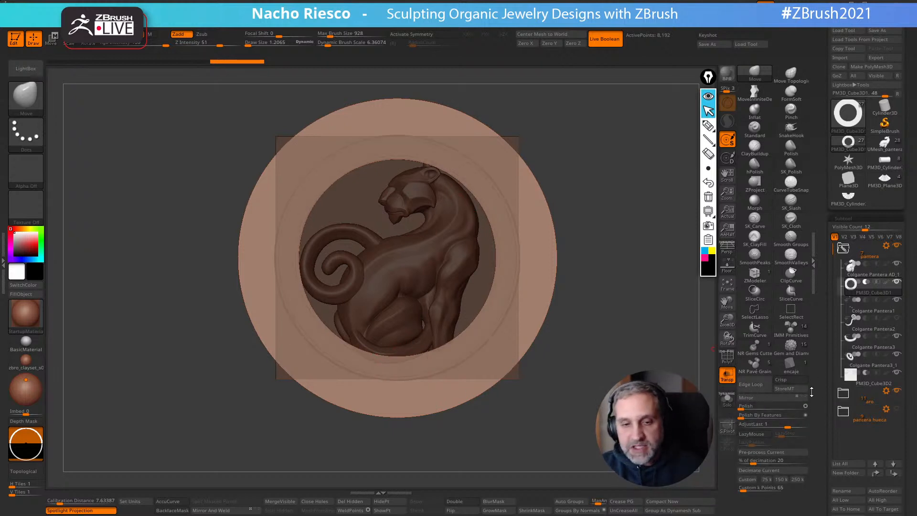
{"action": "left_click", "coordinate": [727, 401]}
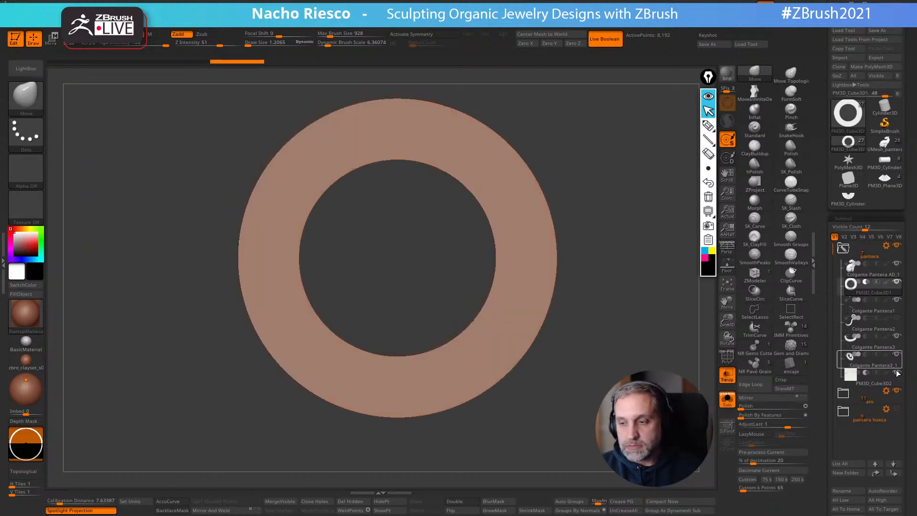
Turn off Solo and Transparency modes and reselect the PM3D_Cube3D1 ring in the pantera folder
{"action": "left_click", "coordinate": [727, 401]}
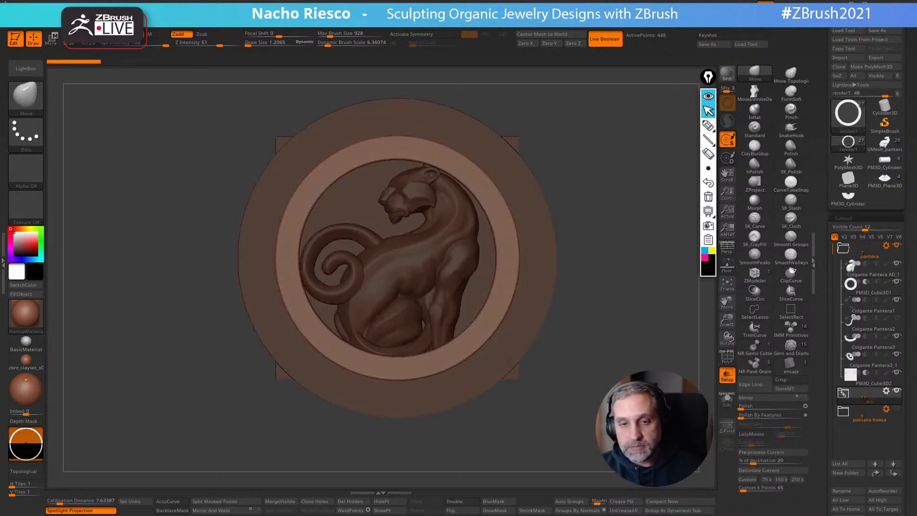
{"action": "left_click", "coordinate": [726, 376]}
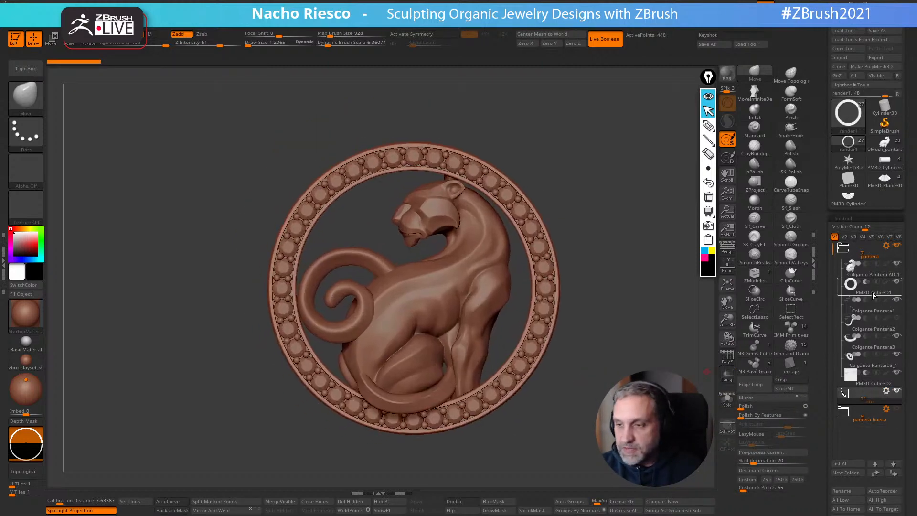
{"action": "left_click", "coordinate": [872, 292]}
{"action": "key", "text": "w"}
{"action": "left_click_drag", "start_coordinate": [415, 289], "coordinate": [424, 295]}
{"action": "key", "text": "q"}
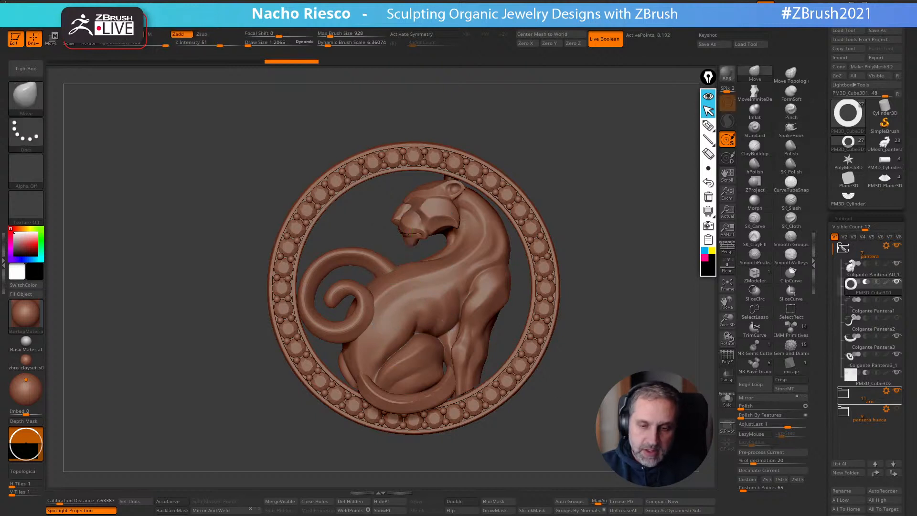
{"action": "left_click_drag", "start_coordinate": [561, 428], "coordinate": [555, 409], "text": "alt"}
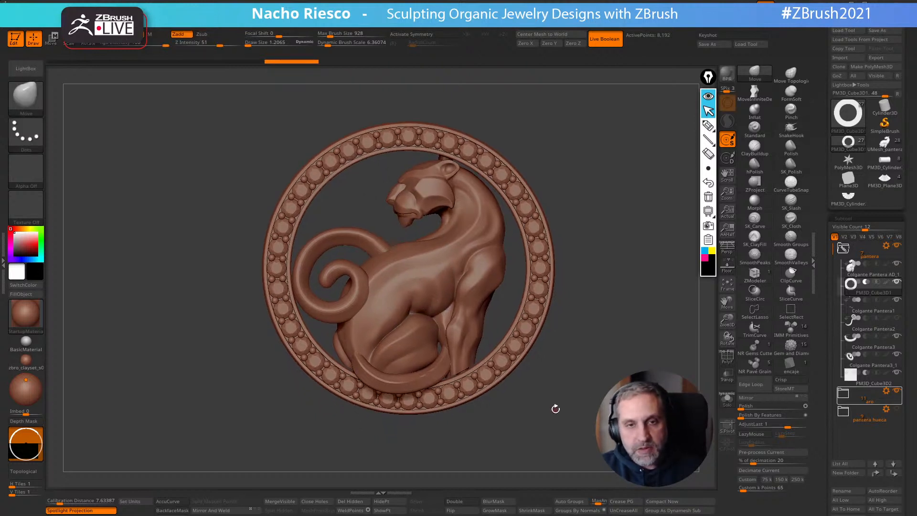
Slightly scale the PM3D_Cube3D1 ring with the gizmo to adjust the cut where the panther's paw meets the jeweled ring
{"action": "mouse_move", "coordinate": [599, 422]}
{"action": "left_mouse_down"}
{"action": "mouse_move", "coordinate": [600, 334]}
{"action": "mouse_move", "coordinate": [604, 377]}
{"action": "mouse_move", "coordinate": [521, 334]}
{"action": "left_mouse_up"}
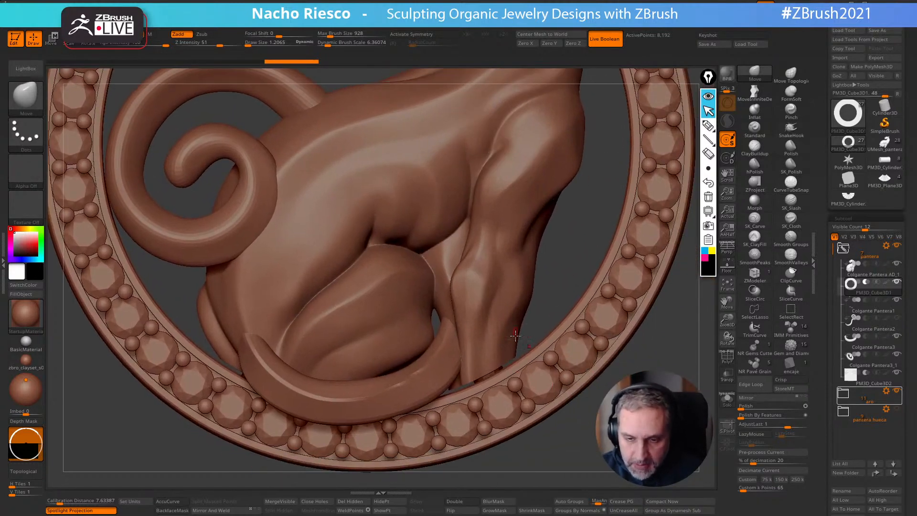
{"action": "key", "text": "w"}
{"action": "left_click_drag", "start_coordinate": [371, 147], "coordinate": [375, 151]}
{"action": "left_click_drag", "start_coordinate": [502, 364], "coordinate": [489, 315], "text": "alt"}
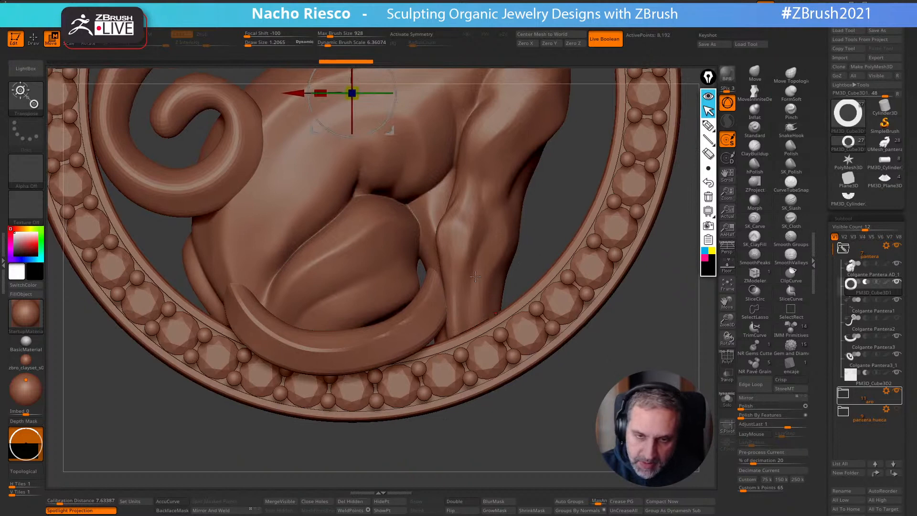
{"action": "left_click_drag", "start_coordinate": [353, 94], "coordinate": [352, 91]}
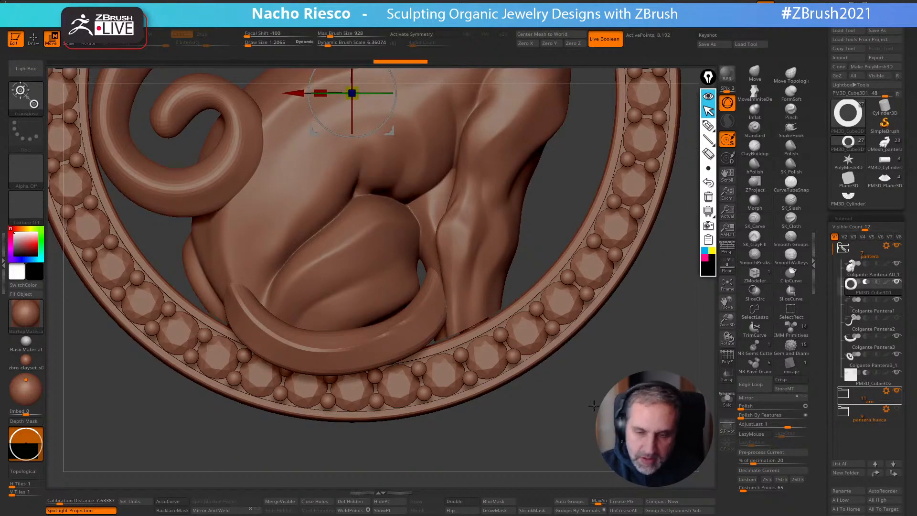
Check the contact between panther and ring from behind, and rescale the PM3D_Cube3D1 ring to refine the cut
{"action": "left_click_drag", "start_coordinate": [564, 373], "coordinate": [592, 393], "text": "alt"}
{"action": "left_click_drag", "start_coordinate": [553, 350], "coordinate": [555, 386]}
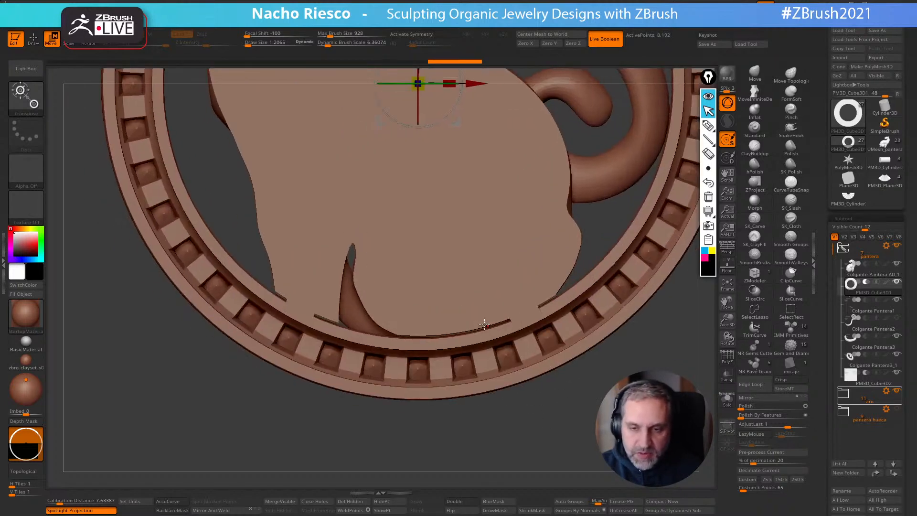
{"action": "left_click_drag", "start_coordinate": [324, 408], "coordinate": [354, 352], "text": "alt"}
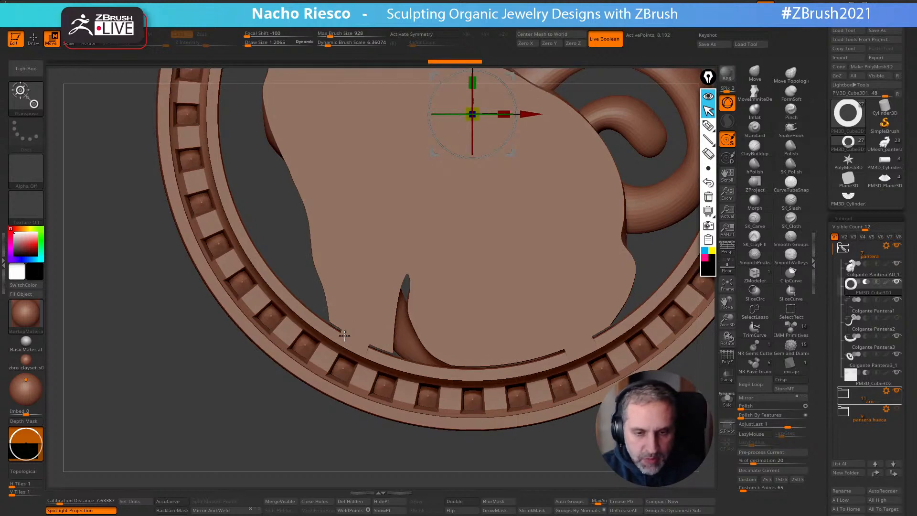
{"action": "left_click_drag", "start_coordinate": [346, 335], "coordinate": [354, 340], "text": "alt"}
{"action": "left_click_drag", "start_coordinate": [337, 404], "coordinate": [302, 468], "text": "alt"}
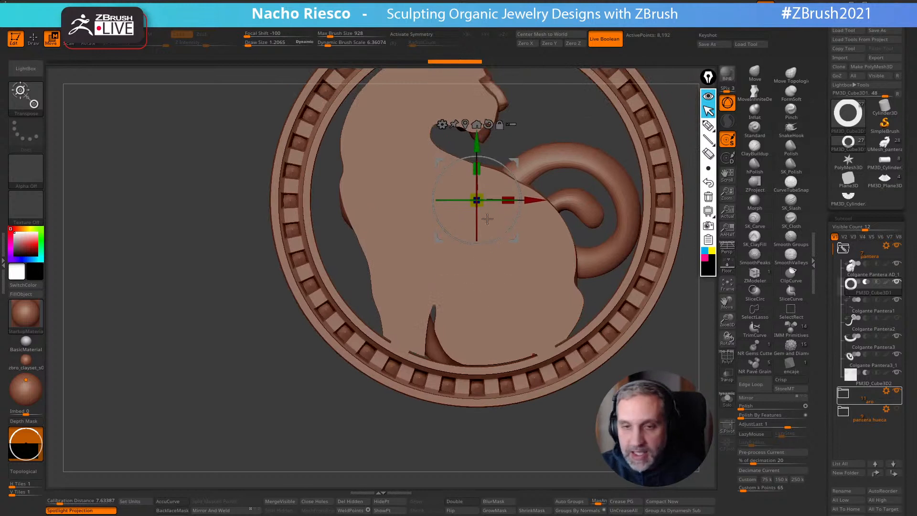
{"action": "left_click_drag", "start_coordinate": [476, 200], "coordinate": [483, 203]}
{"action": "left_click_drag", "start_coordinate": [600, 458], "coordinate": [575, 489], "text": "alt"}
{"action": "left_click_drag", "start_coordinate": [464, 234], "coordinate": [467, 236]}
{"action": "key", "text": "q"}
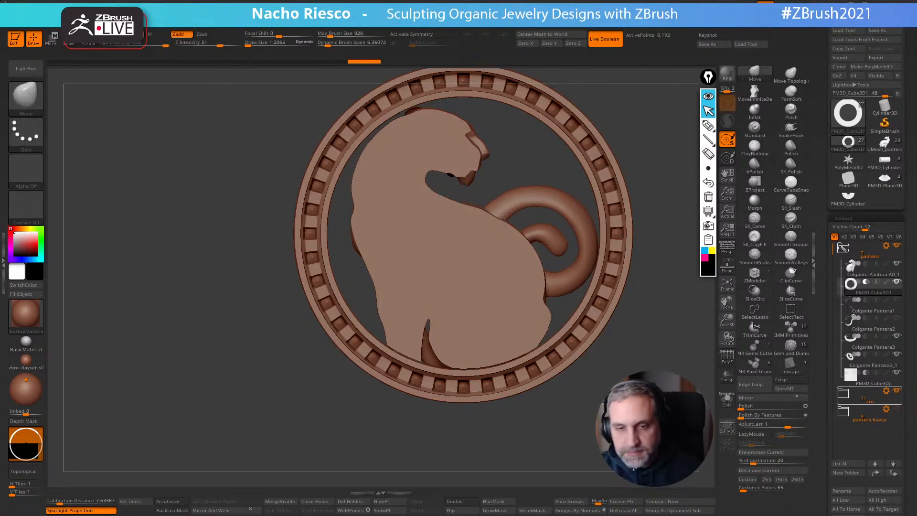
Select the Colgante Pantera AD_1 body and inspect it from the front in Solo mode
{"action": "left_click_drag", "start_coordinate": [678, 451], "coordinate": [564, 460], "text": "shift"}
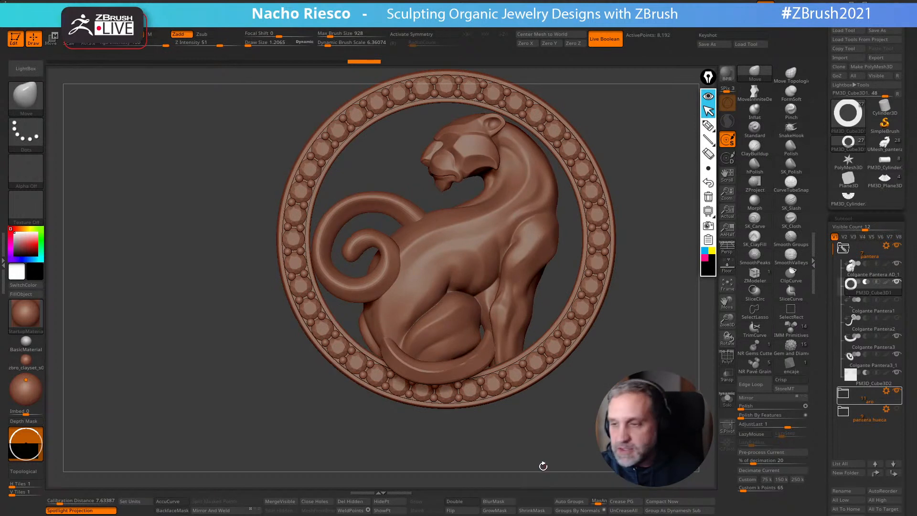
{"action": "left_click", "coordinate": [869, 267]}
{"action": "left_click", "coordinate": [726, 398]}
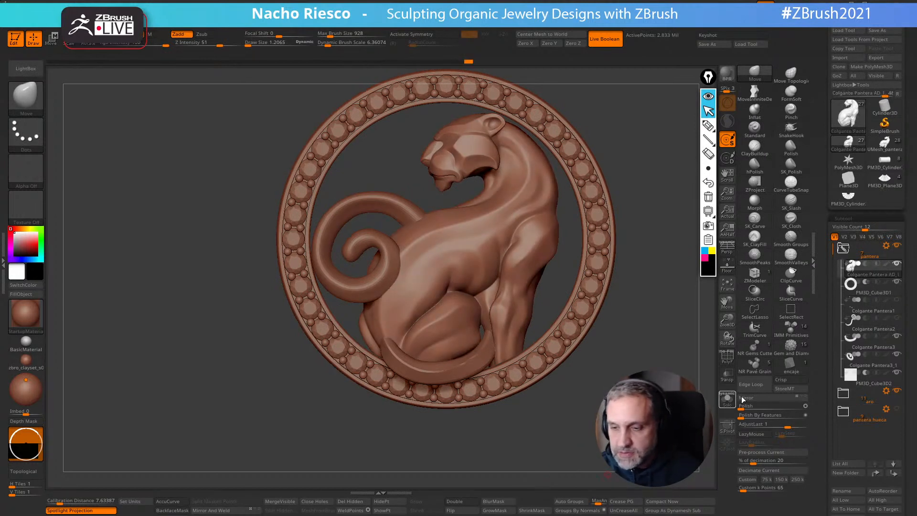
{"action": "left_click_drag", "start_coordinate": [639, 403], "coordinate": [582, 420], "text": "alt"}
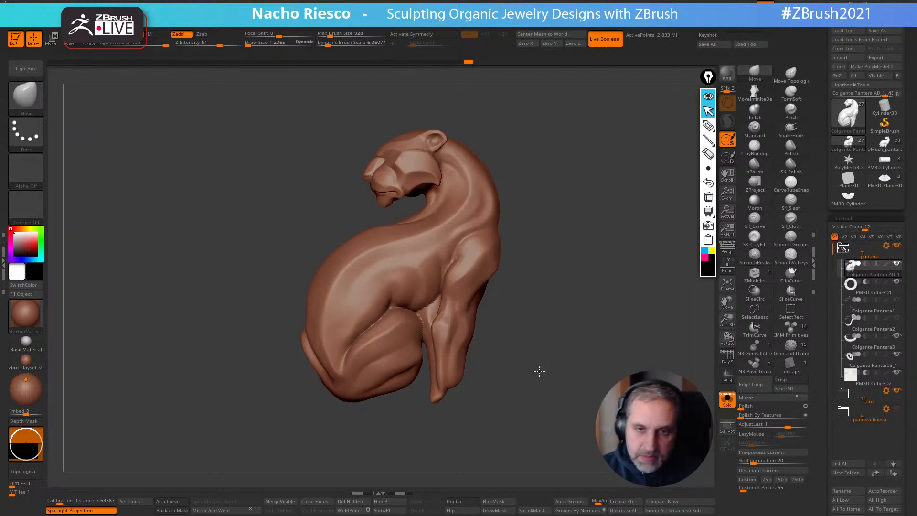
{"action": "left_click_drag", "start_coordinate": [550, 391], "coordinate": [538, 354]}
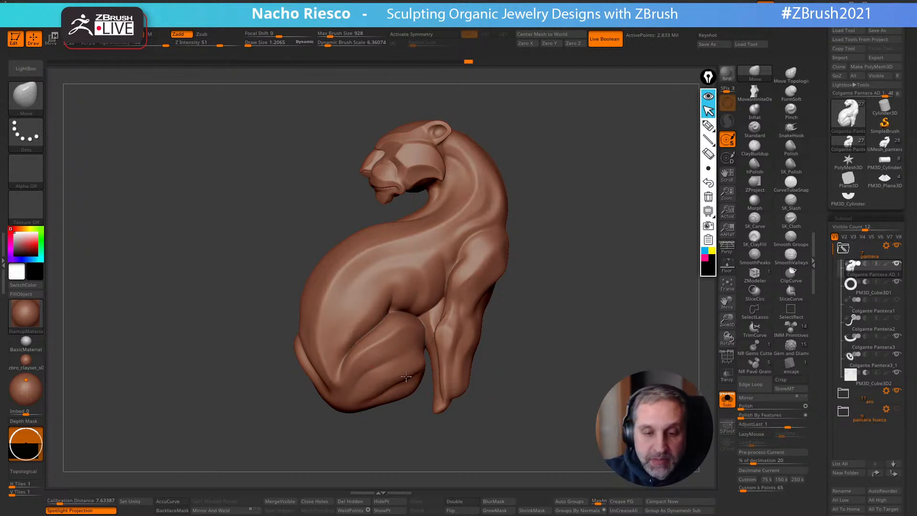
{"action": "left_click", "coordinate": [727, 399]}
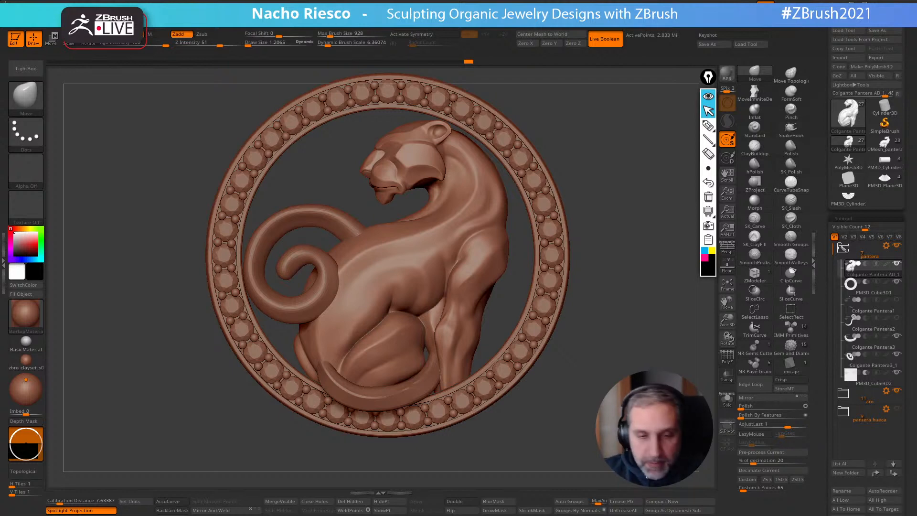
Duplicate the Colgante Pantera AD_1 subtool and hide the original
{"action": "left_click_drag", "start_coordinate": [822, 384], "coordinate": [824, 348]}
{"action": "left_click_drag", "start_coordinate": [823, 407], "coordinate": [824, 348]}
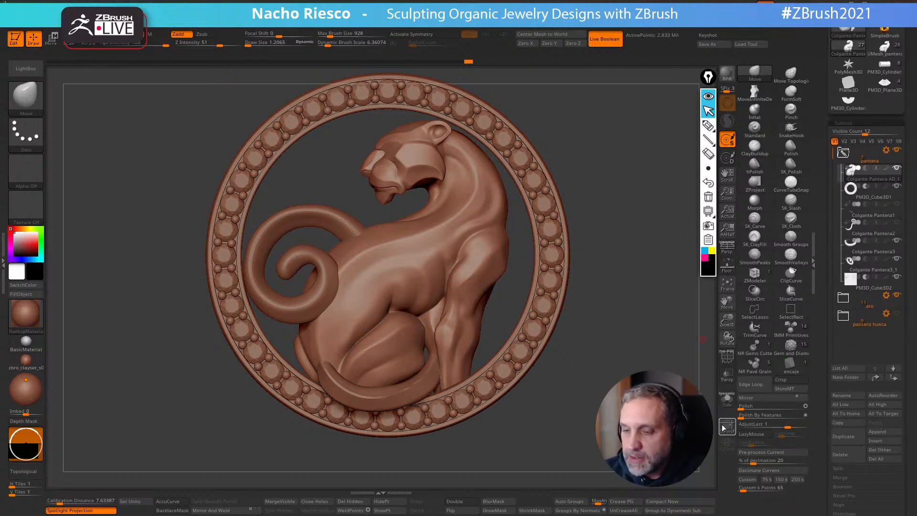
{"action": "left_click", "coordinate": [847, 438]}
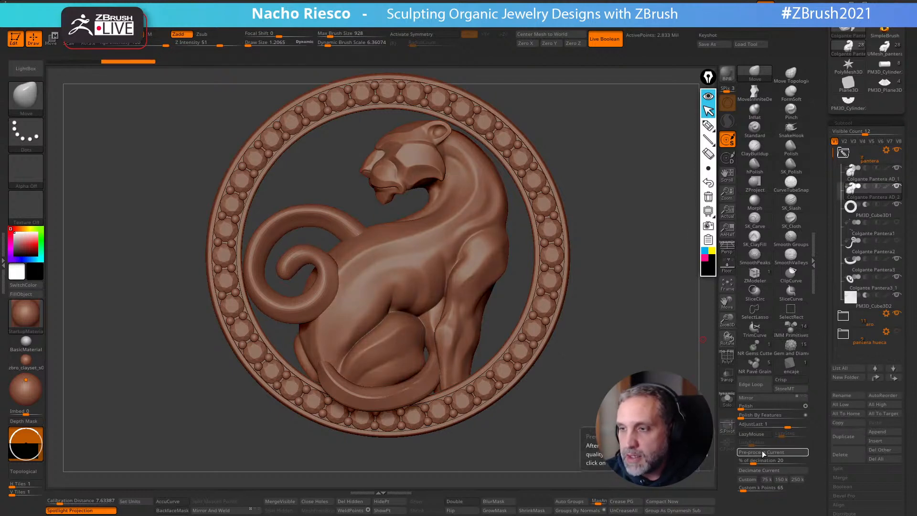
{"action": "left_click", "coordinate": [897, 170]}
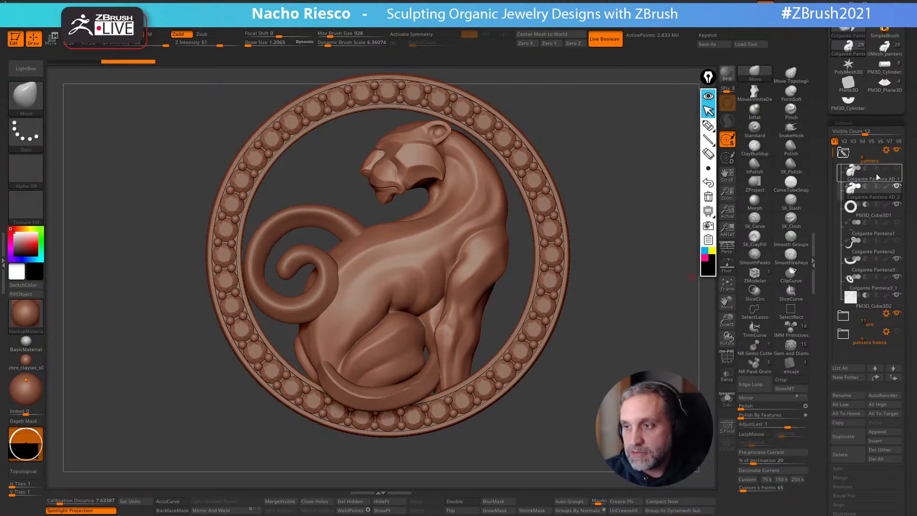
Decimate the duplicated panther to 75k points and show it in Solo mode with PolyFrame on
{"action": "mouse_move", "coordinate": [877, 175]}
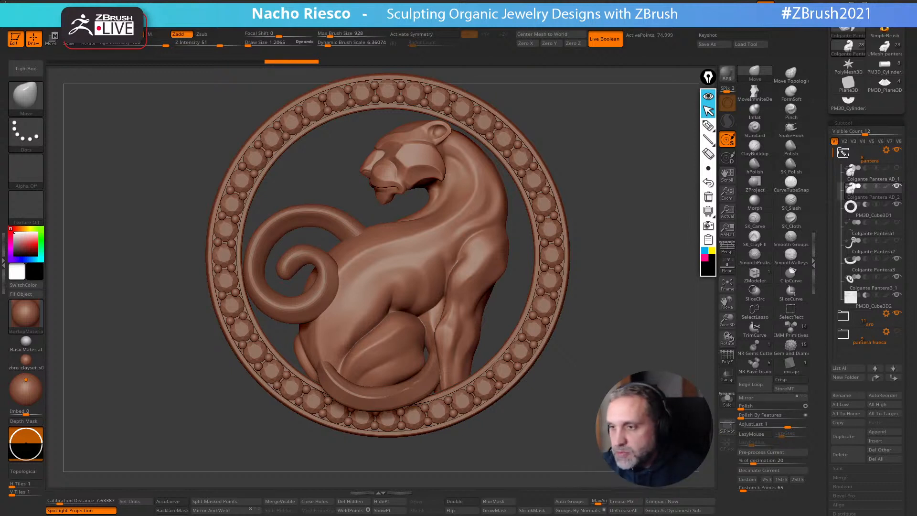
{"action": "scroll", "coordinate": [823, 241], "scroll_direction": "up", "scroll_amount": 3}
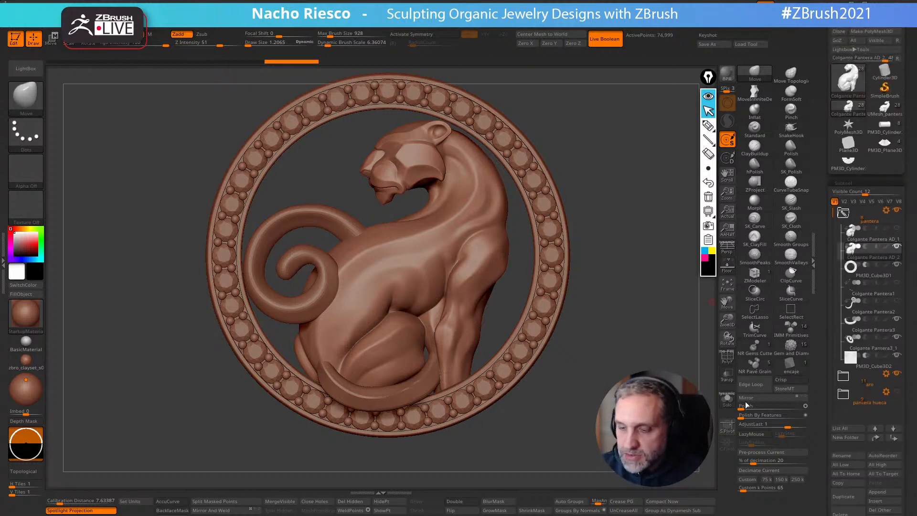
{"action": "left_click", "coordinate": [727, 399]}
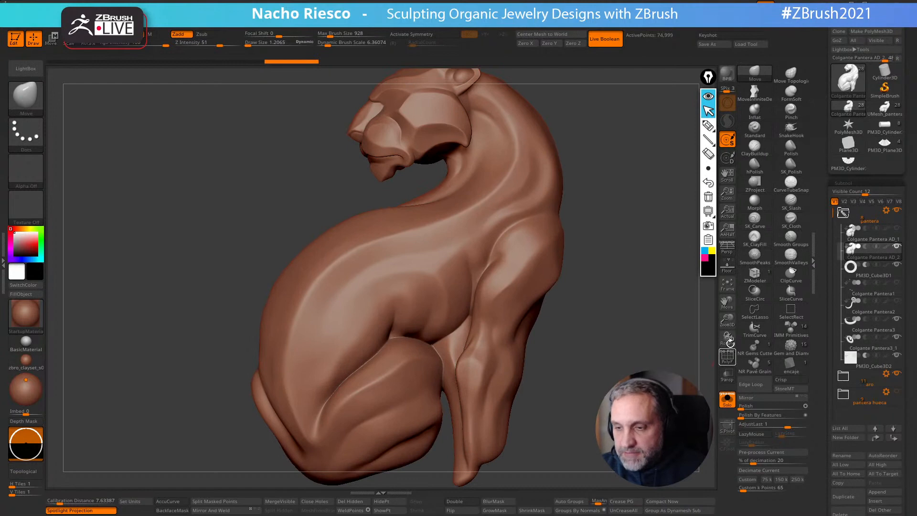
{"action": "left_click", "coordinate": [727, 357]}
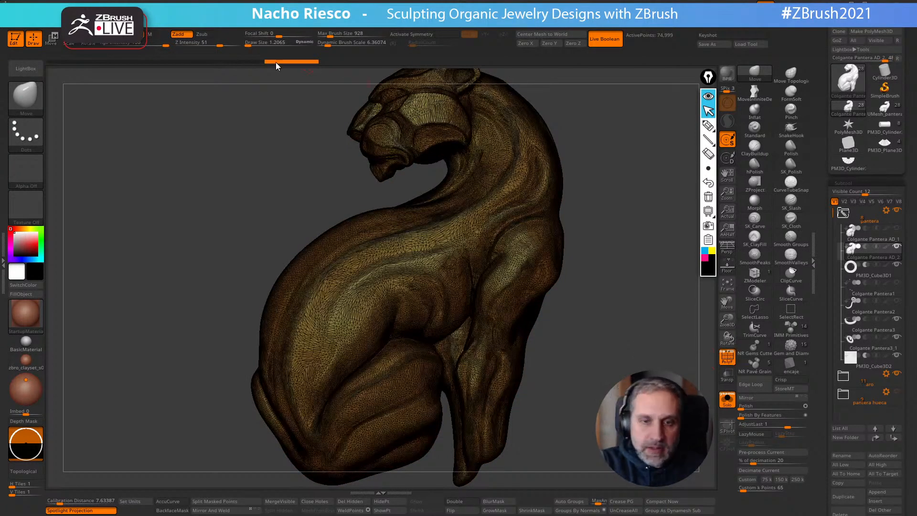
Compare the panther's mesh with its previous history state, return to the decimated version and examine its wireframe
{"action": "left_click", "coordinate": [238, 62]}
{"action": "left_click", "coordinate": [292, 62]}
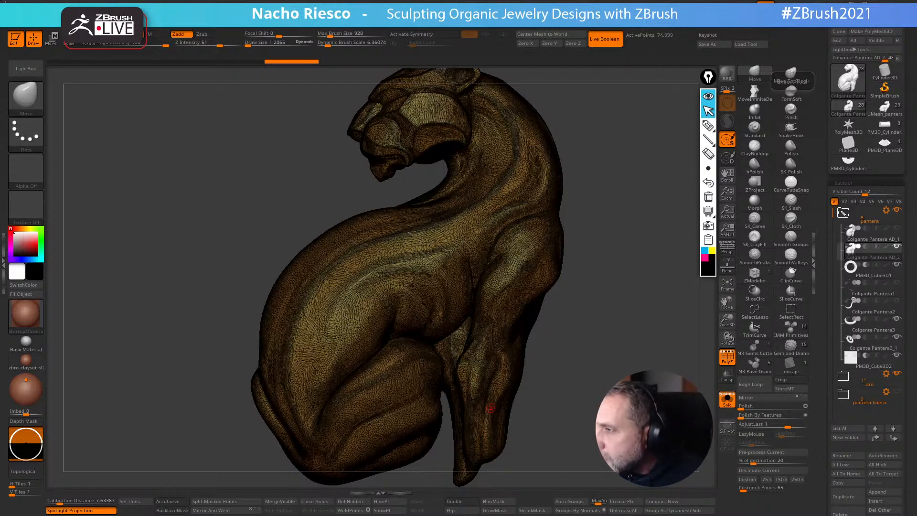
{"action": "left_click_drag", "start_coordinate": [587, 265], "coordinate": [619, 285]}
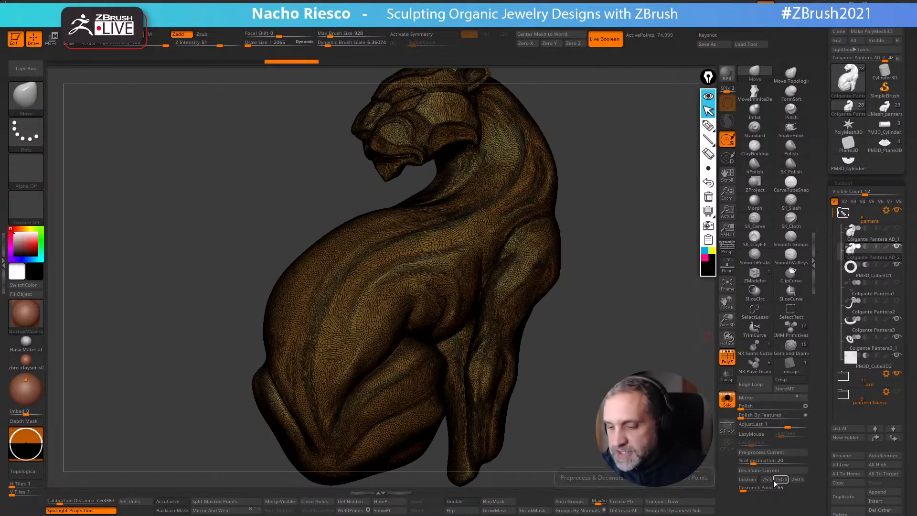
{"action": "left_click_drag", "start_coordinate": [643, 466], "coordinate": [607, 485]}
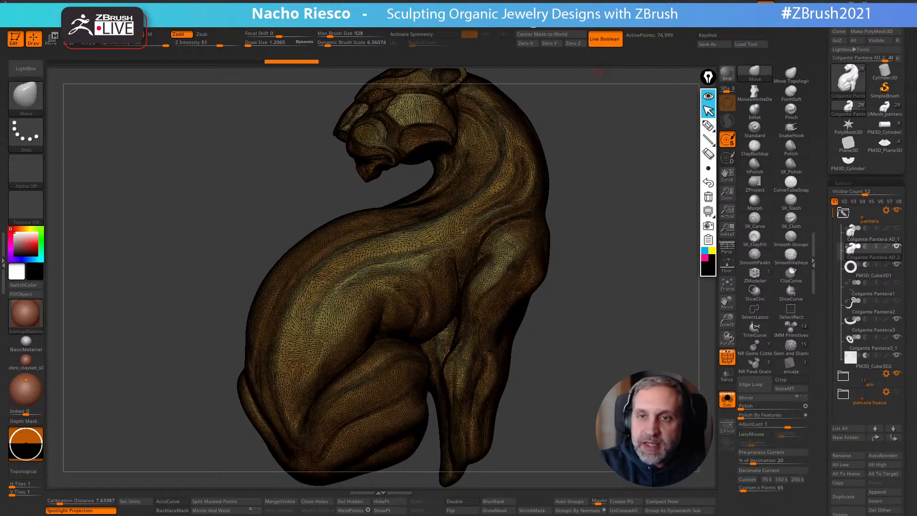
Open the ZPlugin tools and collapse the NanoTile Textures settings
{"action": "left_click", "coordinate": [531, 15]}
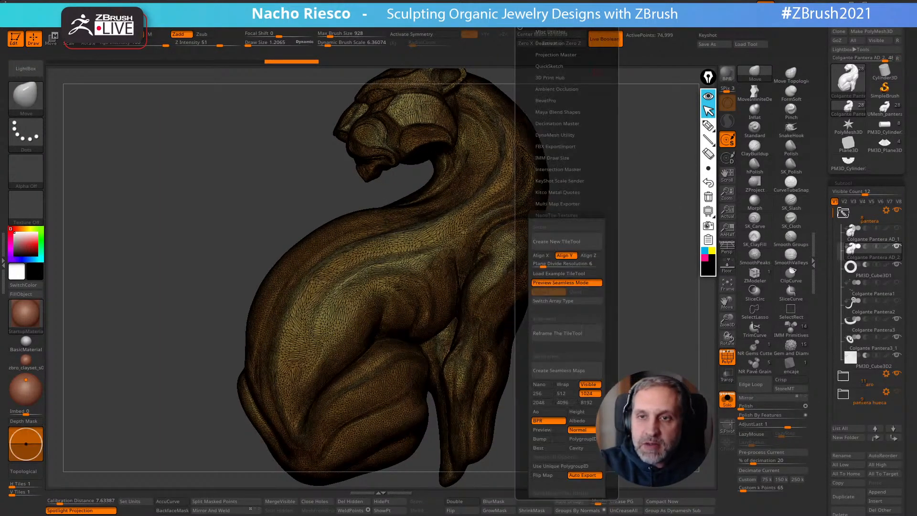
{"action": "left_click", "coordinate": [554, 215]}
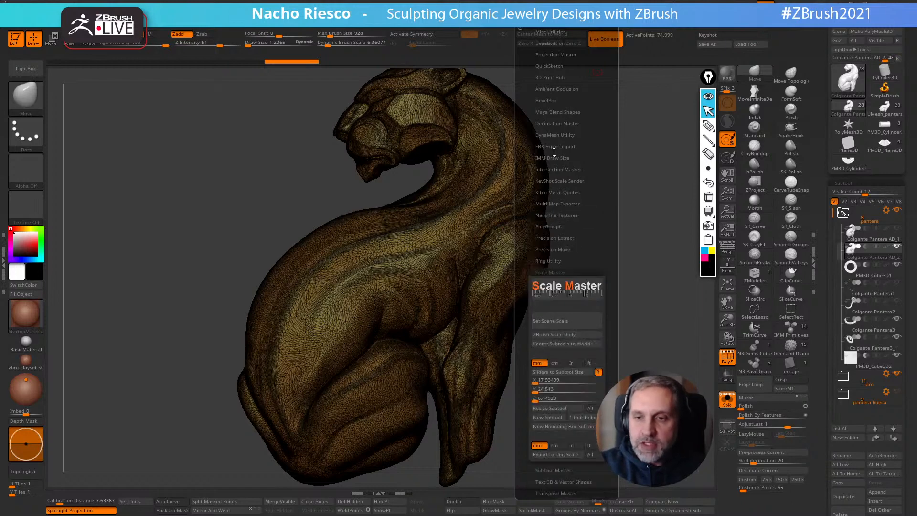
Open the Decimation Master settings and try a custom target of 500 k points
{"action": "left_click", "coordinate": [555, 123]}
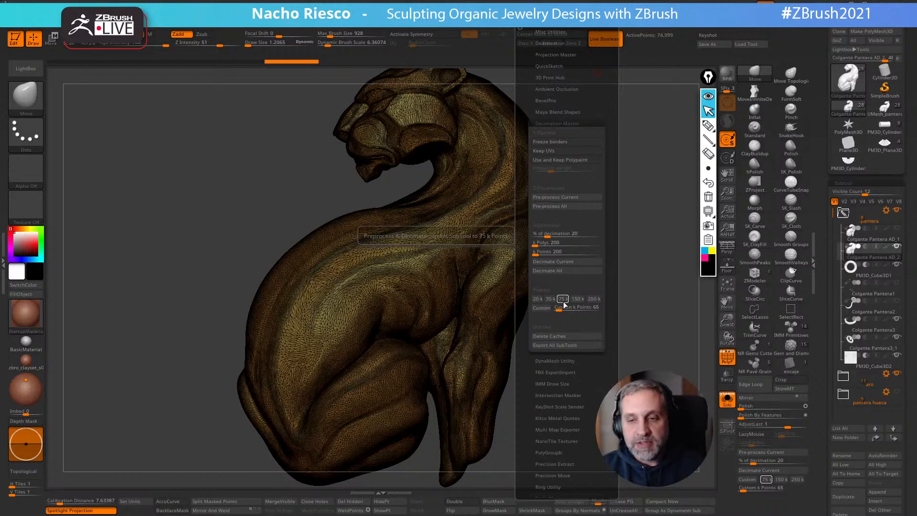
{"action": "left_click", "coordinate": [595, 300]}
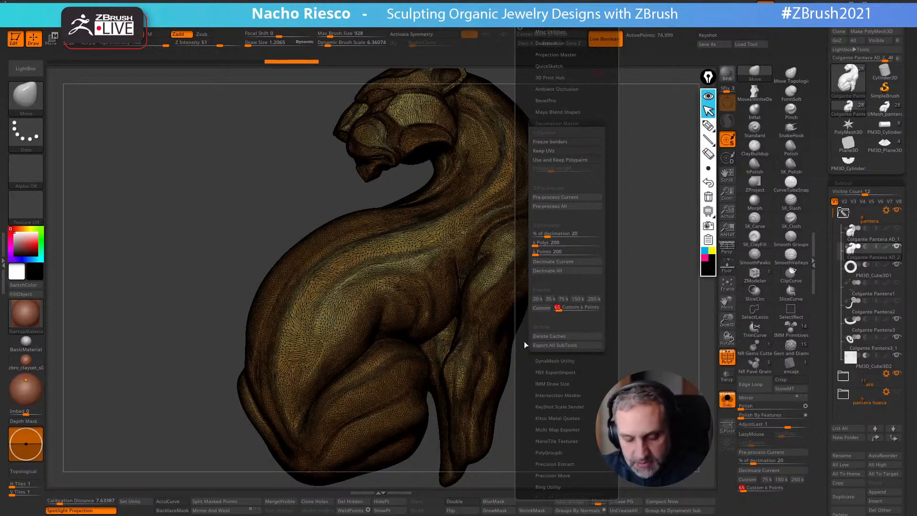
{"action": "type", "text": "500"}
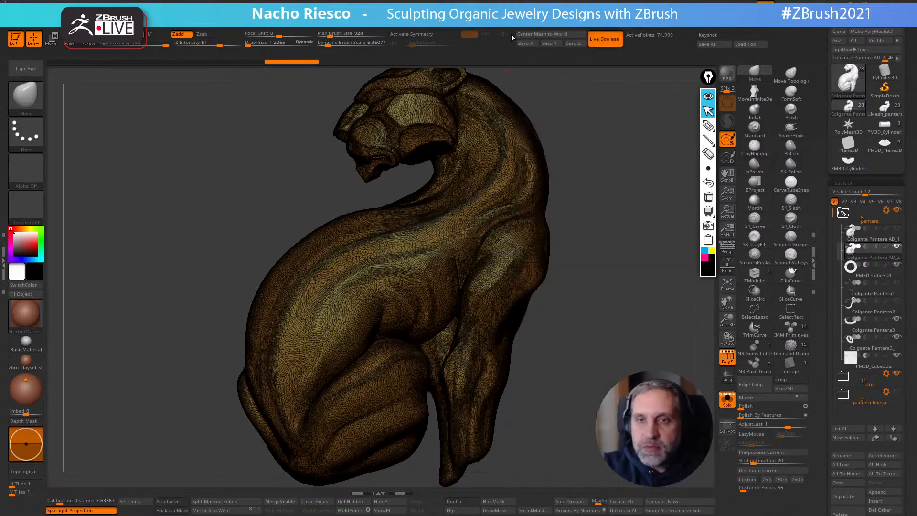
{"action": "mouse_move", "coordinate": [525, 16]}
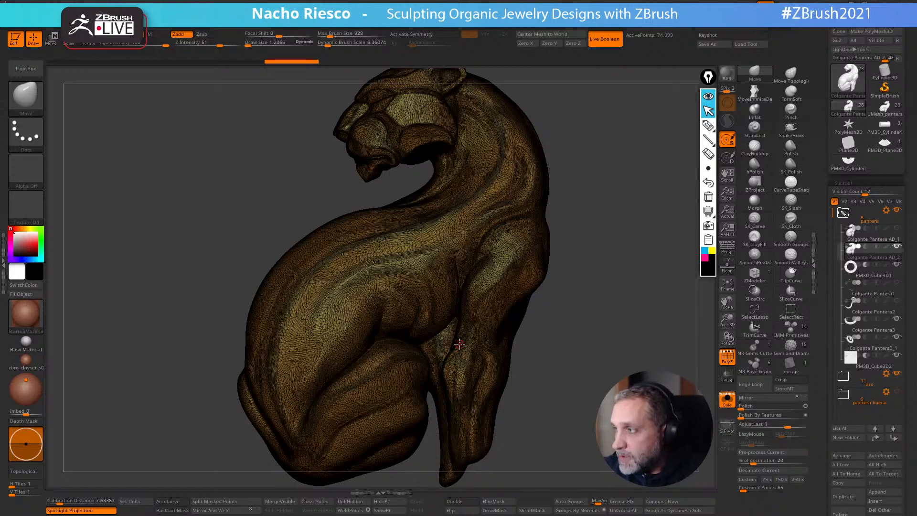
Switch to Autodesk Meshmixer and import panther.obj from the Stream6 folder
{"action": "left_click_drag", "start_coordinate": [592, 356], "coordinate": [610, 356]}
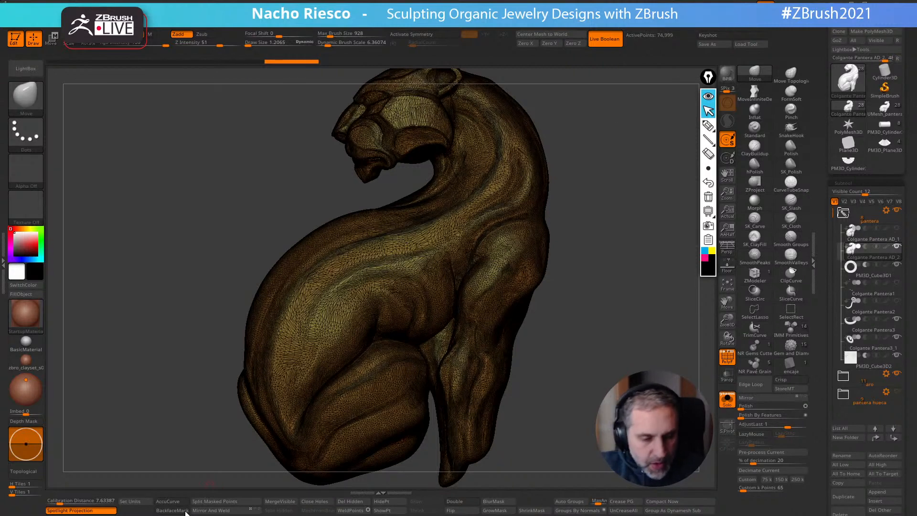
{"action": "key", "text": "super"}
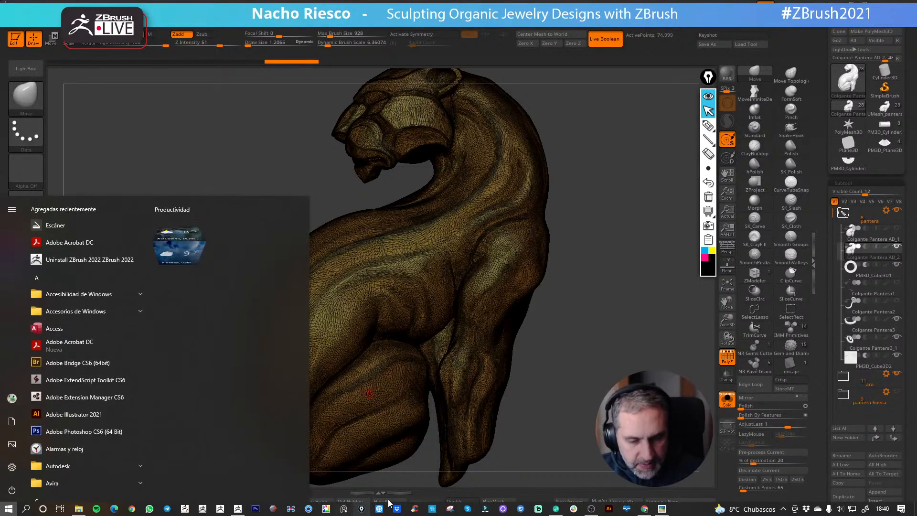
{"action": "left_click", "coordinate": [274, 509]}
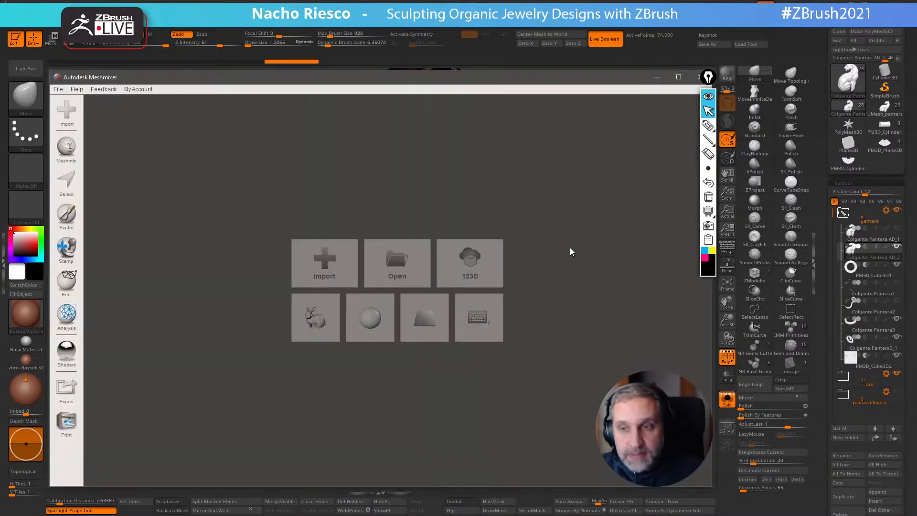
{"action": "left_click", "coordinate": [315, 274]}
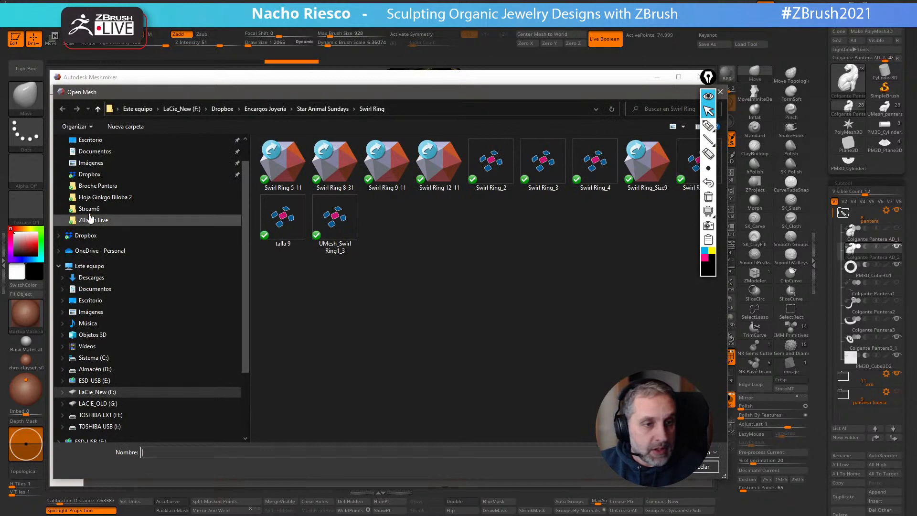
{"action": "left_click", "coordinate": [99, 185]}
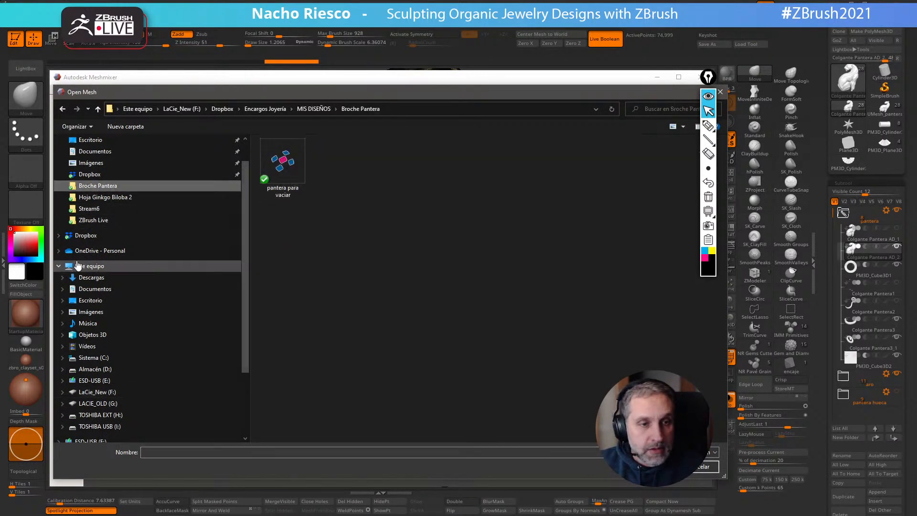
{"action": "left_click", "coordinate": [85, 208]}
{"action": "left_click", "coordinate": [284, 163]}
{"action": "double_click", "coordinate": [283, 163]}
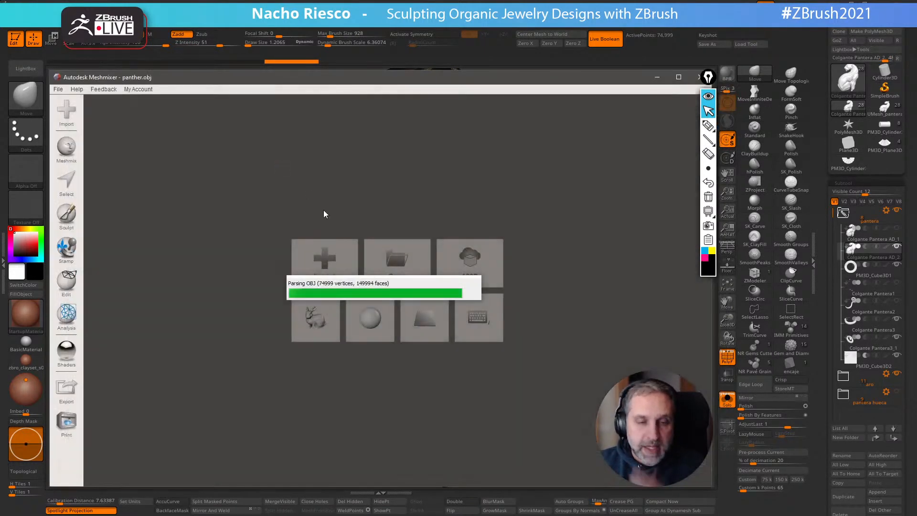
Start Hollow on the panther and set offset distance 0.8 mm, solid accuracy 336 and mesh density 333
{"action": "mouse_move", "coordinate": [67, 282]}
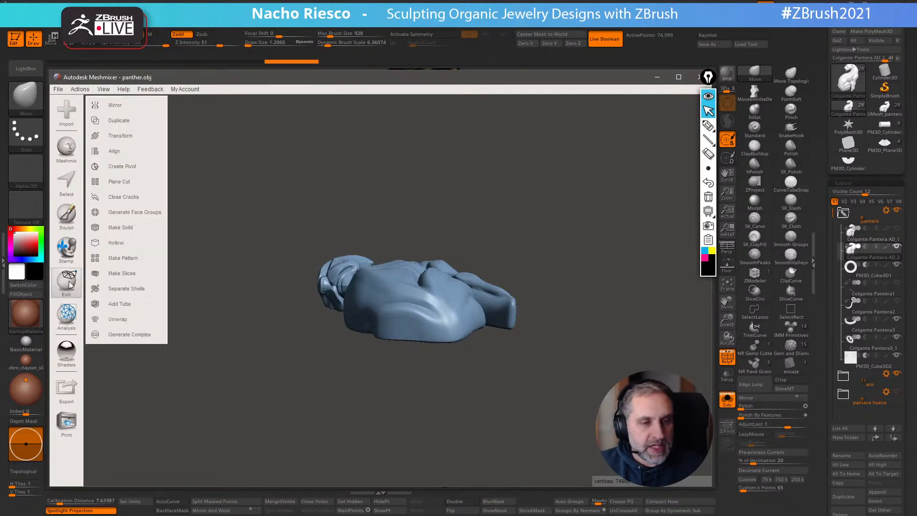
{"action": "left_click", "coordinate": [116, 243]}
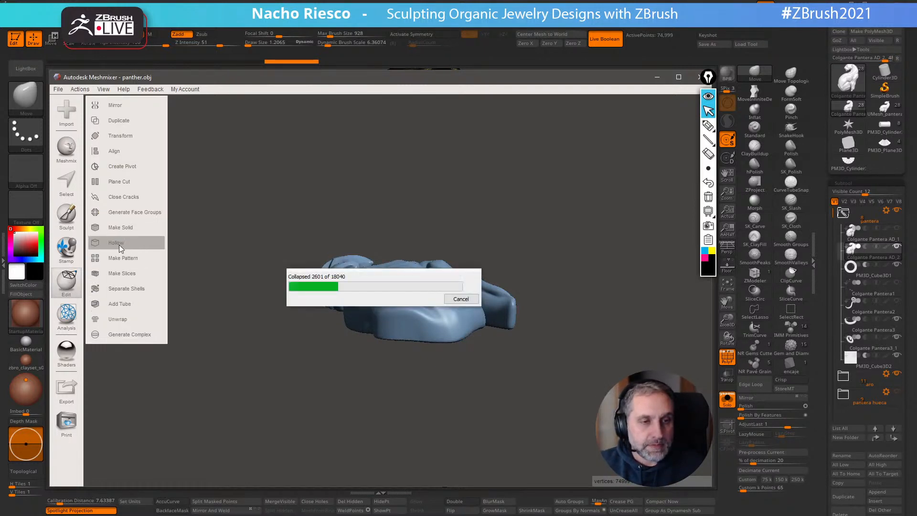
{"action": "left_click", "coordinate": [143, 119]}
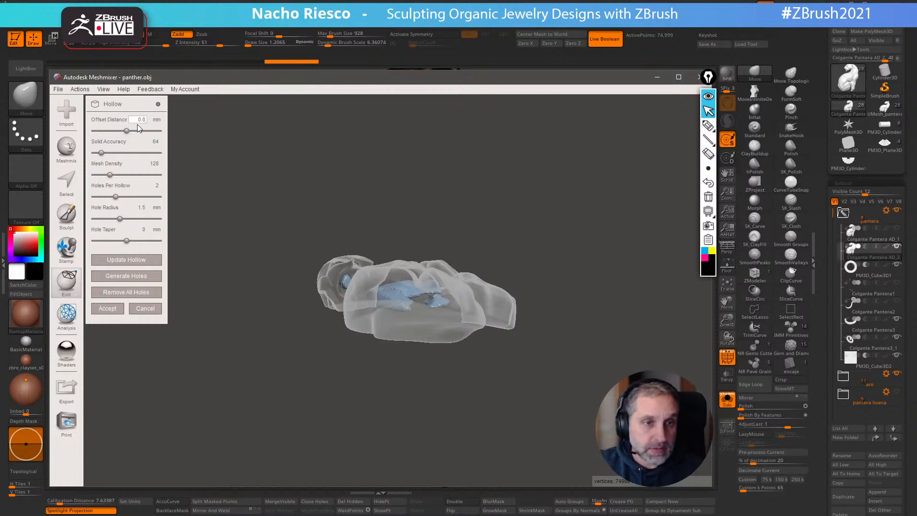
{"action": "left_click_drag", "start_coordinate": [101, 152], "coordinate": [121, 153]}
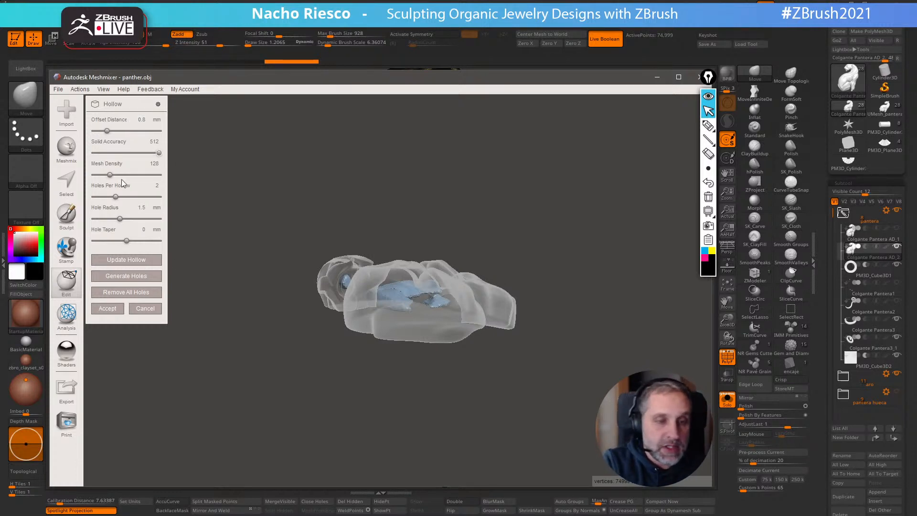
{"action": "left_click_drag", "start_coordinate": [110, 175], "coordinate": [138, 154]}
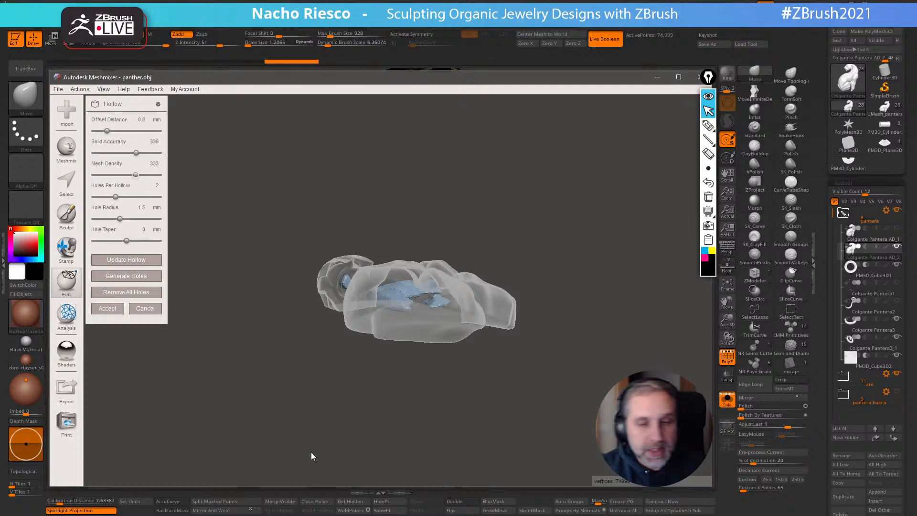
Update the panther's hollow with the current settings and accept the result
{"action": "left_click", "coordinate": [138, 262]}
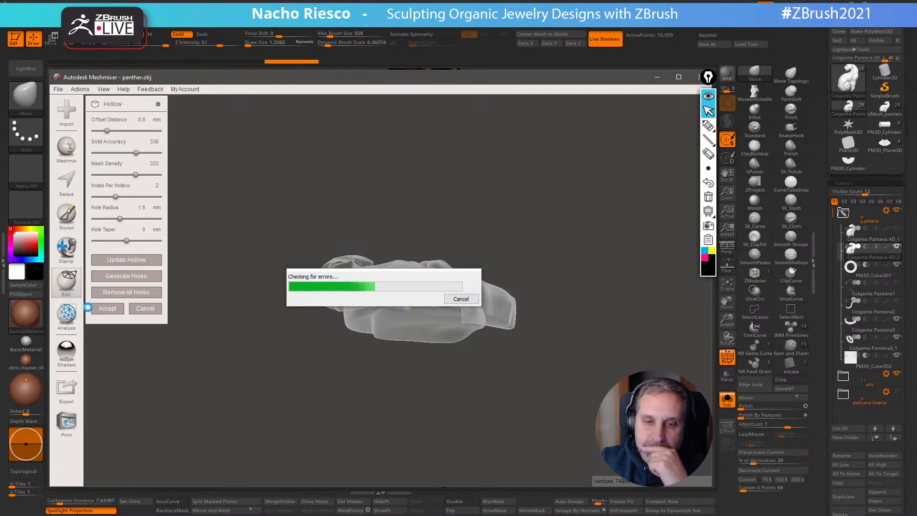
{"action": "right_click_drag", "start_coordinate": [241, 343], "coordinate": [422, 358]}
{"action": "right_click_drag", "start_coordinate": [408, 324], "coordinate": [397, 352]}
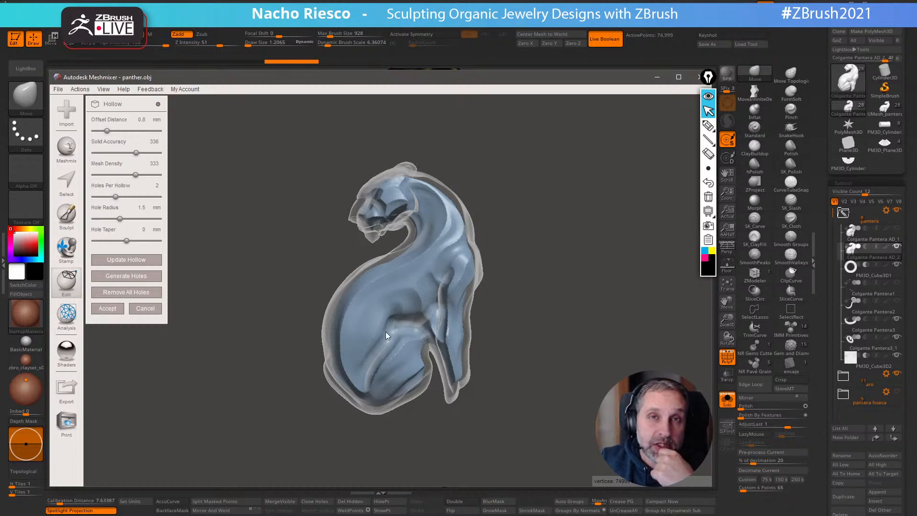
{"action": "right_click_drag", "start_coordinate": [375, 290], "coordinate": [429, 250]}
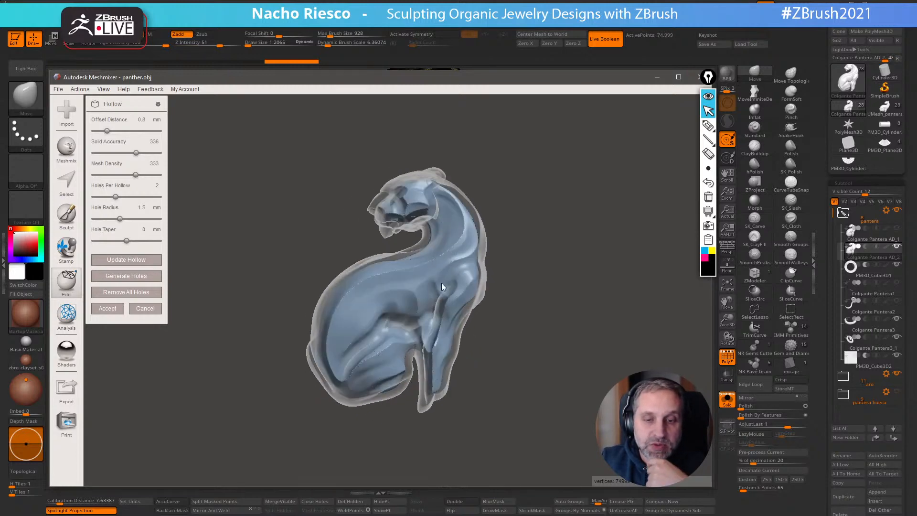
{"action": "left_click", "coordinate": [105, 309]}
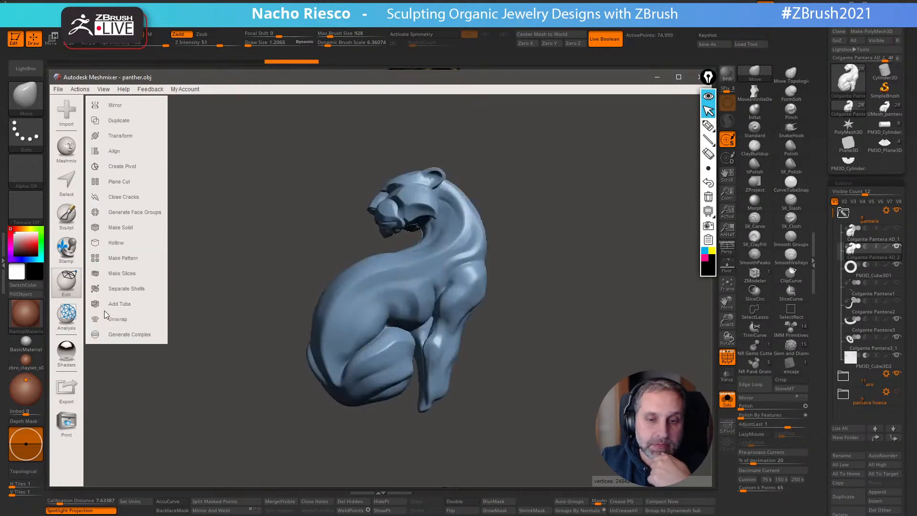
Export the hollowed mesh in OBJ format to the Stream6 folder, overwriting panther.obj
{"action": "left_click", "coordinate": [56, 94]}
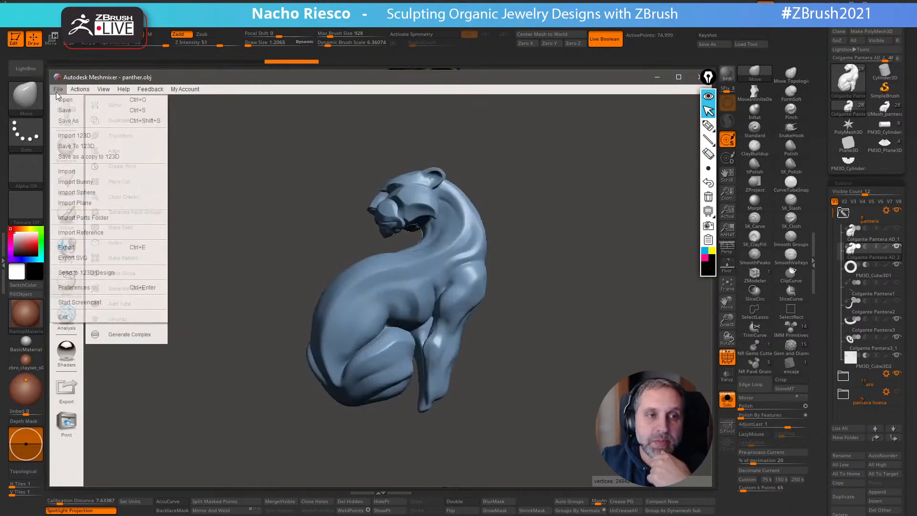
{"action": "left_click", "coordinate": [112, 248]}
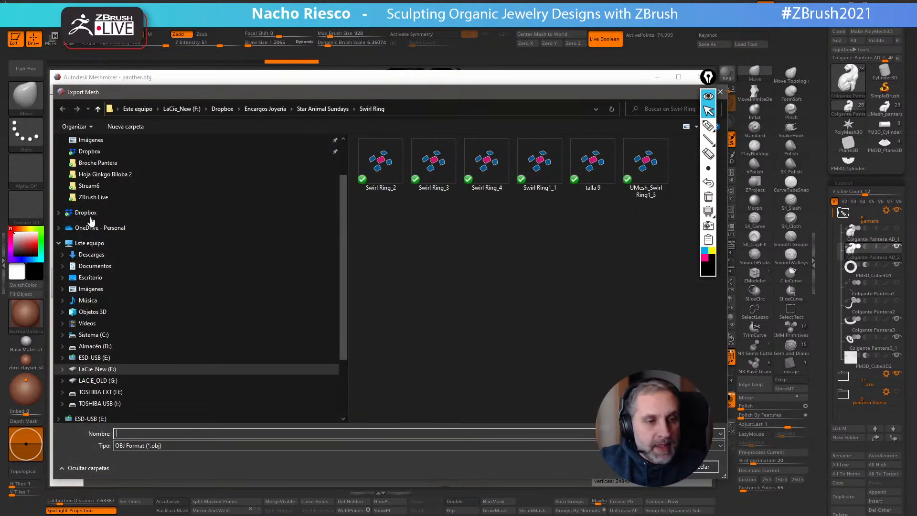
{"action": "left_click", "coordinate": [89, 185]}
{"action": "left_click", "coordinate": [375, 162]}
{"action": "double_click", "coordinate": [375, 162]}
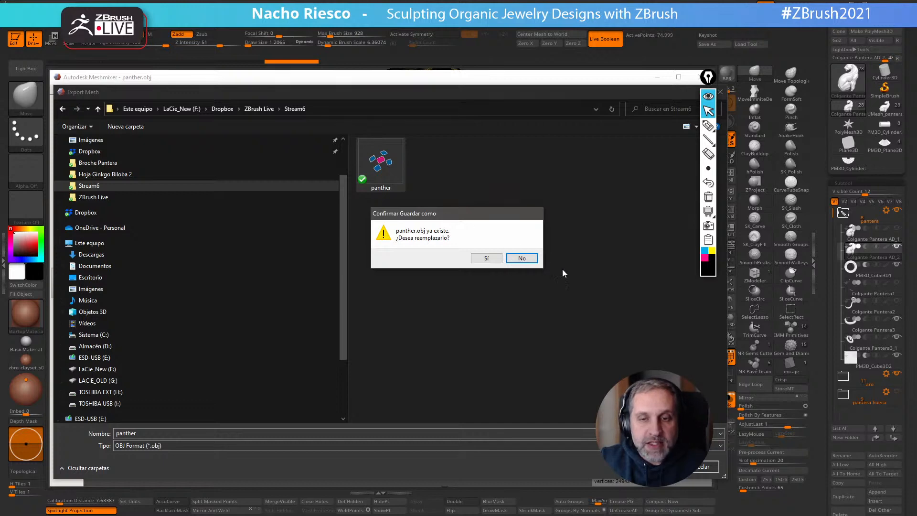
{"action": "left_click", "coordinate": [486, 257]}
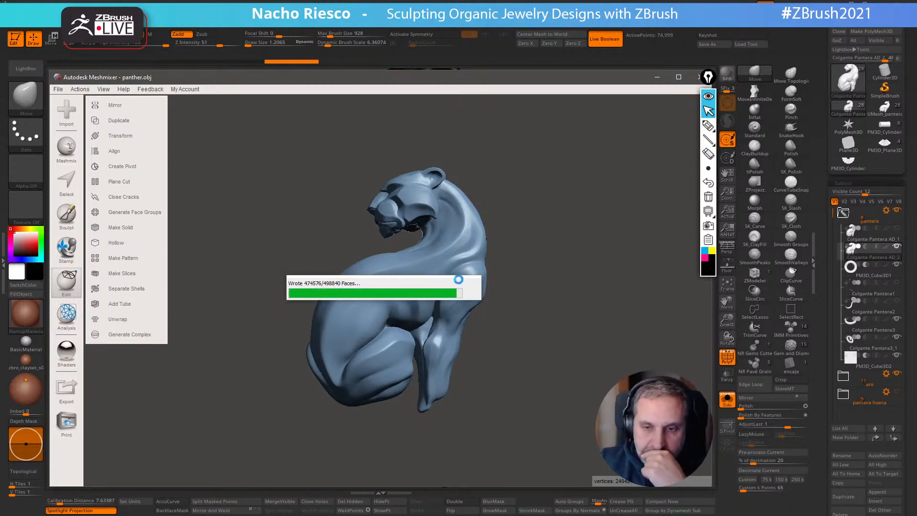
Return to ZBrush, import the hollowed panther.obj into the selected panther subtool and turn off the PolyFrame display
{"action": "left_click", "coordinate": [658, 77]}
{"action": "left_click_drag", "start_coordinate": [587, 329], "coordinate": [686, 239]}
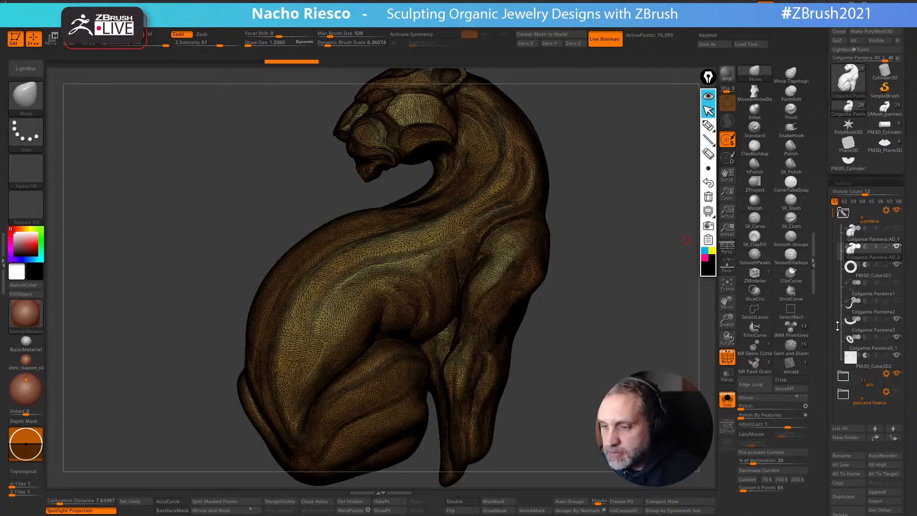
{"action": "scroll", "coordinate": [823, 118], "scroll_direction": "up", "scroll_amount": 2}
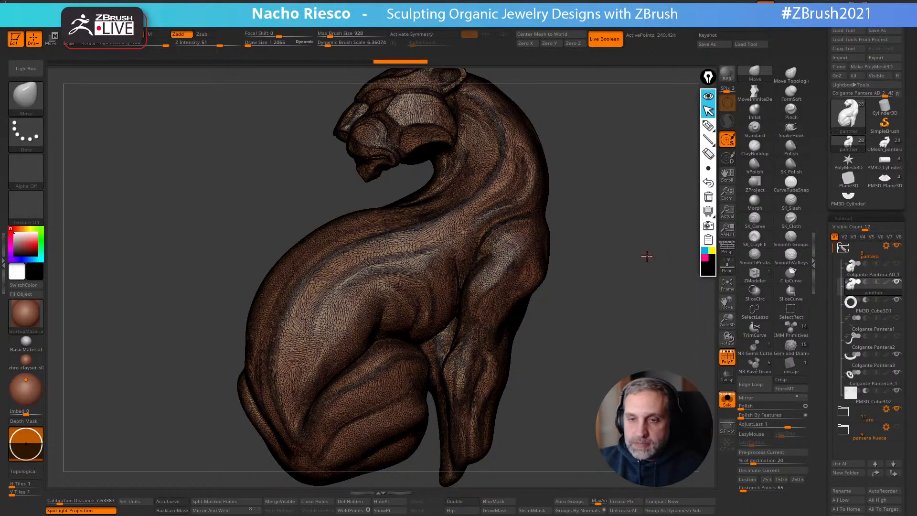
{"action": "left_click", "coordinate": [730, 362]}
{"action": "left_click_drag", "start_coordinate": [549, 367], "coordinate": [564, 414]}
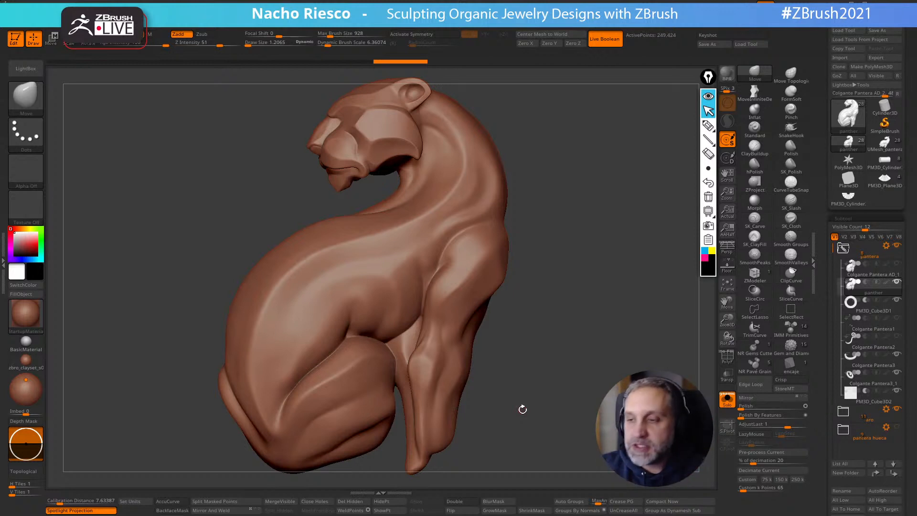
Split the imported panther subtool into its separate parts, accepting that this is not undoable
{"action": "mouse_move", "coordinate": [824, 353]}
{"action": "left_mouse_down"}
{"action": "mouse_move", "coordinate": [825, 333]}
{"action": "mouse_move", "coordinate": [821, 362]}
{"action": "left_mouse_up"}
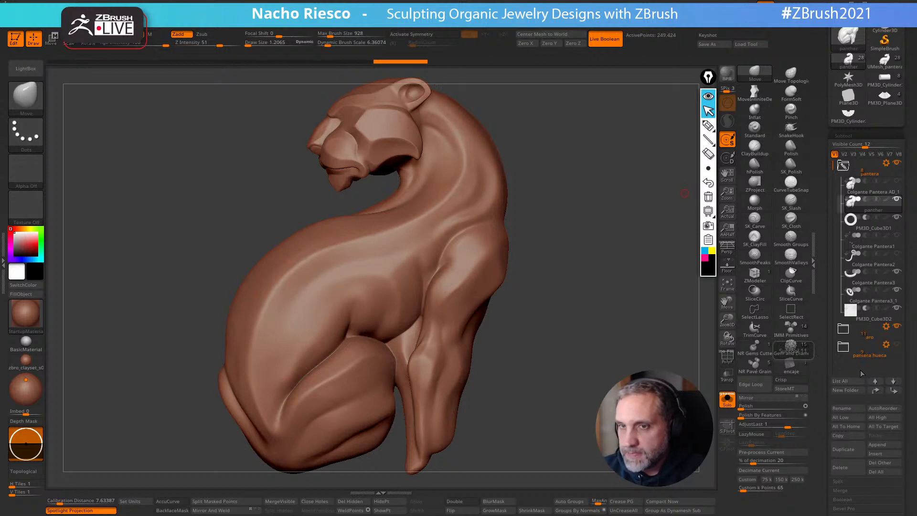
{"action": "left_click_drag", "start_coordinate": [832, 473], "coordinate": [831, 456]}
{"action": "left_click", "coordinate": [843, 465]}
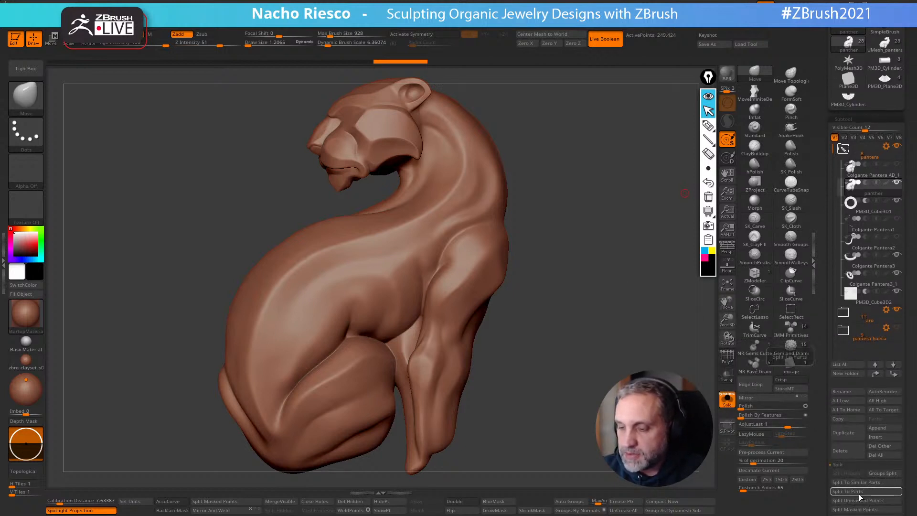
{"action": "left_click", "coordinate": [859, 494]}
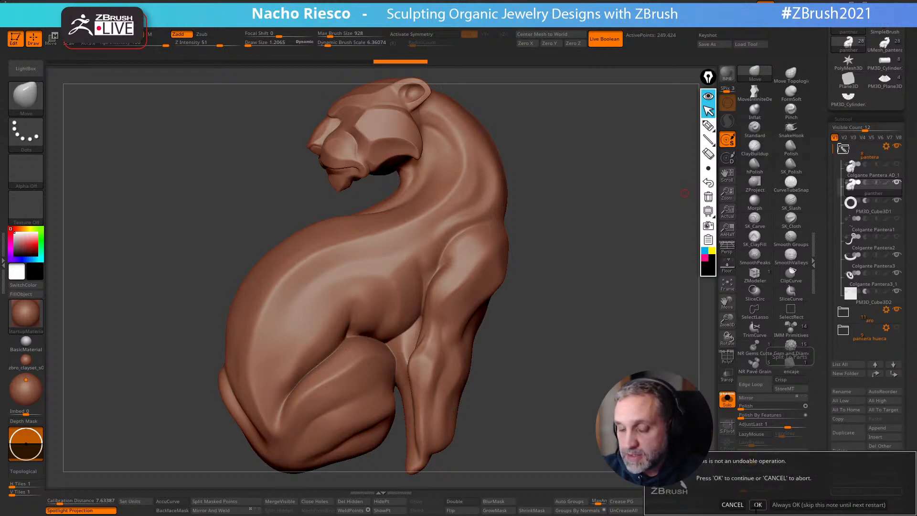
{"action": "left_click", "coordinate": [757, 505]}
{"action": "left_click_drag", "start_coordinate": [643, 340], "coordinate": [592, 325]}
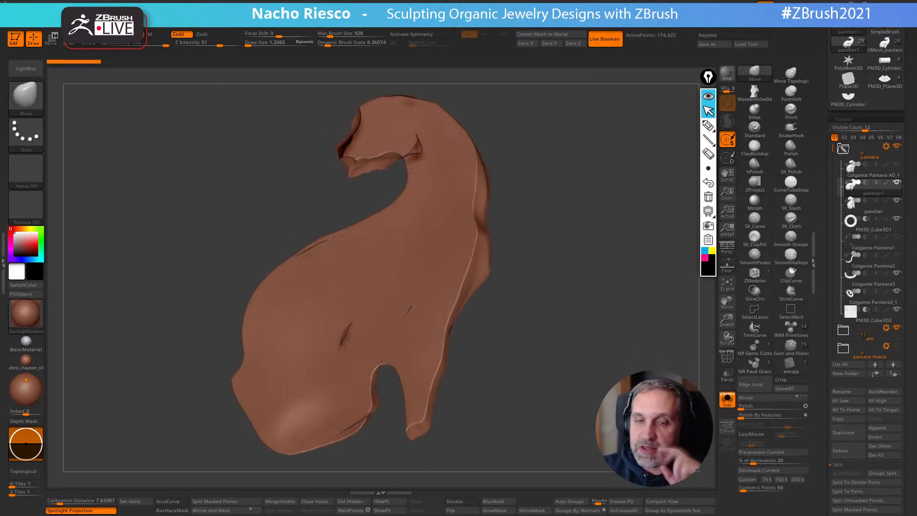
Move the outer panther subtool above panther1 in the subtool list and select the inner shell panther1
{"action": "left_click", "coordinate": [867, 203]}
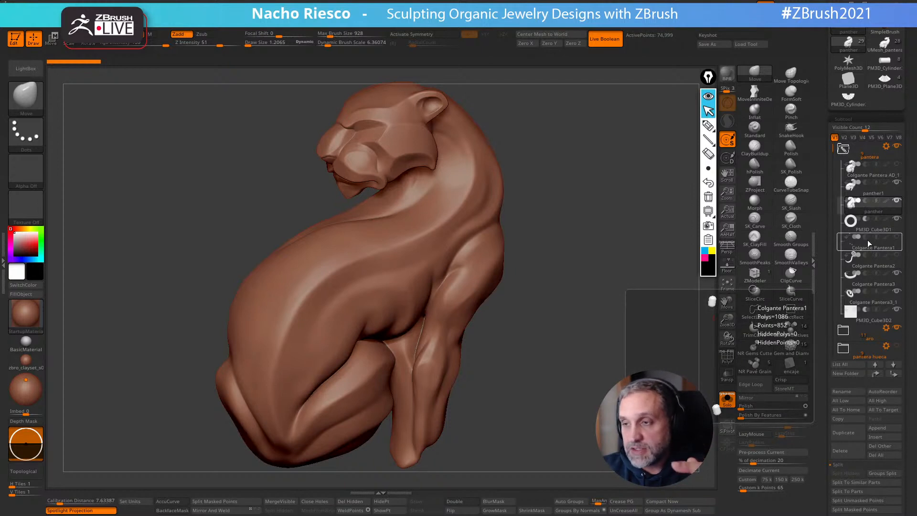
{"action": "left_click_drag", "start_coordinate": [866, 212], "coordinate": [825, 183]}
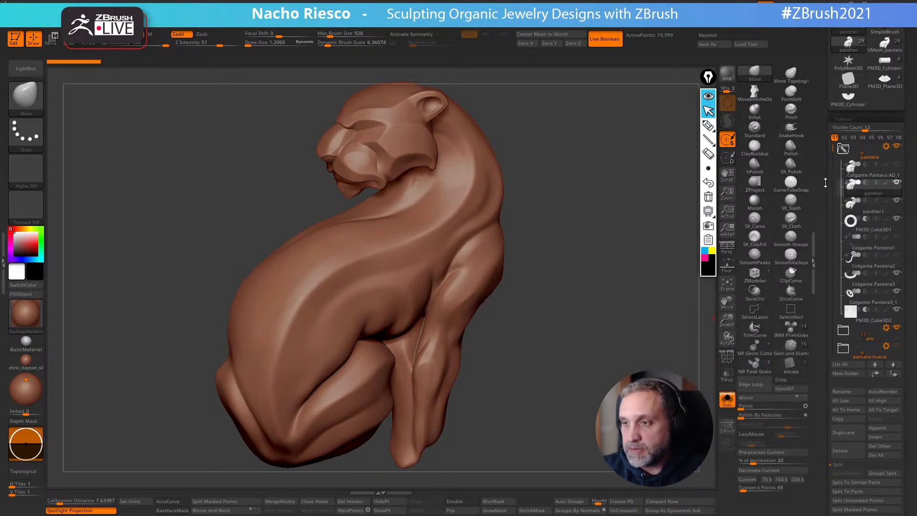
{"action": "left_click", "coordinate": [870, 212]}
{"action": "left_click_drag", "start_coordinate": [597, 391], "coordinate": [565, 406]}
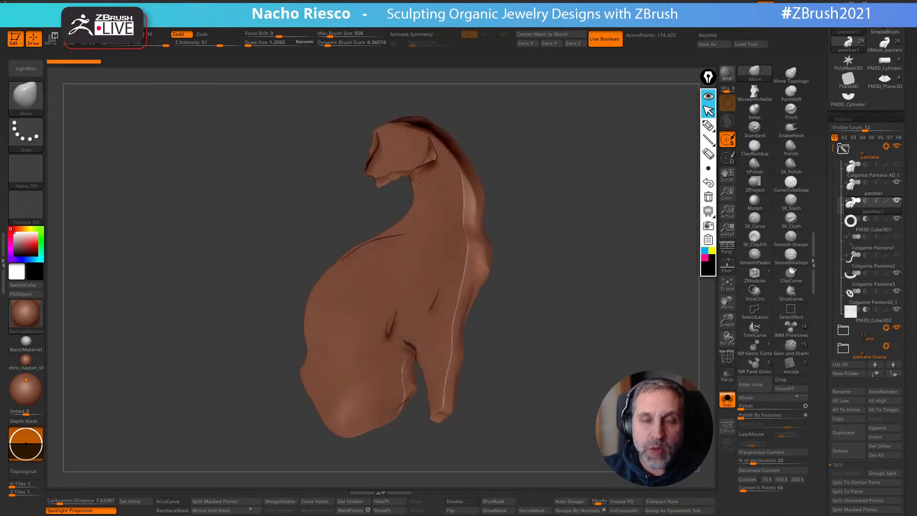
{"action": "left_click_drag", "start_coordinate": [609, 381], "coordinate": [603, 382]}
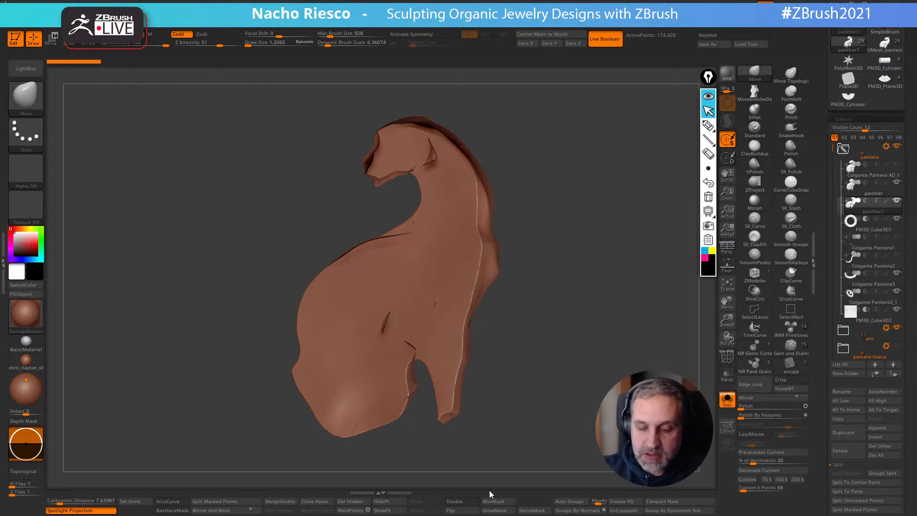
Flip the inner shell panther1's normals in its display properties
{"action": "left_click_drag", "start_coordinate": [822, 422], "coordinate": [827, 151]}
{"action": "left_click_drag", "start_coordinate": [834, 390], "coordinate": [831, 178]}
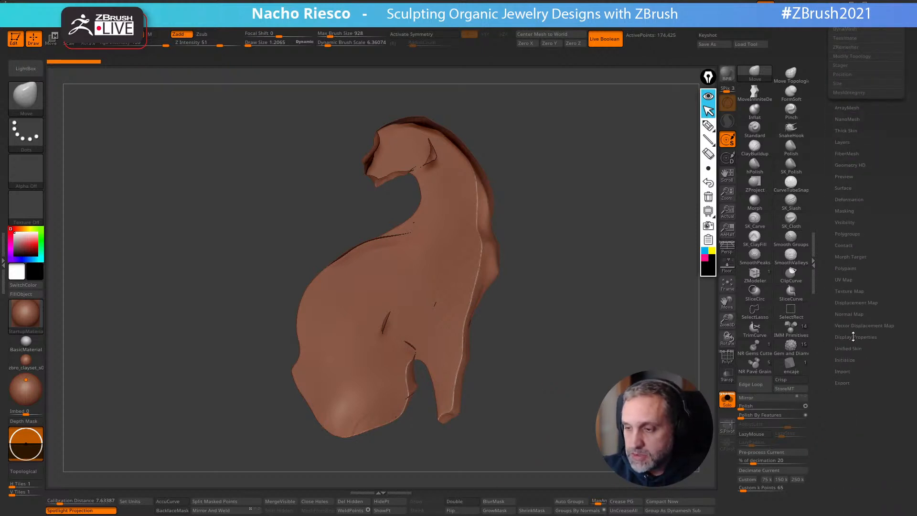
{"action": "left_click", "coordinate": [852, 337]}
{"action": "left_click", "coordinate": [881, 364]}
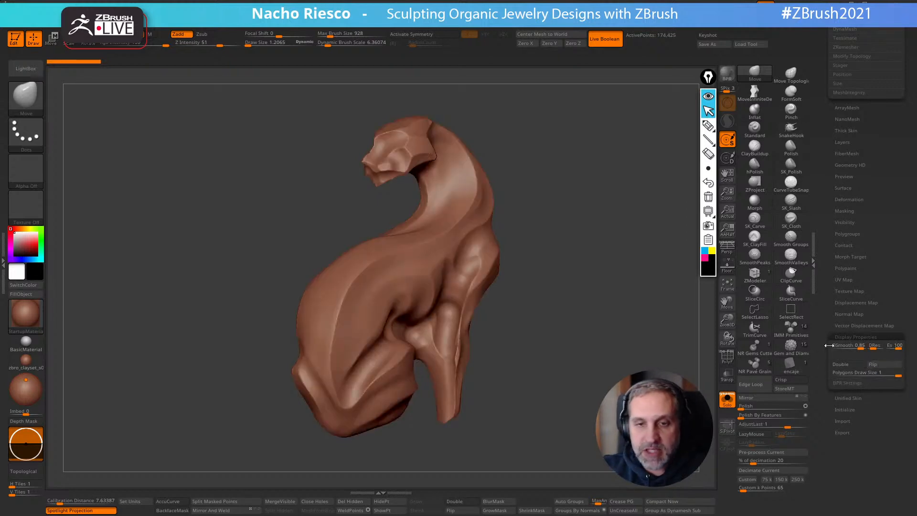
Show the other subtools again, hide the aro folder and turn on transparency
{"action": "left_click", "coordinate": [729, 403]}
{"action": "left_click_drag", "start_coordinate": [601, 272], "coordinate": [764, 253]}
{"action": "left_click_drag", "start_coordinate": [825, 182], "coordinate": [827, 316]}
{"action": "left_click_drag", "start_coordinate": [823, 212], "coordinate": [824, 353]}
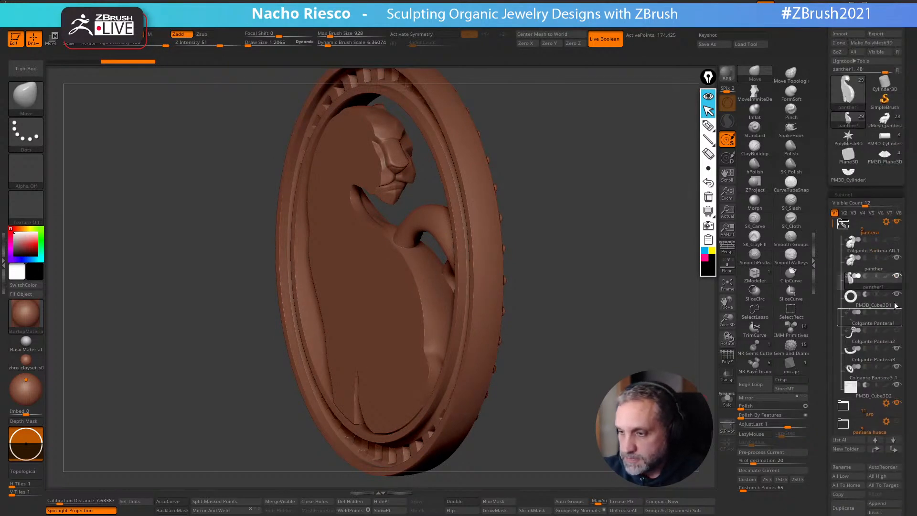
{"action": "mouse_move", "coordinate": [897, 352]}
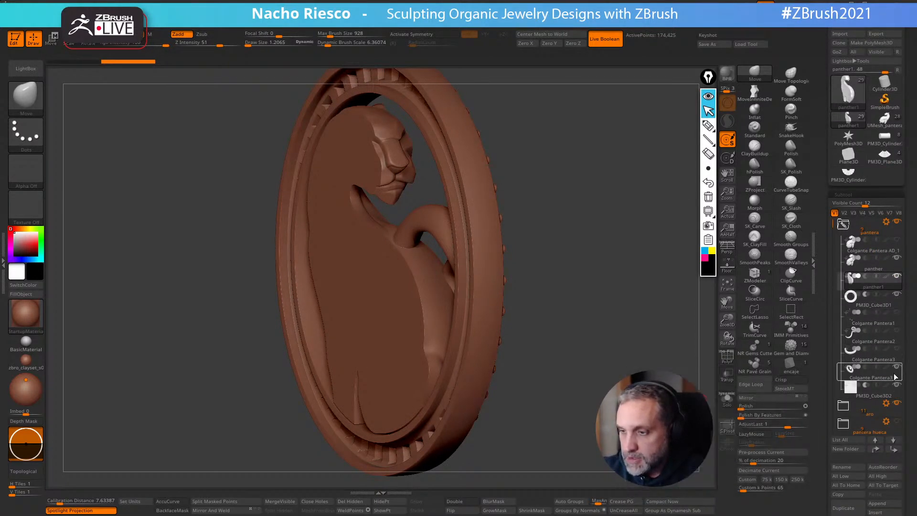
{"action": "left_click_drag", "start_coordinate": [831, 232], "coordinate": [830, 289]}
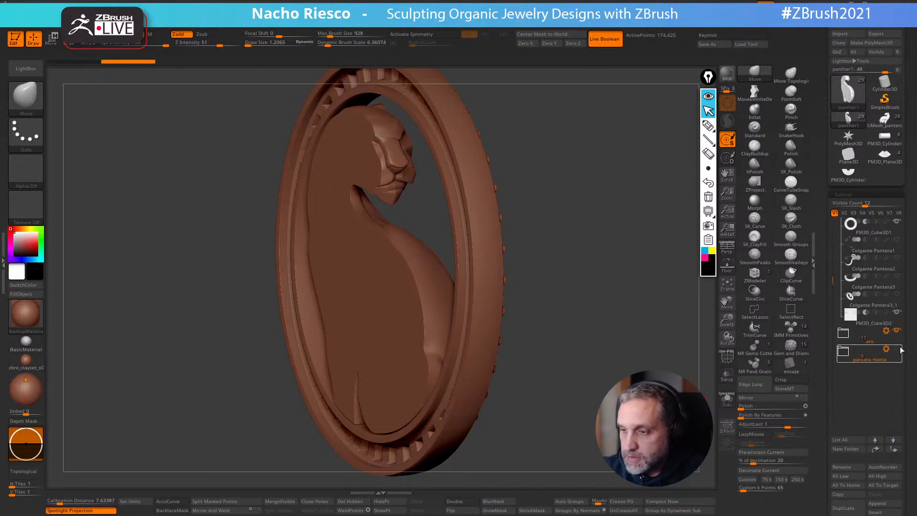
{"action": "left_click", "coordinate": [897, 331]}
{"action": "left_click_drag", "start_coordinate": [711, 350], "coordinate": [715, 409]}
{"action": "left_click", "coordinate": [727, 376]}
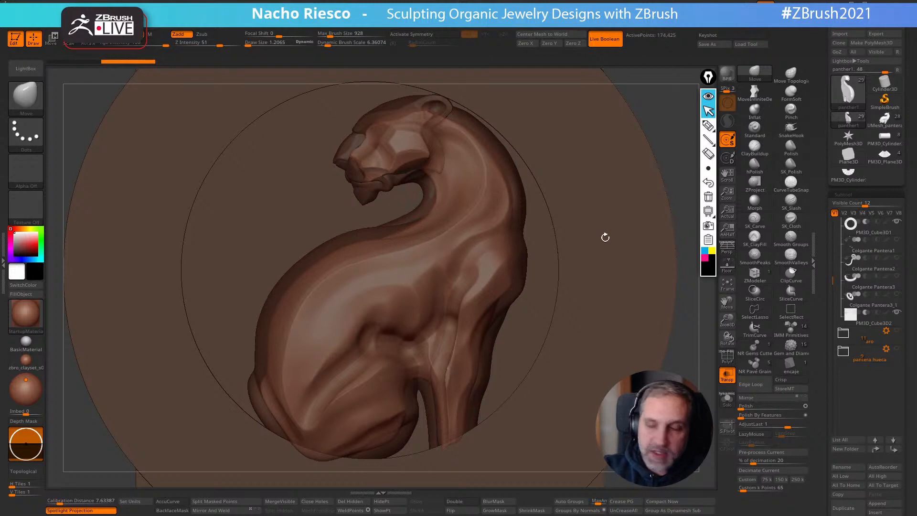
Turn on PolyFrame colouring and examine the wall between the outer panther and inner panther1 shells up close, ending with panther1 selected
{"action": "left_click_drag", "start_coordinate": [832, 281], "coordinate": [830, 215]}
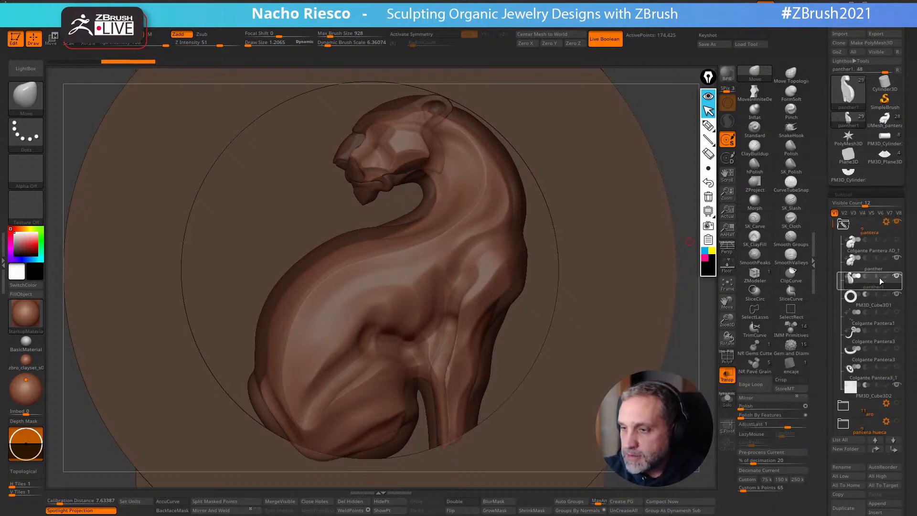
{"action": "left_click", "coordinate": [725, 356]}
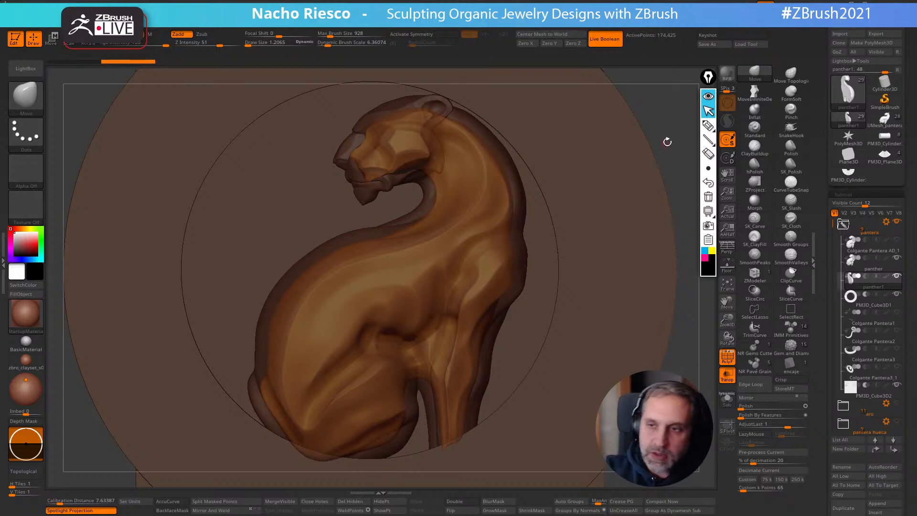
{"action": "right_click_drag", "start_coordinate": [666, 143], "coordinate": [694, 134], "text": "alt"}
{"action": "right_click_drag", "start_coordinate": [398, 248], "coordinate": [369, 325], "text": "ctrl"}
{"action": "left_click", "coordinate": [351, 307], "text": "alt"}
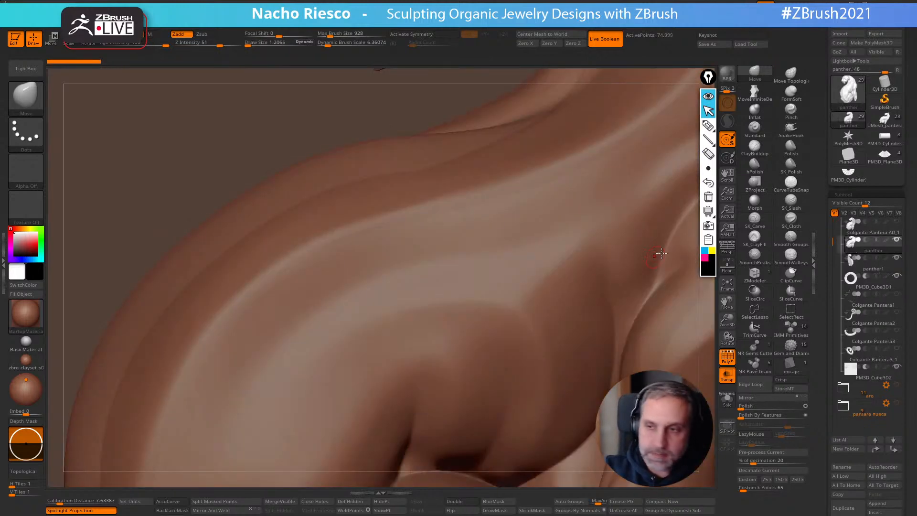
{"action": "left_click_drag", "start_coordinate": [704, 287], "coordinate": [712, 363]}
{"action": "left_click", "coordinate": [729, 405]}
{"action": "left_click", "coordinate": [729, 404]}
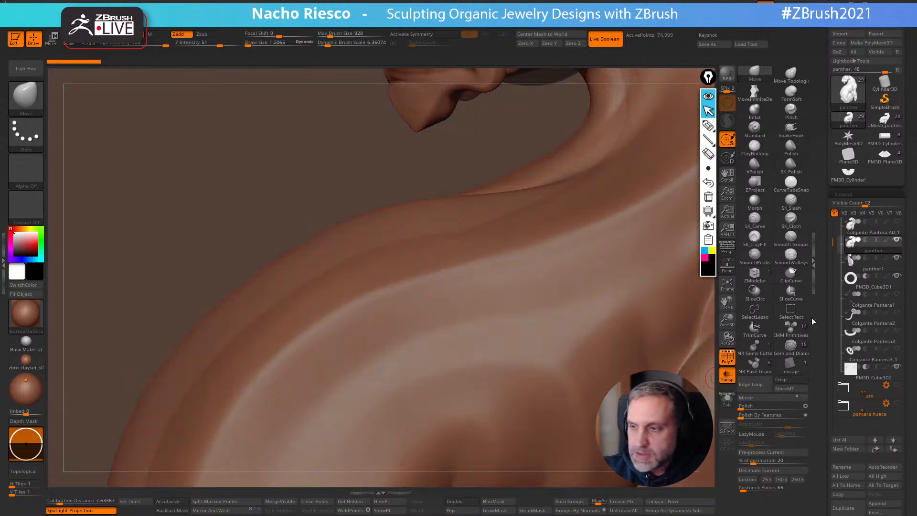
{"action": "left_click", "coordinate": [850, 264]}
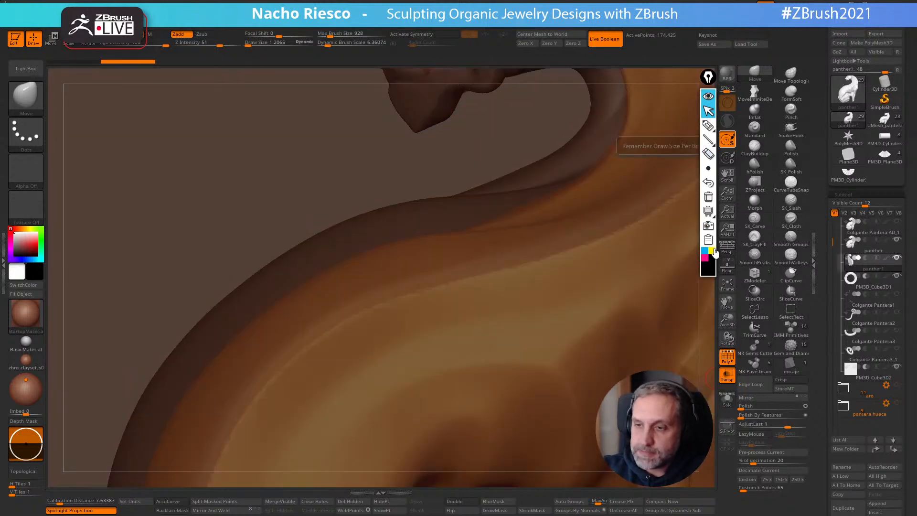
Annotate the gap between the two shells in yellow with two dots and "0.8 mm", and clear the annotation
{"action": "left_click", "coordinate": [708, 125]}
{"action": "left_click", "coordinate": [329, 226]}
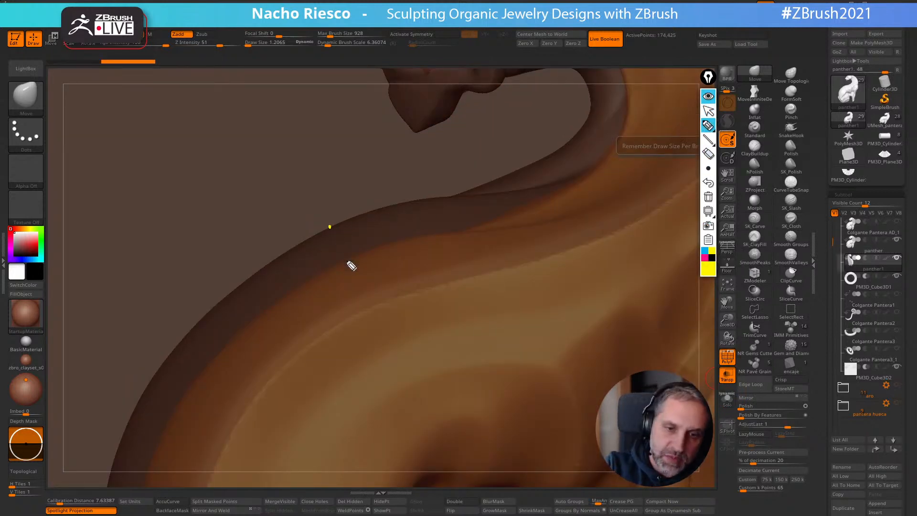
{"action": "left_click", "coordinate": [343, 260]}
{"action": "left_click_drag", "start_coordinate": [356, 230], "coordinate": [406, 205]}
{"action": "left_click", "coordinate": [362, 232]}
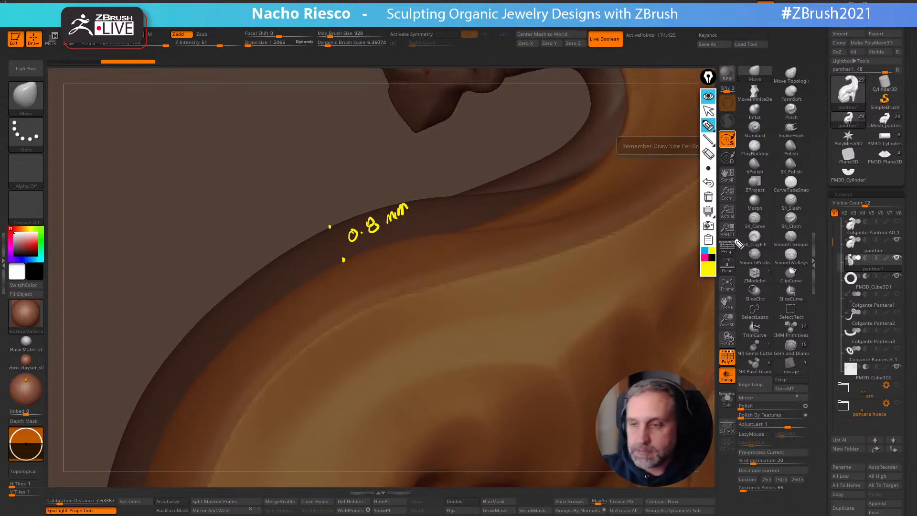
{"action": "left_click", "coordinate": [708, 197]}
{"action": "left_click", "coordinate": [708, 111]}
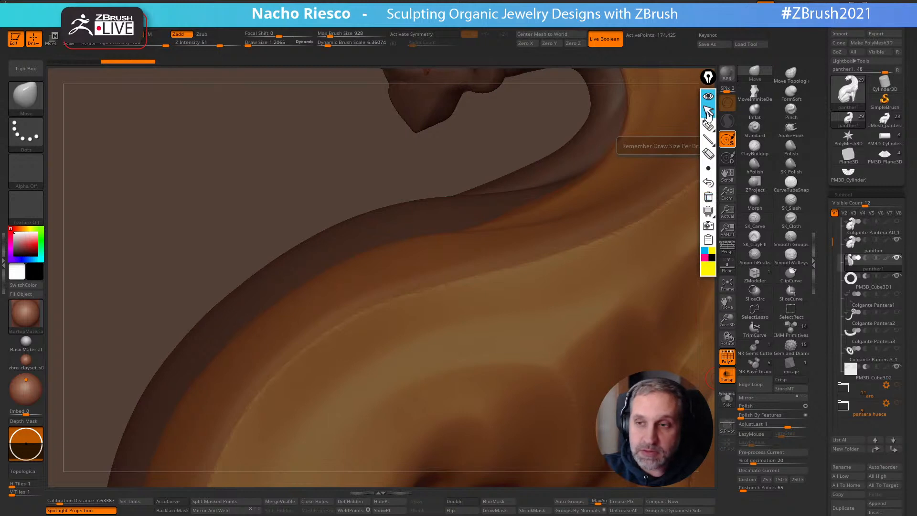
Isolate the inner shell panther1 in Solo mode with its flat back facing the view
{"action": "left_click", "coordinate": [727, 285]}
{"action": "mouse_move", "coordinate": [664, 351]}
{"action": "left_mouse_down"}
{"action": "mouse_move", "coordinate": [592, 414]}
{"action": "mouse_move", "coordinate": [608, 395]}
{"action": "mouse_move", "coordinate": [685, 394]}
{"action": "left_mouse_up"}
{"action": "key", "text": "ctrl+z"}
{"action": "left_click_drag", "start_coordinate": [200, 267], "coordinate": [184, 274]}
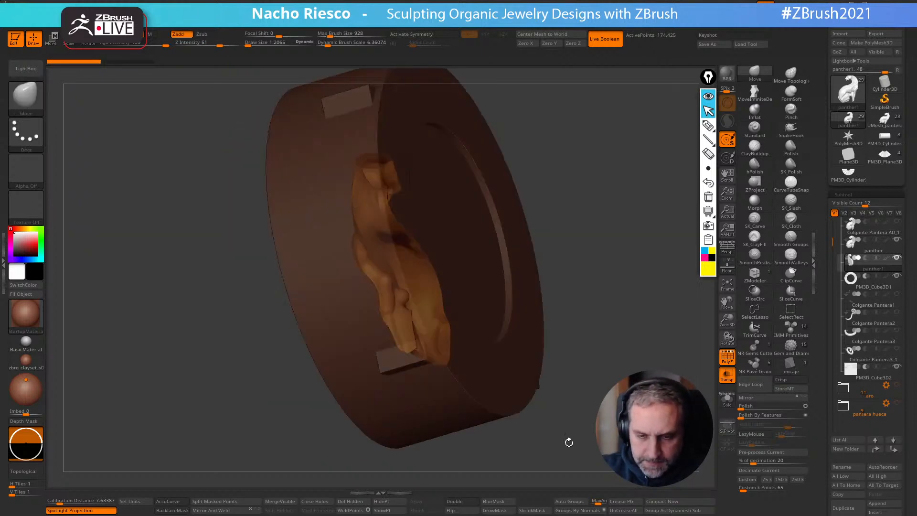
{"action": "left_click_drag", "start_coordinate": [530, 446], "coordinate": [569, 440]}
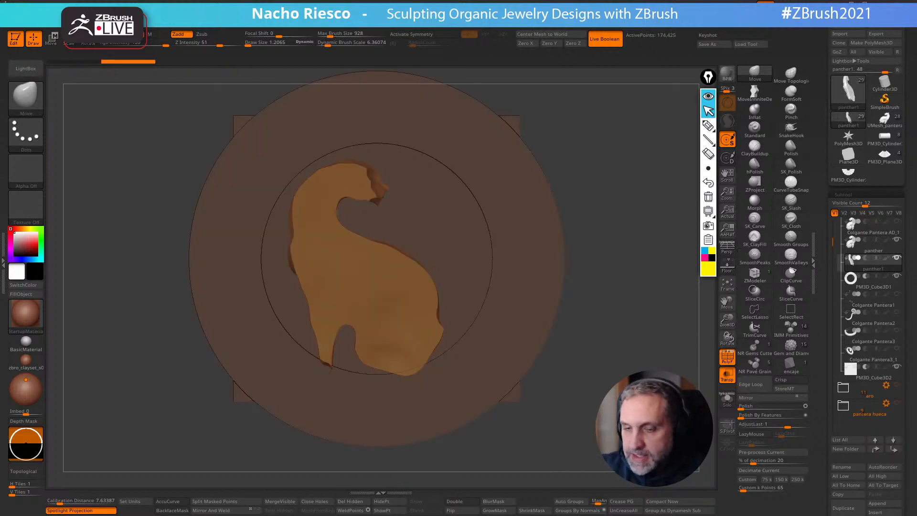
{"action": "left_click_drag", "start_coordinate": [678, 393], "coordinate": [674, 406], "text": "alt"}
{"action": "left_click", "coordinate": [730, 405]}
{"action": "left_click_drag", "start_coordinate": [660, 366], "coordinate": [430, 301], "text": "alt"}
Set up the MaskPen masking brush with Focal Shift -100, LazyMouse on and LazyStep 0
{"action": "key", "text": "s"}
{"action": "mouse_move", "coordinate": [520, 207]}
{"action": "left_mouse_down"}
{"action": "mouse_move", "coordinate": [553, 208]}
{"action": "mouse_move", "coordinate": [547, 221]}
{"action": "mouse_move", "coordinate": [606, 211]}
{"action": "mouse_move", "coordinate": [614, 229]}
{"action": "left_mouse_up"}
{"action": "key", "text": "ctrl"}
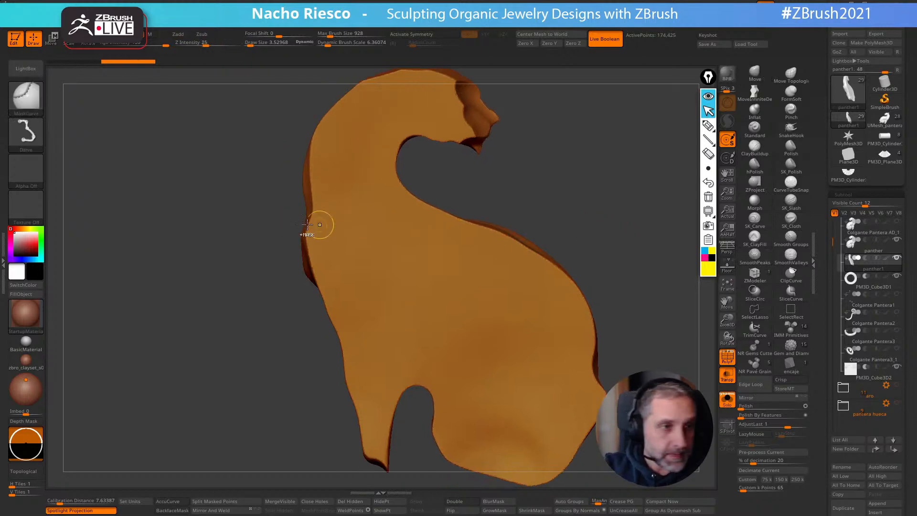
{"action": "left_click", "coordinate": [27, 100]}
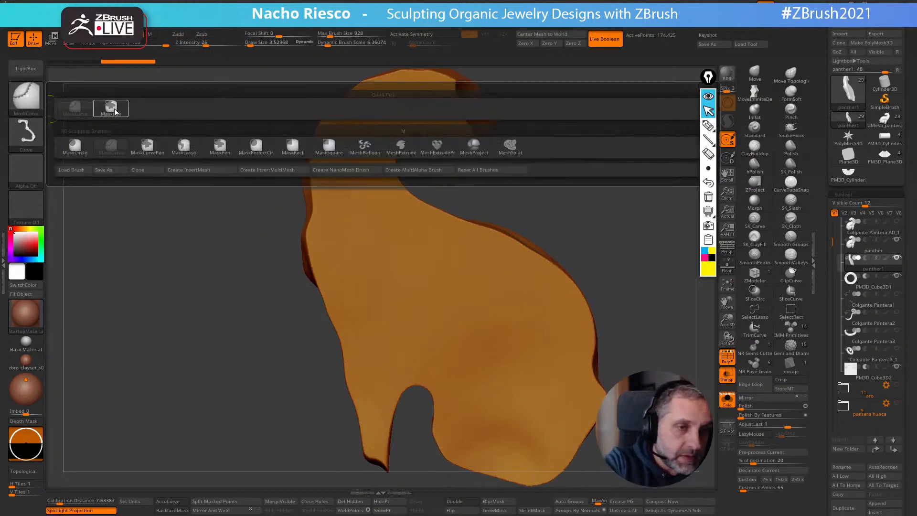
{"action": "left_click", "coordinate": [111, 107]}
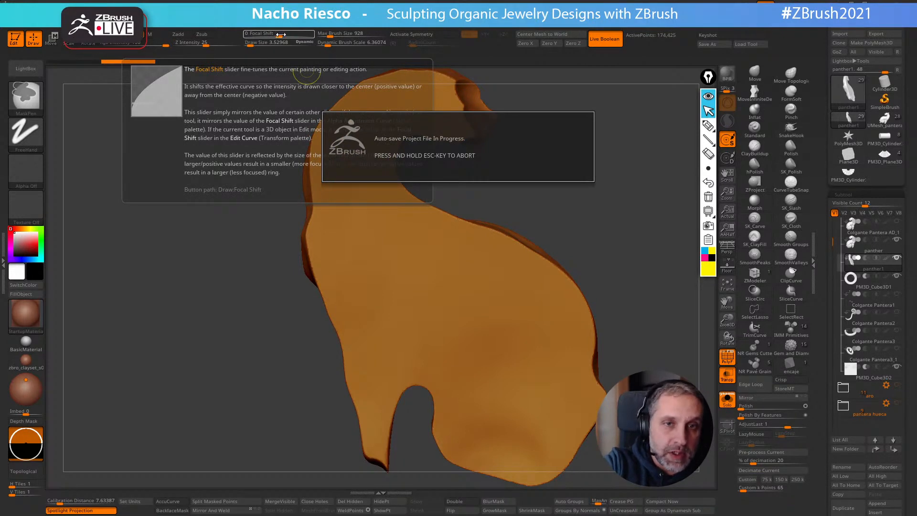
{"action": "left_click_drag", "start_coordinate": [279, 34], "coordinate": [247, 34]}
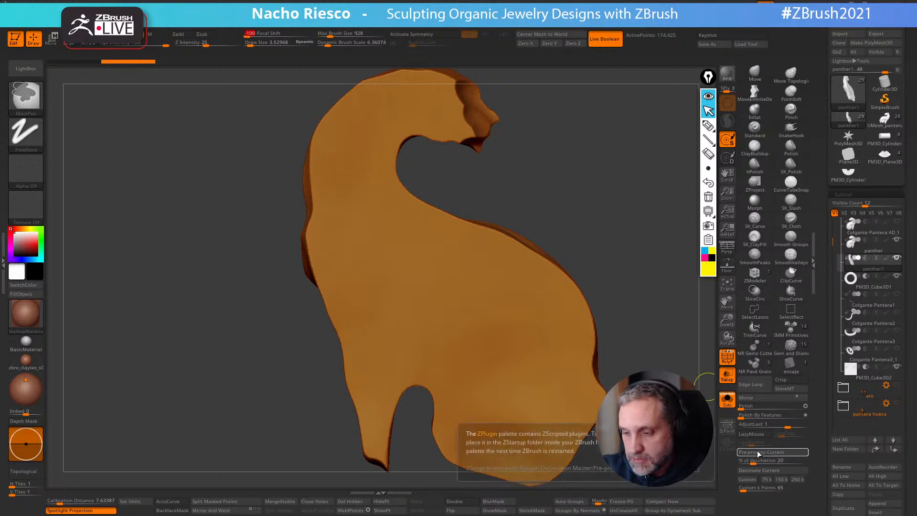
{"action": "left_click", "coordinate": [751, 434]}
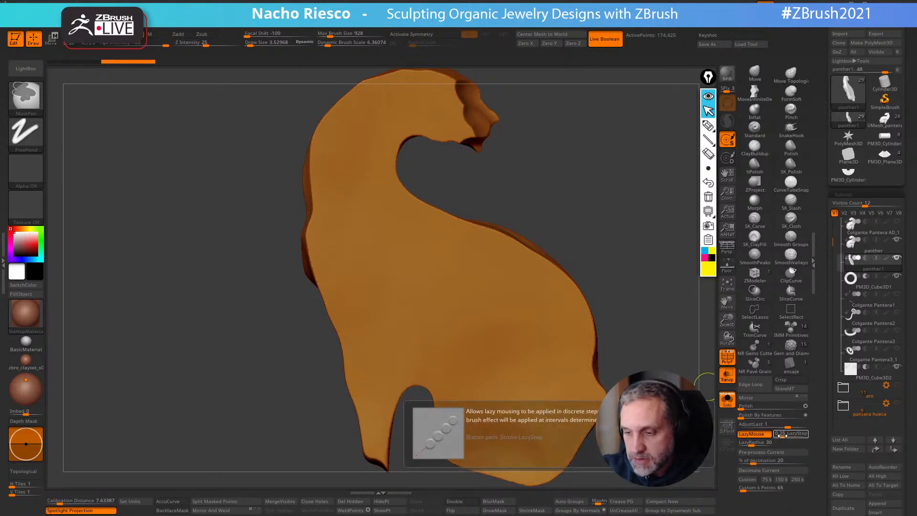
{"action": "left_click_drag", "start_coordinate": [788, 434], "coordinate": [772, 434]}
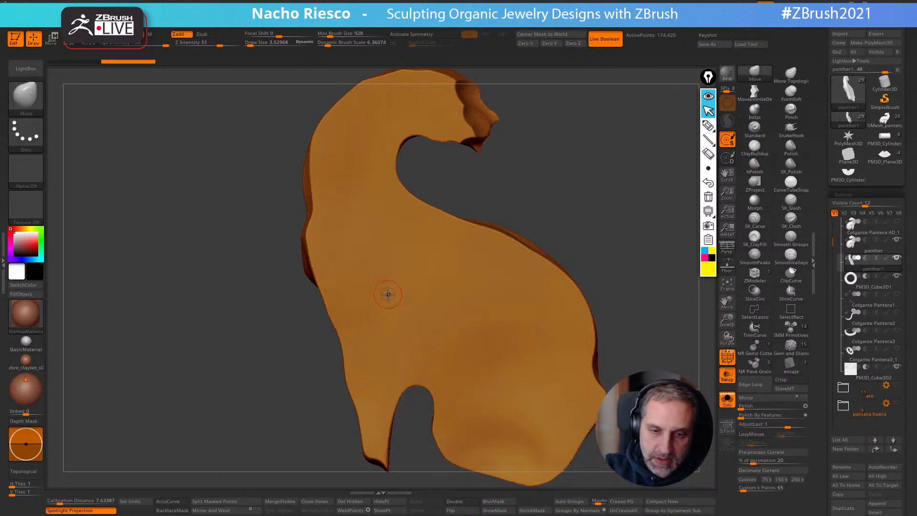
Mask the body area on panther1's flat back with a draw size of about 4.3, leaving an even margin and excluding the head and front leg
{"action": "key", "text": "s"}
{"action": "mouse_move", "coordinate": [334, 203]}
{"action": "left_mouse_down", "text": "ctrl"}
{"action": "mouse_move", "coordinate": [347, 280]}
{"action": "mouse_move", "coordinate": [394, 329]}
{"action": "mouse_move", "coordinate": [449, 365]}
{"action": "mouse_move", "coordinate": [490, 445]}
{"action": "mouse_move", "coordinate": [549, 432]}
{"action": "mouse_move", "coordinate": [565, 370]}
{"action": "mouse_move", "coordinate": [552, 306]}
{"action": "mouse_move", "coordinate": [407, 228]}
{"action": "mouse_move", "coordinate": [360, 184]}
{"action": "mouse_move", "coordinate": [346, 235]}
{"action": "mouse_move", "coordinate": [386, 244]}
{"action": "mouse_move", "coordinate": [406, 299]}
{"action": "left_mouse_up", "text": "ctrl"}
{"action": "mouse_move", "coordinate": [474, 367]}
{"action": "left_mouse_down", "text": "ctrl"}
{"action": "mouse_move", "coordinate": [420, 260]}
{"action": "mouse_move", "coordinate": [520, 359]}
{"action": "mouse_move", "coordinate": [468, 268]}
{"action": "mouse_move", "coordinate": [522, 376]}
{"action": "mouse_move", "coordinate": [482, 382]}
{"action": "mouse_move", "coordinate": [488, 391]}
{"action": "mouse_move", "coordinate": [505, 300]}
{"action": "left_mouse_up", "text": "ctrl"}
{"action": "left_click_drag", "start_coordinate": [541, 400], "coordinate": [526, 431], "text": "ctrl"}
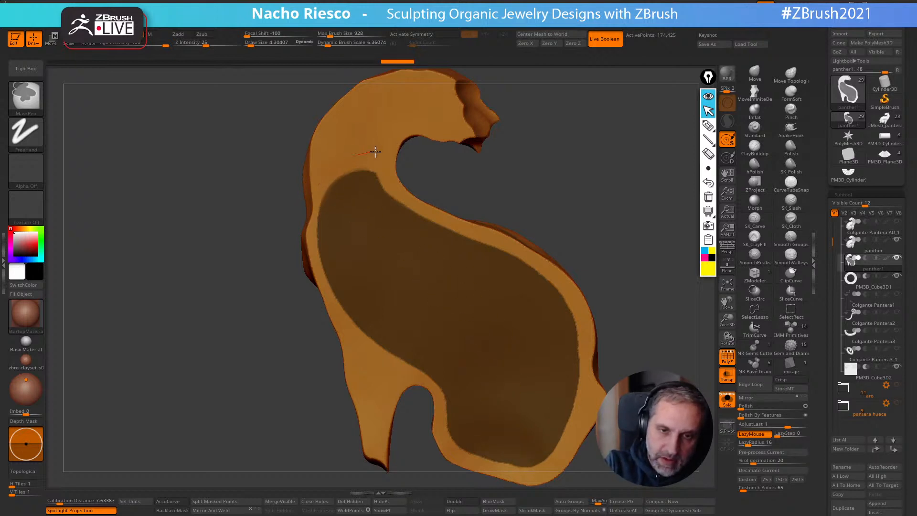
{"action": "mouse_move", "coordinate": [337, 163]}
{"action": "left_mouse_down", "text": "ctrl"}
{"action": "mouse_move", "coordinate": [328, 225]}
{"action": "mouse_move", "coordinate": [360, 197]}
{"action": "left_mouse_up", "text": "ctrl"}
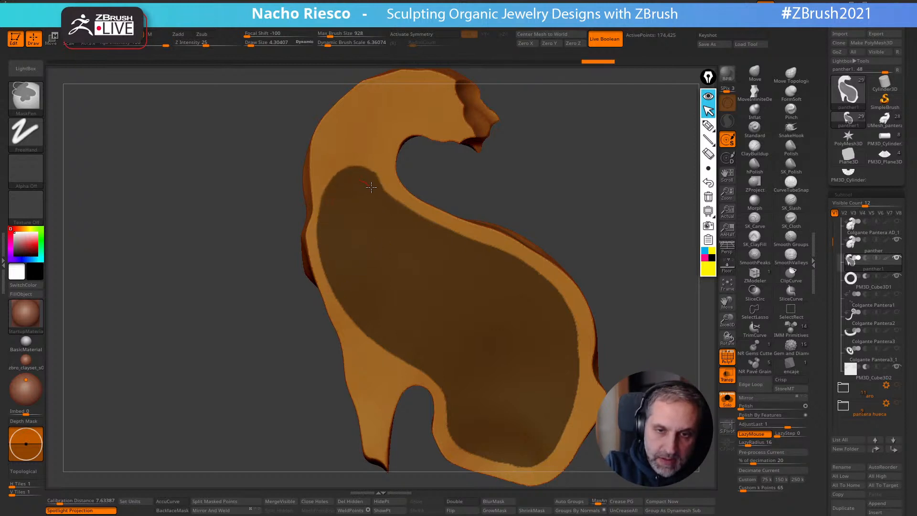
{"action": "left_click_drag", "start_coordinate": [371, 186], "coordinate": [374, 193], "text": "ctrl"}
Extract the masked back area as a separate subtool with thickness 0.02, accept it and clear its mask
{"action": "left_click_drag", "start_coordinate": [710, 304], "coordinate": [742, 347]}
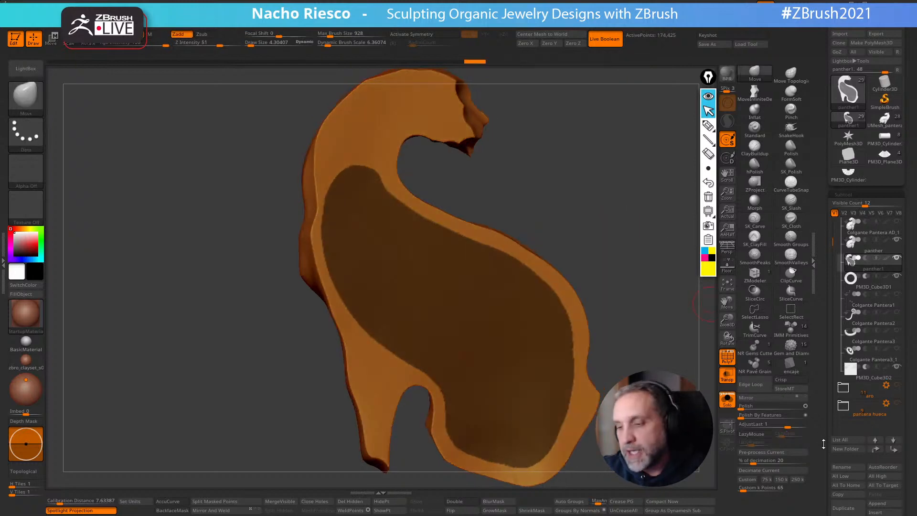
{"action": "scroll", "coordinate": [822, 445], "scroll_direction": "down", "scroll_amount": 5}
{"action": "left_click", "coordinate": [842, 415]}
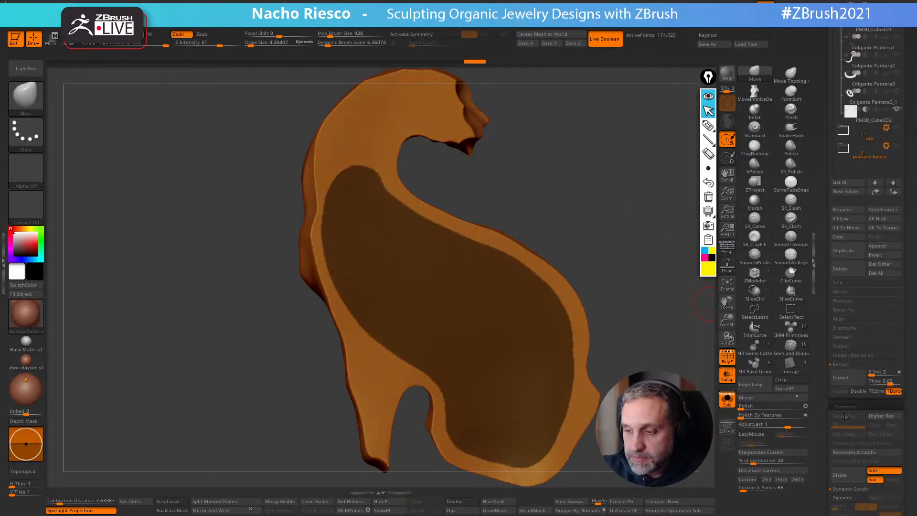
{"action": "left_click", "coordinate": [840, 378]}
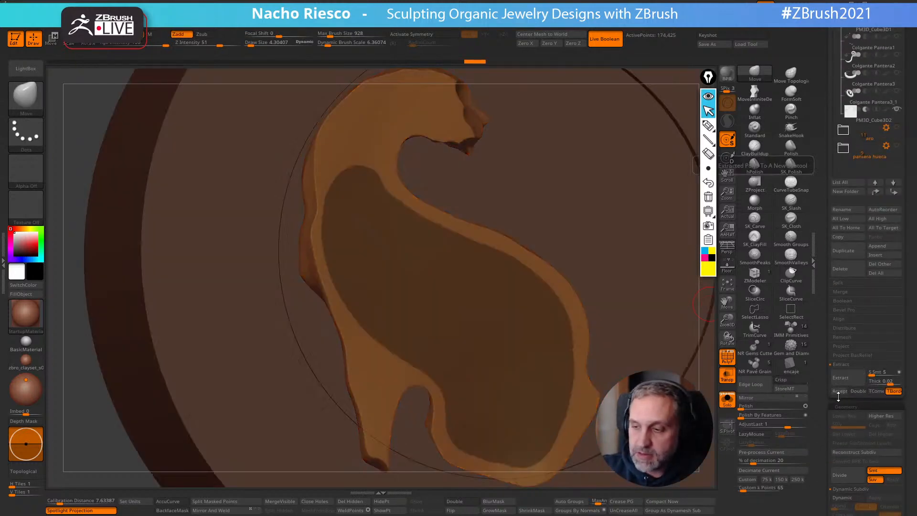
{"action": "left_click", "coordinate": [839, 391]}
{"action": "left_click_drag", "start_coordinate": [645, 406], "coordinate": [611, 371], "text": "alt"}
{"action": "left_click", "coordinate": [606, 315], "text": "ctrl"}
{"action": "left_click_drag", "start_coordinate": [606, 291], "coordinate": [617, 341], "text": "ctrl"}
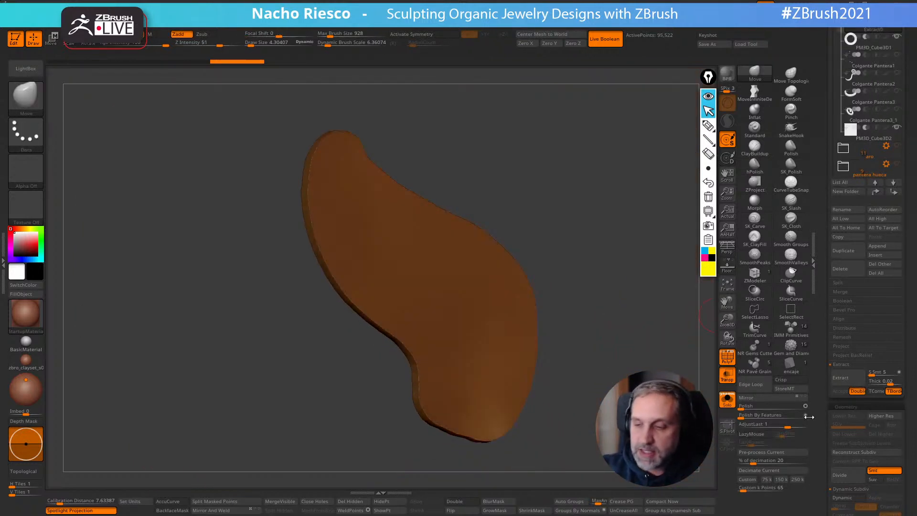
Delete the small stray fragment beside the extracted plate
{"action": "left_click_drag", "start_coordinate": [630, 406], "coordinate": [526, 351]}
{"action": "left_click_drag", "start_coordinate": [521, 264], "coordinate": [556, 270]}
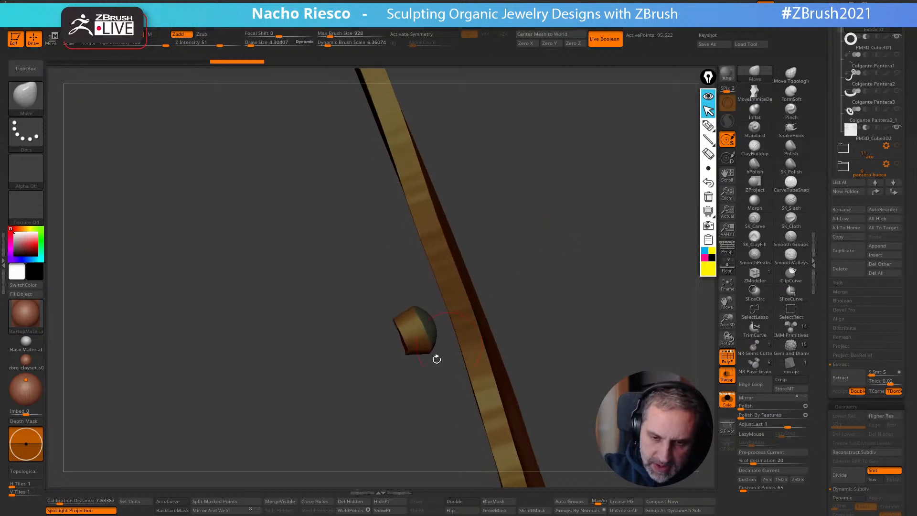
{"action": "key", "text": "ctrl"}
{"action": "left_click_drag", "start_coordinate": [444, 344], "coordinate": [436, 304], "text": "ctrl"}
{"action": "mouse_move", "coordinate": [433, 391]}
{"action": "left_mouse_down", "text": "ctrl"}
{"action": "mouse_move", "coordinate": [438, 313]}
{"action": "mouse_move", "coordinate": [412, 302]}
{"action": "left_mouse_up", "text": "ctrl"}
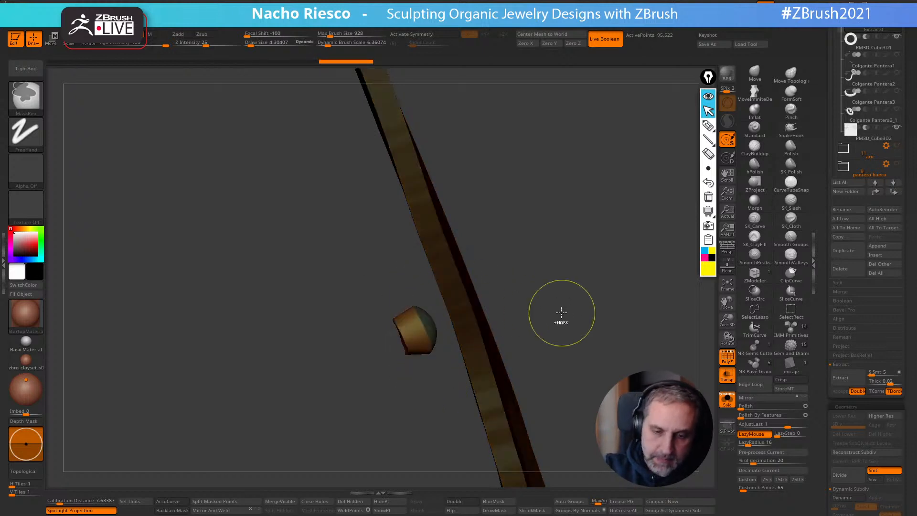
{"action": "left_click", "coordinate": [356, 505]}
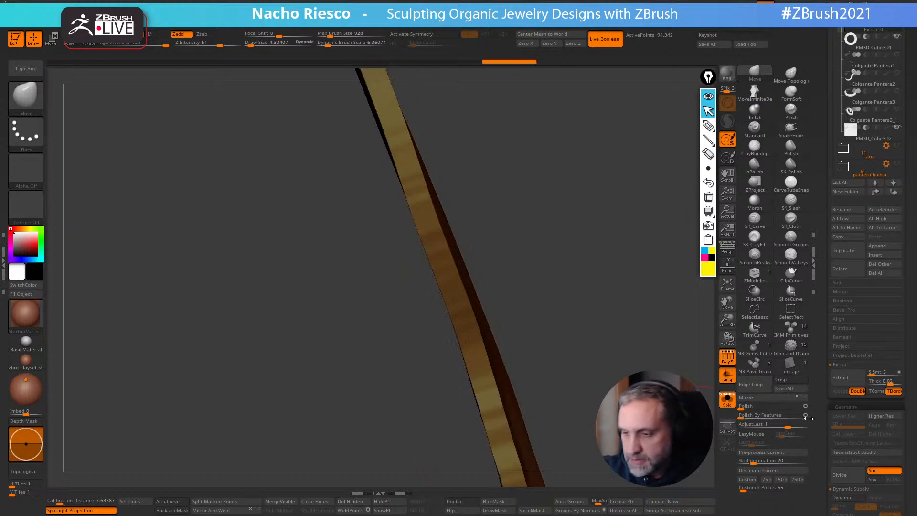
Smooth the extracted plate with two passes of Polish By Features and check it against the other subtools
{"action": "left_click_drag", "start_coordinate": [749, 418], "coordinate": [754, 418]}
{"action": "left_click_drag", "start_coordinate": [749, 418], "coordinate": [754, 417]}
{"action": "left_click_drag", "start_coordinate": [639, 333], "coordinate": [573, 340]}
{"action": "left_click", "coordinate": [727, 399]}
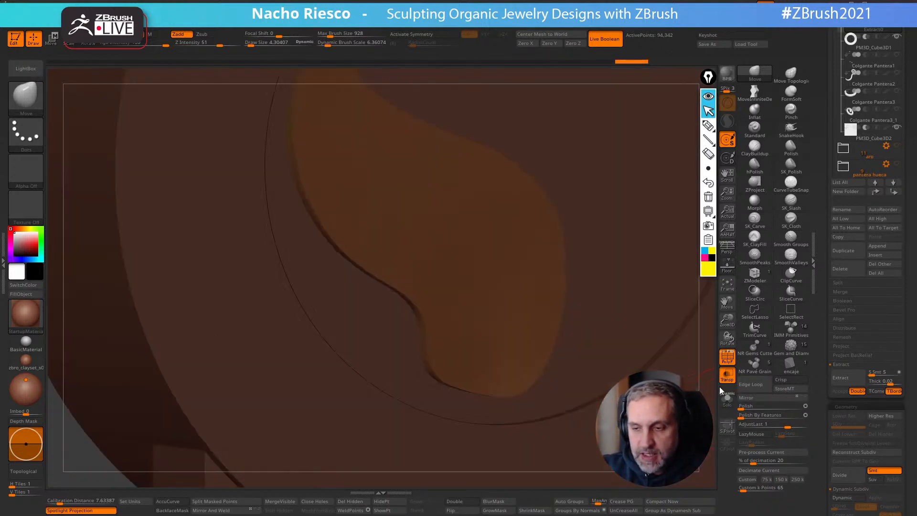
{"action": "left_click", "coordinate": [727, 402]}
Thicken the extracted plate by scaling it along its depth axis with the gizmo, seen from the side
{"action": "key", "text": "w"}
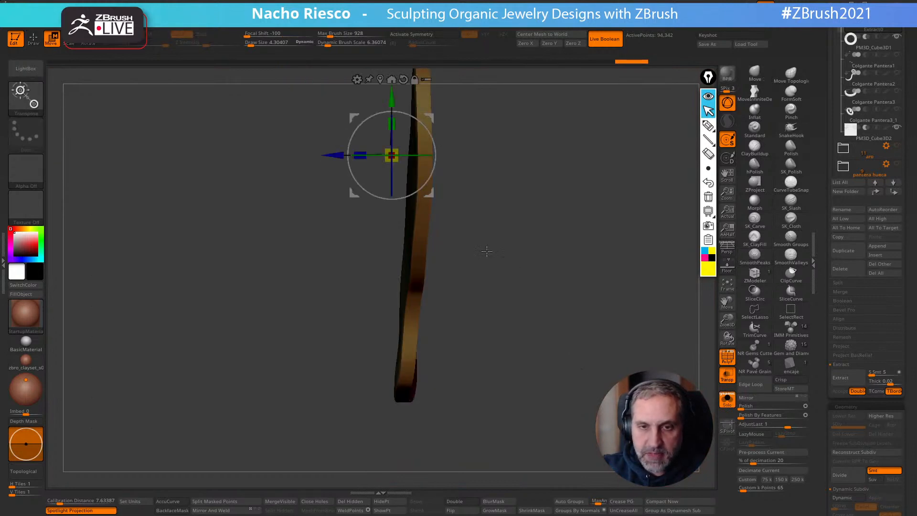
{"action": "left_click_drag", "start_coordinate": [492, 221], "coordinate": [509, 254], "text": "alt"}
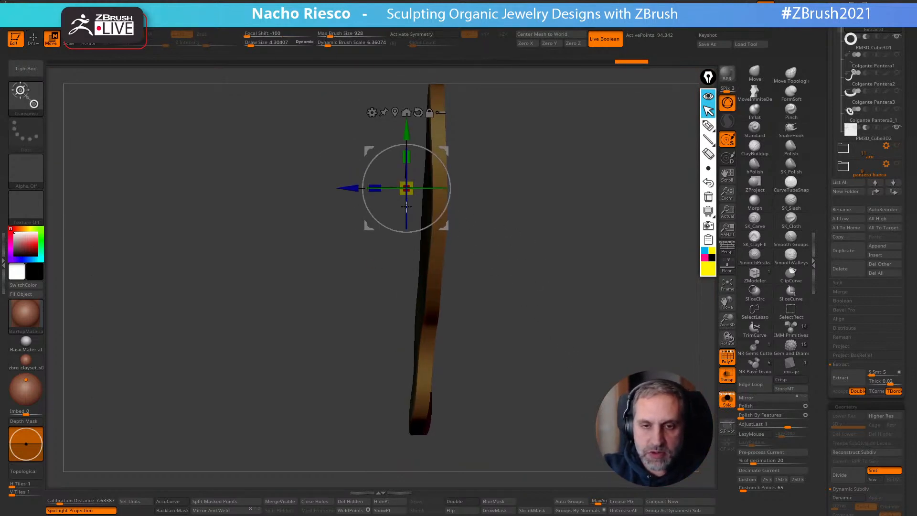
{"action": "left_click_drag", "start_coordinate": [374, 189], "coordinate": [273, 200]}
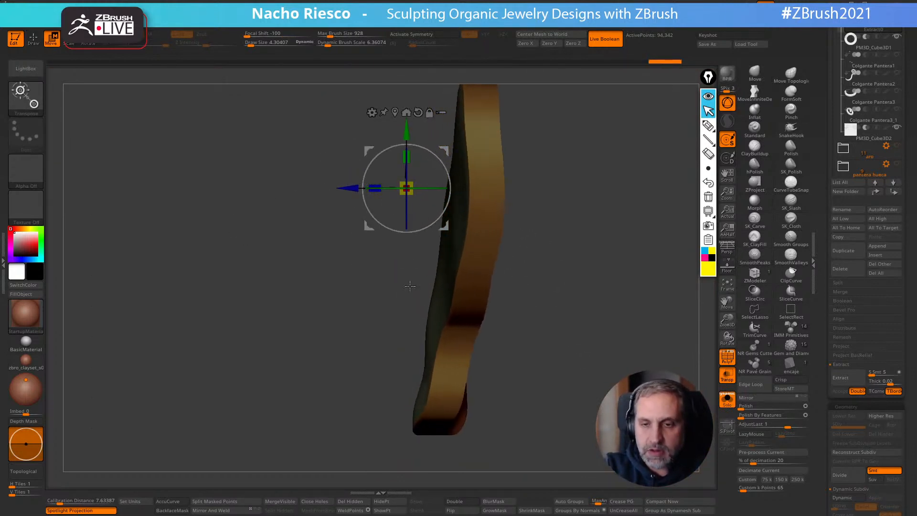
Hide the ring subtool PM3D_Cube3D1 and turn off Solo, polyframe and transparency to show the panther's hollow back
{"action": "left_click", "coordinate": [733, 407]}
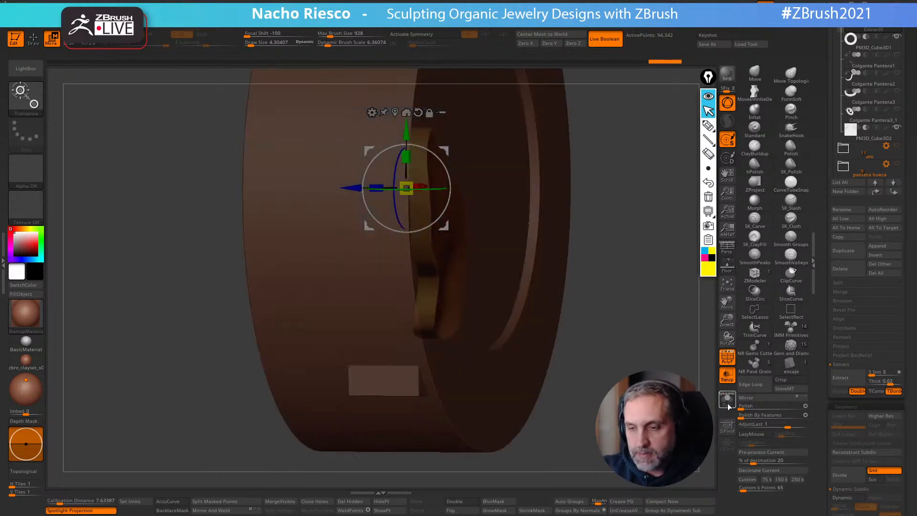
{"action": "left_click", "coordinate": [728, 402]}
{"action": "left_click_drag", "start_coordinate": [822, 169], "coordinate": [825, 235]}
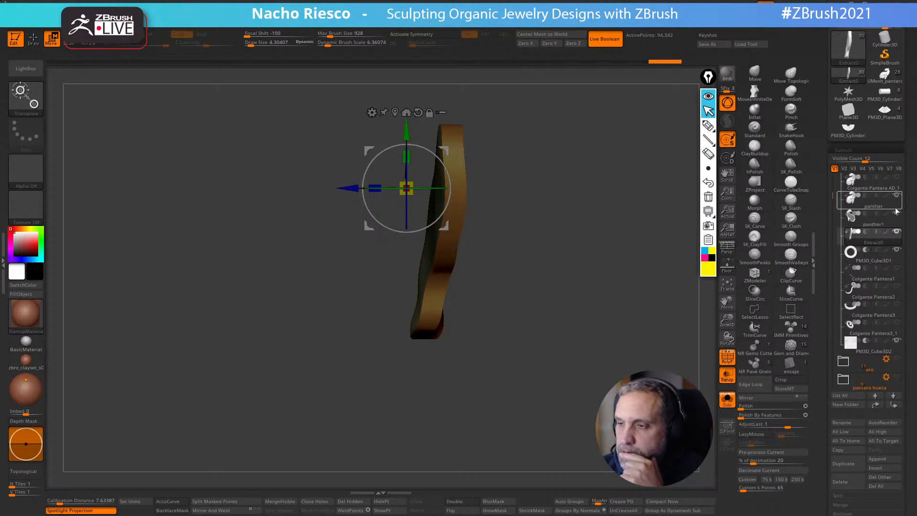
{"action": "mouse_move", "coordinate": [899, 253]}
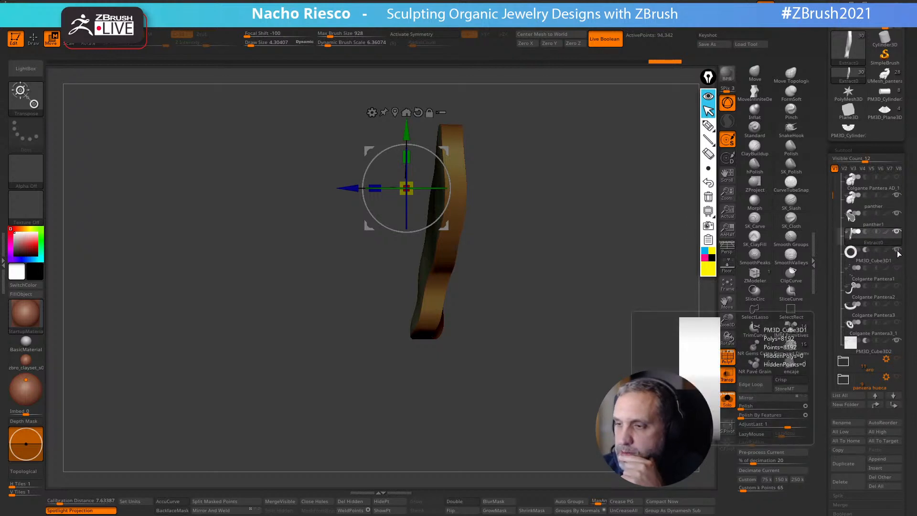
{"action": "mouse_move", "coordinate": [867, 217]}
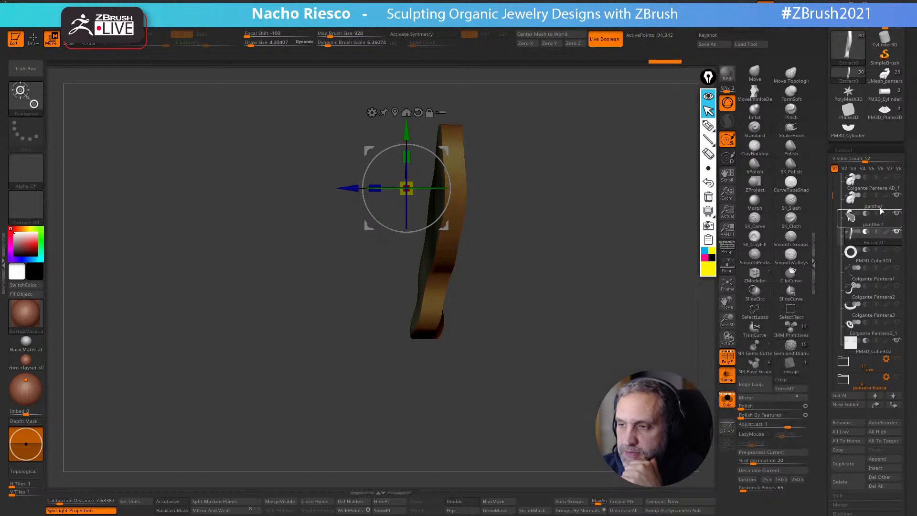
{"action": "left_click", "coordinate": [730, 405]}
{"action": "left_click", "coordinate": [728, 358]}
{"action": "left_click", "coordinate": [729, 378]}
{"action": "left_click_drag", "start_coordinate": [573, 305], "coordinate": [668, 305]}
{"action": "mouse_move", "coordinate": [573, 401]}
{"action": "left_mouse_down", "text": "shift"}
{"action": "mouse_move", "coordinate": [554, 401]}
{"action": "mouse_move", "coordinate": [539, 425]}
{"action": "mouse_move", "coordinate": [539, 400]}
{"action": "mouse_move", "coordinate": [553, 438]}
{"action": "mouse_move", "coordinate": [566, 407]}
{"action": "left_mouse_up", "text": "shift"}
{"action": "left_click_drag", "start_coordinate": [639, 346], "coordinate": [588, 392]}
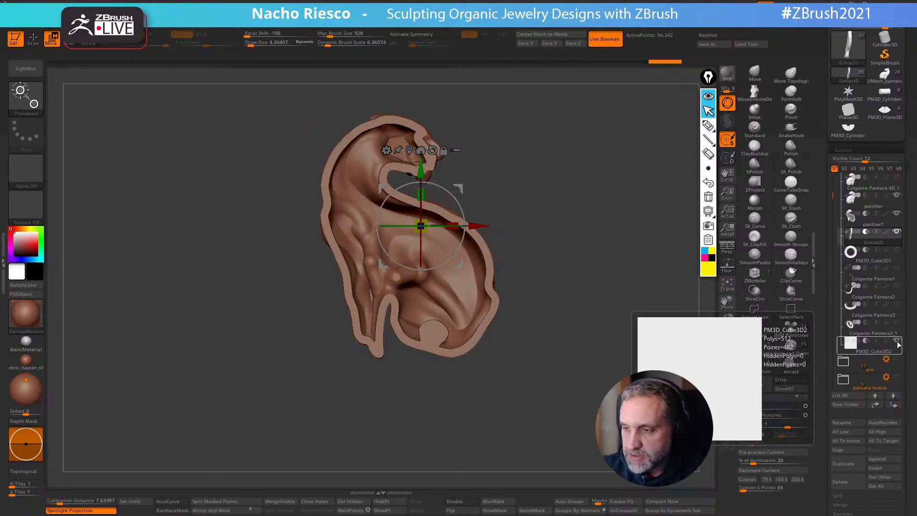
{"action": "mouse_move", "coordinate": [616, 287]}
{"action": "left_mouse_down"}
{"action": "mouse_move", "coordinate": [539, 290]}
{"action": "mouse_move", "coordinate": [615, 289]}
{"action": "left_mouse_up"}
{"action": "left_click_drag", "start_coordinate": [615, 290], "coordinate": [643, 308], "text": "alt"}
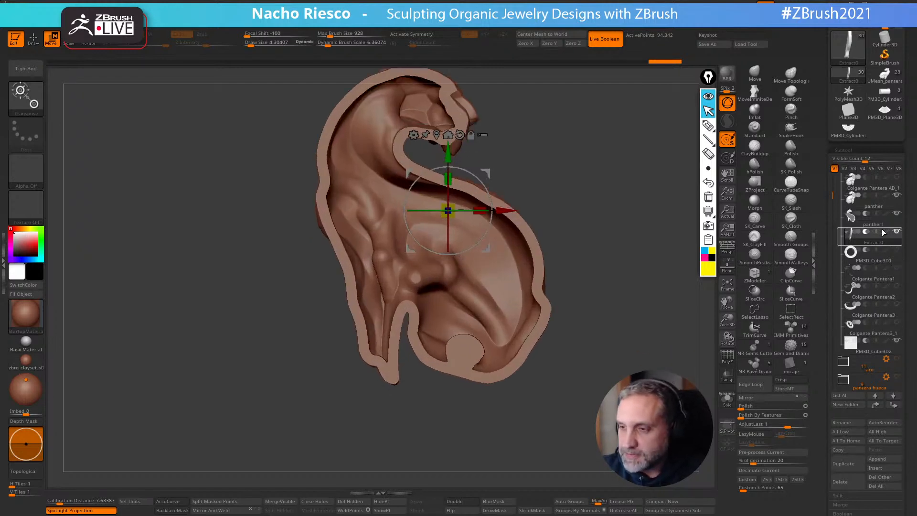
Isolate the outer panther shell to examine it from the side, and return to the combined view of its back
{"action": "left_click", "coordinate": [871, 217]}
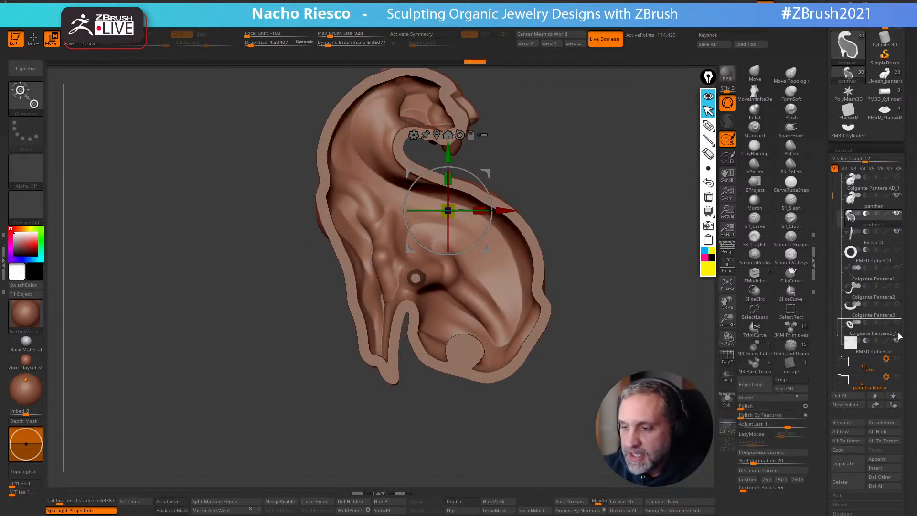
{"action": "left_click", "coordinate": [874, 208]}
{"action": "left_click", "coordinate": [727, 400]}
{"action": "left_click_drag", "start_coordinate": [406, 407], "coordinate": [533, 403]}
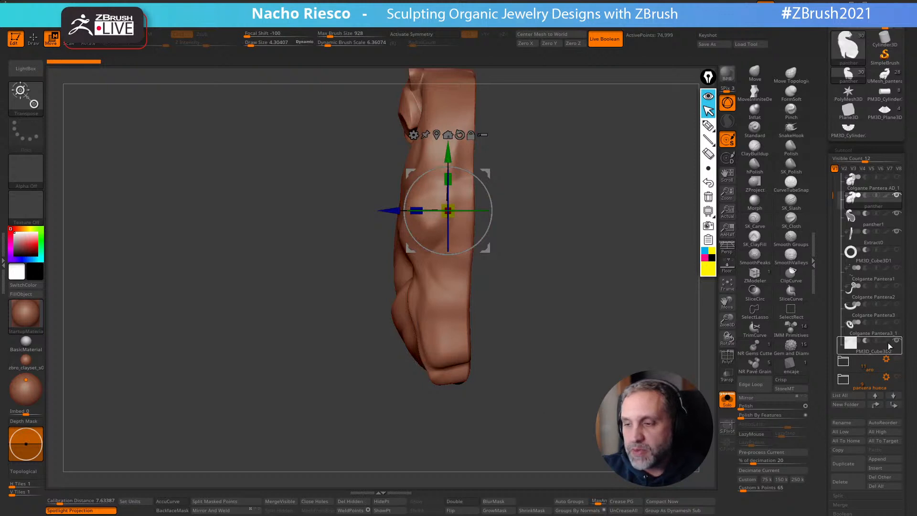
{"action": "left_click", "coordinate": [727, 400]}
{"action": "left_click_drag", "start_coordinate": [521, 406], "coordinate": [609, 406]}
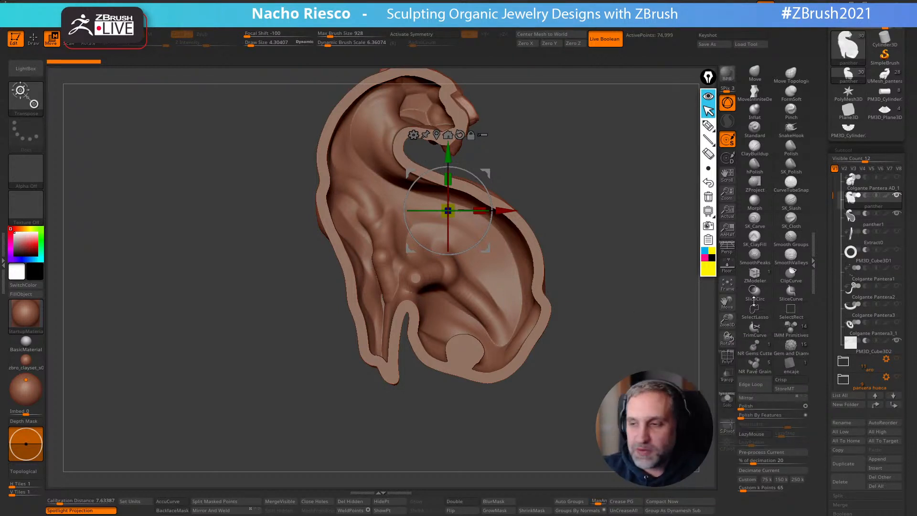
Examine the cavity at an angle with the extracted plate selected, and inspect the inner shell panther1 in isolation
{"action": "left_click", "coordinate": [884, 239]}
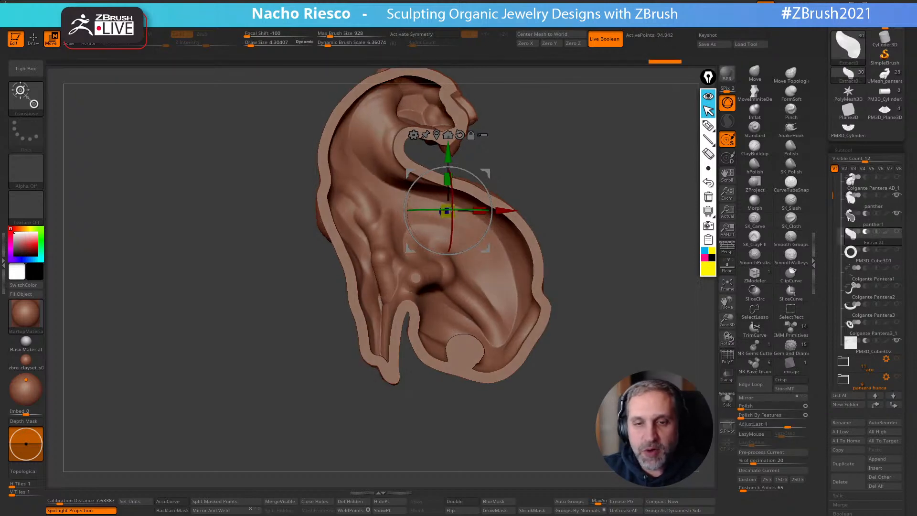
{"action": "mouse_move", "coordinate": [597, 286]}
{"action": "right_mouse_down", "text": "ctrl"}
{"action": "mouse_move", "coordinate": [597, 253]}
{"action": "mouse_move", "coordinate": [597, 301]}
{"action": "right_mouse_up", "text": "ctrl"}
{"action": "left_click_drag", "start_coordinate": [626, 346], "coordinate": [688, 363]}
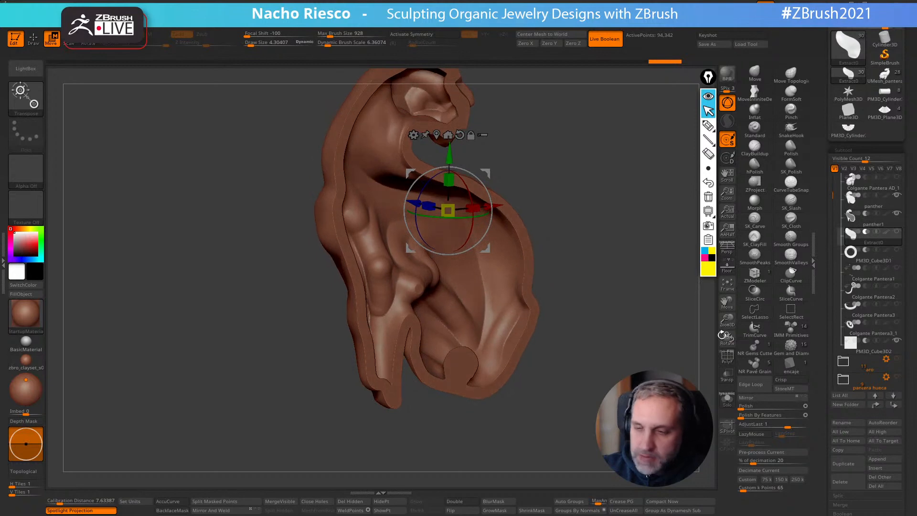
{"action": "left_click", "coordinate": [854, 223]}
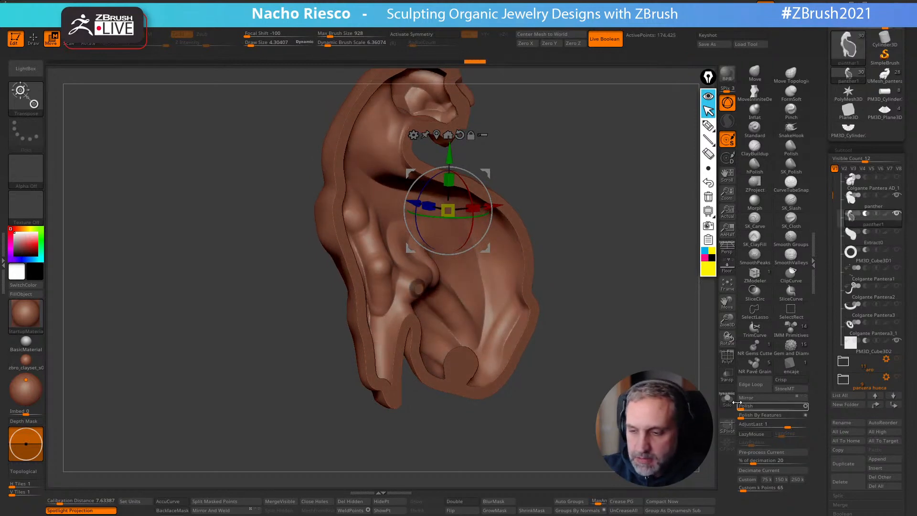
{"action": "left_click", "coordinate": [727, 399]}
{"action": "mouse_move", "coordinate": [630, 330]}
{"action": "left_mouse_down"}
{"action": "mouse_move", "coordinate": [556, 324]}
{"action": "mouse_move", "coordinate": [625, 333]}
{"action": "mouse_move", "coordinate": [597, 329]}
{"action": "mouse_move", "coordinate": [597, 281]}
{"action": "mouse_move", "coordinate": [597, 311]}
{"action": "left_mouse_up"}
{"action": "left_click", "coordinate": [727, 399]}
Reshape the inner shell with the Move brush at a draw size of about 28 to open the solid disc near the haunch
{"action": "key", "text": "q"}
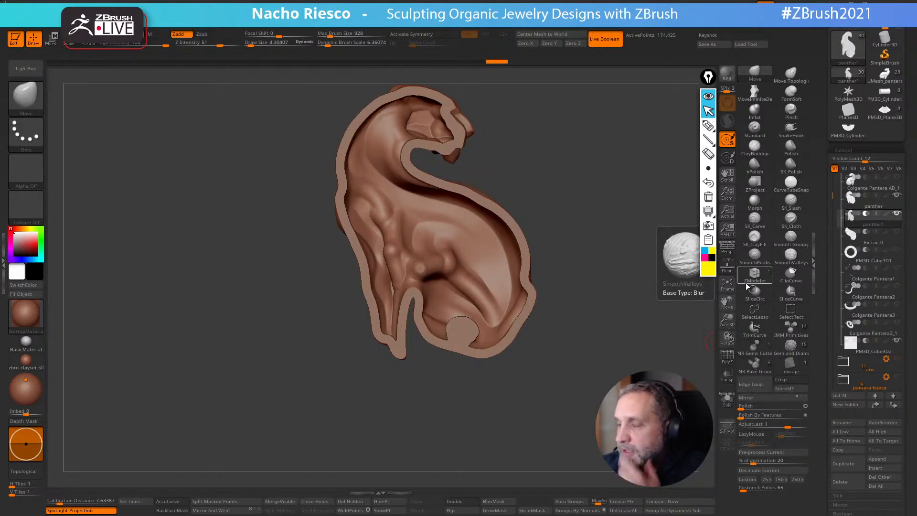
{"action": "left_click_drag", "start_coordinate": [612, 379], "coordinate": [565, 338]}
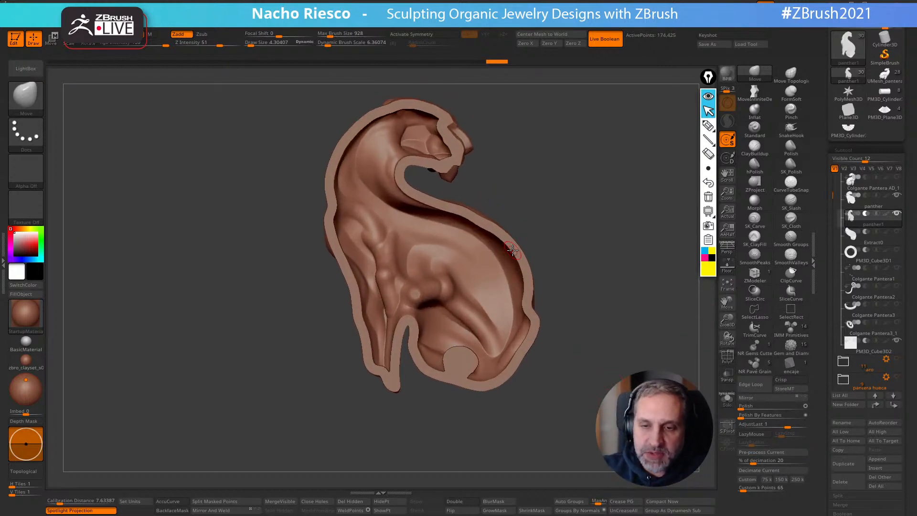
{"action": "left_click_drag", "start_coordinate": [553, 269], "coordinate": [572, 332]}
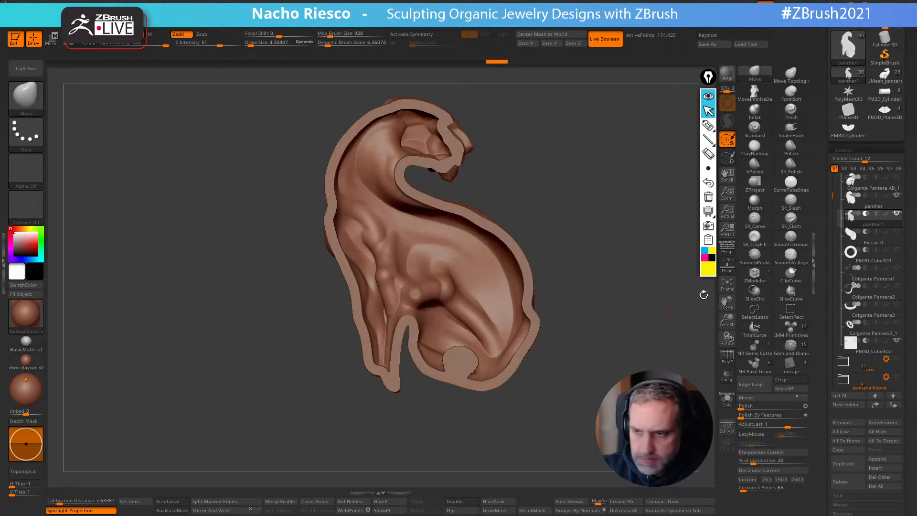
{"action": "key", "text": "s"}
{"action": "mouse_move", "coordinate": [508, 368]}
{"action": "left_mouse_down"}
{"action": "mouse_move", "coordinate": [517, 368]}
{"action": "mouse_move", "coordinate": [466, 365]}
{"action": "left_mouse_up"}
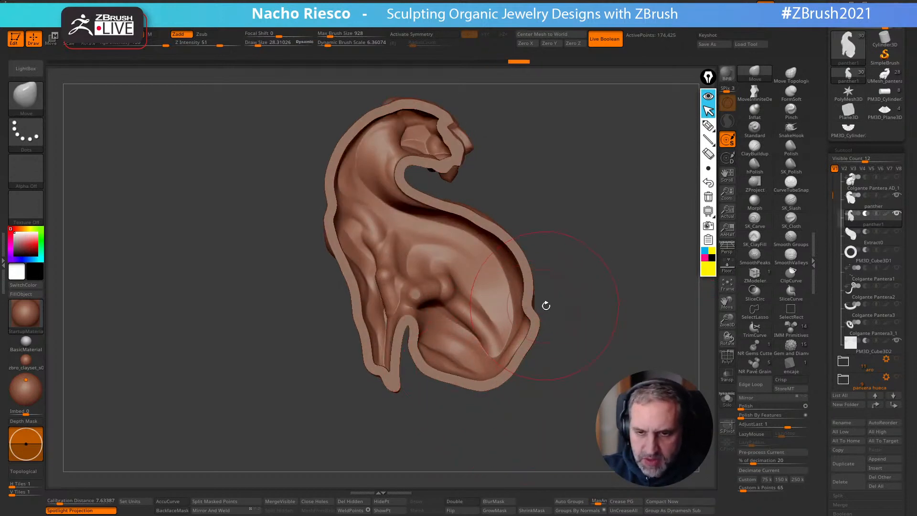
{"action": "left_click_drag", "start_coordinate": [543, 304], "coordinate": [609, 298]}
Isolate the inner shell to check its reshaped back, and show it again with the outer shell
{"action": "left_click", "coordinate": [863, 224]}
{"action": "left_click", "coordinate": [726, 400]}
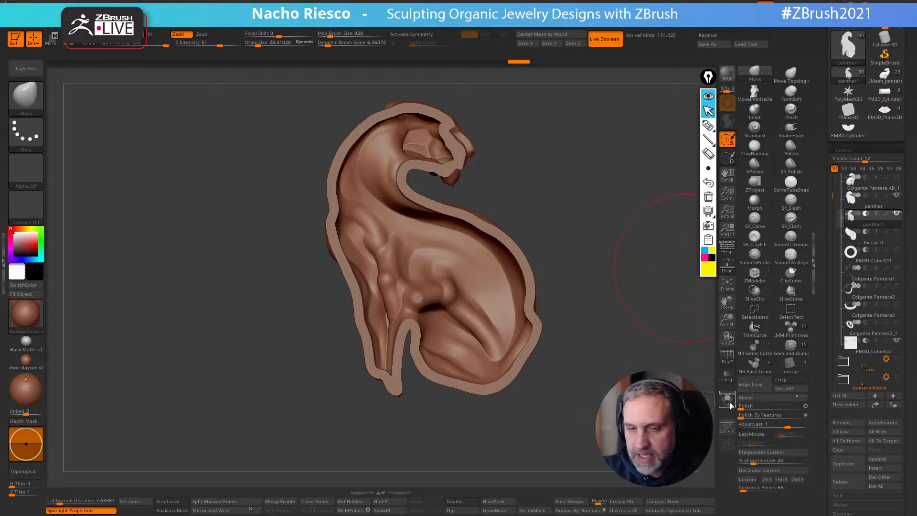
{"action": "left_click_drag", "start_coordinate": [606, 396], "coordinate": [482, 391]}
{"action": "left_click_drag", "start_coordinate": [656, 405], "coordinate": [711, 412], "text": "alt"}
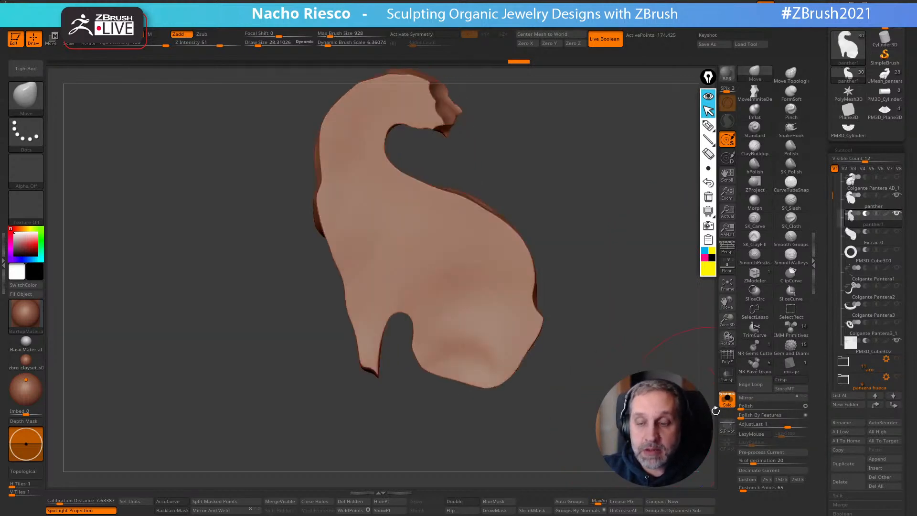
{"action": "left_click", "coordinate": [728, 401]}
{"action": "left_click_drag", "start_coordinate": [648, 403], "coordinate": [648, 423], "text": "alt"}
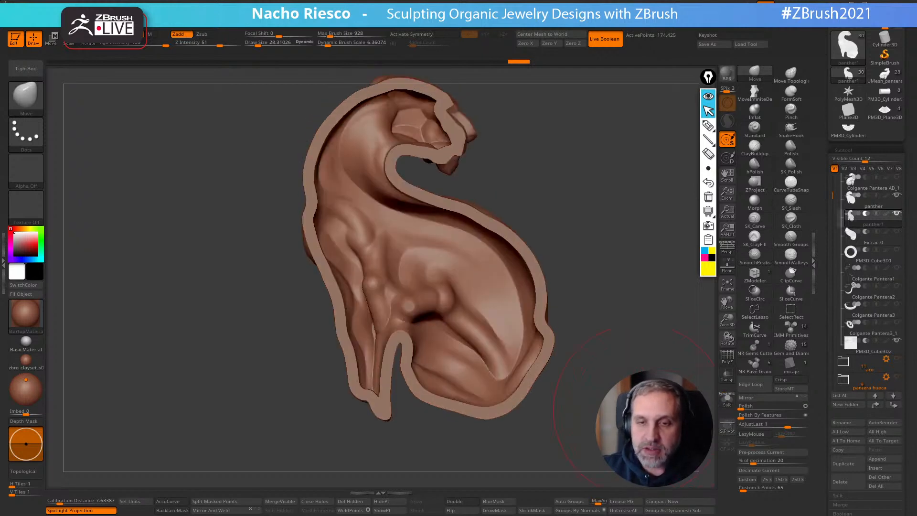
Try to thicken the rim along the neck and back by moving the inner shell inward with smaller Move brush sizes
{"action": "key", "text": "s"}
{"action": "left_click_drag", "start_coordinate": [527, 264], "coordinate": [520, 264]}
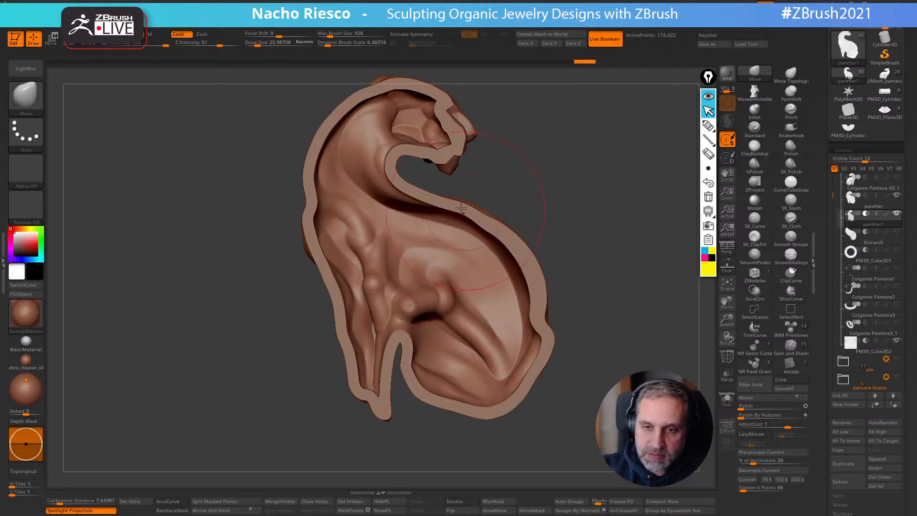
{"action": "key", "text": "s"}
{"action": "mouse_move", "coordinate": [403, 190]}
{"action": "left_mouse_down"}
{"action": "mouse_move", "coordinate": [392, 196]}
{"action": "mouse_move", "coordinate": [385, 174]}
{"action": "left_mouse_up"}
{"action": "key", "text": "s"}
{"action": "left_click_drag", "start_coordinate": [390, 172], "coordinate": [386, 175]}
Undo the latest Move brush strokes around the inner shell's rim
{"action": "key", "text": "ctrl+z"}
{"action": "key", "text": "ctrl+z"}
{"action": "key", "text": "ctrl+z"}
{"action": "key", "text": "ctrl+z"}
{"action": "key", "text": "ctrl+z"}
{"action": "key", "text": "ctrl+z"}
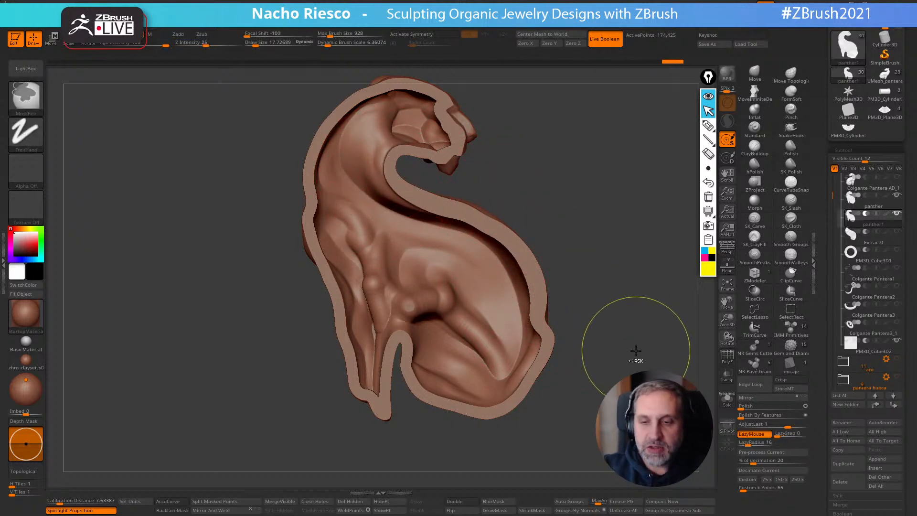
{"action": "key", "text": "ctrl+z"}
{"action": "key", "text": "ctrl+z"}
{"action": "key", "text": "ctrl+z"}
{"action": "key", "text": "ctrl+z"}
{"action": "key", "text": "ctrl+z"}
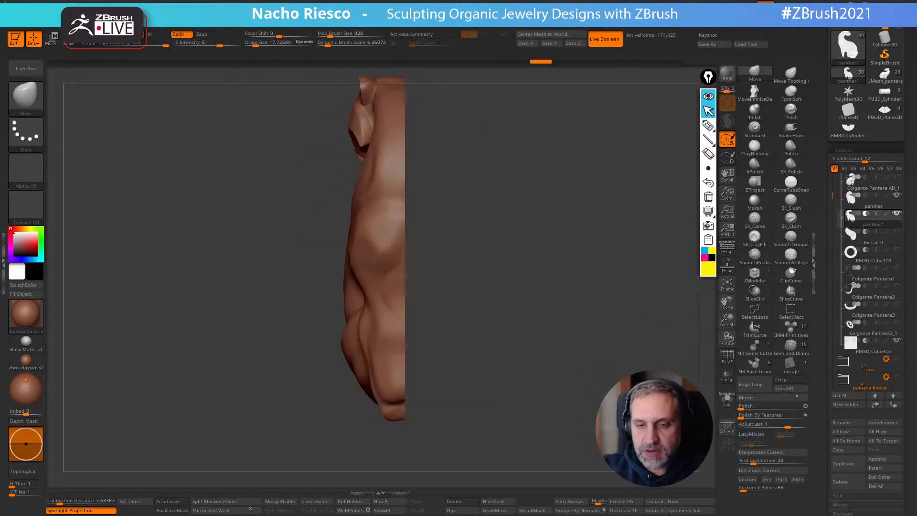
Finish undoing the rim strokes, and display the inner shell and cutting block from the side with transparency and polyframe on
{"action": "left_click", "coordinate": [727, 380]}
{"action": "key", "text": "ctrl+z"}
{"action": "key", "text": "ctrl+z"}
{"action": "key", "text": "ctrl+z"}
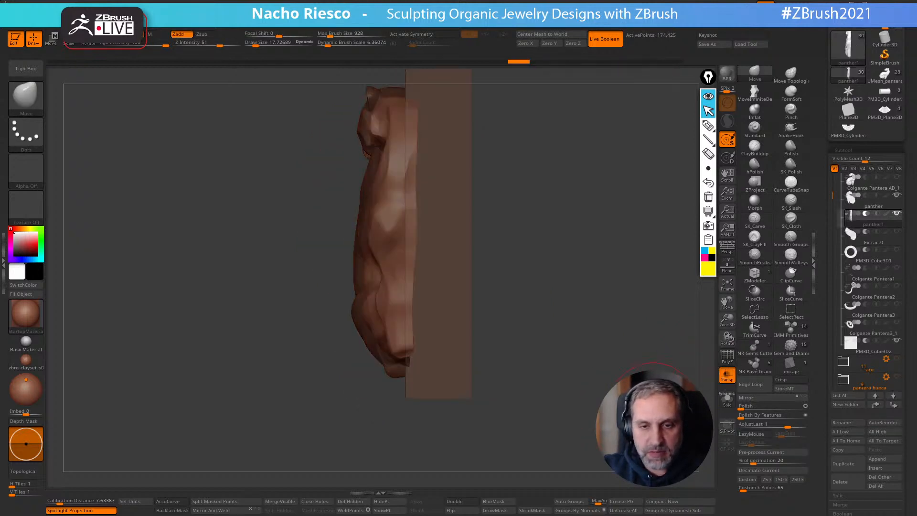
{"action": "left_click_drag", "start_coordinate": [649, 428], "coordinate": [659, 424], "text": "alt"}
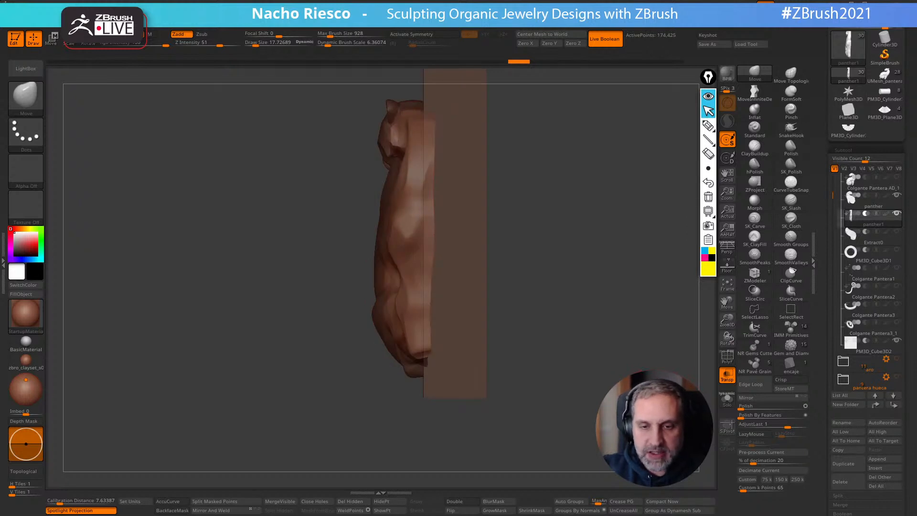
{"action": "left_click", "coordinate": [727, 361]}
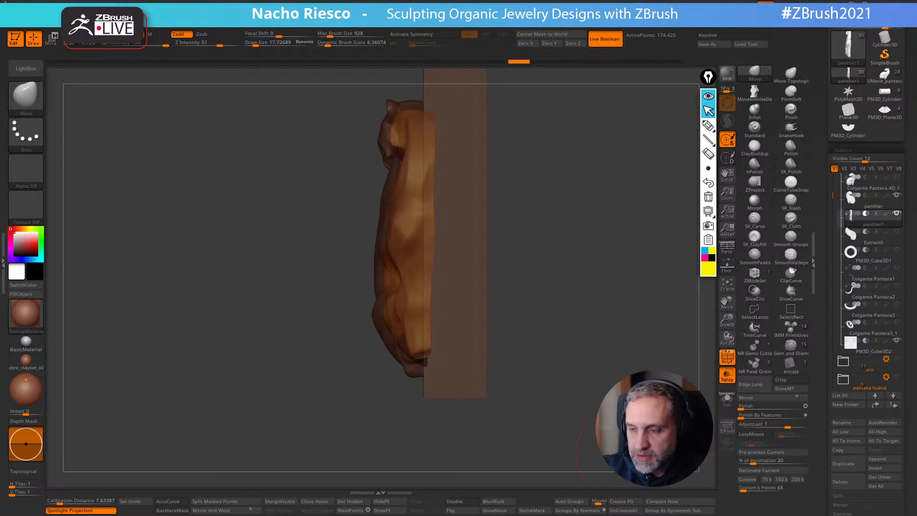
Slice the inner shell vertically beside the cutting block's front face with SliceCurve, and isolate its new back polygroup
{"action": "left_click", "coordinate": [791, 291]}
{"action": "left_click_drag", "start_coordinate": [417, 72], "coordinate": [425, 492], "text": "ctrl+shift"}
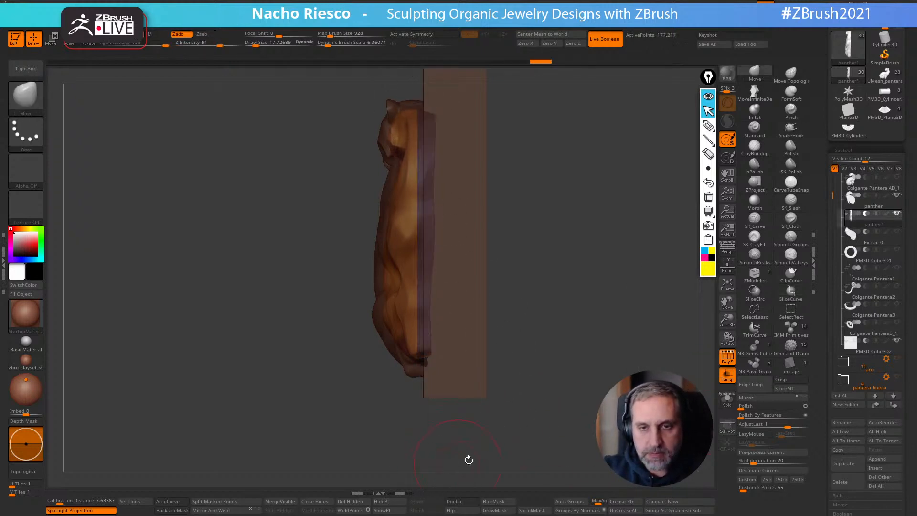
{"action": "left_click", "coordinate": [726, 400]}
{"action": "mouse_move", "coordinate": [659, 406]}
{"action": "left_mouse_down"}
{"action": "mouse_move", "coordinate": [583, 406]}
{"action": "mouse_move", "coordinate": [625, 396]}
{"action": "mouse_move", "coordinate": [561, 391]}
{"action": "left_mouse_up"}
{"action": "key", "text": "ctrl+shift"}
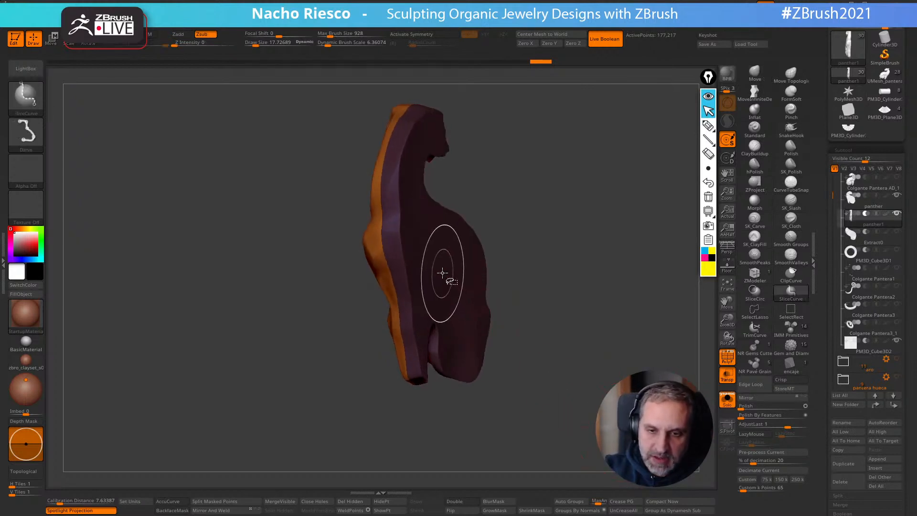
{"action": "left_click", "coordinate": [442, 273], "text": "ctrl+shift"}
{"action": "mouse_move", "coordinate": [549, 377]}
{"action": "left_mouse_down"}
{"action": "mouse_move", "coordinate": [568, 380]}
{"action": "mouse_move", "coordinate": [558, 405]}
{"action": "mouse_move", "coordinate": [568, 425]}
{"action": "left_mouse_up"}
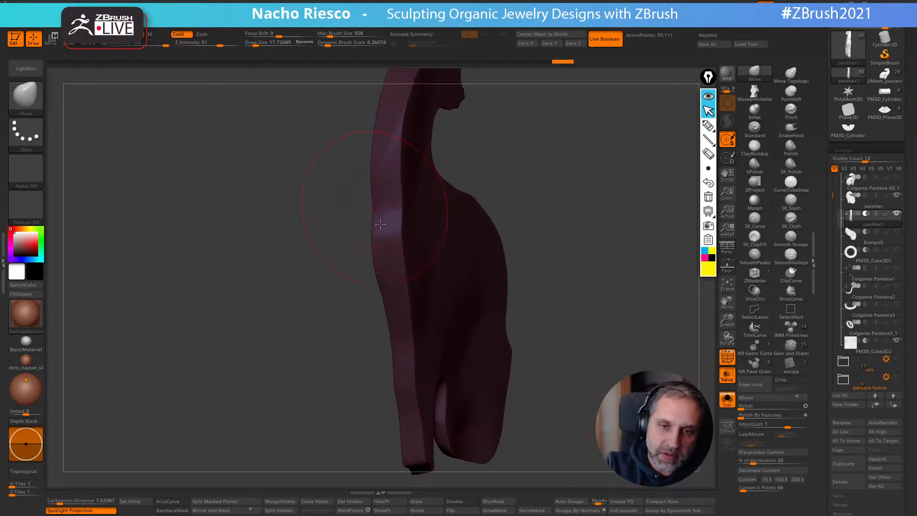
Open the EdgeLoop geometry settings for the isolated back section and leave the Crisp option enabled
{"action": "left_click", "coordinate": [783, 380]}
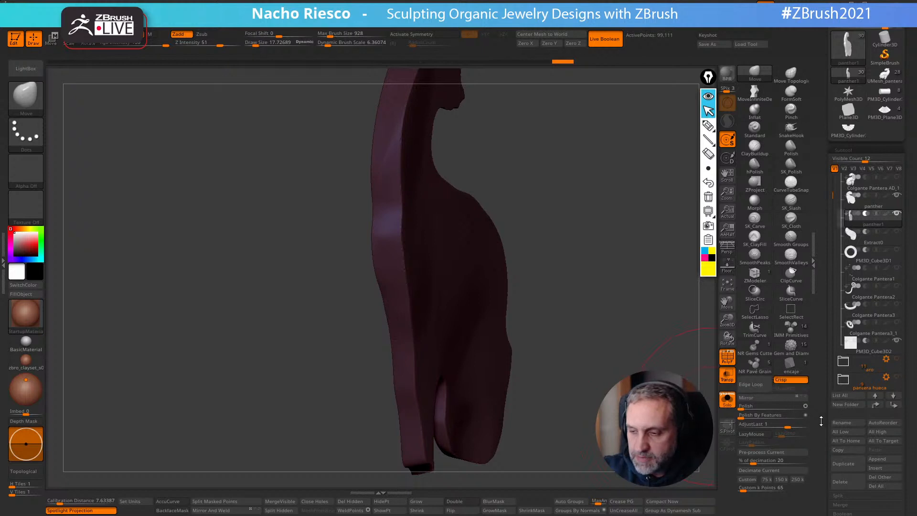
{"action": "scroll", "coordinate": [818, 362], "scroll_direction": "down", "scroll_amount": 5}
{"action": "scroll", "coordinate": [817, 362], "scroll_direction": "down", "scroll_amount": 5}
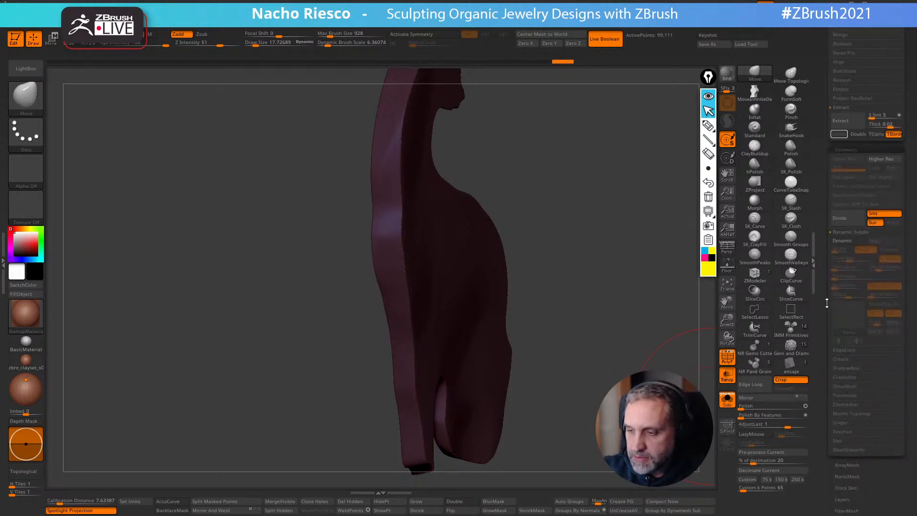
{"action": "scroll", "coordinate": [835, 389], "scroll_direction": "down", "scroll_amount": 1}
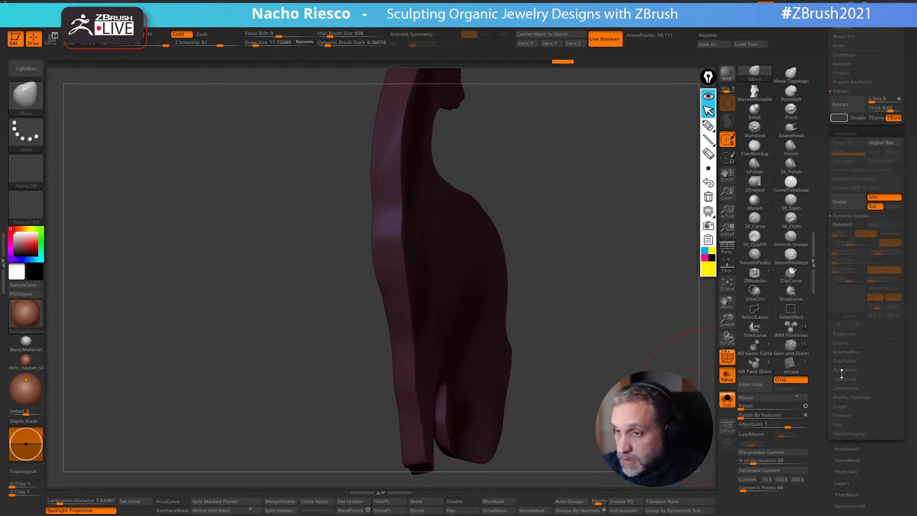
{"action": "left_click", "coordinate": [850, 334]}
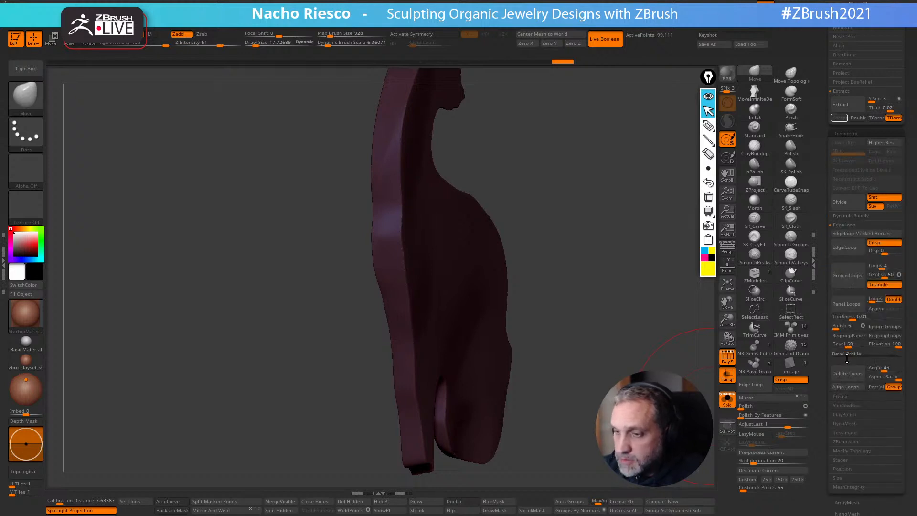
{"action": "left_click", "coordinate": [879, 243]}
{"action": "left_click", "coordinate": [881, 243]}
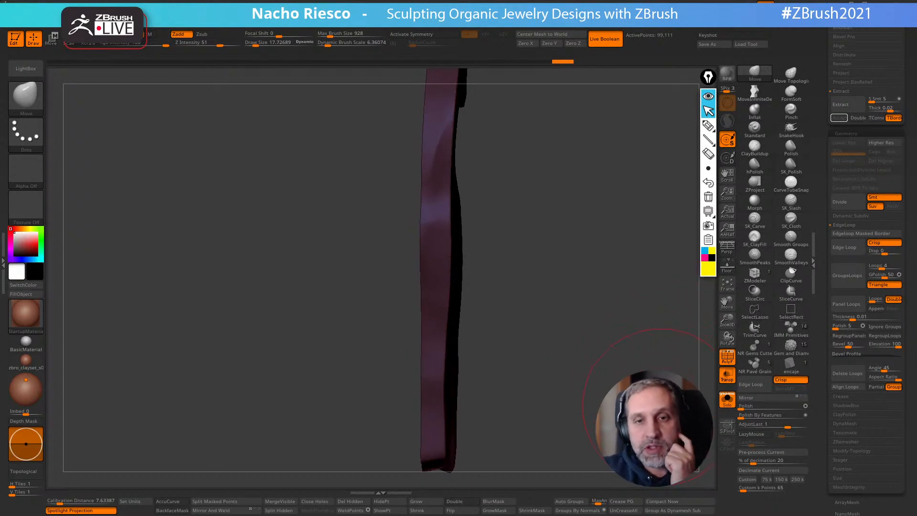
{"action": "left_click", "coordinate": [881, 243]}
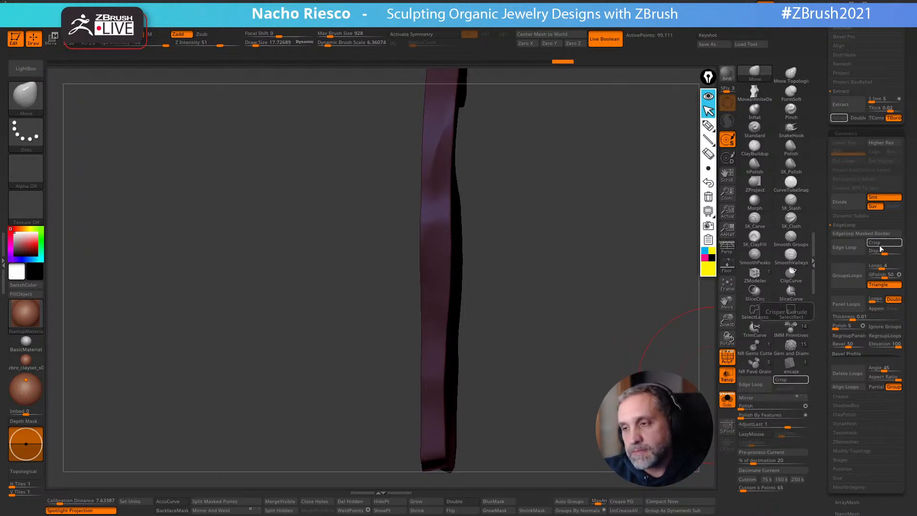
{"action": "left_click", "coordinate": [882, 243]}
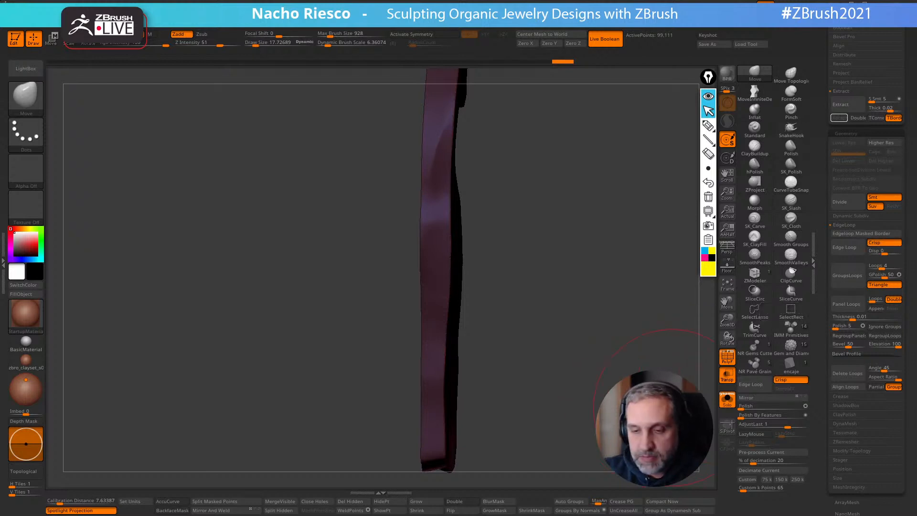
Add a crisp edge loop around the isolated back section and smooth it with Polish By Features
{"action": "left_click", "coordinate": [754, 385]}
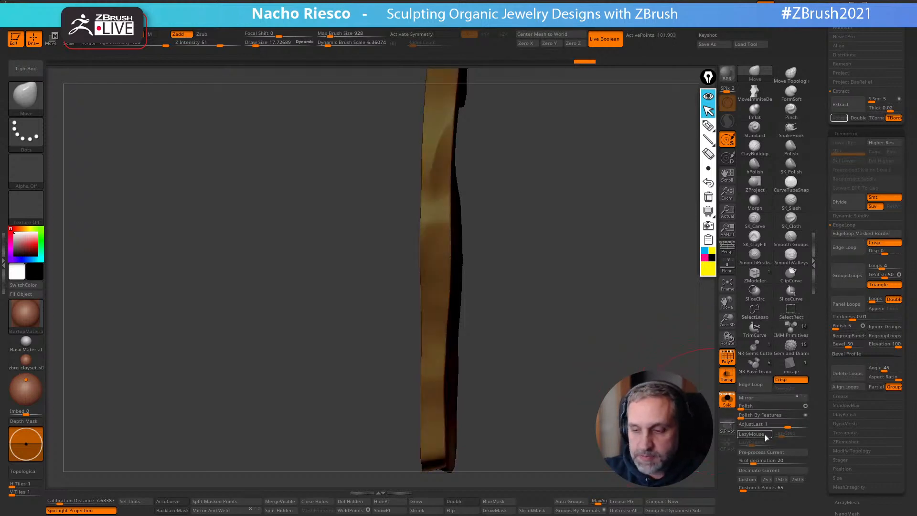
{"action": "left_click", "coordinate": [805, 415]}
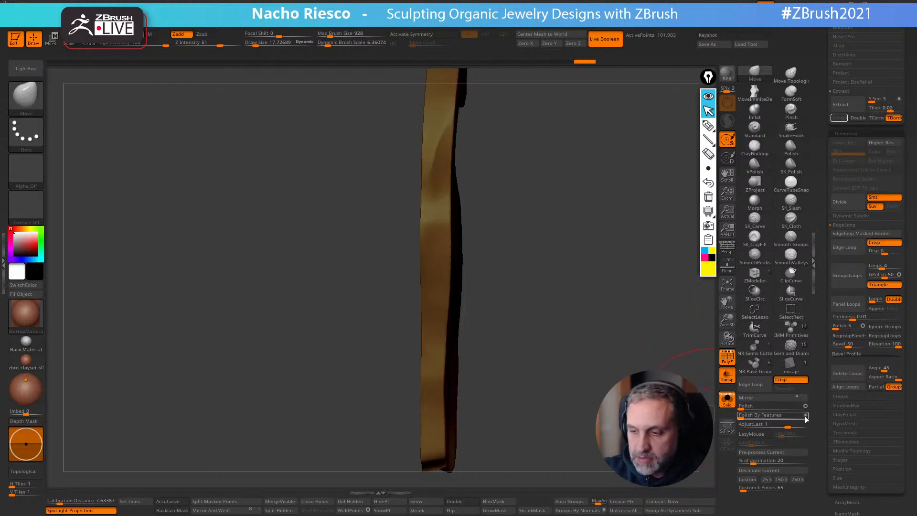
{"action": "left_click", "coordinate": [758, 415]}
Restore the whole inner shell, mask everything except its back section, and display the full model without transparency or polyframe
{"action": "left_click", "coordinate": [571, 382], "text": "ctrl+shift"}
{"action": "key", "text": "w"}
{"action": "left_click", "coordinate": [442, 323], "text": "ctrl"}
{"action": "left_click_drag", "start_coordinate": [588, 289], "coordinate": [472, 296]}
{"action": "left_click", "coordinate": [727, 399]}
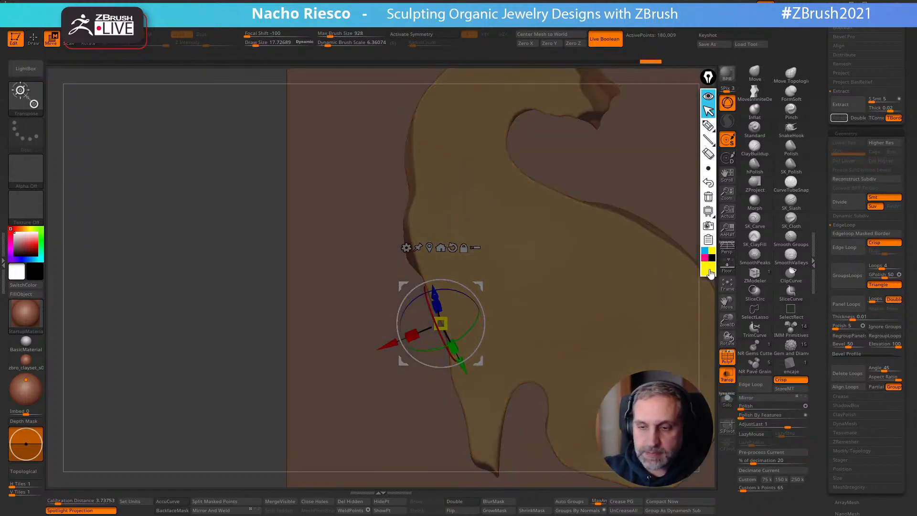
{"action": "left_click", "coordinate": [727, 375]}
{"action": "left_click", "coordinate": [727, 357]}
{"action": "left_click_drag", "start_coordinate": [662, 190], "coordinate": [598, 186], "text": "alt"}
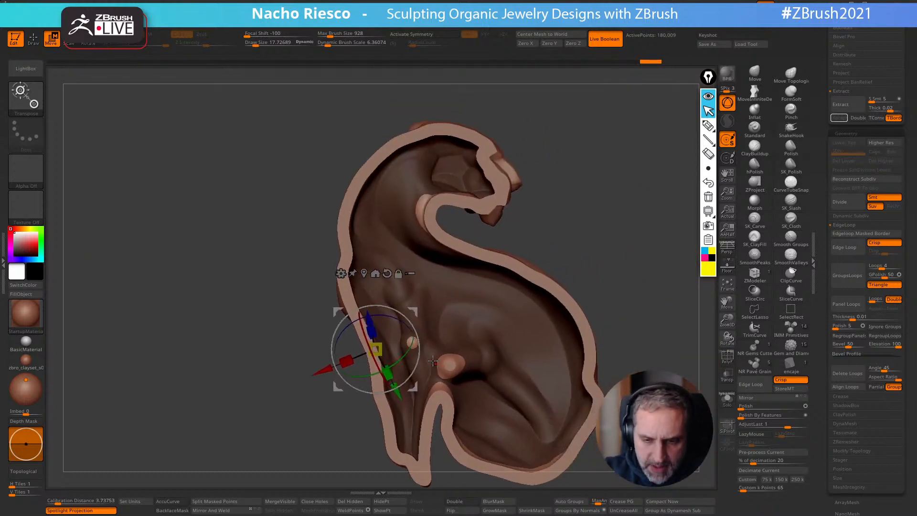
{"action": "left_click_drag", "start_coordinate": [558, 221], "coordinate": [518, 251]}
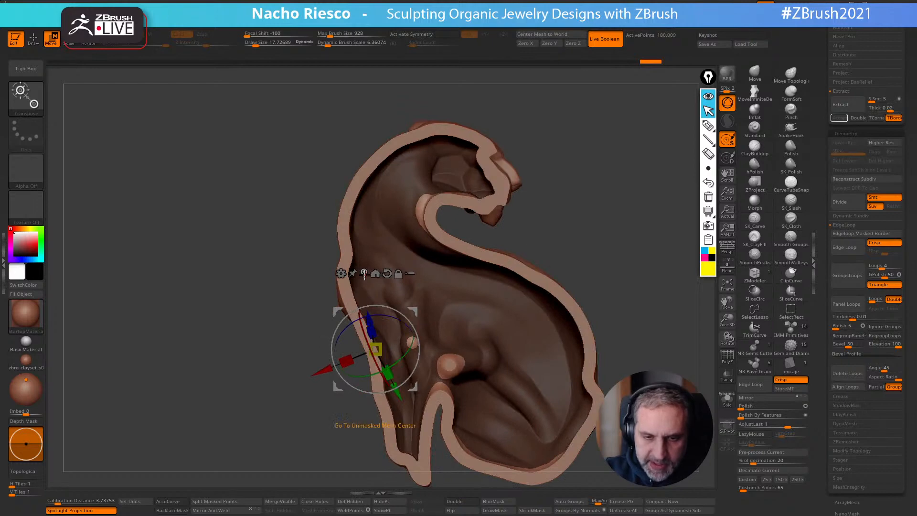
Center the gizmo on the unmasked back section and reset its orientation
{"action": "left_click", "coordinate": [376, 273]}
{"action": "left_click", "coordinate": [480, 227]}
{"action": "left_click", "coordinate": [492, 228]}
{"action": "left_click_drag", "start_coordinate": [661, 222], "coordinate": [622, 223]}
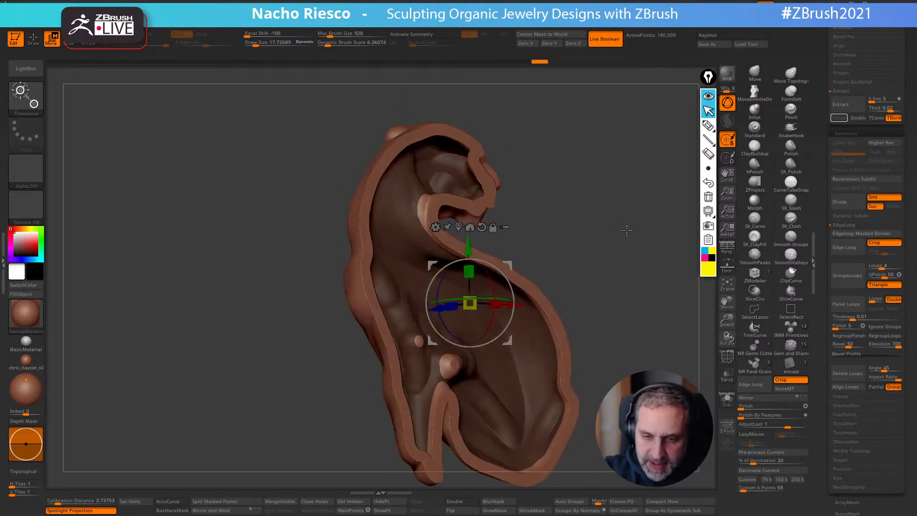
Isolate the inner shell in Draw mode with its front side facing the view
{"action": "left_click", "coordinate": [726, 399]}
{"action": "mouse_move", "coordinate": [668, 306]}
{"action": "left_mouse_down"}
{"action": "mouse_move", "coordinate": [621, 305]}
{"action": "mouse_move", "coordinate": [676, 313]}
{"action": "left_mouse_up"}
{"action": "key", "text": "q"}
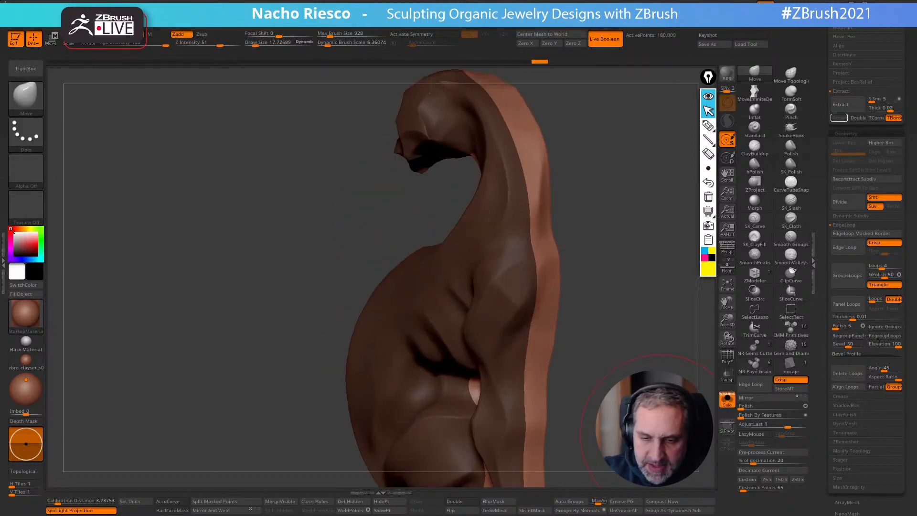
{"action": "left_click_drag", "start_coordinate": [616, 358], "coordinate": [657, 350]}
{"action": "left_click_drag", "start_coordinate": [602, 268], "coordinate": [633, 266]}
Try to mask the unmasked spot between the panther's legs with a small MaskPen stroke, and check the back face
{"action": "key", "text": "s"}
{"action": "left_click_drag", "start_coordinate": [496, 333], "coordinate": [490, 333]}
{"action": "left_click_drag", "start_coordinate": [607, 293], "coordinate": [621, 297]}
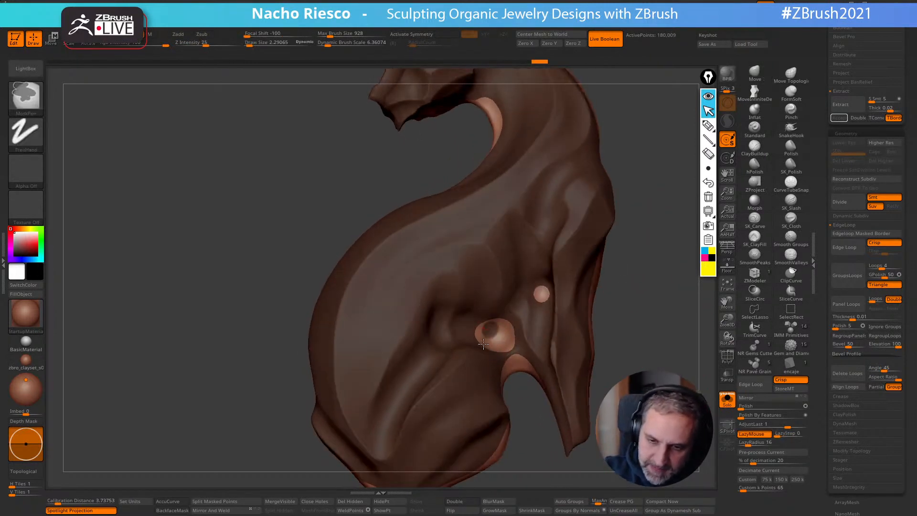
{"action": "left_click_drag", "start_coordinate": [492, 342], "coordinate": [508, 334], "text": "ctrl"}
{"action": "left_click_drag", "start_coordinate": [650, 319], "coordinate": [559, 310]}
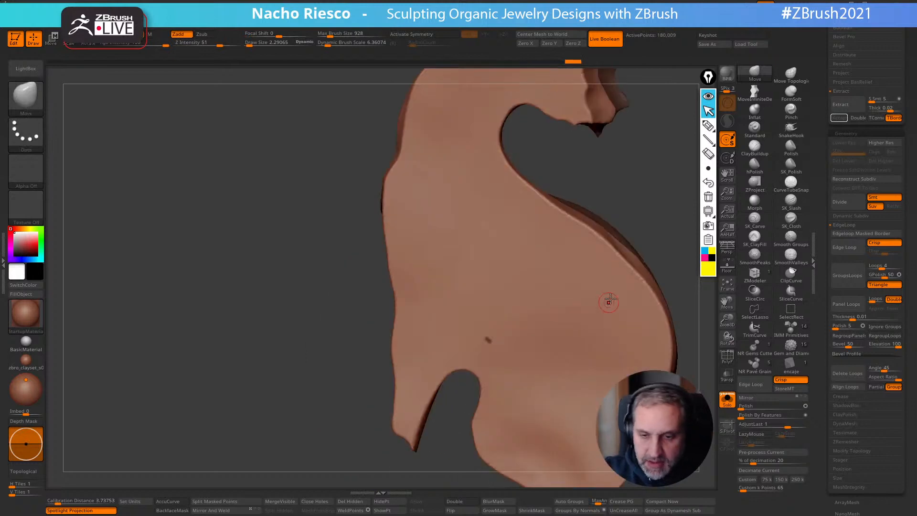
Enable BackfaceMask for the MaskPen brush and adjust its draw size
{"action": "mouse_move", "coordinate": [650, 212]}
{"action": "left_mouse_down"}
{"action": "mouse_move", "coordinate": [694, 206]}
{"action": "mouse_move", "coordinate": [679, 224]}
{"action": "left_mouse_up"}
{"action": "mouse_move", "coordinate": [566, 311]}
{"action": "left_mouse_down"}
{"action": "mouse_move", "coordinate": [491, 363]}
{"action": "mouse_move", "coordinate": [504, 334]}
{"action": "left_mouse_up"}
{"action": "key", "text": "ctrl"}
{"action": "left_click", "coordinate": [170, 512]}
{"action": "key", "text": "s"}
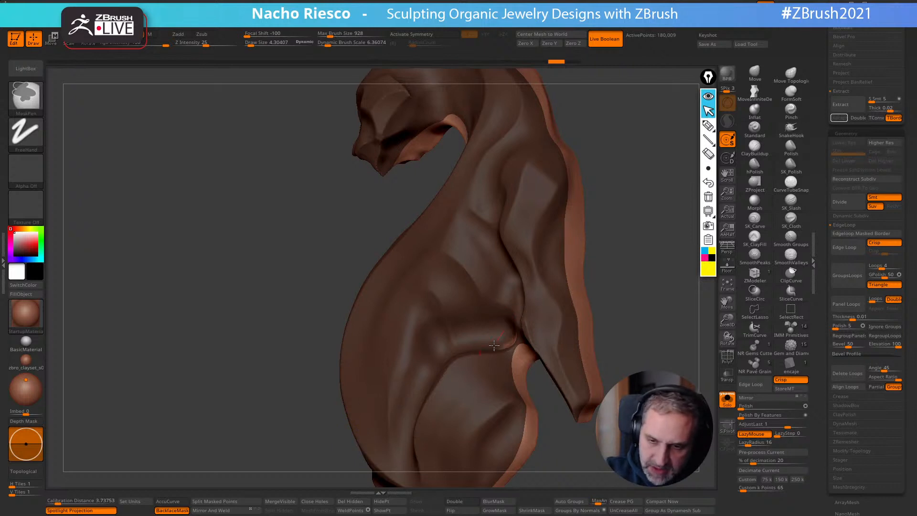
Mask the stray unmasked spots near the belly and front leg with a draw size of about 1.8
{"action": "right_click_drag", "start_coordinate": [510, 334], "coordinate": [530, 330]}
{"action": "key", "text": "s"}
{"action": "left_click_drag", "start_coordinate": [507, 334], "coordinate": [497, 334]}
{"action": "key", "text": "s"}
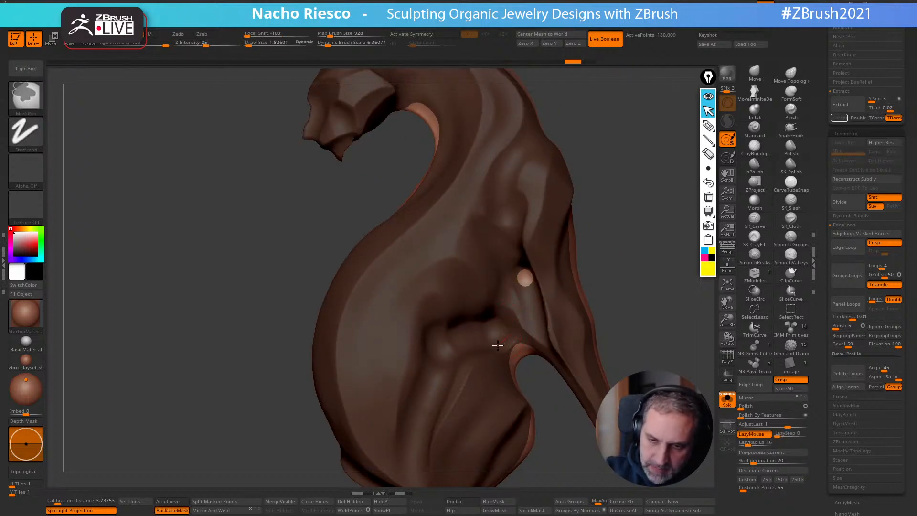
{"action": "left_click_drag", "start_coordinate": [513, 254], "coordinate": [537, 304], "text": "ctrl"}
{"action": "mouse_move", "coordinate": [552, 289]}
{"action": "right_mouse_down"}
{"action": "mouse_move", "coordinate": [579, 303]}
{"action": "mouse_move", "coordinate": [661, 303]}
{"action": "mouse_move", "coordinate": [656, 227]}
{"action": "mouse_move", "coordinate": [595, 242]}
{"action": "right_mouse_up"}
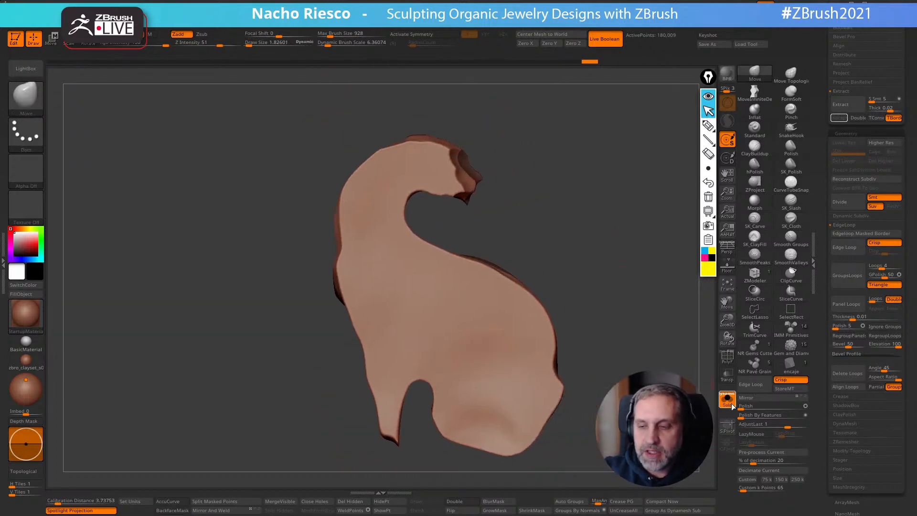
Show the full model and push the inner shell's rim inward around the neck and head with a resized Move brush
{"action": "left_click", "coordinate": [727, 399]}
{"action": "left_click", "coordinate": [757, 79]}
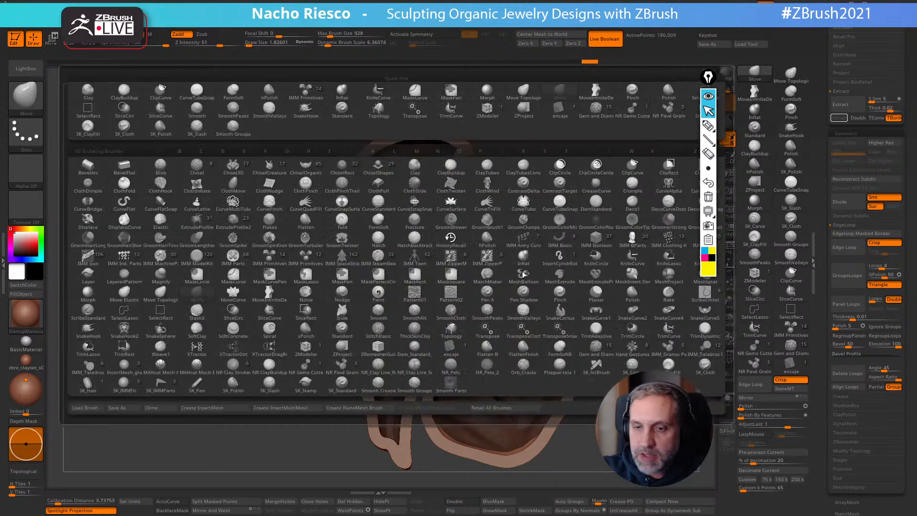
{"action": "key", "text": "s"}
{"action": "left_click_drag", "start_coordinate": [518, 295], "coordinate": [533, 289]}
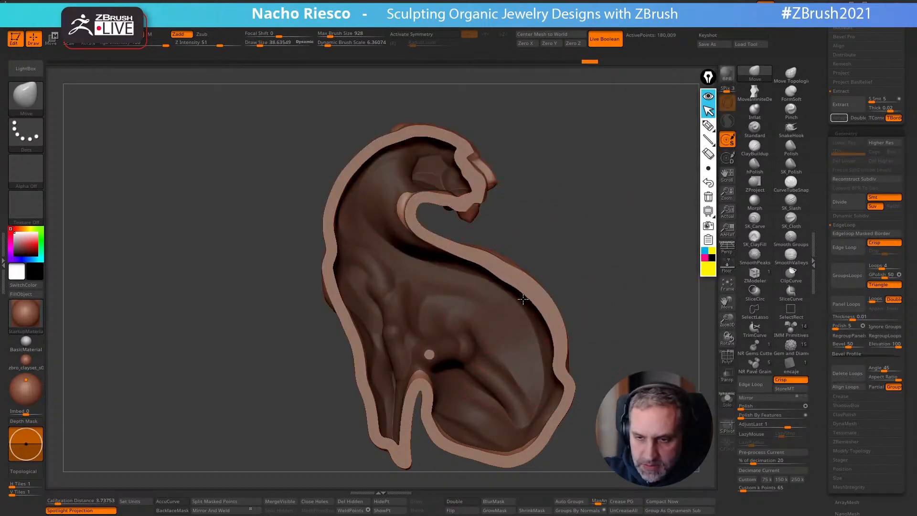
{"action": "key", "text": "s"}
{"action": "mouse_move", "coordinate": [424, 228]}
{"action": "left_mouse_down"}
{"action": "mouse_move", "coordinate": [410, 230]}
{"action": "mouse_move", "coordinate": [404, 219]}
{"action": "left_mouse_up"}
{"action": "mouse_move", "coordinate": [444, 193]}
{"action": "left_mouse_down"}
{"action": "mouse_move", "coordinate": [428, 188]}
{"action": "mouse_move", "coordinate": [399, 215]}
{"action": "left_mouse_up"}
{"action": "key", "text": "s"}
{"action": "left_click_drag", "start_coordinate": [469, 185], "coordinate": [467, 183]}
{"action": "left_click_drag", "start_coordinate": [432, 138], "coordinate": [397, 145]}
Push the inner shell's rim inward along the nape, chest and front leg with a smaller Move brush
{"action": "key", "text": "s"}
{"action": "left_click", "coordinate": [406, 142]}
{"action": "left_click_drag", "start_coordinate": [352, 188], "coordinate": [356, 190]}
{"action": "left_click_drag", "start_coordinate": [335, 229], "coordinate": [341, 229]}
{"action": "left_click_drag", "start_coordinate": [335, 272], "coordinate": [342, 271]}
{"action": "left_click_drag", "start_coordinate": [351, 311], "coordinate": [356, 310]}
{"action": "left_click_drag", "start_coordinate": [360, 341], "coordinate": [367, 339]}
{"action": "mouse_move", "coordinate": [366, 371]}
{"action": "left_mouse_down"}
{"action": "mouse_move", "coordinate": [374, 370]}
{"action": "mouse_move", "coordinate": [380, 397]}
{"action": "left_mouse_up"}
{"action": "left_click_drag", "start_coordinate": [391, 434], "coordinate": [393, 418]}
Widen the rim around the leg gap, underside and hindquarters with a Move brush of about 15.9 draw size
{"action": "key", "text": "s"}
{"action": "left_click", "coordinate": [412, 390]}
{"action": "mouse_move", "coordinate": [412, 389]}
{"action": "left_mouse_down"}
{"action": "mouse_move", "coordinate": [414, 378]}
{"action": "mouse_move", "coordinate": [404, 398]}
{"action": "mouse_move", "coordinate": [434, 386]}
{"action": "left_mouse_up"}
{"action": "mouse_move", "coordinate": [434, 418]}
{"action": "left_mouse_down"}
{"action": "mouse_move", "coordinate": [487, 447]}
{"action": "mouse_move", "coordinate": [529, 438]}
{"action": "mouse_move", "coordinate": [545, 419]}
{"action": "left_mouse_up"}
{"action": "left_click_drag", "start_coordinate": [559, 402], "coordinate": [556, 382]}
{"action": "left_click_drag", "start_coordinate": [554, 364], "coordinate": [551, 341]}
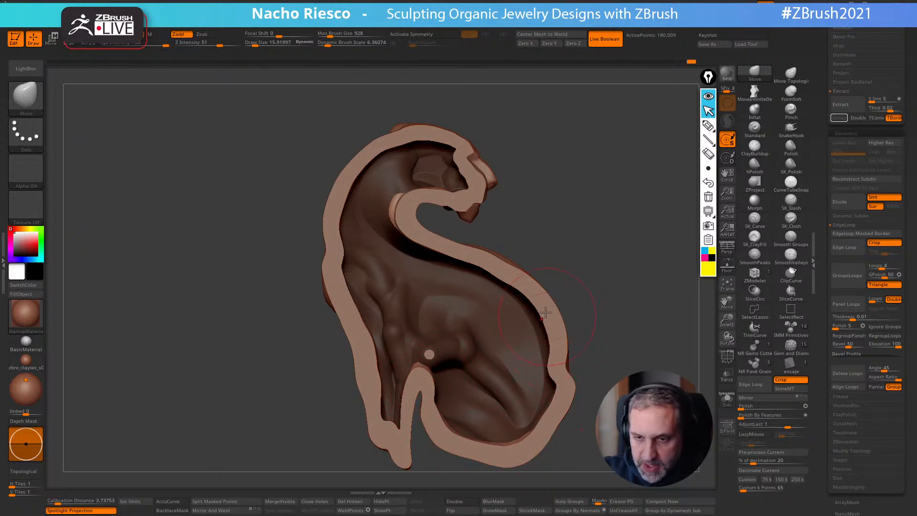
Even out the rim thickness at the throat, head, front leg and back with short Move brush strokes
{"action": "left_click_drag", "start_coordinate": [408, 227], "coordinate": [403, 230]}
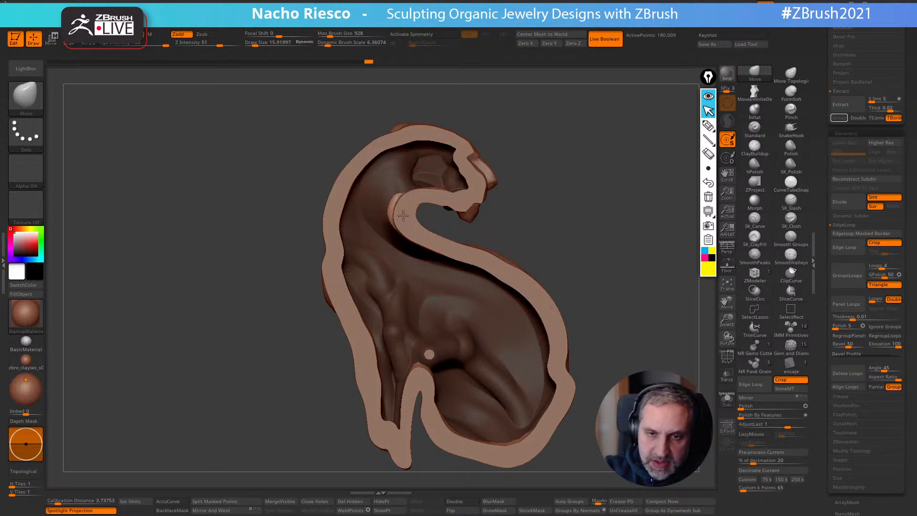
{"action": "left_click_drag", "start_coordinate": [435, 139], "coordinate": [448, 145]}
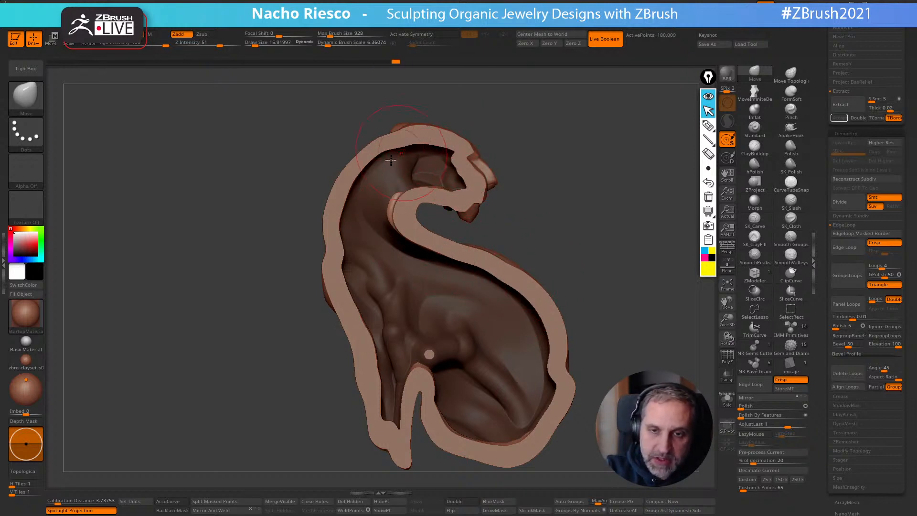
{"action": "left_click_drag", "start_coordinate": [378, 150], "coordinate": [363, 194]}
{"action": "left_click_drag", "start_coordinate": [363, 355], "coordinate": [378, 390]}
{"action": "mouse_move", "coordinate": [609, 335]}
{"action": "left_mouse_down"}
{"action": "mouse_move", "coordinate": [571, 319]}
{"action": "mouse_move", "coordinate": [621, 325]}
{"action": "left_mouse_up"}
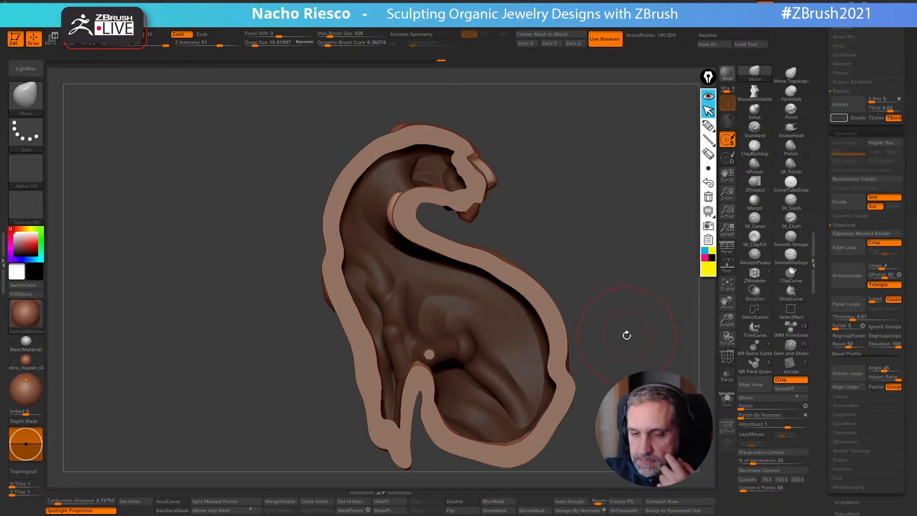
{"action": "mouse_move", "coordinate": [551, 360]}
{"action": "left_mouse_down"}
{"action": "mouse_move", "coordinate": [551, 403]}
{"action": "mouse_move", "coordinate": [551, 349]}
{"action": "left_mouse_up"}
{"action": "left_click_drag", "start_coordinate": [533, 300], "coordinate": [510, 281]}
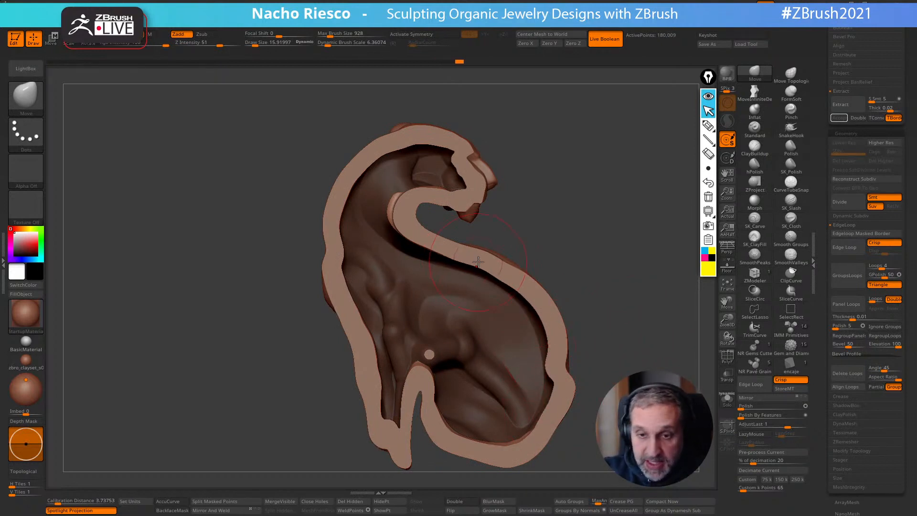
Isolate the inner shell and move its back section's edge inward around the leg gap and lower haunch
{"action": "left_click_drag", "start_coordinate": [641, 356], "coordinate": [661, 337]}
{"action": "left_click", "coordinate": [727, 399]}
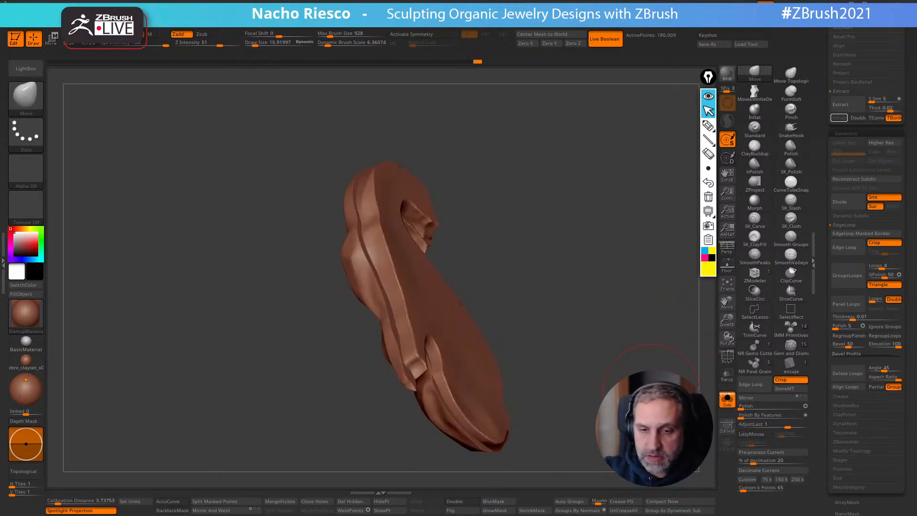
{"action": "left_click_drag", "start_coordinate": [584, 408], "coordinate": [598, 352], "text": "alt"}
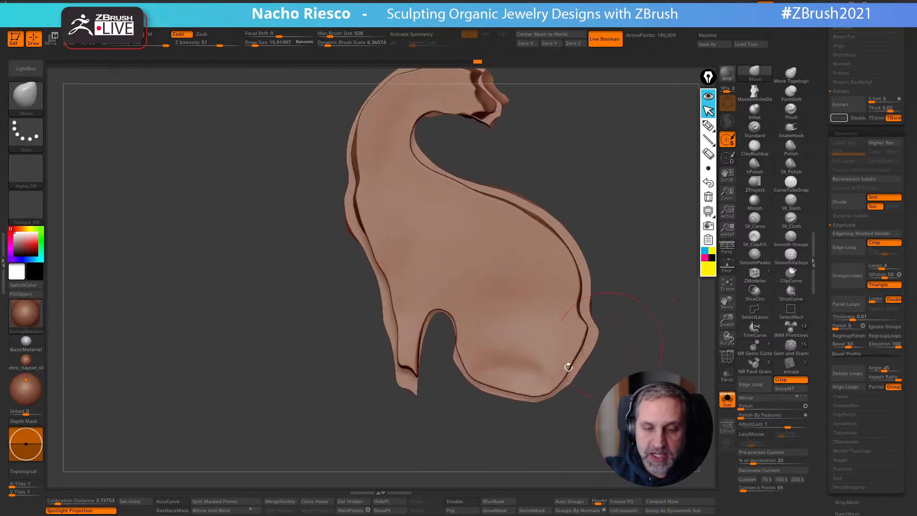
{"action": "key", "text": "s"}
{"action": "left_click_drag", "start_coordinate": [436, 375], "coordinate": [492, 377]}
{"action": "key", "text": "s"}
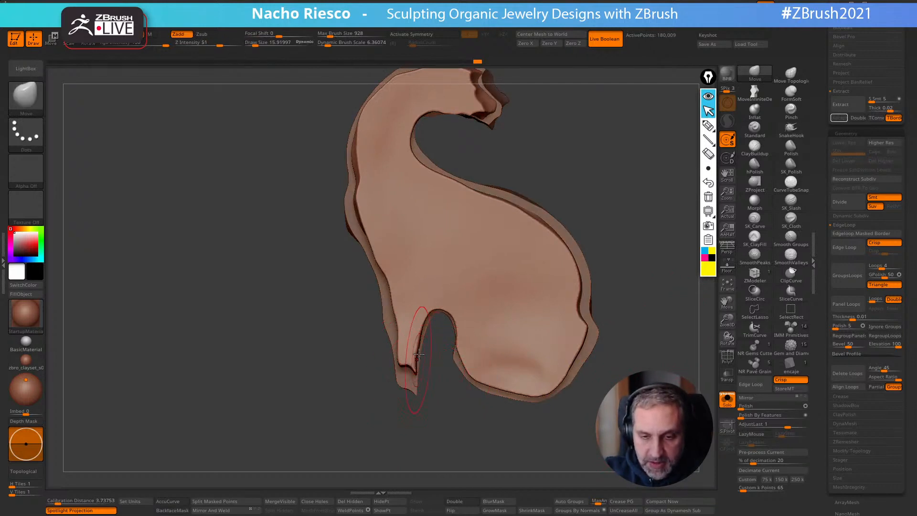
{"action": "left_click_drag", "start_coordinate": [460, 339], "coordinate": [471, 344]}
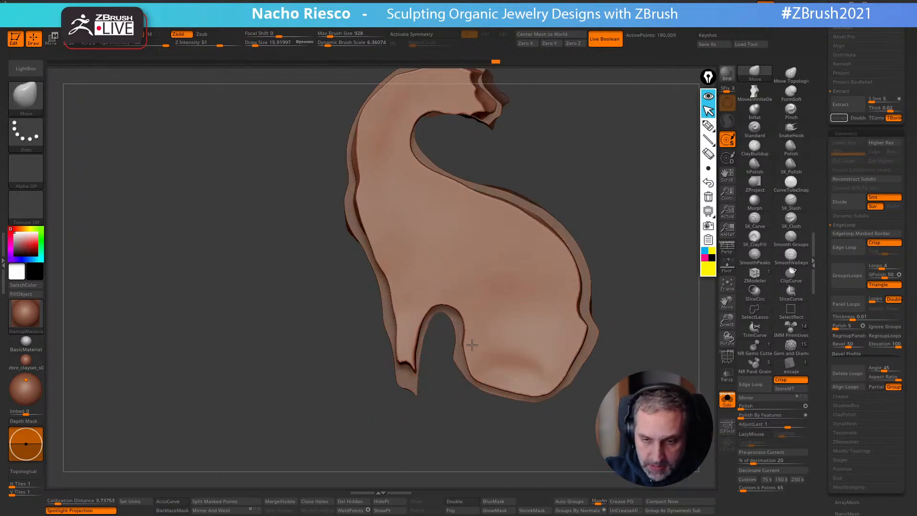
{"action": "left_click_drag", "start_coordinate": [487, 383], "coordinate": [491, 377]}
Refine the back section's edge at the haunch, along the back and around the head with the Move brush
{"action": "left_click_drag", "start_coordinate": [551, 385], "coordinate": [565, 349]}
{"action": "left_click_drag", "start_coordinate": [473, 189], "coordinate": [472, 194]}
{"action": "left_click_drag", "start_coordinate": [544, 149], "coordinate": [549, 191], "text": "alt"}
{"action": "left_click_drag", "start_coordinate": [399, 125], "coordinate": [437, 110]}
{"action": "mouse_move", "coordinate": [442, 147]}
{"action": "left_mouse_down"}
{"action": "mouse_move", "coordinate": [484, 138]}
{"action": "mouse_move", "coordinate": [470, 135]}
{"action": "left_mouse_up"}
Compare the isolated inner shell with the full hollowed panther, and clear the mask
{"action": "left_click", "coordinate": [727, 399]}
{"action": "mouse_move", "coordinate": [692, 325]}
{"action": "left_mouse_down"}
{"action": "mouse_move", "coordinate": [687, 333]}
{"action": "mouse_move", "coordinate": [700, 325]}
{"action": "mouse_move", "coordinate": [659, 369]}
{"action": "mouse_move", "coordinate": [543, 245]}
{"action": "left_mouse_up"}
{"action": "left_click_drag", "start_coordinate": [497, 172], "coordinate": [567, 274]}
{"action": "left_click_drag", "start_coordinate": [656, 351], "coordinate": [650, 279], "text": "alt"}
{"action": "left_click", "coordinate": [726, 401]}
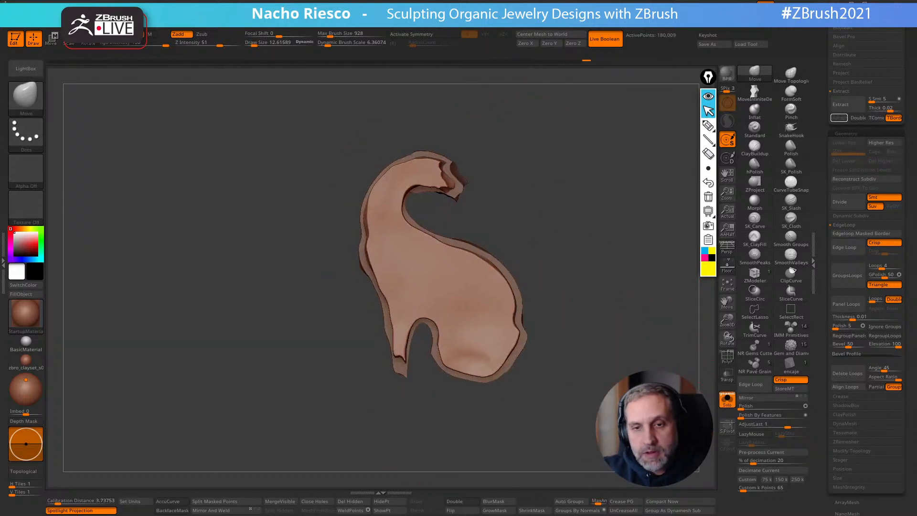
{"action": "left_click", "coordinate": [725, 406]}
{"action": "left_click_drag", "start_coordinate": [645, 420], "coordinate": [593, 395], "text": "ctrl"}
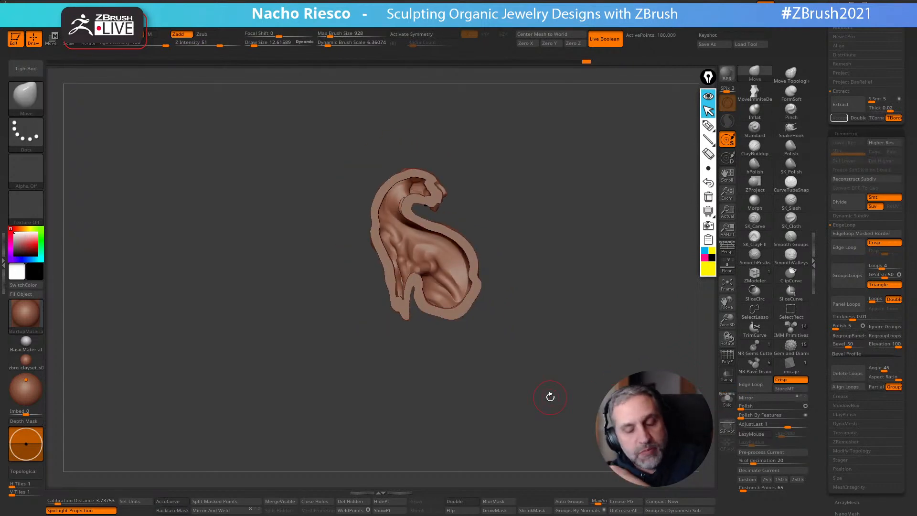
Measure the rim's wall thickness along the back, neck and lower haunch with the Transpose line
{"action": "left_click_drag", "start_coordinate": [536, 206], "coordinate": [492, 268], "text": "alt"}
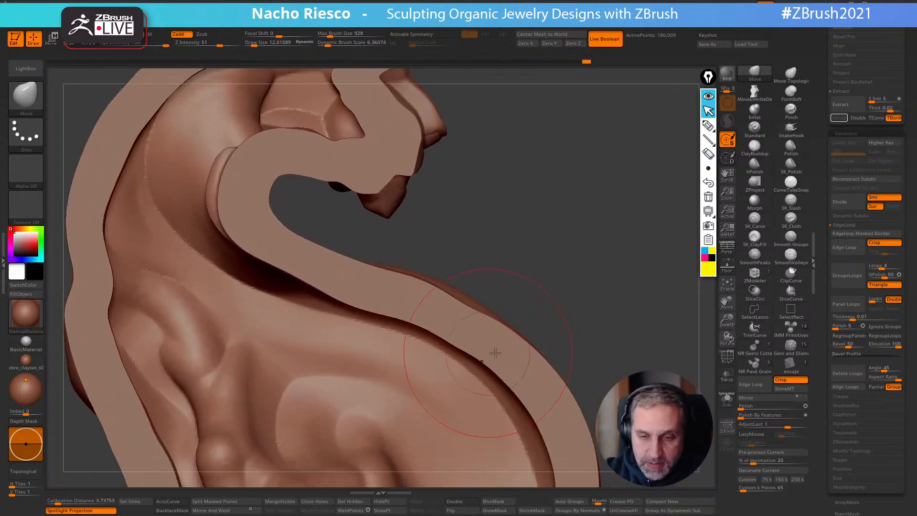
{"action": "key", "text": "w"}
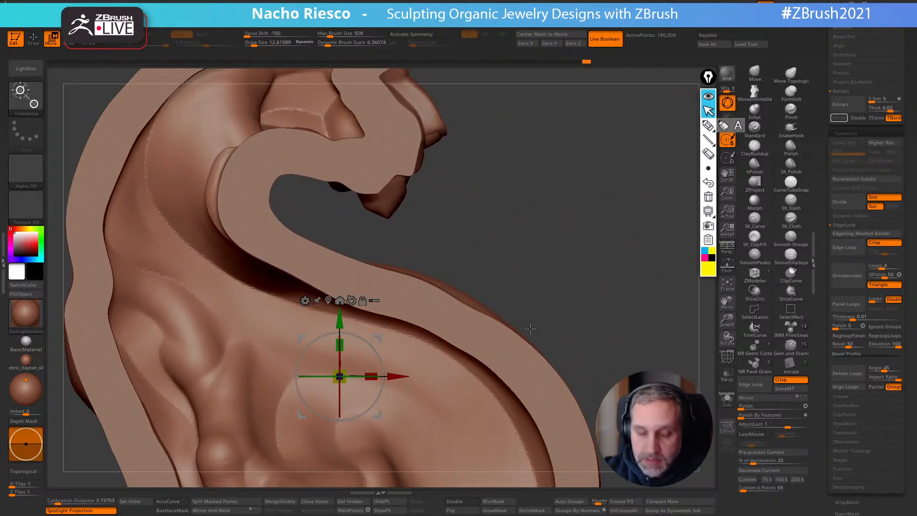
{"action": "key", "text": "y"}
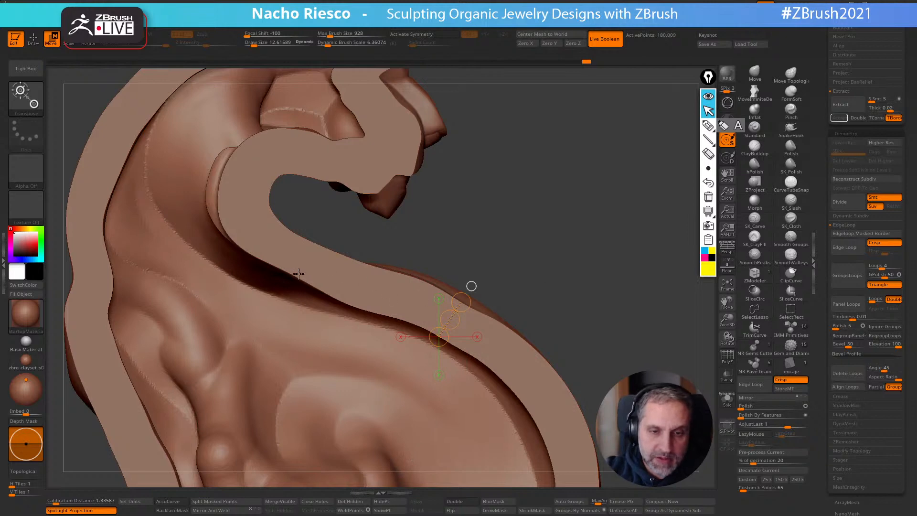
{"action": "left_click_drag", "start_coordinate": [295, 276], "coordinate": [306, 254]}
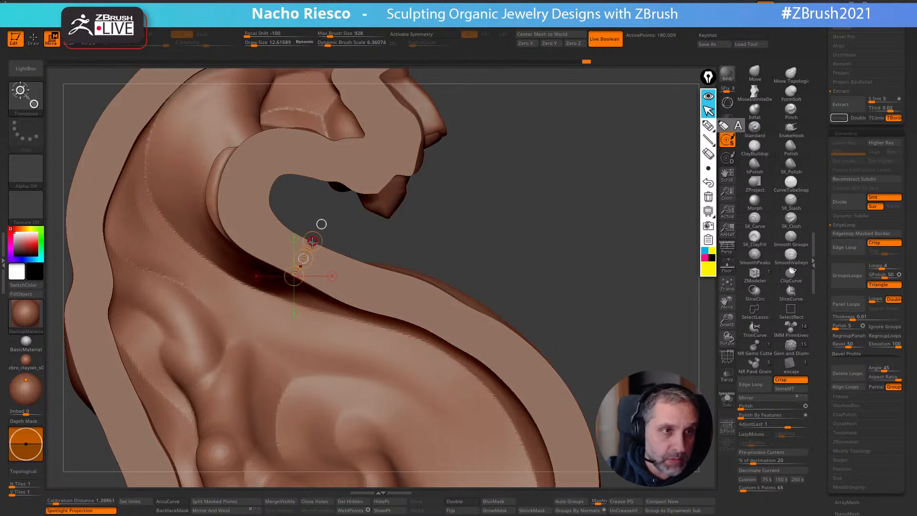
{"action": "left_click_drag", "start_coordinate": [434, 244], "coordinate": [644, 114]}
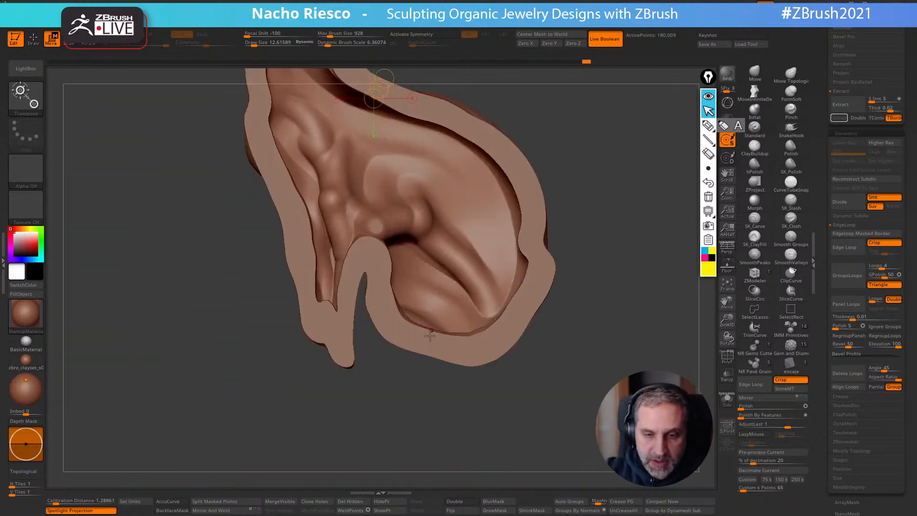
{"action": "left_click_drag", "start_coordinate": [434, 332], "coordinate": [429, 352]}
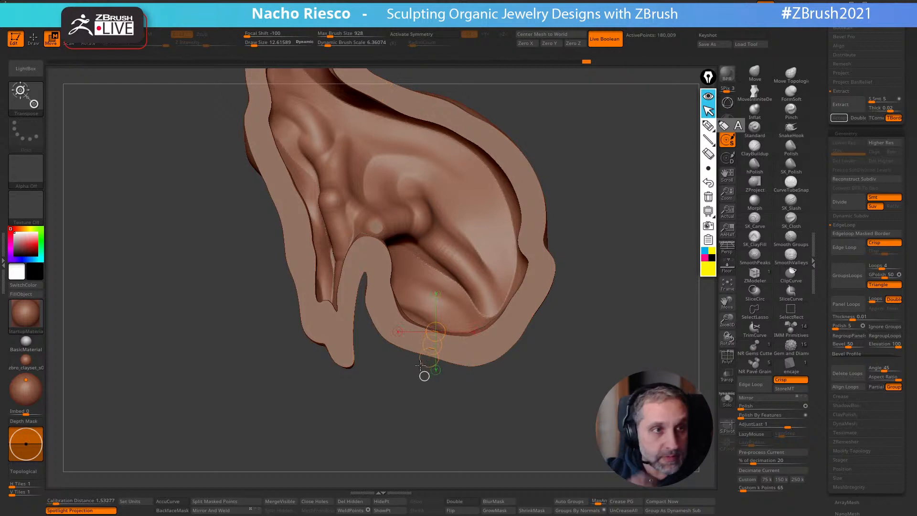
{"action": "left_click_drag", "start_coordinate": [484, 331], "coordinate": [499, 358]}
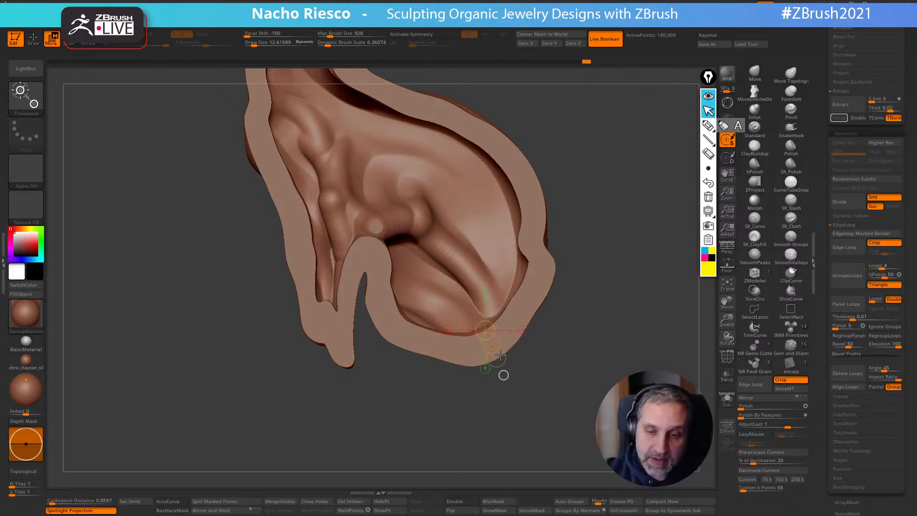
{"action": "key", "text": "q"}
{"action": "mouse_move", "coordinate": [556, 425]}
{"action": "left_mouse_down", "text": "alt"}
{"action": "mouse_move", "coordinate": [558, 363]}
{"action": "mouse_move", "coordinate": [551, 429]}
{"action": "mouse_move", "coordinate": [534, 434]}
{"action": "left_mouse_up", "text": "alt"}
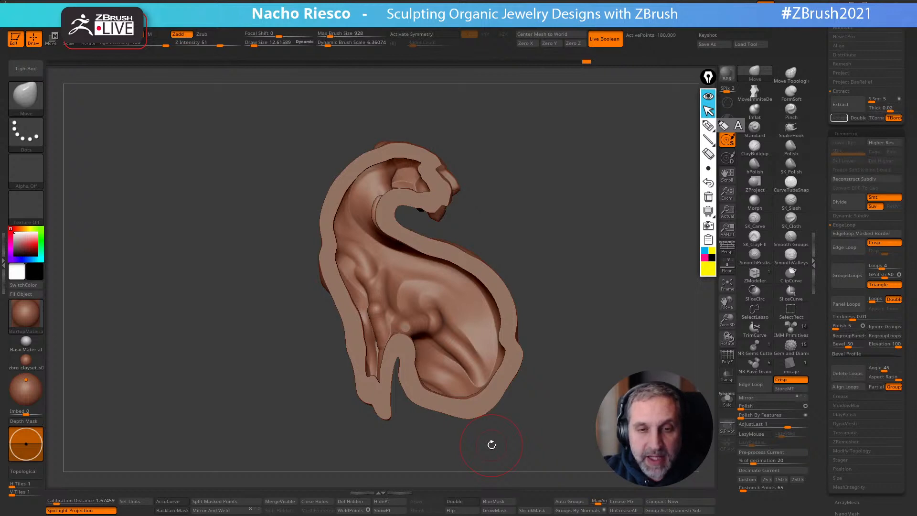
{"action": "mouse_move", "coordinate": [574, 364]}
{"action": "left_mouse_down"}
{"action": "mouse_move", "coordinate": [558, 381]}
{"action": "mouse_move", "coordinate": [577, 377]}
{"action": "mouse_move", "coordinate": [587, 398]}
{"action": "left_mouse_up"}
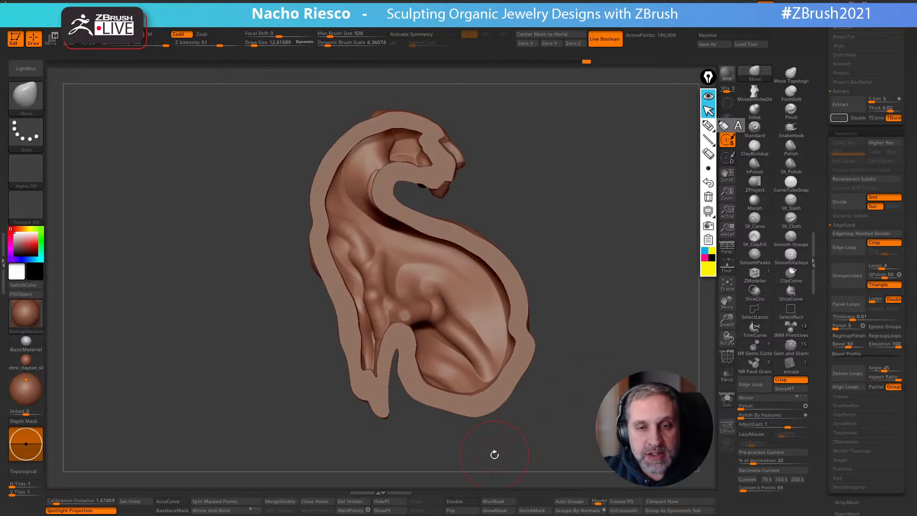
{"action": "left_click_drag", "start_coordinate": [602, 340], "coordinate": [593, 369]}
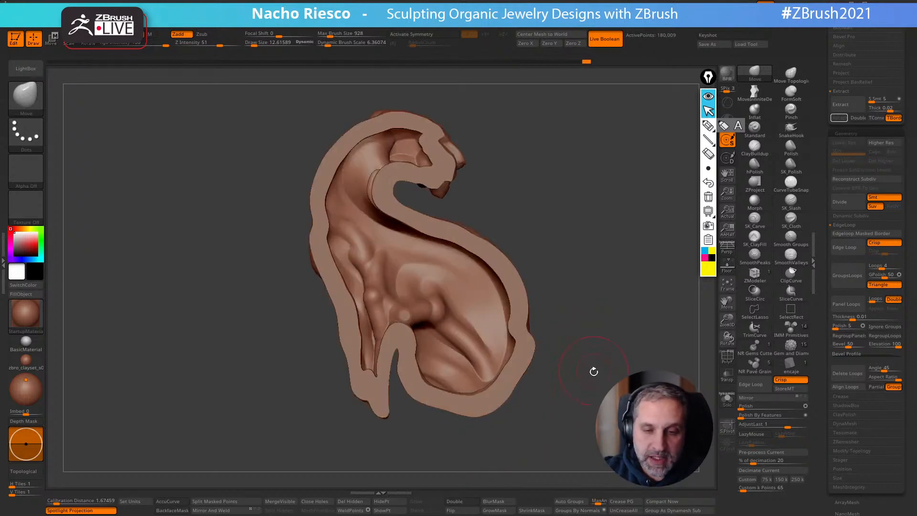
Smooth the inner shell's cavity around the top of the leg gap and inside the neck
{"action": "key", "text": "shift"}
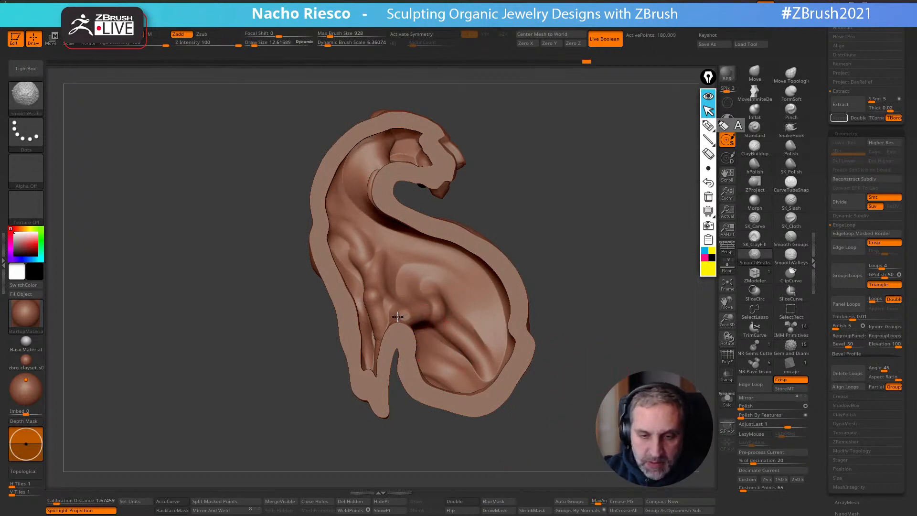
{"action": "left_click_drag", "start_coordinate": [609, 292], "coordinate": [588, 268], "text": "alt"}
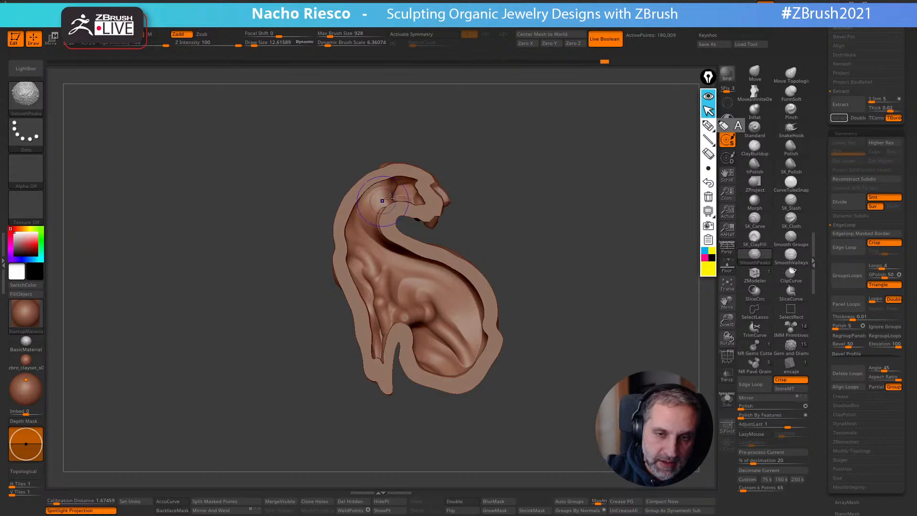
{"action": "left_click_drag", "start_coordinate": [459, 188], "coordinate": [479, 184]}
{"action": "left_click_drag", "start_coordinate": [372, 234], "coordinate": [380, 219], "text": "shift"}
{"action": "left_click_drag", "start_coordinate": [458, 184], "coordinate": [470, 149]}
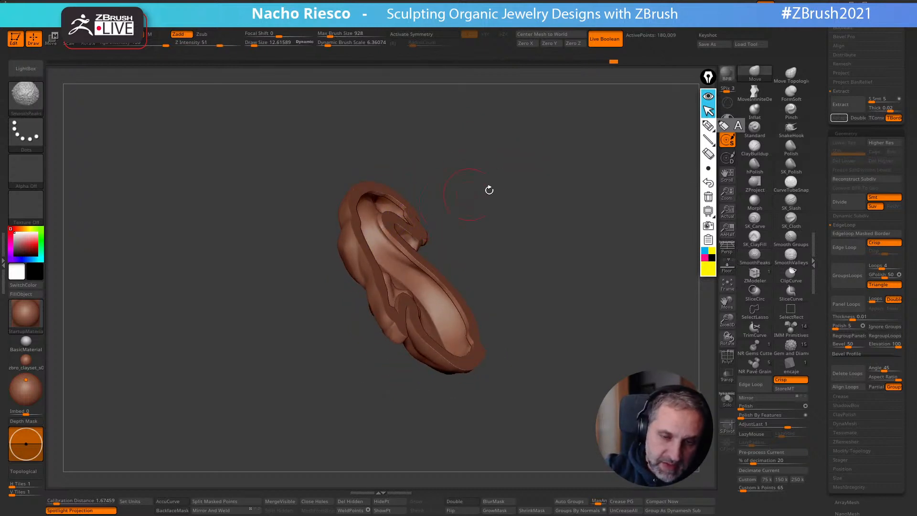
{"action": "left_click_drag", "start_coordinate": [469, 193], "coordinate": [534, 307], "text": "shift"}
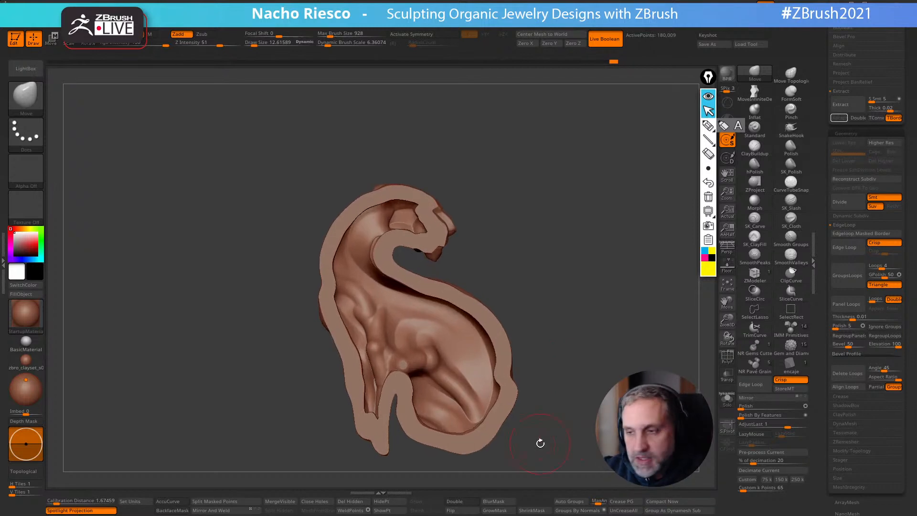
Duplicate the panther1 inner shell subtool as a backup copy
{"action": "scroll", "coordinate": [816, 201], "scroll_direction": "up", "scroll_amount": 5}
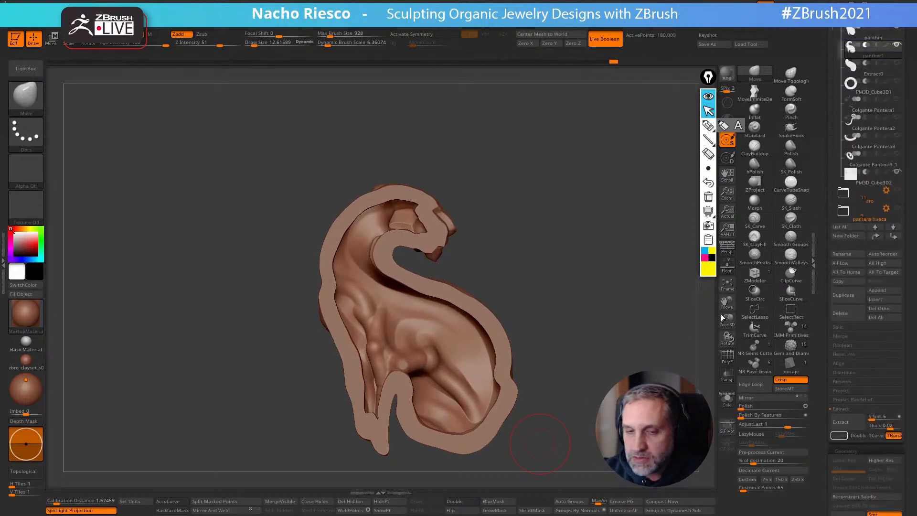
{"action": "scroll", "coordinate": [822, 218], "scroll_direction": "up", "scroll_amount": 5}
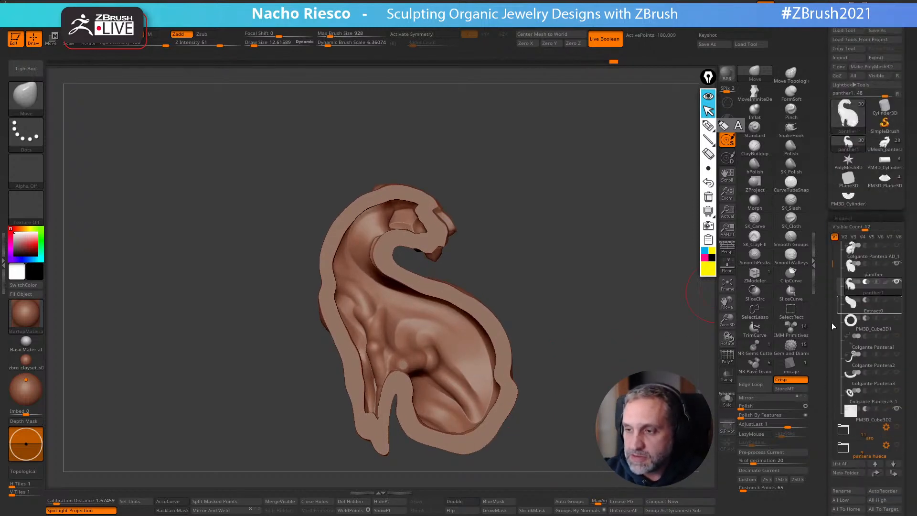
{"action": "left_click_drag", "start_coordinate": [621, 296], "coordinate": [633, 297]}
{"action": "scroll", "coordinate": [817, 364], "scroll_direction": "down", "scroll_amount": 2}
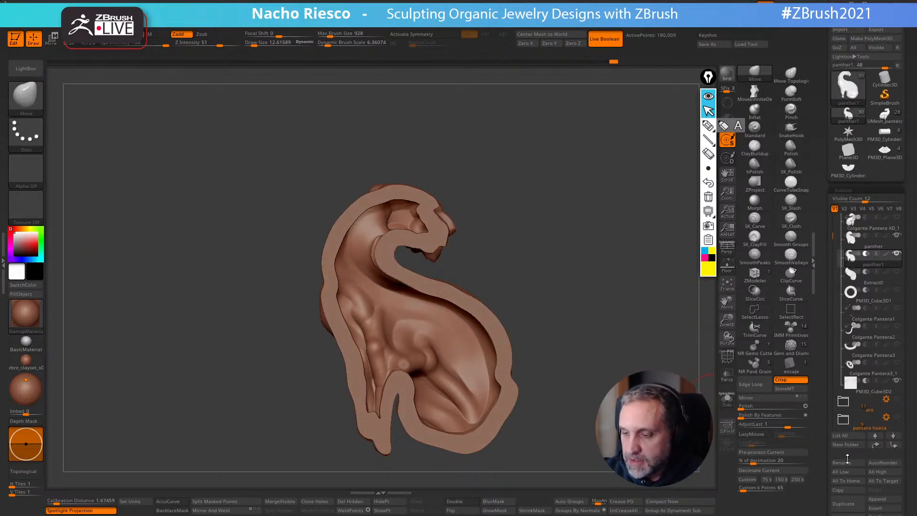
{"action": "left_click", "coordinate": [844, 504]}
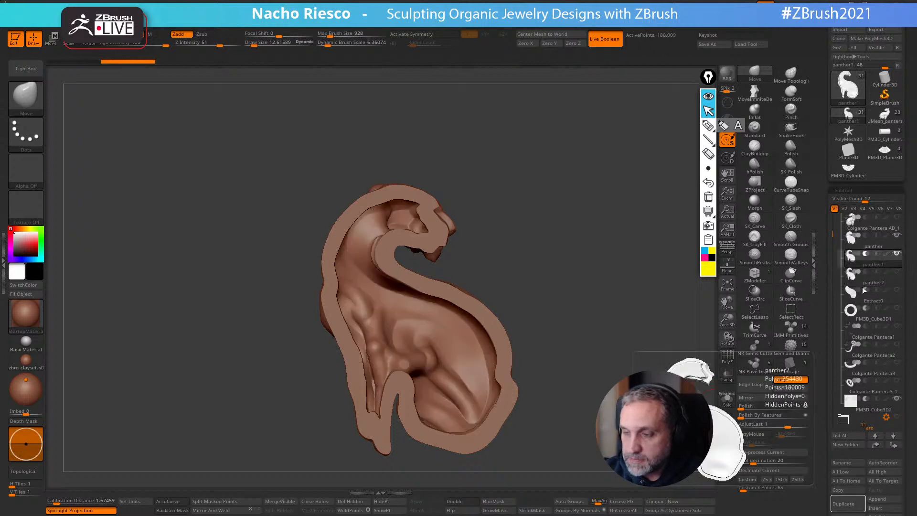
Isolate the original inner shell, roll it back to an earlier history state and remesh it with DynaMesh
{"action": "left_click", "coordinate": [727, 399]}
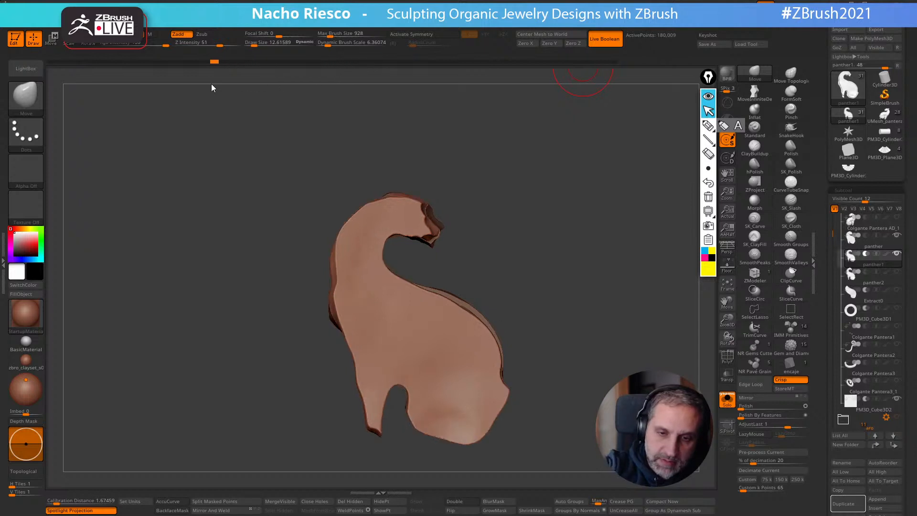
{"action": "left_click_drag", "start_coordinate": [572, 260], "coordinate": [615, 361], "text": "ctrl"}
{"action": "left_click", "coordinate": [586, 322]}
{"action": "left_click_drag", "start_coordinate": [563, 296], "coordinate": [621, 296], "text": "shift"}
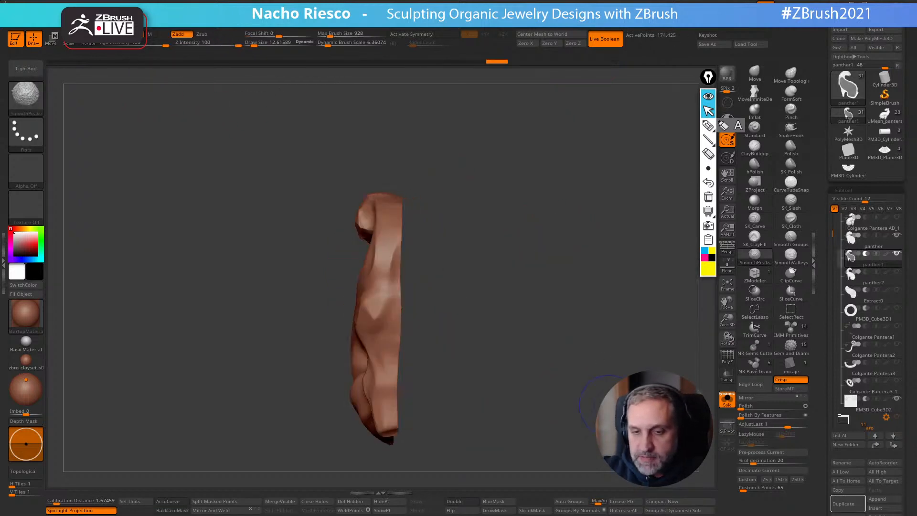
{"action": "left_click_drag", "start_coordinate": [667, 354], "coordinate": [696, 315], "text": "alt"}
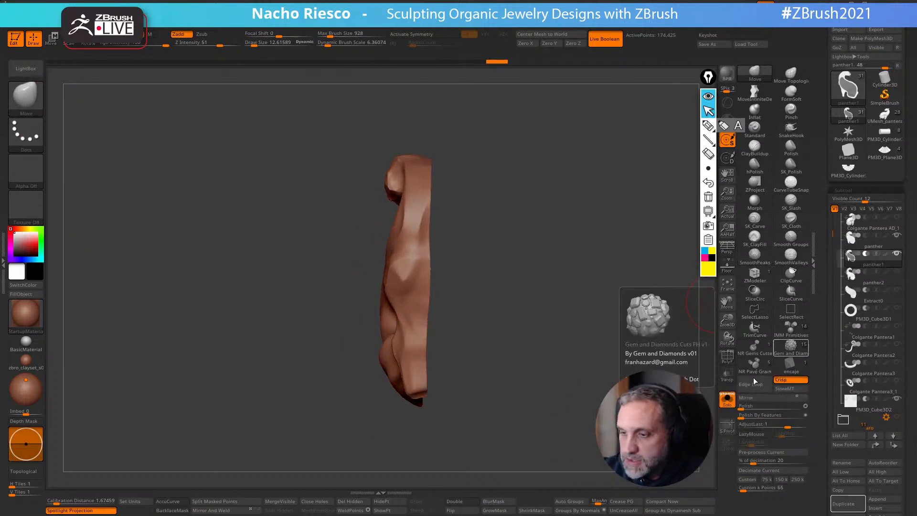
Show the inner shell together with the outer panther and the cube in a transparent side view
{"action": "left_click", "coordinate": [727, 375]}
{"action": "left_click", "coordinate": [726, 400]}
{"action": "left_click_drag", "start_coordinate": [594, 340], "coordinate": [575, 318]}
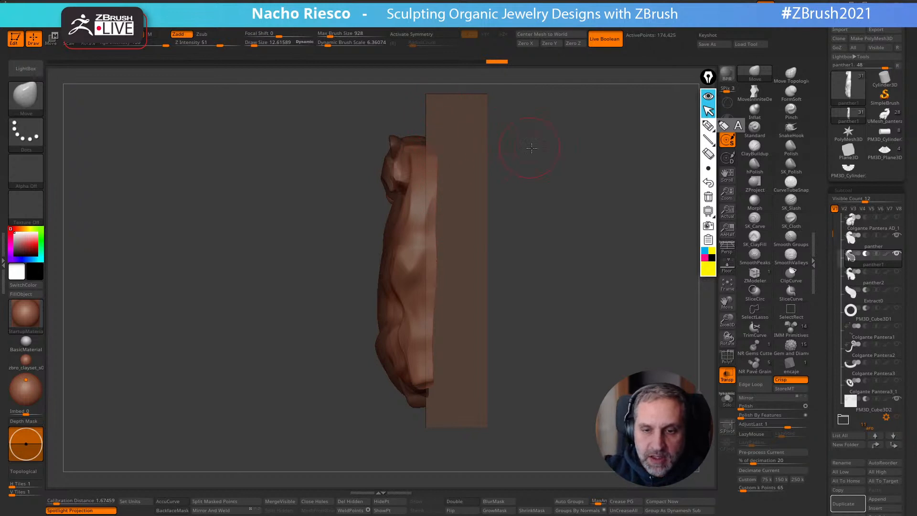
{"action": "left_click_drag", "start_coordinate": [528, 147], "coordinate": [443, 120]}
{"action": "left_click_drag", "start_coordinate": [538, 160], "coordinate": [548, 183]}
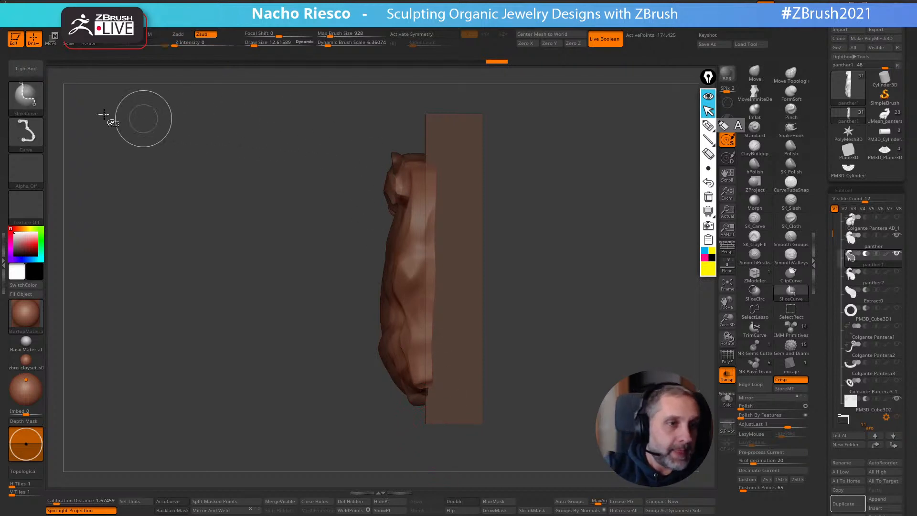
Cut the inner shell's back flat with a straight vertical KnifeCurve line just inside the cube's front face
{"action": "left_click", "coordinate": [26, 98], "text": "ctrl+shift"}
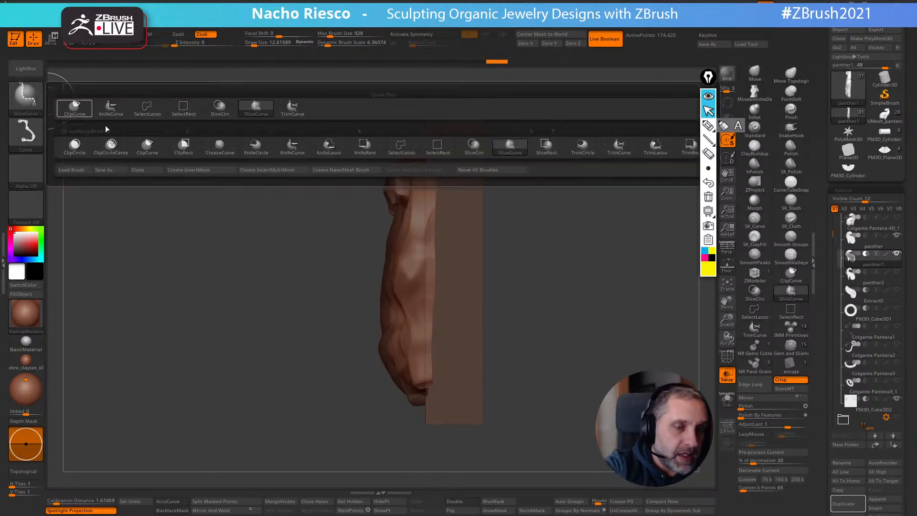
{"action": "left_click", "coordinate": [296, 152]}
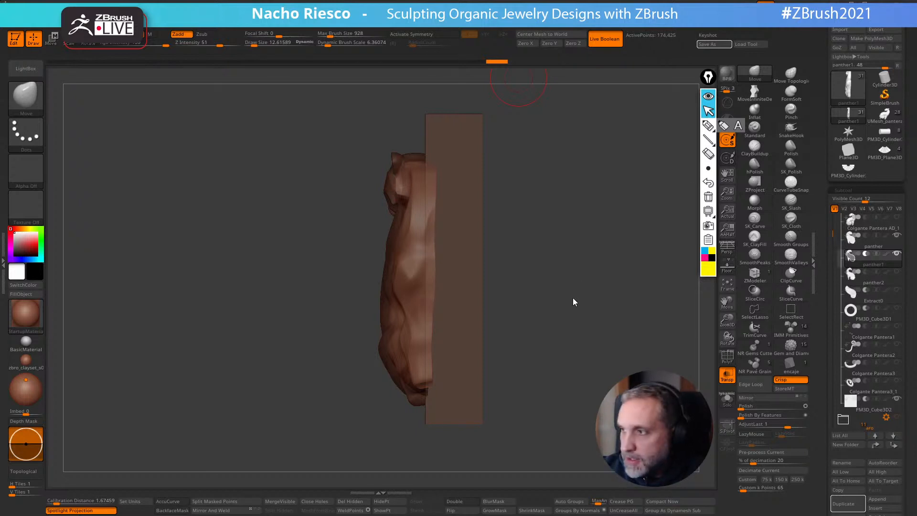
{"action": "left_click_drag", "start_coordinate": [575, 311], "coordinate": [510, 295]}
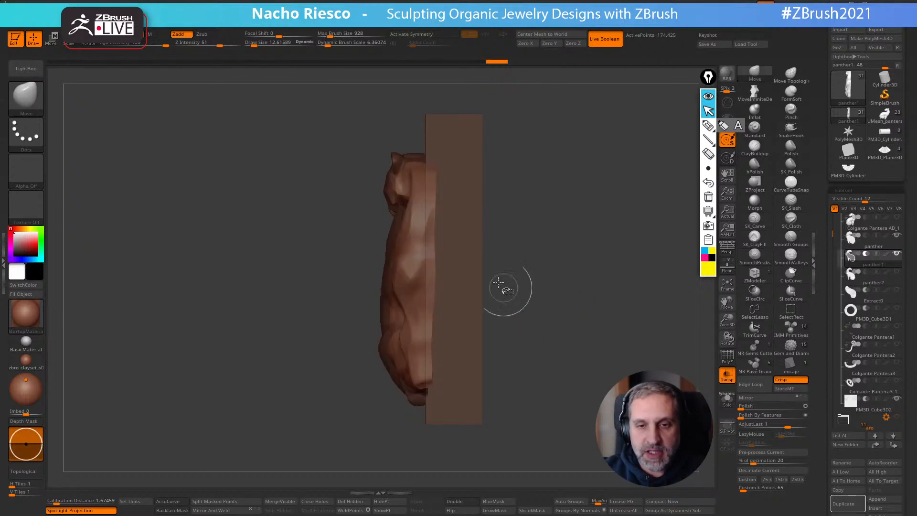
{"action": "left_click_drag", "start_coordinate": [422, 109], "coordinate": [421, 454], "text": "ctrl+shift"}
{"action": "mouse_move", "coordinate": [569, 321]}
{"action": "left_mouse_down"}
{"action": "mouse_move", "coordinate": [640, 297]}
{"action": "mouse_move", "coordinate": [600, 309]}
{"action": "left_mouse_up"}
{"action": "mouse_move", "coordinate": [421, 135]}
{"action": "left_mouse_down", "text": "ctrl+shift"}
{"action": "mouse_move", "coordinate": [418, 448]}
{"action": "mouse_move", "coordinate": [408, 447]}
{"action": "left_mouse_up", "text": "ctrl+shift"}
Measure the gap between the shell's cut face and the cube, and cut the shell's back again farther in
{"action": "mouse_move", "coordinate": [560, 280]}
{"action": "left_mouse_down", "text": "alt"}
{"action": "mouse_move", "coordinate": [578, 345]}
{"action": "mouse_move", "coordinate": [698, 323]}
{"action": "mouse_move", "coordinate": [610, 284]}
{"action": "left_mouse_up", "text": "alt"}
{"action": "key", "text": "w"}
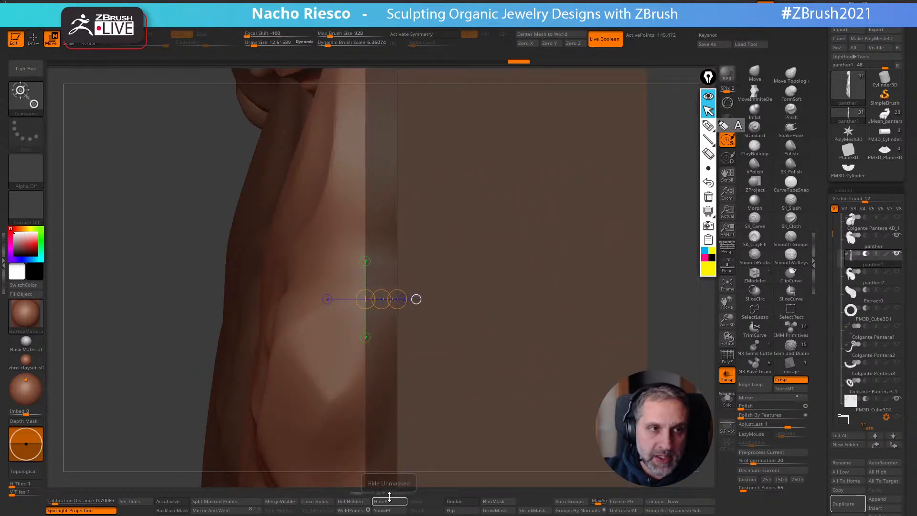
{"action": "mouse_move", "coordinate": [668, 339]}
{"action": "left_mouse_down", "text": "alt"}
{"action": "mouse_move", "coordinate": [669, 321]}
{"action": "mouse_move", "coordinate": [625, 313]}
{"action": "mouse_move", "coordinate": [611, 289]}
{"action": "mouse_move", "coordinate": [617, 284]}
{"action": "left_mouse_up", "text": "alt"}
{"action": "key", "text": "q"}
{"action": "left_click_drag", "start_coordinate": [380, 141], "coordinate": [377, 476], "text": "ctrl+shift"}
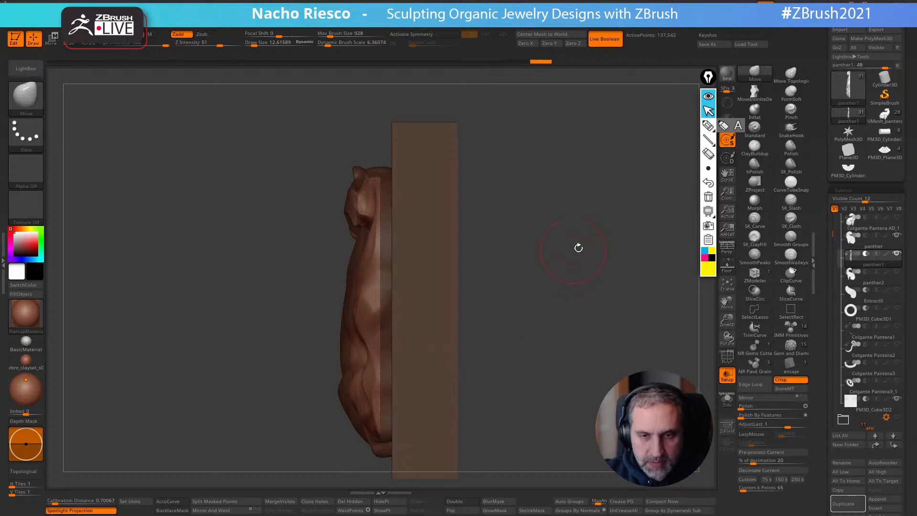
Measure the distance from the shell's new cut face to the cube's front face with the Transpose line
{"action": "left_click_drag", "start_coordinate": [571, 250], "coordinate": [564, 430], "text": "alt"}
{"action": "key", "text": "w"}
{"action": "left_click", "coordinate": [373, 315]}
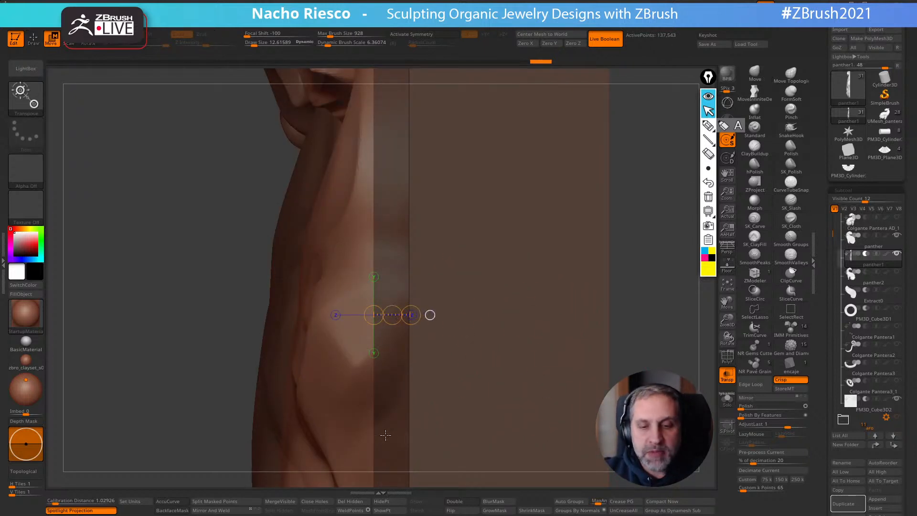
{"action": "key", "text": "q"}
{"action": "mouse_move", "coordinate": [661, 333]}
{"action": "left_mouse_down", "text": "alt"}
{"action": "mouse_move", "coordinate": [651, 307]}
{"action": "mouse_move", "coordinate": [648, 320]}
{"action": "mouse_move", "coordinate": [645, 278]}
{"action": "mouse_move", "coordinate": [645, 313]}
{"action": "mouse_move", "coordinate": [666, 342]}
{"action": "mouse_move", "coordinate": [659, 352]}
{"action": "left_mouse_up", "text": "alt"}
Isolate the cut shell, reduce the draw size to about 3.5 and enable Sculptris Pro for the SmoothPeaks brush
{"action": "left_click", "coordinate": [729, 405]}
{"action": "left_click_drag", "start_coordinate": [704, 389], "coordinate": [709, 342]}
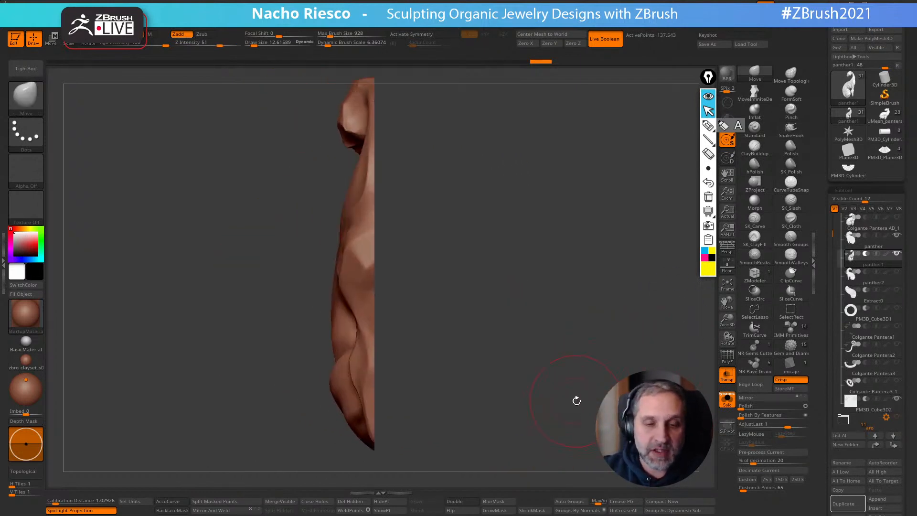
{"action": "left_click_drag", "start_coordinate": [576, 400], "coordinate": [531, 404], "text": "shift"}
{"action": "left_click_drag", "start_coordinate": [483, 458], "coordinate": [474, 437], "text": "alt"}
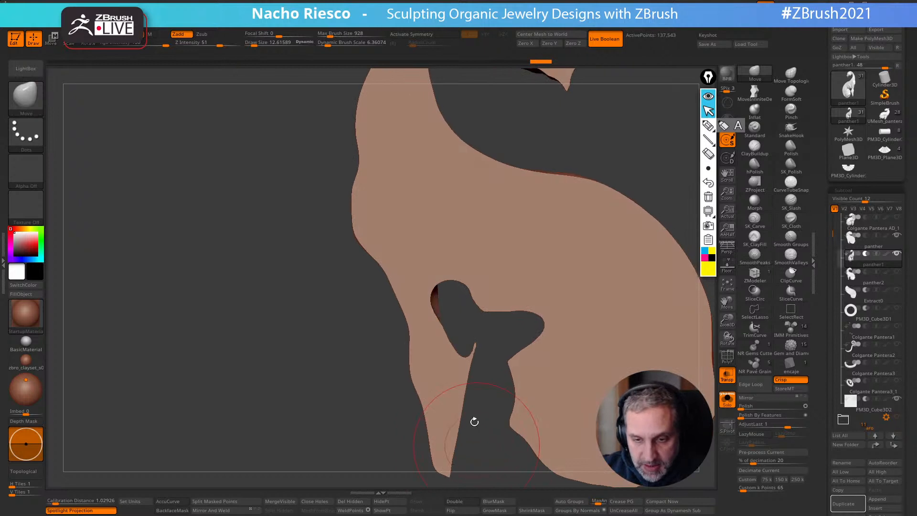
{"action": "mouse_move", "coordinate": [482, 377]}
{"action": "left_mouse_down", "text": "alt"}
{"action": "mouse_move", "coordinate": [543, 453]}
{"action": "mouse_move", "coordinate": [481, 326]}
{"action": "left_mouse_up", "text": "alt"}
{"action": "key", "text": "s"}
{"action": "mouse_move", "coordinate": [458, 294]}
{"action": "left_mouse_down"}
{"action": "mouse_move", "coordinate": [454, 284]}
{"action": "mouse_move", "coordinate": [469, 271]}
{"action": "mouse_move", "coordinate": [434, 301]}
{"action": "mouse_move", "coordinate": [433, 268]}
{"action": "left_mouse_up"}
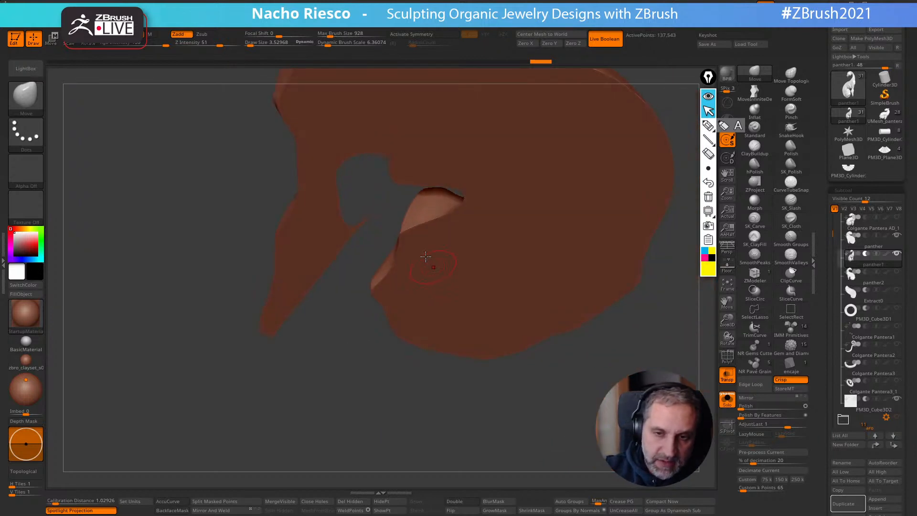
{"action": "mouse_move", "coordinate": [368, 245]}
{"action": "left_mouse_down"}
{"action": "mouse_move", "coordinate": [412, 305]}
{"action": "mouse_move", "coordinate": [440, 313]}
{"action": "left_mouse_up"}
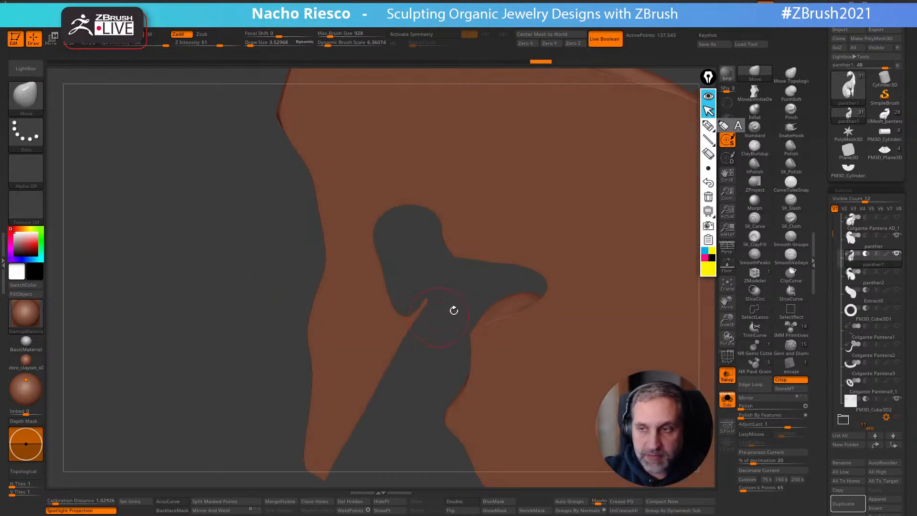
{"action": "left_click", "coordinate": [755, 256]}
{"action": "left_click", "coordinate": [728, 121]}
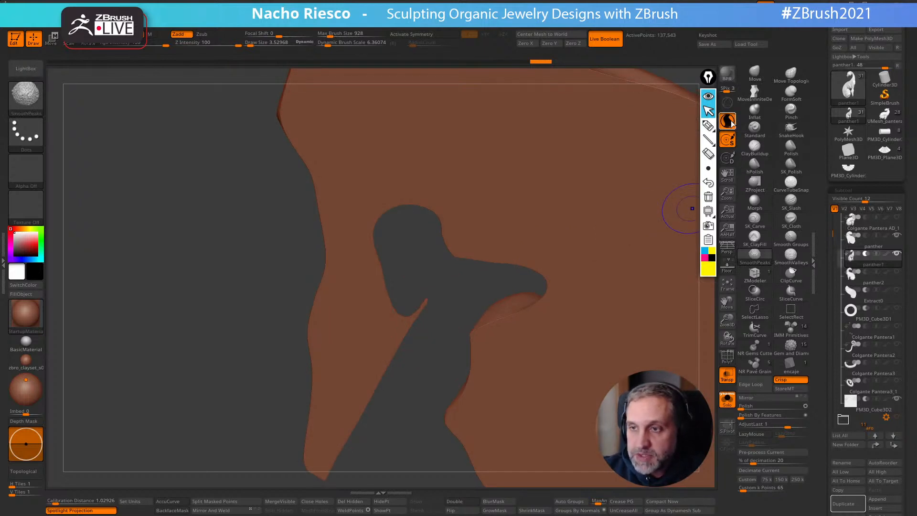
Try smoothing the thin spike on the front leg beside the gap with different brush sizes, and undo the strokes
{"action": "key", "text": "s"}
{"action": "mouse_move", "coordinate": [410, 333]}
{"action": "left_mouse_down"}
{"action": "mouse_move", "coordinate": [413, 321]}
{"action": "mouse_move", "coordinate": [456, 360]}
{"action": "mouse_move", "coordinate": [413, 423]}
{"action": "left_mouse_up"}
{"action": "key", "text": "s"}
{"action": "left_click_drag", "start_coordinate": [452, 338], "coordinate": [411, 330]}
{"action": "key", "text": "shift"}
{"action": "mouse_move", "coordinate": [420, 336]}
{"action": "left_mouse_down"}
{"action": "mouse_move", "coordinate": [392, 338]}
{"action": "mouse_move", "coordinate": [427, 396]}
{"action": "mouse_move", "coordinate": [446, 392]}
{"action": "left_mouse_up"}
{"action": "key", "text": "ctrl"}
{"action": "key", "text": "ctrl"}
{"action": "key", "text": "ctrl+z"}
{"action": "key", "text": "ctrl+z"}
{"action": "key", "text": "ctrl+z"}
{"action": "key", "text": "ctrl+z"}
Smooth away the thin spike at the top of the front leg gap with a smaller SmoothPeaks brush
{"action": "key", "text": "s"}
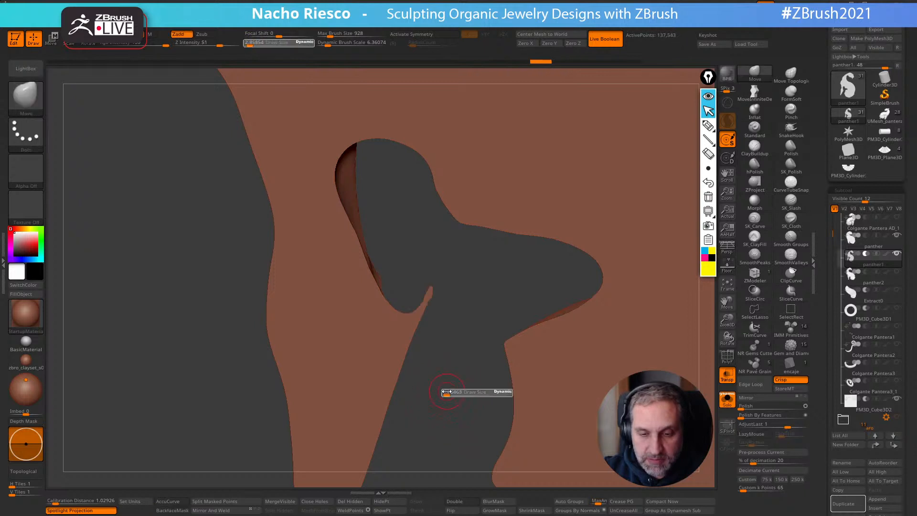
{"action": "key", "text": "shift"}
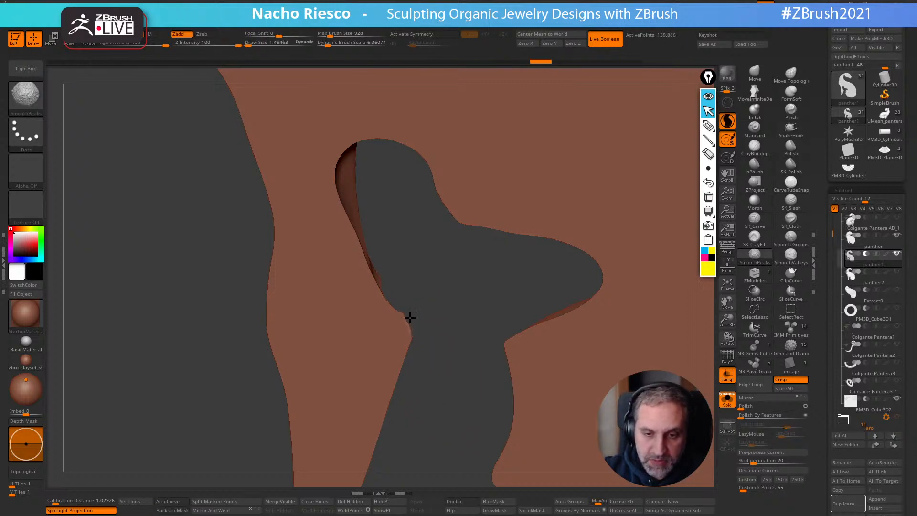
{"action": "mouse_move", "coordinate": [413, 346]}
{"action": "left_mouse_down", "text": "shift"}
{"action": "mouse_move", "coordinate": [511, 336]}
{"action": "mouse_move", "coordinate": [477, 358]}
{"action": "left_mouse_up", "text": "shift"}
{"action": "left_click_drag", "start_coordinate": [436, 396], "coordinate": [435, 423], "text": "alt"}
{"action": "mouse_move", "coordinate": [361, 431]}
{"action": "left_mouse_down"}
{"action": "mouse_move", "coordinate": [603, 398]}
{"action": "mouse_move", "coordinate": [564, 390]}
{"action": "left_mouse_up"}
{"action": "left_click_drag", "start_coordinate": [510, 417], "coordinate": [524, 417], "text": "shift"}
{"action": "left_click", "coordinate": [732, 404]}
{"action": "left_click", "coordinate": [732, 404]}
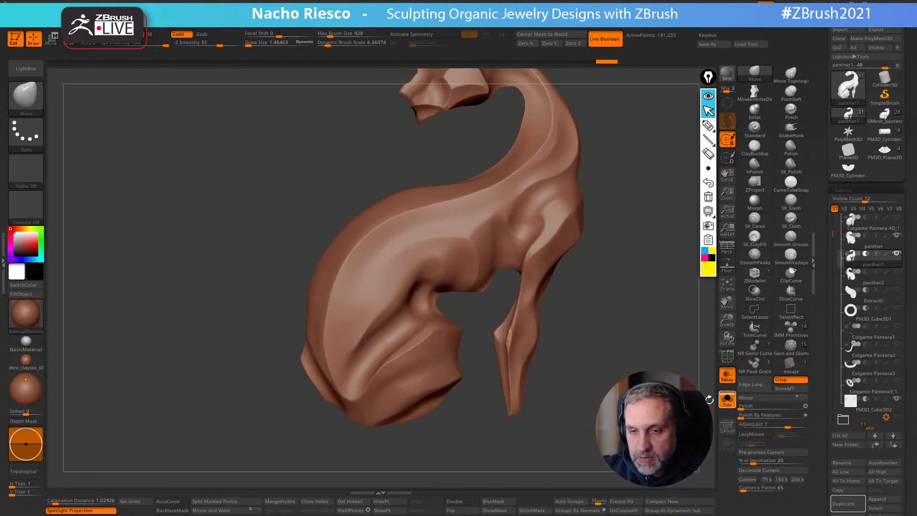
Paint a filled mask on the shell's flat back from the neck through the body to the haunch, leaving an even border
{"action": "left_click_drag", "start_coordinate": [669, 406], "coordinate": [602, 406], "text": "shift"}
{"action": "left_click_drag", "start_coordinate": [598, 439], "coordinate": [426, 452], "text": "alt"}
{"action": "left_click_drag", "start_coordinate": [602, 267], "coordinate": [616, 258], "text": "alt"}
{"action": "left_click_drag", "start_coordinate": [588, 202], "coordinate": [629, 216], "text": "alt"}
{"action": "key", "text": "ctrl"}
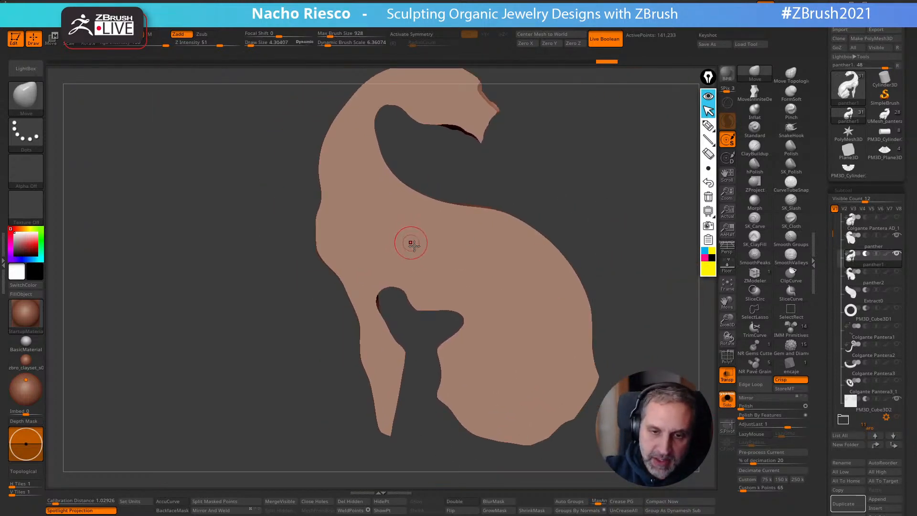
{"action": "mouse_move", "coordinate": [344, 187]}
{"action": "left_mouse_down", "text": "ctrl"}
{"action": "mouse_move", "coordinate": [367, 222]}
{"action": "mouse_move", "coordinate": [487, 310]}
{"action": "mouse_move", "coordinate": [469, 396]}
{"action": "mouse_move", "coordinate": [530, 404]}
{"action": "mouse_move", "coordinate": [561, 340]}
{"action": "mouse_move", "coordinate": [525, 271]}
{"action": "mouse_move", "coordinate": [380, 219]}
{"action": "mouse_move", "coordinate": [349, 164]}
{"action": "left_mouse_up", "text": "ctrl"}
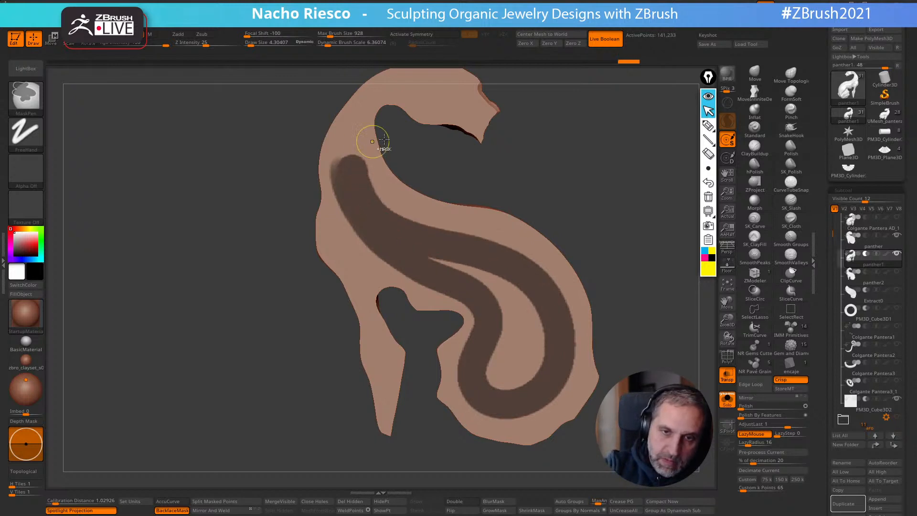
{"action": "left_click_drag", "start_coordinate": [376, 203], "coordinate": [478, 240], "text": "ctrl"}
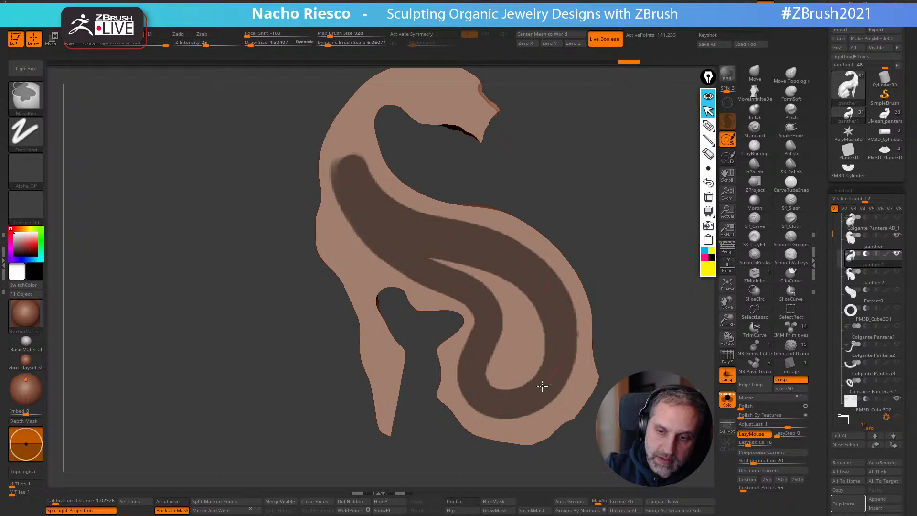
{"action": "mouse_move", "coordinate": [472, 277]}
{"action": "left_mouse_down", "text": "ctrl"}
{"action": "mouse_move", "coordinate": [443, 260]}
{"action": "mouse_move", "coordinate": [508, 341]}
{"action": "mouse_move", "coordinate": [530, 327]}
{"action": "mouse_move", "coordinate": [530, 312]}
{"action": "left_mouse_up", "text": "ctrl"}
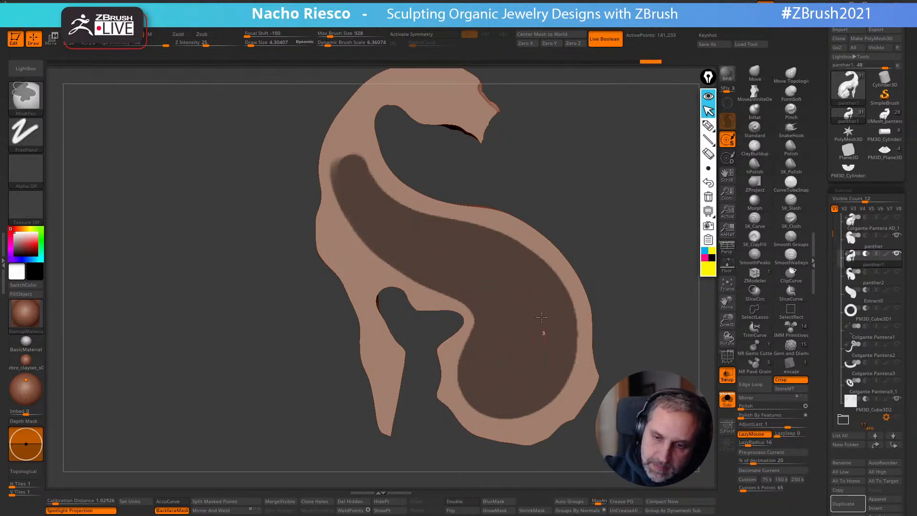
Refine the mask's edge at the neck end and around the belly notch to even out the border
{"action": "left_click_drag", "start_coordinate": [345, 254], "coordinate": [321, 184], "text": "ctrl+alt"}
{"action": "mouse_move", "coordinate": [629, 280]}
{"action": "left_mouse_down", "text": "alt"}
{"action": "mouse_move", "coordinate": [616, 295]}
{"action": "mouse_move", "coordinate": [626, 281]}
{"action": "left_mouse_up", "text": "alt"}
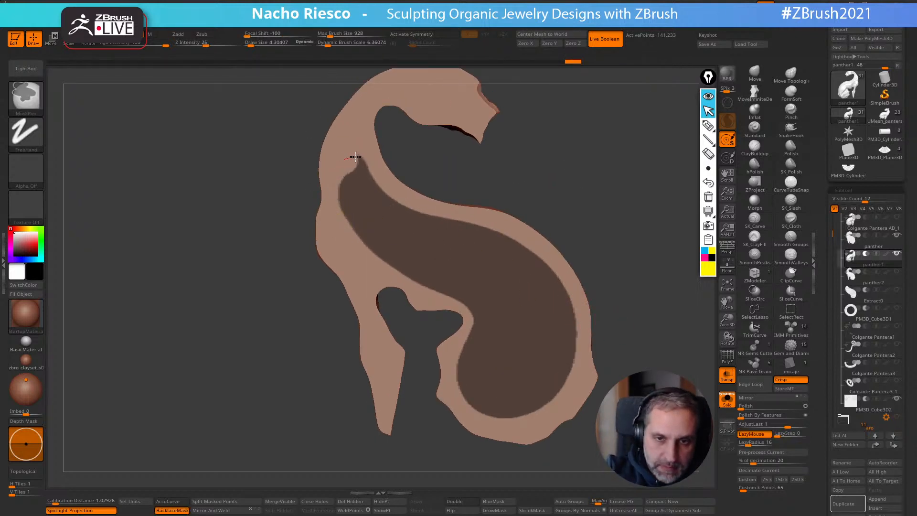
{"action": "left_click_drag", "start_coordinate": [422, 193], "coordinate": [442, 200], "text": "ctrl+alt"}
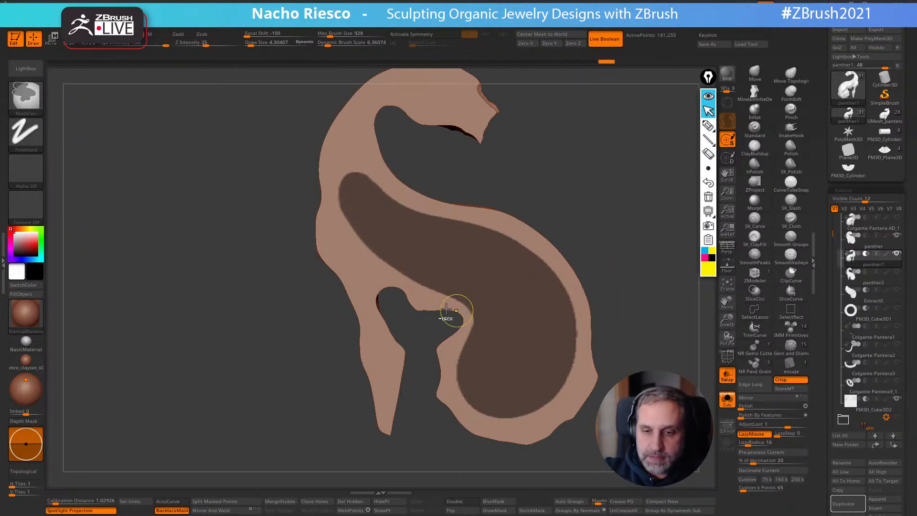
{"action": "mouse_move", "coordinate": [416, 301]}
{"action": "left_mouse_down", "text": "ctrl+alt"}
{"action": "mouse_move", "coordinate": [461, 308]}
{"action": "mouse_move", "coordinate": [470, 321]}
{"action": "left_mouse_up", "text": "ctrl+alt"}
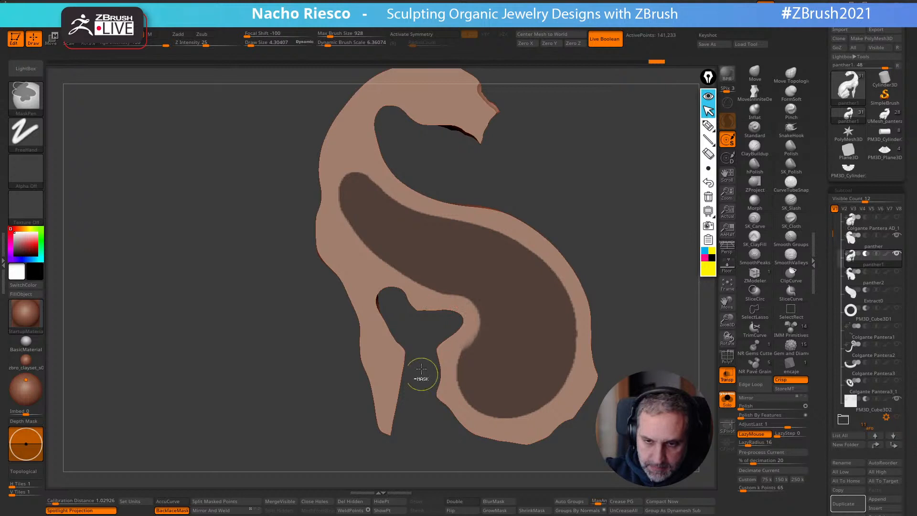
{"action": "left_click_drag", "start_coordinate": [468, 291], "coordinate": [488, 310], "text": "ctrl"}
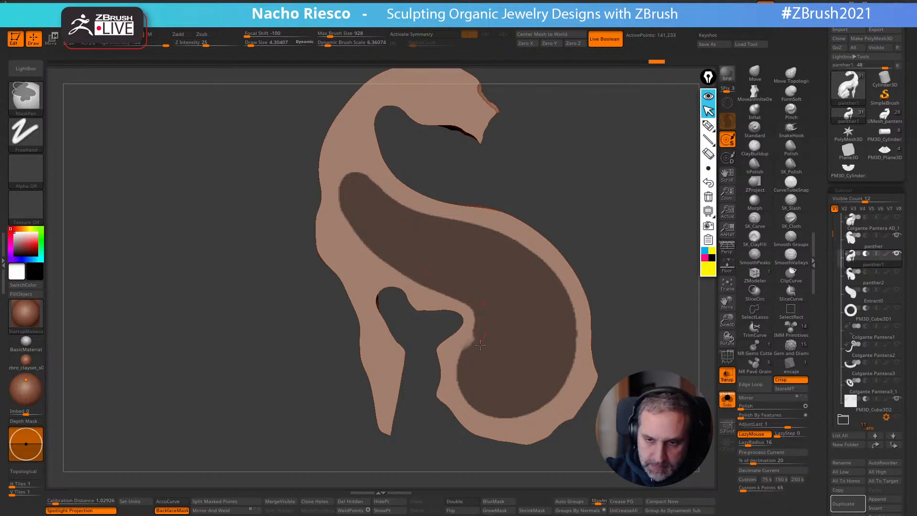
{"action": "left_click_drag", "start_coordinate": [481, 342], "coordinate": [475, 358], "text": "ctrl"}
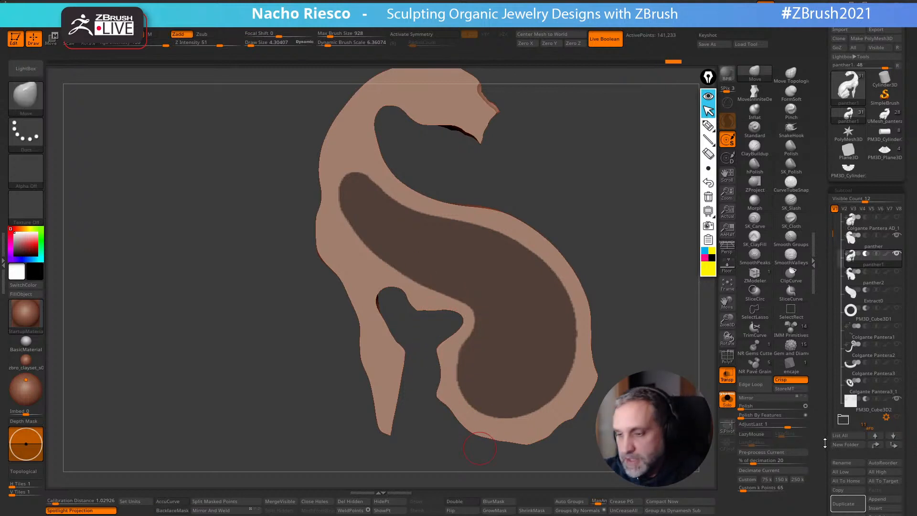
Extract the masked area as a separate piece, polish it by features, and show the whole model again
{"action": "left_click_drag", "start_coordinate": [825, 444], "coordinate": [852, 372]}
{"action": "left_click", "coordinate": [849, 464]}
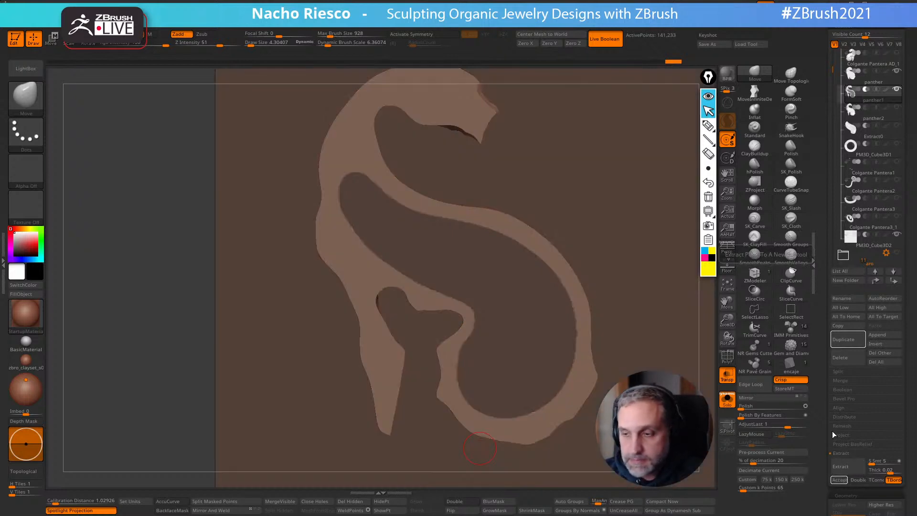
{"action": "left_click", "coordinate": [838, 479]}
{"action": "mouse_move", "coordinate": [669, 350]}
{"action": "left_mouse_down"}
{"action": "mouse_move", "coordinate": [635, 361]}
{"action": "mouse_move", "coordinate": [650, 377]}
{"action": "mouse_move", "coordinate": [677, 356]}
{"action": "left_mouse_up"}
{"action": "left_click", "coordinate": [804, 415]}
{"action": "left_click", "coordinate": [753, 416]}
{"action": "left_click", "coordinate": [729, 381]}
{"action": "left_click", "coordinate": [726, 403]}
{"action": "left_click_drag", "start_coordinate": [661, 389], "coordinate": [680, 377], "text": "shift"}
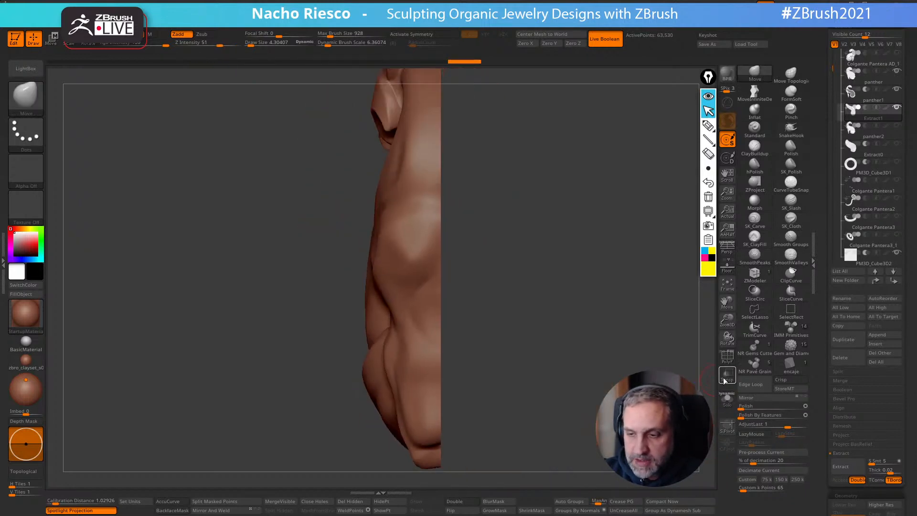
With transparency on, thicken the extracted piece along its depth and shift it across the panther's flat back plane
{"action": "left_click", "coordinate": [726, 375]}
{"action": "key", "text": "w"}
{"action": "key", "text": "y"}
{"action": "left_click", "coordinate": [423, 163]}
{"action": "left_click_drag", "start_coordinate": [397, 295], "coordinate": [201, 300]}
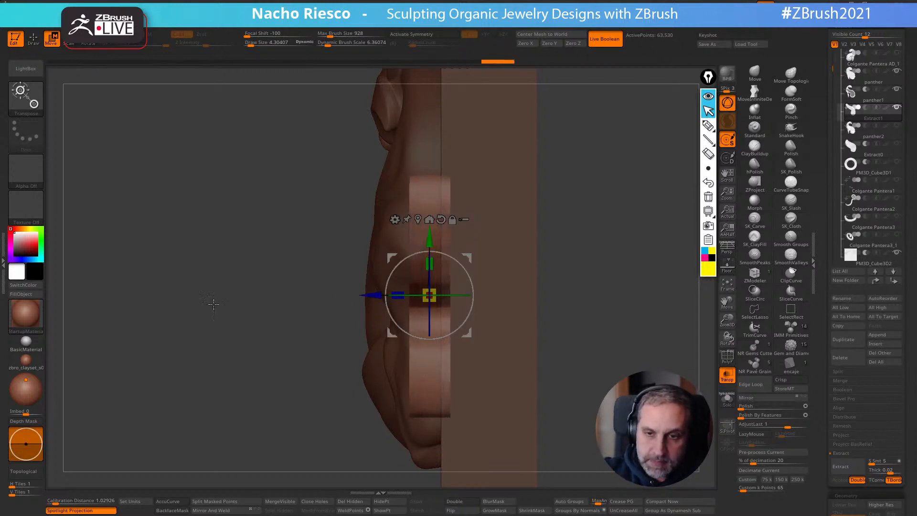
{"action": "left_click_drag", "start_coordinate": [371, 295], "coordinate": [393, 296]}
{"action": "key", "text": "q"}
{"action": "left_click_drag", "start_coordinate": [563, 300], "coordinate": [608, 300], "text": "shift"}
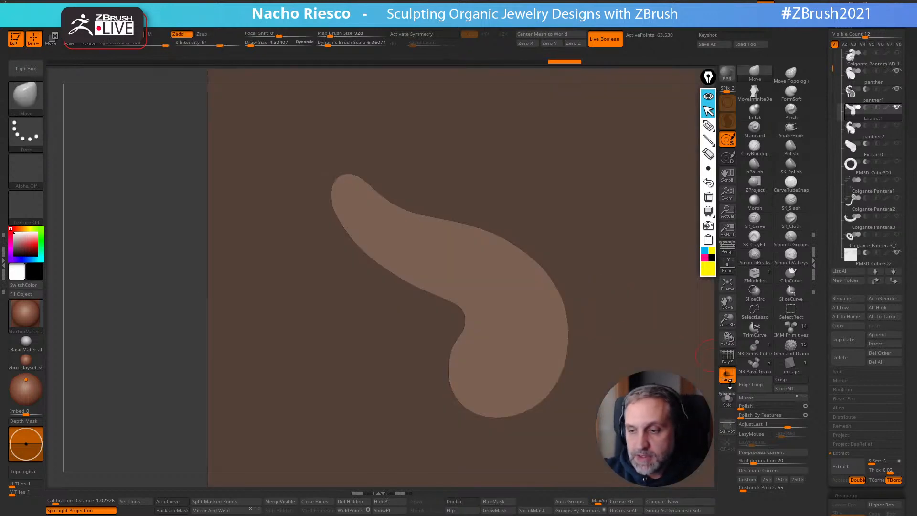
Turn transparency off, set the extracted piece to boolean subtraction, and move it deeper to open the back into the hollow
{"action": "left_click", "coordinate": [725, 374]}
{"action": "mouse_move", "coordinate": [877, 95]}
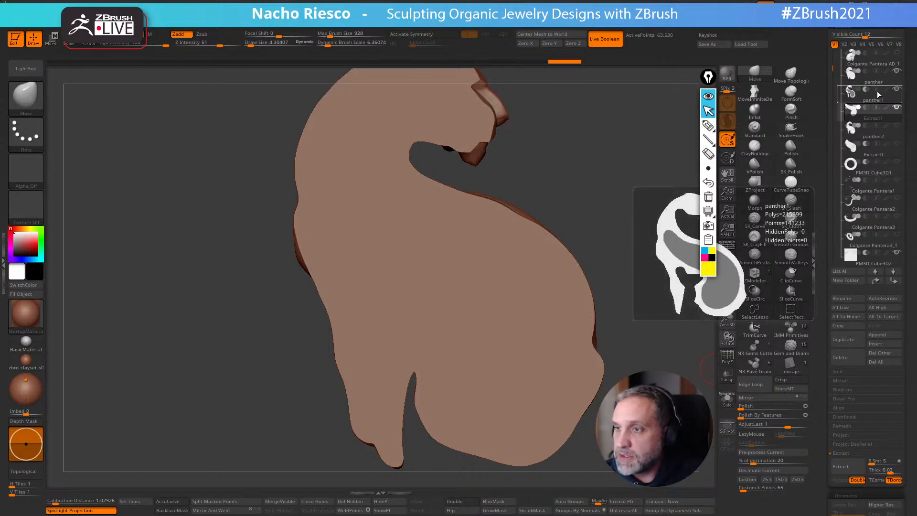
{"action": "left_click", "coordinate": [871, 110]}
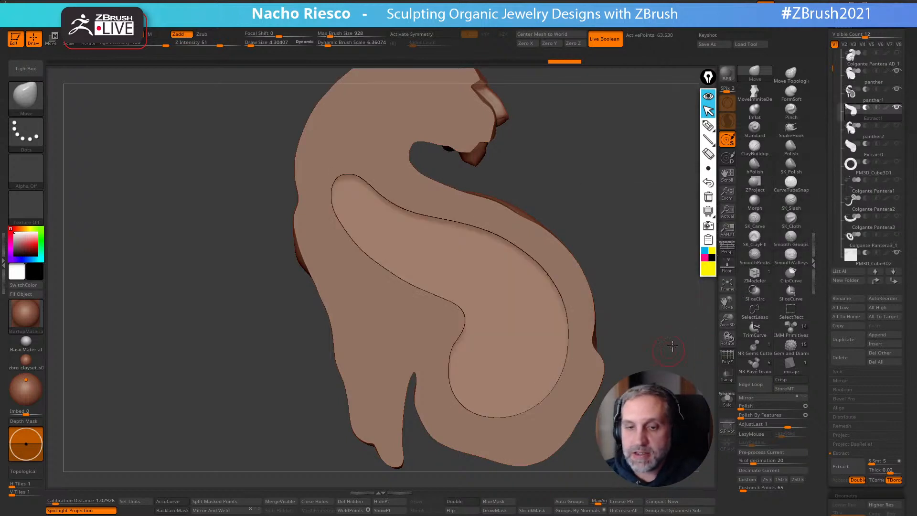
{"action": "key", "text": "w"}
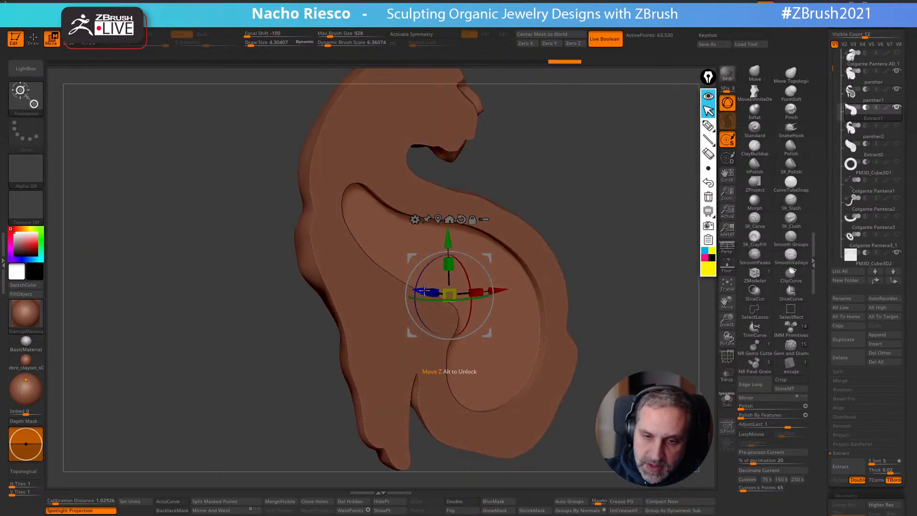
{"action": "left_click_drag", "start_coordinate": [424, 290], "coordinate": [419, 287]}
{"action": "mouse_move", "coordinate": [568, 191]}
{"action": "left_mouse_down"}
{"action": "mouse_move", "coordinate": [573, 165]}
{"action": "mouse_move", "coordinate": [593, 157]}
{"action": "mouse_move", "coordinate": [594, 179]}
{"action": "mouse_move", "coordinate": [600, 149]}
{"action": "mouse_move", "coordinate": [630, 299]}
{"action": "mouse_move", "coordinate": [627, 285]}
{"action": "left_mouse_up"}
{"action": "key", "text": "q"}
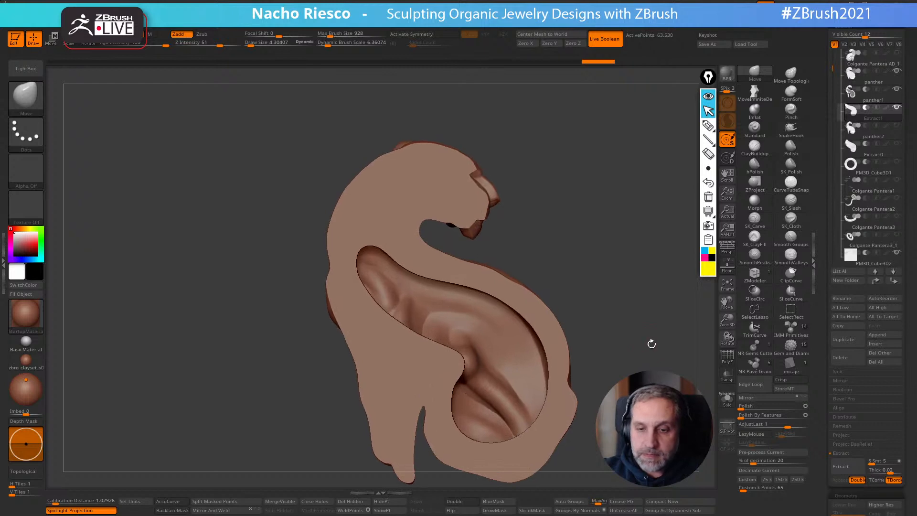
Extend and taper the neck end of the opening with the MoveInfiniteDepth brush at varying draw sizes
{"action": "mouse_move", "coordinate": [648, 339]}
{"action": "left_mouse_down", "text": "alt"}
{"action": "mouse_move", "coordinate": [651, 317]}
{"action": "mouse_move", "coordinate": [655, 331]}
{"action": "mouse_move", "coordinate": [598, 351]}
{"action": "left_mouse_up", "text": "alt"}
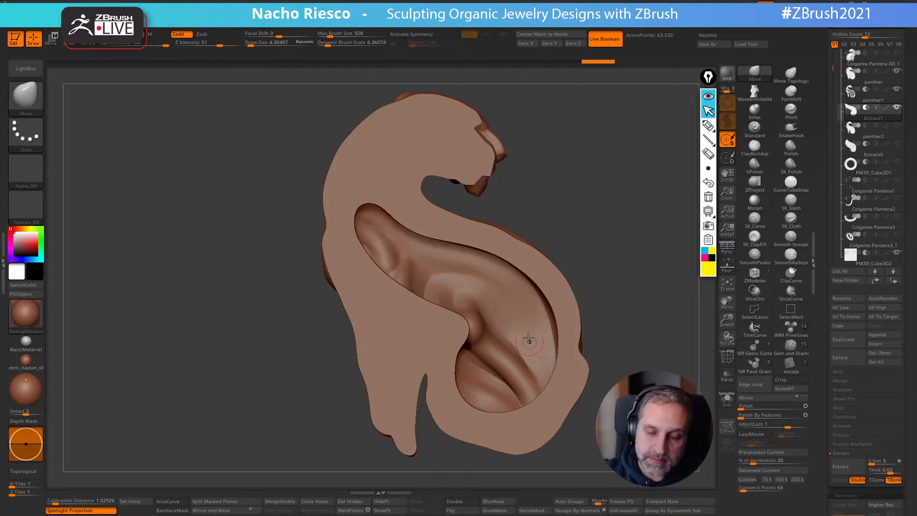
{"action": "mouse_move", "coordinate": [646, 320]}
{"action": "left_mouse_down"}
{"action": "mouse_move", "coordinate": [628, 299]}
{"action": "mouse_move", "coordinate": [683, 375]}
{"action": "mouse_move", "coordinate": [688, 408]}
{"action": "left_mouse_up"}
{"action": "left_click", "coordinate": [755, 94]}
{"action": "key", "text": "s"}
{"action": "mouse_move", "coordinate": [363, 246]}
{"action": "left_mouse_down"}
{"action": "mouse_move", "coordinate": [347, 216]}
{"action": "mouse_move", "coordinate": [370, 217]}
{"action": "mouse_move", "coordinate": [338, 210]}
{"action": "mouse_move", "coordinate": [344, 197]}
{"action": "mouse_move", "coordinate": [368, 216]}
{"action": "mouse_move", "coordinate": [348, 229]}
{"action": "left_mouse_up"}
{"action": "key", "text": "s"}
{"action": "mouse_move", "coordinate": [352, 194]}
{"action": "left_mouse_down"}
{"action": "mouse_move", "coordinate": [368, 211]}
{"action": "mouse_move", "coordinate": [356, 190]}
{"action": "left_mouse_up"}
{"action": "key", "text": "s"}
{"action": "left_click_drag", "start_coordinate": [369, 227], "coordinate": [378, 223]}
{"action": "left_click_drag", "start_coordinate": [391, 256], "coordinate": [411, 255]}
Try another reshaping stroke at the tip of the opening's neck end, and undo the last strokes
{"action": "key", "text": "s"}
{"action": "mouse_move", "coordinate": [363, 203]}
{"action": "left_mouse_down"}
{"action": "mouse_move", "coordinate": [374, 199]}
{"action": "mouse_move", "coordinate": [380, 223]}
{"action": "mouse_move", "coordinate": [367, 197]}
{"action": "left_mouse_up"}
{"action": "key", "text": "ctrl+z"}
{"action": "key", "text": "ctrl+z"}
{"action": "key", "text": "ctrl+z"}
{"action": "key", "text": "ctrl+z"}
{"action": "key", "text": "ctrl+z"}
{"action": "key", "text": "ctrl+z"}
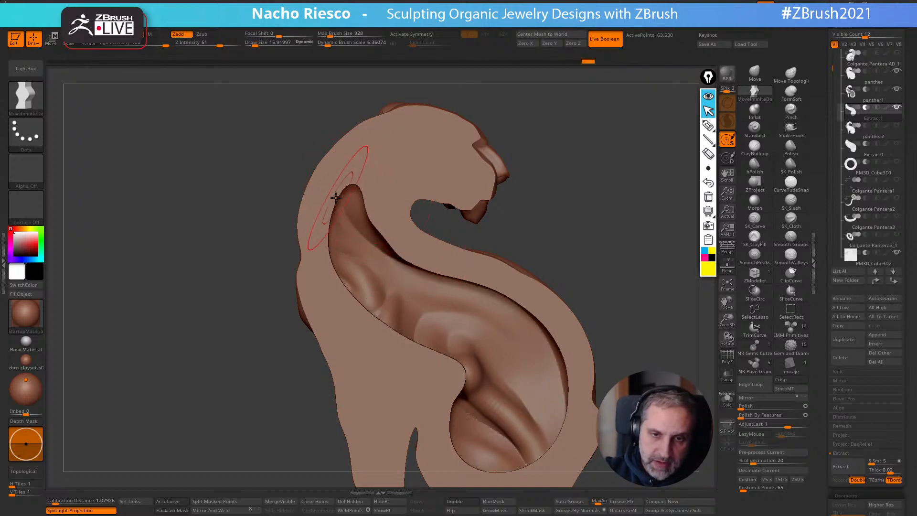
Adjust the opening's inner neck edge to follow the throat curve, reducing the draw size to about 9.7
{"action": "key", "text": "s"}
{"action": "mouse_move", "coordinate": [377, 217]}
{"action": "left_mouse_down"}
{"action": "mouse_move", "coordinate": [384, 244]}
{"action": "mouse_move", "coordinate": [400, 246]}
{"action": "mouse_move", "coordinate": [388, 233]}
{"action": "left_mouse_up"}
{"action": "left_click_drag", "start_coordinate": [370, 215], "coordinate": [379, 221]}
{"action": "key", "text": "s"}
{"action": "left_click_drag", "start_coordinate": [428, 257], "coordinate": [416, 259]}
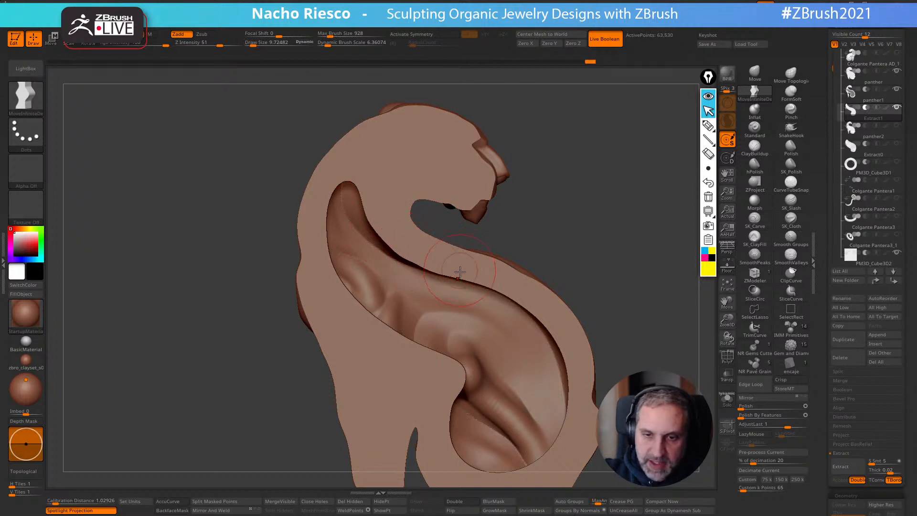
Push the opening's edge outward along the back and around the haunch to leave a more even border
{"action": "left_click_drag", "start_coordinate": [487, 282], "coordinate": [538, 312]}
{"action": "key", "text": "s"}
{"action": "right_click_drag", "start_coordinate": [562, 347], "coordinate": [564, 321], "text": "alt"}
{"action": "left_click_drag", "start_coordinate": [563, 322], "coordinate": [566, 319]}
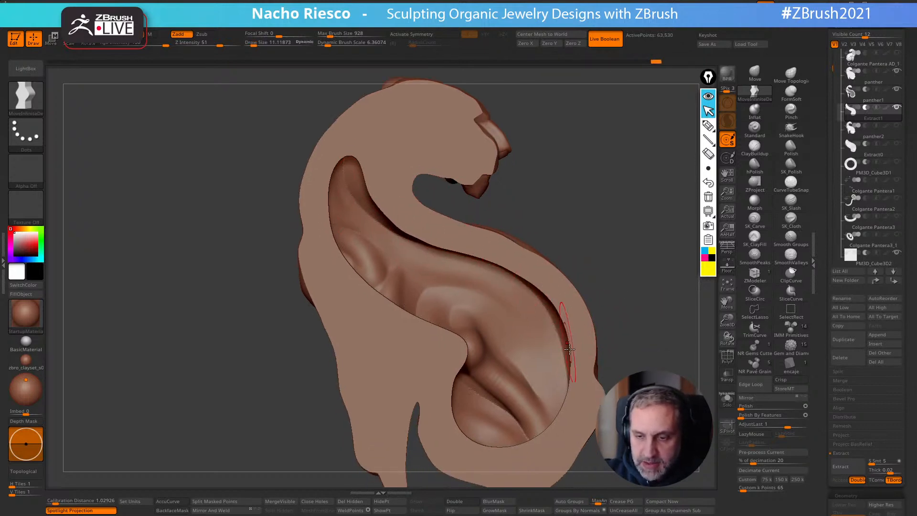
{"action": "key", "text": "s"}
{"action": "left_click_drag", "start_coordinate": [560, 411], "coordinate": [564, 412]}
{"action": "left_click_drag", "start_coordinate": [533, 440], "coordinate": [540, 449]}
{"action": "right_click_drag", "start_coordinate": [583, 417], "coordinate": [597, 387], "text": "alt"}
{"action": "mouse_move", "coordinate": [548, 417]}
{"action": "left_mouse_down"}
{"action": "mouse_move", "coordinate": [548, 448]}
{"action": "mouse_move", "coordinate": [552, 424]}
{"action": "mouse_move", "coordinate": [494, 436]}
{"action": "mouse_move", "coordinate": [483, 458]}
{"action": "mouse_move", "coordinate": [503, 423]}
{"action": "mouse_move", "coordinate": [447, 416]}
{"action": "mouse_move", "coordinate": [437, 425]}
{"action": "mouse_move", "coordinate": [470, 406]}
{"action": "left_mouse_up"}
{"action": "mouse_move", "coordinate": [462, 369]}
{"action": "left_mouse_down"}
{"action": "mouse_move", "coordinate": [422, 376]}
{"action": "mouse_move", "coordinate": [452, 377]}
{"action": "left_mouse_up"}
Smooth out the opening's outline along the belly and chest with MoveInfiniteDepth strokes of different sizes
{"action": "key", "text": "s"}
{"action": "mouse_move", "coordinate": [457, 306]}
{"action": "left_mouse_down"}
{"action": "mouse_move", "coordinate": [470, 318]}
{"action": "mouse_move", "coordinate": [493, 307]}
{"action": "mouse_move", "coordinate": [462, 325]}
{"action": "mouse_move", "coordinate": [488, 317]}
{"action": "mouse_move", "coordinate": [415, 286]}
{"action": "mouse_move", "coordinate": [405, 272]}
{"action": "mouse_move", "coordinate": [423, 287]}
{"action": "left_mouse_up"}
{"action": "key", "text": "s"}
{"action": "key", "text": "s"}
{"action": "key", "text": "s"}
{"action": "left_click_drag", "start_coordinate": [384, 259], "coordinate": [372, 245]}
Polish the reshaped cutting piece with Polish By Features and frame the model
{"action": "left_click", "coordinate": [750, 417]}
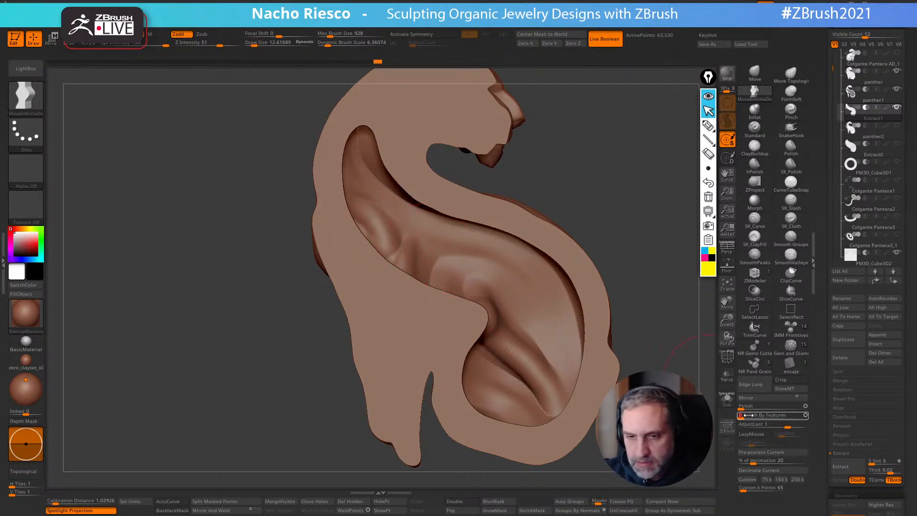
{"action": "left_click", "coordinate": [750, 417]}
{"action": "key", "text": "f"}
{"action": "mouse_move", "coordinate": [652, 380]}
{"action": "left_mouse_down", "text": "alt"}
{"action": "mouse_move", "coordinate": [654, 387]}
{"action": "mouse_move", "coordinate": [605, 383]}
{"action": "mouse_move", "coordinate": [656, 389]}
{"action": "mouse_move", "coordinate": [657, 404]}
{"action": "mouse_move", "coordinate": [595, 427]}
{"action": "left_mouse_up", "text": "alt"}
Sketch a curling black scroll with side branches over the opening using the annotation pen, and clear the drawing
{"action": "left_click", "coordinate": [708, 125]}
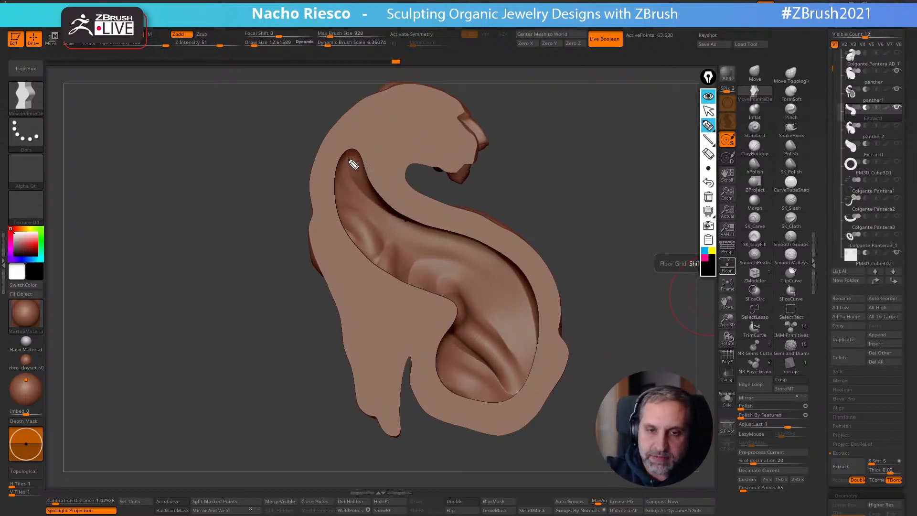
{"action": "mouse_move", "coordinate": [502, 265]}
{"action": "left_mouse_down"}
{"action": "mouse_move", "coordinate": [531, 309]}
{"action": "mouse_move", "coordinate": [483, 387]}
{"action": "mouse_move", "coordinate": [495, 335]}
{"action": "mouse_move", "coordinate": [491, 358]}
{"action": "mouse_move", "coordinate": [497, 348]}
{"action": "mouse_move", "coordinate": [468, 380]}
{"action": "mouse_move", "coordinate": [529, 304]}
{"action": "mouse_move", "coordinate": [457, 264]}
{"action": "mouse_move", "coordinate": [359, 231]}
{"action": "mouse_move", "coordinate": [347, 173]}
{"action": "left_mouse_up"}
{"action": "mouse_move", "coordinate": [491, 266]}
{"action": "left_mouse_down"}
{"action": "mouse_move", "coordinate": [412, 265]}
{"action": "mouse_move", "coordinate": [394, 220]}
{"action": "left_mouse_up"}
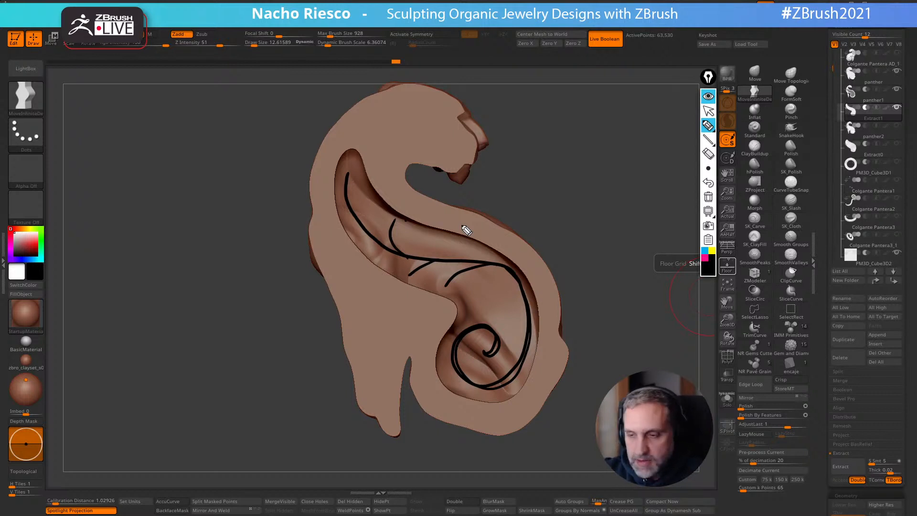
{"action": "left_click", "coordinate": [708, 197]}
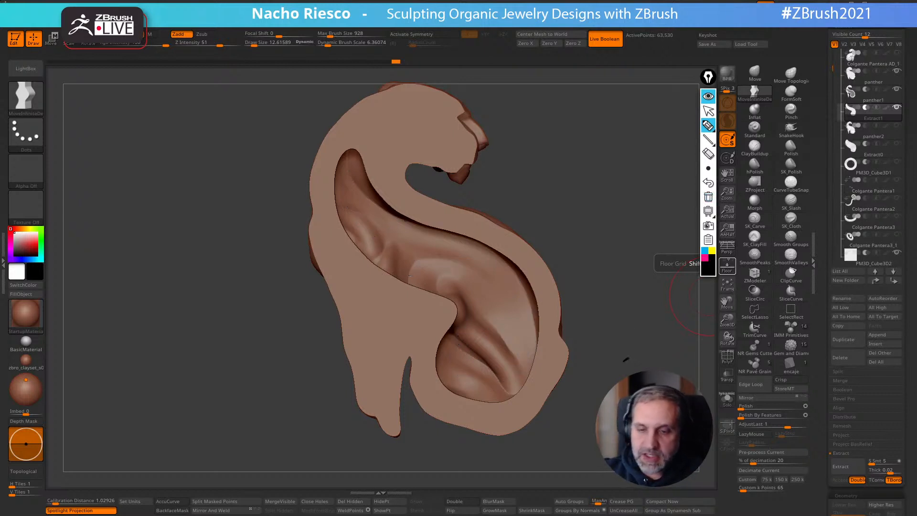
{"action": "left_click", "coordinate": [708, 111]}
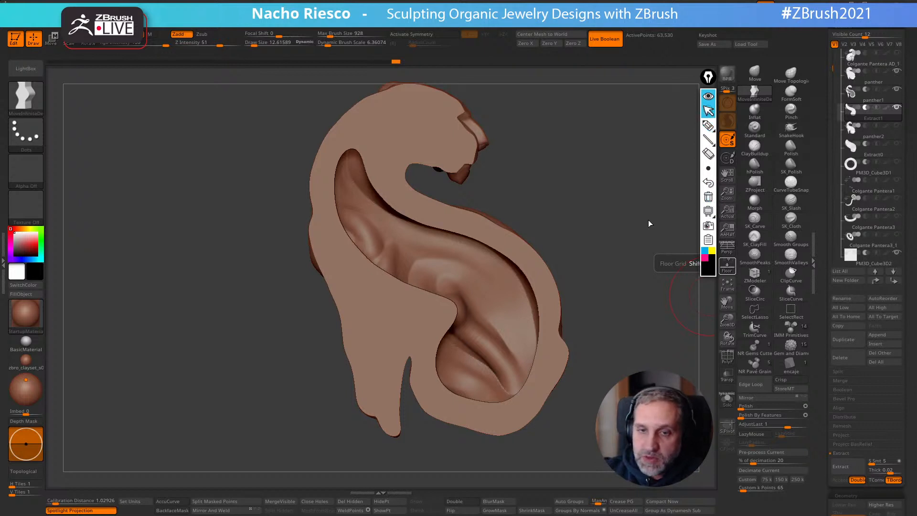
Look through the brush palette and the Polish folder of the LightBox brush library
{"action": "mouse_move", "coordinate": [618, 304]}
{"action": "left_mouse_down"}
{"action": "mouse_move", "coordinate": [646, 339]}
{"action": "mouse_move", "coordinate": [628, 353]}
{"action": "mouse_move", "coordinate": [583, 268]}
{"action": "left_mouse_up"}
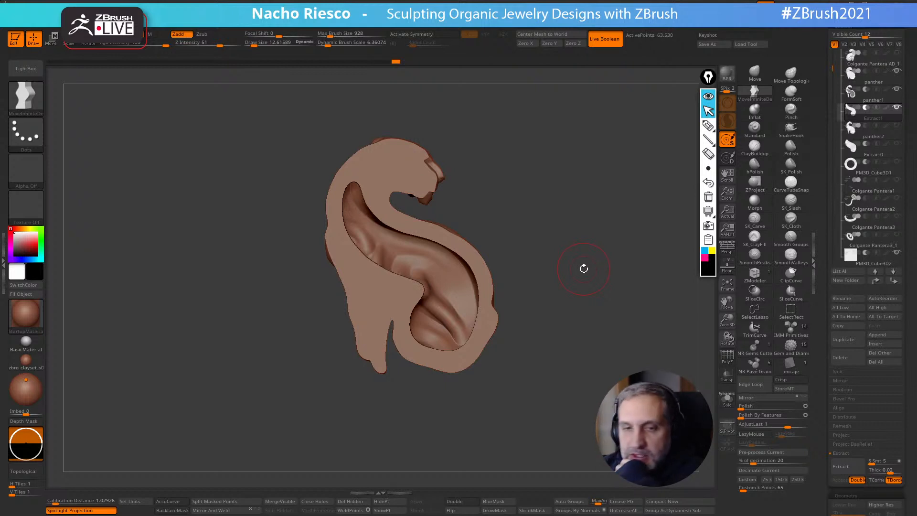
{"action": "left_click_drag", "start_coordinate": [583, 268], "coordinate": [609, 333]}
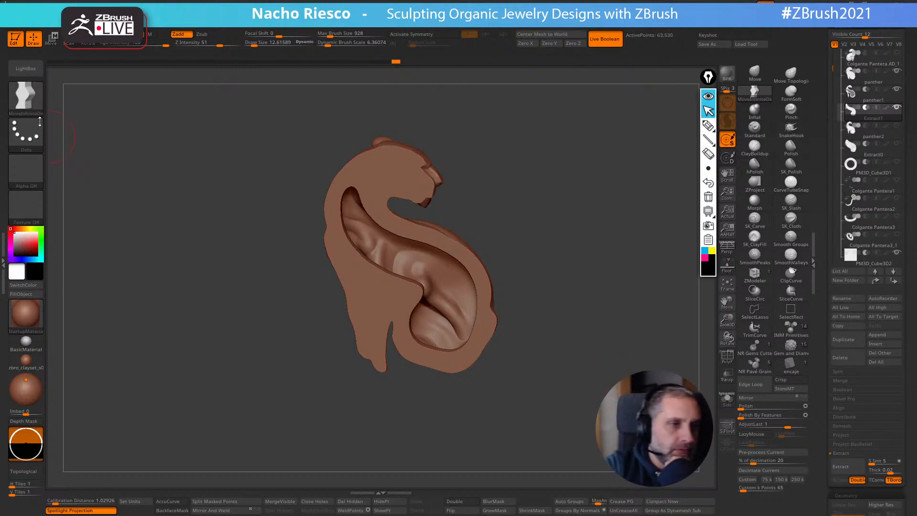
{"action": "left_click", "coordinate": [26, 97]}
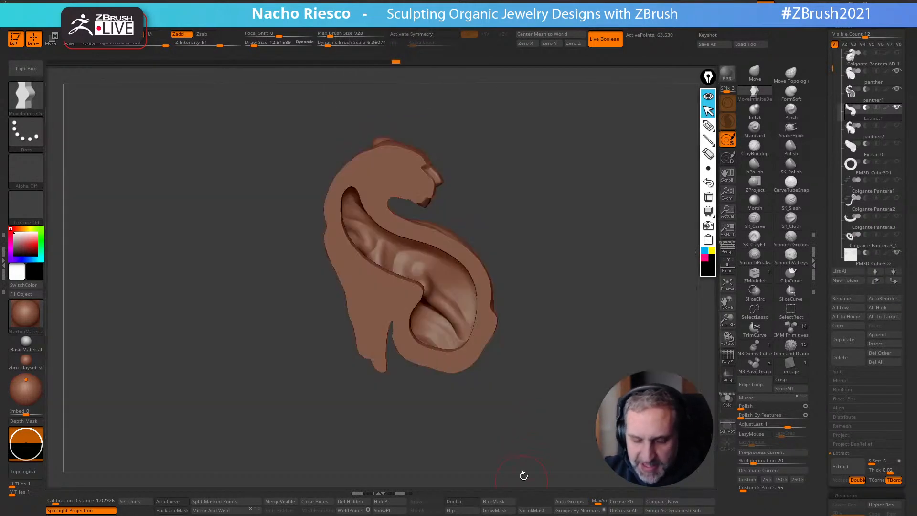
{"action": "key", "text": "b"}
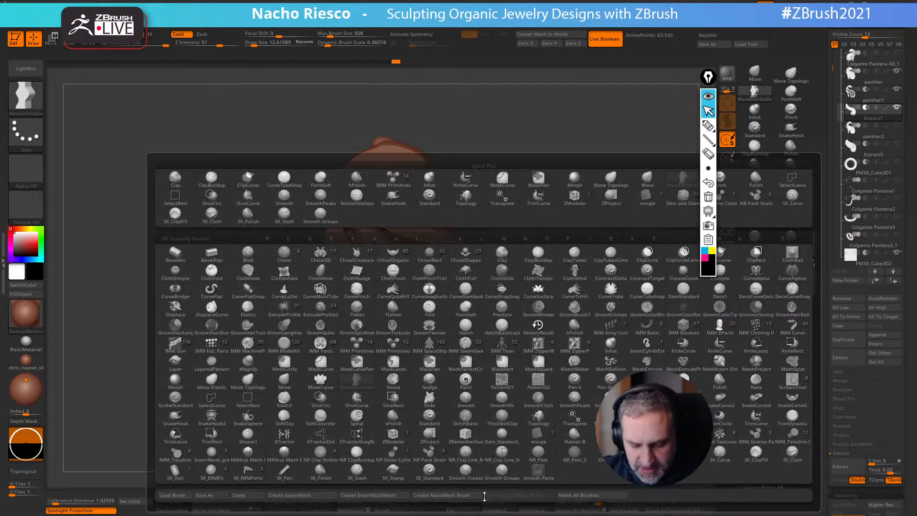
{"action": "key", "text": "c"}
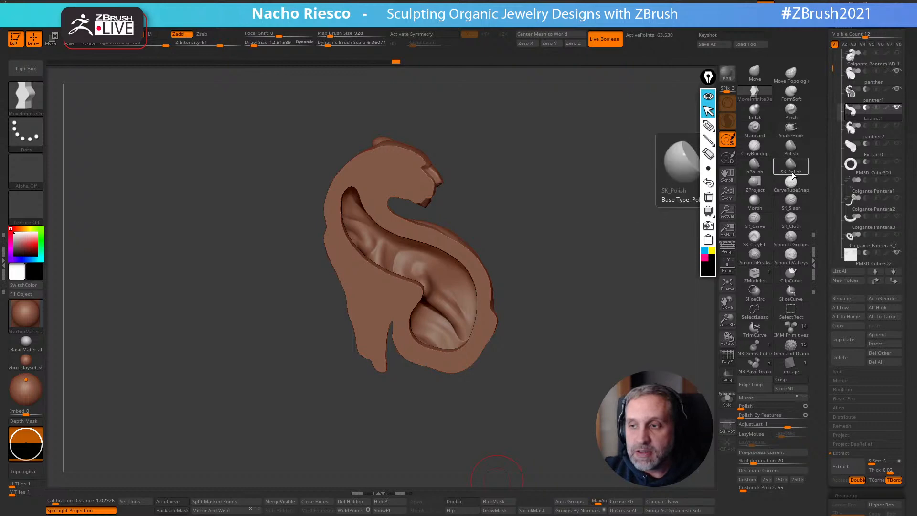
{"action": "left_click", "coordinate": [27, 71]}
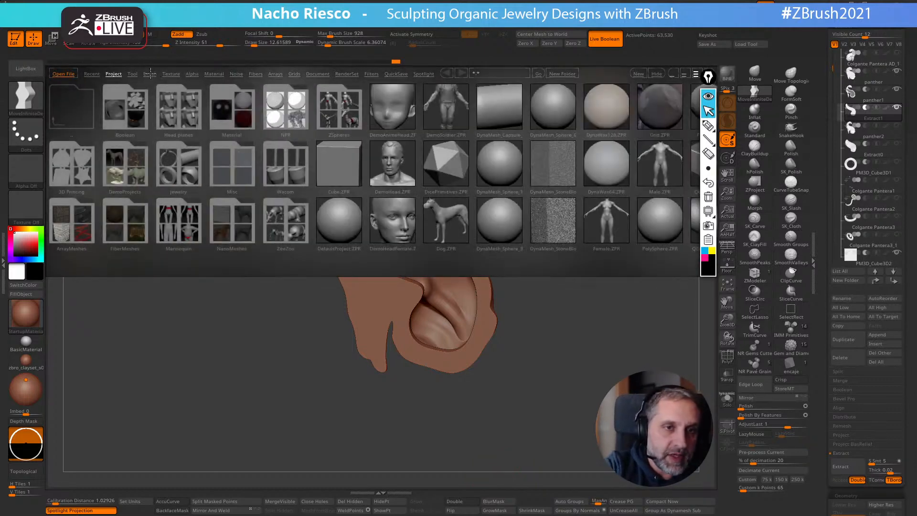
{"action": "left_click", "coordinate": [150, 73]}
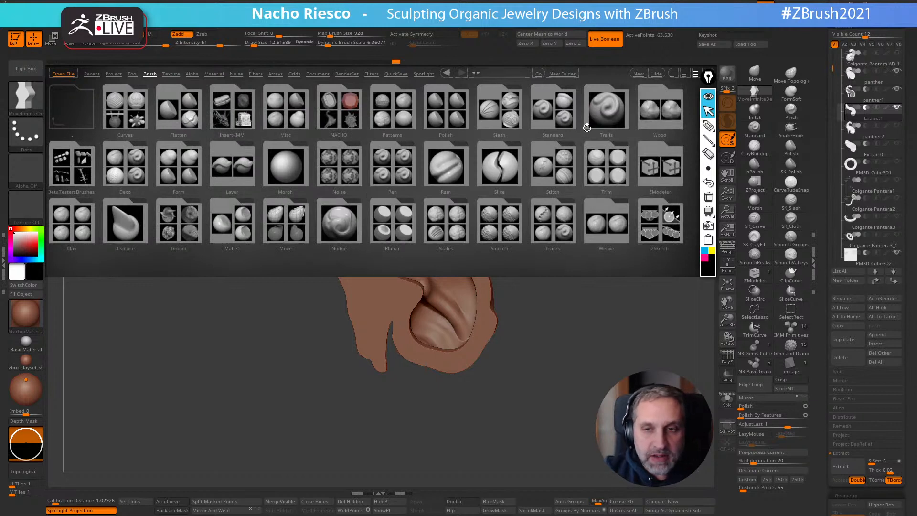
{"action": "left_click", "coordinate": [446, 114]}
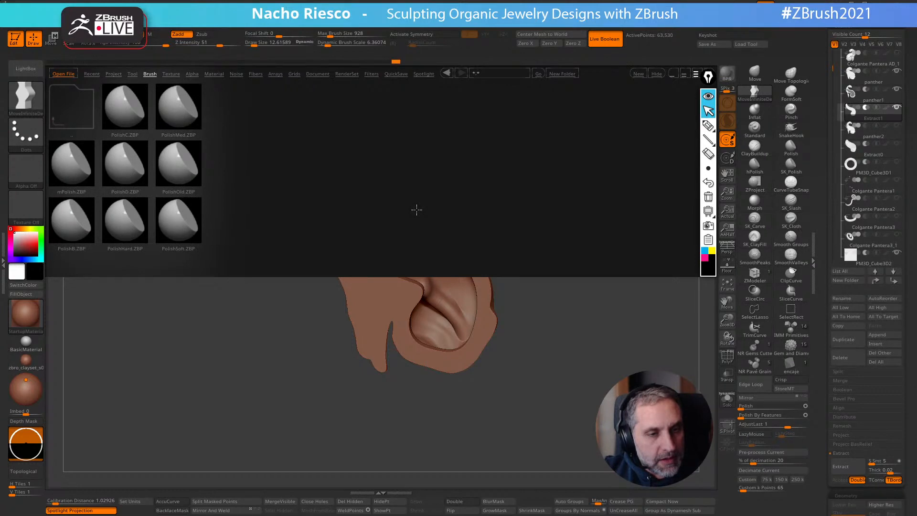
{"action": "left_click", "coordinate": [26, 68]}
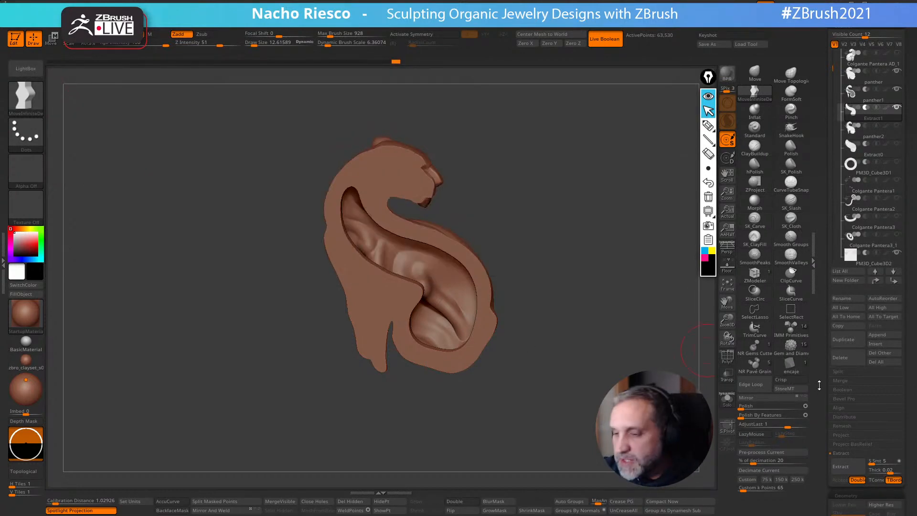
Open the ClayPolish settings in the geometry options and turn the panther around to examine its front
{"action": "left_click_drag", "start_coordinate": [819, 382], "coordinate": [816, 298]}
{"action": "scroll", "coordinate": [827, 299], "scroll_direction": "down", "scroll_amount": 5}
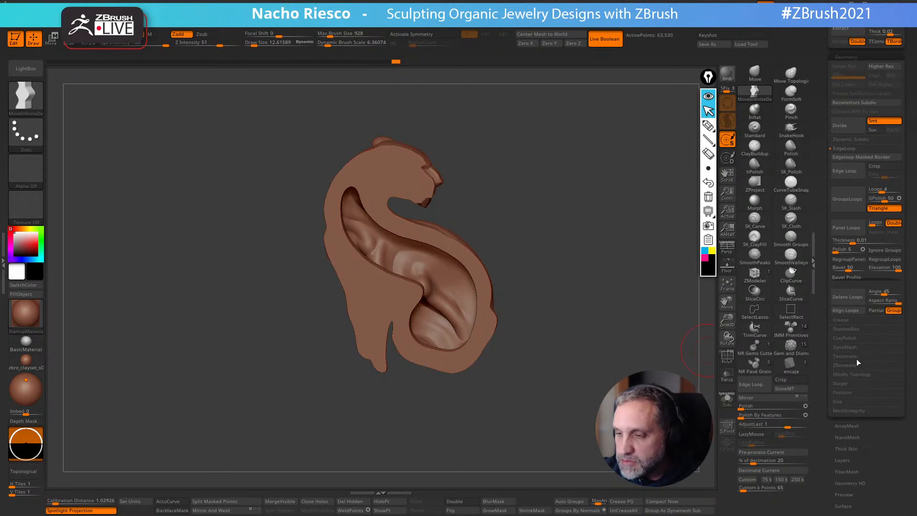
{"action": "left_click", "coordinate": [844, 338]}
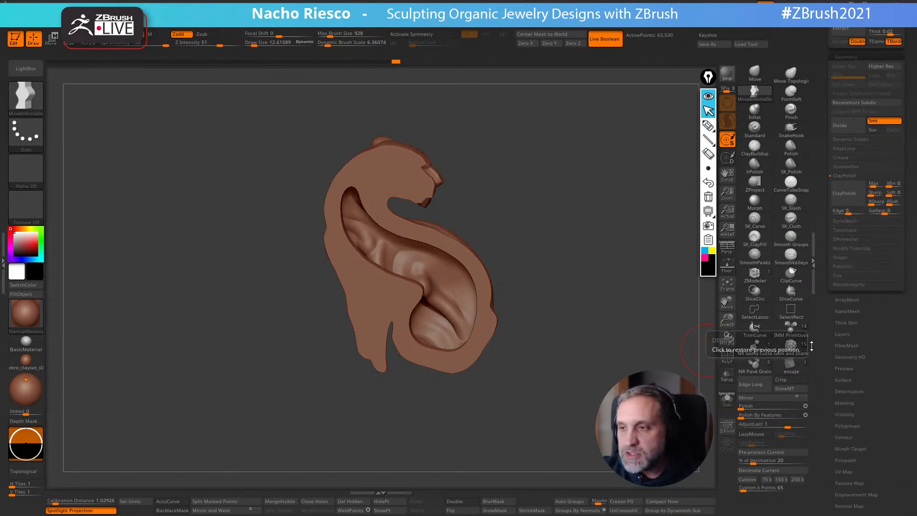
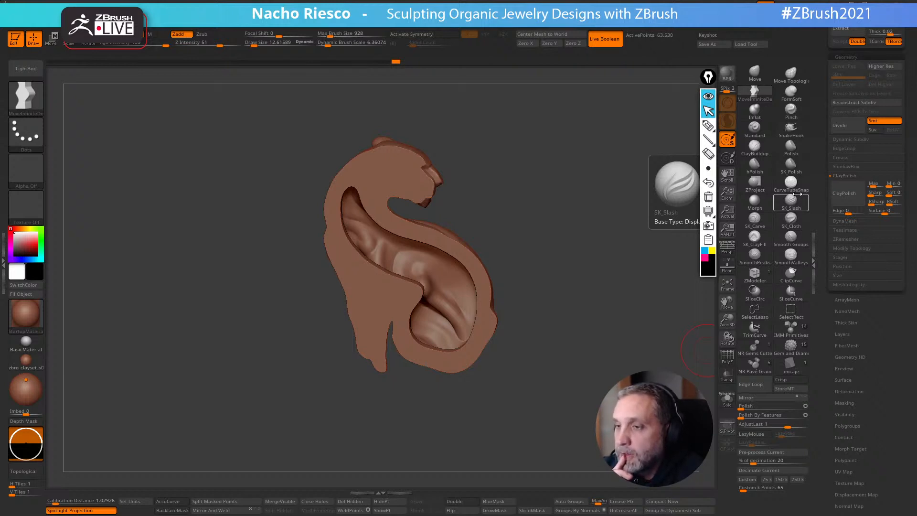
{"action": "mouse_move", "coordinate": [556, 365]}
{"action": "left_mouse_down"}
{"action": "mouse_move", "coordinate": [544, 375]}
{"action": "mouse_move", "coordinate": [544, 404]}
{"action": "left_mouse_up"}
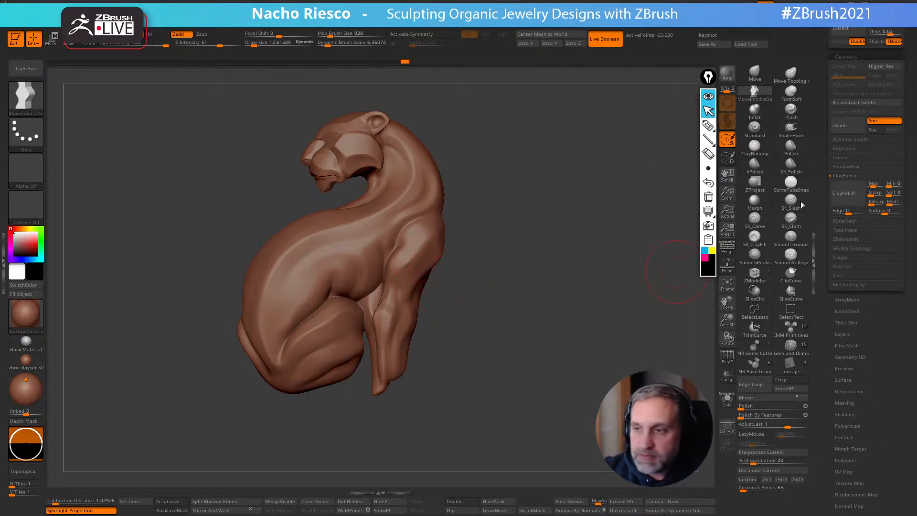
Select the original panther pendant subtool, Colgante Pantera AD_1, and turn the model around to show its front
{"action": "mouse_move", "coordinate": [621, 276]}
{"action": "left_mouse_down"}
{"action": "mouse_move", "coordinate": [628, 317]}
{"action": "mouse_move", "coordinate": [681, 321]}
{"action": "mouse_move", "coordinate": [702, 284]}
{"action": "left_mouse_up"}
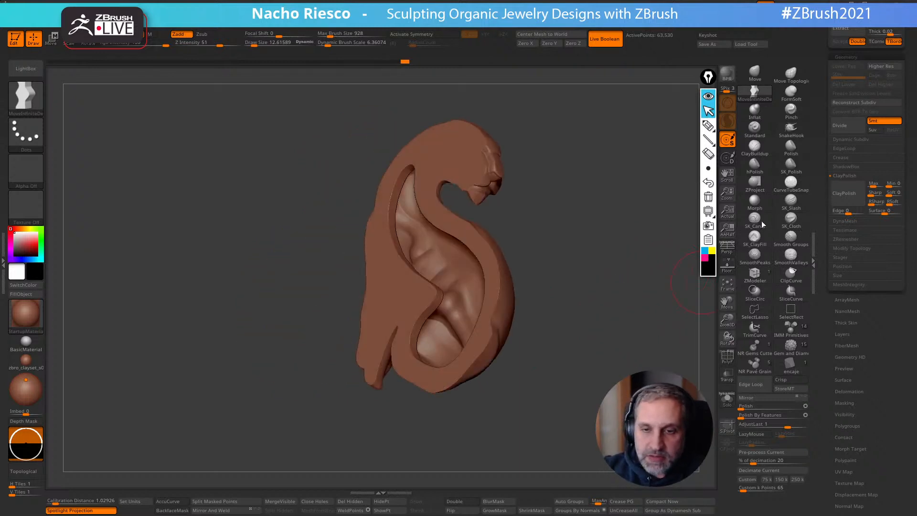
{"action": "left_click_drag", "start_coordinate": [818, 145], "coordinate": [822, 275]}
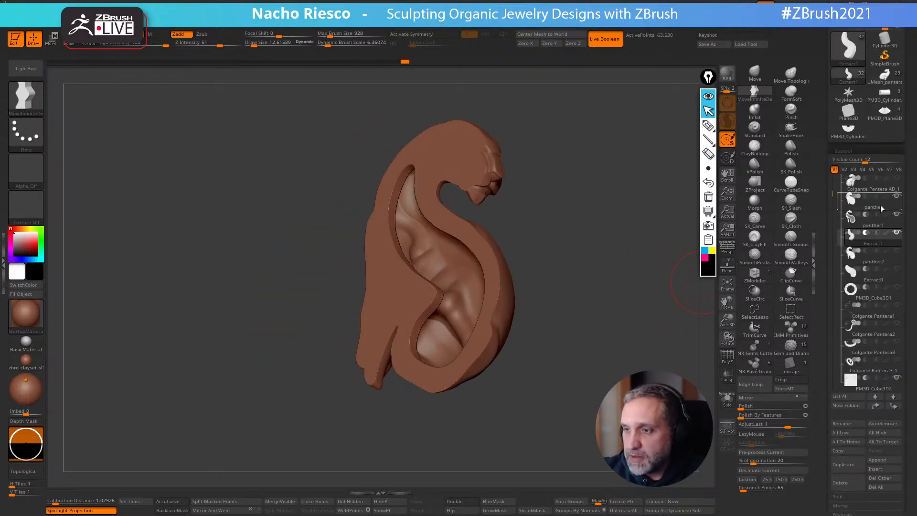
{"action": "left_click", "coordinate": [882, 208]}
{"action": "left_click", "coordinate": [727, 400]}
{"action": "left_click_drag", "start_coordinate": [705, 400], "coordinate": [706, 377], "text": "shift"}
{"action": "left_click", "coordinate": [725, 360]}
{"action": "left_click", "coordinate": [725, 361]}
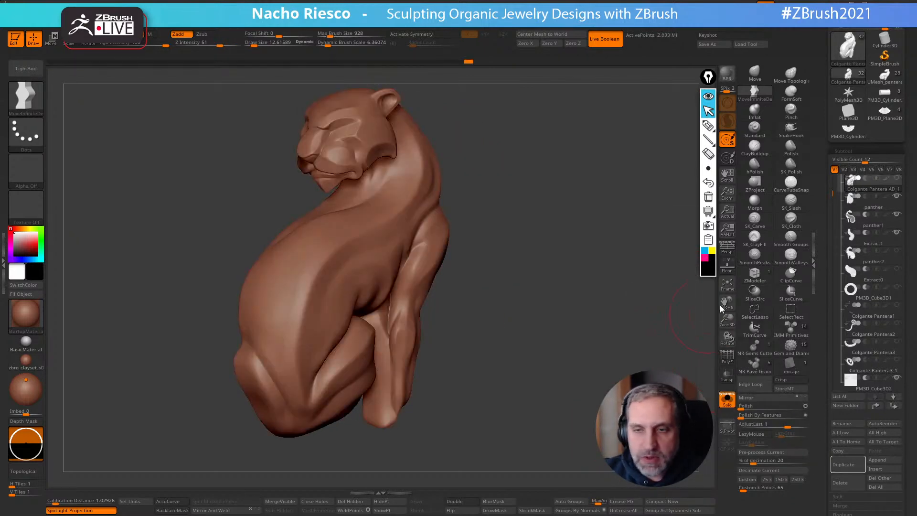
{"action": "left_click", "coordinate": [727, 401]}
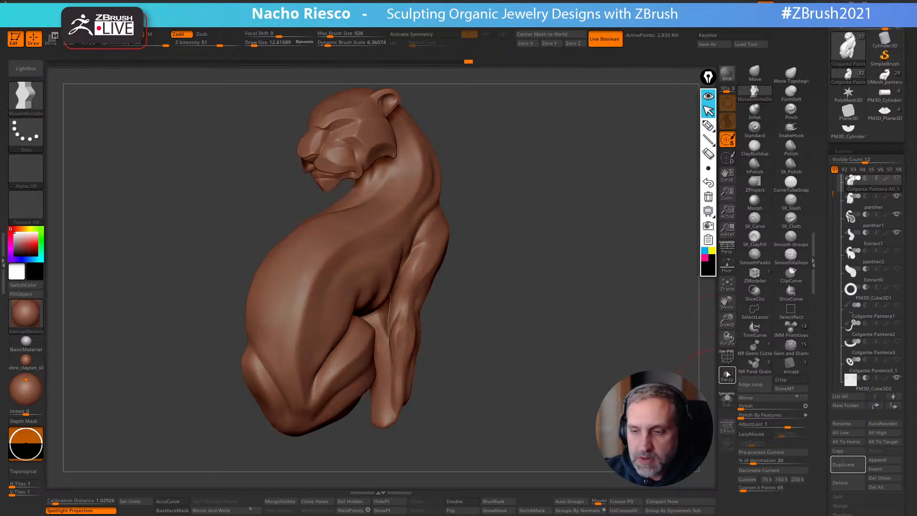
{"action": "mouse_move", "coordinate": [695, 377]}
{"action": "left_mouse_down"}
{"action": "mouse_move", "coordinate": [644, 389]}
{"action": "mouse_move", "coordinate": [678, 382]}
{"action": "left_mouse_up"}
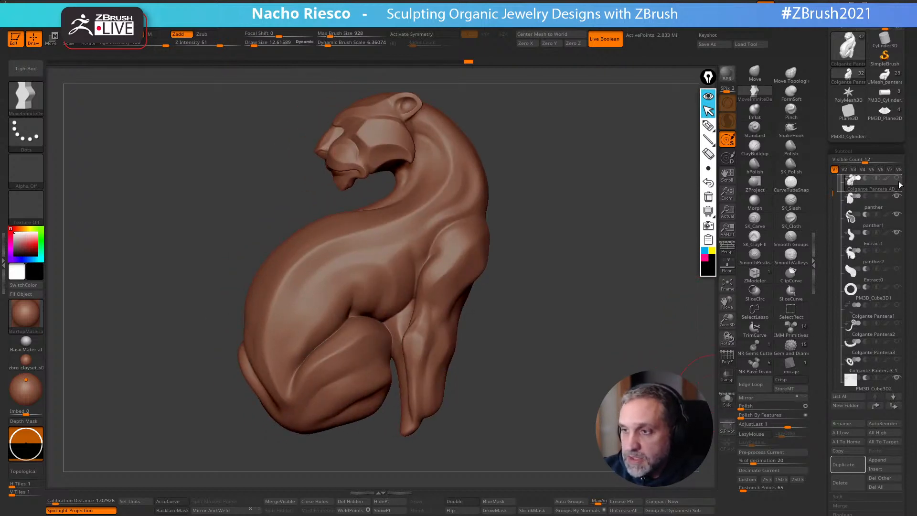
Isolate the panther pendant in Solo mode, bring up its ClayPolish settings and move in close to its body
{"action": "left_click", "coordinate": [726, 400]}
{"action": "scroll", "coordinate": [824, 264], "scroll_direction": "down", "scroll_amount": 5}
{"action": "scroll", "coordinate": [831, 287], "scroll_direction": "down", "scroll_amount": 2}
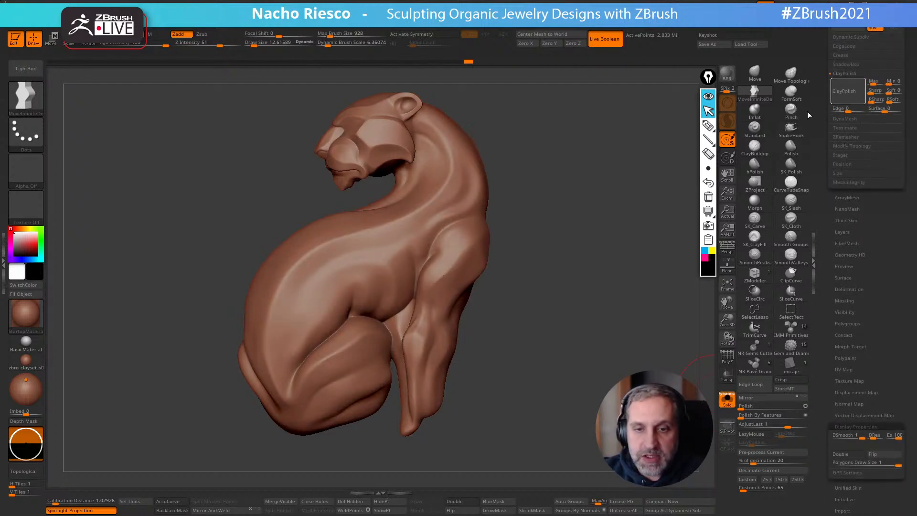
{"action": "left_click_drag", "start_coordinate": [568, 377], "coordinate": [605, 416], "text": "alt"}
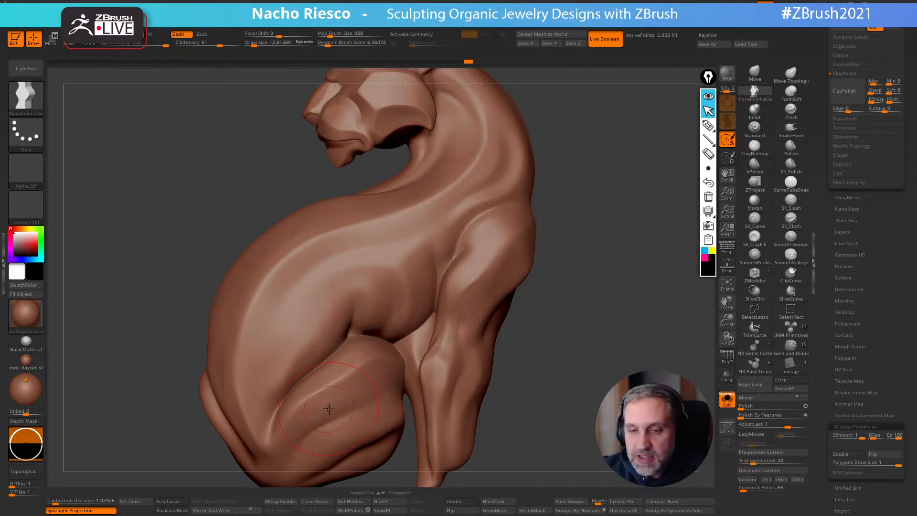
{"action": "left_click_drag", "start_coordinate": [593, 342], "coordinate": [646, 352], "text": "alt"}
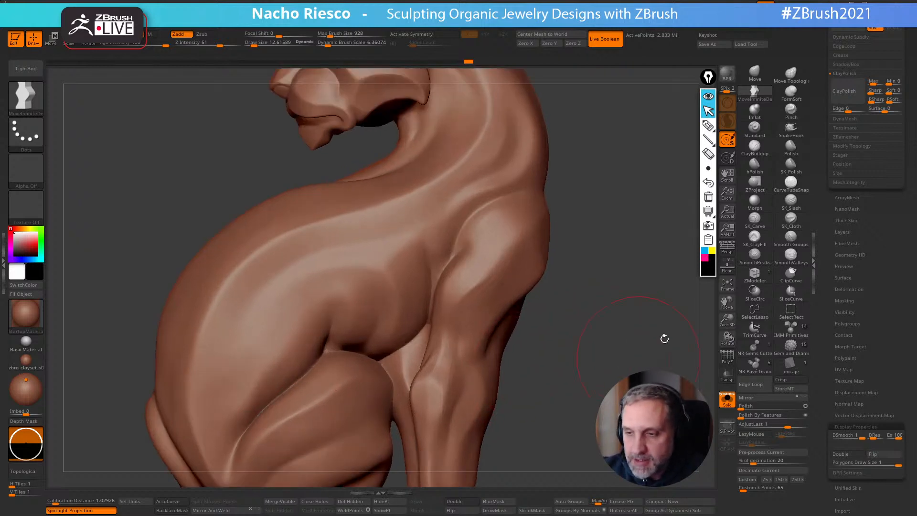
Try two short SK_Slash cuts across the panther's upper foreleg and undo them
{"action": "left_click", "coordinate": [791, 202]}
{"action": "key", "text": "s"}
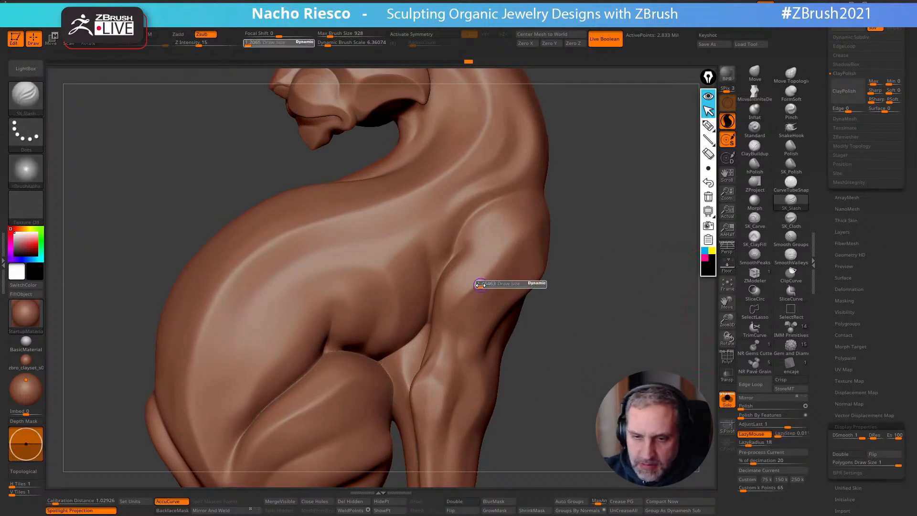
{"action": "key", "text": "backslash"}
{"action": "key", "text": "s"}
{"action": "left_click_drag", "start_coordinate": [475, 282], "coordinate": [513, 270]}
{"action": "left_click_drag", "start_coordinate": [465, 315], "coordinate": [517, 272]}
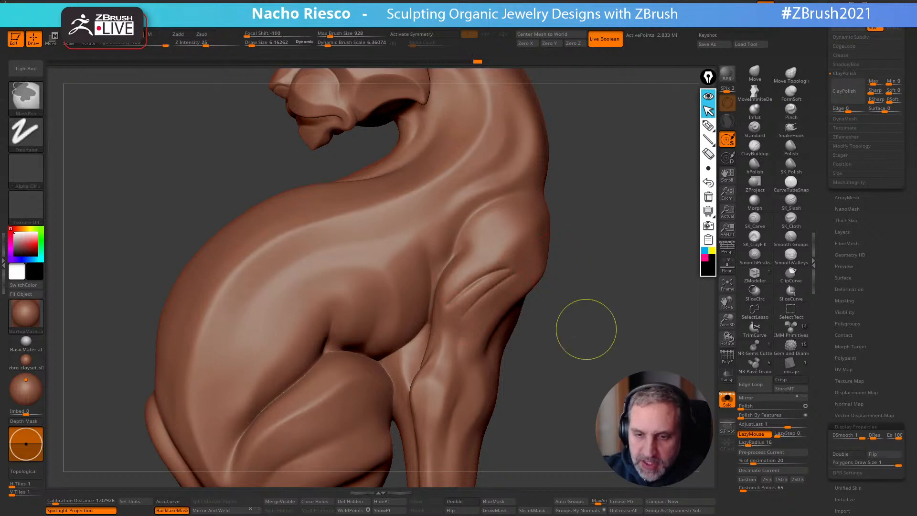
{"action": "key", "text": "ctrl+z"}
{"action": "key", "text": "ctrl+z"}
Load the Sphere3D primitive as the active tool, convert it to a PolyMesh3D and frame it
{"action": "left_click_drag", "start_coordinate": [586, 330], "coordinate": [602, 338]}
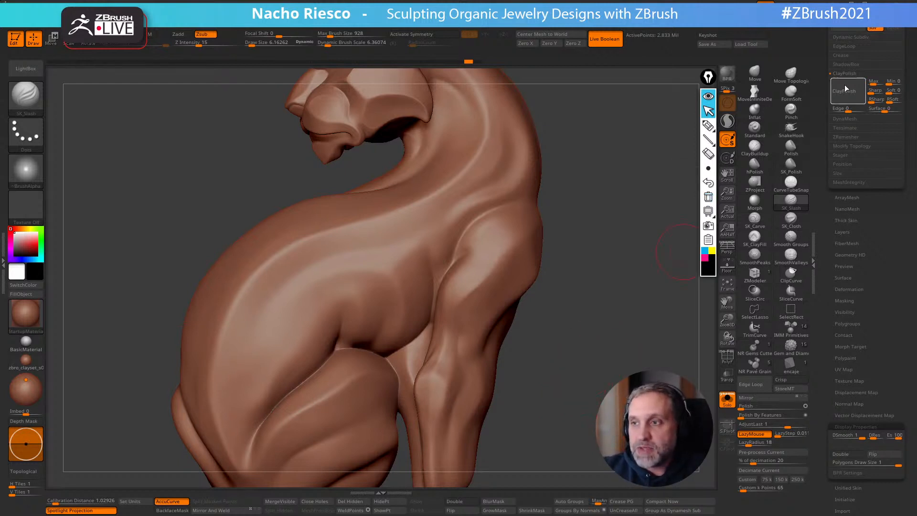
{"action": "mouse_move", "coordinate": [573, 399]}
{"action": "left_mouse_down"}
{"action": "mouse_move", "coordinate": [574, 380]}
{"action": "mouse_move", "coordinate": [573, 390]}
{"action": "left_mouse_up"}
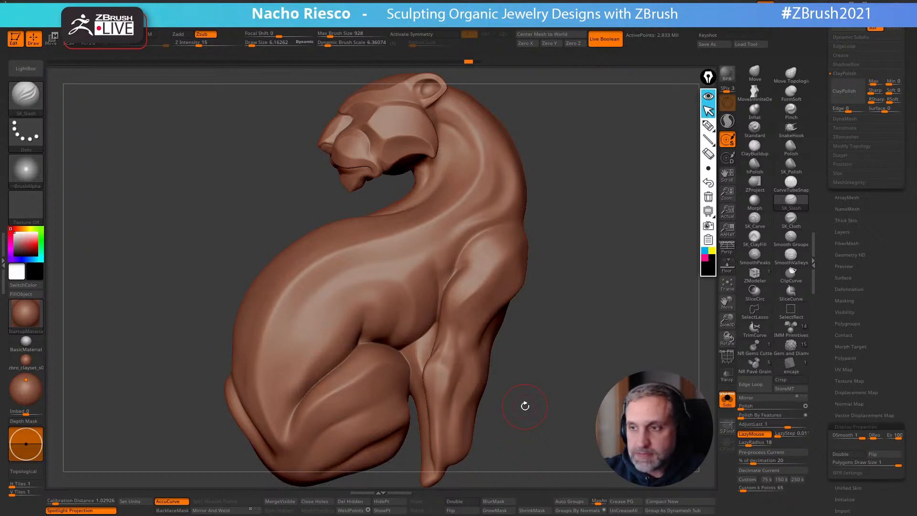
{"action": "scroll", "coordinate": [821, 265], "scroll_direction": "up", "scroll_amount": 10}
{"action": "scroll", "coordinate": [821, 265], "scroll_direction": "up", "scroll_amount": 10}
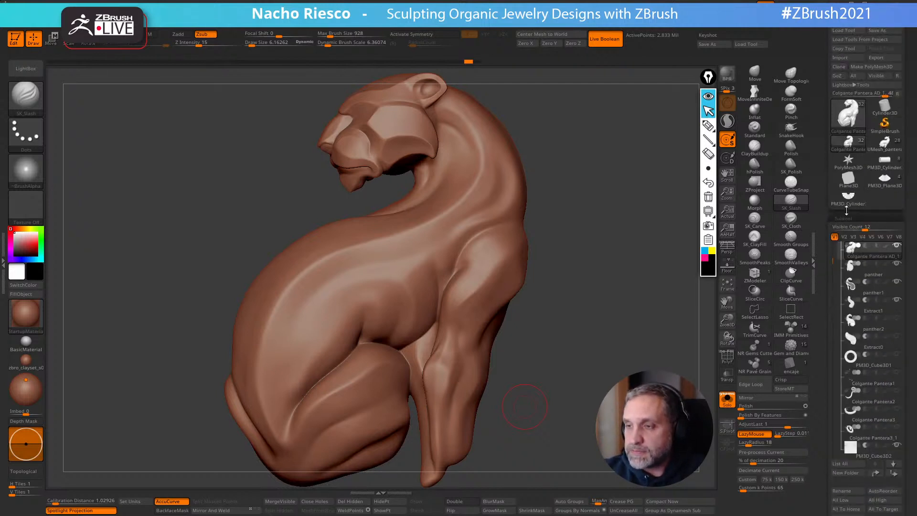
{"action": "mouse_move", "coordinate": [868, 116]}
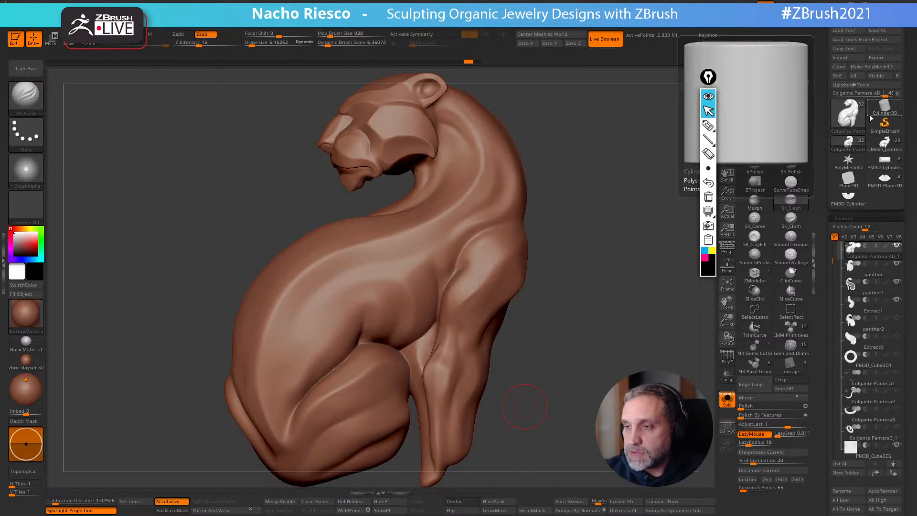
{"action": "left_click", "coordinate": [851, 120]}
{"action": "left_click", "coordinate": [512, 156]}
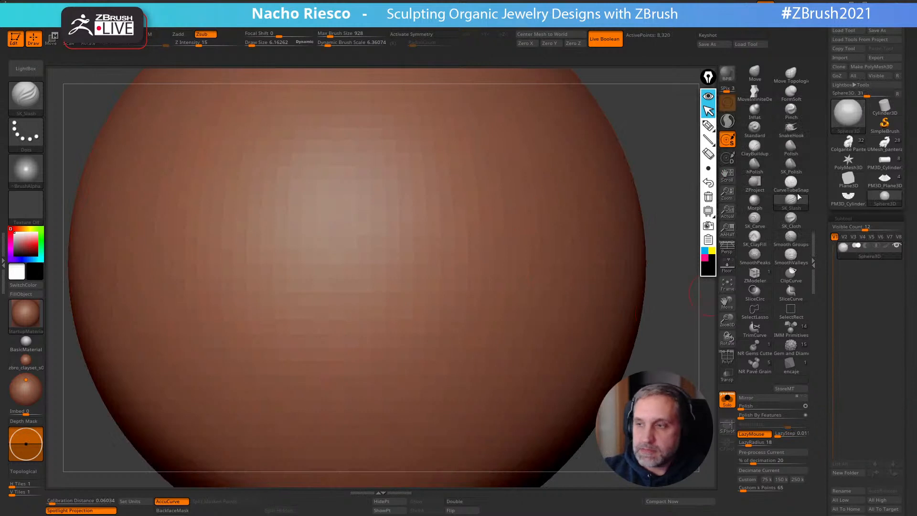
{"action": "left_click", "coordinate": [867, 67]}
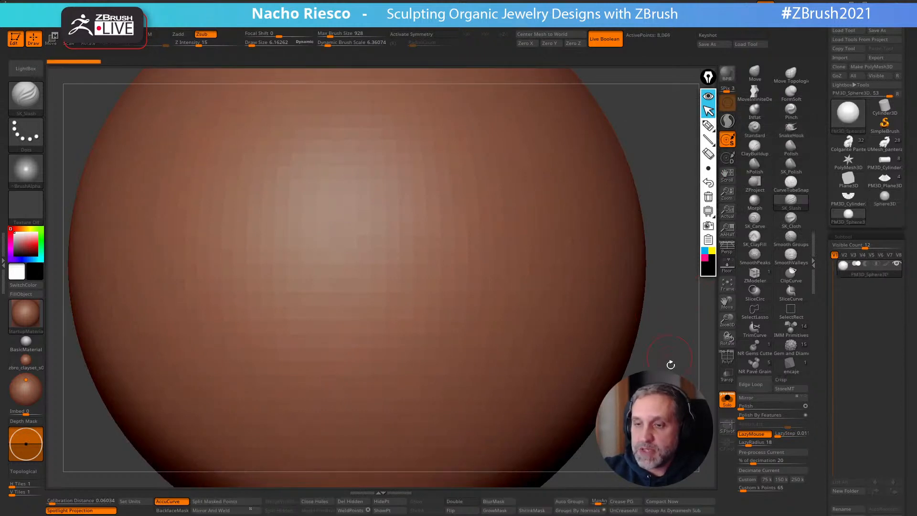
{"action": "key", "text": "f"}
{"action": "left_click_drag", "start_coordinate": [603, 368], "coordinate": [624, 397], "text": "alt"}
Enlarge the brush, turn on the polyframe and apply the Polish deformation to the sphere
{"action": "key", "text": "s"}
{"action": "left_click_drag", "start_coordinate": [524, 326], "coordinate": [529, 327]}
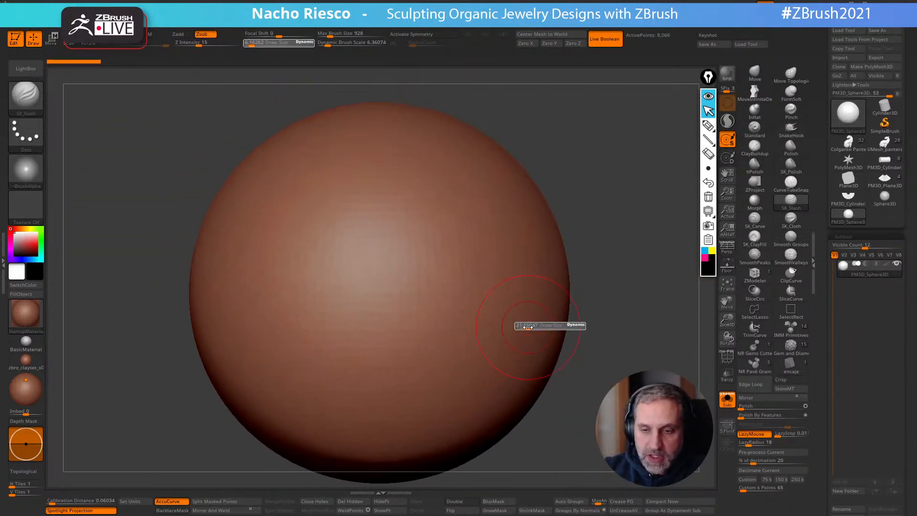
{"action": "left_click_drag", "start_coordinate": [626, 370], "coordinate": [638, 369], "text": "alt"}
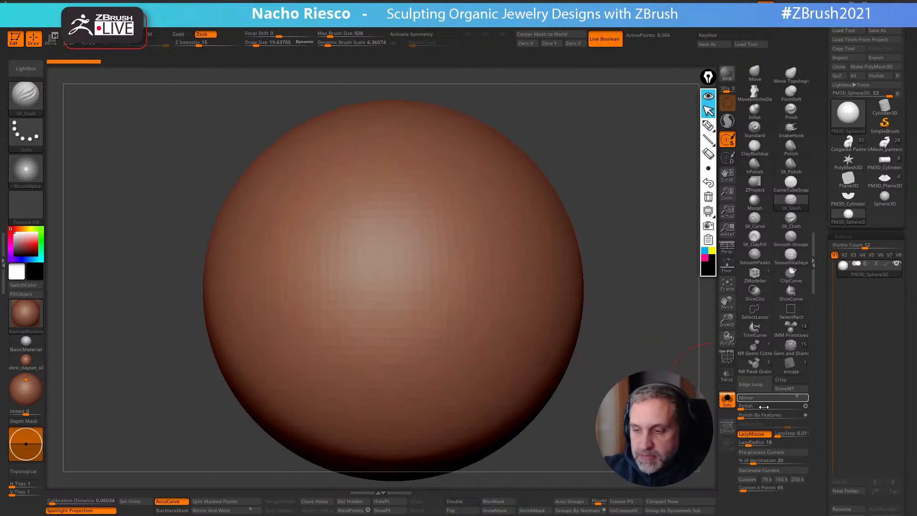
{"action": "left_click", "coordinate": [748, 405]}
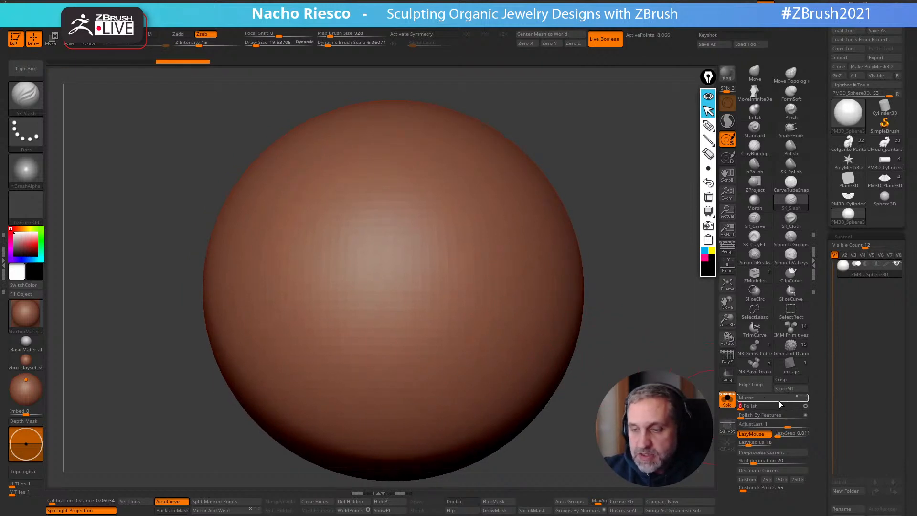
{"action": "left_click_drag", "start_coordinate": [824, 424], "coordinate": [837, 321]}
{"action": "left_click", "coordinate": [849, 262]}
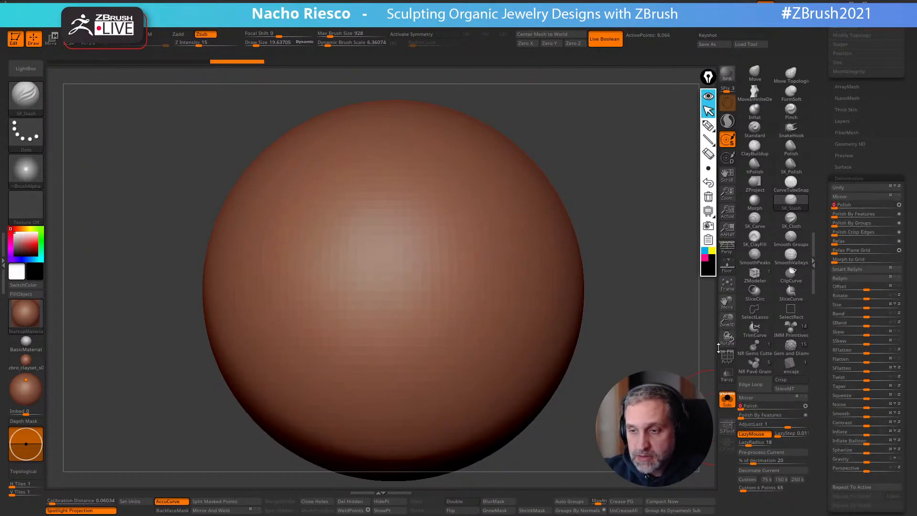
{"action": "key", "text": "shift+f"}
{"action": "left_click", "coordinate": [843, 206]}
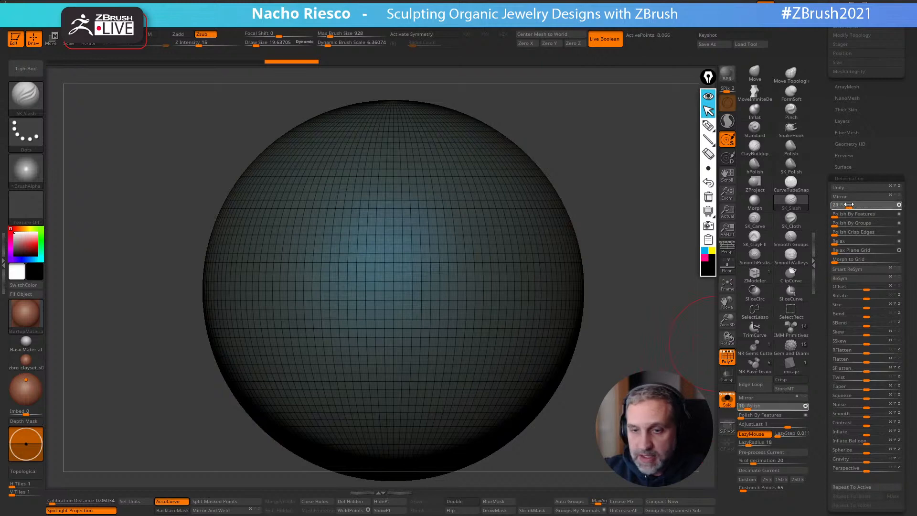
{"action": "key", "text": "1"}
{"action": "left_click_drag", "start_coordinate": [825, 209], "coordinate": [817, 294]}
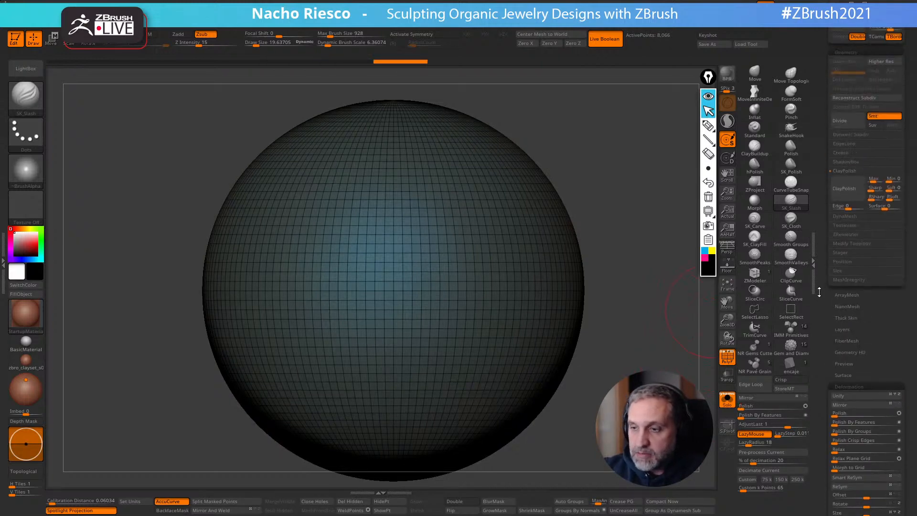
Hide the polyframe and build up a rough patch on the front of the sphere with the ClayBuildup brush
{"action": "key", "text": "s"}
{"action": "left_click", "coordinate": [478, 303]}
{"action": "left_click", "coordinate": [726, 356]}
{"action": "key", "text": "s"}
{"action": "left_click", "coordinate": [473, 311]}
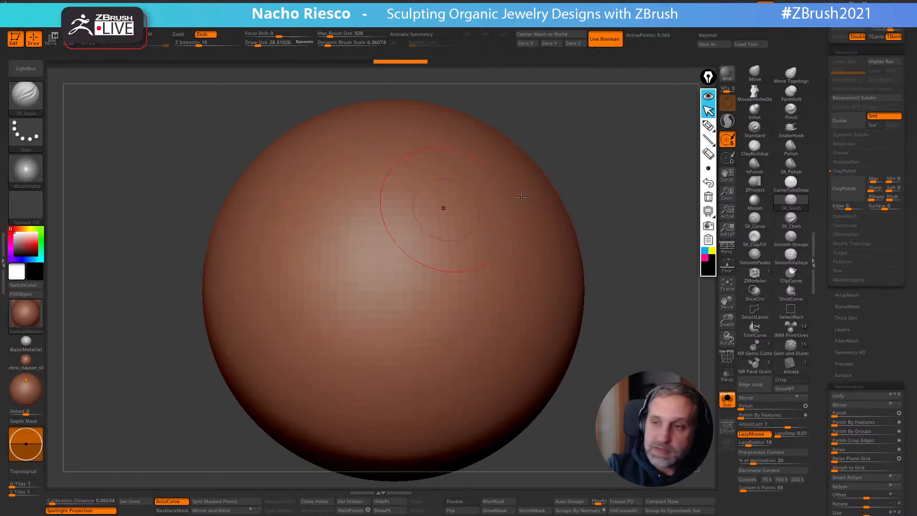
{"action": "left_click", "coordinate": [754, 146]}
{"action": "key", "text": "s"}
{"action": "left_click", "coordinate": [397, 291]}
{"action": "mouse_move", "coordinate": [398, 291]}
{"action": "left_mouse_down"}
{"action": "mouse_move", "coordinate": [441, 222]}
{"action": "mouse_move", "coordinate": [449, 227]}
{"action": "mouse_move", "coordinate": [504, 365]}
{"action": "mouse_move", "coordinate": [482, 401]}
{"action": "left_mouse_up"}
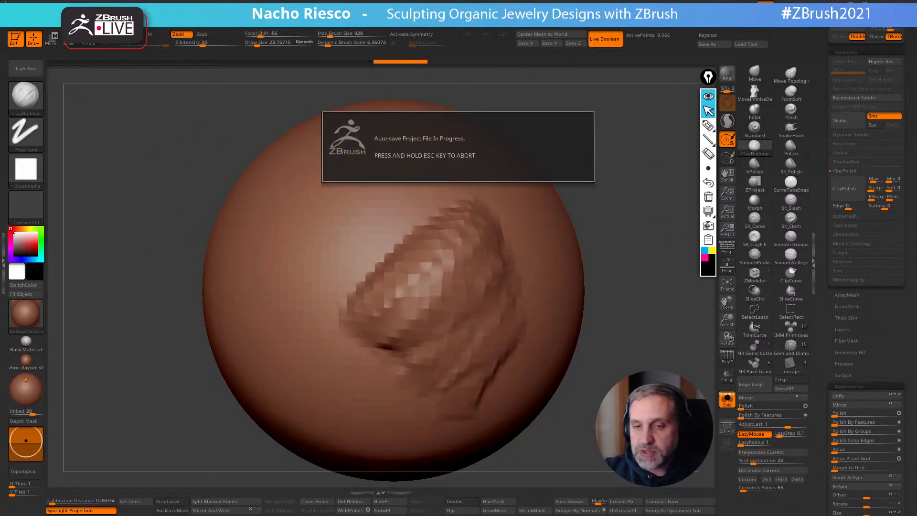
Try the Polish deformation on the clay patch, and undo both the polishing and the clay strokes
{"action": "left_click", "coordinate": [839, 414]}
{"action": "mouse_move", "coordinate": [598, 418]}
{"action": "left_mouse_down"}
{"action": "mouse_move", "coordinate": [578, 402]}
{"action": "mouse_move", "coordinate": [549, 446]}
{"action": "left_mouse_up"}
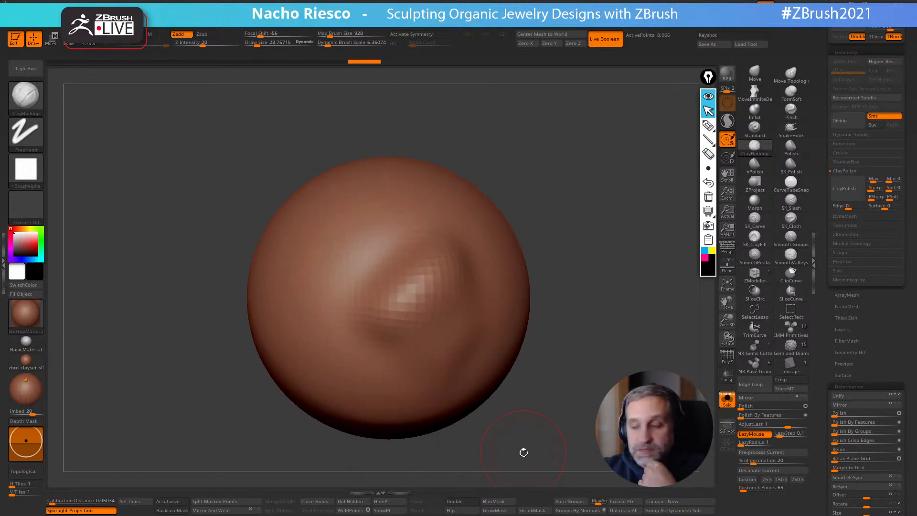
{"action": "mouse_move", "coordinate": [585, 390]}
{"action": "left_mouse_down"}
{"action": "mouse_move", "coordinate": [580, 426]}
{"action": "mouse_move", "coordinate": [566, 414]}
{"action": "mouse_move", "coordinate": [576, 434]}
{"action": "left_mouse_up"}
{"action": "key", "text": "s"}
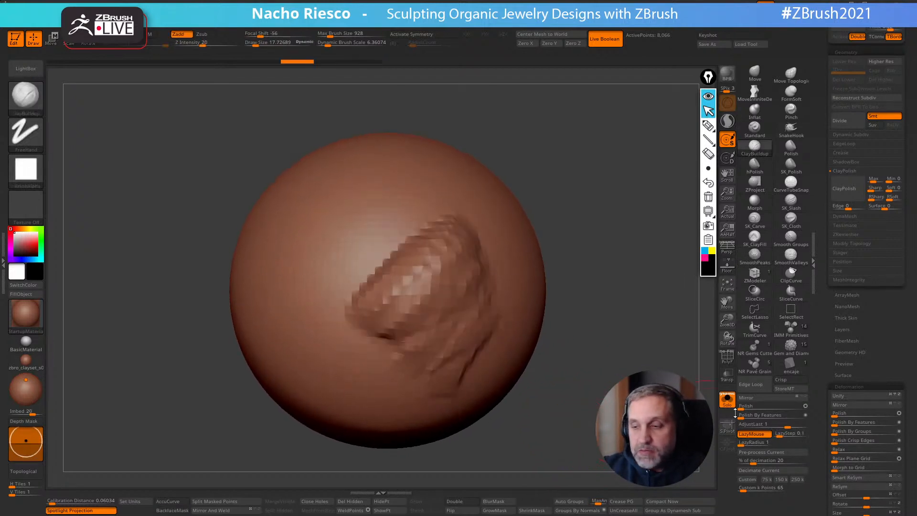
{"action": "left_click_drag", "start_coordinate": [818, 444], "coordinate": [819, 401]}
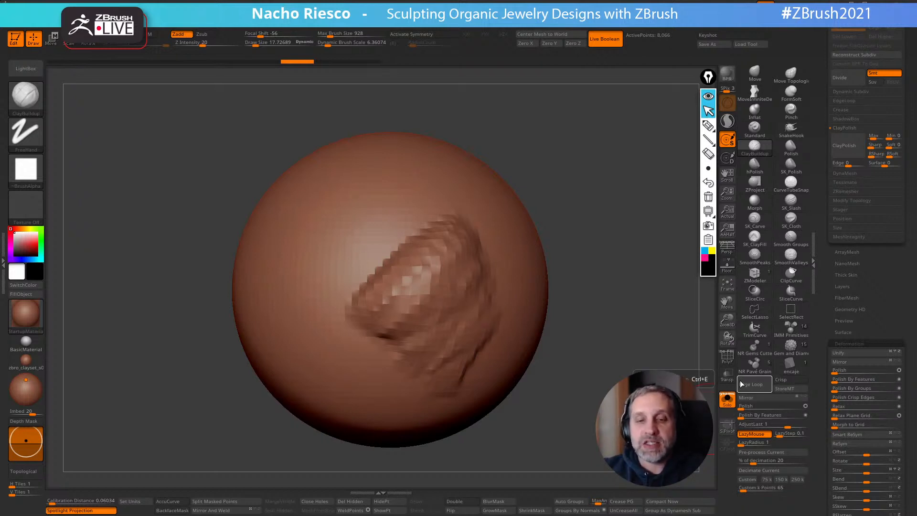
{"action": "left_click_drag", "start_coordinate": [620, 366], "coordinate": [622, 377], "text": "alt"}
{"action": "key", "text": "ctrl+z"}
Paint a large Z-shaped mask across the front of the sphere and invert the mask
{"action": "key", "text": "s"}
{"action": "left_click_drag", "start_coordinate": [411, 249], "coordinate": [409, 248]}
{"action": "key", "text": "s"}
{"action": "left_click_drag", "start_coordinate": [387, 198], "coordinate": [383, 198]}
{"action": "left_click_drag", "start_coordinate": [407, 164], "coordinate": [354, 215], "text": "ctrl"}
{"action": "key", "text": "ctrl+z"}
{"action": "left_click_drag", "start_coordinate": [450, 213], "coordinate": [410, 178], "text": "ctrl"}
{"action": "key", "text": "ctrl+z"}
{"action": "mouse_move", "coordinate": [309, 184]}
{"action": "left_mouse_down", "text": "ctrl"}
{"action": "mouse_move", "coordinate": [468, 182]}
{"action": "mouse_move", "coordinate": [318, 322]}
{"action": "mouse_move", "coordinate": [371, 345]}
{"action": "mouse_move", "coordinate": [494, 349]}
{"action": "mouse_move", "coordinate": [296, 342]}
{"action": "mouse_move", "coordinate": [476, 185]}
{"action": "mouse_move", "coordinate": [382, 173]}
{"action": "mouse_move", "coordinate": [301, 181]}
{"action": "left_mouse_up", "text": "ctrl"}
{"action": "left_click", "coordinate": [627, 311], "text": "ctrl"}
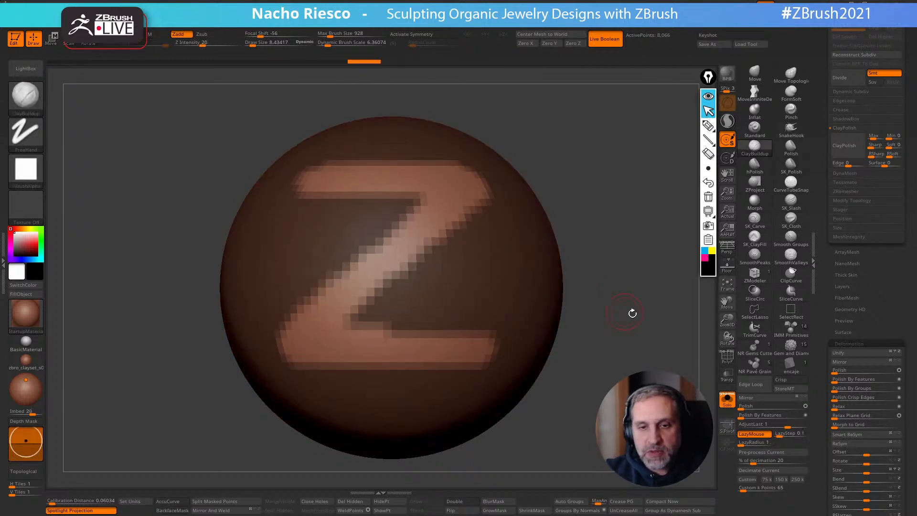
Pull the unmasked Z outward from a side view with the Move gizmo, clear the mask and return to the front
{"action": "left_click_drag", "start_coordinate": [626, 311], "coordinate": [683, 315], "text": "shift"}
{"action": "key", "text": "w"}
{"action": "left_click_drag", "start_coordinate": [393, 287], "coordinate": [428, 287]}
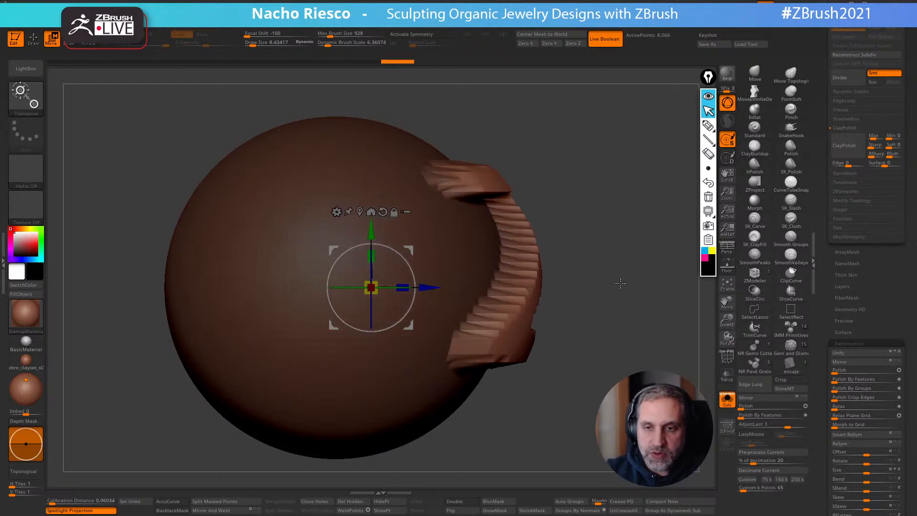
{"action": "left_click_drag", "start_coordinate": [588, 284], "coordinate": [597, 290], "text": "shift"}
{"action": "key", "text": "q"}
{"action": "mouse_move", "coordinate": [627, 360]}
{"action": "left_mouse_down", "text": "alt"}
{"action": "mouse_move", "coordinate": [626, 328]}
{"action": "mouse_move", "coordinate": [607, 370]}
{"action": "mouse_move", "coordinate": [611, 396]}
{"action": "left_mouse_up", "text": "alt"}
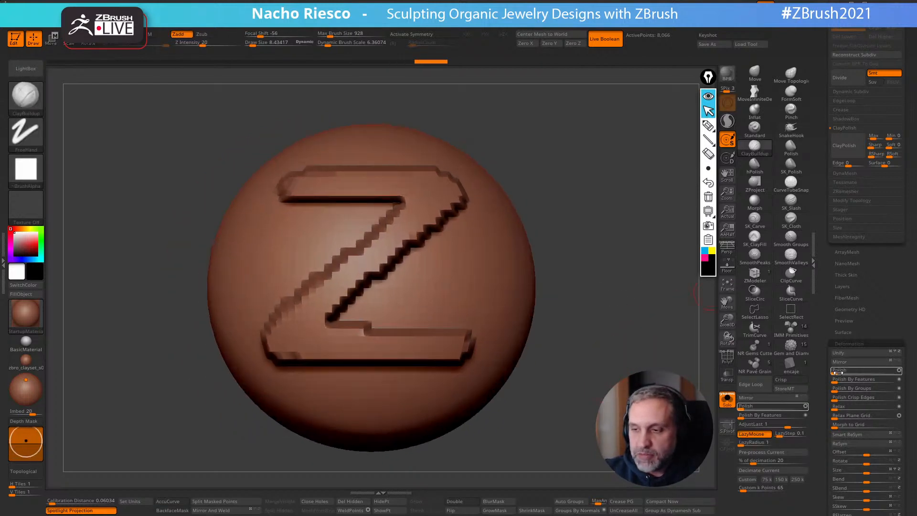
Try Polish and Polish By Features in open-circle mode on the raised Z, undoing each result
{"action": "left_click_drag", "start_coordinate": [838, 371], "coordinate": [848, 371]}
{"action": "key", "text": "ctrl+z"}
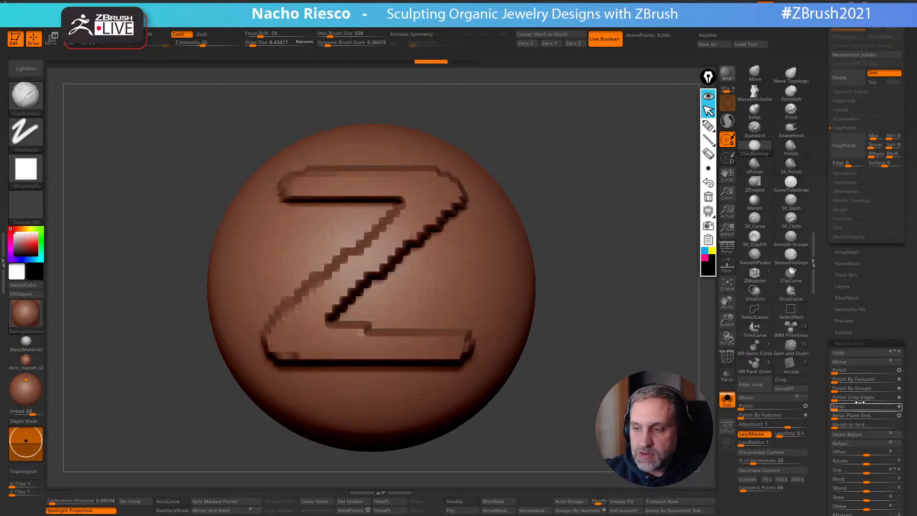
{"action": "left_click", "coordinate": [899, 379]}
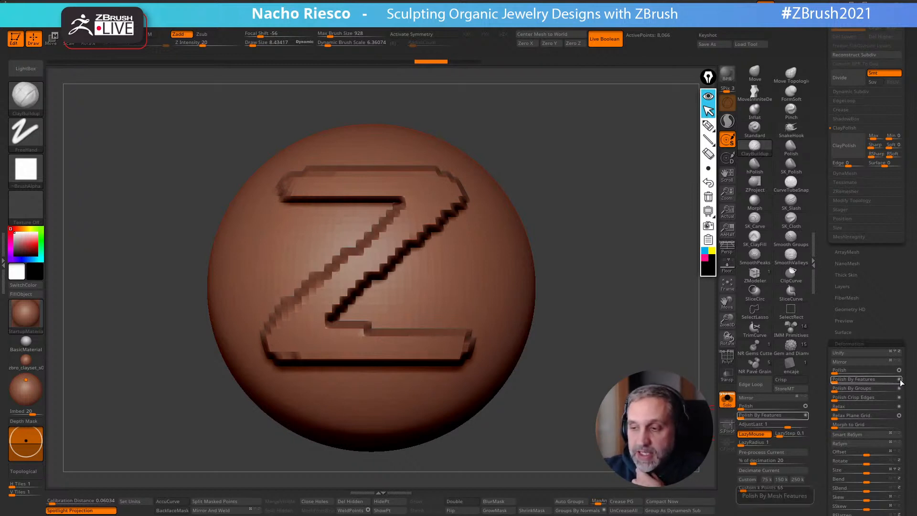
{"action": "left_click", "coordinate": [900, 380]}
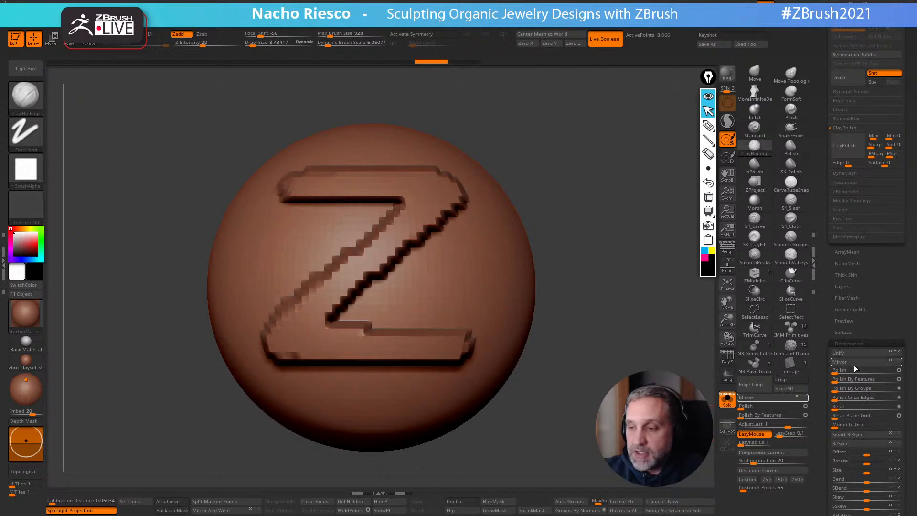
{"action": "left_click", "coordinate": [839, 381]}
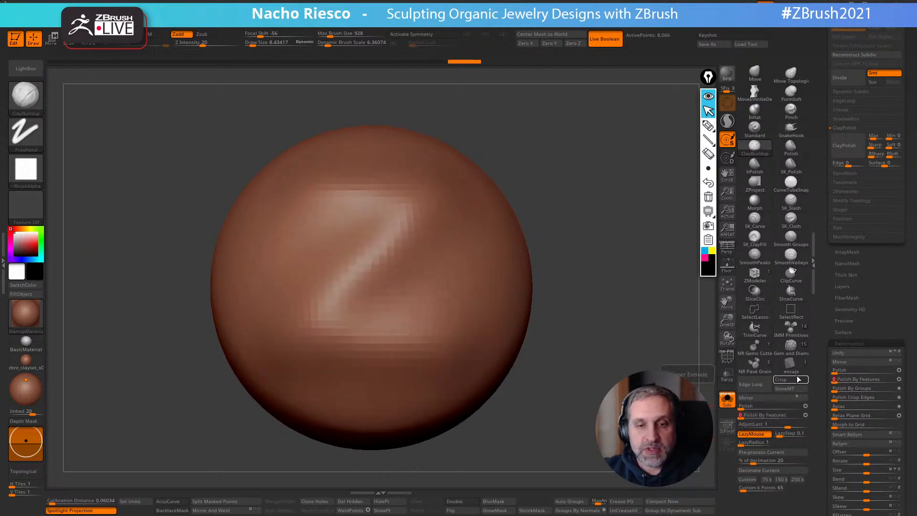
{"action": "key", "text": "ctrl+z"}
{"action": "key", "text": "ctrl+z"}
{"action": "key", "text": "ctrl+z"}
{"action": "key", "text": "ctrl+z"}
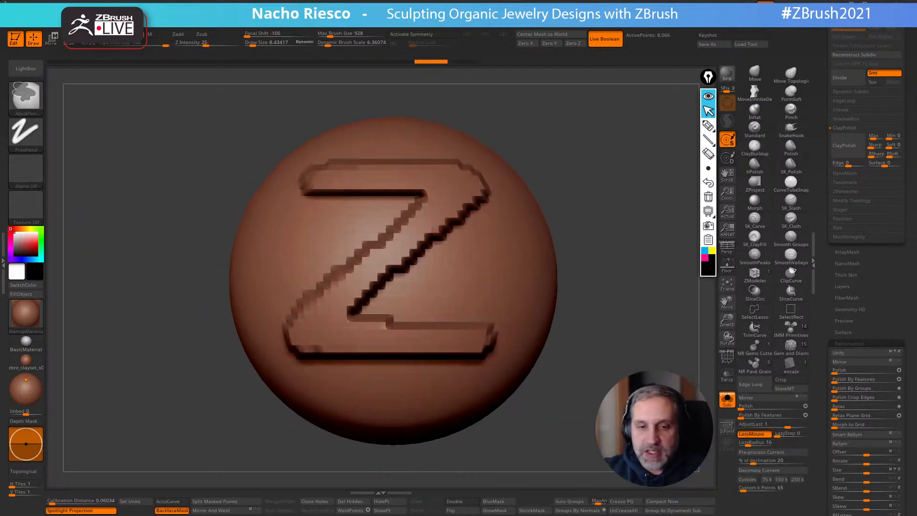
Go back to the flat sphere with the painted Z mask and turn the masked Z into its own polygroup, with polyframe shown
{"action": "left_click", "coordinate": [624, 347], "text": "ctrl"}
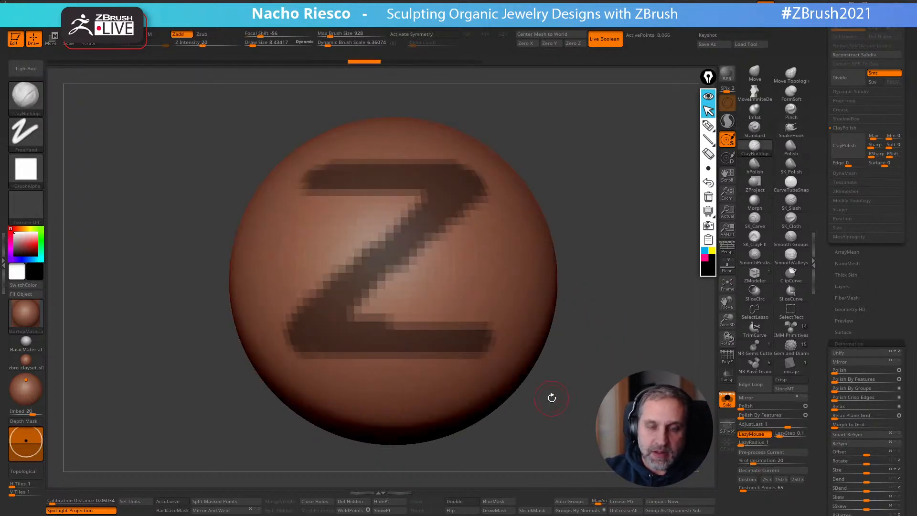
{"action": "key", "text": "shift+f"}
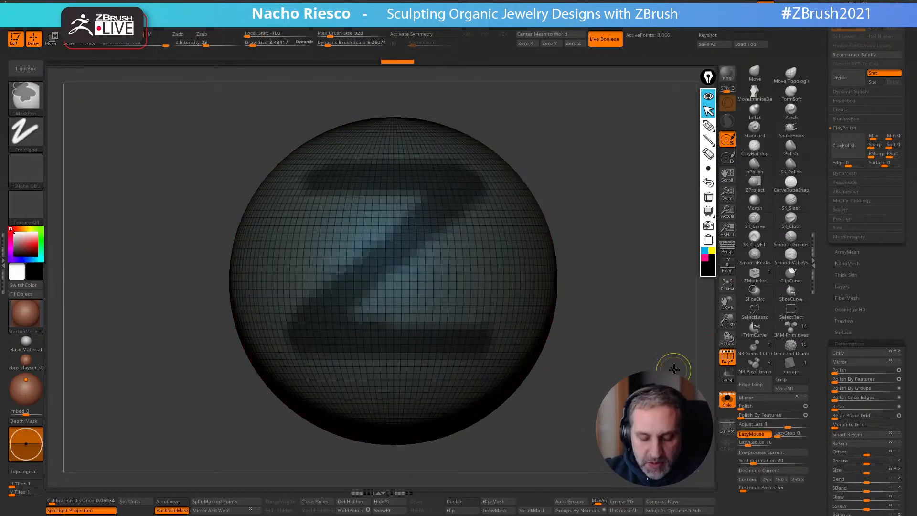
{"action": "key", "text": "ctrl+w"}
{"action": "left_click_drag", "start_coordinate": [544, 369], "coordinate": [506, 283]}
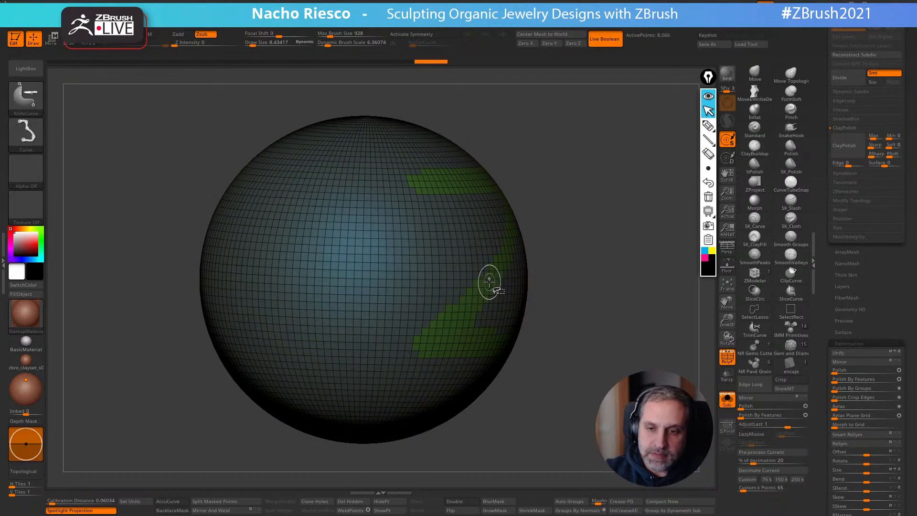
Mask everything except the Z polygroup, pull the Z outward from a side view with the Move gizmo and return to the front
{"action": "left_click", "coordinate": [494, 276], "text": "ctrl+shift"}
{"action": "left_click", "coordinate": [630, 235], "text": "ctrl+shift"}
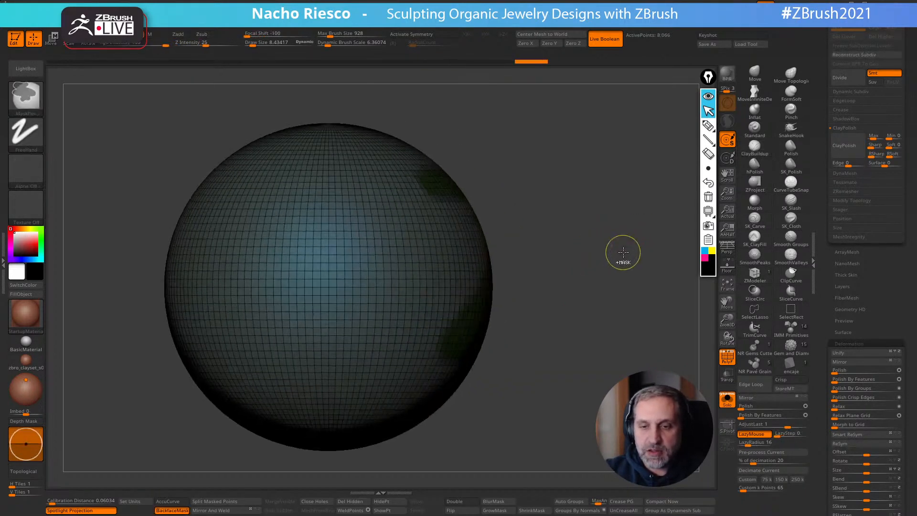
{"action": "key", "text": "w"}
{"action": "left_click", "coordinate": [497, 281], "text": "ctrl"}
{"action": "left_click_drag", "start_coordinate": [445, 286], "coordinate": [504, 288], "text": "ctrl"}
{"action": "key", "text": "q"}
{"action": "left_click_drag", "start_coordinate": [564, 305], "coordinate": [599, 321], "text": "shift"}
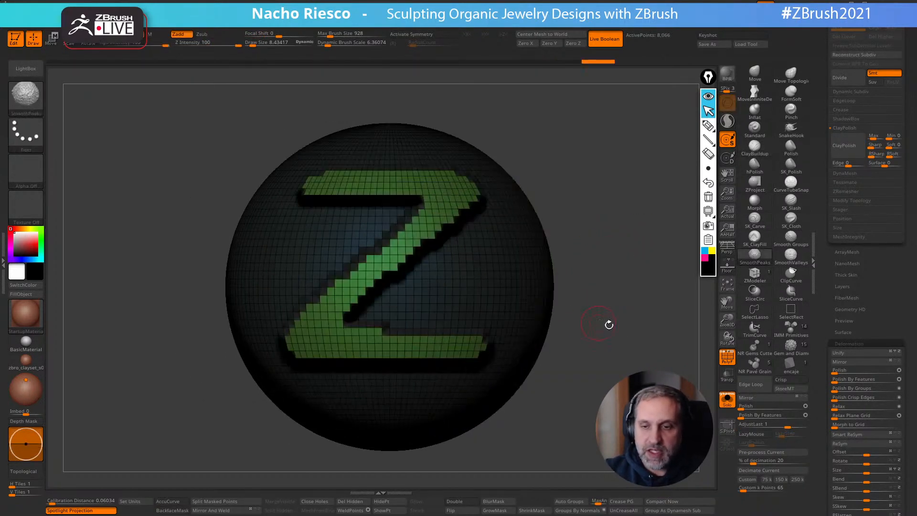
Clear the mask, try a polish deformation on the raised Z, compare it with the wireframe and undo the polish
{"action": "left_click", "coordinate": [726, 355]}
{"action": "left_click", "coordinate": [724, 359]}
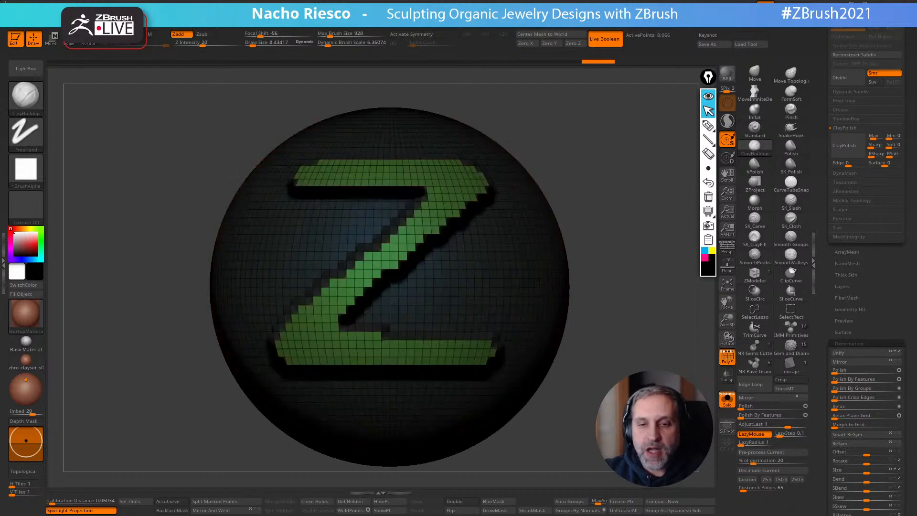
{"action": "left_click", "coordinate": [833, 379]}
{"action": "left_click", "coordinate": [727, 356]}
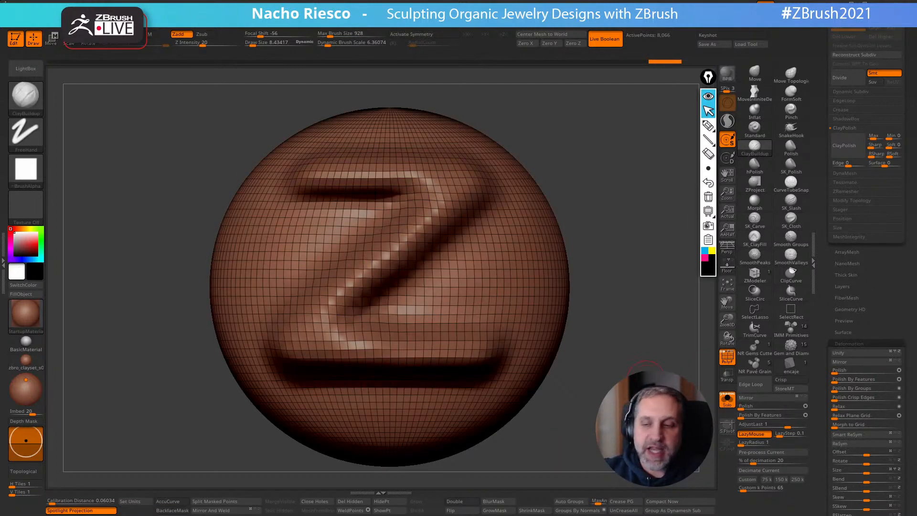
{"action": "left_click", "coordinate": [727, 356]}
{"action": "key", "text": "ctrl+z"}
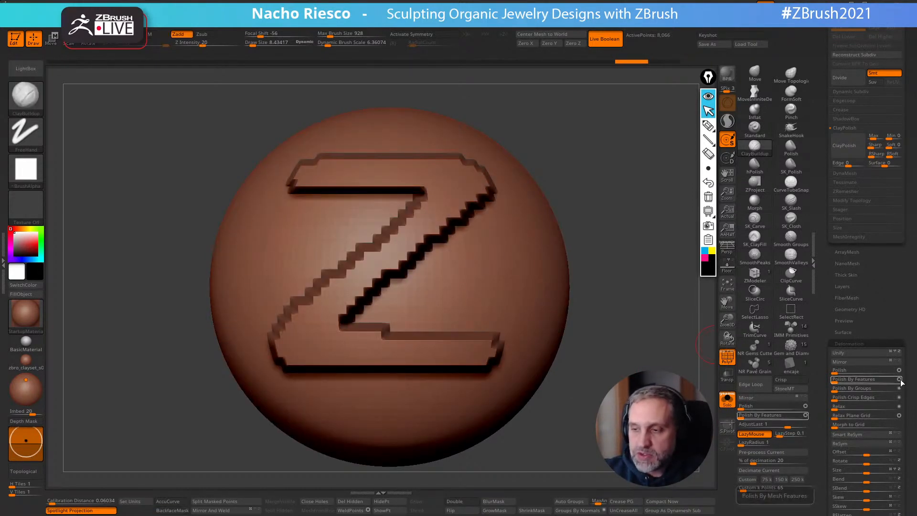
Apply Polish By Features to the raised Z and inspect its edges from several angles
{"action": "left_click", "coordinate": [840, 380]}
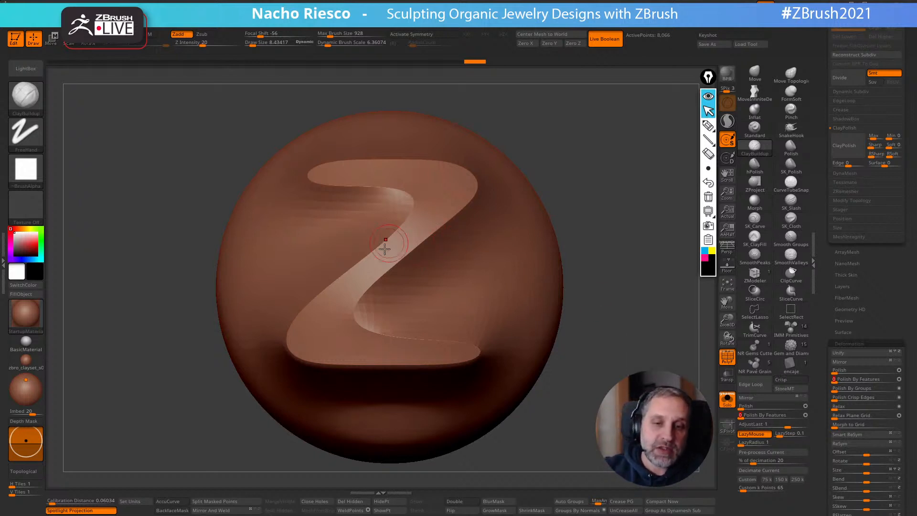
{"action": "right_click_drag", "start_coordinate": [465, 269], "coordinate": [524, 270]}
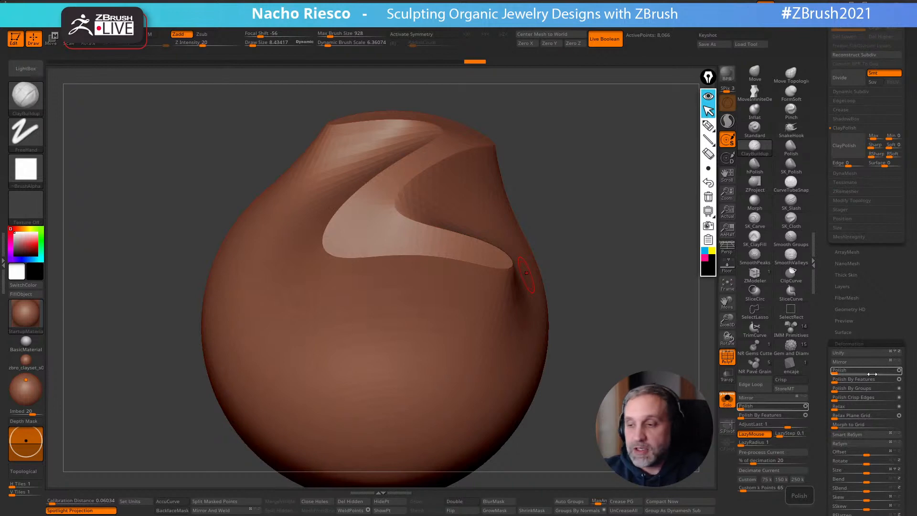
{"action": "left_click_drag", "start_coordinate": [820, 255], "coordinate": [822, 323]}
{"action": "left_click_drag", "start_coordinate": [672, 351], "coordinate": [669, 391]}
{"action": "left_click_drag", "start_coordinate": [831, 441], "coordinate": [832, 325]}
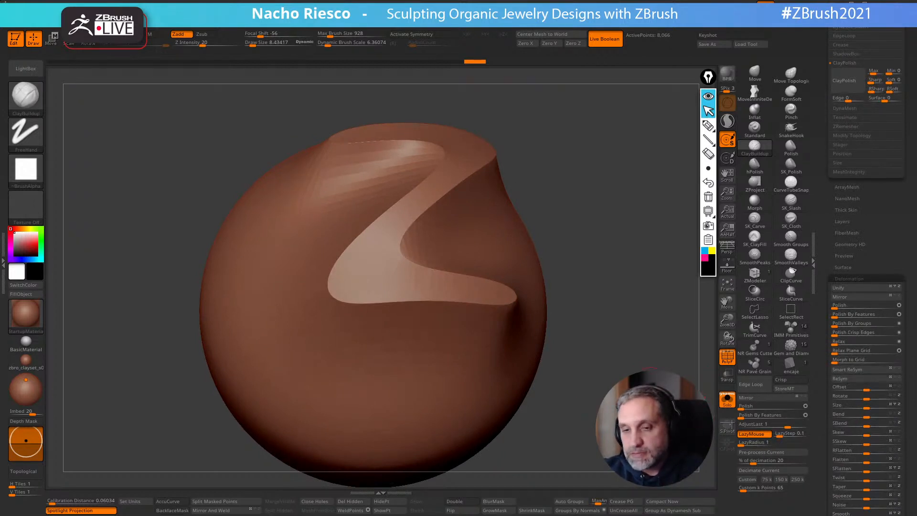
{"action": "left_click_drag", "start_coordinate": [586, 415], "coordinate": [563, 461]}
Convert the polished Z sphere to a DynaMesh at resolution 128
{"action": "left_click_drag", "start_coordinate": [820, 210], "coordinate": [822, 299]}
{"action": "left_click_drag", "start_coordinate": [823, 232], "coordinate": [823, 302]}
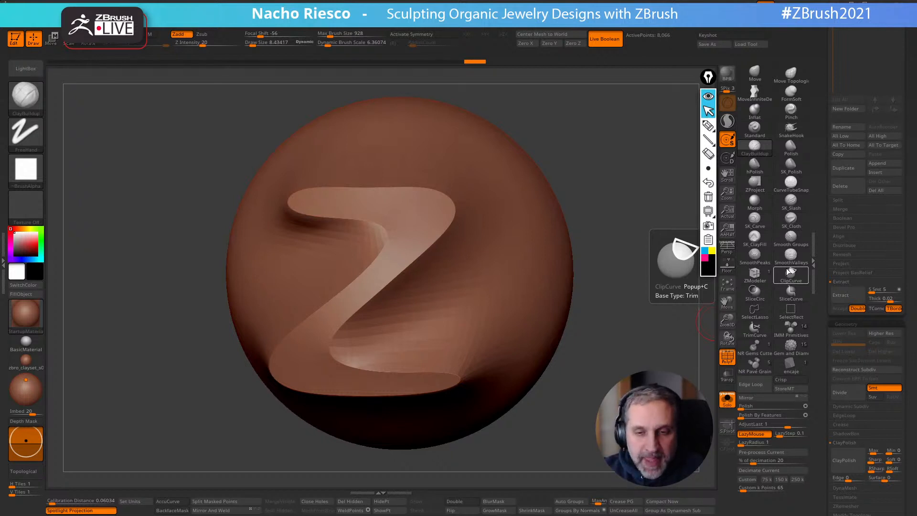
{"action": "mouse_move", "coordinate": [671, 393]}
{"action": "left_mouse_down"}
{"action": "mouse_move", "coordinate": [663, 397]}
{"action": "mouse_move", "coordinate": [651, 344]}
{"action": "mouse_move", "coordinate": [657, 353]}
{"action": "left_mouse_up"}
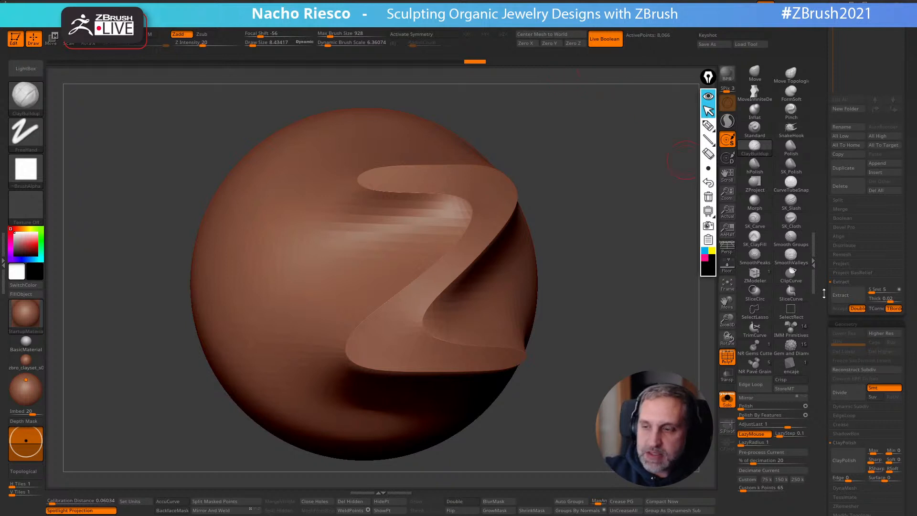
{"action": "left_click_drag", "start_coordinate": [824, 303], "coordinate": [825, 313]}
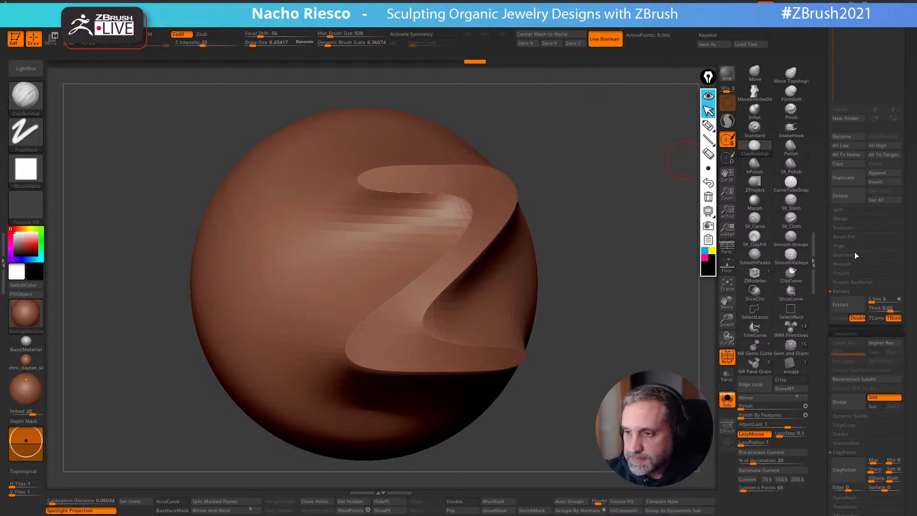
{"action": "scroll", "coordinate": [840, 296], "scroll_direction": "down", "scroll_amount": 5}
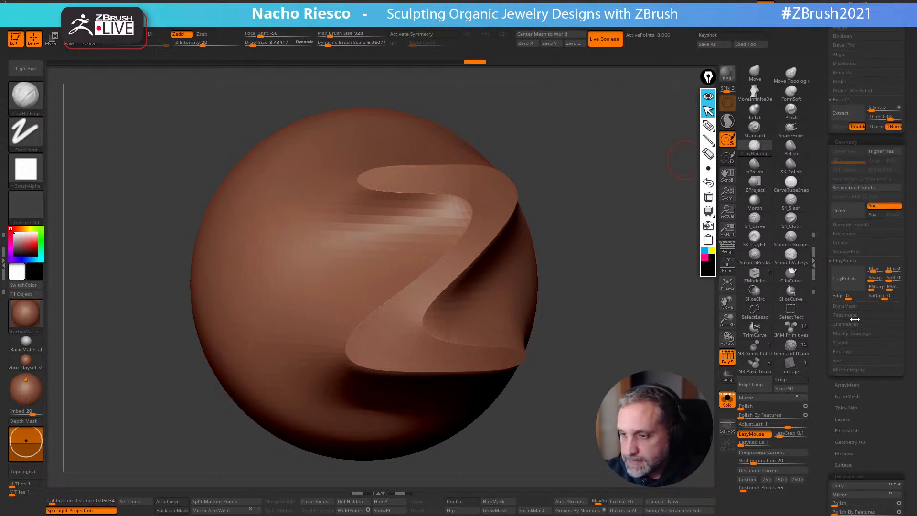
{"action": "left_click", "coordinate": [848, 306]}
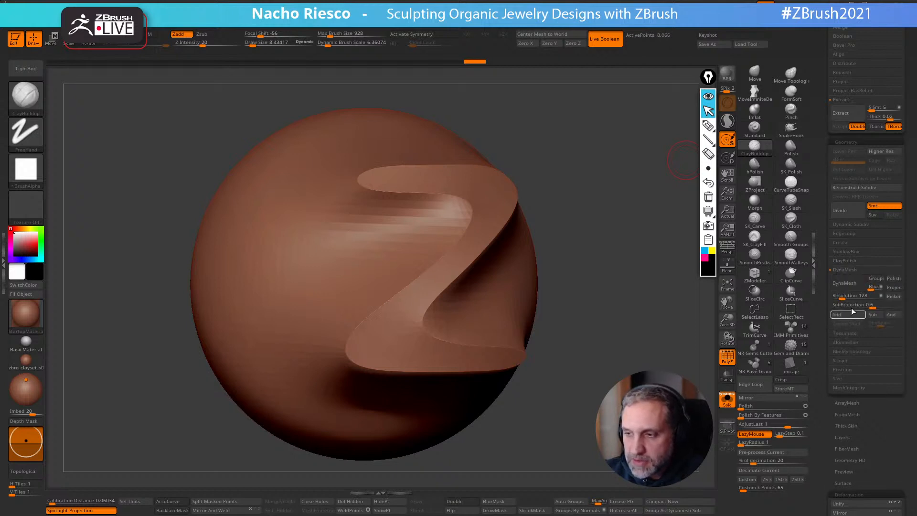
{"action": "left_click", "coordinate": [842, 282]}
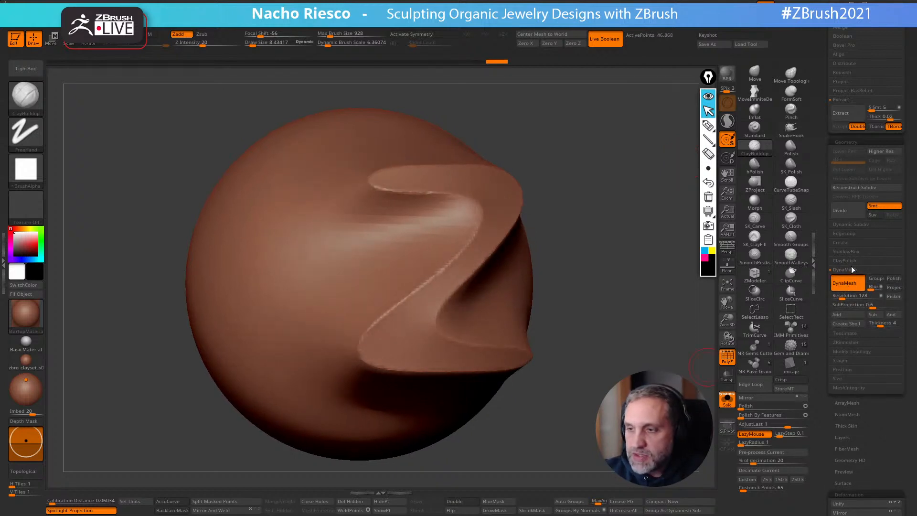
Try ClayPolish on the remeshed Z, examine its edge closely in wireframe and undo the polish
{"action": "left_click", "coordinate": [849, 262]}
{"action": "mouse_move", "coordinate": [668, 353]}
{"action": "left_mouse_down"}
{"action": "mouse_move", "coordinate": [608, 360]}
{"action": "mouse_move", "coordinate": [658, 346]}
{"action": "mouse_move", "coordinate": [676, 371]}
{"action": "left_mouse_up"}
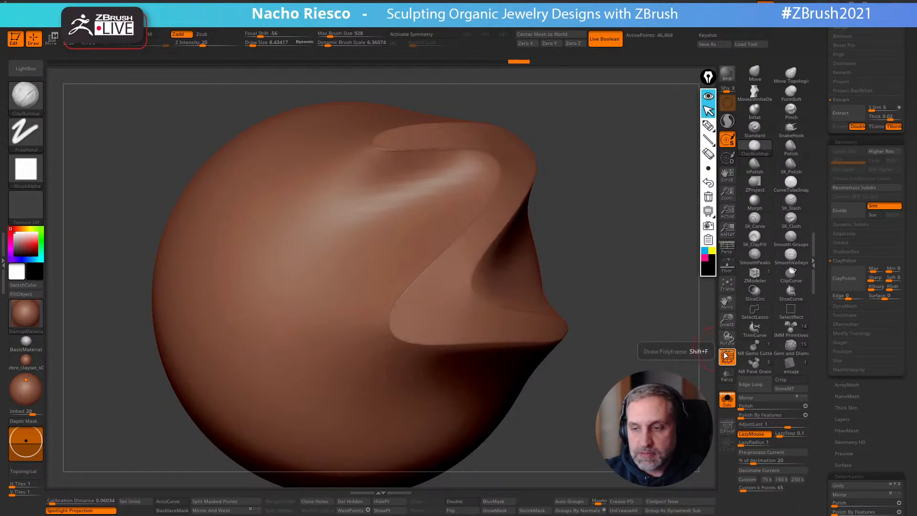
{"action": "left_click", "coordinate": [727, 361]}
{"action": "right_click_drag", "start_coordinate": [690, 370], "coordinate": [677, 392], "text": "ctrl"}
{"action": "key", "text": "ctrl+z"}
Try ClayPolish again on the Z and compare its edge with and without the wireframe
{"action": "mouse_move", "coordinate": [680, 314]}
{"action": "left_mouse_down"}
{"action": "mouse_move", "coordinate": [686, 330]}
{"action": "mouse_move", "coordinate": [690, 308]}
{"action": "mouse_move", "coordinate": [706, 318]}
{"action": "left_mouse_up"}
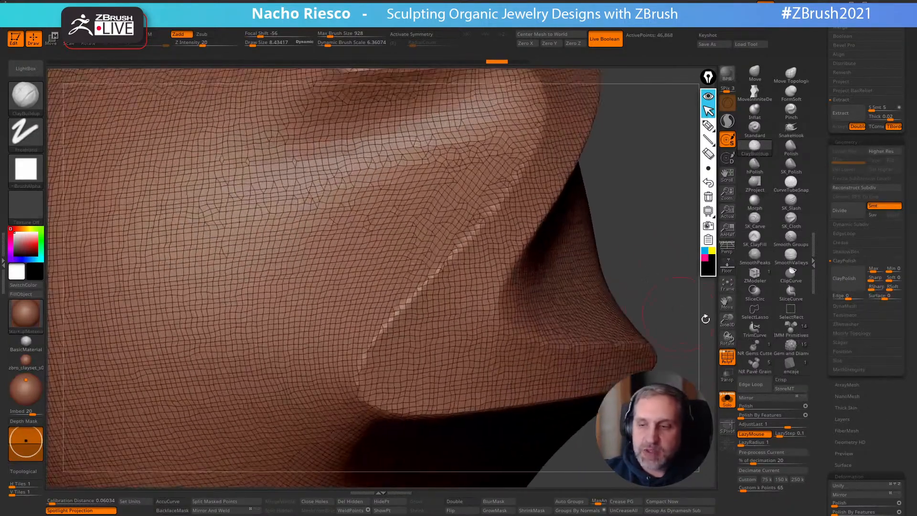
{"action": "left_click", "coordinate": [847, 283]}
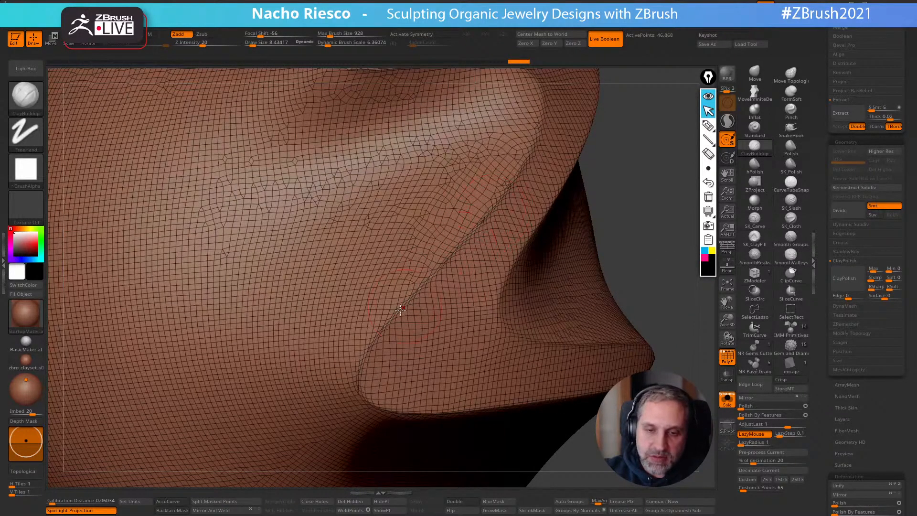
{"action": "left_click", "coordinate": [727, 356]}
{"action": "mouse_move", "coordinate": [684, 348]}
{"action": "left_mouse_down"}
{"action": "mouse_move", "coordinate": [678, 331]}
{"action": "mouse_move", "coordinate": [663, 354]}
{"action": "mouse_move", "coordinate": [676, 373]}
{"action": "left_mouse_up"}
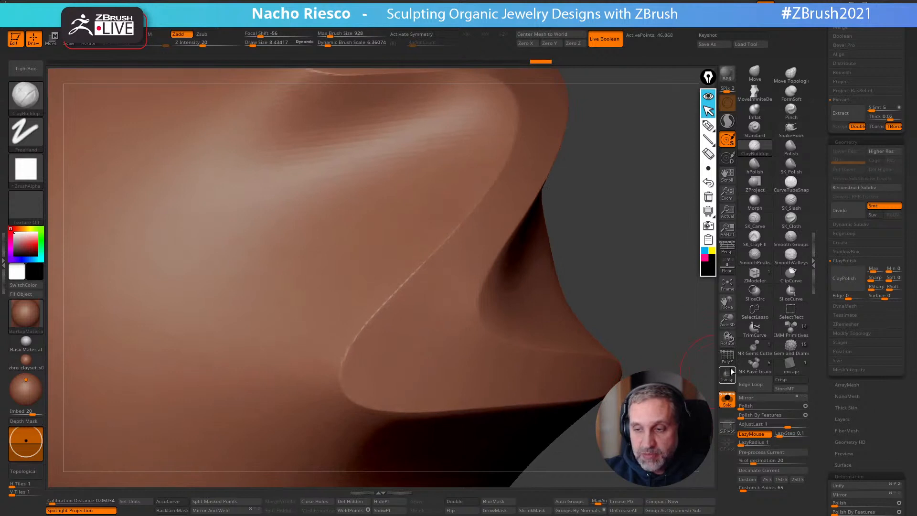
Remesh the polished Z with DynaMesh, check its edge in wireframe, and undo both the remesh and the ClayPolish
{"action": "left_click_drag", "start_coordinate": [629, 249], "coordinate": [636, 294], "text": "ctrl"}
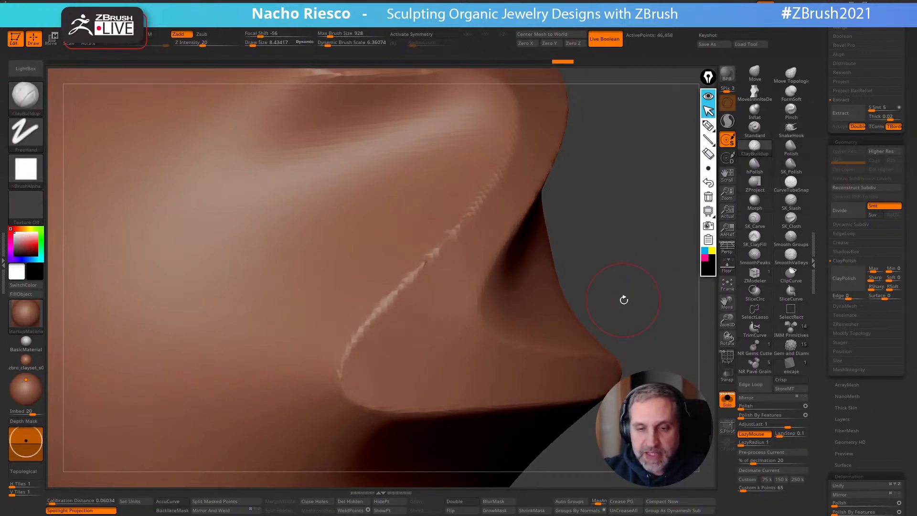
{"action": "left_click", "coordinate": [726, 357]}
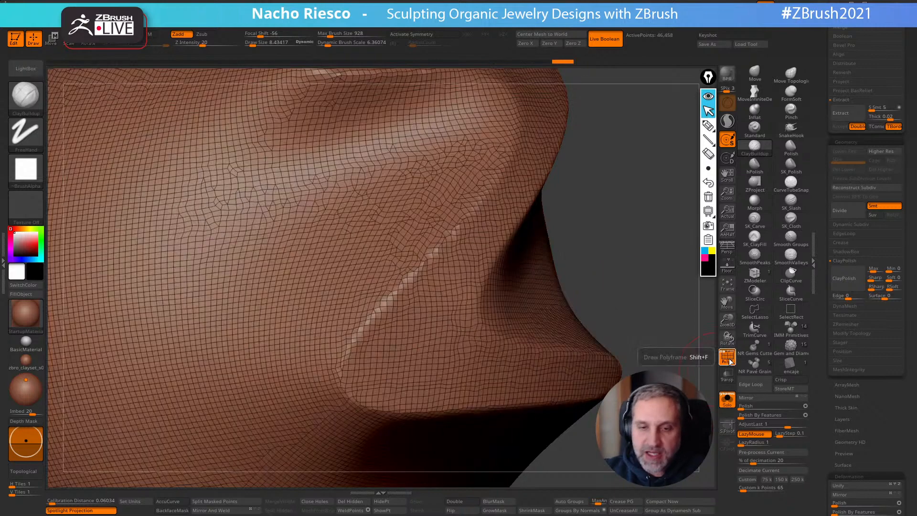
{"action": "key", "text": "ctrl+z"}
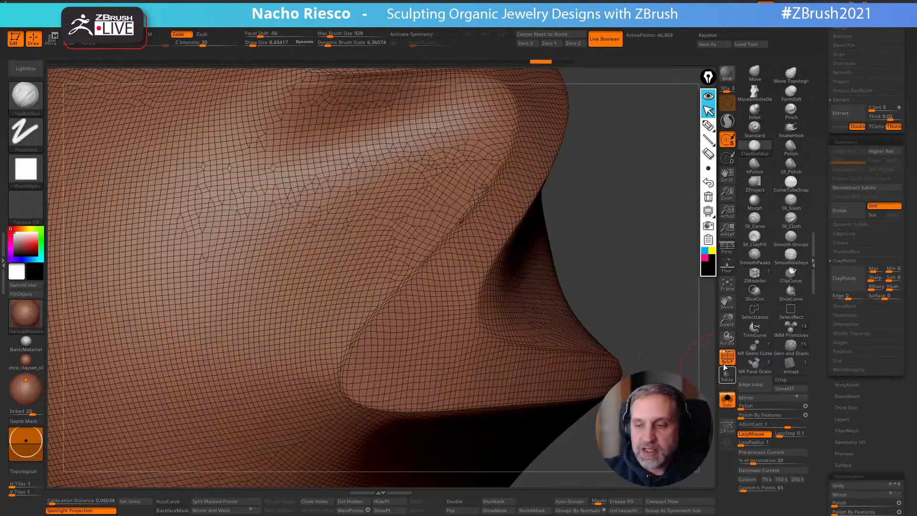
{"action": "left_click", "coordinate": [724, 362]}
{"action": "key", "text": "ctrl+z"}
{"action": "left_click_drag", "start_coordinate": [679, 351], "coordinate": [659, 382], "text": "alt"}
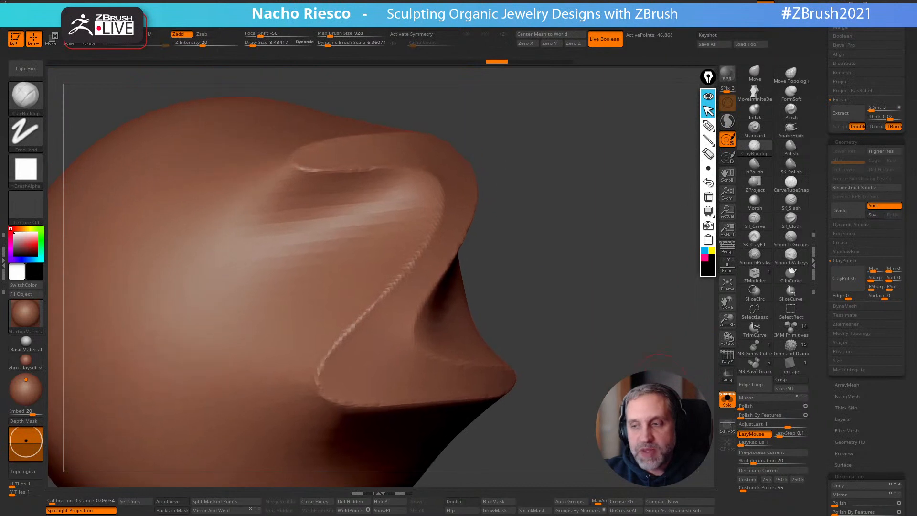
Apply ClayPolish to the DynaMeshed Z and view its edges from the side
{"action": "left_click", "coordinate": [850, 305]}
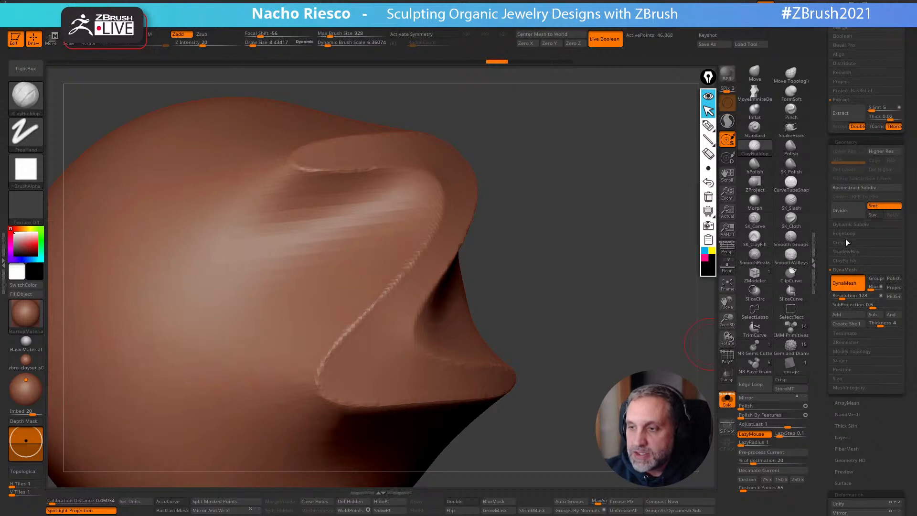
{"action": "left_click", "coordinate": [852, 261]}
{"action": "left_click", "coordinate": [845, 286]}
{"action": "left_click_drag", "start_coordinate": [708, 392], "coordinate": [682, 354]}
{"action": "left_click_drag", "start_coordinate": [682, 353], "coordinate": [683, 372], "text": "alt"}
{"action": "left_click_drag", "start_coordinate": [635, 305], "coordinate": [637, 344], "text": "alt"}
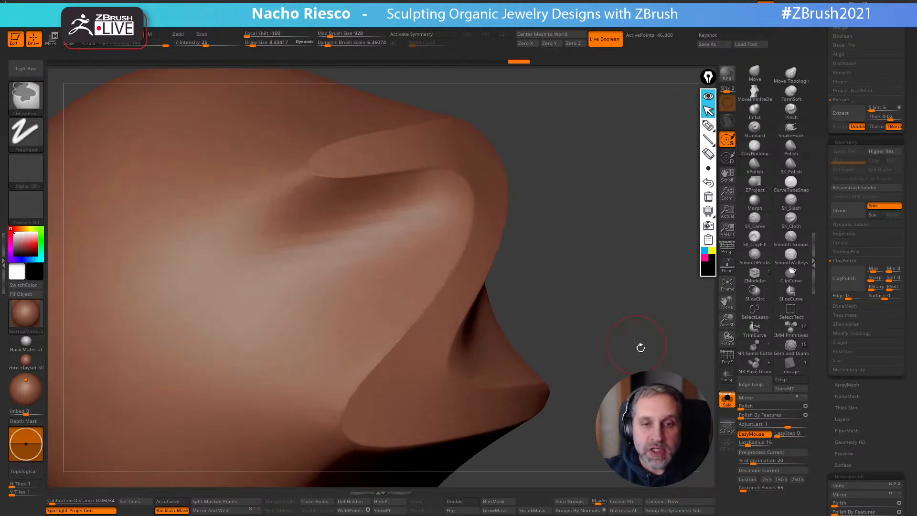
Try remeshing the clay-polished Z at the current DynaMesh resolution, inspect its edge and undo the remesh
{"action": "left_click", "coordinate": [844, 306]}
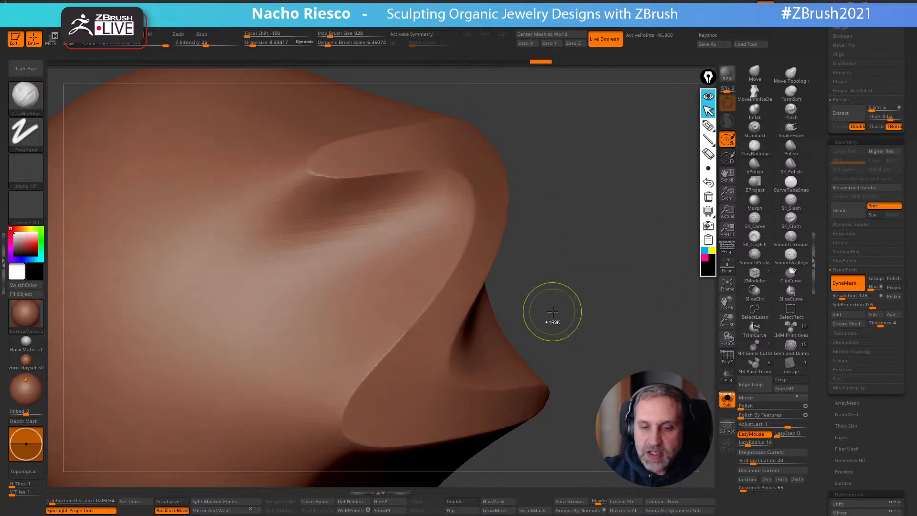
{"action": "left_click", "coordinate": [727, 356]}
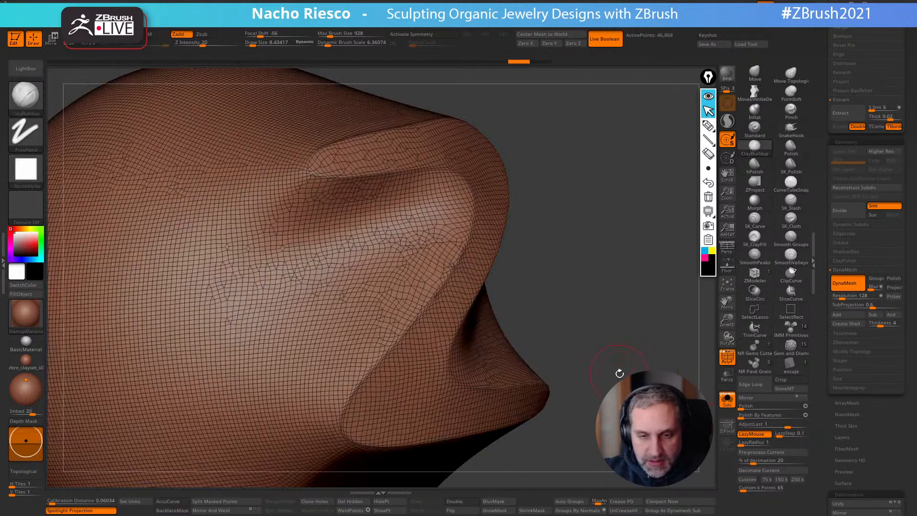
{"action": "left_click_drag", "start_coordinate": [644, 327], "coordinate": [606, 303], "text": "ctrl"}
{"action": "key", "text": "shift+f"}
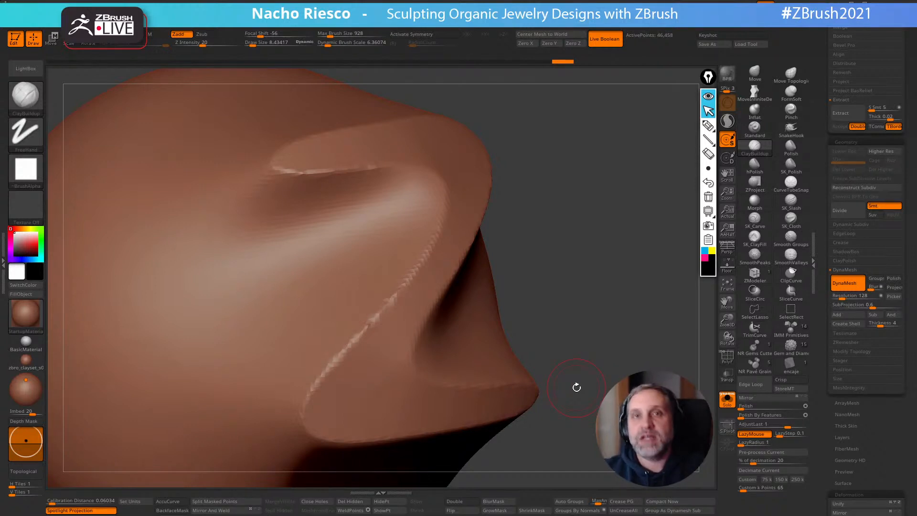
{"action": "mouse_move", "coordinate": [577, 385]}
{"action": "left_mouse_down"}
{"action": "mouse_move", "coordinate": [647, 362]}
{"action": "mouse_move", "coordinate": [659, 370]}
{"action": "left_mouse_up"}
{"action": "key", "text": "ctrl+z"}
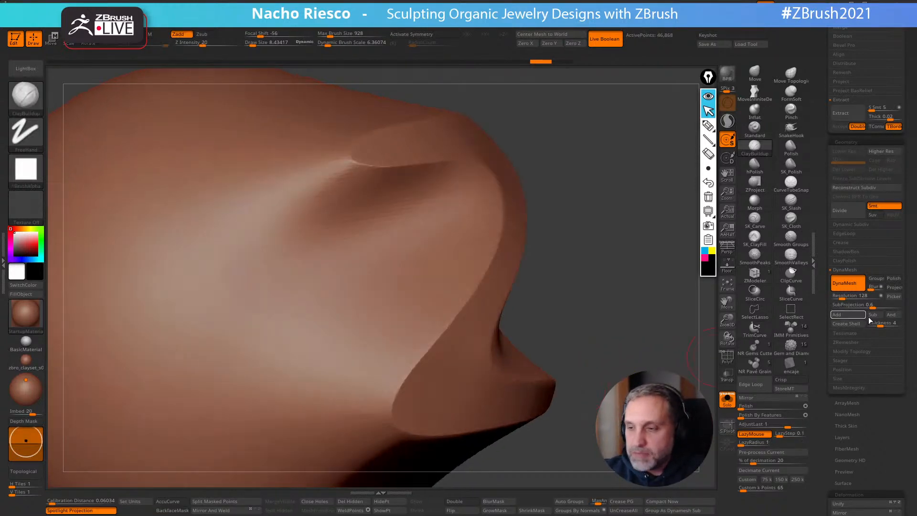
Set the DynaMesh resolution to 512 and remesh the model
{"action": "left_click", "coordinate": [847, 297]}
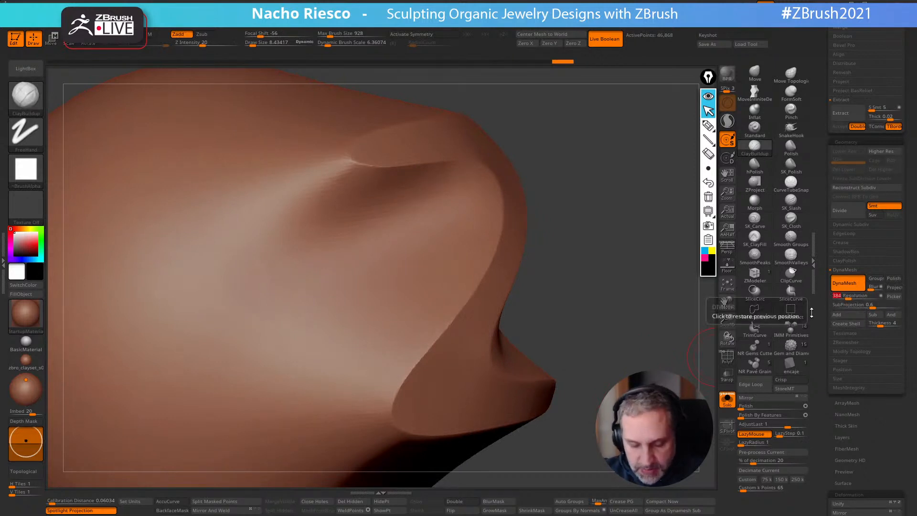
{"action": "type", "text": "512"}
{"action": "key", "text": "Return"}
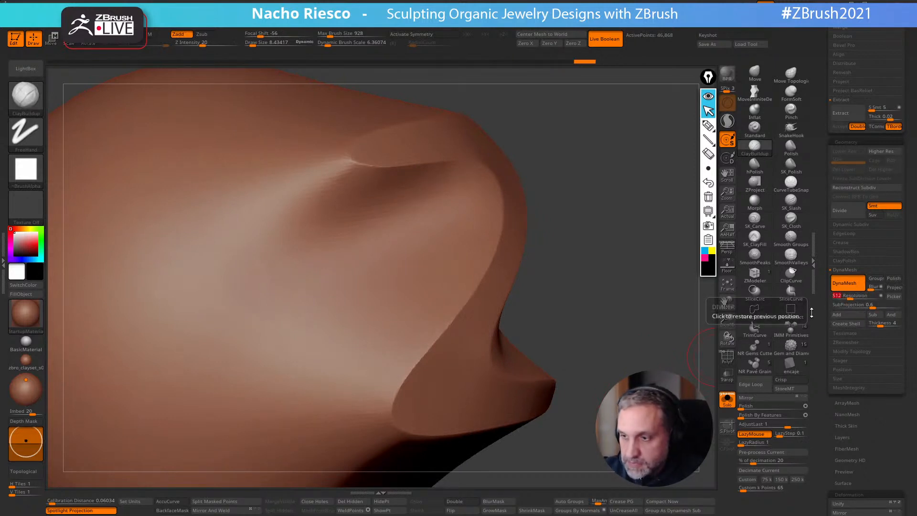
{"action": "mouse_move", "coordinate": [615, 296]}
{"action": "left_mouse_down", "text": "ctrl"}
{"action": "mouse_move", "coordinate": [581, 462]}
{"action": "mouse_move", "coordinate": [549, 465]}
{"action": "mouse_move", "coordinate": [535, 449]}
{"action": "left_mouse_up", "text": "ctrl"}
Select the SK_Slash brush, turn on X symmetry and face the smooth side of the sphere opposite the Z
{"action": "mouse_move", "coordinate": [668, 334]}
{"action": "left_mouse_down"}
{"action": "mouse_move", "coordinate": [458, 330]}
{"action": "mouse_move", "coordinate": [449, 340]}
{"action": "mouse_move", "coordinate": [483, 332]}
{"action": "left_mouse_up"}
{"action": "left_click", "coordinate": [783, 204]}
{"action": "left_click_drag", "start_coordinate": [676, 348], "coordinate": [651, 384]}
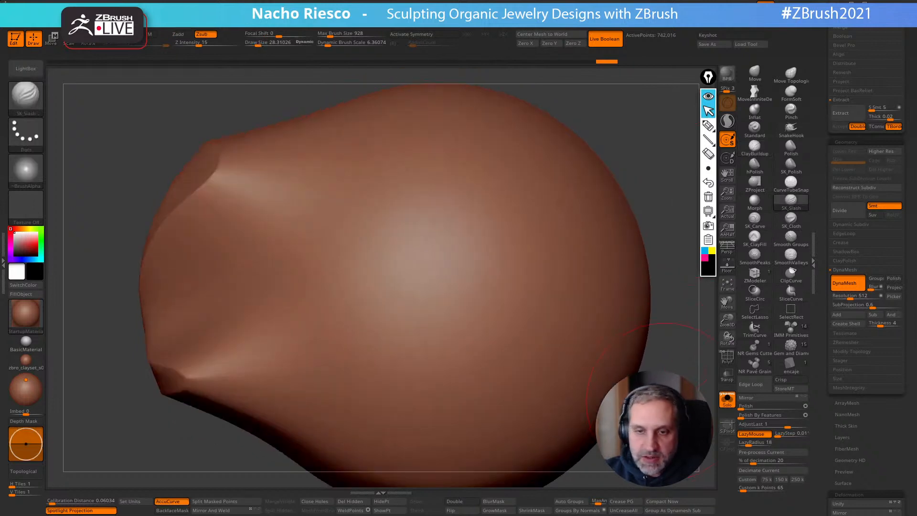
{"action": "key", "text": "x"}
{"action": "left_click_drag", "start_coordinate": [658, 241], "coordinate": [612, 247], "text": "shift"}
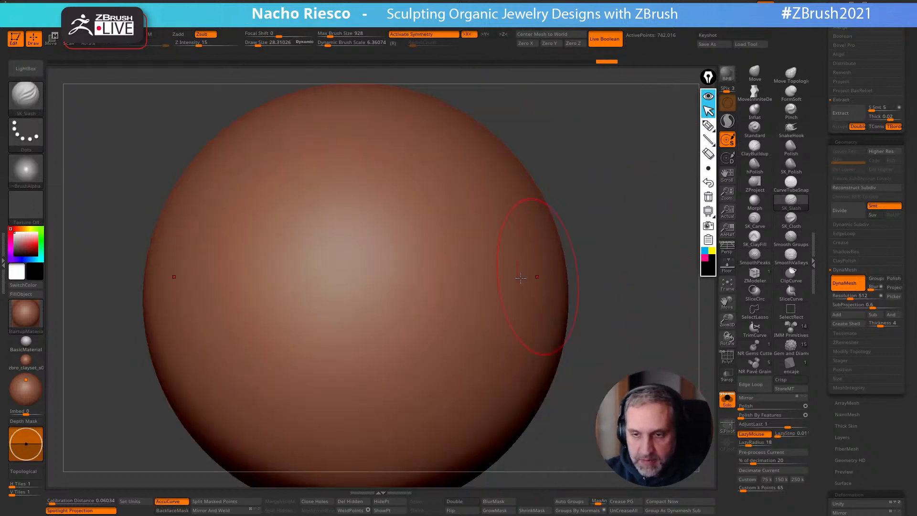
Carve a pair of closed eyes on the sphere with SK_Slash at a draw size of about 12.6, smoothing their outer corners
{"action": "key", "text": "s"}
{"action": "mouse_move", "coordinate": [470, 261]}
{"action": "left_mouse_down"}
{"action": "mouse_move", "coordinate": [420, 260]}
{"action": "mouse_move", "coordinate": [411, 275]}
{"action": "mouse_move", "coordinate": [497, 276]}
{"action": "left_mouse_up"}
{"action": "mouse_move", "coordinate": [382, 275]}
{"action": "left_mouse_down"}
{"action": "mouse_move", "coordinate": [511, 276]}
{"action": "mouse_move", "coordinate": [413, 231]}
{"action": "mouse_move", "coordinate": [472, 229]}
{"action": "mouse_move", "coordinate": [504, 276]}
{"action": "mouse_move", "coordinate": [382, 285]}
{"action": "mouse_move", "coordinate": [425, 329]}
{"action": "mouse_move", "coordinate": [486, 320]}
{"action": "left_mouse_up"}
{"action": "left_click_drag", "start_coordinate": [610, 248], "coordinate": [609, 274], "text": "alt"}
{"action": "mouse_move", "coordinate": [380, 276]}
{"action": "left_mouse_down"}
{"action": "mouse_move", "coordinate": [449, 263]}
{"action": "mouse_move", "coordinate": [525, 275]}
{"action": "left_mouse_up"}
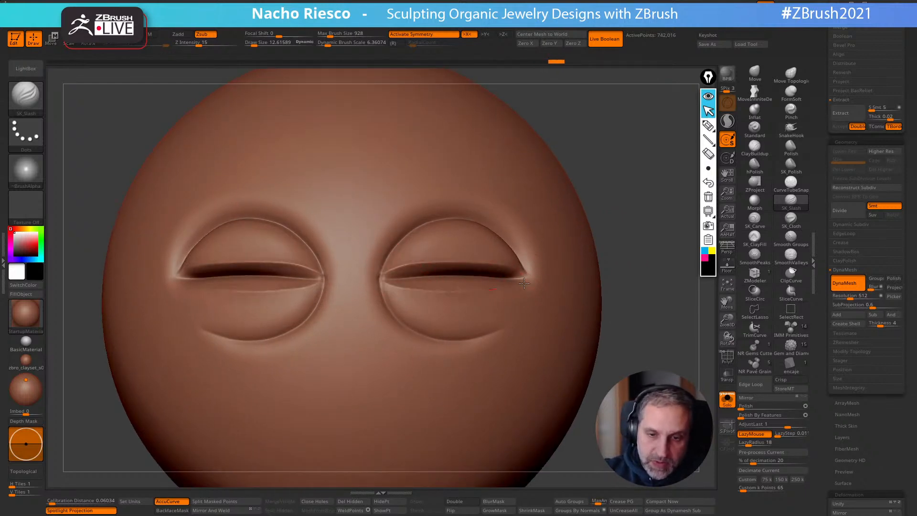
{"action": "key", "text": "shift"}
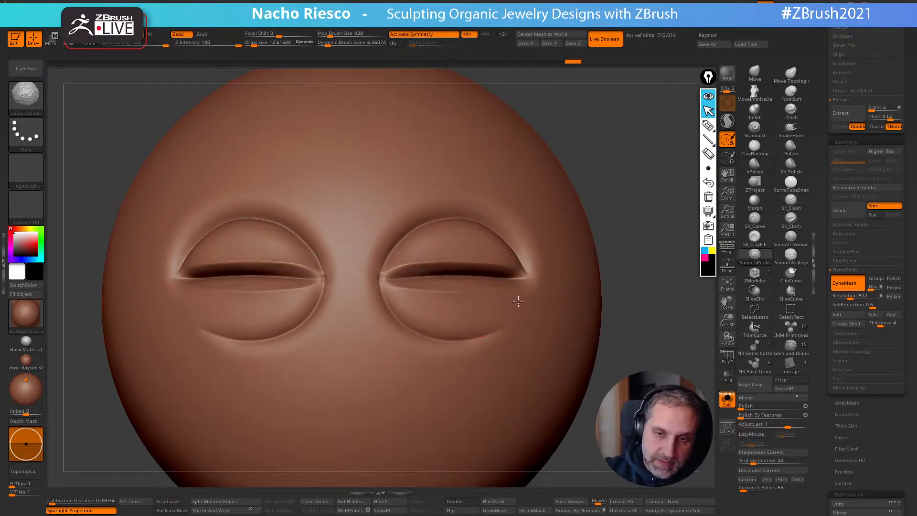
{"action": "left_click_drag", "start_coordinate": [515, 285], "coordinate": [524, 287], "text": "shift"}
{"action": "left_click_drag", "start_coordinate": [697, 340], "coordinate": [705, 339], "text": "alt"}
Try remeshing the carved eyes at the current DynaMesh resolution, inspect their edges and undo the remesh
{"action": "left_click", "coordinate": [847, 259]}
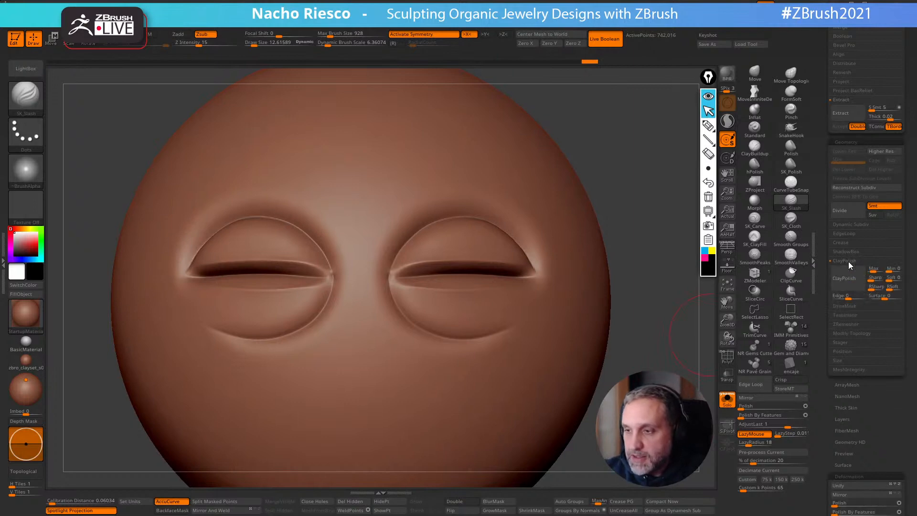
{"action": "mouse_move", "coordinate": [652, 360]}
{"action": "left_mouse_down"}
{"action": "mouse_move", "coordinate": [663, 389]}
{"action": "mouse_move", "coordinate": [676, 389]}
{"action": "left_mouse_up"}
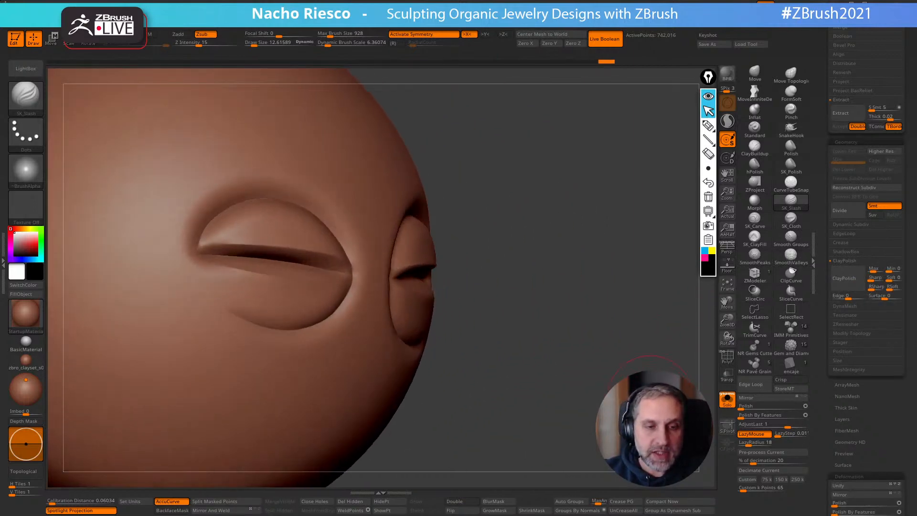
{"action": "left_click_drag", "start_coordinate": [611, 347], "coordinate": [616, 359], "text": "ctrl"}
{"action": "left_click_drag", "start_coordinate": [581, 230], "coordinate": [583, 350], "text": "ctrl"}
{"action": "left_click_drag", "start_coordinate": [533, 399], "coordinate": [492, 296]}
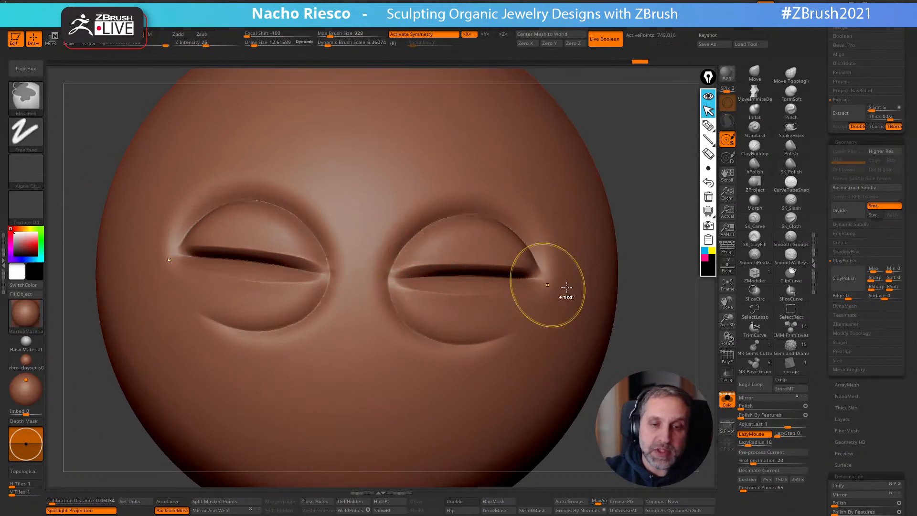
{"action": "key", "text": "ctrl+z"}
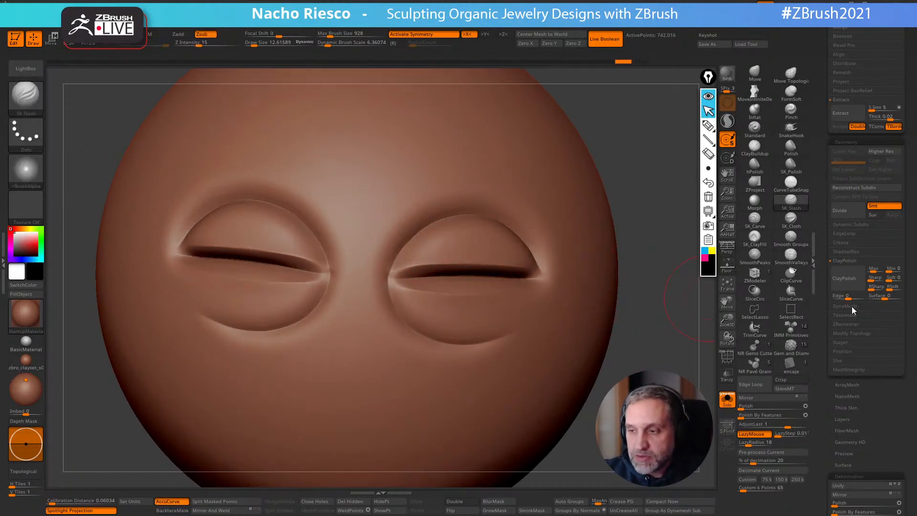
Set the DynaMesh resolution to 720 and remesh the sphere with the carved eyes
{"action": "left_click", "coordinate": [851, 307]}
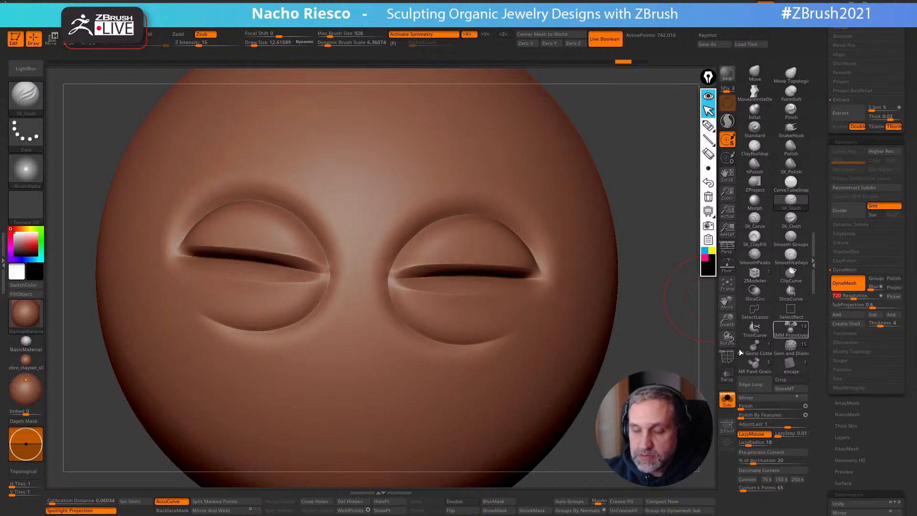
{"action": "key", "text": "ctrl"}
Carve a wide symmetrical smile below the eyes with SK_Slash and add curved creases at the mouth corners
{"action": "mouse_move", "coordinate": [587, 465]}
{"action": "left_mouse_down", "text": "alt"}
{"action": "mouse_move", "coordinate": [575, 362]}
{"action": "mouse_move", "coordinate": [530, 365]}
{"action": "mouse_move", "coordinate": [575, 360]}
{"action": "mouse_move", "coordinate": [576, 384]}
{"action": "left_mouse_up", "text": "alt"}
{"action": "mouse_move", "coordinate": [231, 306]}
{"action": "left_mouse_down"}
{"action": "mouse_move", "coordinate": [265, 347]}
{"action": "mouse_move", "coordinate": [329, 378]}
{"action": "mouse_move", "coordinate": [384, 382]}
{"action": "mouse_move", "coordinate": [439, 371]}
{"action": "mouse_move", "coordinate": [485, 345]}
{"action": "mouse_move", "coordinate": [515, 310]}
{"action": "left_mouse_up"}
{"action": "key", "text": "ctrl+z"}
{"action": "mouse_move", "coordinate": [242, 315]}
{"action": "left_mouse_down"}
{"action": "mouse_move", "coordinate": [277, 359]}
{"action": "mouse_move", "coordinate": [341, 382]}
{"action": "mouse_move", "coordinate": [391, 385]}
{"action": "left_mouse_up"}
{"action": "left_click_drag", "start_coordinate": [559, 319], "coordinate": [544, 319]}
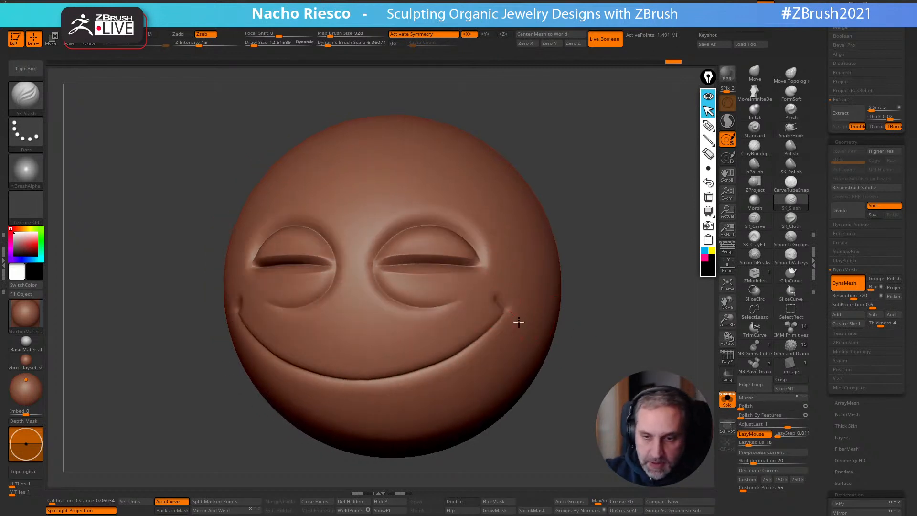
{"action": "left_click_drag", "start_coordinate": [497, 297], "coordinate": [525, 337]}
{"action": "left_click_drag", "start_coordinate": [593, 351], "coordinate": [540, 321]}
{"action": "mouse_move", "coordinate": [494, 295]}
{"action": "left_mouse_down"}
{"action": "mouse_move", "coordinate": [527, 317]}
{"action": "mouse_move", "coordinate": [534, 342]}
{"action": "left_mouse_up"}
Remesh the smiling face at DynaMesh resolution 720 and expand the ClayPolish settings
{"action": "left_click_drag", "start_coordinate": [576, 403], "coordinate": [595, 415], "text": "shift"}
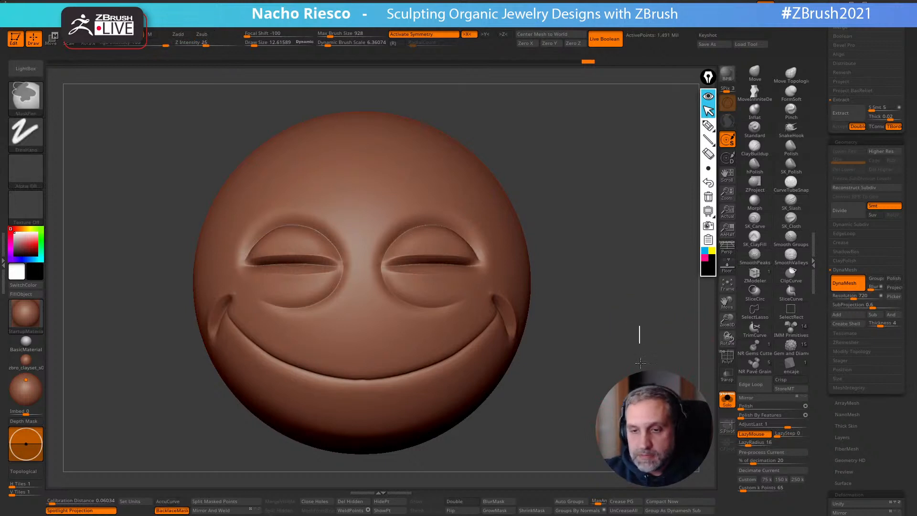
{"action": "left_click", "coordinate": [844, 260]}
{"action": "left_click_drag", "start_coordinate": [565, 454], "coordinate": [541, 438]}
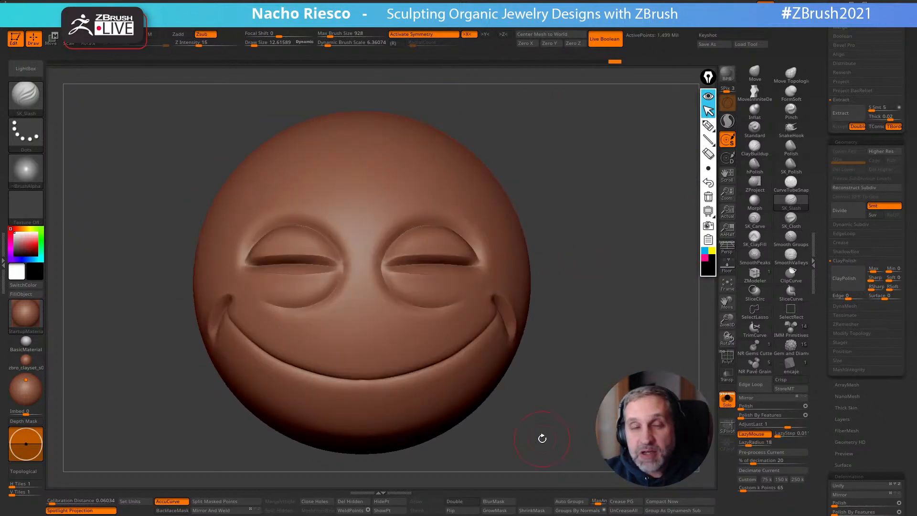
Switch from the test sphere to the panther tools, make Colgante Pantera AD_1 active and turn off Solo mode
{"action": "left_click_drag", "start_coordinate": [821, 139], "coordinate": [824, 439]}
{"action": "left_click_drag", "start_coordinate": [820, 308], "coordinate": [817, 1]}
{"action": "left_click_drag", "start_coordinate": [823, 264], "coordinate": [823, 342]}
{"action": "left_click_drag", "start_coordinate": [823, 210], "coordinate": [823, 330]}
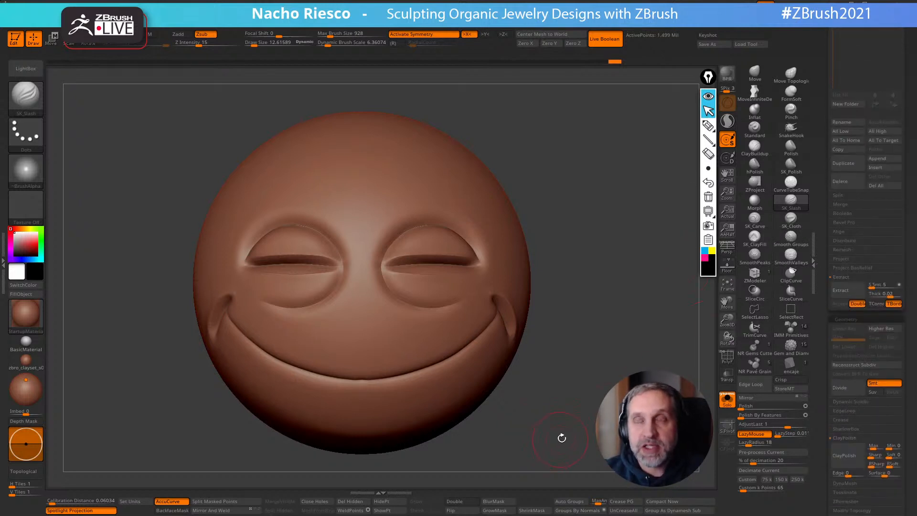
{"action": "left_click_drag", "start_coordinate": [821, 204], "coordinate": [822, 309]}
{"action": "left_click_drag", "start_coordinate": [821, 212], "coordinate": [821, 259]}
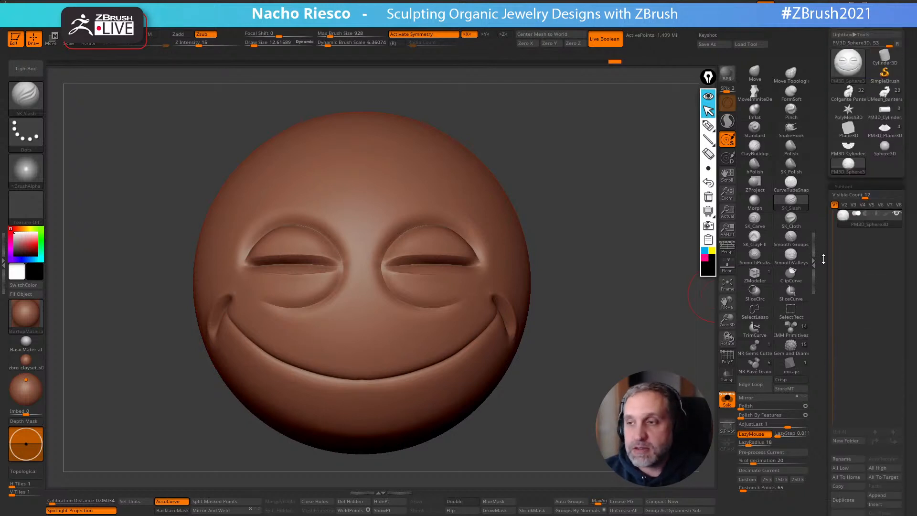
{"action": "left_click", "coordinate": [887, 90]}
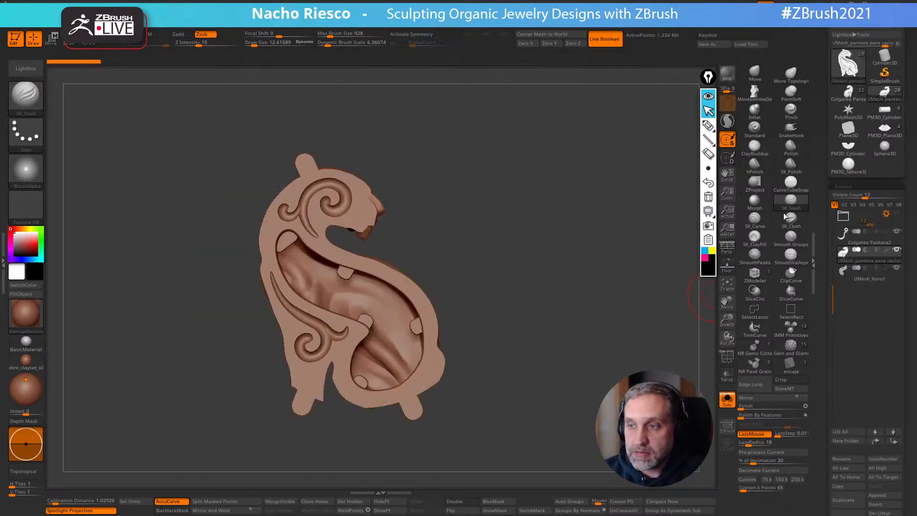
{"action": "mouse_move", "coordinate": [678, 415]}
{"action": "left_mouse_down"}
{"action": "mouse_move", "coordinate": [542, 434]}
{"action": "mouse_move", "coordinate": [580, 430]}
{"action": "left_mouse_up"}
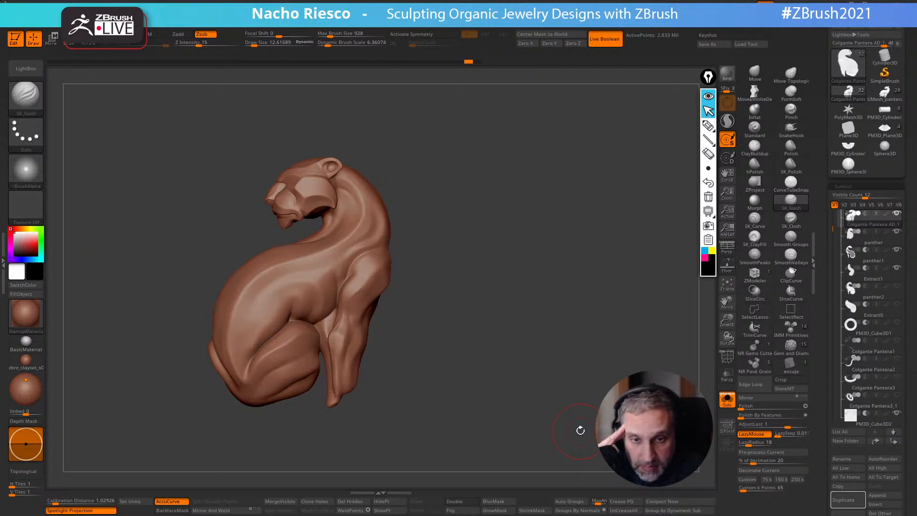
{"action": "left_click_drag", "start_coordinate": [823, 397], "coordinate": [820, 454]}
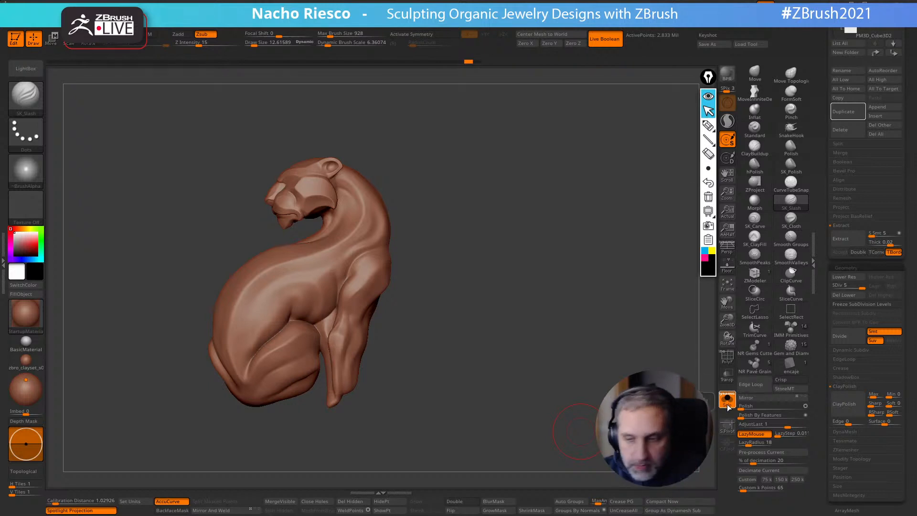
{"action": "mouse_move", "coordinate": [751, 343]}
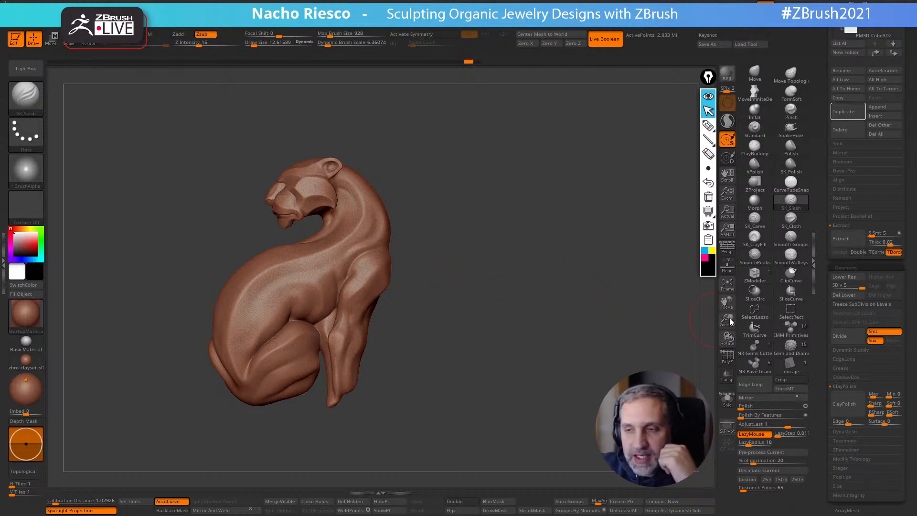
Switch to the reference image Stream6_2b.jpg in the photo viewer, examine the pendant design around the panther and minimize it
{"action": "key", "text": "alt+Tab"}
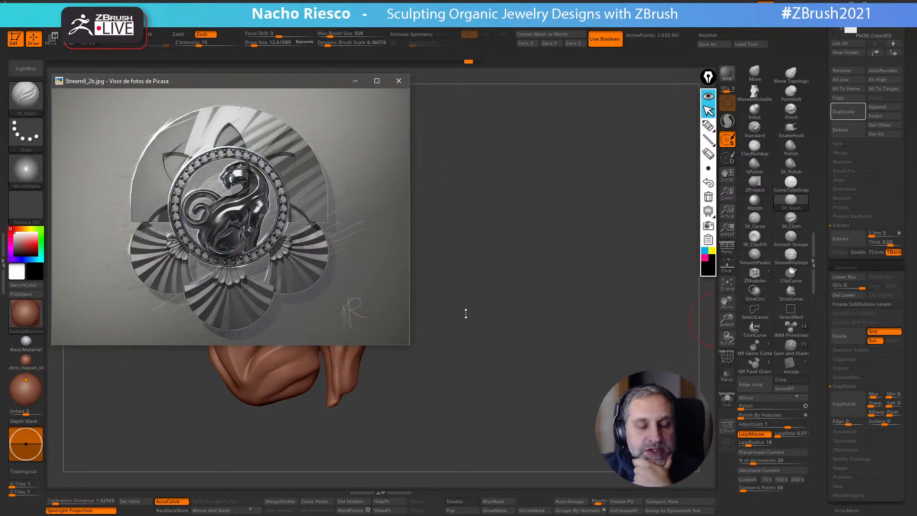
{"action": "mouse_move", "coordinate": [209, 202]}
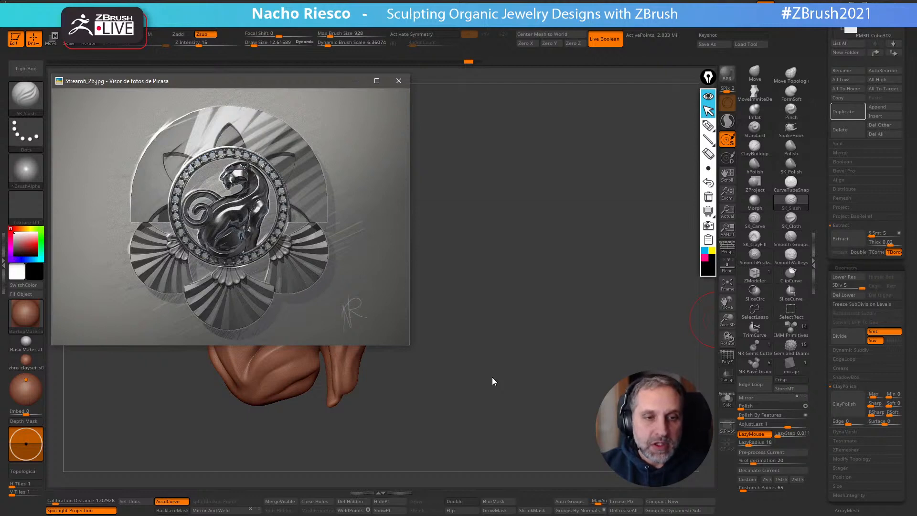
{"action": "scroll", "coordinate": [341, 176], "scroll_direction": "up", "scroll_amount": 5}
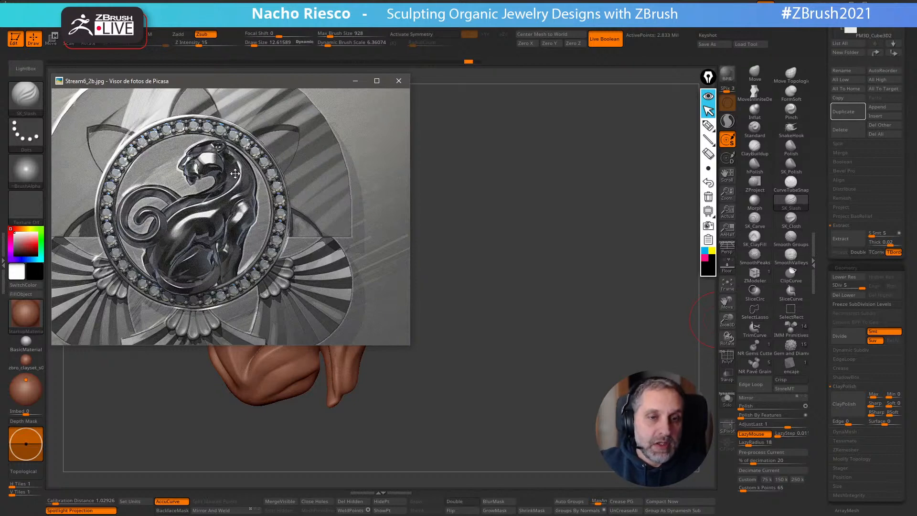
{"action": "scroll", "coordinate": [257, 193], "scroll_direction": "down", "scroll_amount": 2}
{"action": "scroll", "coordinate": [257, 192], "scroll_direction": "down", "scroll_amount": 2}
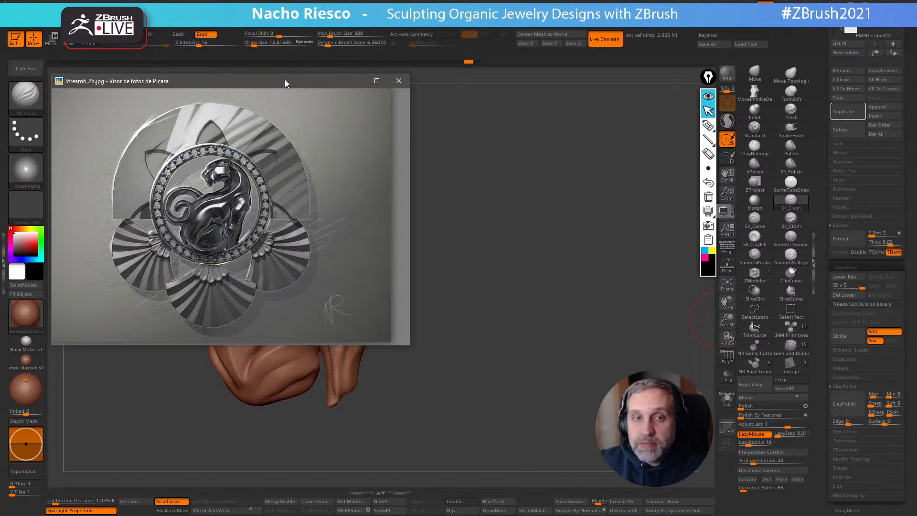
{"action": "left_click_drag", "start_coordinate": [284, 81], "coordinate": [345, 146]}
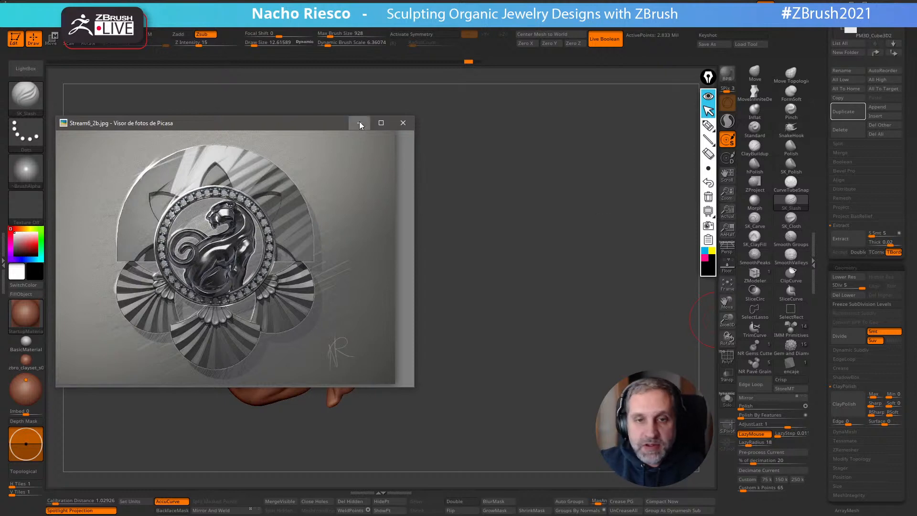
{"action": "left_click", "coordinate": [359, 123]}
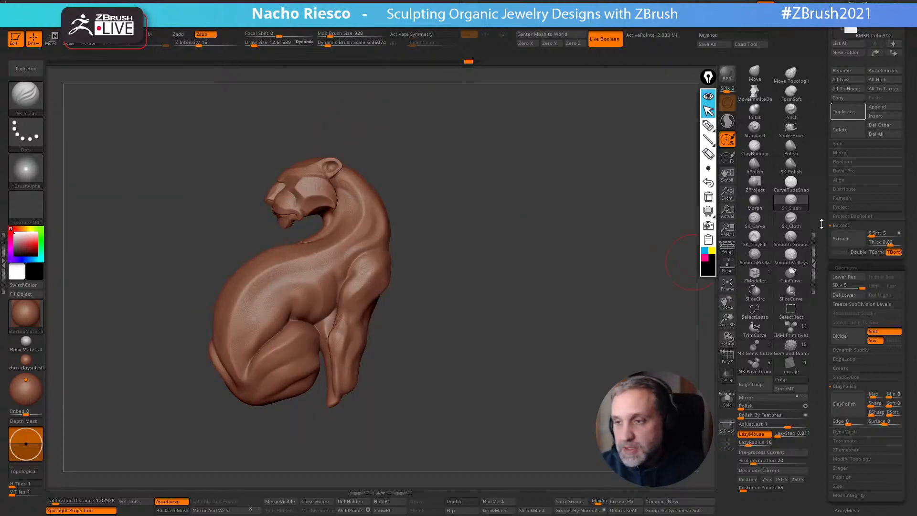
Show the PM3D_Cube3D1 ring subtool in the pantera folder
{"action": "left_click_drag", "start_coordinate": [820, 225], "coordinate": [820, 309]}
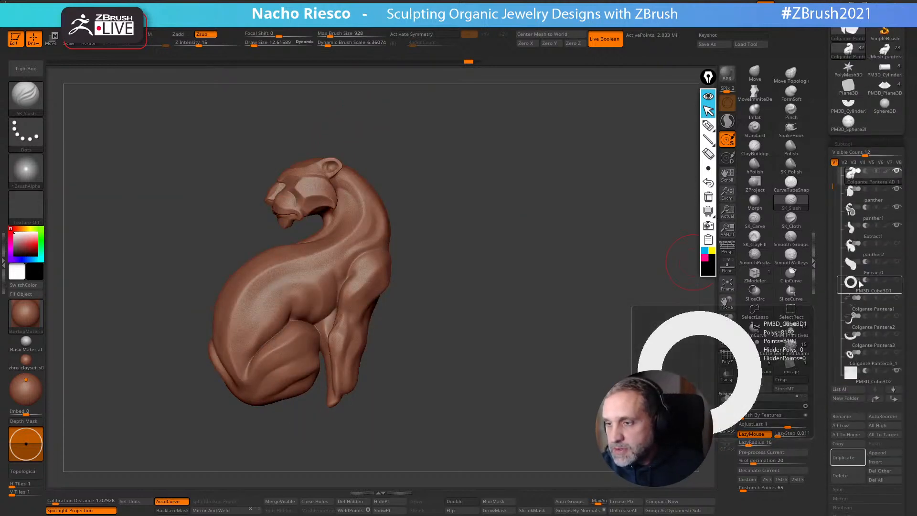
{"action": "mouse_move", "coordinate": [746, 377]}
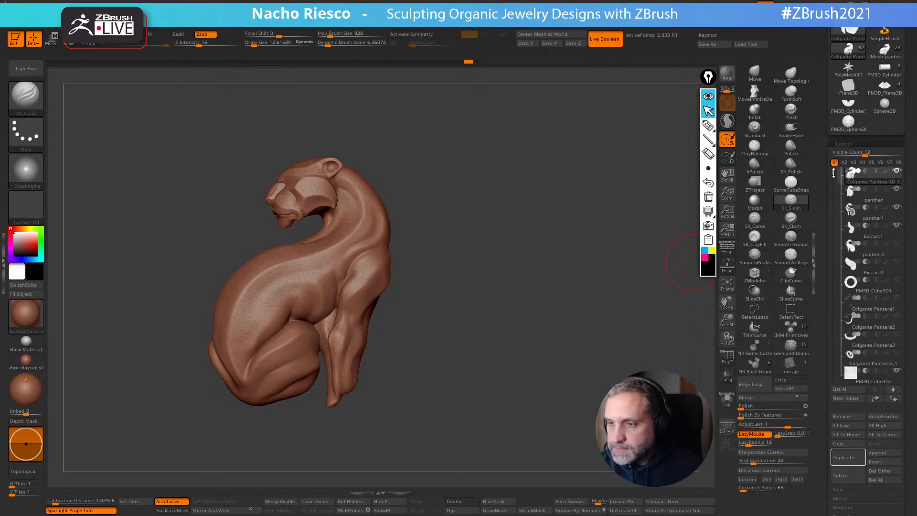
{"action": "scroll", "coordinate": [897, 209], "scroll_direction": "up", "scroll_amount": 1}
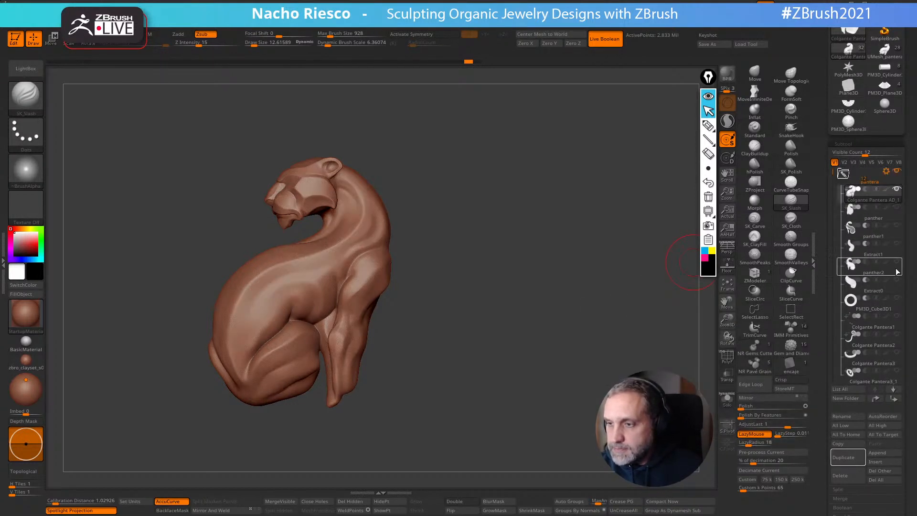
{"action": "mouse_move", "coordinate": [899, 306]}
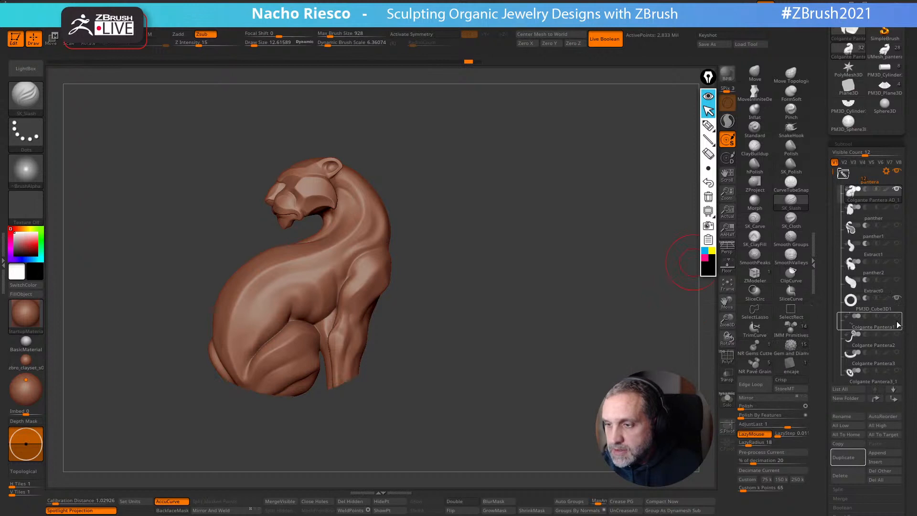
{"action": "scroll", "coordinate": [874, 191], "scroll_direction": "up", "scroll_amount": 2}
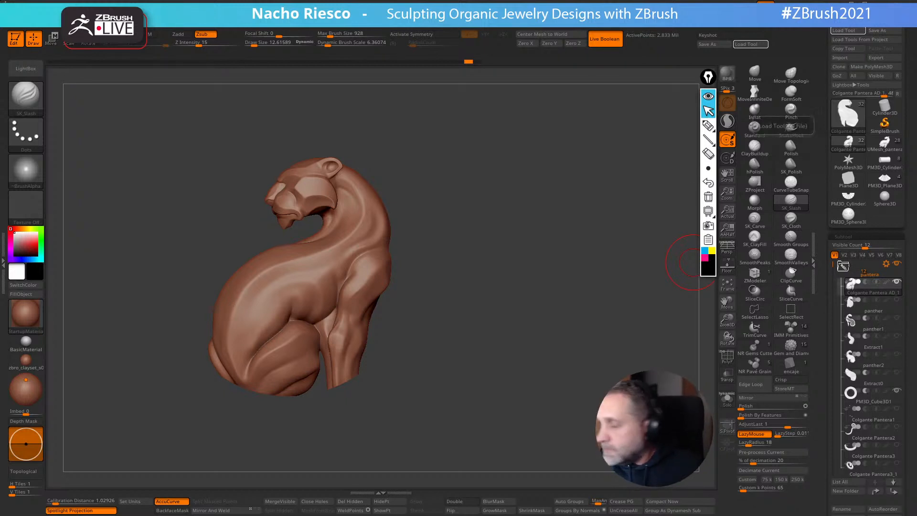
Collapse the pantera folder and show the two folders below it that hold the rest of the pendant
{"action": "left_click", "coordinate": [845, 269]}
{"action": "left_click", "coordinate": [896, 281]}
{"action": "left_click", "coordinate": [896, 299]}
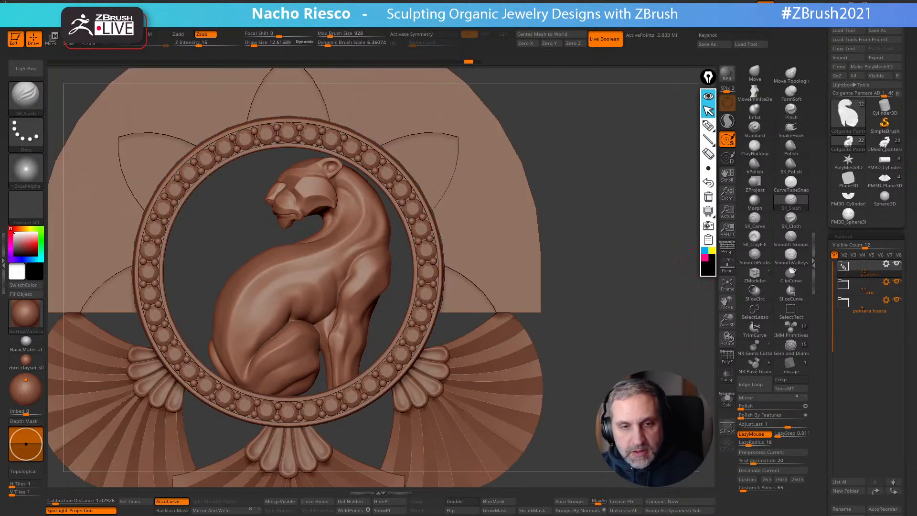
Expand the pantera folder and show the tail subtools Colgante Pantera3 and Colgante Pantera3_1, leaving Colgante Pantera2 hidden
{"action": "left_click", "coordinate": [852, 268]}
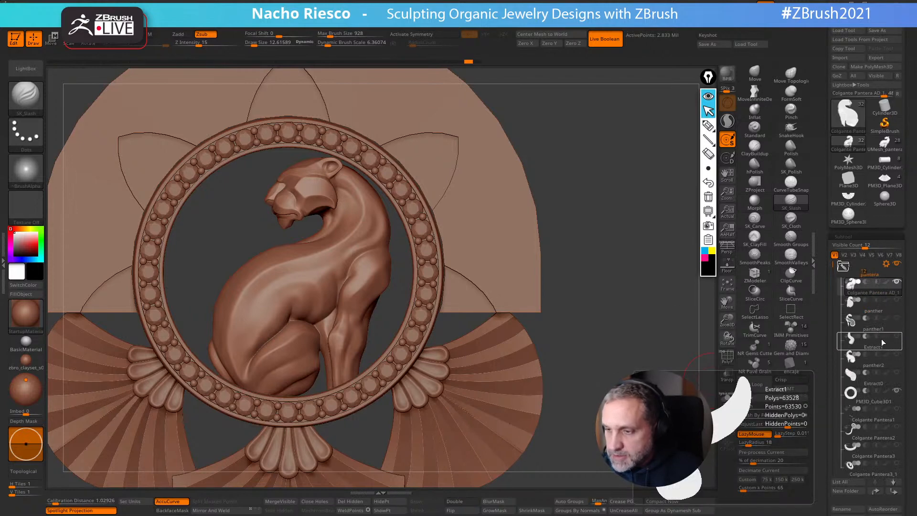
{"action": "left_click", "coordinate": [896, 426]}
{"action": "mouse_move", "coordinate": [898, 464]}
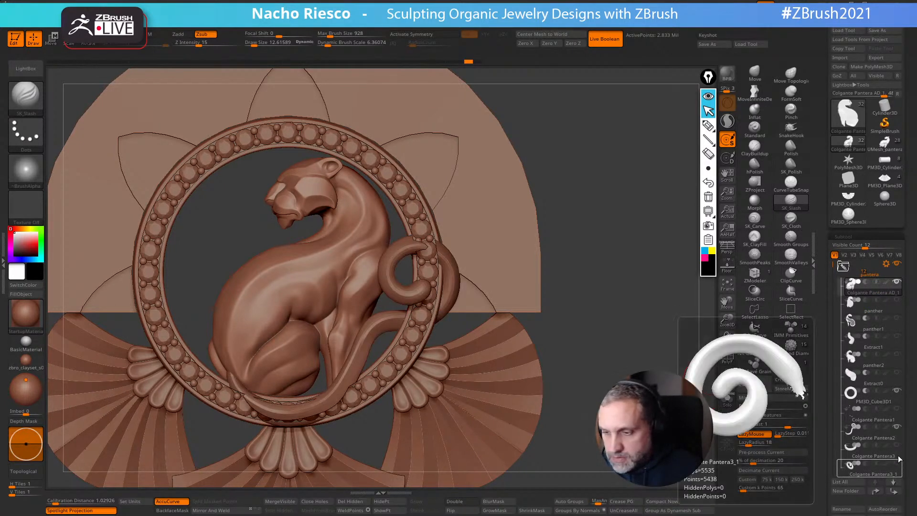
{"action": "left_click", "coordinate": [896, 426]}
{"action": "left_click", "coordinate": [896, 445]}
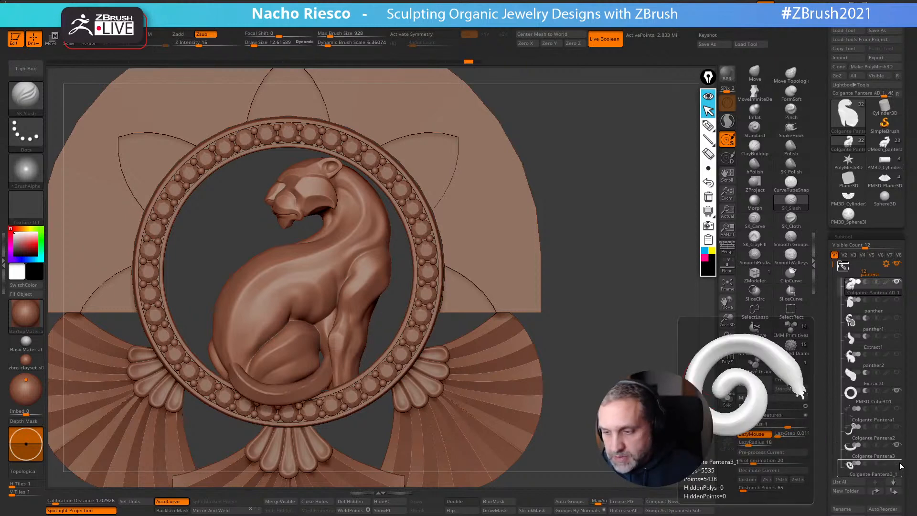
{"action": "left_click", "coordinate": [897, 463]}
{"action": "key", "text": "f"}
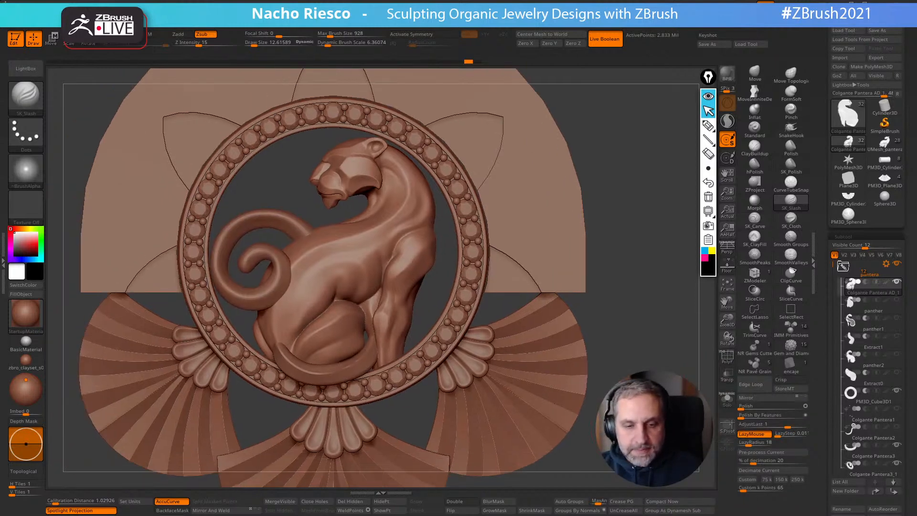
Select the spiral tail subtool Colgante Pantera3_1 with the SK_Slash brush active and view the whole pendant
{"action": "left_click", "coordinate": [869, 446]}
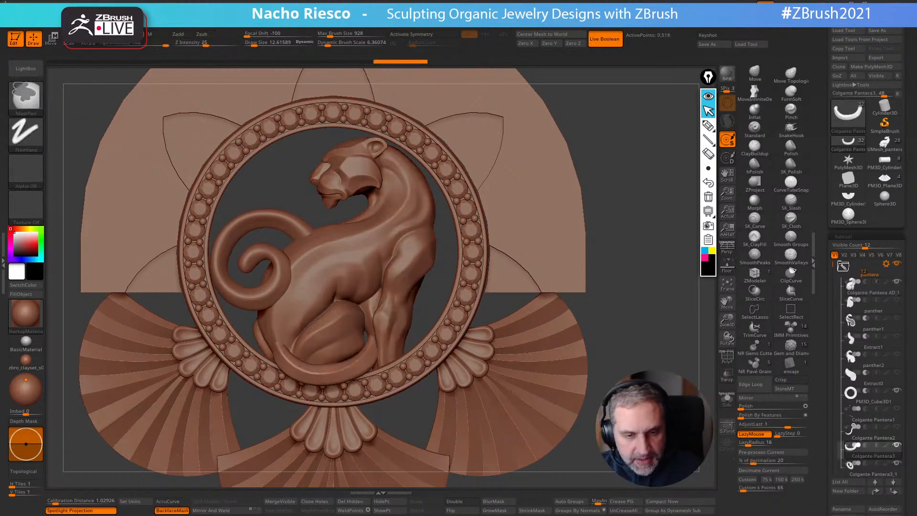
{"action": "left_click", "coordinate": [791, 199]}
{"action": "left_click", "coordinate": [873, 473]}
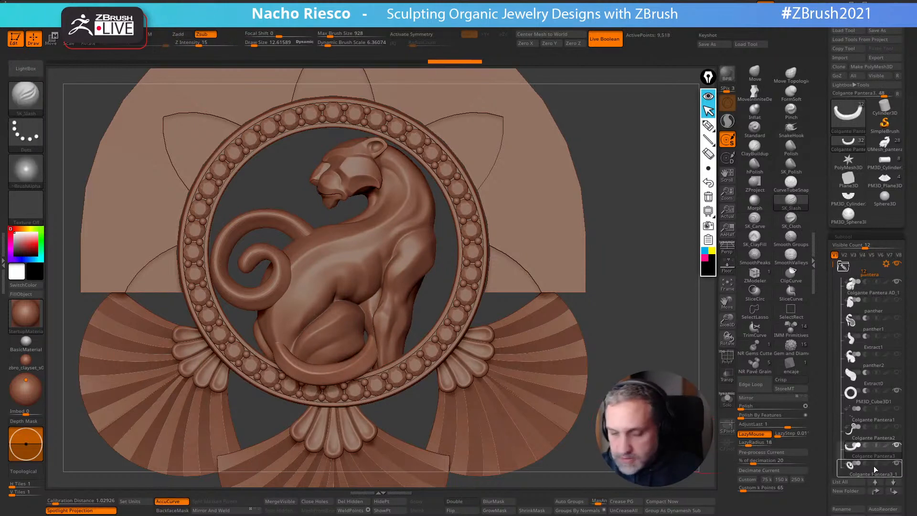
{"action": "mouse_move", "coordinate": [692, 460]}
{"action": "left_mouse_down", "text": "alt"}
{"action": "mouse_move", "coordinate": [678, 410]}
{"action": "mouse_move", "coordinate": [691, 349]}
{"action": "left_mouse_up", "text": "alt"}
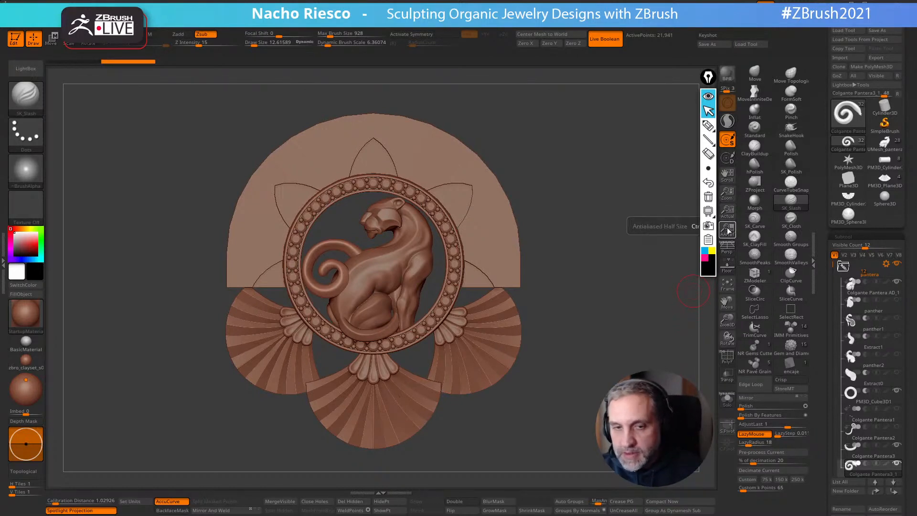
Collapse the Tool settings and dock the Render settings in the side tray
{"action": "left_click_drag", "start_coordinate": [729, 195], "coordinate": [639, 225]}
{"action": "mouse_move", "coordinate": [564, 281]}
{"action": "left_mouse_down", "text": "alt"}
{"action": "mouse_move", "coordinate": [578, 293]}
{"action": "mouse_move", "coordinate": [553, 294]}
{"action": "left_mouse_up", "text": "alt"}
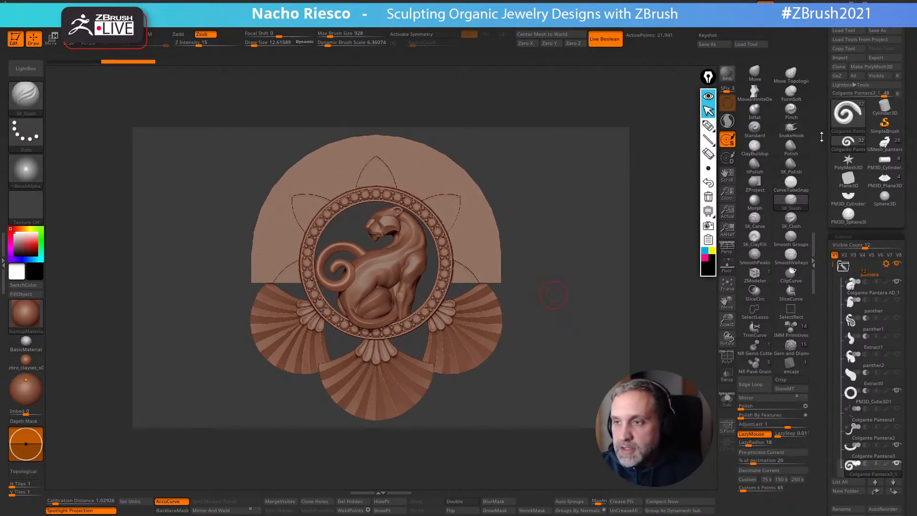
{"action": "left_click", "coordinate": [841, 22]}
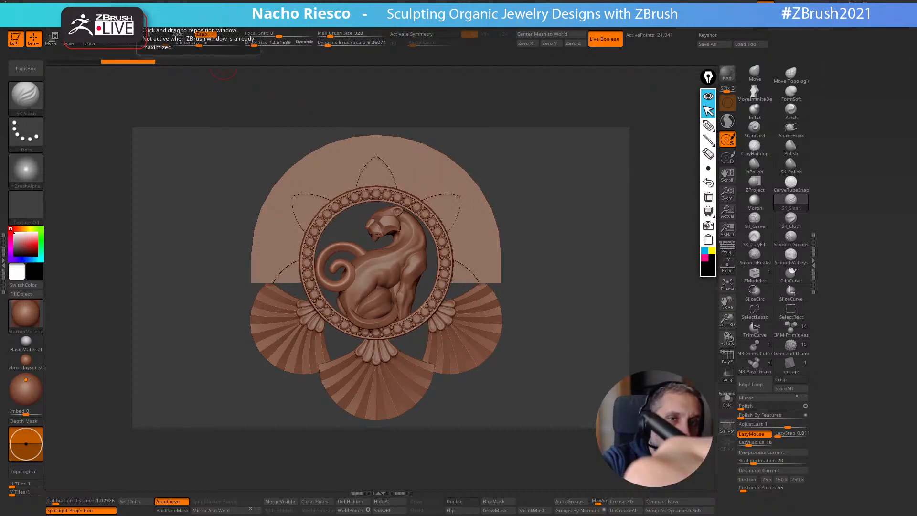
{"action": "left_click", "coordinate": [382, 9]}
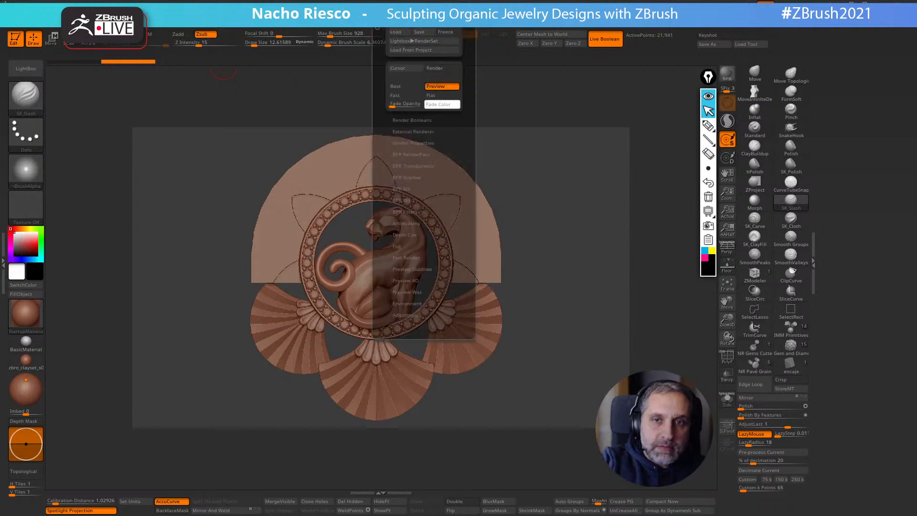
{"action": "left_click_drag", "start_coordinate": [380, 17], "coordinate": [840, 74]}
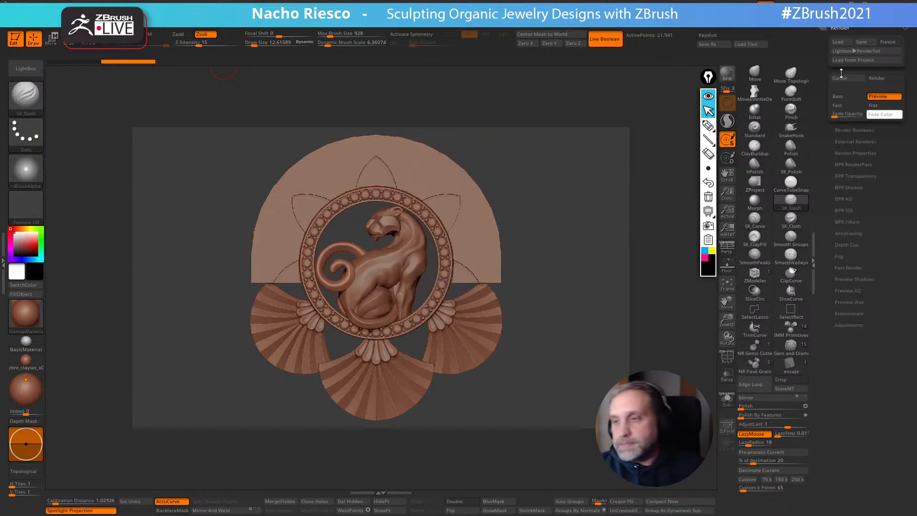
Expand the BPR Filters section of the Render settings and look through its filter slots F1 to F12
{"action": "left_click", "coordinate": [847, 222]}
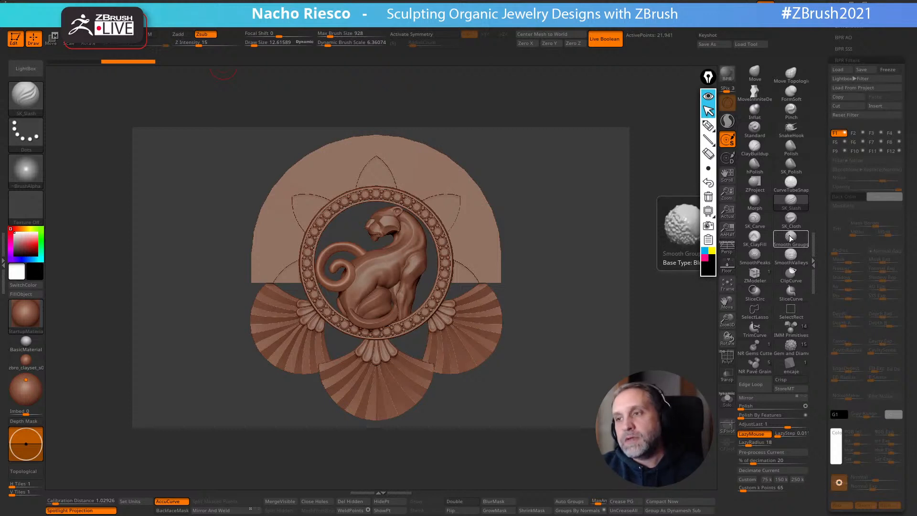
{"action": "left_click_drag", "start_coordinate": [820, 156], "coordinate": [822, 255]}
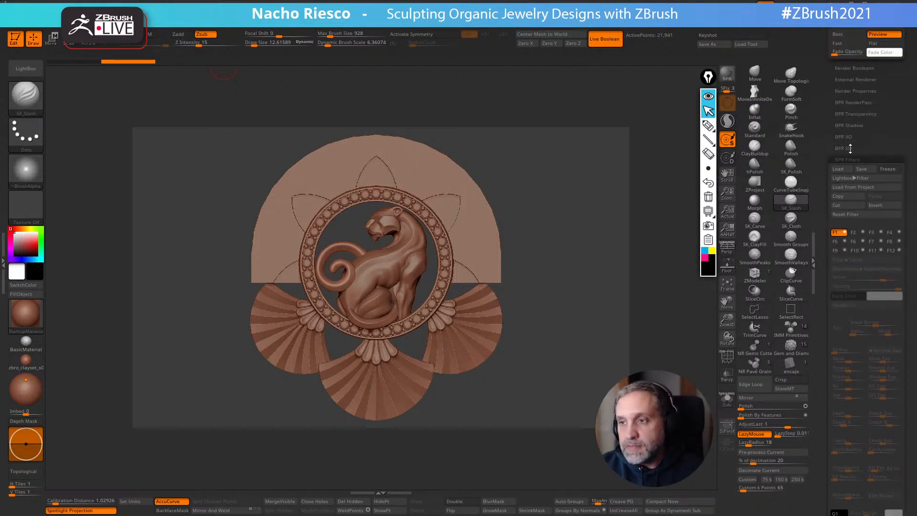
{"action": "left_click_drag", "start_coordinate": [830, 199], "coordinate": [828, 217]}
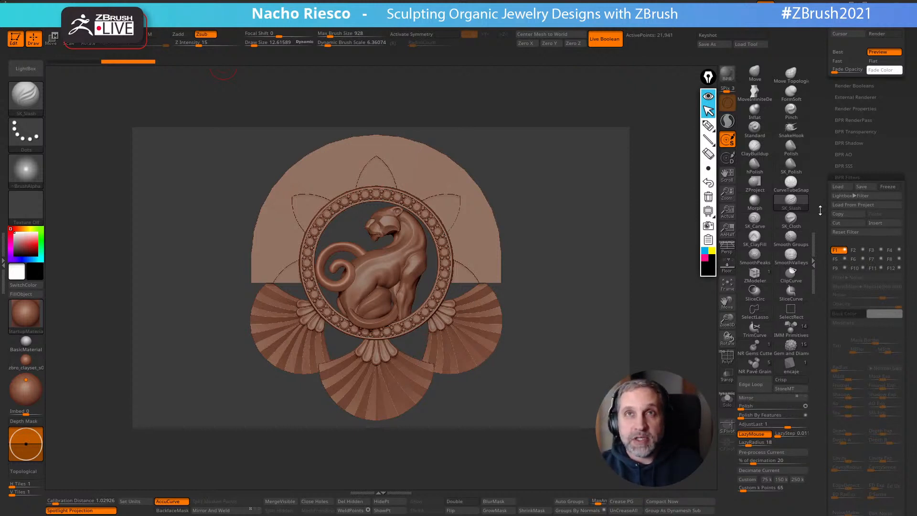
Hide the on-screen annotation tools and apply the Silver material to the pendant
{"action": "left_click", "coordinate": [708, 96]}
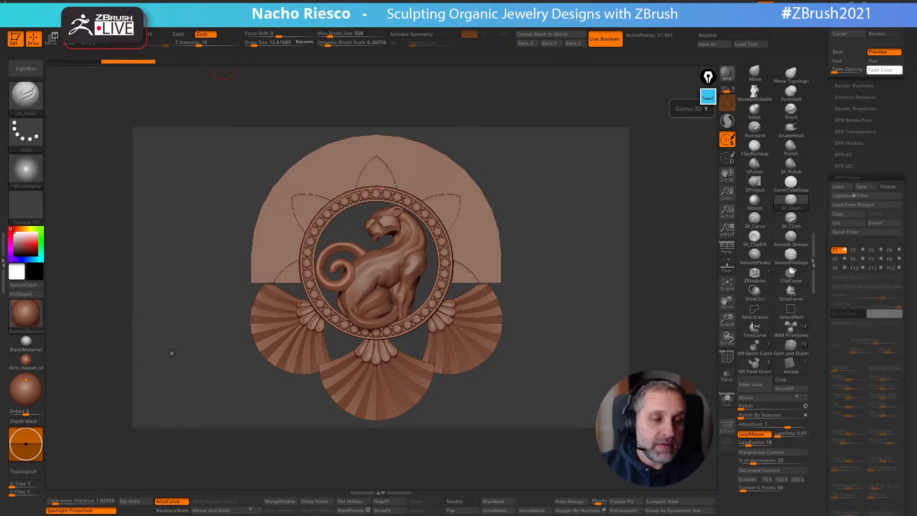
{"action": "left_click", "coordinate": [27, 313]}
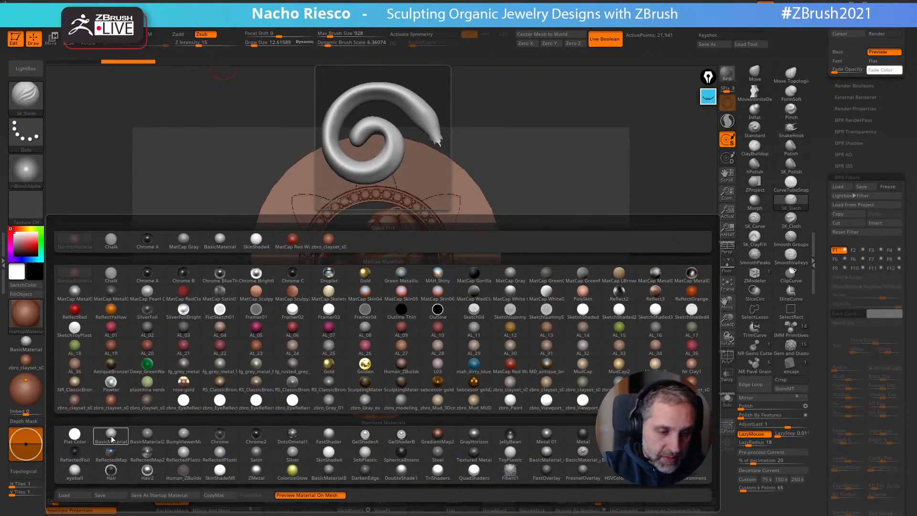
{"action": "left_click", "coordinate": [293, 454]}
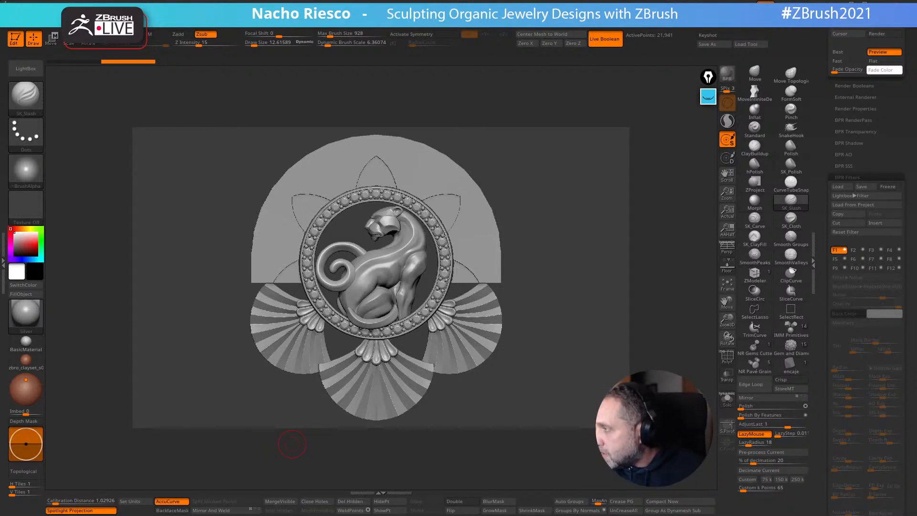
Switch to the Picasa photo viewer and examine the rendered pendant design Stream6_2b.jpg at a larger size over the model
{"action": "key", "text": "alt+Tab"}
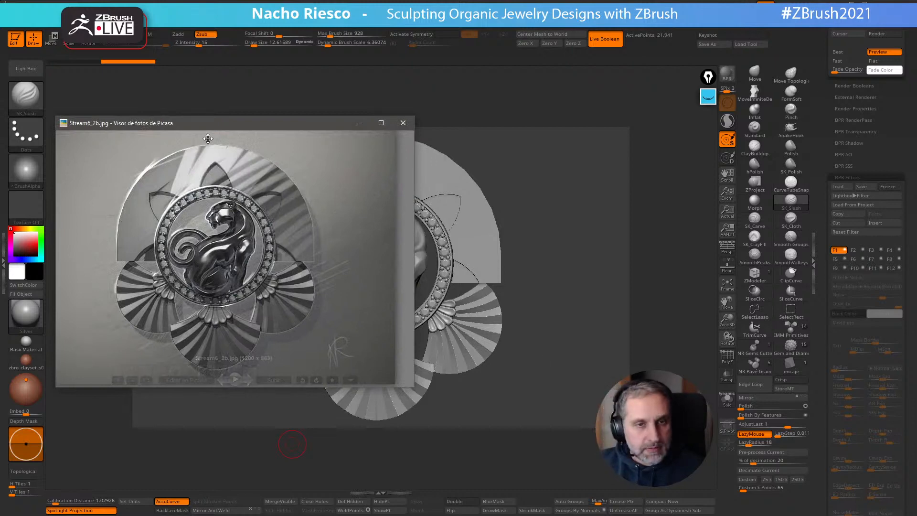
{"action": "key", "text": "alt+Tab"}
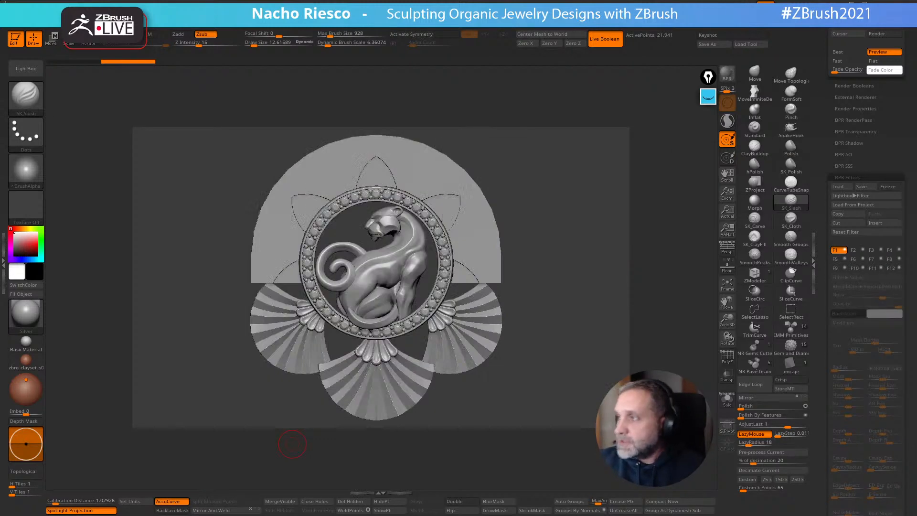
{"action": "key", "text": "alt+Tab"}
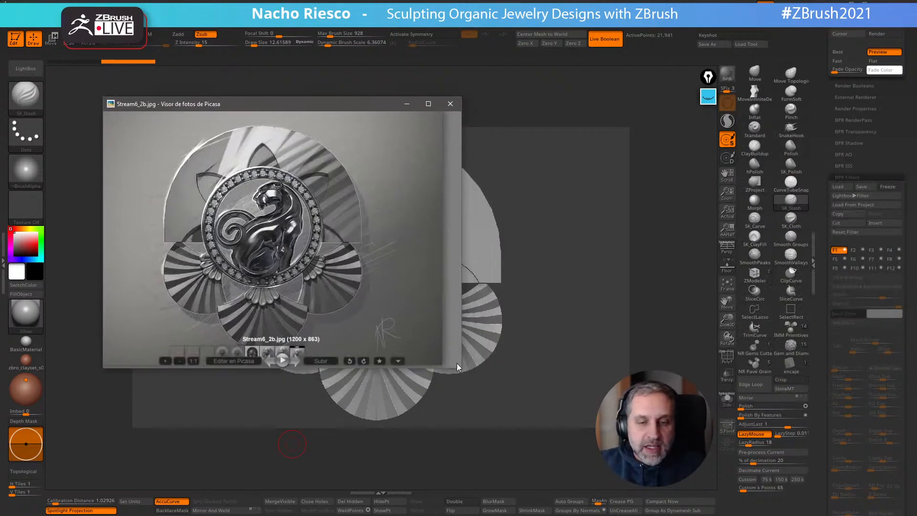
{"action": "scroll", "coordinate": [449, 351], "scroll_direction": "up", "scroll_amount": 1}
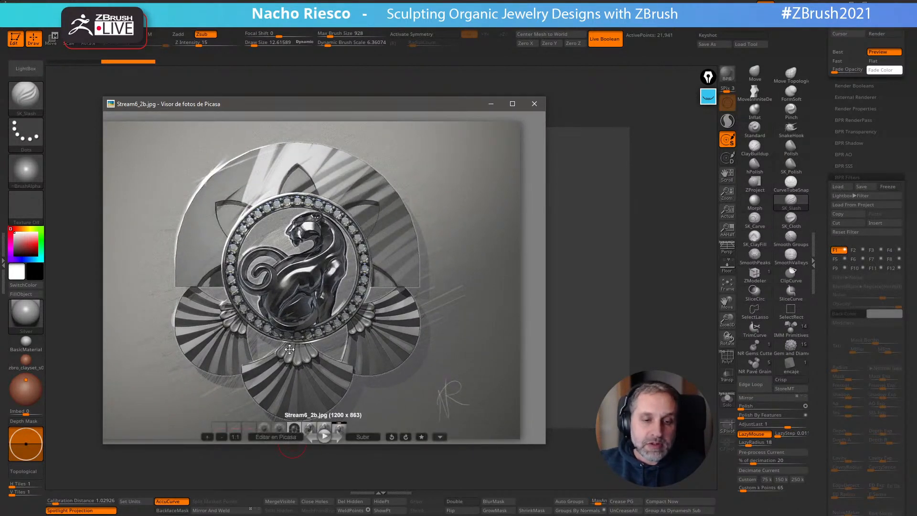
{"action": "left_click", "coordinate": [490, 103]}
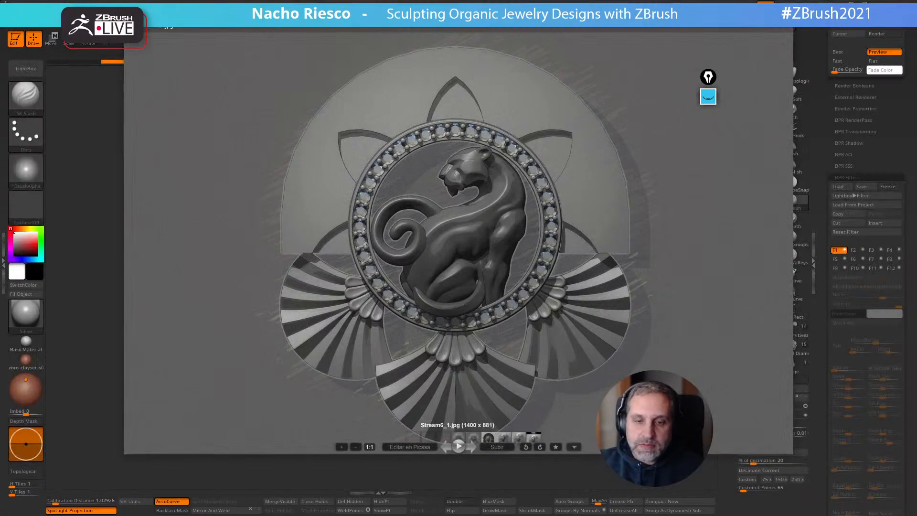
Compare the grey pendant renders Stream6_1.jpg and Stream6_1b.jpg, and close the image viewer
{"action": "left_click_drag", "start_coordinate": [503, 28], "coordinate": [424, 46]}
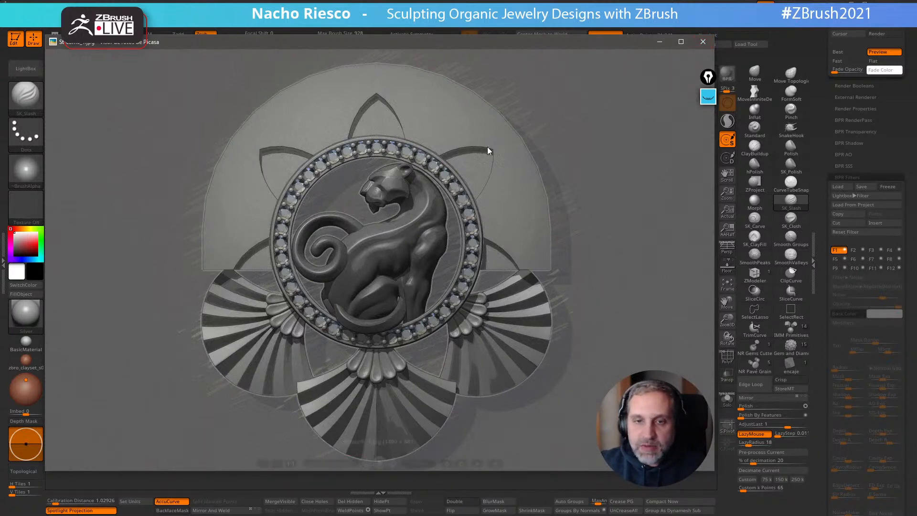
{"action": "left_click", "coordinate": [681, 41]}
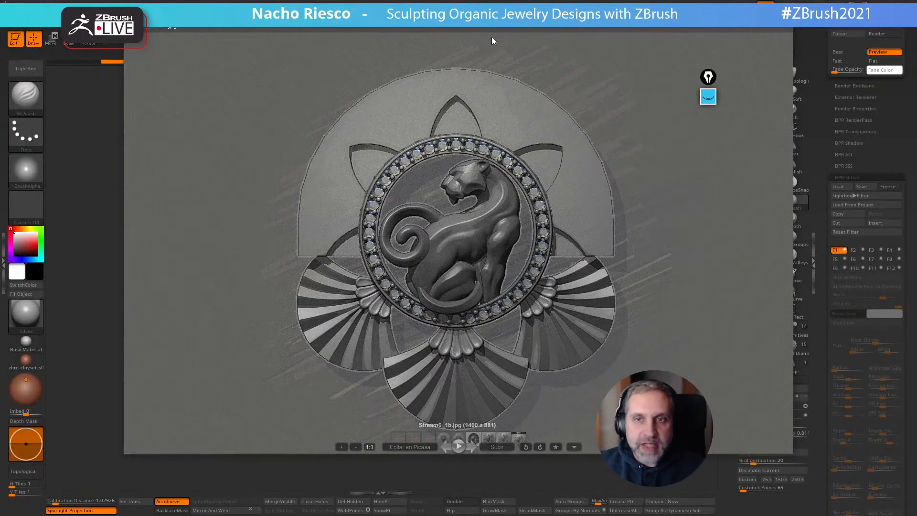
{"action": "left_click_drag", "start_coordinate": [494, 23], "coordinate": [449, 41]}
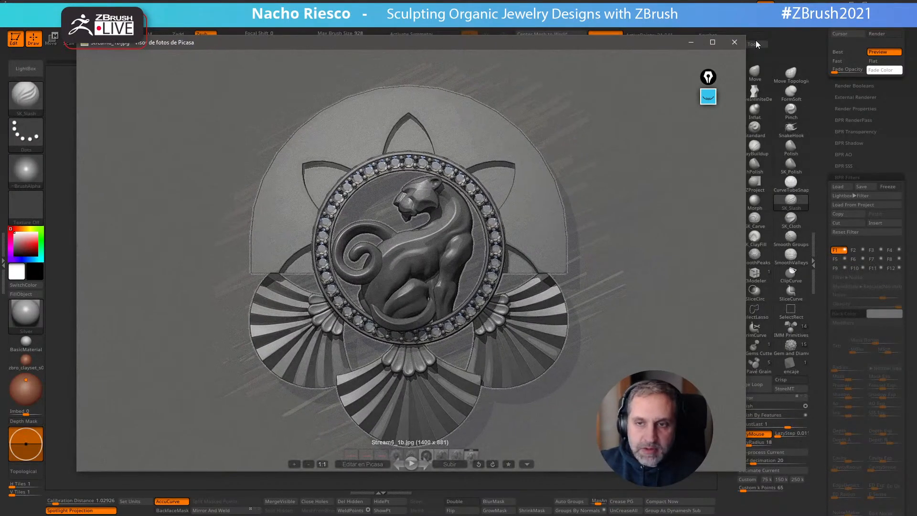
{"action": "left_click", "coordinate": [734, 42]}
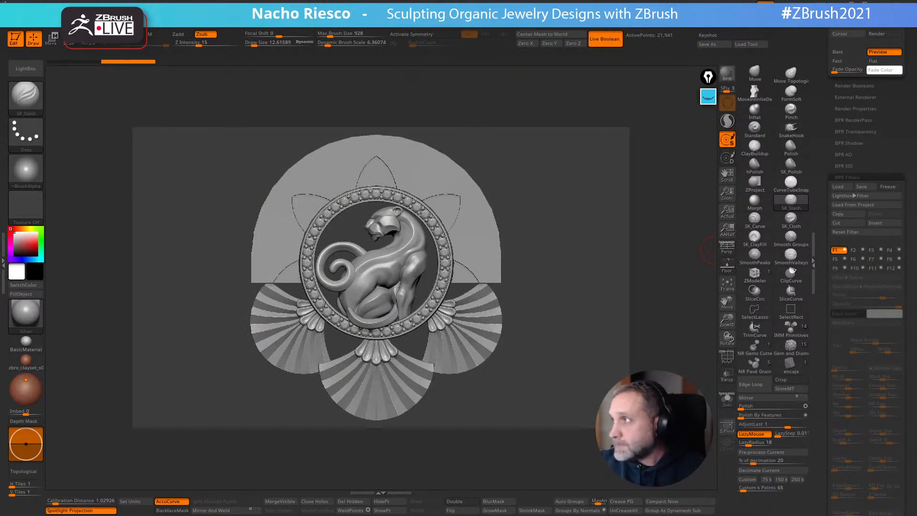
View the dark polished pendant render Stream6_1c.jpg and close it to return to the ZBrush model
{"action": "left_click_drag", "start_coordinate": [493, 70], "coordinate": [354, 82]}
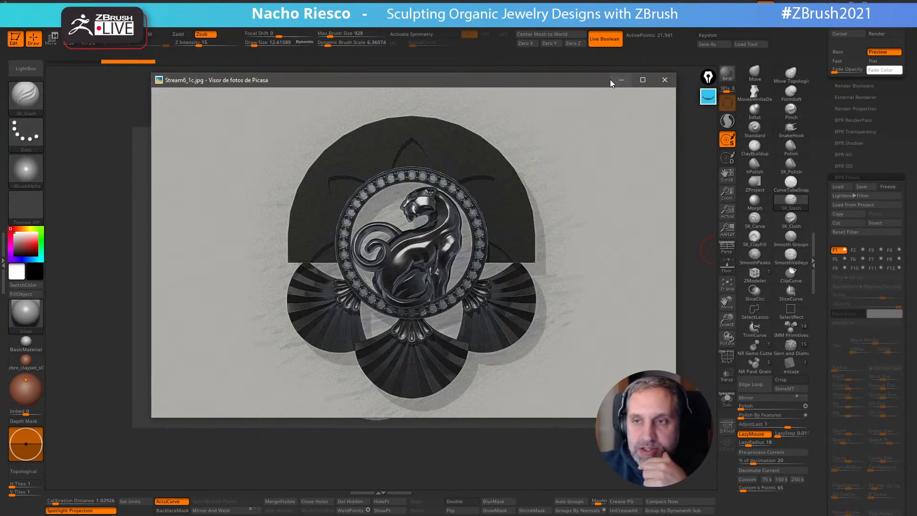
{"action": "left_click", "coordinate": [664, 82]}
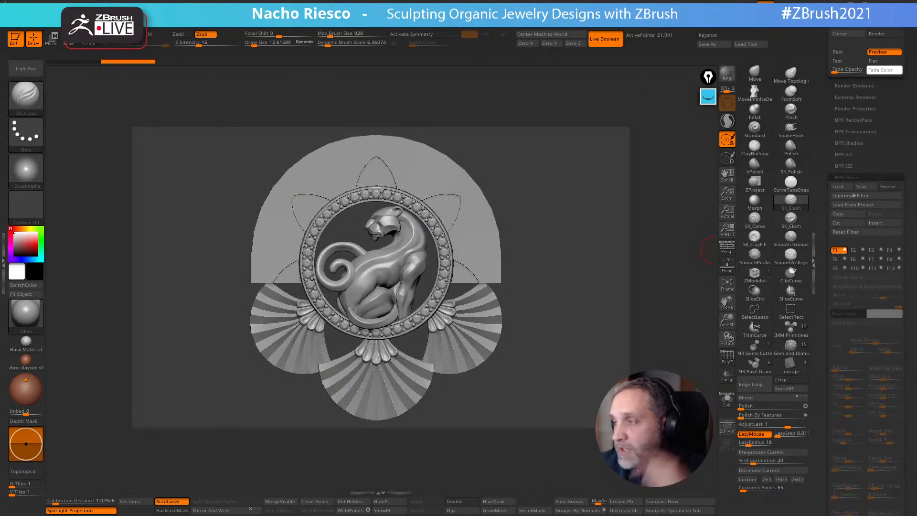
{"action": "left_click_drag", "start_coordinate": [368, 126], "coordinate": [346, 99]}
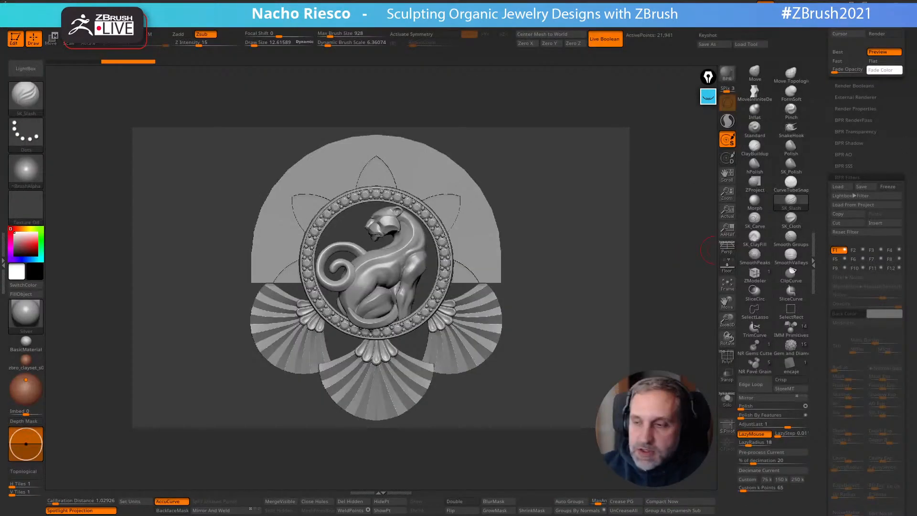
Restore the canvas to actual size with the pendant enlarged to fill it
{"action": "left_click_drag", "start_coordinate": [821, 280], "coordinate": [821, 279]}
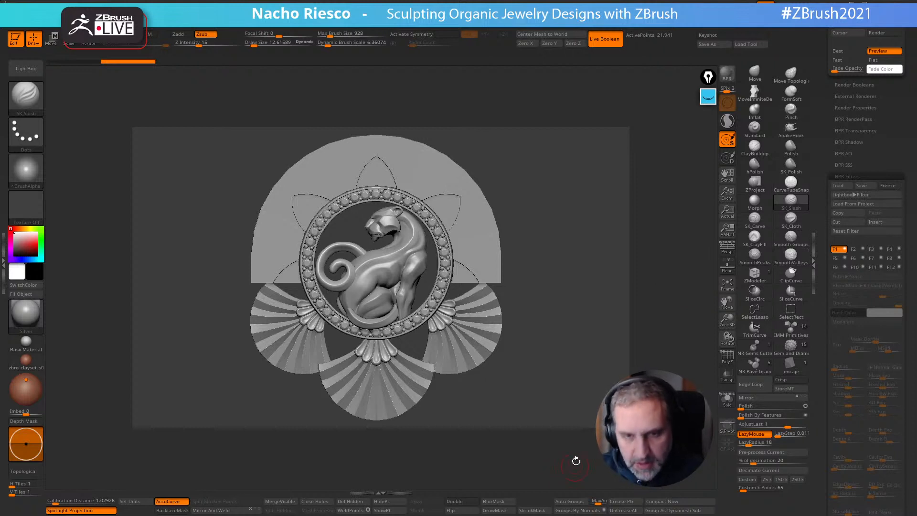
{"action": "key", "text": "w"}
{"action": "key", "text": "q"}
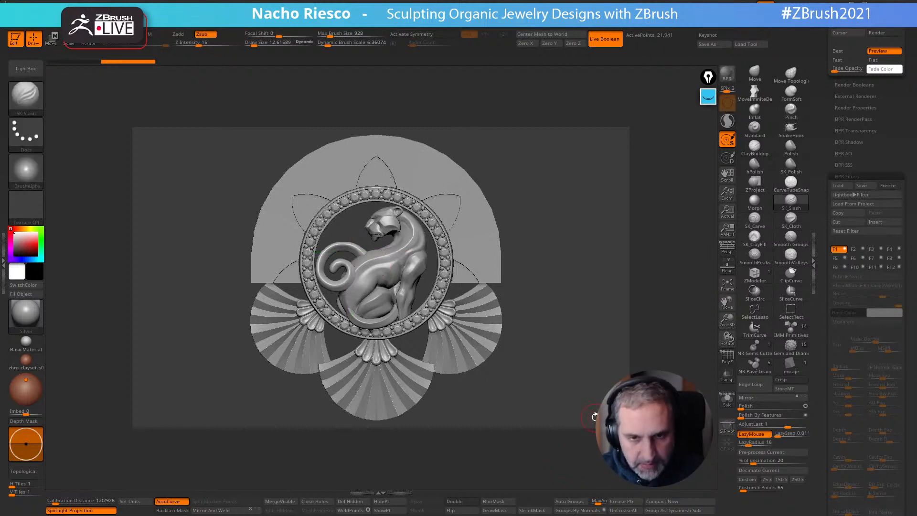
{"action": "key", "text": "0"}
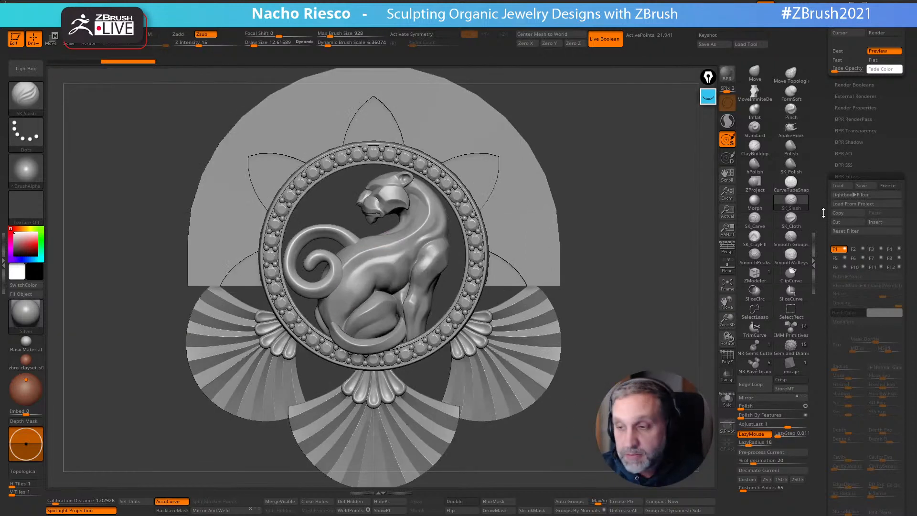
Collapse the BPR Filters section, put away the Render settings and bring back the Tool settings with the pendant's subtool list
{"action": "left_click_drag", "start_coordinate": [820, 215], "coordinate": [818, 258]}
{"action": "left_click", "coordinate": [838, 28]}
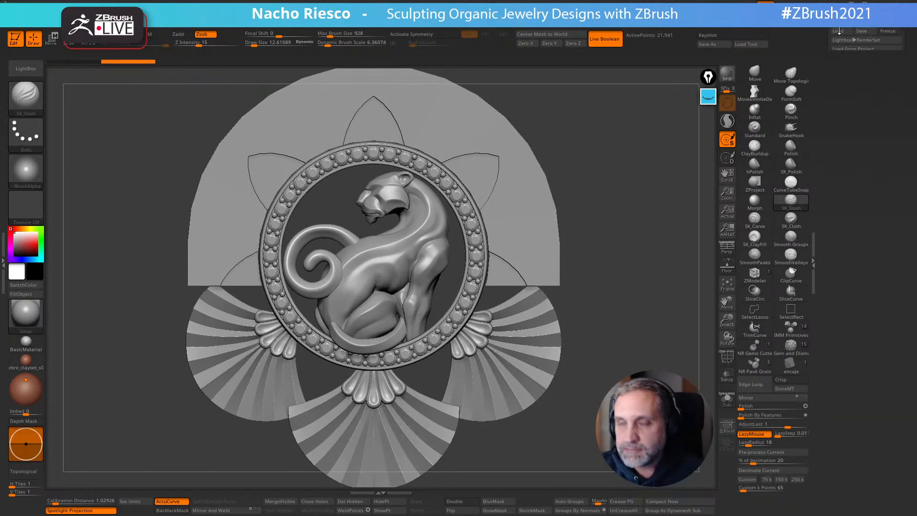
{"action": "left_click_drag", "start_coordinate": [834, 113], "coordinate": [829, 179]}
{"action": "left_click", "coordinate": [841, 28]}
{"action": "left_click", "coordinate": [857, 205]}
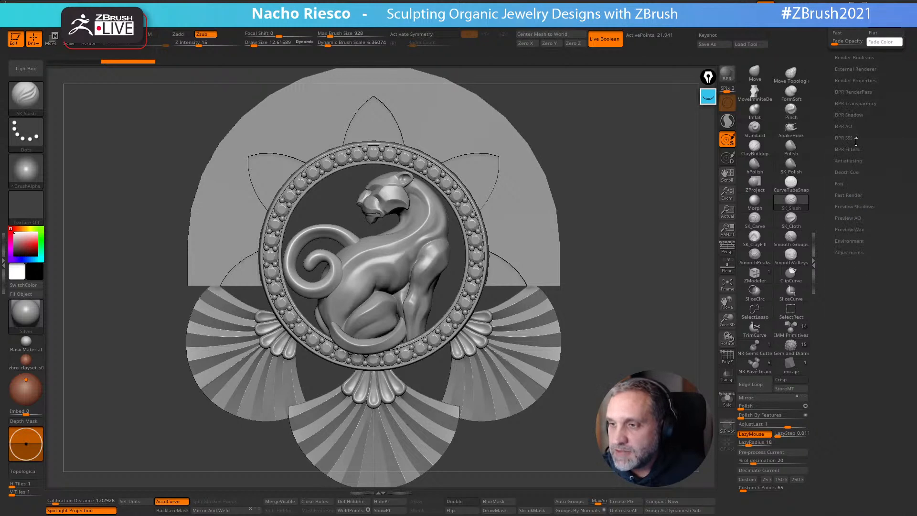
{"action": "left_click_drag", "start_coordinate": [821, 106], "coordinate": [823, 153]}
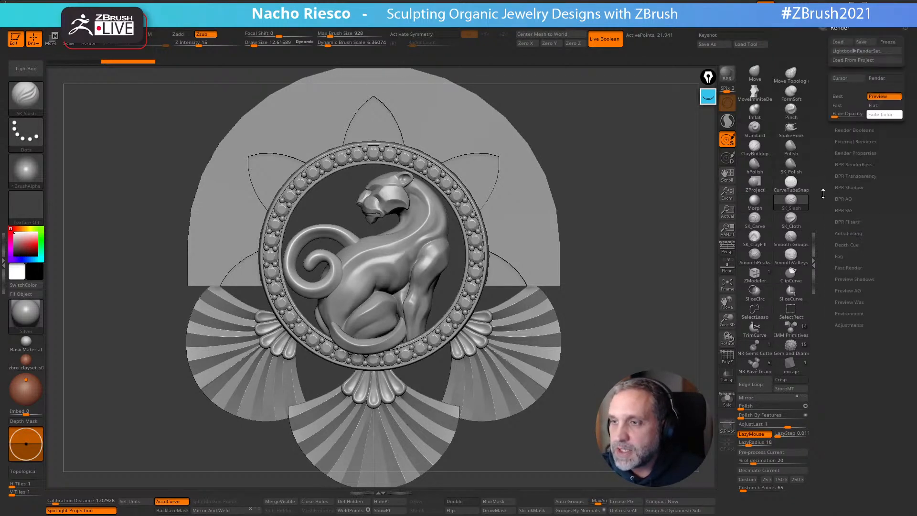
{"action": "left_click", "coordinate": [840, 18]}
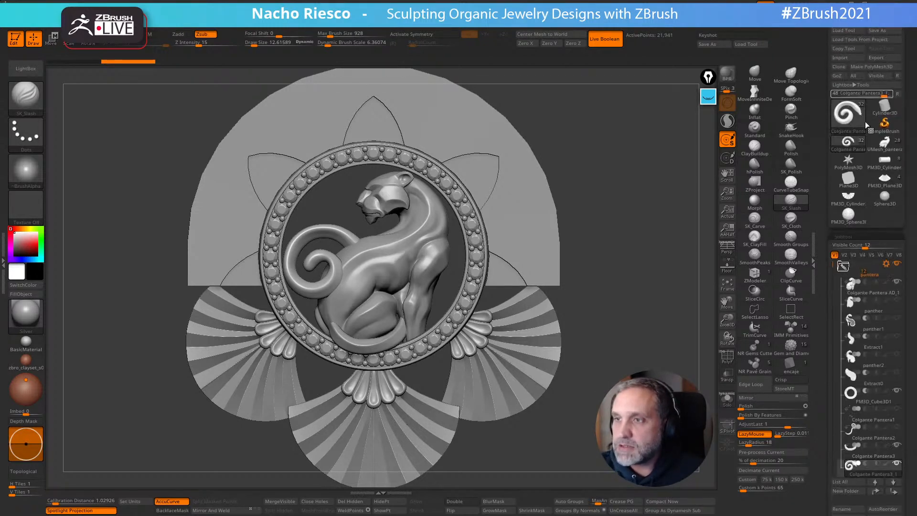
Select the panther subtool and isolate it in Solo mode
{"action": "left_click", "coordinate": [872, 293]}
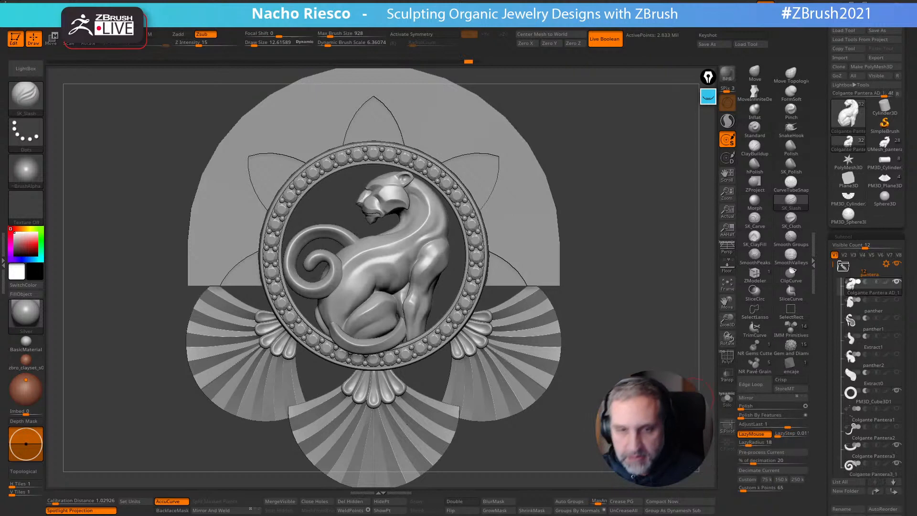
{"action": "left_click", "coordinate": [865, 305]}
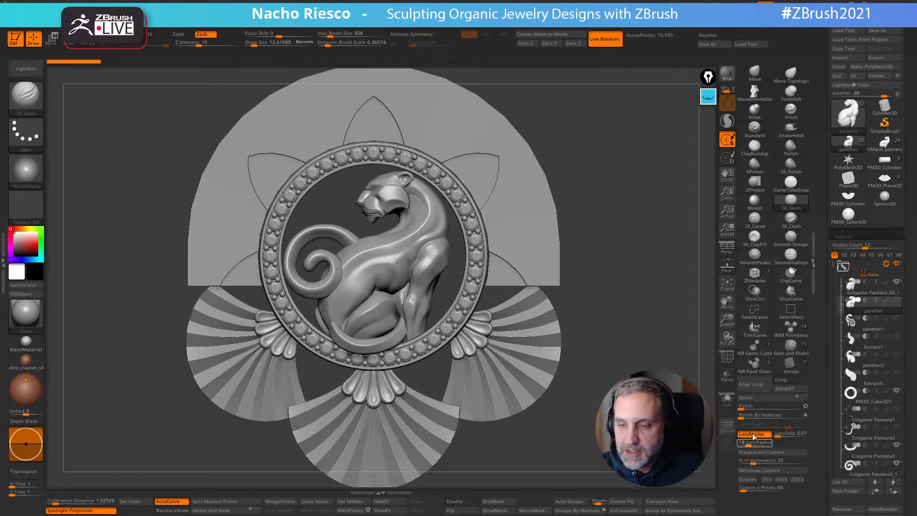
{"action": "left_click", "coordinate": [727, 399]}
{"action": "left_click_drag", "start_coordinate": [640, 344], "coordinate": [631, 416], "text": "alt"}
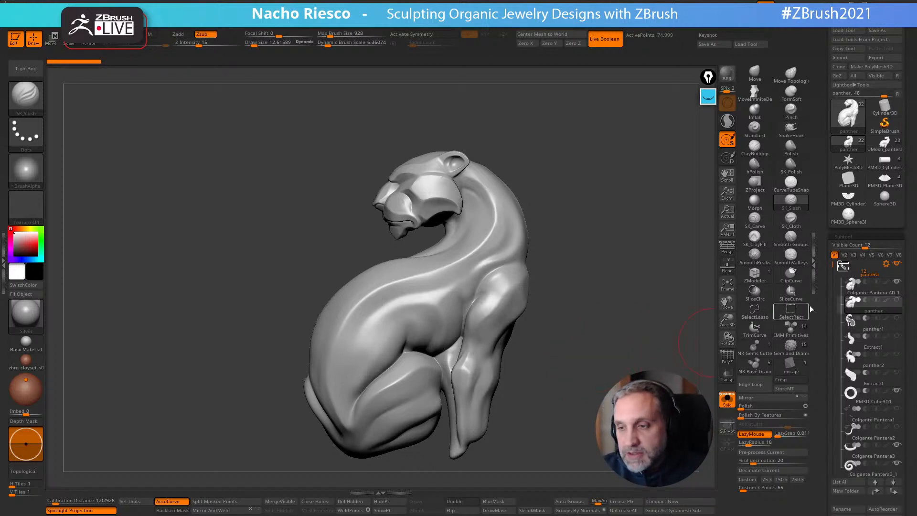
Expand the DynaMesh Utility plugin settings and dock the ZPlugin palette in the side tray
{"action": "scroll", "coordinate": [827, 330], "scroll_direction": "down", "scroll_amount": 1}
{"action": "scroll", "coordinate": [826, 329], "scroll_direction": "down", "scroll_amount": 3}
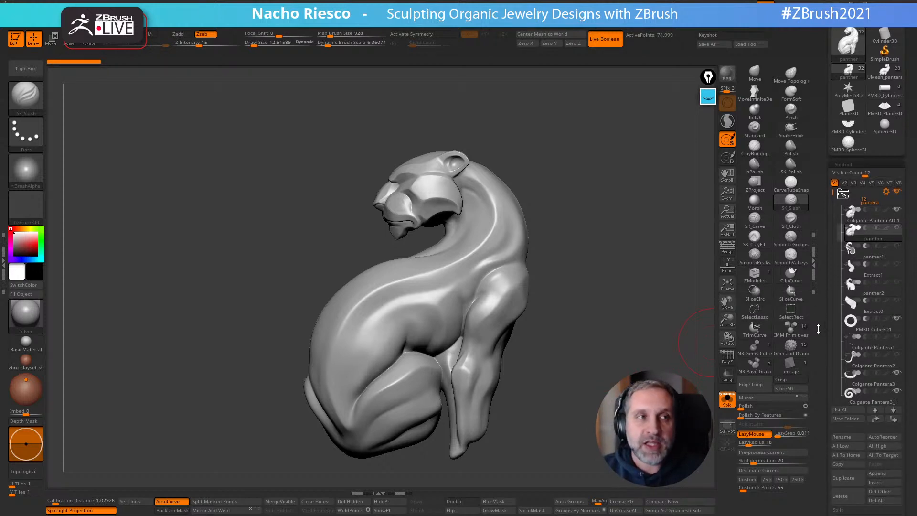
{"action": "scroll", "coordinate": [821, 315], "scroll_direction": "down", "scroll_amount": 8}
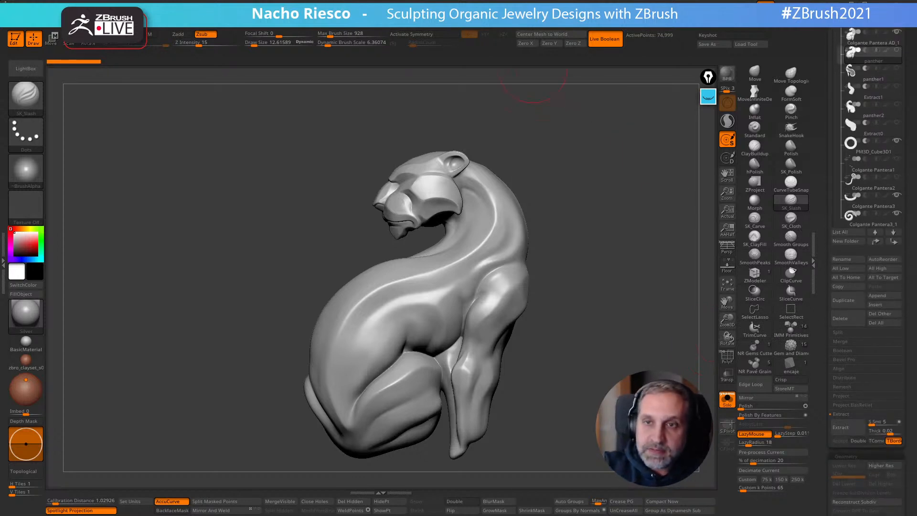
{"action": "left_click", "coordinate": [527, 13]}
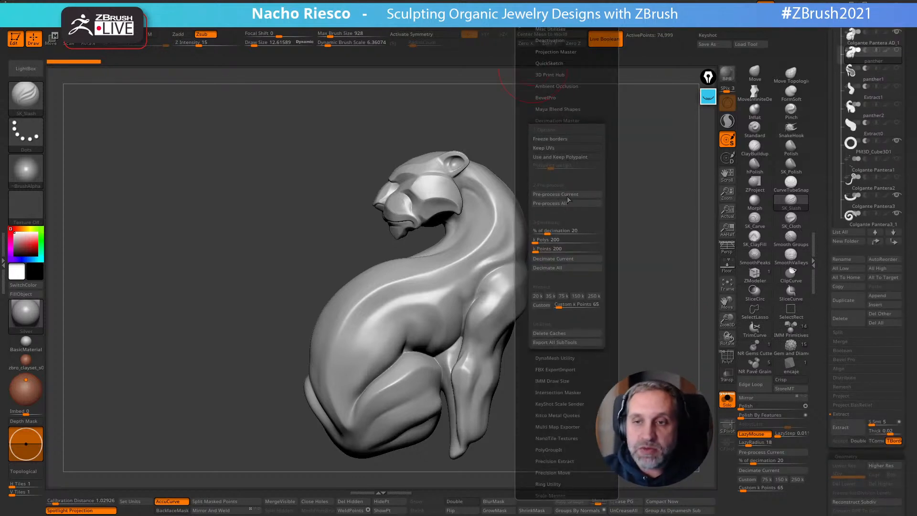
{"action": "left_click", "coordinate": [568, 122]}
{"action": "left_click", "coordinate": [553, 132]}
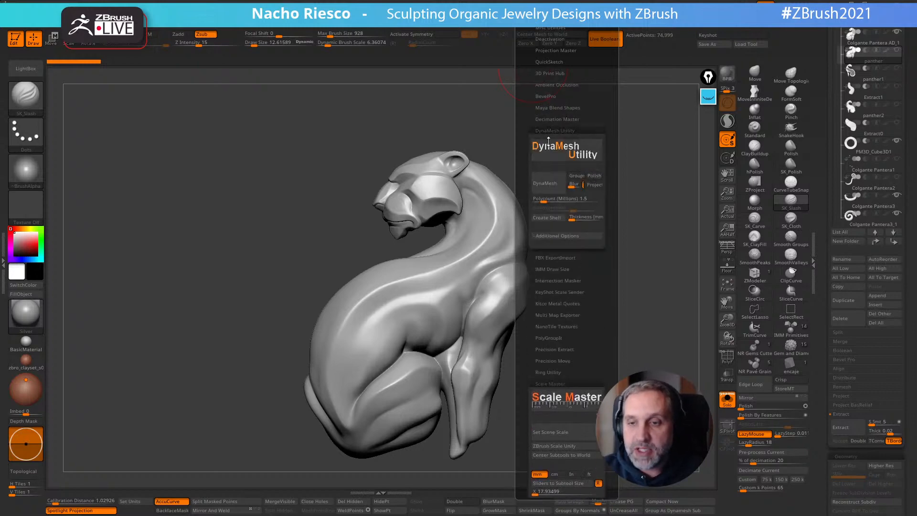
{"action": "left_click_drag", "start_coordinate": [548, 141], "coordinate": [548, 146]}
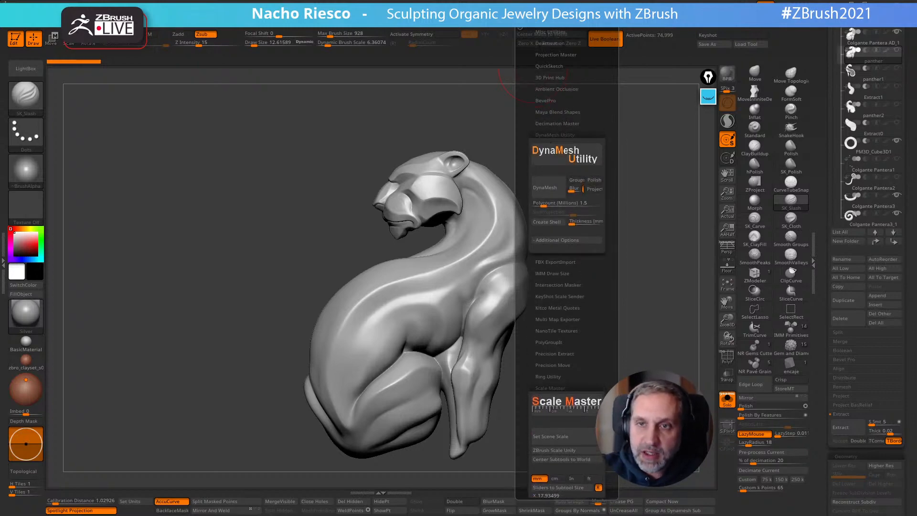
{"action": "left_click", "coordinate": [526, 14]}
{"action": "left_click_drag", "start_coordinate": [586, 30], "coordinate": [841, 90]}
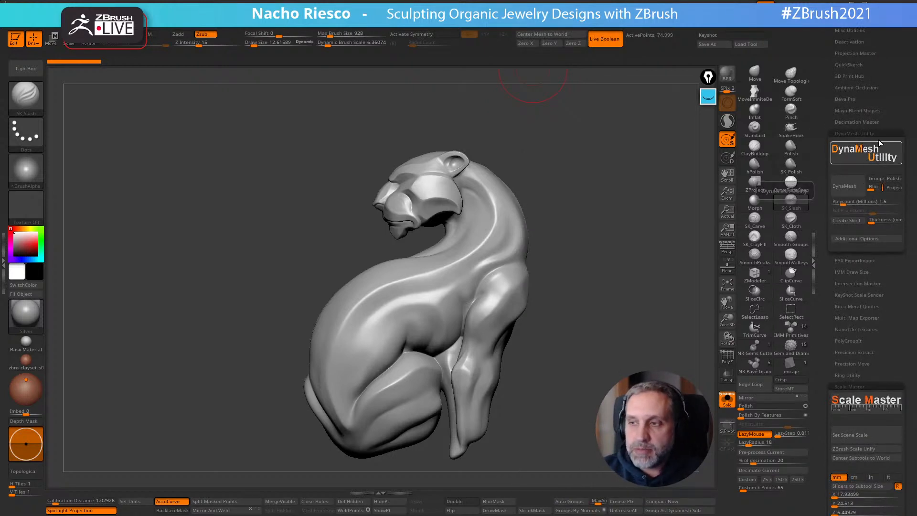
Switch to the browser with the Pixologic website and position its window over the ZBrush canvas
{"action": "key", "text": "super"}
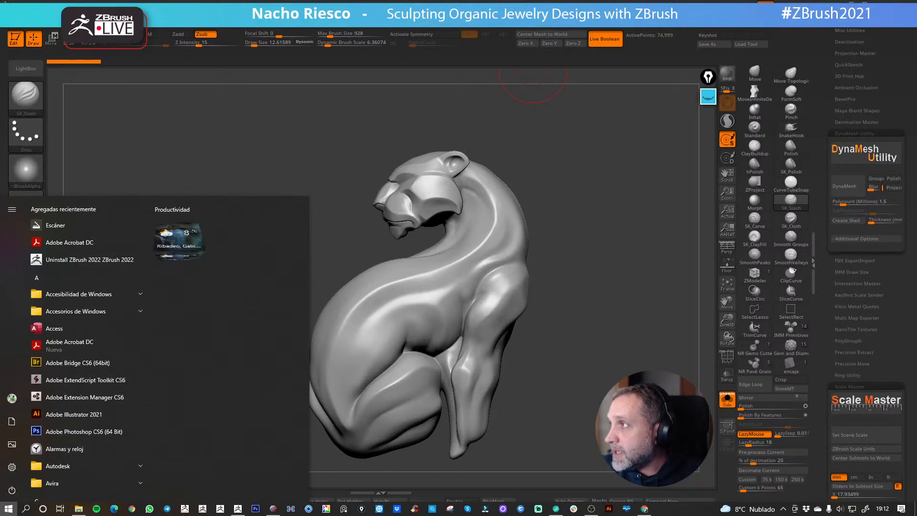
{"action": "key", "text": "super"}
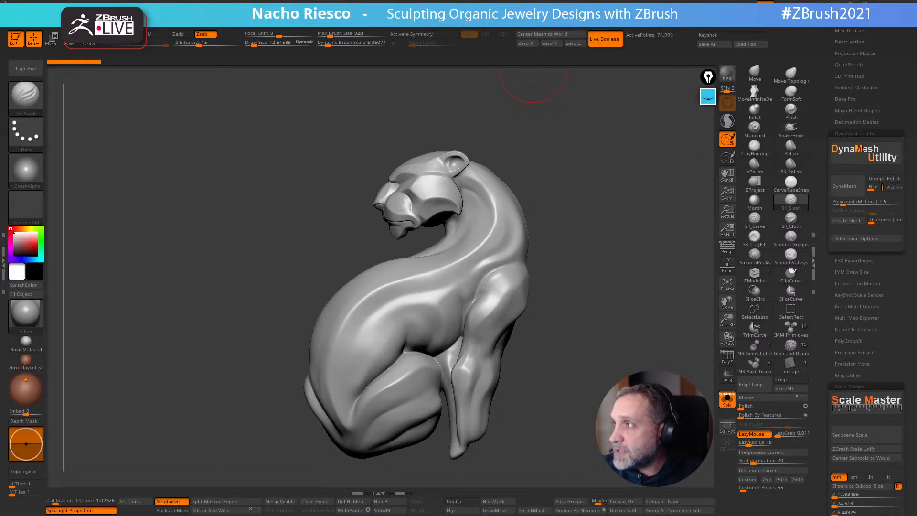
{"action": "left_click_drag", "start_coordinate": [506, 2], "coordinate": [448, 57]}
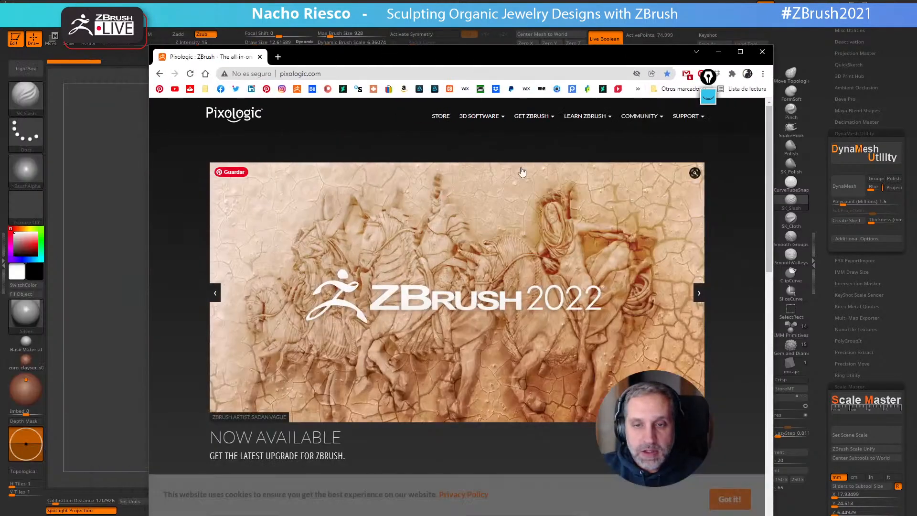
{"action": "left_click_drag", "start_coordinate": [510, 55], "coordinate": [451, 56]}
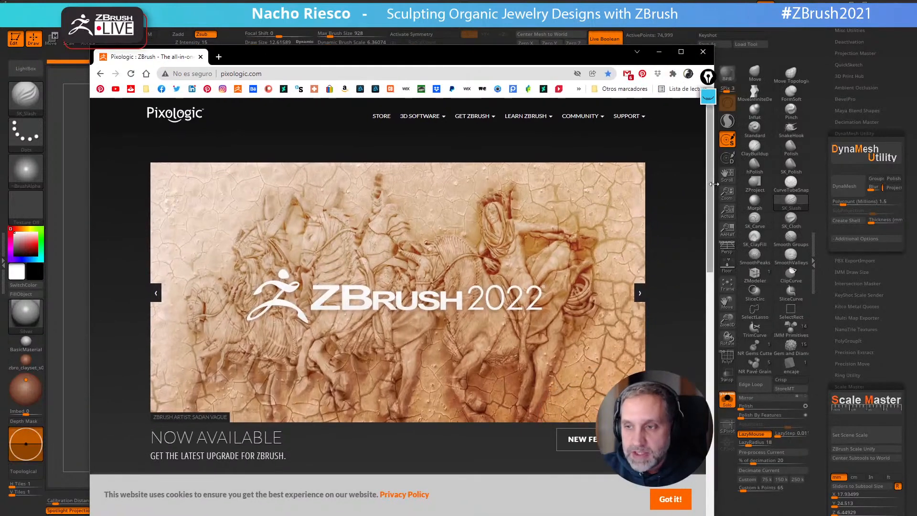
{"action": "left_click_drag", "start_coordinate": [563, 51], "coordinate": [526, 43]}
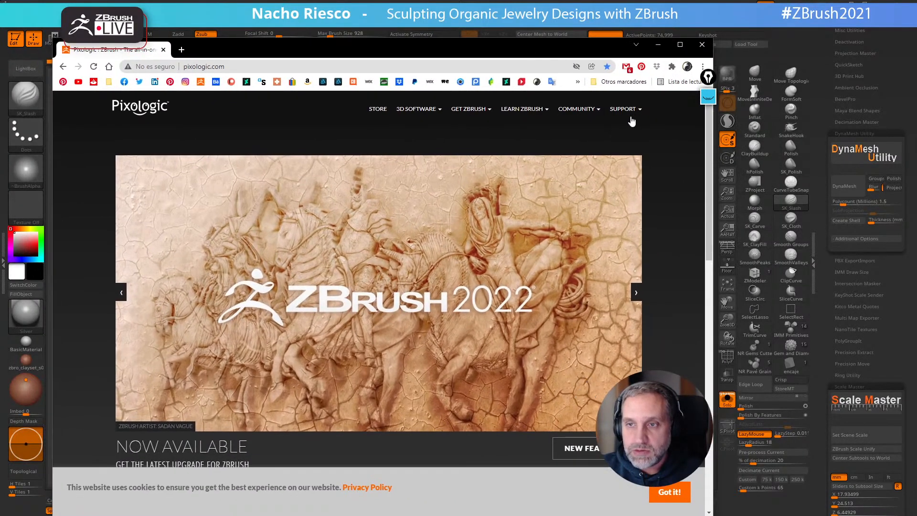
Visit the Pixologic Support Center, and open the ZBrush Plugins page of the Resource Center
{"action": "mouse_move", "coordinate": [630, 111]}
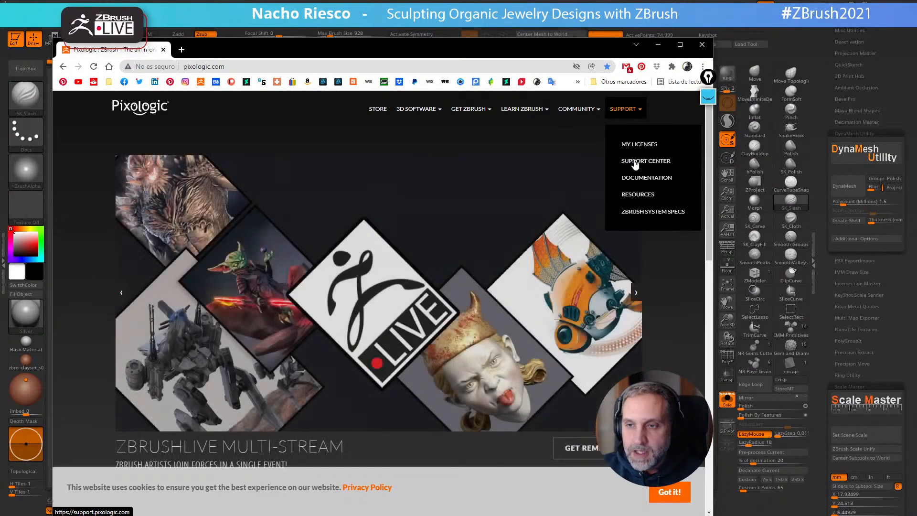
{"action": "left_click", "coordinate": [633, 163]}
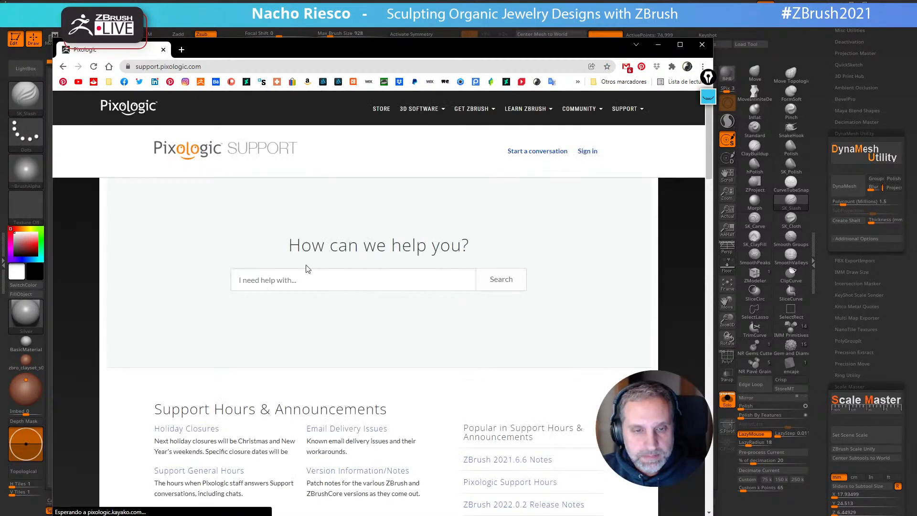
{"action": "mouse_move", "coordinate": [632, 107]}
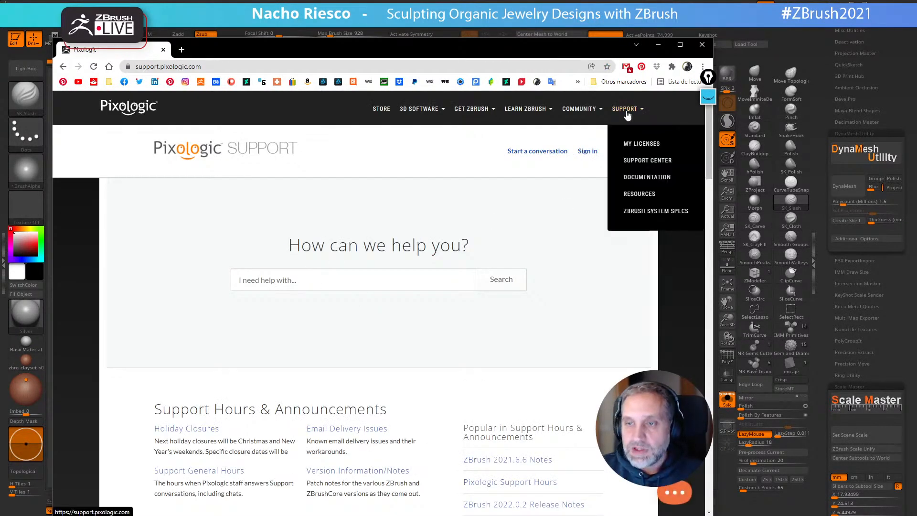
{"action": "left_click", "coordinate": [647, 198]}
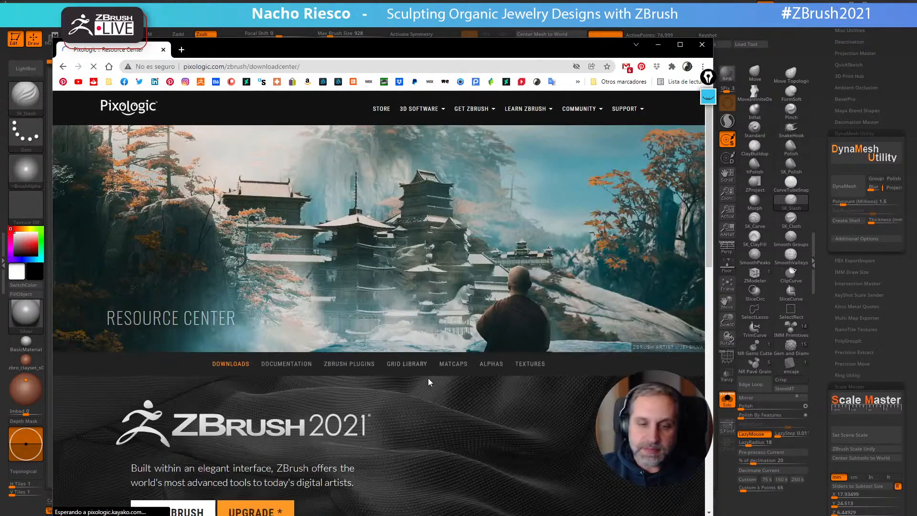
{"action": "left_click", "coordinate": [348, 365]}
{"action": "scroll", "coordinate": [350, 335], "scroll_direction": "down", "scroll_amount": 12}
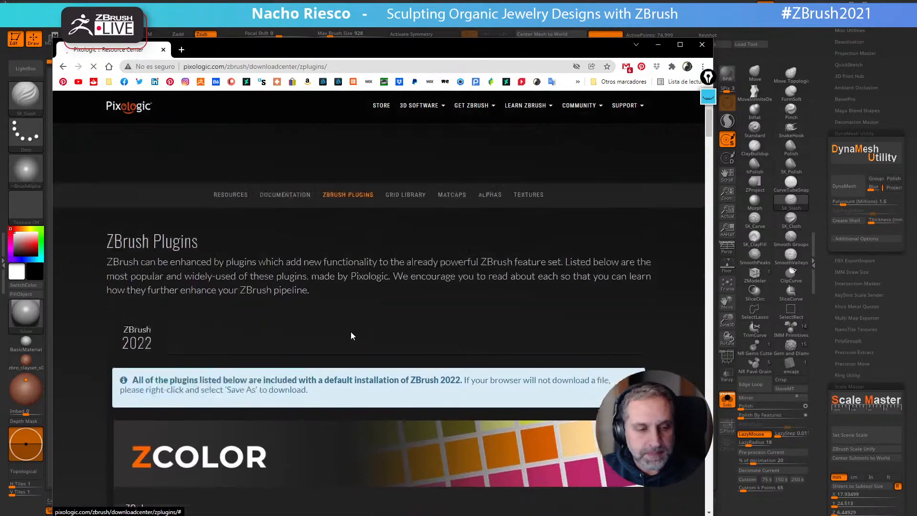
{"action": "scroll", "coordinate": [361, 318], "scroll_direction": "up", "scroll_amount": 10}
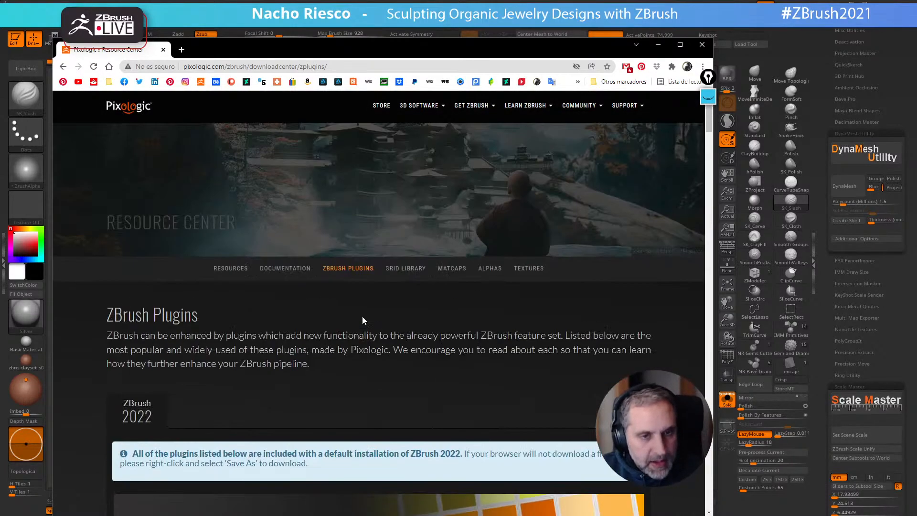
{"action": "scroll", "coordinate": [359, 320], "scroll_direction": "down", "scroll_amount": 8}
{"action": "scroll", "coordinate": [354, 331], "scroll_direction": "up", "scroll_amount": 9}
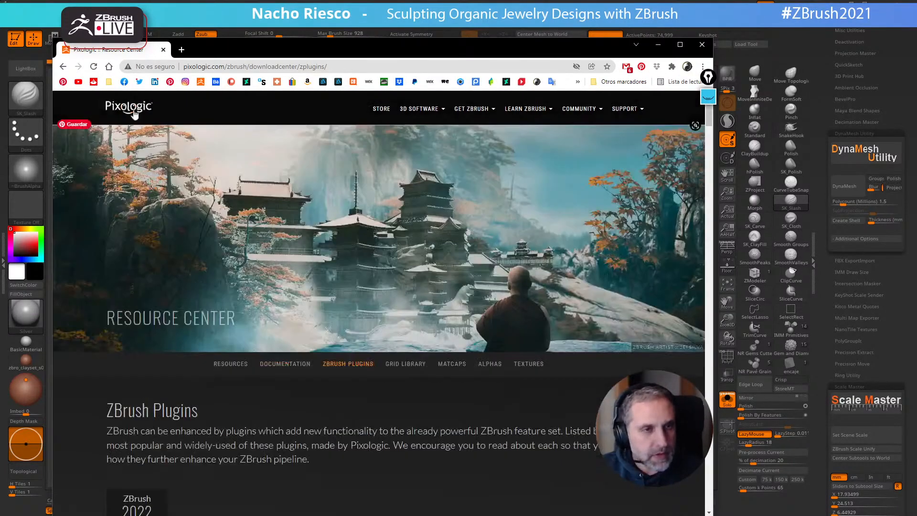
{"action": "left_click", "coordinate": [64, 67]}
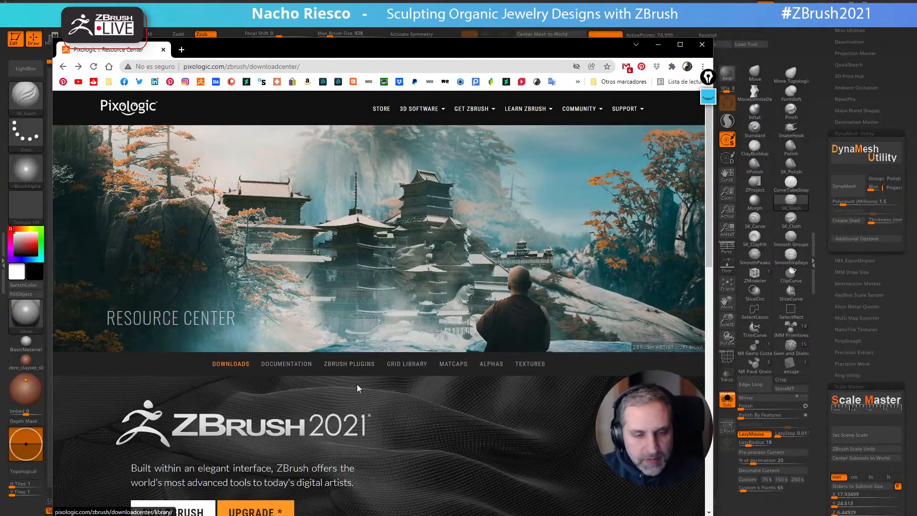
{"action": "scroll", "coordinate": [306, 387], "scroll_direction": "down", "scroll_amount": 2}
{"action": "scroll", "coordinate": [242, 366], "scroll_direction": "down", "scroll_amount": 9}
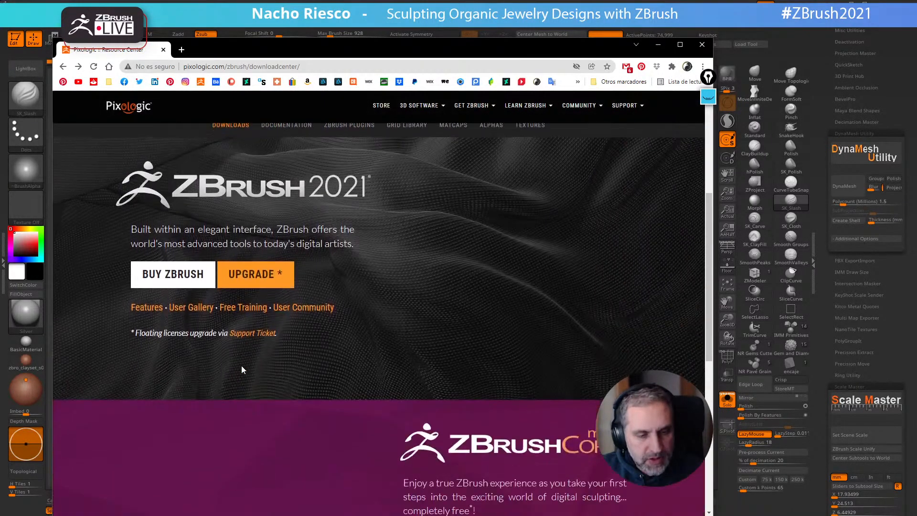
{"action": "scroll", "coordinate": [417, 302], "scroll_direction": "up", "scroll_amount": 9}
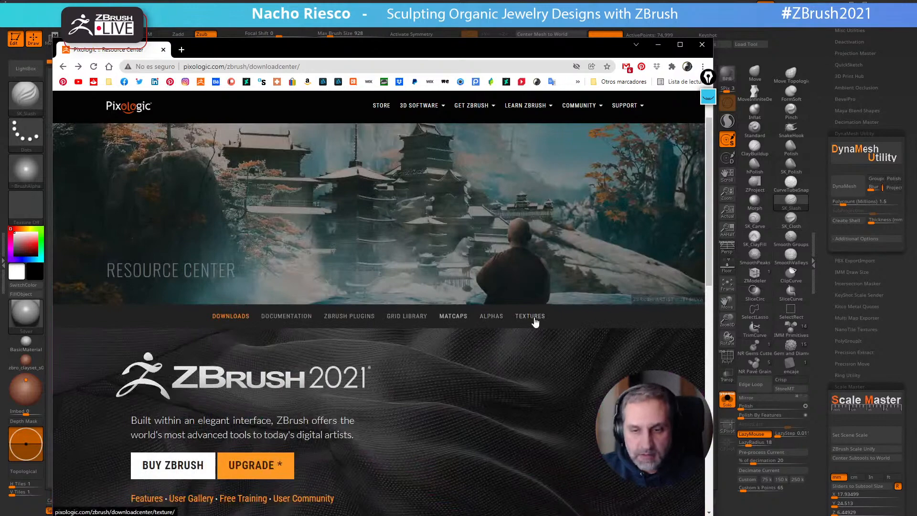
{"action": "left_click", "coordinate": [361, 324]}
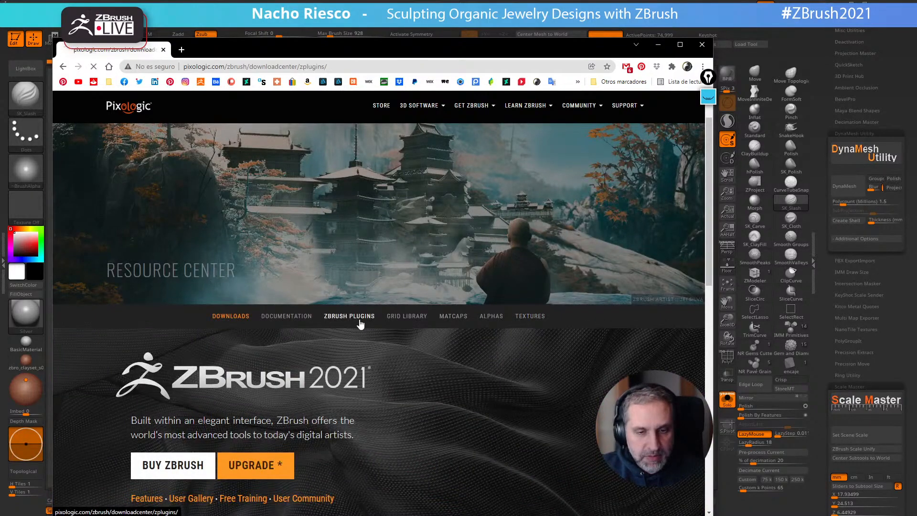
Look through the ZBrush Plugins page for the DynaMesh Utility download, and return to ZBrush
{"action": "scroll", "coordinate": [348, 328], "scroll_direction": "down", "scroll_amount": 8}
{"action": "scroll", "coordinate": [341, 323], "scroll_direction": "up", "scroll_amount": 4}
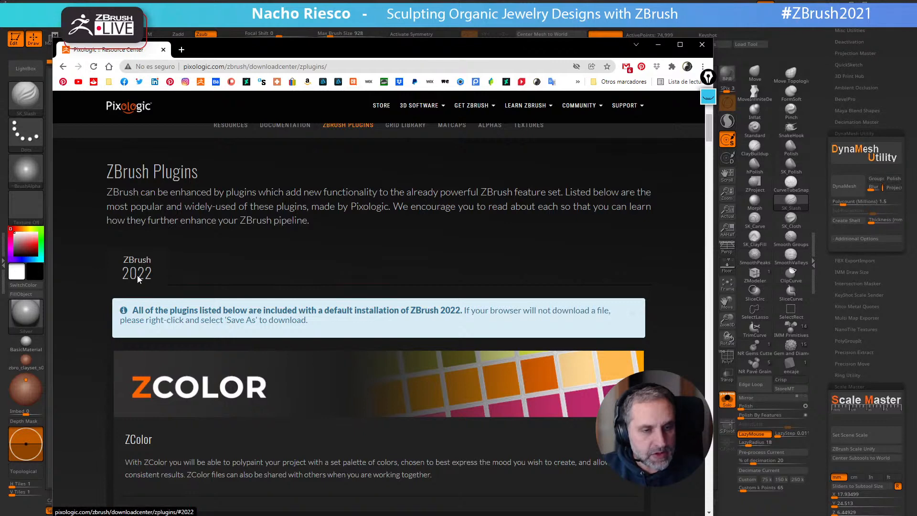
{"action": "scroll", "coordinate": [207, 302], "scroll_direction": "down", "scroll_amount": 10}
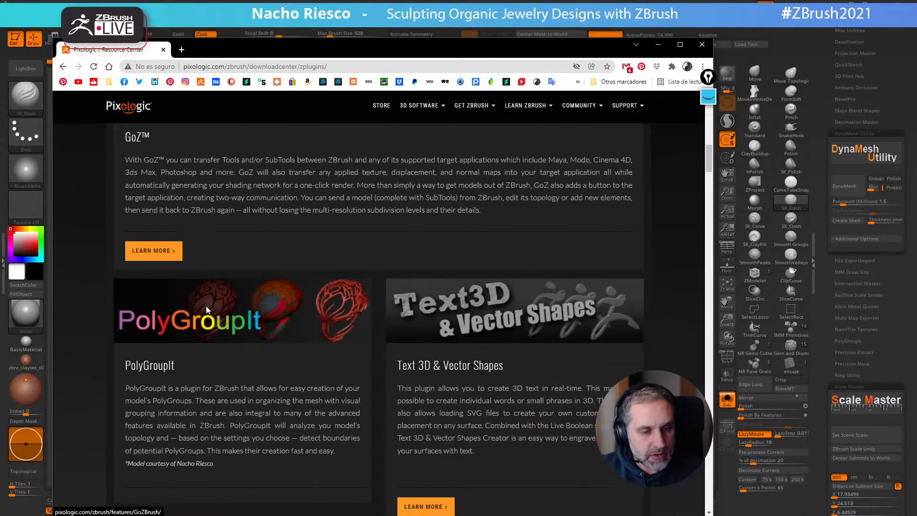
{"action": "scroll", "coordinate": [205, 306], "scroll_direction": "down", "scroll_amount": 6}
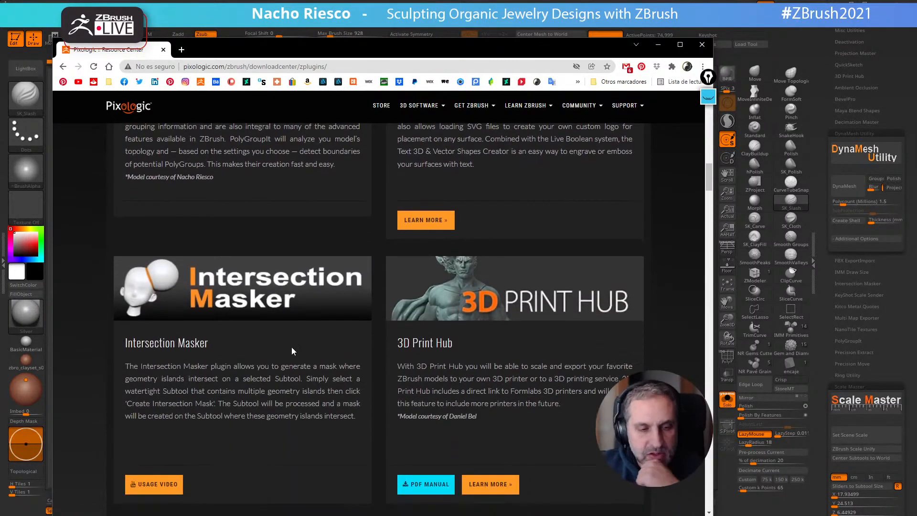
{"action": "scroll", "coordinate": [302, 358], "scroll_direction": "down", "scroll_amount": 11}
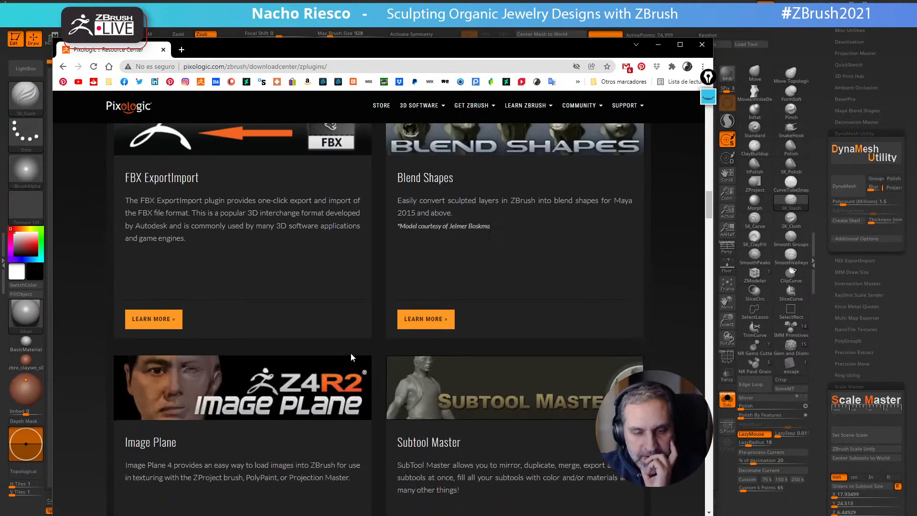
{"action": "scroll", "coordinate": [354, 355], "scroll_direction": "down", "scroll_amount": 17}
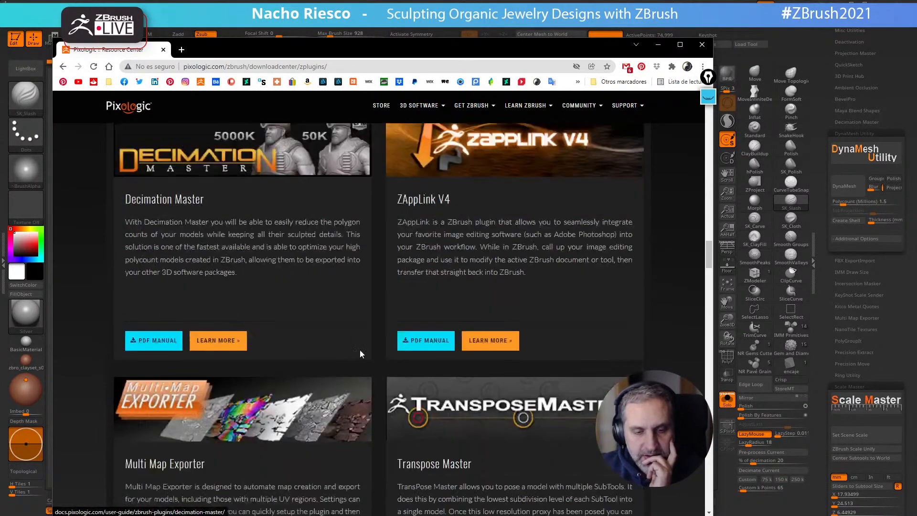
{"action": "scroll", "coordinate": [362, 354], "scroll_direction": "down", "scroll_amount": 10}
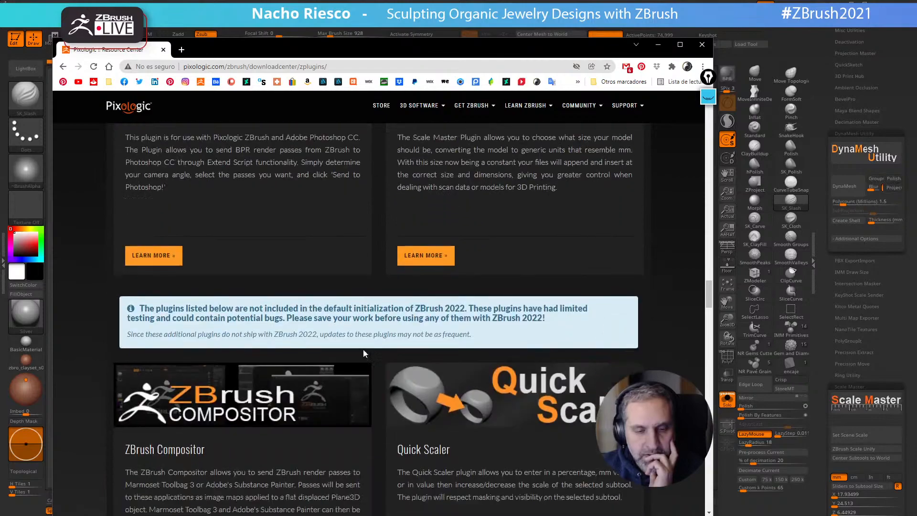
{"action": "scroll", "coordinate": [364, 353], "scroll_direction": "down", "scroll_amount": 12}
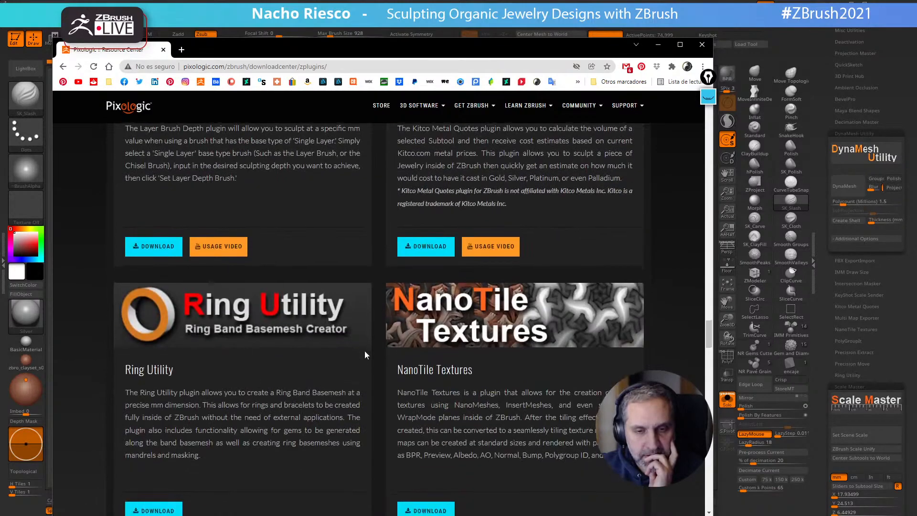
{"action": "scroll", "coordinate": [365, 352], "scroll_direction": "down", "scroll_amount": 12}
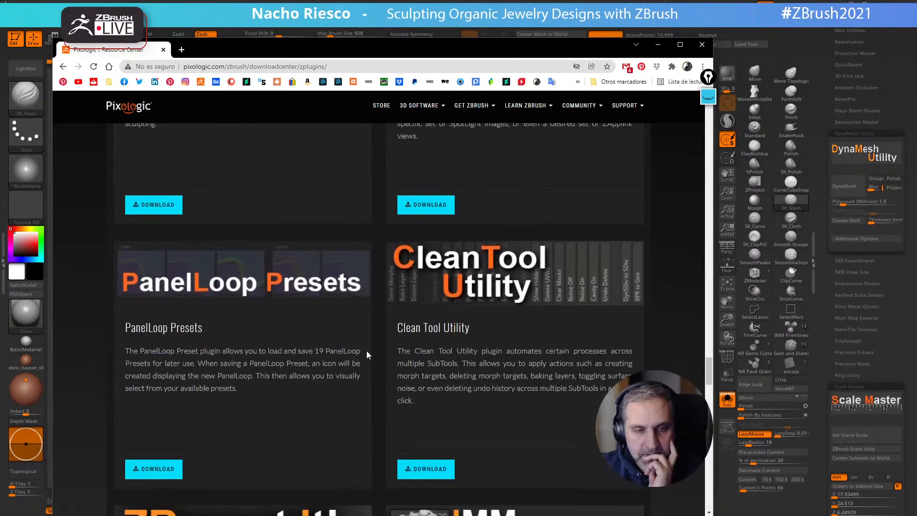
{"action": "scroll", "coordinate": [367, 354], "scroll_direction": "down", "scroll_amount": 14}
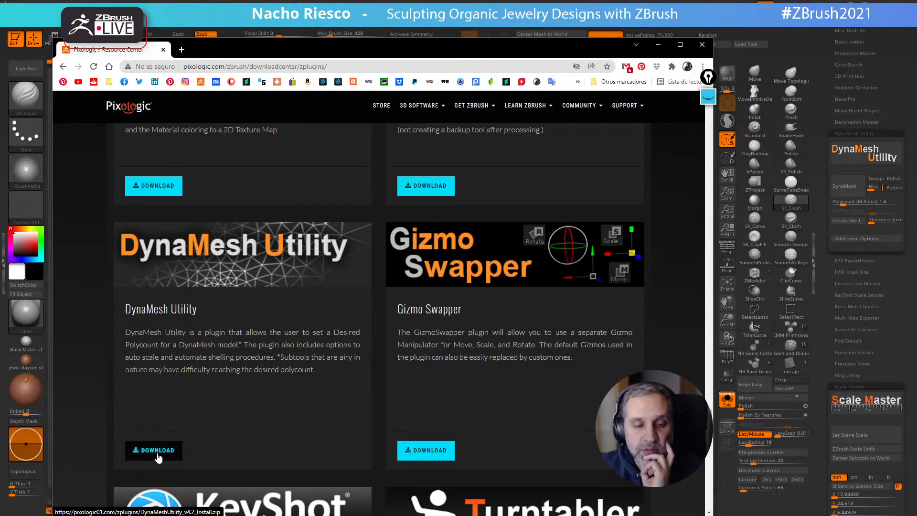
{"action": "left_click", "coordinate": [658, 45]}
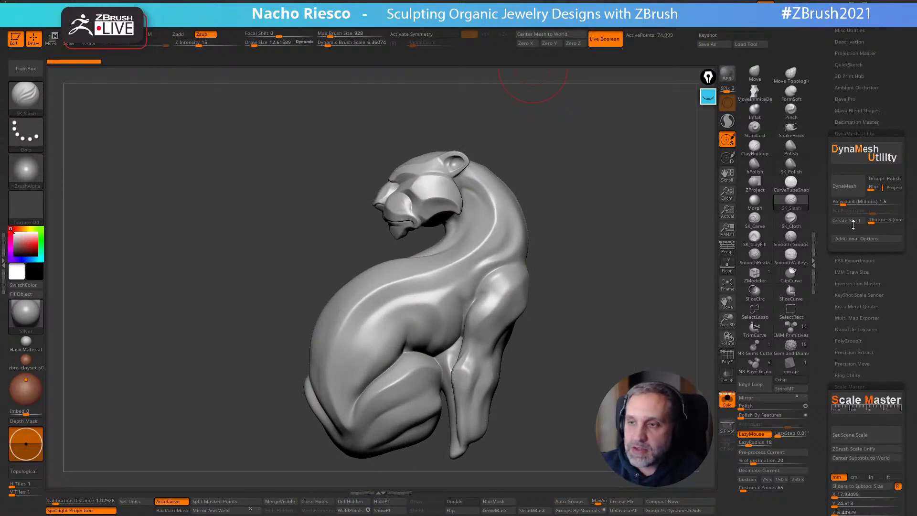
Mark the Create Shell and Thickness settings with the on-screen annotation pen, and clear the marks
{"action": "left_click", "coordinate": [708, 96]}
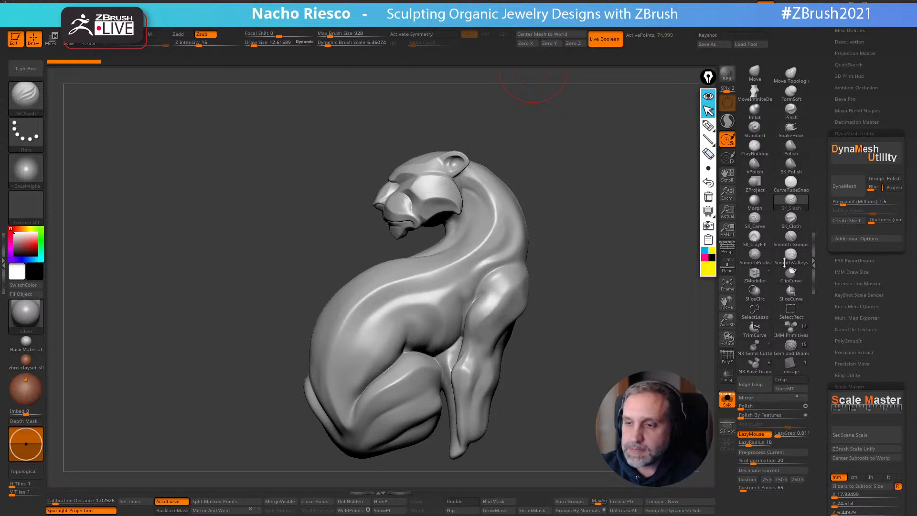
{"action": "left_click", "coordinate": [708, 125]}
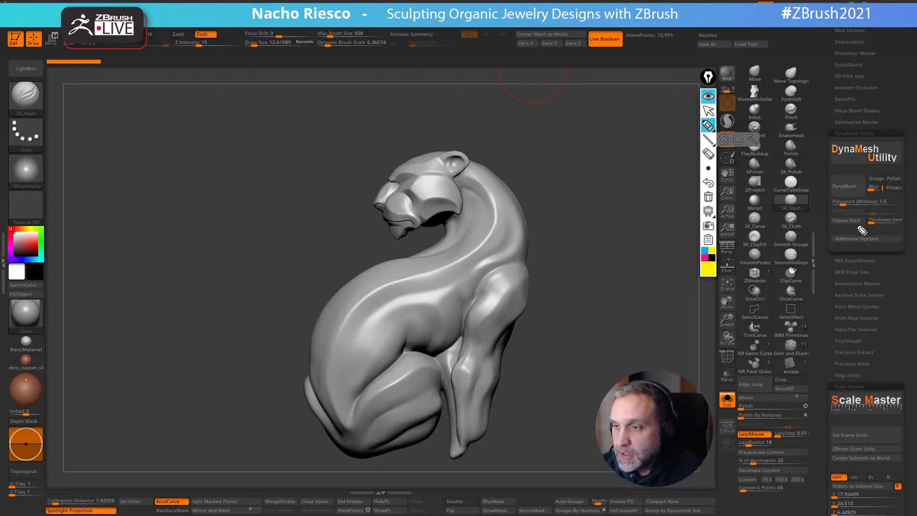
{"action": "mouse_move", "coordinate": [827, 227]}
{"action": "left_mouse_down"}
{"action": "mouse_move", "coordinate": [908, 231]}
{"action": "mouse_move", "coordinate": [911, 221]}
{"action": "mouse_move", "coordinate": [868, 214]}
{"action": "mouse_move", "coordinate": [819, 226]}
{"action": "left_mouse_up"}
{"action": "mouse_move", "coordinate": [884, 231]}
{"action": "left_mouse_down"}
{"action": "mouse_move", "coordinate": [887, 261]}
{"action": "mouse_move", "coordinate": [887, 229]}
{"action": "mouse_move", "coordinate": [897, 234]}
{"action": "left_mouse_up"}
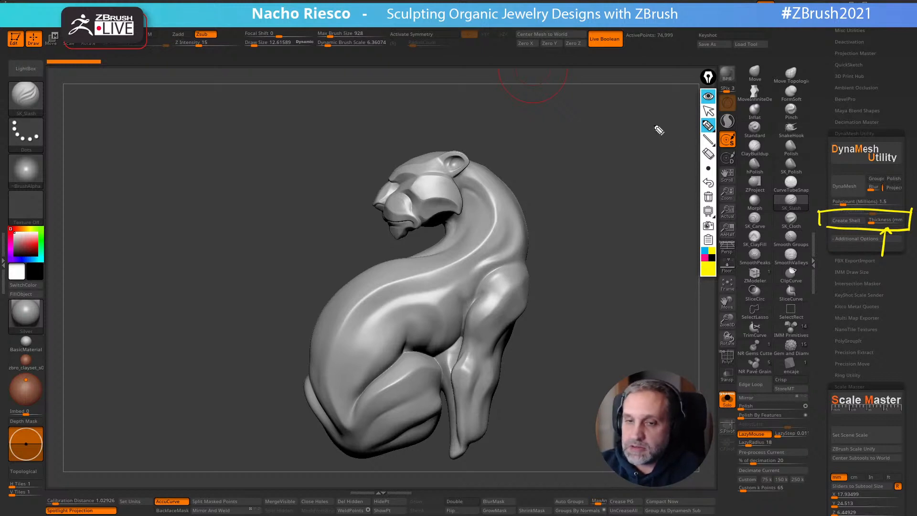
{"action": "left_click", "coordinate": [709, 197]}
{"action": "left_click", "coordinate": [708, 111]}
Remesh the panther with DynaMesh Utility at a polycount of 1 million, and create its internal shell
{"action": "mouse_move", "coordinate": [603, 330]}
{"action": "left_mouse_down"}
{"action": "mouse_move", "coordinate": [589, 371]}
{"action": "mouse_move", "coordinate": [546, 377]}
{"action": "mouse_move", "coordinate": [568, 390]}
{"action": "left_mouse_up"}
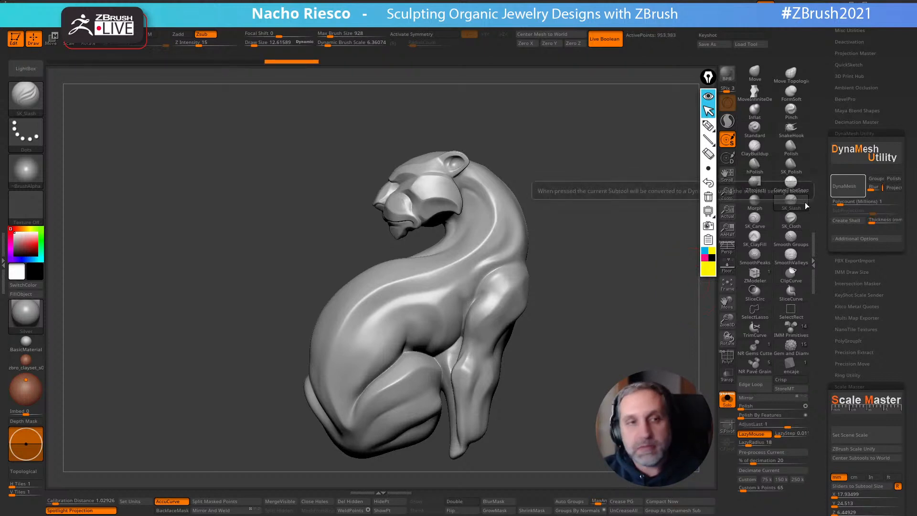
{"action": "mouse_move", "coordinate": [584, 342]}
{"action": "left_mouse_down"}
{"action": "mouse_move", "coordinate": [540, 369]}
{"action": "mouse_move", "coordinate": [590, 340]}
{"action": "left_mouse_up"}
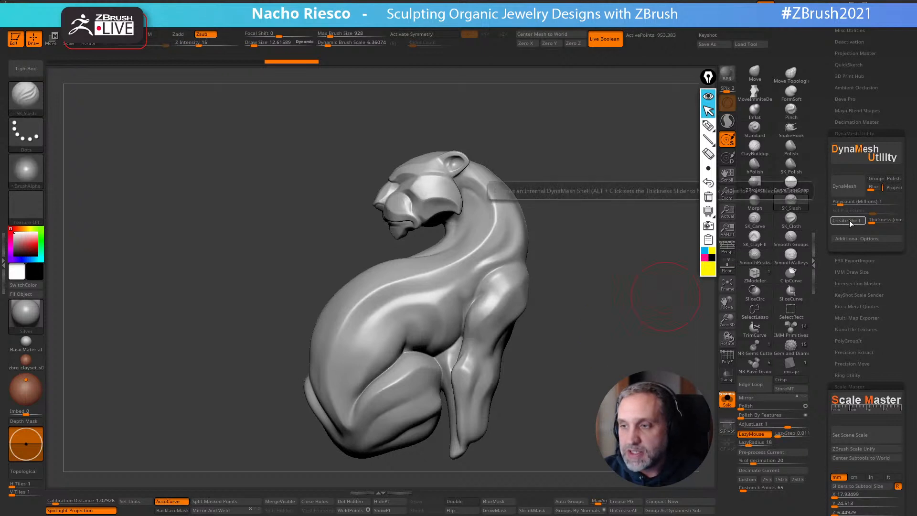
{"action": "left_click", "coordinate": [849, 221]}
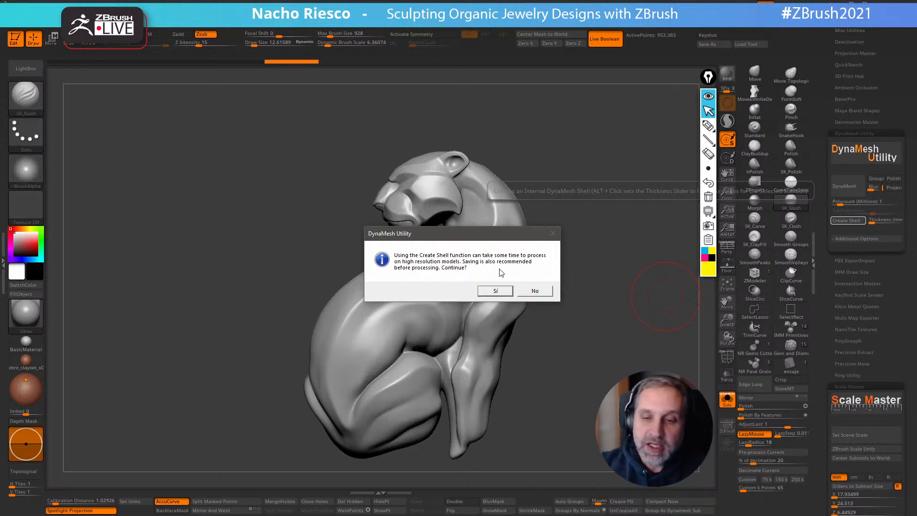
{"action": "left_click", "coordinate": [497, 292]}
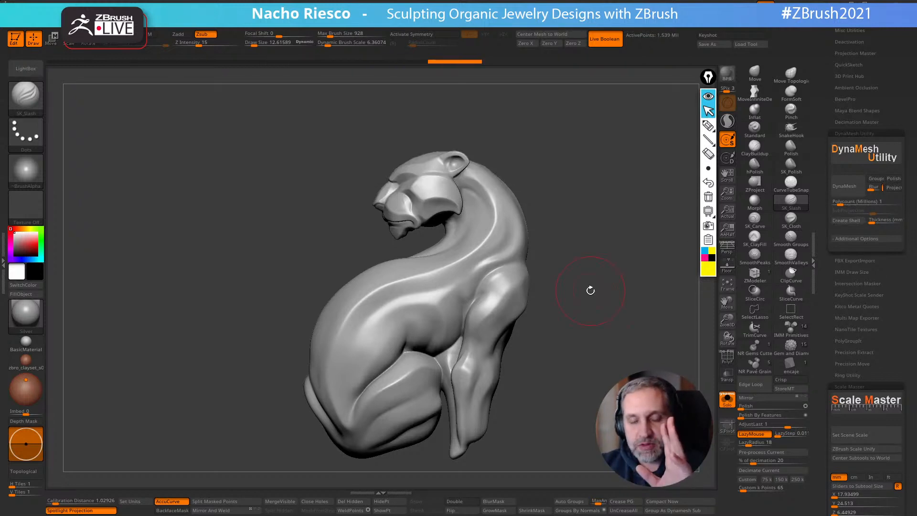
Split the shelled panther subtool into its separate parts
{"action": "left_click_drag", "start_coordinate": [594, 293], "coordinate": [614, 278]}
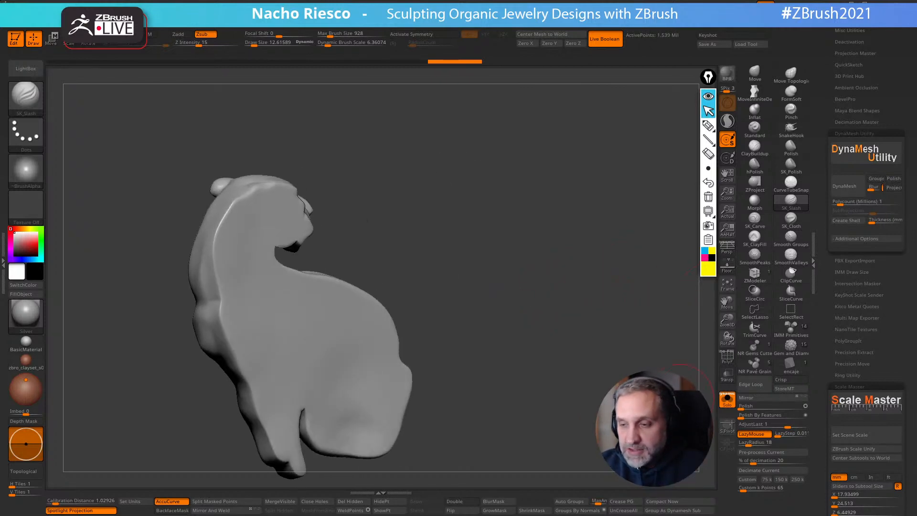
{"action": "left_click_drag", "start_coordinate": [706, 354], "coordinate": [792, 345]}
{"action": "left_click_drag", "start_coordinate": [824, 382], "coordinate": [838, 256]}
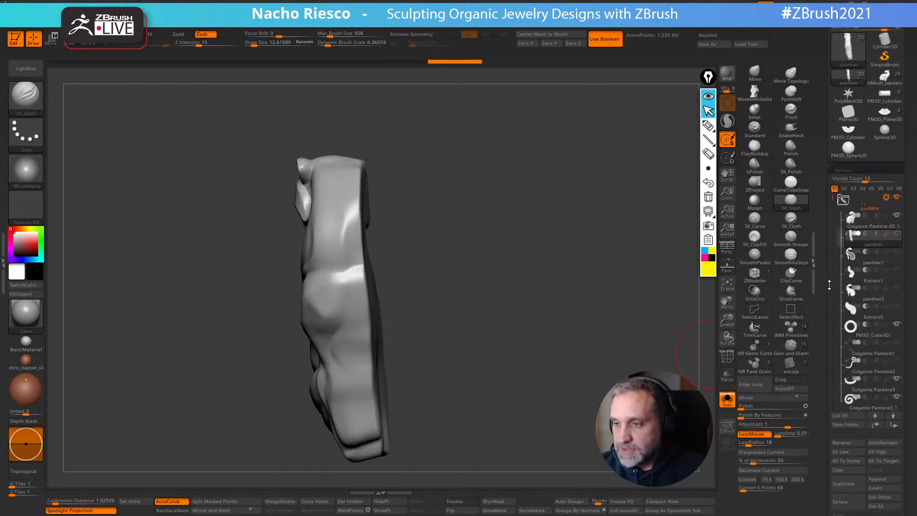
{"action": "left_click_drag", "start_coordinate": [823, 425], "coordinate": [831, 361]}
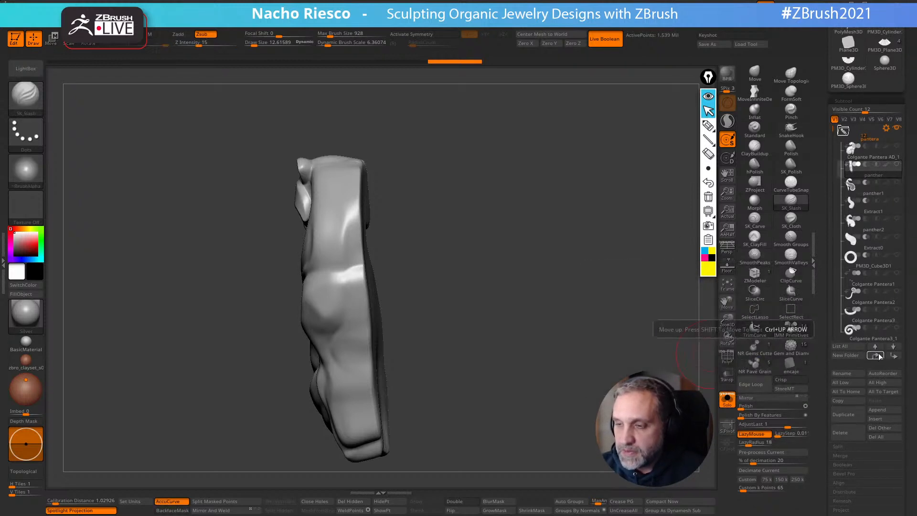
{"action": "left_click", "coordinate": [847, 448]}
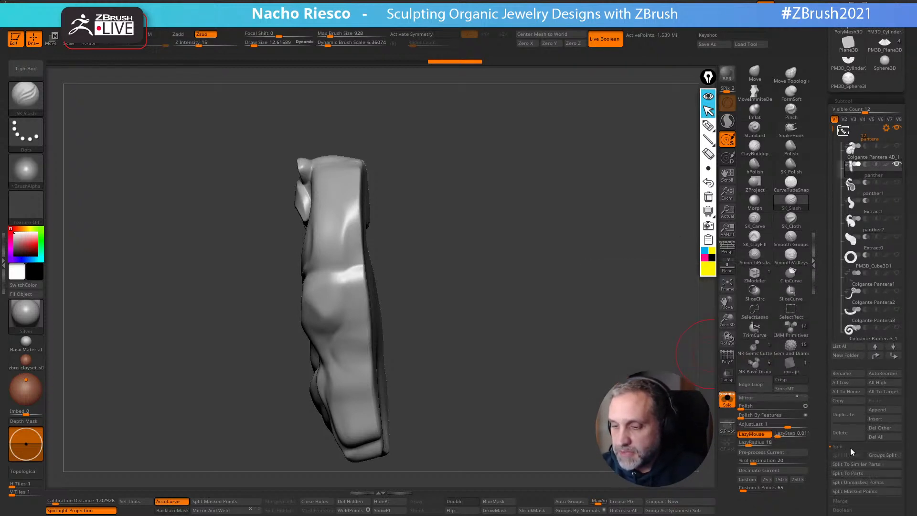
{"action": "left_click", "coordinate": [855, 474]}
{"action": "left_click", "coordinate": [840, 494]}
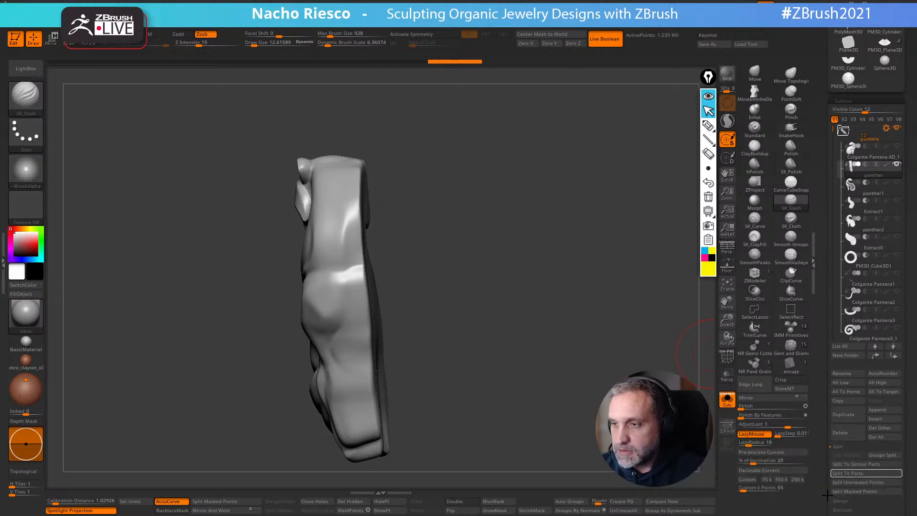
Mask the front of the isolated inner shell subtool and move its unmasked back faces out past the panther's flat back
{"action": "left_click", "coordinate": [863, 190]}
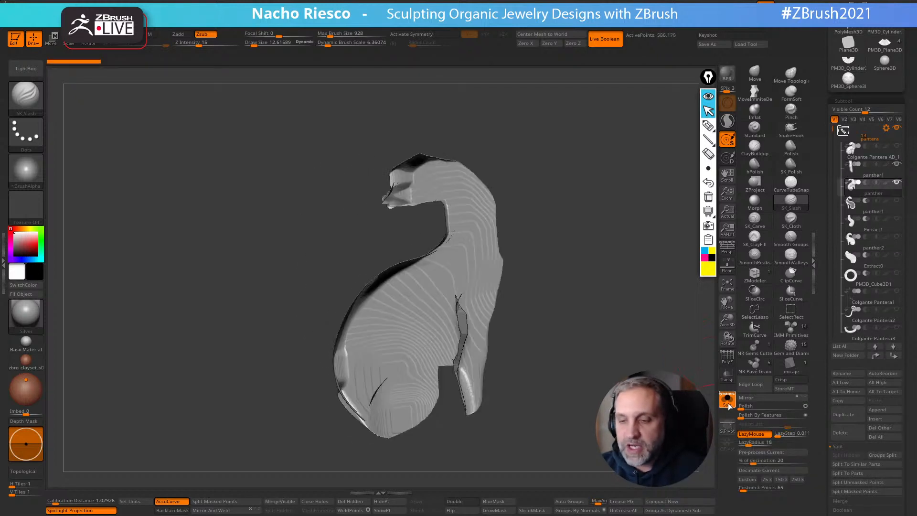
{"action": "left_click_drag", "start_coordinate": [668, 413], "coordinate": [609, 425]}
{"action": "left_click", "coordinate": [727, 399]}
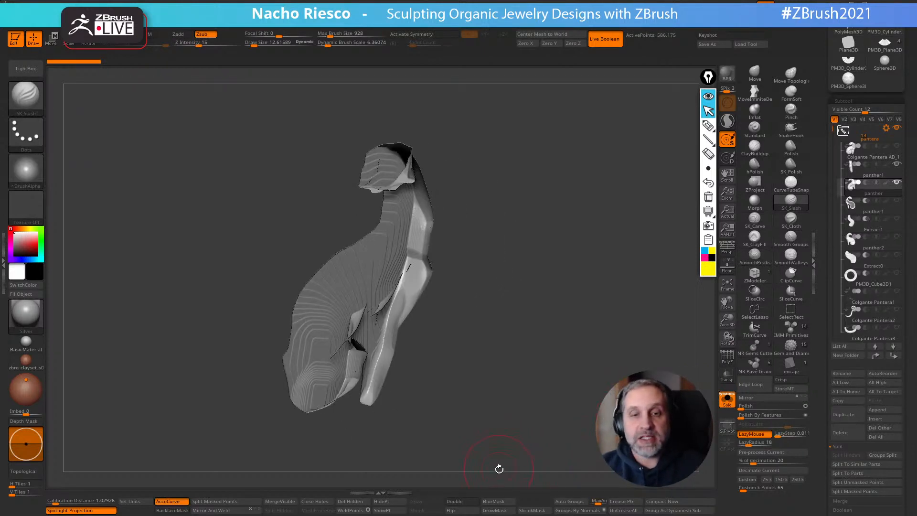
{"action": "left_click", "coordinate": [464, 512]}
{"action": "left_click_drag", "start_coordinate": [516, 412], "coordinate": [669, 420]}
{"action": "left_click_drag", "start_coordinate": [507, 102], "coordinate": [423, 474], "text": "ctrl"}
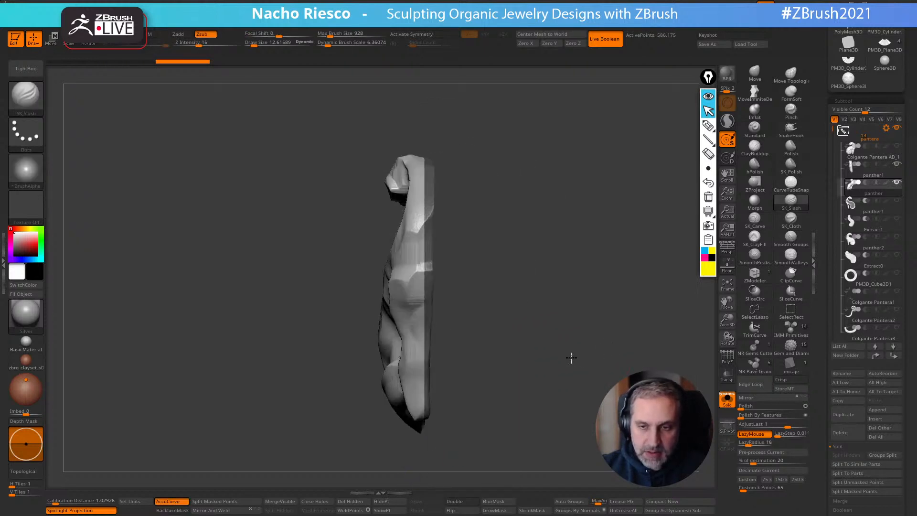
{"action": "key", "text": "w"}
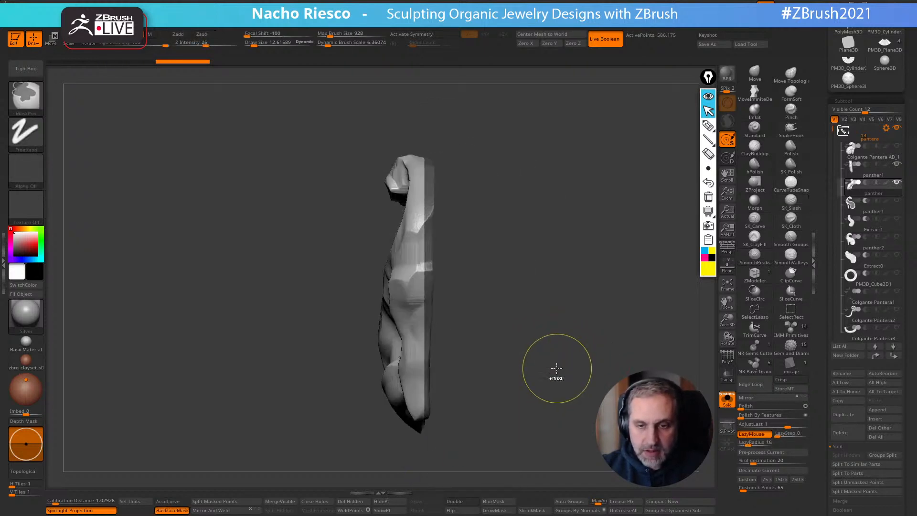
{"action": "left_click", "coordinate": [557, 368], "text": "ctrl"}
{"action": "left_click_drag", "start_coordinate": [364, 284], "coordinate": [438, 284]}
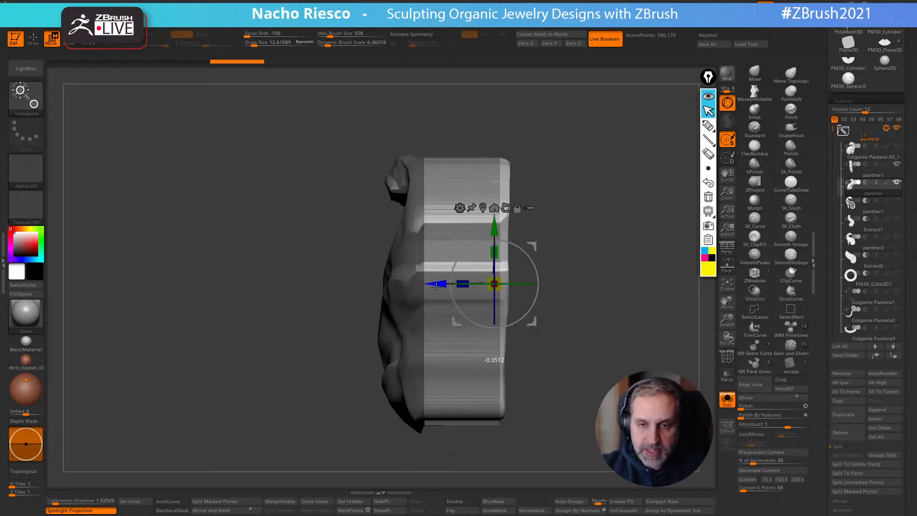
{"action": "key", "text": "q"}
Show the outer panther again, and set the inner shell subtool to subtract from it to hollow out the back
{"action": "left_click", "coordinate": [727, 399]}
{"action": "left_click_drag", "start_coordinate": [678, 363], "coordinate": [630, 363]}
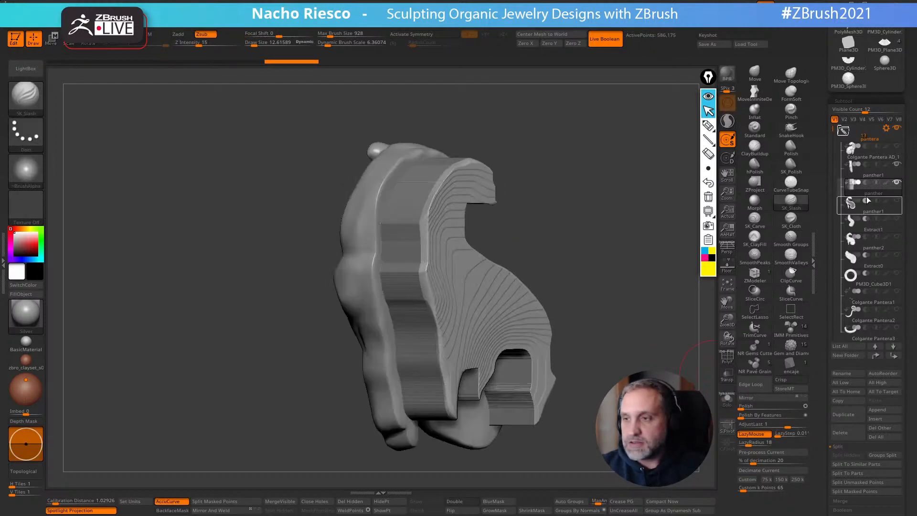
{"action": "left_click", "coordinate": [865, 182]}
{"action": "left_click_drag", "start_coordinate": [687, 367], "coordinate": [543, 322]}
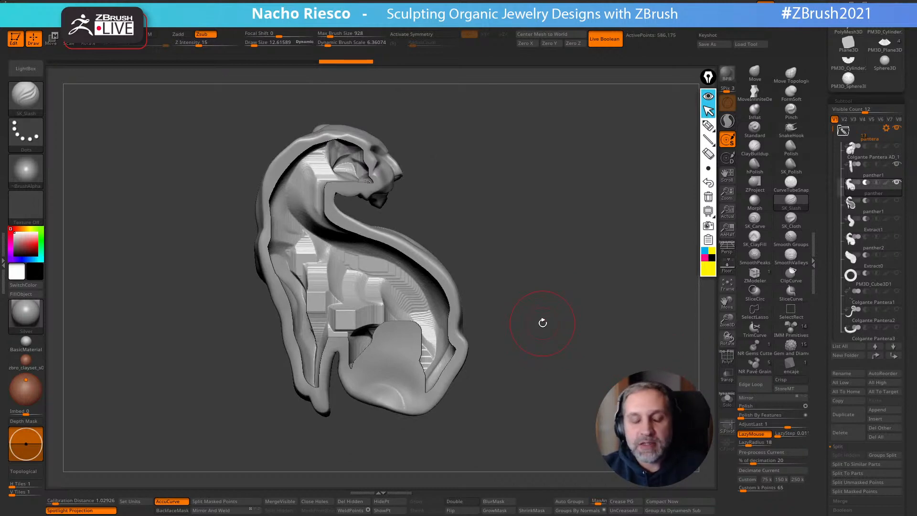
{"action": "mouse_move", "coordinate": [542, 322]}
{"action": "left_mouse_down"}
{"action": "mouse_move", "coordinate": [546, 349]}
{"action": "mouse_move", "coordinate": [502, 306]}
{"action": "mouse_move", "coordinate": [437, 265]}
{"action": "mouse_move", "coordinate": [457, 210]}
{"action": "mouse_move", "coordinate": [414, 301]}
{"action": "left_mouse_up"}
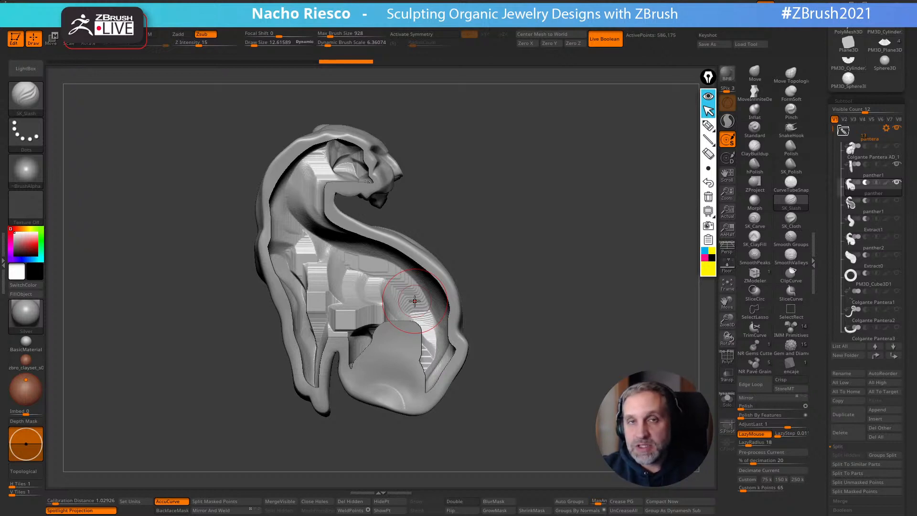
{"action": "mouse_move", "coordinate": [545, 354]}
{"action": "left_mouse_down"}
{"action": "mouse_move", "coordinate": [561, 368]}
{"action": "mouse_move", "coordinate": [548, 381]}
{"action": "mouse_move", "coordinate": [572, 356]}
{"action": "mouse_move", "coordinate": [566, 360]}
{"action": "left_mouse_up"}
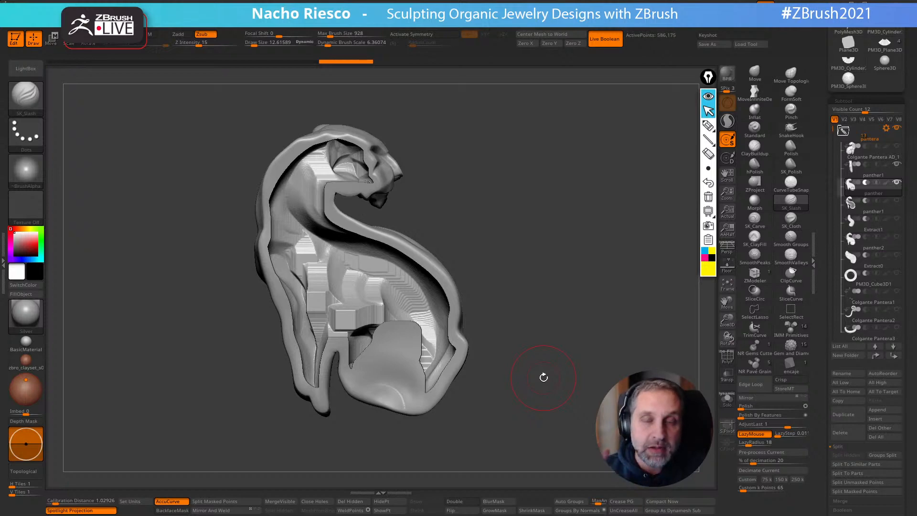
{"action": "left_click_drag", "start_coordinate": [560, 358], "coordinate": [591, 365]}
{"action": "left_click_drag", "start_coordinate": [569, 401], "coordinate": [540, 429]}
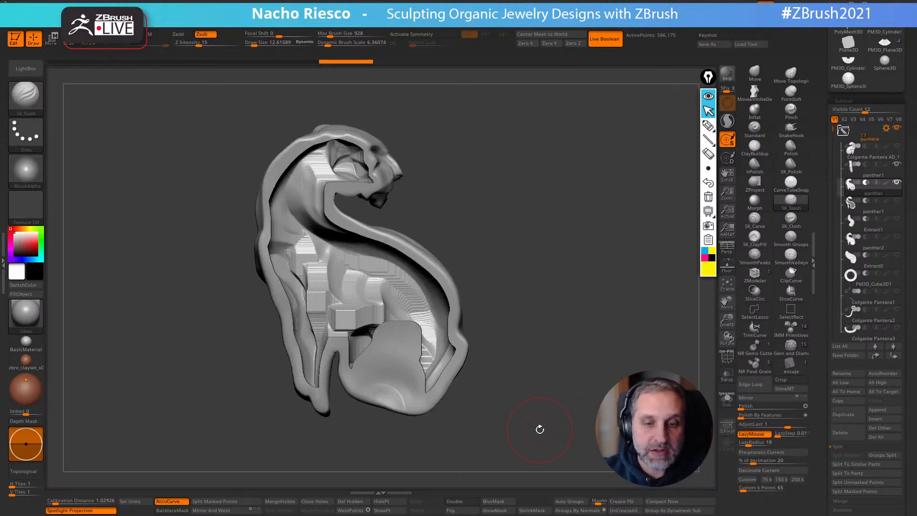
Review the additional options of DynaMesh Utility and collapse them again
{"action": "left_click_drag", "start_coordinate": [820, 143], "coordinate": [824, 262]}
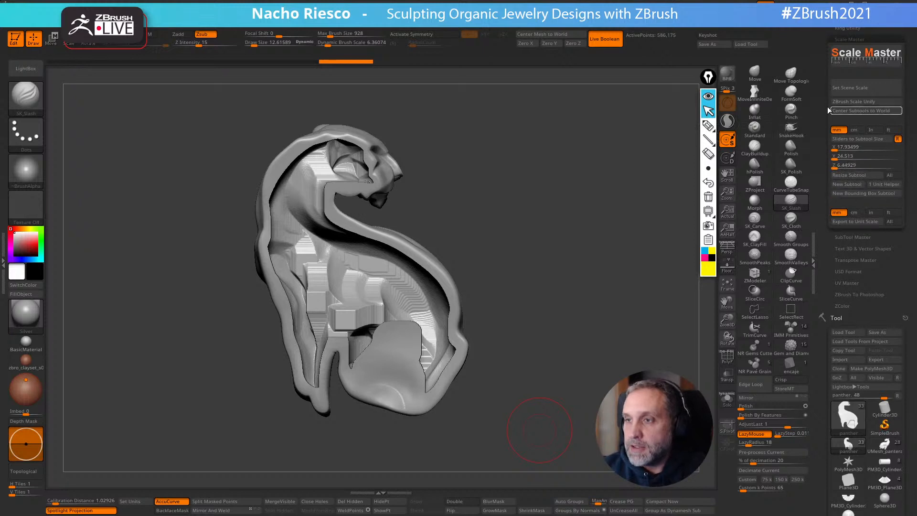
{"action": "scroll", "coordinate": [832, 108], "scroll_direction": "up", "scroll_amount": 5}
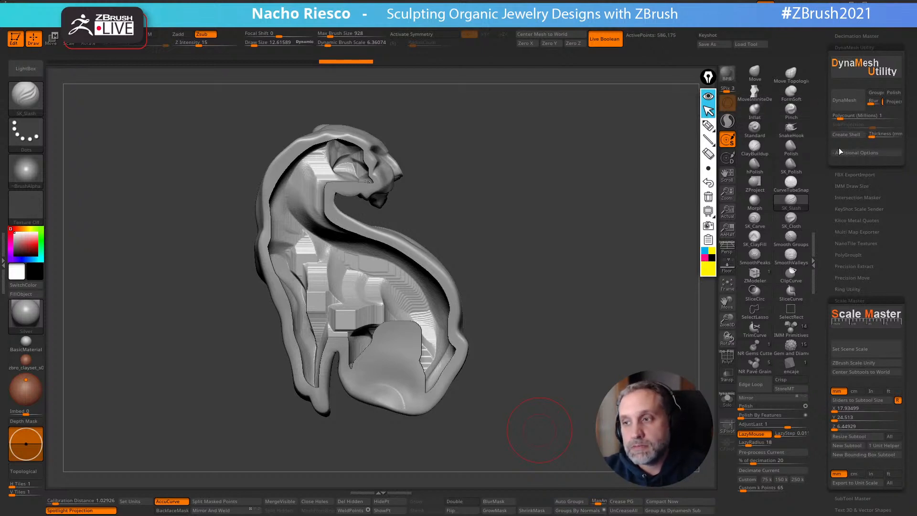
{"action": "left_click", "coordinate": [852, 152]}
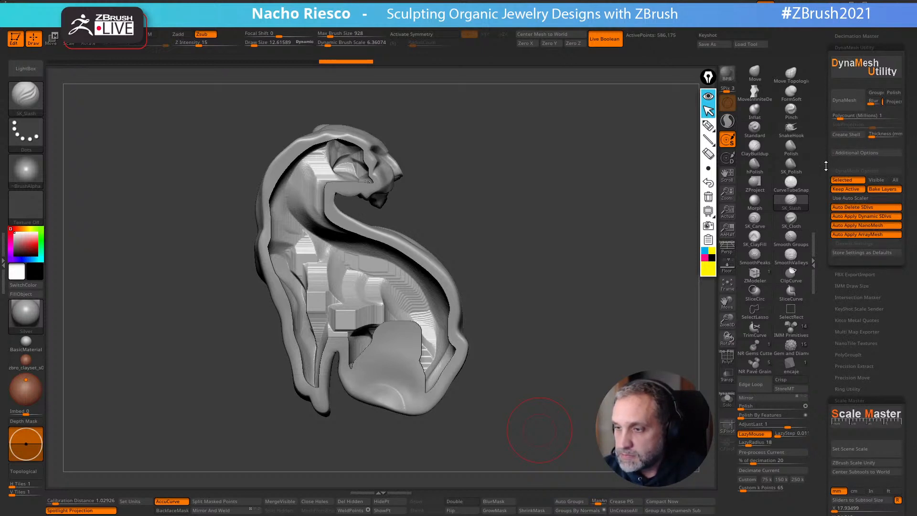
{"action": "left_click", "coordinate": [857, 152]}
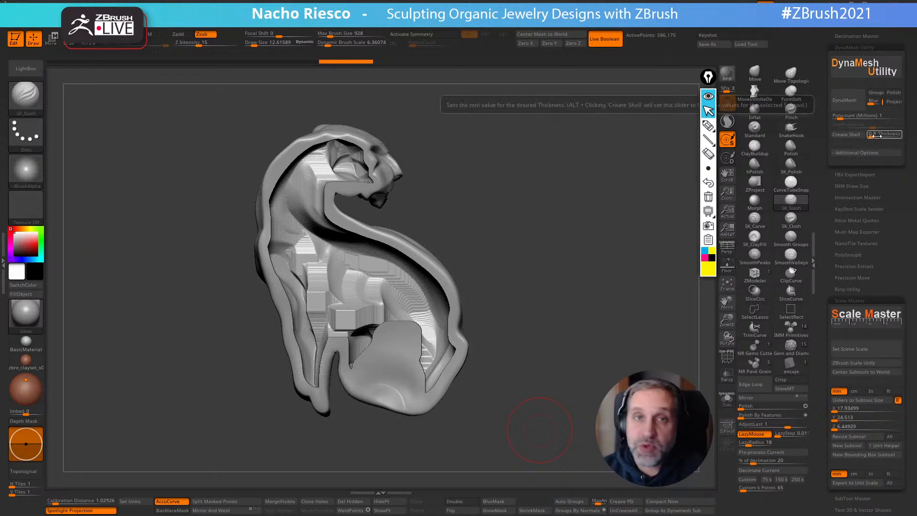
Isolate the inner shell, mask its front, and move the remaining leg section out past the panther's back
{"action": "left_click_drag", "start_coordinate": [618, 290], "coordinate": [549, 337]}
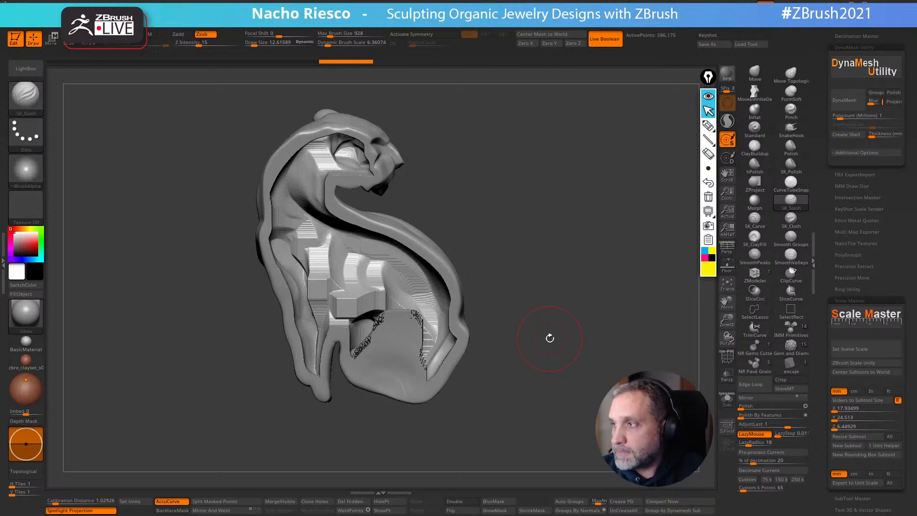
{"action": "left_click_drag", "start_coordinate": [583, 341], "coordinate": [585, 368]}
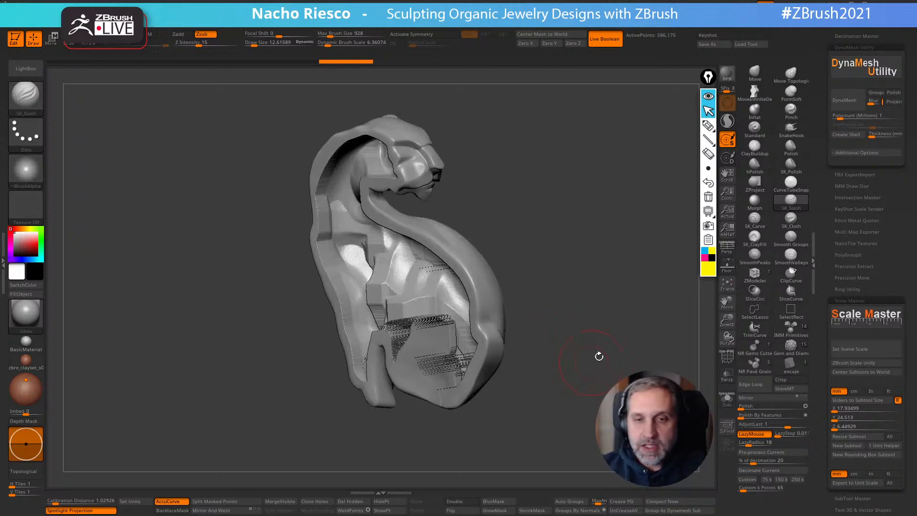
{"action": "left_click_drag", "start_coordinate": [707, 335], "coordinate": [592, 335]}
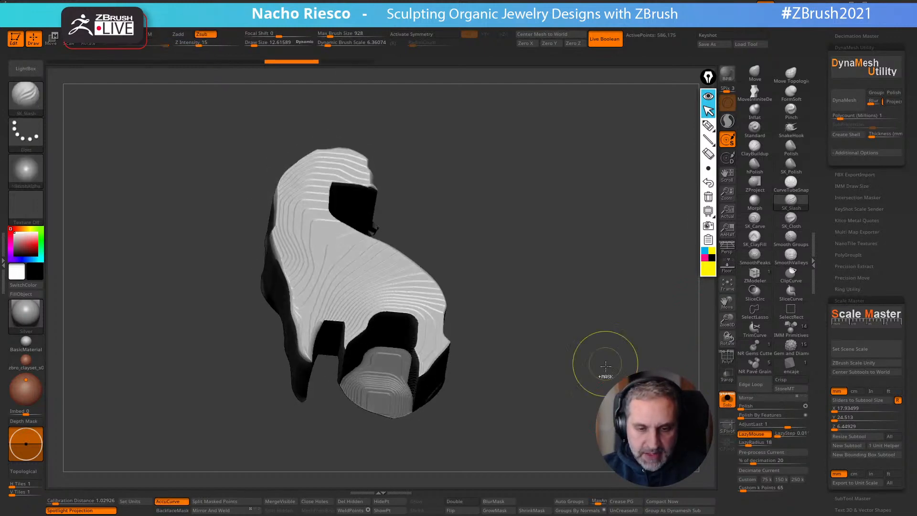
{"action": "mouse_move", "coordinate": [604, 354]}
{"action": "left_mouse_down"}
{"action": "mouse_move", "coordinate": [614, 379]}
{"action": "mouse_move", "coordinate": [610, 309]}
{"action": "mouse_move", "coordinate": [602, 356]}
{"action": "mouse_move", "coordinate": [650, 331]}
{"action": "mouse_move", "coordinate": [658, 352]}
{"action": "mouse_move", "coordinate": [638, 380]}
{"action": "left_mouse_up"}
{"action": "mouse_move", "coordinate": [197, 295]}
{"action": "left_mouse_down", "text": "ctrl"}
{"action": "mouse_move", "coordinate": [579, 319]}
{"action": "mouse_move", "coordinate": [611, 347]}
{"action": "left_mouse_up", "text": "ctrl"}
{"action": "mouse_move", "coordinate": [640, 320]}
{"action": "left_mouse_down"}
{"action": "mouse_move", "coordinate": [645, 295]}
{"action": "mouse_move", "coordinate": [634, 277]}
{"action": "mouse_move", "coordinate": [568, 371]}
{"action": "mouse_move", "coordinate": [621, 280]}
{"action": "left_mouse_up"}
{"action": "key", "text": "w"}
{"action": "left_click_drag", "start_coordinate": [411, 392], "coordinate": [410, 309]}
{"action": "key", "text": "q"}
{"action": "mouse_move", "coordinate": [561, 362]}
{"action": "left_mouse_down", "text": "ctrl"}
{"action": "mouse_move", "coordinate": [595, 402]}
{"action": "mouse_move", "coordinate": [663, 382]}
{"action": "left_mouse_up", "text": "ctrl"}
{"action": "left_click_drag", "start_coordinate": [821, 374], "coordinate": [821, 255]}
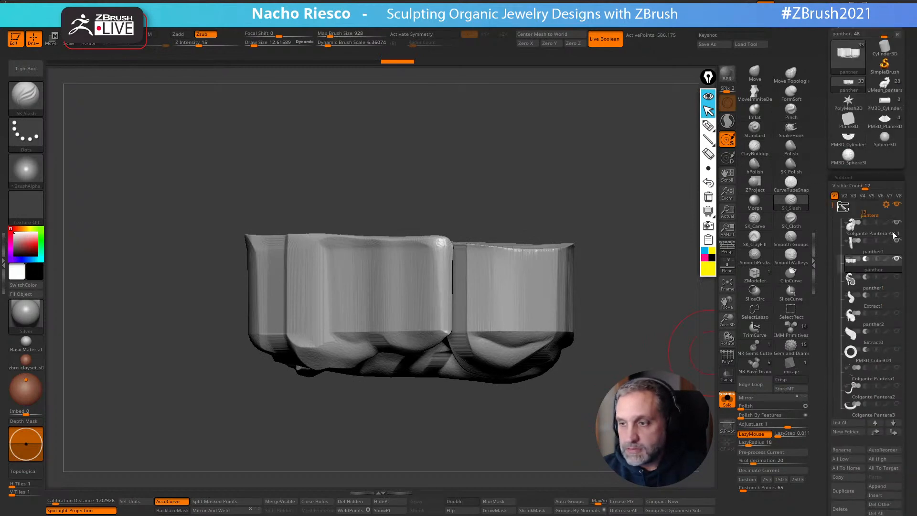
Turn off the isolation, and examine the hollowed back of the panther around the hind leg
{"action": "left_click", "coordinate": [727, 400]}
{"action": "left_click_drag", "start_coordinate": [686, 352], "coordinate": [644, 430]}
{"action": "left_click_drag", "start_coordinate": [620, 382], "coordinate": [596, 306]}
{"action": "left_click_drag", "start_coordinate": [580, 382], "coordinate": [613, 415]}
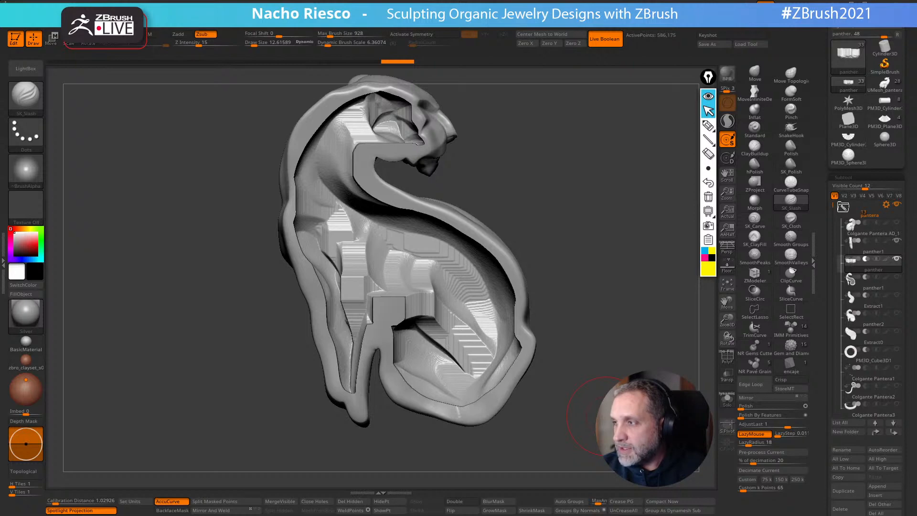
{"action": "left_click_drag", "start_coordinate": [605, 415], "coordinate": [678, 327]}
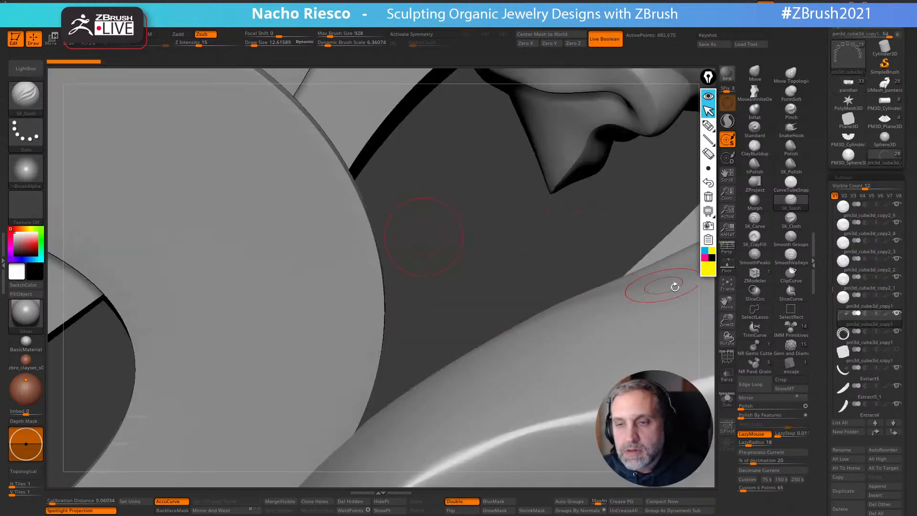
Frame the full pendant, and isolate the Colgante Pantera subtool that contains the panther and its tail
{"action": "left_click", "coordinate": [726, 289]}
{"action": "left_click_drag", "start_coordinate": [684, 333], "coordinate": [644, 302], "text": "alt"}
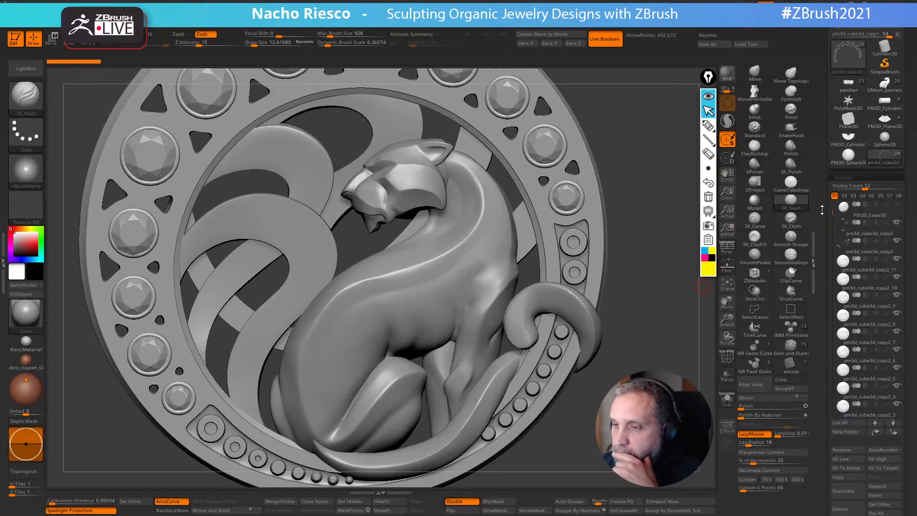
{"action": "scroll", "coordinate": [850, 262], "scroll_direction": "up", "scroll_amount": 5}
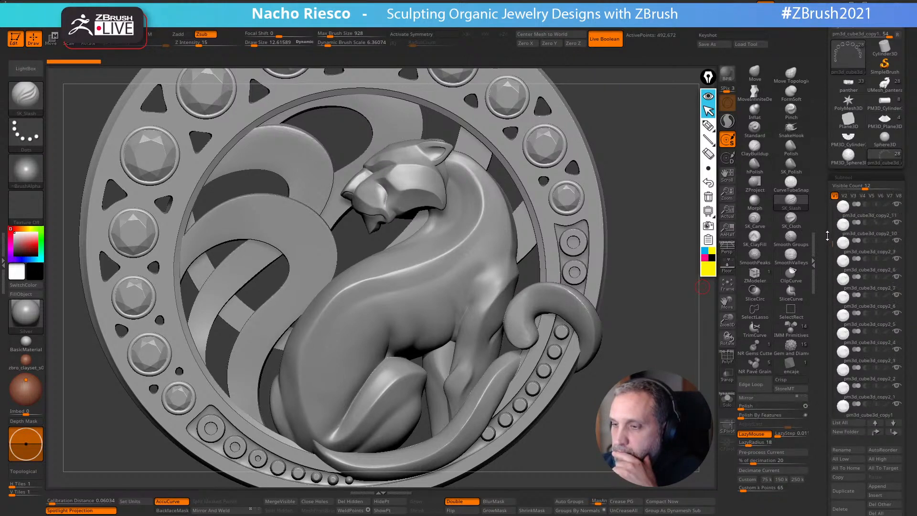
{"action": "left_click", "coordinate": [854, 238]}
{"action": "left_click", "coordinate": [727, 399]}
{"action": "left_click_drag", "start_coordinate": [681, 366], "coordinate": [702, 351]}
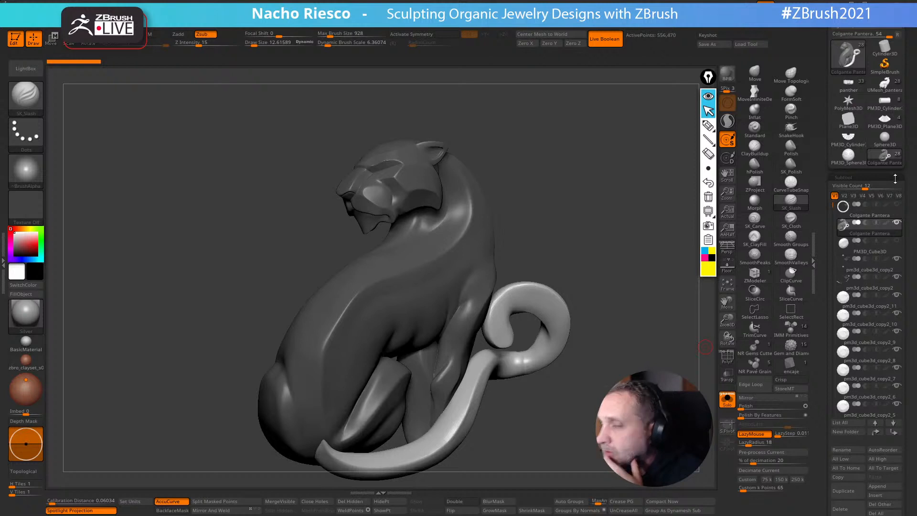
Delete all subtools of the Colgante Pantera tool, and switch to the UMesh_pantera tool with the solid panther framed
{"action": "scroll", "coordinate": [859, 334], "scroll_direction": "down", "scroll_amount": 3}
{"action": "left_click", "coordinate": [896, 428]}
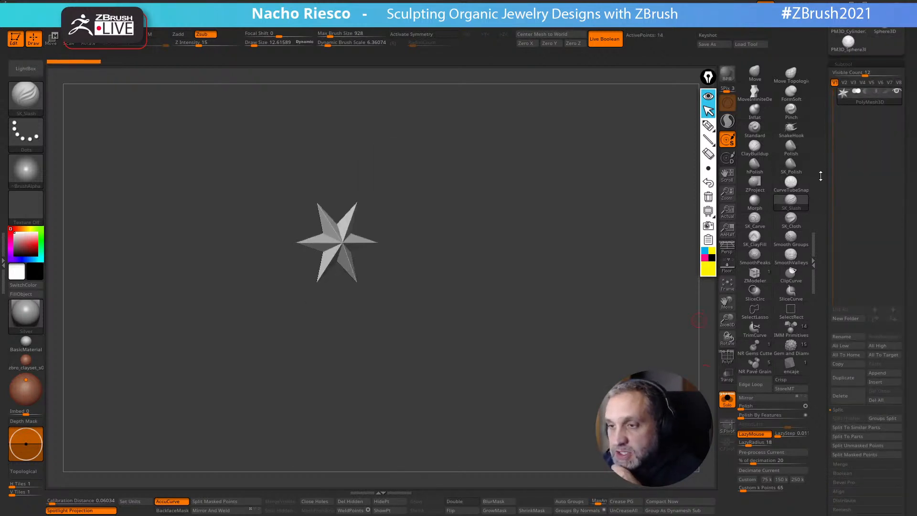
{"action": "scroll", "coordinate": [898, 181], "scroll_direction": "up", "scroll_amount": 4}
{"action": "left_click", "coordinate": [884, 151]}
{"action": "left_click_drag", "start_coordinate": [467, 303], "coordinate": [478, 372]}
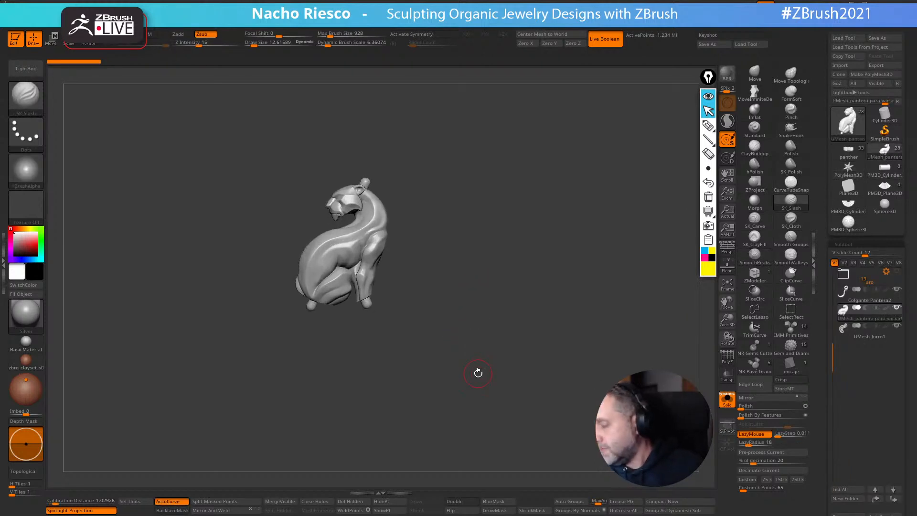
{"action": "left_click_drag", "start_coordinate": [530, 322], "coordinate": [512, 446], "text": "alt"}
{"action": "left_click_drag", "start_coordinate": [550, 421], "coordinate": [524, 466], "text": "alt"}
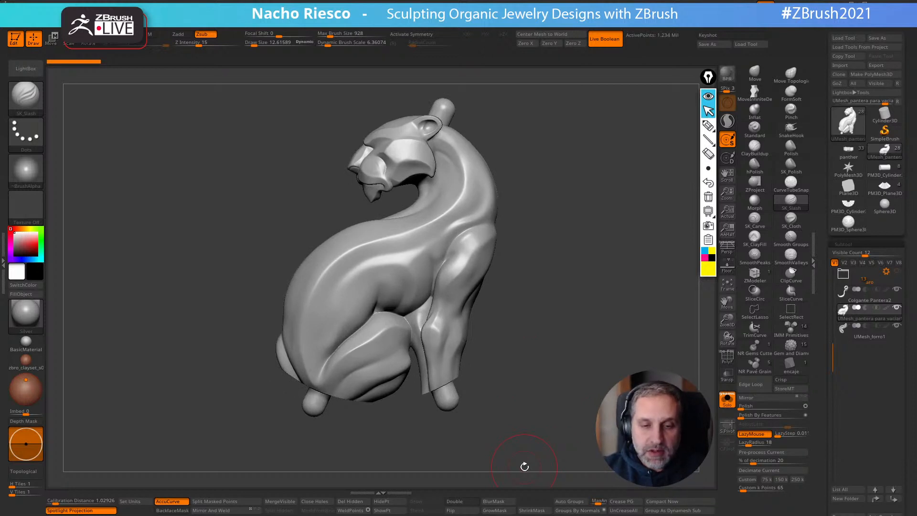
{"action": "left_click_drag", "start_coordinate": [555, 400], "coordinate": [520, 431]}
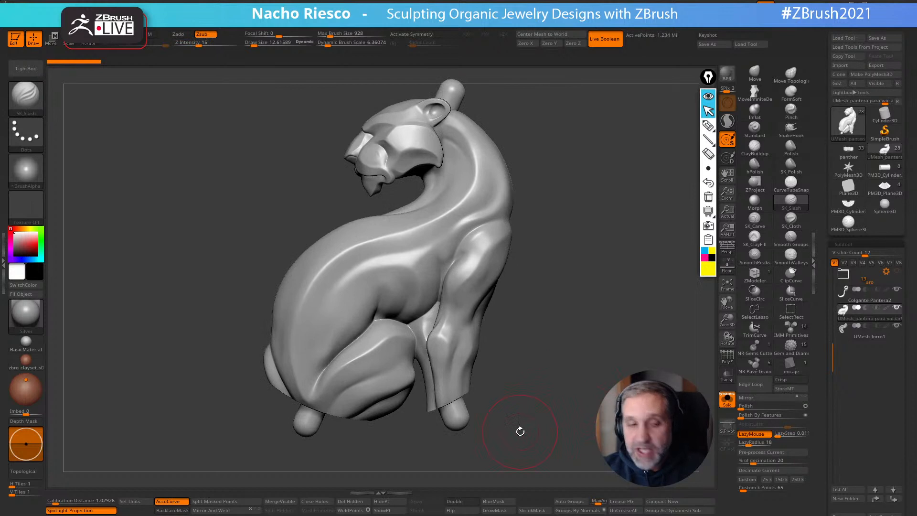
Switch to the brown zbro_clayset material, and insert a sphere over the panther's torso as a separate subtool
{"action": "left_click", "coordinate": [26, 359]}
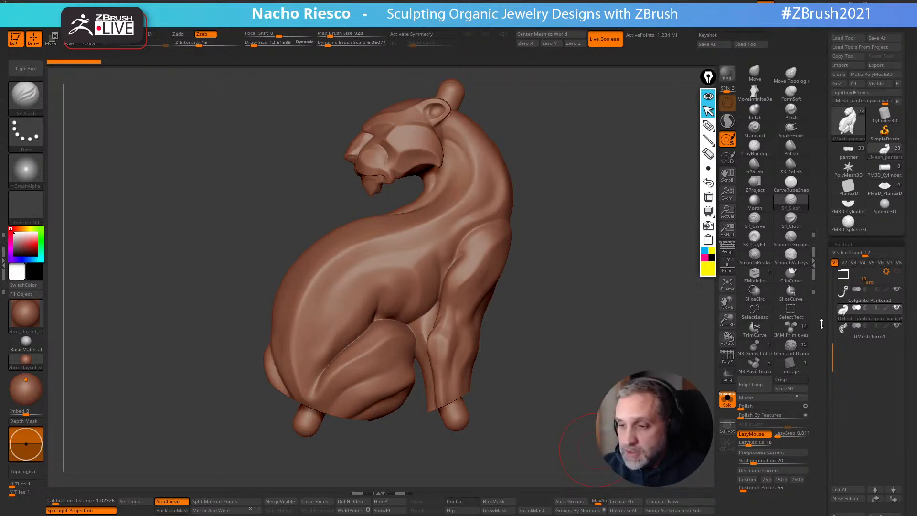
{"action": "mouse_move", "coordinate": [588, 362]}
{"action": "left_mouse_down", "text": "alt"}
{"action": "mouse_move", "coordinate": [596, 385]}
{"action": "mouse_move", "coordinate": [579, 370]}
{"action": "left_mouse_up", "text": "alt"}
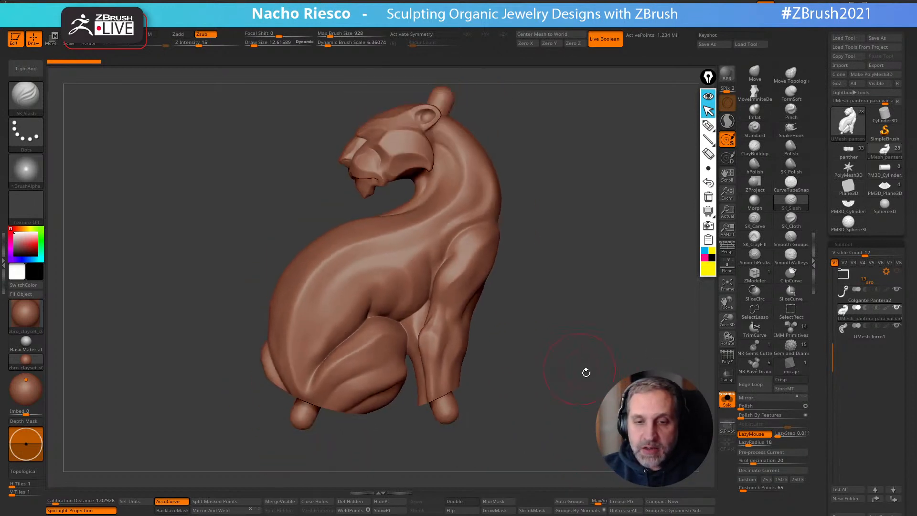
{"action": "scroll", "coordinate": [878, 377], "scroll_direction": "down", "scroll_amount": 5}
{"action": "left_click_drag", "start_coordinate": [657, 372], "coordinate": [679, 396], "text": "alt"}
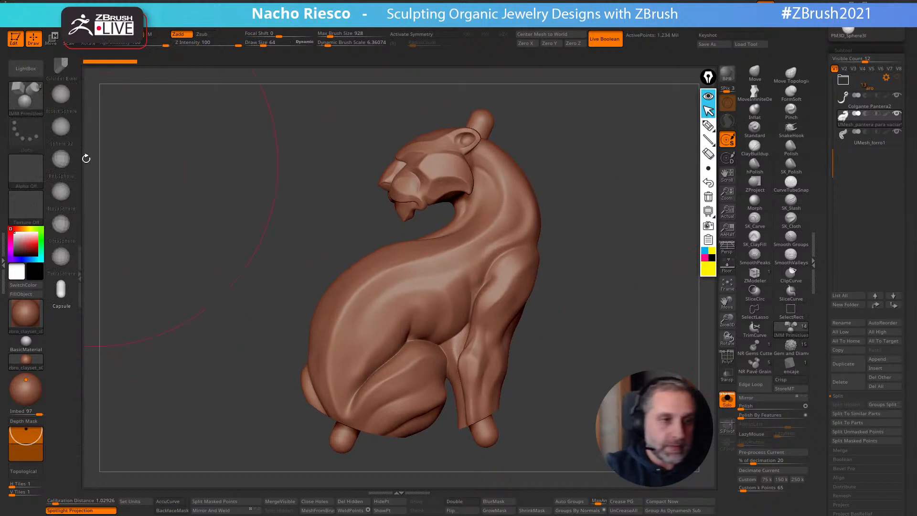
{"action": "left_click", "coordinate": [60, 92]}
{"action": "left_click_drag", "start_coordinate": [421, 306], "coordinate": [456, 343]}
Rotate and stretch the sphere into a long ellipsoid running diagonally from the panther's haunch to its shoulder
{"action": "key", "text": "w"}
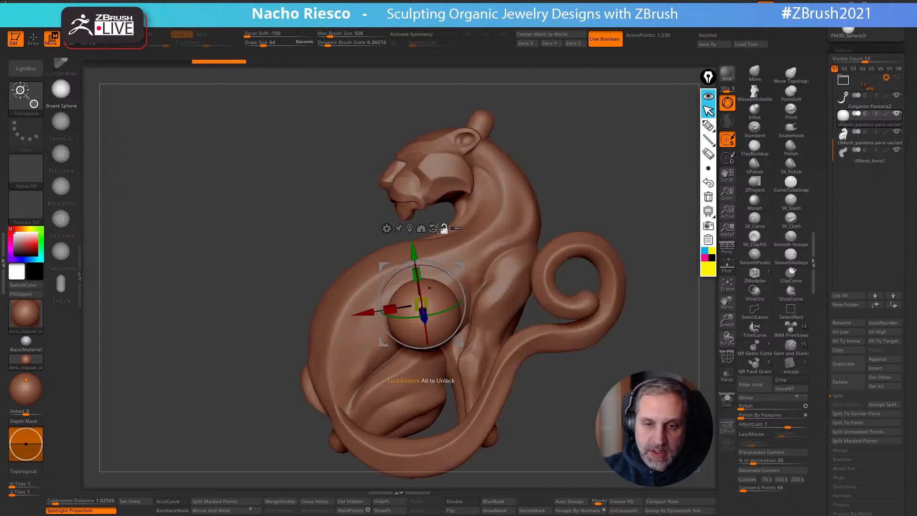
{"action": "left_click_drag", "start_coordinate": [459, 284], "coordinate": [432, 249]}
{"action": "left_click_drag", "start_coordinate": [398, 327], "coordinate": [340, 415]}
{"action": "key", "text": "q"}
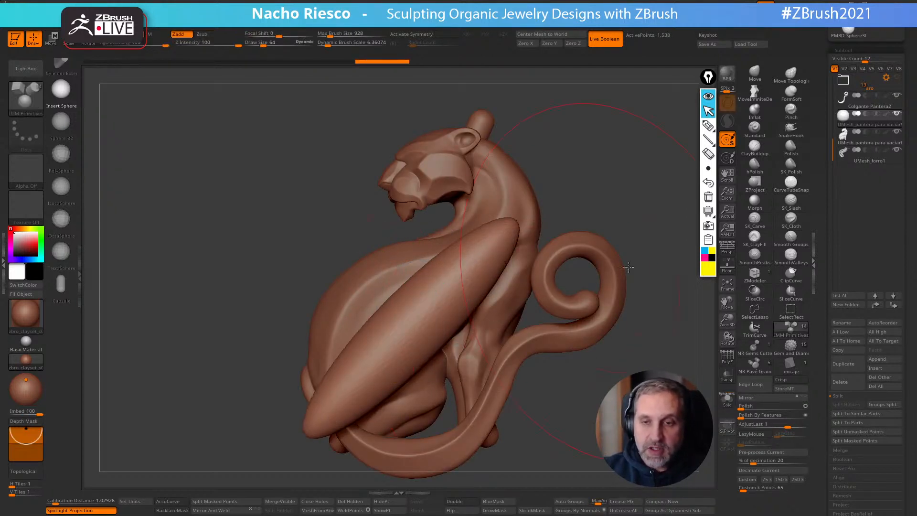
Bend the ellipsoid with the MoveInfiniteDepth brush so that it follows the curve of the panther's back and neck
{"action": "left_click", "coordinate": [757, 97]}
{"action": "key", "text": "s"}
{"action": "left_click_drag", "start_coordinate": [417, 323], "coordinate": [427, 324]}
{"action": "mouse_move", "coordinate": [413, 337]}
{"action": "left_mouse_down"}
{"action": "mouse_move", "coordinate": [377, 309]}
{"action": "mouse_move", "coordinate": [386, 306]}
{"action": "left_mouse_up"}
{"action": "left_click_drag", "start_coordinate": [329, 415], "coordinate": [327, 395]}
{"action": "left_click_drag", "start_coordinate": [382, 312], "coordinate": [366, 301]}
{"action": "left_click_drag", "start_coordinate": [334, 351], "coordinate": [338, 345]}
{"action": "key", "text": "s"}
{"action": "left_click_drag", "start_coordinate": [475, 258], "coordinate": [474, 259]}
{"action": "left_click_drag", "start_coordinate": [484, 202], "coordinate": [484, 145]}
{"action": "left_click_drag", "start_coordinate": [437, 230], "coordinate": [474, 267]}
{"action": "key", "text": "s"}
{"action": "left_click_drag", "start_coordinate": [516, 223], "coordinate": [515, 223]}
{"action": "mouse_move", "coordinate": [499, 210]}
{"action": "left_mouse_down"}
{"action": "mouse_move", "coordinate": [467, 177]}
{"action": "mouse_move", "coordinate": [483, 236]}
{"action": "left_mouse_up"}
{"action": "left_click_drag", "start_coordinate": [481, 165], "coordinate": [471, 153]}
{"action": "left_click_drag", "start_coordinate": [417, 247], "coordinate": [412, 238]}
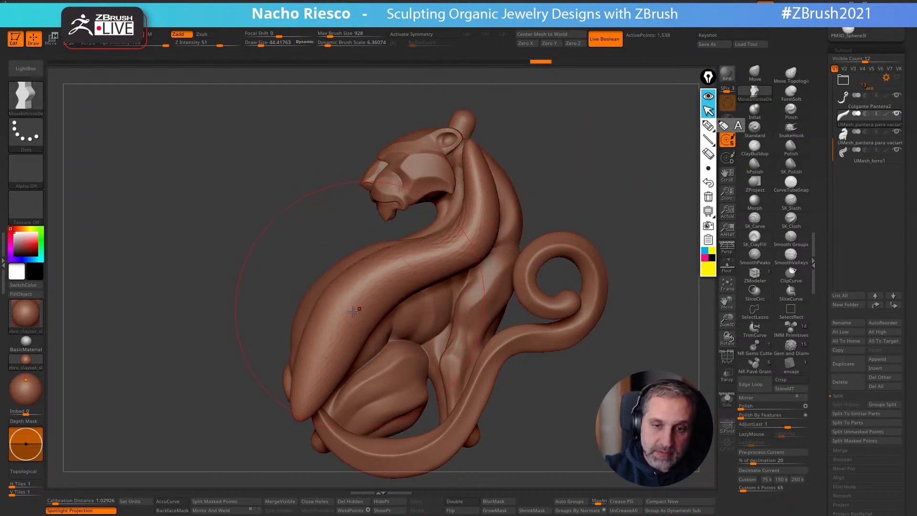
Broaden the lower part of the form over the haunch with BackfaceMask turned on, and smooth its upper edge
{"action": "left_click_drag", "start_coordinate": [363, 330], "coordinate": [356, 317]}
{"action": "left_click_drag", "start_coordinate": [308, 363], "coordinate": [319, 364]}
{"action": "left_click_drag", "start_coordinate": [399, 305], "coordinate": [394, 297]}
{"action": "left_click", "coordinate": [173, 510]}
{"action": "key", "text": "s"}
{"action": "left_click", "coordinate": [355, 344]}
{"action": "left_click_drag", "start_coordinate": [361, 327], "coordinate": [393, 348]}
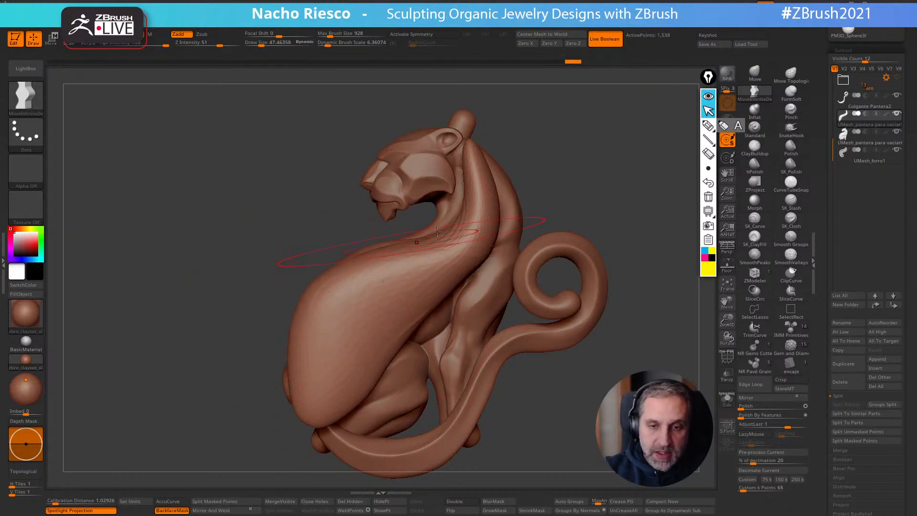
{"action": "left_click_drag", "start_coordinate": [286, 276], "coordinate": [462, 243], "text": "shift"}
{"action": "left_click_drag", "start_coordinate": [324, 206], "coordinate": [317, 205]}
{"action": "left_click_drag", "start_coordinate": [330, 179], "coordinate": [334, 160]}
{"action": "left_click_drag", "start_coordinate": [328, 398], "coordinate": [320, 394]}
Widen the form across the belly, chest and neck to fill the panther's silhouette, and smooth it with Sculptris Pro enabled
{"action": "left_click_drag", "start_coordinate": [496, 335], "coordinate": [342, 342], "text": "shift"}
{"action": "left_click_drag", "start_coordinate": [417, 330], "coordinate": [427, 337]}
{"action": "mouse_move", "coordinate": [494, 273]}
{"action": "left_mouse_down"}
{"action": "mouse_move", "coordinate": [518, 291]}
{"action": "mouse_move", "coordinate": [506, 316]}
{"action": "left_mouse_up"}
{"action": "left_click_drag", "start_coordinate": [525, 256], "coordinate": [538, 253]}
{"action": "left_click_drag", "start_coordinate": [525, 199], "coordinate": [547, 189]}
{"action": "left_click_drag", "start_coordinate": [510, 200], "coordinate": [494, 203]}
{"action": "left_click_drag", "start_coordinate": [491, 234], "coordinate": [479, 227]}
{"action": "key", "text": "s"}
{"action": "left_click_drag", "start_coordinate": [410, 401], "coordinate": [419, 407]}
{"action": "left_click", "coordinate": [727, 121], "text": "shift"}
{"action": "key", "text": "s"}
{"action": "left_click_drag", "start_coordinate": [621, 314], "coordinate": [620, 314]}
{"action": "mouse_move", "coordinate": [522, 330]}
{"action": "left_mouse_down", "text": "shift"}
{"action": "mouse_move", "coordinate": [512, 202]}
{"action": "mouse_move", "coordinate": [402, 294]}
{"action": "mouse_move", "coordinate": [384, 422]}
{"action": "left_mouse_up", "text": "shift"}
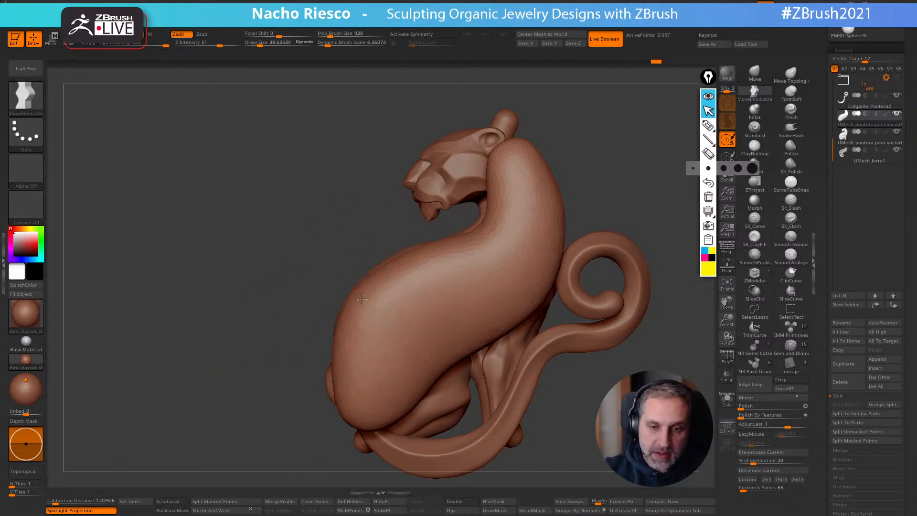
Insert a capsule from the IMM Primitives brush beside the shoulder of the blocked-in body
{"action": "left_click_drag", "start_coordinate": [597, 197], "coordinate": [615, 183]}
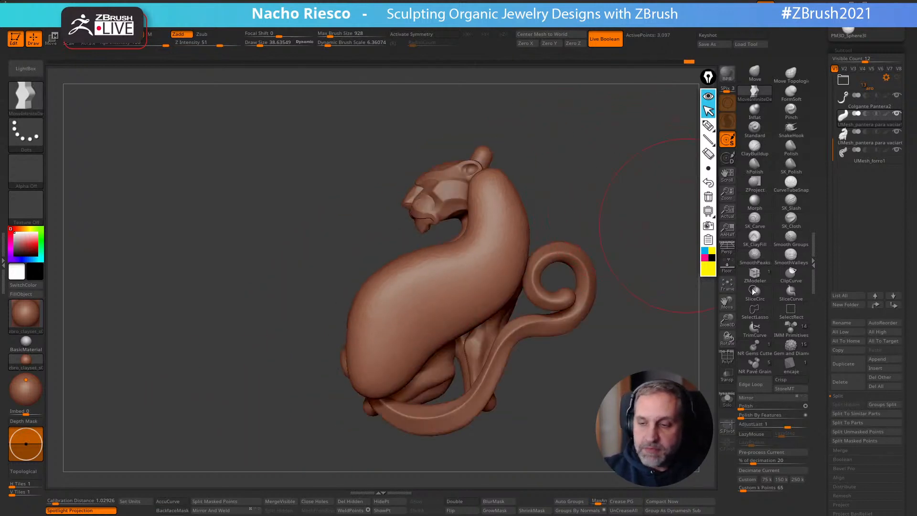
{"action": "left_click", "coordinate": [790, 329]}
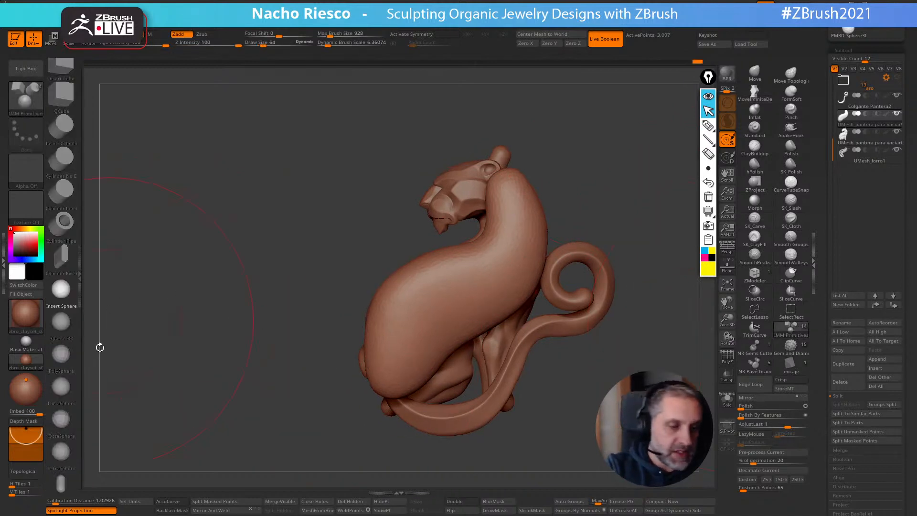
{"action": "scroll", "coordinate": [76, 398], "scroll_direction": "down", "scroll_amount": 3}
{"action": "left_click", "coordinate": [65, 403]}
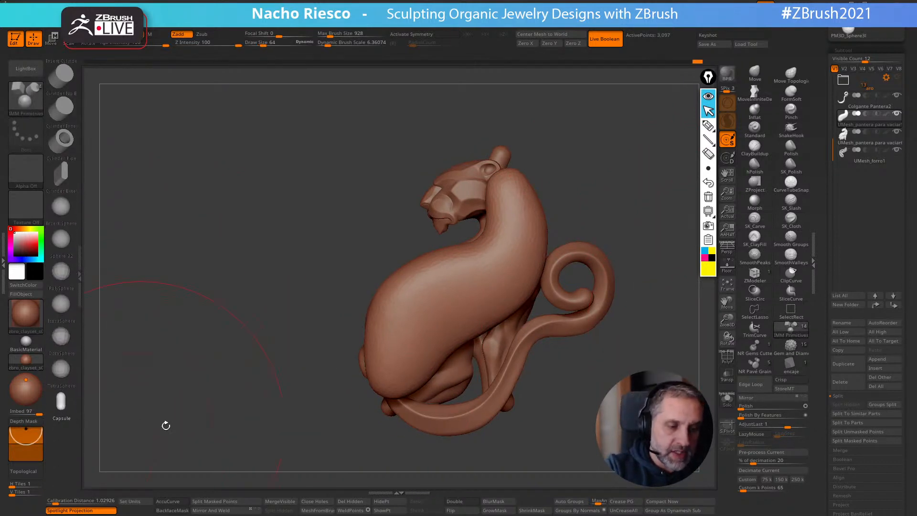
{"action": "left_click_drag", "start_coordinate": [518, 286], "coordinate": [499, 319]}
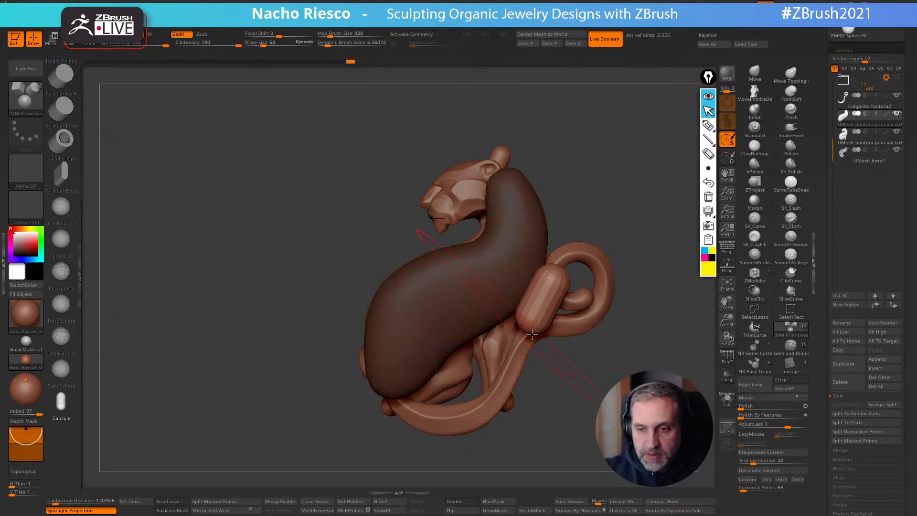
Move and rotate the capsule into place as the upper foreleg, checking its depth against the body from the side
{"action": "key", "text": "w"}
{"action": "left_click_drag", "start_coordinate": [565, 369], "coordinate": [608, 370]}
{"action": "left_click_drag", "start_coordinate": [570, 311], "coordinate": [539, 293]}
{"action": "left_click_drag", "start_coordinate": [588, 266], "coordinate": [570, 264], "text": "shift"}
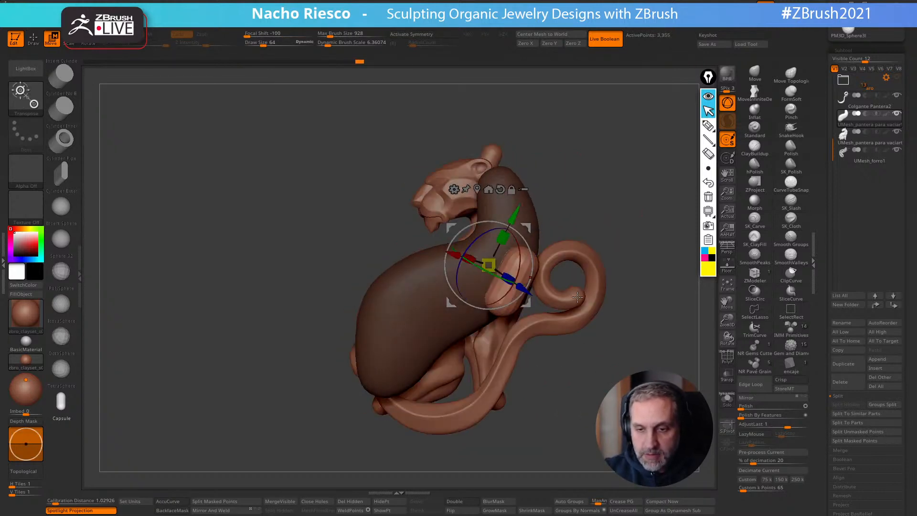
{"action": "left_click", "coordinate": [568, 303], "text": "alt"}
{"action": "left_click", "coordinate": [522, 273], "text": "alt"}
{"action": "mouse_move", "coordinate": [501, 238]}
{"action": "left_mouse_down"}
{"action": "mouse_move", "coordinate": [510, 204]}
{"action": "mouse_move", "coordinate": [507, 231]}
{"action": "left_mouse_up"}
{"action": "key", "text": "q"}
{"action": "key", "text": "w"}
{"action": "left_click_drag", "start_coordinate": [604, 189], "coordinate": [540, 186]}
{"action": "left_click_drag", "start_coordinate": [515, 256], "coordinate": [519, 266]}
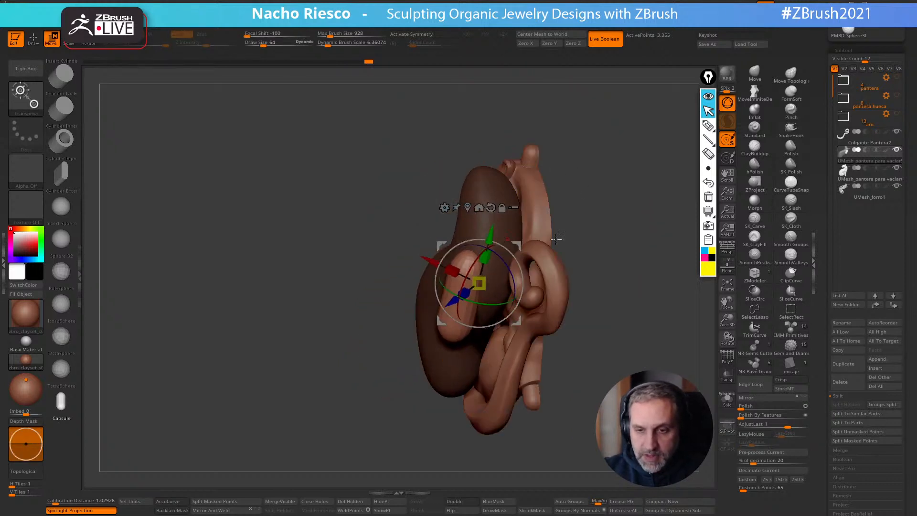
Align the upper foreleg capsule with the body, and duplicate it downward as the lower foreleg
{"action": "left_click_drag", "start_coordinate": [561, 210], "coordinate": [612, 214], "text": "shift"}
{"action": "left_click_drag", "start_coordinate": [509, 235], "coordinate": [483, 267]}
{"action": "left_click_drag", "start_coordinate": [500, 346], "coordinate": [500, 402], "text": "ctrl"}
{"action": "mouse_move", "coordinate": [520, 361]}
{"action": "left_mouse_down", "text": "shift"}
{"action": "mouse_move", "coordinate": [553, 359]}
{"action": "mouse_move", "coordinate": [520, 361]}
{"action": "left_mouse_up", "text": "shift"}
{"action": "key", "text": "q"}
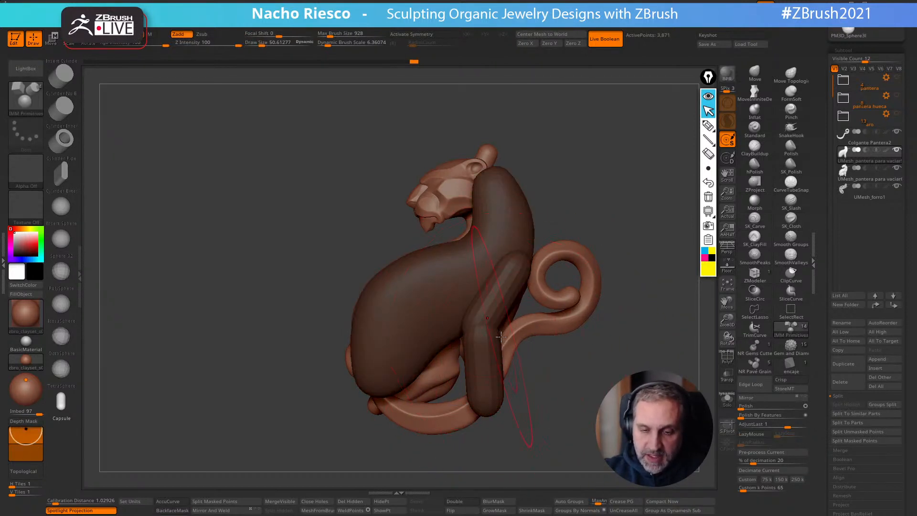
Clear the mask, and narrow the lower foreleg capsule toward the paw
{"action": "left_click_drag", "start_coordinate": [544, 389], "coordinate": [557, 403], "text": "ctrl"}
{"action": "key", "text": "s"}
{"action": "mouse_move", "coordinate": [509, 343]}
{"action": "left_mouse_down"}
{"action": "mouse_move", "coordinate": [482, 353]}
{"action": "mouse_move", "coordinate": [518, 285]}
{"action": "mouse_move", "coordinate": [489, 394]}
{"action": "mouse_move", "coordinate": [484, 382]}
{"action": "left_mouse_up"}
{"action": "left_click_drag", "start_coordinate": [537, 418], "coordinate": [510, 394], "text": "alt"}
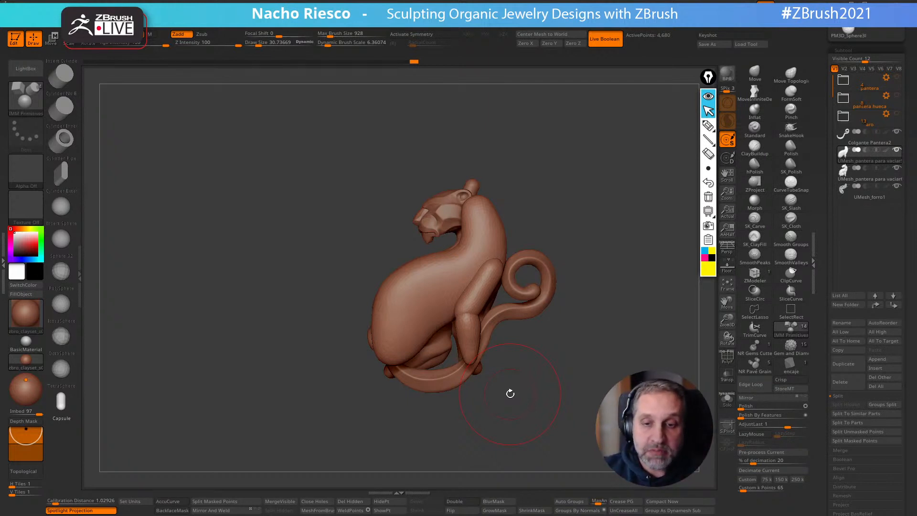
Choose the SK_Slash brush, and move the blocked-in body out beside the detailed panther
{"action": "left_click", "coordinate": [793, 205]}
{"action": "left_click_drag", "start_coordinate": [643, 301], "coordinate": [619, 375], "text": "alt"}
{"action": "key", "text": "s"}
{"action": "left_click_drag", "start_coordinate": [417, 319], "coordinate": [425, 319]}
{"action": "key", "text": "w"}
{"action": "left_click", "coordinate": [462, 281]}
{"action": "left_click_drag", "start_coordinate": [392, 357], "coordinate": [207, 356]}
{"action": "key", "text": "q"}
{"action": "left_click_drag", "start_coordinate": [304, 417], "coordinate": [408, 419], "text": "alt"}
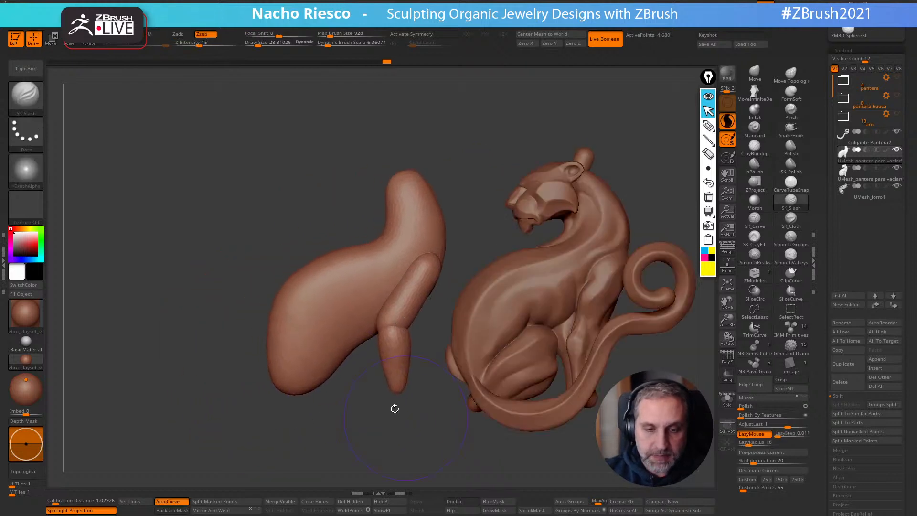
Sculpt sharp ridge lines along the back and neck, down the foreleg and around the belly with the SK_Slash brush
{"action": "mouse_move", "coordinate": [292, 300]}
{"action": "left_mouse_down"}
{"action": "mouse_move", "coordinate": [402, 248]}
{"action": "mouse_move", "coordinate": [384, 159]}
{"action": "left_mouse_up"}
{"action": "key", "text": "s"}
{"action": "left_click_drag", "start_coordinate": [357, 356], "coordinate": [353, 383], "text": "ctrl"}
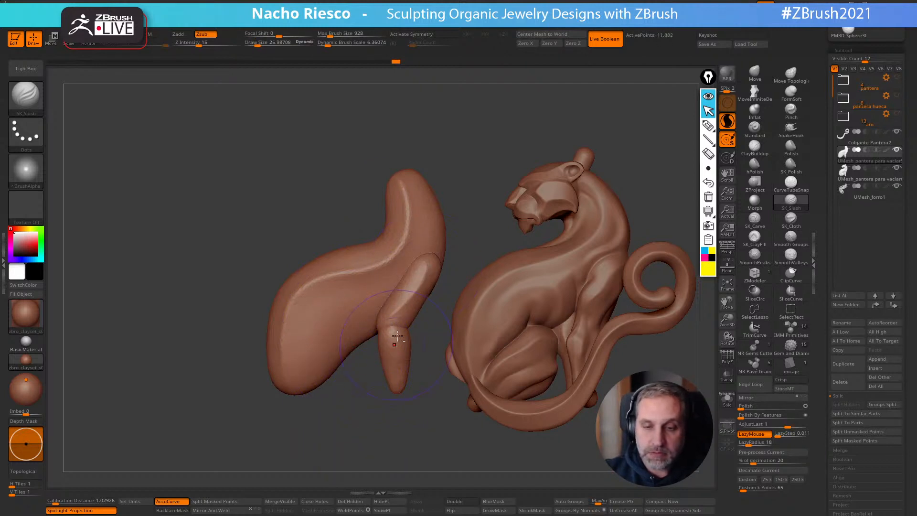
{"action": "mouse_move", "coordinate": [425, 269]}
{"action": "left_mouse_down"}
{"action": "mouse_move", "coordinate": [394, 324]}
{"action": "mouse_move", "coordinate": [395, 456]}
{"action": "mouse_move", "coordinate": [417, 430]}
{"action": "mouse_move", "coordinate": [420, 449]}
{"action": "left_mouse_up"}
{"action": "mouse_move", "coordinate": [385, 273]}
{"action": "left_mouse_down"}
{"action": "mouse_move", "coordinate": [320, 301]}
{"action": "mouse_move", "coordinate": [312, 360]}
{"action": "left_mouse_up"}
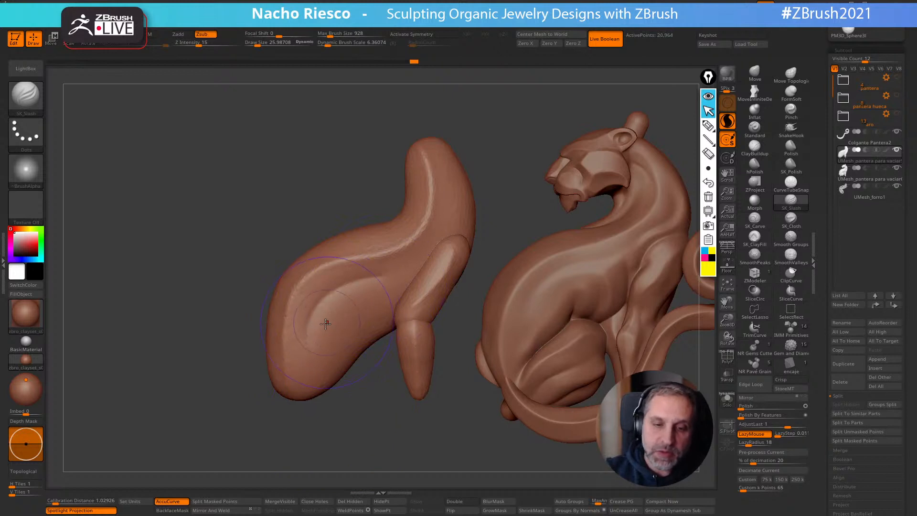
{"action": "mouse_move", "coordinate": [317, 328]}
{"action": "left_mouse_down"}
{"action": "mouse_move", "coordinate": [342, 300]}
{"action": "mouse_move", "coordinate": [376, 347]}
{"action": "left_mouse_up"}
{"action": "mouse_move", "coordinate": [395, 427]}
{"action": "left_mouse_down", "text": "alt"}
{"action": "mouse_move", "coordinate": [479, 419]}
{"action": "mouse_move", "coordinate": [402, 440]}
{"action": "left_mouse_up", "text": "alt"}
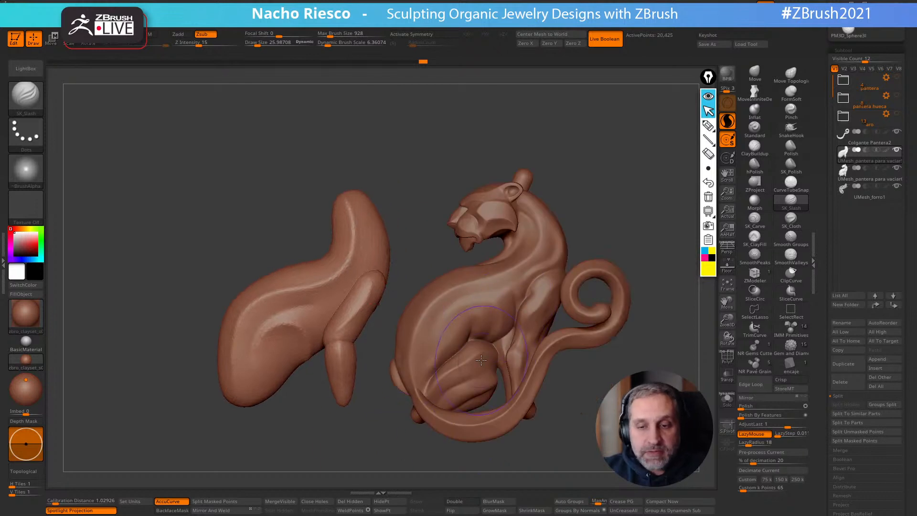
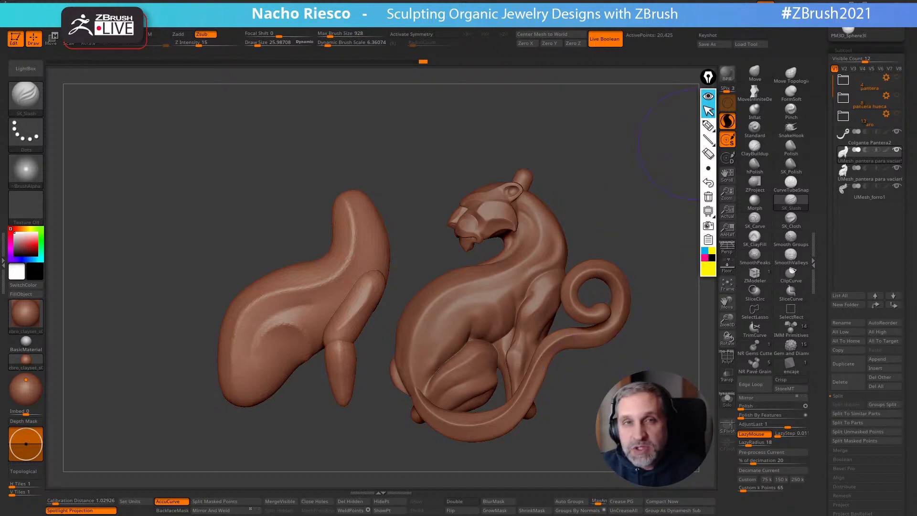
Load the Maniqui.ZTL mannequin from the LightBox tool library, and frame the whole figure
{"action": "mouse_move", "coordinate": [855, 100]}
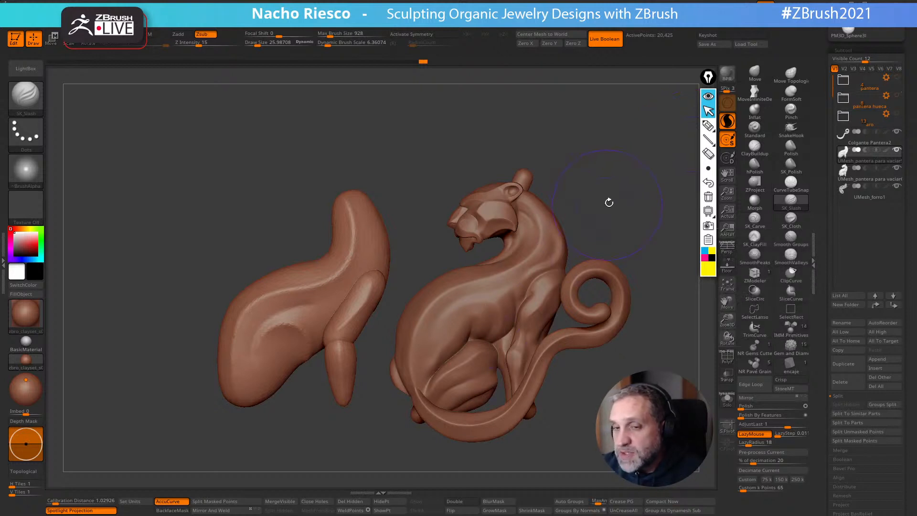
{"action": "left_click_drag", "start_coordinate": [604, 203], "coordinate": [615, 214]}
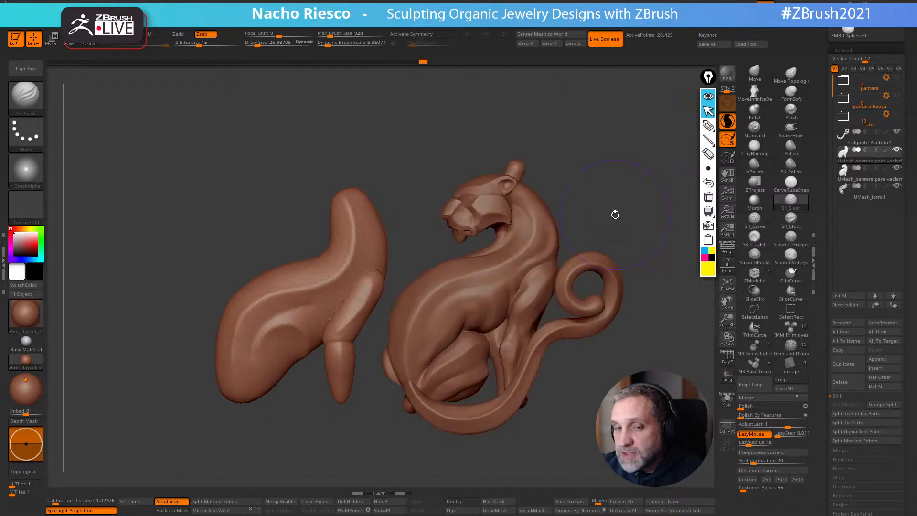
{"action": "left_click", "coordinate": [30, 70]}
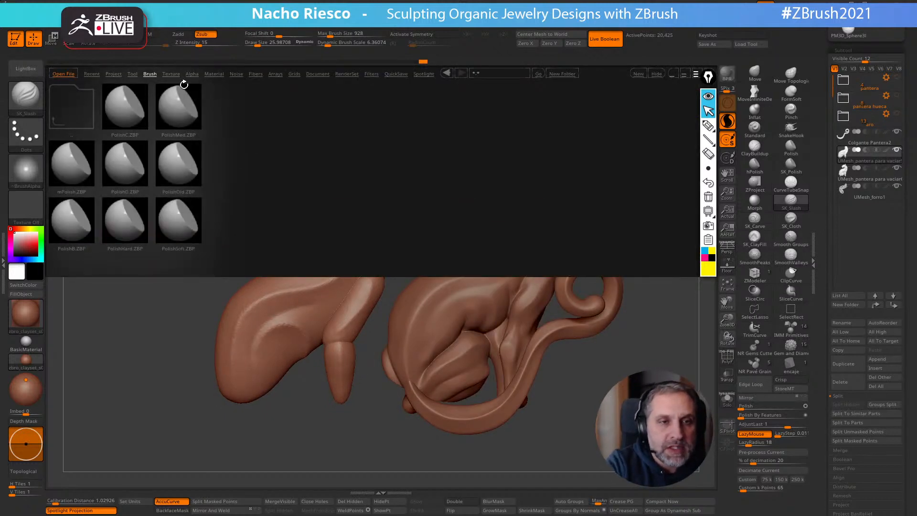
{"action": "left_click", "coordinate": [136, 75]}
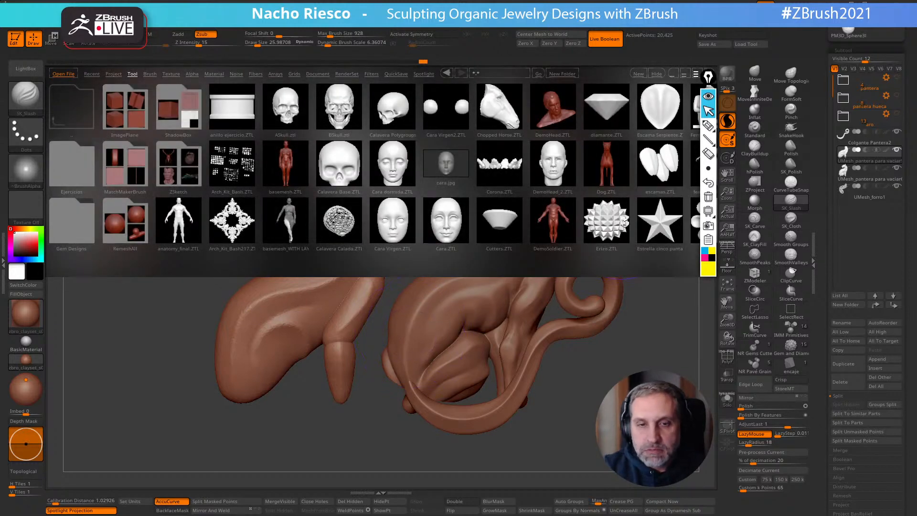
{"action": "left_click", "coordinate": [628, 219]}
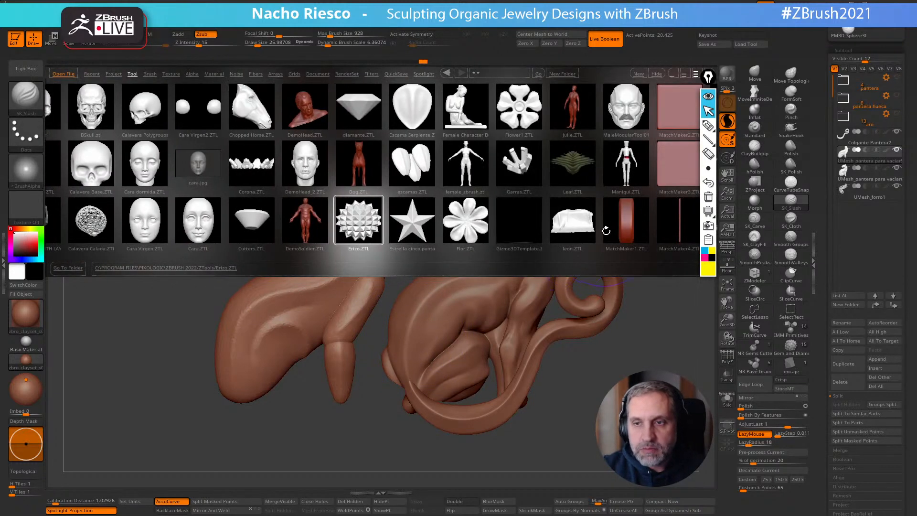
{"action": "double_click", "coordinate": [630, 173]}
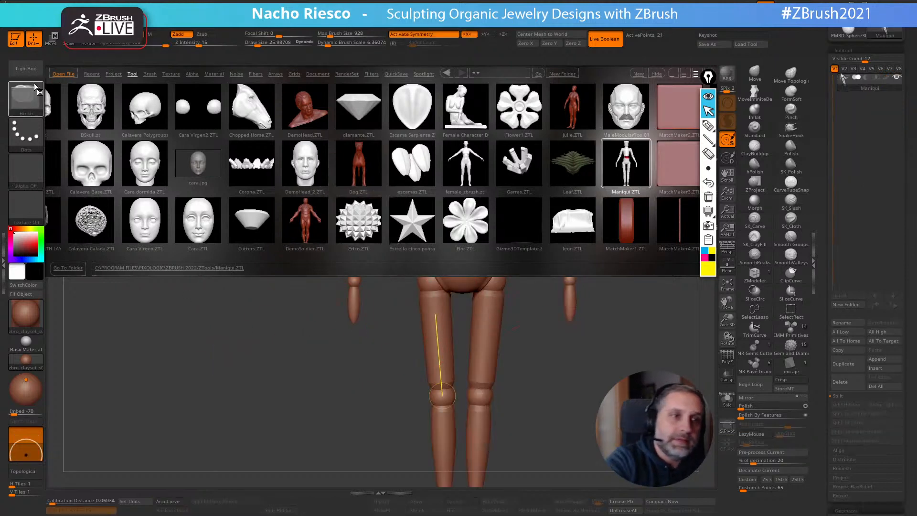
{"action": "key", "text": "f"}
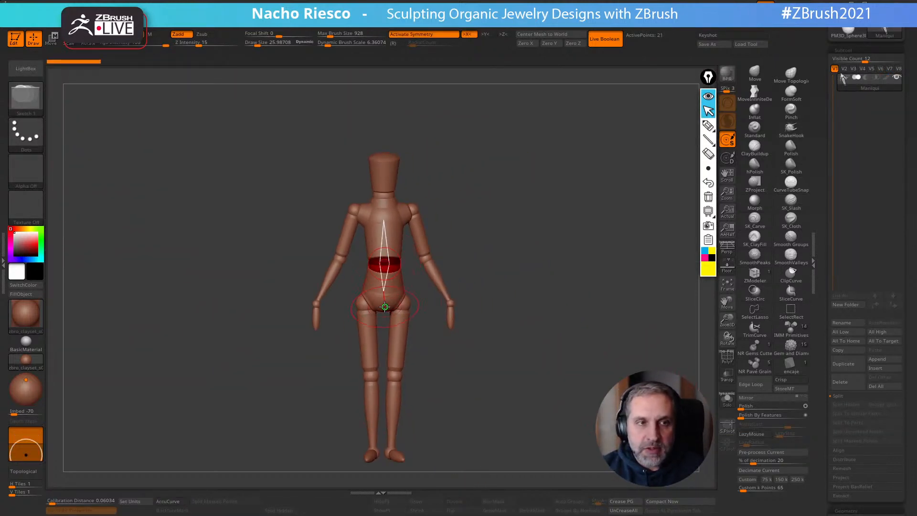
Try moving the mannequin's waist and hip joints, and undo the pose changes
{"action": "key", "text": "w"}
{"action": "mouse_move", "coordinate": [387, 260]}
{"action": "left_mouse_down", "text": "ctrl"}
{"action": "mouse_move", "coordinate": [385, 317]}
{"action": "mouse_move", "coordinate": [385, 299]}
{"action": "left_mouse_up", "text": "ctrl"}
{"action": "left_click_drag", "start_coordinate": [472, 227], "coordinate": [549, 226]}
{"action": "mouse_move", "coordinate": [396, 304]}
{"action": "left_mouse_down"}
{"action": "mouse_move", "coordinate": [372, 311]}
{"action": "mouse_move", "coordinate": [461, 246]}
{"action": "left_mouse_up"}
{"action": "key", "text": "ctrl+z"}
{"action": "key", "text": "ctrl+z"}
{"action": "key", "text": "ctrl+z"}
{"action": "key", "text": "ctrl+z"}
{"action": "key", "text": "ctrl+z"}
{"action": "key", "text": "ctrl+z"}
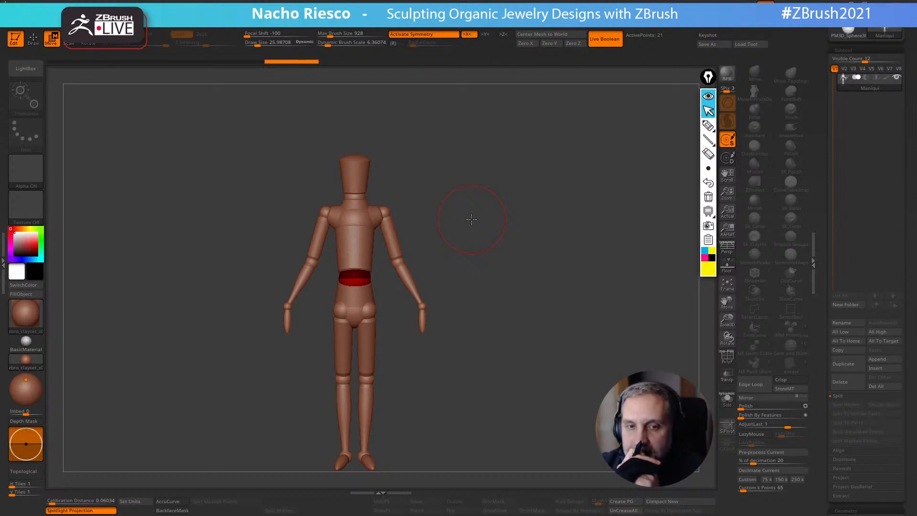
Shift the mannequin's hip, waist and shoulder joints to try out different body proportions
{"action": "left_click_drag", "start_coordinate": [368, 311], "coordinate": [369, 282]}
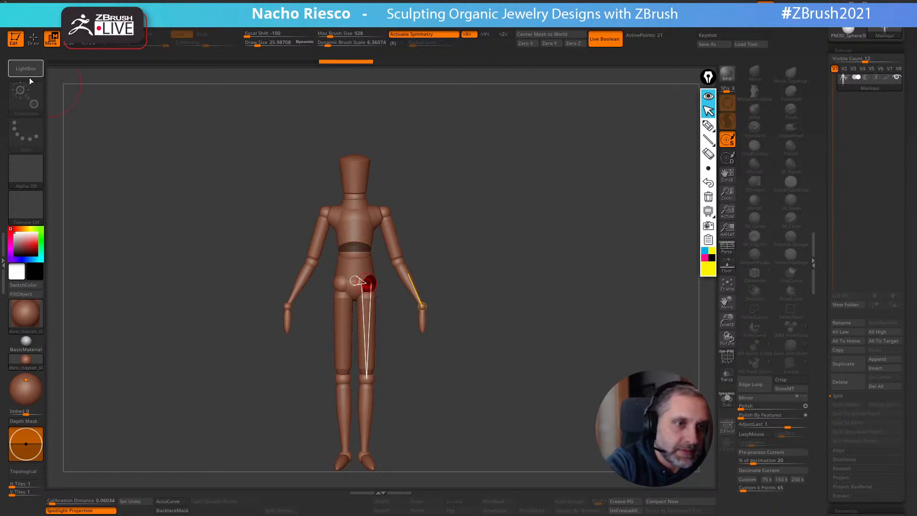
{"action": "left_click_drag", "start_coordinate": [355, 246], "coordinate": [359, 262]}
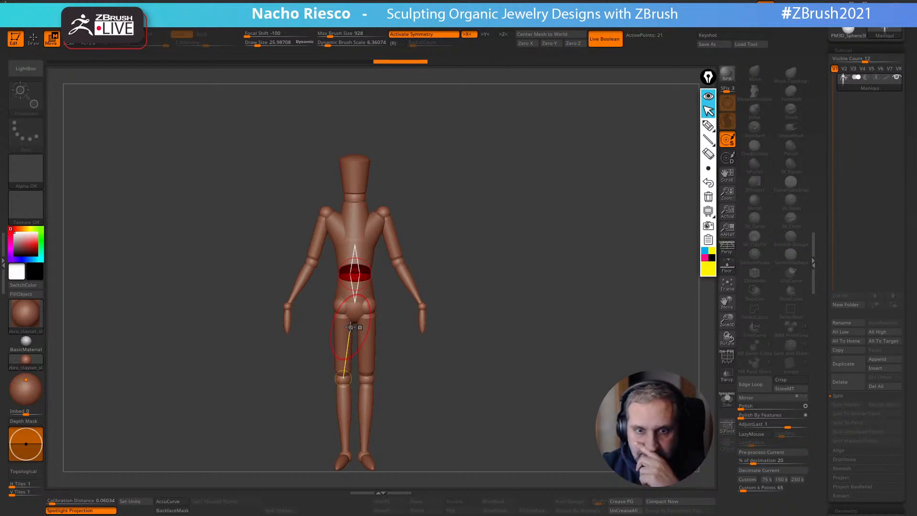
{"action": "left_click_drag", "start_coordinate": [383, 211], "coordinate": [384, 226]}
Switch back to the UMesh_pantera tool and hide the blocked-in body beside the detailed panther
{"action": "left_click_drag", "start_coordinate": [822, 143], "coordinate": [824, 204]}
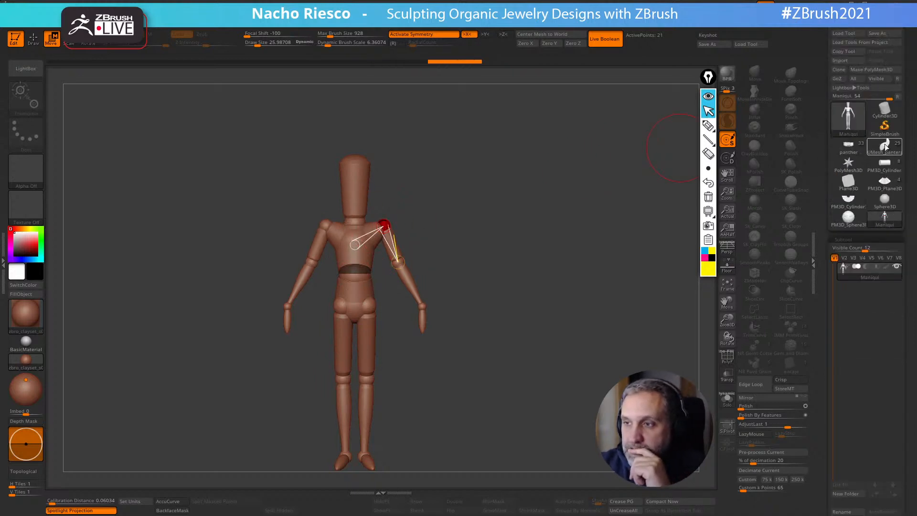
{"action": "left_click", "coordinate": [883, 148]}
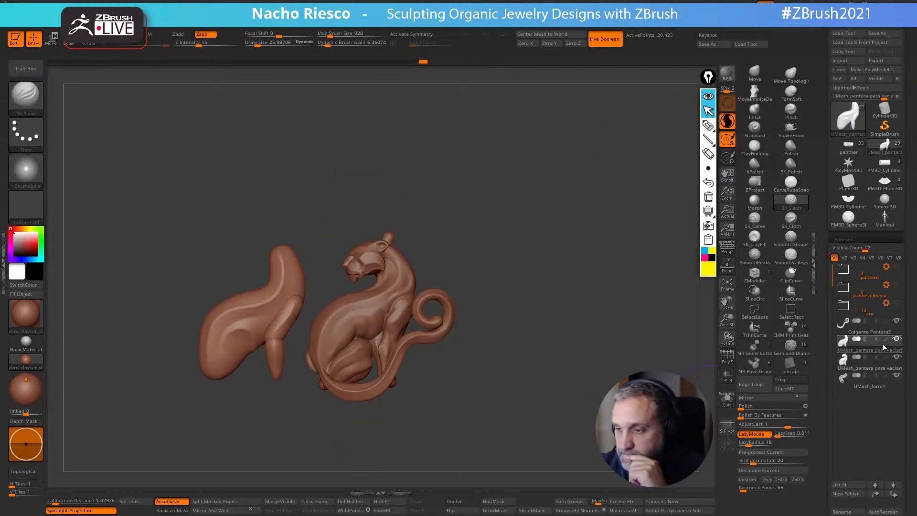
{"action": "mouse_move", "coordinate": [883, 349]}
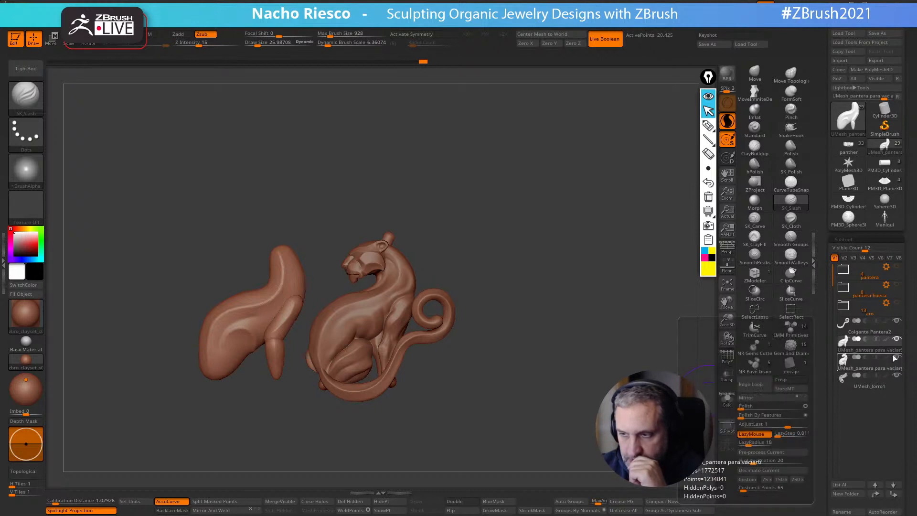
{"action": "left_click", "coordinate": [896, 339]}
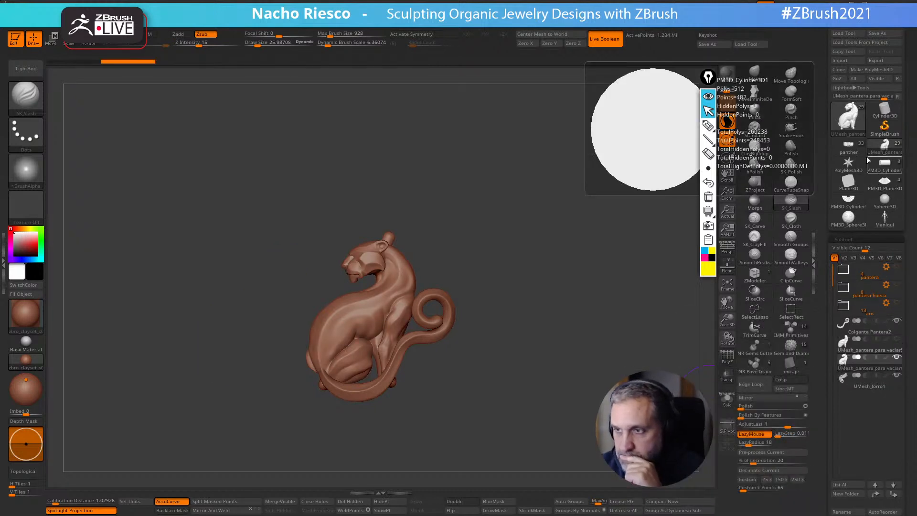
Switch to the panther tool, expand the aro folder and show its circle, render1 and first diamante subtools
{"action": "left_click", "coordinate": [849, 146]}
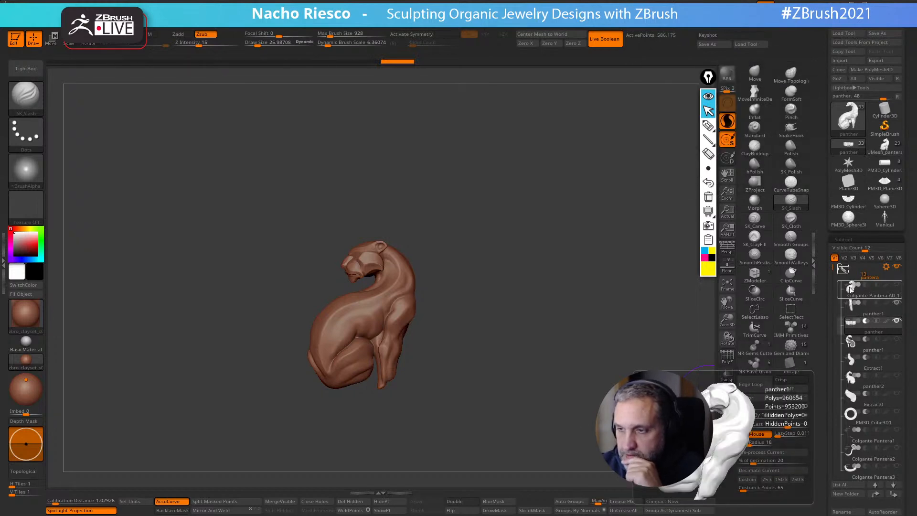
{"action": "left_click", "coordinate": [857, 273]}
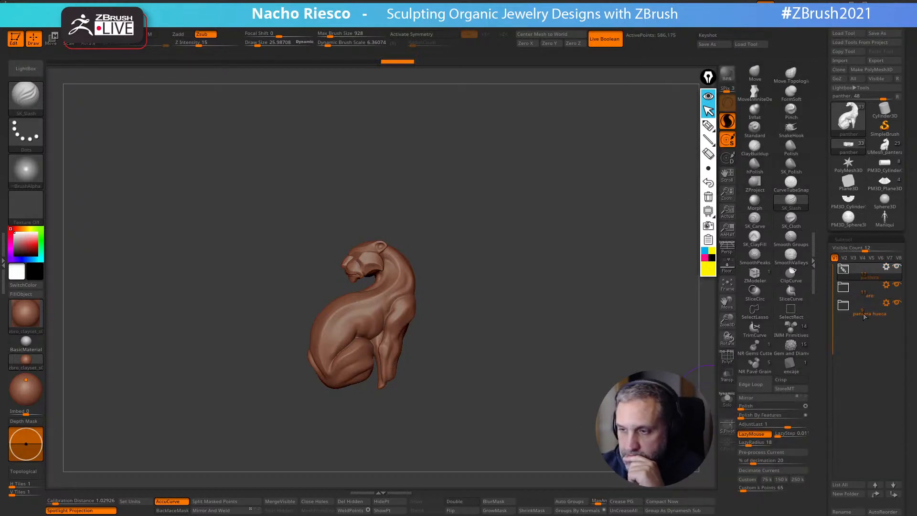
{"action": "left_click", "coordinate": [859, 290]}
{"action": "left_click", "coordinate": [896, 302]}
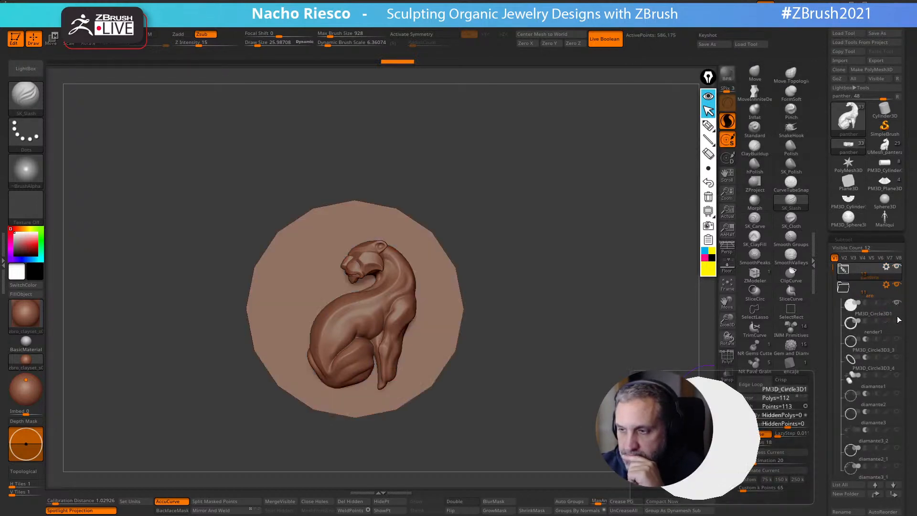
{"action": "left_click", "coordinate": [897, 320]}
{"action": "left_click", "coordinate": [896, 357]}
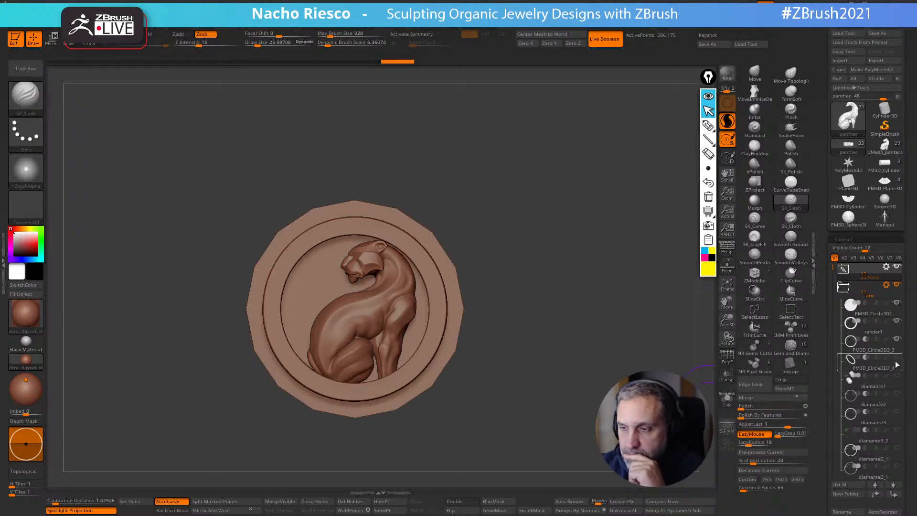
{"action": "left_click", "coordinate": [896, 375]}
{"action": "left_click", "coordinate": [896, 393]}
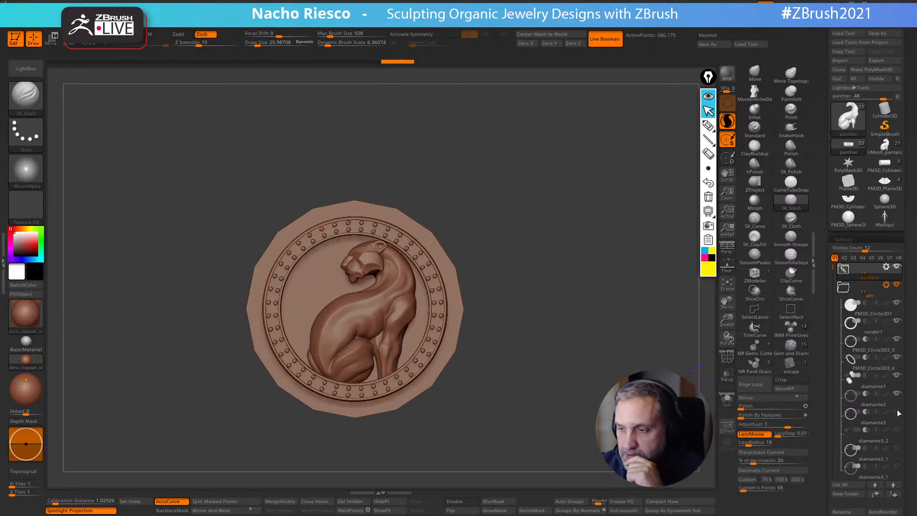
{"action": "left_click", "coordinate": [896, 411]}
Show the remaining diamante subtools around the ring and collapse the aro folder
{"action": "left_click_drag", "start_coordinate": [587, 305], "coordinate": [627, 329], "text": "alt"}
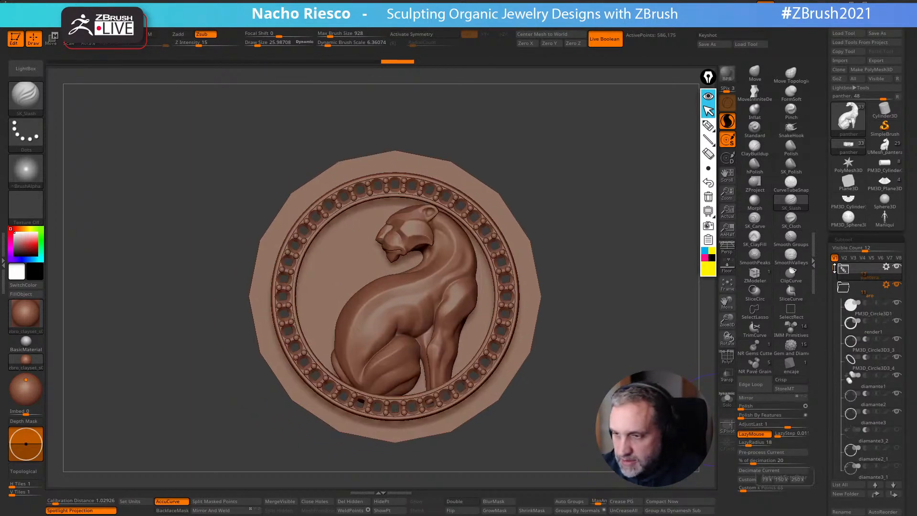
{"action": "left_click_drag", "start_coordinate": [835, 268], "coordinate": [834, 308]}
{"action": "left_click", "coordinate": [896, 376]}
{"action": "left_click", "coordinate": [898, 394]}
{"action": "left_click", "coordinate": [897, 412]}
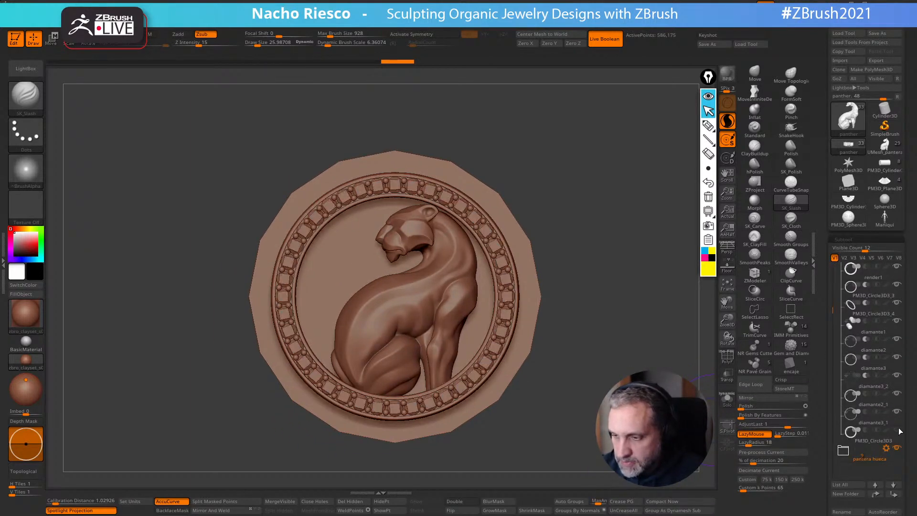
{"action": "left_click_drag", "start_coordinate": [833, 311], "coordinate": [831, 342]}
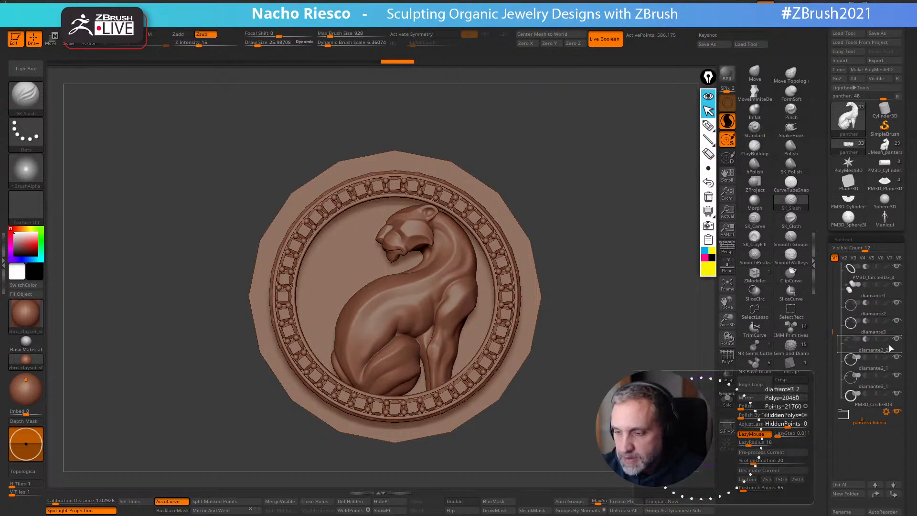
{"action": "scroll", "coordinate": [888, 310], "scroll_direction": "up", "scroll_amount": 5}
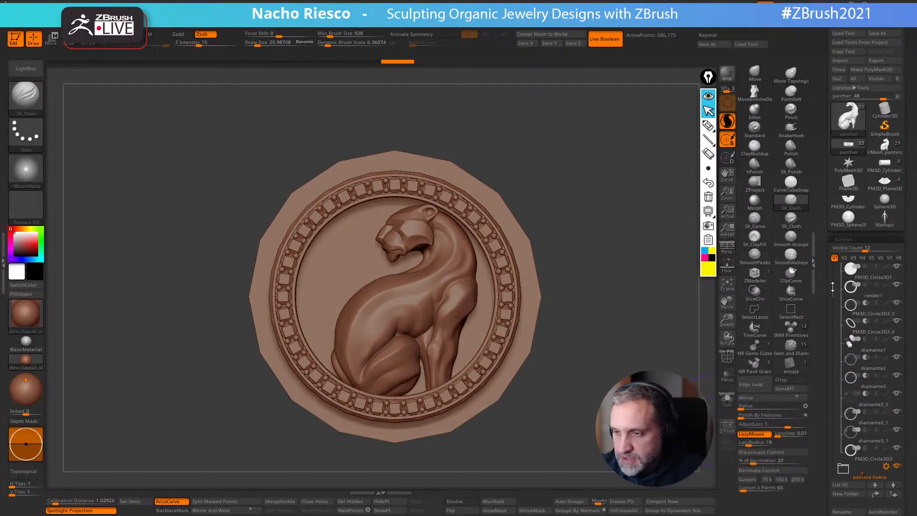
{"action": "left_click", "coordinate": [843, 287]}
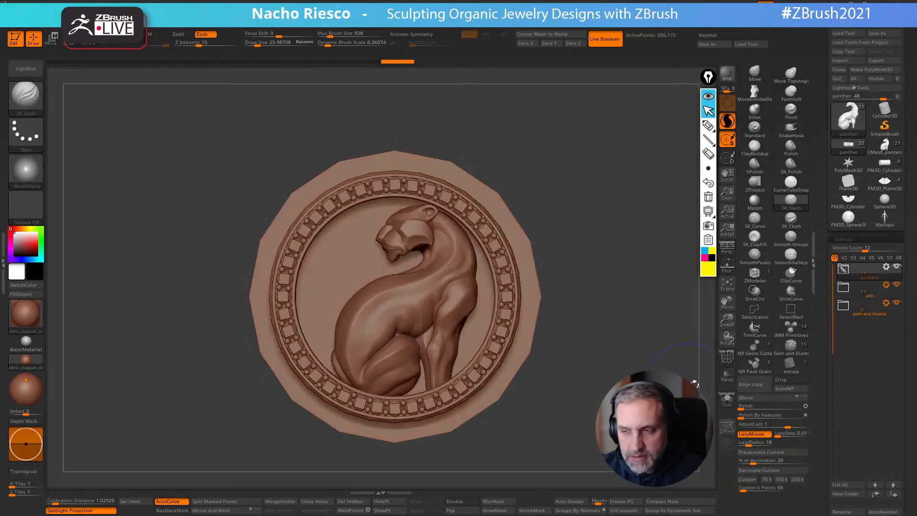
Try displaying the cylinder and cube subtools of the pantera hueca folder, toggling Live Boolean
{"action": "mouse_move", "coordinate": [852, 299]}
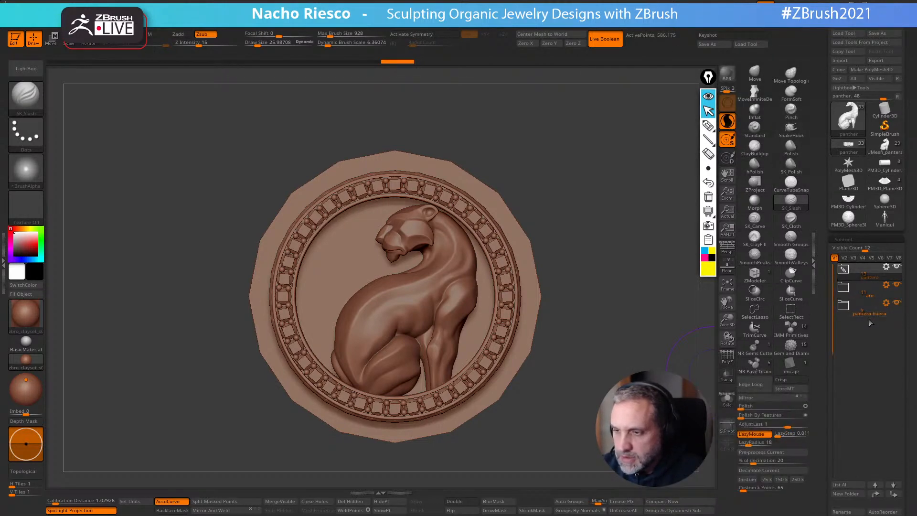
{"action": "left_click", "coordinate": [844, 307]}
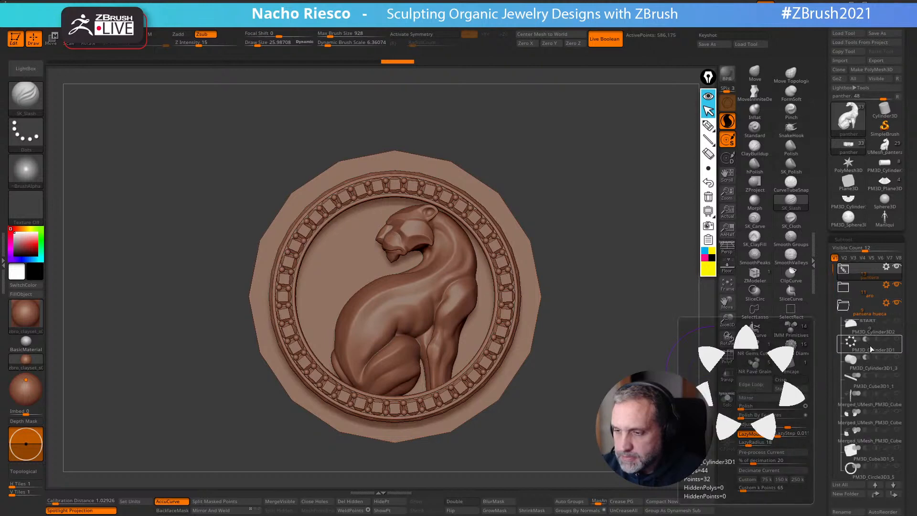
{"action": "left_click", "coordinate": [898, 321]}
{"action": "left_click", "coordinate": [898, 358]}
{"action": "left_click", "coordinate": [897, 377]}
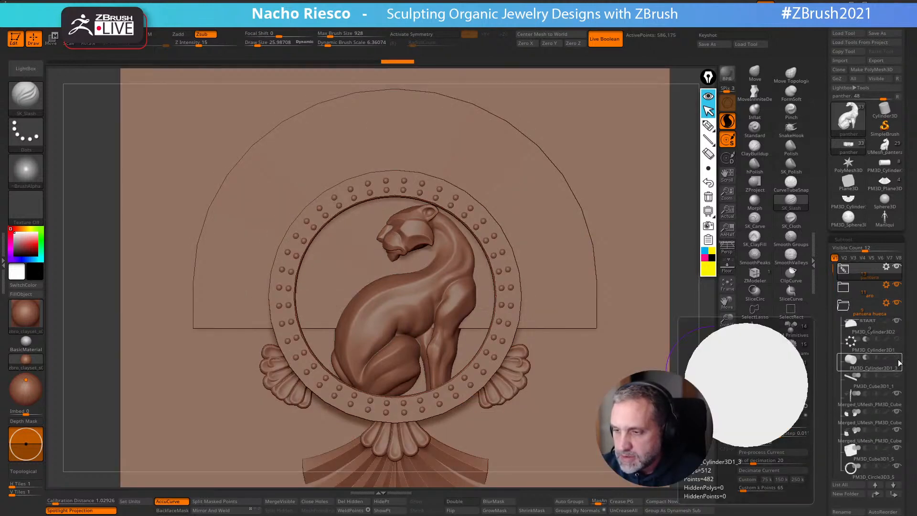
{"action": "left_click", "coordinate": [897, 359]}
{"action": "left_click", "coordinate": [898, 340]}
{"action": "left_click", "coordinate": [898, 378]}
{"action": "left_click", "coordinate": [606, 43]}
{"action": "left_click", "coordinate": [606, 44]}
{"action": "mouse_move", "coordinate": [684, 340]}
{"action": "left_mouse_down", "text": "alt"}
{"action": "mouse_move", "coordinate": [676, 307]}
{"action": "mouse_move", "coordinate": [635, 338]}
{"action": "mouse_move", "coordinate": [676, 336]}
{"action": "left_mouse_up", "text": "alt"}
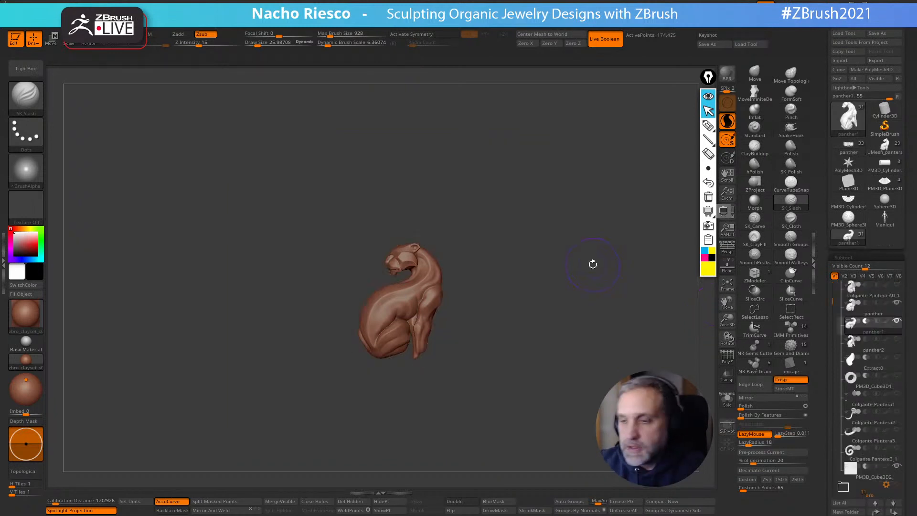
Collapse the pantera folder, show the aro and pantera hueca folders, and frame the whole pendant
{"action": "left_click", "coordinate": [843, 287]}
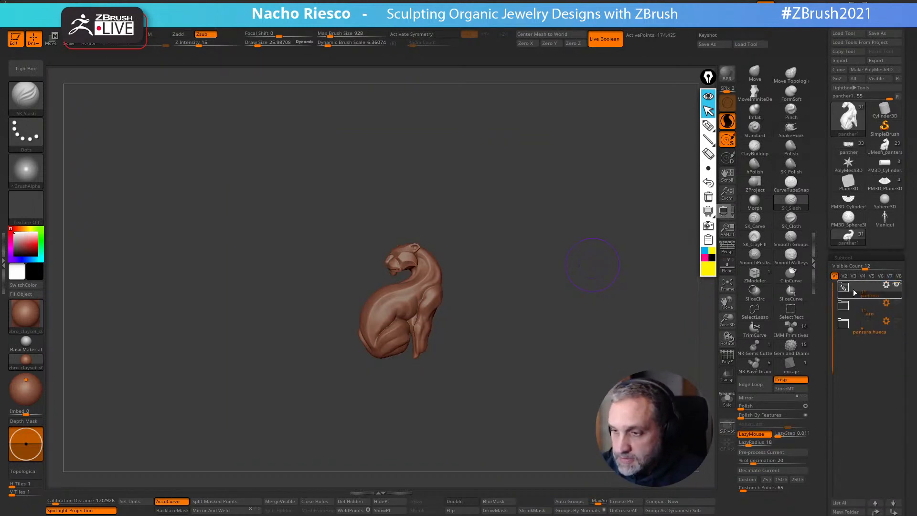
{"action": "left_click", "coordinate": [897, 304]}
{"action": "left_click", "coordinate": [896, 321]}
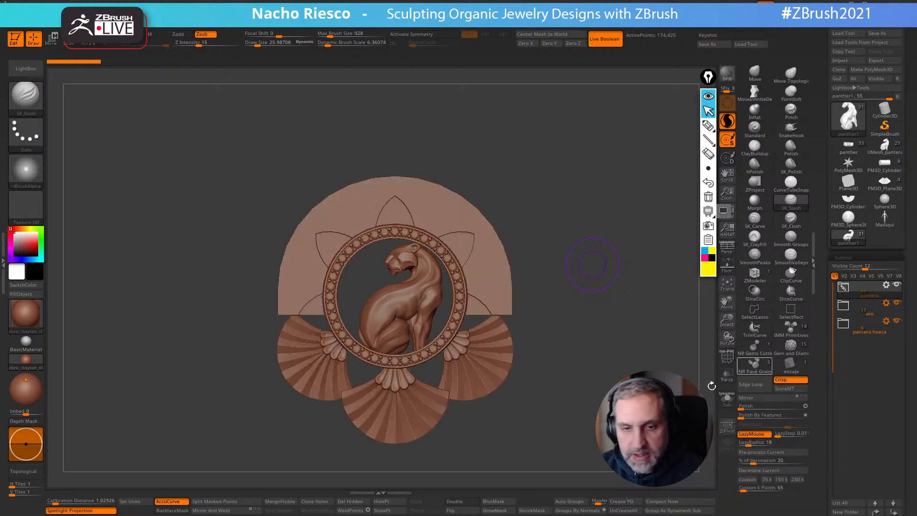
{"action": "key", "text": "f"}
Select the diamante2 subtool in the aro folder, hide the pantera and pantera hueca folders, and frame the ring
{"action": "left_click", "coordinate": [843, 305]}
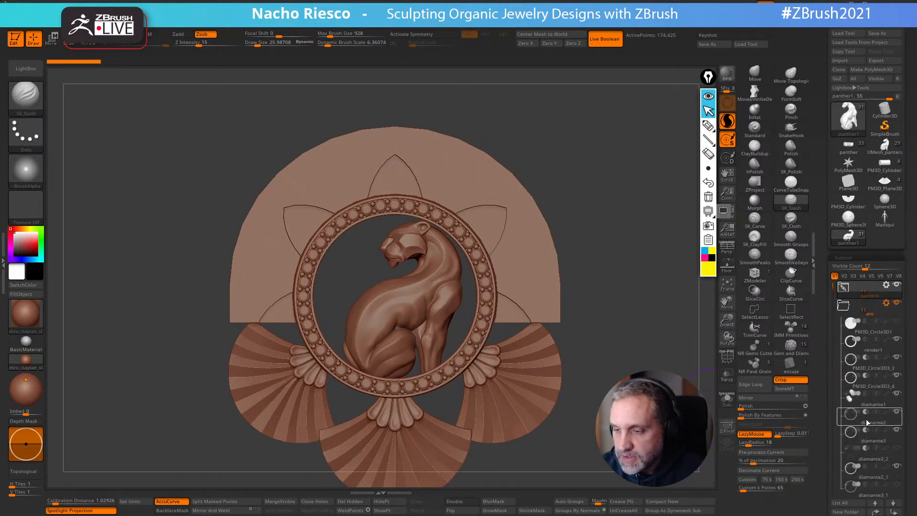
{"action": "mouse_move", "coordinate": [657, 406]}
{"action": "left_mouse_down", "text": "alt"}
{"action": "mouse_move", "coordinate": [651, 381]}
{"action": "mouse_move", "coordinate": [655, 401]}
{"action": "left_mouse_up", "text": "alt"}
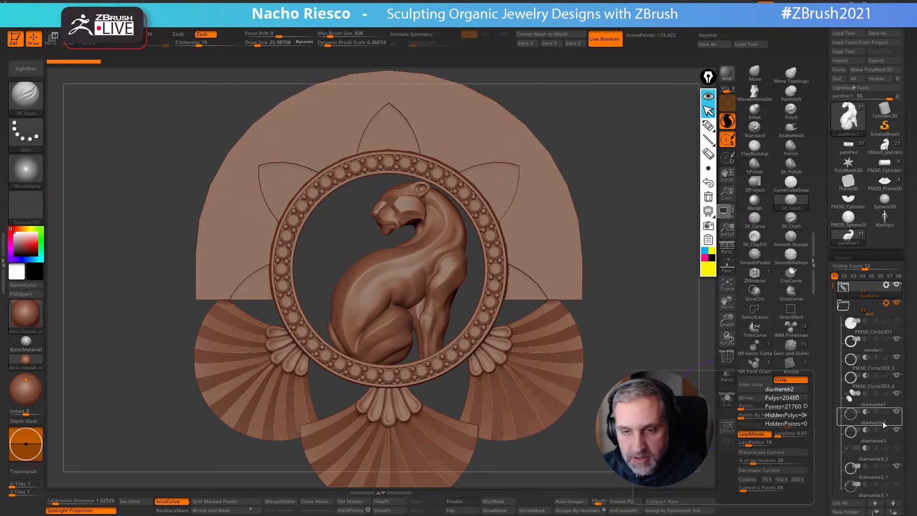
{"action": "left_click", "coordinate": [883, 424]}
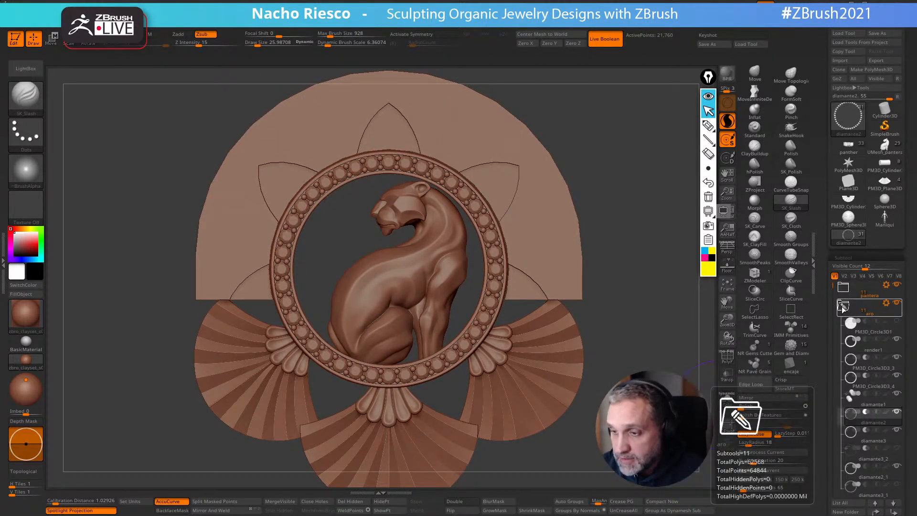
{"action": "left_click", "coordinate": [843, 308]}
{"action": "left_click", "coordinate": [898, 286]}
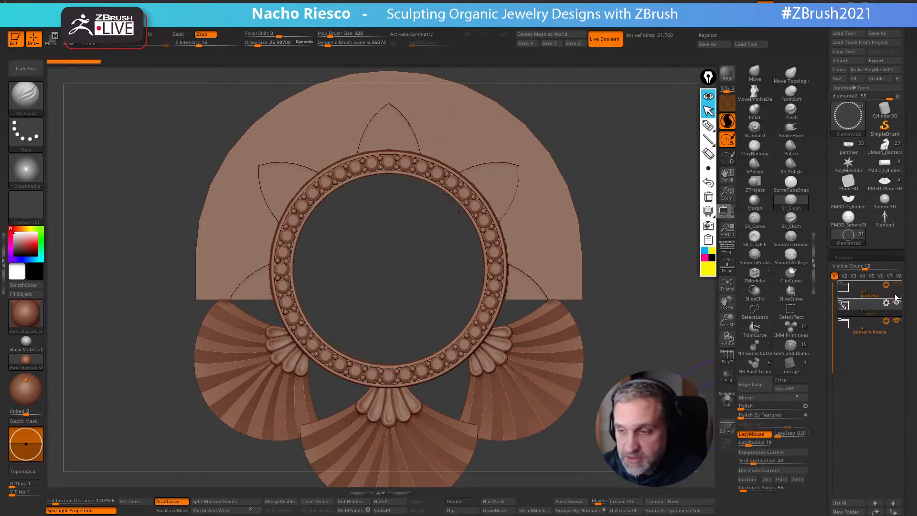
{"action": "left_click", "coordinate": [897, 320]}
{"action": "key", "text": "f"}
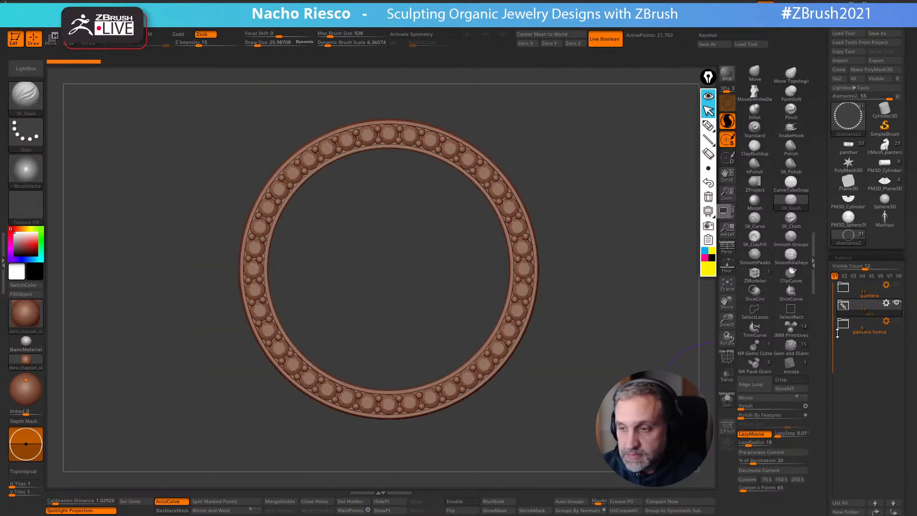
Examine the render1 ring and the PM3D_Circle3D3_3 circle of the aro folder one at a time in Solo mode
{"action": "left_click", "coordinate": [843, 305]}
{"action": "left_click_drag", "start_coordinate": [678, 412], "coordinate": [649, 389], "text": "alt"}
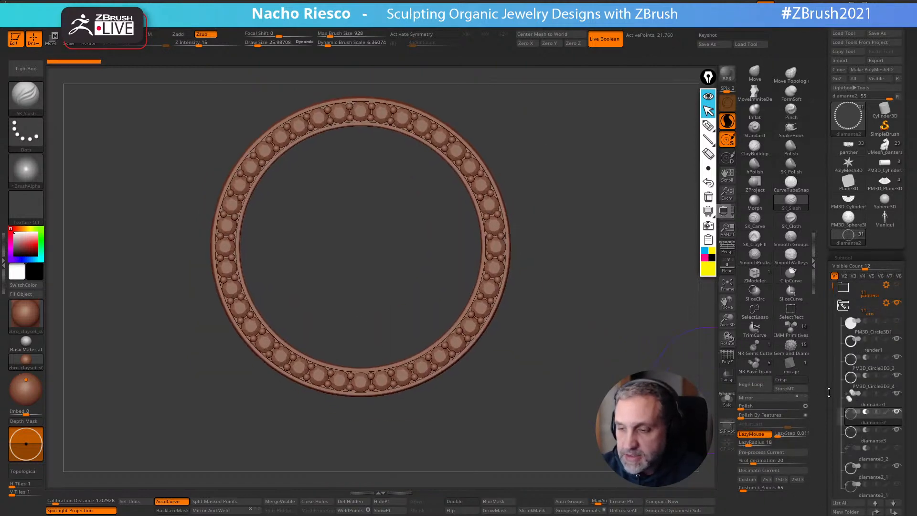
{"action": "scroll", "coordinate": [829, 391], "scroll_direction": "down", "scroll_amount": 5}
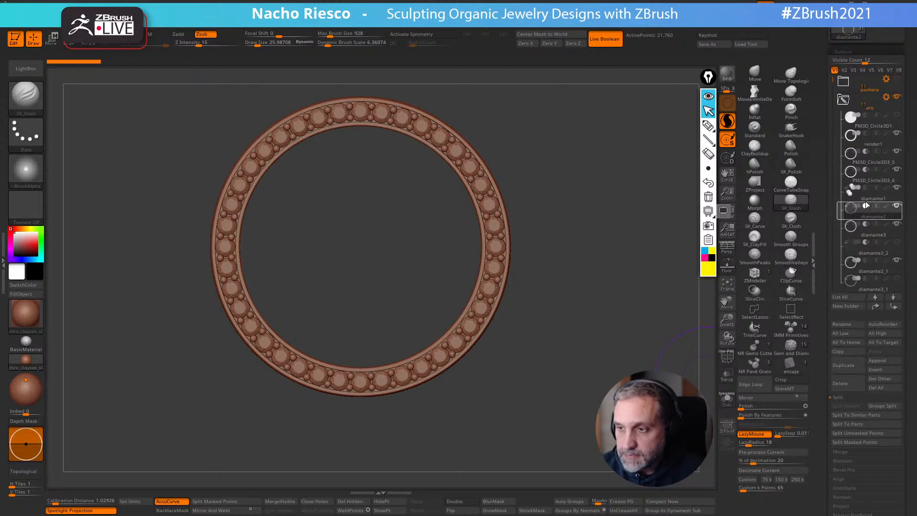
{"action": "left_click", "coordinate": [863, 141]}
{"action": "left_click", "coordinate": [726, 399]}
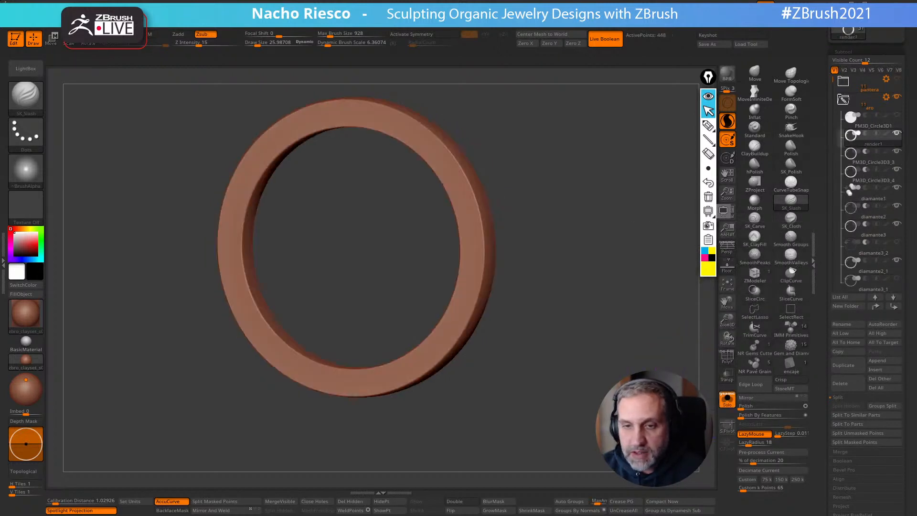
{"action": "left_click_drag", "start_coordinate": [669, 395], "coordinate": [692, 398]}
{"action": "left_click_drag", "start_coordinate": [665, 368], "coordinate": [671, 399], "text": "alt"}
{"action": "left_click", "coordinate": [864, 162]}
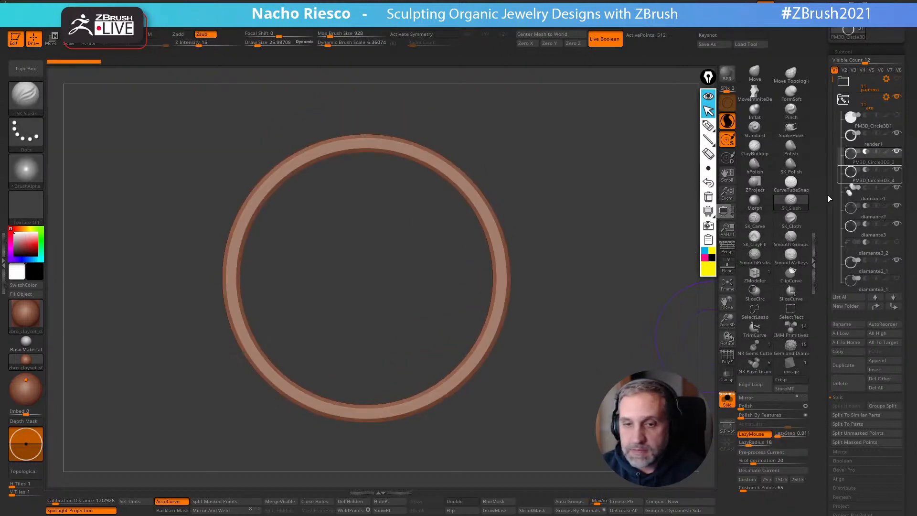
{"action": "left_click", "coordinate": [727, 400]}
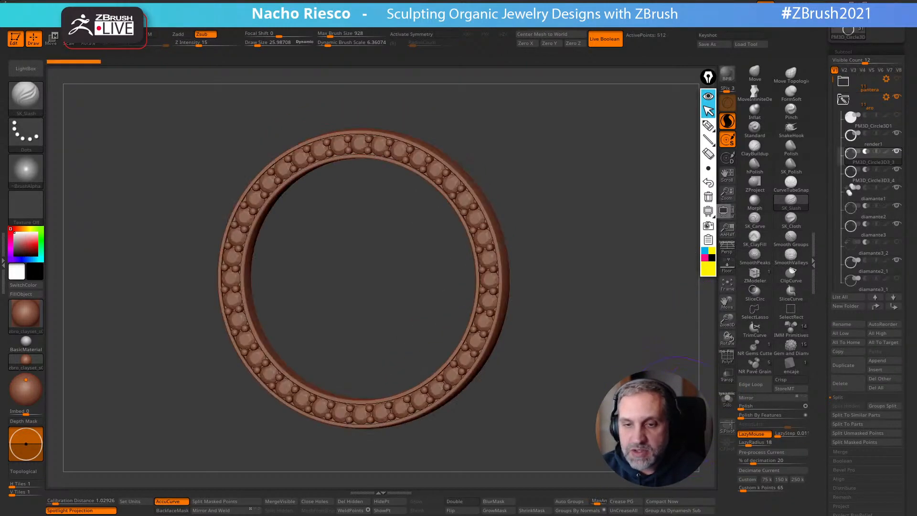
Hide the other aro subtools so only render1 and the subtractive PM3D_Circle3D3_3 show, and view the ring at an angle
{"action": "left_click", "coordinate": [897, 133], "text": "shift"}
{"action": "left_click", "coordinate": [897, 133]}
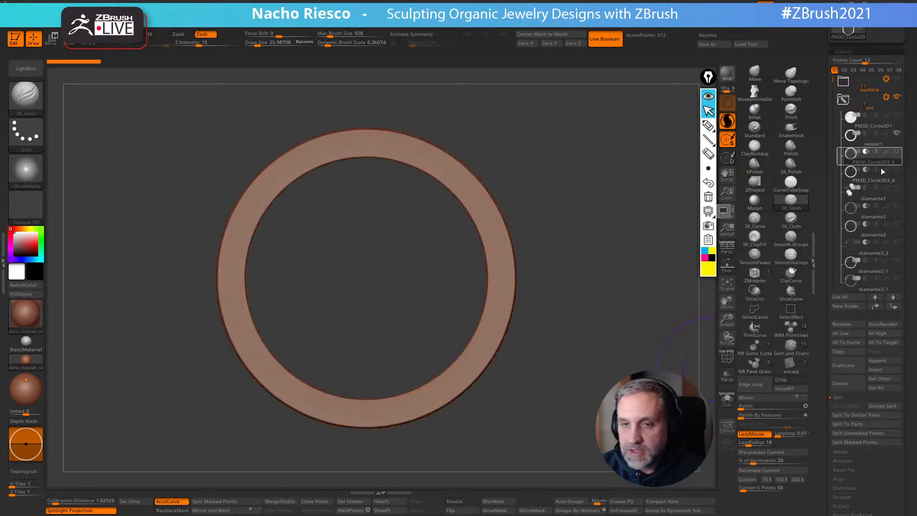
{"action": "left_click", "coordinate": [897, 151]}
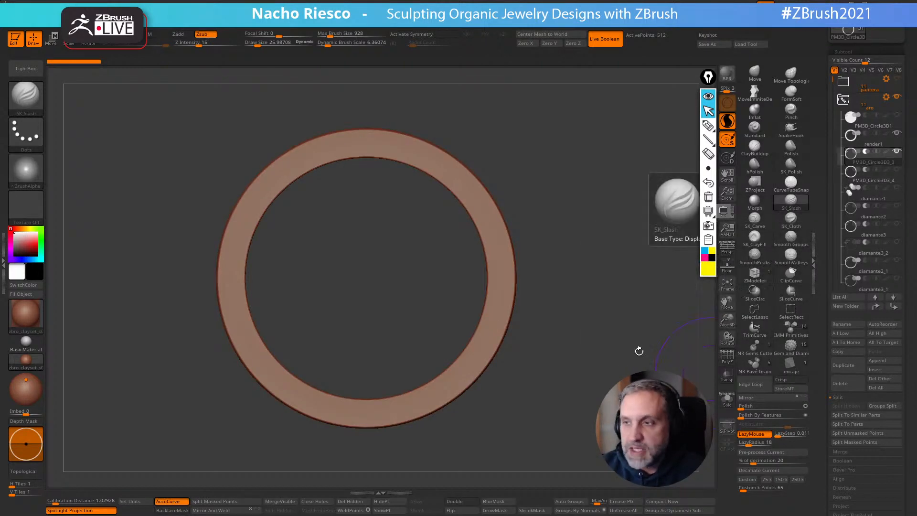
{"action": "left_click_drag", "start_coordinate": [627, 374], "coordinate": [563, 410]}
{"action": "mouse_move", "coordinate": [897, 154]}
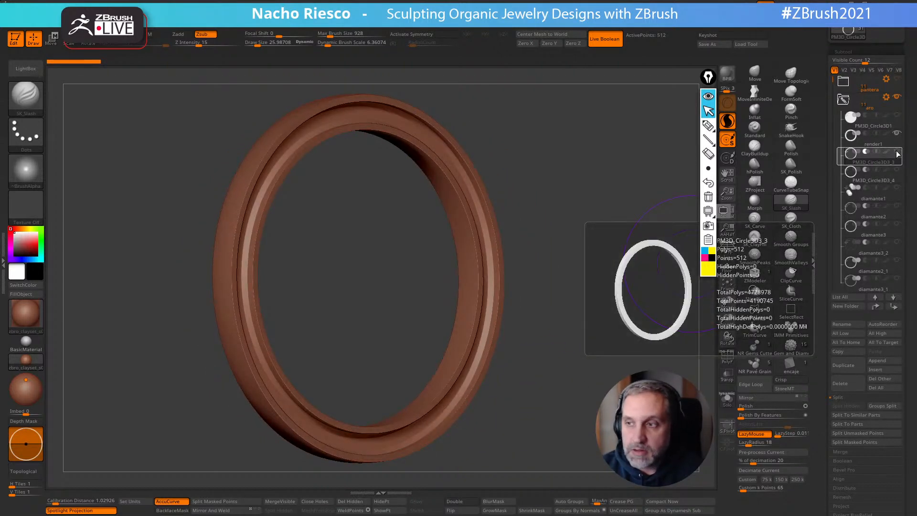
Select render1, toggle the subtractive PM3D_Circle3D3_3 to compare the groove, show PM3D_Circle3D3_4, and view the ring's edge up close
{"action": "left_click", "coordinate": [888, 138]}
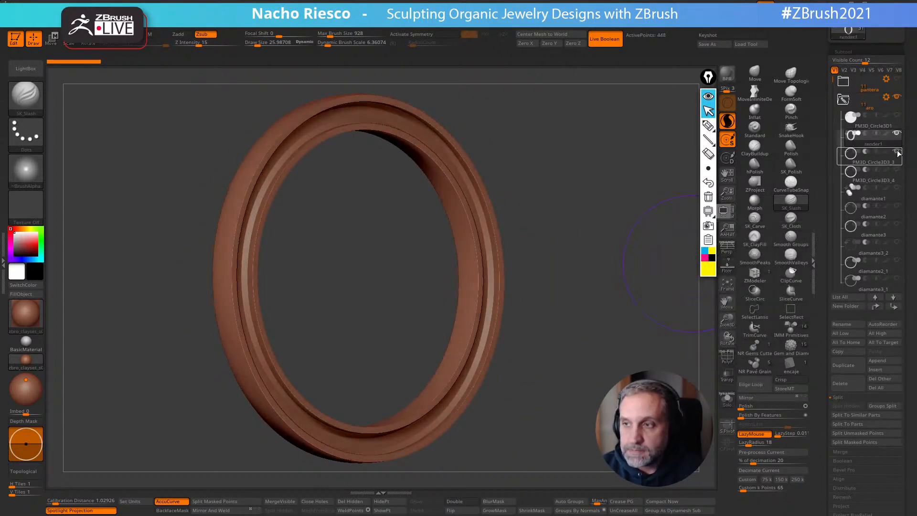
{"action": "left_click", "coordinate": [897, 153]}
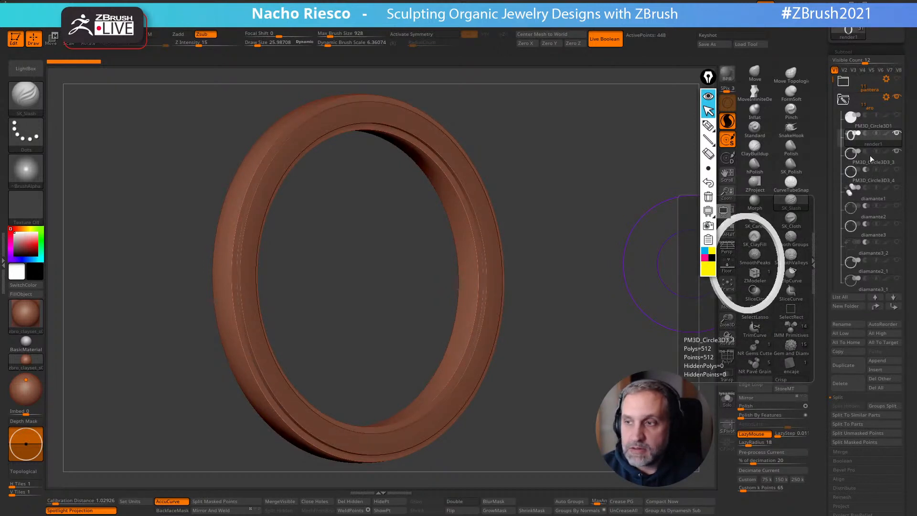
{"action": "left_click", "coordinate": [866, 152]}
{"action": "mouse_move", "coordinate": [888, 175]}
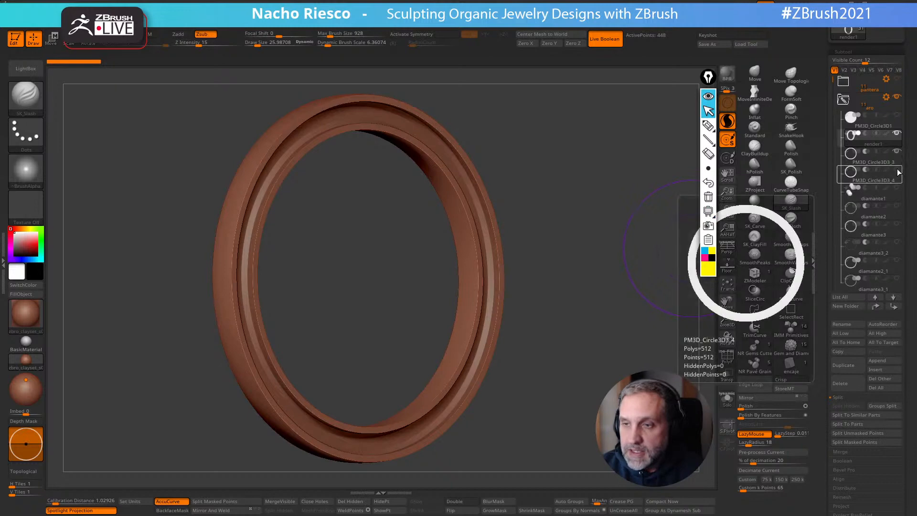
{"action": "left_click_drag", "start_coordinate": [661, 295], "coordinate": [528, 260]}
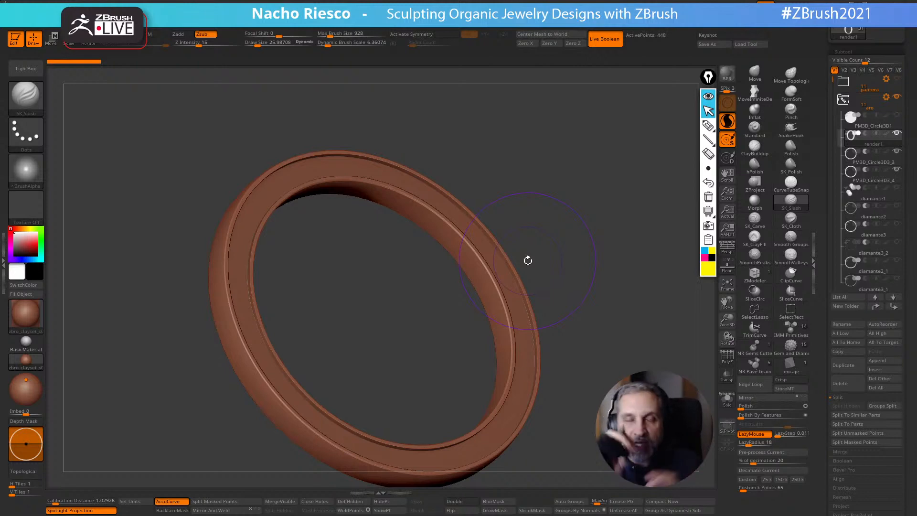
{"action": "mouse_move", "coordinate": [528, 260]}
{"action": "left_mouse_down"}
{"action": "mouse_move", "coordinate": [516, 158]}
{"action": "mouse_move", "coordinate": [531, 225]}
{"action": "mouse_move", "coordinate": [380, 399]}
{"action": "mouse_move", "coordinate": [407, 261]}
{"action": "mouse_move", "coordinate": [457, 231]}
{"action": "mouse_move", "coordinate": [480, 250]}
{"action": "mouse_move", "coordinate": [595, 285]}
{"action": "left_mouse_up"}
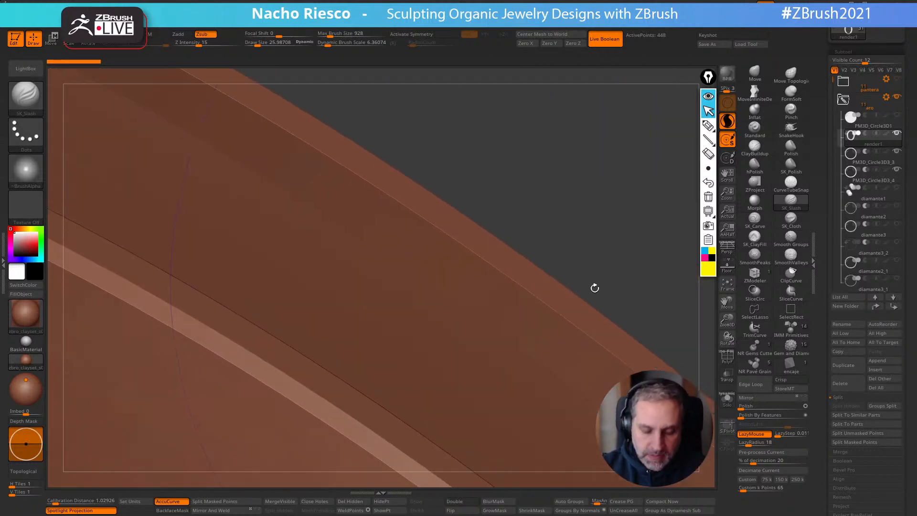
Measure the ring's rim and groove edges with Transpose lines, switching from render1 to the PM3D_Circle3D3_4 subtool between measurements
{"action": "key", "text": "w"}
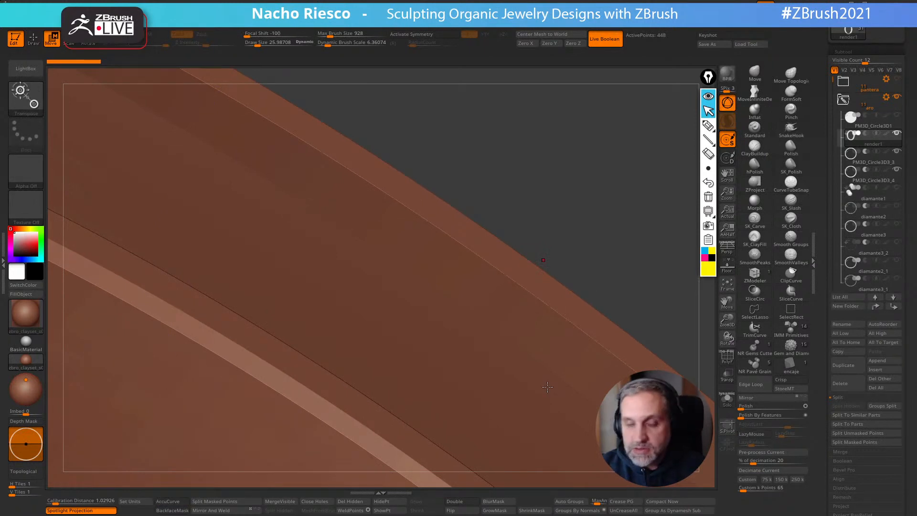
{"action": "key", "text": "y"}
{"action": "left_click_drag", "start_coordinate": [476, 259], "coordinate": [444, 296]}
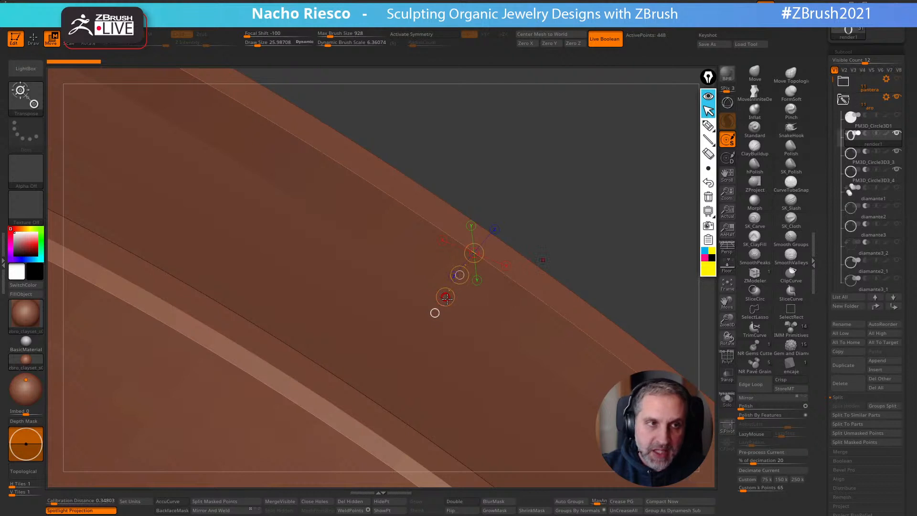
{"action": "key", "text": "q"}
{"action": "left_click_drag", "start_coordinate": [582, 224], "coordinate": [574, 174]}
{"action": "key", "text": "w"}
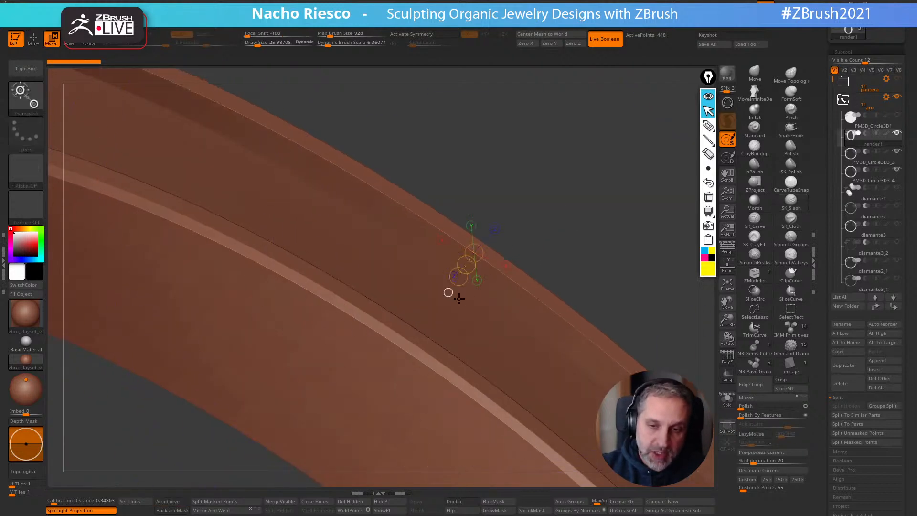
{"action": "left_click", "coordinate": [462, 312], "text": "alt"}
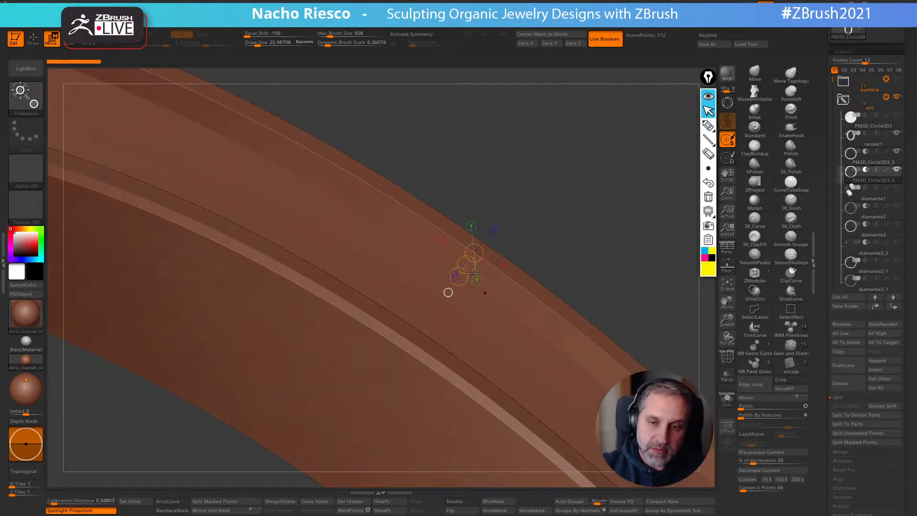
{"action": "left_click_drag", "start_coordinate": [518, 260], "coordinate": [569, 202]}
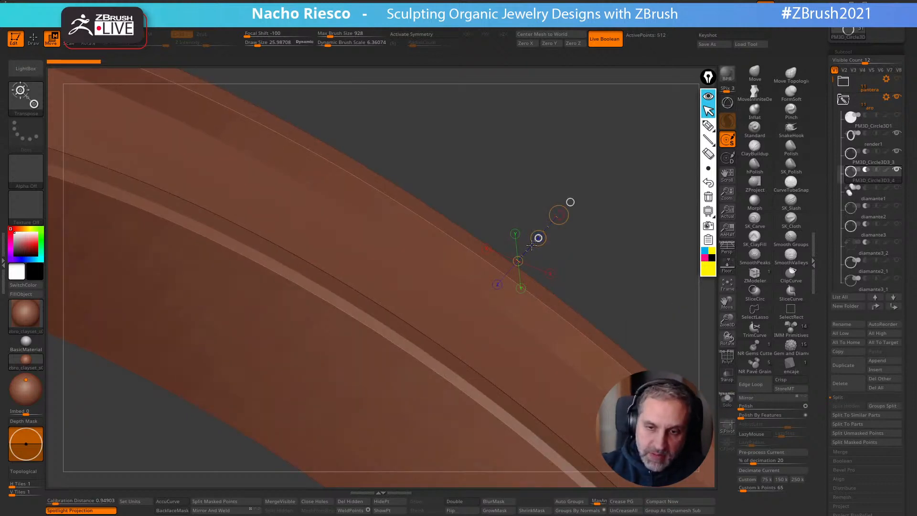
{"action": "left_click_drag", "start_coordinate": [438, 268], "coordinate": [458, 241]}
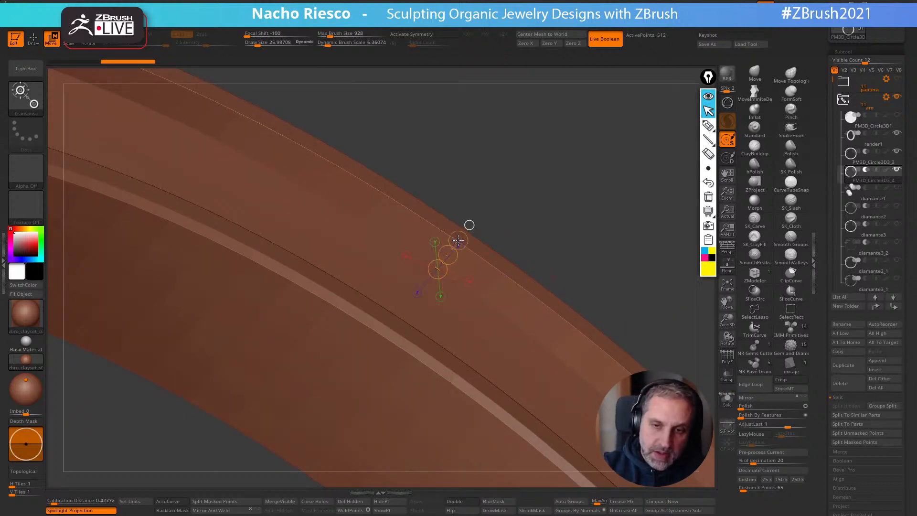
{"action": "key", "text": "q"}
Check PM3D_Circle3D3_4 in Solo mode, restore the whole ring in front view, and show the diamante1 prongs
{"action": "mouse_move", "coordinate": [546, 233]}
{"action": "left_mouse_down", "text": "alt"}
{"action": "mouse_move", "coordinate": [567, 129]}
{"action": "mouse_move", "coordinate": [592, 181]}
{"action": "left_mouse_up", "text": "alt"}
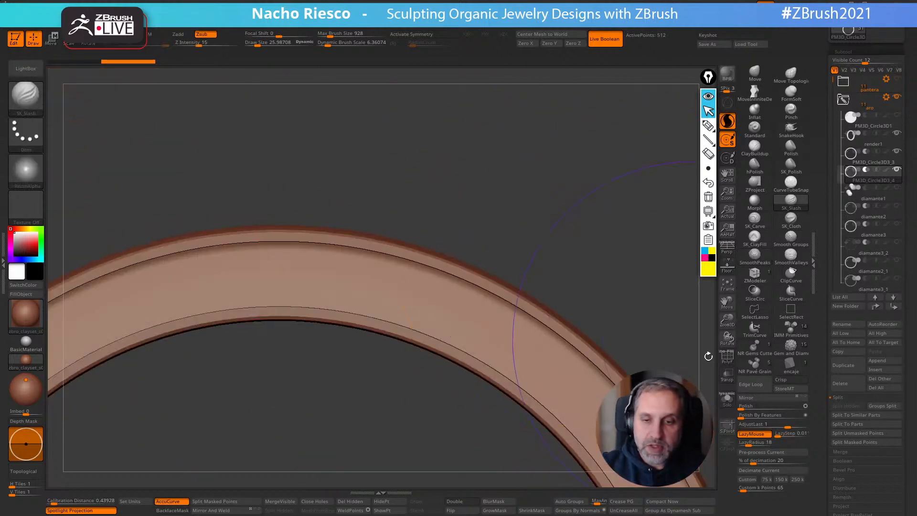
{"action": "left_click", "coordinate": [727, 404]}
{"action": "left_click_drag", "start_coordinate": [660, 307], "coordinate": [635, 179], "text": "alt"}
{"action": "left_click", "coordinate": [727, 402]}
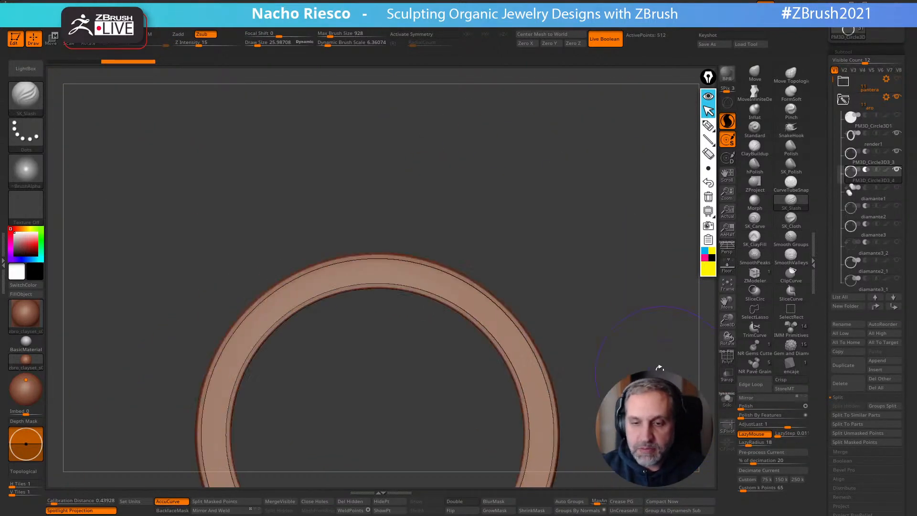
{"action": "left_click_drag", "start_coordinate": [621, 339], "coordinate": [664, 305]}
{"action": "left_click_drag", "start_coordinate": [653, 342], "coordinate": [647, 351]}
{"action": "left_click_drag", "start_coordinate": [640, 394], "coordinate": [667, 335], "text": "alt"}
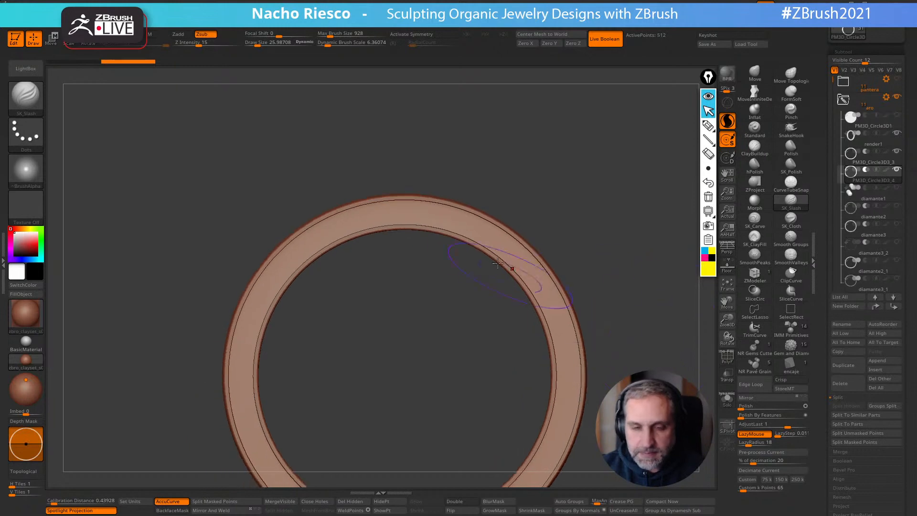
{"action": "left_click_drag", "start_coordinate": [612, 341], "coordinate": [668, 356]}
{"action": "left_click", "coordinate": [898, 193]}
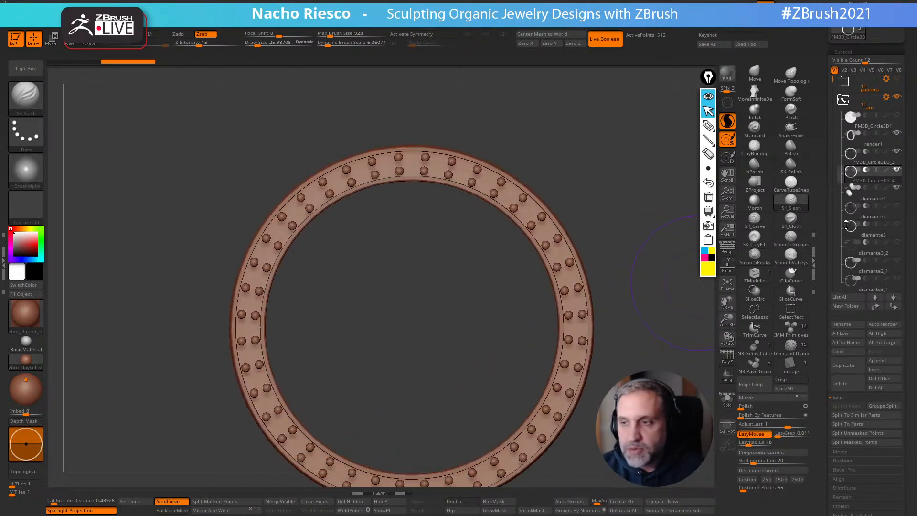
Turn on polyframes, select the diamante1 prongs, and inspect their ArrayMesh settings with the Repeat value of 40
{"action": "left_click", "coordinate": [726, 356]}
{"action": "left_click_drag", "start_coordinate": [823, 383], "coordinate": [843, 268]}
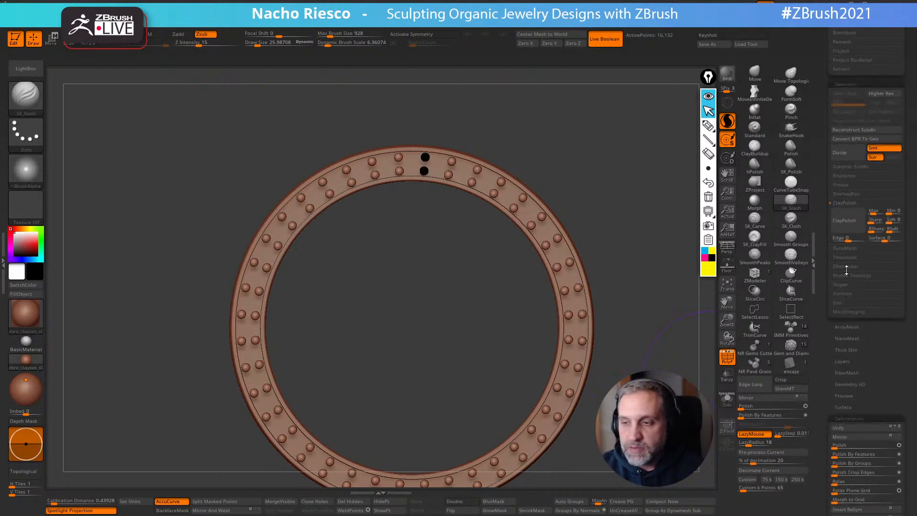
{"action": "left_click", "coordinate": [847, 327]}
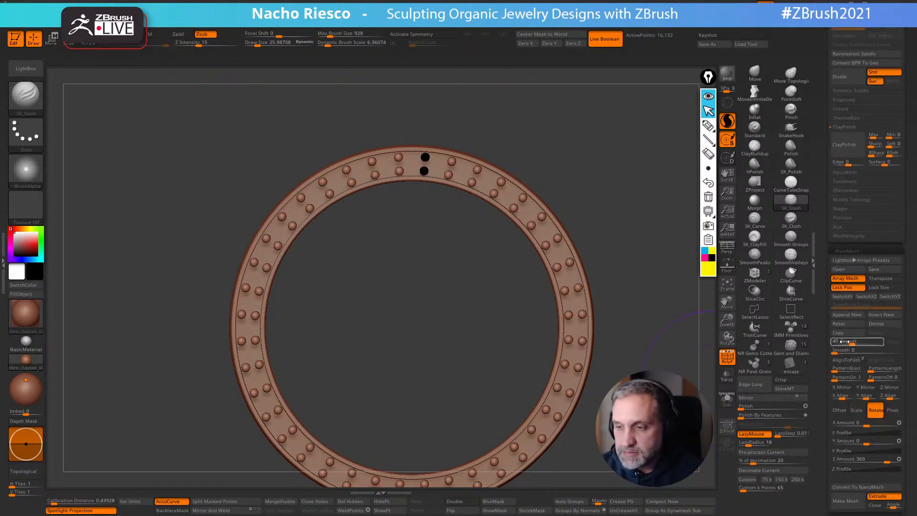
{"action": "left_click", "coordinate": [849, 278]}
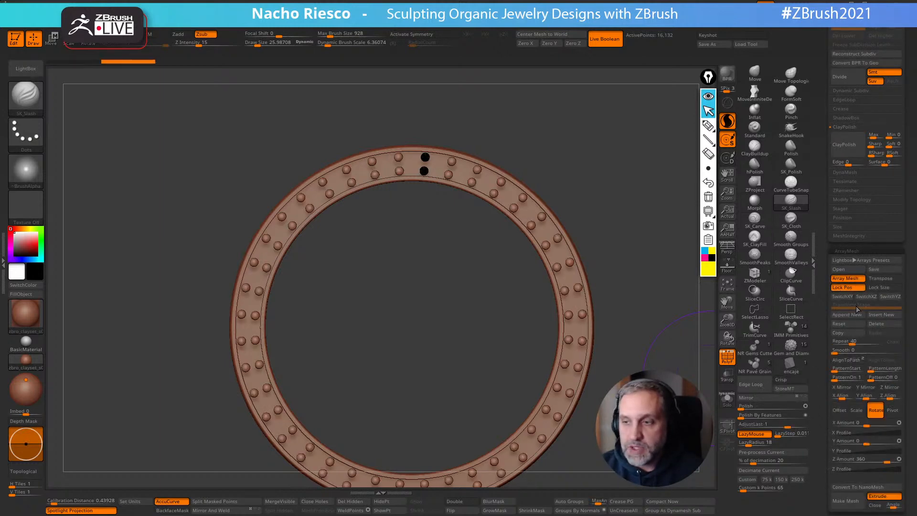
{"action": "left_click_drag", "start_coordinate": [853, 343], "coordinate": [851, 343]}
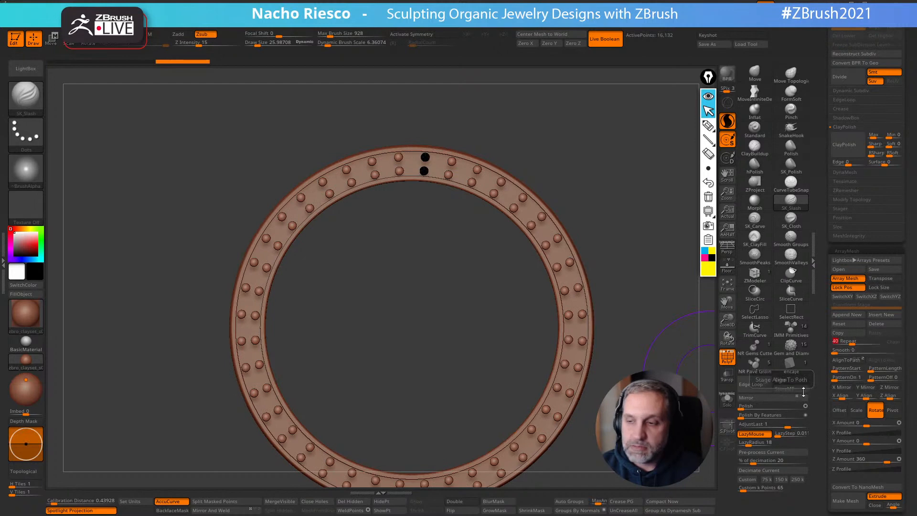
{"action": "scroll", "coordinate": [832, 196], "scroll_direction": "up", "scroll_amount": 5}
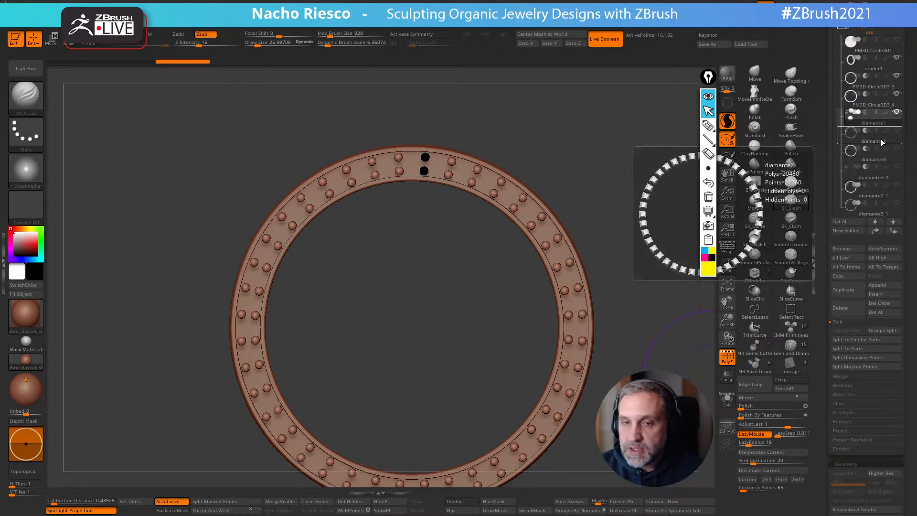
Select and show the subtractive diamante2 blocks, and examine their cuts around the ring from behind with and without polyframes
{"action": "left_click", "coordinate": [882, 139]}
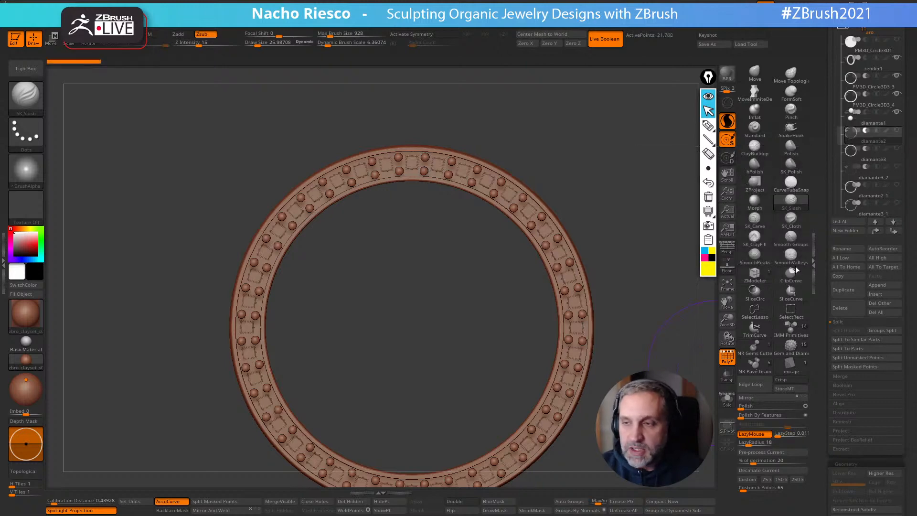
{"action": "mouse_move", "coordinate": [687, 359]}
{"action": "left_mouse_down"}
{"action": "mouse_move", "coordinate": [573, 363]}
{"action": "mouse_move", "coordinate": [536, 347]}
{"action": "mouse_move", "coordinate": [520, 371]}
{"action": "mouse_move", "coordinate": [497, 339]}
{"action": "mouse_move", "coordinate": [569, 355]}
{"action": "mouse_move", "coordinate": [448, 336]}
{"action": "left_mouse_up"}
{"action": "key", "text": "shift+f"}
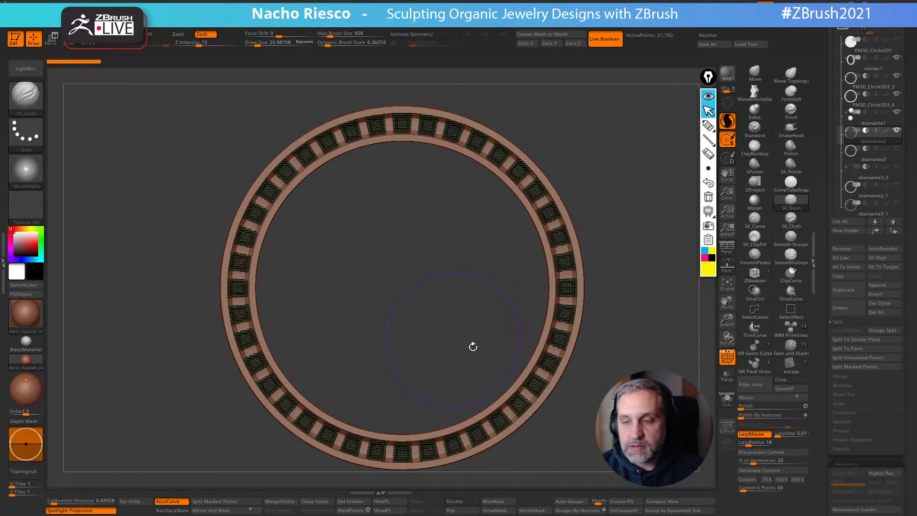
{"action": "scroll", "coordinate": [824, 423], "scroll_direction": "down", "scroll_amount": 8}
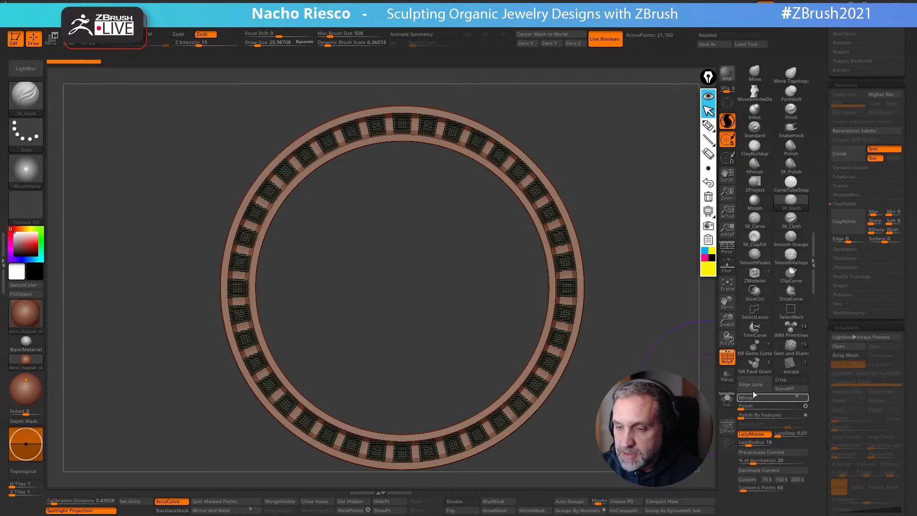
{"action": "key", "text": "shift+f"}
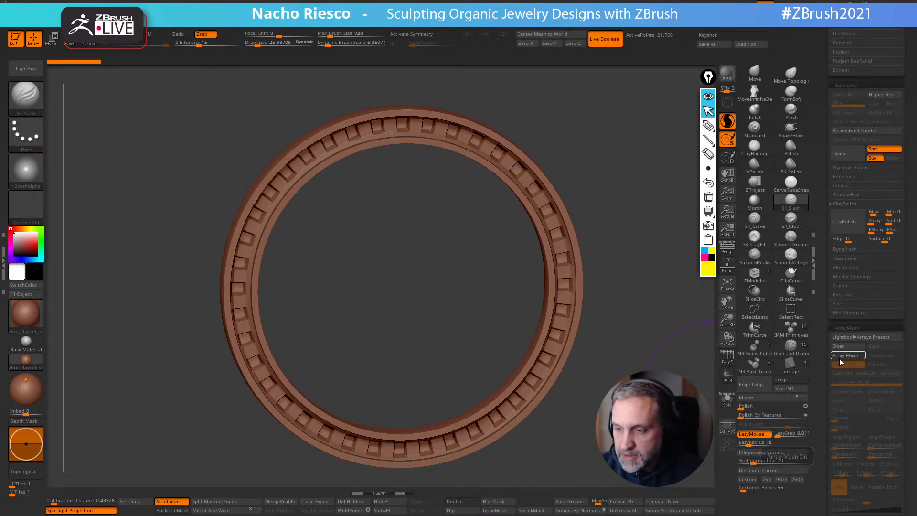
{"action": "scroll", "coordinate": [869, 248], "scroll_direction": "up", "scroll_amount": 7}
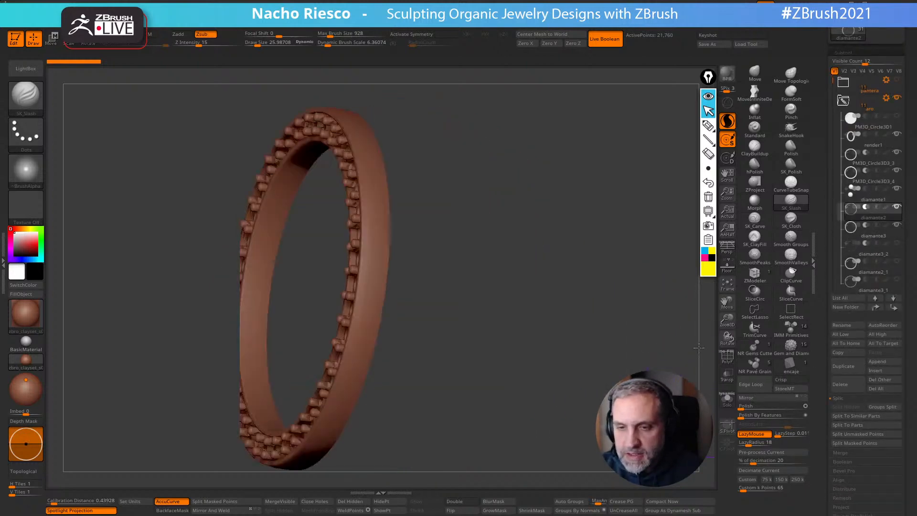
{"action": "left_click_drag", "start_coordinate": [597, 351], "coordinate": [675, 352]}
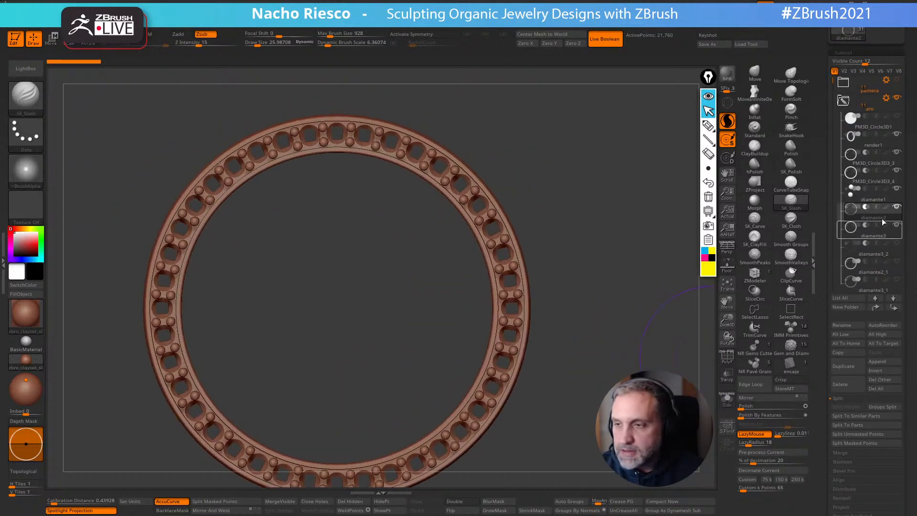
Select and show diamante3, isolate it in Solo mode, and switch its Array Mesh off and back on
{"action": "mouse_move", "coordinate": [881, 219]}
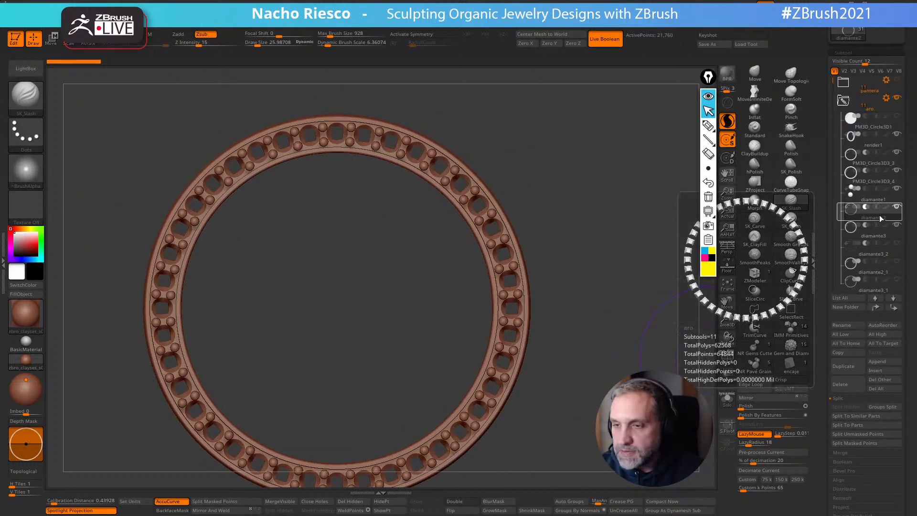
{"action": "left_click", "coordinate": [883, 235]}
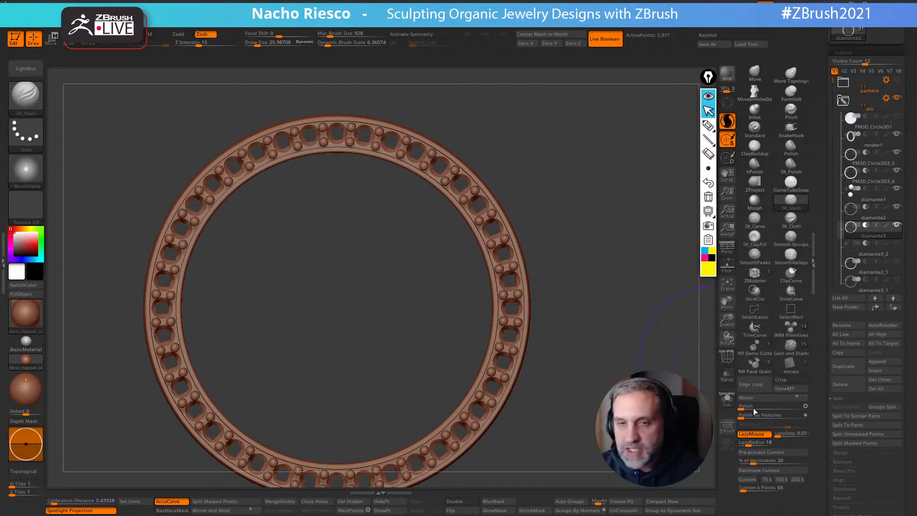
{"action": "left_click", "coordinate": [727, 401]}
{"action": "scroll", "coordinate": [819, 319], "scroll_direction": "down", "scroll_amount": 3}
{"action": "scroll", "coordinate": [819, 319], "scroll_direction": "down", "scroll_amount": 5}
{"action": "left_click", "coordinate": [849, 372]}
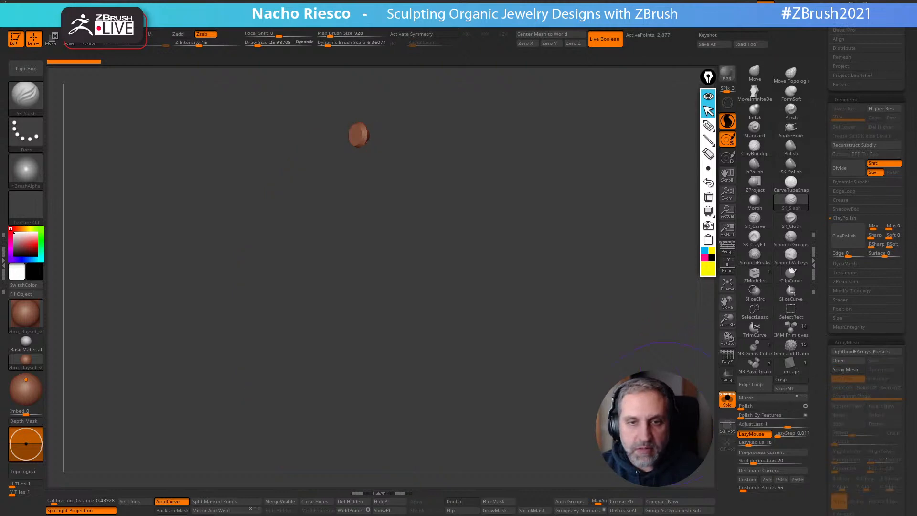
{"action": "left_click_drag", "start_coordinate": [693, 411], "coordinate": [711, 416], "text": "shift"}
{"action": "left_click", "coordinate": [849, 372]}
{"action": "left_click_drag", "start_coordinate": [689, 329], "coordinate": [715, 389], "text": "alt"}
Select and show the diamante2_1 gems, and leave Solo mode to view them set in the ring
{"action": "left_click_drag", "start_coordinate": [822, 207], "coordinate": [821, 429]}
{"action": "mouse_move", "coordinate": [890, 345]}
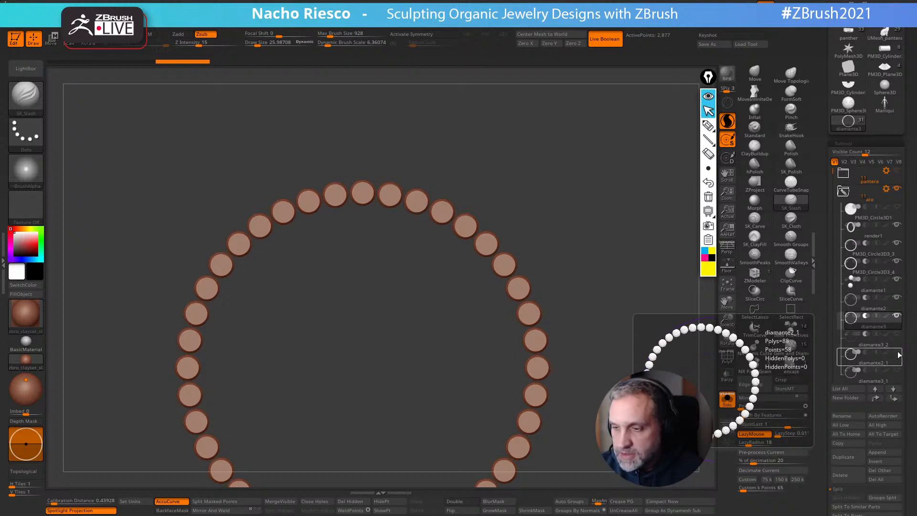
{"action": "left_click", "coordinate": [892, 362]}
{"action": "left_click", "coordinate": [726, 405]}
{"action": "left_click_drag", "start_coordinate": [706, 406], "coordinate": [711, 368], "text": "alt"}
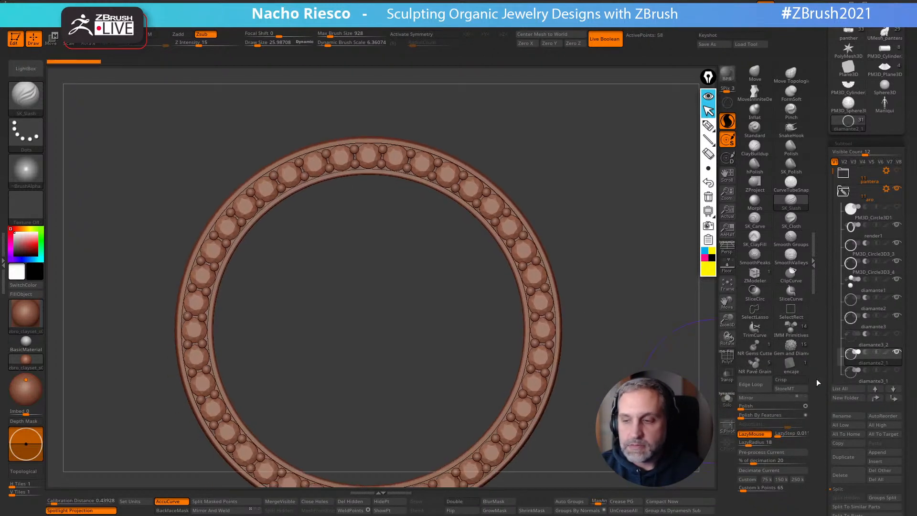
Switch the Array Mesh of diamante2_1 off and back on to compare, and return to the aro folder's subtools
{"action": "left_click_drag", "start_coordinate": [822, 382], "coordinate": [831, 276]}
{"action": "left_click", "coordinate": [849, 424]}
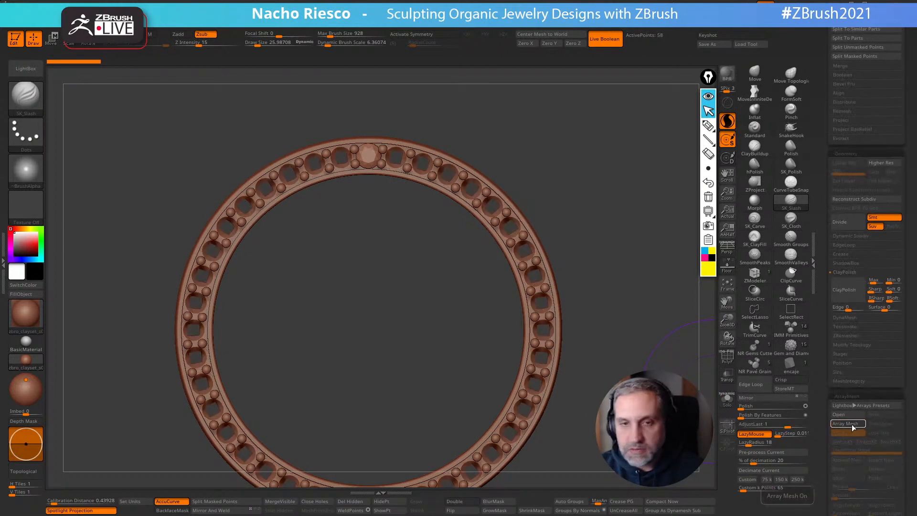
{"action": "left_click", "coordinate": [849, 424]}
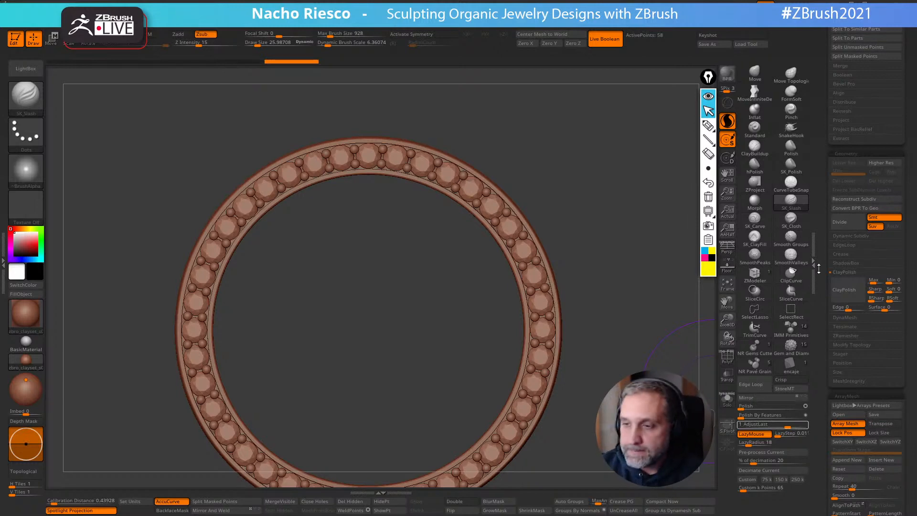
{"action": "scroll", "coordinate": [815, 262], "scroll_direction": "up", "scroll_amount": 5}
{"action": "scroll", "coordinate": [823, 206], "scroll_direction": "up", "scroll_amount": 10}
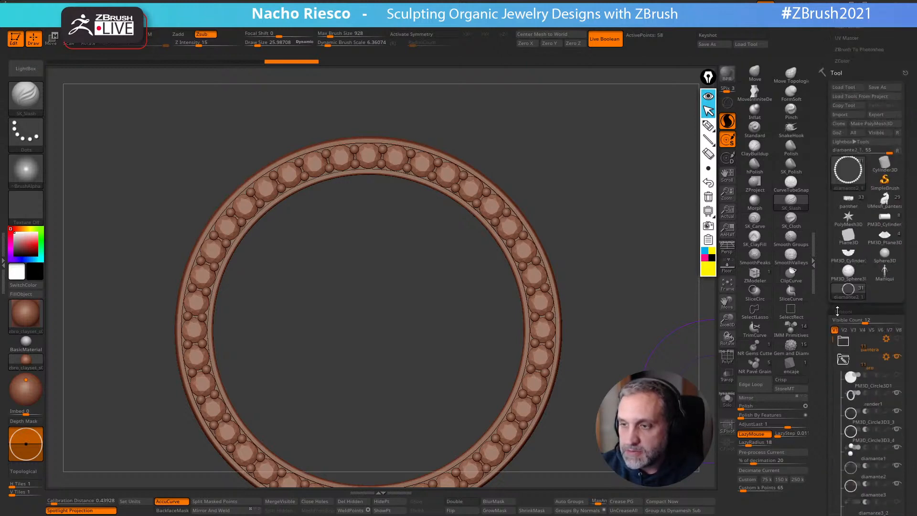
{"action": "scroll", "coordinate": [856, 265], "scroll_direction": "down", "scroll_amount": 6}
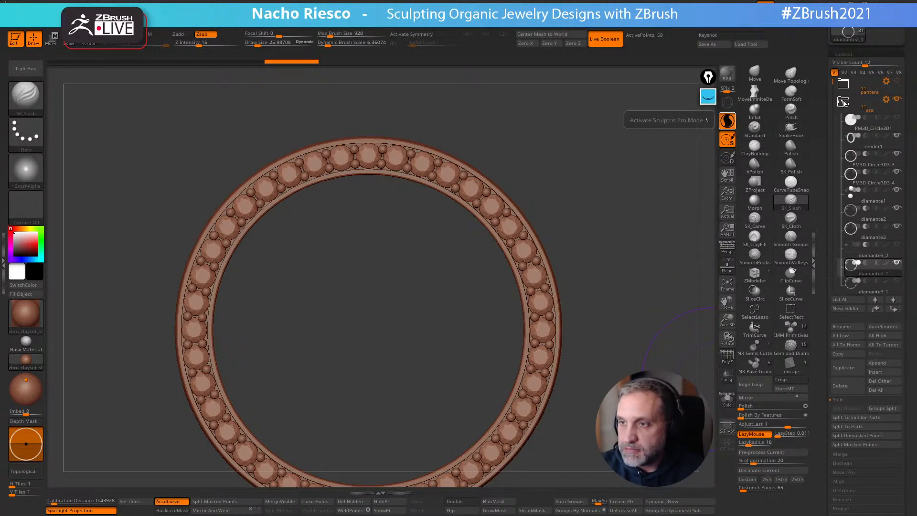
Collapse the aro folder, expand the pantera folder, and show Colgante Pantera3_1, Colgante Pantera3 and Colgante Pantera AD_1 inside the ring
{"action": "left_click", "coordinate": [843, 102]}
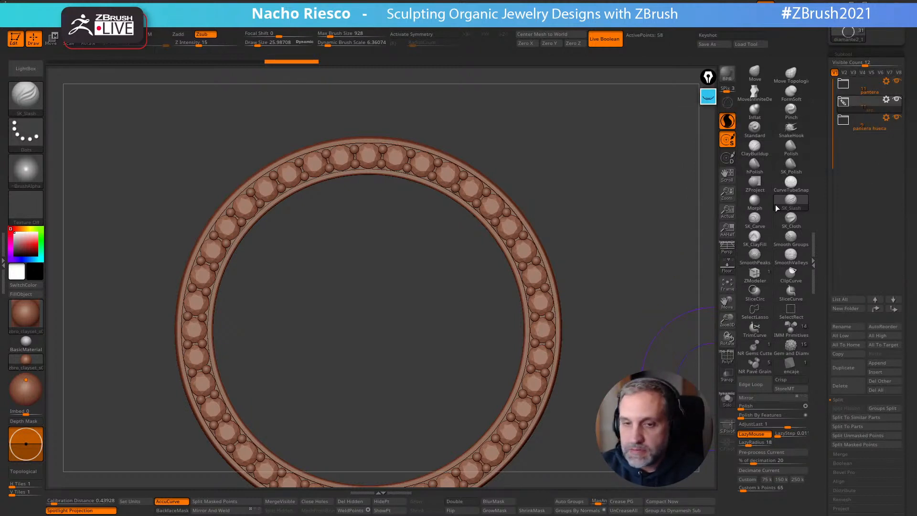
{"action": "key", "text": "f"}
{"action": "left_click_drag", "start_coordinate": [687, 392], "coordinate": [679, 438], "text": "alt"}
{"action": "left_click_drag", "start_coordinate": [679, 438], "coordinate": [651, 434]}
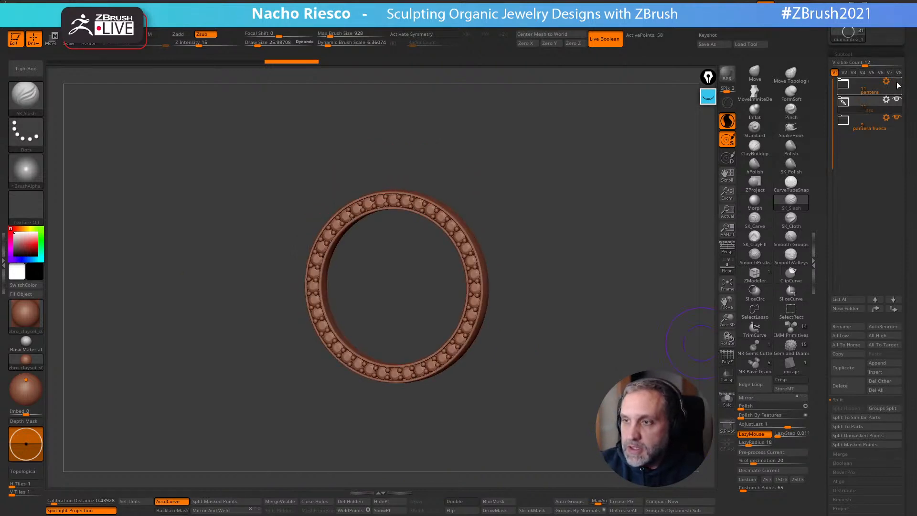
{"action": "mouse_move", "coordinate": [883, 86]}
{"action": "left_click", "coordinate": [849, 87]}
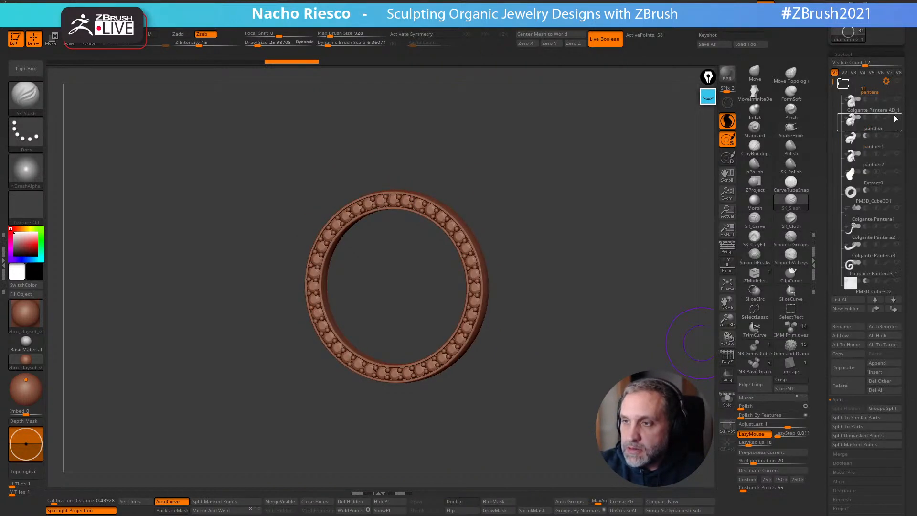
{"action": "left_click", "coordinate": [897, 263]}
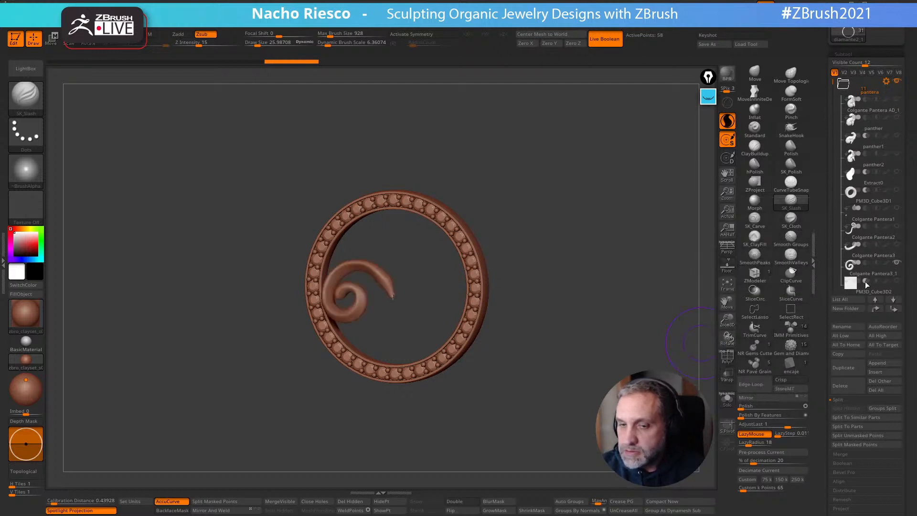
{"action": "left_click", "coordinate": [897, 246]}
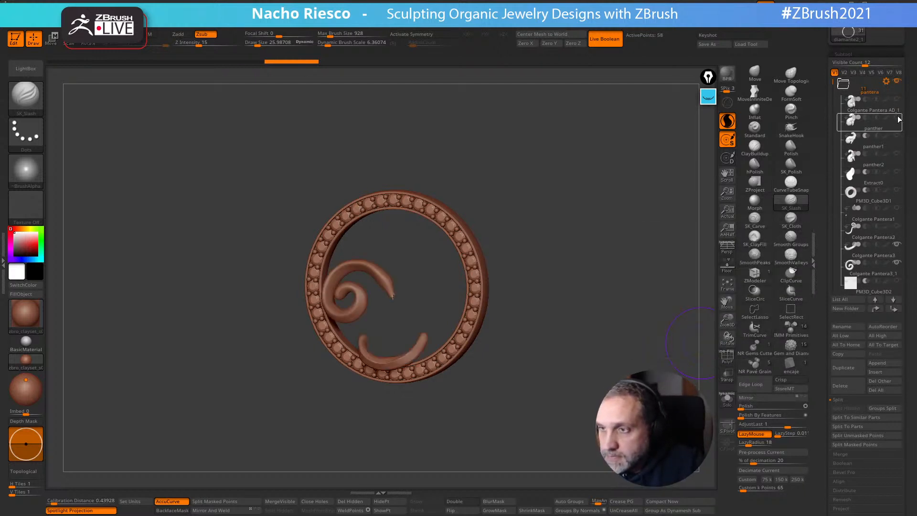
{"action": "mouse_move", "coordinate": [898, 123]}
{"action": "left_click", "coordinate": [897, 100]}
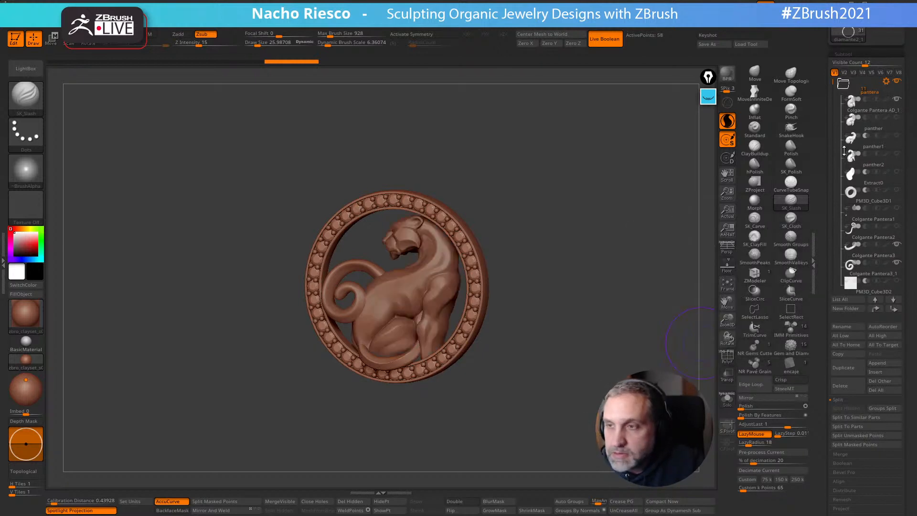
Show the pantera hueca folder with its shell and fan ornaments, and hide its large square backing block
{"action": "left_click_drag", "start_coordinate": [832, 83], "coordinate": [830, 163]}
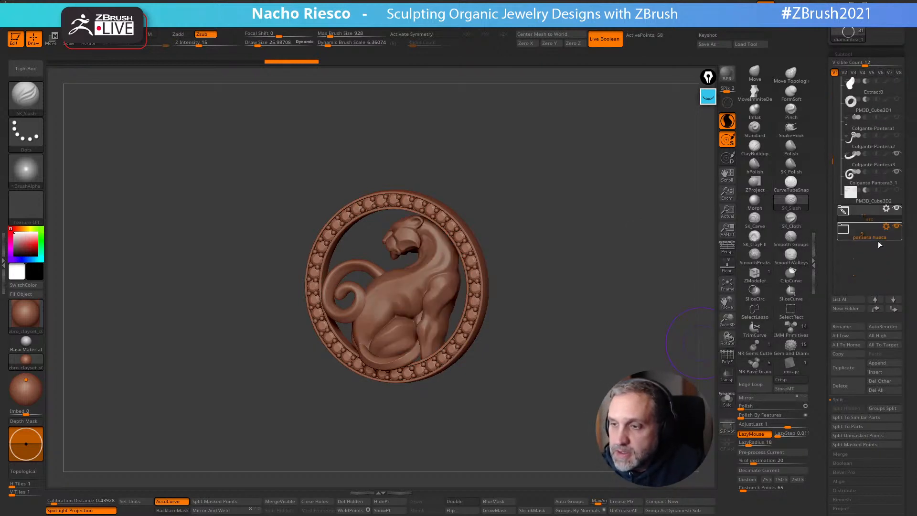
{"action": "left_click", "coordinate": [843, 230]}
{"action": "left_click", "coordinate": [896, 227]}
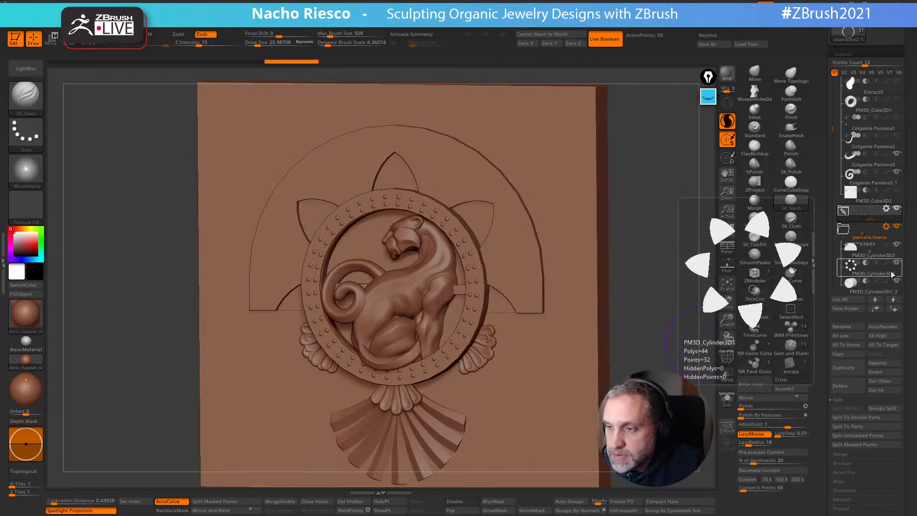
{"action": "left_click_drag", "start_coordinate": [833, 132], "coordinate": [831, 196]}
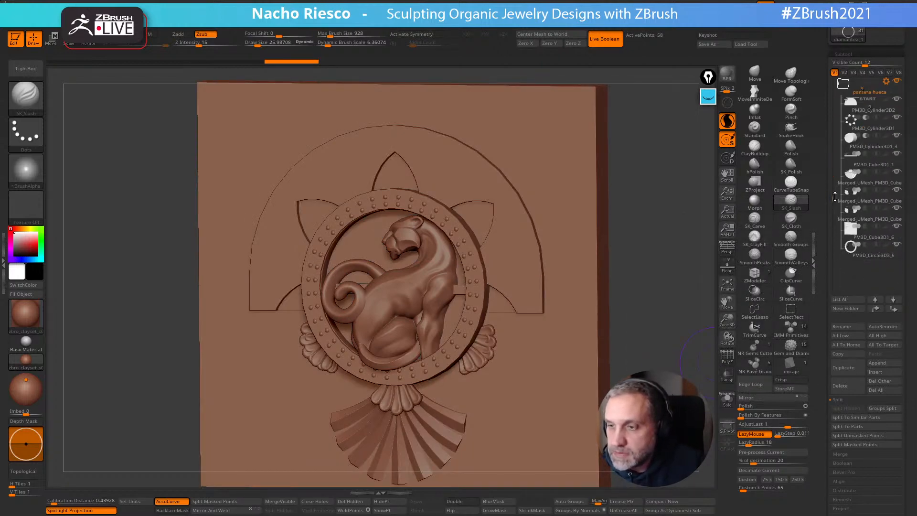
{"action": "left_click", "coordinate": [898, 229]}
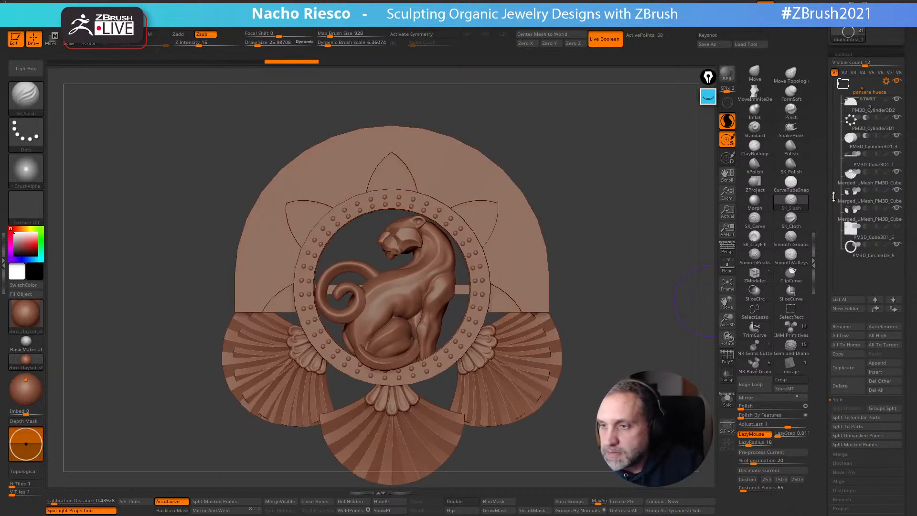
Select panther1, collapse the pantera folder, and display the aro and pantera hueca folders to frame the whole pendant
{"action": "left_click_drag", "start_coordinate": [833, 197], "coordinate": [833, 181]}
{"action": "left_click", "coordinate": [844, 101]}
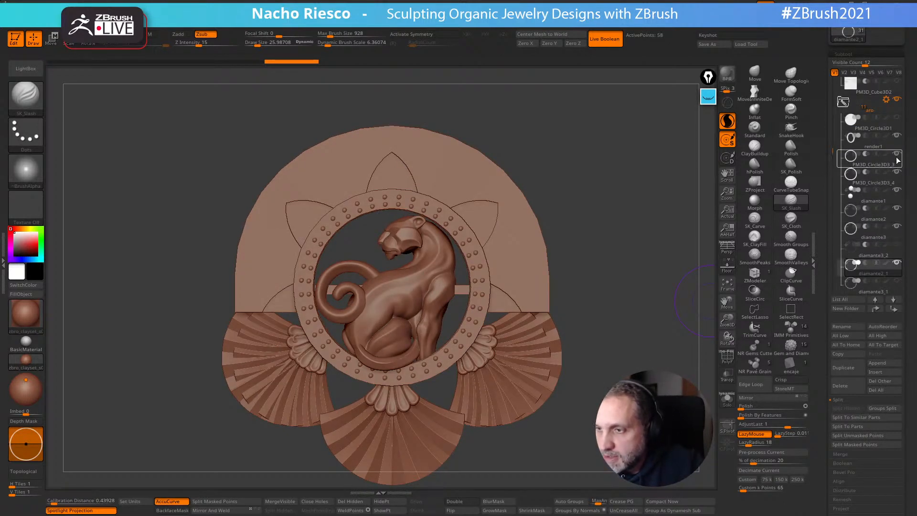
{"action": "left_click_drag", "start_coordinate": [816, 118], "coordinate": [823, 198]}
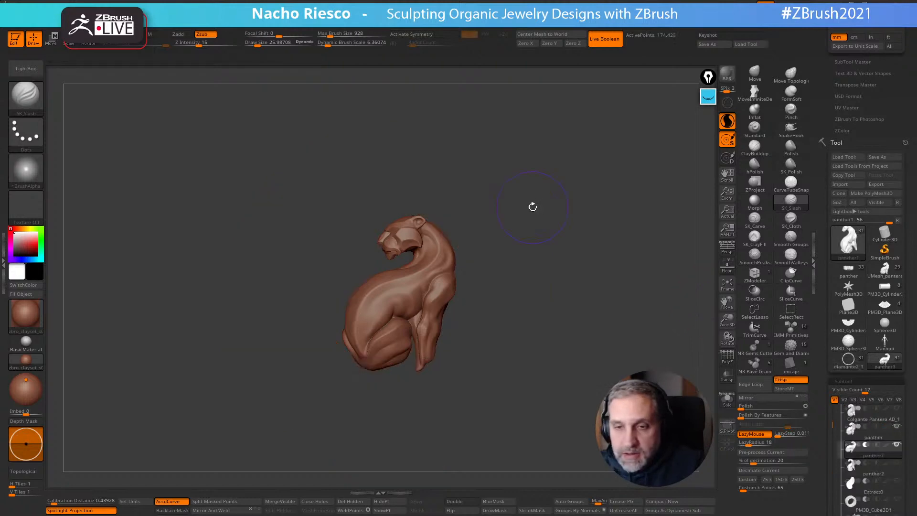
{"action": "left_click_drag", "start_coordinate": [817, 417], "coordinate": [817, 325]}
{"action": "left_click_drag", "start_coordinate": [832, 193], "coordinate": [834, 172]}
{"action": "left_click", "coordinate": [846, 181]}
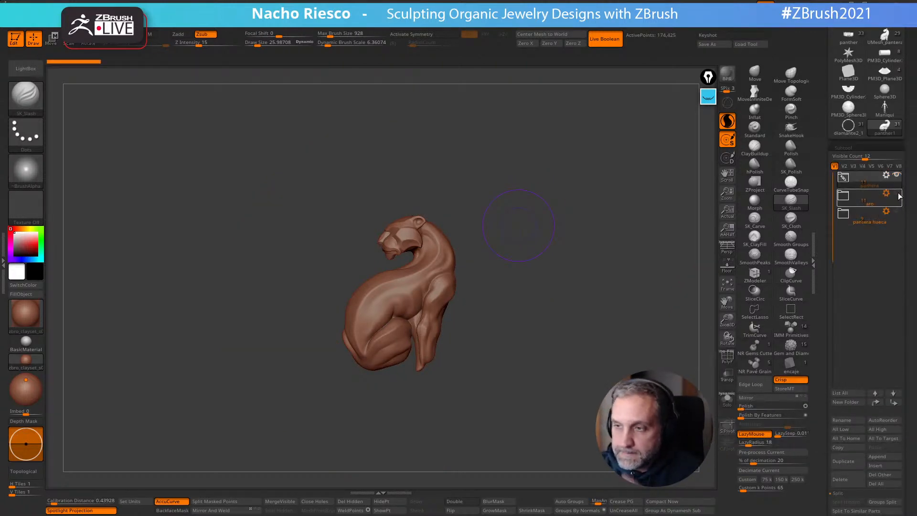
{"action": "left_click", "coordinate": [897, 194]}
{"action": "left_click_drag", "start_coordinate": [669, 287], "coordinate": [668, 263], "text": "alt"}
{"action": "left_click_drag", "start_coordinate": [724, 194], "coordinate": [721, 187]}
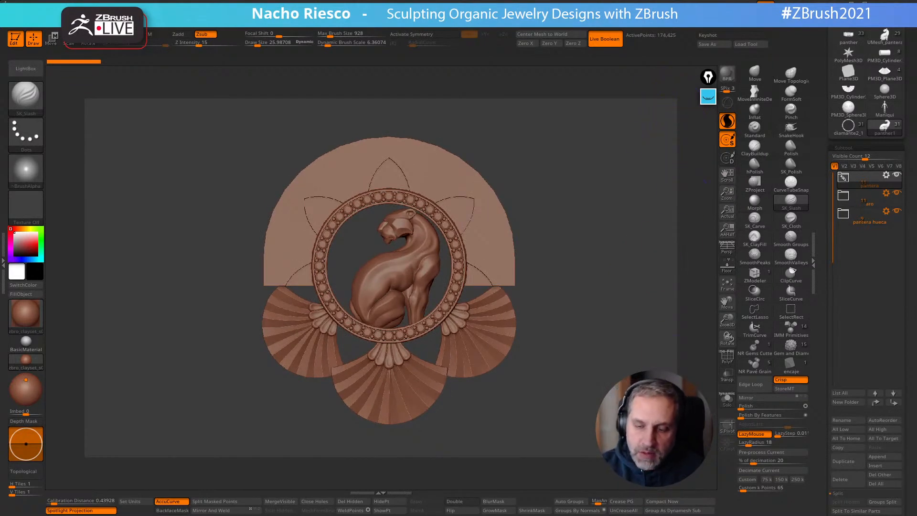
{"action": "left_click_drag", "start_coordinate": [605, 347], "coordinate": [606, 353], "text": "alt"}
Dock the Render palette beside the canvas and expand its BPR Filters settings
{"action": "left_click_drag", "start_coordinate": [821, 138], "coordinate": [818, 313]}
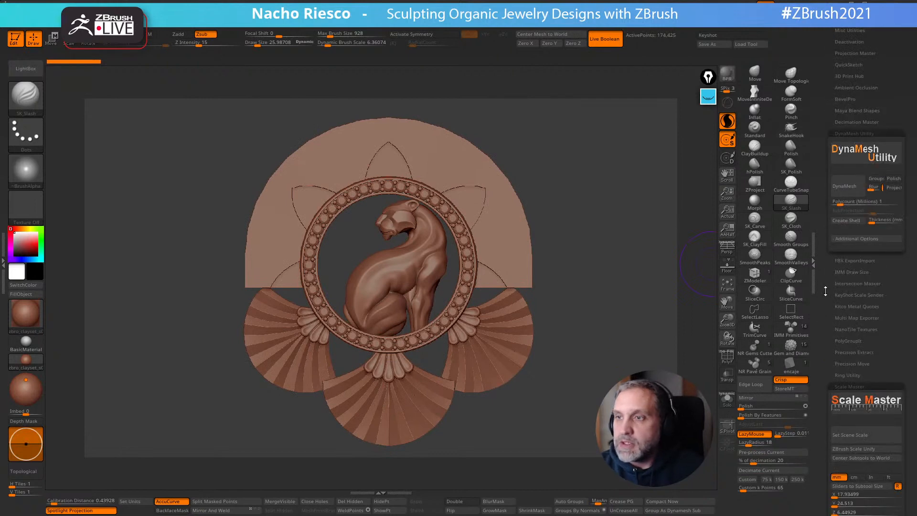
{"action": "left_click", "coordinate": [841, 6]}
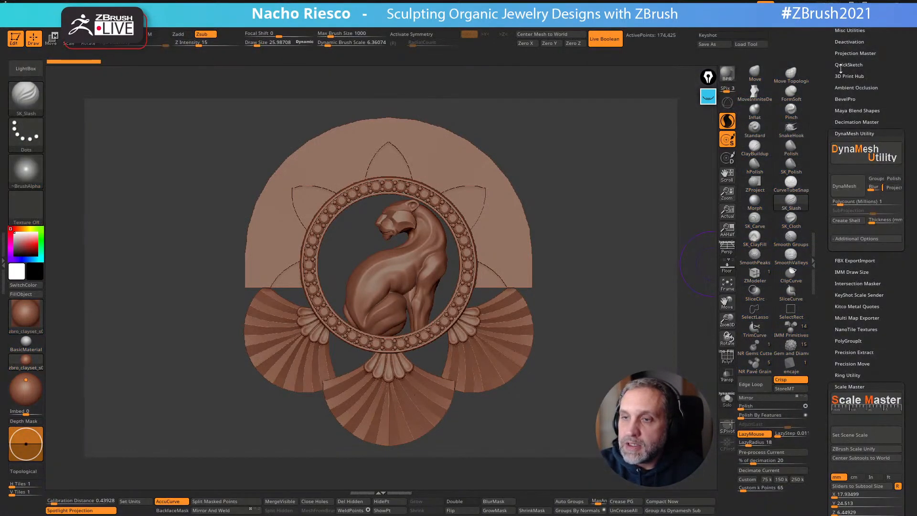
{"action": "left_click", "coordinate": [851, 20]}
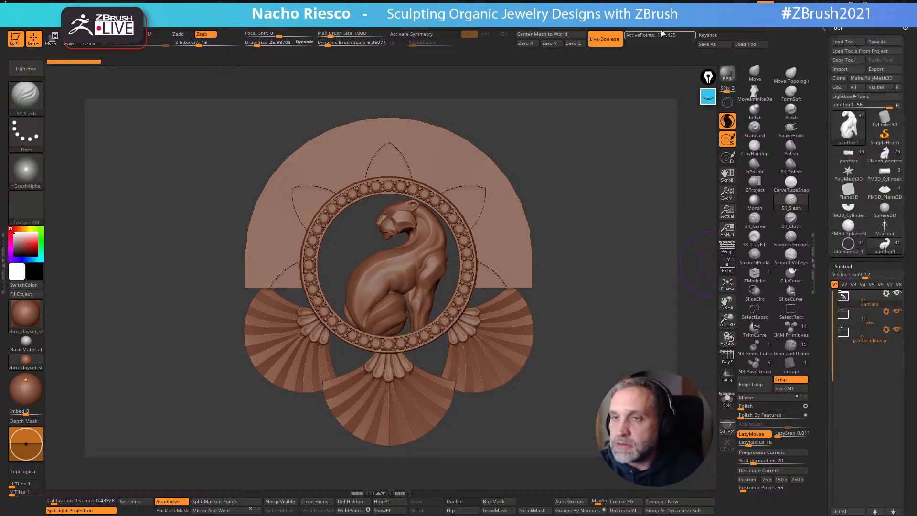
{"action": "left_click", "coordinate": [381, 14]}
{"action": "left_click_drag", "start_coordinate": [377, 20], "coordinate": [823, 156]}
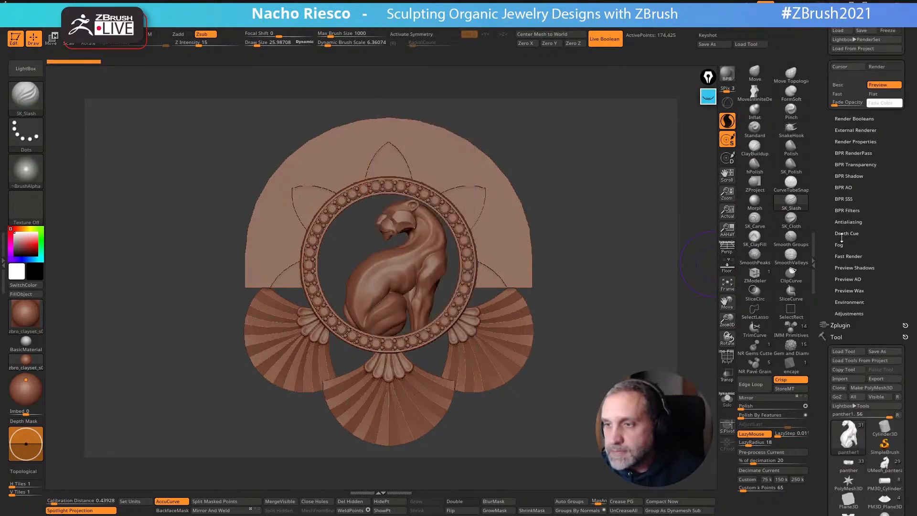
{"action": "left_click", "coordinate": [847, 211]}
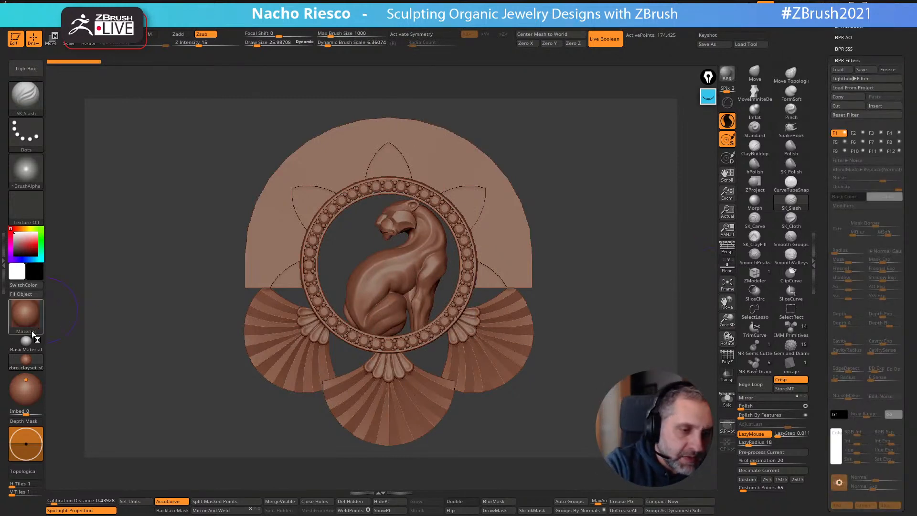
Apply the Silver standard material to the pendant, preview GelShaderA, and test how Silver responds to different light placements
{"action": "left_click", "coordinate": [25, 311]}
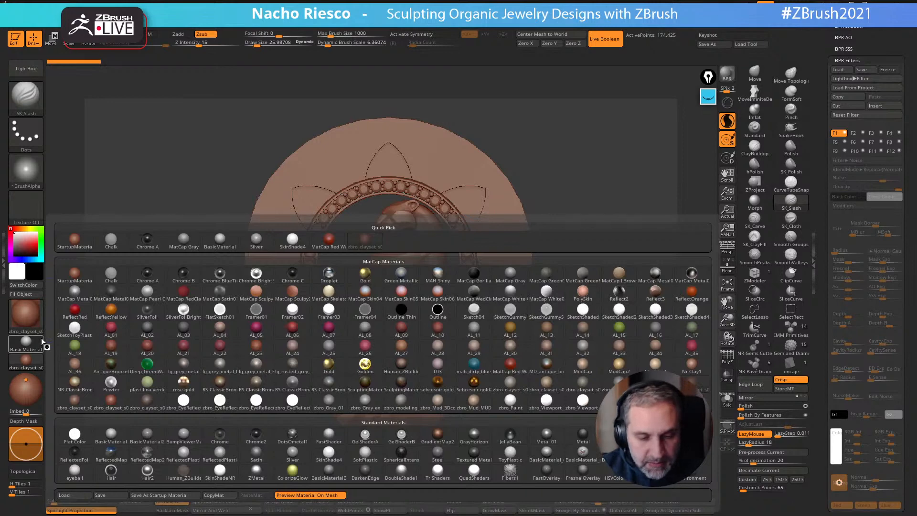
{"action": "left_click", "coordinate": [292, 452]}
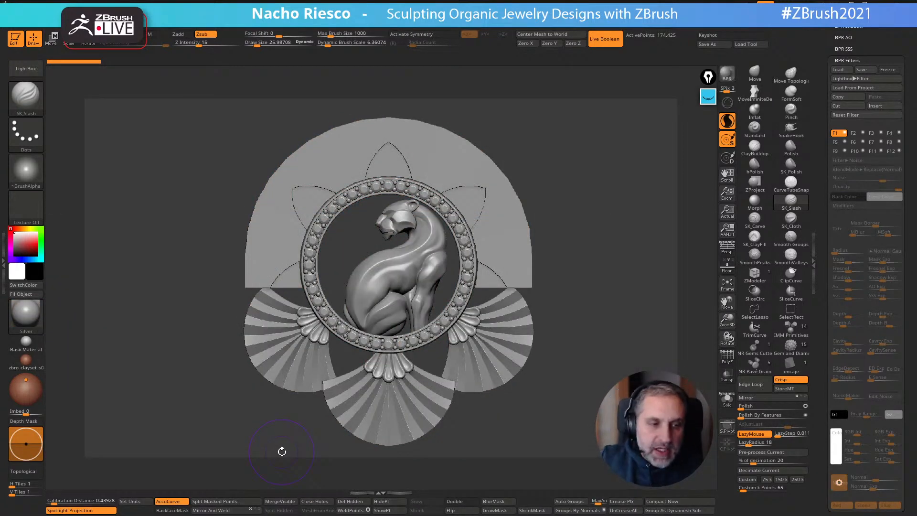
{"action": "left_click", "coordinate": [35, 317]}
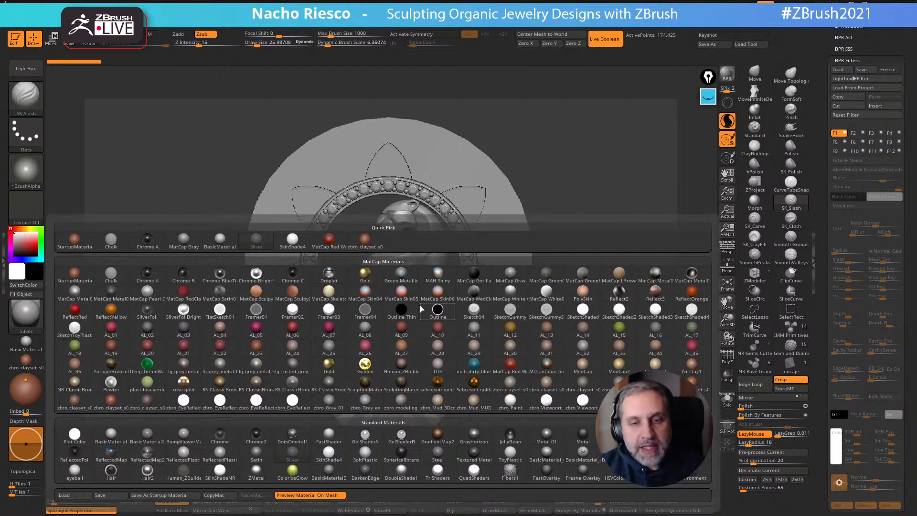
{"action": "mouse_move", "coordinate": [389, 430]}
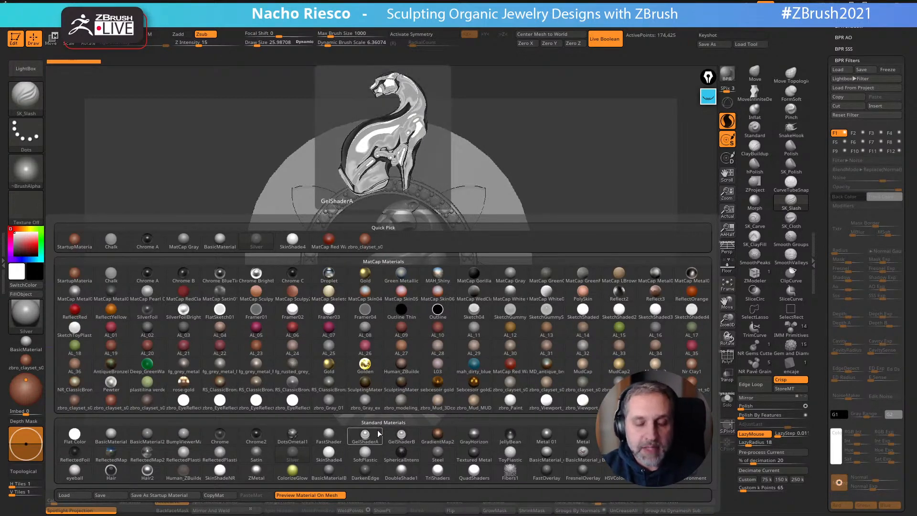
{"action": "left_click", "coordinate": [26, 382]}
{"action": "left_click", "coordinate": [25, 386]}
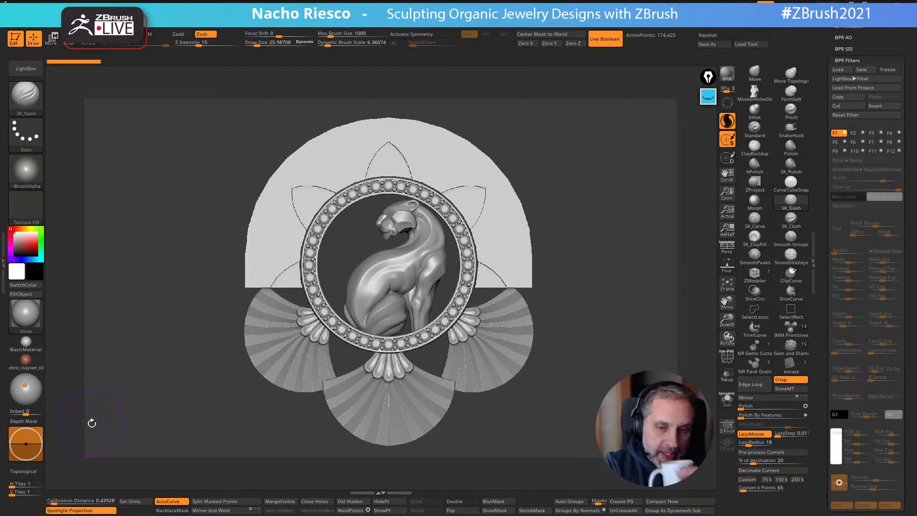
{"action": "left_click", "coordinate": [22, 381]}
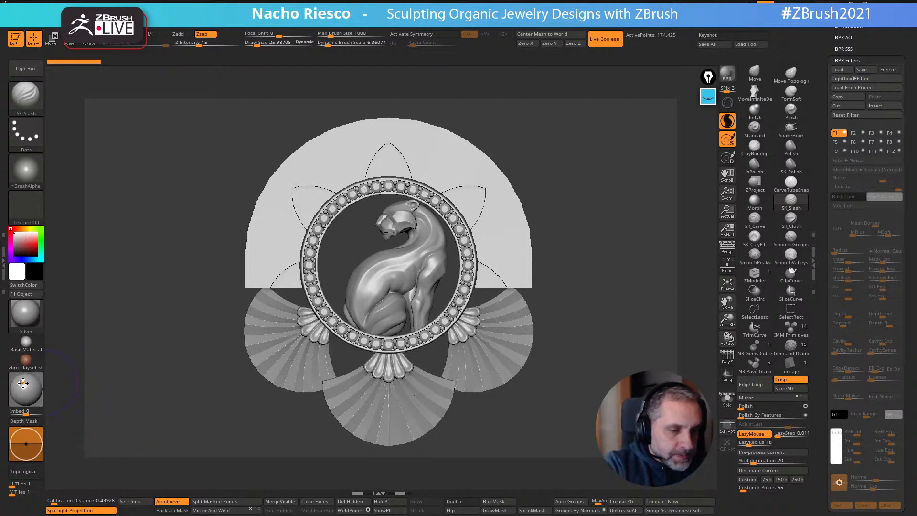
Try the MatCap Gray material on the pendant for comparison, and return to the Silver material
{"action": "left_click", "coordinate": [38, 326]}
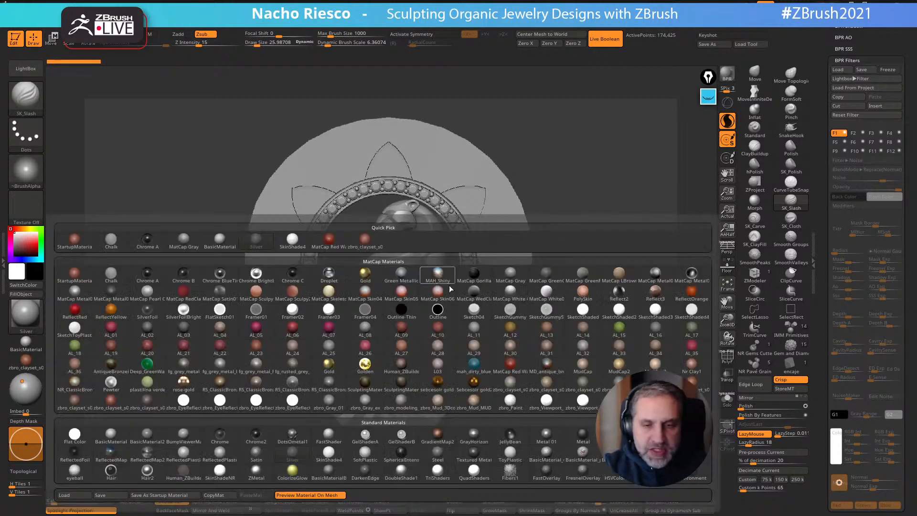
{"action": "left_click", "coordinate": [510, 275]}
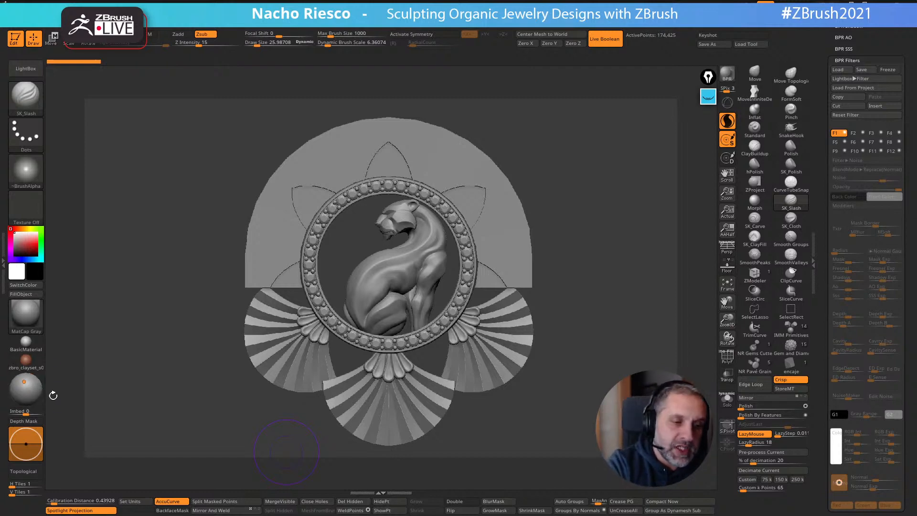
{"action": "left_click", "coordinate": [26, 314]}
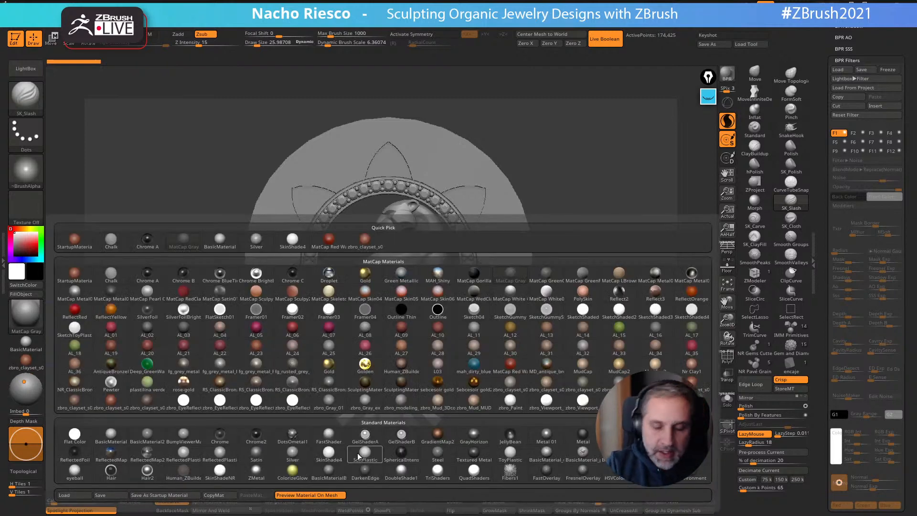
{"action": "mouse_move", "coordinate": [359, 457]}
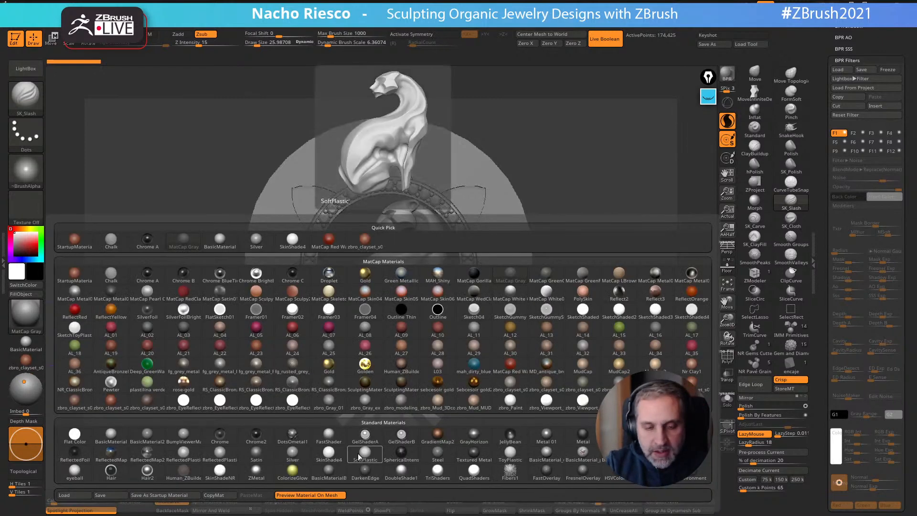
{"action": "left_click", "coordinate": [293, 457]}
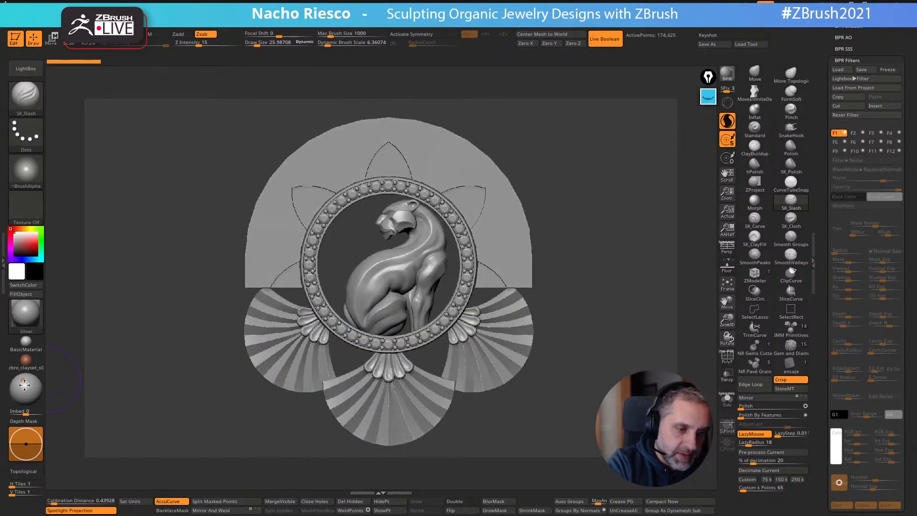
Reposition the light repeatedly on the Silver pendant, flip it behind the model, and bring it back to the front
{"action": "left_click", "coordinate": [26, 384]}
{"action": "left_click", "coordinate": [27, 386]}
{"action": "left_click", "coordinate": [27, 387]}
{"action": "left_click", "coordinate": [25, 387]}
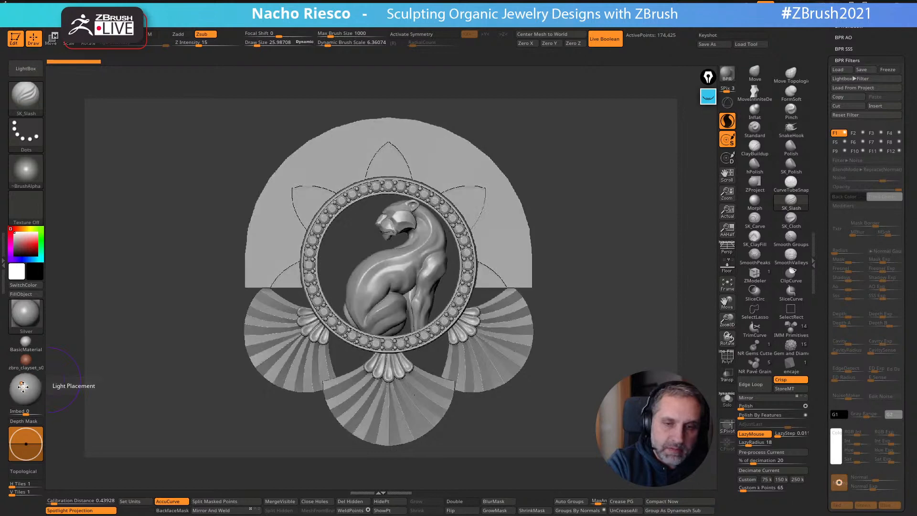
{"action": "left_click", "coordinate": [26, 387]}
{"action": "left_click", "coordinate": [26, 387]}
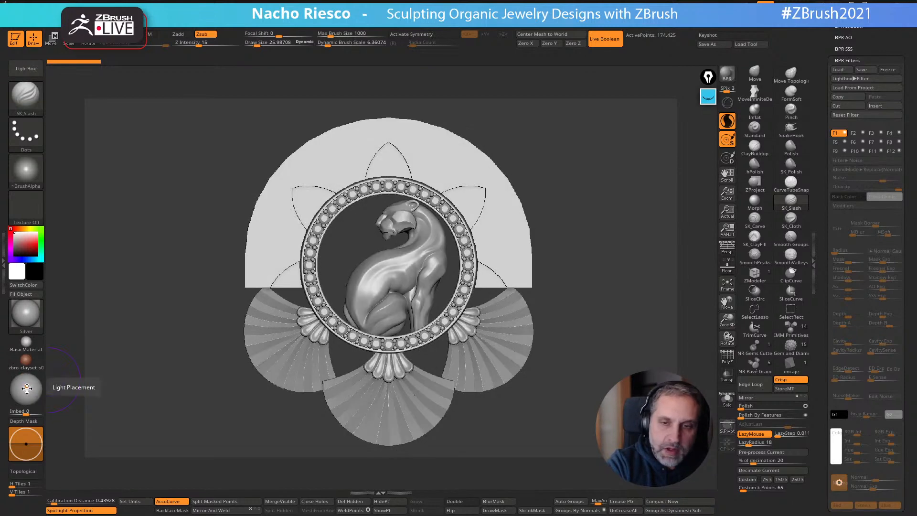
{"action": "left_click", "coordinate": [26, 385]}
{"action": "left_click", "coordinate": [25, 383]}
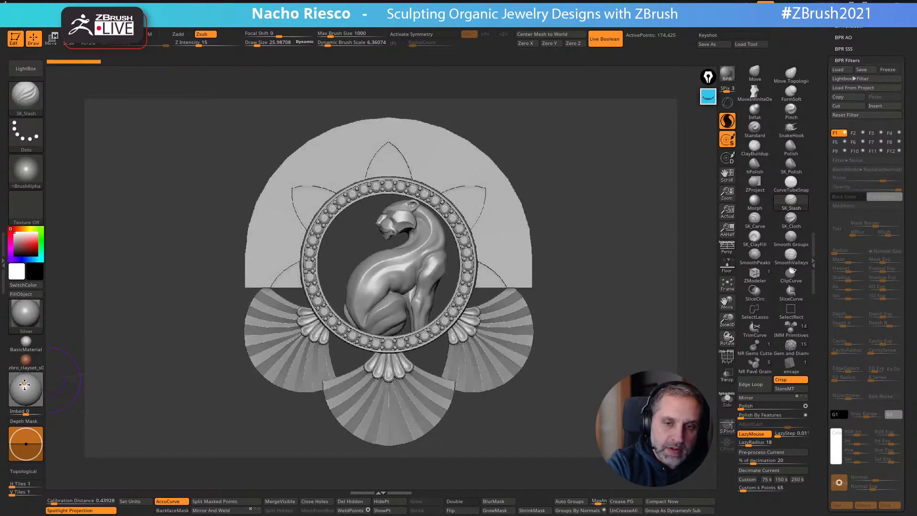
{"action": "left_click", "coordinate": [25, 385]}
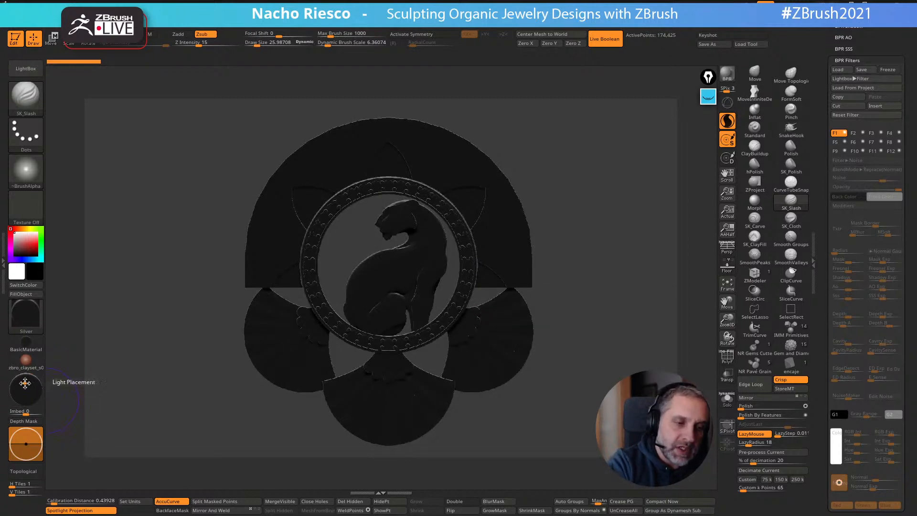
{"action": "left_click", "coordinate": [26, 387]}
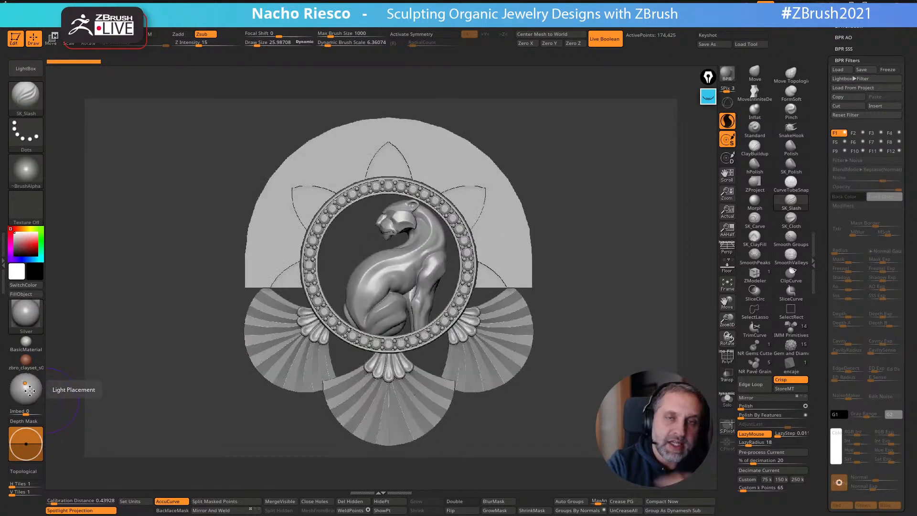
Flip the light behind the Silver pendant again and bring it back to the front
{"action": "left_click", "coordinate": [28, 387]}
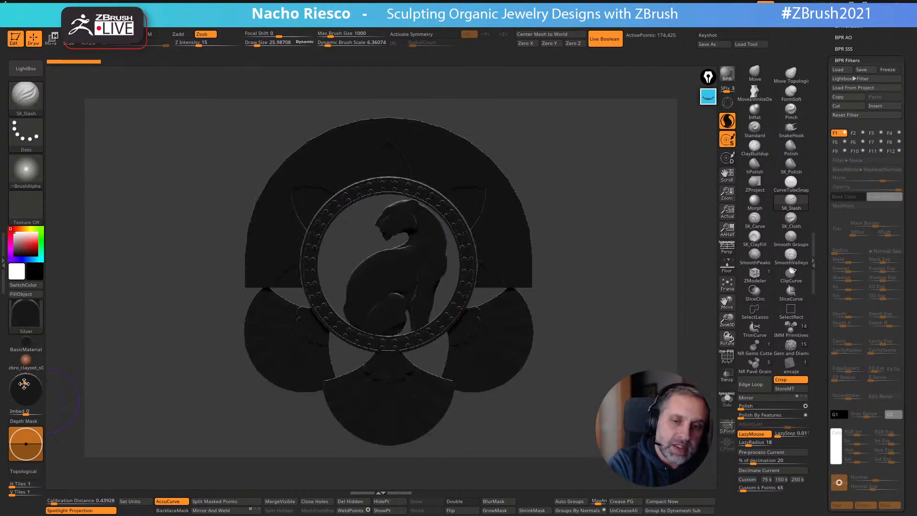
{"action": "left_click", "coordinate": [24, 382]}
{"action": "left_click", "coordinate": [27, 387]}
{"action": "left_click", "coordinate": [24, 383]}
Toggle the first BPR filter, F1, on and off and leave it enabled
{"action": "scroll", "coordinate": [821, 199], "scroll_direction": "up", "scroll_amount": 3}
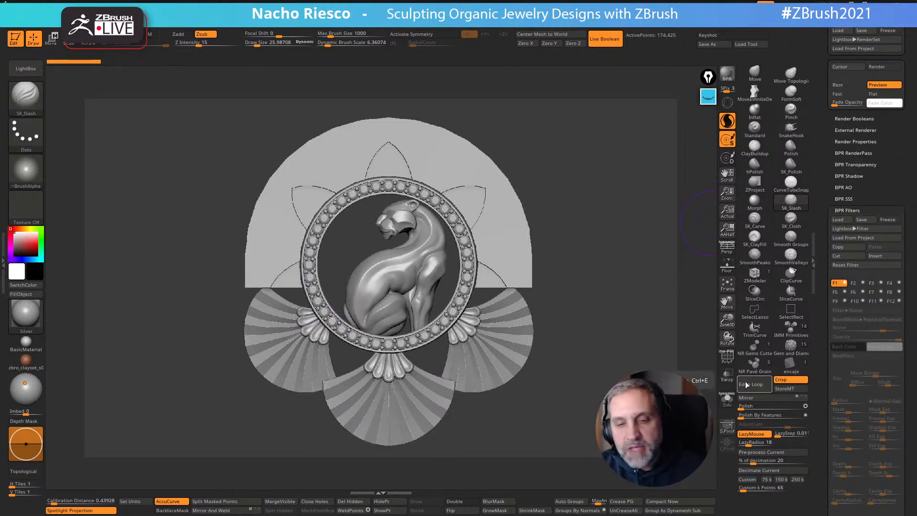
{"action": "scroll", "coordinate": [820, 328], "scroll_direction": "down", "scroll_amount": 1}
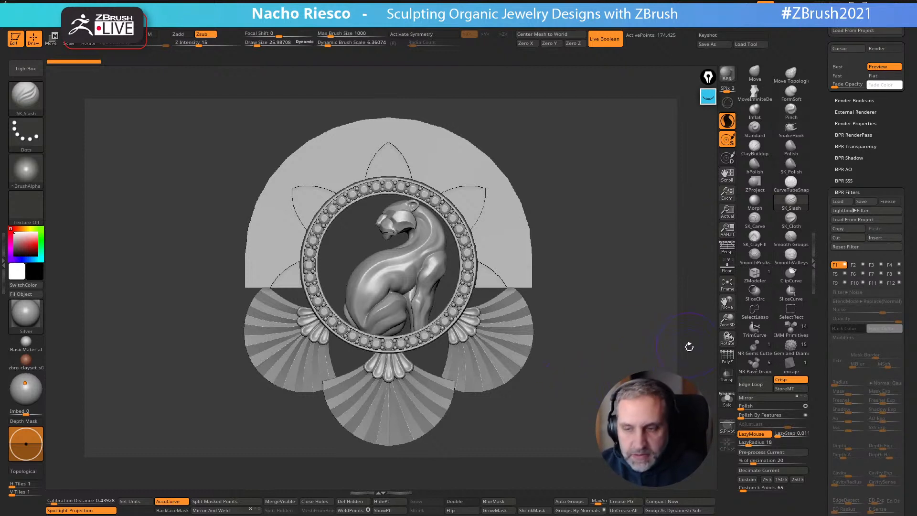
{"action": "mouse_move", "coordinate": [702, 343]}
{"action": "left_mouse_down"}
{"action": "mouse_move", "coordinate": [705, 331]}
{"action": "mouse_move", "coordinate": [691, 334]}
{"action": "left_mouse_up"}
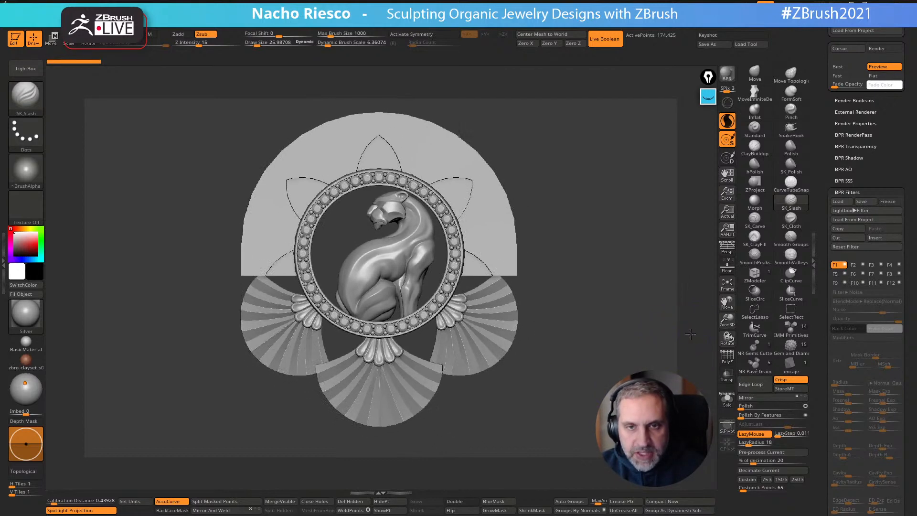
{"action": "left_click", "coordinate": [845, 265]}
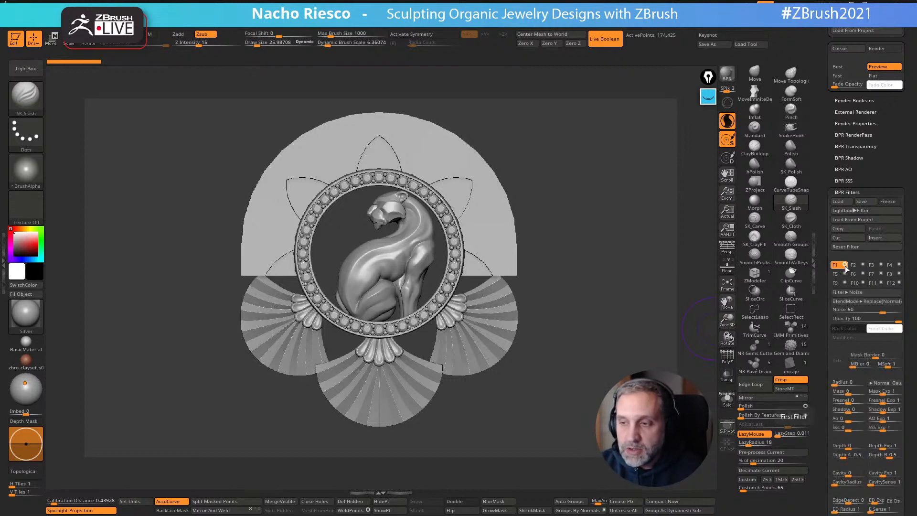
{"action": "left_click", "coordinate": [846, 263]}
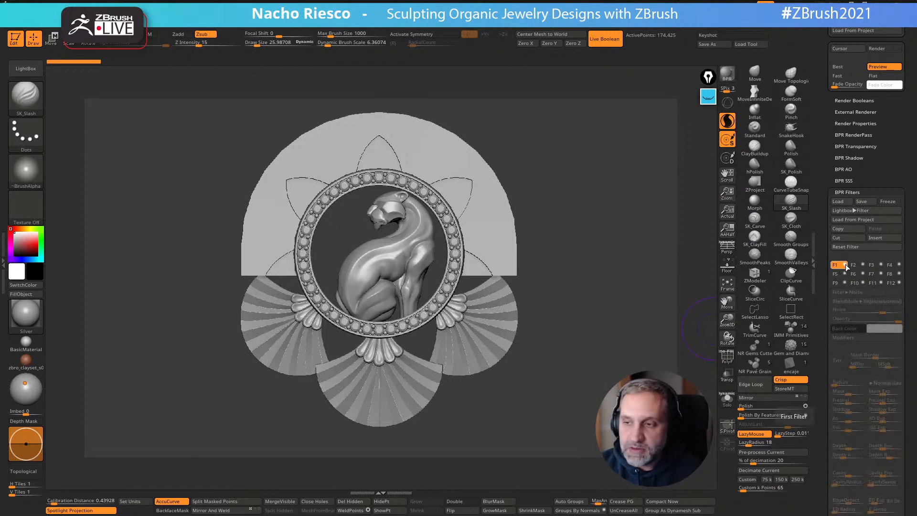
{"action": "left_click", "coordinate": [845, 264]}
{"action": "left_click", "coordinate": [845, 264]}
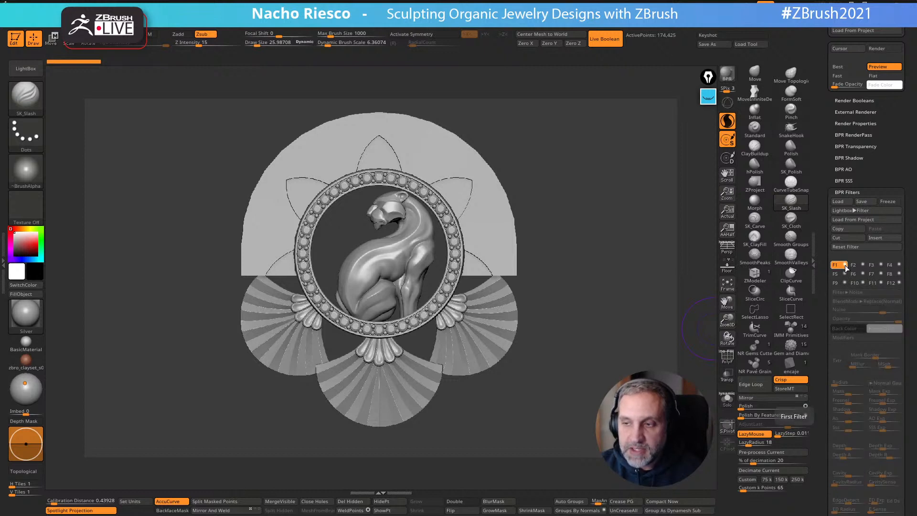
{"action": "left_click", "coordinate": [845, 265]}
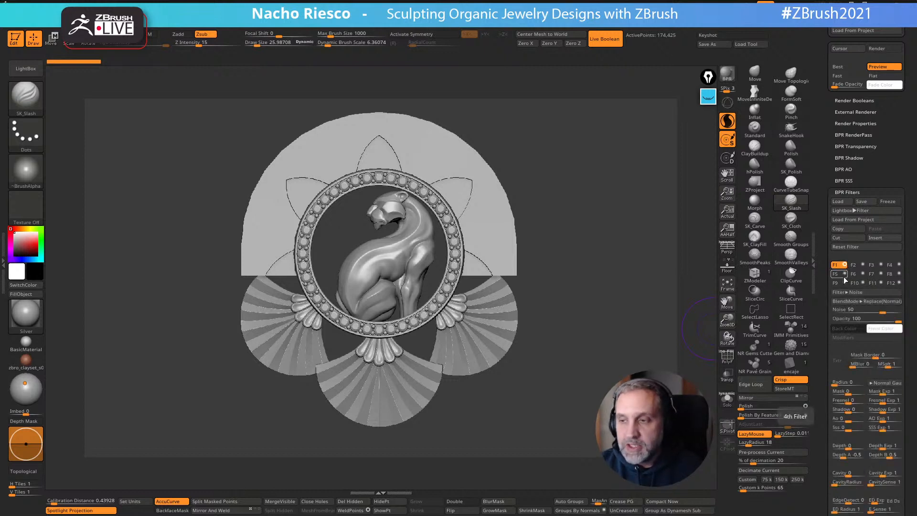
Make F1 a Drop Shadow filter with radius 37, strength 89 and Multiply blending
{"action": "left_click", "coordinate": [875, 292]}
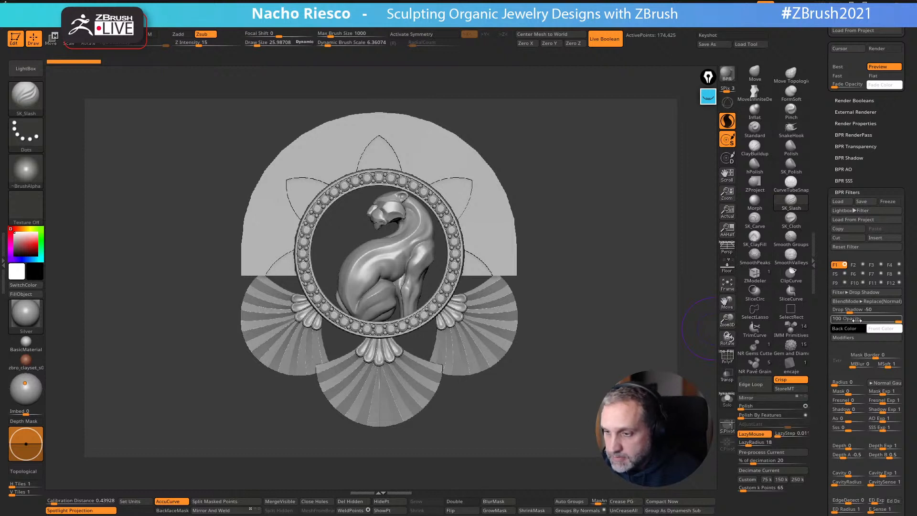
{"action": "left_click", "coordinate": [842, 337]}
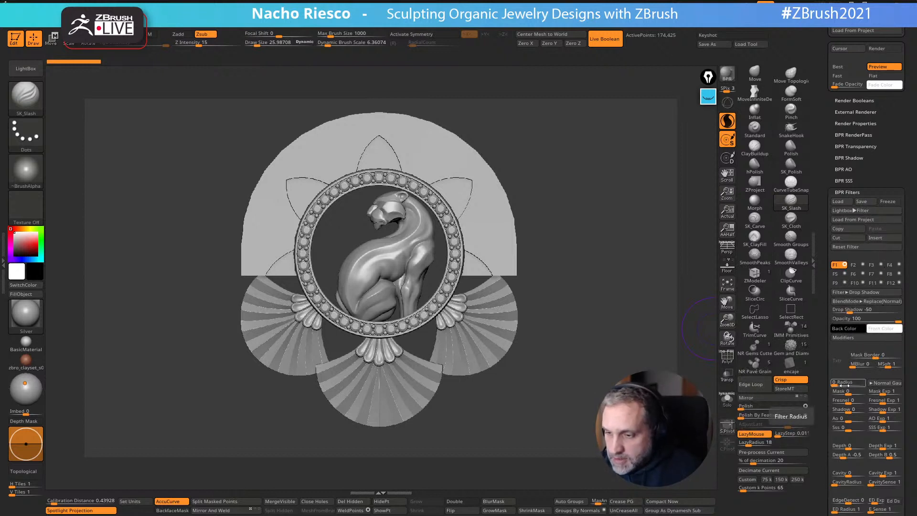
{"action": "left_click_drag", "start_coordinate": [840, 384], "coordinate": [845, 383]}
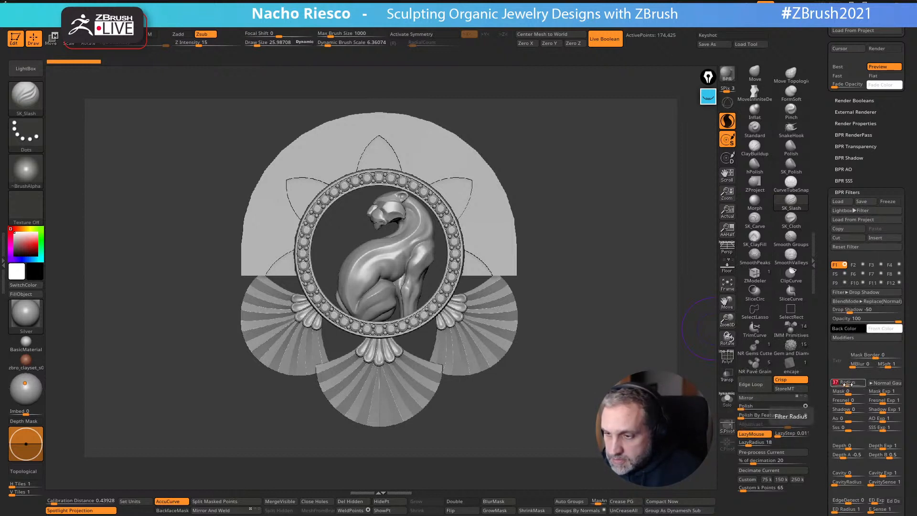
{"action": "left_click_drag", "start_coordinate": [843, 309], "coordinate": [893, 312]}
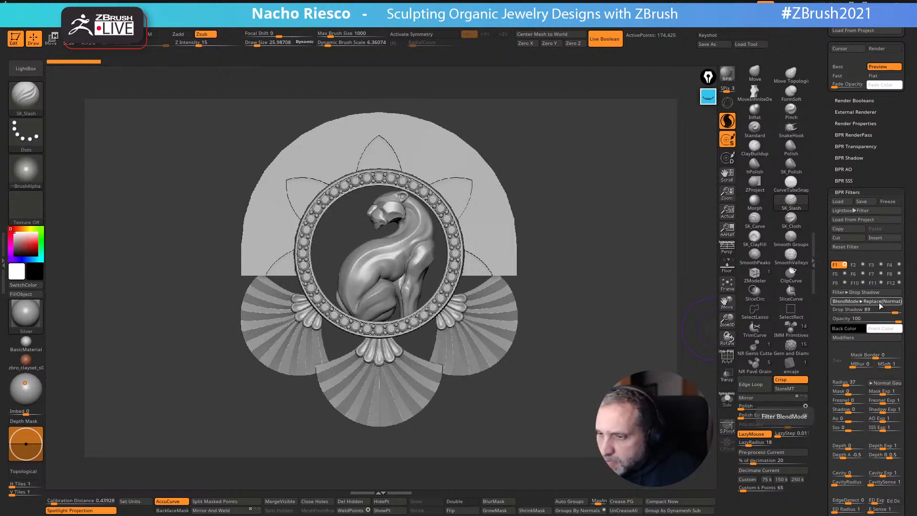
{"action": "left_click", "coordinate": [872, 300]}
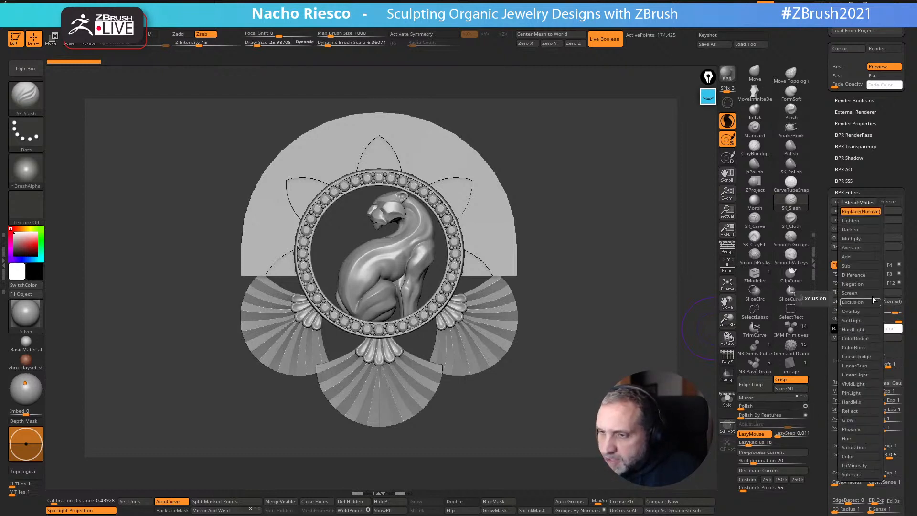
{"action": "left_click", "coordinate": [855, 239]}
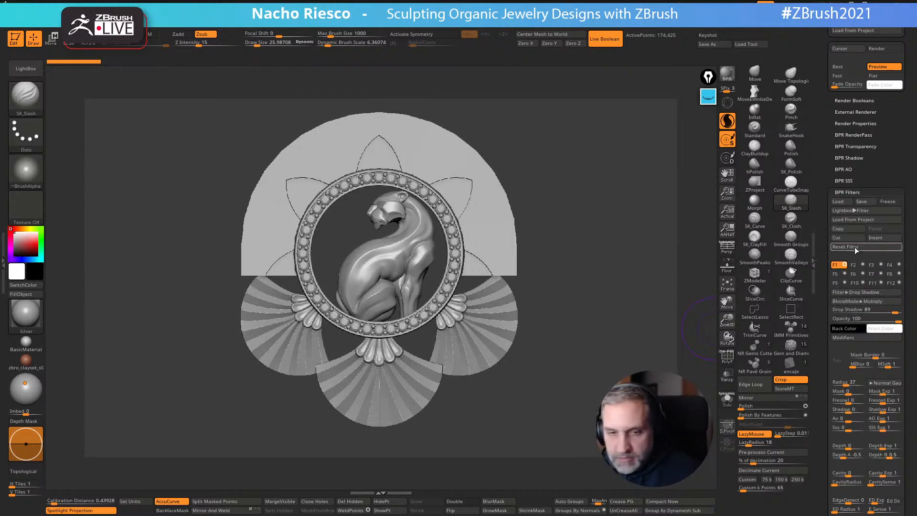
Set the drop shadow's X offset to -72 with Drop Copy Mode enabled, and run a BPR render
{"action": "left_click", "coordinate": [861, 337]}
{"action": "left_click_drag", "start_coordinate": [861, 340], "coordinate": [848, 341]}
{"action": "left_click_drag", "start_coordinate": [787, 341], "coordinate": [770, 342]}
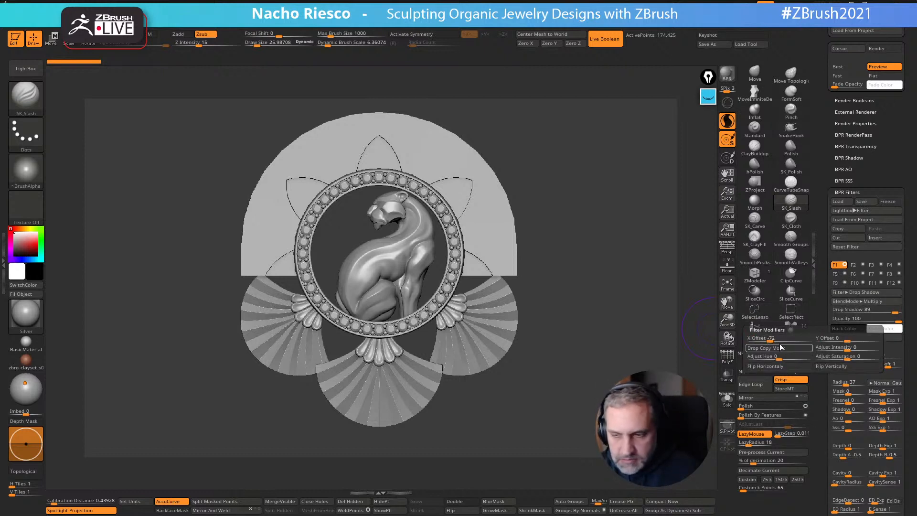
{"action": "left_click", "coordinate": [708, 98]}
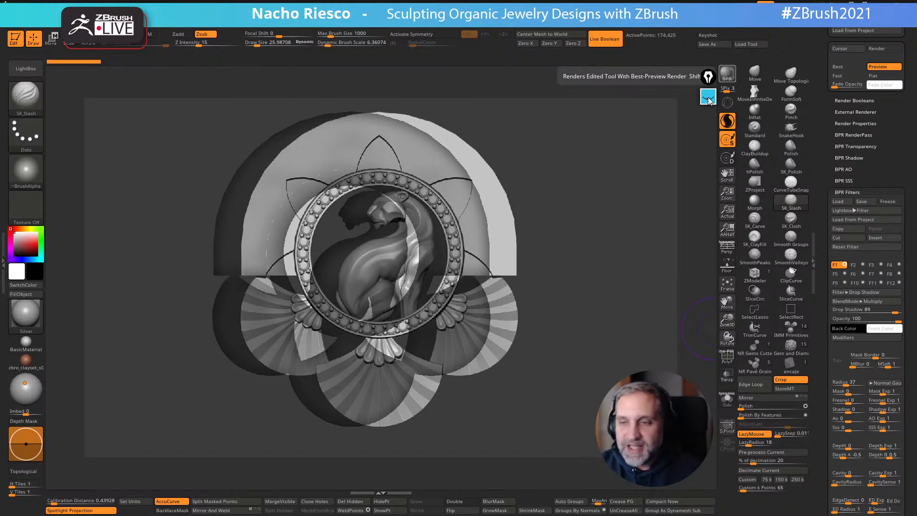
Reorient the pendant slightly and render it again with BPR
{"action": "left_click", "coordinate": [679, 272]}
{"action": "left_click_drag", "start_coordinate": [630, 309], "coordinate": [633, 325]}
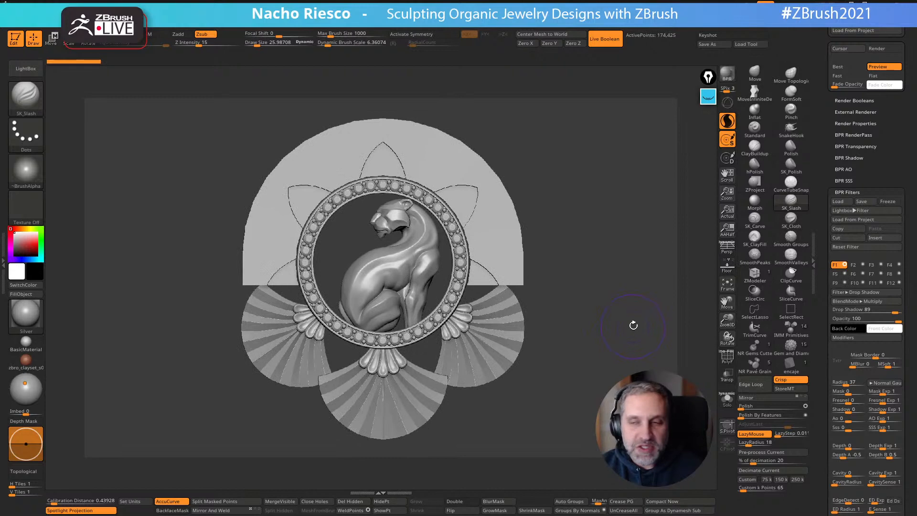
{"action": "left_click", "coordinate": [707, 81]}
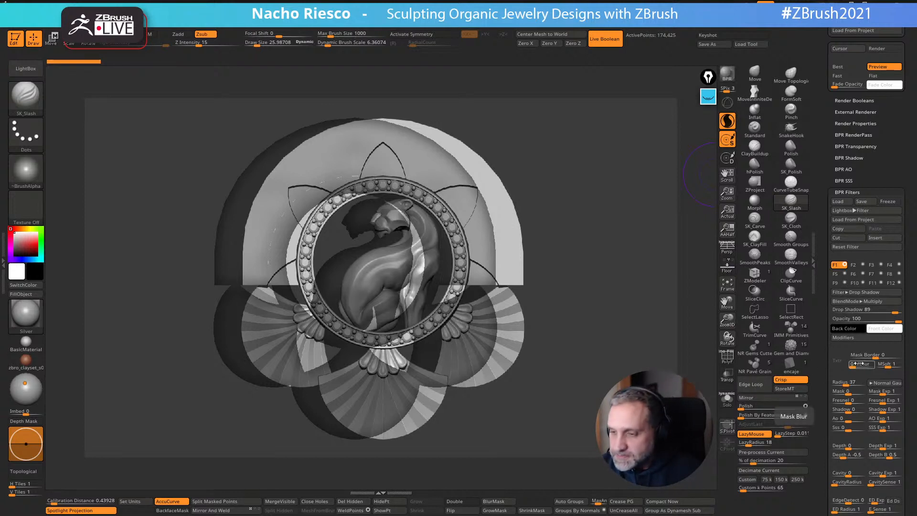
Try a drop shadow radius of 0, raise it to 100, and set the filter's Mask modulation to -1
{"action": "left_click_drag", "start_coordinate": [846, 386], "coordinate": [835, 388]}
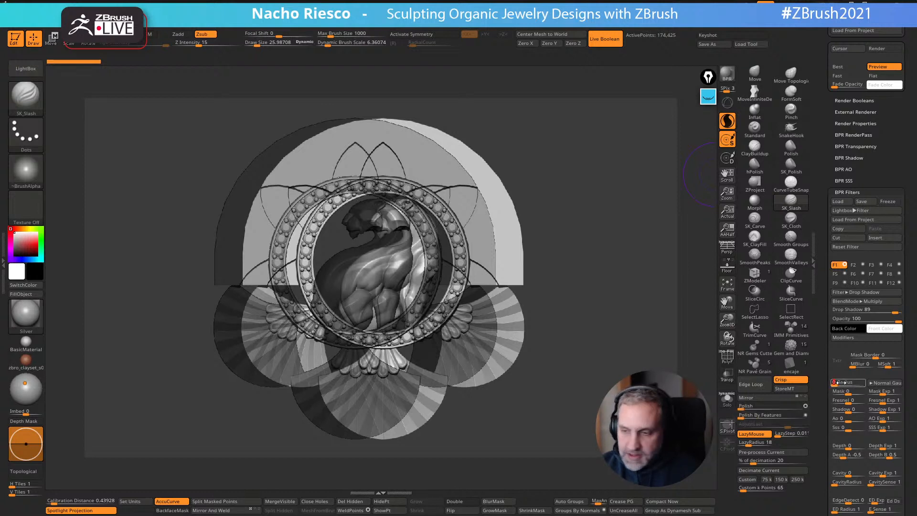
{"action": "left_click_drag", "start_coordinate": [840, 383], "coordinate": [862, 384]}
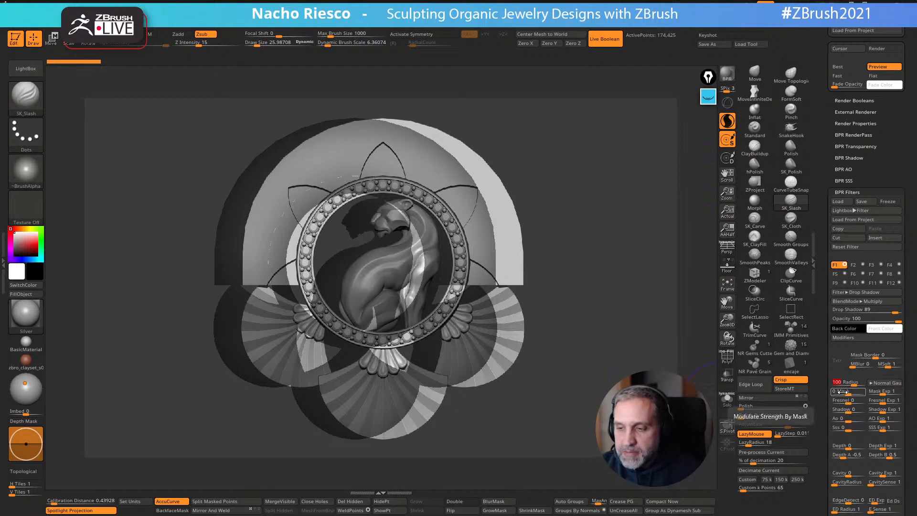
{"action": "left_click", "coordinate": [835, 392]}
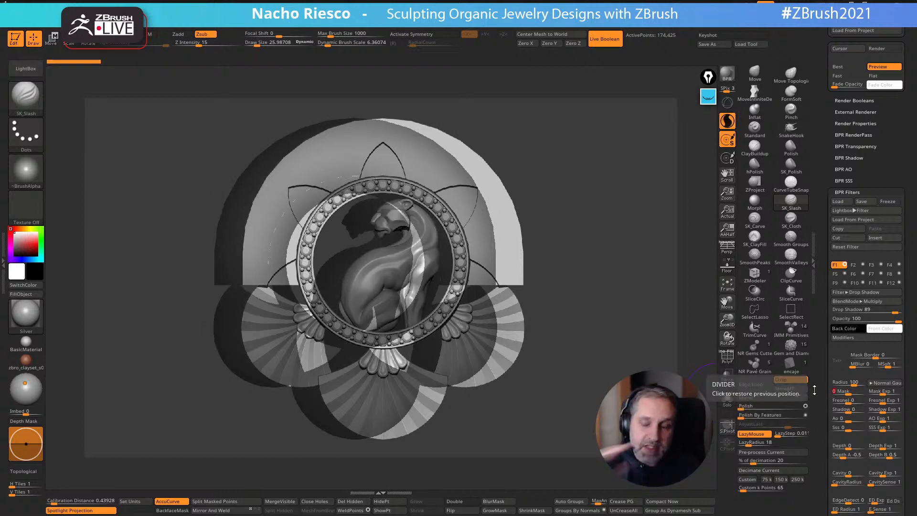
{"action": "left_click_drag", "start_coordinate": [847, 393], "coordinate": [833, 393]}
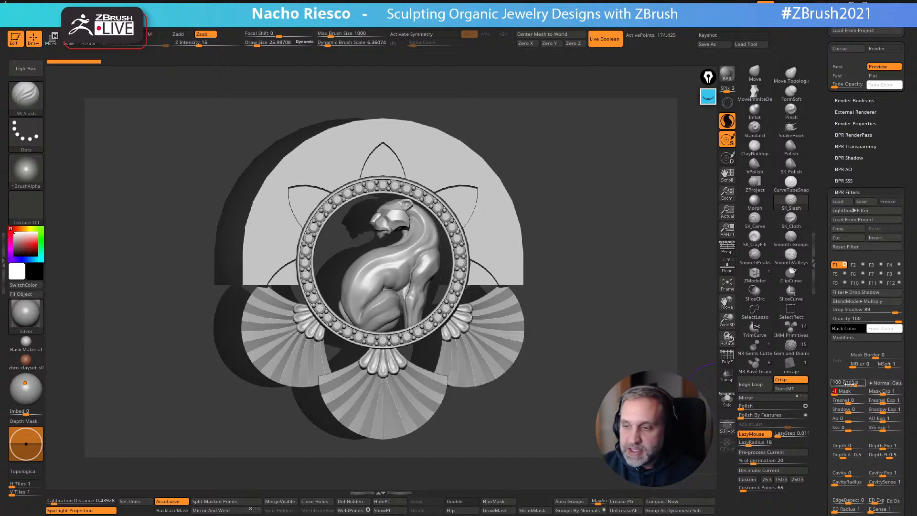
Set the drop shadow's X offset to 0 and increase its Y offset past 18 to cast the shadow below the pendant
{"action": "left_click", "coordinate": [858, 338]}
{"action": "left_click", "coordinate": [852, 340]}
{"action": "left_click_drag", "start_coordinate": [850, 339], "coordinate": [852, 340]}
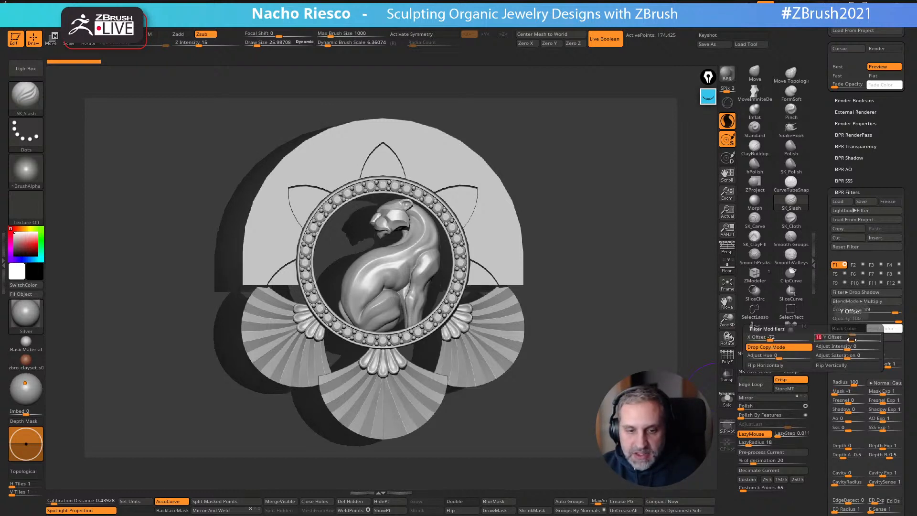
{"action": "left_click_drag", "start_coordinate": [768, 338], "coordinate": [779, 340]}
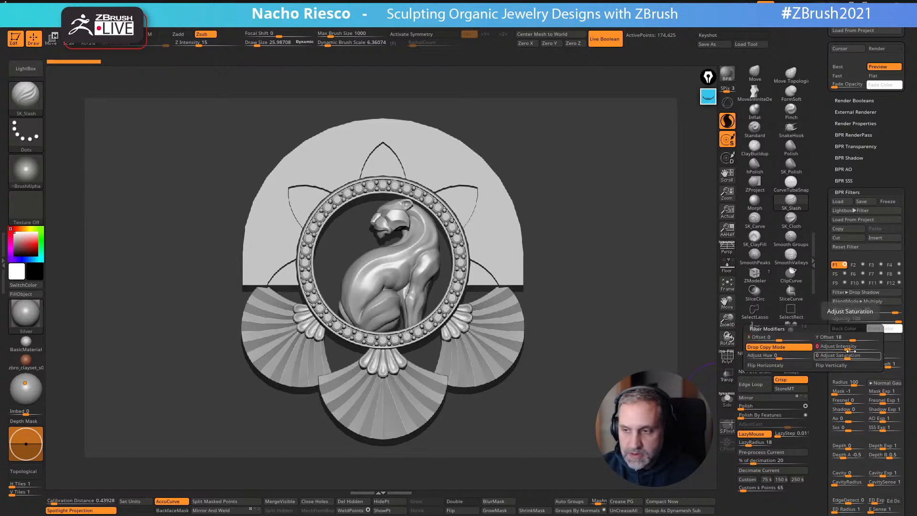
{"action": "left_click_drag", "start_coordinate": [852, 340], "coordinate": [852, 341]}
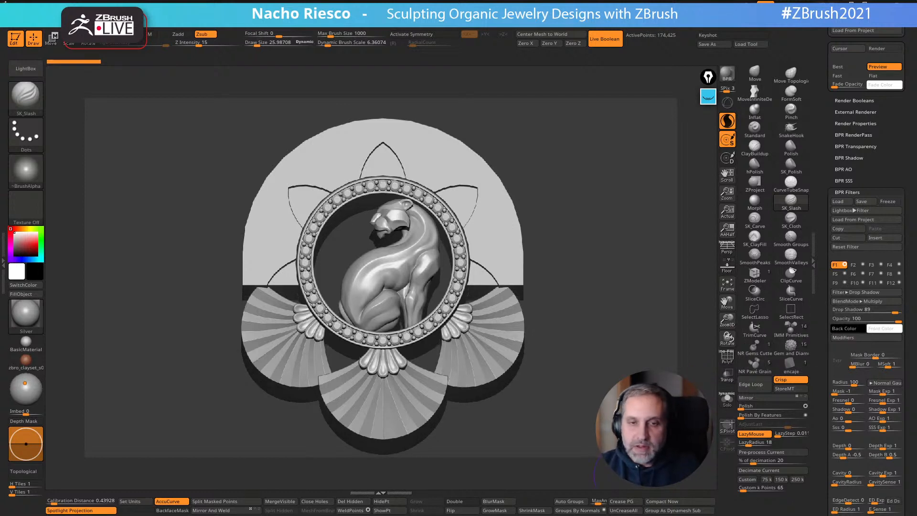
Enable filter F2 as an Outline Edge filter and toggle it to compare the render with and without it
{"action": "left_click", "coordinate": [861, 266]}
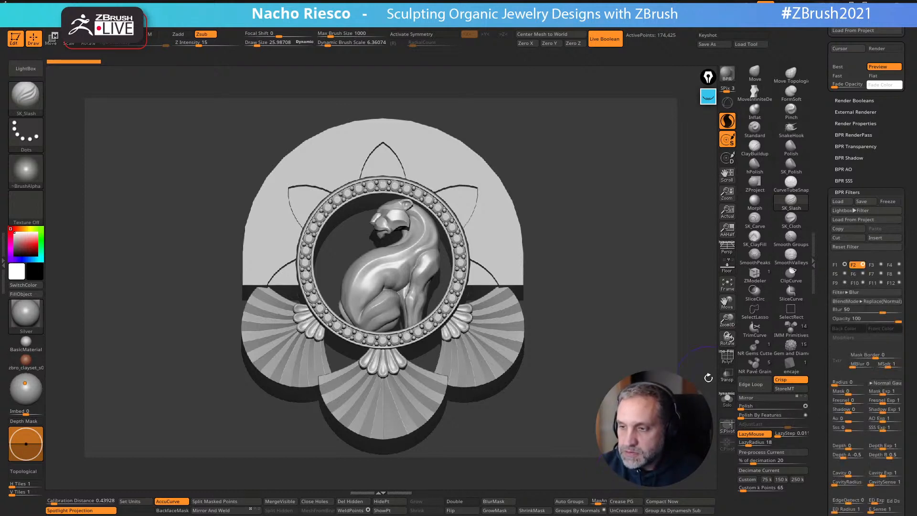
{"action": "left_click", "coordinate": [866, 293]}
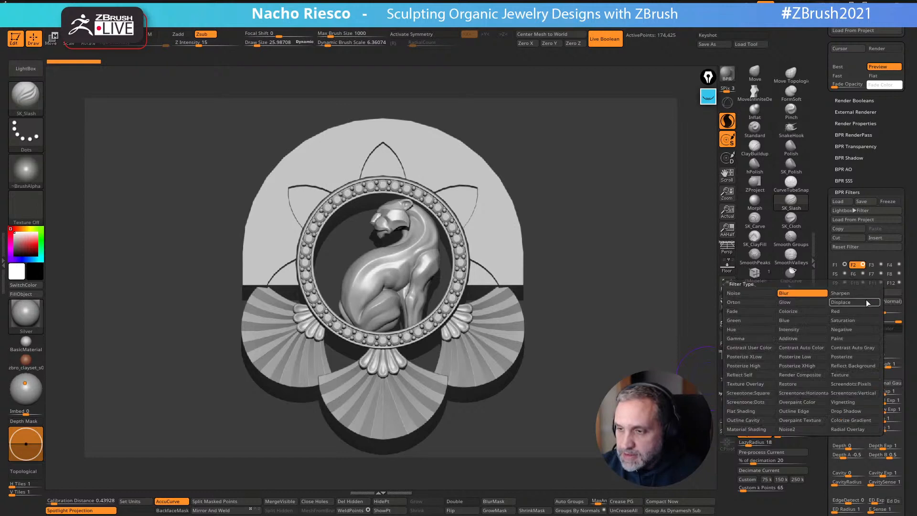
{"action": "left_click", "coordinate": [795, 412]}
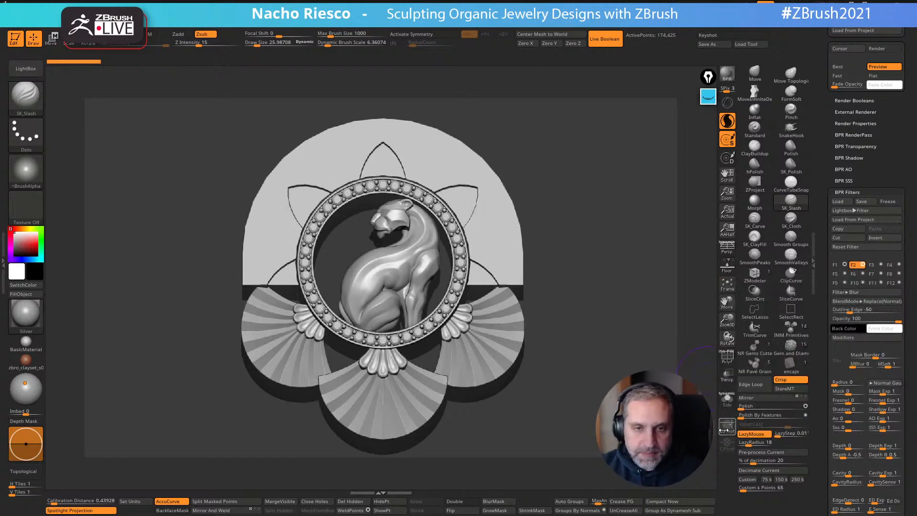
{"action": "left_click", "coordinate": [839, 317]}
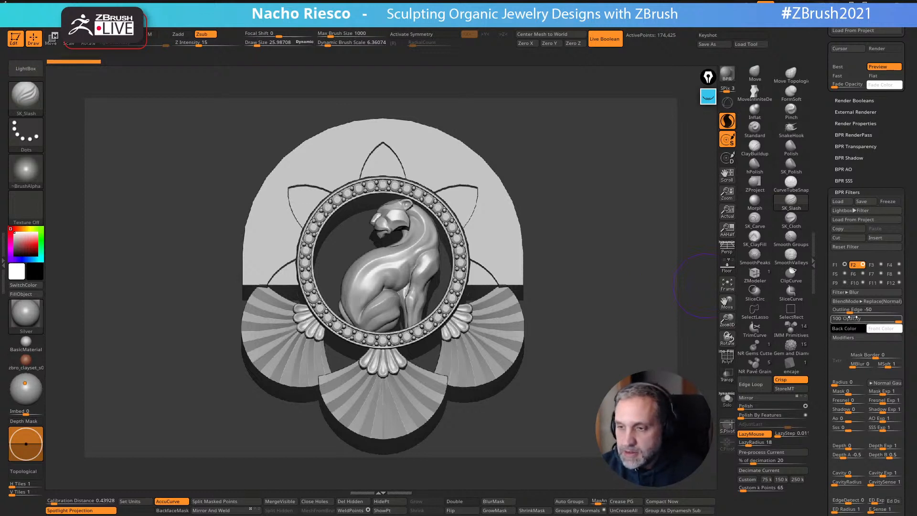
{"action": "left_click", "coordinate": [862, 265]}
{"action": "left_click", "coordinate": [863, 264]}
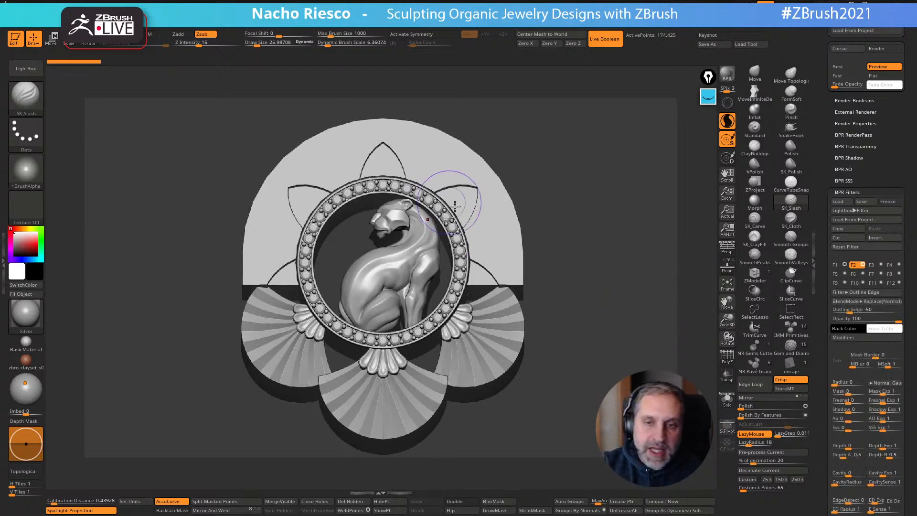
Set the Outline Edge filter's Outline Thickness to 3 and show the canvas at actual size
{"action": "left_click", "coordinate": [861, 338]}
{"action": "left_click", "coordinate": [761, 350]}
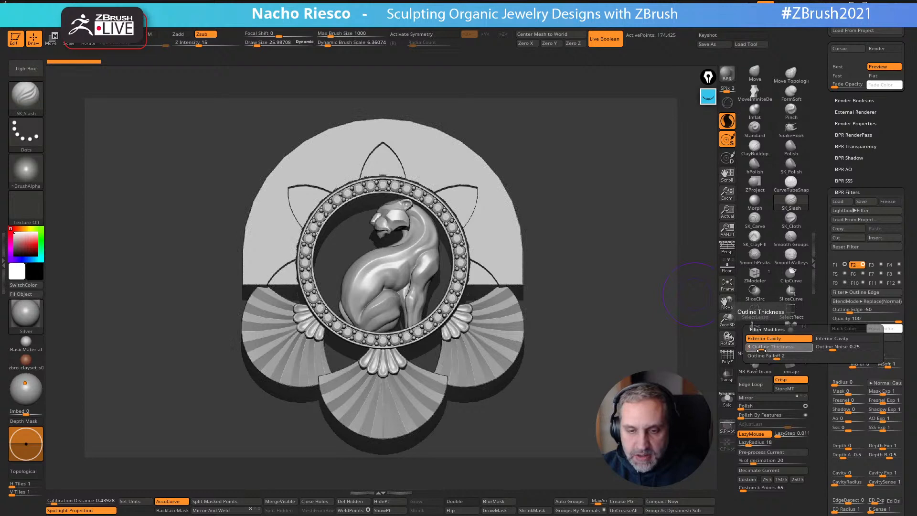
{"action": "left_click", "coordinate": [728, 212]}
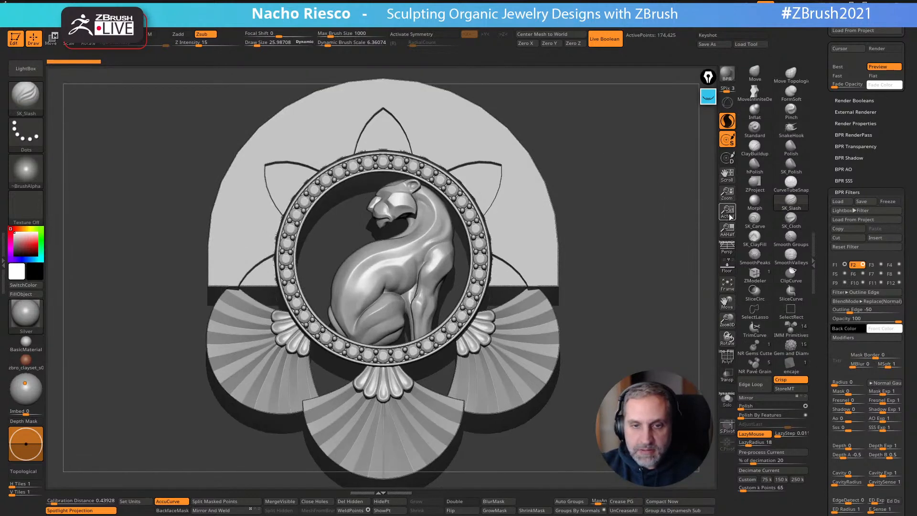
Choose black as the outline filter's back color and lower its opacity to 84
{"action": "left_click", "coordinate": [846, 329]}
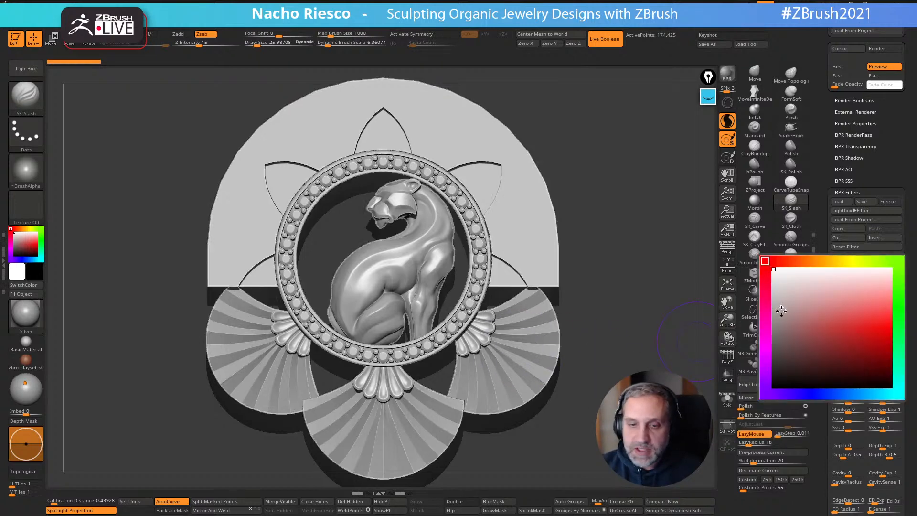
{"action": "left_click", "coordinate": [773, 386]}
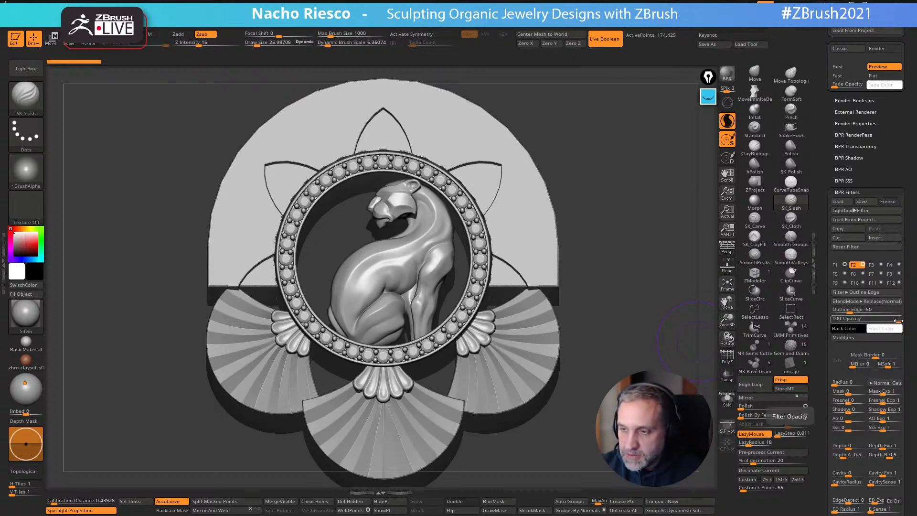
{"action": "left_click_drag", "start_coordinate": [897, 321], "coordinate": [889, 320]}
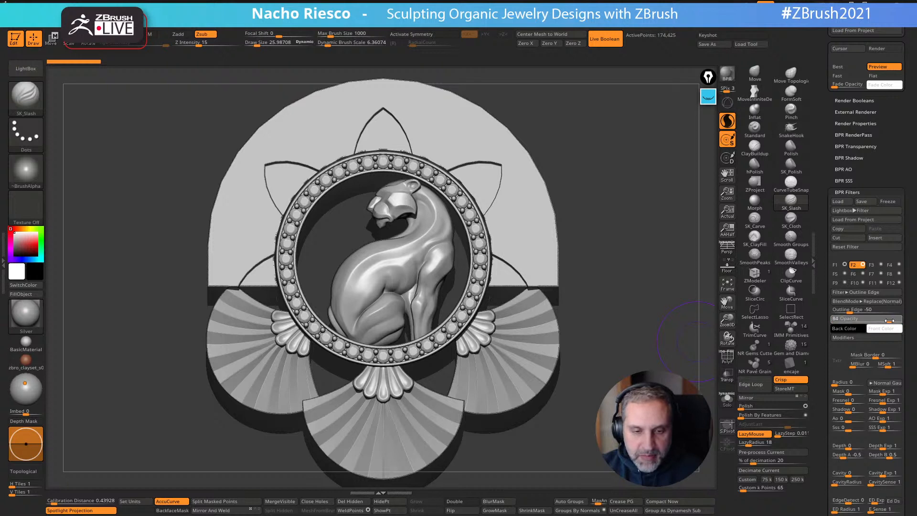
Switch the Outline Edge filter from exterior to interior cavity, with Outline Thickness 5 and Outline Edge strength -53
{"action": "left_click", "coordinate": [851, 337]}
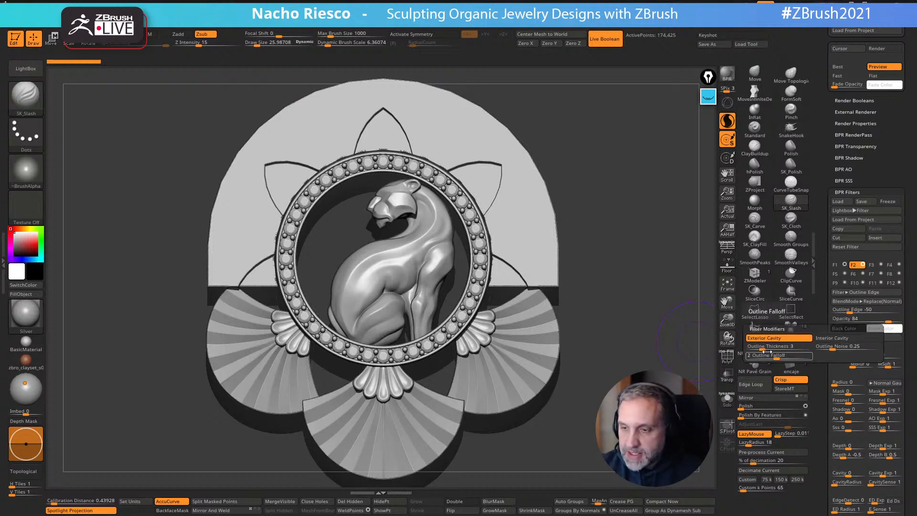
{"action": "left_click_drag", "start_coordinate": [764, 348], "coordinate": [771, 347]}
{"action": "left_click", "coordinate": [832, 339]}
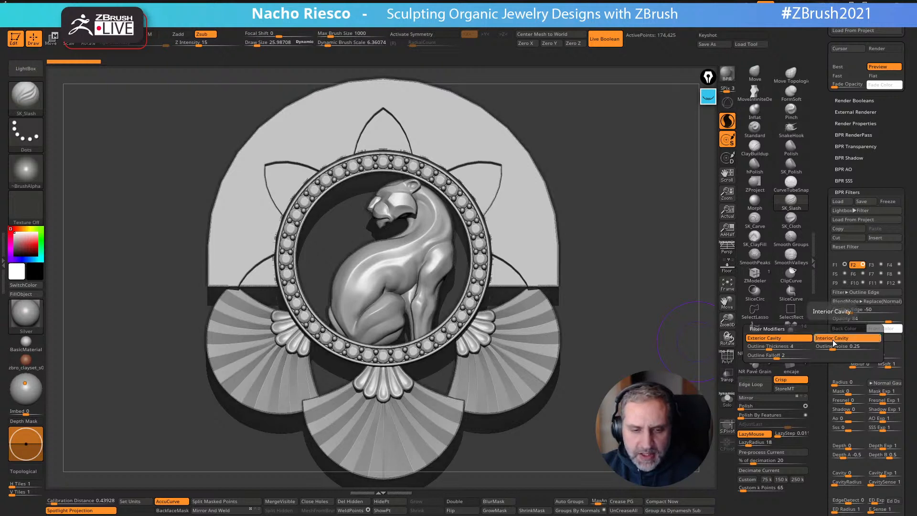
{"action": "left_click", "coordinate": [789, 339]}
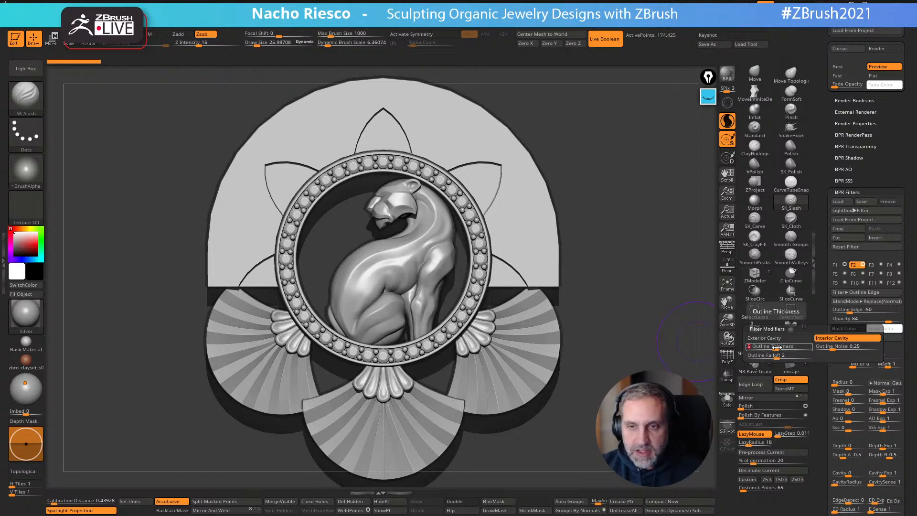
{"action": "left_click", "coordinate": [842, 309]}
{"action": "left_click", "coordinate": [849, 312]}
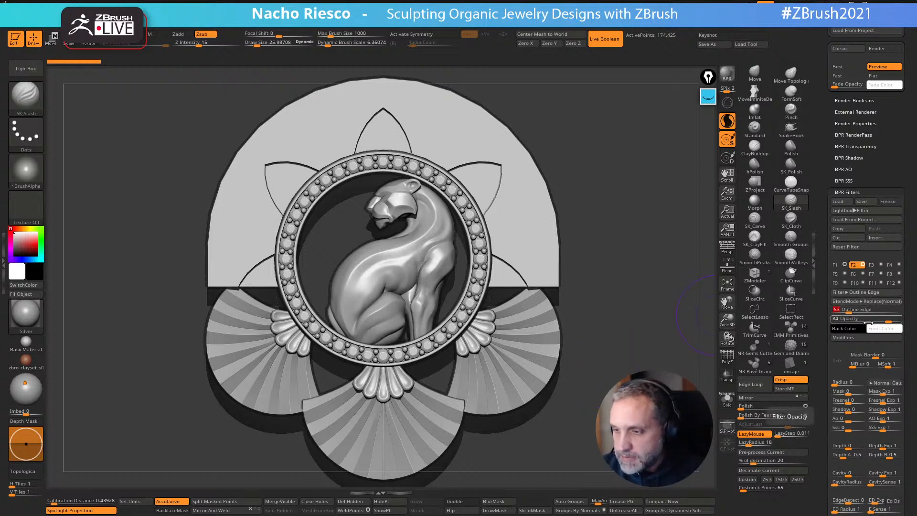
{"action": "left_click", "coordinate": [854, 338]}
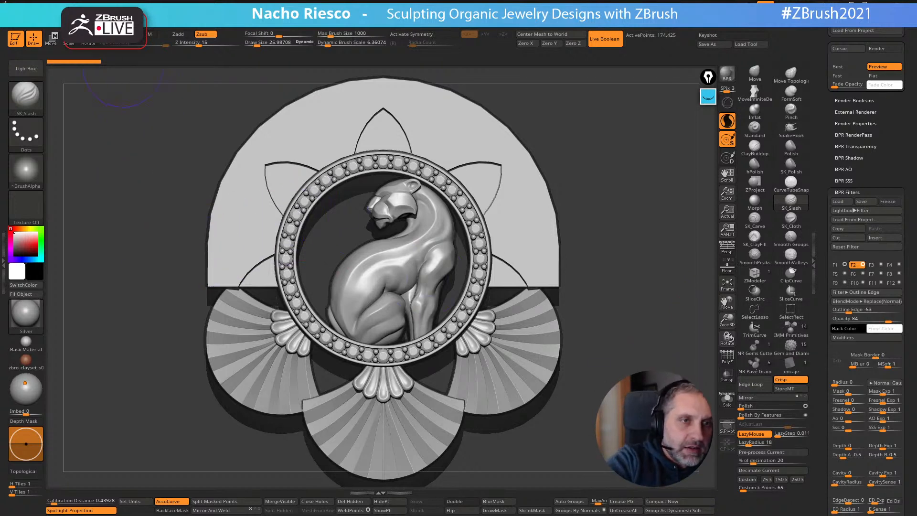
Change the document background to a dark brownish grey and render the pendant again with BPR
{"action": "left_click", "coordinate": [120, 23]}
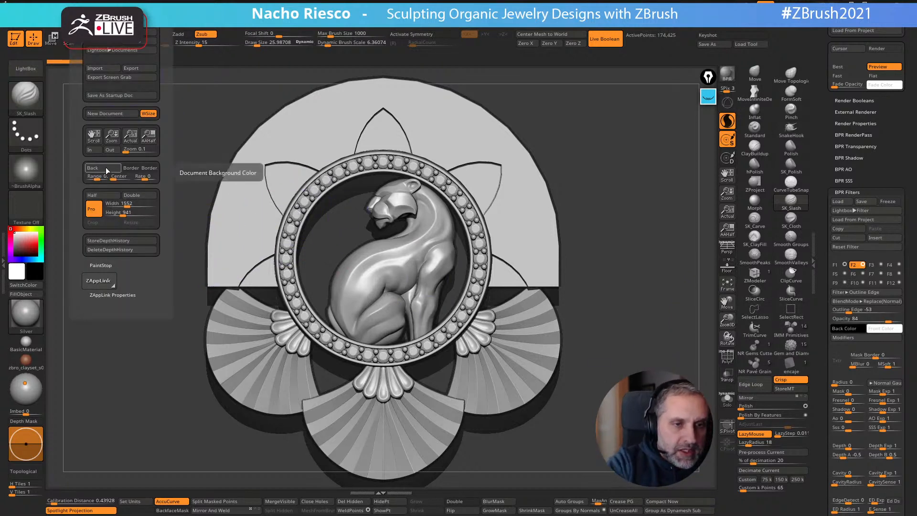
{"action": "left_click_drag", "start_coordinate": [105, 170], "coordinate": [16, 246]}
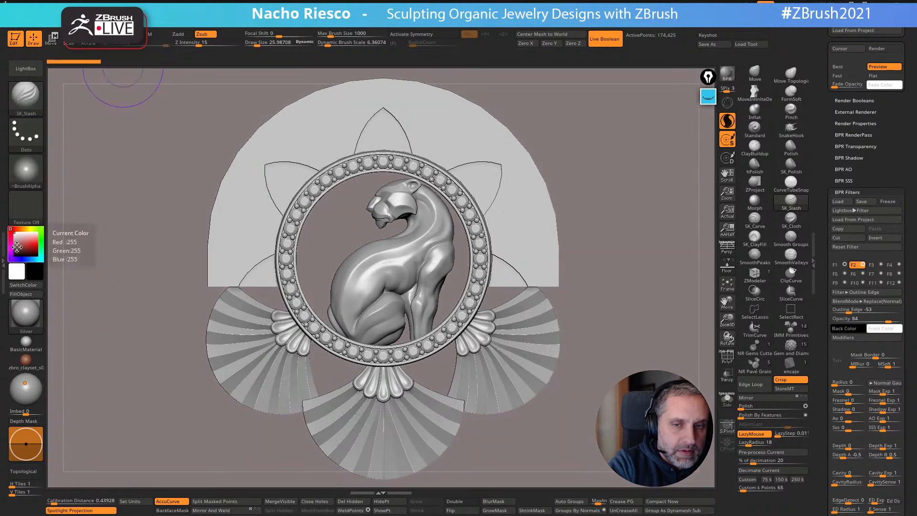
{"action": "left_click", "coordinate": [710, 83]}
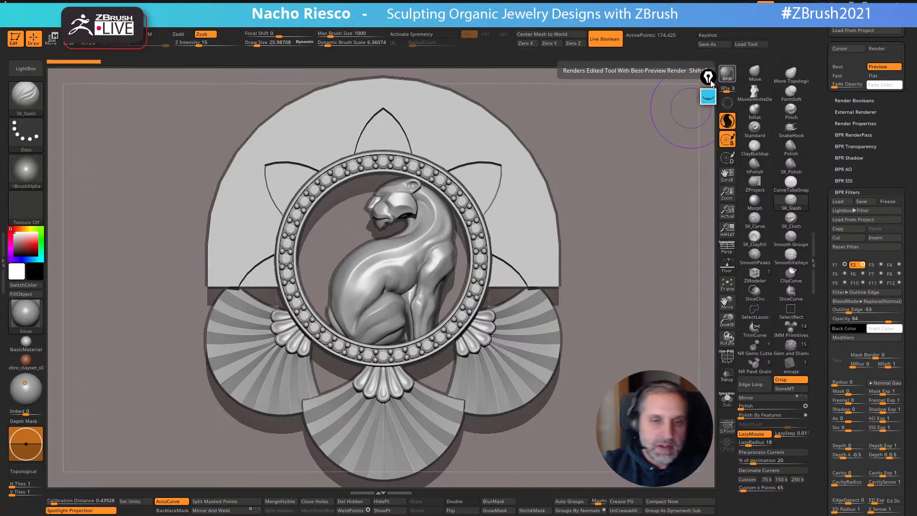
{"action": "left_click", "coordinate": [90, 6]}
{"action": "left_click_drag", "start_coordinate": [106, 173], "coordinate": [15, 250]}
{"action": "left_click", "coordinate": [725, 72]}
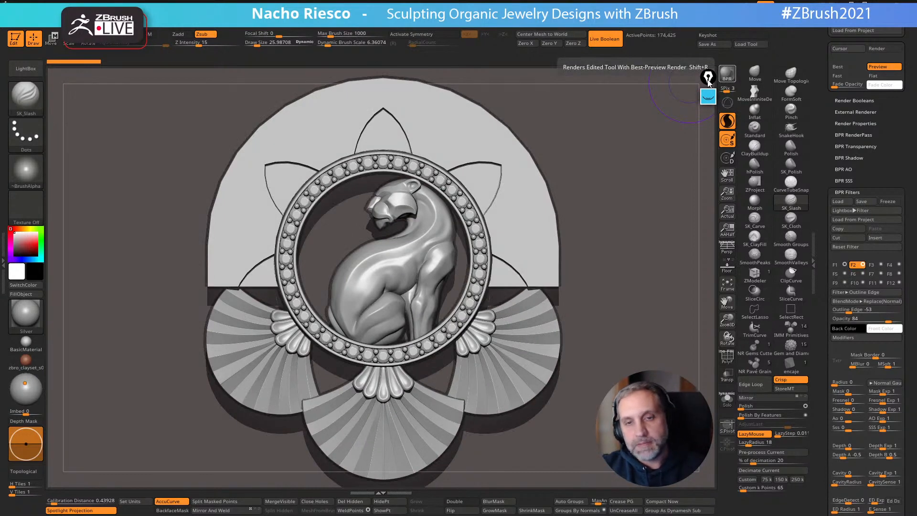
Reduce the F2 Outline Edge filter's Outline Thickness to 4, keeping Interior Cavity on
{"action": "left_click", "coordinate": [843, 337]}
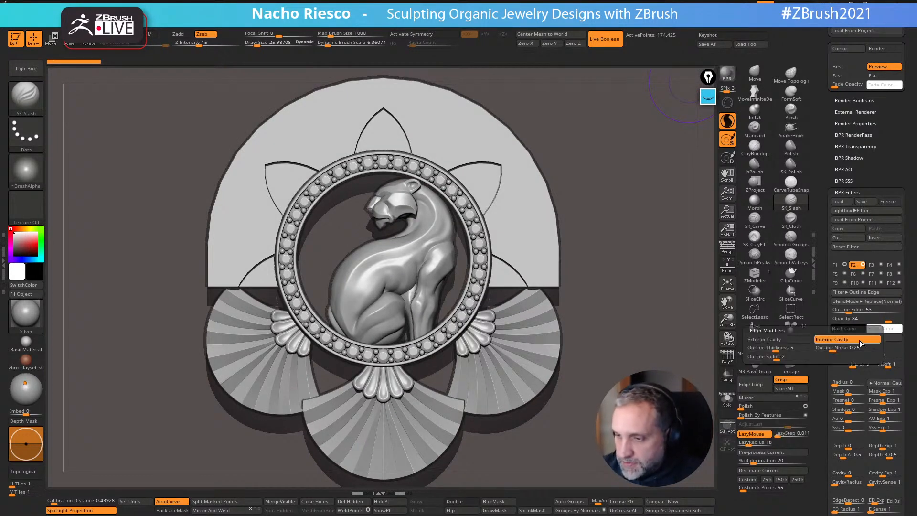
{"action": "left_click", "coordinate": [775, 349]}
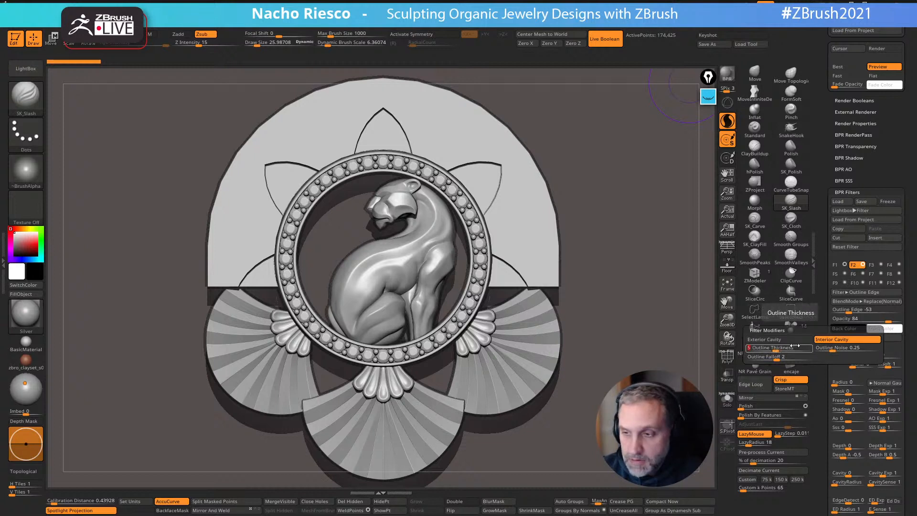
{"action": "left_click", "coordinate": [854, 339]}
{"action": "left_click_drag", "start_coordinate": [776, 349], "coordinate": [769, 349]}
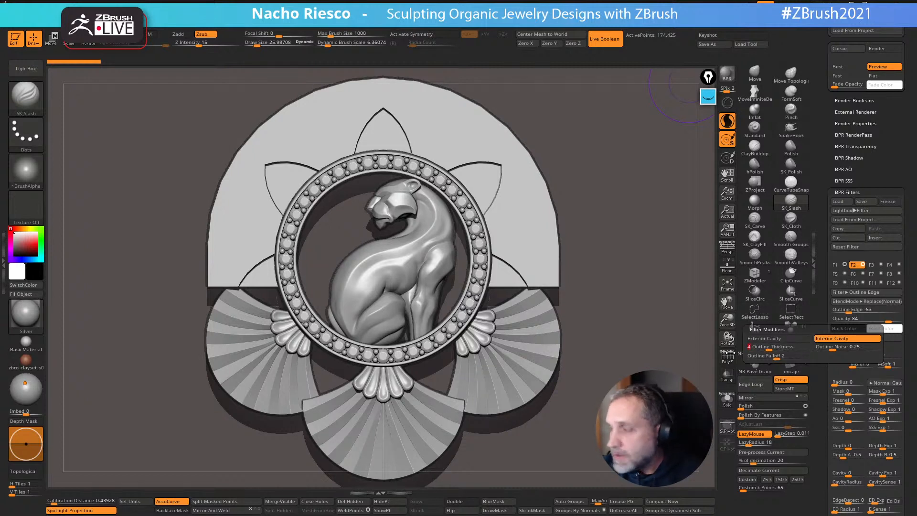
Enable filter F3 as a Vignetting filter and choose black as its back color
{"action": "left_click", "coordinate": [872, 266]}
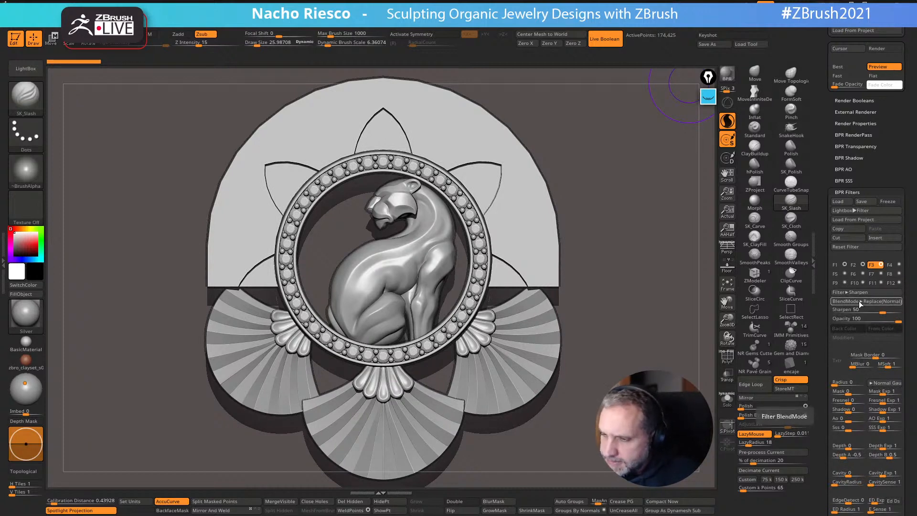
{"action": "left_click", "coordinate": [861, 293]}
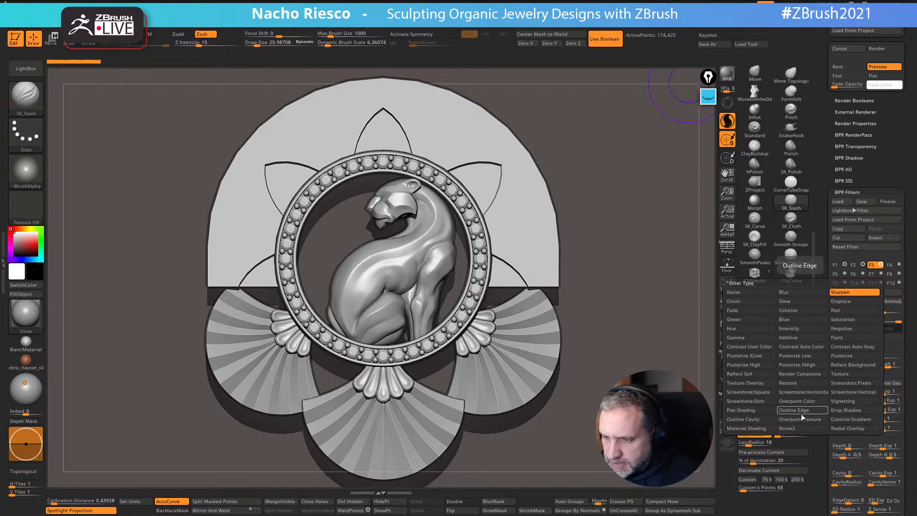
{"action": "left_click", "coordinate": [845, 402]}
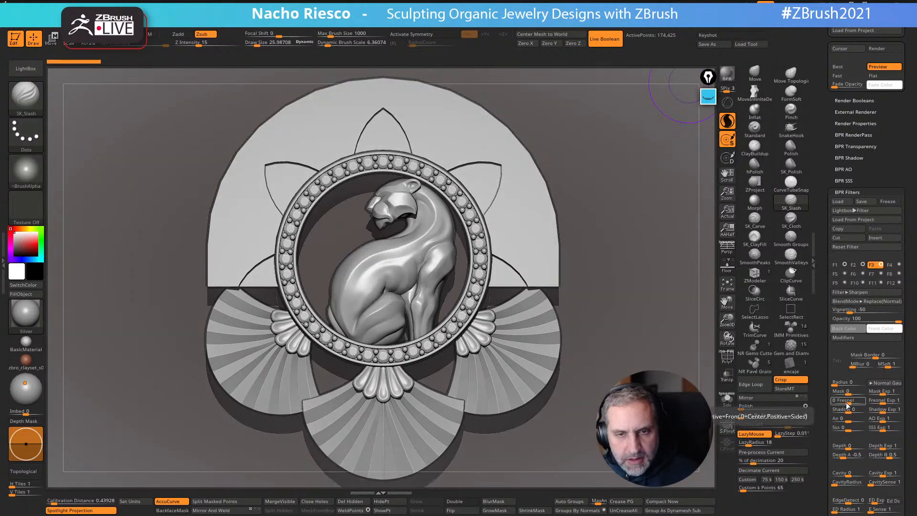
{"action": "left_click", "coordinate": [843, 328]}
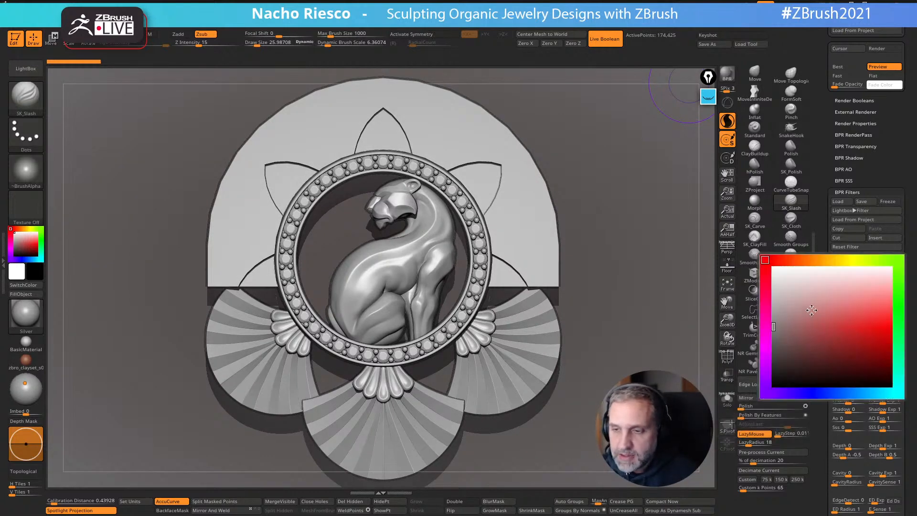
{"action": "left_click", "coordinate": [780, 379]}
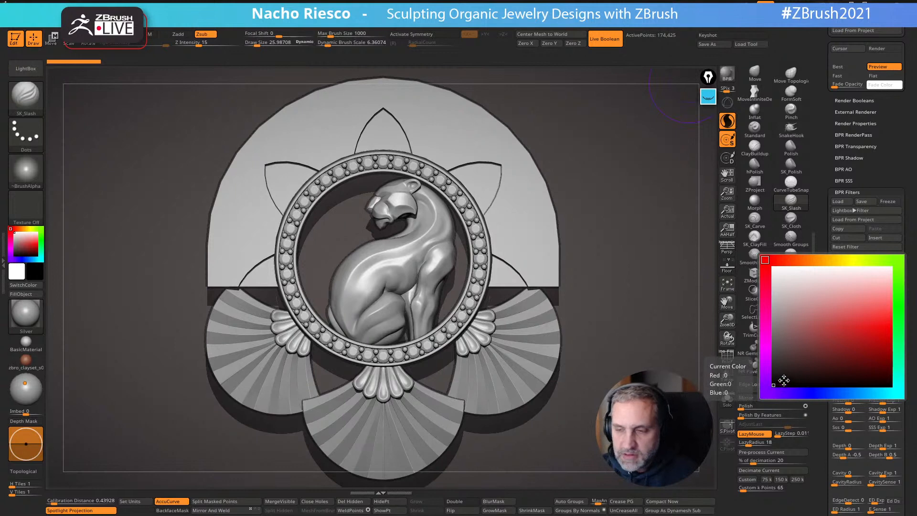
{"action": "left_click", "coordinate": [775, 379]}
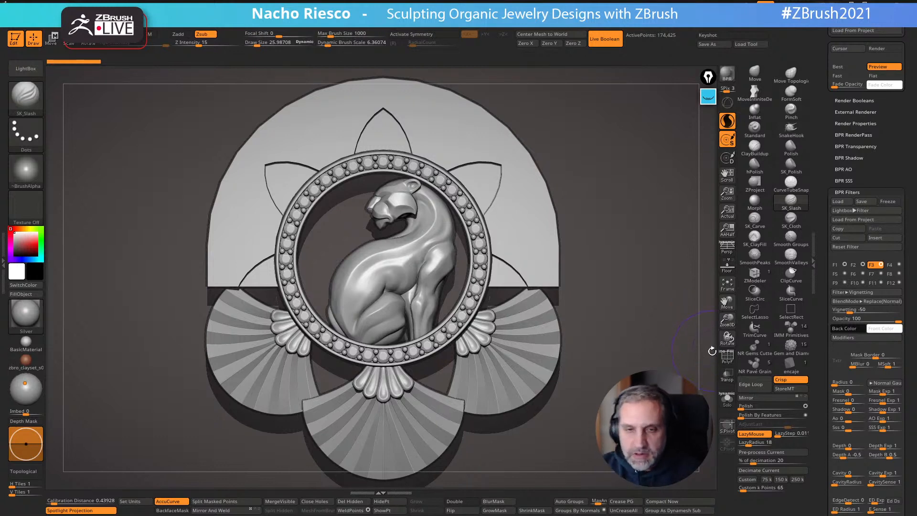
Raise the vignette's Radius to about 1.142 and adjust its Left/Right Center and Up/Down Center
{"action": "left_click", "coordinate": [846, 337]}
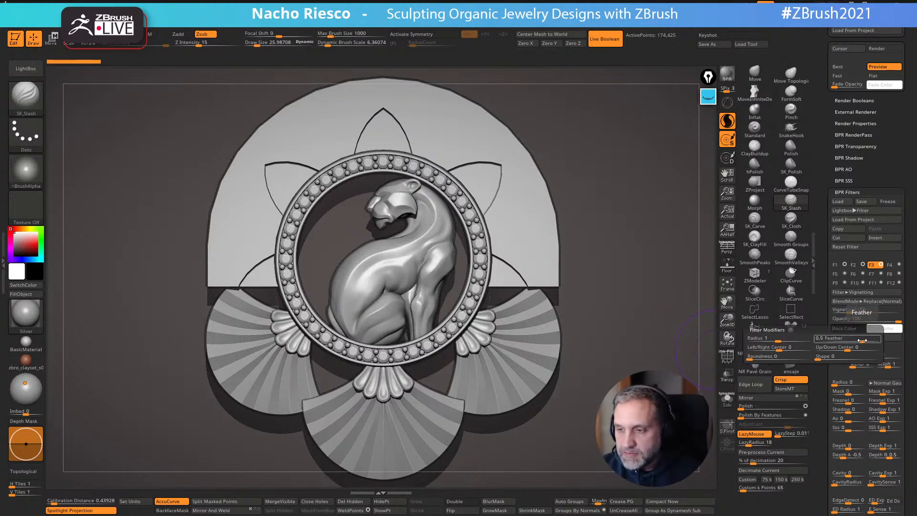
{"action": "left_click_drag", "start_coordinate": [778, 340], "coordinate": [782, 339]}
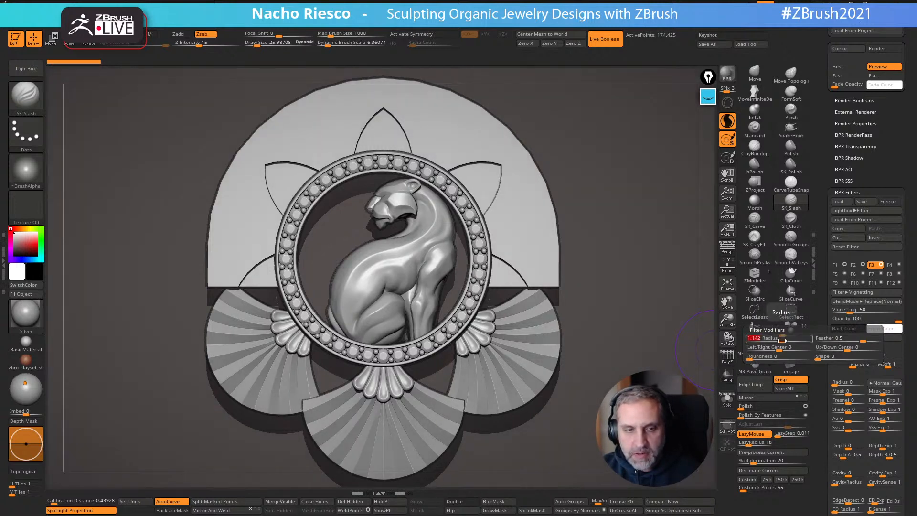
{"action": "left_click", "coordinate": [781, 348]}
{"action": "left_click", "coordinate": [781, 347]}
{"action": "left_click_drag", "start_coordinate": [781, 347], "coordinate": [775, 347]}
{"action": "left_click_drag", "start_coordinate": [842, 350], "coordinate": [839, 350]}
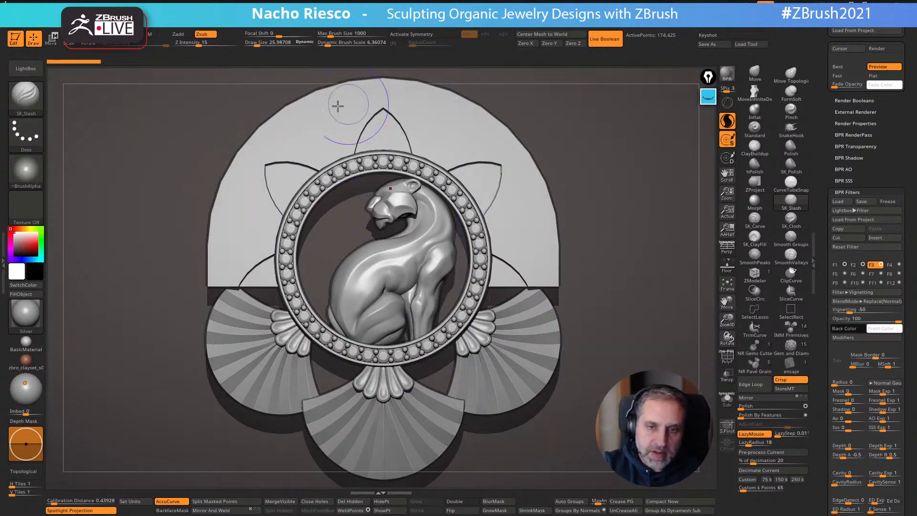
Enable filter F4 as a Noise filter with opacity 38 and noise strength 47
{"action": "left_click", "coordinate": [891, 266]}
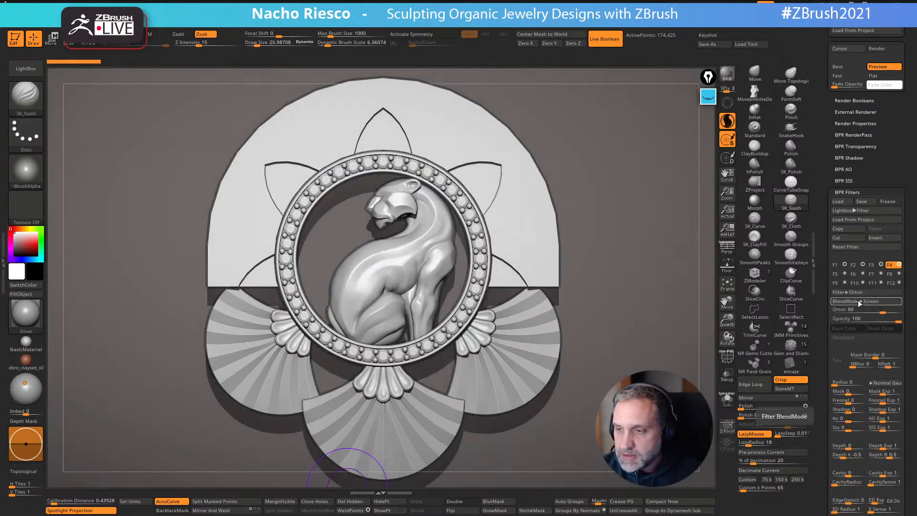
{"action": "left_click", "coordinate": [870, 292]}
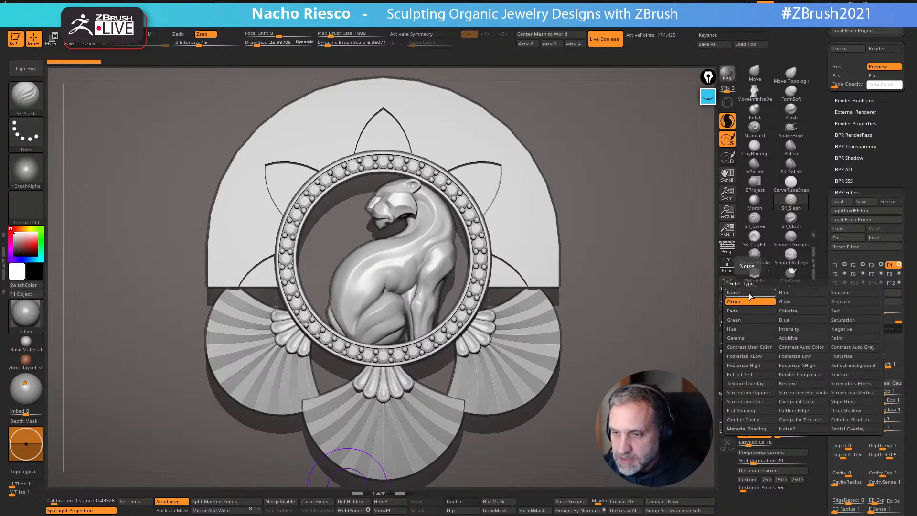
{"action": "left_click", "coordinate": [733, 292]}
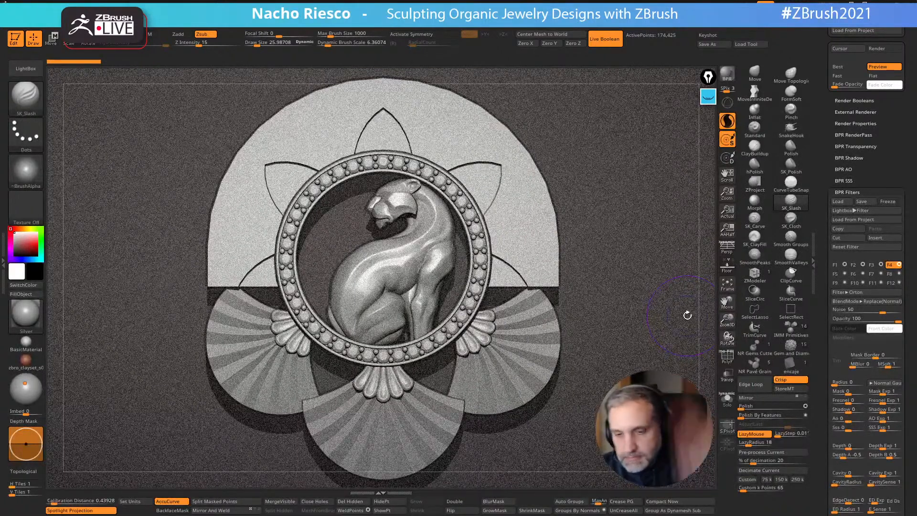
{"action": "left_click_drag", "start_coordinate": [898, 322], "coordinate": [883, 312]}
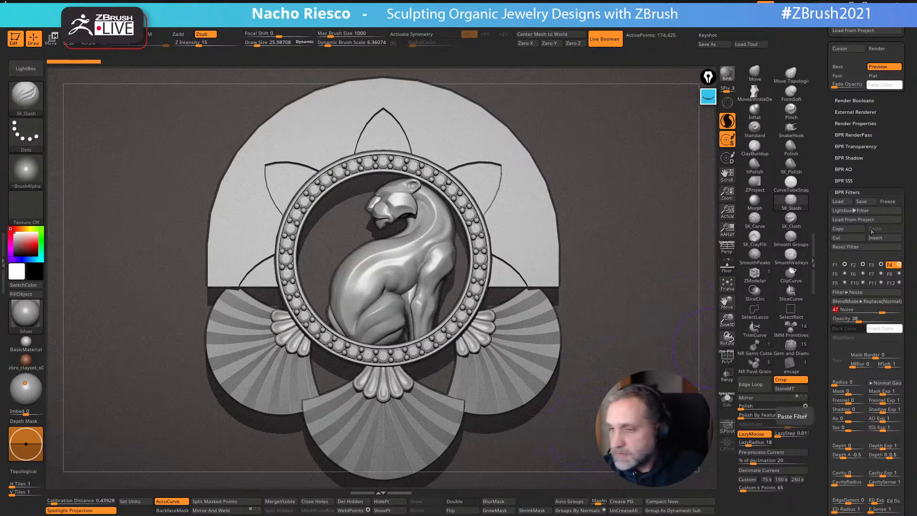
Enable filter F5 and set it to the Outline Edge type, checking F2's filter type for reference
{"action": "left_click", "coordinate": [836, 274]}
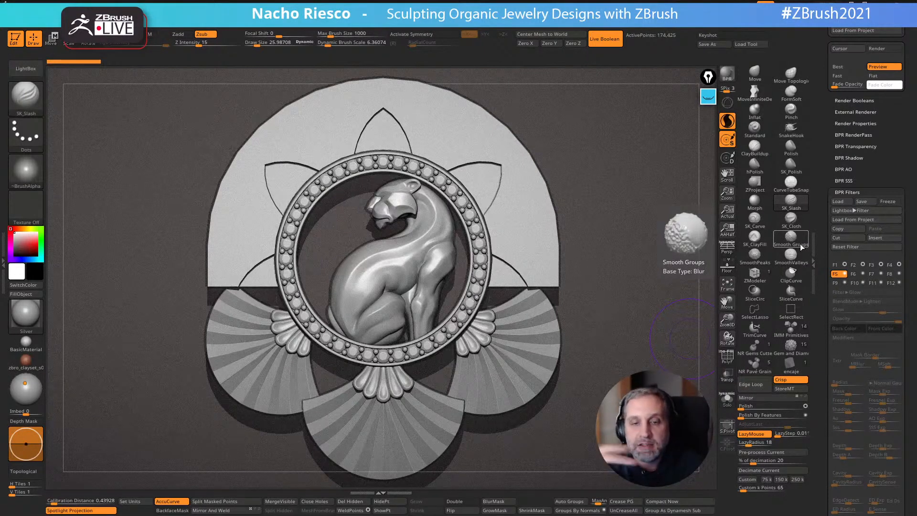
{"action": "left_click", "coordinate": [845, 275]}
{"action": "left_click", "coordinate": [867, 290]}
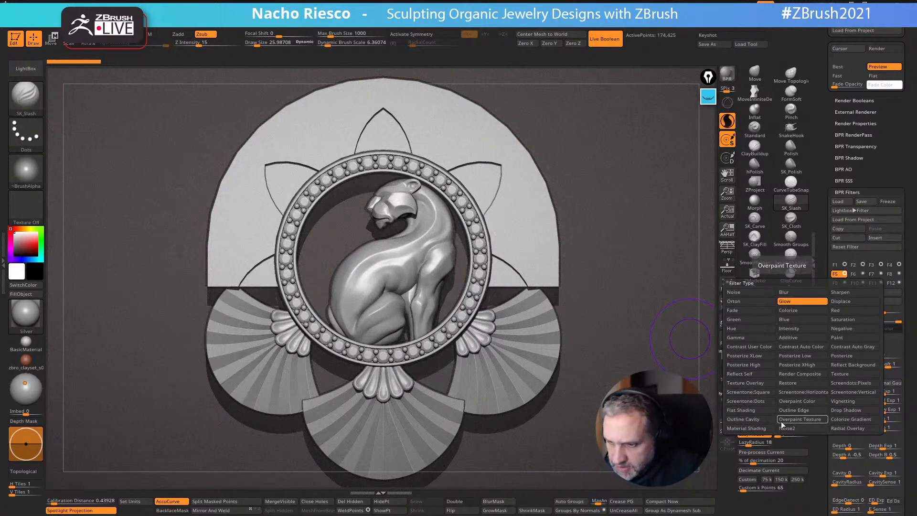
{"action": "left_click", "coordinate": [759, 417]}
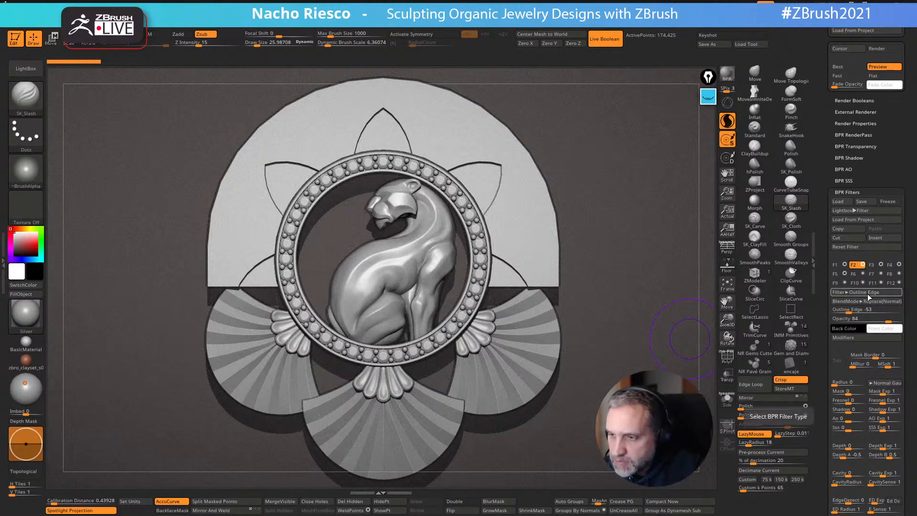
{"action": "left_click", "coordinate": [842, 276]}
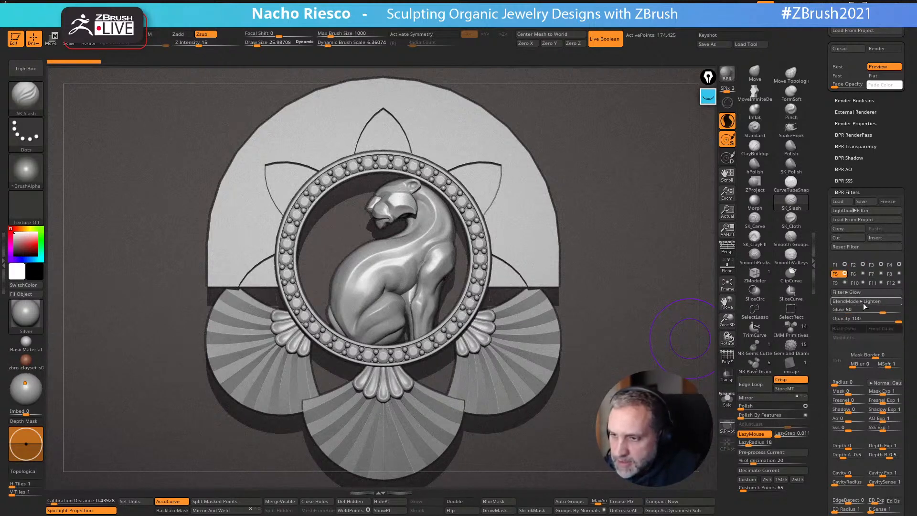
{"action": "left_click", "coordinate": [863, 293]}
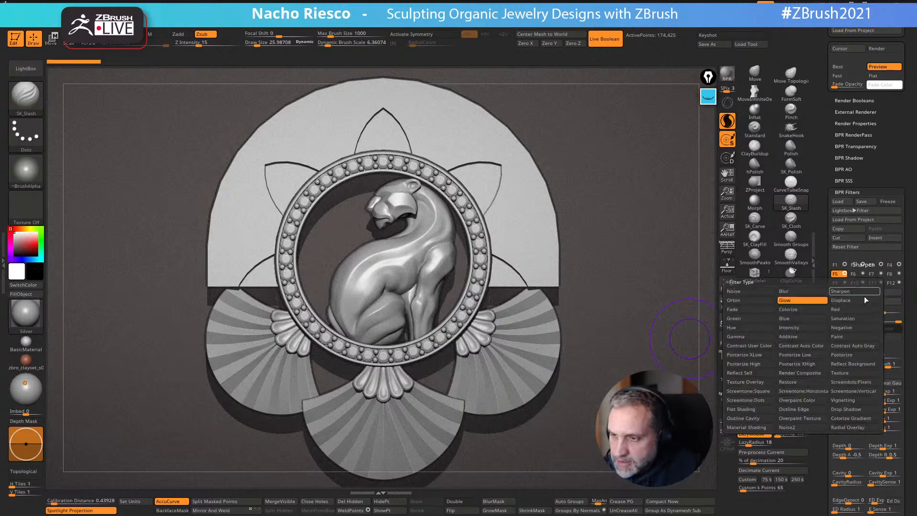
{"action": "left_click", "coordinate": [802, 409]}
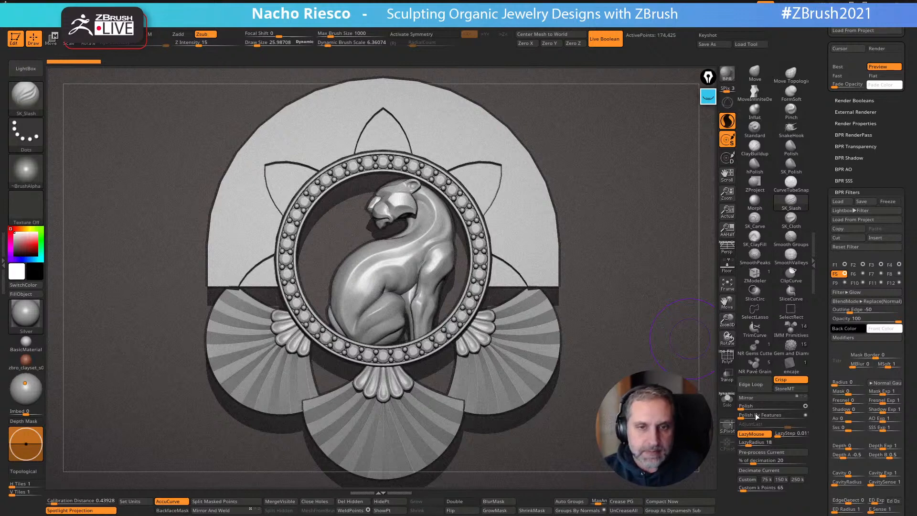
Choose near-white as the F5 outline filter's back color and turn on its Interior Cavity modifier
{"action": "left_click", "coordinate": [852, 328]}
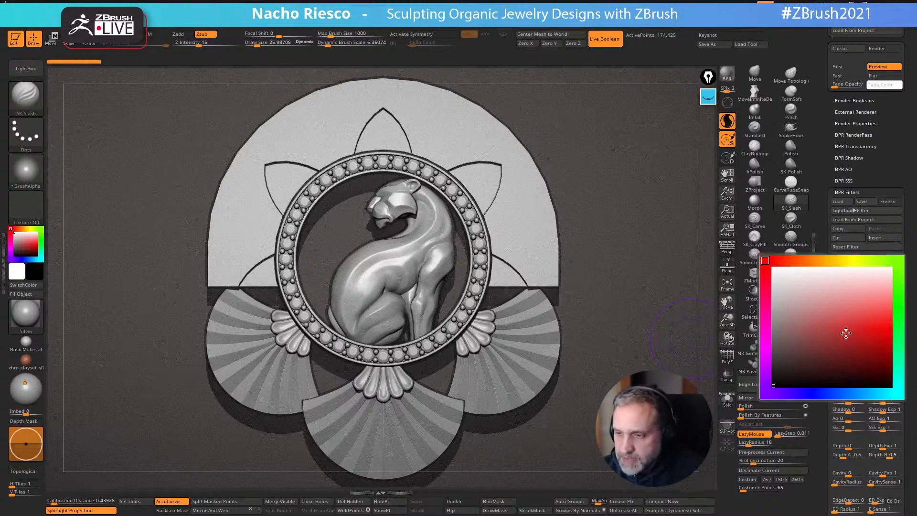
{"action": "left_click", "coordinate": [773, 269]}
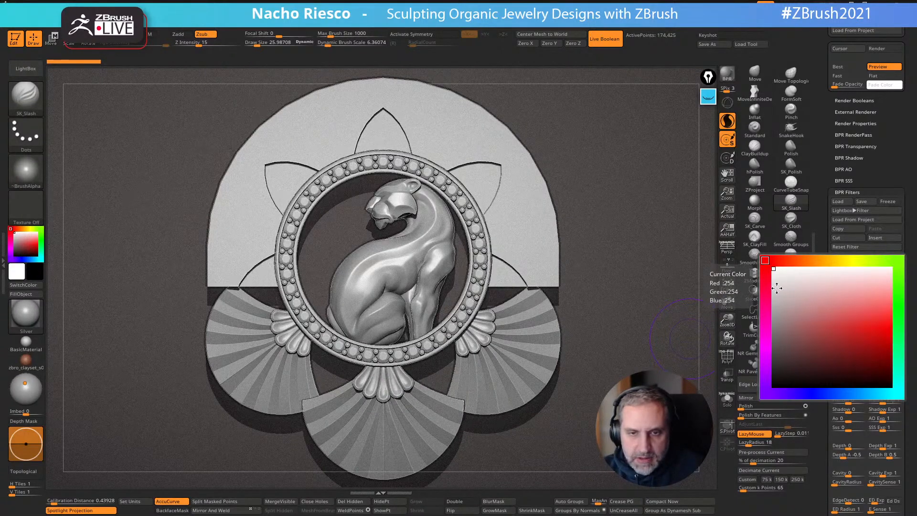
{"action": "left_click", "coordinate": [868, 337]}
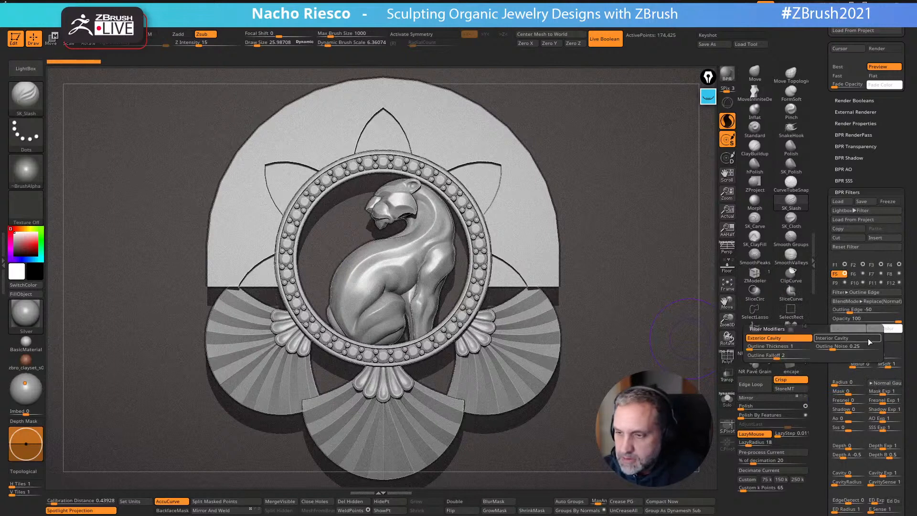
{"action": "left_click", "coordinate": [845, 339]}
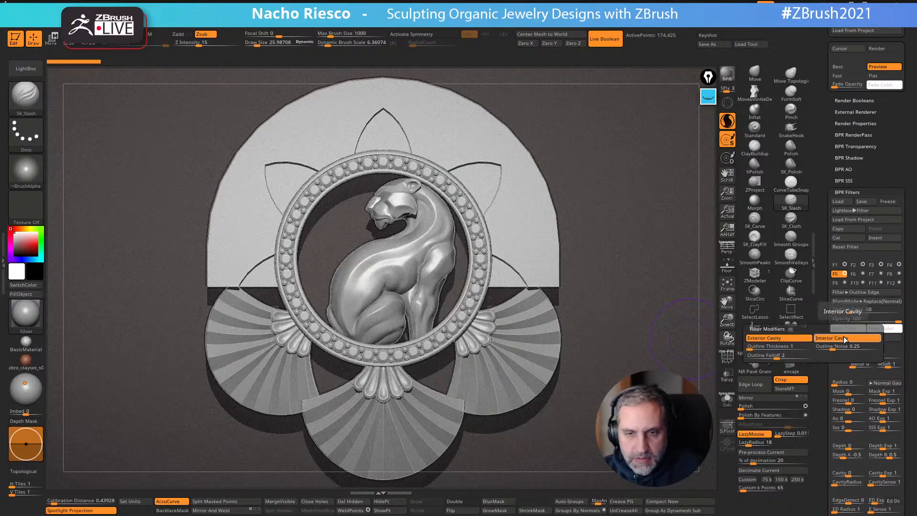
Refine the F5 outline filter with Interior Cavity off, Outline Thickness 4 and opacity 44, and render with BPR
{"action": "left_click", "coordinate": [844, 339]}
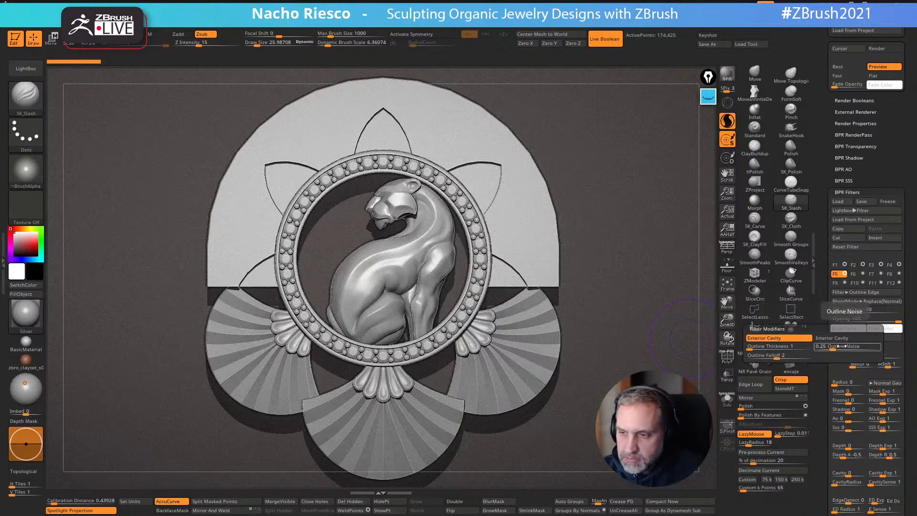
{"action": "left_click", "coordinate": [769, 347]}
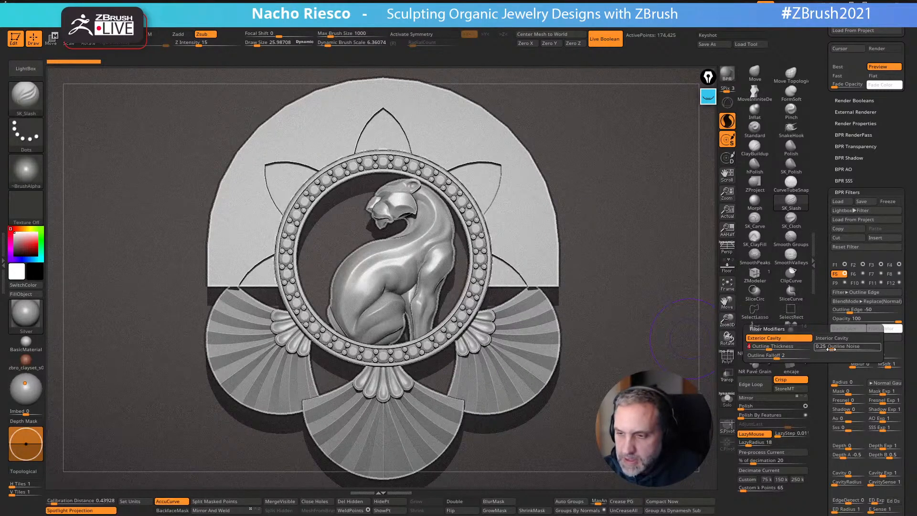
{"action": "left_click_drag", "start_coordinate": [896, 322], "coordinate": [863, 324]}
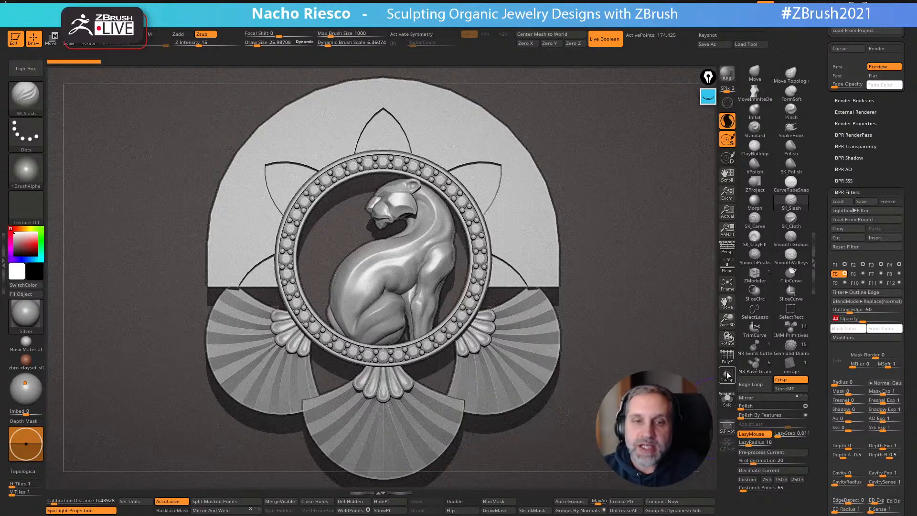
{"action": "left_click", "coordinate": [649, 273]}
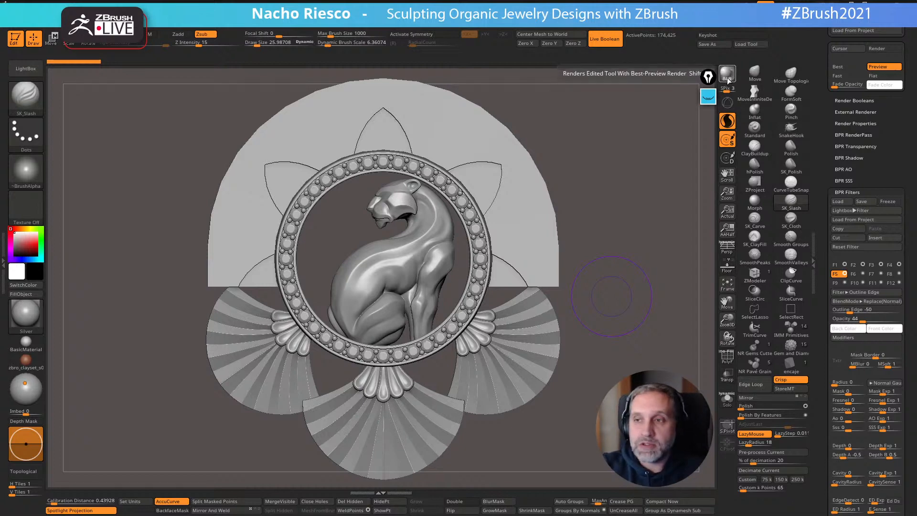
{"action": "key", "text": "shift+r"}
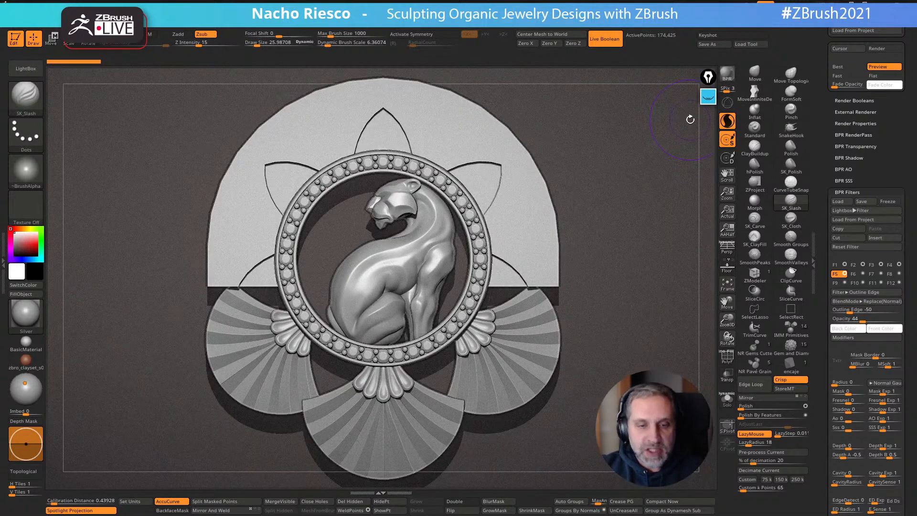
Select another subtool and try the Hair2 and BasicMaterial materials on the pendant, rendering each with BPR
{"action": "left_click", "coordinate": [477, 292], "text": "alt"}
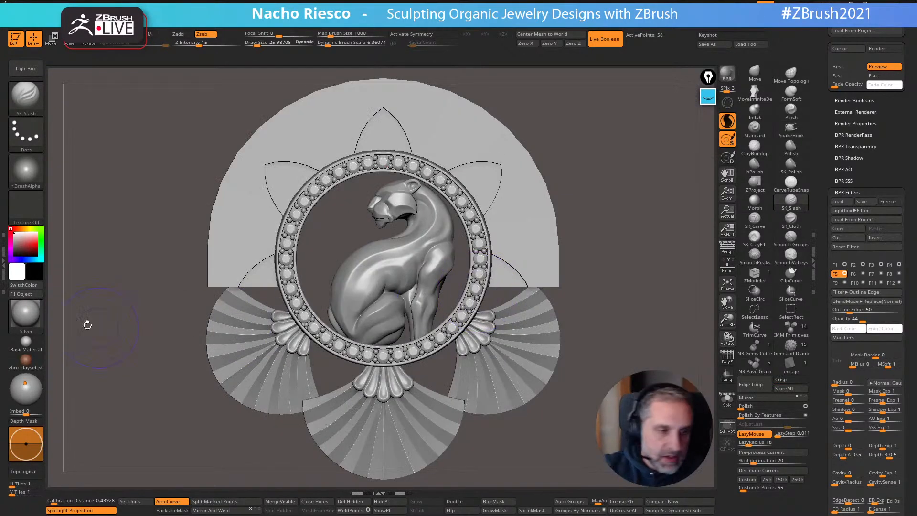
{"action": "key", "text": "m"}
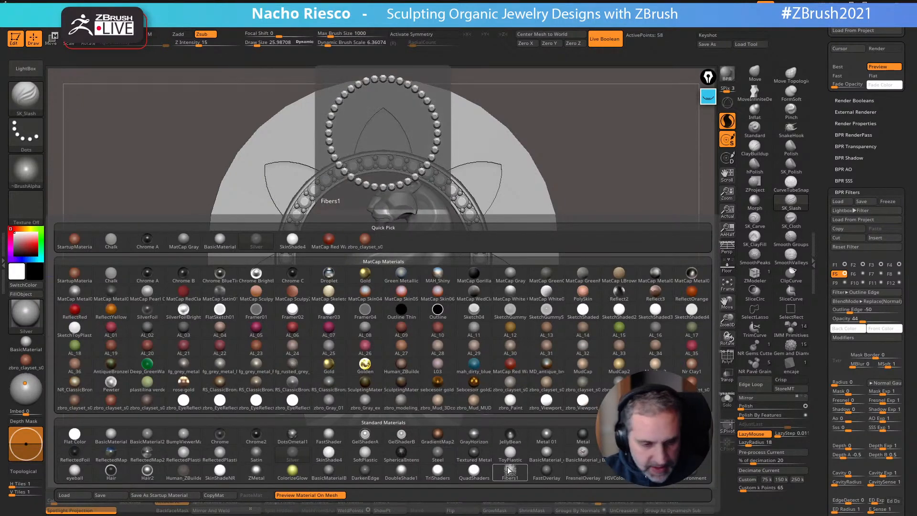
{"action": "left_click", "coordinate": [147, 471]}
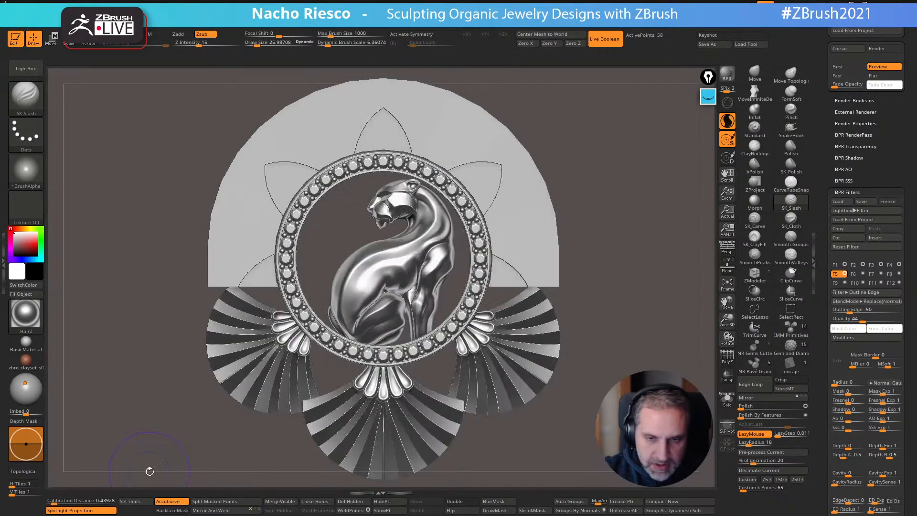
{"action": "left_click", "coordinate": [30, 318]}
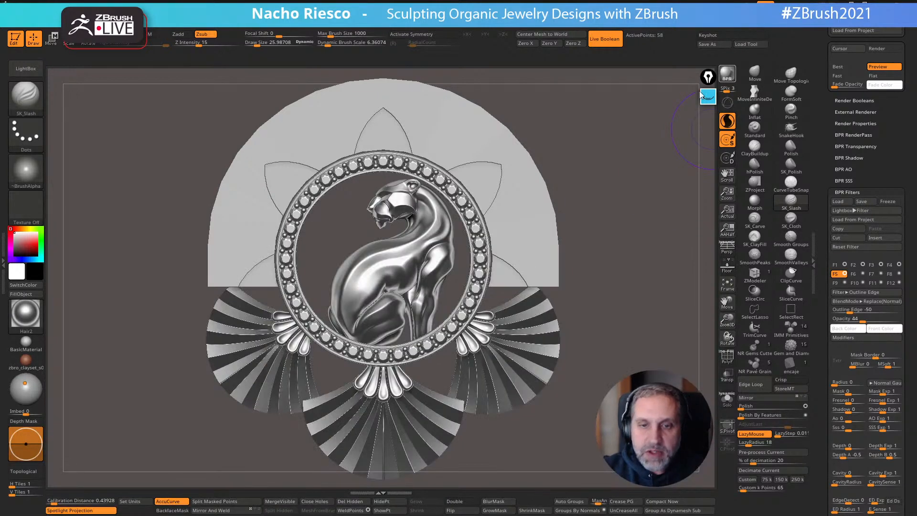
{"action": "left_click", "coordinate": [727, 74]}
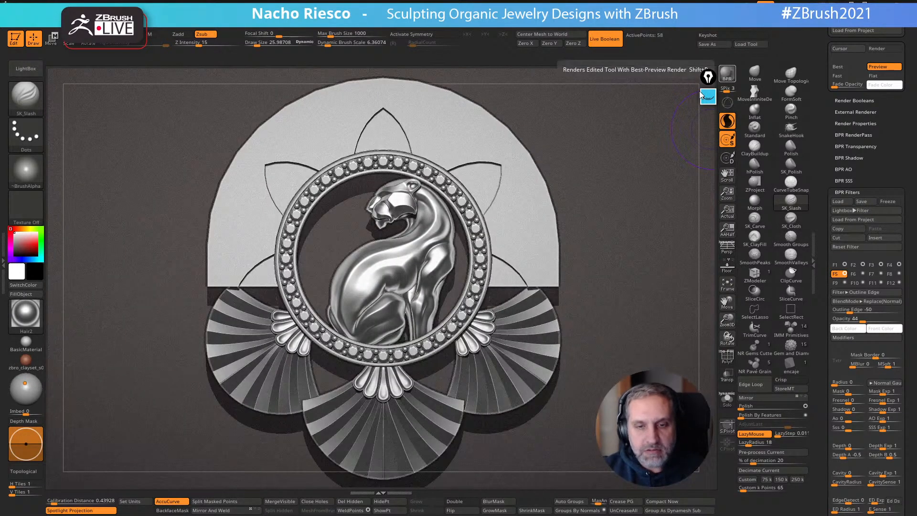
{"action": "left_click", "coordinate": [41, 308]}
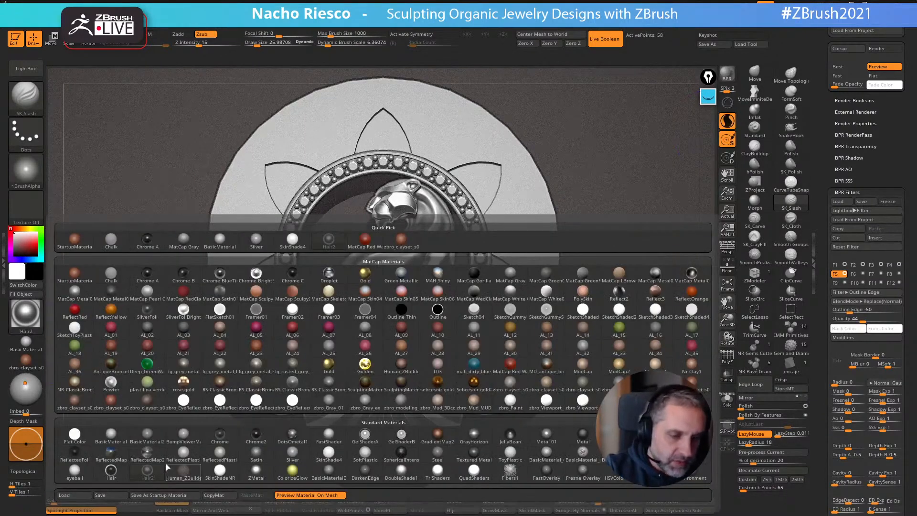
{"action": "left_click", "coordinate": [111, 434]}
{"action": "key", "text": "shift+r"}
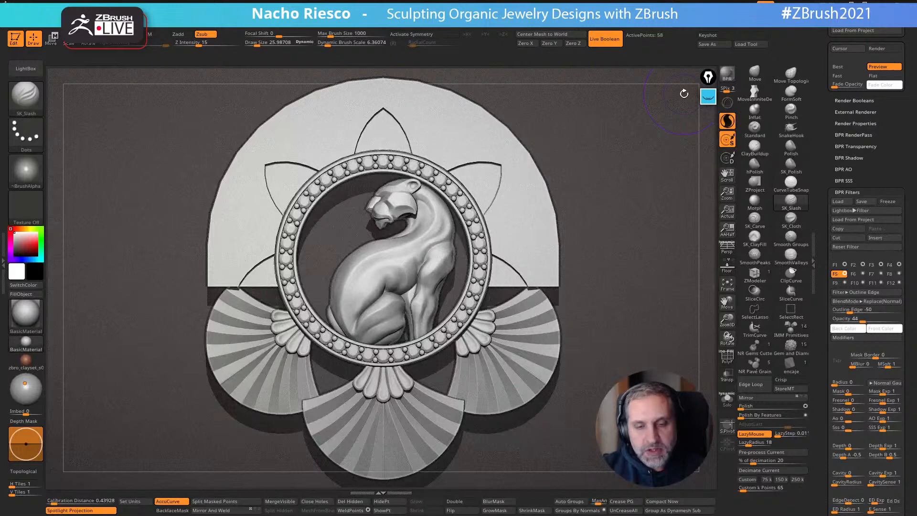
Try the GelShaderA, GelShaderB and ReflectedMap2 materials on the pendant
{"action": "left_click", "coordinate": [39, 321]}
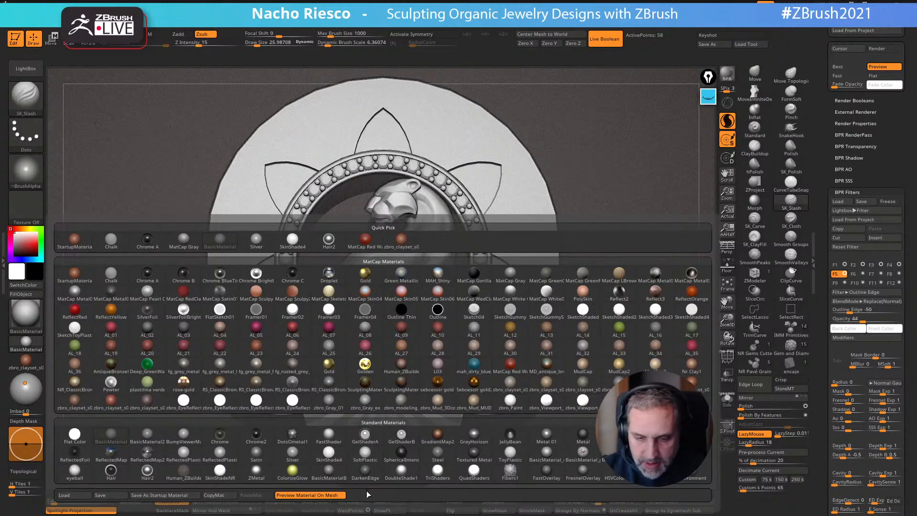
{"action": "left_click", "coordinate": [365, 470]}
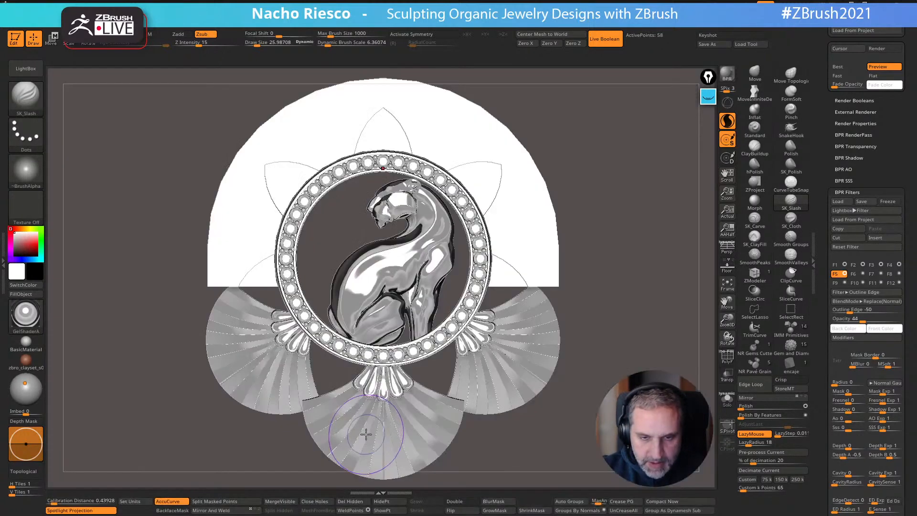
{"action": "left_click", "coordinate": [30, 320]}
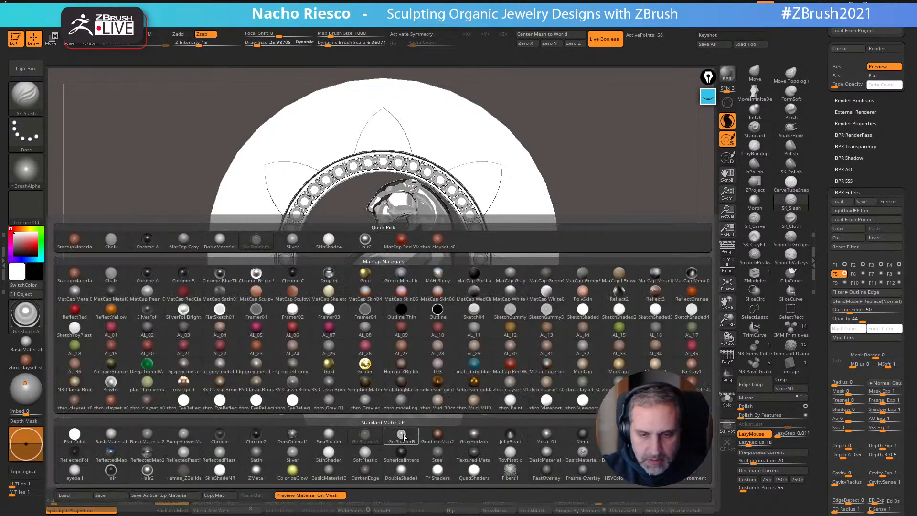
{"action": "left_click", "coordinate": [385, 437]}
{"action": "left_click", "coordinate": [26, 315]}
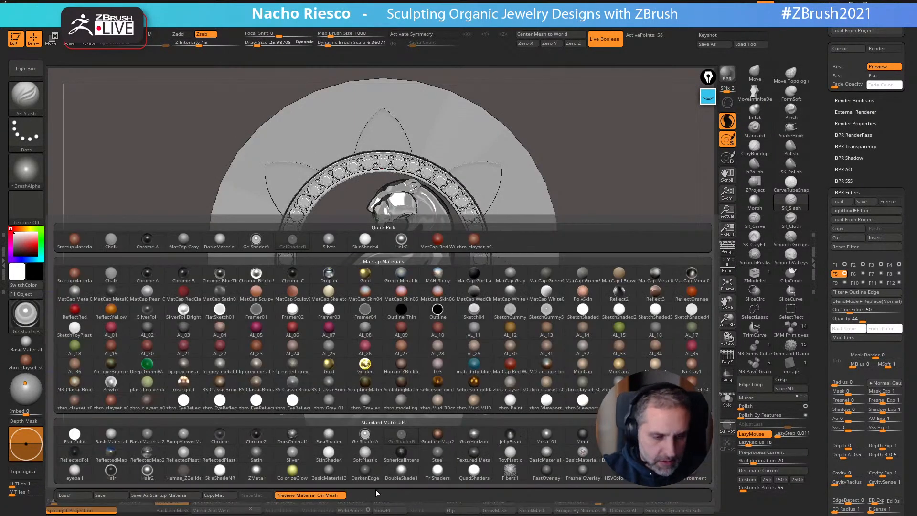
{"action": "left_click", "coordinate": [140, 455]}
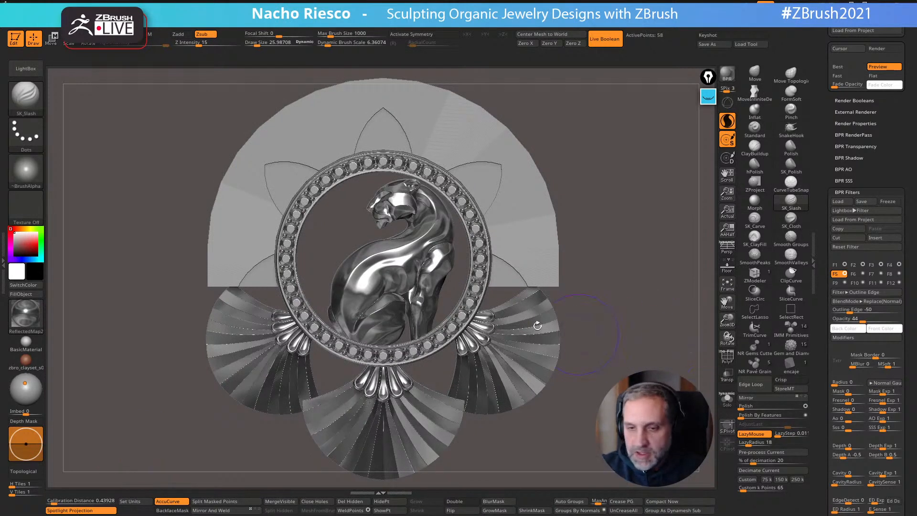
Enable material-only (M) mode, set the pendant's material back to Silver, and render it with BPR
{"action": "left_click", "coordinate": [748, 372]}
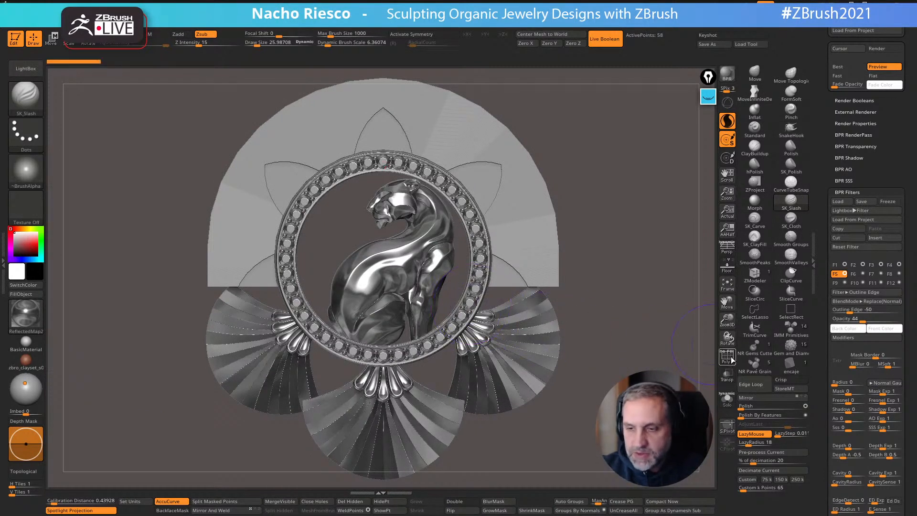
{"action": "left_click", "coordinate": [149, 34]}
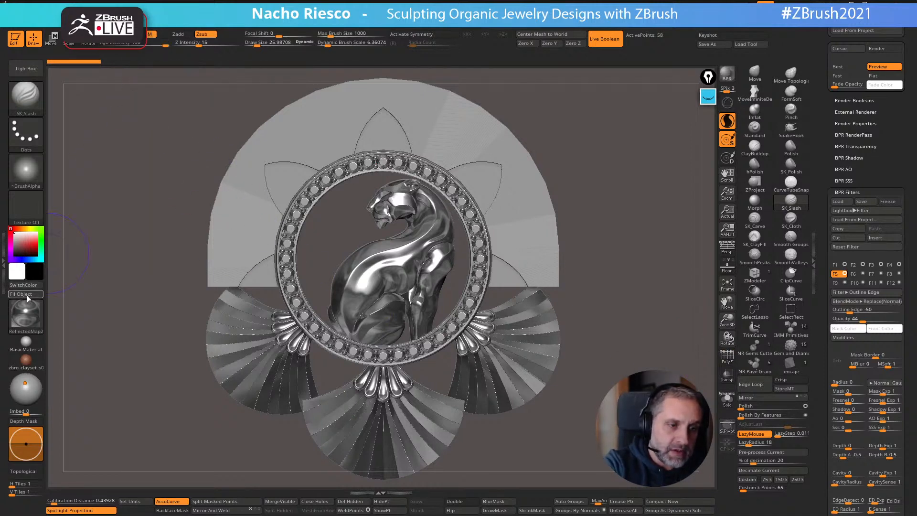
{"action": "left_click", "coordinate": [26, 313]}
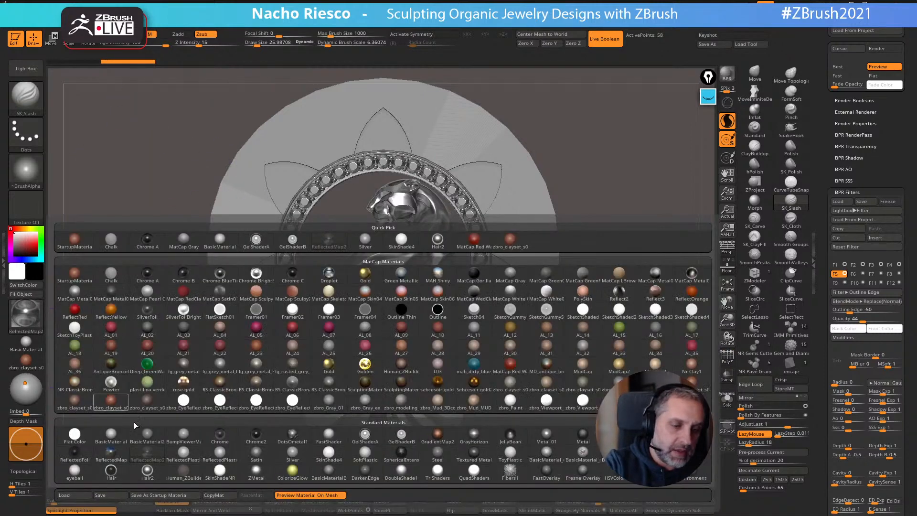
{"action": "left_click", "coordinate": [289, 452]}
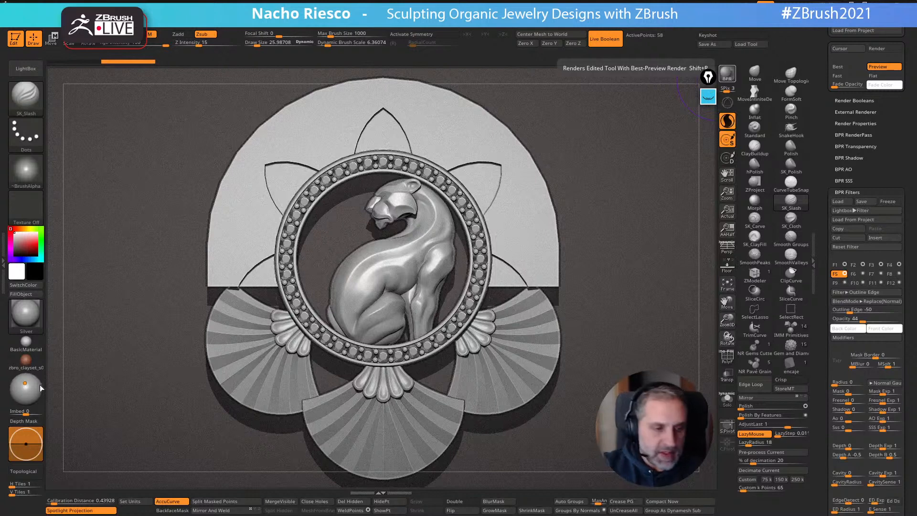
Reposition the light slightly above the centre of the light sphere and render the pendant with BPR
{"action": "left_click", "coordinate": [24, 380]}
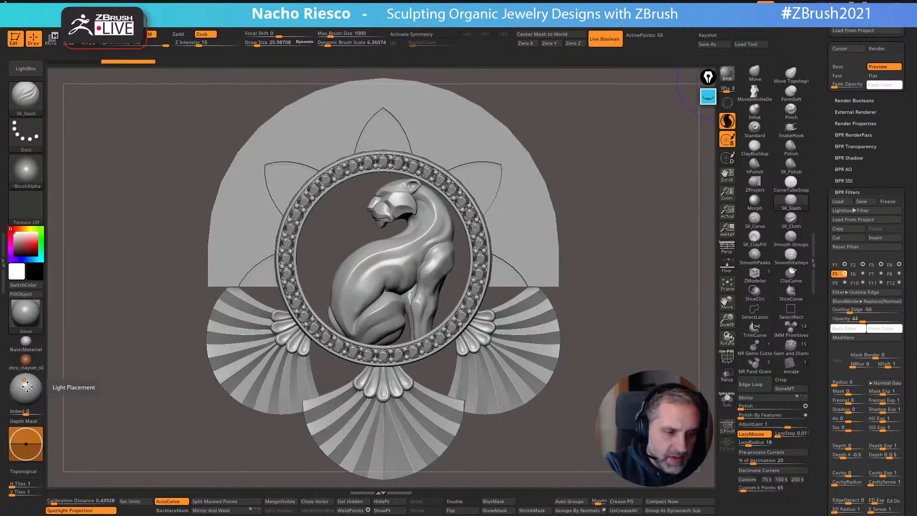
{"action": "left_click", "coordinate": [26, 388]}
{"action": "left_click", "coordinate": [26, 386]}
{"action": "left_click", "coordinate": [27, 387]}
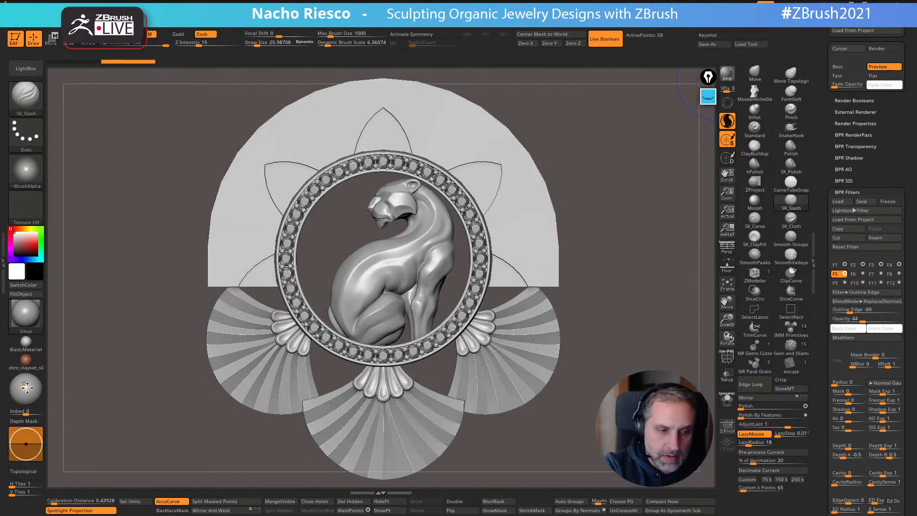
{"action": "left_click", "coordinate": [27, 385]}
{"action": "left_click", "coordinate": [26, 385]}
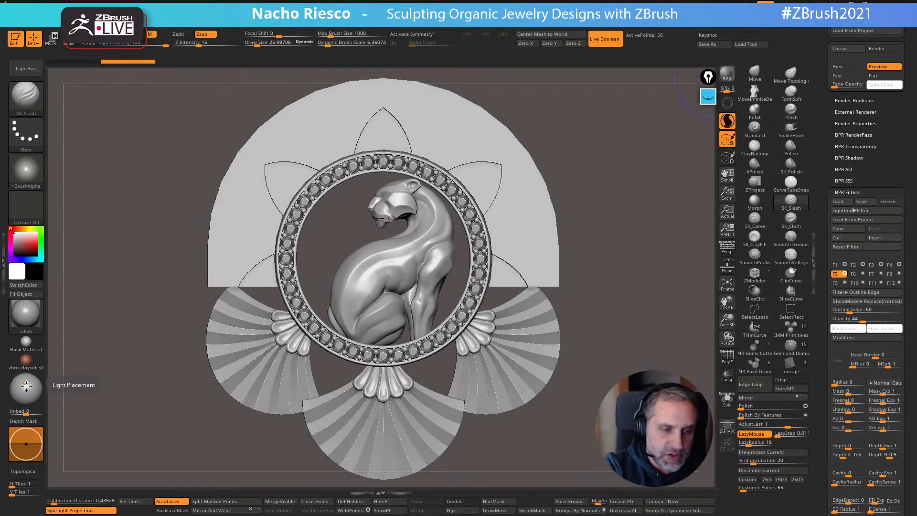
{"action": "left_click", "coordinate": [26, 385]}
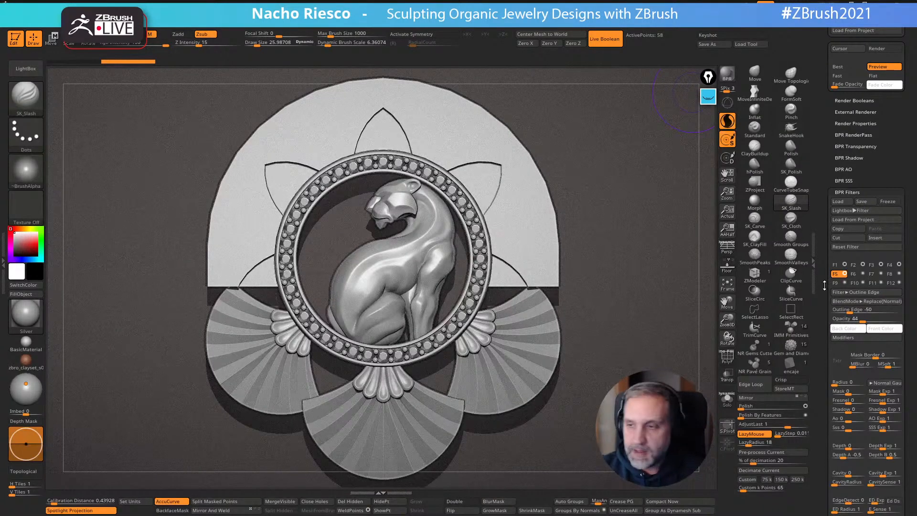
Enable filter F6 as a Displace filter with opacity 47 and displace strength 24
{"action": "scroll", "coordinate": [826, 276], "scroll_direction": "down", "scroll_amount": 5}
{"action": "mouse_move", "coordinate": [818, 319]}
{"action": "left_mouse_down"}
{"action": "mouse_move", "coordinate": [824, 275]}
{"action": "mouse_move", "coordinate": [822, 311]}
{"action": "left_mouse_up"}
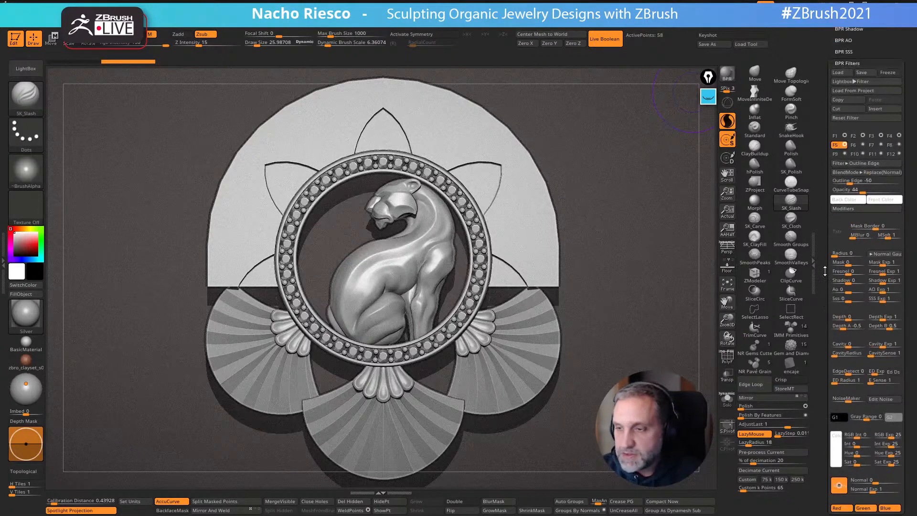
{"action": "scroll", "coordinate": [823, 271], "scroll_direction": "up", "scroll_amount": 4}
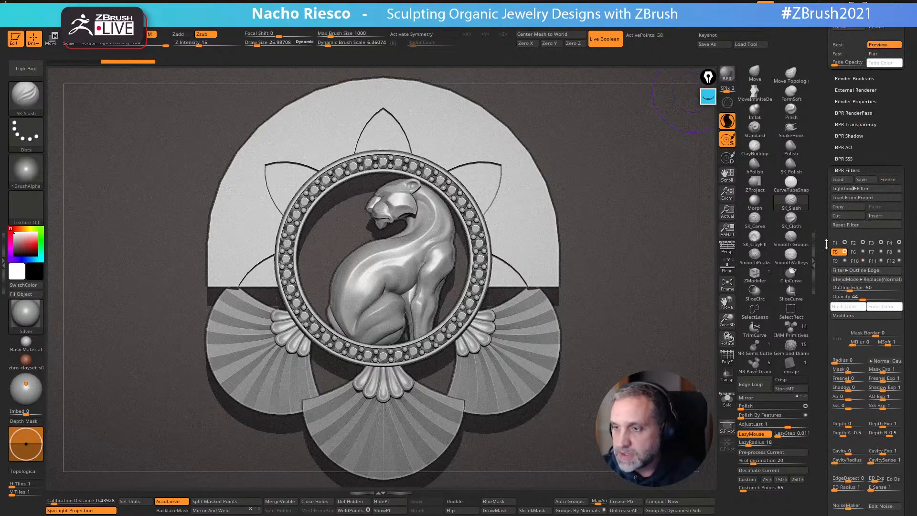
{"action": "left_click", "coordinate": [859, 253]}
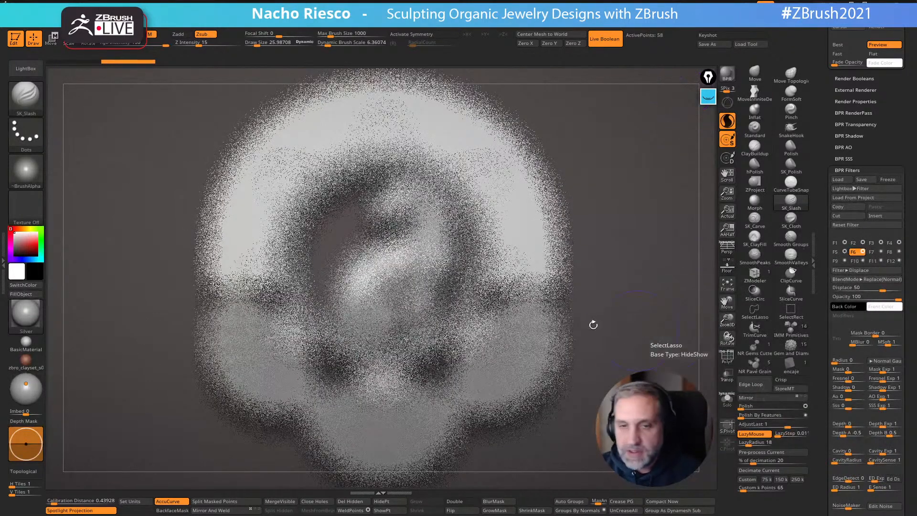
{"action": "left_click_drag", "start_coordinate": [895, 299], "coordinate": [870, 300]}
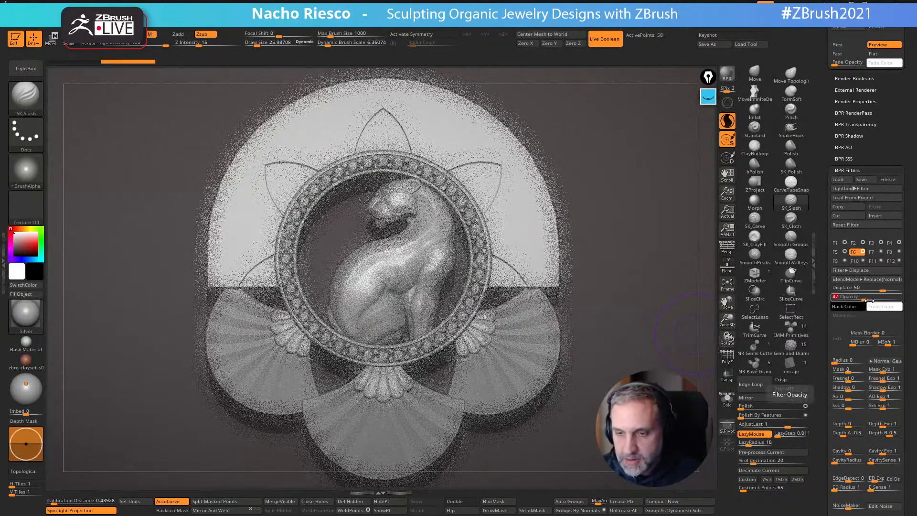
{"action": "left_click", "coordinate": [873, 290]}
{"action": "left_click", "coordinate": [872, 290]}
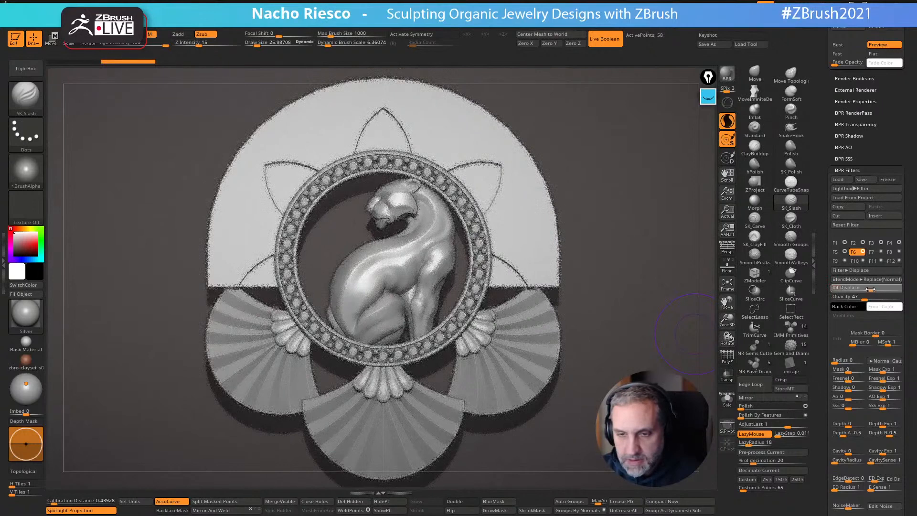
{"action": "left_click", "coordinate": [874, 291]}
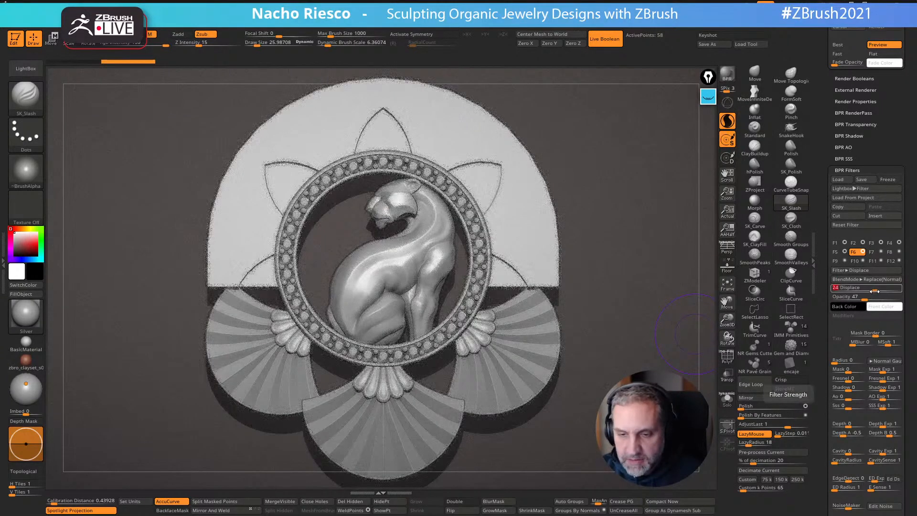
Set the F6 Displace filter's radius to 9, its displace strength to 53 and its opacity to 23
{"action": "left_click_drag", "start_coordinate": [874, 290], "coordinate": [894, 291]}
{"action": "left_click_drag", "start_coordinate": [841, 363], "coordinate": [842, 363]}
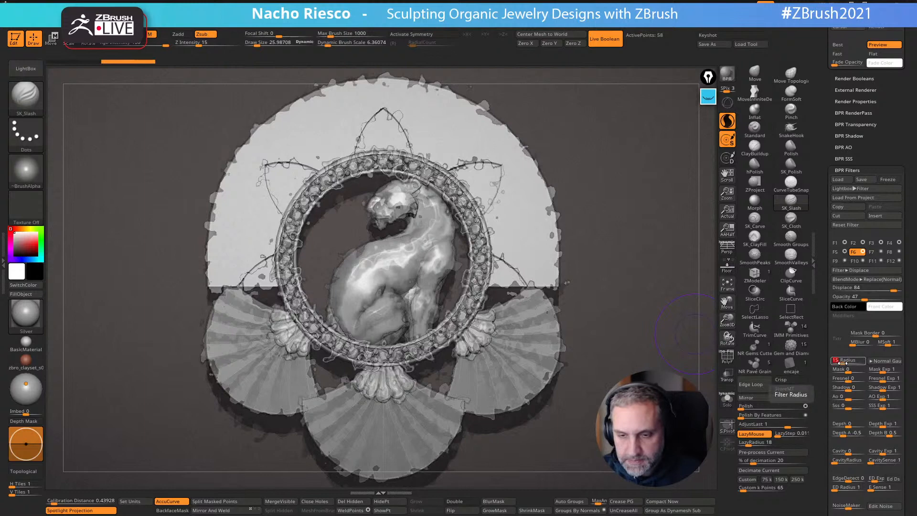
{"action": "left_click_drag", "start_coordinate": [841, 362], "coordinate": [841, 363]}
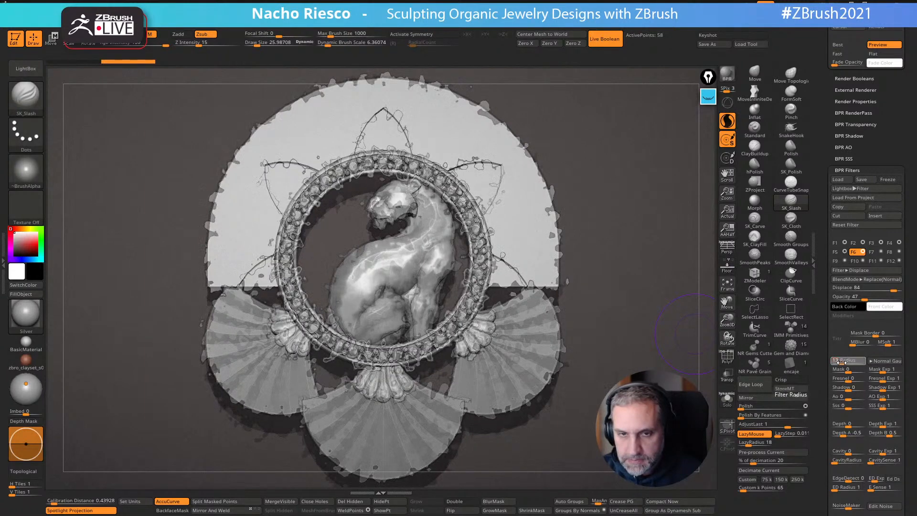
{"action": "left_click_drag", "start_coordinate": [891, 290], "coordinate": [845, 297]}
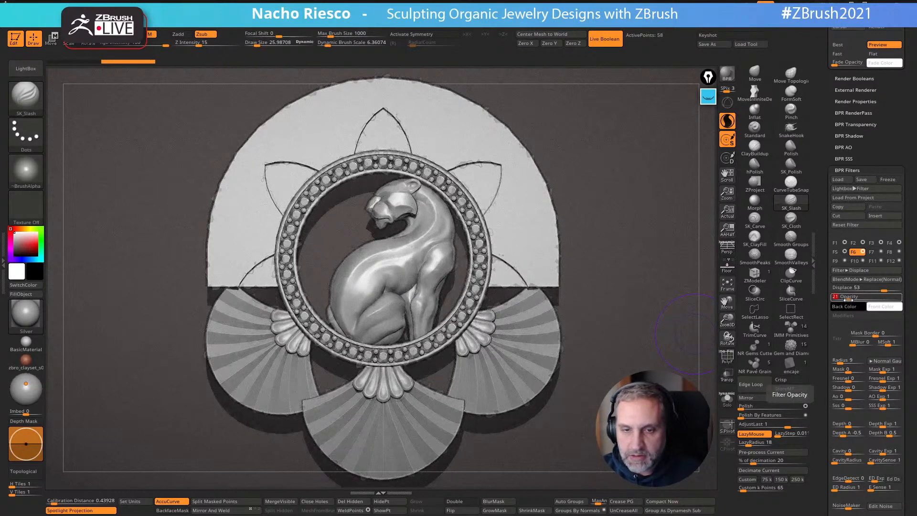
{"action": "left_click_drag", "start_coordinate": [853, 300], "coordinate": [855, 299]}
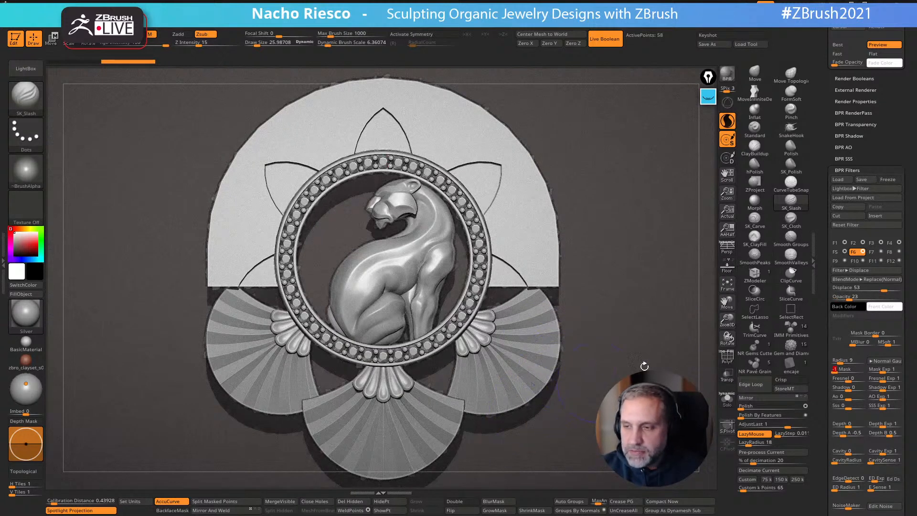
Refine the F6 Displace filter with displace strength 49, radius 19 and opacity 32
{"action": "left_click", "coordinate": [861, 296]}
{"action": "left_click", "coordinate": [871, 308]}
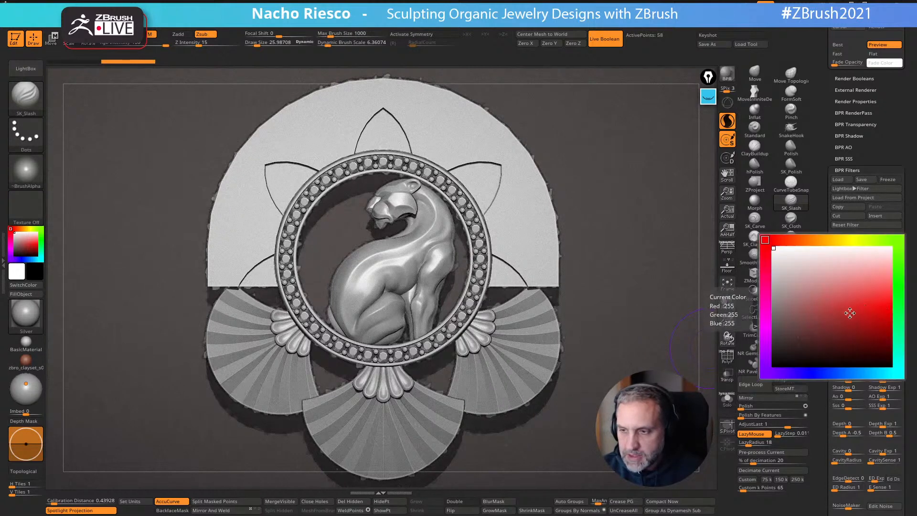
{"action": "left_click", "coordinate": [785, 336]}
{"action": "left_click", "coordinate": [777, 306]}
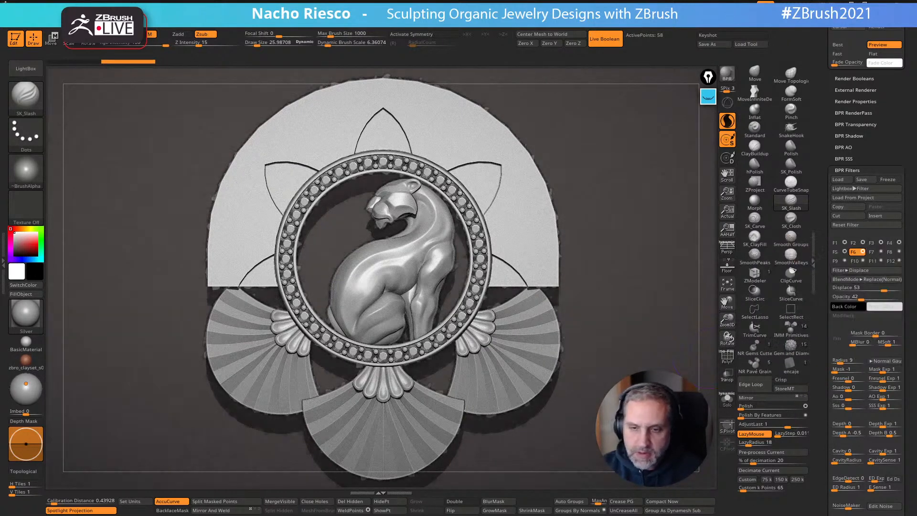
{"action": "mouse_move", "coordinate": [884, 289]}
{"action": "left_mouse_down"}
{"action": "mouse_move", "coordinate": [876, 288]}
{"action": "mouse_move", "coordinate": [891, 290]}
{"action": "mouse_move", "coordinate": [883, 289]}
{"action": "left_mouse_up"}
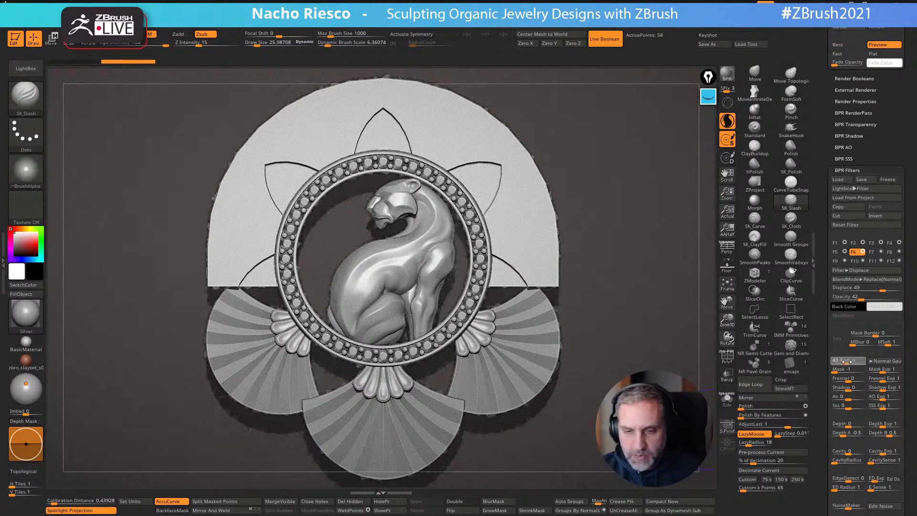
{"action": "left_click_drag", "start_coordinate": [846, 362], "coordinate": [841, 361]}
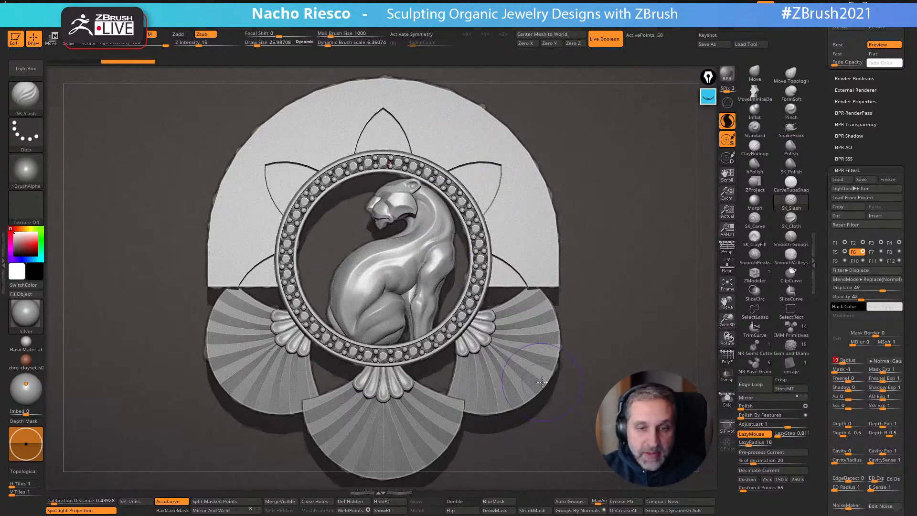
{"action": "left_click_drag", "start_coordinate": [862, 297], "coordinate": [858, 298]}
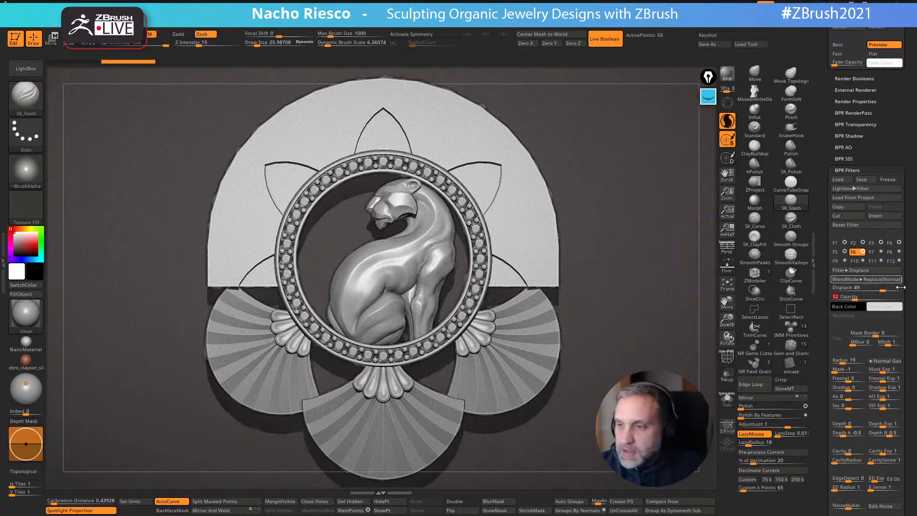
Enable filter F7 and set its type to Overpaint Texture
{"action": "left_click", "coordinate": [871, 251]}
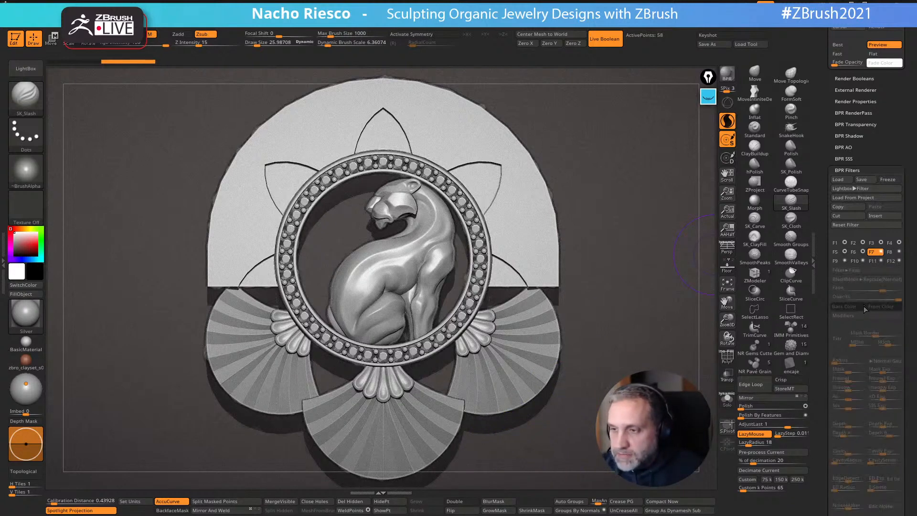
{"action": "left_click", "coordinate": [881, 252]}
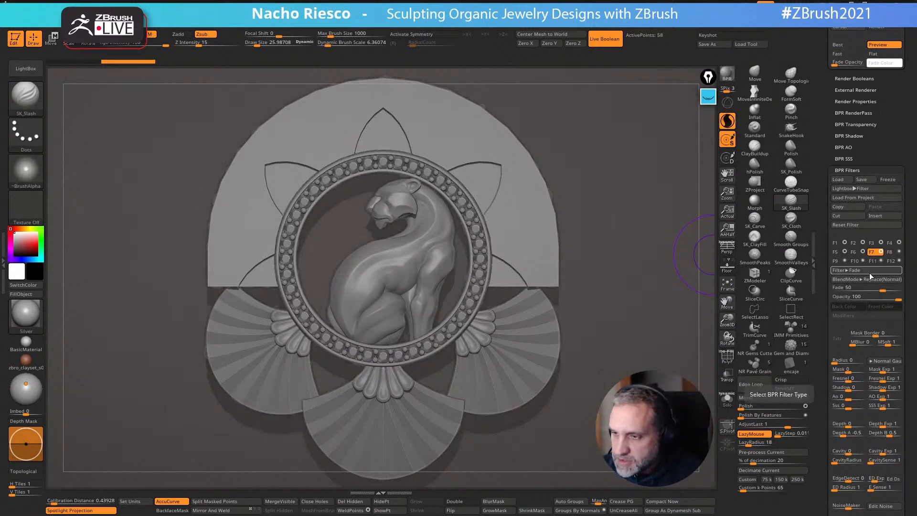
{"action": "left_click", "coordinate": [868, 271]}
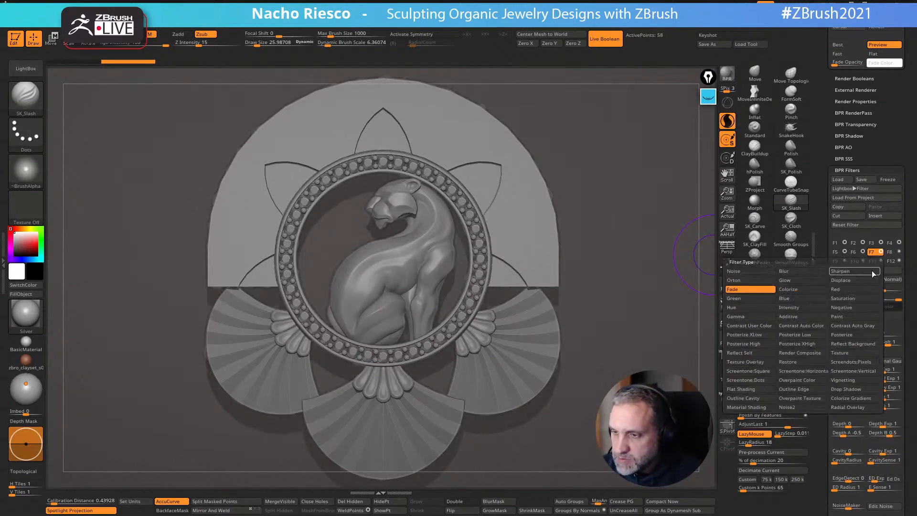
{"action": "left_click", "coordinate": [809, 399]}
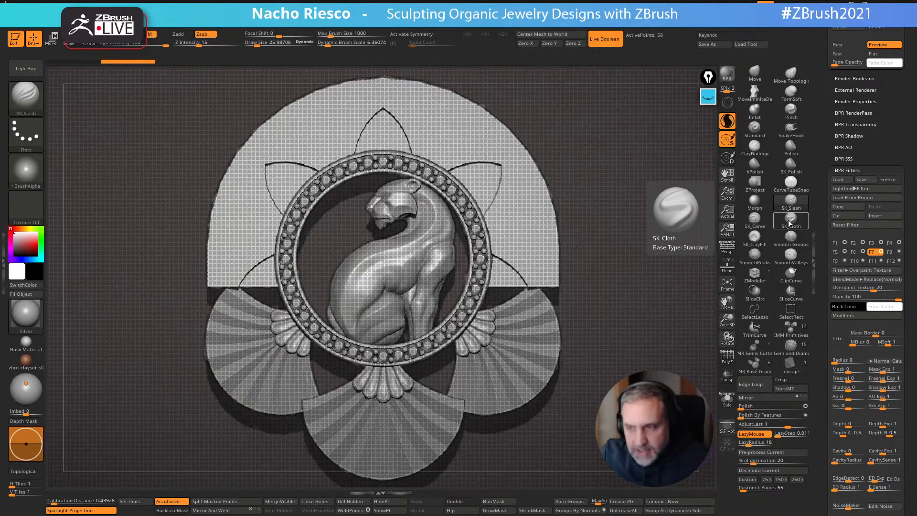
In the F7 filter's modifiers, set orientation variations to 5.93 and size by intensity to 0.23333, and stretch the texture into long, thin strokes
{"action": "left_click", "coordinate": [854, 315]}
{"action": "left_click_drag", "start_coordinate": [779, 316], "coordinate": [855, 326]}
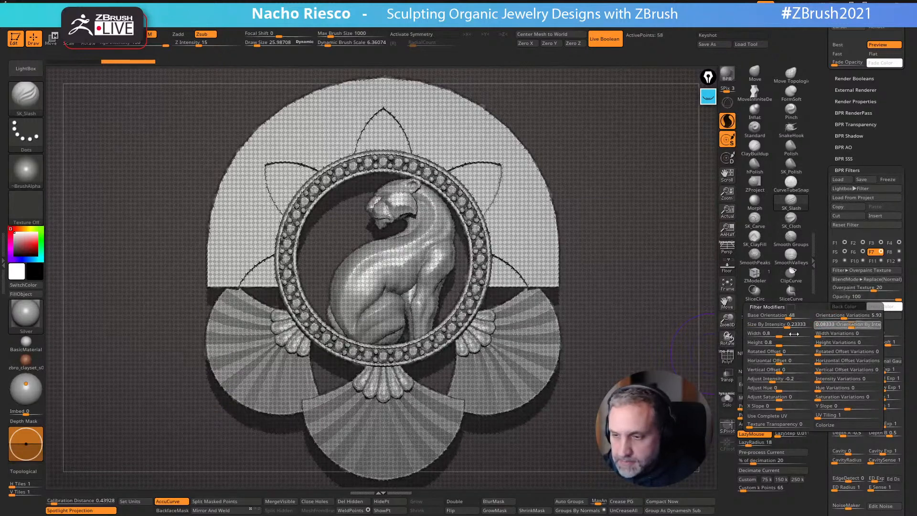
{"action": "left_click_drag", "start_coordinate": [778, 336], "coordinate": [796, 337]}
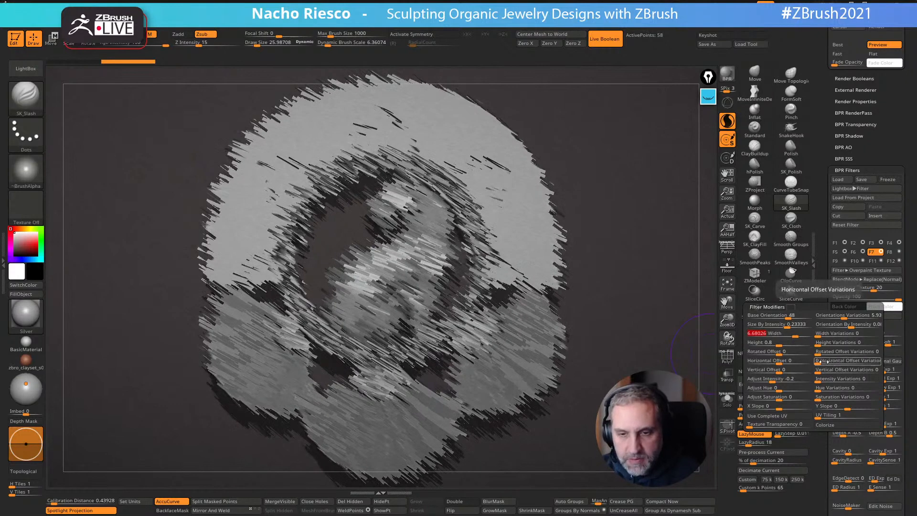
{"action": "mouse_move", "coordinate": [796, 316]}
{"action": "left_mouse_down"}
{"action": "mouse_move", "coordinate": [775, 316]}
{"action": "mouse_move", "coordinate": [806, 335]}
{"action": "mouse_move", "coordinate": [774, 342]}
{"action": "left_mouse_up"}
{"action": "left_click", "coordinate": [802, 337]}
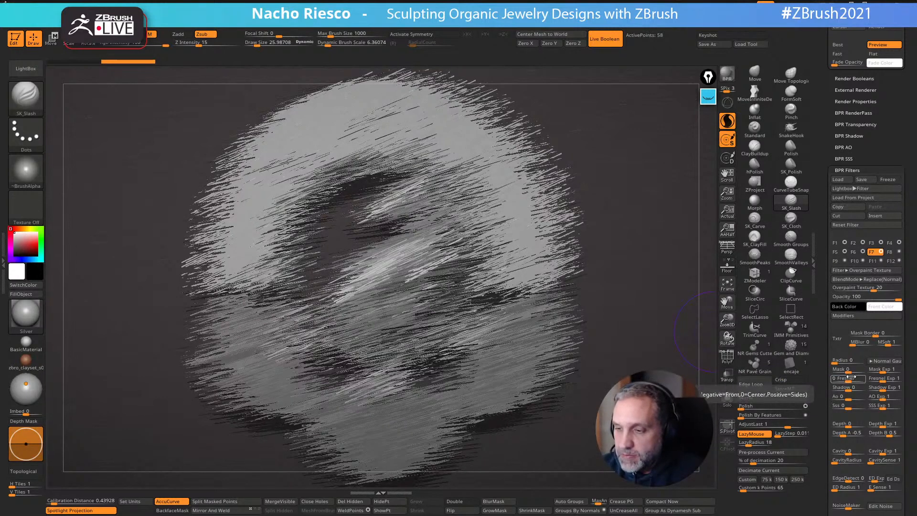
Set the F7 Overpaint Texture filter's opacity to 28 and its mask modulation to 0.19094
{"action": "left_click_drag", "start_coordinate": [846, 370], "coordinate": [836, 371]}
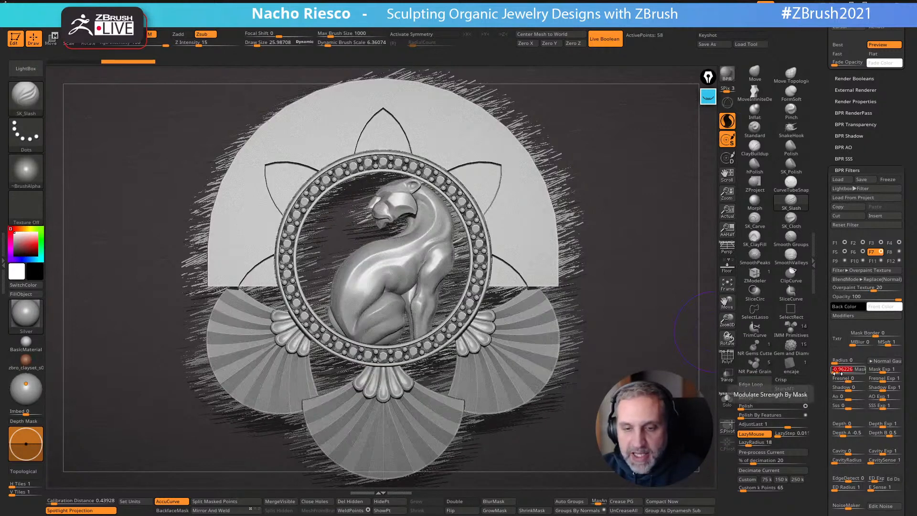
{"action": "left_click_drag", "start_coordinate": [842, 370], "coordinate": [838, 371]}
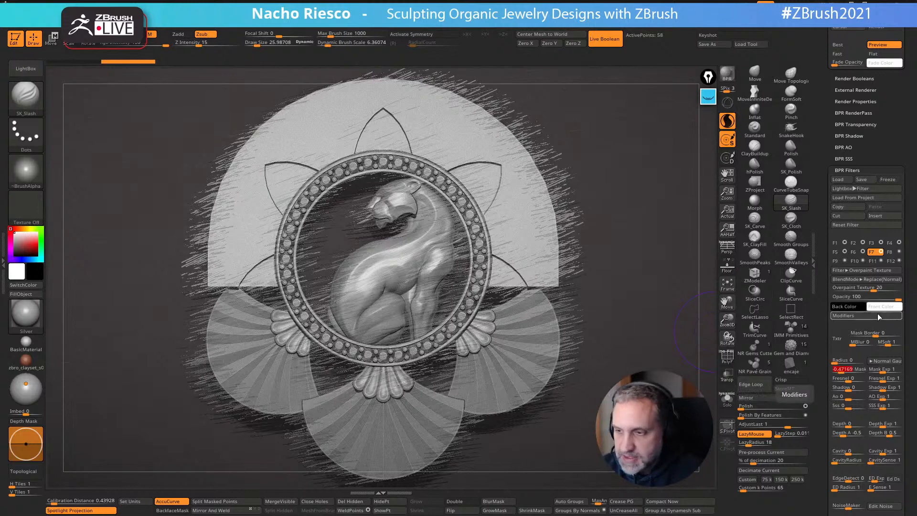
{"action": "left_click_drag", "start_coordinate": [898, 300], "coordinate": [856, 297]}
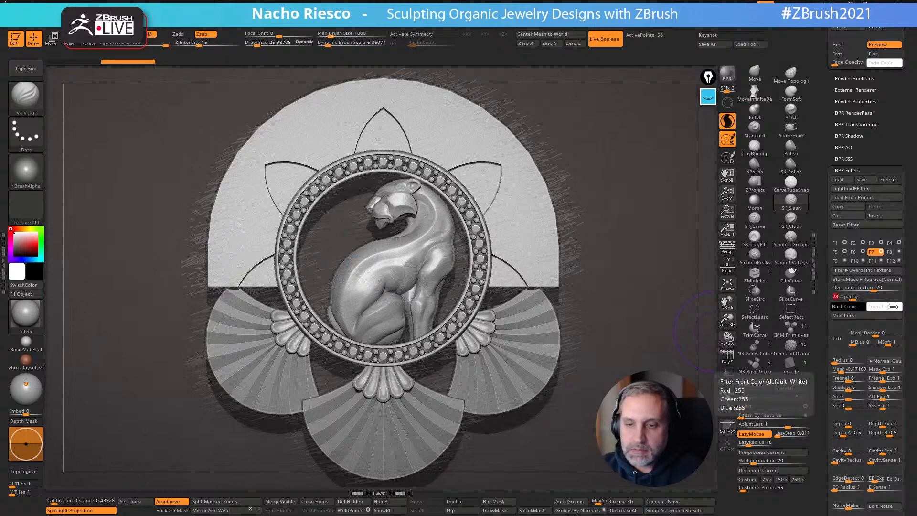
{"action": "left_click_drag", "start_coordinate": [844, 369], "coordinate": [848, 369]}
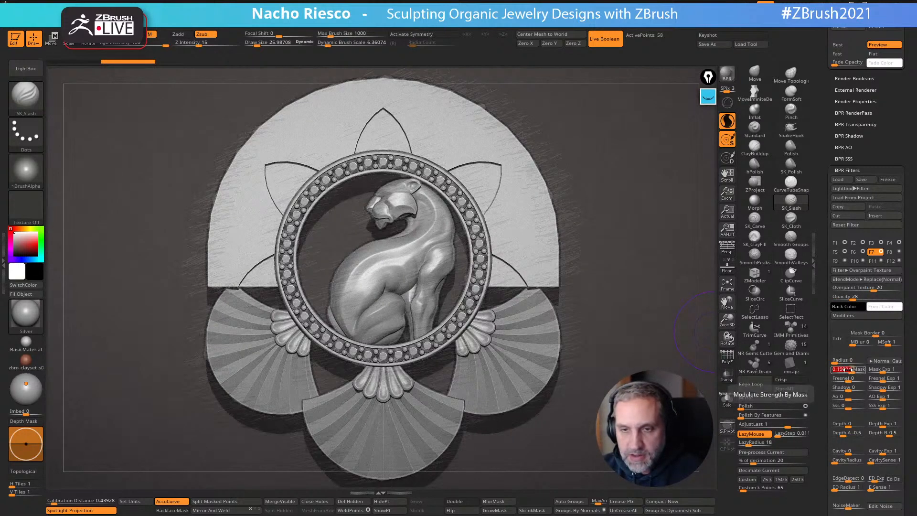
Change the front color of the F7 Overpaint Texture filter to yellow
{"action": "left_click", "coordinate": [885, 307]}
{"action": "left_click", "coordinate": [827, 274]}
{"action": "left_click", "coordinate": [834, 240]}
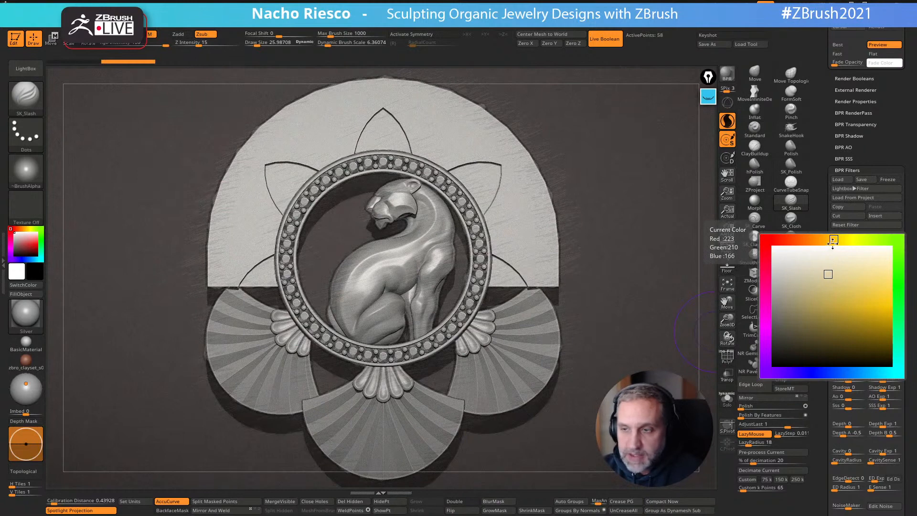
{"action": "left_click", "coordinate": [887, 282]}
{"action": "left_click", "coordinate": [837, 239]}
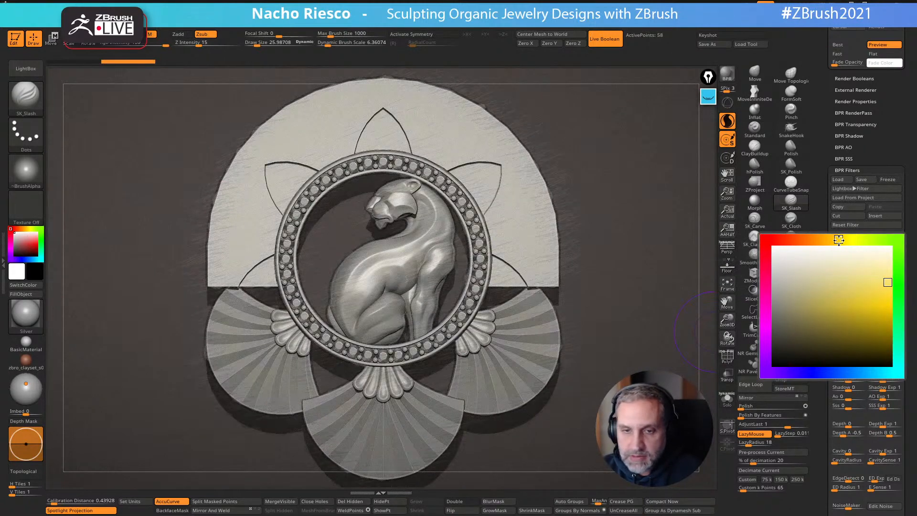
{"action": "left_click", "coordinate": [844, 239]}
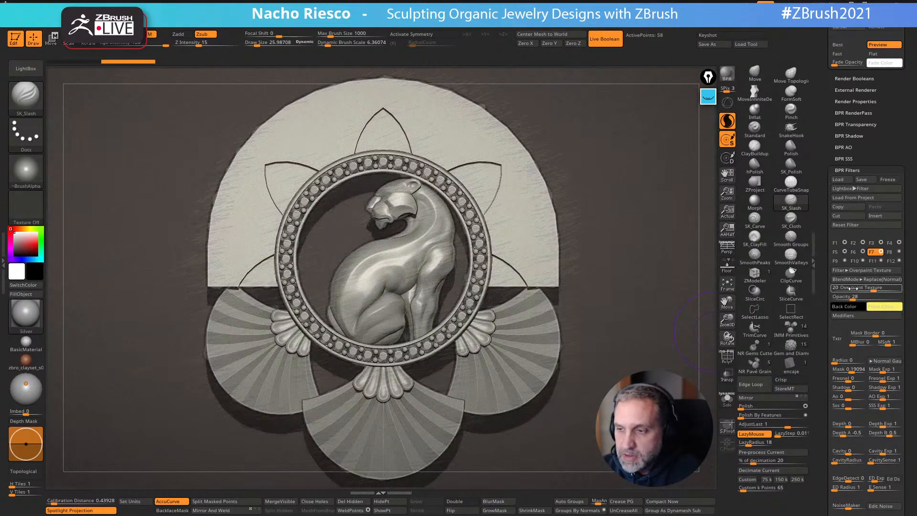
Change the back color of the F7 Overpaint Texture filter to a muted blue-violet
{"action": "left_click", "coordinate": [848, 305]}
{"action": "left_click", "coordinate": [810, 369]}
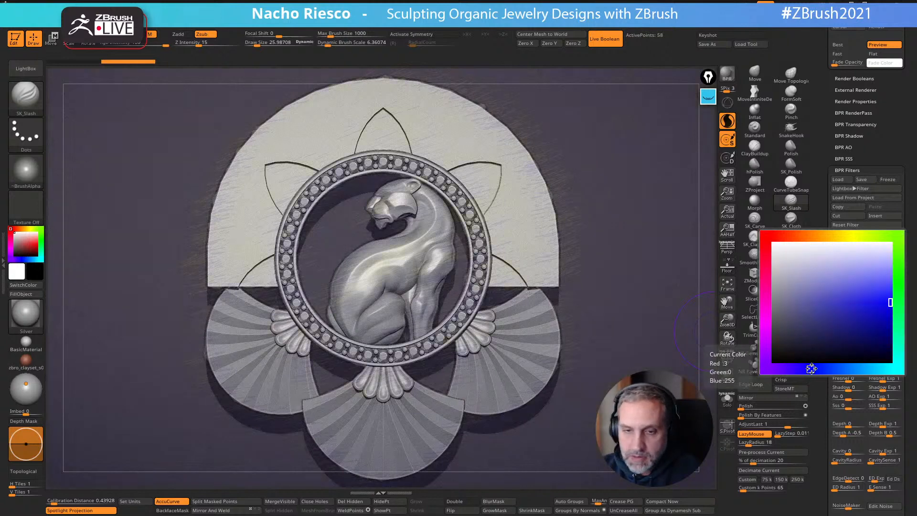
{"action": "left_click", "coordinate": [823, 292]}
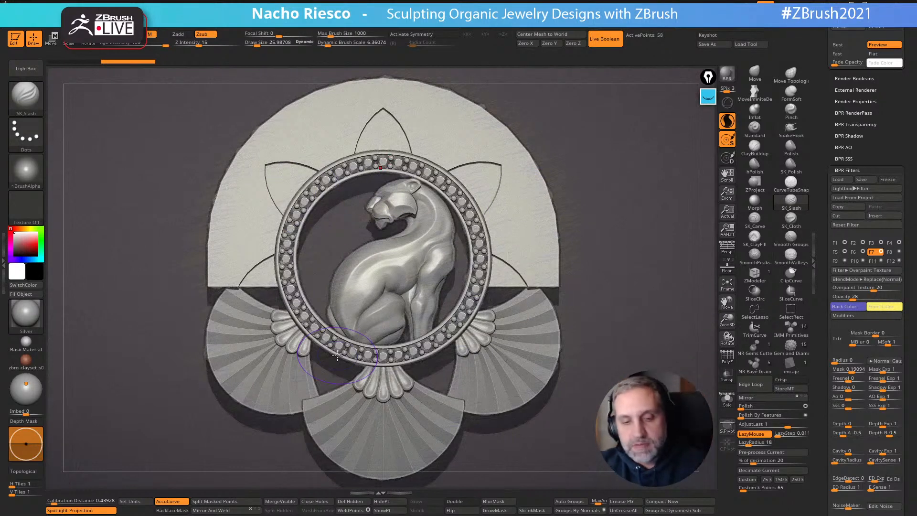
Enable filter F8, try the Posterize XHigh type on the render, and reopen the filter type choices
{"action": "left_click", "coordinate": [892, 253]}
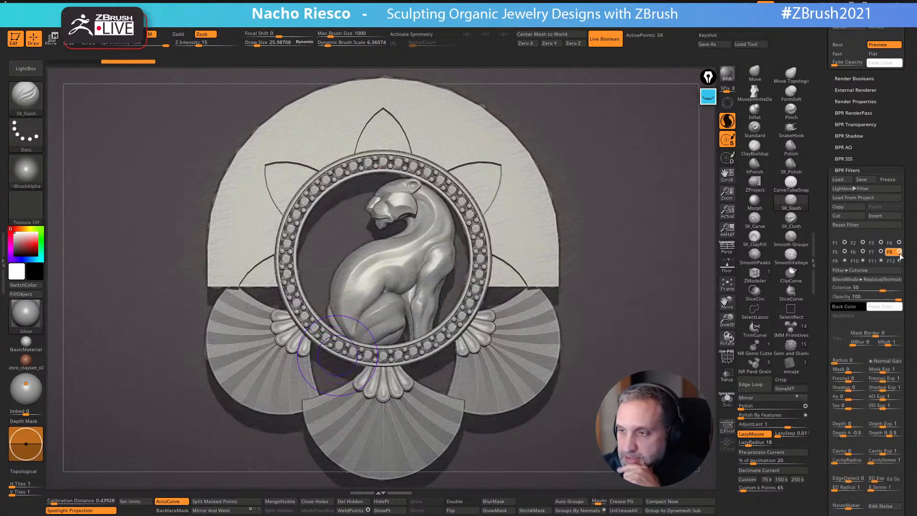
{"action": "left_click", "coordinate": [879, 271]}
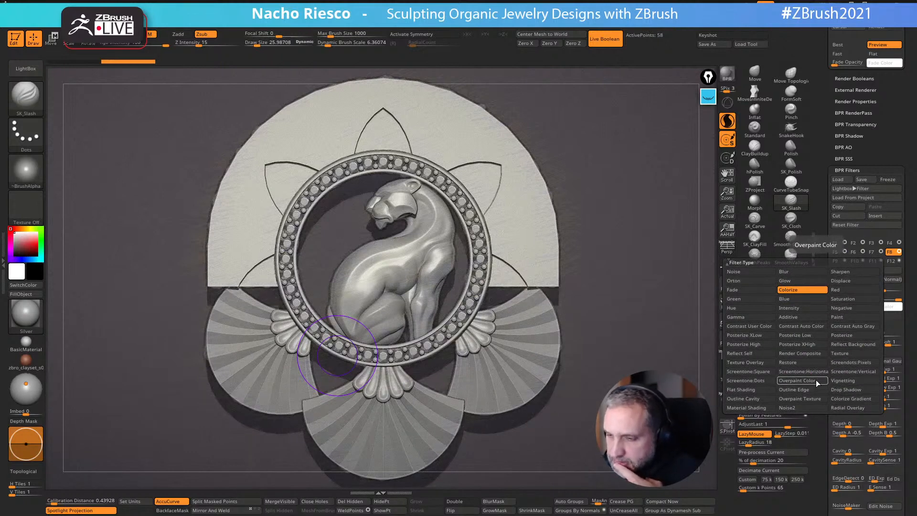
{"action": "left_click", "coordinate": [803, 343]}
{"action": "mouse_move", "coordinate": [805, 346]}
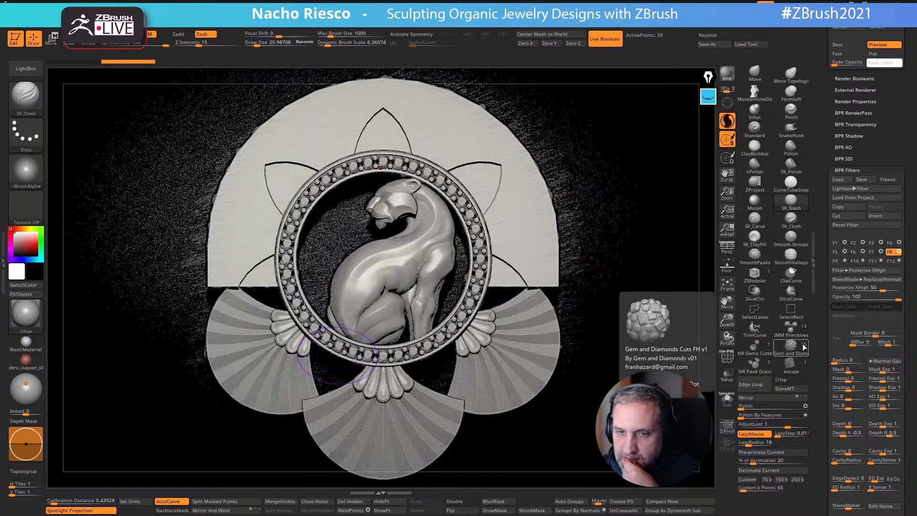
{"action": "left_click", "coordinate": [868, 270]}
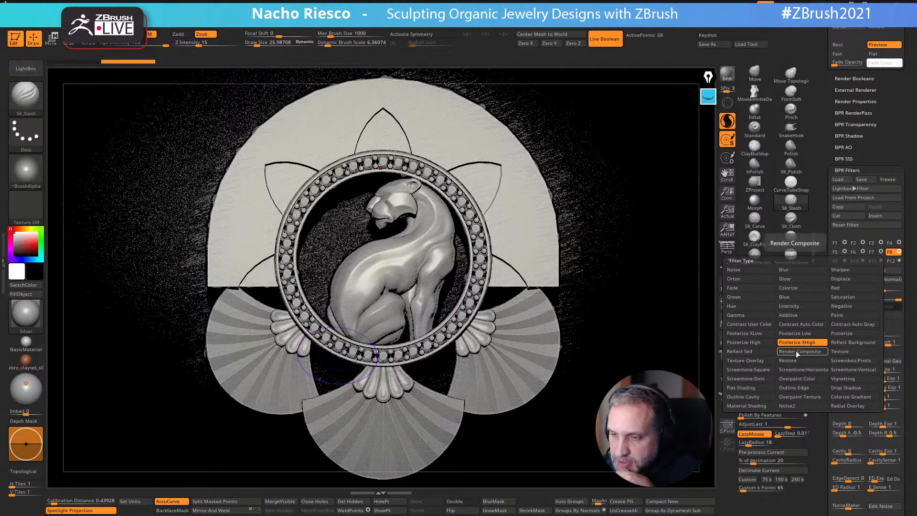
Try Posterize High, then set the eighth BPR filter to Posterize Low with radius 13 and strength 16
{"action": "left_click", "coordinate": [759, 343]}
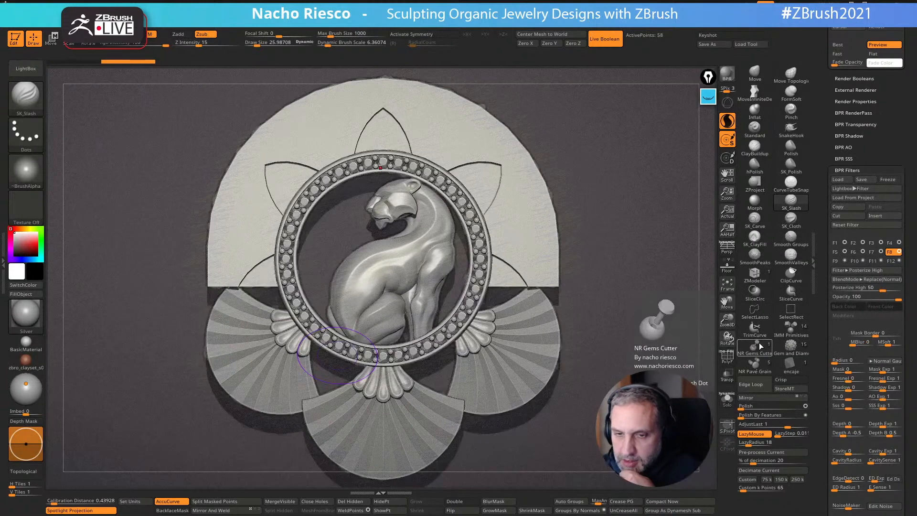
{"action": "left_click", "coordinate": [865, 270]}
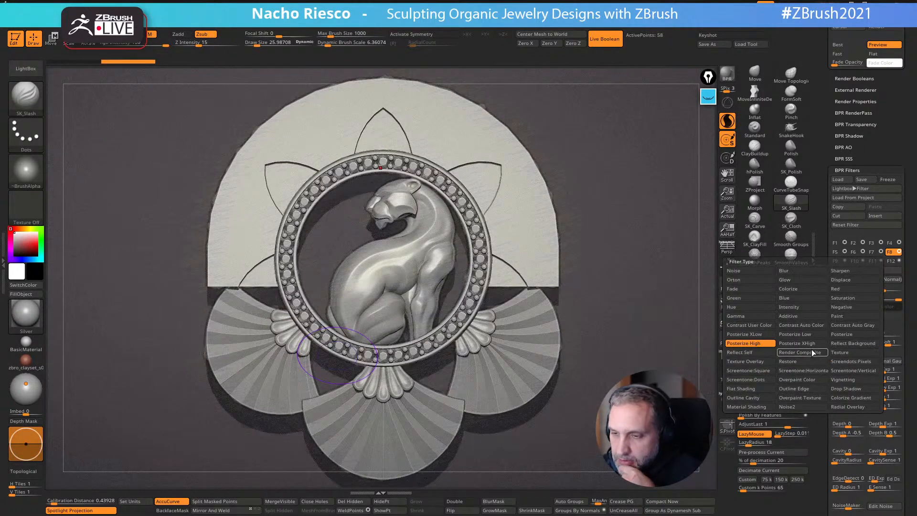
{"action": "left_click", "coordinate": [803, 333]}
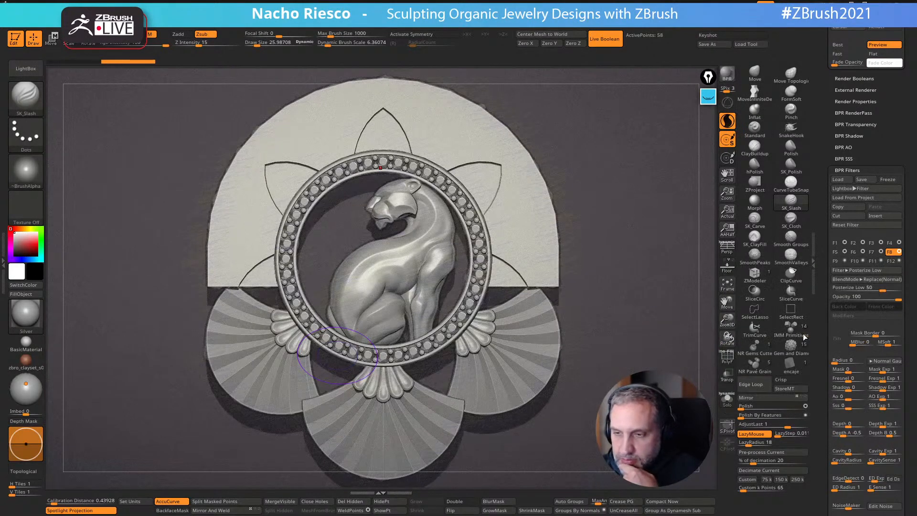
{"action": "left_click_drag", "start_coordinate": [846, 361], "coordinate": [839, 361]}
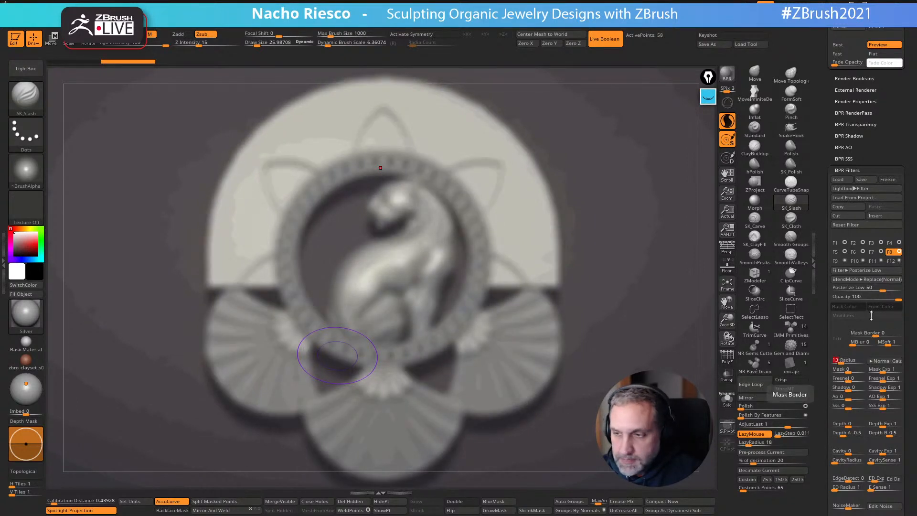
{"action": "left_click_drag", "start_coordinate": [880, 289], "coordinate": [871, 290]}
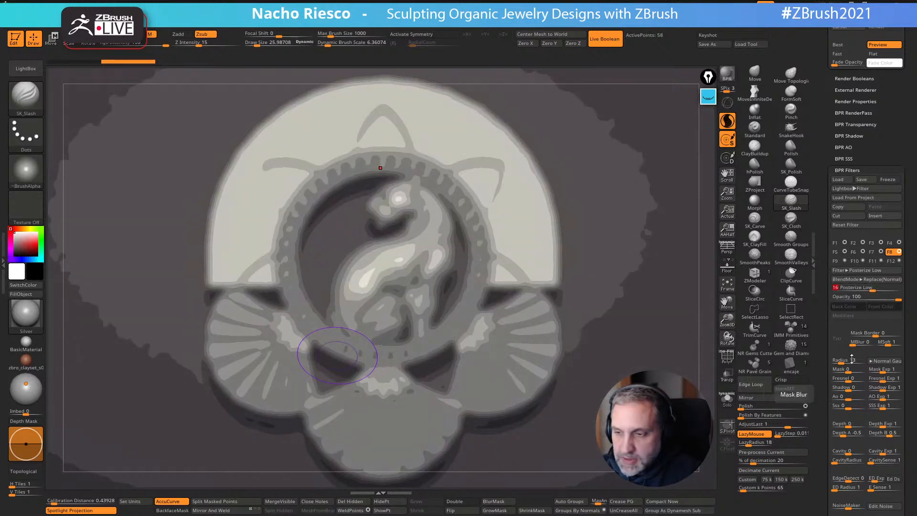
Try Multiply, then set the Posterize Low filter's blend mode to SoftLight
{"action": "left_click", "coordinate": [890, 281]}
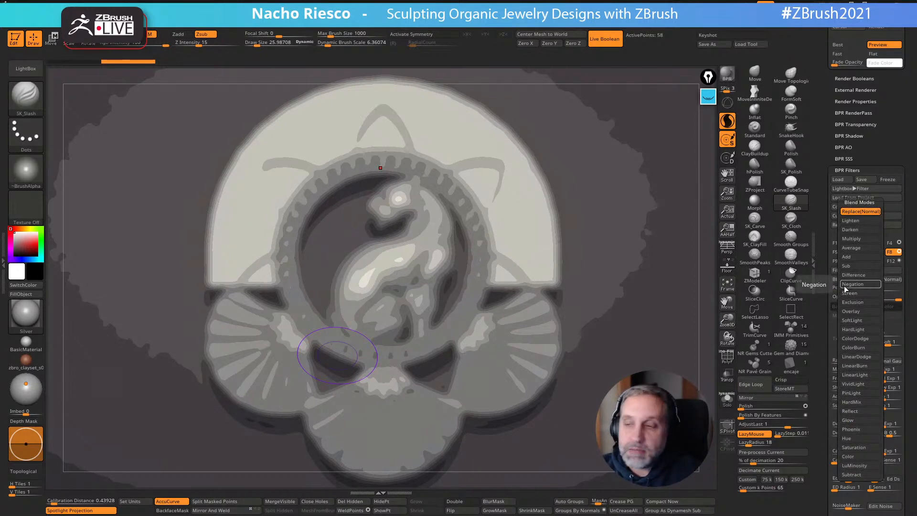
{"action": "left_click", "coordinate": [850, 239]}
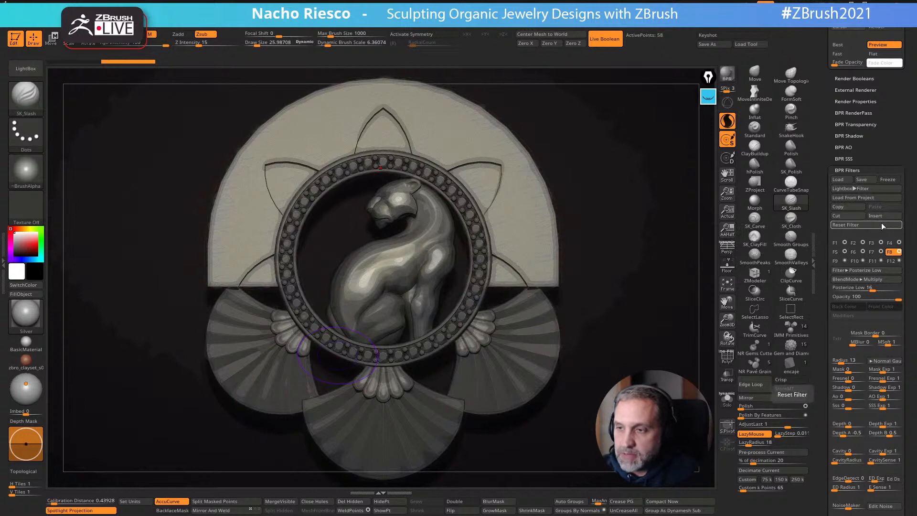
{"action": "left_click", "coordinate": [859, 279]}
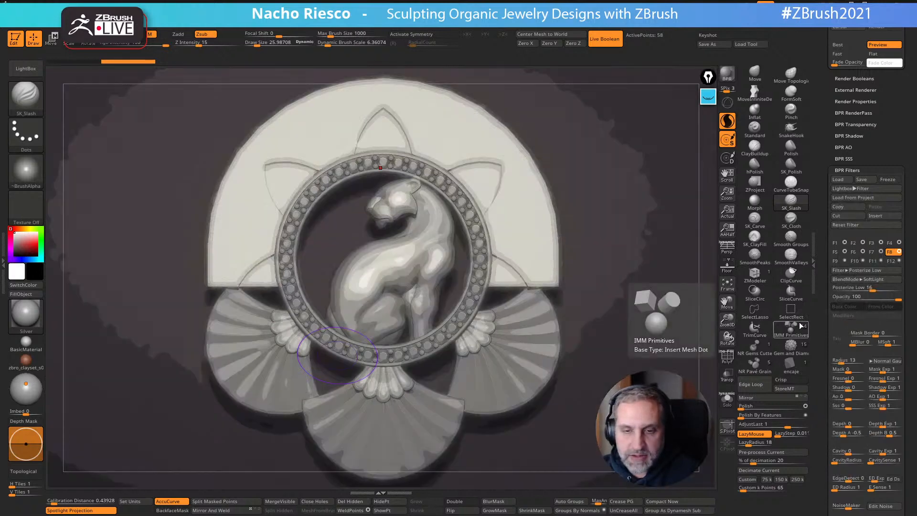
Tune the Posterize Low filter to strength 9, radius 19 and opacity 30
{"action": "left_click_drag", "start_coordinate": [873, 288], "coordinate": [876, 289]}
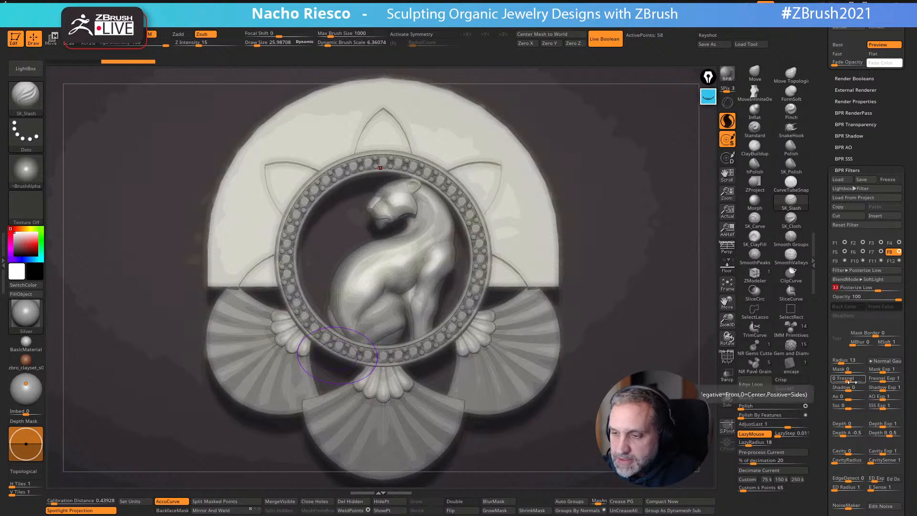
{"action": "left_click_drag", "start_coordinate": [896, 299], "coordinate": [869, 298]}
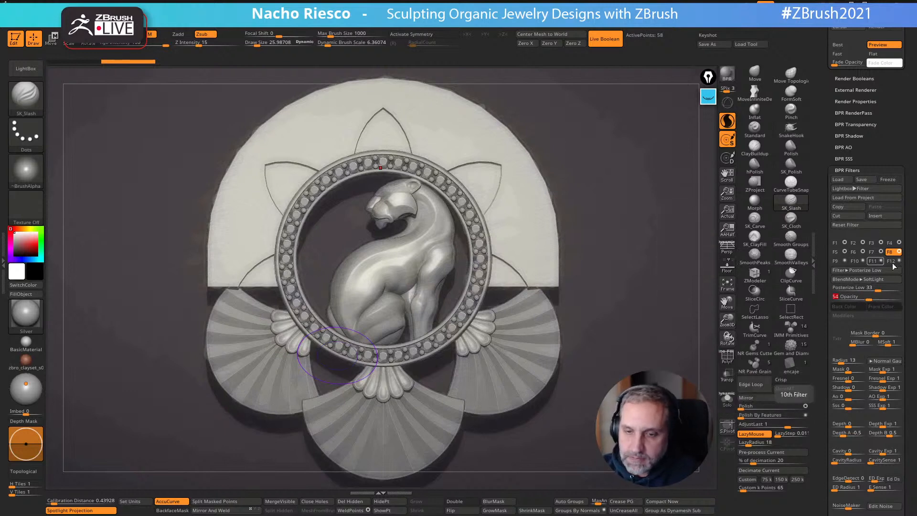
{"action": "left_click_drag", "start_coordinate": [877, 287], "coordinate": [870, 290]}
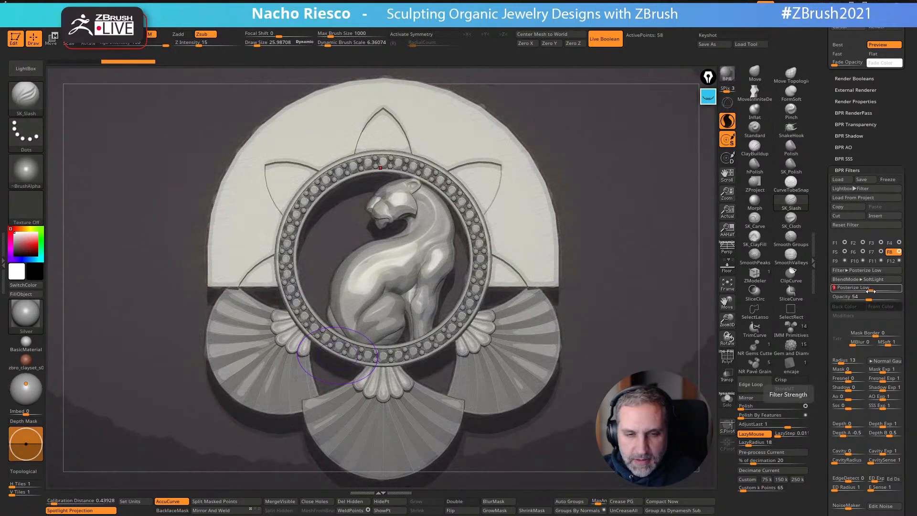
{"action": "left_click_drag", "start_coordinate": [841, 361], "coordinate": [843, 362]}
{"action": "left_click", "coordinate": [843, 363]}
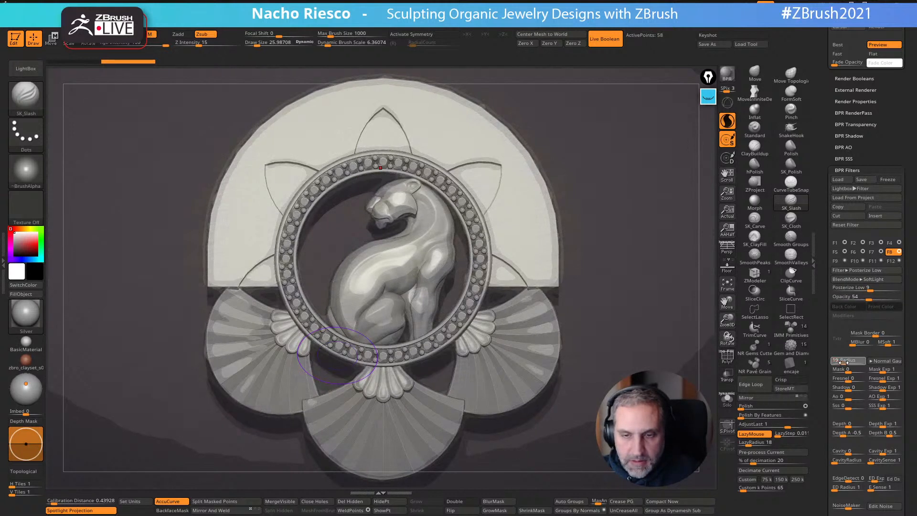
{"action": "left_click", "coordinate": [853, 298]}
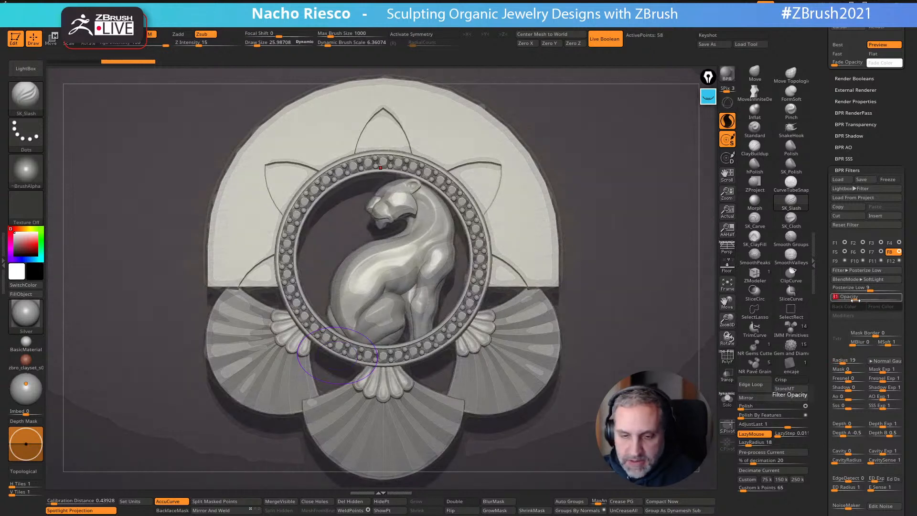
{"action": "left_click_drag", "start_coordinate": [855, 298], "coordinate": [856, 298]}
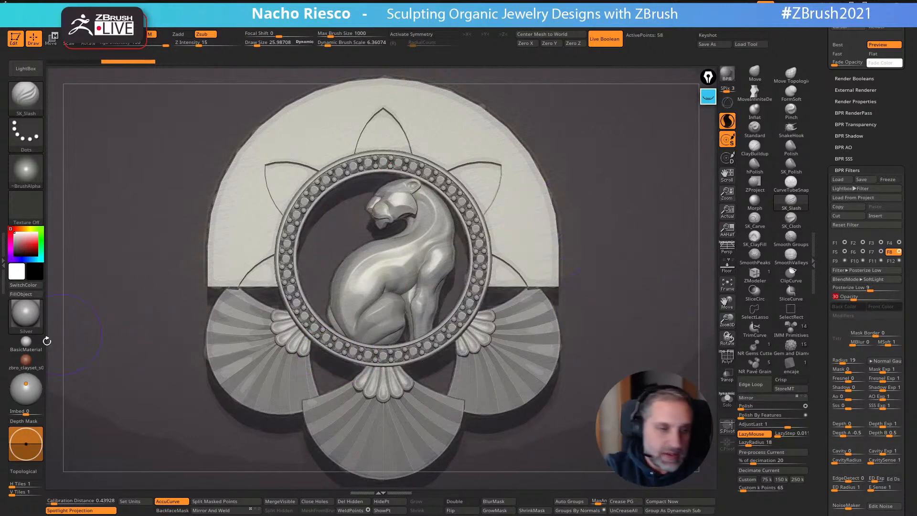
Try the Chrome2 material on the jewel, then apply BasicMaterial2 instead
{"action": "left_click", "coordinate": [36, 326]}
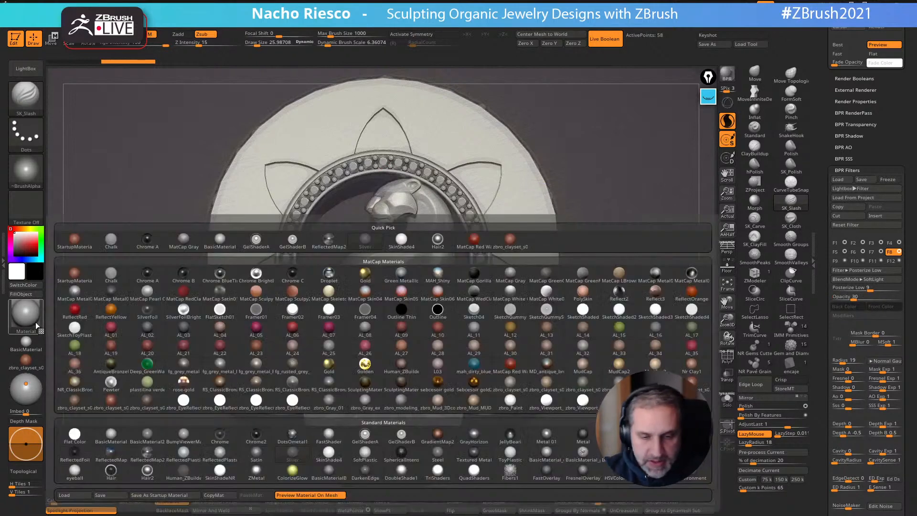
{"action": "left_click", "coordinate": [257, 439]}
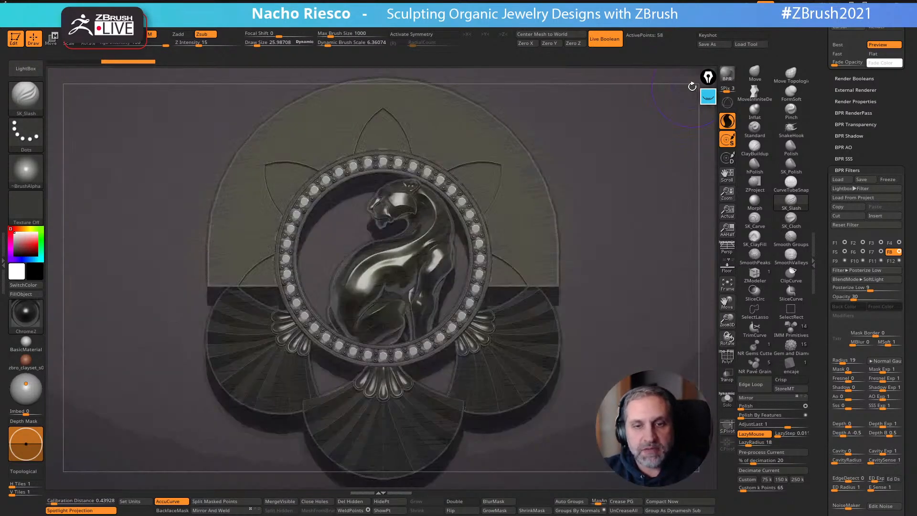
{"action": "left_click", "coordinate": [35, 328]}
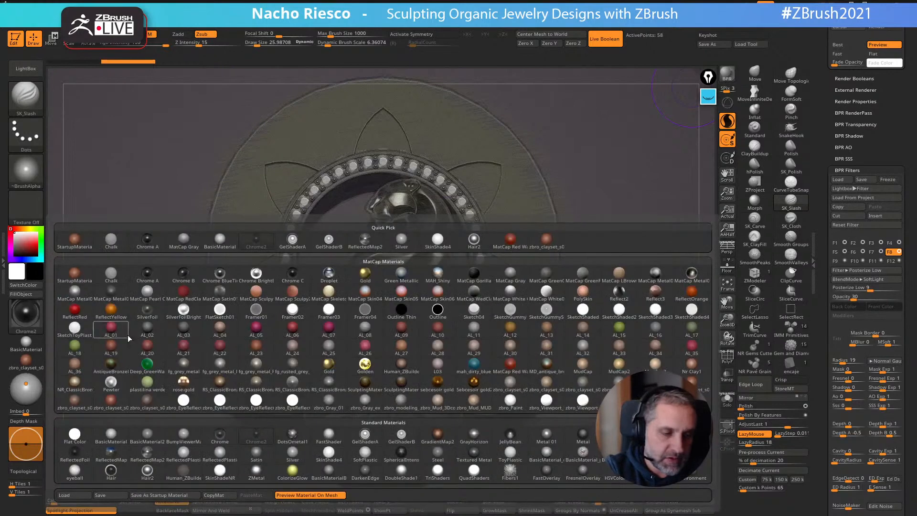
{"action": "left_click", "coordinate": [151, 436]}
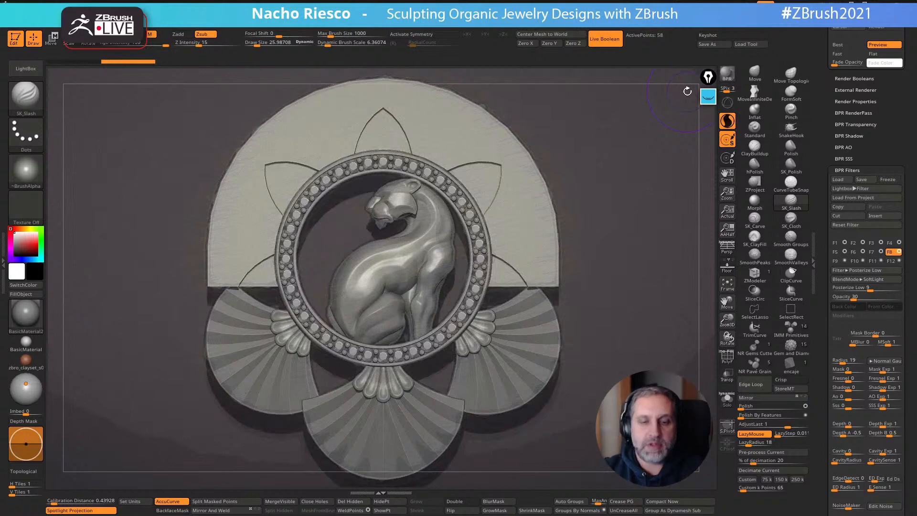
Toggle the eighth BPR filter to compare the render, leaving the filter disabled
{"action": "left_click", "coordinate": [899, 252]}
{"action": "left_click", "coordinate": [899, 252]}
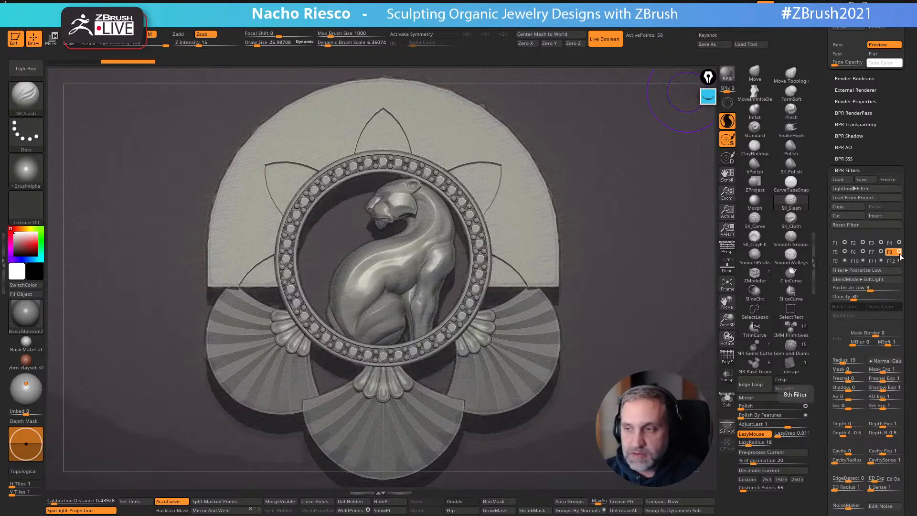
{"action": "left_click", "coordinate": [899, 252]}
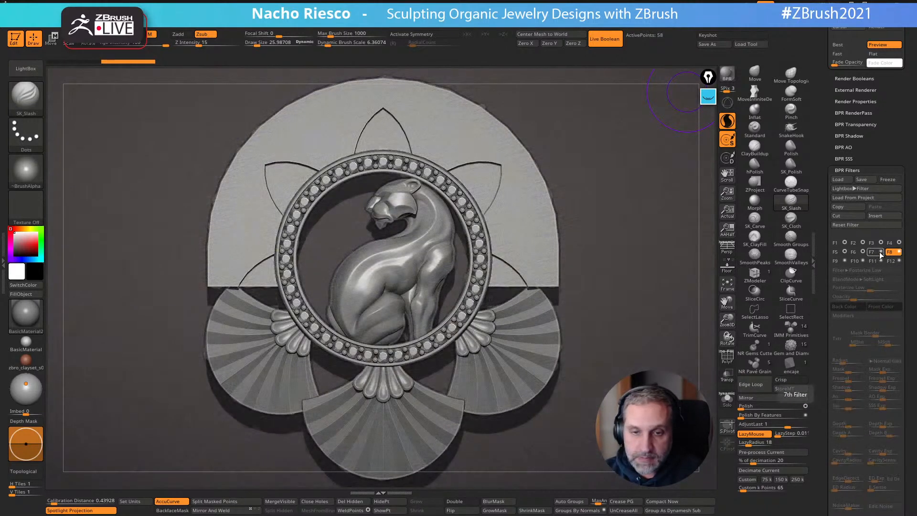
Recolour the seventh filter's Overpaint Texture with a pale cream front colour and a pale lavender-grey back colour
{"action": "left_click", "coordinate": [880, 252]}
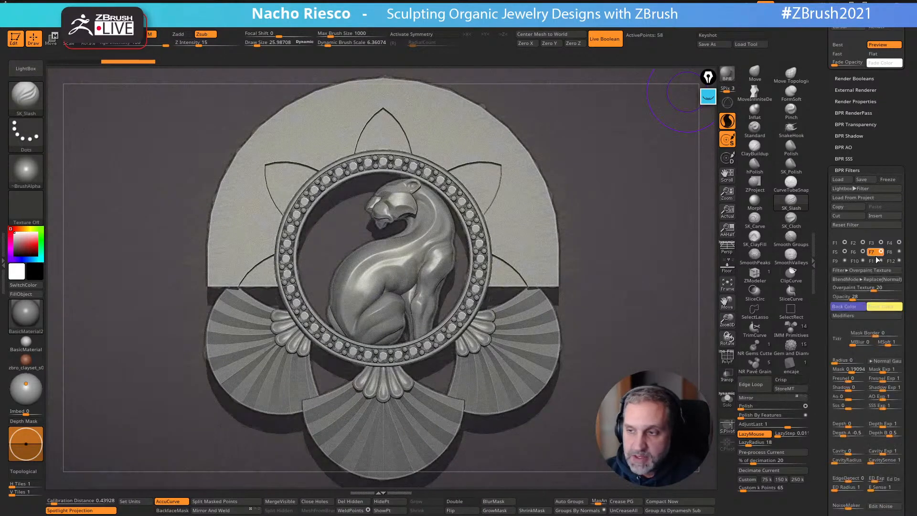
{"action": "left_click", "coordinate": [882, 308]}
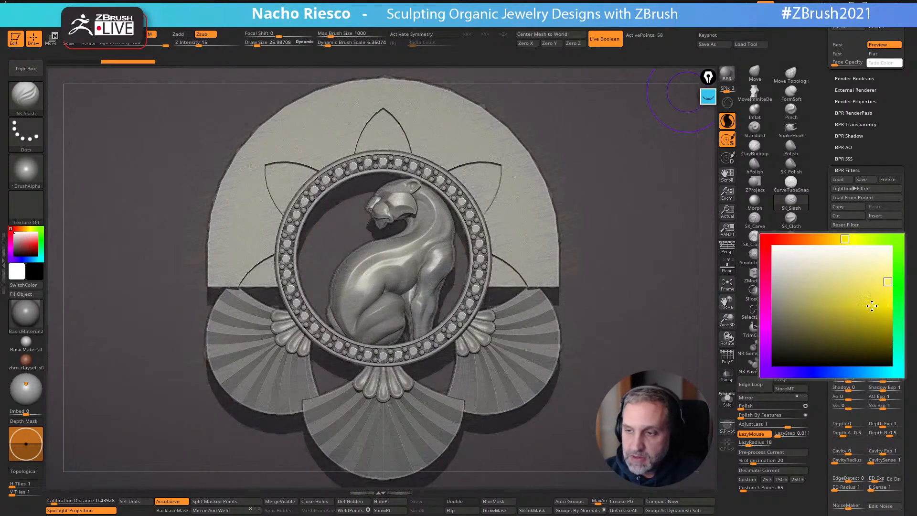
{"action": "left_click", "coordinate": [856, 255]}
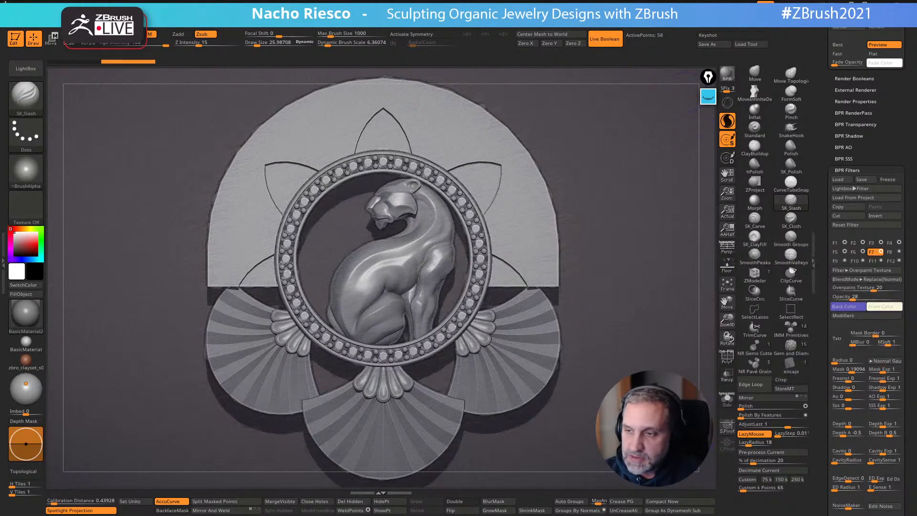
{"action": "left_click", "coordinate": [844, 306]}
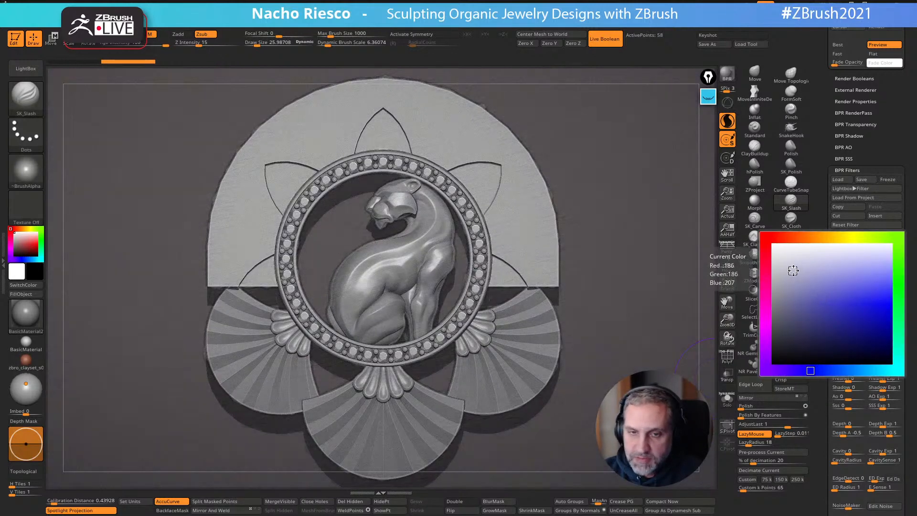
{"action": "left_click", "coordinate": [784, 287]}
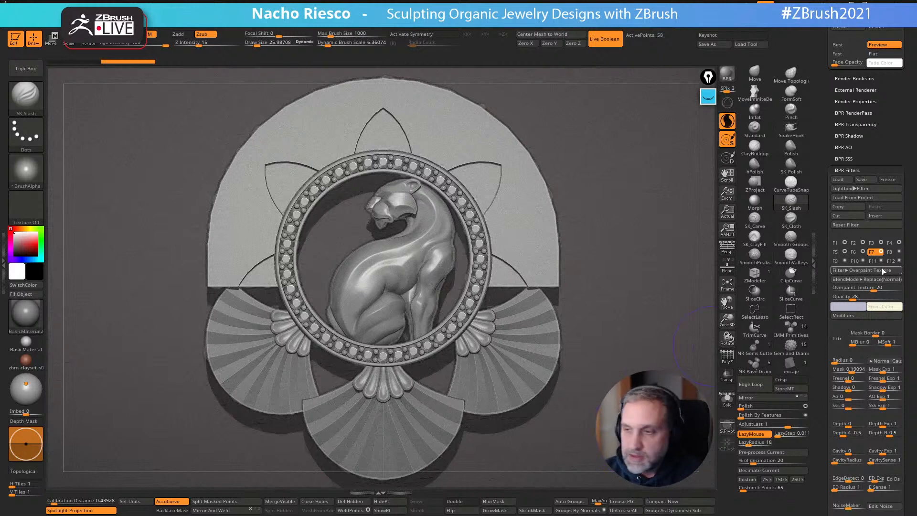
Set the second filter's Outline Edge opacity to 100 and reposition the scene light
{"action": "left_click", "coordinate": [854, 242]}
{"action": "left_click_drag", "start_coordinate": [887, 299], "coordinate": [898, 298]}
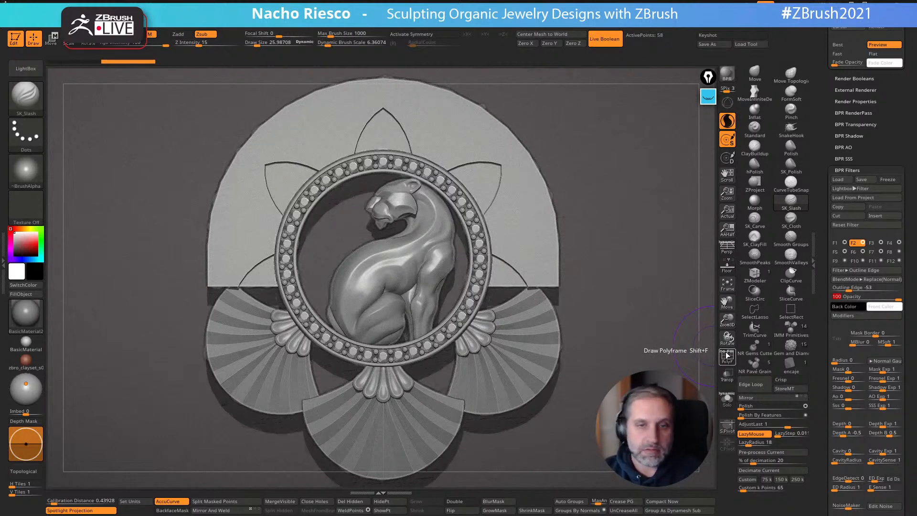
{"action": "scroll", "coordinate": [851, 229], "scroll_direction": "up", "scroll_amount": 2}
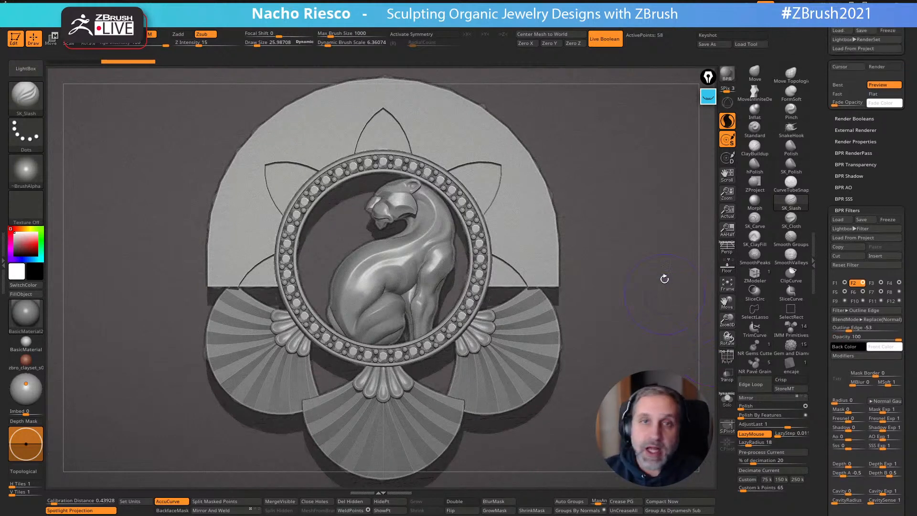
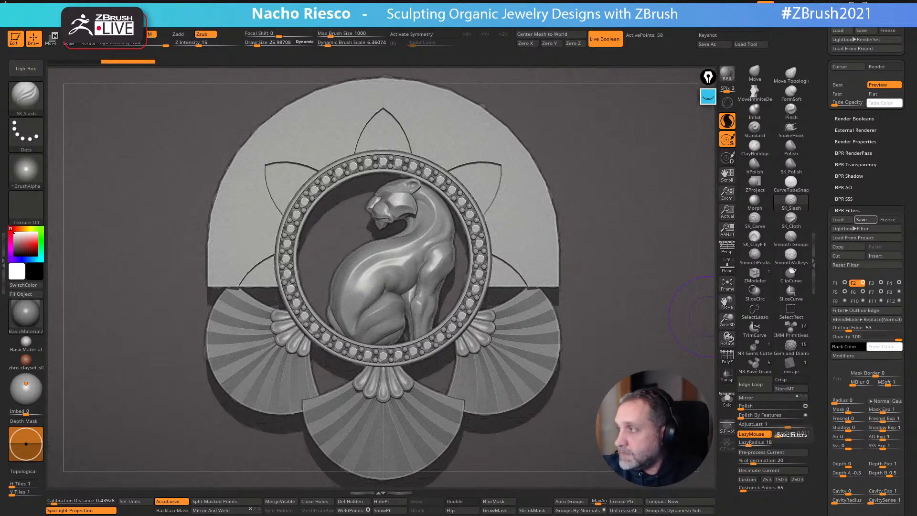
{"action": "left_click", "coordinate": [25, 382]}
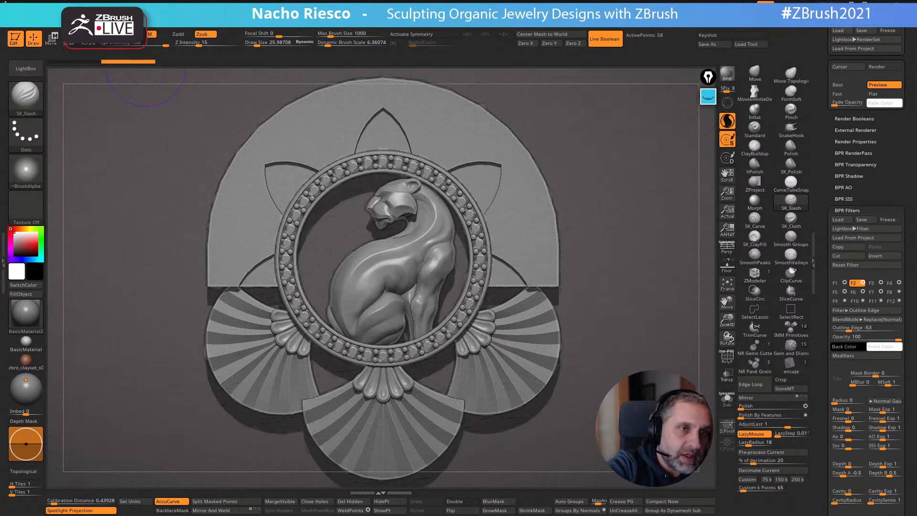
Change the document background to a dark greenish grey and render the jewel with BPR
{"action": "mouse_move", "coordinate": [82, 13]}
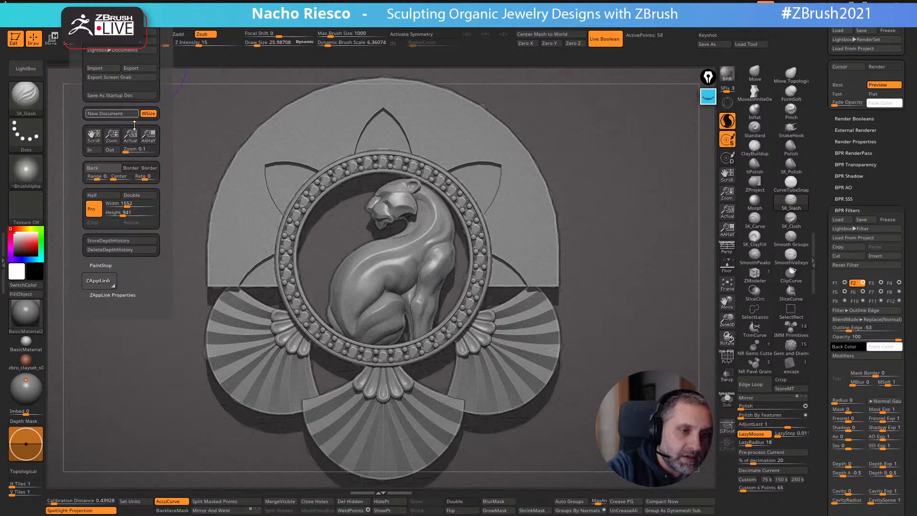
{"action": "left_click", "coordinate": [105, 171]}
{"action": "left_click", "coordinate": [106, 171]}
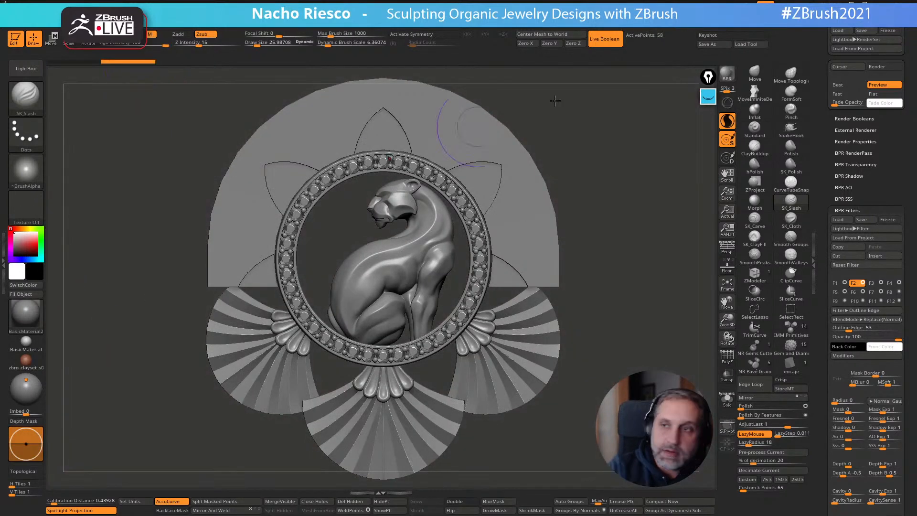
{"action": "left_click", "coordinate": [723, 74]}
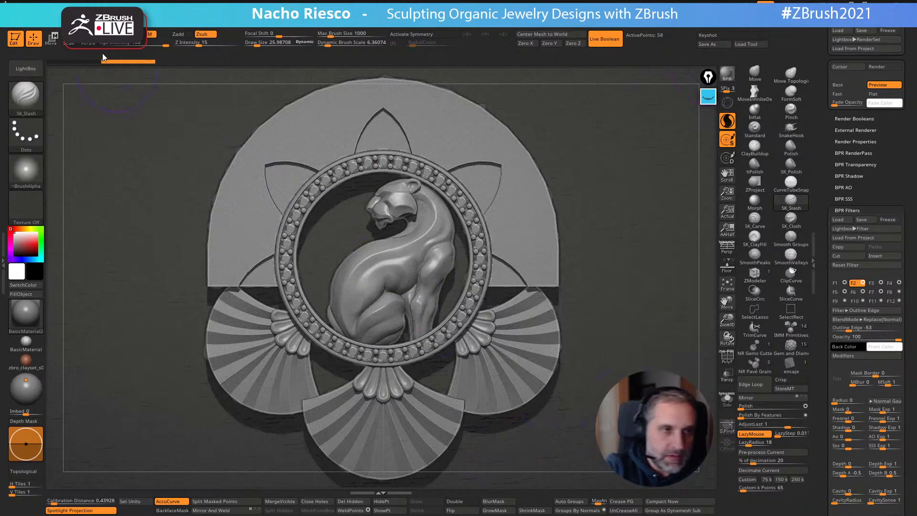
Set the main colour and the document background to light grey, checking the adjustments with BPR renders
{"action": "mouse_move", "coordinate": [113, 23]}
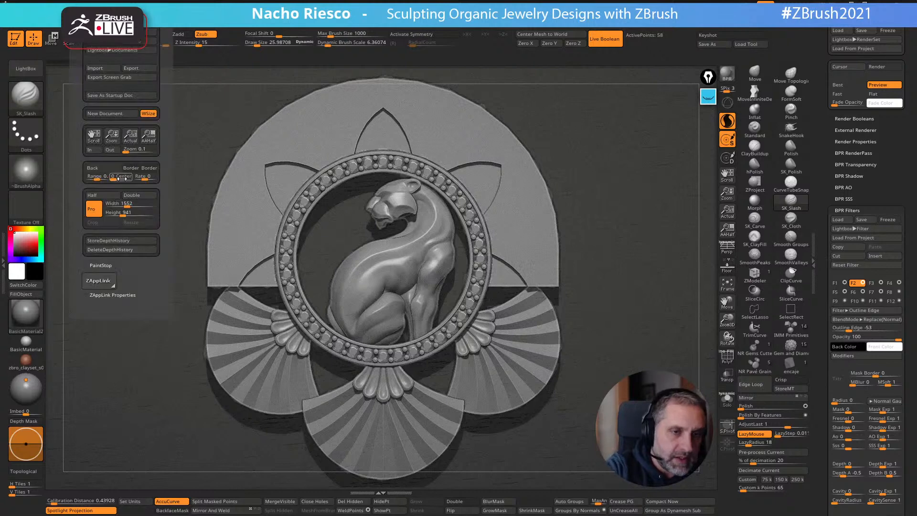
{"action": "left_click", "coordinate": [106, 171]}
{"action": "left_click", "coordinate": [15, 237]}
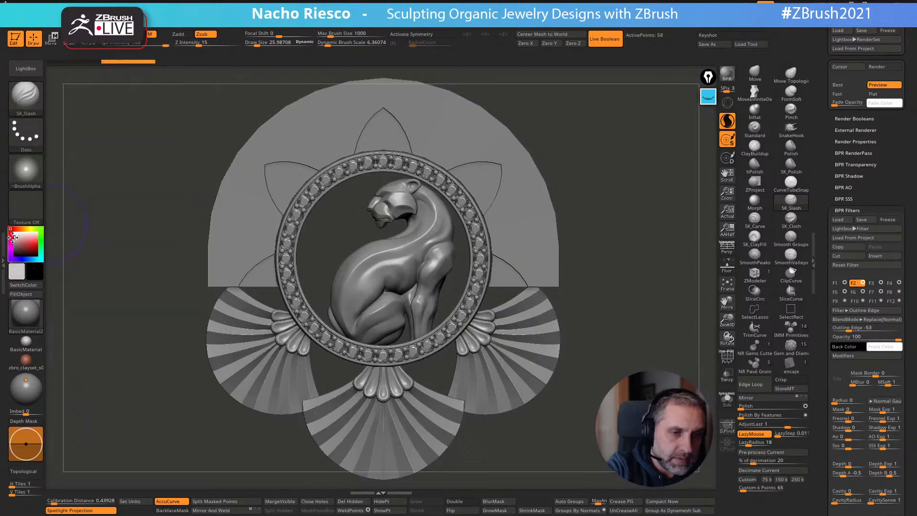
{"action": "left_click", "coordinate": [14, 237]}
{"action": "mouse_move", "coordinate": [112, 24]}
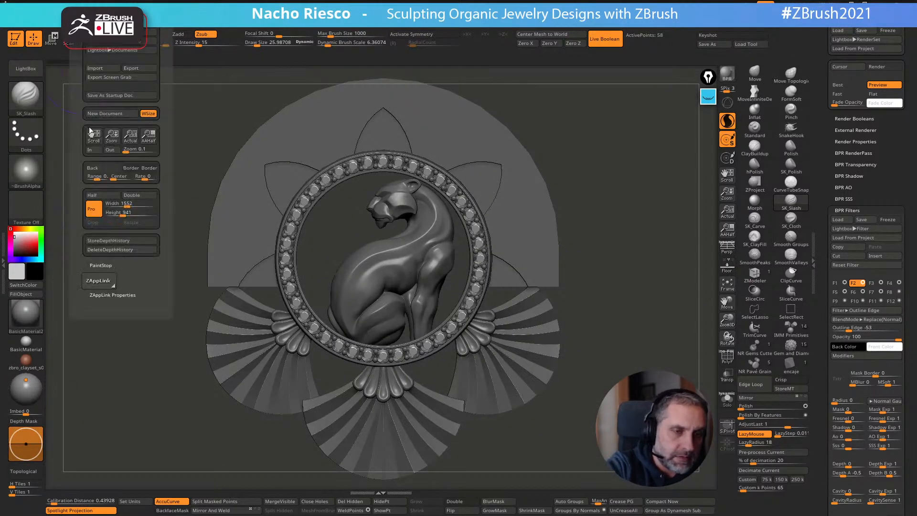
{"action": "left_click_drag", "start_coordinate": [94, 168], "coordinate": [14, 237]}
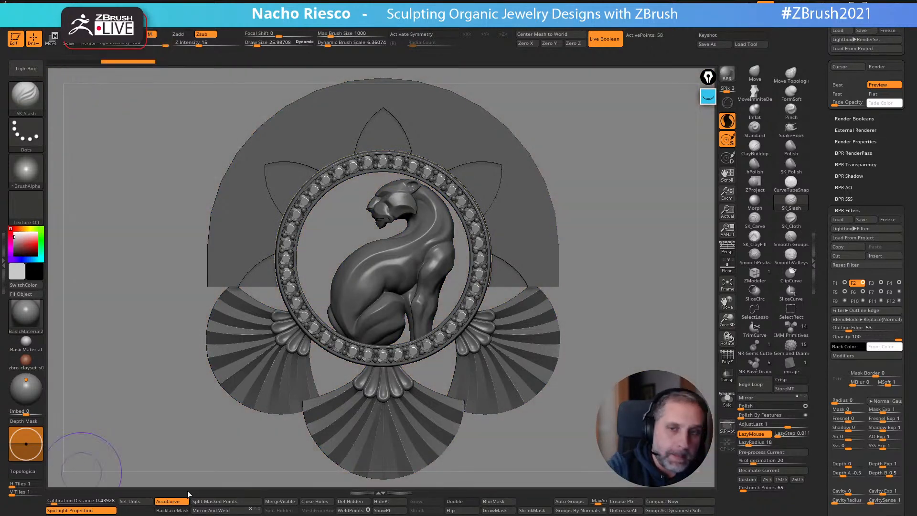
{"action": "left_click", "coordinate": [702, 91]}
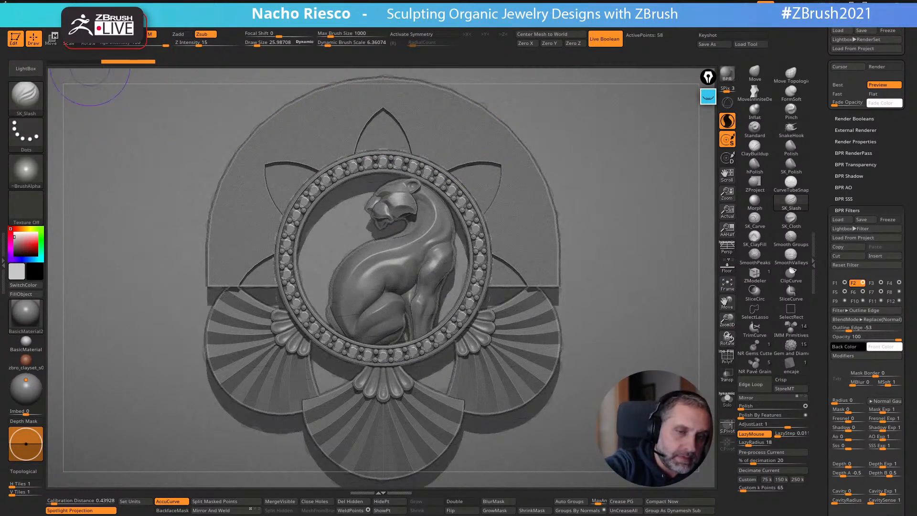
{"action": "mouse_move", "coordinate": [82, 20]}
{"action": "left_click_drag", "start_coordinate": [103, 168], "coordinate": [199, 196]}
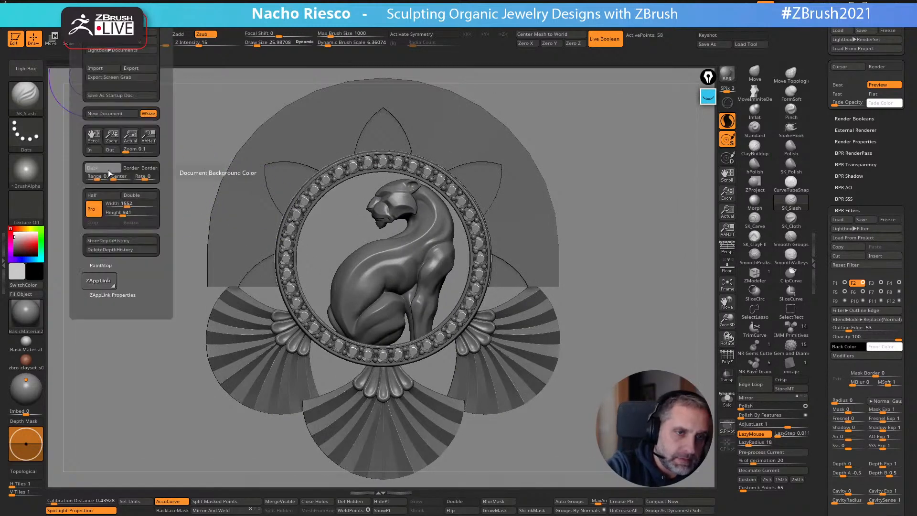
{"action": "left_click_drag", "start_coordinate": [109, 173], "coordinate": [14, 243]}
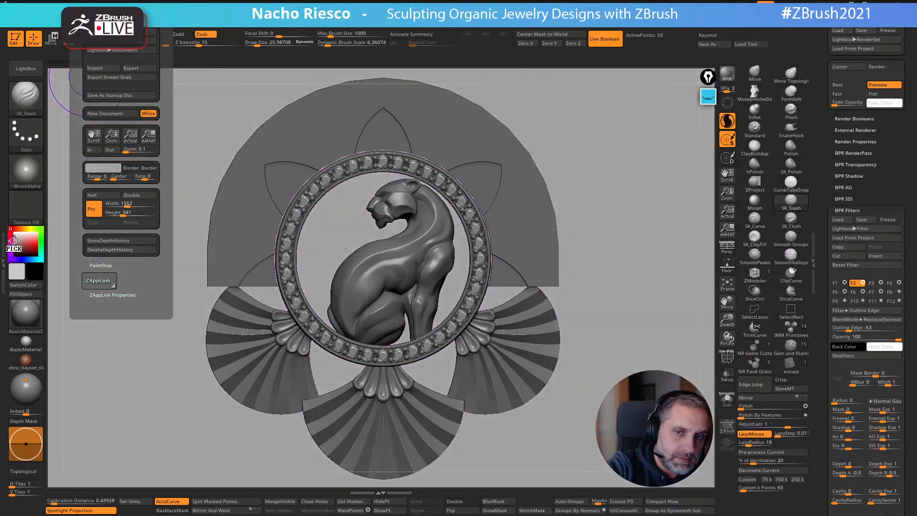
{"action": "left_click", "coordinate": [707, 97]}
Apply the Silver material with white as the main colour and render the jewel with BPR
{"action": "left_click", "coordinate": [26, 314]}
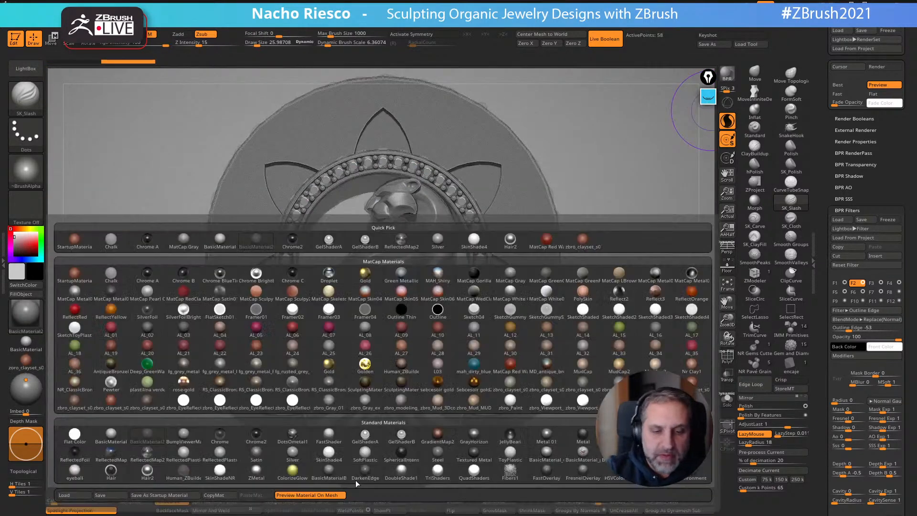
{"action": "left_click", "coordinate": [292, 452]}
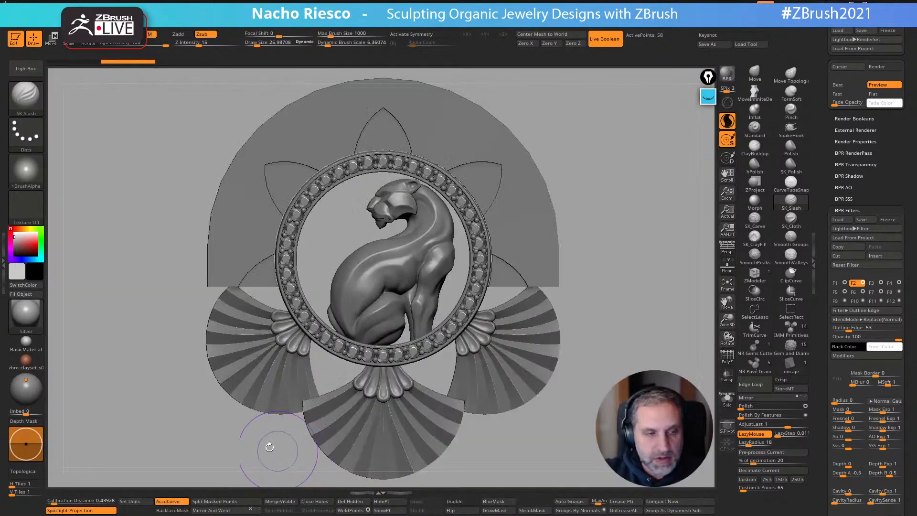
{"action": "left_click", "coordinate": [14, 232]}
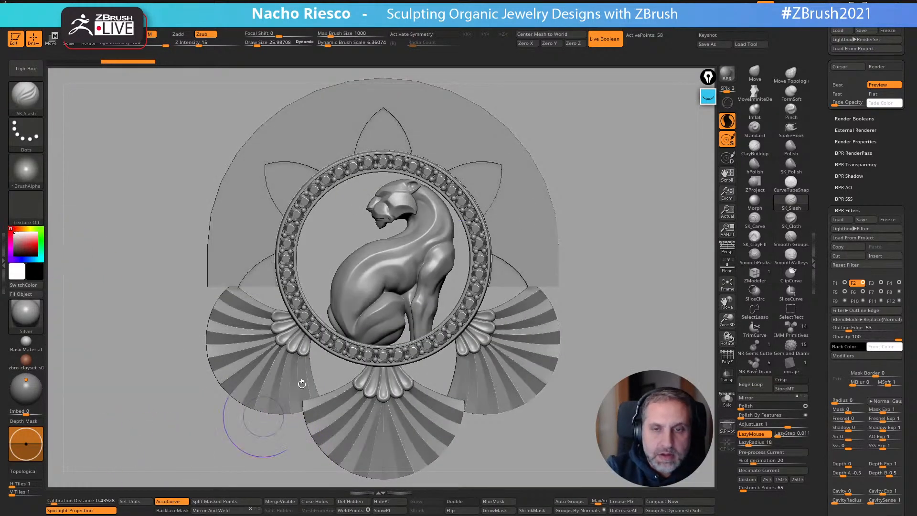
{"action": "left_click", "coordinate": [727, 74]}
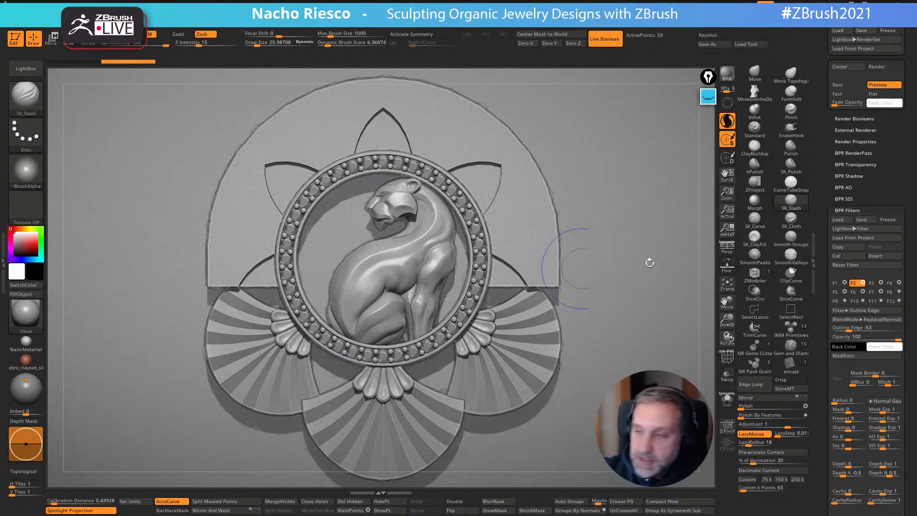
Give the seventh filter's Overpaint Texture a neutral grey back colour and set its Mask to -0.47169
{"action": "left_click", "coordinate": [891, 283]}
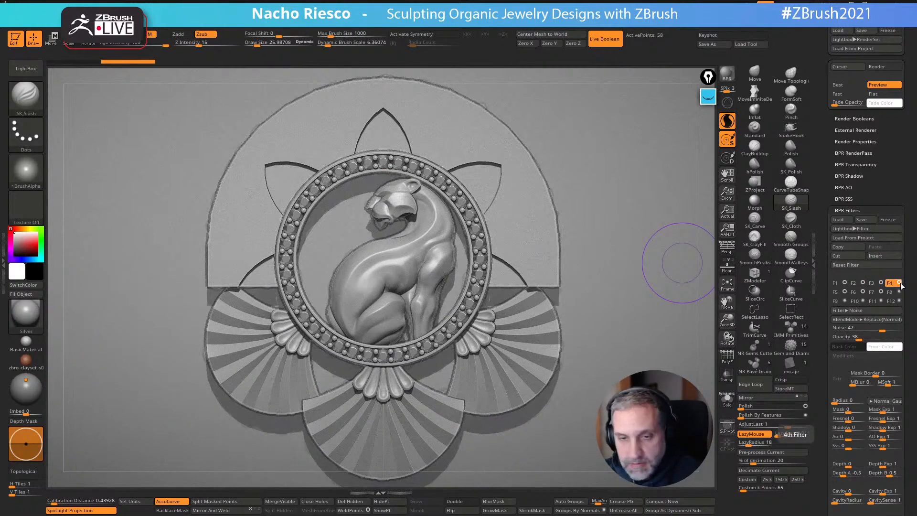
{"action": "left_click", "coordinate": [872, 292]}
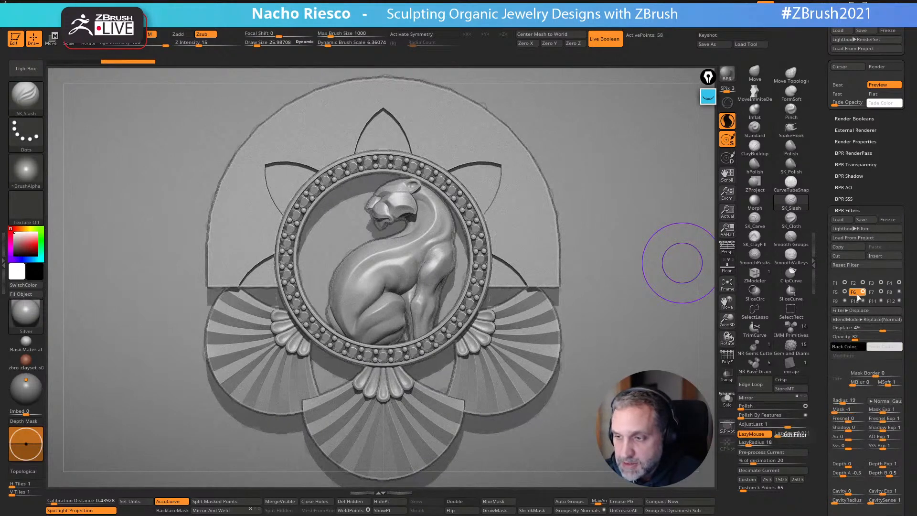
{"action": "mouse_move", "coordinate": [859, 339]}
{"action": "left_mouse_down"}
{"action": "mouse_move", "coordinate": [873, 339]}
{"action": "mouse_move", "coordinate": [860, 345]}
{"action": "left_mouse_up"}
{"action": "left_click", "coordinate": [859, 345]}
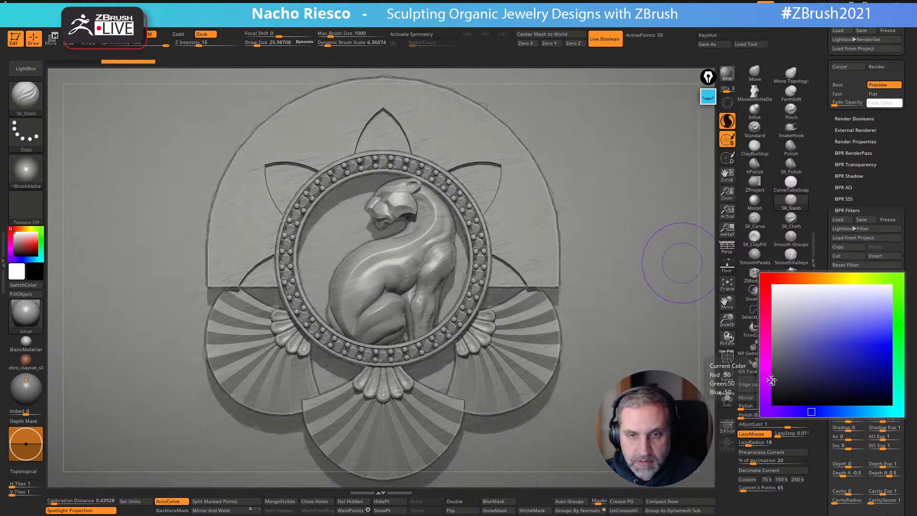
{"action": "left_click", "coordinate": [766, 376]}
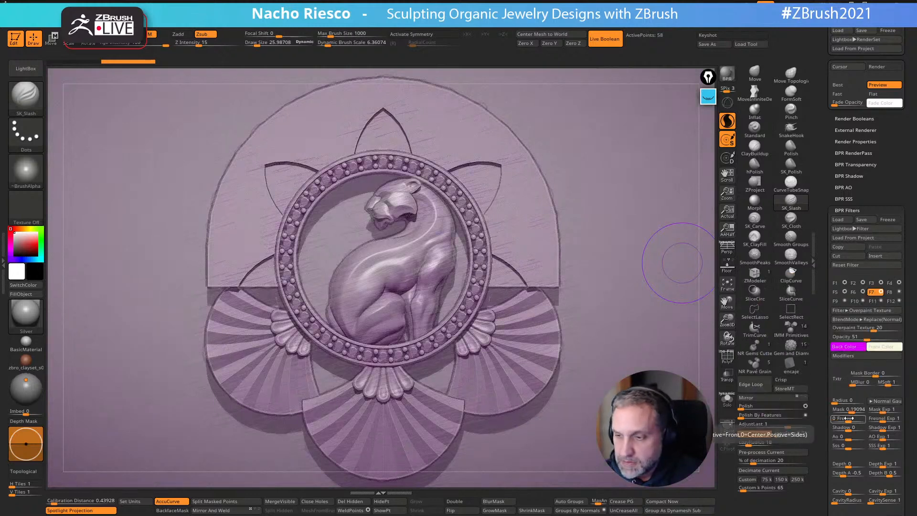
{"action": "left_click", "coordinate": [849, 343]}
{"action": "left_click", "coordinate": [786, 366]}
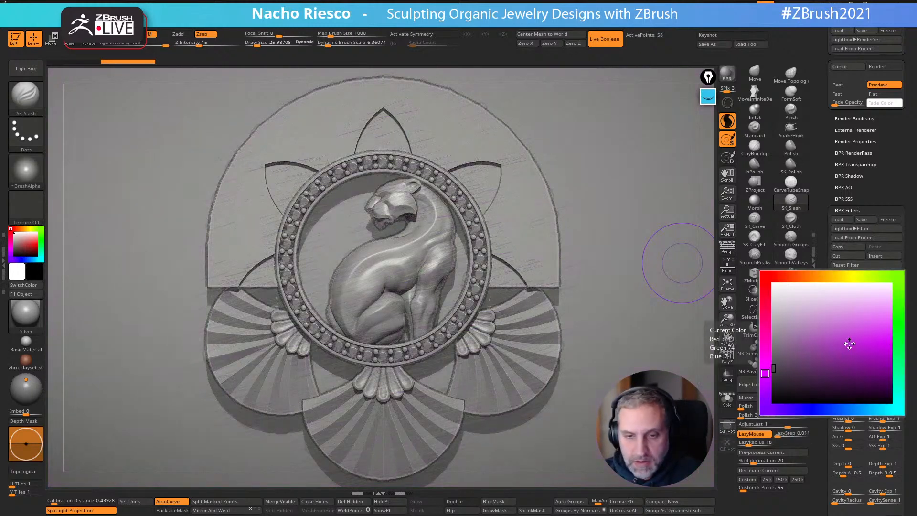
{"action": "left_click_drag", "start_coordinate": [850, 410], "coordinate": [844, 412]}
{"action": "left_click", "coordinate": [843, 412]}
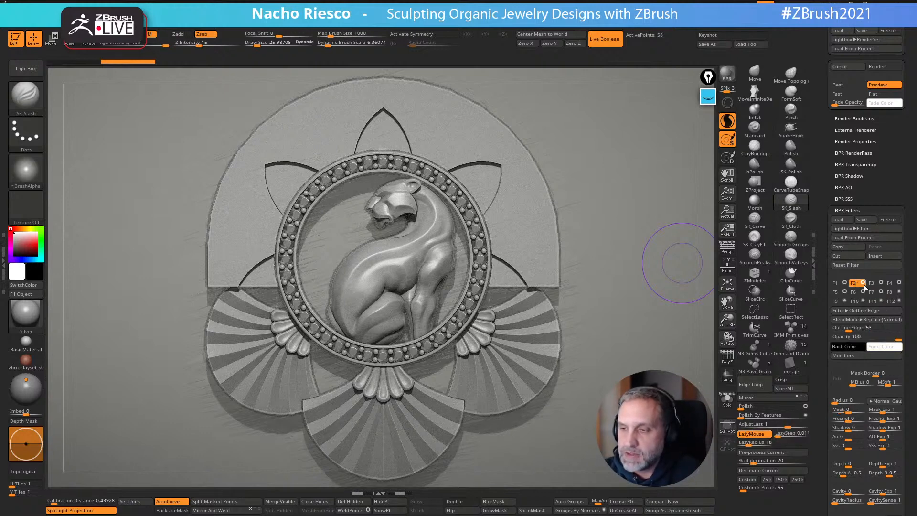
Set the fourth filter's Noise strength to 57, its Mask to -0.24528 and its Opacity to 66
{"action": "left_click", "coordinate": [872, 283]}
{"action": "left_click", "coordinate": [888, 283]}
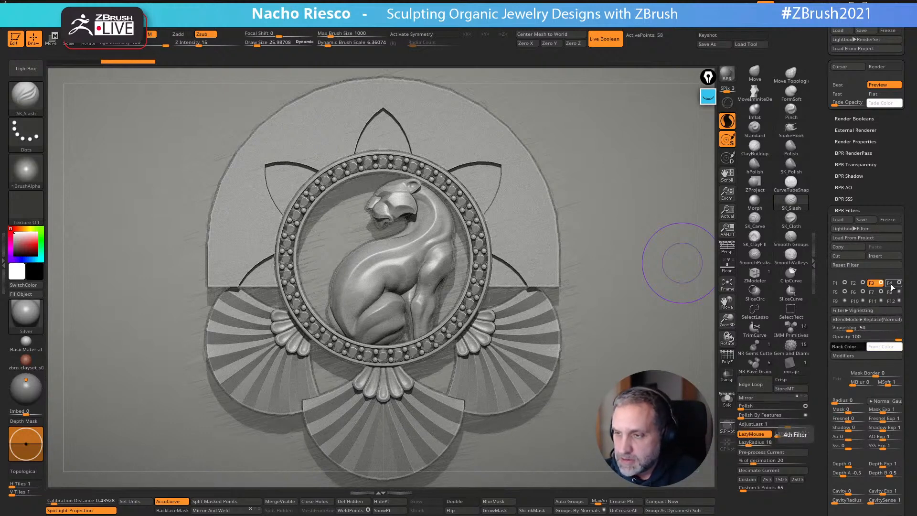
{"action": "left_click_drag", "start_coordinate": [863, 336], "coordinate": [882, 337]}
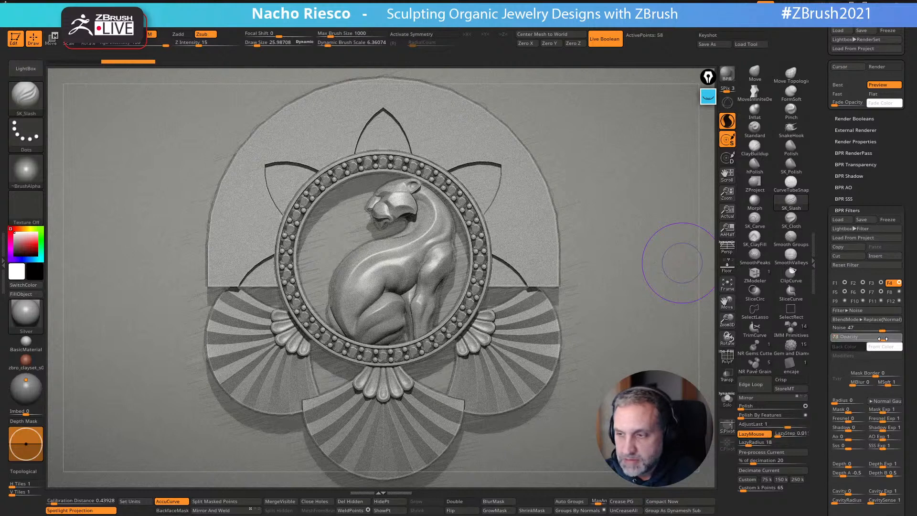
{"action": "left_click_drag", "start_coordinate": [848, 411], "coordinate": [845, 411]}
{"action": "left_click", "coordinate": [846, 411]}
{"action": "left_click_drag", "start_coordinate": [887, 340], "coordinate": [903, 340]}
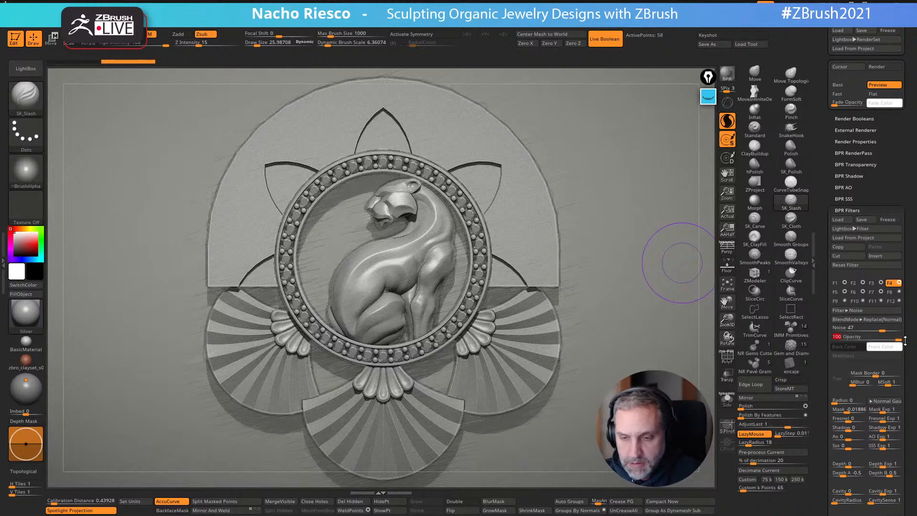
{"action": "left_click_drag", "start_coordinate": [837, 402], "coordinate": [833, 401]}
{"action": "left_click_drag", "start_coordinate": [883, 330], "coordinate": [884, 330]}
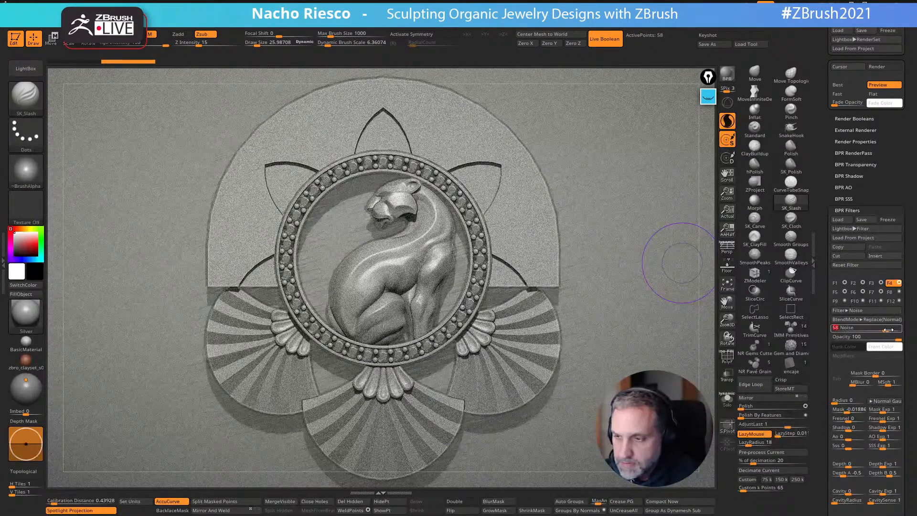
{"action": "left_click_drag", "start_coordinate": [844, 409], "coordinate": [845, 408]}
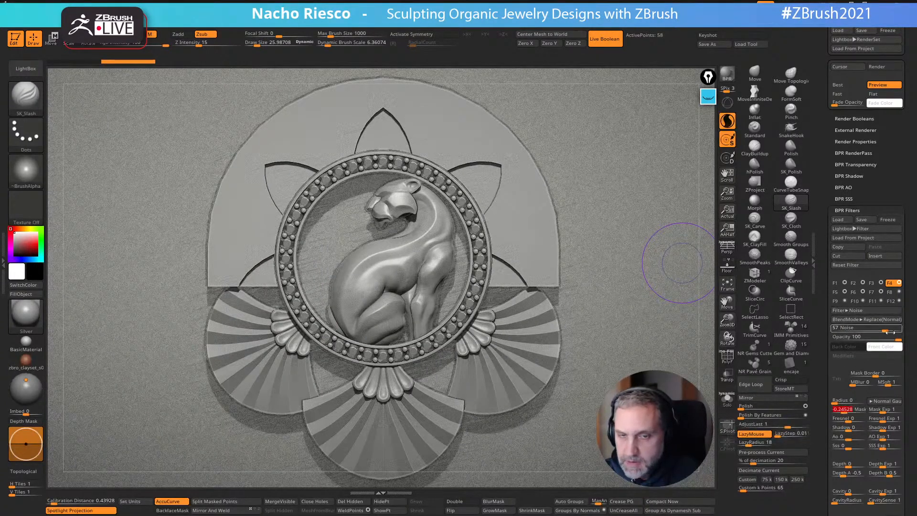
{"action": "left_click_drag", "start_coordinate": [894, 335], "coordinate": [876, 340]}
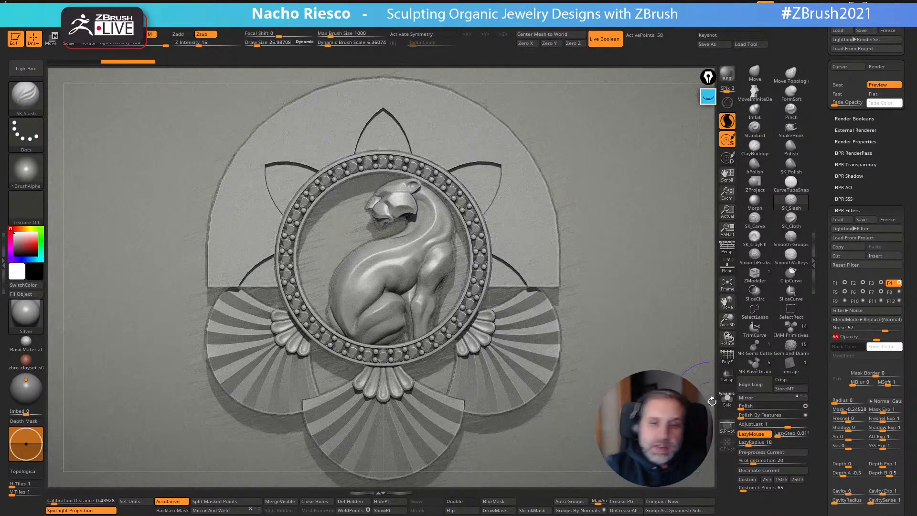
Change the back colour of the seventh filter's Overpaint Texture to a darker grey
{"action": "left_click", "coordinate": [872, 291]}
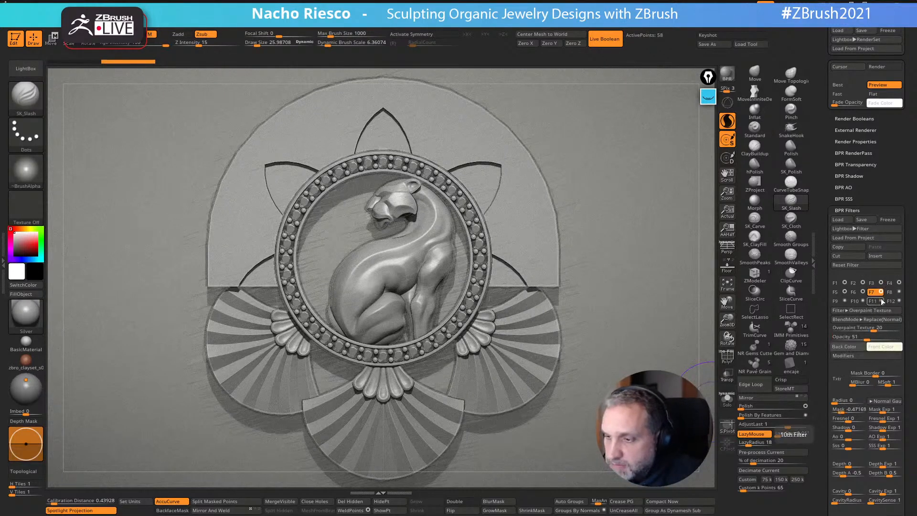
{"action": "left_click", "coordinate": [872, 349]}
{"action": "left_click", "coordinate": [772, 407]}
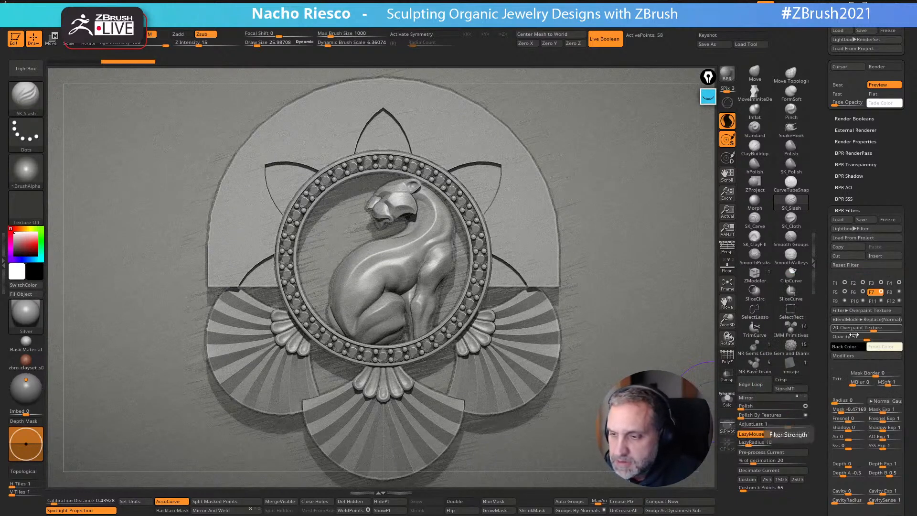
{"action": "left_click", "coordinate": [841, 347]}
{"action": "left_click", "coordinate": [774, 391]}
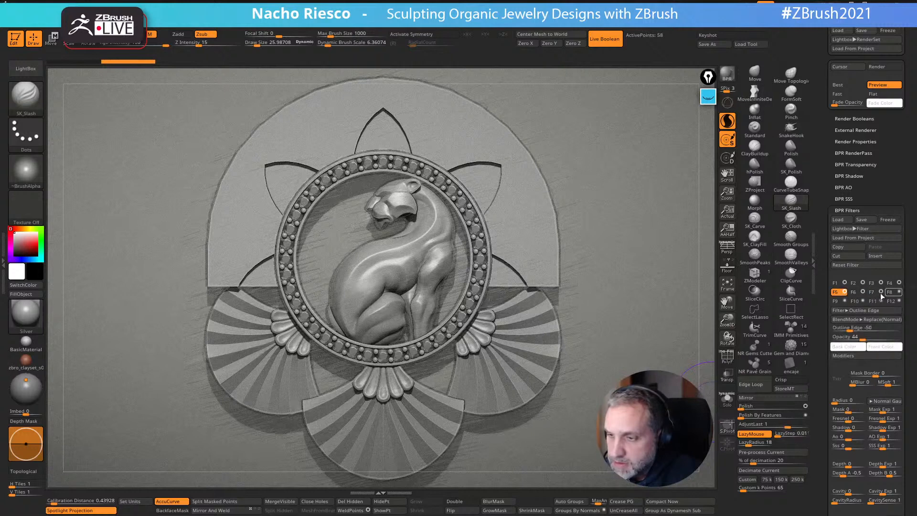
Set the back colour of the fifth filter's Outline Edge to black
{"action": "left_click", "coordinate": [850, 344]}
{"action": "left_click", "coordinate": [773, 406]}
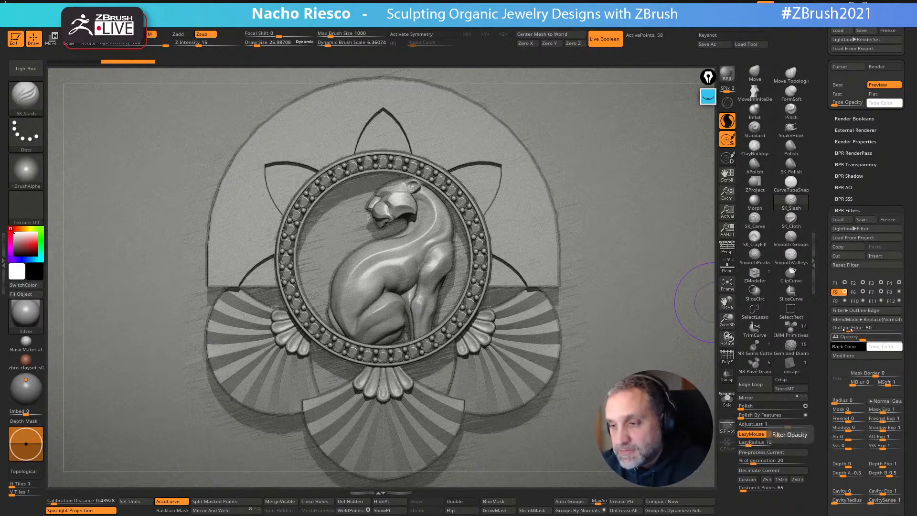
{"action": "scroll", "coordinate": [819, 348], "scroll_direction": "down", "scroll_amount": 1}
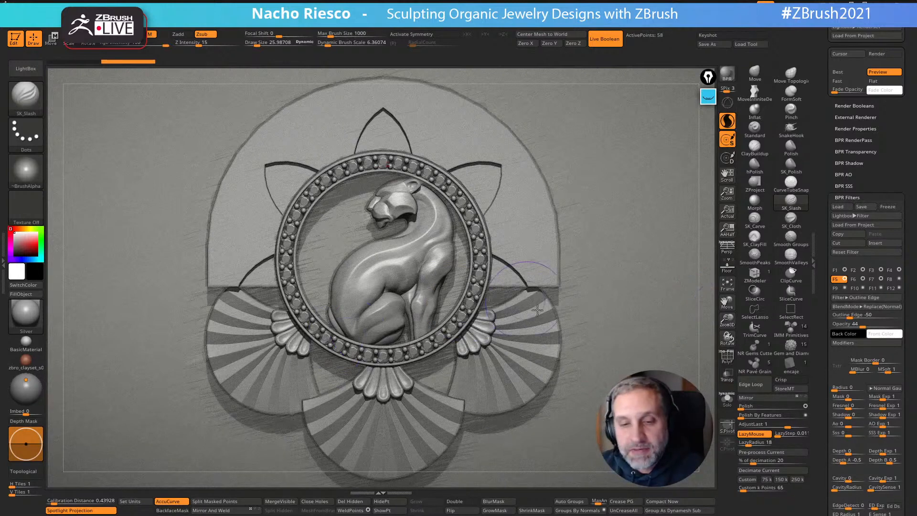
{"action": "left_click", "coordinate": [710, 381]}
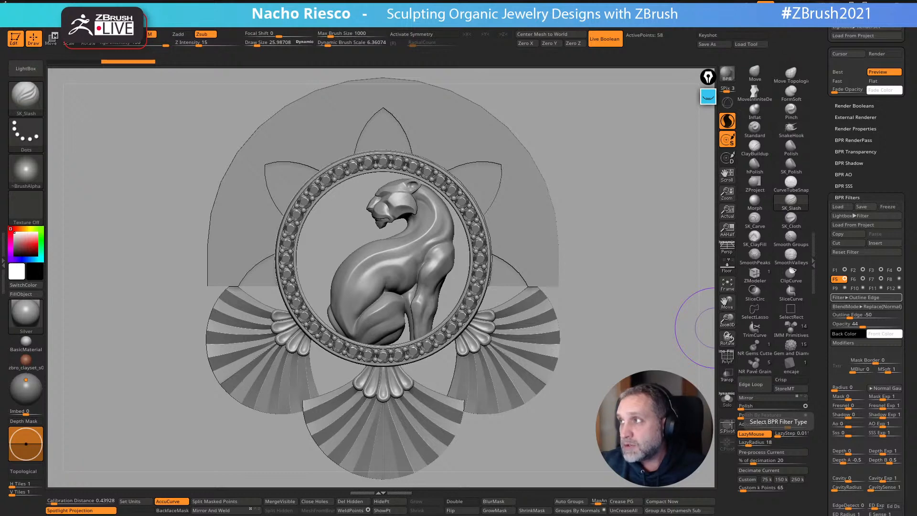
Switch to YouTube in the browser, open the account's own channel and look through its video sections
{"action": "left_click_drag", "start_coordinate": [916, 84], "coordinate": [415, 91]}
{"action": "left_click", "coordinate": [779, 146]}
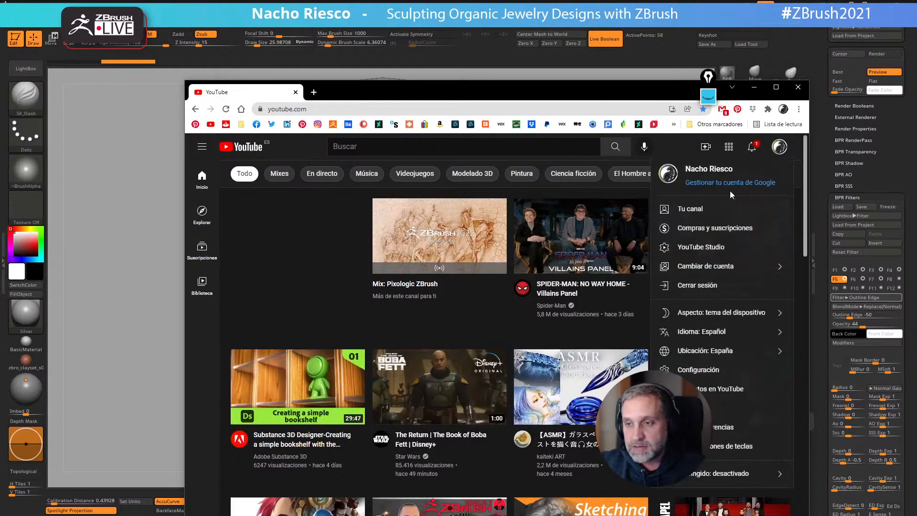
{"action": "left_click", "coordinate": [677, 207]}
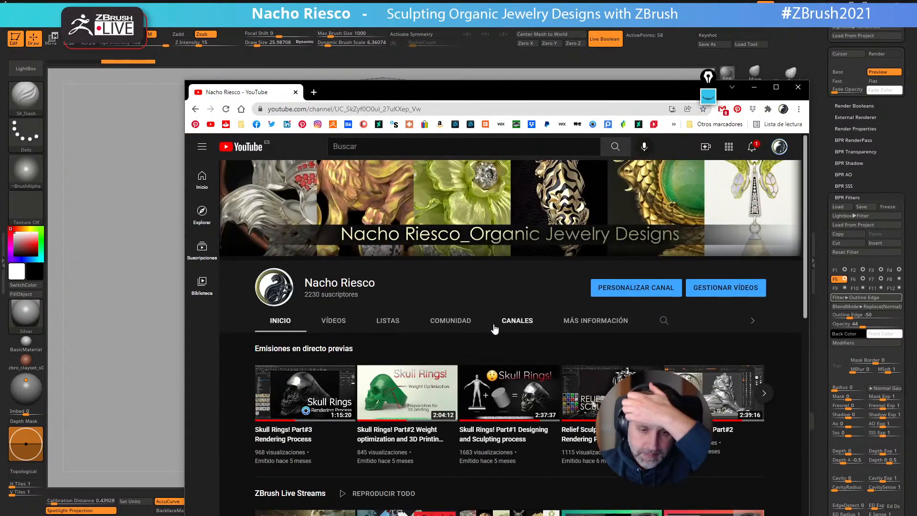
{"action": "scroll", "coordinate": [477, 334], "scroll_direction": "down", "scroll_amount": 2}
{"action": "scroll", "coordinate": [321, 404], "scroll_direction": "down", "scroll_amount": 2}
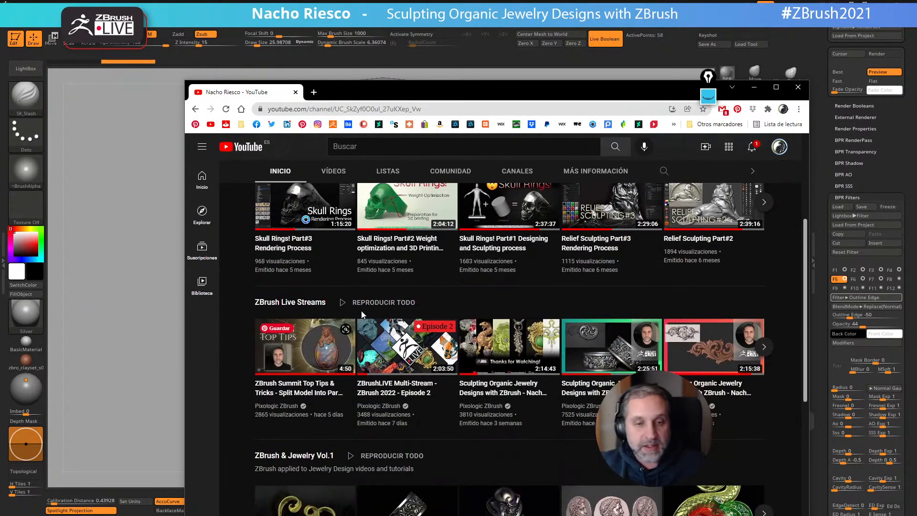
Reposition the browser window and search YouTube for pixologic
{"action": "left_click_drag", "start_coordinate": [439, 85], "coordinate": [356, 73]}
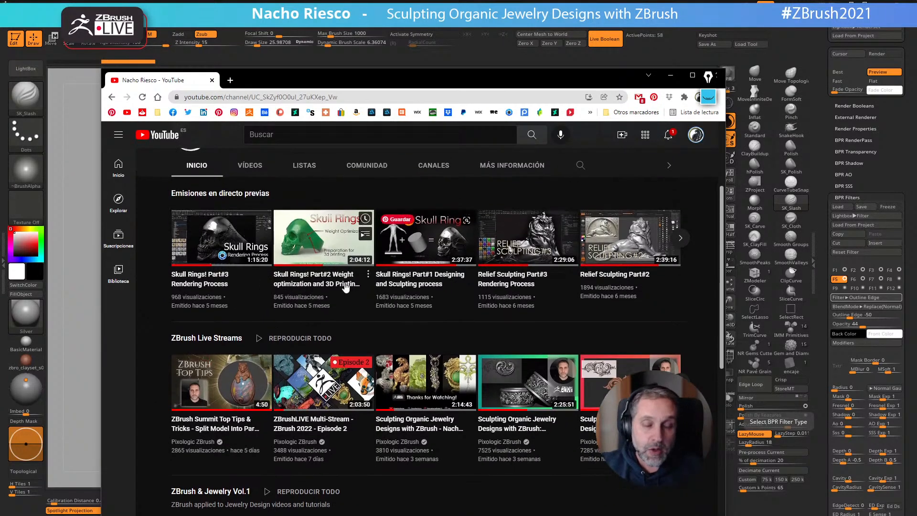
{"action": "left_click", "coordinate": [297, 136]}
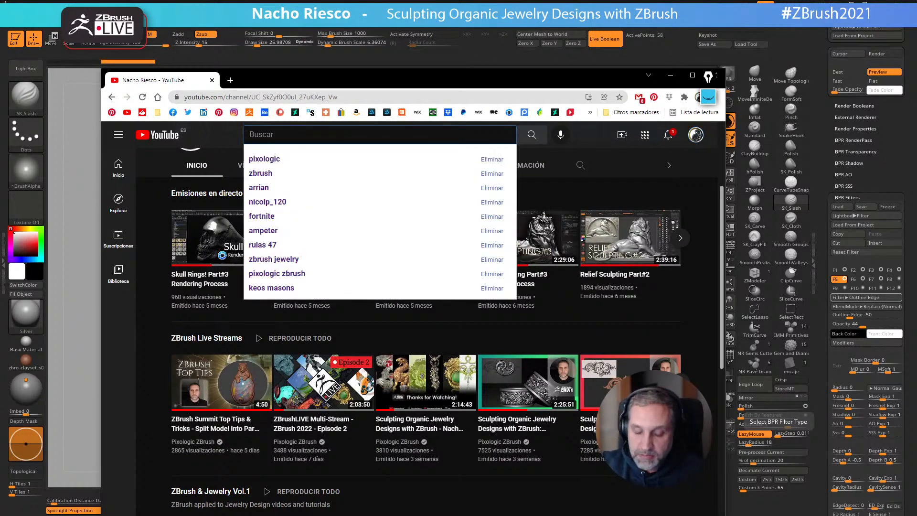
{"action": "left_click", "coordinate": [291, 159]}
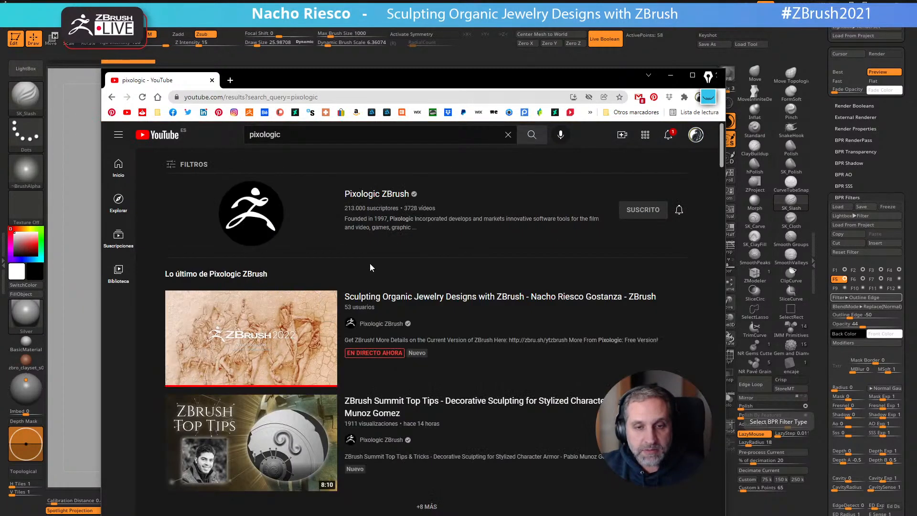
Open the Pixologic ZBrush channel from the search results and look through the video rows on its home page
{"action": "left_click", "coordinate": [376, 200]}
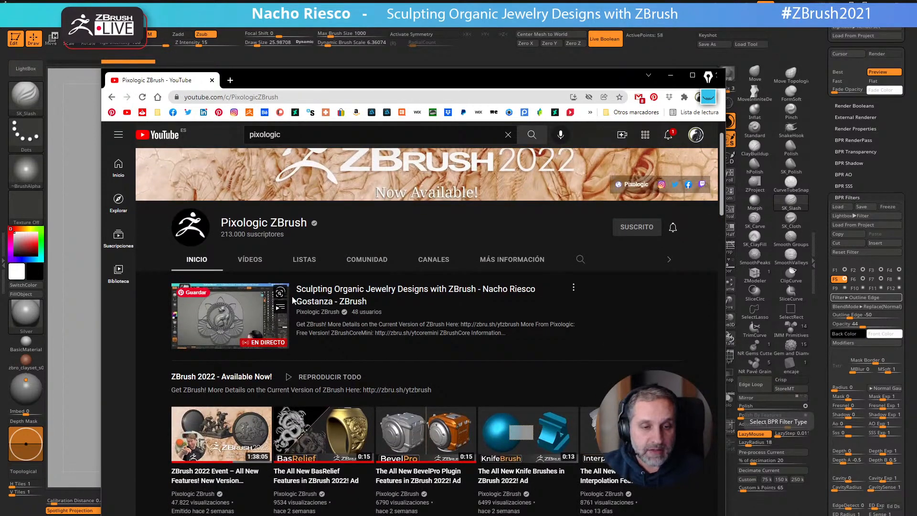
{"action": "scroll", "coordinate": [302, 308], "scroll_direction": "down", "scroll_amount": 4}
{"action": "scroll", "coordinate": [323, 331], "scroll_direction": "up", "scroll_amount": 4}
{"action": "scroll", "coordinate": [291, 349], "scroll_direction": "down", "scroll_amount": 7}
{"action": "scroll", "coordinate": [290, 349], "scroll_direction": "down", "scroll_amount": 6}
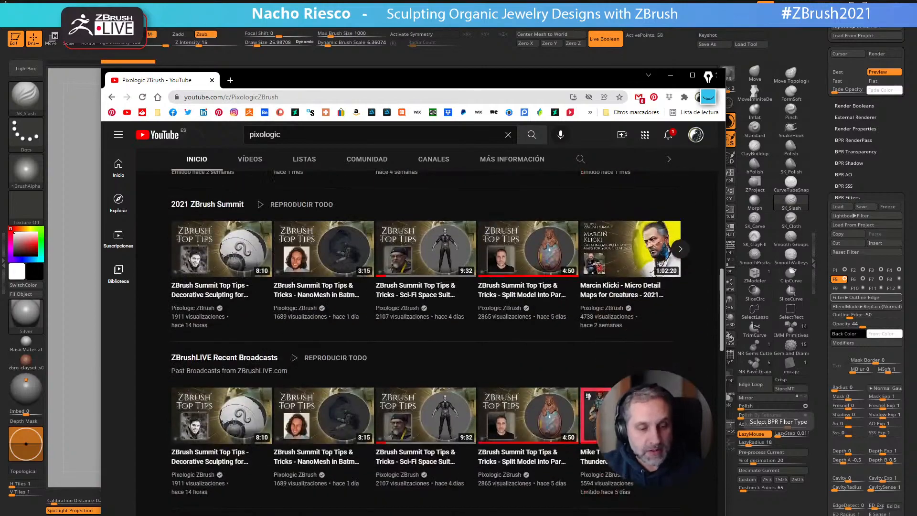
{"action": "scroll", "coordinate": [258, 311], "scroll_direction": "up", "scroll_amount": 10}
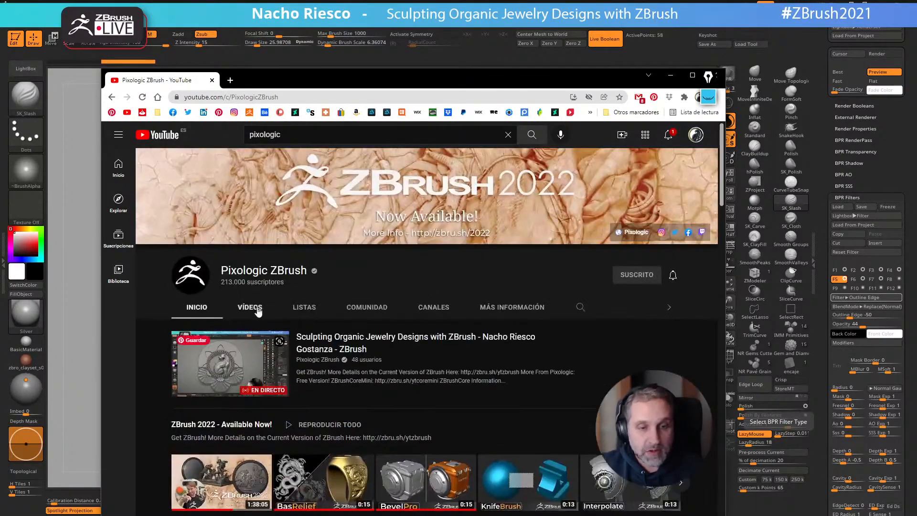
Look through the Pixologic ZBrush channel's uploaded videos and playlists, with the browser window moved higher
{"action": "left_click", "coordinate": [258, 310]}
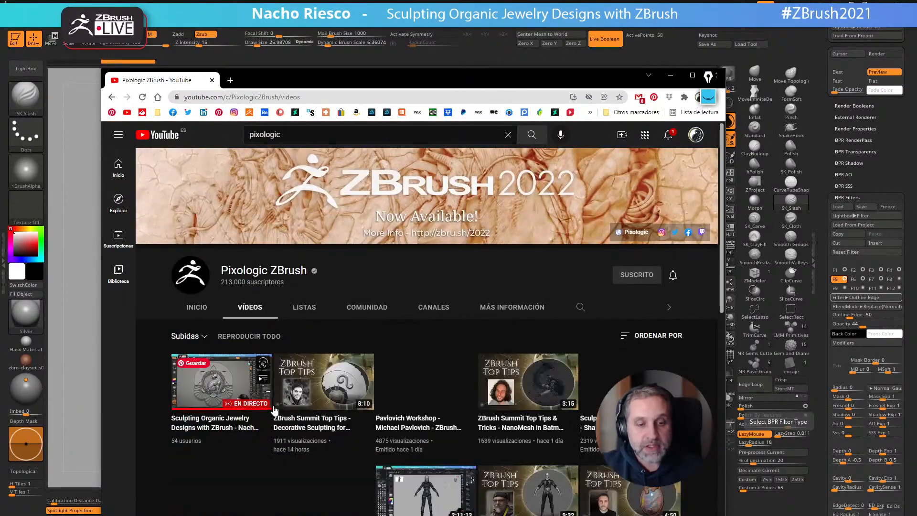
{"action": "left_click", "coordinate": [308, 310]}
{"action": "left_click_drag", "start_coordinate": [428, 81], "coordinate": [416, 43]}
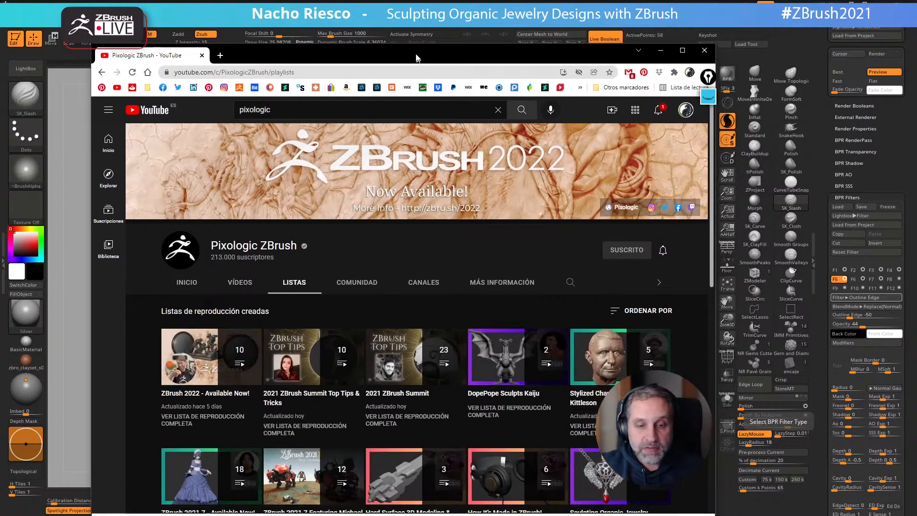
{"action": "scroll", "coordinate": [353, 360], "scroll_direction": "down", "scroll_amount": 3}
{"action": "scroll", "coordinate": [353, 360], "scroll_direction": "down", "scroll_amount": 1}
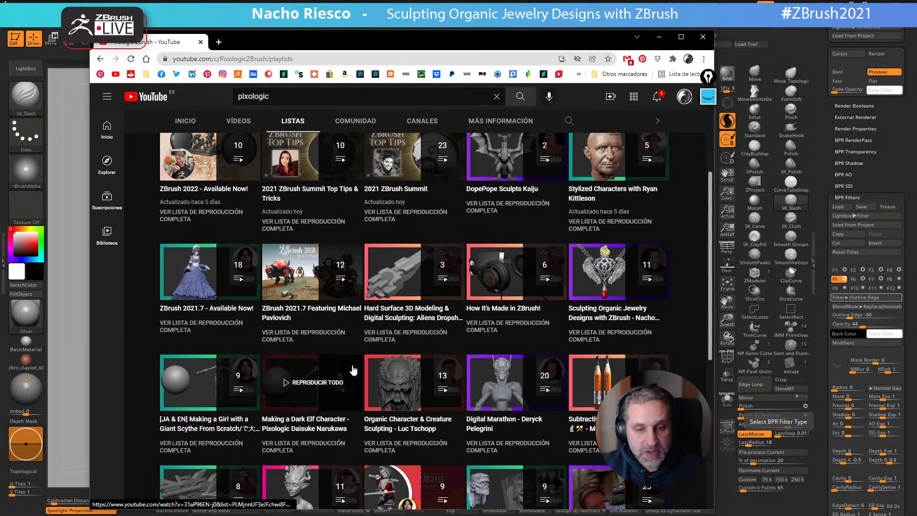
{"action": "scroll", "coordinate": [352, 368], "scroll_direction": "down", "scroll_amount": 2}
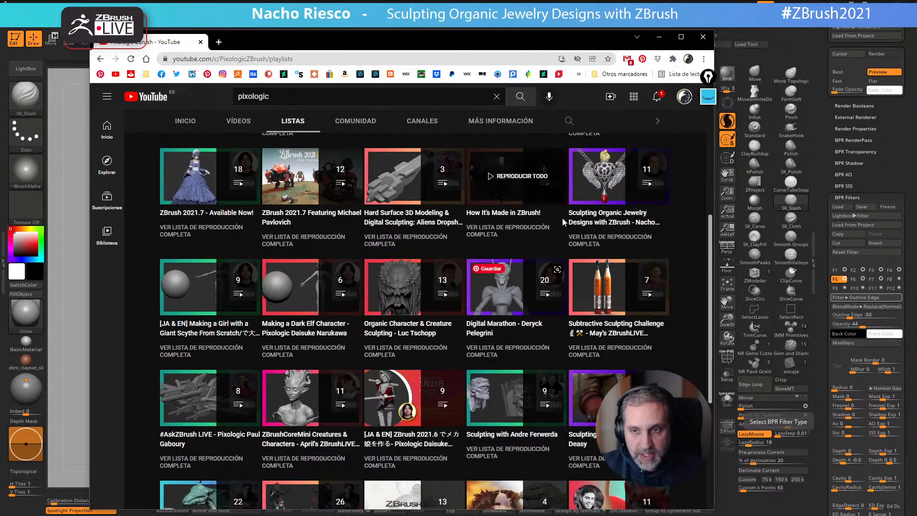
Open the full list of the playlist Sculpting Organic Jewelry Designs with ZBrush
{"action": "left_click", "coordinate": [584, 224]}
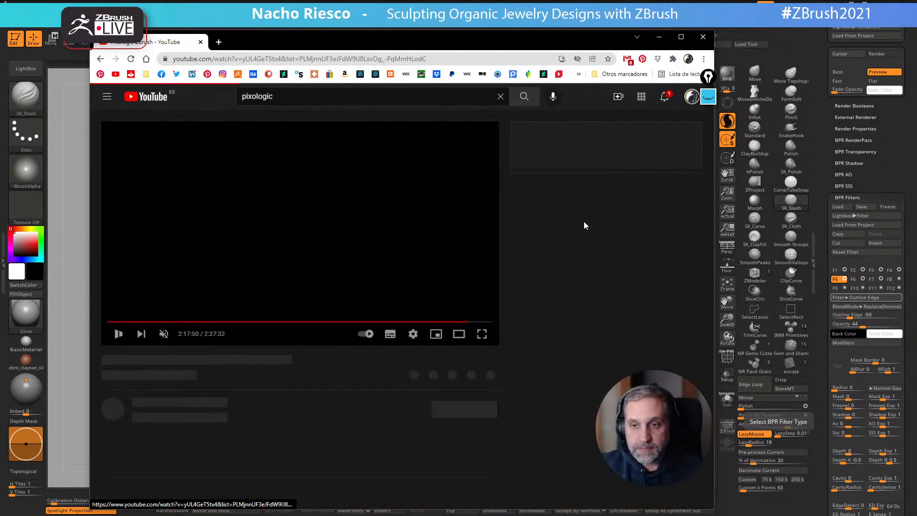
{"action": "left_click", "coordinate": [100, 59]}
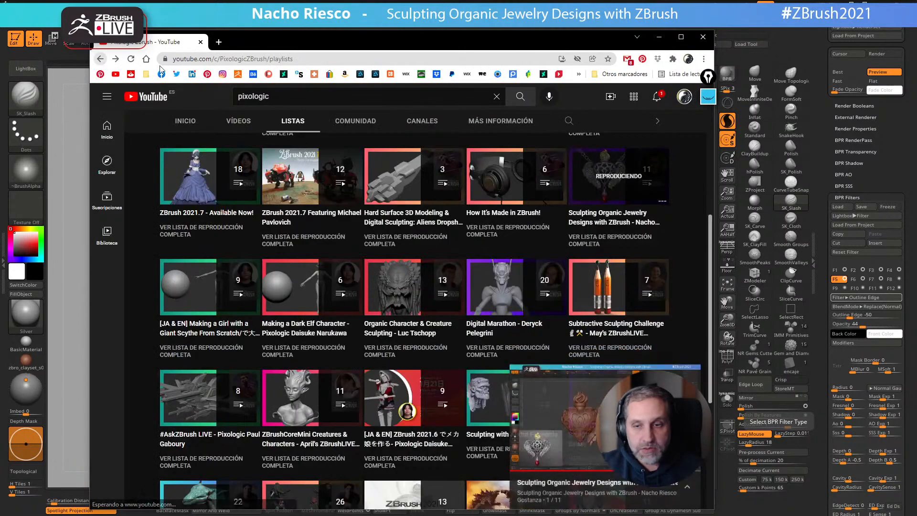
{"action": "left_click", "coordinate": [617, 246]}
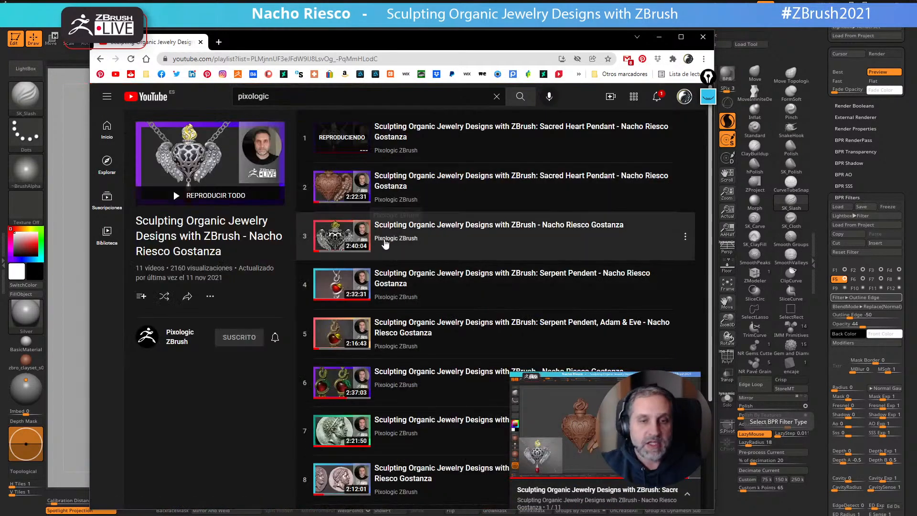
Look through the playlist's videos and dismiss the miniature video player that covers the list
{"action": "scroll", "coordinate": [409, 265], "scroll_direction": "down", "scroll_amount": 3}
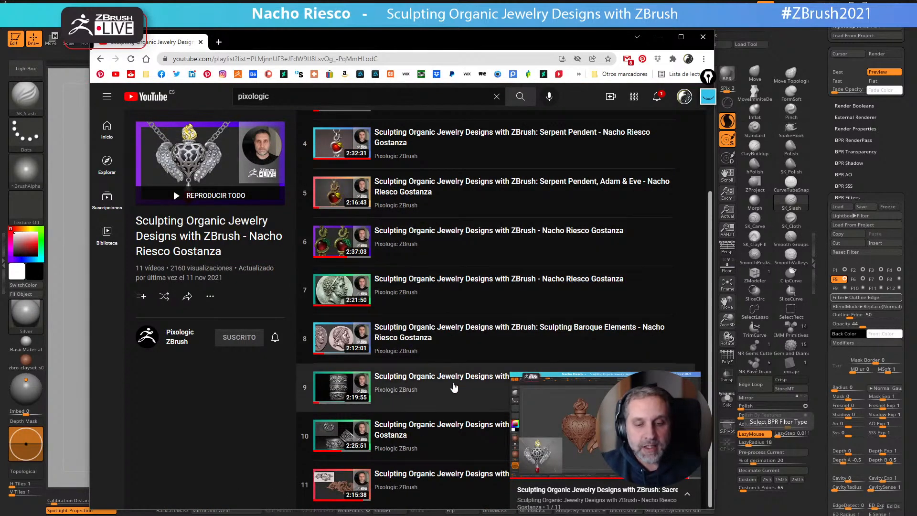
{"action": "scroll", "coordinate": [418, 278], "scroll_direction": "up", "scroll_amount": 3}
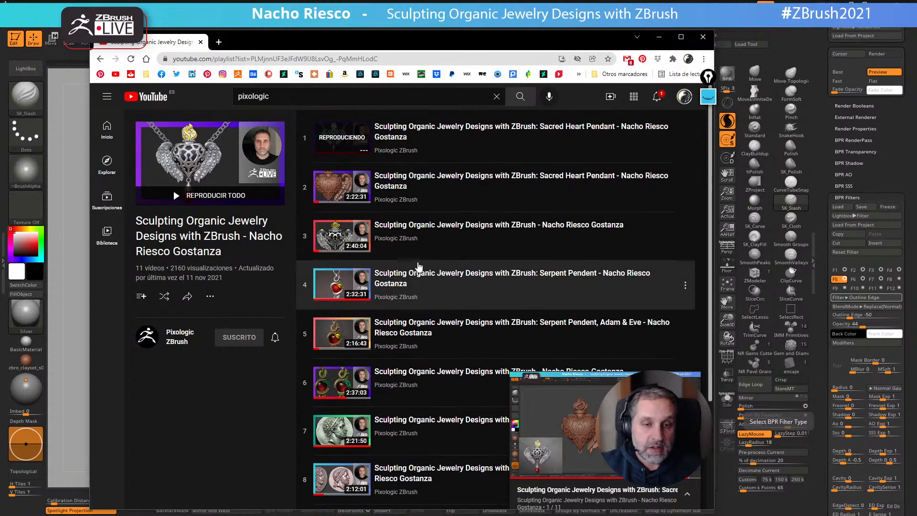
{"action": "scroll", "coordinate": [419, 278], "scroll_direction": "down", "scroll_amount": 2}
{"action": "mouse_move", "coordinate": [517, 379]}
{"action": "left_click", "coordinate": [692, 382]}
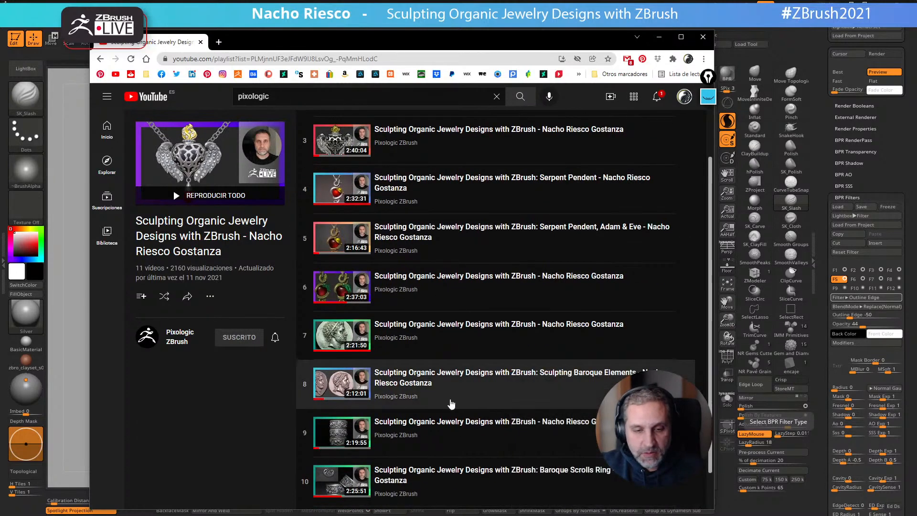
{"action": "scroll", "coordinate": [416, 420], "scroll_direction": "down", "scroll_amount": 1}
{"action": "scroll", "coordinate": [432, 401], "scroll_direction": "up", "scroll_amount": 3}
Open the playlist's first Sacred Heart Pendant stream and widen the browser window to show its page
{"action": "left_click", "coordinate": [409, 141]}
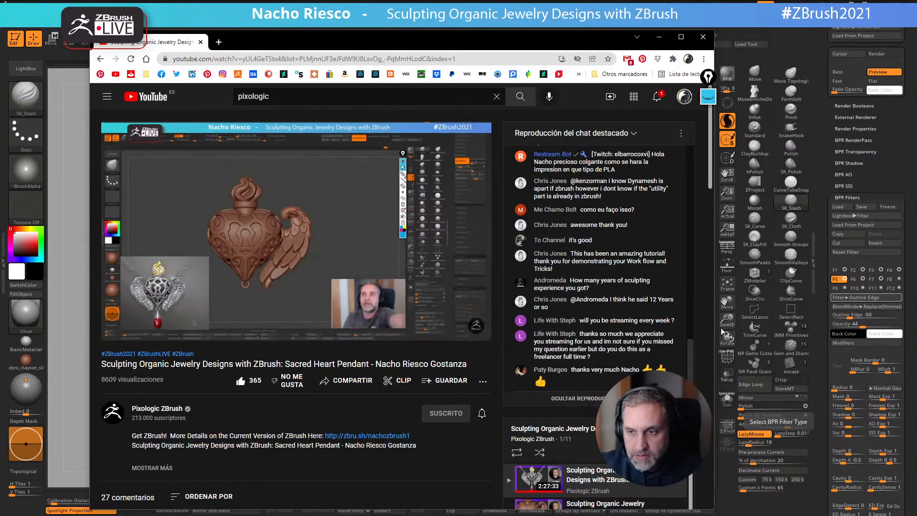
{"action": "left_click_drag", "start_coordinate": [713, 323], "coordinate": [916, 322]}
{"action": "scroll", "coordinate": [357, 400], "scroll_direction": "down", "scroll_amount": 1}
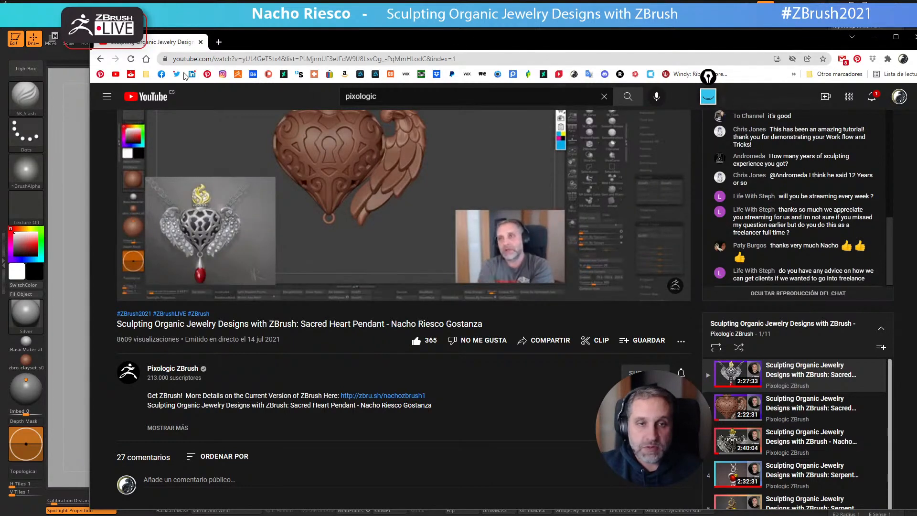
Return to the jewelry playlist without the miniature player, review its streams and close the browser to get back to ZBrush
{"action": "left_click", "coordinate": [100, 59]}
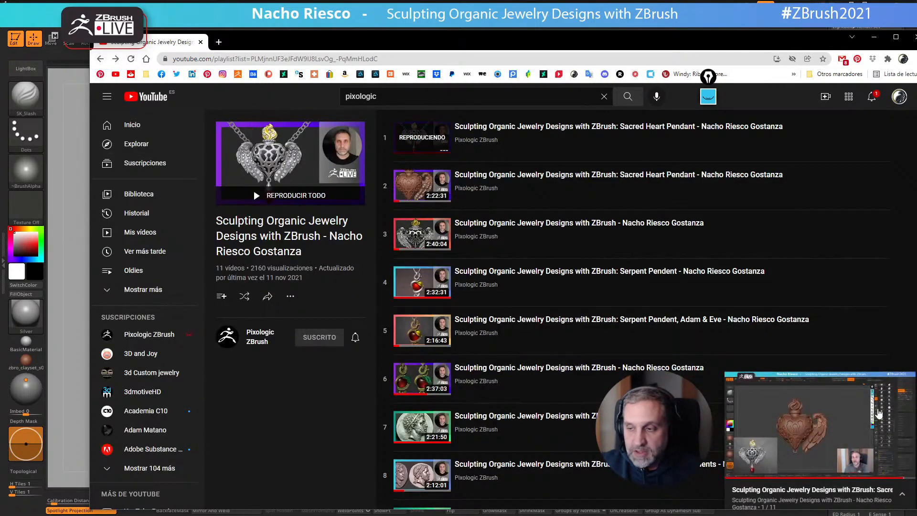
{"action": "left_click", "coordinate": [908, 385]}
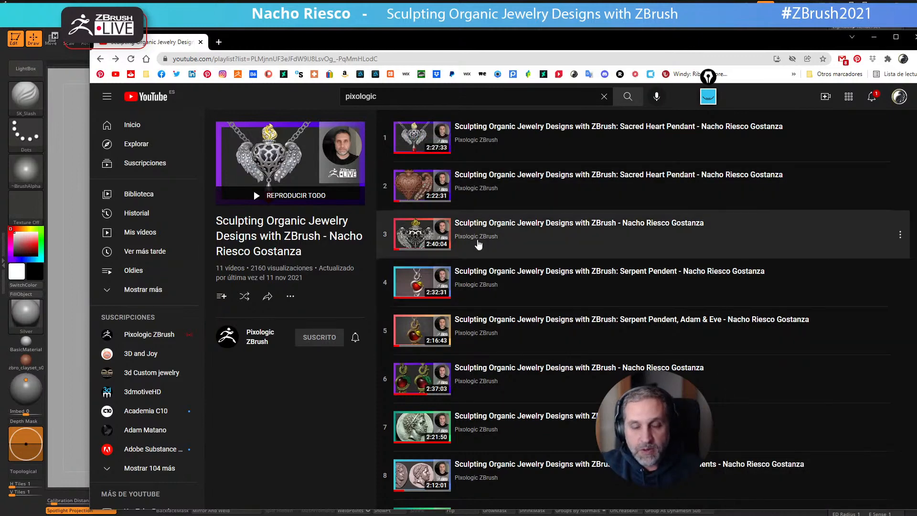
{"action": "scroll", "coordinate": [475, 234], "scroll_direction": "down", "scroll_amount": 3}
{"action": "scroll", "coordinate": [453, 373], "scroll_direction": "up", "scroll_amount": 3}
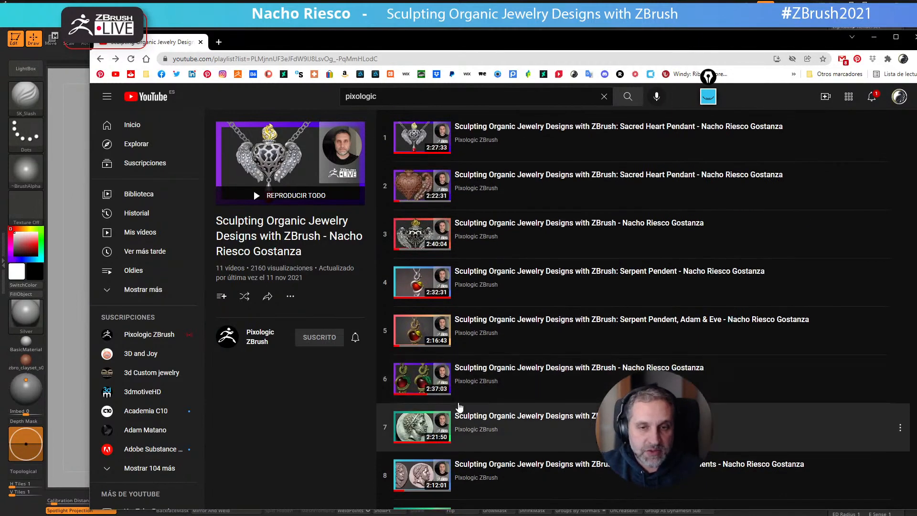
{"action": "left_click_drag", "start_coordinate": [800, 38], "coordinate": [741, 48]}
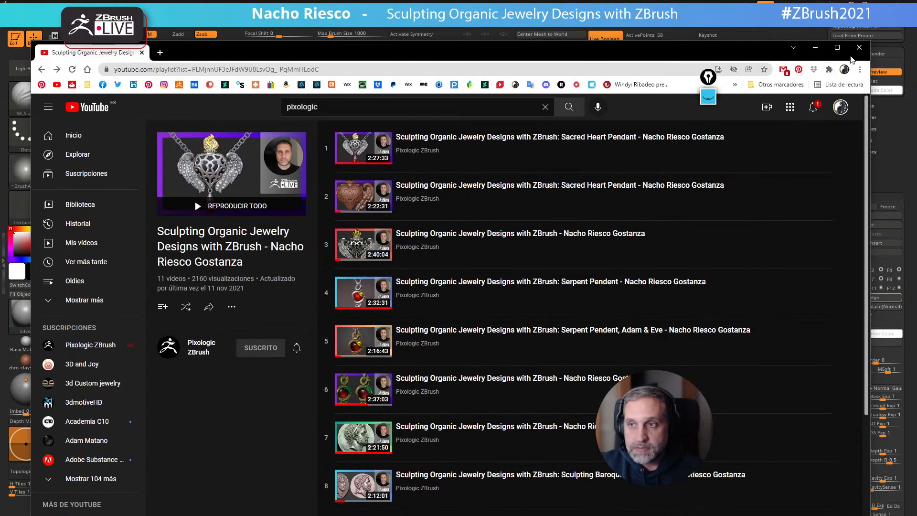
{"action": "left_click", "coordinate": [859, 48]}
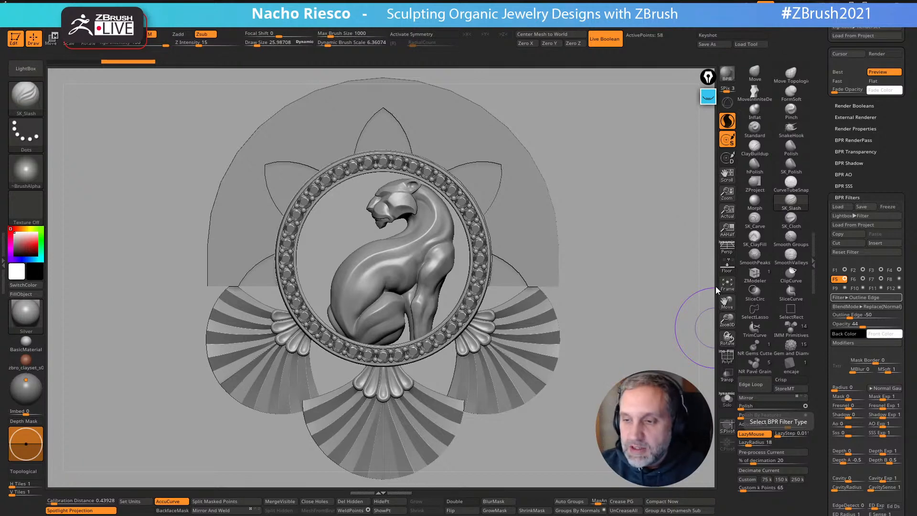
Reduce the brush draw size to about 3 and examine the panther's head and the surrounding gem ring up close
{"action": "left_click_drag", "start_coordinate": [706, 279], "coordinate": [658, 314]}
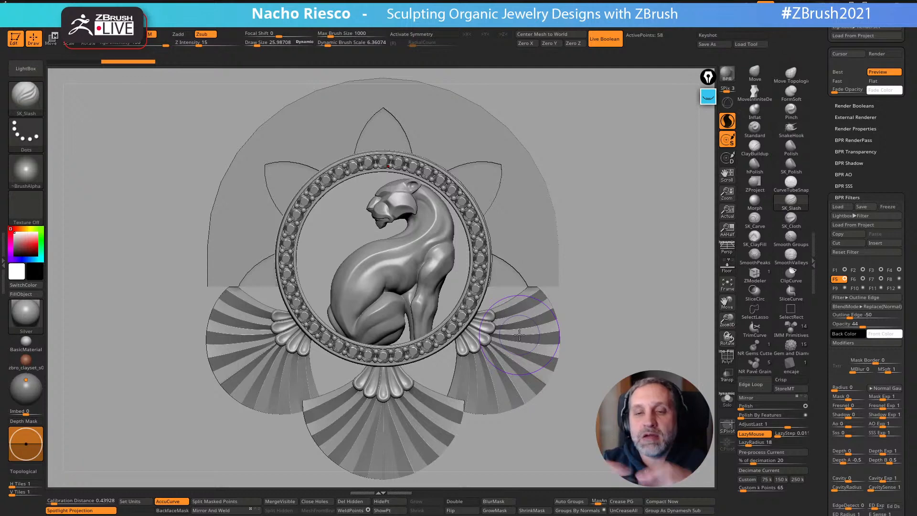
{"action": "key", "text": "space"}
{"action": "left_click_drag", "start_coordinate": [585, 214], "coordinate": [567, 213]}
{"action": "mouse_move", "coordinate": [537, 235]}
{"action": "right_mouse_down"}
{"action": "mouse_move", "coordinate": [523, 242]}
{"action": "mouse_move", "coordinate": [534, 213]}
{"action": "mouse_move", "coordinate": [521, 248]}
{"action": "mouse_move", "coordinate": [531, 242]}
{"action": "right_mouse_up"}
{"action": "right_click_drag", "start_coordinate": [599, 201], "coordinate": [568, 209], "text": "alt"}
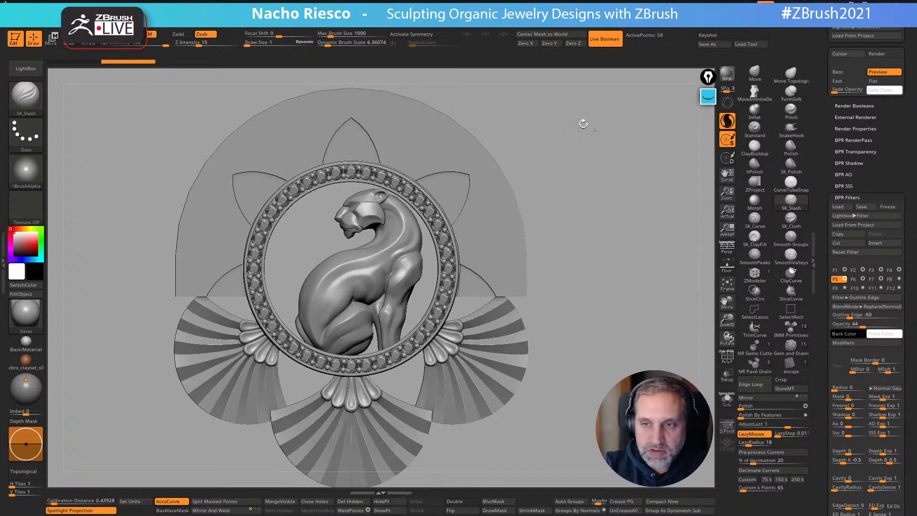
{"action": "right_click_drag", "start_coordinate": [612, 180], "coordinate": [589, 188]}
{"action": "mouse_move", "coordinate": [607, 142]}
{"action": "left_mouse_down"}
{"action": "mouse_move", "coordinate": [620, 172]}
{"action": "mouse_move", "coordinate": [491, 219]}
{"action": "mouse_move", "coordinate": [364, 222]}
{"action": "mouse_move", "coordinate": [411, 340]}
{"action": "left_mouse_up"}
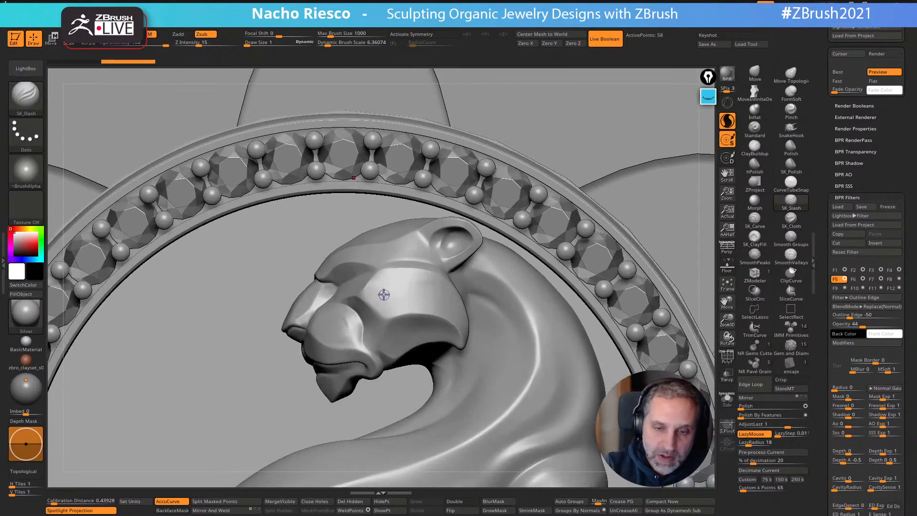
{"action": "key", "text": "space"}
{"action": "mouse_move", "coordinate": [383, 295]}
{"action": "left_mouse_down"}
{"action": "mouse_move", "coordinate": [394, 296]}
{"action": "mouse_move", "coordinate": [390, 283]}
{"action": "mouse_move", "coordinate": [392, 291]}
{"action": "mouse_move", "coordinate": [399, 283]}
{"action": "mouse_move", "coordinate": [382, 290]}
{"action": "mouse_move", "coordinate": [392, 300]}
{"action": "mouse_move", "coordinate": [395, 287]}
{"action": "mouse_move", "coordinate": [383, 291]}
{"action": "left_mouse_up"}
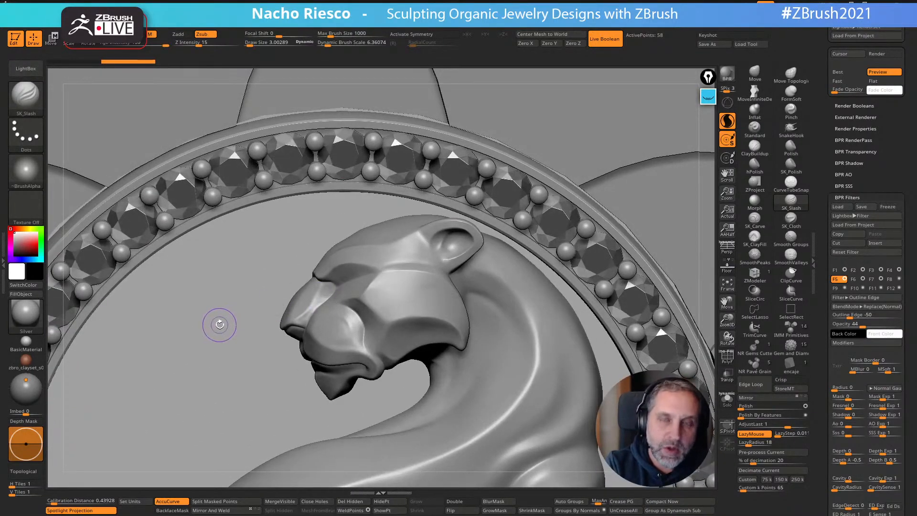
{"action": "left_click_drag", "start_coordinate": [217, 320], "coordinate": [214, 321]}
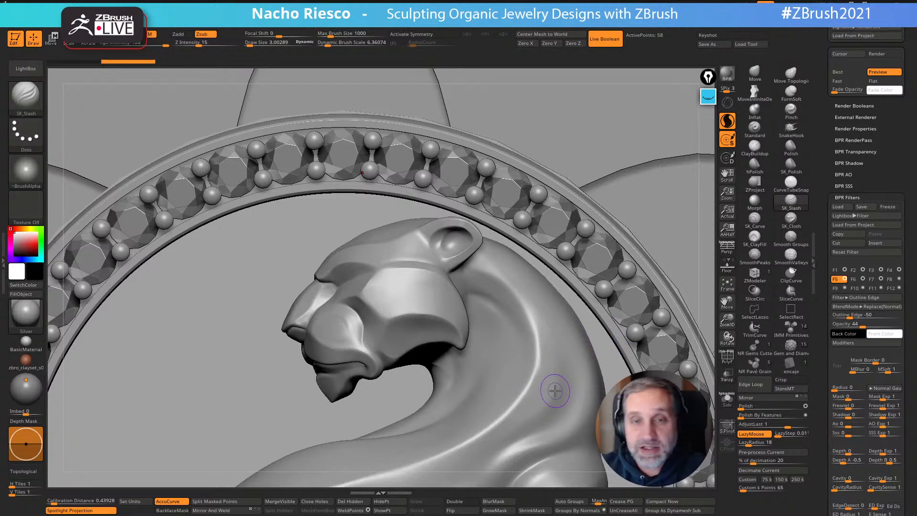
{"action": "left_click_drag", "start_coordinate": [705, 306], "coordinate": [707, 292]}
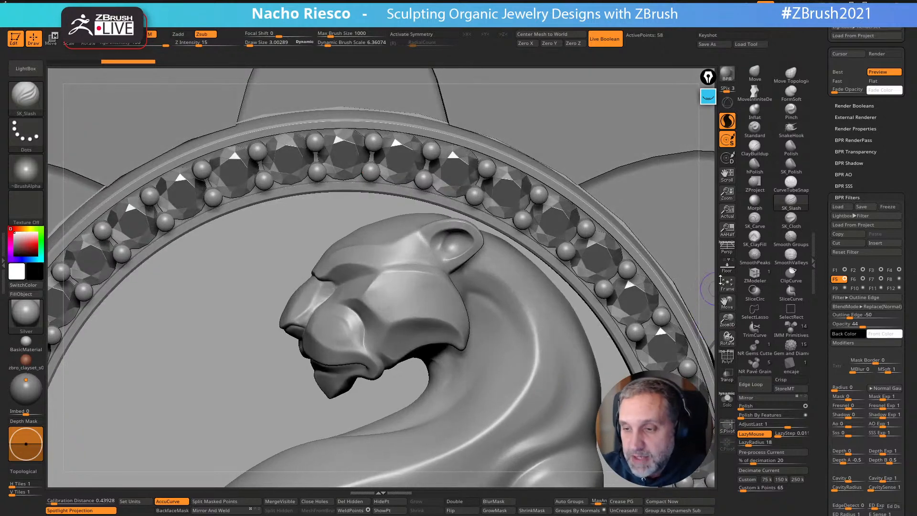
Darken the document background to dark grey and switch the model to the reddish-brown zbro_clayset material
{"action": "left_click", "coordinate": [727, 286]}
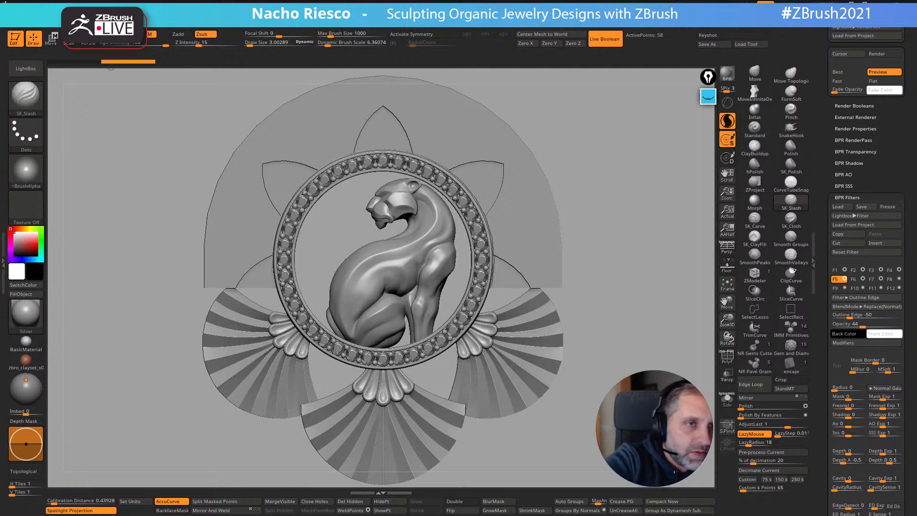
{"action": "mouse_move", "coordinate": [102, 20]}
{"action": "left_click_drag", "start_coordinate": [101, 169], "coordinate": [73, 187]}
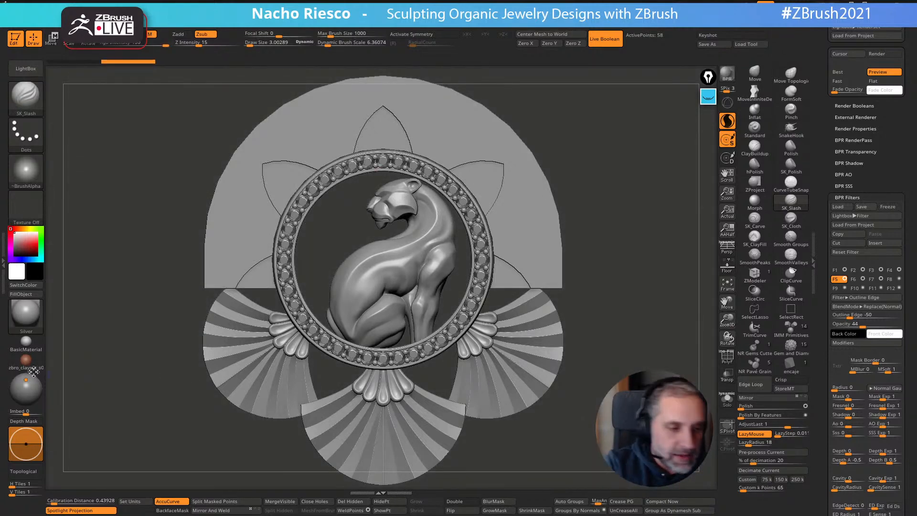
{"action": "left_click", "coordinate": [26, 359]}
{"action": "left_click_drag", "start_coordinate": [716, 331], "coordinate": [711, 352], "text": "alt"}
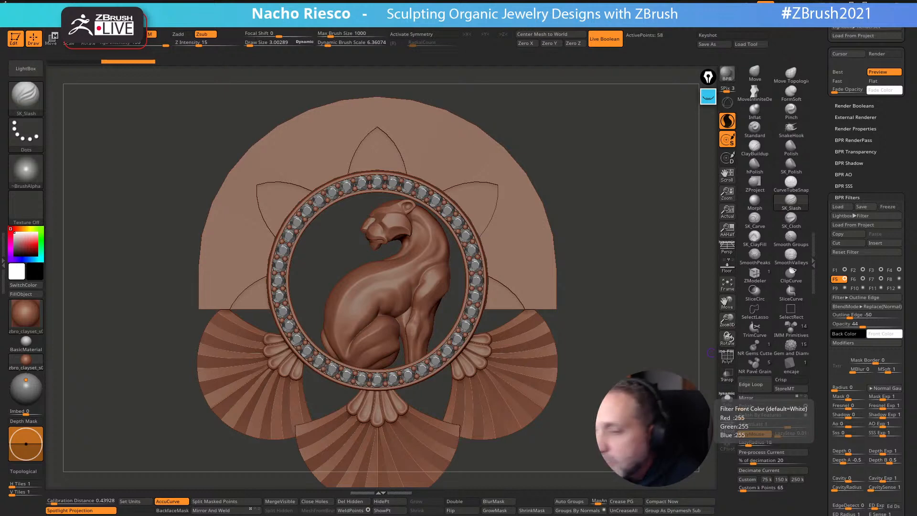
Select the panther subtool, isolate it to examine its depth from the side, and show the complete design again
{"action": "left_click_drag", "start_coordinate": [621, 318], "coordinate": [682, 349]}
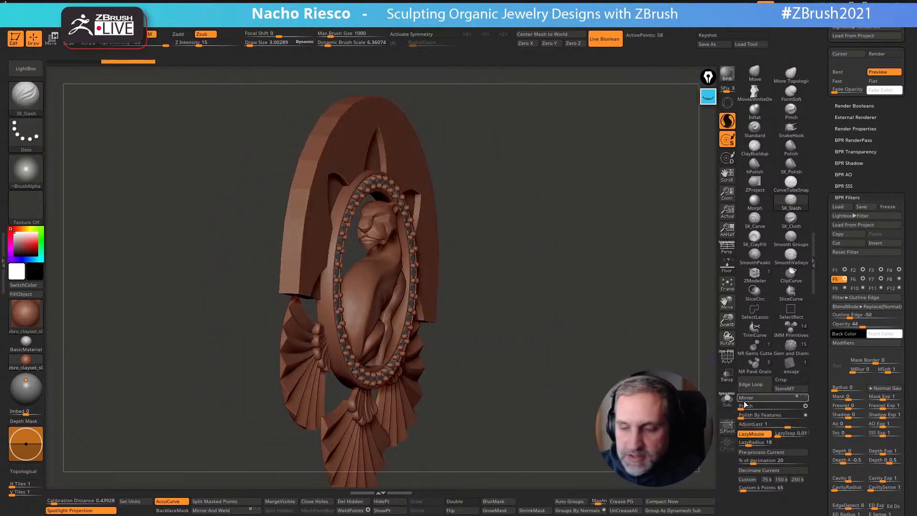
{"action": "left_click", "coordinate": [726, 400]}
{"action": "left_click_drag", "start_coordinate": [688, 405], "coordinate": [654, 408]}
{"action": "left_click", "coordinate": [726, 401]}
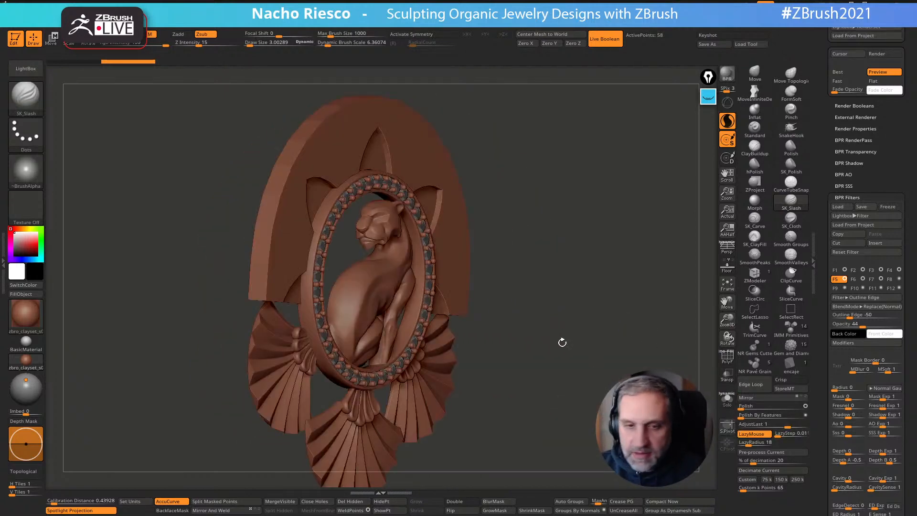
{"action": "left_click", "coordinate": [382, 225], "text": "alt"}
{"action": "left_click", "coordinate": [726, 399]}
{"action": "left_click_drag", "start_coordinate": [625, 370], "coordinate": [718, 278]}
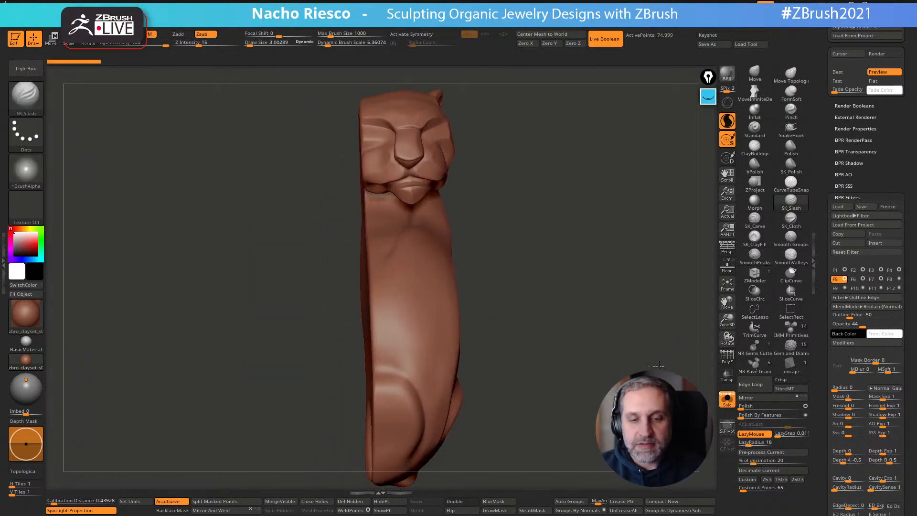
{"action": "left_click", "coordinate": [727, 401]}
{"action": "left_click_drag", "start_coordinate": [692, 406], "coordinate": [592, 425]}
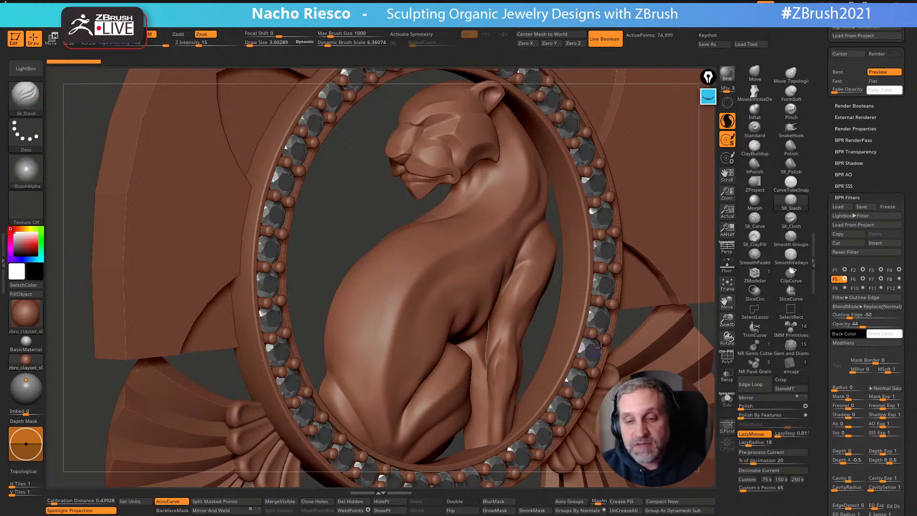
Frame the complete panther design in a straight front view and examine it closer
{"action": "left_click", "coordinate": [727, 285]}
{"action": "left_click", "coordinate": [732, 289]}
{"action": "left_click_drag", "start_coordinate": [679, 327], "coordinate": [555, 403], "text": "shift"}
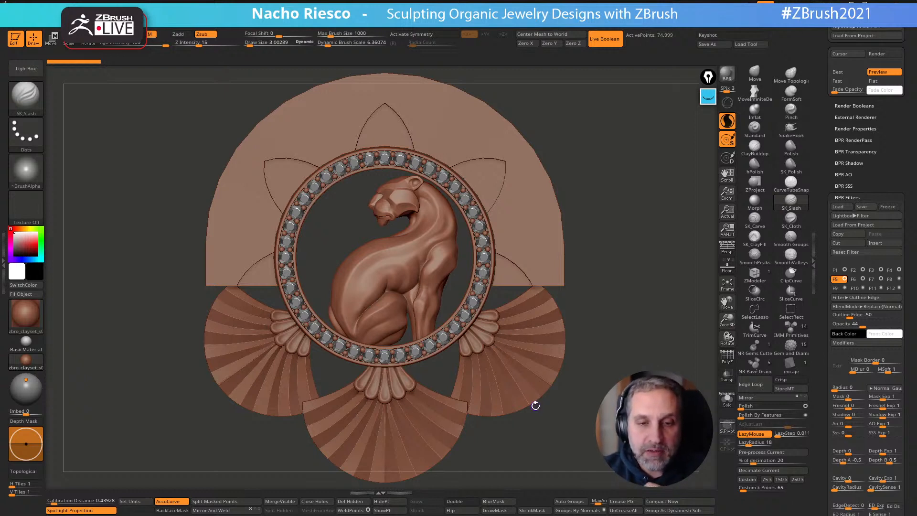
{"action": "mouse_move", "coordinate": [657, 325]}
{"action": "left_mouse_down"}
{"action": "mouse_move", "coordinate": [694, 337]}
{"action": "mouse_move", "coordinate": [673, 344]}
{"action": "mouse_move", "coordinate": [668, 333]}
{"action": "mouse_move", "coordinate": [654, 359]}
{"action": "mouse_move", "coordinate": [613, 344]}
{"action": "left_mouse_up"}
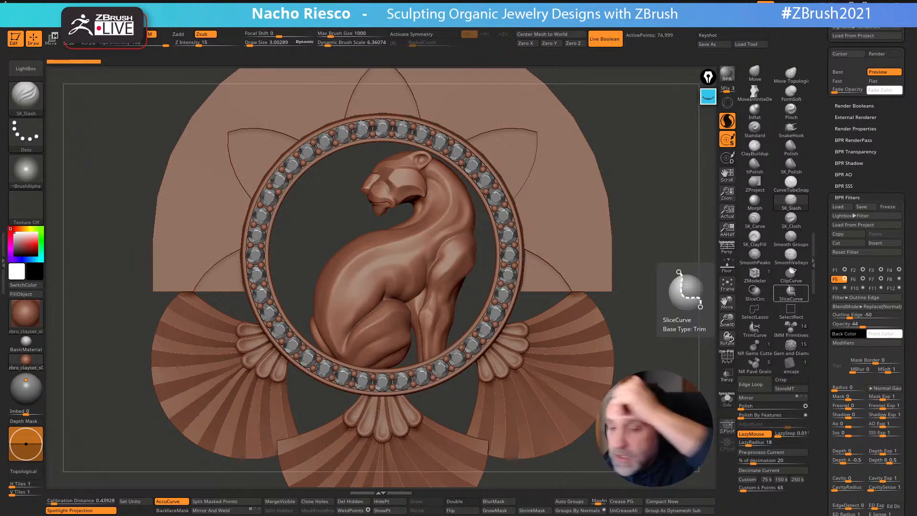
Hide the pantera and pantera hueca subtool folders, leaving the aro folder shown, and frame the gem ring
{"action": "left_click_drag", "start_coordinate": [825, 355], "coordinate": [856, 292]}
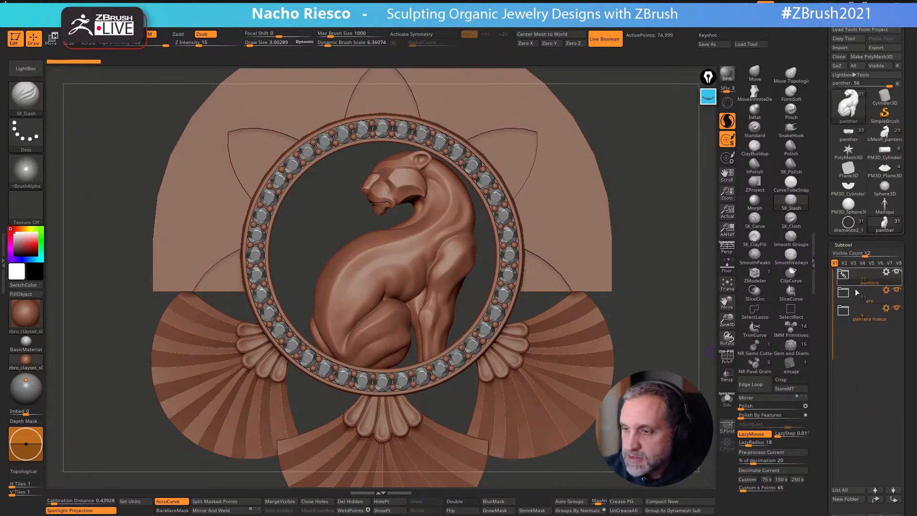
{"action": "left_click", "coordinate": [895, 275]}
{"action": "left_click", "coordinate": [896, 307]}
{"action": "key", "text": "f"}
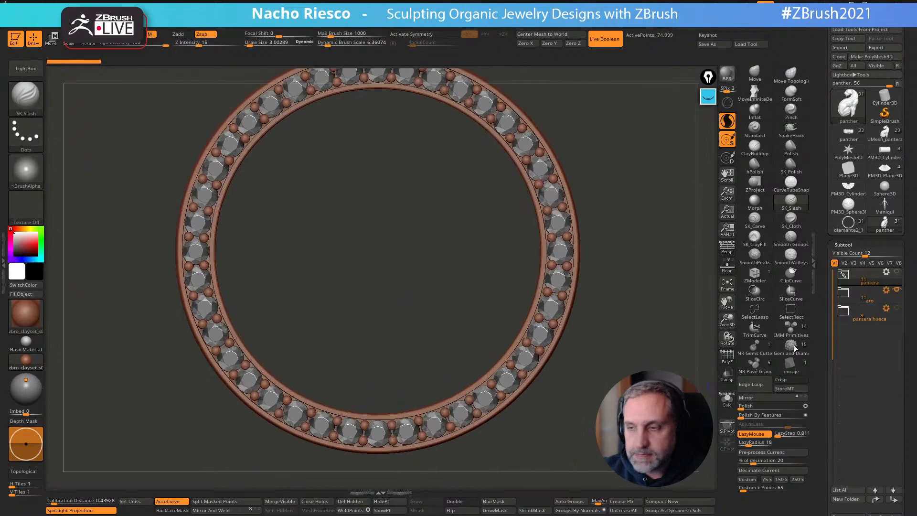
Expand the aro folder, select the render1 subtool, and isolate it to check the plain ring's shape
{"action": "left_click", "coordinate": [843, 292]}
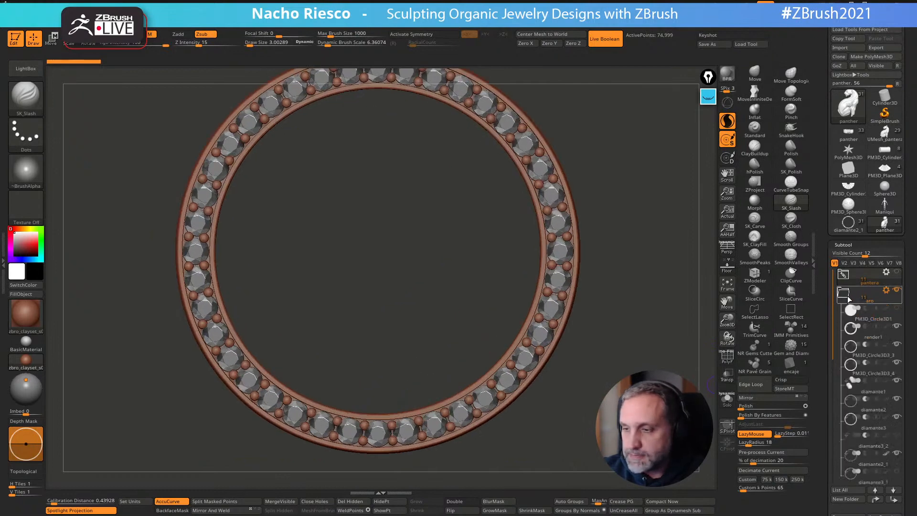
{"action": "left_click", "coordinate": [878, 334]}
{"action": "left_click", "coordinate": [728, 400]}
{"action": "mouse_move", "coordinate": [444, 260]}
{"action": "left_mouse_down"}
{"action": "mouse_move", "coordinate": [564, 291]}
{"action": "mouse_move", "coordinate": [587, 268]}
{"action": "mouse_move", "coordinate": [564, 286]}
{"action": "mouse_move", "coordinate": [447, 269]}
{"action": "left_mouse_up"}
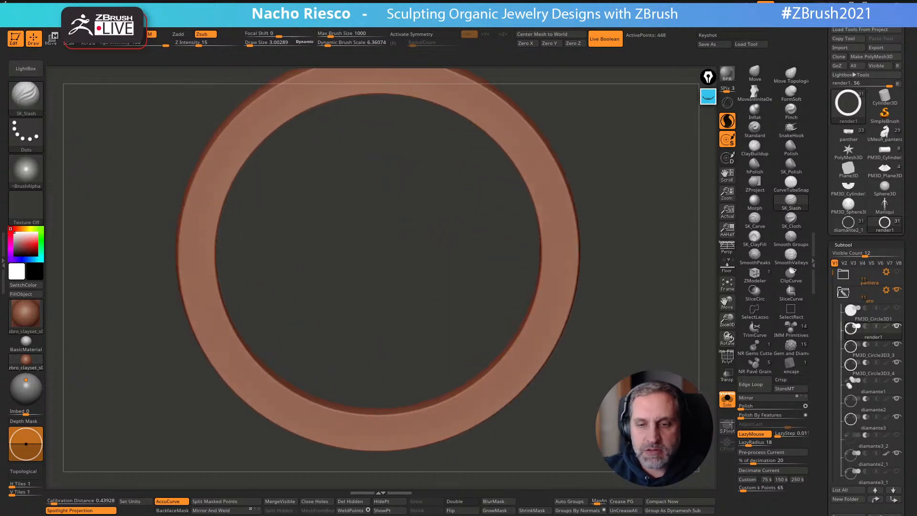
Display the polyframe on the isolated render1 ring and turn off its dynamic subdivision preview
{"action": "mouse_move", "coordinate": [883, 358]}
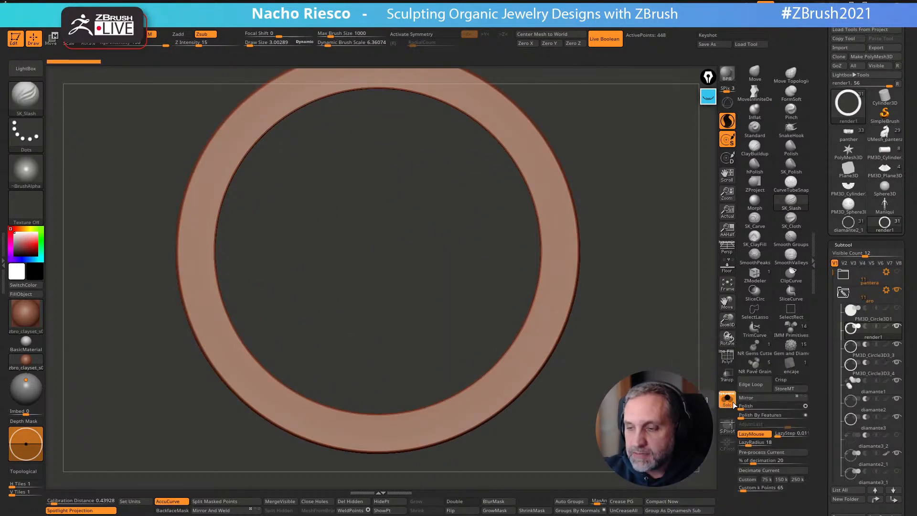
{"action": "left_click", "coordinate": [873, 335]}
{"action": "left_click", "coordinate": [729, 362]}
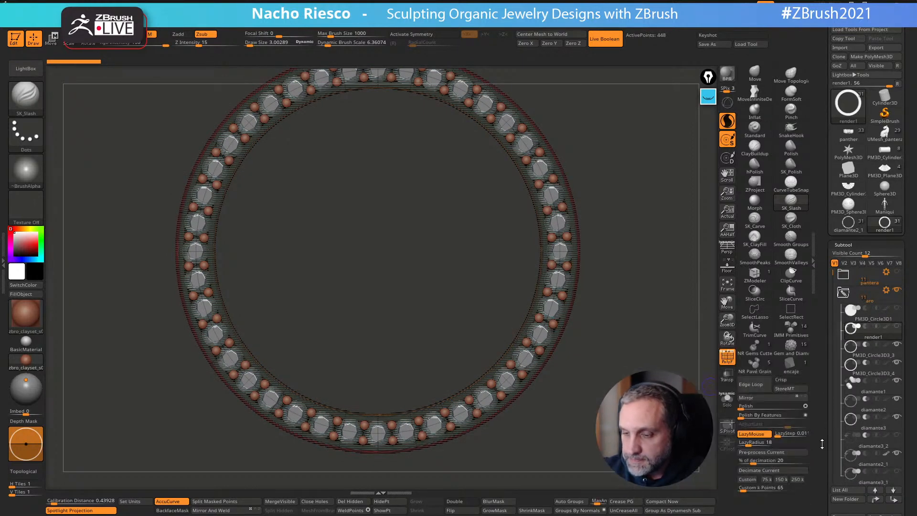
{"action": "left_click", "coordinate": [727, 399]}
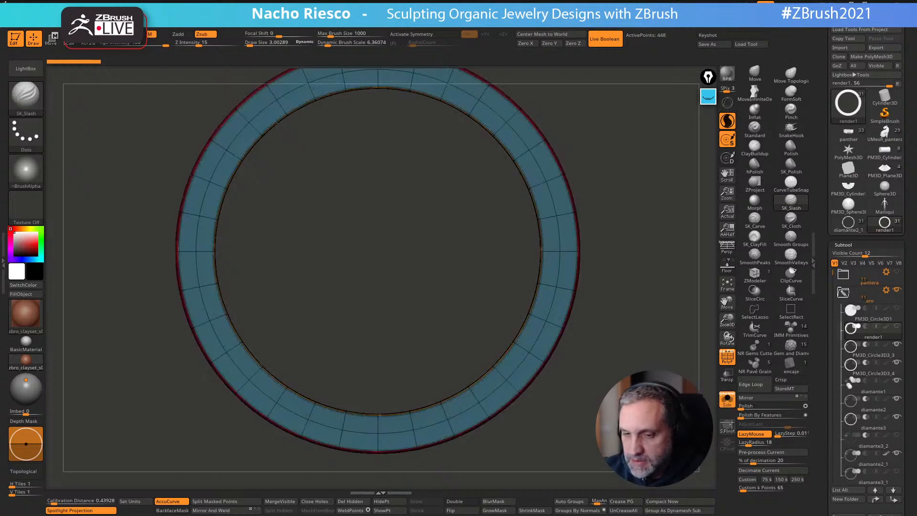
{"action": "left_click", "coordinate": [754, 254]}
{"action": "key", "text": "shift+d"}
{"action": "mouse_move", "coordinate": [669, 346]}
{"action": "left_mouse_down"}
{"action": "mouse_move", "coordinate": [706, 348]}
{"action": "mouse_move", "coordinate": [708, 327]}
{"action": "left_mouse_up"}
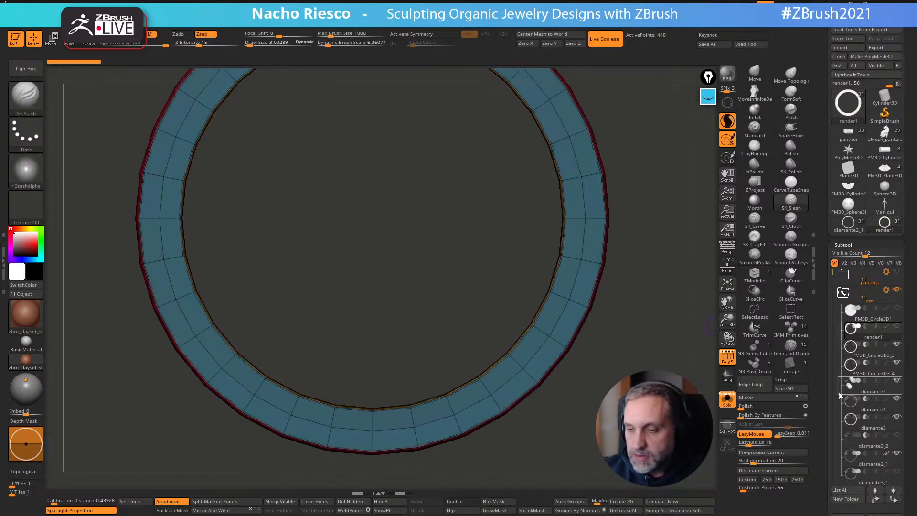
Duplicate the render1 subtool and hide the other subtools of the aro folder, keeping only the duplicate shown
{"action": "scroll", "coordinate": [847, 388], "scroll_direction": "down", "scroll_amount": 8}
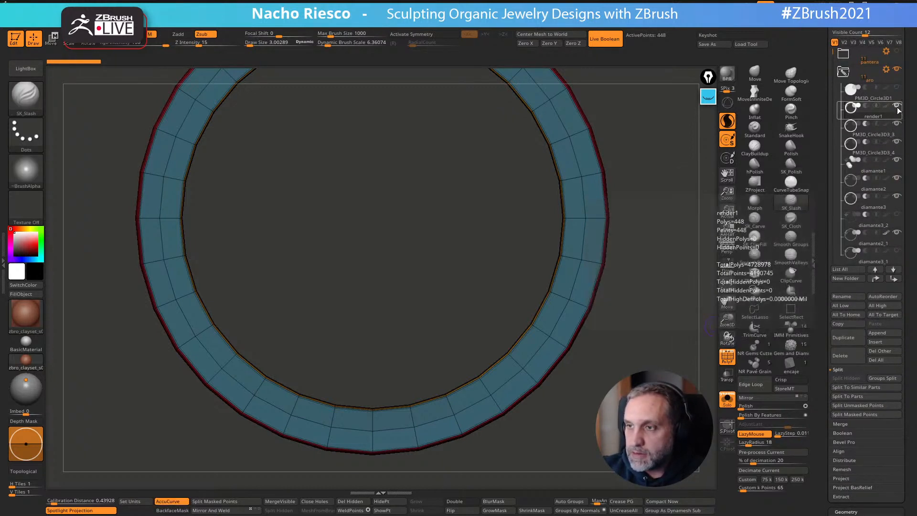
{"action": "left_click", "coordinate": [849, 338]}
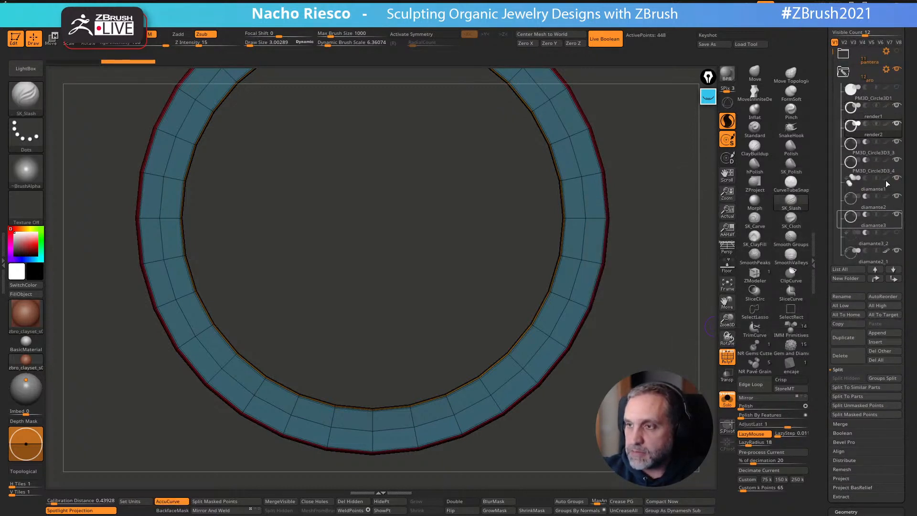
{"action": "left_click", "coordinate": [896, 123]}
Slide the duplicate ring's complete inner front edge loop into the flat band with ZModeler, making an inner border about 0.58 wide
{"action": "mouse_move", "coordinate": [661, 337]}
{"action": "left_mouse_down", "text": "alt"}
{"action": "mouse_move", "coordinate": [652, 378]}
{"action": "mouse_move", "coordinate": [624, 363]}
{"action": "left_mouse_up", "text": "alt"}
{"action": "left_click_drag", "start_coordinate": [638, 316], "coordinate": [631, 318]}
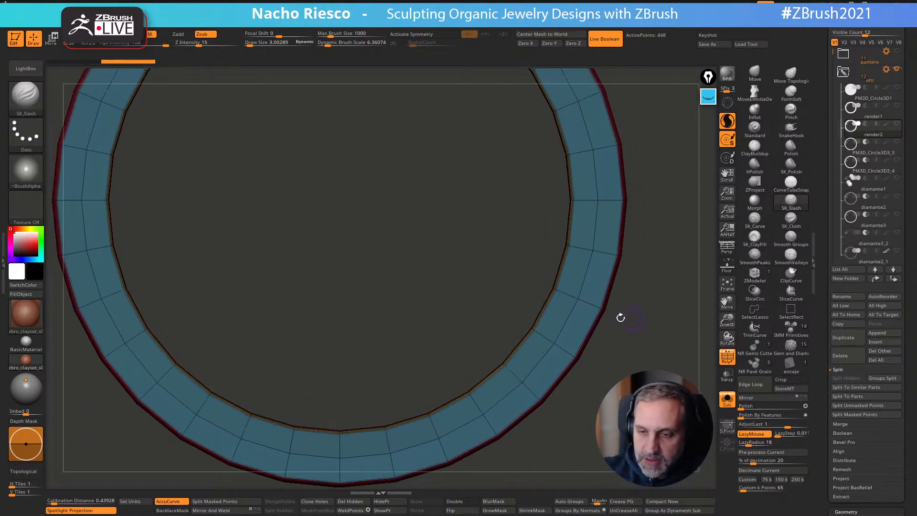
{"action": "left_click_drag", "start_coordinate": [680, 369], "coordinate": [572, 365]}
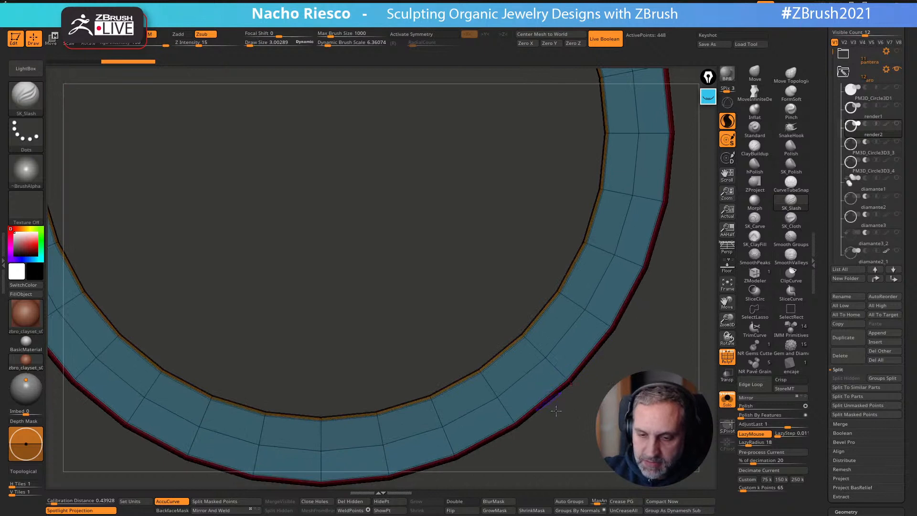
{"action": "left_click_drag", "start_coordinate": [549, 403], "coordinate": [601, 393]}
{"action": "mouse_move", "coordinate": [688, 306]}
{"action": "left_mouse_down"}
{"action": "mouse_move", "coordinate": [671, 311]}
{"action": "mouse_move", "coordinate": [676, 325]}
{"action": "mouse_move", "coordinate": [608, 354]}
{"action": "mouse_move", "coordinate": [562, 409]}
{"action": "mouse_move", "coordinate": [468, 254]}
{"action": "left_mouse_up"}
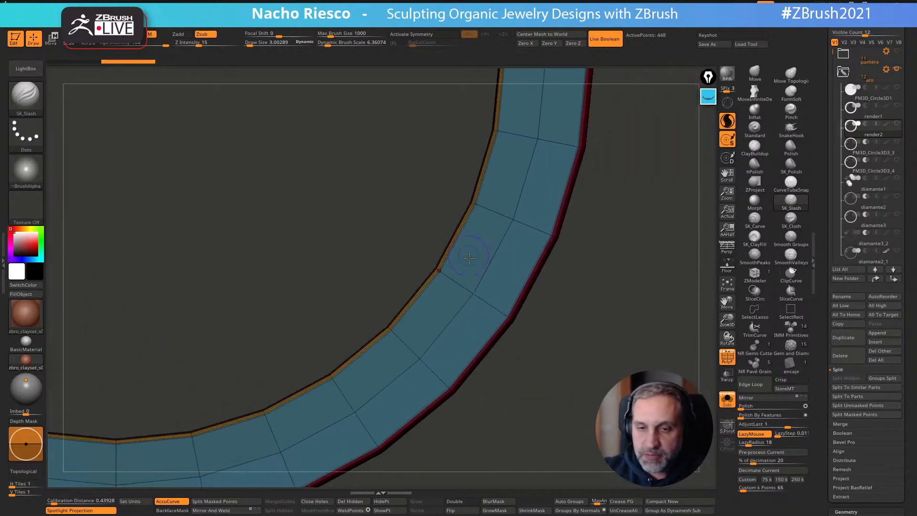
{"action": "left_click", "coordinate": [755, 272]}
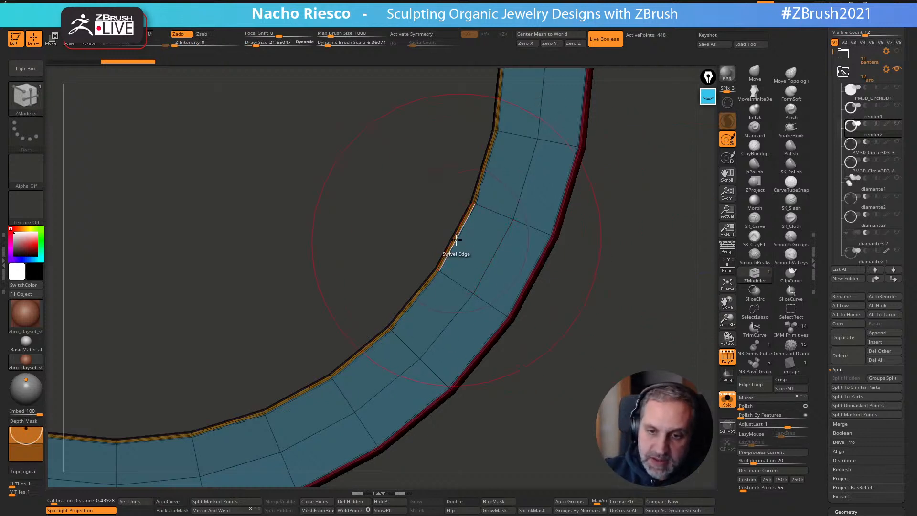
{"action": "key", "text": "space"}
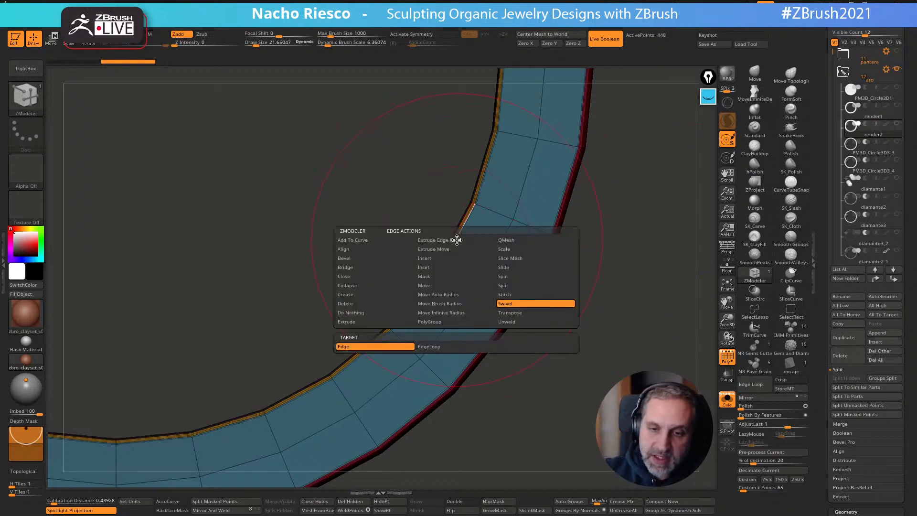
{"action": "left_click", "coordinate": [510, 268]}
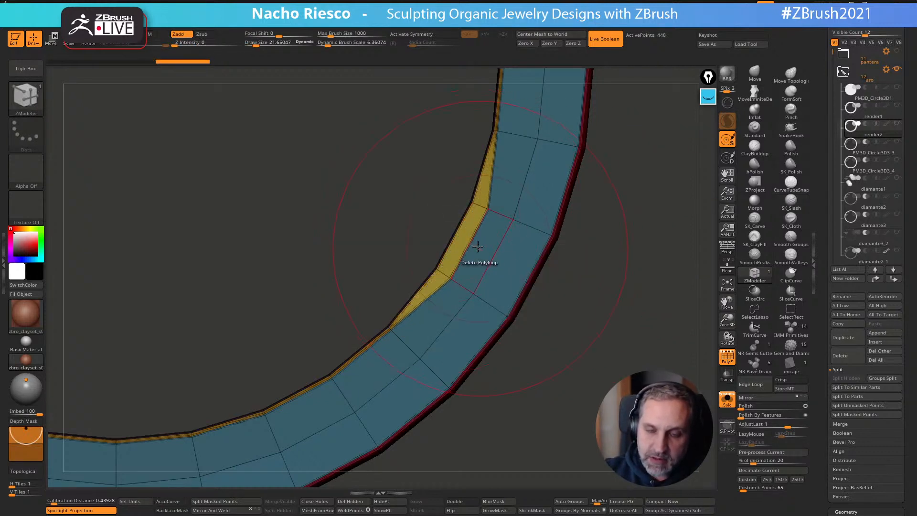
{"action": "key", "text": "space"}
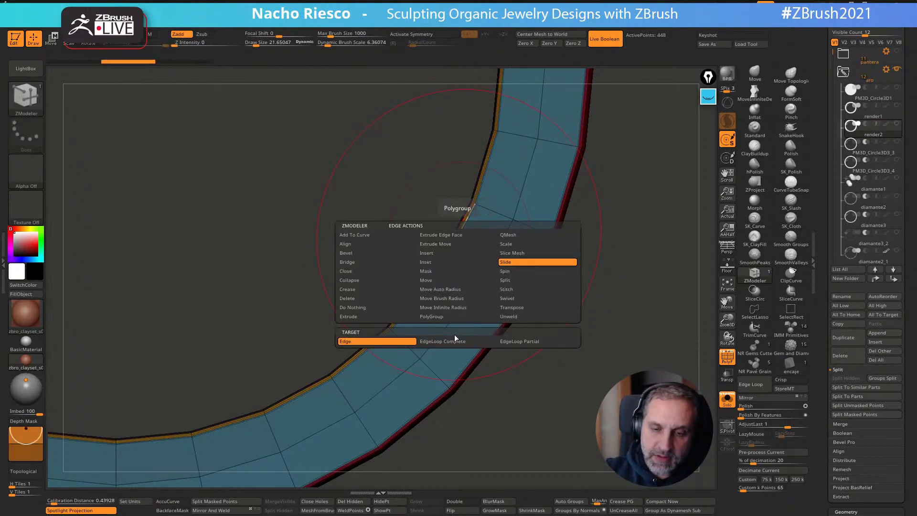
{"action": "left_click", "coordinate": [455, 342]}
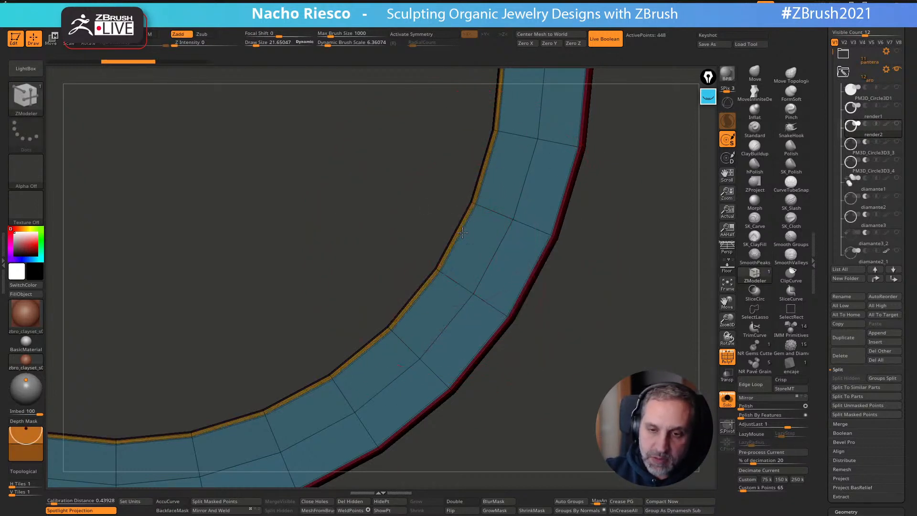
{"action": "left_click_drag", "start_coordinate": [460, 232], "coordinate": [475, 233]}
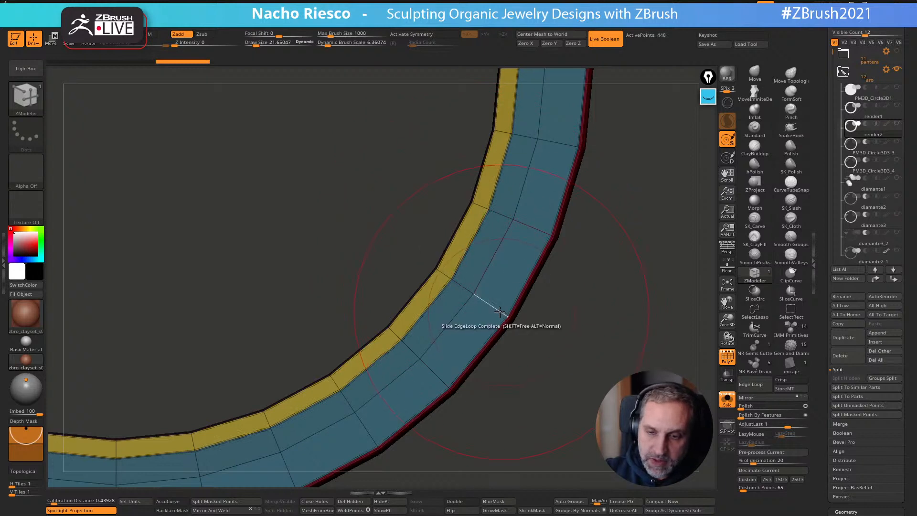
Slide the complete outer front edge loop toward the ring's centre, making an outer border about 0.55 wide
{"action": "left_click_drag", "start_coordinate": [497, 312], "coordinate": [496, 314]}
{"action": "left_click_drag", "start_coordinate": [435, 375], "coordinate": [432, 373]}
{"action": "left_click_drag", "start_coordinate": [519, 293], "coordinate": [507, 285]}
{"action": "left_click_drag", "start_coordinate": [552, 335], "coordinate": [559, 399], "text": "alt"}
Measure the widths of the ring's outer border, inner border and central band with transpose lines
{"action": "key", "text": "w"}
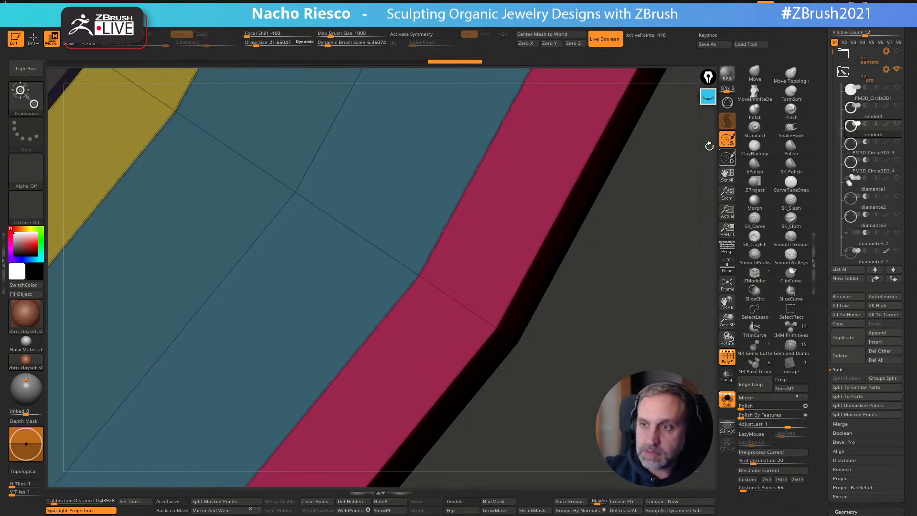
{"action": "left_click_drag", "start_coordinate": [420, 279], "coordinate": [499, 327]}
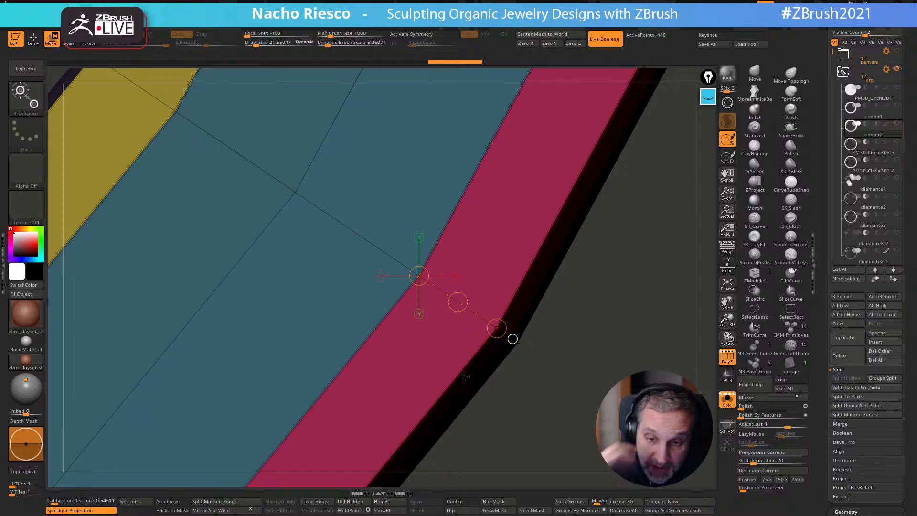
{"action": "left_click_drag", "start_coordinate": [583, 274], "coordinate": [554, 355], "text": "alt"}
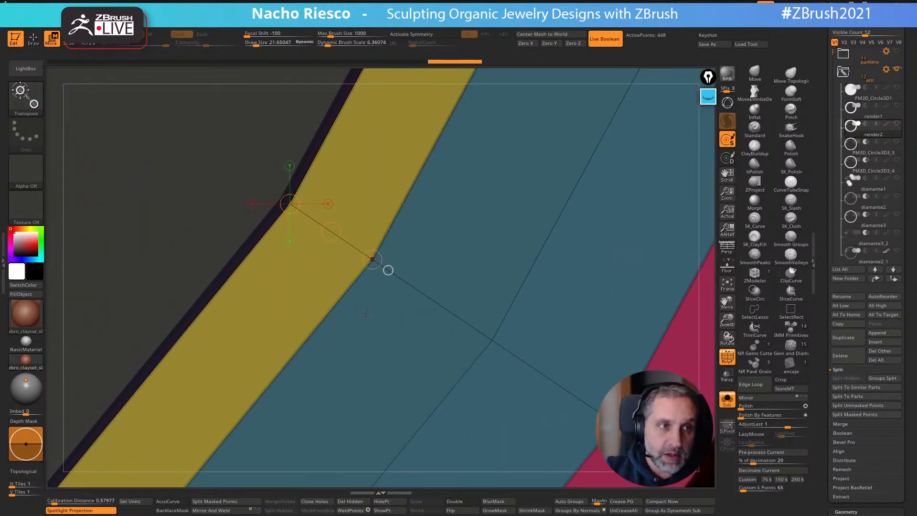
{"action": "key", "text": "q"}
{"action": "mouse_move", "coordinate": [710, 370]}
{"action": "left_mouse_down", "text": "alt"}
{"action": "mouse_move", "coordinate": [681, 374]}
{"action": "mouse_move", "coordinate": [664, 397]}
{"action": "mouse_move", "coordinate": [686, 360]}
{"action": "left_mouse_up", "text": "alt"}
{"action": "key", "text": "w"}
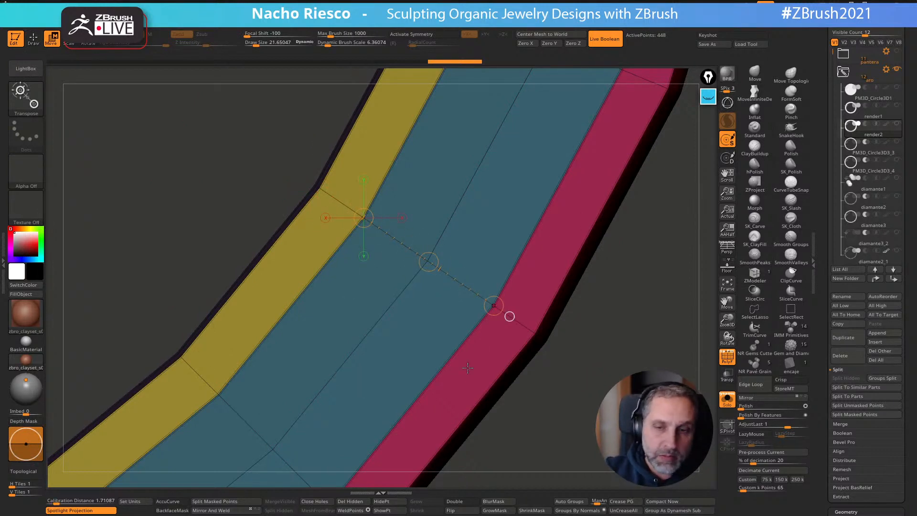
{"action": "key", "text": "q"}
Isolate the blue central band polygroup of the duplicate ring and delete all the hidden geometry
{"action": "mouse_move", "coordinate": [603, 377]}
{"action": "left_mouse_down", "text": "alt"}
{"action": "mouse_move", "coordinate": [584, 286]}
{"action": "mouse_move", "coordinate": [617, 323]}
{"action": "left_mouse_up", "text": "alt"}
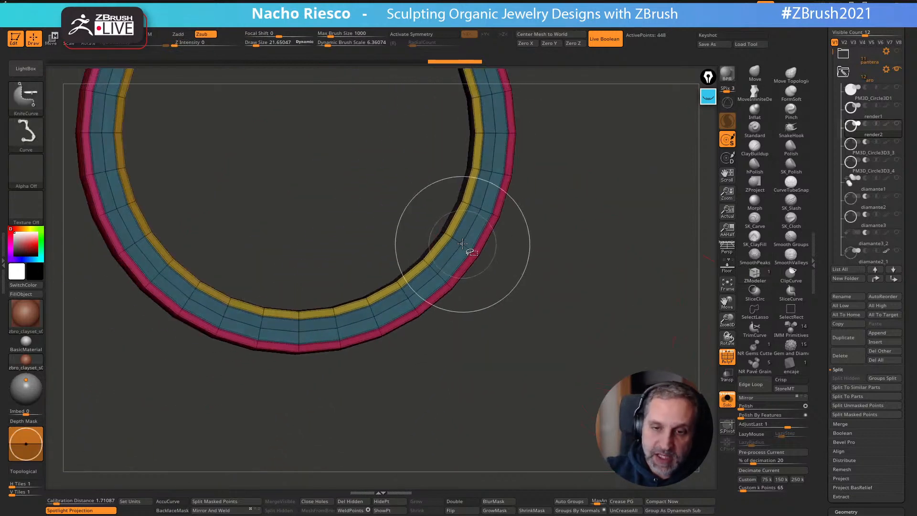
{"action": "left_click", "coordinate": [438, 269], "text": "ctrl+shift"}
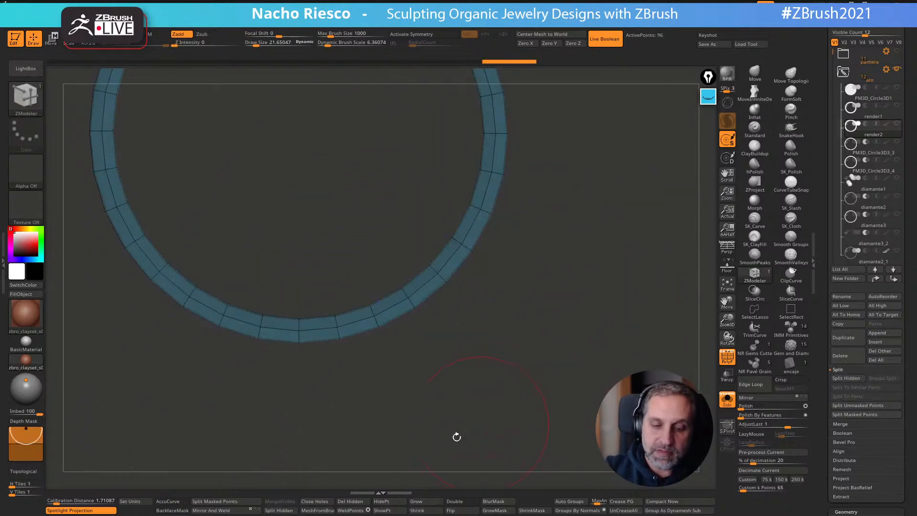
{"action": "left_click", "coordinate": [349, 501]}
Extrude the whole central band into a solid strip using the ZModeler QMesh action on Polygroup All
{"action": "left_click_drag", "start_coordinate": [470, 399], "coordinate": [528, 415]}
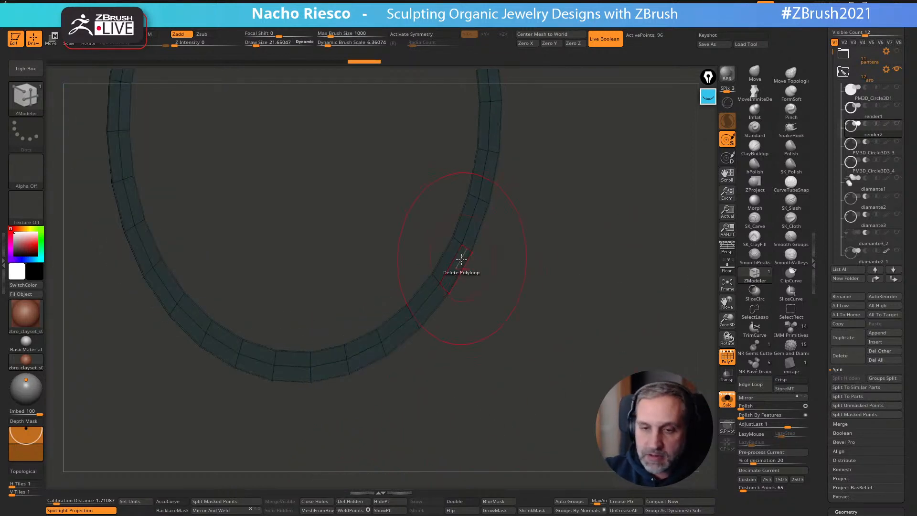
{"action": "key", "text": "space"}
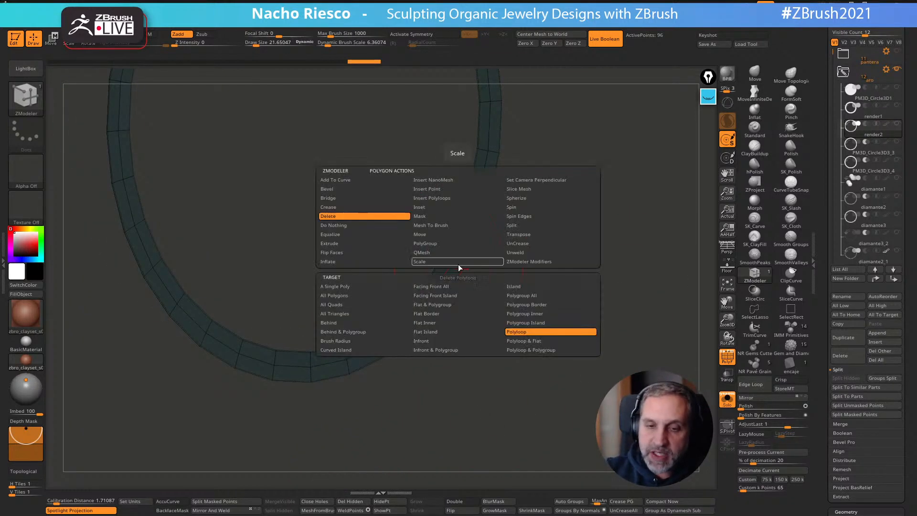
{"action": "left_click", "coordinate": [427, 252]}
{"action": "left_click", "coordinate": [525, 296]}
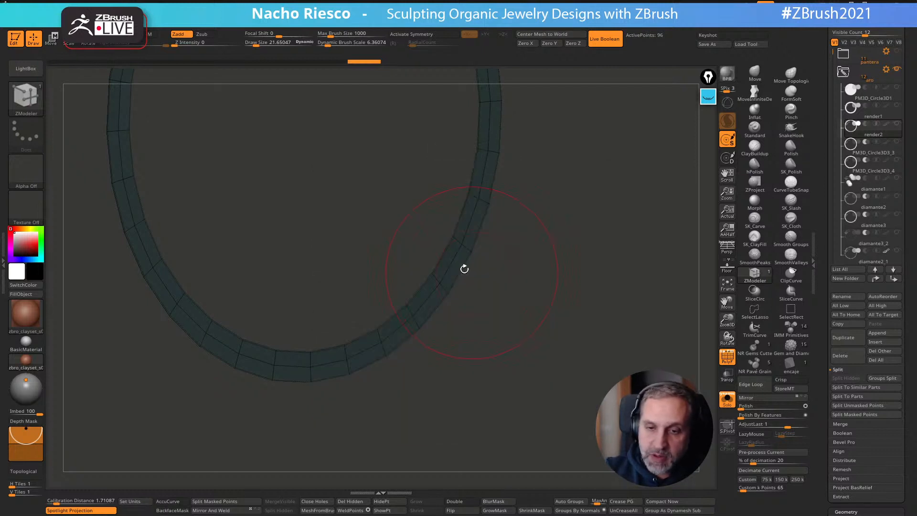
{"action": "left_click_drag", "start_coordinate": [469, 268], "coordinate": [494, 272]}
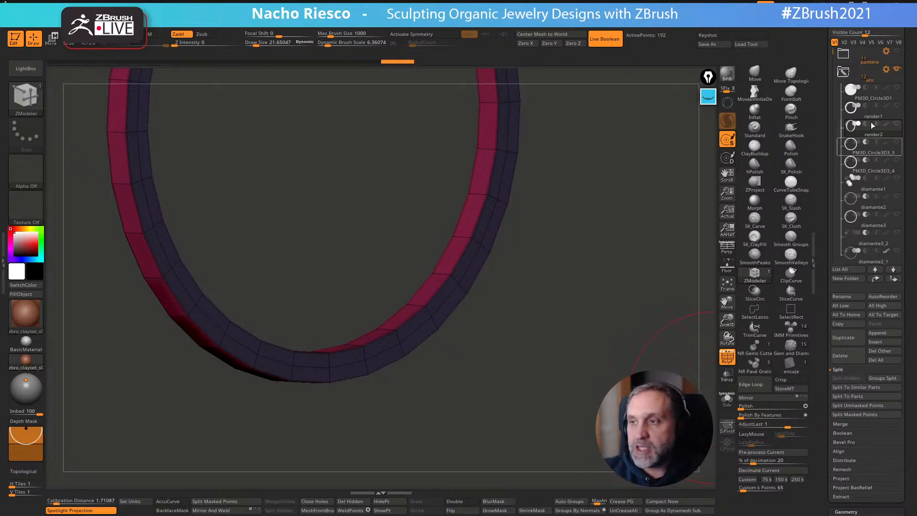
Show the render1 ring together with the extruded band, keep the band selected, and turn off the polyframe
{"action": "left_click", "coordinate": [896, 124]}
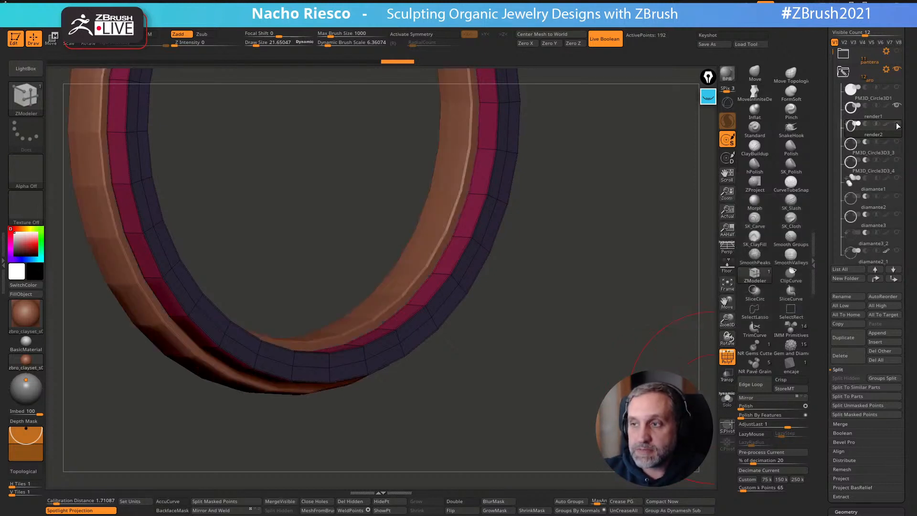
{"action": "left_click_drag", "start_coordinate": [669, 325], "coordinate": [733, 326]}
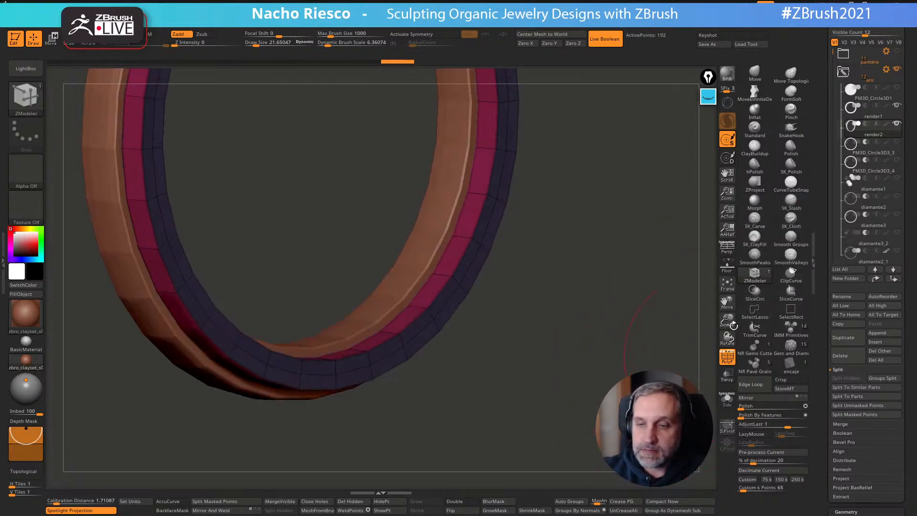
{"action": "left_click", "coordinate": [868, 130]}
{"action": "key", "text": "w"}
{"action": "left_click", "coordinate": [726, 365]}
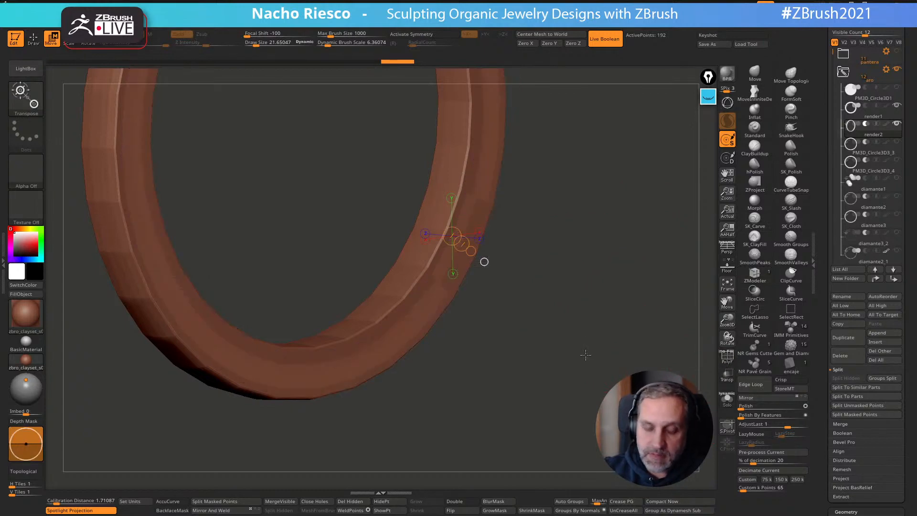
Move the extruded band along its Z axis with the gizmo to adjust its depth against the render1 ring, and return to front view
{"action": "key", "text": "y"}
{"action": "left_click_drag", "start_coordinate": [486, 239], "coordinate": [480, 238]}
{"action": "left_click_drag", "start_coordinate": [545, 221], "coordinate": [506, 153]}
{"action": "left_click_drag", "start_coordinate": [458, 186], "coordinate": [460, 181]}
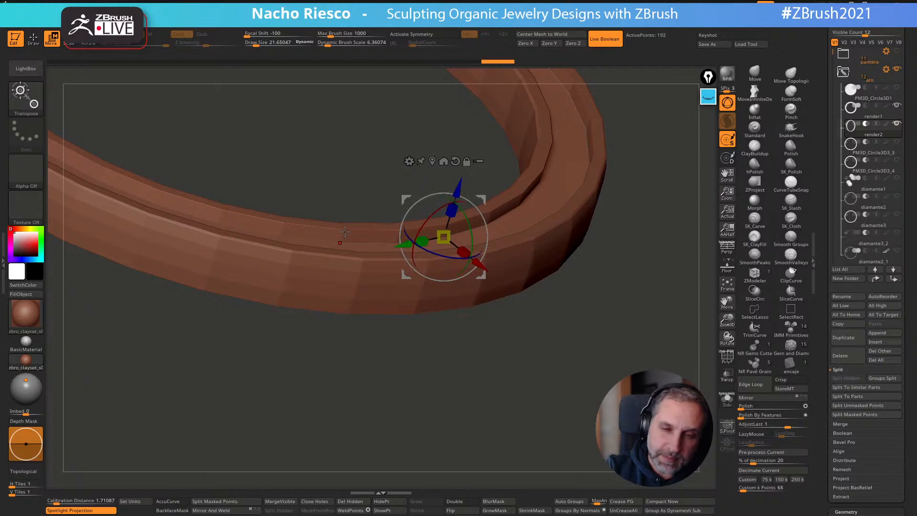
{"action": "right_click_drag", "start_coordinate": [340, 368], "coordinate": [344, 389], "text": "ctrl"}
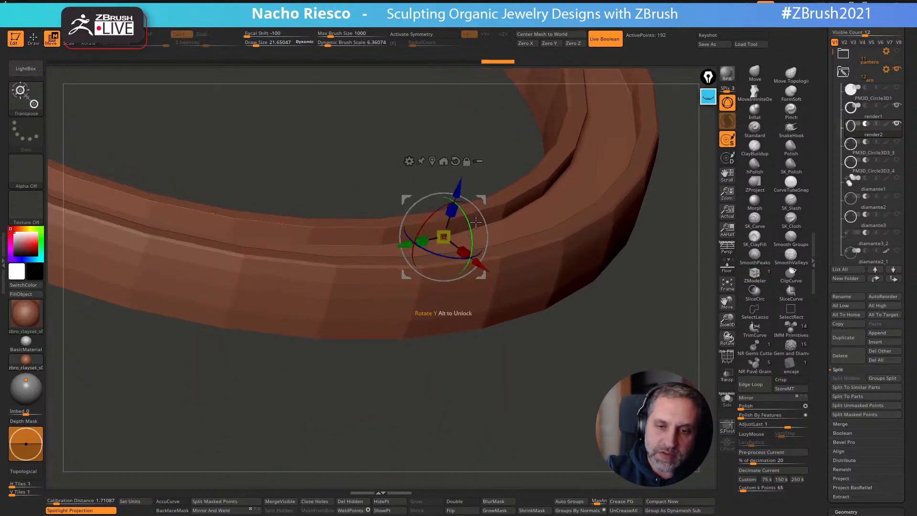
{"action": "left_click_drag", "start_coordinate": [457, 183], "coordinate": [457, 182]}
{"action": "mouse_move", "coordinate": [543, 416]}
{"action": "right_mouse_down", "text": "shift"}
{"action": "mouse_move", "coordinate": [547, 370]}
{"action": "mouse_move", "coordinate": [561, 412]}
{"action": "right_mouse_up", "text": "shift"}
{"action": "key", "text": "q"}
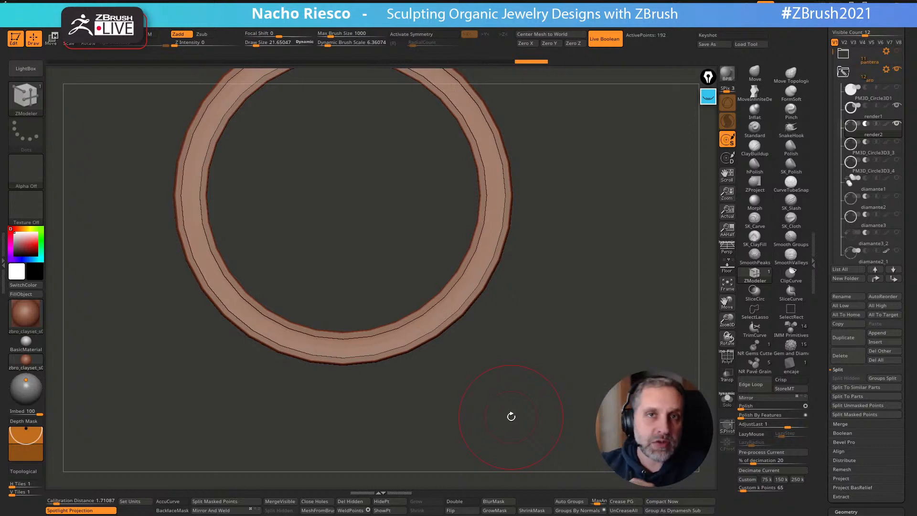
Isolate the extruded band, crease its edges by polygroup, and smooth it with dynamic subdivision
{"action": "left_click_drag", "start_coordinate": [511, 416], "coordinate": [557, 440]}
{"action": "left_click_drag", "start_coordinate": [510, 371], "coordinate": [505, 433], "text": "alt"}
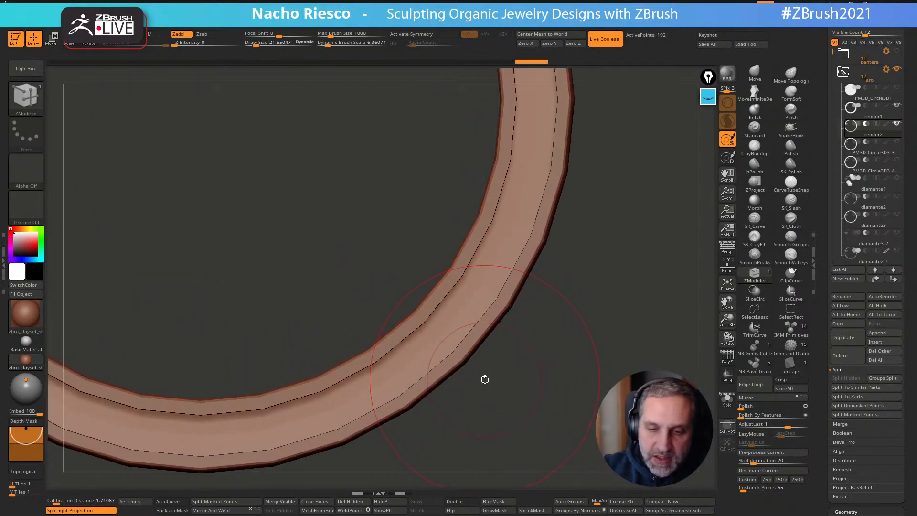
{"action": "left_click_drag", "start_coordinate": [530, 379], "coordinate": [459, 422], "text": "alt"}
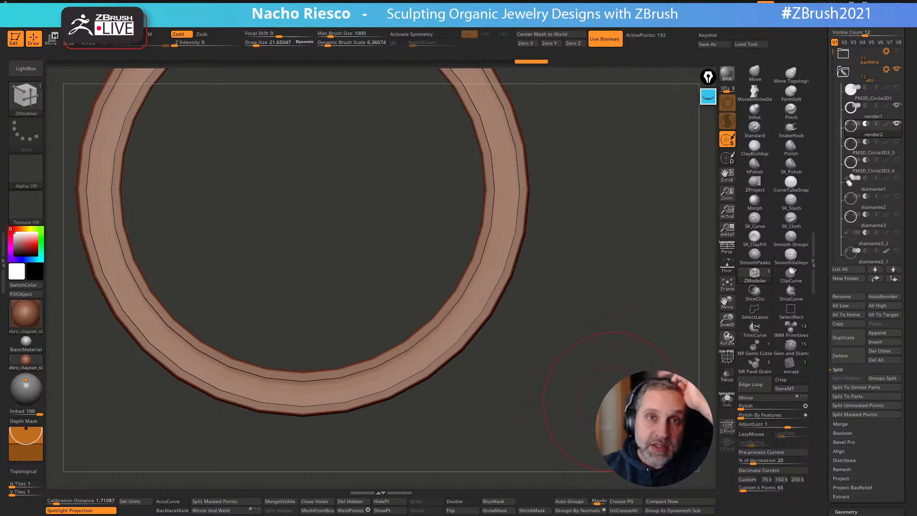
{"action": "left_click_drag", "start_coordinate": [573, 388], "coordinate": [642, 450]}
{"action": "left_click", "coordinate": [727, 400]}
{"action": "left_click_drag", "start_coordinate": [668, 393], "coordinate": [615, 495]}
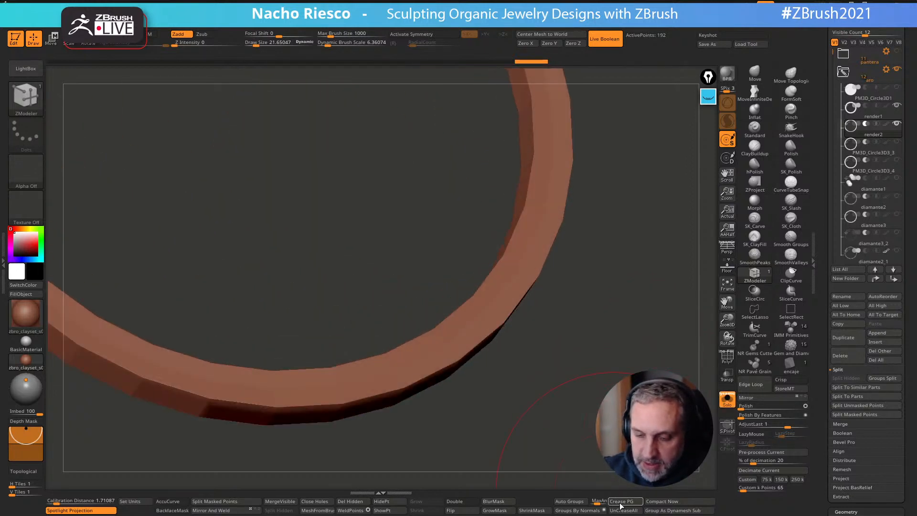
{"action": "left_click", "coordinate": [620, 503]}
{"action": "key", "text": "d"}
{"action": "left_click_drag", "start_coordinate": [621, 448], "coordinate": [617, 464]}
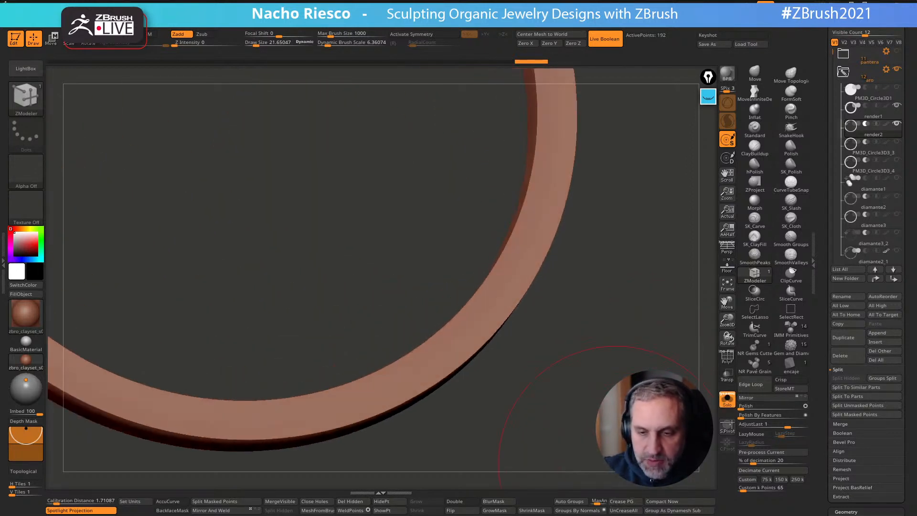
Show the render1 ring around the band again and smooth that ring with dynamic subdivision
{"action": "left_click", "coordinate": [731, 404]}
{"action": "left_click_drag", "start_coordinate": [654, 397], "coordinate": [571, 375]}
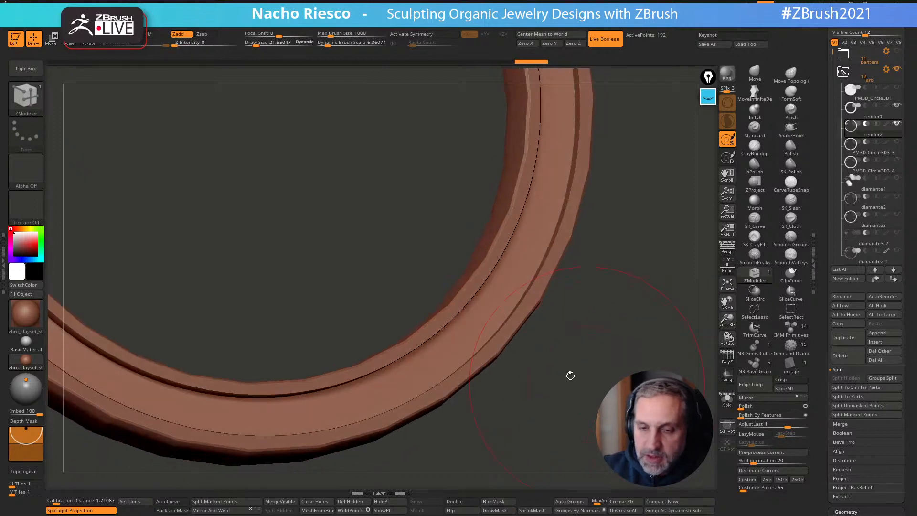
{"action": "left_click", "coordinate": [501, 343], "text": "alt"}
{"action": "key", "text": "d"}
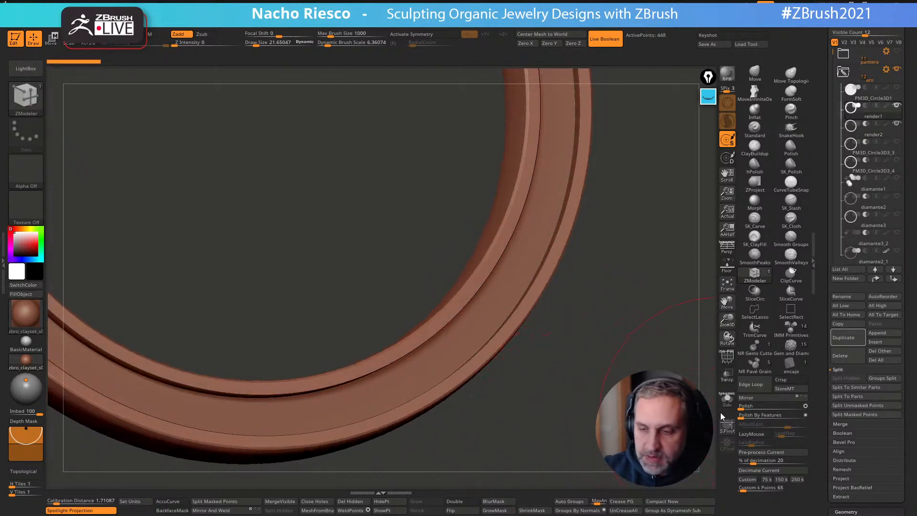
Isolate the unsmoothed band and bevel its outer and inner edges with the ZModeler Bevel action on EdgeLoop Complete, Single Row
{"action": "left_click", "coordinate": [500, 311], "text": "alt"}
{"action": "left_click", "coordinate": [727, 400]}
{"action": "mouse_move", "coordinate": [688, 382]}
{"action": "left_mouse_down"}
{"action": "mouse_move", "coordinate": [587, 432]}
{"action": "mouse_move", "coordinate": [605, 317]}
{"action": "mouse_move", "coordinate": [547, 256]}
{"action": "left_mouse_up"}
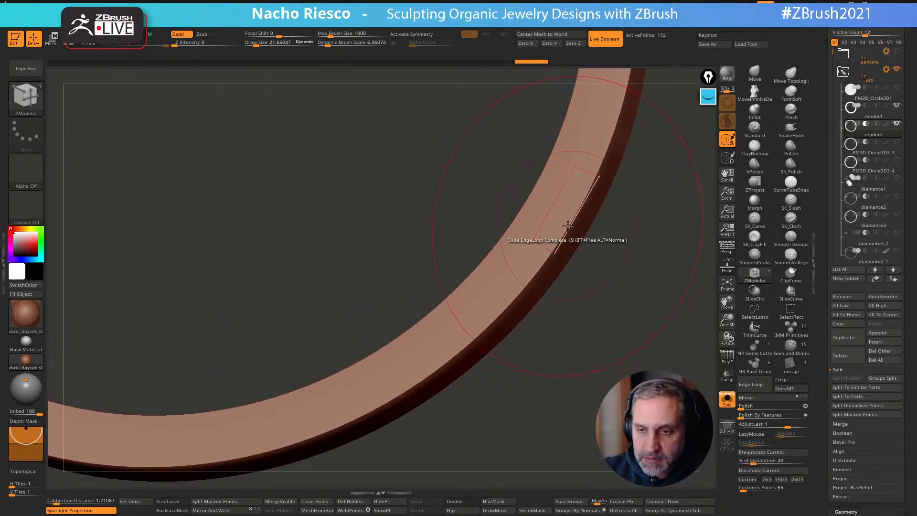
{"action": "key", "text": "space"}
{"action": "key", "text": "shift+d"}
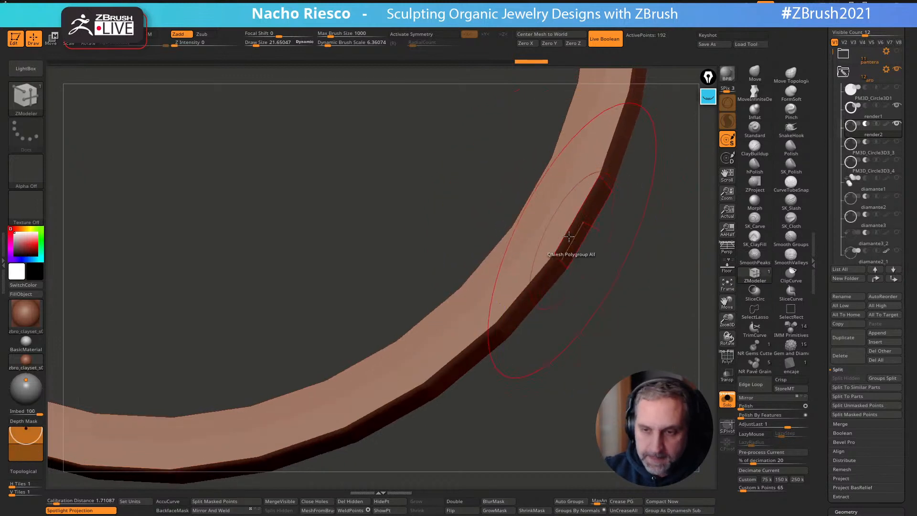
{"action": "key", "text": "space"}
{"action": "left_click", "coordinate": [482, 241]}
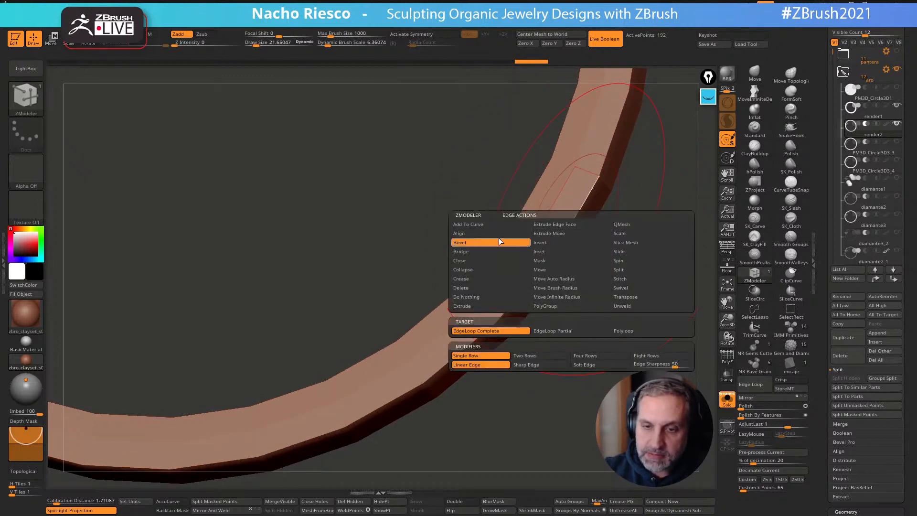
{"action": "left_click_drag", "start_coordinate": [569, 225], "coordinate": [580, 221]}
{"action": "left_click_drag", "start_coordinate": [628, 262], "coordinate": [596, 260]}
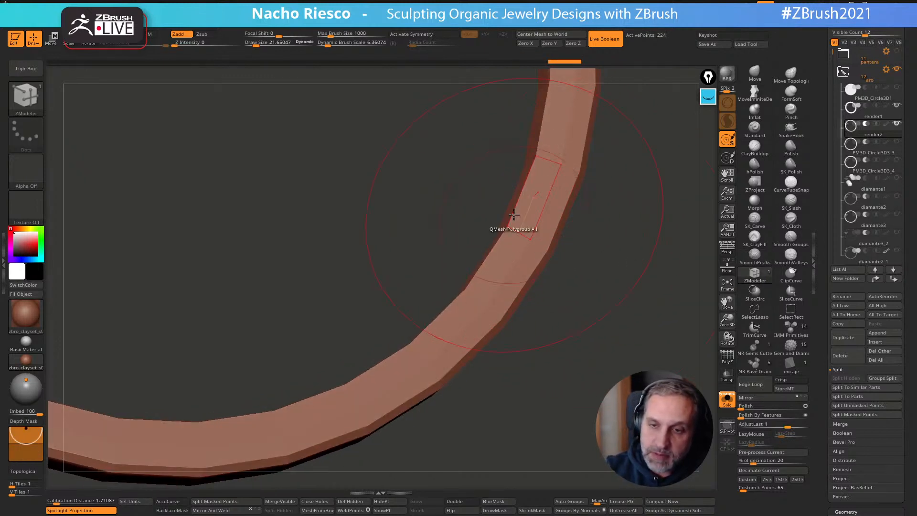
{"action": "left_click_drag", "start_coordinate": [512, 221], "coordinate": [531, 239]}
Group the beveled band by normals, smooth it with dynamic subdivision, and display it together with the render1 ring
{"action": "left_click", "coordinate": [579, 510]}
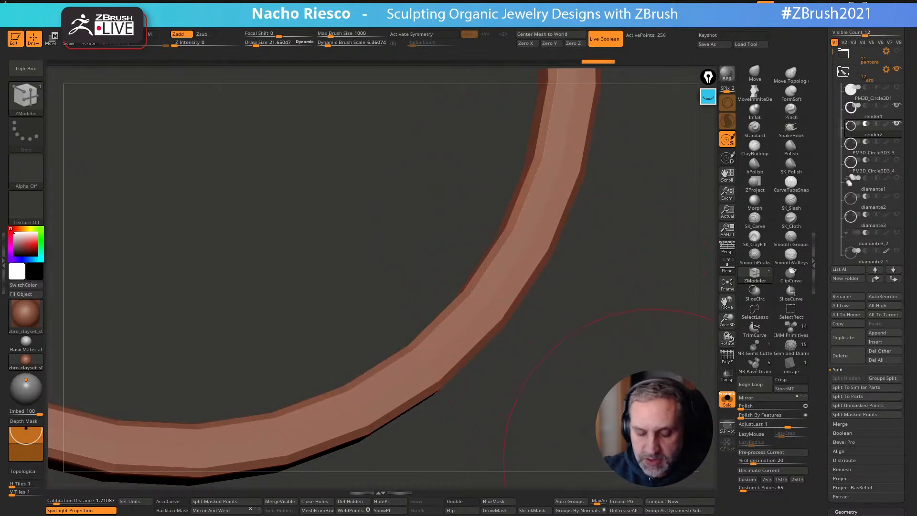
{"action": "key", "text": "shift+d"}
{"action": "left_click", "coordinate": [728, 405]}
{"action": "left_click_drag", "start_coordinate": [678, 315], "coordinate": [582, 423]}
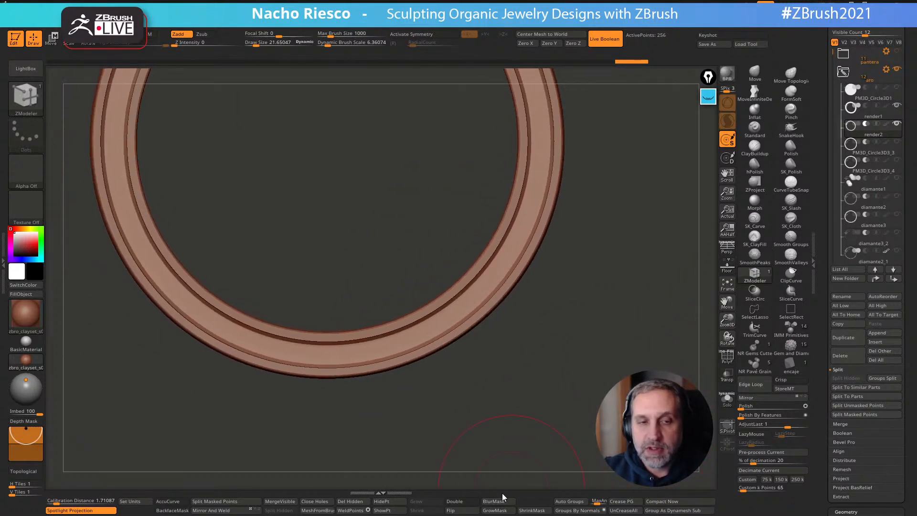
{"action": "left_click_drag", "start_coordinate": [654, 401], "coordinate": [439, 437]}
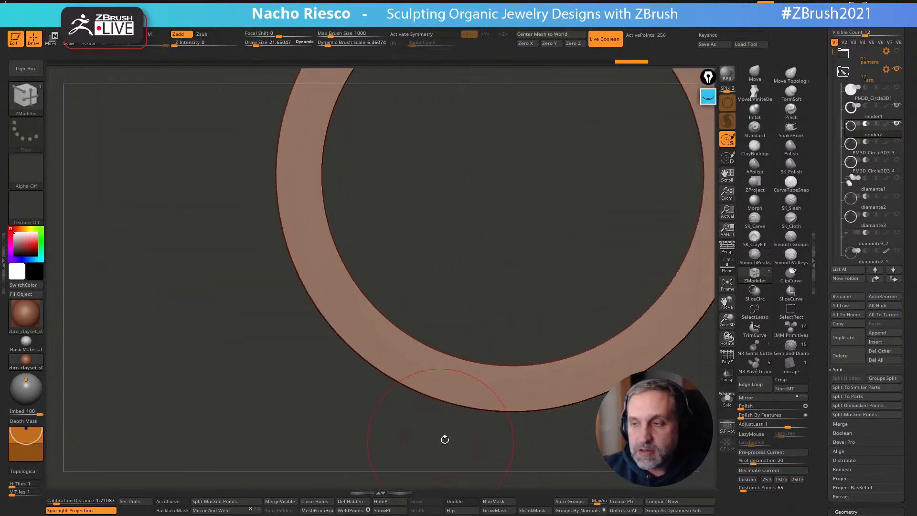
Show the PM3D_Circle3D3_3 ring with the other pieces and turn off Live Boolean in a side view
{"action": "left_click_drag", "start_coordinate": [532, 264], "coordinate": [586, 264]}
{"action": "left_click", "coordinate": [896, 142]}
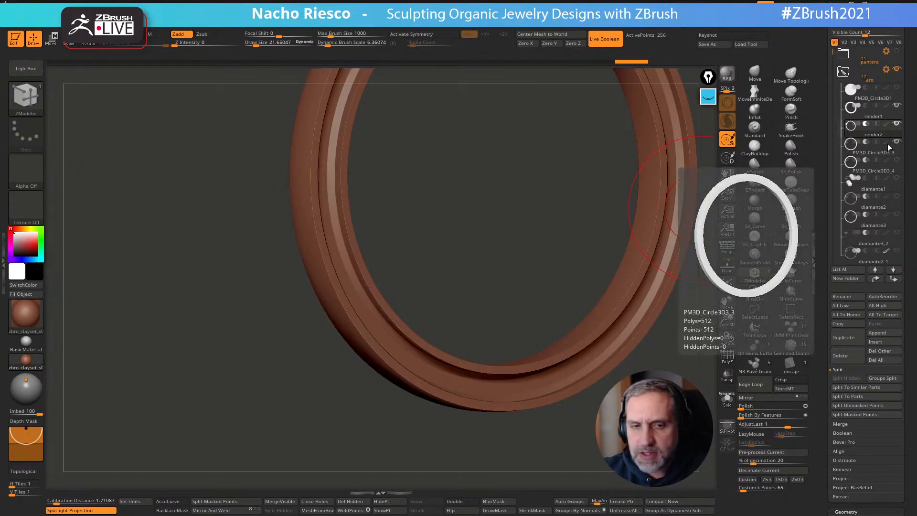
{"action": "left_click_drag", "start_coordinate": [549, 429], "coordinate": [614, 368]}
{"action": "right_click_drag", "start_coordinate": [540, 234], "coordinate": [532, 317], "text": "ctrl"}
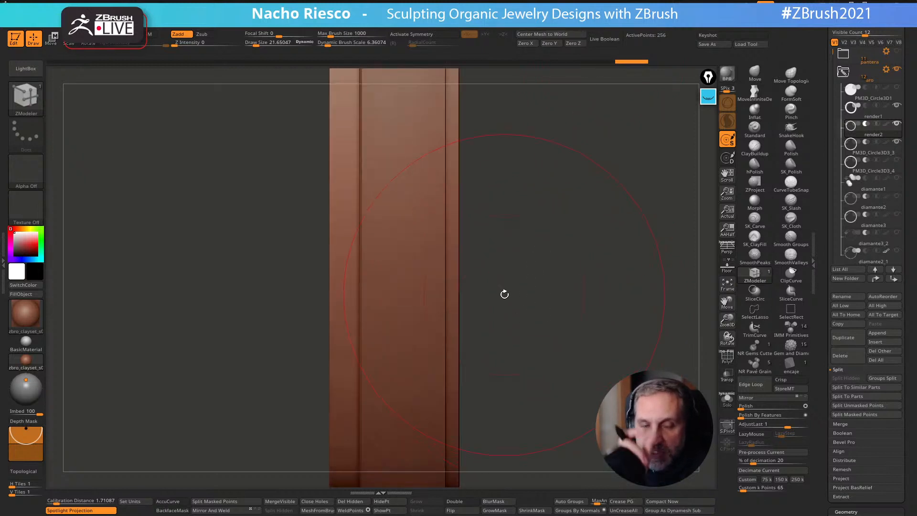
{"action": "right_click_drag", "start_coordinate": [589, 274], "coordinate": [640, 242], "text": "ctrl"}
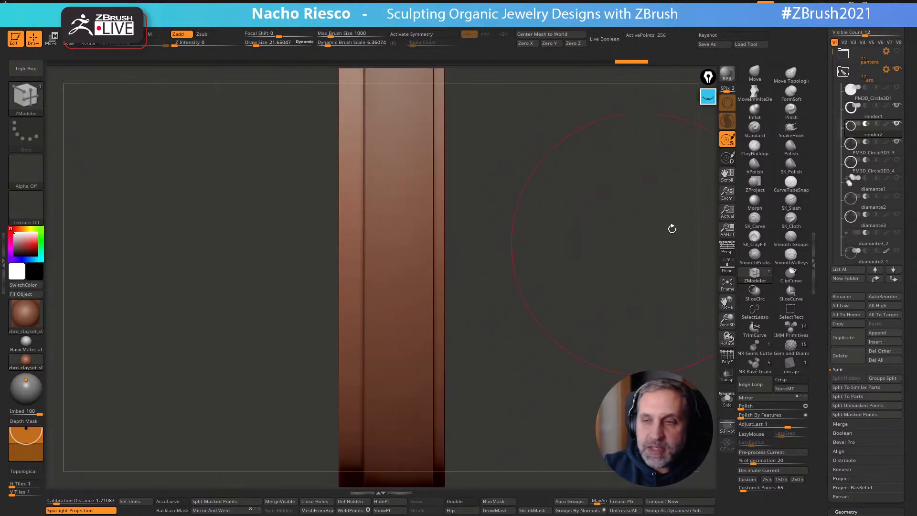
Flip the render1 ring's normals to expose its interior and measure the width of the inner channel with a transpose line
{"action": "left_click", "coordinate": [875, 113]}
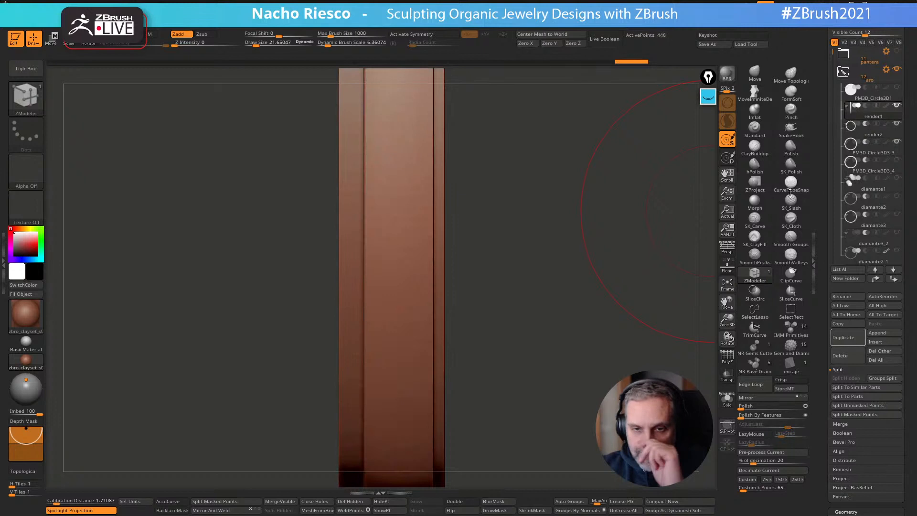
{"action": "left_click", "coordinate": [461, 511]}
{"action": "mouse_move", "coordinate": [573, 342]}
{"action": "left_mouse_down"}
{"action": "mouse_move", "coordinate": [579, 332]}
{"action": "mouse_move", "coordinate": [553, 360]}
{"action": "mouse_move", "coordinate": [558, 352]}
{"action": "mouse_move", "coordinate": [565, 449]}
{"action": "mouse_move", "coordinate": [603, 360]}
{"action": "mouse_move", "coordinate": [558, 340]}
{"action": "left_mouse_up"}
{"action": "key", "text": "w"}
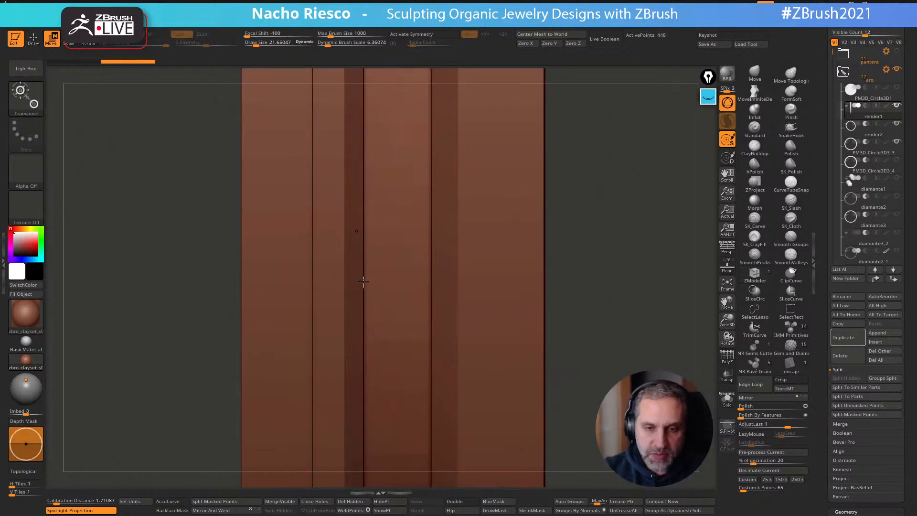
{"action": "key", "text": "y"}
{"action": "left_click_drag", "start_coordinate": [364, 246], "coordinate": [450, 246]}
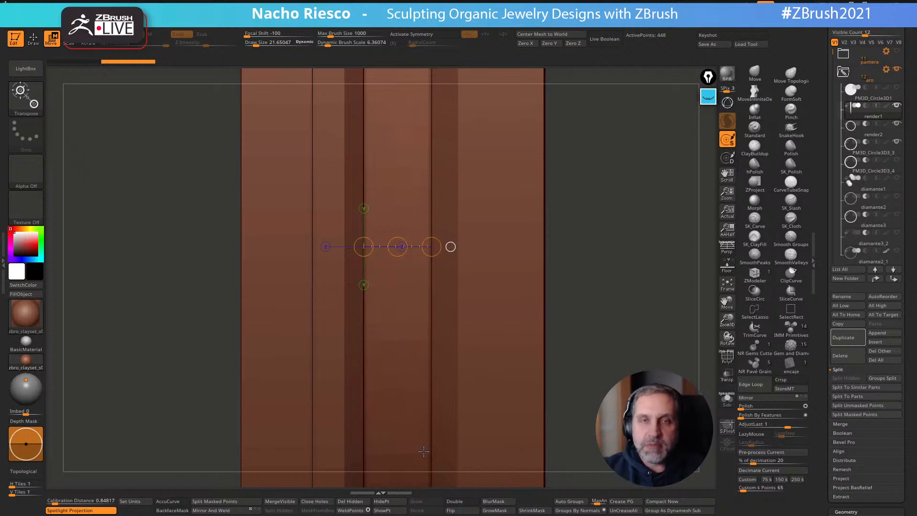
Compare the ring assembly in side view with Live Boolean on and off
{"action": "key", "text": "q"}
{"action": "mouse_move", "coordinate": [511, 361]}
{"action": "left_mouse_down"}
{"action": "mouse_move", "coordinate": [603, 352]}
{"action": "mouse_move", "coordinate": [575, 282]}
{"action": "mouse_move", "coordinate": [590, 366]}
{"action": "mouse_move", "coordinate": [468, 490]}
{"action": "mouse_move", "coordinate": [463, 507]}
{"action": "mouse_move", "coordinate": [516, 430]}
{"action": "mouse_move", "coordinate": [630, 67]}
{"action": "left_mouse_up"}
{"action": "left_click", "coordinate": [605, 40]}
{"action": "left_click_drag", "start_coordinate": [589, 172], "coordinate": [575, 377], "text": "shift"}
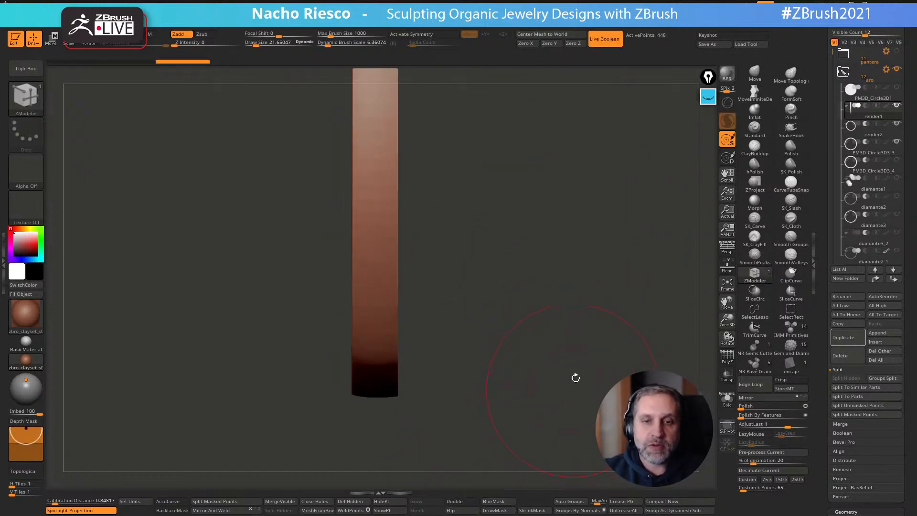
{"action": "left_click", "coordinate": [606, 42]}
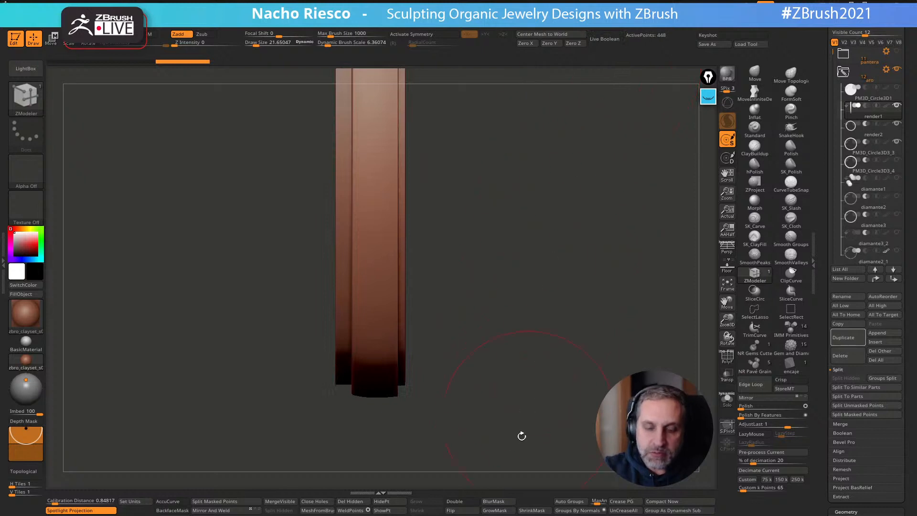
{"action": "left_click_drag", "start_coordinate": [471, 486], "coordinate": [591, 429]}
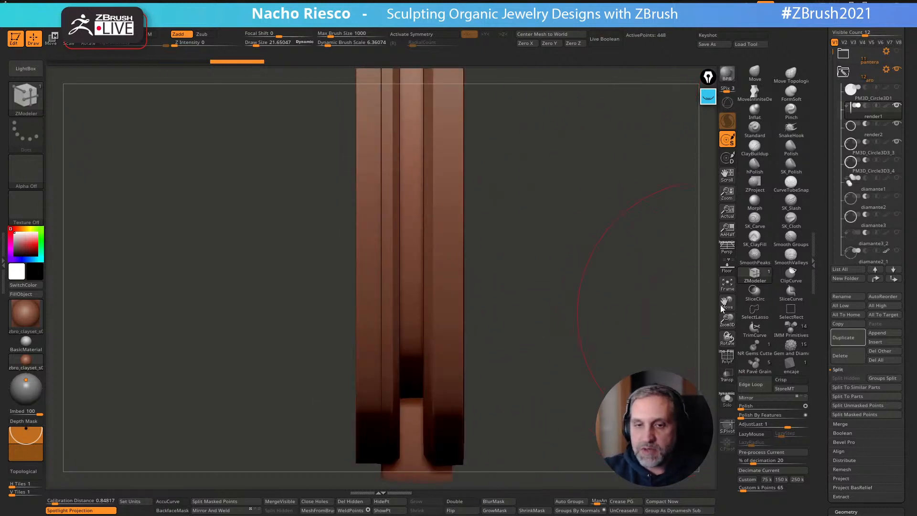
Select the PM3D_Circle3D3_3 ring and measure the width of its central channel with a transpose line
{"action": "left_click", "coordinate": [872, 153]}
{"action": "left_click_drag", "start_coordinate": [634, 306], "coordinate": [628, 325], "text": "alt"}
{"action": "left_click_drag", "start_coordinate": [607, 342], "coordinate": [573, 361], "text": "alt"}
{"action": "key", "text": "w"}
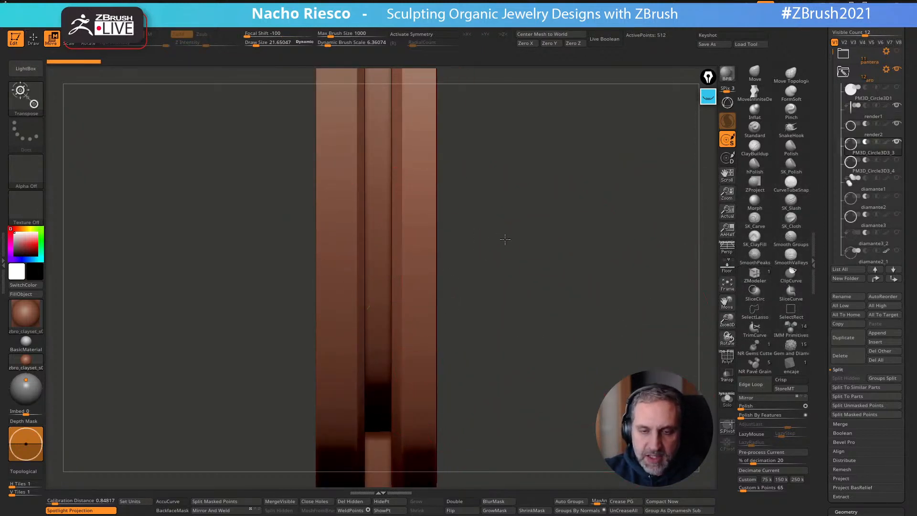
{"action": "left_click_drag", "start_coordinate": [503, 238], "coordinate": [503, 262], "text": "alt"}
{"action": "left_click_drag", "start_coordinate": [503, 222], "coordinate": [501, 246], "text": "alt"}
{"action": "mouse_move", "coordinate": [413, 235]}
{"action": "left_mouse_down", "text": "shift"}
{"action": "mouse_move", "coordinate": [519, 235]}
{"action": "mouse_move", "coordinate": [471, 234]}
{"action": "left_mouse_up", "text": "shift"}
{"action": "left_click_drag", "start_coordinate": [366, 243], "coordinate": [417, 243], "text": "shift"}
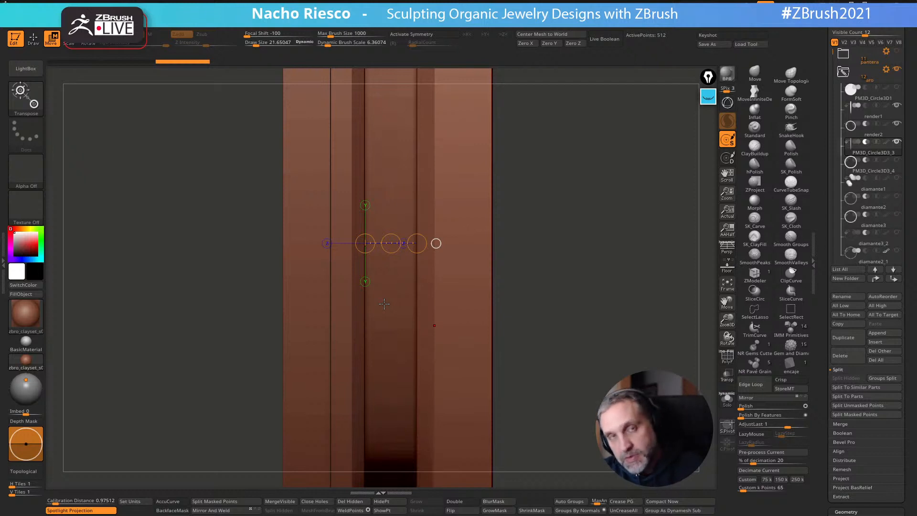
Select the render1 ring, flip its normals back, and turn Live Boolean on in front view
{"action": "left_click_drag", "start_coordinate": [560, 381], "coordinate": [542, 307], "text": "alt"}
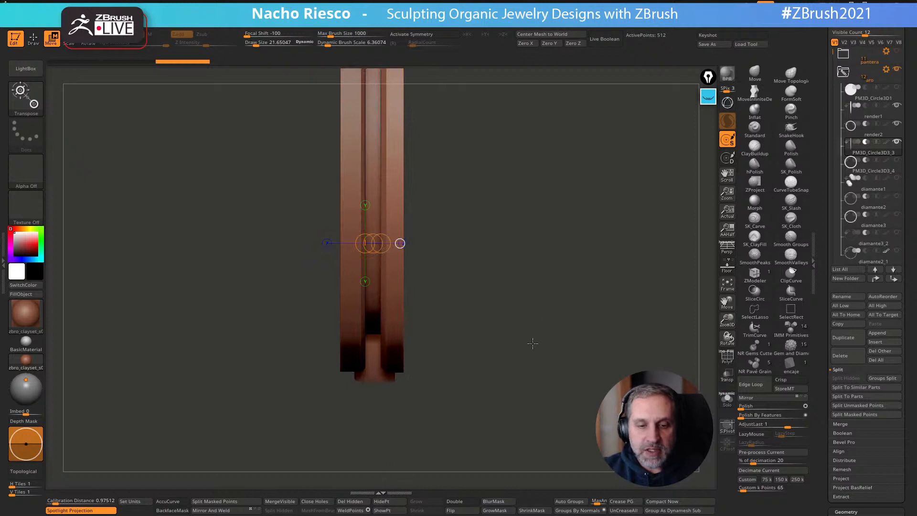
{"action": "key", "text": "Up"}
{"action": "key", "text": "Up"}
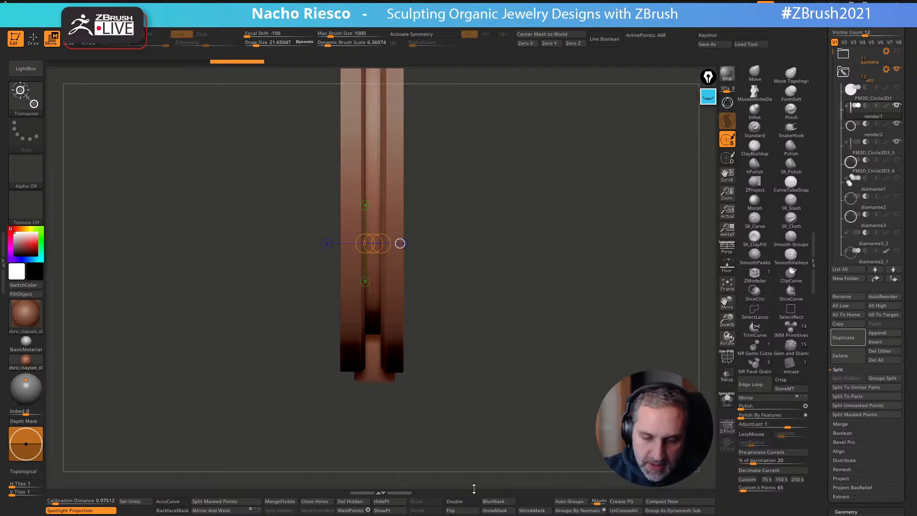
{"action": "left_click", "coordinate": [455, 513]}
{"action": "left_click_drag", "start_coordinate": [551, 402], "coordinate": [604, 382], "text": "shift"}
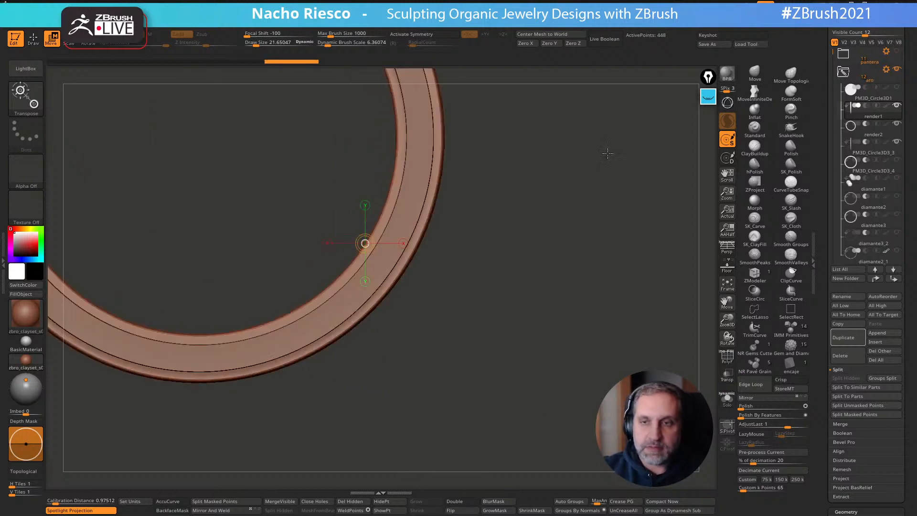
{"action": "left_click", "coordinate": [605, 43]}
{"action": "left_click_drag", "start_coordinate": [568, 184], "coordinate": [577, 367], "text": "alt"}
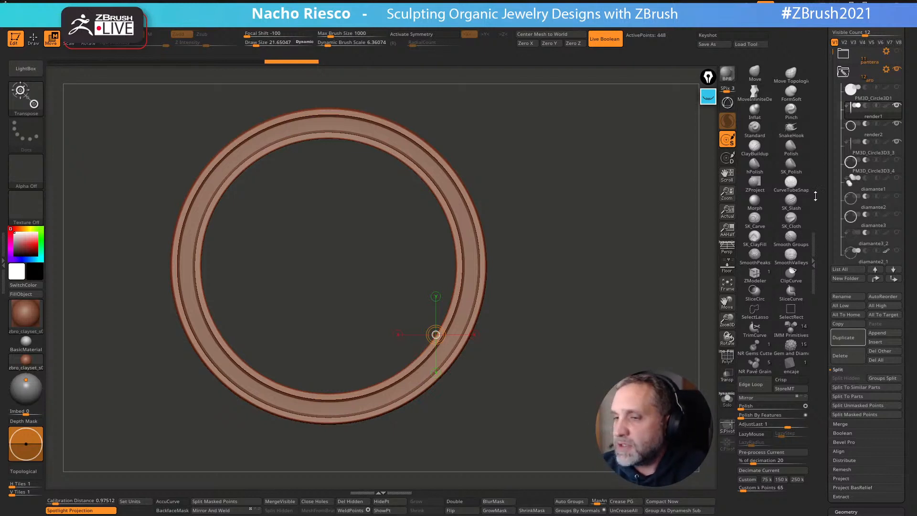
Switch to the panther1 tool and collapse its pantera subtool folder
{"action": "scroll", "coordinate": [822, 175], "scroll_direction": "up", "scroll_amount": 5}
{"action": "scroll", "coordinate": [823, 370], "scroll_direction": "down", "scroll_amount": 5}
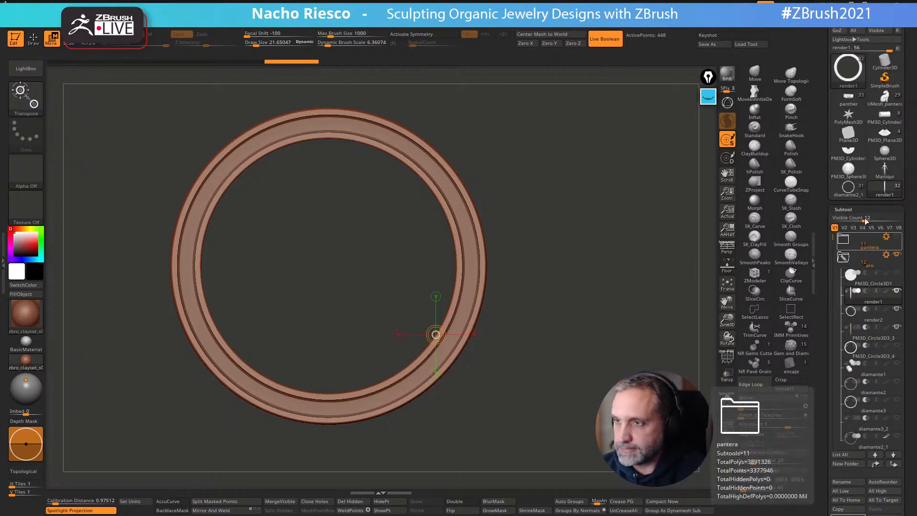
{"action": "left_click", "coordinate": [888, 99]}
{"action": "left_click", "coordinate": [857, 196]}
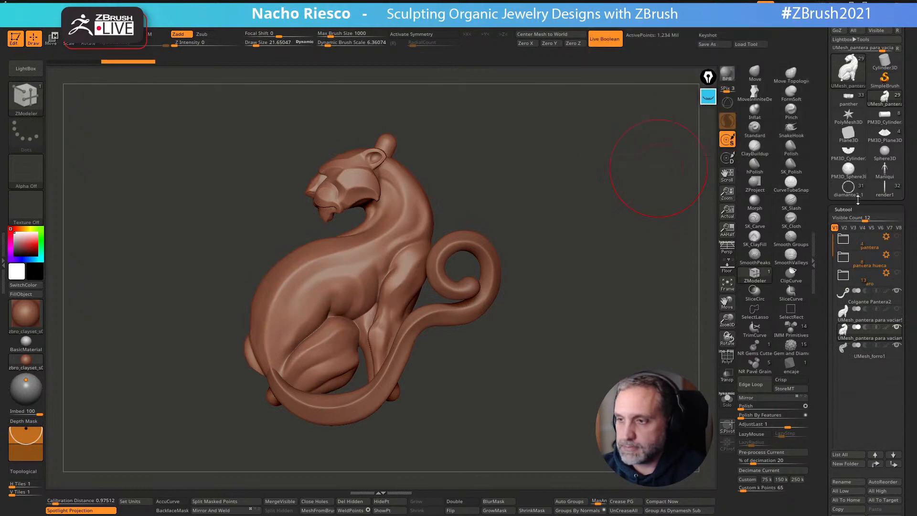
{"action": "left_click", "coordinate": [885, 194]}
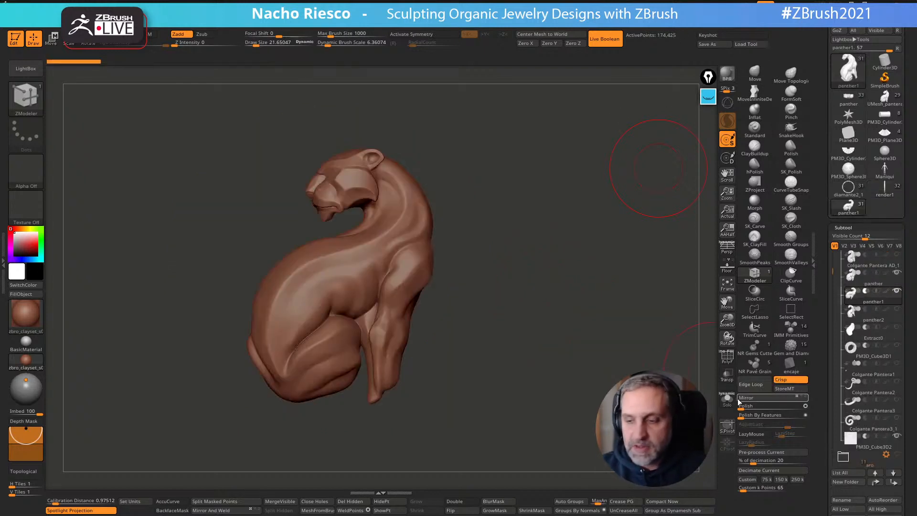
{"action": "left_click_drag", "start_coordinate": [834, 269], "coordinate": [834, 257]}
{"action": "left_click", "coordinate": [843, 258]}
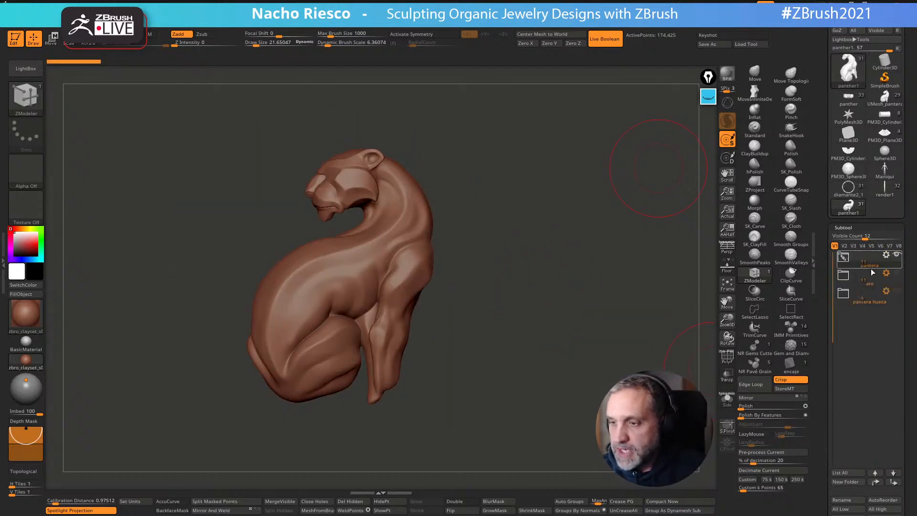
Show the aro and pantera hueca folders, fit the whole jewel in view, and switch the material to BasicMaterial
{"action": "left_click", "coordinate": [896, 272]}
{"action": "left_click", "coordinate": [897, 292]}
{"action": "right_click_drag", "start_coordinate": [670, 370], "coordinate": [668, 352], "text": "ctrl"}
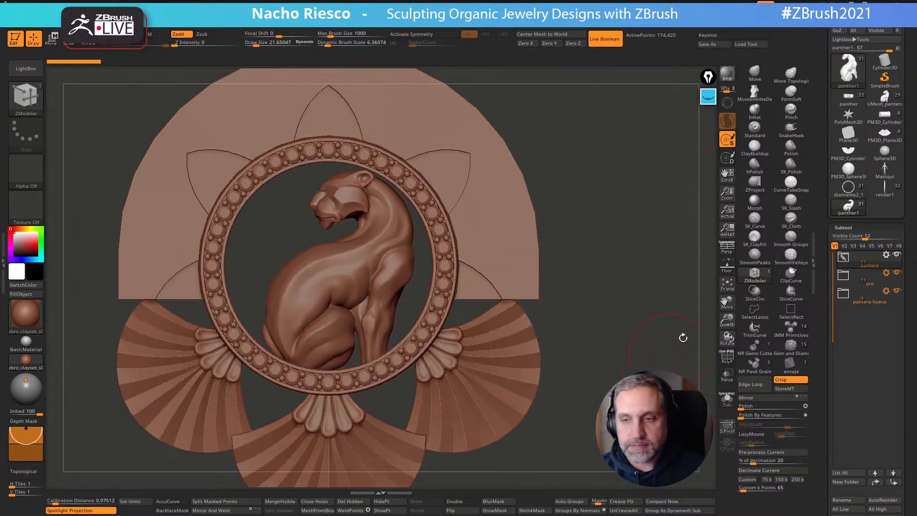
{"action": "left_click_drag", "start_coordinate": [731, 200], "coordinate": [731, 191]}
{"action": "right_click_drag", "start_coordinate": [577, 313], "coordinate": [603, 316], "text": "ctrl"}
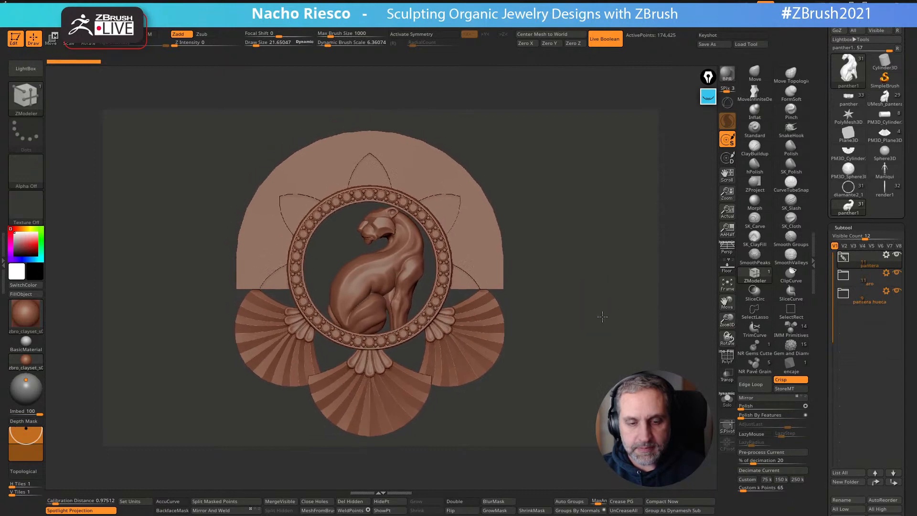
{"action": "left_click", "coordinate": [26, 340]}
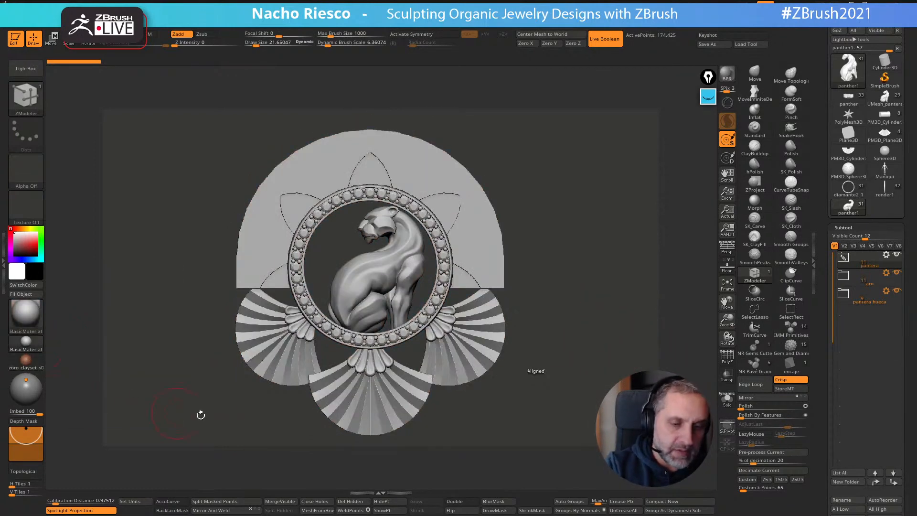
Switch the material to Silver and run a BPR render of the whole jewel
{"action": "left_click", "coordinate": [32, 320]}
{"action": "left_click", "coordinate": [292, 452]}
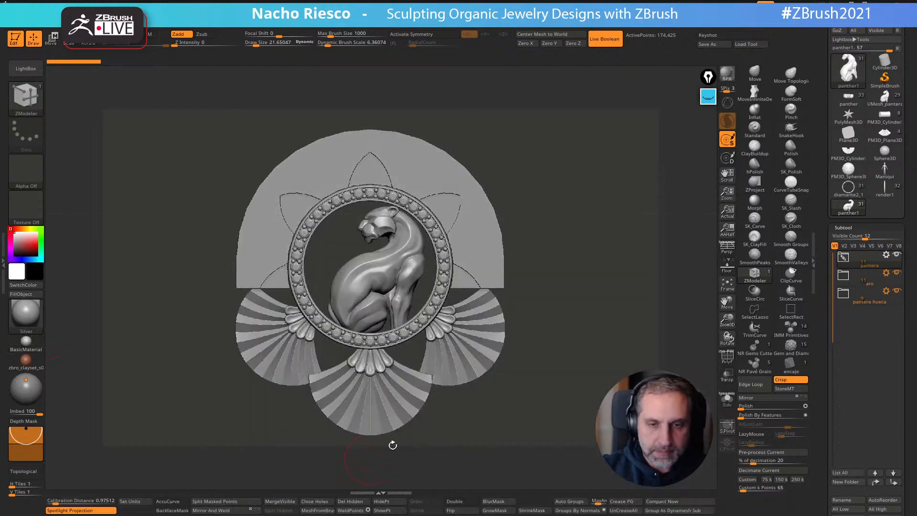
{"action": "left_click", "coordinate": [721, 77]}
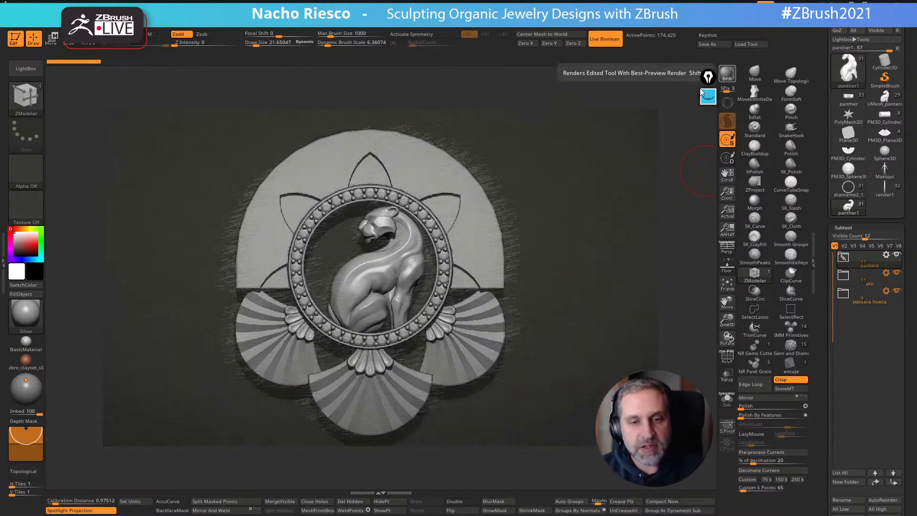
{"action": "left_click", "coordinate": [707, 95]}
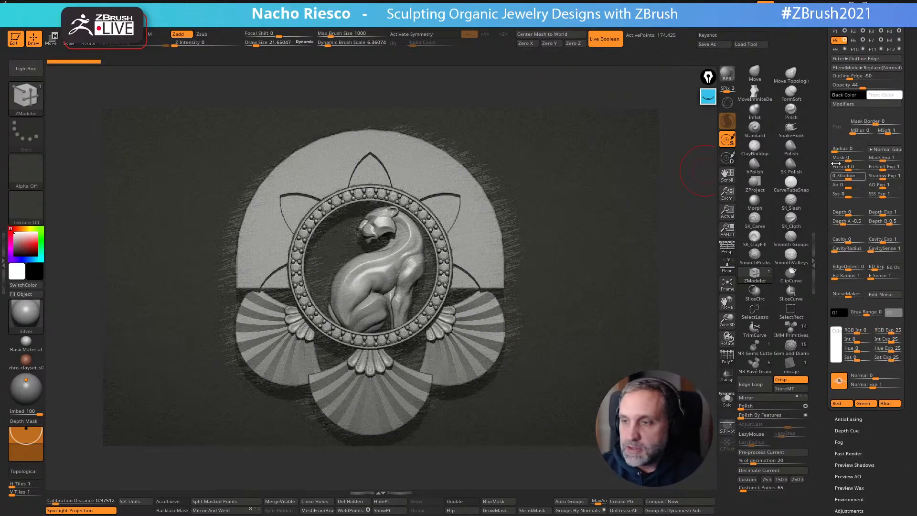
{"action": "left_click", "coordinate": [727, 210]}
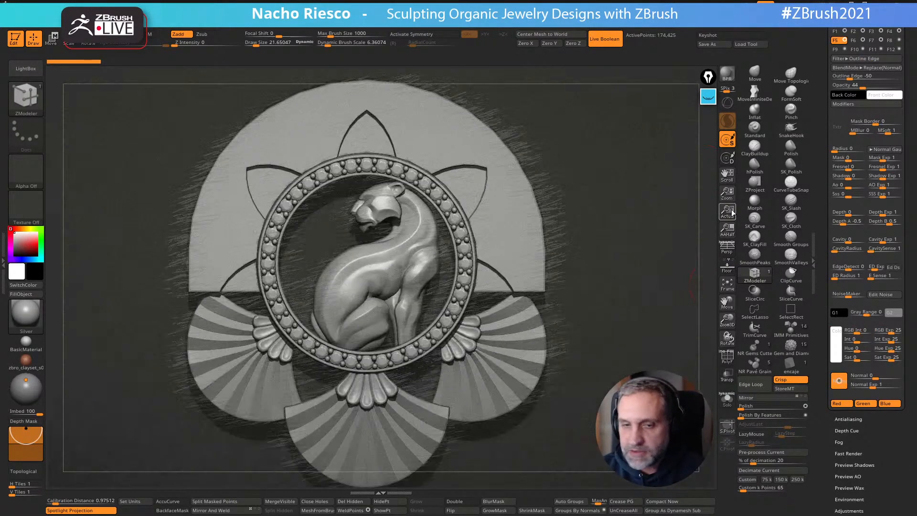
For the F7 Overpaint Texture filter, set Mask to about -0.019 and Opacity to 30
{"action": "left_click", "coordinate": [877, 41]}
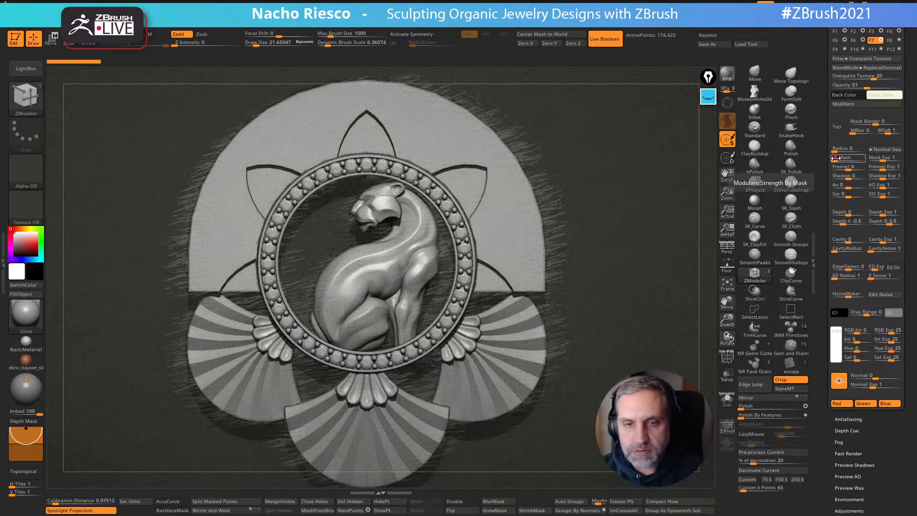
{"action": "mouse_move", "coordinate": [843, 157]}
{"action": "left_mouse_down"}
{"action": "mouse_move", "coordinate": [854, 158]}
{"action": "mouse_move", "coordinate": [846, 159]}
{"action": "left_mouse_up"}
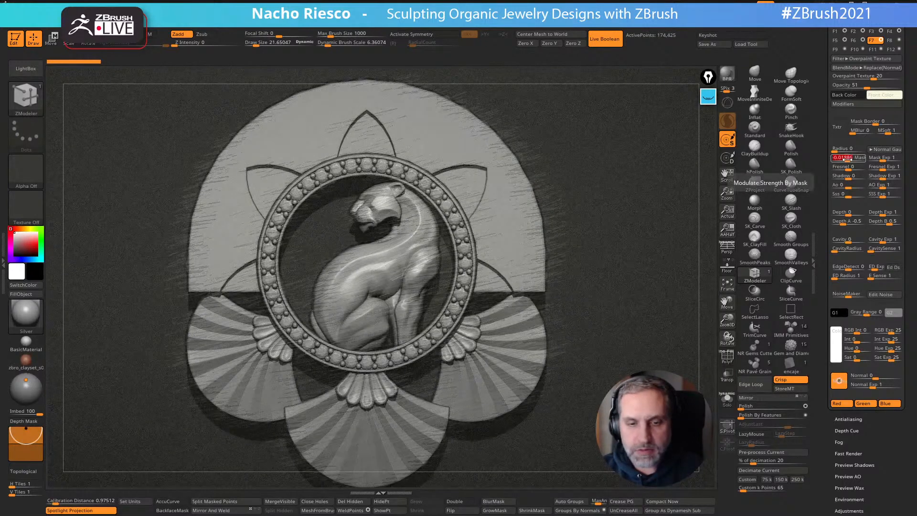
{"action": "left_click", "coordinate": [859, 87]}
{"action": "left_click_drag", "start_coordinate": [858, 87], "coordinate": [855, 87]}
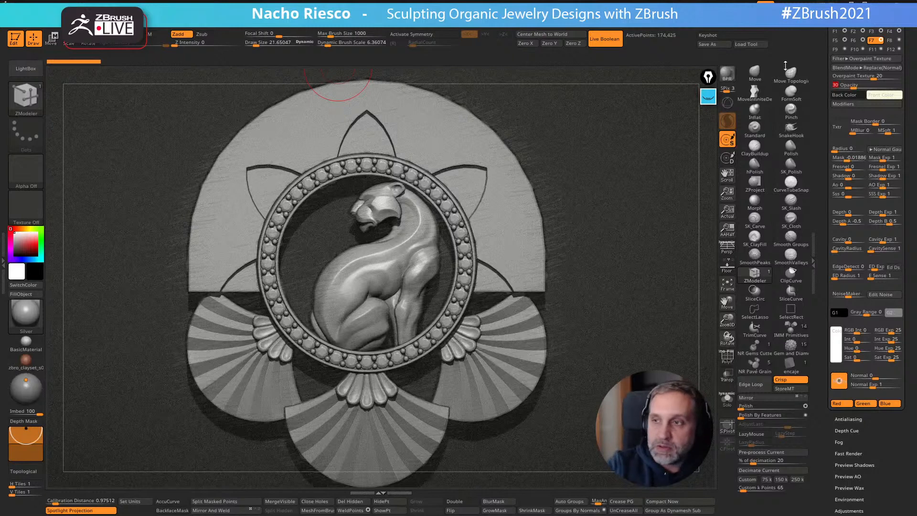
Open the BPR render passes and examine the shadow, mask and composite maps of the render
{"action": "scroll", "coordinate": [842, 239], "scroll_direction": "up", "scroll_amount": 5}
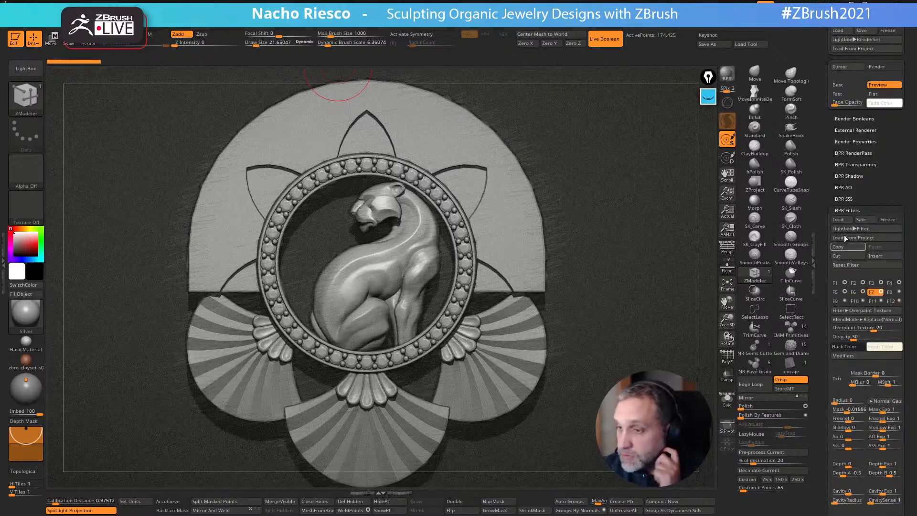
{"action": "left_click", "coordinate": [845, 211]}
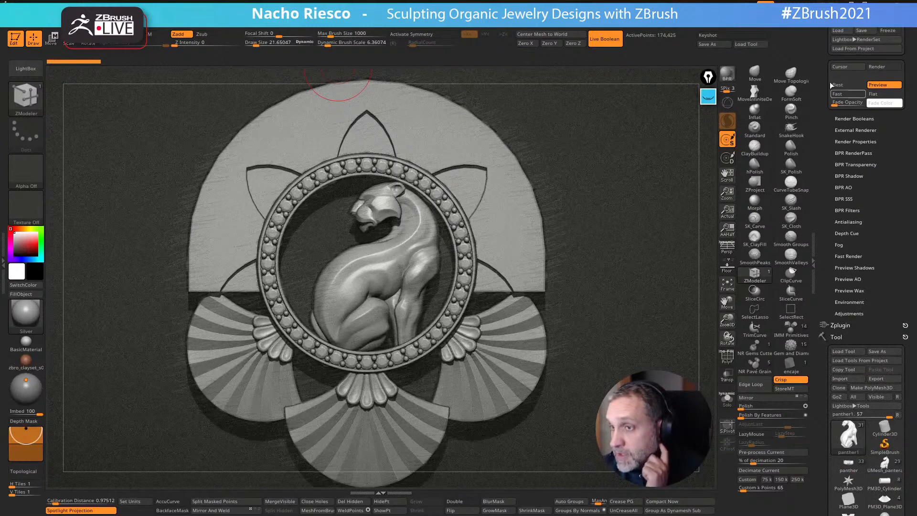
{"action": "left_click", "coordinate": [854, 153]}
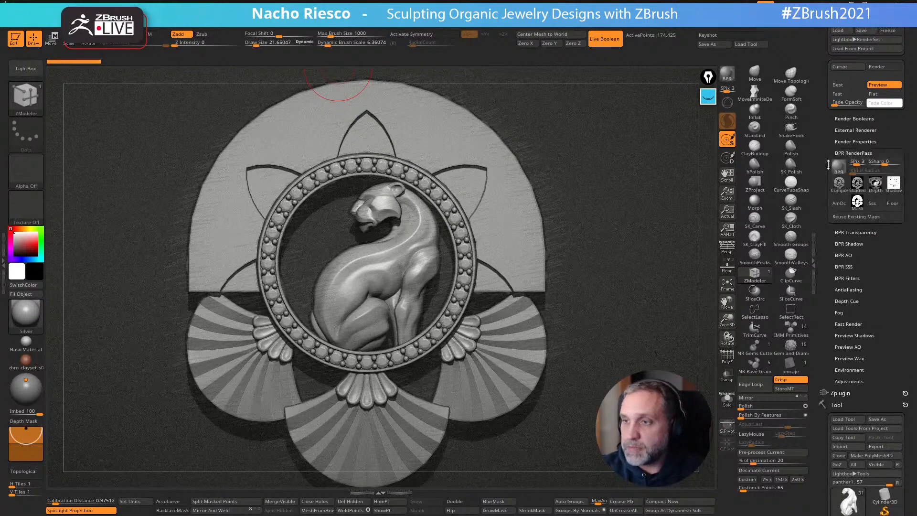
{"action": "mouse_move", "coordinate": [841, 189]}
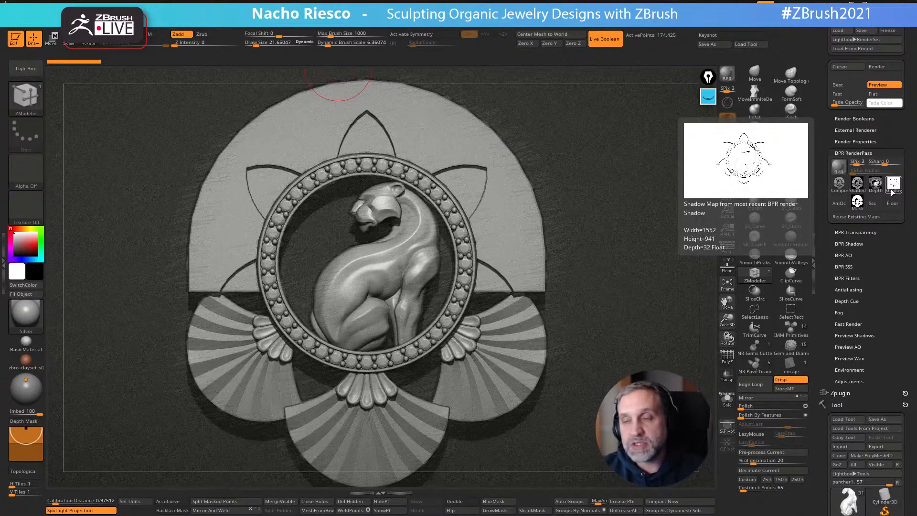
{"action": "mouse_move", "coordinate": [857, 208]}
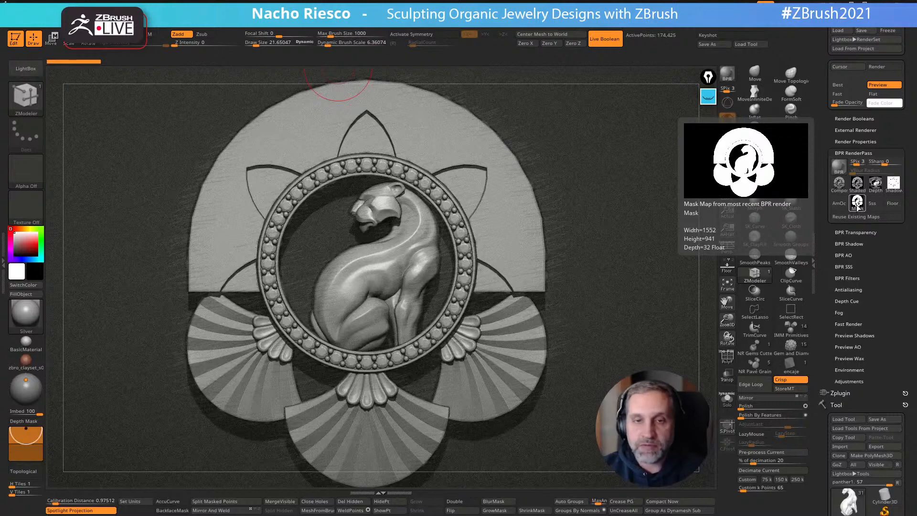
{"action": "left_click", "coordinate": [839, 183]}
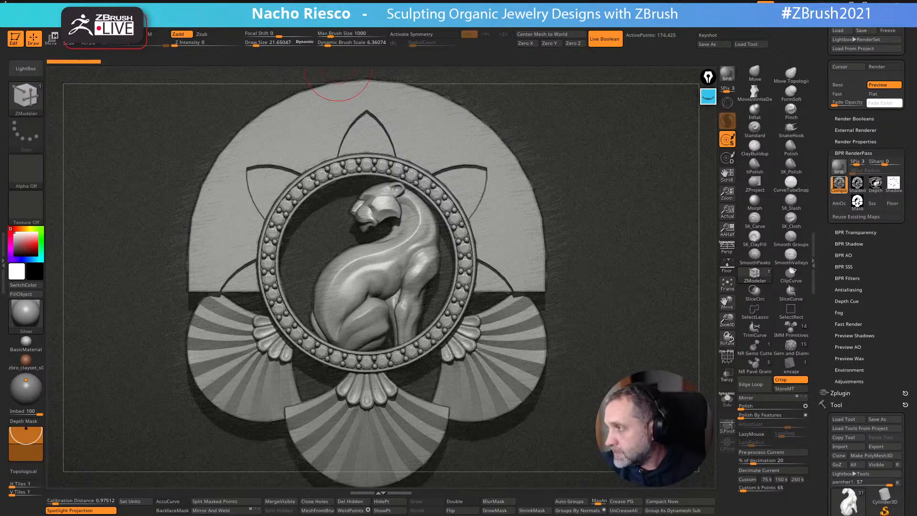
{"action": "mouse_move", "coordinate": [838, 184]}
Check the file formats offered for exporting the document image, without saving a file
{"action": "left_click", "coordinate": [76, 3]}
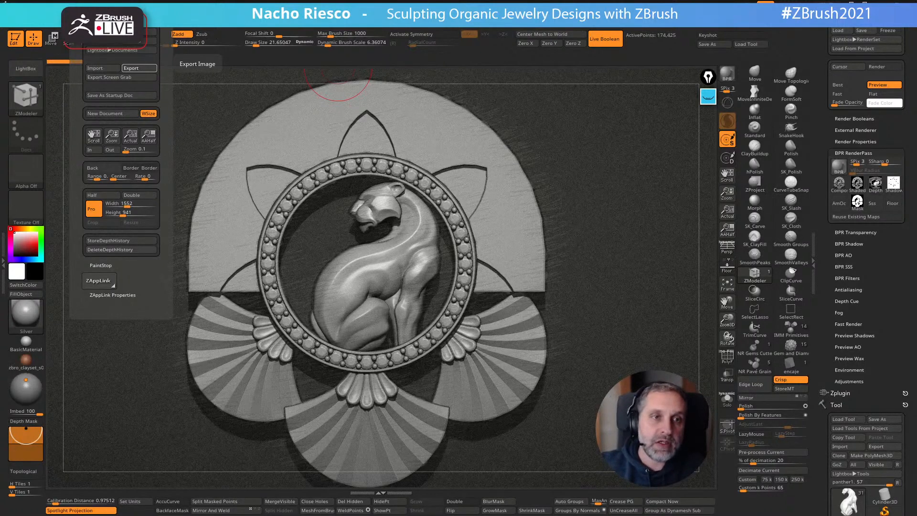
{"action": "left_click", "coordinate": [139, 68]}
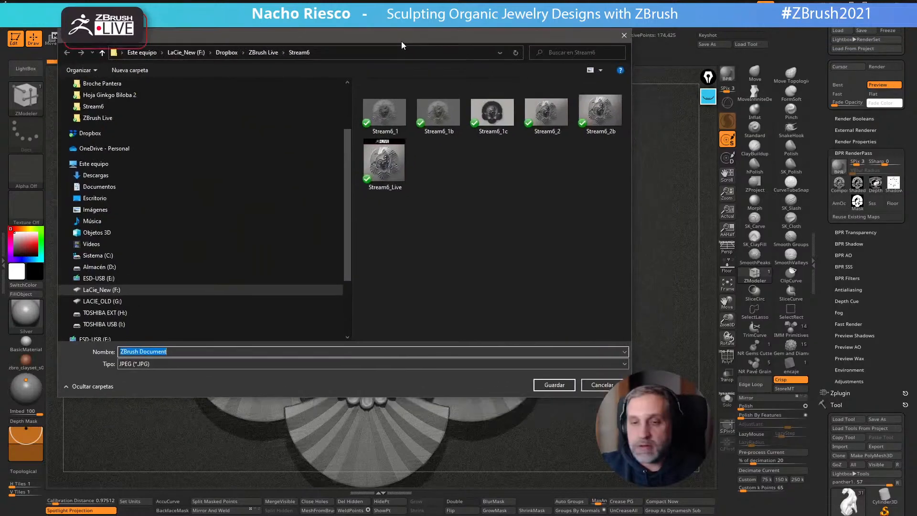
{"action": "left_click", "coordinate": [623, 370]}
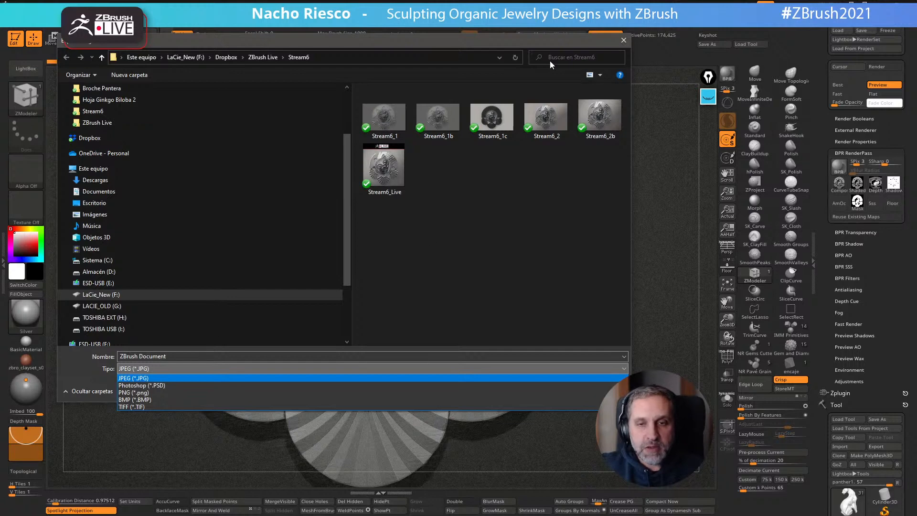
{"action": "left_click", "coordinate": [626, 41]}
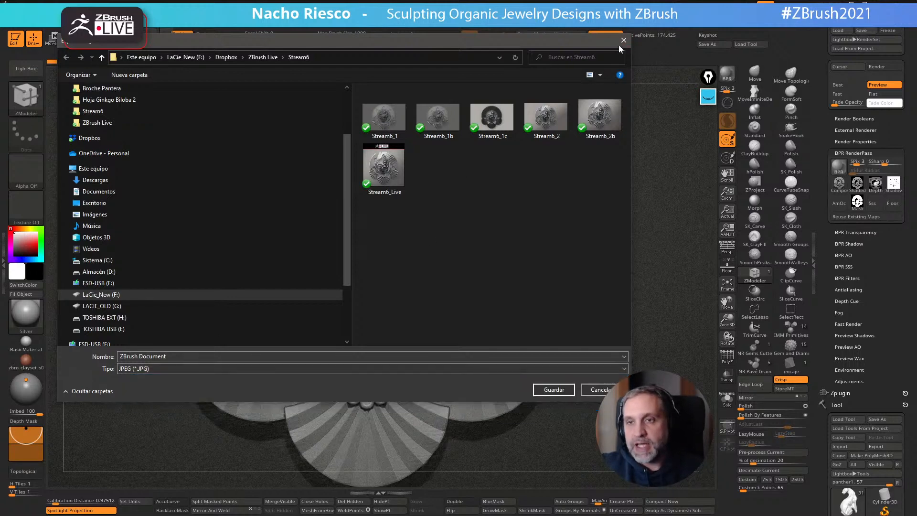
{"action": "left_click", "coordinate": [598, 390]}
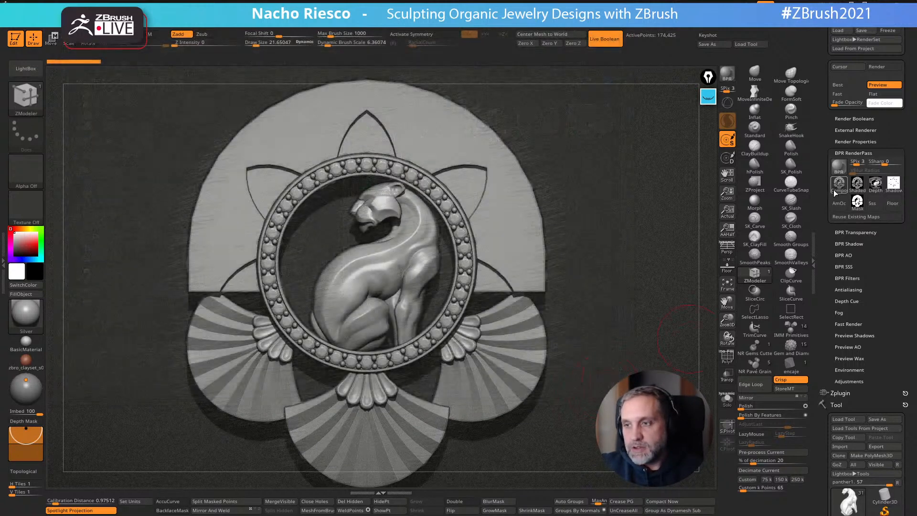
Inspect the composite render map and its image export dialog, without saving a file
{"action": "mouse_move", "coordinate": [838, 187]}
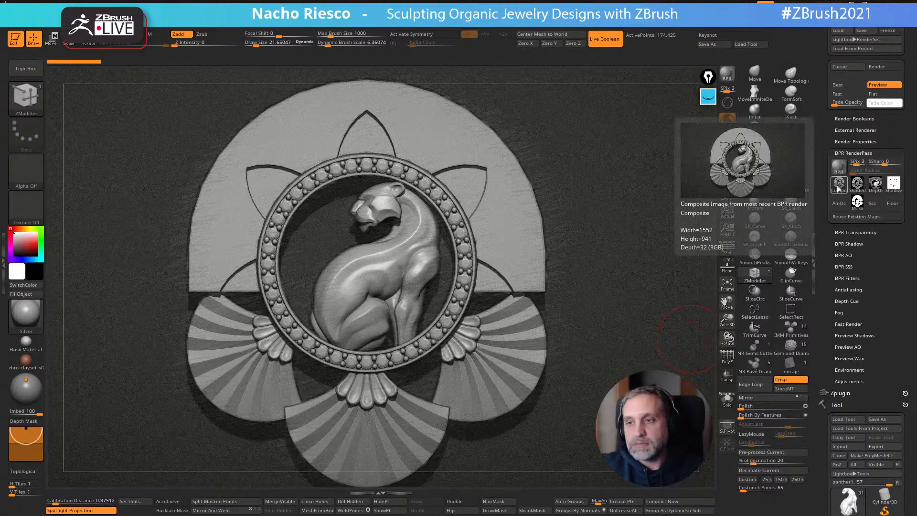
{"action": "left_click", "coordinate": [838, 188]}
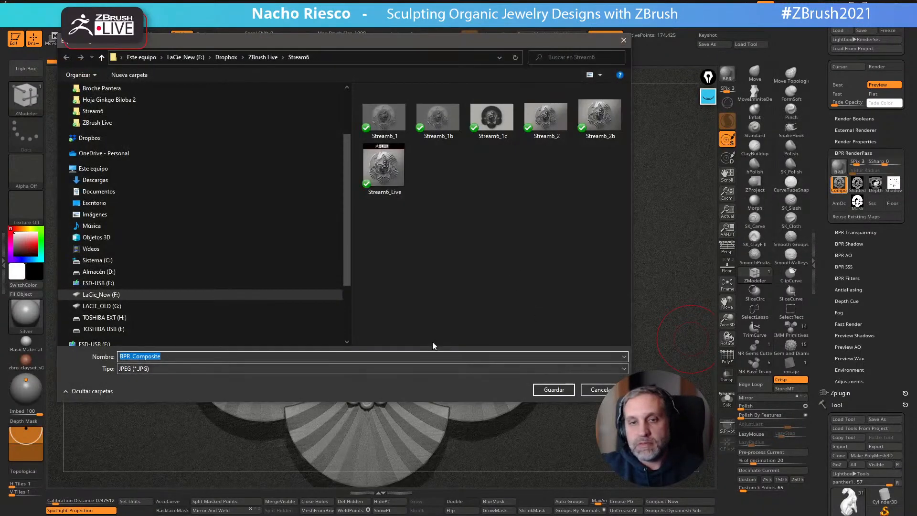
{"action": "left_click", "coordinate": [589, 389]}
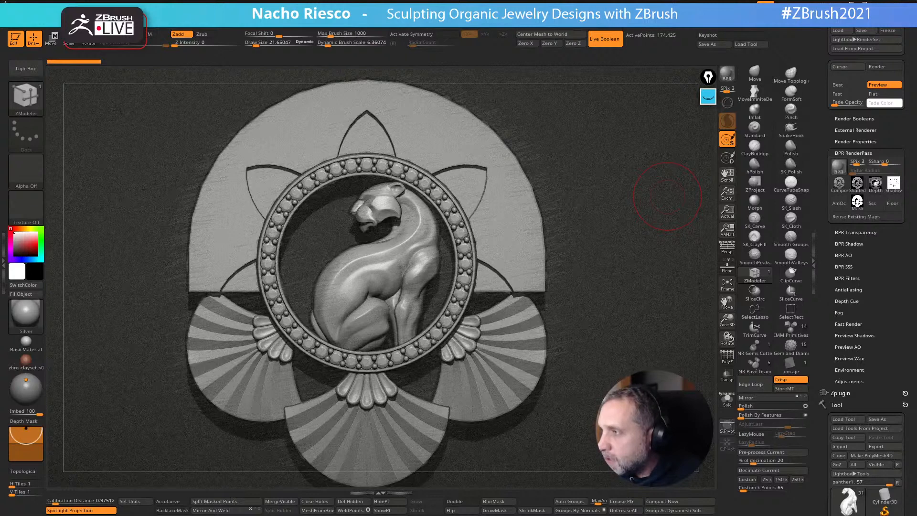
Hide the pantera and pantera hueca folders and make the aro folder's ring active, viewed from the back
{"action": "left_click_drag", "start_coordinate": [598, 354], "coordinate": [660, 352]}
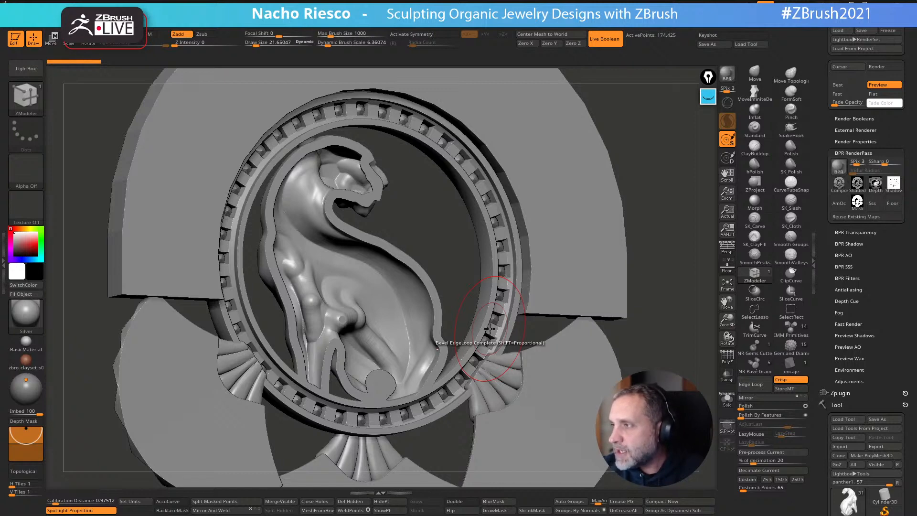
{"action": "left_click_drag", "start_coordinate": [642, 329], "coordinate": [715, 320], "text": "shift"}
{"action": "left_click_drag", "start_coordinate": [822, 398], "coordinate": [819, 256]}
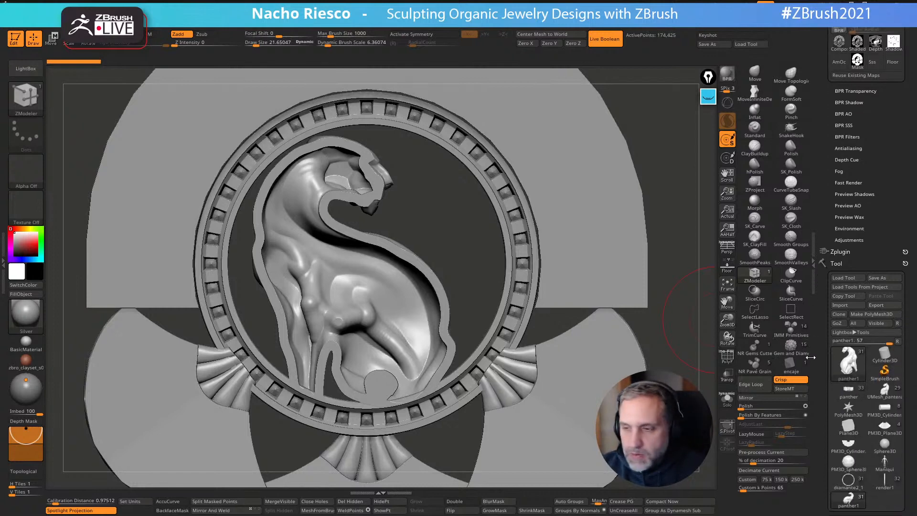
{"action": "left_click_drag", "start_coordinate": [821, 339], "coordinate": [821, 213]}
{"action": "left_click_drag", "start_coordinate": [816, 306], "coordinate": [814, 283]}
{"action": "left_click_drag", "start_coordinate": [654, 363], "coordinate": [668, 346]}
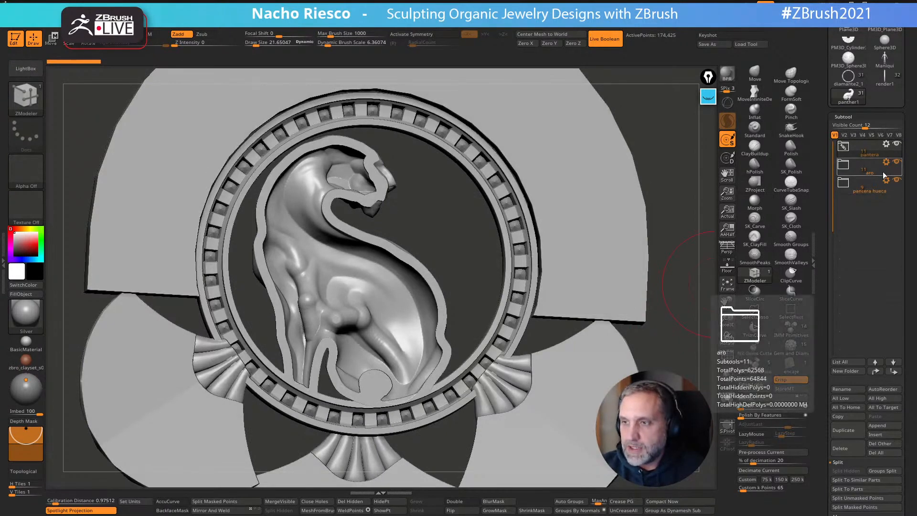
{"action": "left_click", "coordinate": [897, 146]}
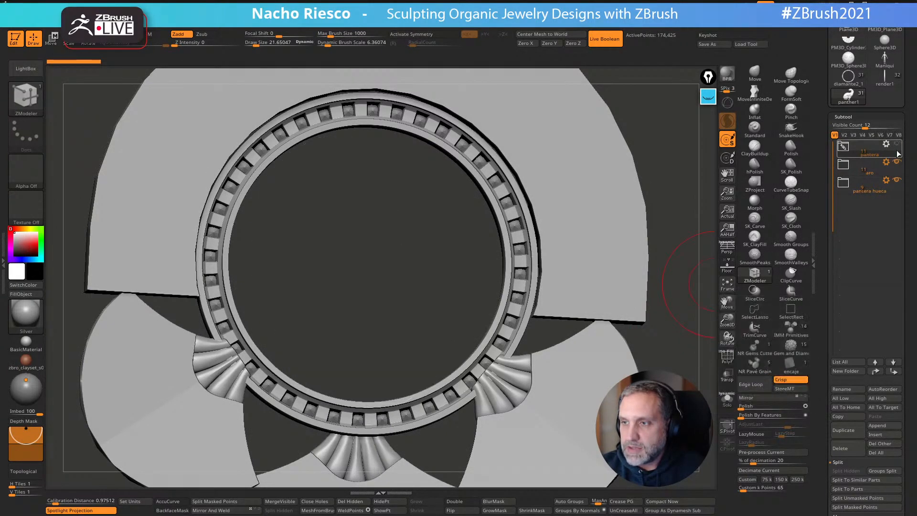
{"action": "left_click", "coordinate": [897, 181]}
{"action": "left_click", "coordinate": [878, 173]}
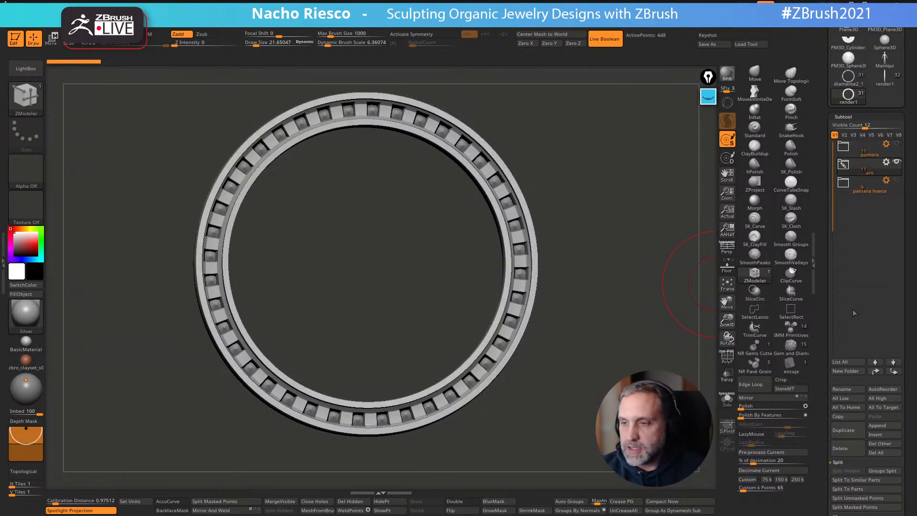
Expand the aro folder and hide its diamante1, diamante2, diamante3 and diamante2_1 subtools
{"action": "left_click", "coordinate": [863, 187]}
{"action": "mouse_move", "coordinate": [890, 304]}
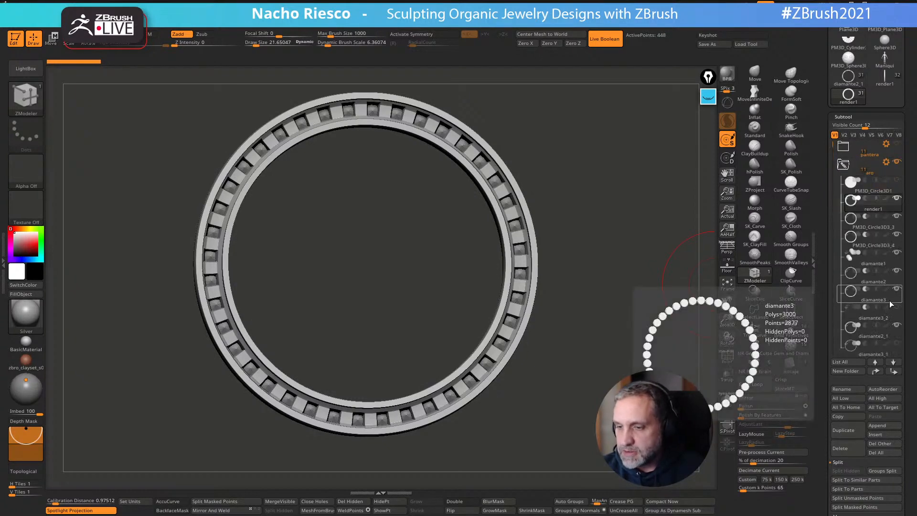
{"action": "left_click", "coordinate": [896, 272]}
{"action": "left_click_drag", "start_coordinate": [702, 352], "coordinate": [677, 369]}
{"action": "mouse_move", "coordinate": [896, 327]}
{"action": "left_click", "coordinate": [897, 326]}
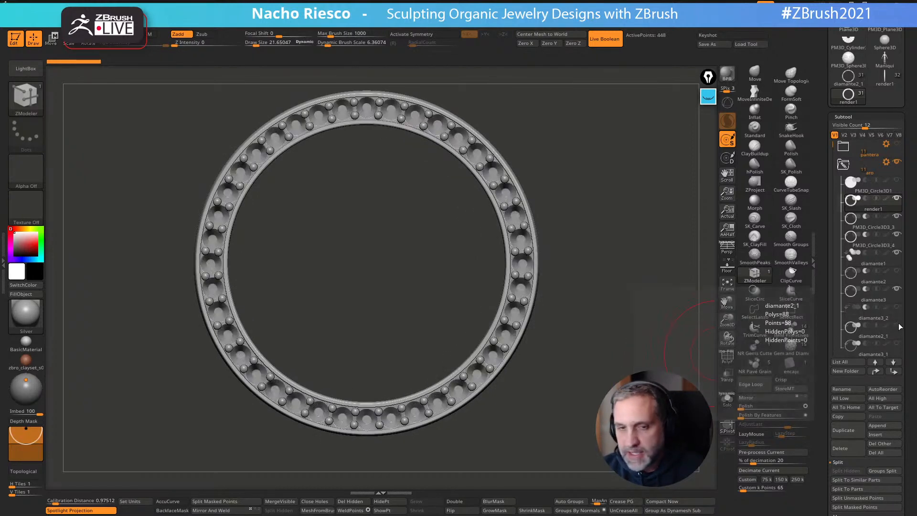
{"action": "left_click", "coordinate": [897, 255]}
{"action": "left_click", "coordinate": [896, 291]}
{"action": "left_click_drag", "start_coordinate": [714, 344], "coordinate": [724, 373], "text": "alt"}
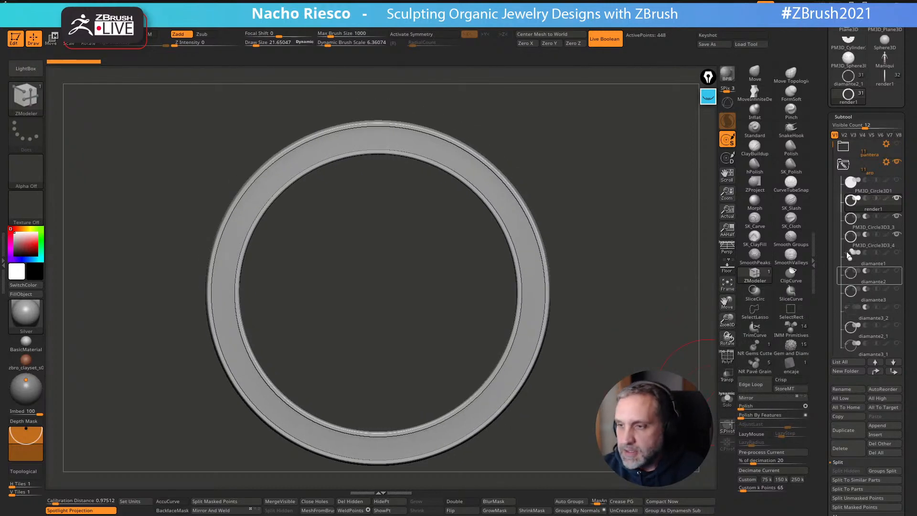
Select the PM3D_Circle3D3_4 subtool and insert a Cube3D below it
{"action": "left_click", "coordinate": [873, 244]}
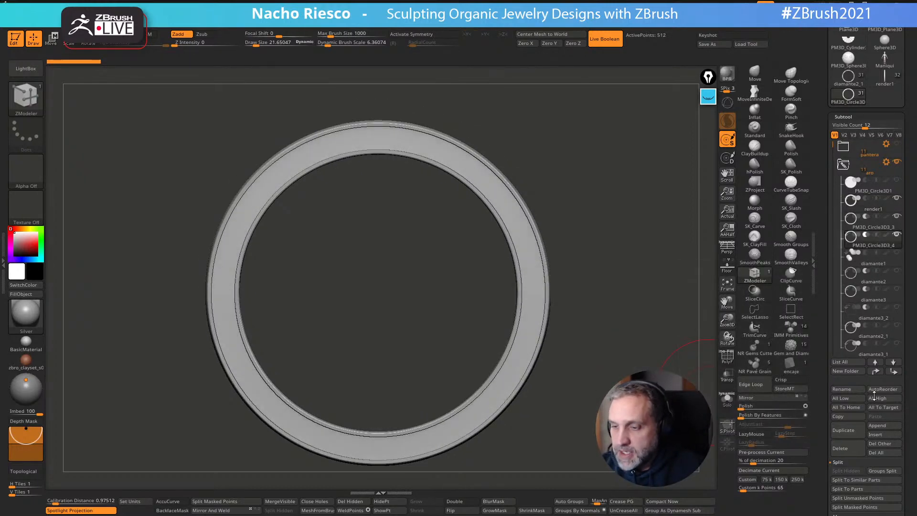
{"action": "left_click", "coordinate": [876, 434]}
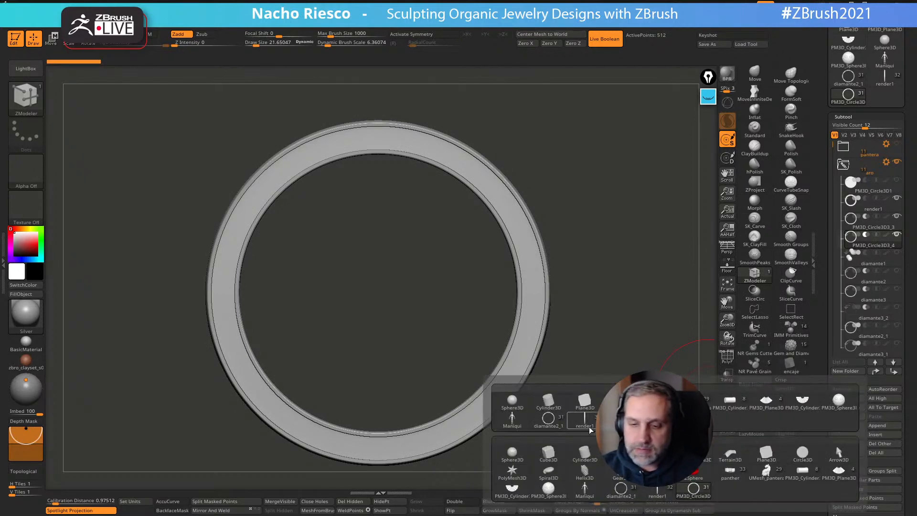
{"action": "left_click", "coordinate": [548, 454]}
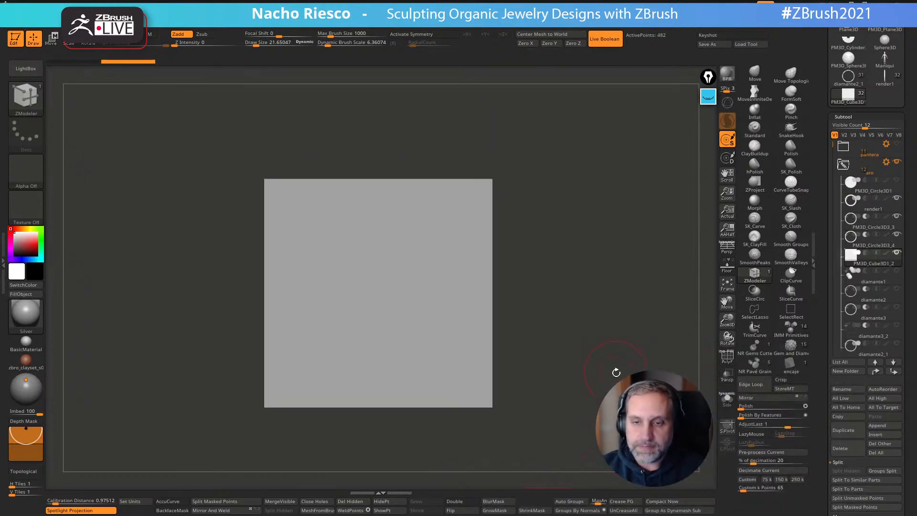
Scale the cube down to a small block and move it onto the channel at the top of the ring
{"action": "key", "text": "w"}
{"action": "key", "text": "y"}
{"action": "left_click_drag", "start_coordinate": [377, 293], "coordinate": [261, 265]}
{"action": "right_click_drag", "start_coordinate": [510, 205], "coordinate": [511, 259], "text": "ctrl"}
{"action": "left_click_drag", "start_coordinate": [378, 292], "coordinate": [308, 283]}
{"action": "right_click_drag", "start_coordinate": [448, 258], "coordinate": [458, 340], "text": "alt"}
{"action": "left_click_drag", "start_coordinate": [388, 312], "coordinate": [395, 65]}
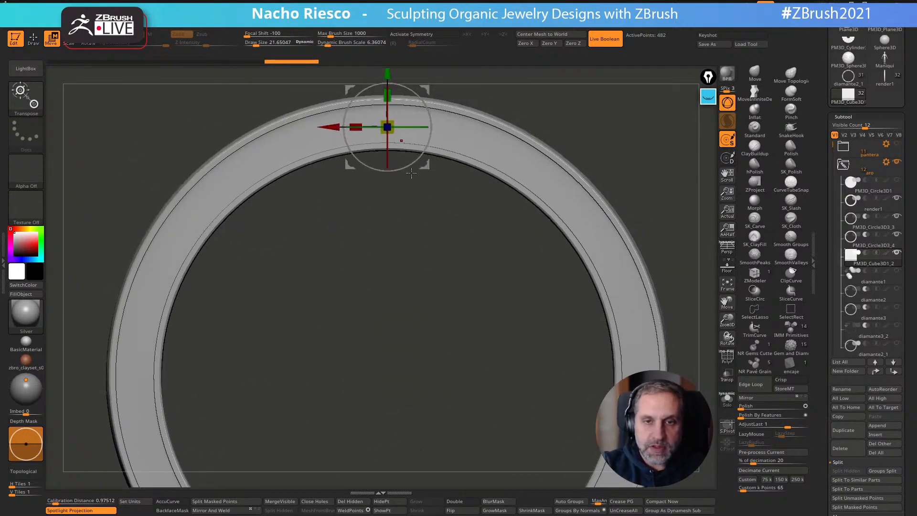
{"action": "right_click_drag", "start_coordinate": [477, 255], "coordinate": [343, 259], "text": "shift"}
{"action": "right_click_drag", "start_coordinate": [431, 243], "coordinate": [433, 268]}
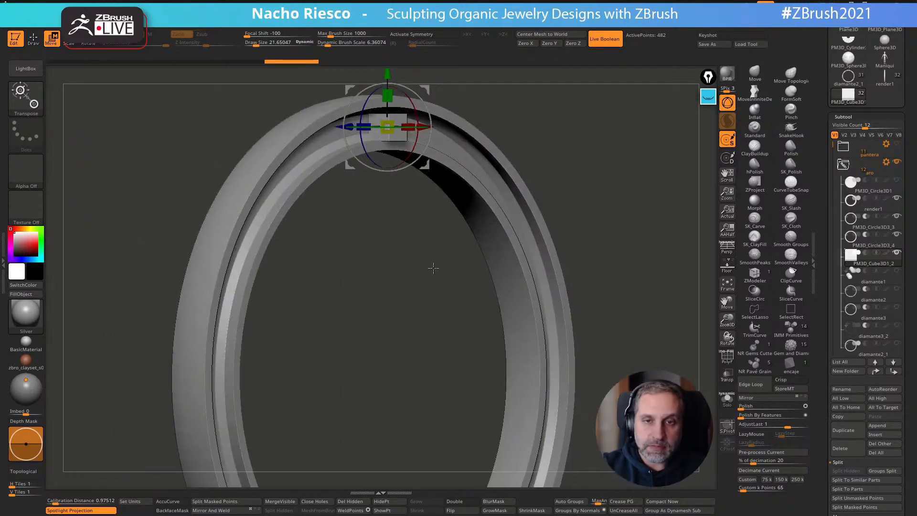
Isolate the cube and apply a Taper deformer so one end is wider than the other, then show the ring again
{"action": "left_click", "coordinate": [727, 403]}
{"action": "right_click_drag", "start_coordinate": [652, 310], "coordinate": [657, 397]}
{"action": "right_click_drag", "start_coordinate": [609, 287], "coordinate": [598, 343], "text": "ctrl"}
{"action": "right_click_drag", "start_coordinate": [571, 260], "coordinate": [591, 442], "text": "alt"}
{"action": "left_click", "coordinate": [377, 184]}
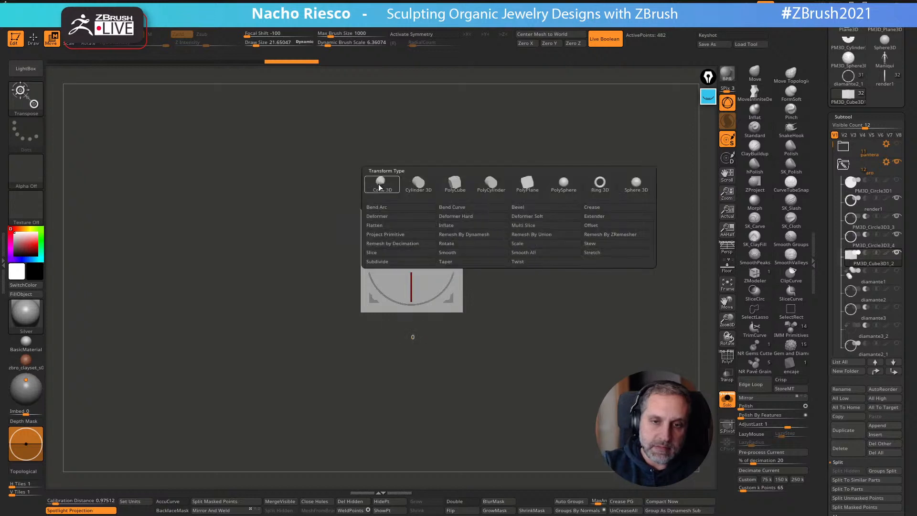
{"action": "left_click", "coordinate": [458, 264]}
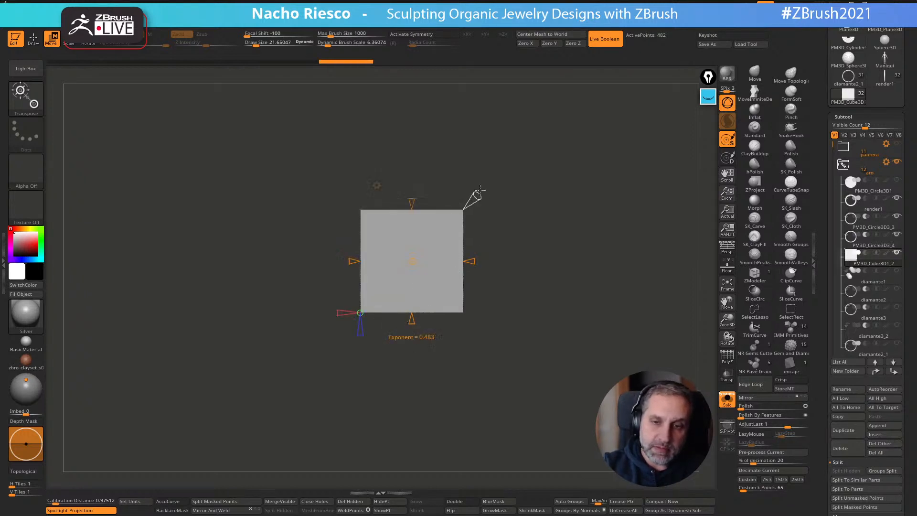
{"action": "left_click_drag", "start_coordinate": [413, 323], "coordinate": [411, 331]}
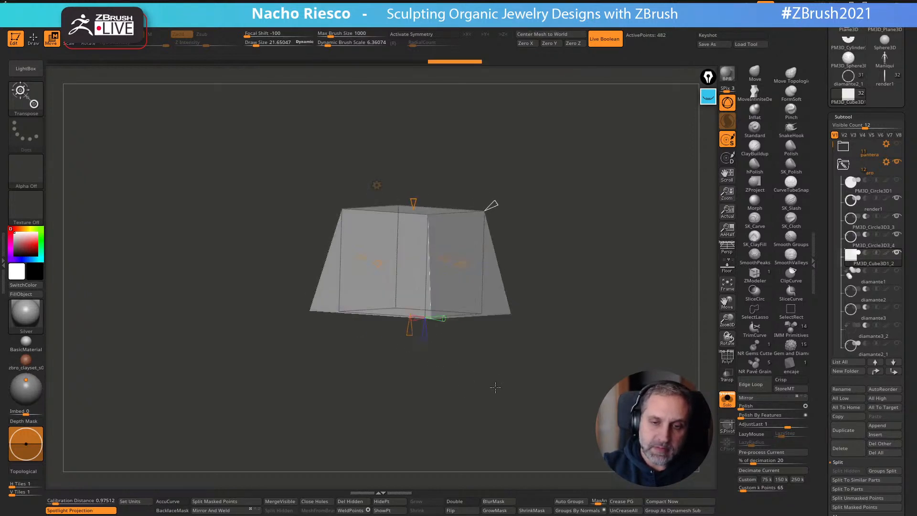
{"action": "left_click", "coordinate": [724, 407]}
{"action": "left_click_drag", "start_coordinate": [683, 415], "coordinate": [675, 319]}
Return to the standard Gizmo 3D and scale the tapered cube down to fit the channel's width
{"action": "left_click", "coordinate": [376, 184]}
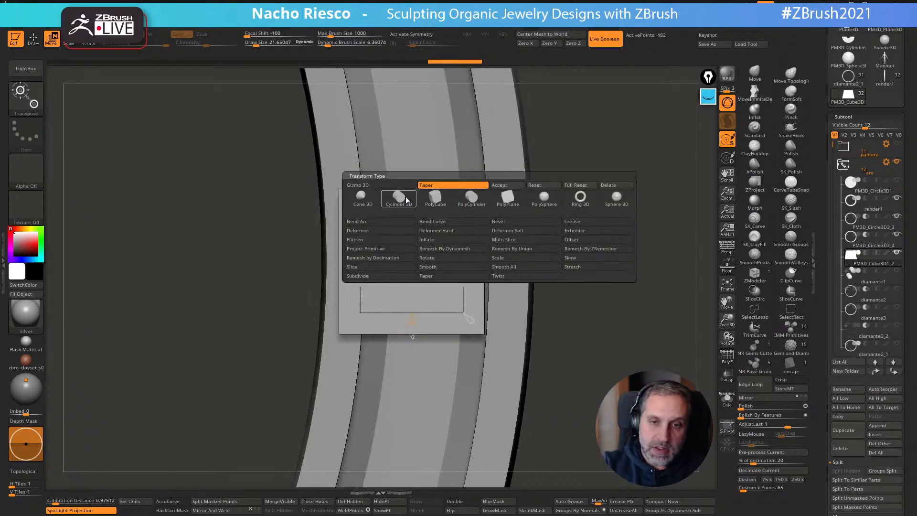
{"action": "left_click", "coordinate": [419, 219]}
{"action": "left_click_drag", "start_coordinate": [420, 266], "coordinate": [406, 266]}
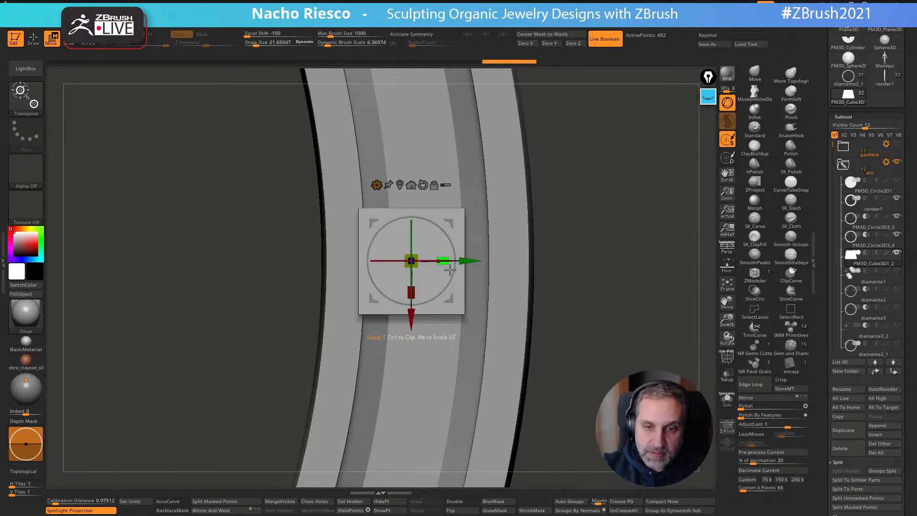
{"action": "mouse_move", "coordinate": [665, 261]}
{"action": "left_mouse_down"}
{"action": "mouse_move", "coordinate": [569, 253]}
{"action": "mouse_move", "coordinate": [668, 265]}
{"action": "left_mouse_up"}
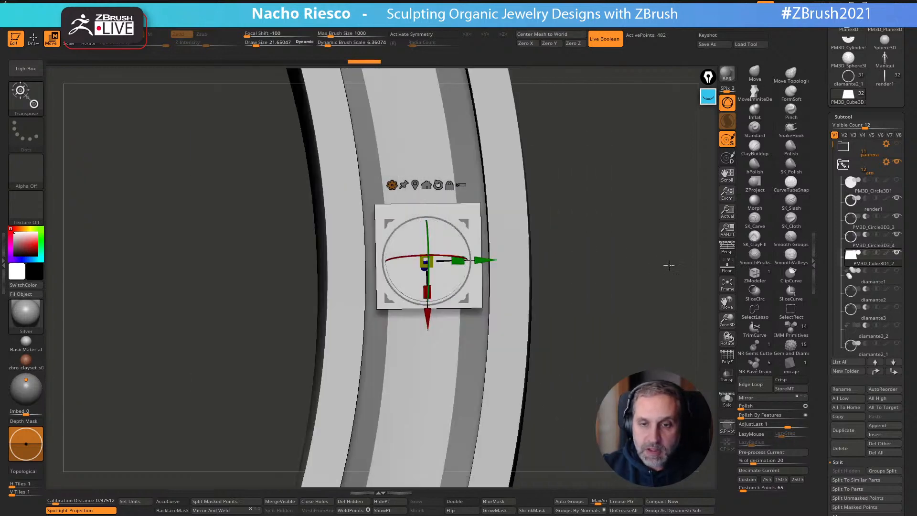
Set the cube subtool to Boolean subtraction, adjust its shape and sink it into the ring's channel
{"action": "left_click", "coordinate": [867, 253]}
{"action": "left_click_drag", "start_coordinate": [678, 316], "coordinate": [550, 269]}
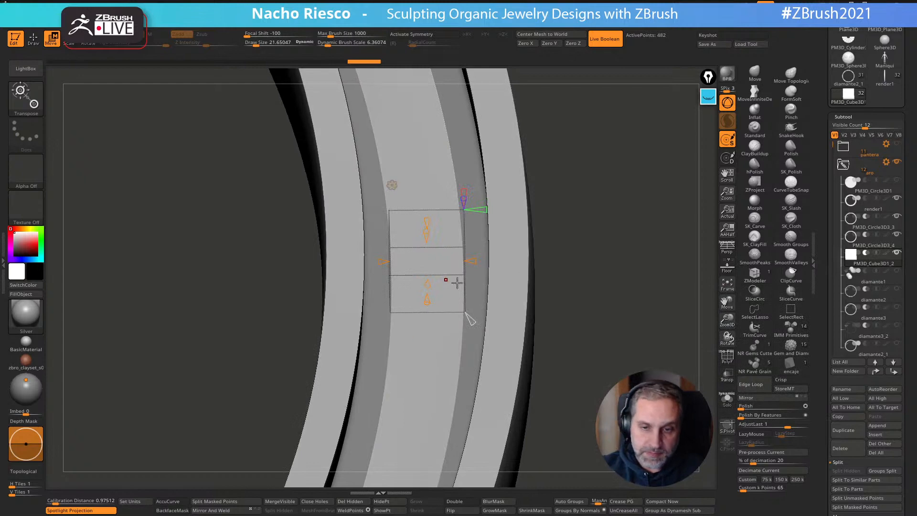
{"action": "left_click_drag", "start_coordinate": [602, 227], "coordinate": [424, 310]}
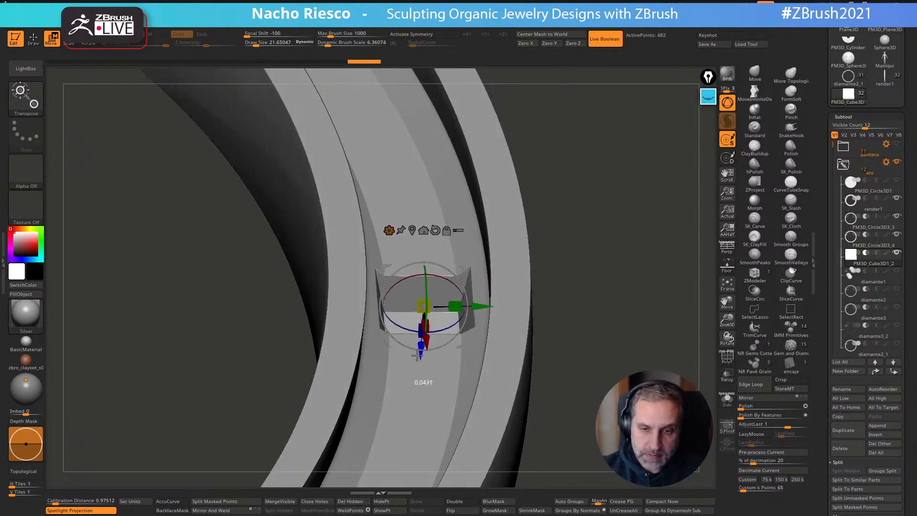
{"action": "left_click_drag", "start_coordinate": [582, 278], "coordinate": [674, 334]}
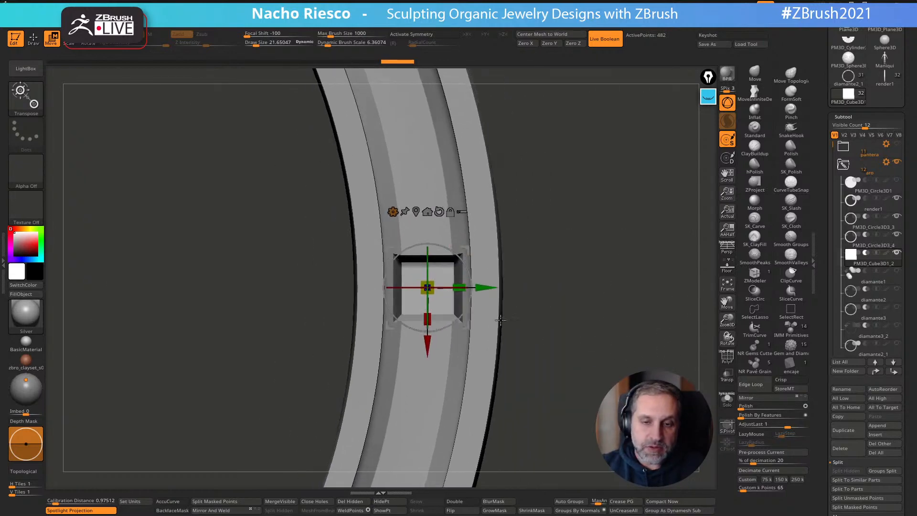
{"action": "mouse_move", "coordinate": [556, 327]}
{"action": "left_mouse_down"}
{"action": "mouse_move", "coordinate": [571, 266]}
{"action": "mouse_move", "coordinate": [638, 299]}
{"action": "mouse_move", "coordinate": [695, 247]}
{"action": "mouse_move", "coordinate": [638, 191]}
{"action": "mouse_move", "coordinate": [612, 190]}
{"action": "left_mouse_up"}
{"action": "key", "text": "q"}
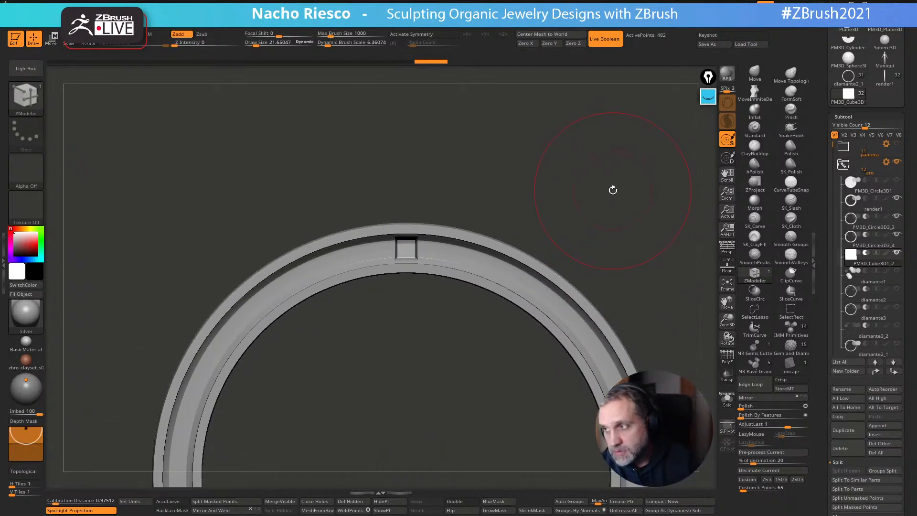
Fine-tune the cube cutter's placement at the top of the ring's channel
{"action": "left_click_drag", "start_coordinate": [592, 188], "coordinate": [480, 365], "text": "alt"}
{"action": "key", "text": "w"}
{"action": "left_click_drag", "start_coordinate": [413, 253], "coordinate": [413, 253]}
{"action": "key", "text": "q"}
{"action": "mouse_move", "coordinate": [638, 286]}
{"action": "left_mouse_down", "text": "alt"}
{"action": "mouse_move", "coordinate": [649, 216]}
{"action": "mouse_move", "coordinate": [652, 287]}
{"action": "mouse_move", "coordinate": [637, 183]}
{"action": "left_mouse_up", "text": "alt"}
Turn on Array Mesh for the cube cutter and switch the array transform to Rotate
{"action": "left_click_drag", "start_coordinate": [825, 394], "coordinate": [830, 285]}
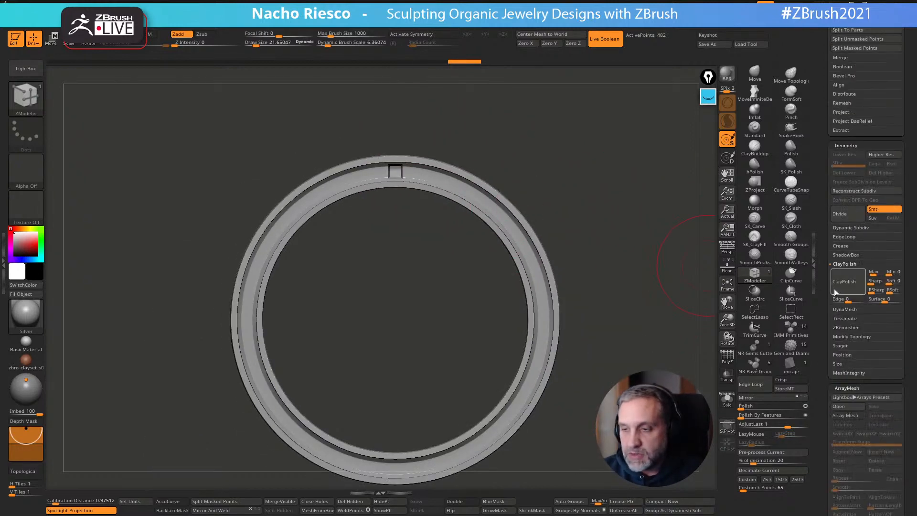
{"action": "left_click_drag", "start_coordinate": [822, 419], "coordinate": [824, 370]}
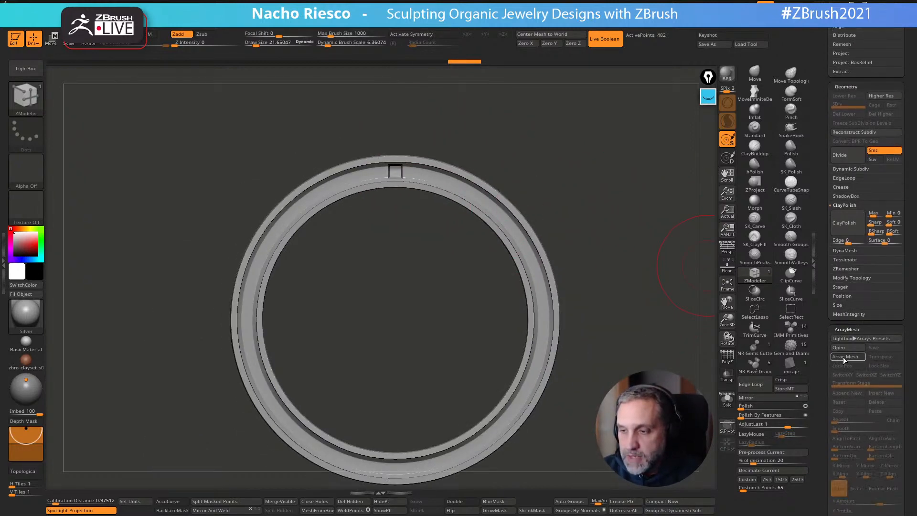
{"action": "left_click", "coordinate": [843, 358]}
{"action": "left_click_drag", "start_coordinate": [821, 410], "coordinate": [822, 347]}
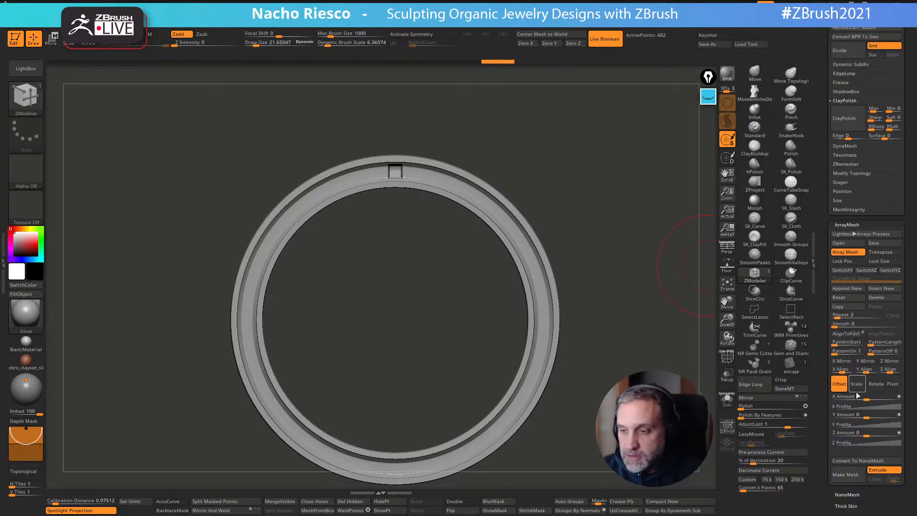
{"action": "left_click", "coordinate": [877, 385]}
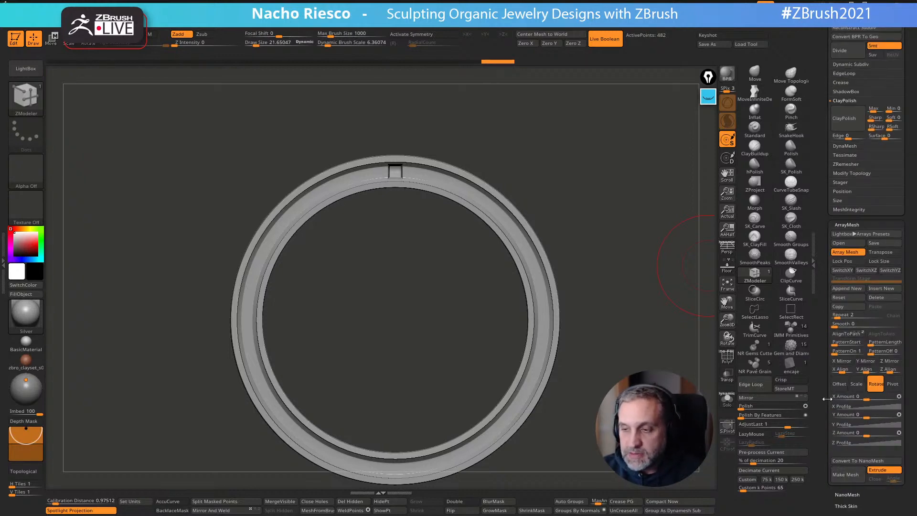
{"action": "left_click_drag", "start_coordinate": [866, 414], "coordinate": [879, 416]}
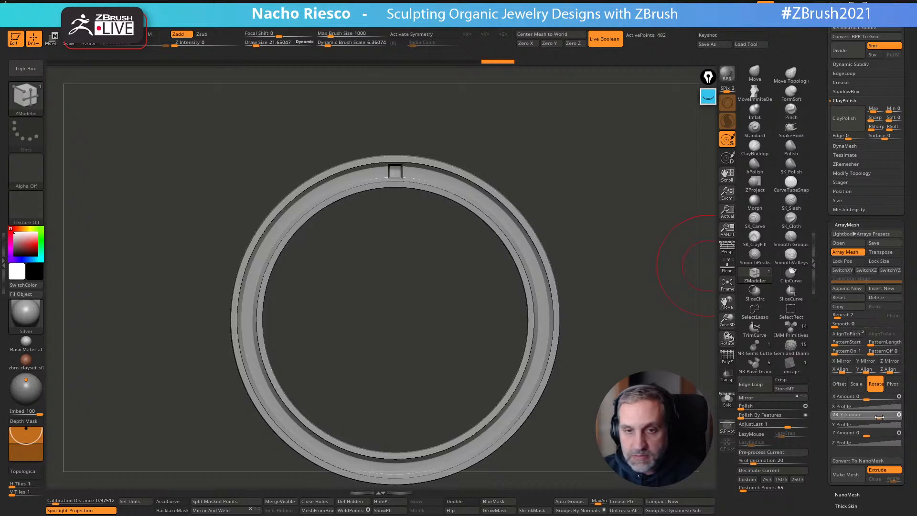
{"action": "left_click", "coordinate": [727, 399]}
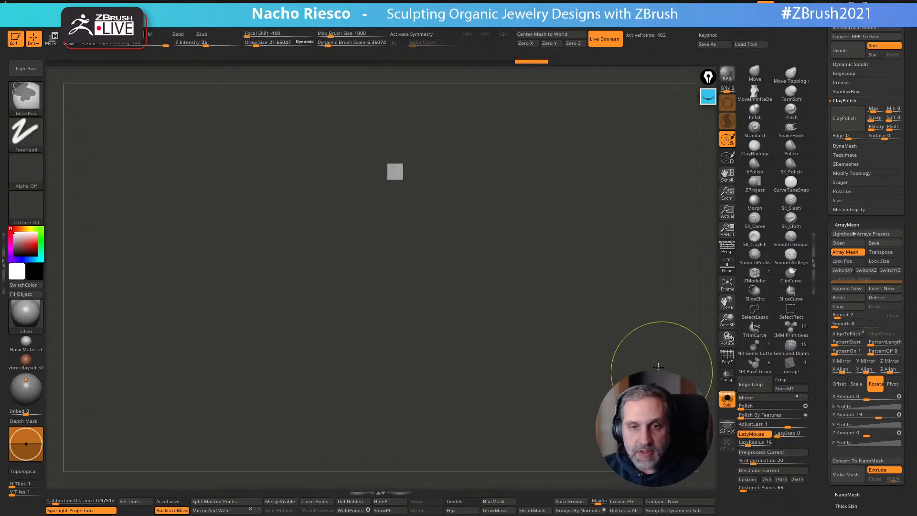
{"action": "key", "text": "ctrl+z"}
{"action": "left_click_drag", "start_coordinate": [866, 434], "coordinate": [879, 434]}
{"action": "key", "text": "ctrl+z"}
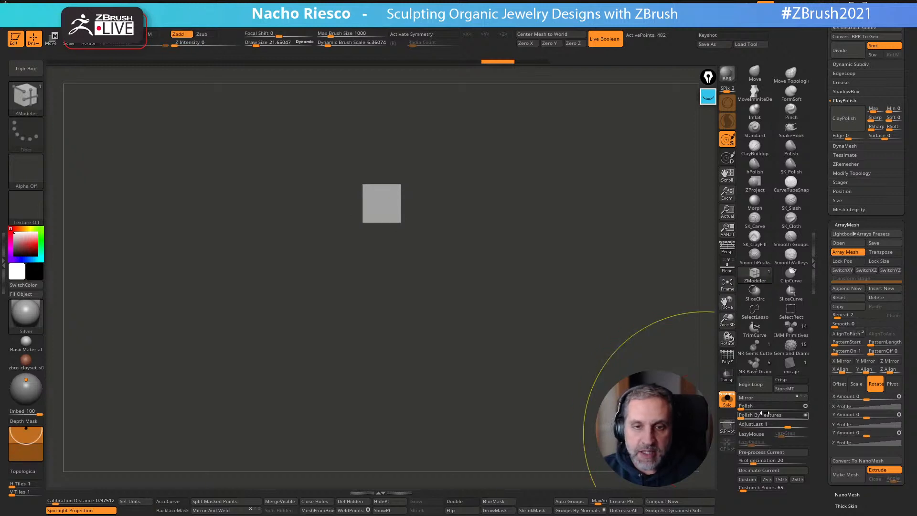
{"action": "left_click", "coordinate": [727, 399]}
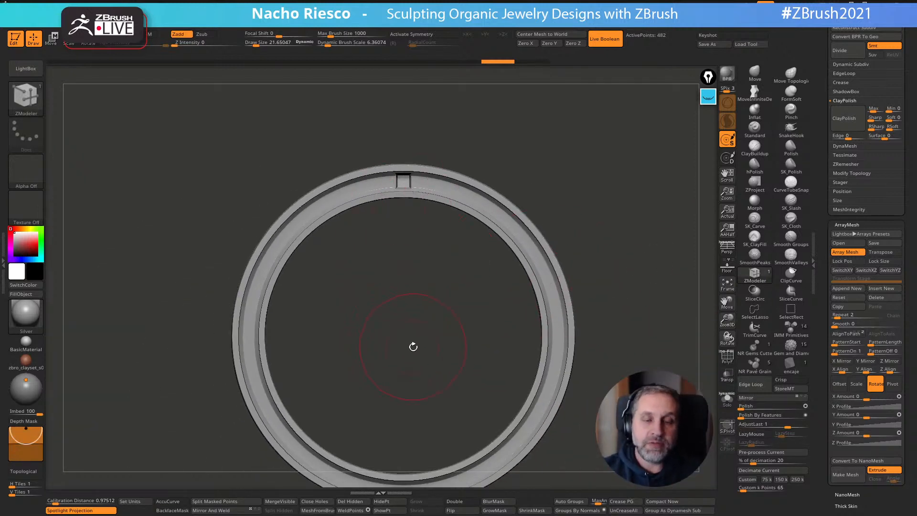
Enable Lock Pos on the array and set its rotation Z Amount to 360
{"action": "left_click_drag", "start_coordinate": [655, 335], "coordinate": [662, 307], "text": "alt"}
{"action": "left_click", "coordinate": [847, 264]}
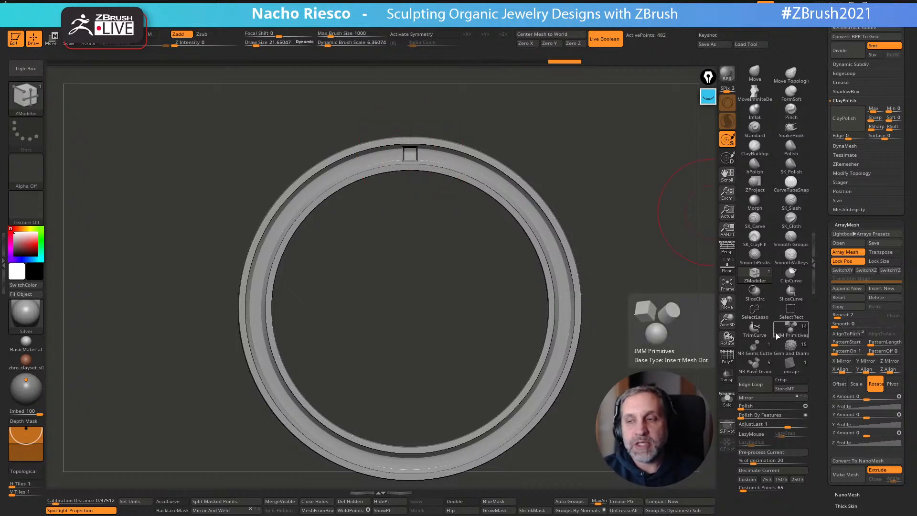
{"action": "left_click_drag", "start_coordinate": [869, 416], "coordinate": [880, 415]}
{"action": "key", "text": "ctrl+z"}
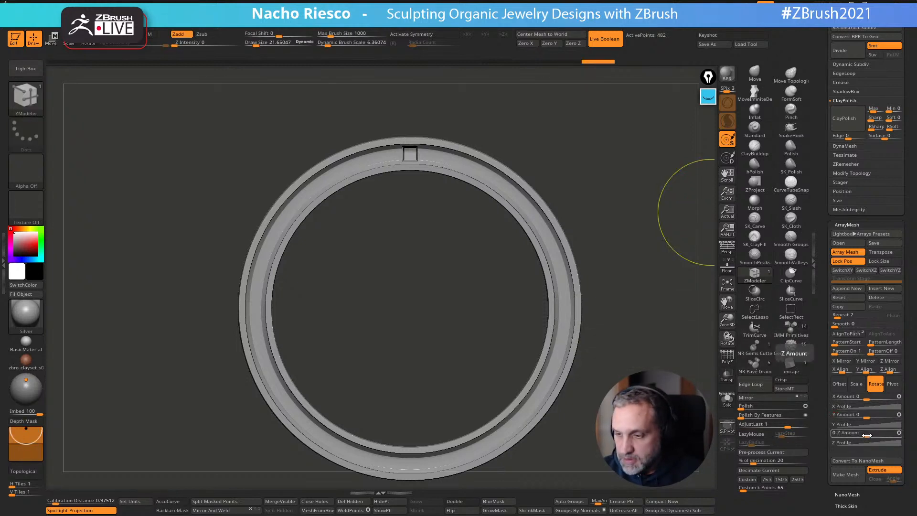
{"action": "left_click_drag", "start_coordinate": [866, 433], "coordinate": [882, 432]}
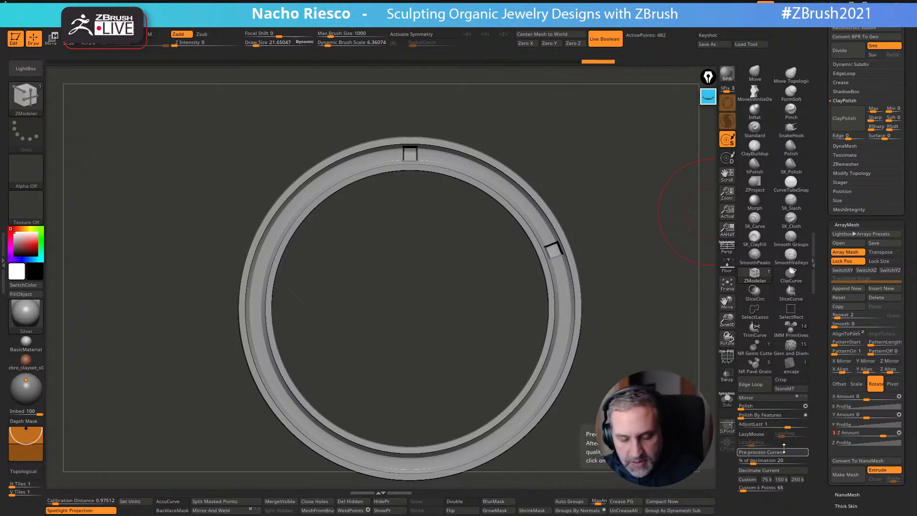
{"action": "type", "text": "360"}
{"action": "key", "text": "Return"}
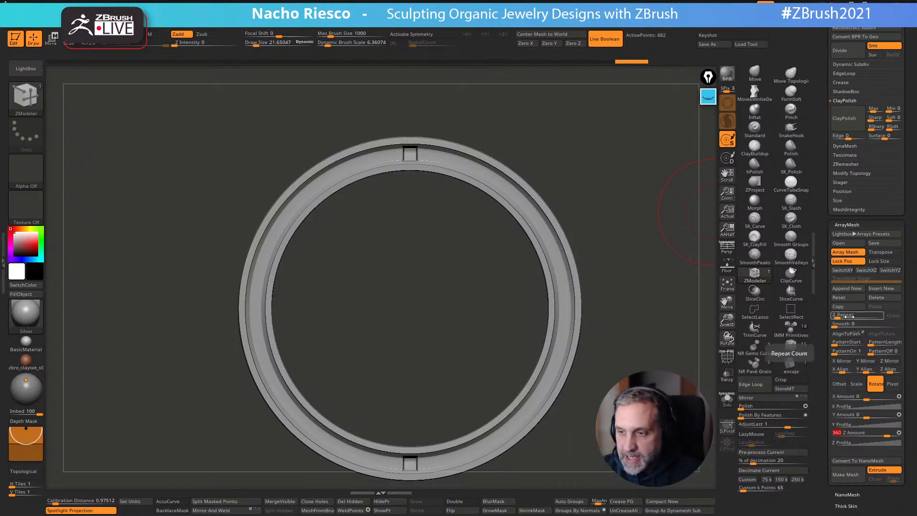
Set the array's Repeat count to 40 so the cutters fill the whole ring
{"action": "type", "text": "2"}
{"action": "key", "text": "Return"}
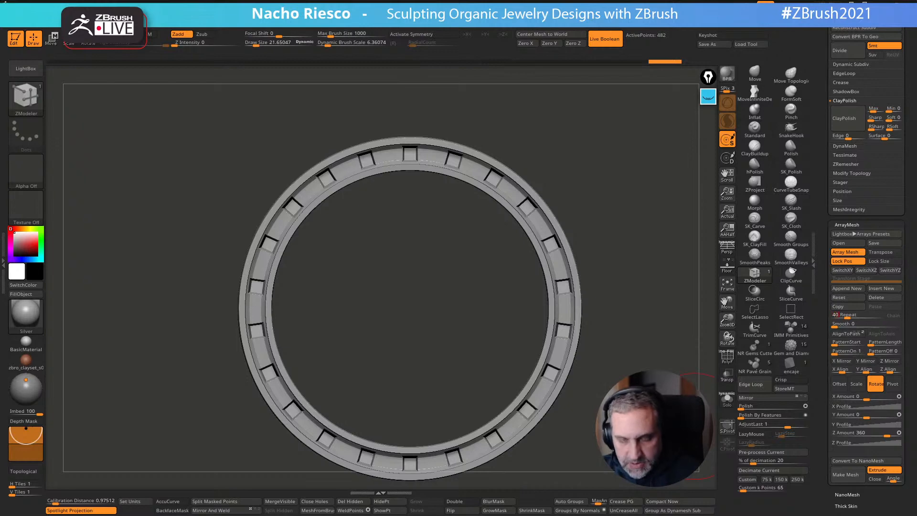
{"action": "mouse_move", "coordinate": [663, 353]}
{"action": "left_mouse_down"}
{"action": "mouse_move", "coordinate": [683, 346]}
{"action": "mouse_move", "coordinate": [649, 354]}
{"action": "mouse_move", "coordinate": [659, 356]}
{"action": "left_mouse_up"}
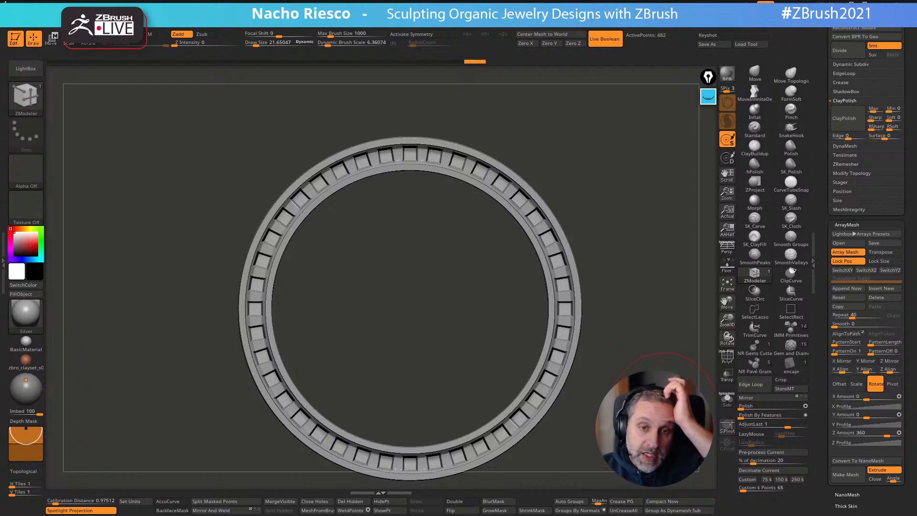
{"action": "left_click_drag", "start_coordinate": [659, 356], "coordinate": [680, 345]}
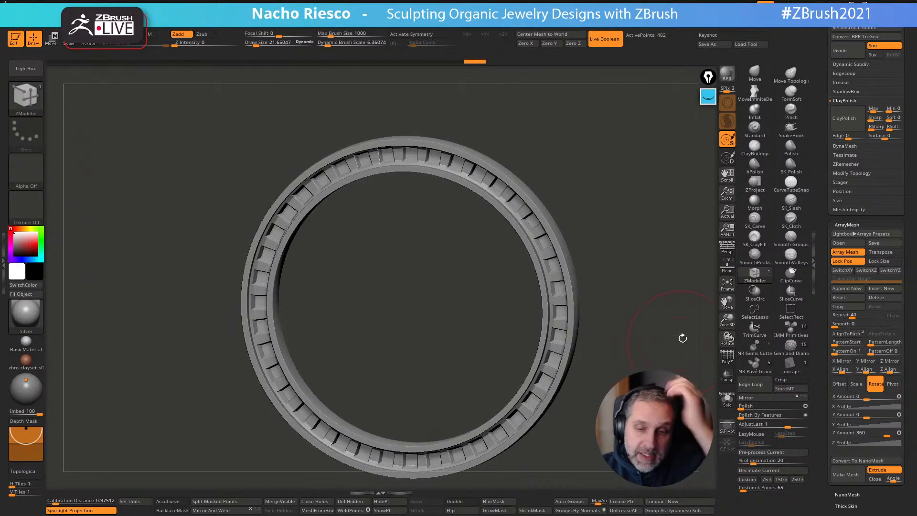
Isolate the arrayed cutters, lengthen them along their depth and show them cutting through the ring
{"action": "left_click", "coordinate": [726, 399]}
{"action": "left_click_drag", "start_coordinate": [688, 382], "coordinate": [669, 343]}
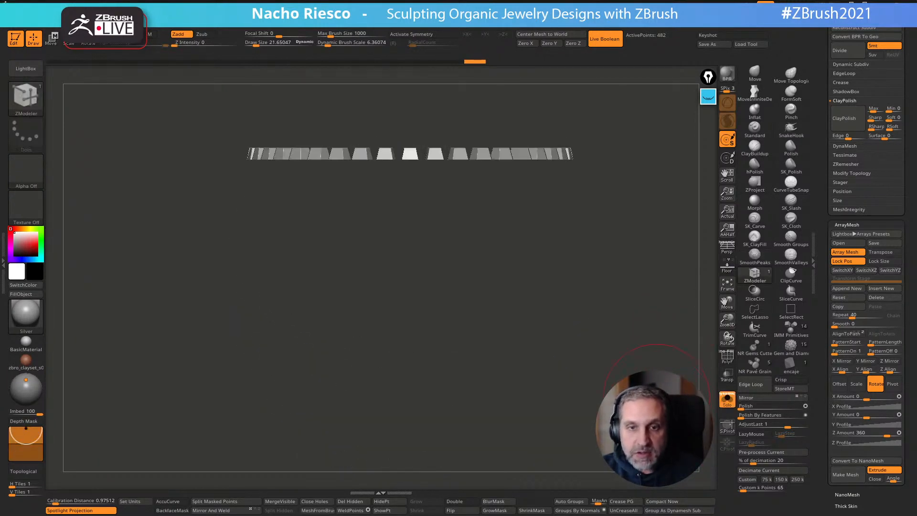
{"action": "key", "text": "w"}
{"action": "left_click_drag", "start_coordinate": [617, 381], "coordinate": [620, 440], "text": "alt"}
{"action": "left_click_drag", "start_coordinate": [412, 180], "coordinate": [409, 160]}
{"action": "left_click", "coordinate": [727, 399]}
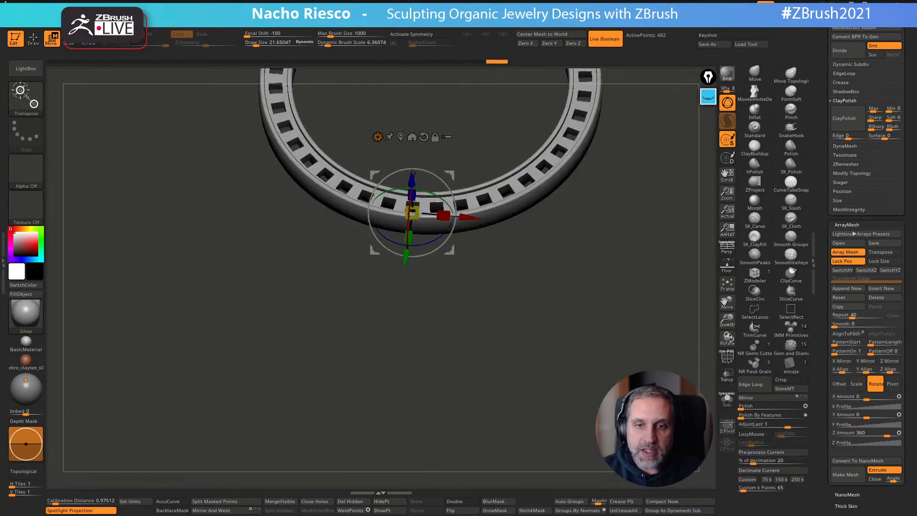
{"action": "left_click_drag", "start_coordinate": [619, 320], "coordinate": [625, 219], "text": "alt"}
{"action": "mouse_move", "coordinate": [632, 259]}
{"action": "left_mouse_down"}
{"action": "mouse_move", "coordinate": [633, 272]}
{"action": "mouse_move", "coordinate": [638, 245]}
{"action": "left_mouse_up"}
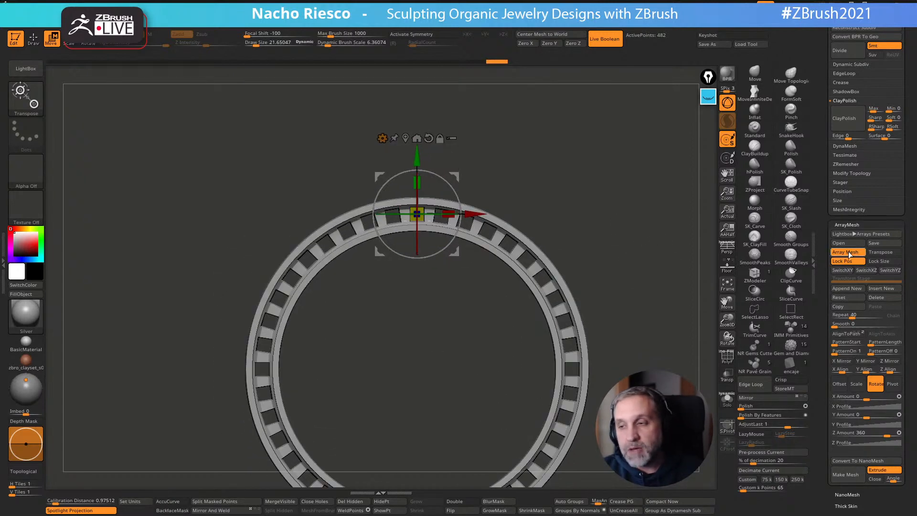
{"action": "left_click_drag", "start_coordinate": [626, 340], "coordinate": [606, 299], "text": "alt"}
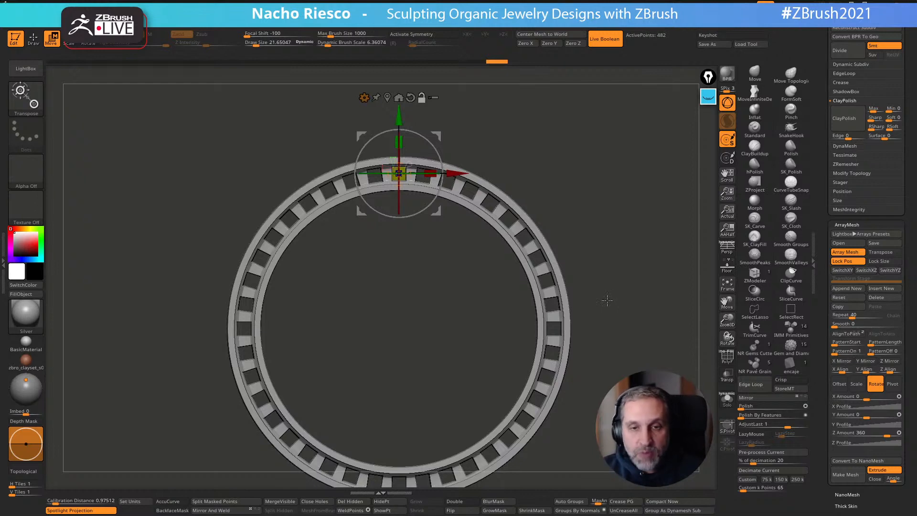
Isolate the cutters, apply another Taper deformer to widen one end, and return to Gizmo 3D
{"action": "left_click", "coordinate": [727, 398]}
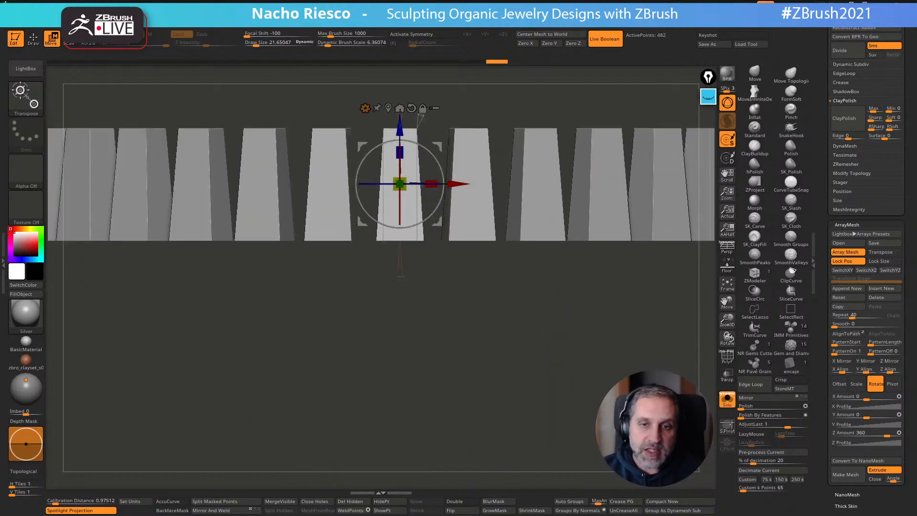
{"action": "left_click", "coordinate": [365, 118]}
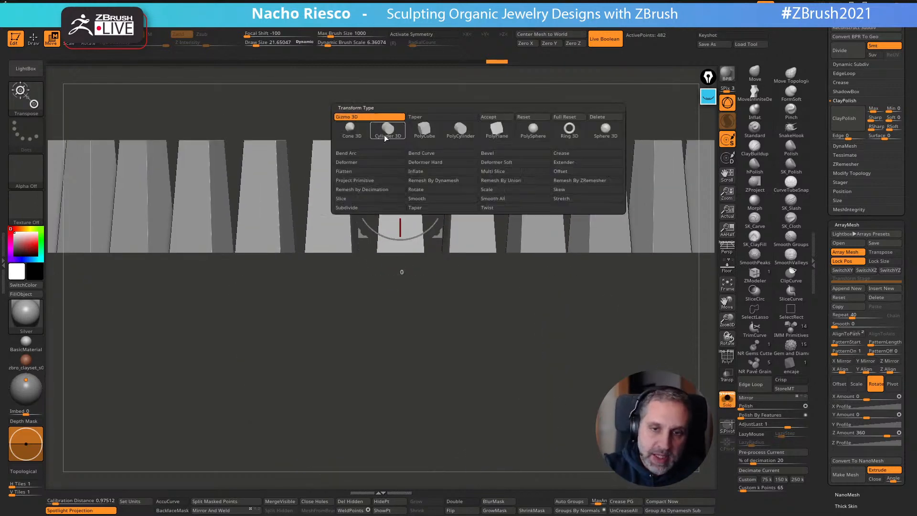
{"action": "left_click", "coordinate": [415, 208]}
{"action": "left_click_drag", "start_coordinate": [454, 154], "coordinate": [447, 163]}
{"action": "mouse_move", "coordinate": [407, 229]}
{"action": "left_mouse_down"}
{"action": "mouse_move", "coordinate": [399, 269]}
{"action": "mouse_move", "coordinate": [418, 289]}
{"action": "left_mouse_up"}
{"action": "left_click", "coordinate": [366, 119]}
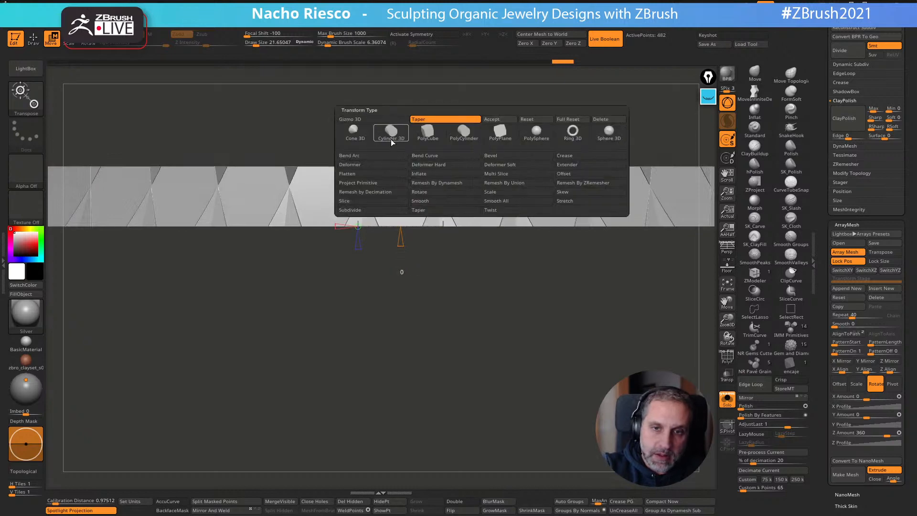
{"action": "left_click", "coordinate": [382, 119]}
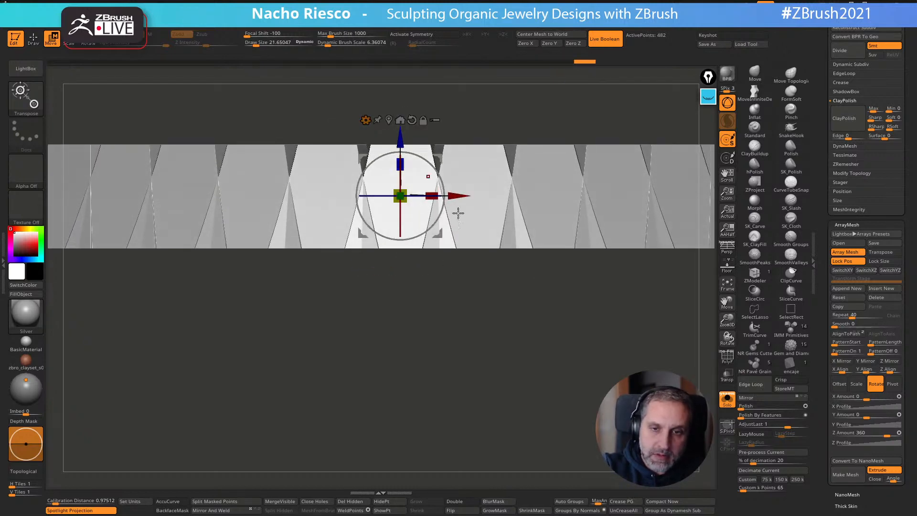
Show the ring again and scale the cutters down so thin walls remain between the openings
{"action": "left_click", "coordinate": [726, 397]}
{"action": "left_click_drag", "start_coordinate": [664, 368], "coordinate": [645, 318]}
{"action": "left_click_drag", "start_coordinate": [555, 407], "coordinate": [543, 368], "text": "alt"}
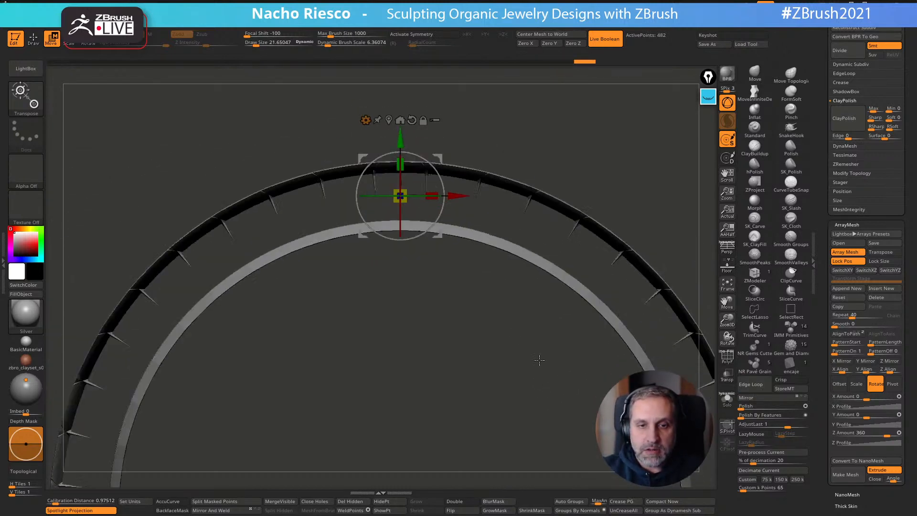
{"action": "left_click_drag", "start_coordinate": [403, 198], "coordinate": [395, 193]}
{"action": "key", "text": "q"}
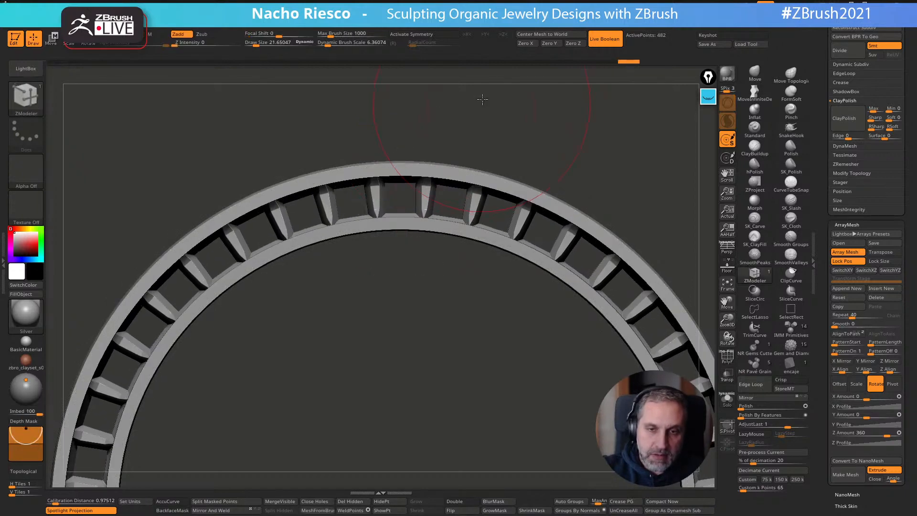
Stretch the arrayed cutters along their height with the gizmo scale handles and return to Draw mode
{"action": "mouse_move", "coordinate": [491, 374]}
{"action": "left_mouse_down"}
{"action": "mouse_move", "coordinate": [487, 389]}
{"action": "mouse_move", "coordinate": [483, 364]}
{"action": "left_mouse_up"}
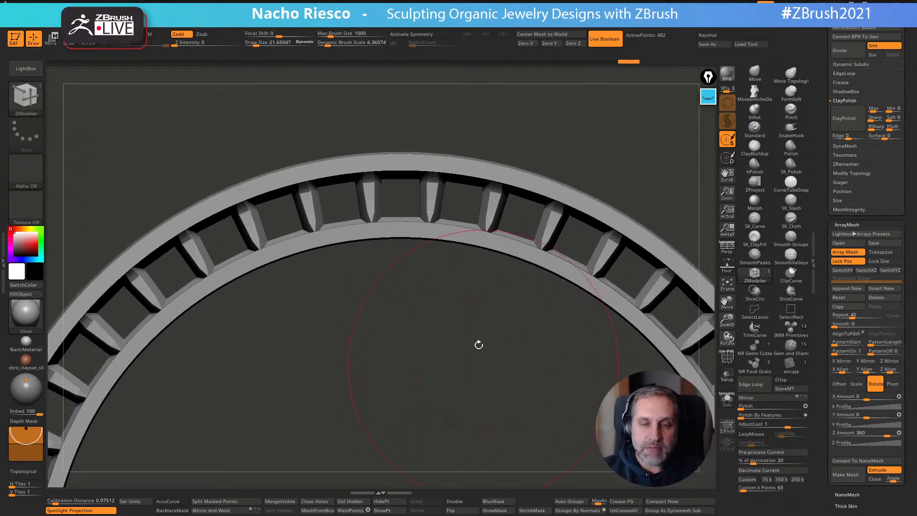
{"action": "key", "text": "w"}
{"action": "left_click_drag", "start_coordinate": [430, 196], "coordinate": [430, 195]}
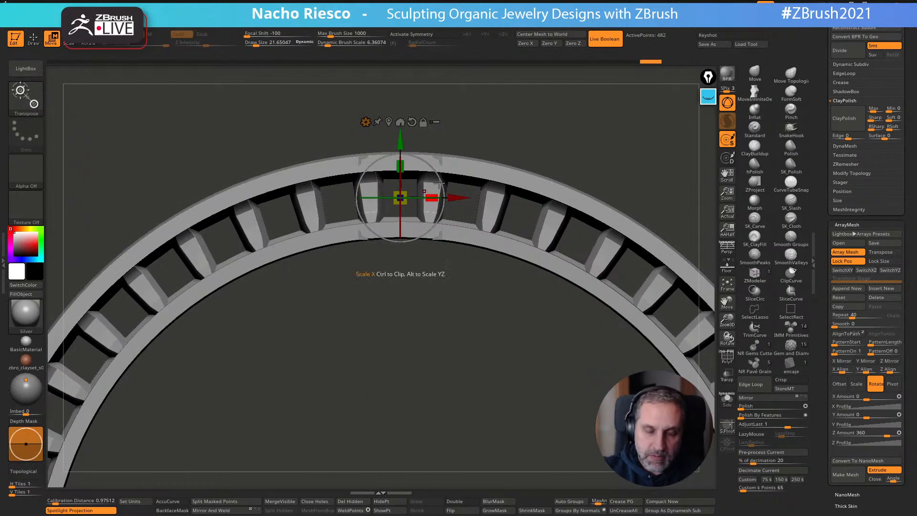
{"action": "left_click_drag", "start_coordinate": [483, 97], "coordinate": [467, 105]}
{"action": "left_click_drag", "start_coordinate": [401, 167], "coordinate": [400, 140]}
{"action": "key", "text": "q"}
Examine the whole ring and its cut openings from the front and at an angle
{"action": "left_click_drag", "start_coordinate": [490, 113], "coordinate": [494, 51], "text": "alt"}
{"action": "left_click_drag", "start_coordinate": [635, 382], "coordinate": [654, 314], "text": "alt"}
{"action": "left_click_drag", "start_coordinate": [585, 405], "coordinate": [593, 414]}
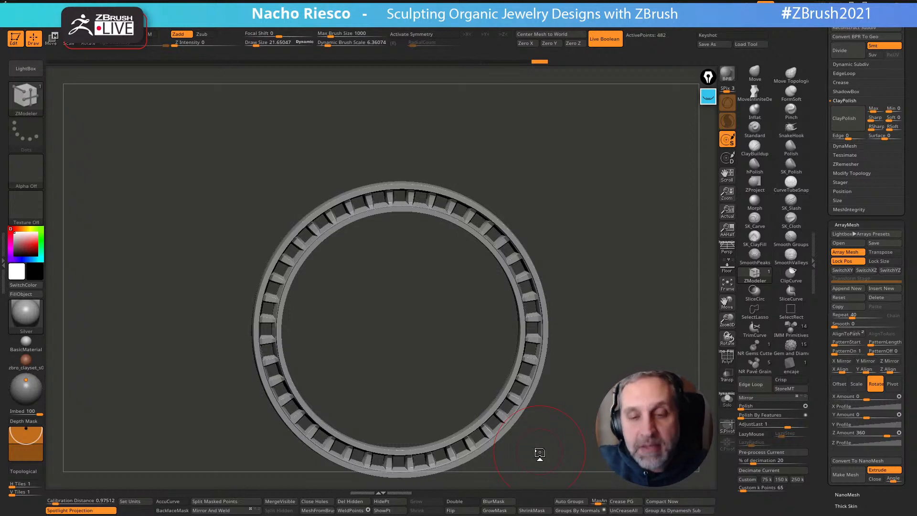
{"action": "left_click_drag", "start_coordinate": [634, 348], "coordinate": [594, 351]}
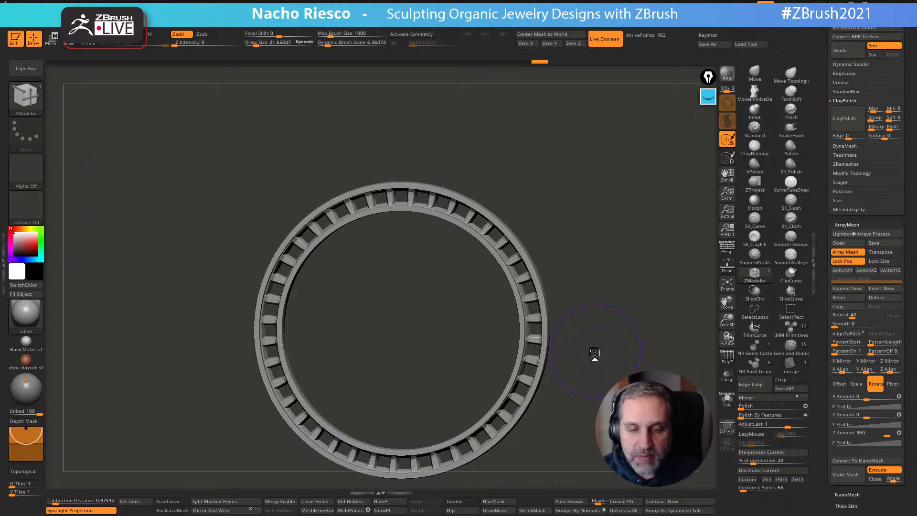
{"action": "left_click_drag", "start_coordinate": [594, 352], "coordinate": [624, 353]}
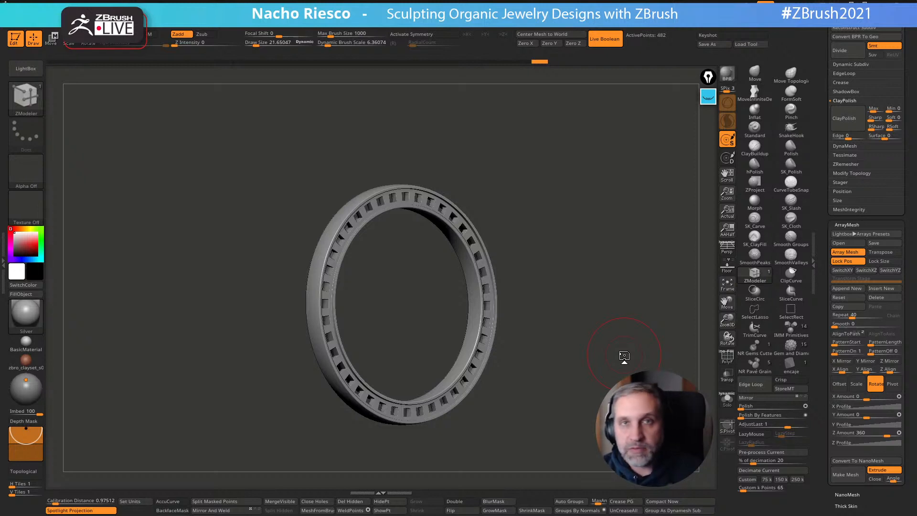
{"action": "left_click_drag", "start_coordinate": [624, 356], "coordinate": [532, 340], "text": "shift"}
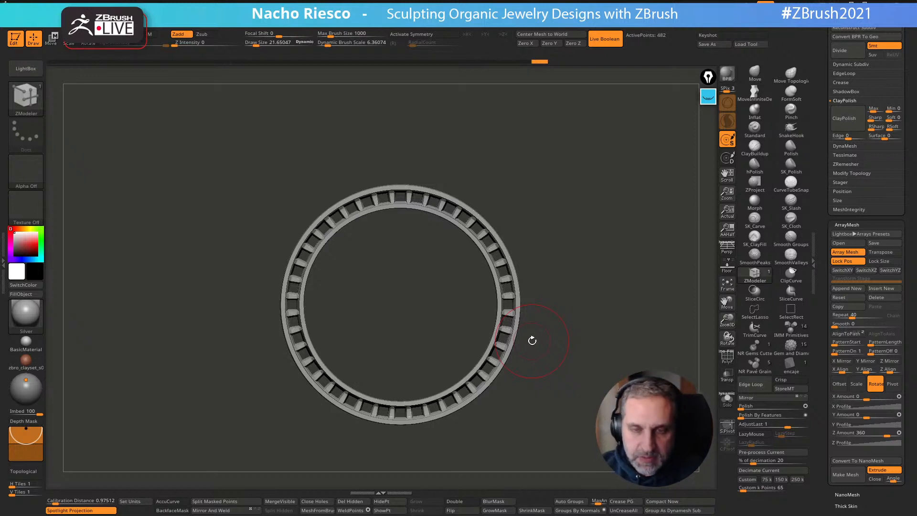
Inspect the cut band at an angle with the gizmo active, toggling the visibility of subtool PM3D_Circle3D3_3 off and on
{"action": "key", "text": "w"}
{"action": "left_click_drag", "start_coordinate": [618, 234], "coordinate": [550, 301], "text": "alt"}
{"action": "left_click_drag", "start_coordinate": [408, 201], "coordinate": [408, 201]}
{"action": "left_click_drag", "start_coordinate": [537, 139], "coordinate": [809, 208]}
{"action": "mouse_move", "coordinate": [677, 301]}
{"action": "left_mouse_down", "text": "alt"}
{"action": "mouse_move", "coordinate": [581, 286]}
{"action": "mouse_move", "coordinate": [673, 298]}
{"action": "mouse_move", "coordinate": [621, 310]}
{"action": "mouse_move", "coordinate": [772, 242]}
{"action": "left_mouse_up", "text": "alt"}
{"action": "scroll", "coordinate": [820, 277], "scroll_direction": "up", "scroll_amount": 8}
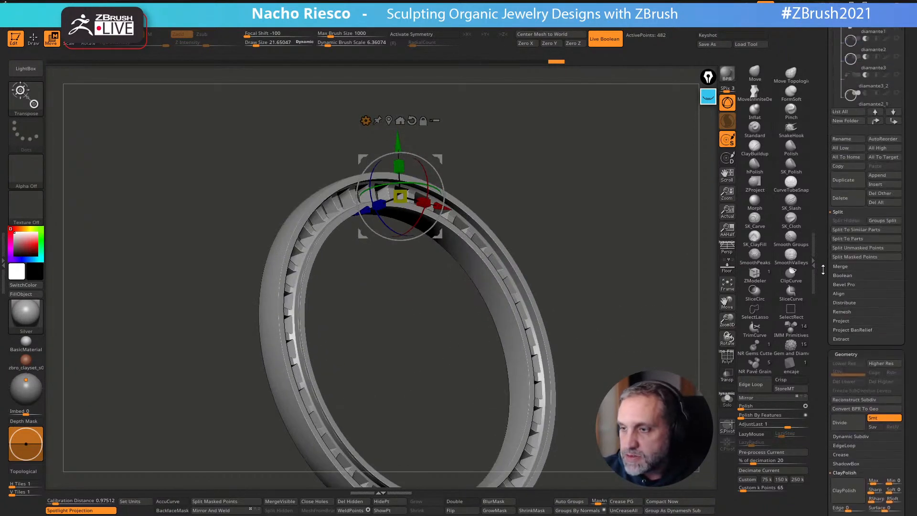
{"action": "scroll", "coordinate": [823, 255], "scroll_direction": "up", "scroll_amount": 3}
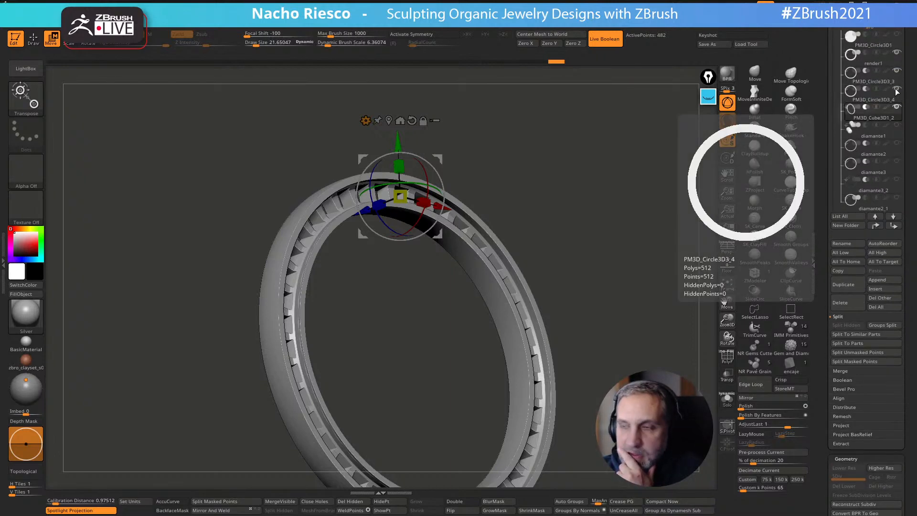
{"action": "left_click", "coordinate": [898, 71]}
{"action": "left_click", "coordinate": [897, 71]}
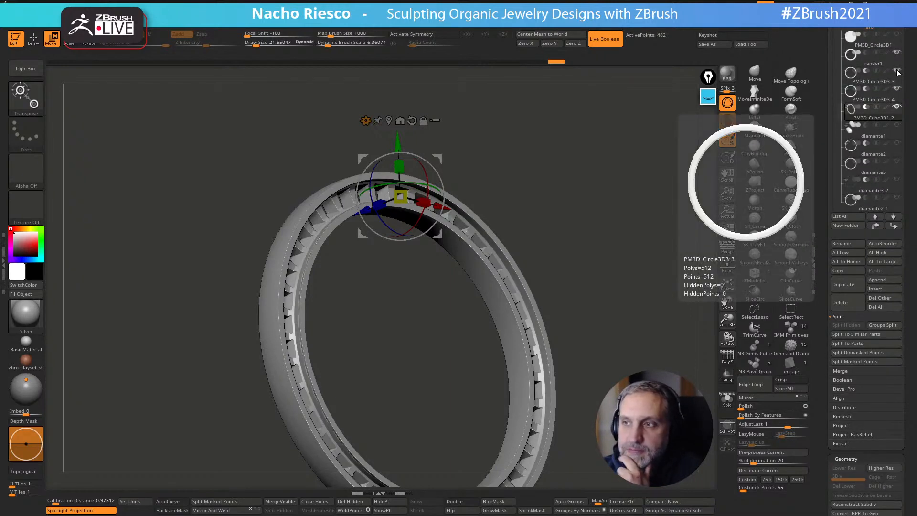
Turn on transparency and view the ring's channel and cutters edge-on at close range
{"action": "left_click", "coordinate": [732, 380]}
{"action": "left_click_drag", "start_coordinate": [640, 316], "coordinate": [535, 304]}
{"action": "mouse_move", "coordinate": [604, 396]}
{"action": "left_mouse_down", "text": "alt"}
{"action": "mouse_move", "coordinate": [605, 419]}
{"action": "mouse_move", "coordinate": [594, 382]}
{"action": "mouse_move", "coordinate": [618, 348]}
{"action": "mouse_move", "coordinate": [620, 389]}
{"action": "left_mouse_up", "text": "alt"}
{"action": "mouse_move", "coordinate": [621, 377]}
{"action": "left_mouse_down", "text": "alt"}
{"action": "mouse_move", "coordinate": [622, 410]}
{"action": "mouse_move", "coordinate": [639, 388]}
{"action": "left_mouse_up", "text": "alt"}
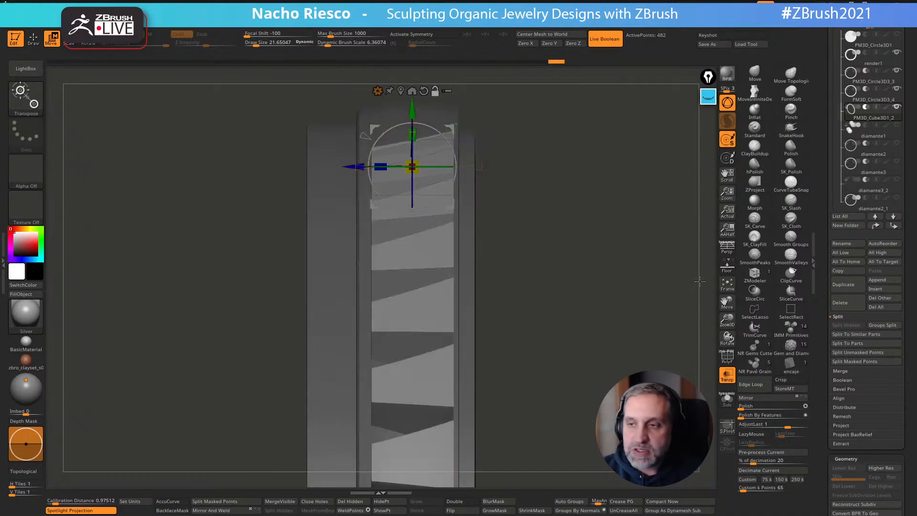
Annotate the ring's parts with numbers 1 to 4, adding a plus to part 2 and a minus to parts 1, 3 and 4
{"action": "left_click", "coordinate": [708, 97]}
{"action": "left_click", "coordinate": [708, 126]}
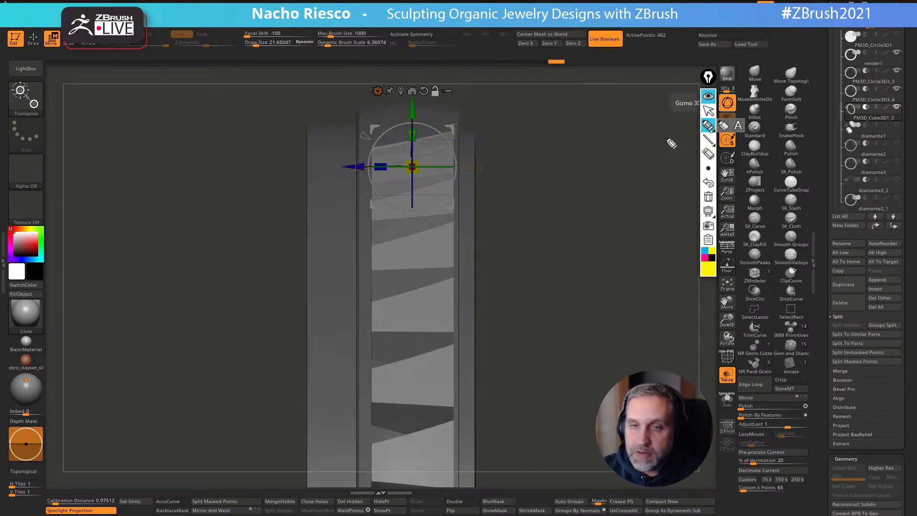
{"action": "mouse_move", "coordinate": [324, 233]}
{"action": "left_mouse_down"}
{"action": "mouse_move", "coordinate": [325, 226]}
{"action": "mouse_move", "coordinate": [366, 248]}
{"action": "left_mouse_up"}
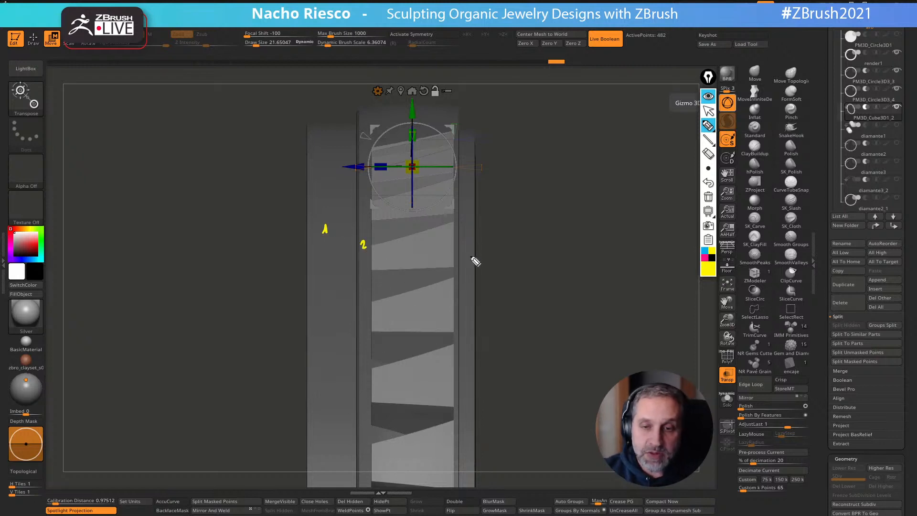
{"action": "left_click_drag", "start_coordinate": [463, 249], "coordinate": [465, 260]}
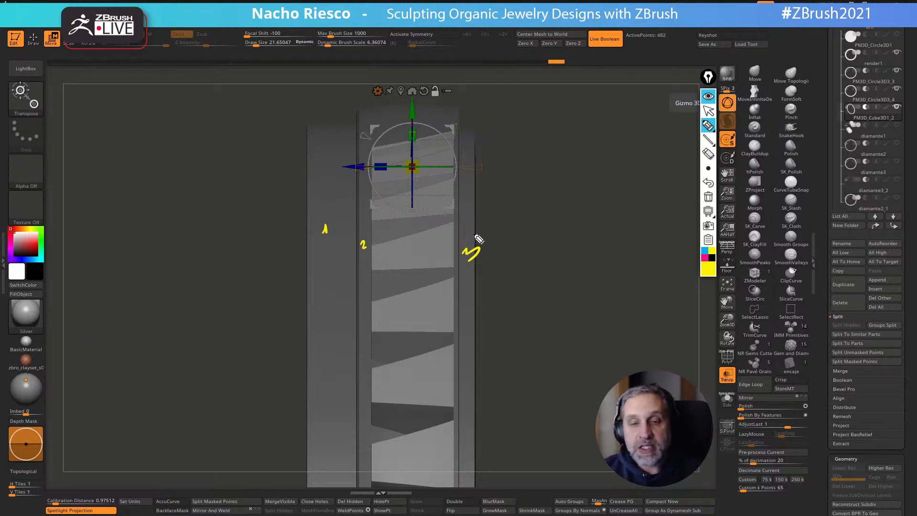
{"action": "left_click_drag", "start_coordinate": [413, 244], "coordinate": [413, 257]}
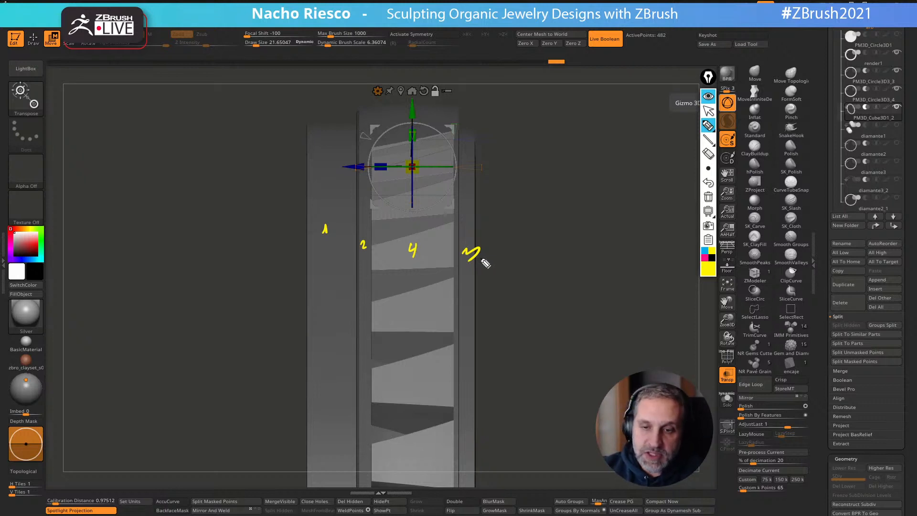
{"action": "left_click_drag", "start_coordinate": [485, 244], "coordinate": [491, 241]}
{"action": "left_click_drag", "start_coordinate": [424, 249], "coordinate": [419, 249]}
{"action": "left_click_drag", "start_coordinate": [333, 228], "coordinate": [381, 234]}
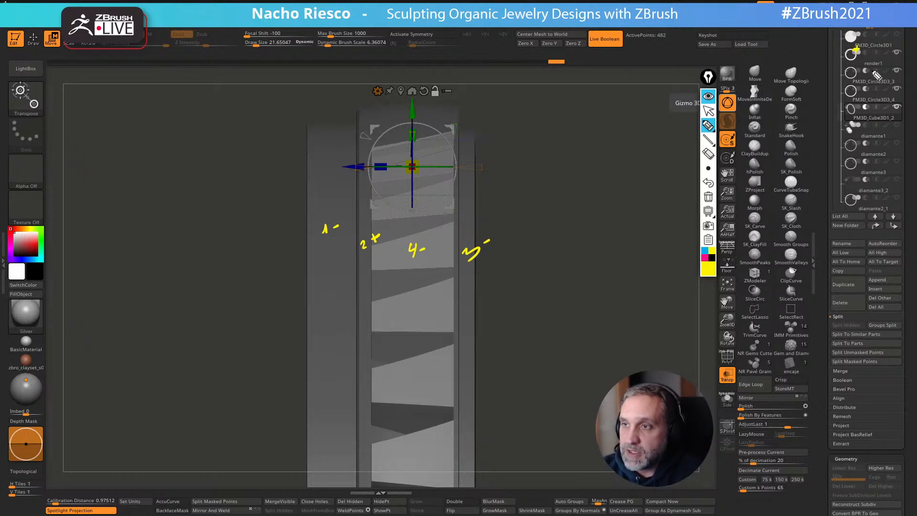
Mark the subtools PM3D_Circle3D3_3, PM3D_Circle3D3_4 and PM3D_Cube3D1_2 with the annotation pen, clear all annotations and return to the pointer
{"action": "left_click", "coordinate": [873, 70]}
{"action": "left_click", "coordinate": [878, 88]}
{"action": "left_click", "coordinate": [876, 107]}
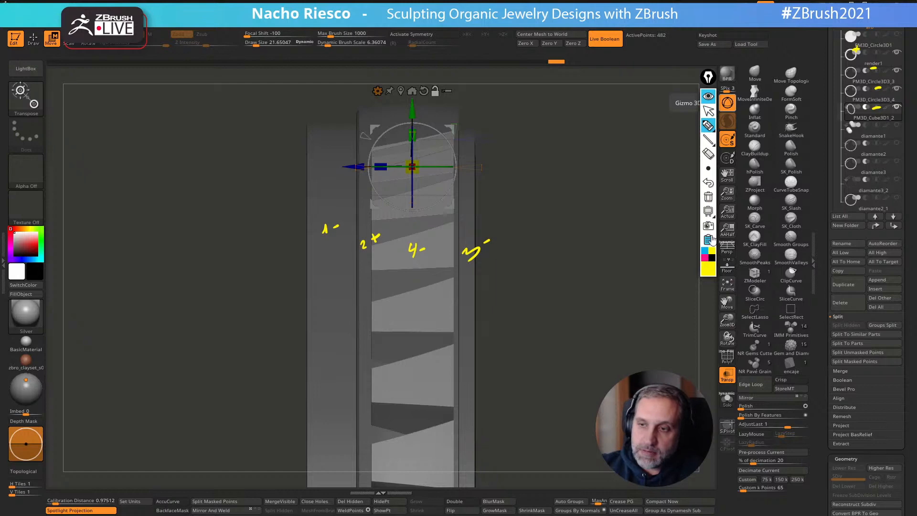
{"action": "left_click", "coordinate": [708, 197]}
{"action": "left_click", "coordinate": [708, 111]}
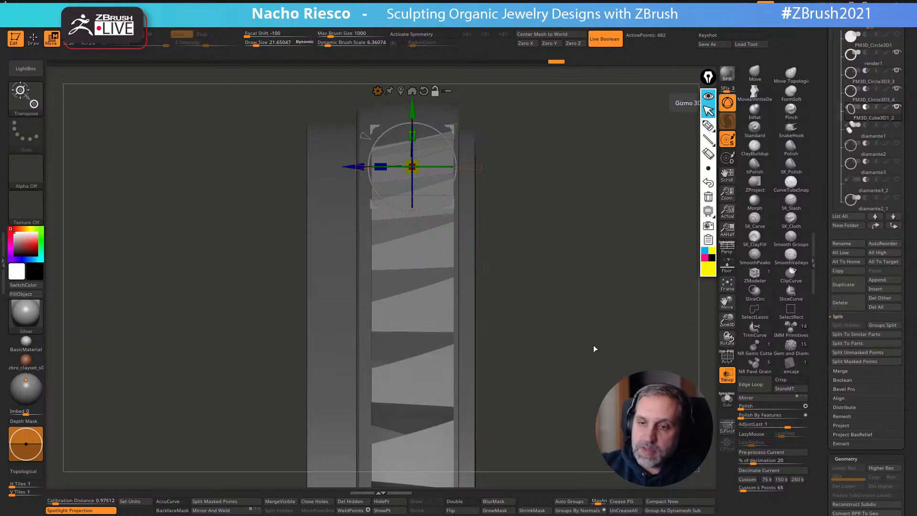
Turn off transparency, face the ring from the front and return to Draw mode
{"action": "left_click", "coordinate": [727, 375]}
{"action": "mouse_move", "coordinate": [483, 382]}
{"action": "left_mouse_down"}
{"action": "mouse_move", "coordinate": [521, 410]}
{"action": "mouse_move", "coordinate": [534, 436]}
{"action": "mouse_move", "coordinate": [599, 267]}
{"action": "mouse_move", "coordinate": [720, 261]}
{"action": "left_mouse_up"}
{"action": "key", "text": "q"}
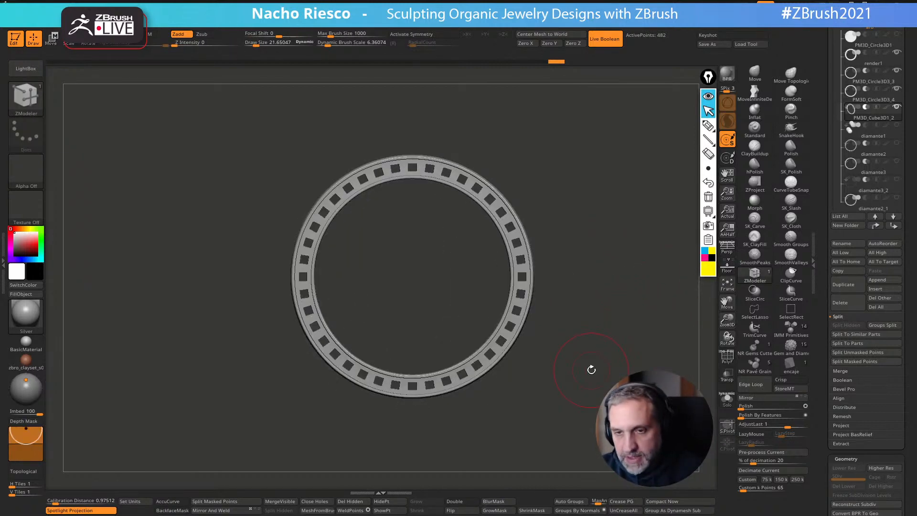
Load the saved dragon pendant tool, colgante dragon1
{"action": "scroll", "coordinate": [824, 309], "scroll_direction": "up", "scroll_amount": 5}
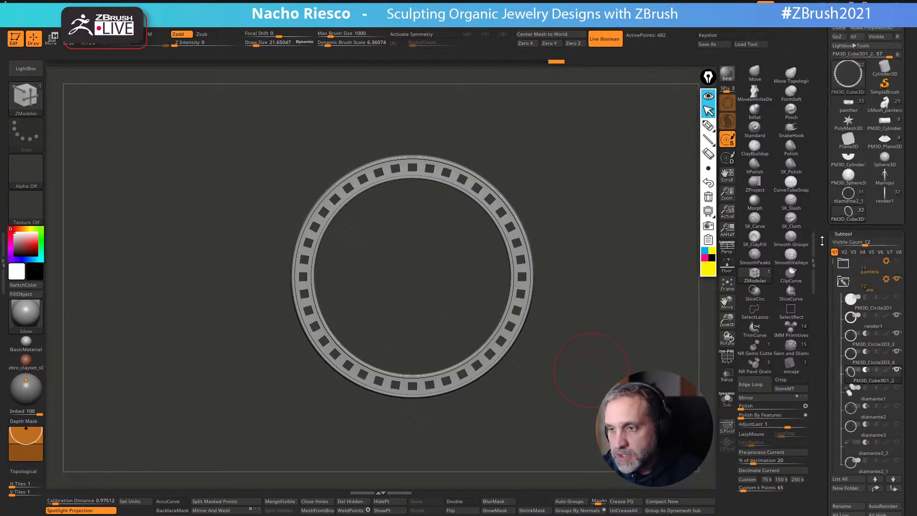
{"action": "scroll", "coordinate": [822, 242], "scroll_direction": "up", "scroll_amount": 2}
{"action": "scroll", "coordinate": [823, 271], "scroll_direction": "down", "scroll_amount": 1}
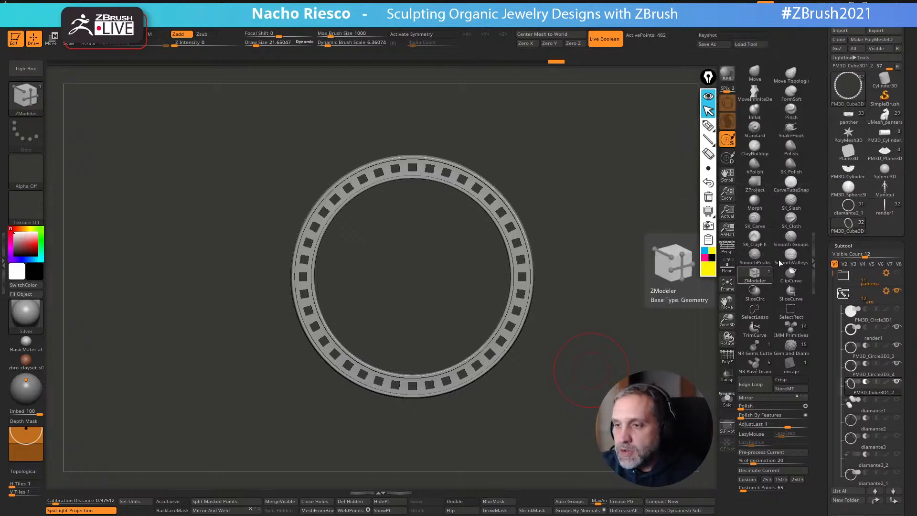
{"action": "scroll", "coordinate": [824, 194], "scroll_direction": "up", "scroll_amount": 8}
{"action": "scroll", "coordinate": [824, 195], "scroll_direction": "up", "scroll_amount": 2}
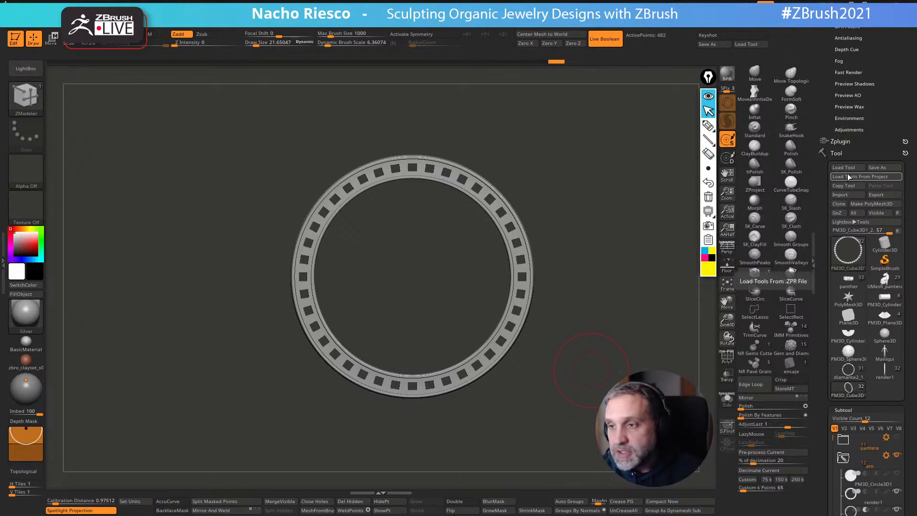
{"action": "left_click", "coordinate": [847, 167]}
{"action": "left_click_drag", "start_coordinate": [276, 44], "coordinate": [916, 53]}
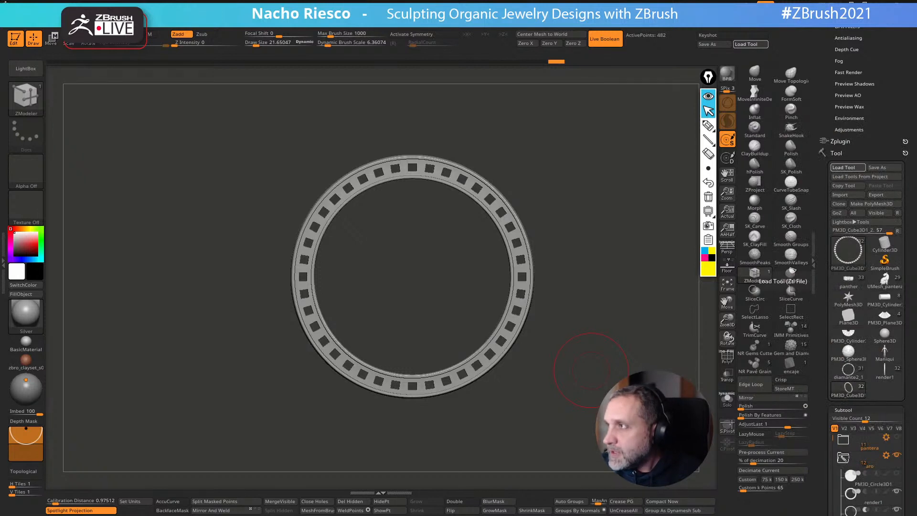
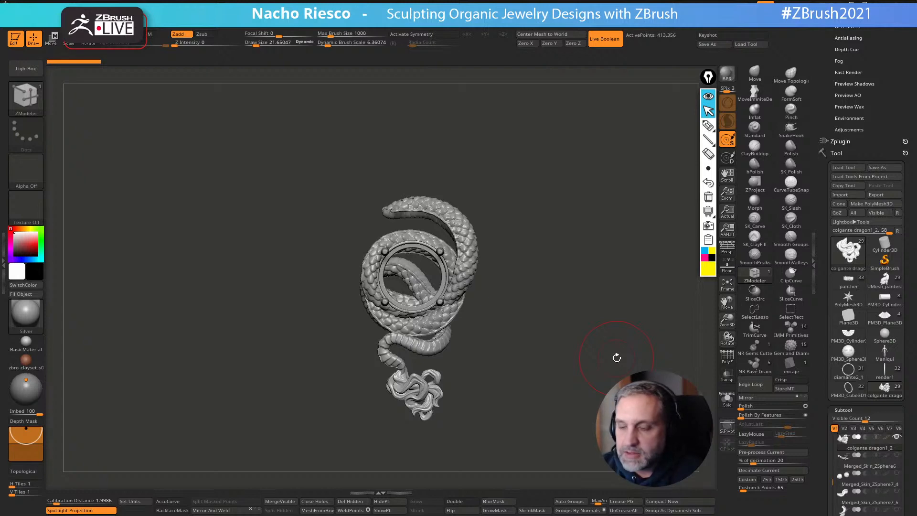
Bring in the UMesh_colgante dragon tool and give it the zbro_clayset material
{"action": "scroll", "coordinate": [880, 293], "scroll_direction": "down", "scroll_amount": 5}
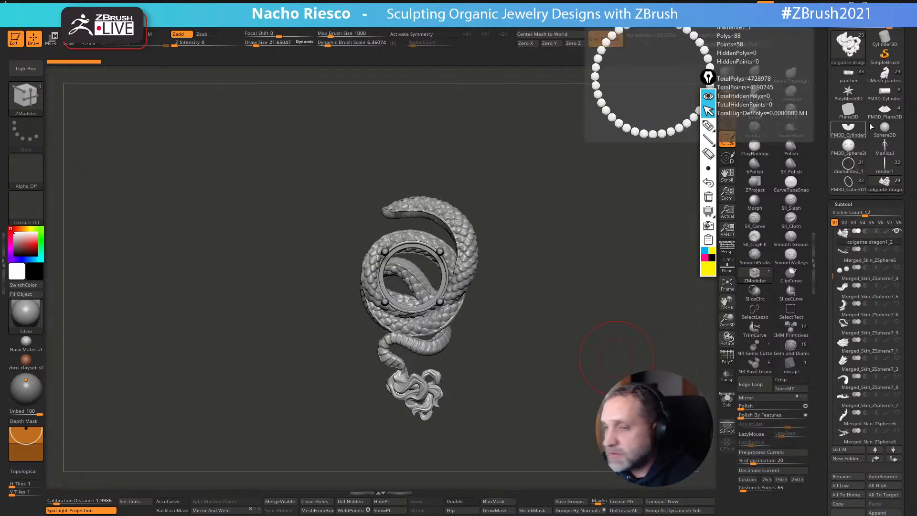
{"action": "left_click_drag", "start_coordinate": [820, 109], "coordinate": [822, 484]}
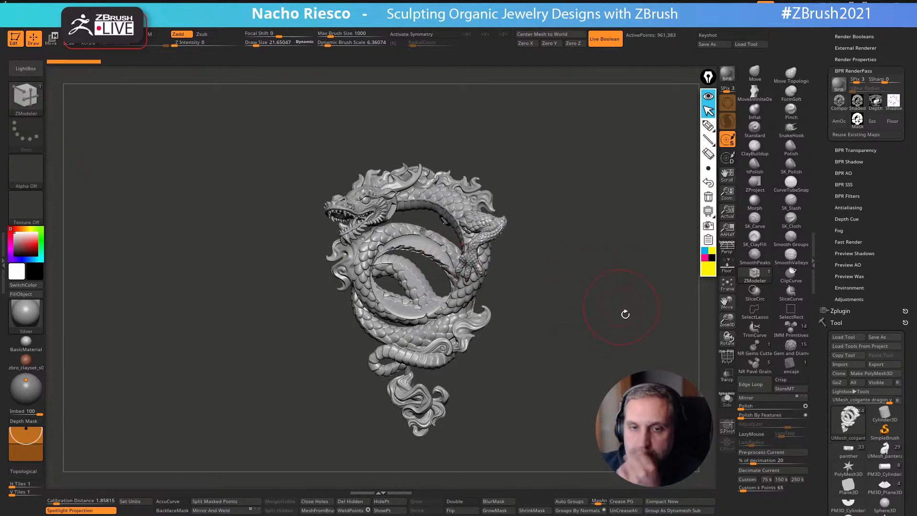
{"action": "left_click", "coordinate": [22, 366]}
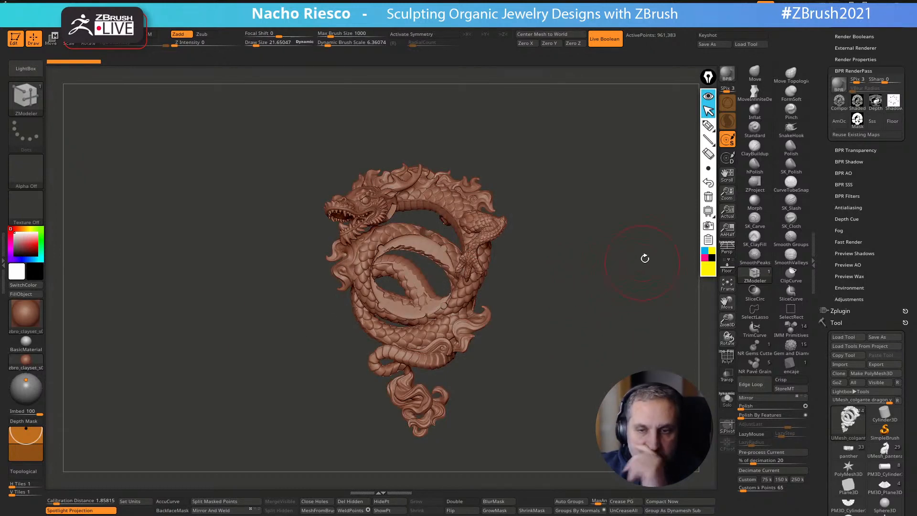
Examine the dragon pendant's sculpted body, head and scales from the back, front and above
{"action": "left_click_drag", "start_coordinate": [595, 240], "coordinate": [659, 301]}
{"action": "left_click_drag", "start_coordinate": [592, 157], "coordinate": [551, 113]}
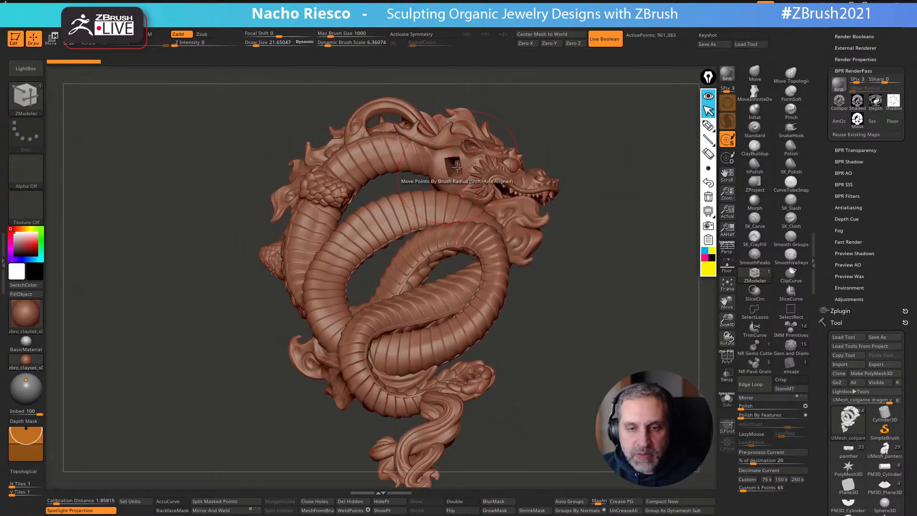
{"action": "left_click_drag", "start_coordinate": [594, 364], "coordinate": [557, 331]}
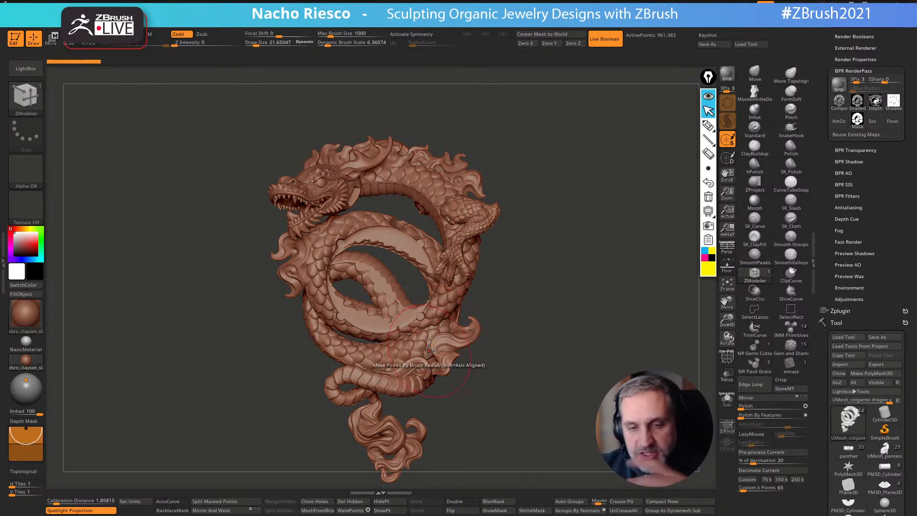
{"action": "mouse_move", "coordinate": [535, 259]}
{"action": "left_mouse_down"}
{"action": "mouse_move", "coordinate": [585, 256]}
{"action": "mouse_move", "coordinate": [576, 275]}
{"action": "mouse_move", "coordinate": [565, 258]}
{"action": "mouse_move", "coordinate": [581, 251]}
{"action": "mouse_move", "coordinate": [589, 292]}
{"action": "left_mouse_up"}
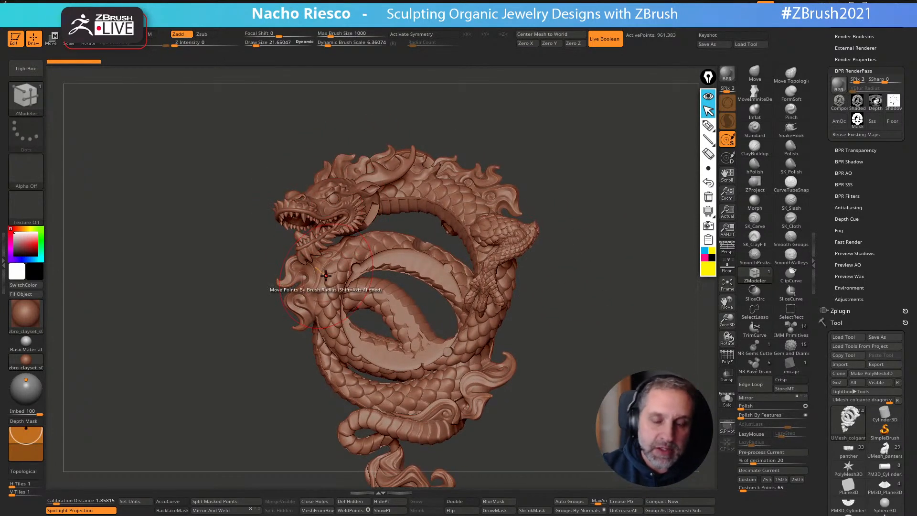
{"action": "left_click_drag", "start_coordinate": [581, 246], "coordinate": [334, 229]}
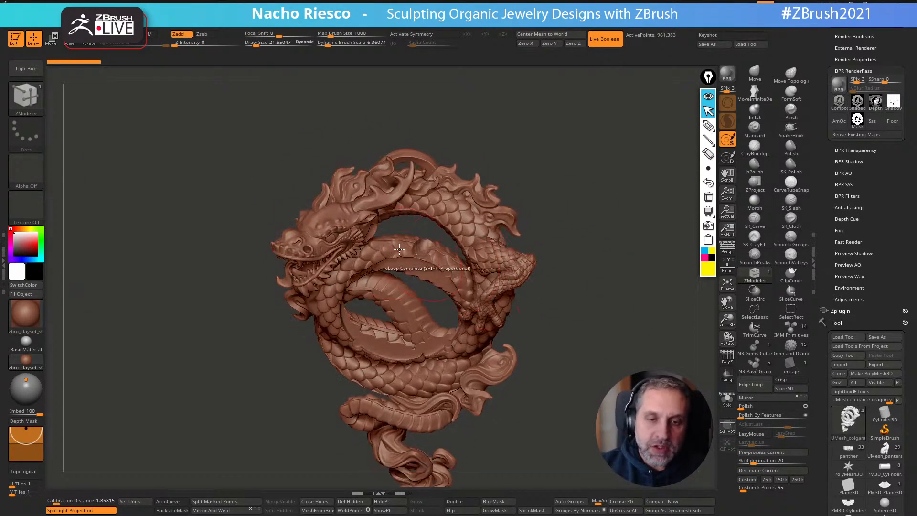
Make the circular S-shaped setting, subtool PM3D_Sphere3D5_4, visible inside the dragon's coils
{"action": "left_click_drag", "start_coordinate": [545, 152], "coordinate": [546, 128], "text": "shift"}
{"action": "left_click_drag", "start_coordinate": [595, 296], "coordinate": [595, 259], "text": "alt"}
{"action": "left_click_drag", "start_coordinate": [827, 398], "coordinate": [836, 288]}
{"action": "left_click", "coordinate": [896, 214]}
Examine how the circular setting and its long pins fit the dragon, from the front and the side
{"action": "left_click_drag", "start_coordinate": [650, 311], "coordinate": [615, 416]}
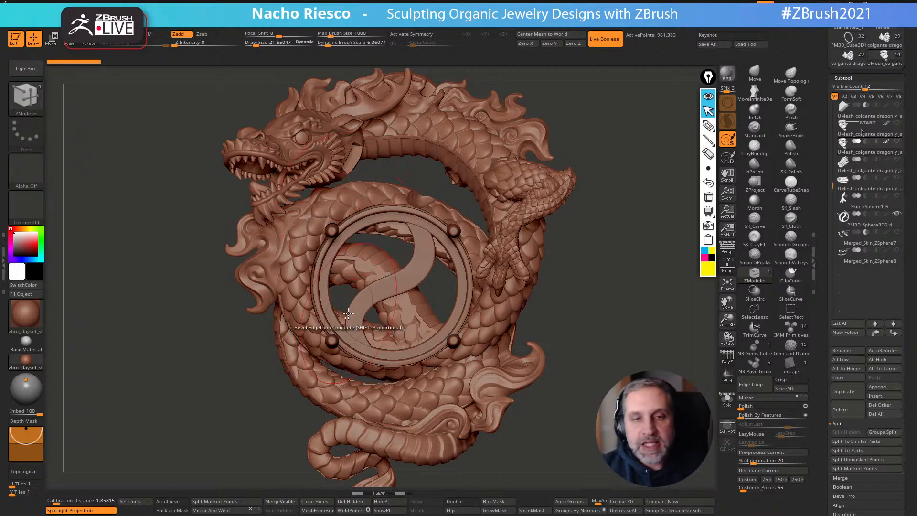
{"action": "left_click_drag", "start_coordinate": [580, 320], "coordinate": [601, 328]}
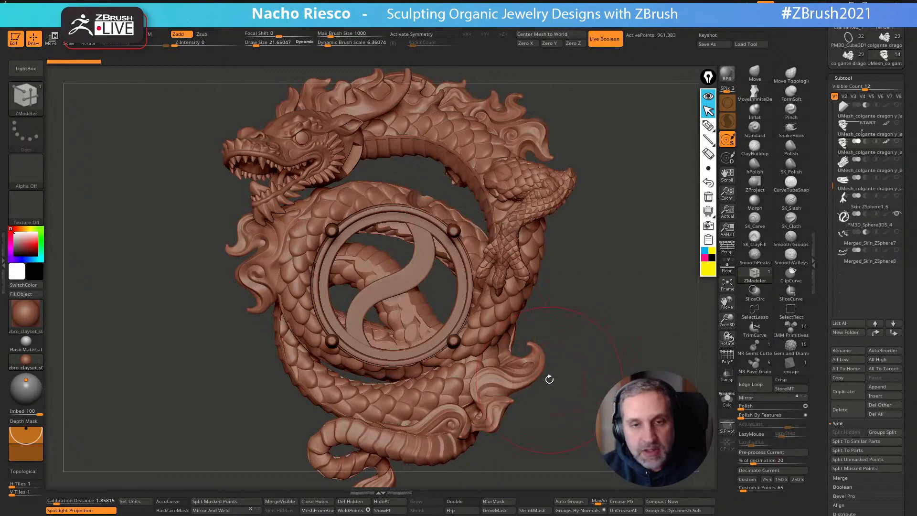
{"action": "mouse_move", "coordinate": [556, 322]}
{"action": "left_mouse_down"}
{"action": "mouse_move", "coordinate": [635, 322]}
{"action": "mouse_move", "coordinate": [620, 338]}
{"action": "mouse_move", "coordinate": [604, 330]}
{"action": "mouse_move", "coordinate": [524, 366]}
{"action": "left_mouse_up"}
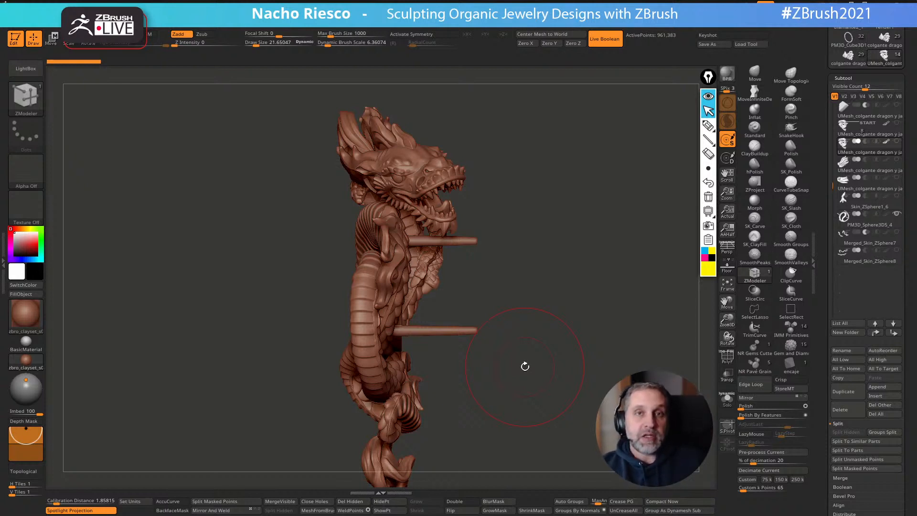
{"action": "left_click_drag", "start_coordinate": [610, 367], "coordinate": [497, 405]}
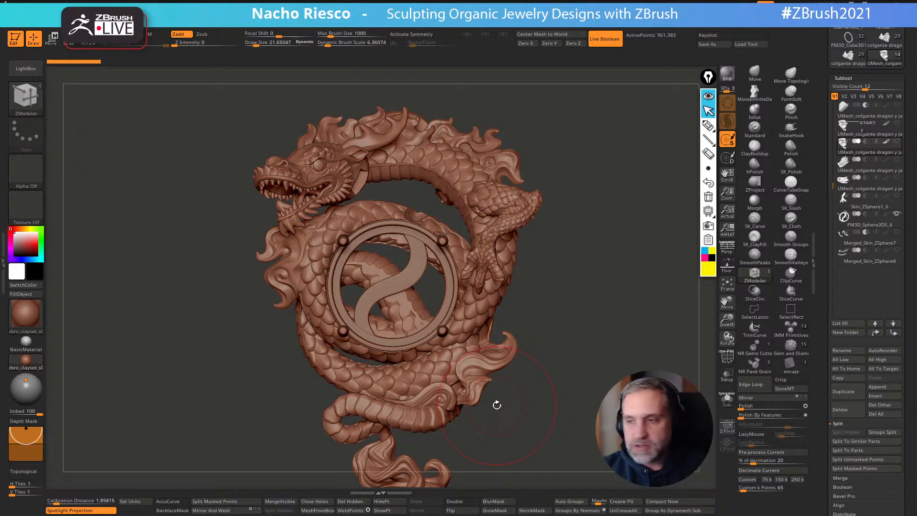
{"action": "scroll", "coordinate": [854, 195], "scroll_direction": "up", "scroll_amount": 3}
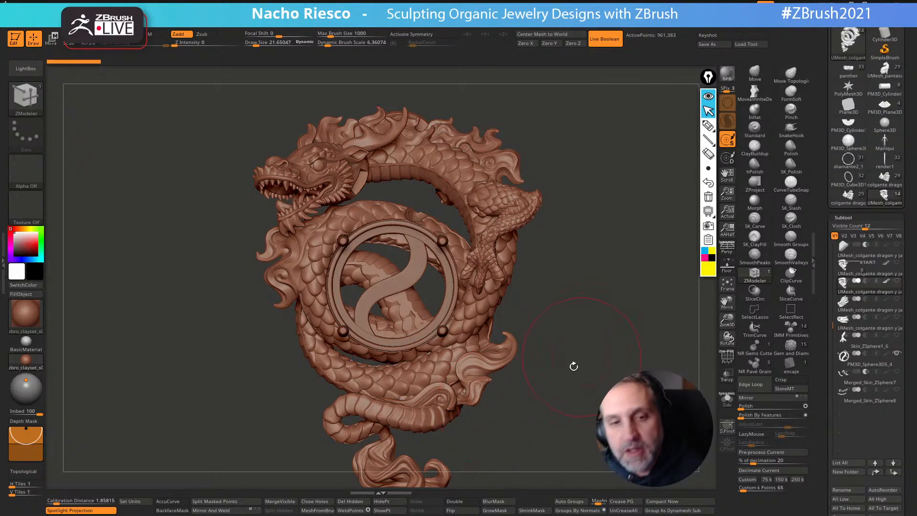
Make the dragon's leg, Skin_ZSphere1_6, and the two UMesh_colgante subtools listed above it, including the flowing mane, visible
{"action": "mouse_move", "coordinate": [591, 328]}
{"action": "left_mouse_down"}
{"action": "mouse_move", "coordinate": [587, 361]}
{"action": "mouse_move", "coordinate": [631, 348]}
{"action": "mouse_move", "coordinate": [616, 364]}
{"action": "mouse_move", "coordinate": [593, 330]}
{"action": "mouse_move", "coordinate": [588, 278]}
{"action": "mouse_move", "coordinate": [569, 248]}
{"action": "mouse_move", "coordinate": [581, 317]}
{"action": "left_mouse_up"}
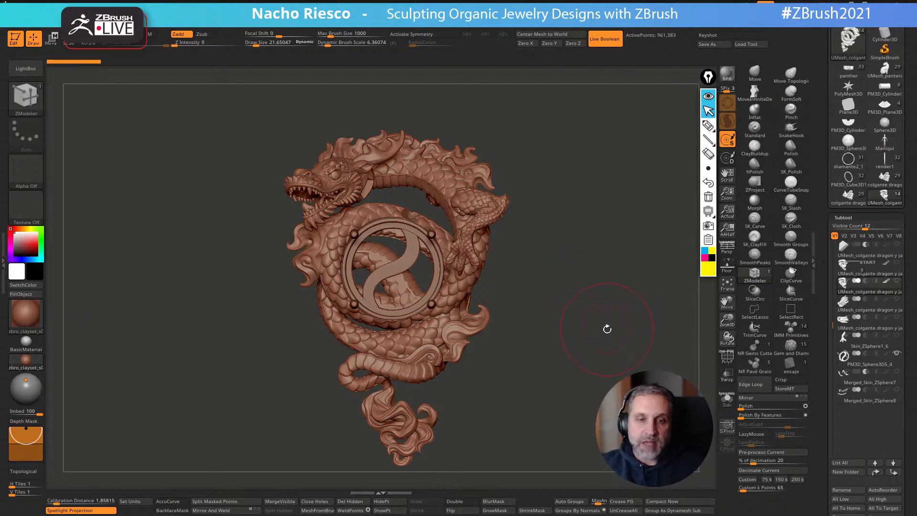
{"action": "mouse_move", "coordinate": [606, 328]}
{"action": "left_mouse_down"}
{"action": "mouse_move", "coordinate": [621, 330]}
{"action": "mouse_move", "coordinate": [589, 337]}
{"action": "mouse_move", "coordinate": [612, 328]}
{"action": "left_mouse_up"}
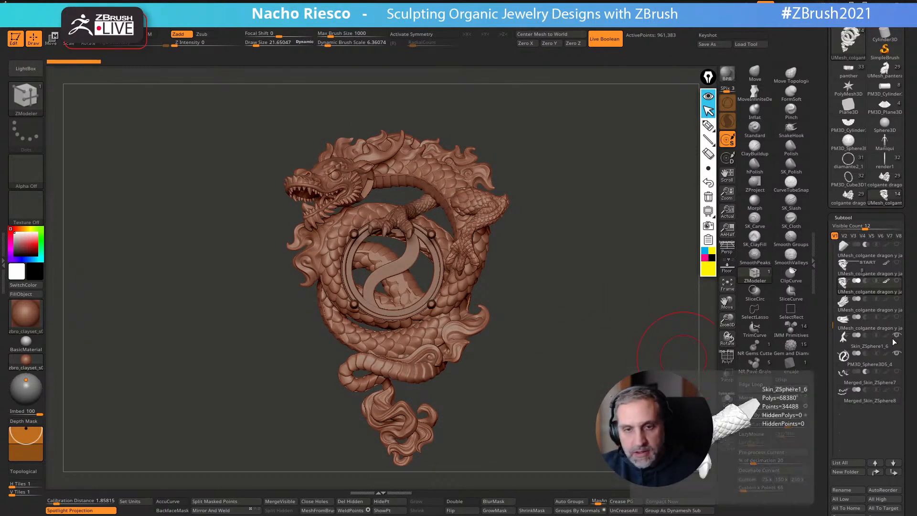
{"action": "left_click_drag", "start_coordinate": [552, 286], "coordinate": [575, 348]}
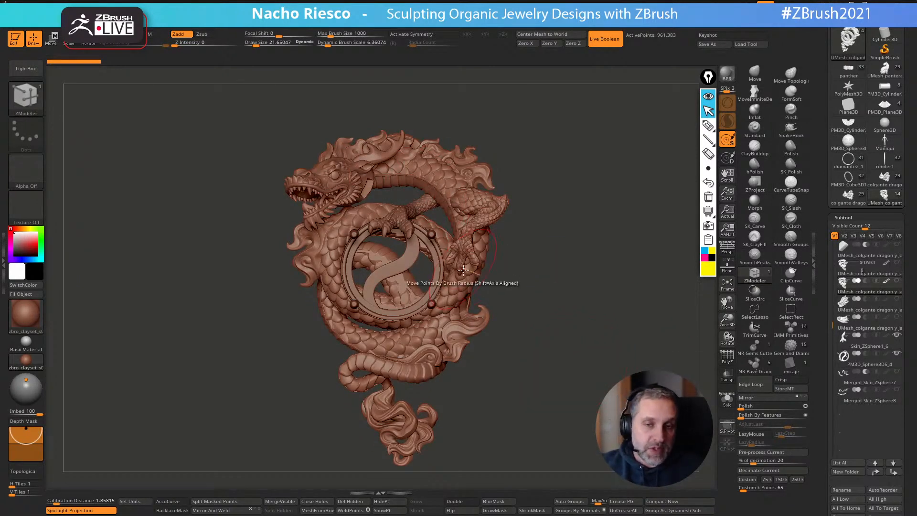
{"action": "mouse_move", "coordinate": [898, 302]}
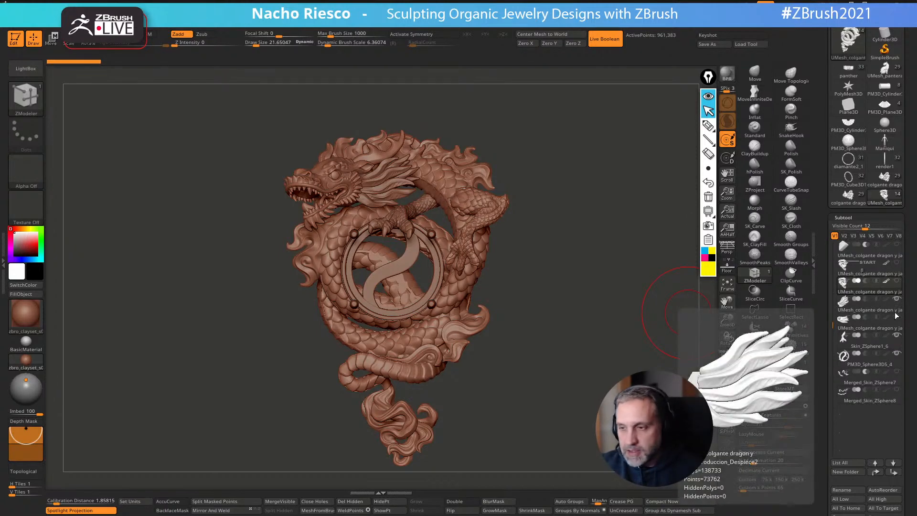
{"action": "mouse_move", "coordinate": [900, 319]}
Toggle the visibility of the coiled Merged_Skin_ZSphere7 subtool
{"action": "mouse_move", "coordinate": [899, 375]}
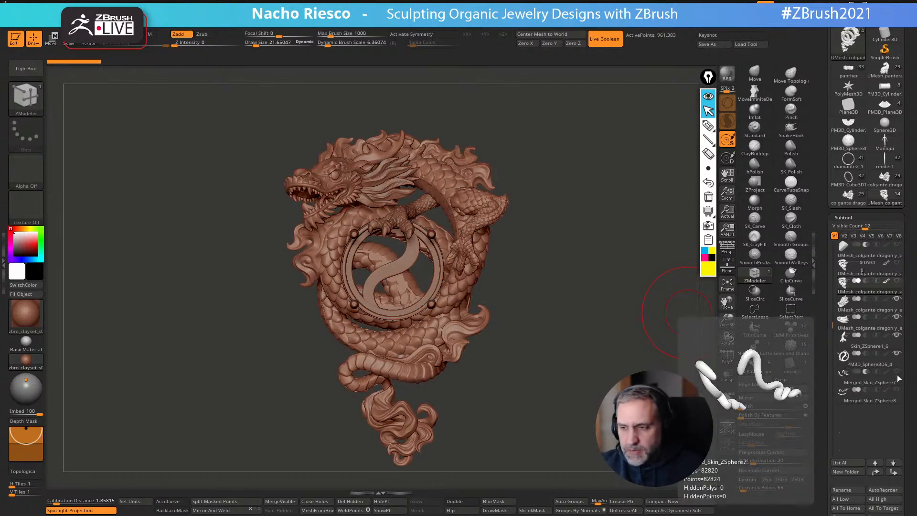
{"action": "left_click", "coordinate": [897, 373]}
{"action": "left_click", "coordinate": [898, 373]}
{"action": "left_click", "coordinate": [898, 373]}
{"action": "left_click", "coordinate": [897, 373]}
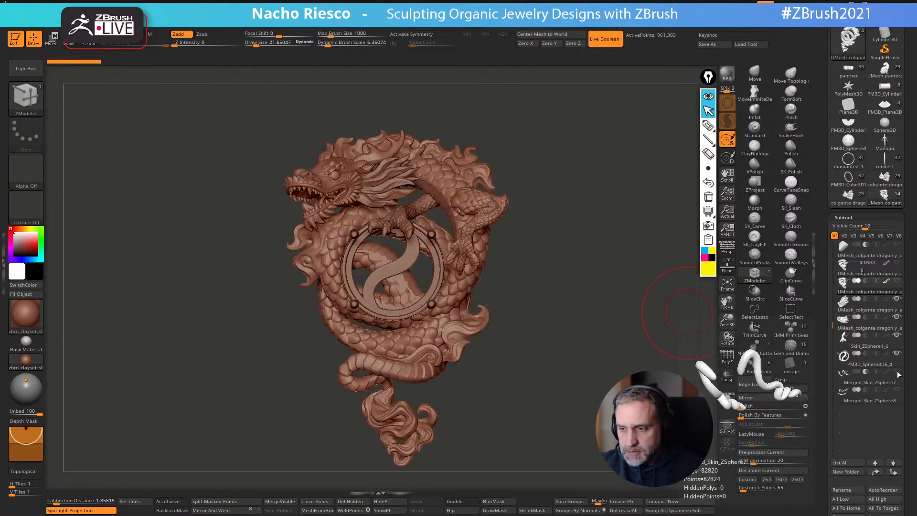
{"action": "left_click", "coordinate": [896, 375]}
{"action": "left_click", "coordinate": [897, 373]}
{"action": "left_click", "coordinate": [896, 372]}
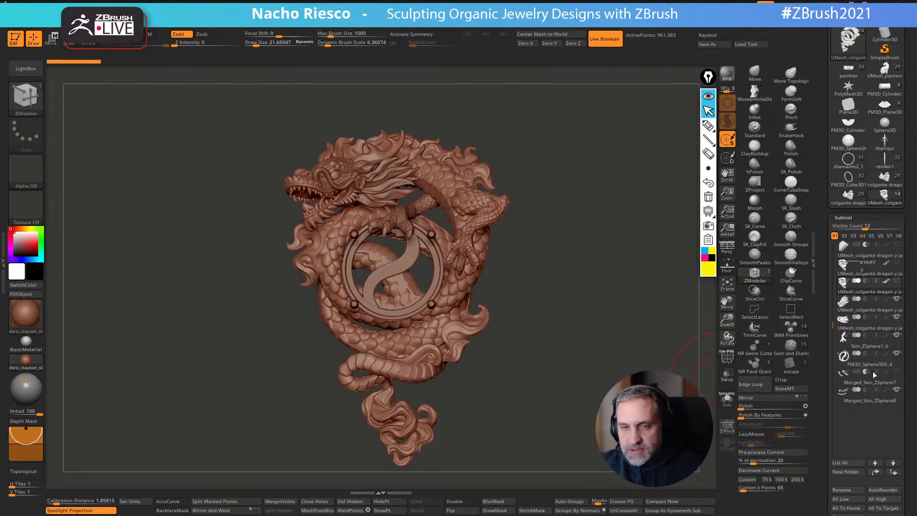
Draw a black vertical line over the pendant's side view and diagonal hatching across the back portion behind it
{"action": "left_click_drag", "start_coordinate": [620, 321], "coordinate": [581, 338]}
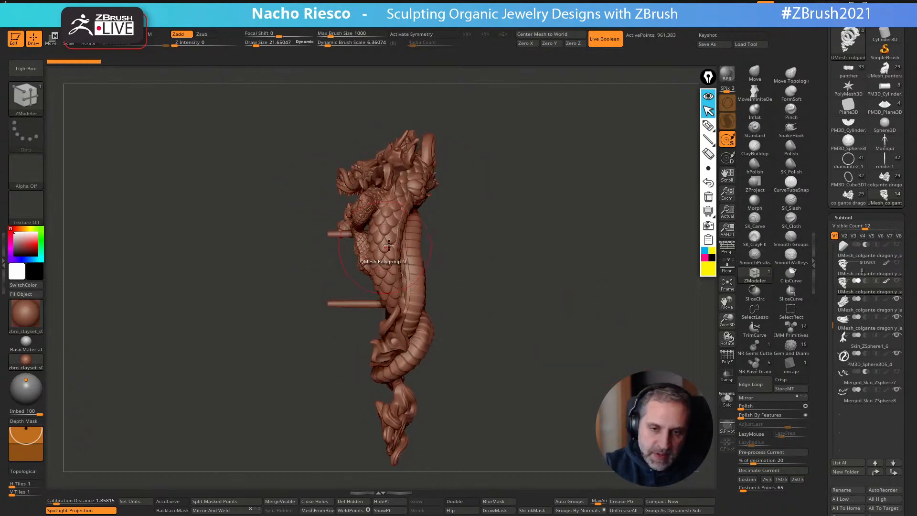
{"action": "left_click_drag", "start_coordinate": [487, 240], "coordinate": [440, 271], "text": "alt"}
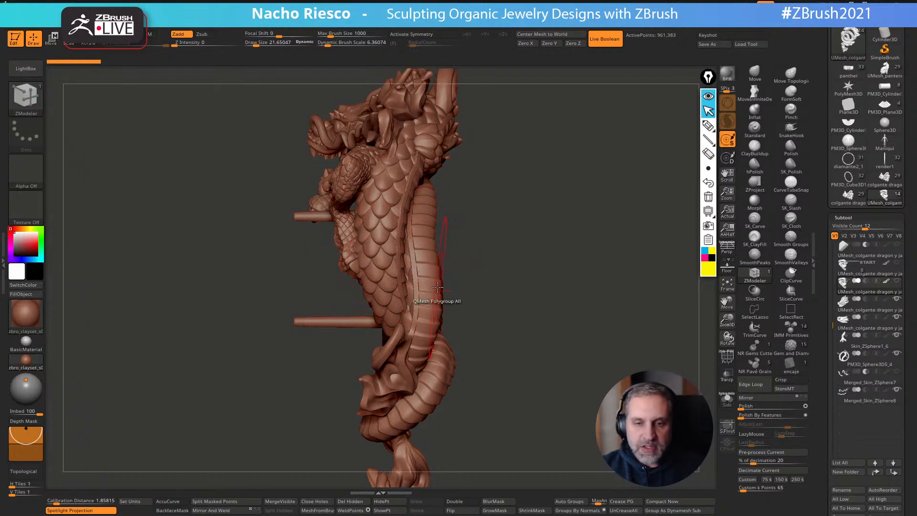
{"action": "mouse_move", "coordinate": [530, 268]}
{"action": "left_mouse_down"}
{"action": "mouse_move", "coordinate": [583, 255]}
{"action": "mouse_move", "coordinate": [487, 224]}
{"action": "mouse_move", "coordinate": [501, 203]}
{"action": "left_mouse_up"}
{"action": "left_click", "coordinate": [711, 258]}
{"action": "left_click", "coordinate": [708, 126]}
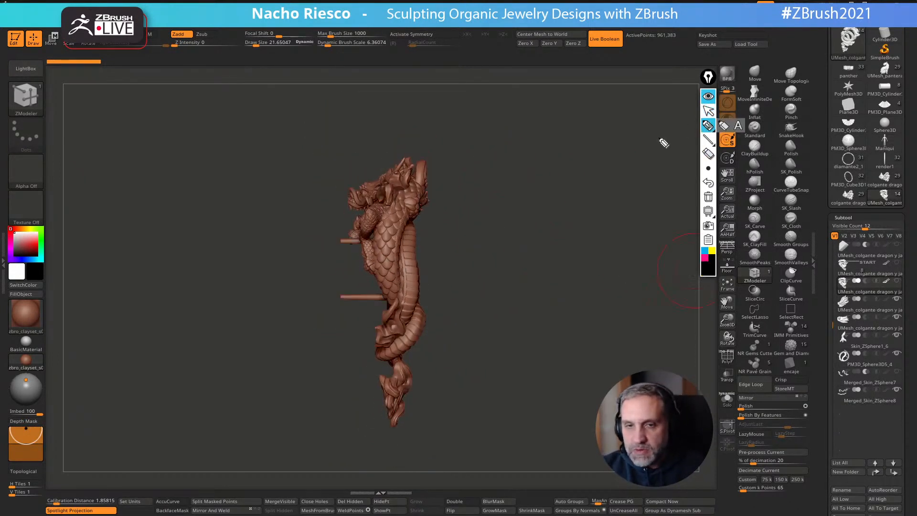
{"action": "left_click_drag", "start_coordinate": [405, 161], "coordinate": [399, 437]}
{"action": "mouse_move", "coordinate": [399, 202]}
{"action": "left_mouse_down"}
{"action": "mouse_move", "coordinate": [431, 174]}
{"action": "mouse_move", "coordinate": [426, 197]}
{"action": "left_mouse_up"}
{"action": "left_click_drag", "start_coordinate": [404, 238], "coordinate": [426, 221]}
{"action": "left_click_drag", "start_coordinate": [405, 259], "coordinate": [434, 235]}
{"action": "left_click_drag", "start_coordinate": [404, 287], "coordinate": [428, 267]}
{"action": "left_click_drag", "start_coordinate": [402, 316], "coordinate": [428, 296]}
{"action": "left_click_drag", "start_coordinate": [402, 341], "coordinate": [426, 320]}
{"action": "left_click_drag", "start_coordinate": [402, 363], "coordinate": [422, 344]}
{"action": "left_click_drag", "start_coordinate": [399, 425], "coordinate": [422, 400]}
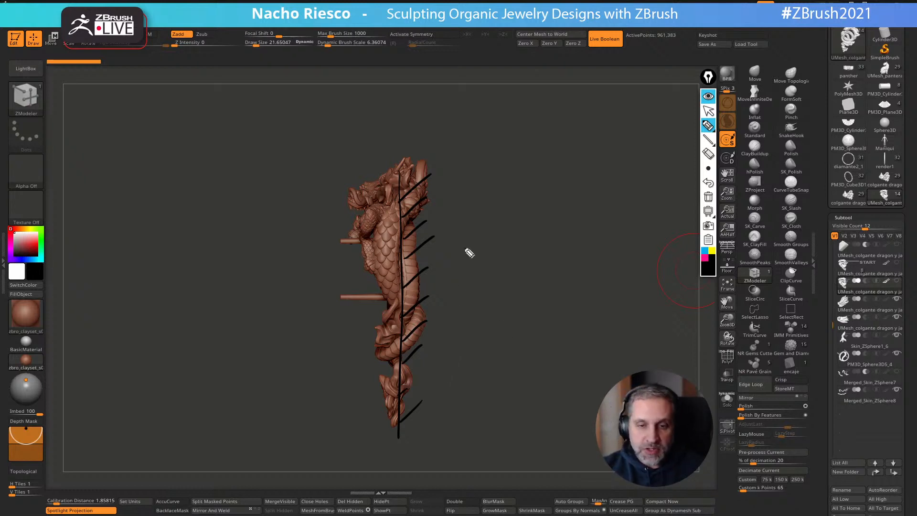
Sketch a full circle and a notched circle with hatching beside the pendant, and clear all pen annotations
{"action": "left_click_drag", "start_coordinate": [489, 211], "coordinate": [494, 214]}
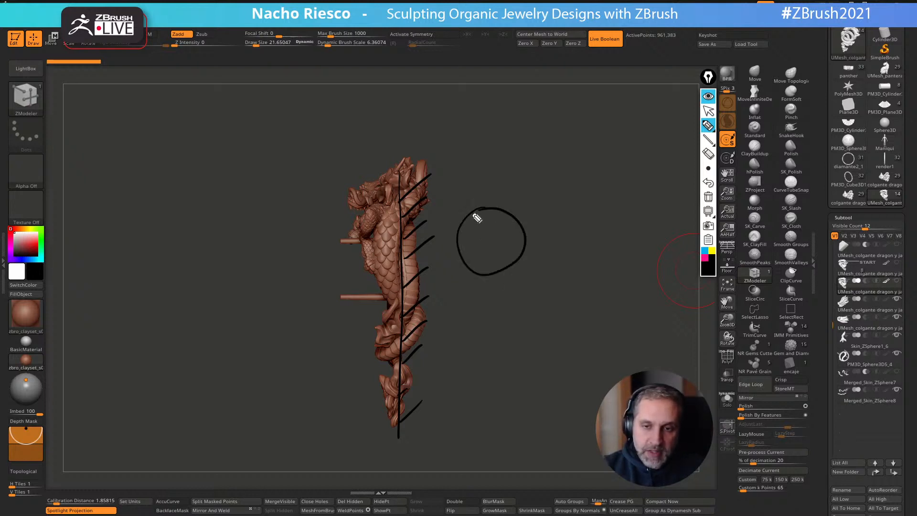
{"action": "left_click_drag", "start_coordinate": [399, 245], "coordinate": [398, 244]}
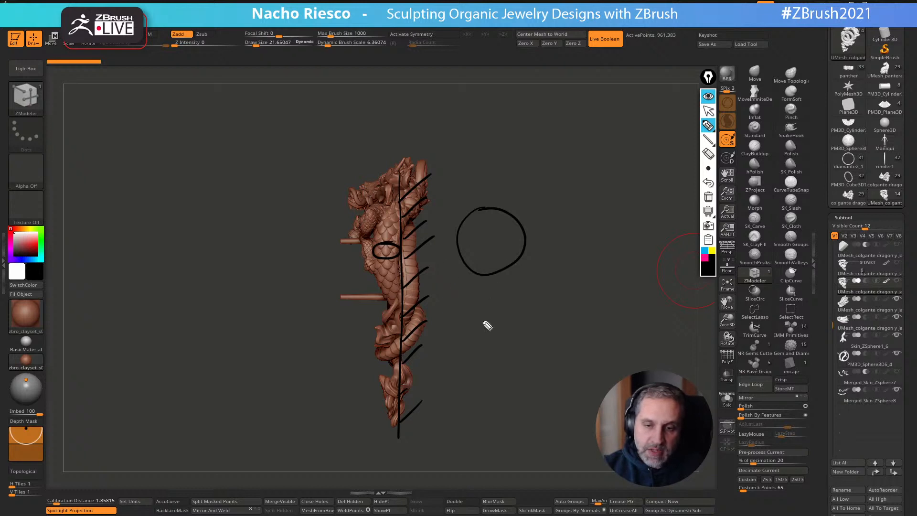
{"action": "mouse_move", "coordinate": [478, 304]}
{"action": "left_mouse_down"}
{"action": "mouse_move", "coordinate": [514, 334]}
{"action": "mouse_move", "coordinate": [477, 310]}
{"action": "mouse_move", "coordinate": [497, 329]}
{"action": "mouse_move", "coordinate": [528, 310]}
{"action": "mouse_move", "coordinate": [513, 348]}
{"action": "left_mouse_up"}
{"action": "mouse_move", "coordinate": [482, 311]}
{"action": "left_mouse_down"}
{"action": "mouse_move", "coordinate": [495, 315]}
{"action": "mouse_move", "coordinate": [493, 340]}
{"action": "left_mouse_up"}
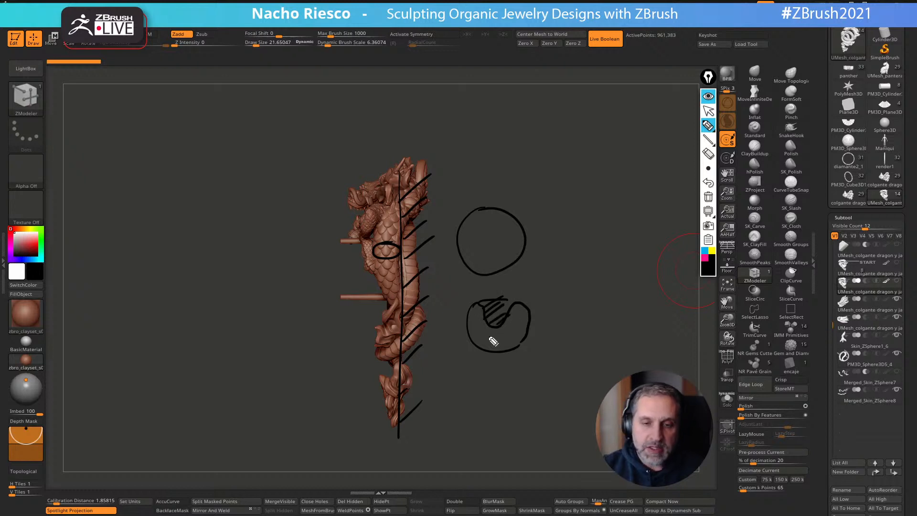
{"action": "left_click", "coordinate": [708, 110]}
{"action": "left_click", "coordinate": [709, 197]}
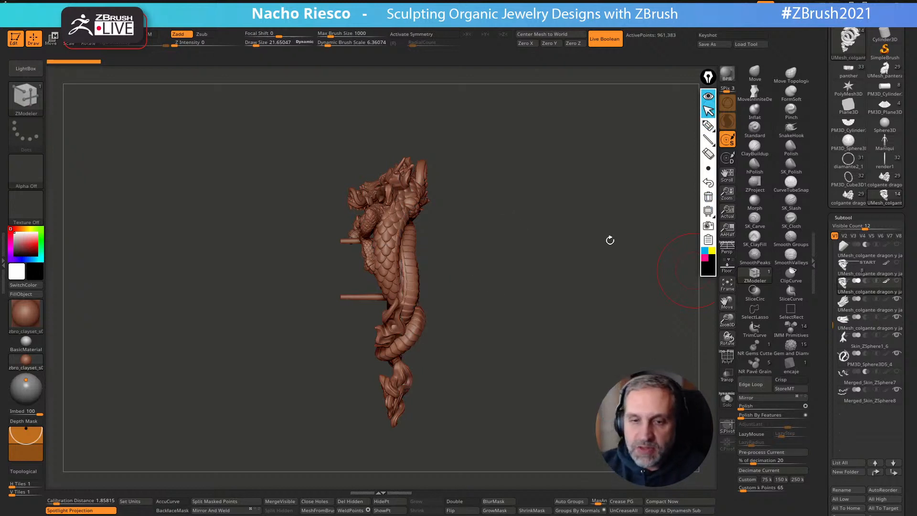
Switch to the colgante dragon tool with 29 subtools and examine its original body coils from the front and back
{"action": "left_click_drag", "start_coordinate": [557, 360], "coordinate": [629, 363], "text": "shift"}
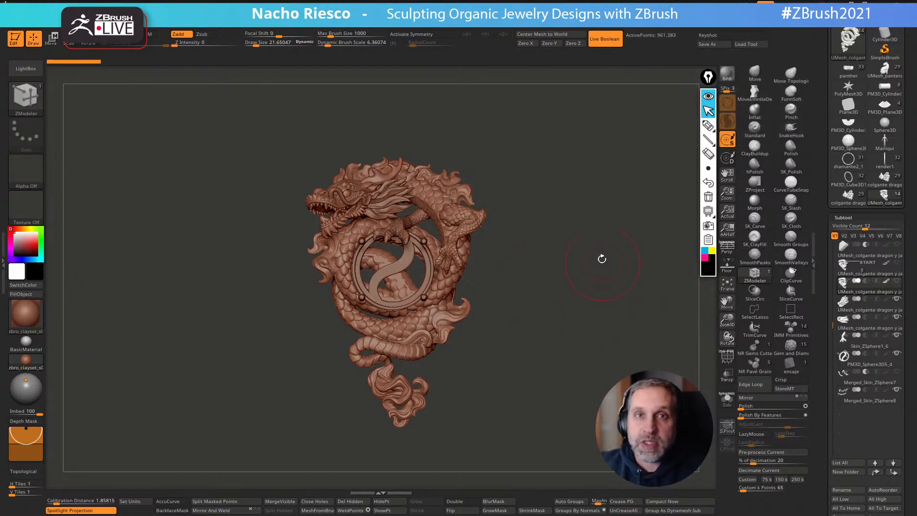
{"action": "mouse_move", "coordinate": [840, 321]}
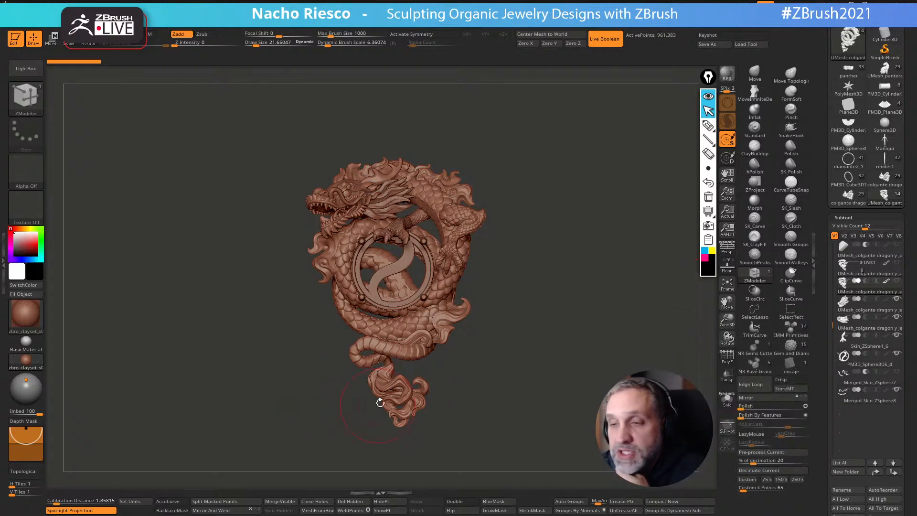
{"action": "left_click", "coordinate": [883, 185]}
{"action": "left_click_drag", "start_coordinate": [571, 281], "coordinate": [569, 317]}
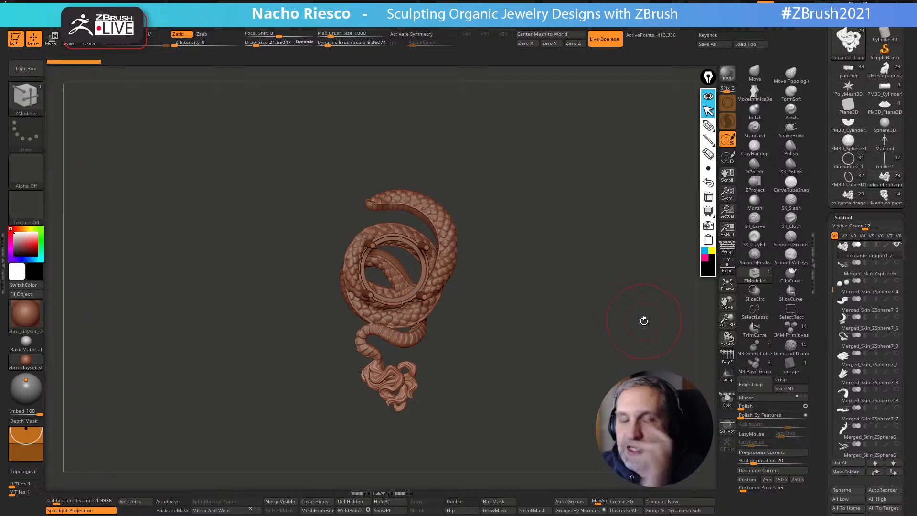
{"action": "left_click_drag", "start_coordinate": [551, 256], "coordinate": [560, 278]}
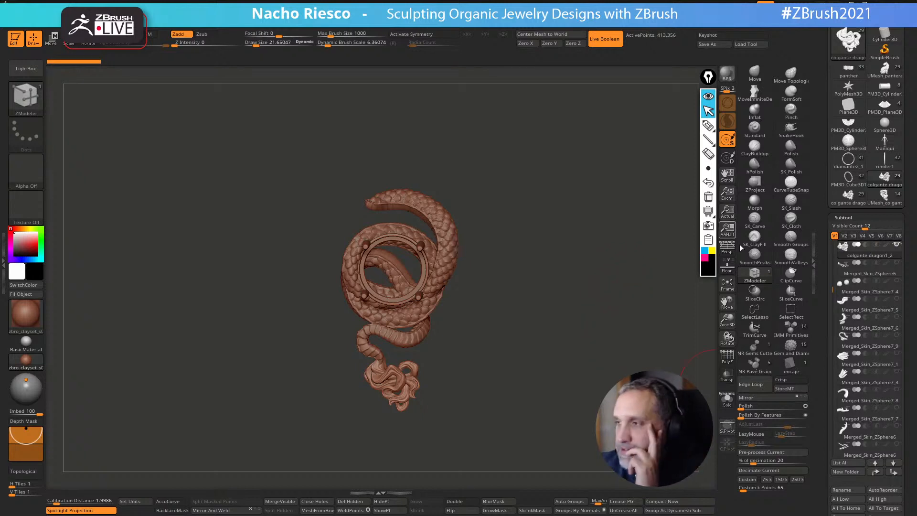
{"action": "mouse_move", "coordinate": [843, 337]}
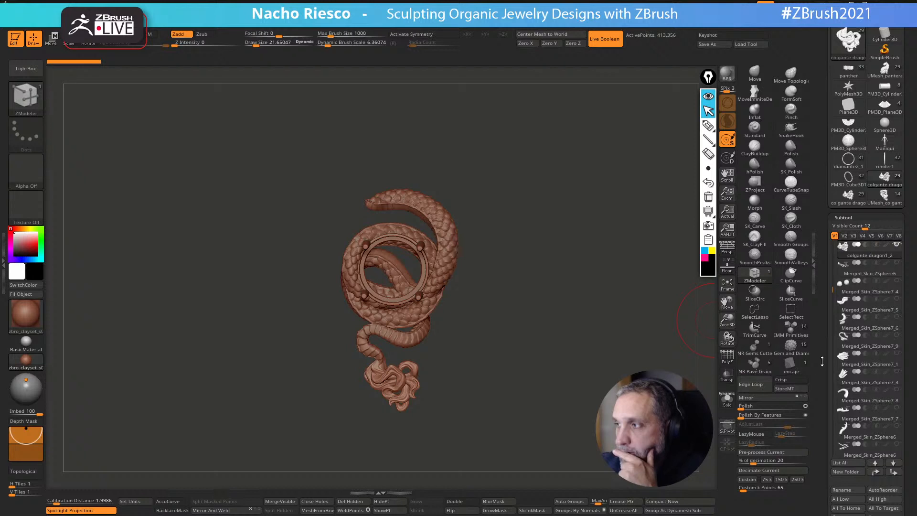
{"action": "mouse_move", "coordinate": [562, 348]}
{"action": "left_mouse_down"}
{"action": "mouse_move", "coordinate": [571, 348]}
{"action": "mouse_move", "coordinate": [532, 346]}
{"action": "mouse_move", "coordinate": [549, 377]}
{"action": "mouse_move", "coordinate": [530, 371]}
{"action": "mouse_move", "coordinate": [516, 383]}
{"action": "left_mouse_up"}
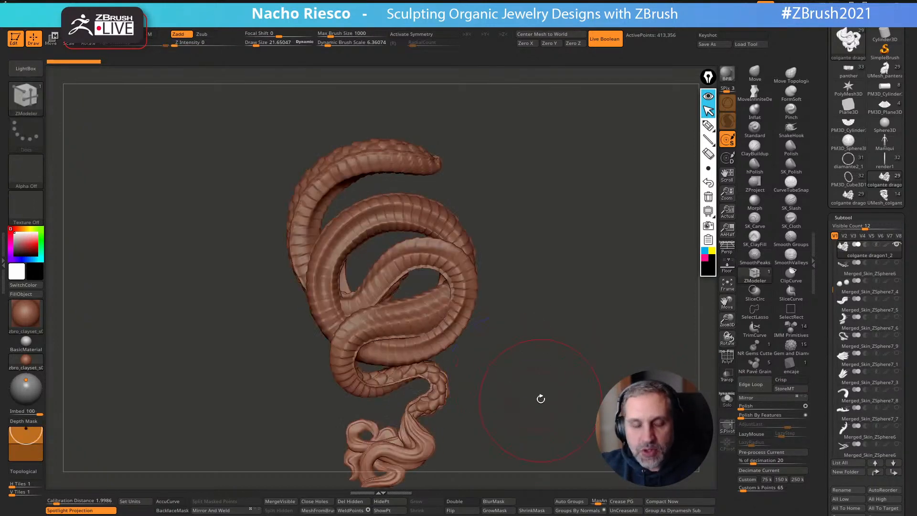
{"action": "mouse_move", "coordinate": [594, 397]}
{"action": "left_mouse_down"}
{"action": "mouse_move", "coordinate": [571, 403]}
{"action": "mouse_move", "coordinate": [574, 343]}
{"action": "mouse_move", "coordinate": [502, 322]}
{"action": "left_mouse_up"}
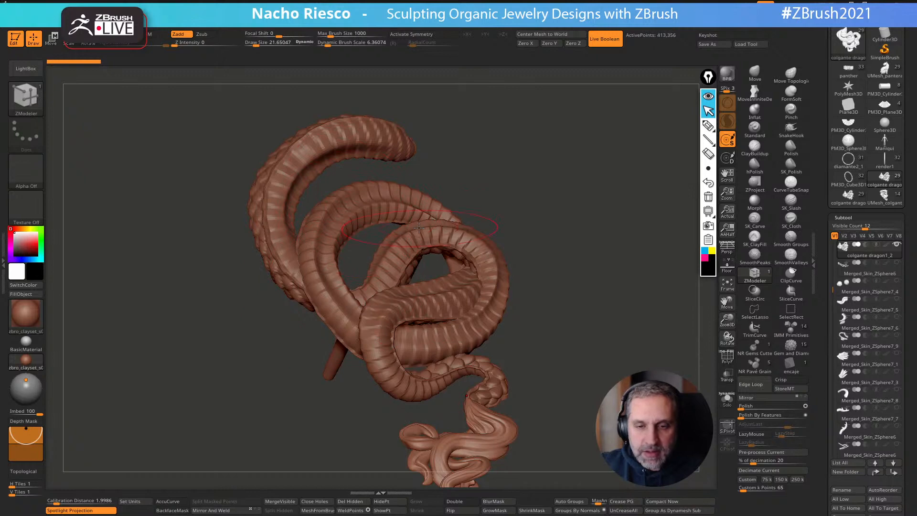
{"action": "left_click_drag", "start_coordinate": [543, 228], "coordinate": [432, 224]}
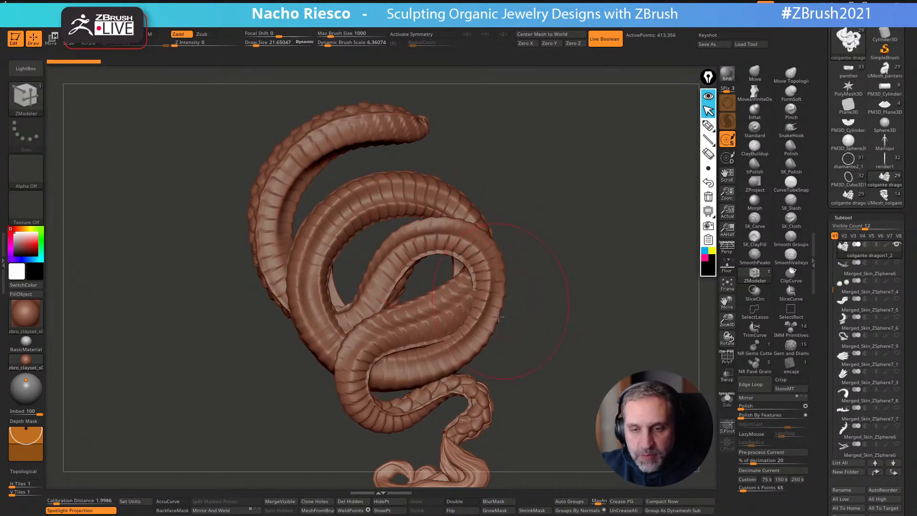
{"action": "mouse_move", "coordinate": [560, 381]}
{"action": "left_mouse_down"}
{"action": "mouse_move", "coordinate": [571, 385]}
{"action": "mouse_move", "coordinate": [554, 350]}
{"action": "left_mouse_up"}
Return to the UMesh_colgante tool with 14 subtools and compare the dragon's back and side
{"action": "left_click", "coordinate": [883, 197]}
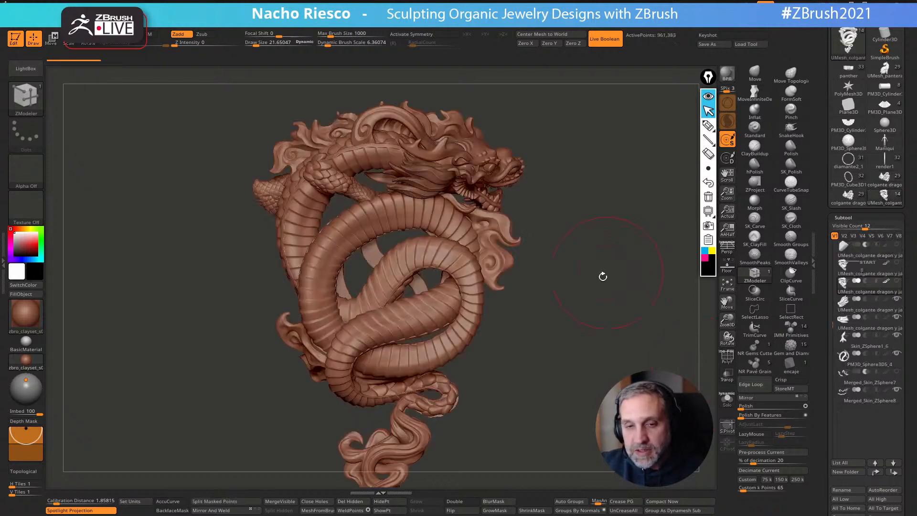
{"action": "left_click_drag", "start_coordinate": [571, 301], "coordinate": [557, 340]}
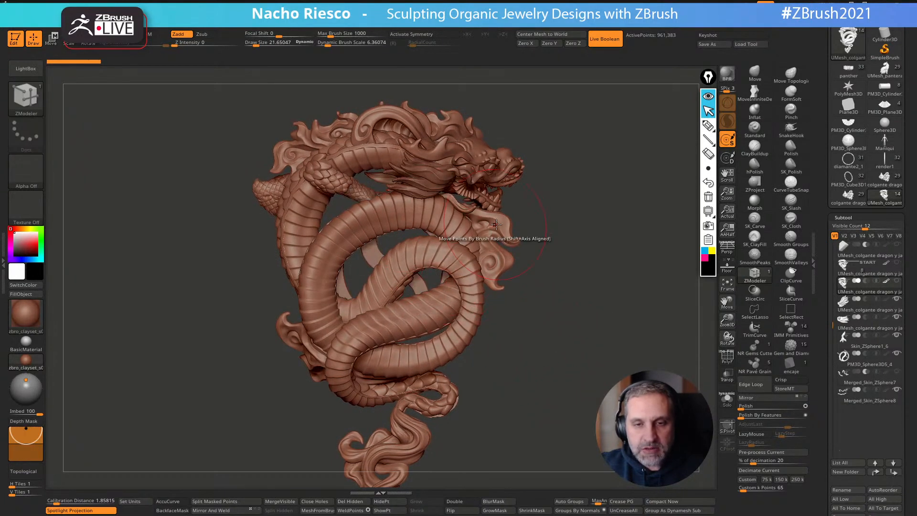
{"action": "left_click_drag", "start_coordinate": [532, 287], "coordinate": [587, 289]}
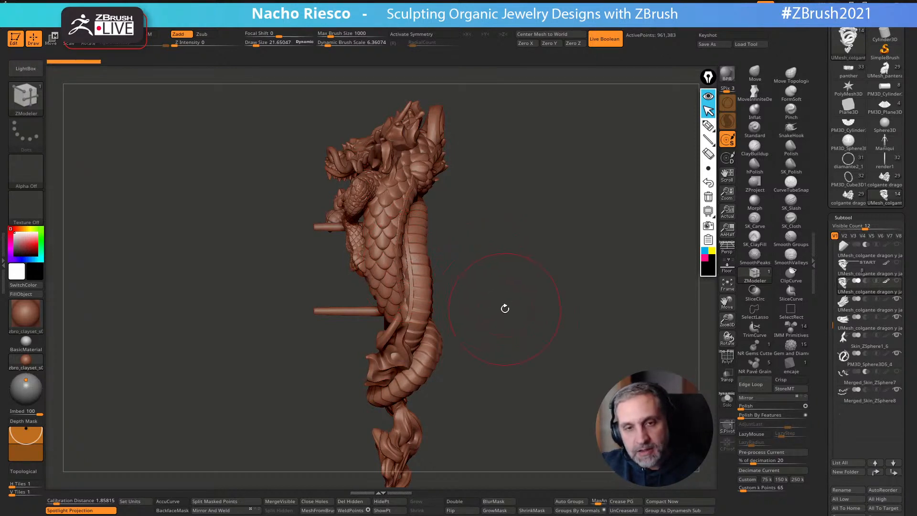
Mark a vertical black line with short ticks down the pendant's side view, and clear the annotation
{"action": "left_click_drag", "start_coordinate": [505, 308], "coordinate": [505, 274], "text": "alt"}
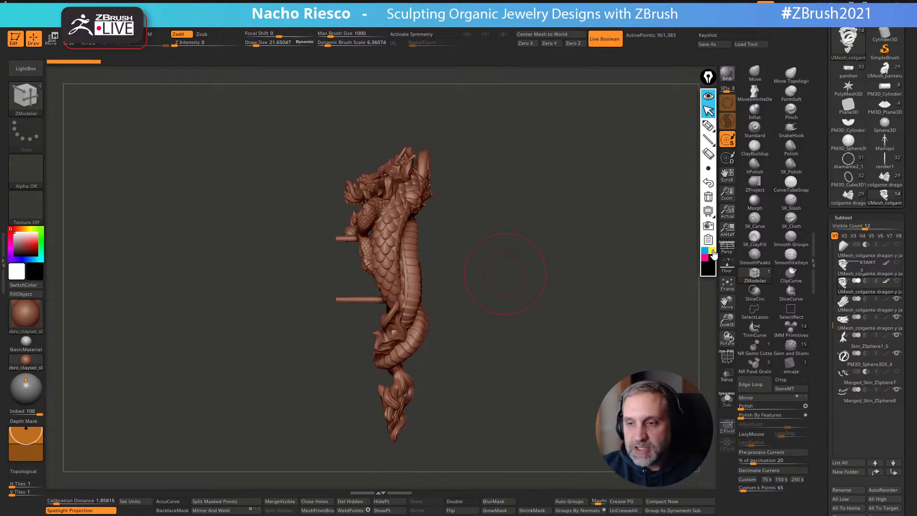
{"action": "left_click", "coordinate": [708, 126]}
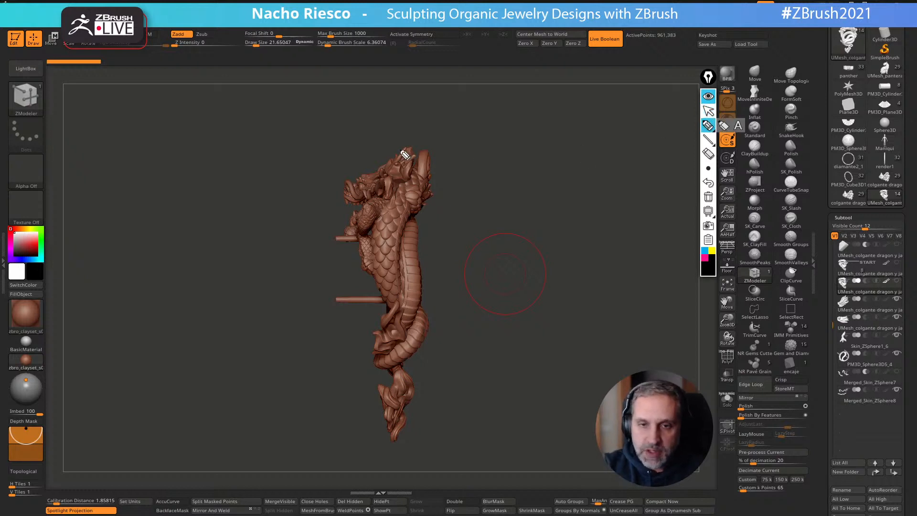
{"action": "left_click_drag", "start_coordinate": [406, 141], "coordinate": [401, 446]}
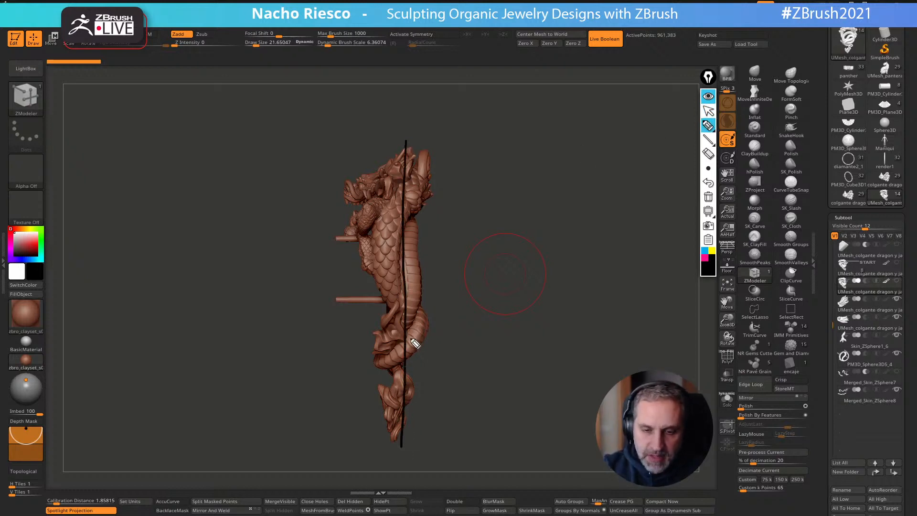
{"action": "mouse_move", "coordinate": [412, 346]}
{"action": "left_mouse_down"}
{"action": "mouse_move", "coordinate": [420, 336]}
{"action": "mouse_move", "coordinate": [417, 309]}
{"action": "left_mouse_up"}
{"action": "left_click_drag", "start_coordinate": [404, 290], "coordinate": [410, 266]}
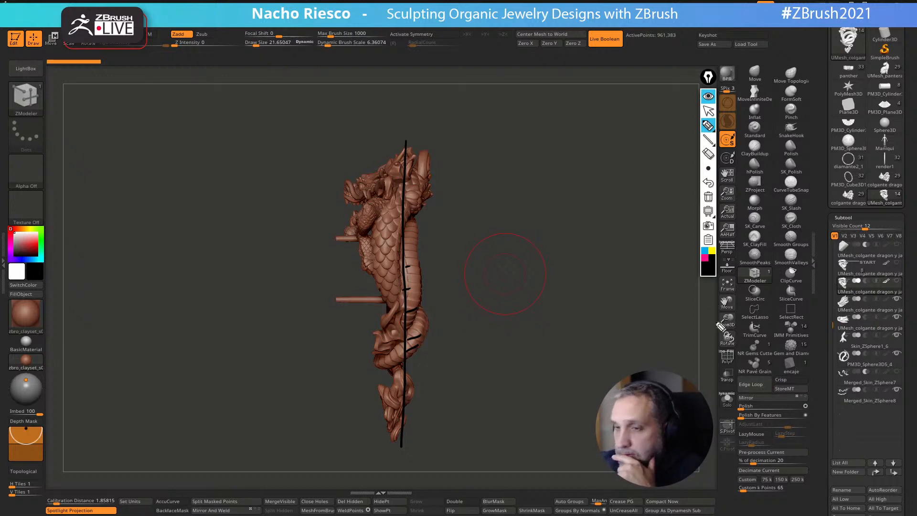
{"action": "left_click", "coordinate": [708, 197]}
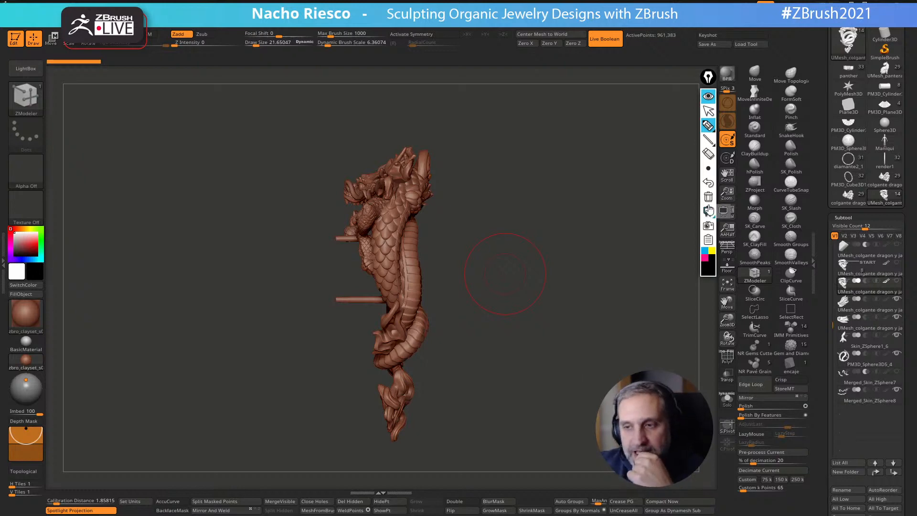
{"action": "left_click", "coordinate": [709, 111]}
Place the transform gizmo on the dragon's tail tuft and isolate the body subtool with Solo
{"action": "mouse_move", "coordinate": [516, 268]}
{"action": "left_mouse_down"}
{"action": "mouse_move", "coordinate": [510, 277]}
{"action": "mouse_move", "coordinate": [546, 270]}
{"action": "mouse_move", "coordinate": [571, 297]}
{"action": "left_mouse_up"}
{"action": "left_click_drag", "start_coordinate": [534, 292], "coordinate": [518, 288], "text": "shift"}
{"action": "mouse_move", "coordinate": [553, 336]}
{"action": "left_mouse_down", "text": "shift"}
{"action": "mouse_move", "coordinate": [597, 341]}
{"action": "mouse_move", "coordinate": [528, 334]}
{"action": "mouse_move", "coordinate": [584, 321]}
{"action": "mouse_move", "coordinate": [628, 233]}
{"action": "mouse_move", "coordinate": [534, 293]}
{"action": "mouse_move", "coordinate": [583, 352]}
{"action": "mouse_move", "coordinate": [569, 364]}
{"action": "mouse_move", "coordinate": [618, 360]}
{"action": "mouse_move", "coordinate": [528, 323]}
{"action": "left_mouse_up", "text": "shift"}
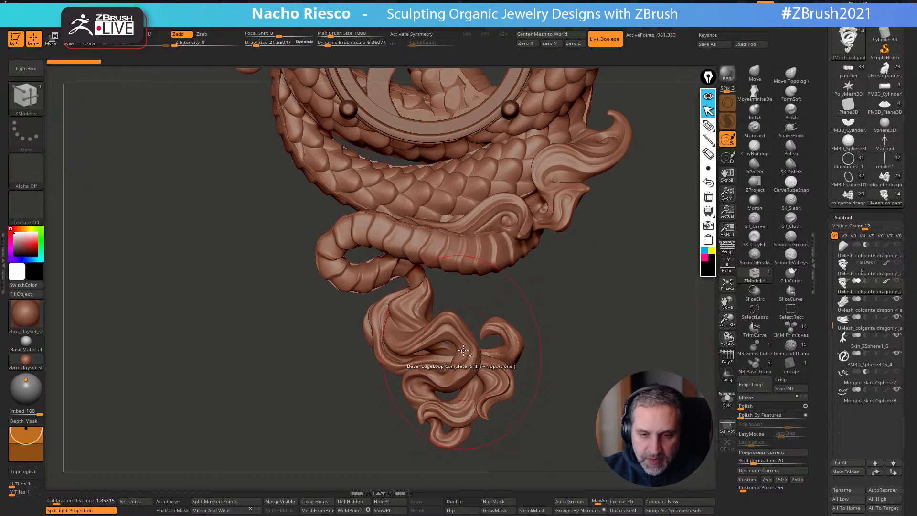
{"action": "key", "text": "w"}
{"action": "left_click", "coordinate": [472, 370]}
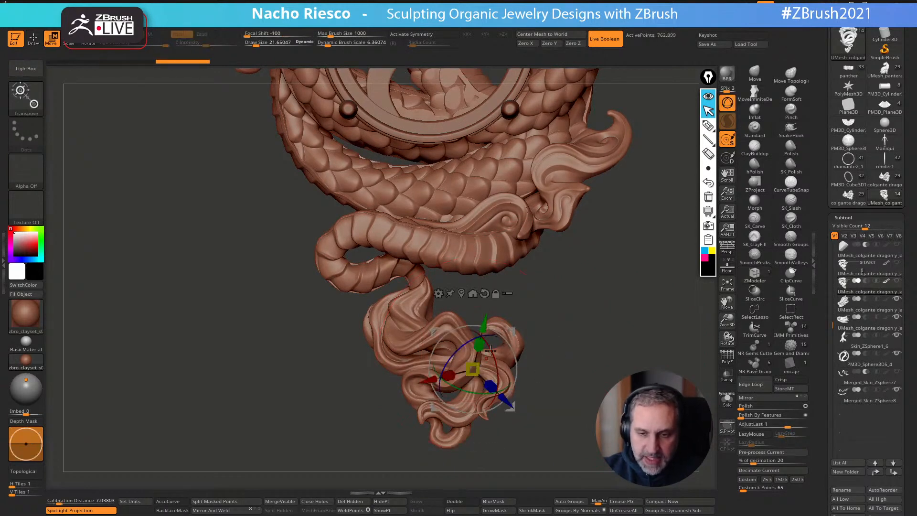
{"action": "mouse_move", "coordinate": [472, 311]}
{"action": "left_mouse_down"}
{"action": "mouse_move", "coordinate": [467, 359]}
{"action": "mouse_move", "coordinate": [469, 313]}
{"action": "left_mouse_up"}
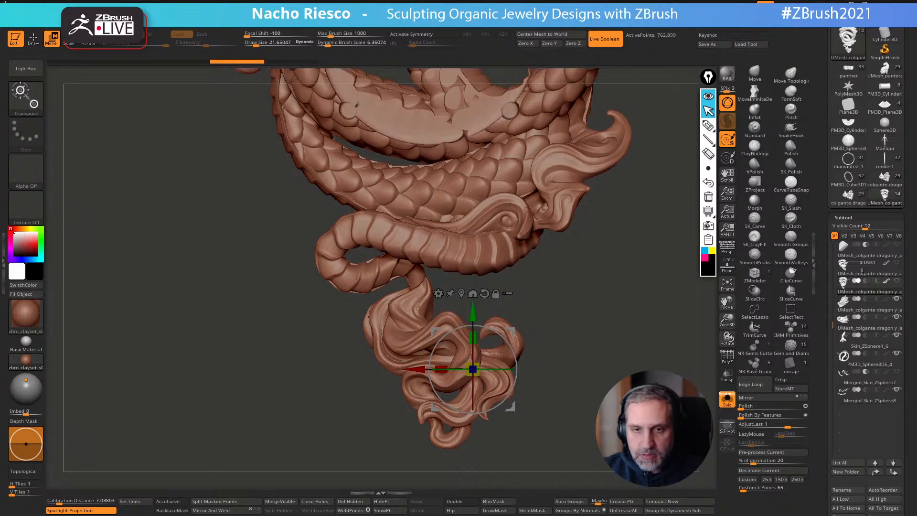
{"action": "left_click", "coordinate": [726, 400]}
{"action": "key", "text": "q"}
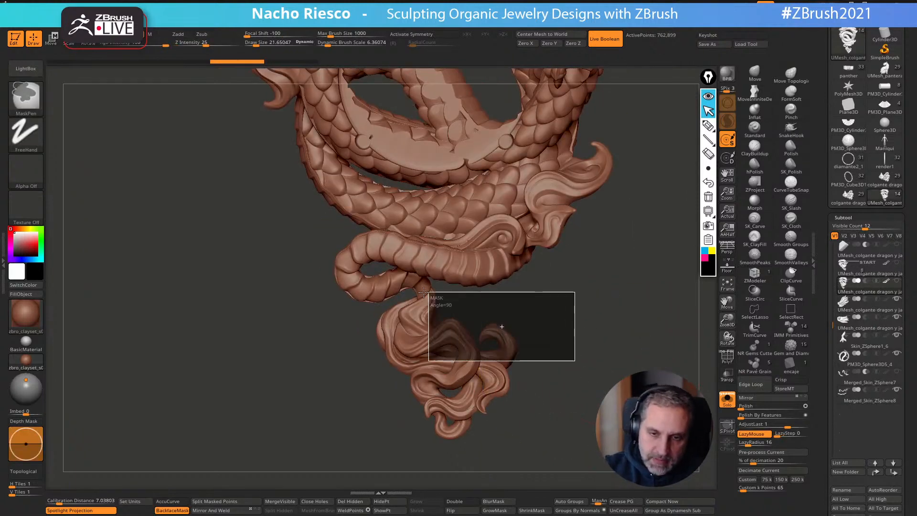
Mask the tail tuft with the MaskLasso brush and invert the mask so only the tuft can be edited
{"action": "key", "text": "b"}
{"action": "left_click", "coordinate": [182, 148]}
{"action": "mouse_move", "coordinate": [366, 422]}
{"action": "left_mouse_down", "text": "ctrl"}
{"action": "mouse_move", "coordinate": [416, 462]}
{"action": "mouse_move", "coordinate": [507, 333]}
{"action": "mouse_move", "coordinate": [397, 295]}
{"action": "mouse_move", "coordinate": [318, 363]}
{"action": "left_mouse_up", "text": "ctrl"}
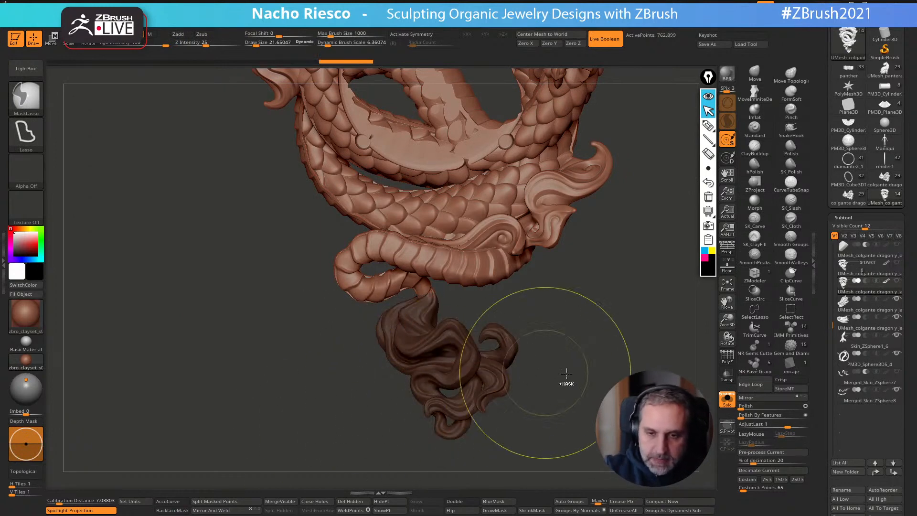
{"action": "left_click", "coordinate": [553, 379], "text": "ctrl"}
Move the unmasked tail tuft down away from the coil, stretching the thin neck that joins it to the tail
{"action": "key", "text": "w"}
{"action": "left_click_drag", "start_coordinate": [472, 304], "coordinate": [470, 339]}
{"action": "key", "text": "ctrl+z"}
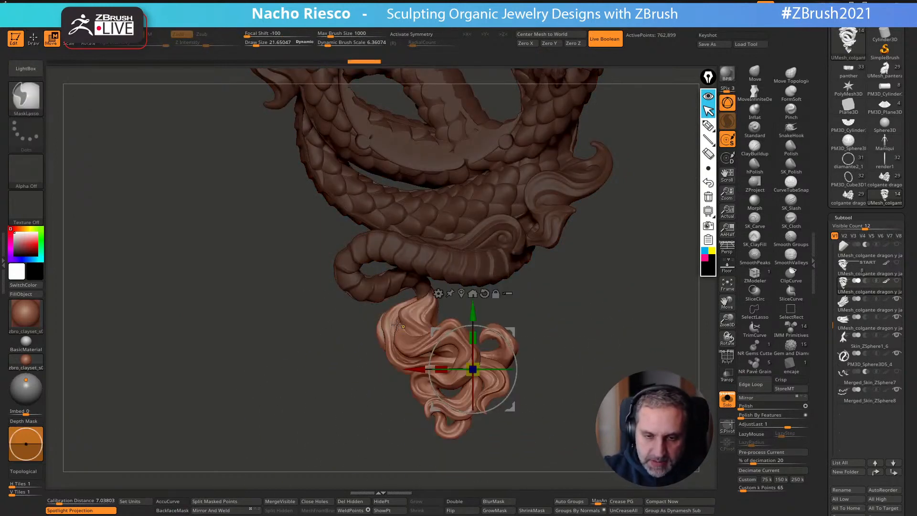
{"action": "mouse_move", "coordinate": [510, 334]}
{"action": "left_mouse_down"}
{"action": "mouse_move", "coordinate": [510, 376]}
{"action": "mouse_move", "coordinate": [553, 331]}
{"action": "mouse_move", "coordinate": [567, 344]}
{"action": "mouse_move", "coordinate": [620, 341]}
{"action": "mouse_move", "coordinate": [518, 371]}
{"action": "mouse_move", "coordinate": [558, 358]}
{"action": "mouse_move", "coordinate": [526, 325]}
{"action": "mouse_move", "coordinate": [561, 417]}
{"action": "mouse_move", "coordinate": [651, 340]}
{"action": "left_mouse_up"}
{"action": "key", "text": "q"}
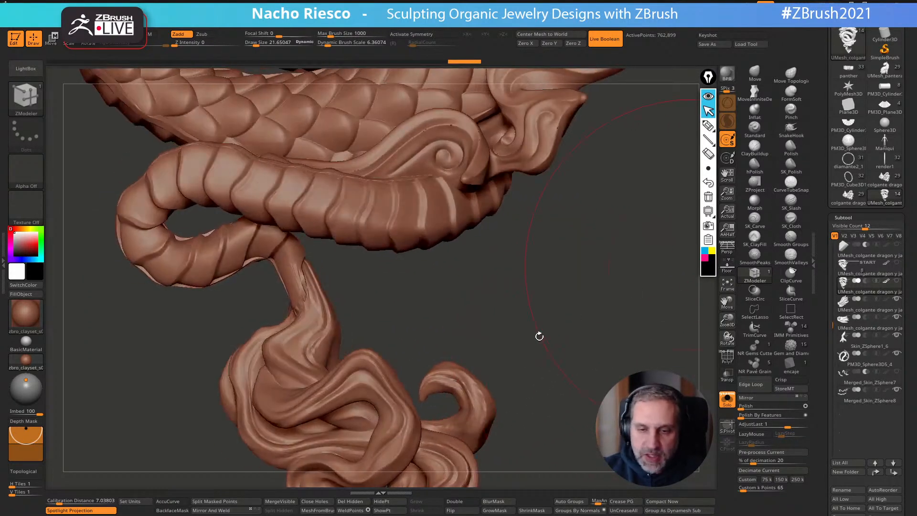
Snapshot a second angle of the tail's neck beside the first and sketch a peg-and-socket joint across the neck in both views
{"action": "mouse_move", "coordinate": [559, 356]}
{"action": "left_mouse_down"}
{"action": "mouse_move", "coordinate": [489, 352]}
{"action": "mouse_move", "coordinate": [442, 328]}
{"action": "mouse_move", "coordinate": [651, 348]}
{"action": "mouse_move", "coordinate": [636, 342]}
{"action": "mouse_move", "coordinate": [665, 332]}
{"action": "mouse_move", "coordinate": [633, 311]}
{"action": "left_mouse_up"}
{"action": "key", "text": "shift"}
{"action": "key", "text": "shift"}
{"action": "left_click", "coordinate": [708, 126]}
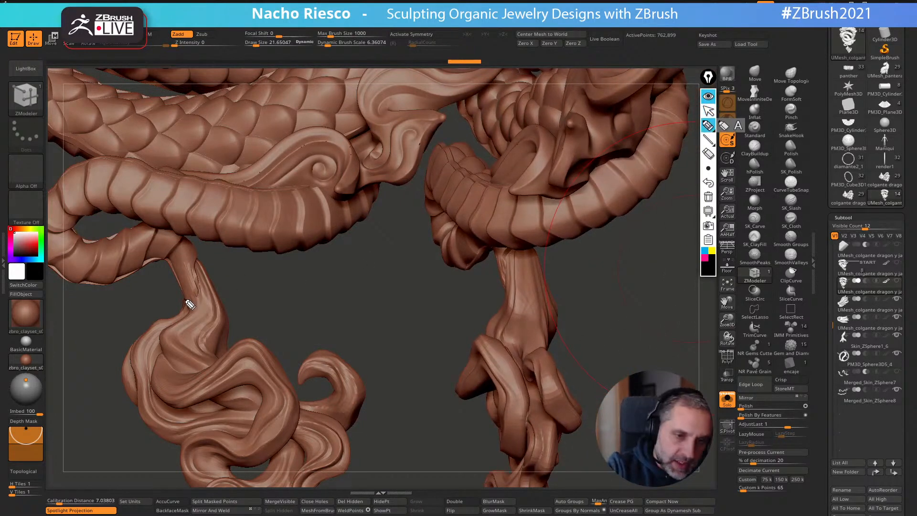
{"action": "mouse_move", "coordinate": [190, 284]}
{"action": "left_mouse_down"}
{"action": "mouse_move", "coordinate": [187, 268]}
{"action": "mouse_move", "coordinate": [211, 293]}
{"action": "left_mouse_up"}
{"action": "mouse_move", "coordinate": [507, 259]}
{"action": "left_mouse_down"}
{"action": "mouse_move", "coordinate": [503, 277]}
{"action": "mouse_move", "coordinate": [544, 271]}
{"action": "mouse_move", "coordinate": [540, 257]}
{"action": "left_mouse_up"}
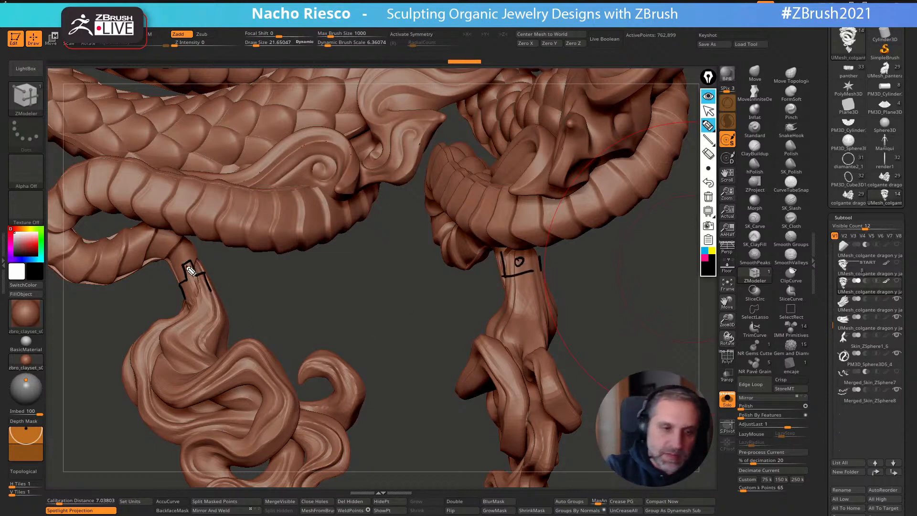
{"action": "left_click_drag", "start_coordinate": [174, 273], "coordinate": [185, 275]}
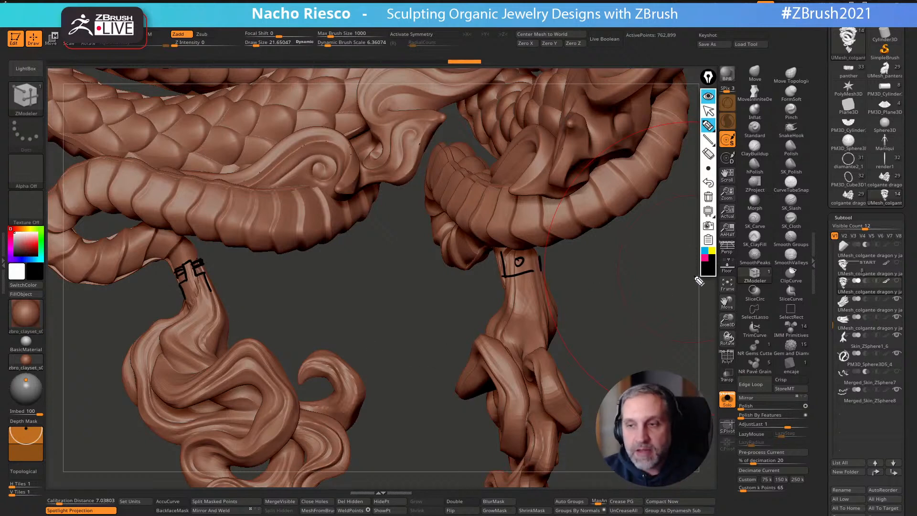
Clear the joint sketch and the canvas snapshots, keeping only the live dragon body in view
{"action": "left_click", "coordinate": [708, 196]}
{"action": "left_click", "coordinate": [708, 110]}
{"action": "left_click_drag", "start_coordinate": [632, 348], "coordinate": [655, 344], "text": "alt"}
{"action": "key", "text": "ctrl+n"}
{"action": "right_click_drag", "start_coordinate": [655, 343], "coordinate": [650, 313], "text": "ctrl"}
{"action": "left_click_drag", "start_coordinate": [602, 355], "coordinate": [581, 357], "text": "alt"}
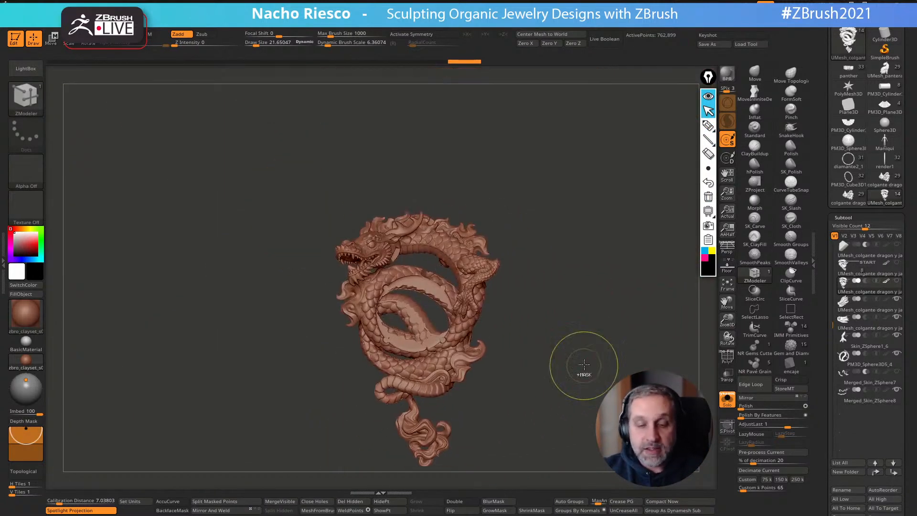
Undo the tail tuft move and clear the remaining mask from the dragon body
{"action": "key", "text": "ctrl+z"}
{"action": "key", "text": "ctrl+z"}
{"action": "key", "text": "ctrl+z"}
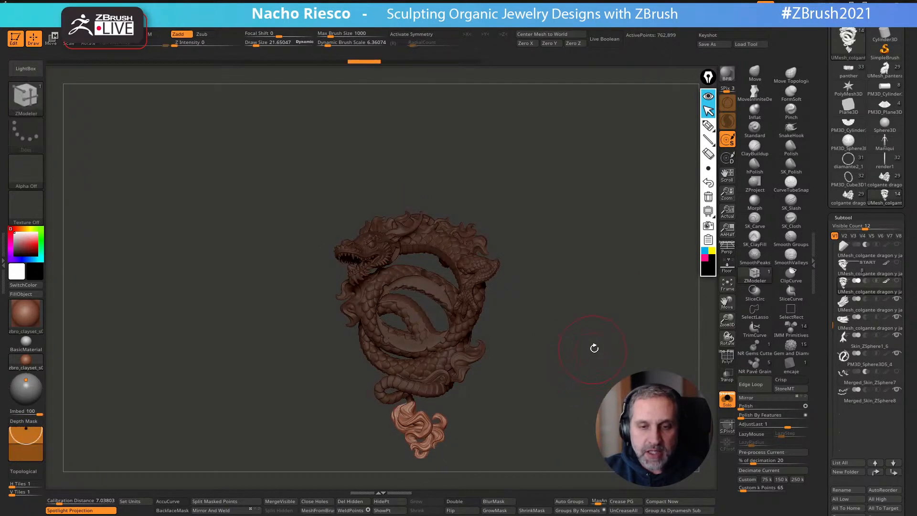
{"action": "right_click_drag", "start_coordinate": [593, 349], "coordinate": [611, 368], "text": "ctrl"}
{"action": "left_click_drag", "start_coordinate": [612, 368], "coordinate": [632, 462], "text": "alt"}
{"action": "left_click_drag", "start_coordinate": [278, 306], "coordinate": [336, 348], "text": "alt"}
{"action": "right_click_drag", "start_coordinate": [394, 237], "coordinate": [355, 241]}
{"action": "right_click_drag", "start_coordinate": [654, 234], "coordinate": [645, 359], "text": "ctrl"}
{"action": "right_click_drag", "start_coordinate": [457, 257], "coordinate": [413, 268], "text": "alt"}
{"action": "right_click_drag", "start_coordinate": [414, 268], "coordinate": [473, 309], "text": "ctrl"}
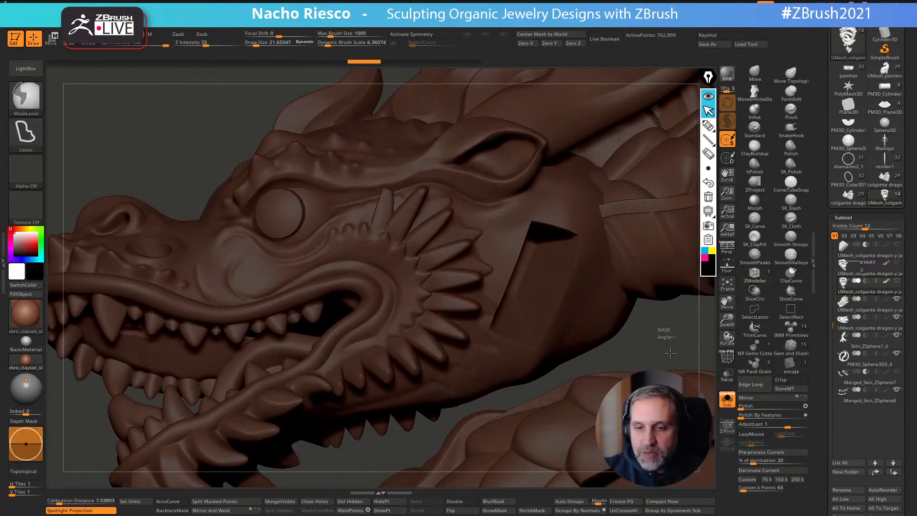
{"action": "left_click", "coordinate": [667, 353], "text": "ctrl"}
Trace the fan of spikes behind the dragon's jaw with black zigzag annotation strokes
{"action": "left_click", "coordinate": [708, 126]}
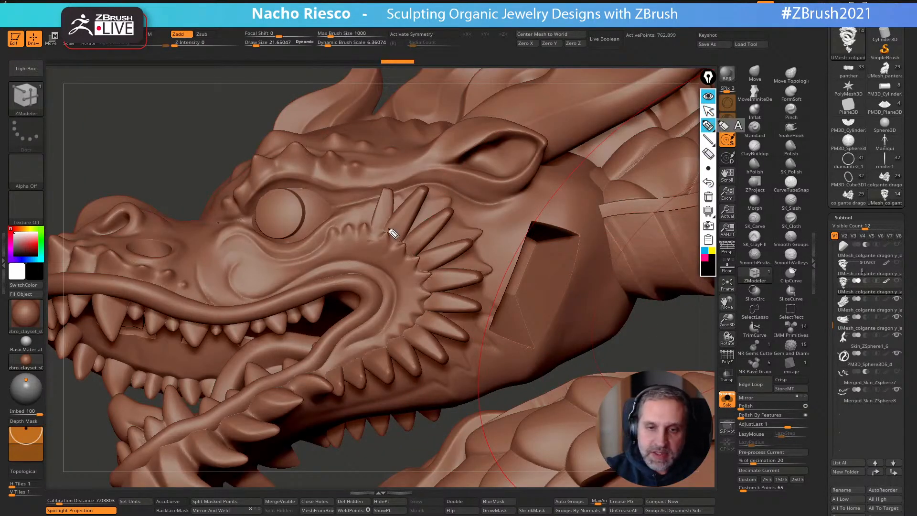
{"action": "left_click_drag", "start_coordinate": [390, 230], "coordinate": [427, 188]}
{"action": "left_click_drag", "start_coordinate": [412, 246], "coordinate": [441, 223]}
{"action": "left_click_drag", "start_coordinate": [428, 263], "coordinate": [456, 250]}
{"action": "left_click_drag", "start_coordinate": [430, 278], "coordinate": [461, 277]}
{"action": "mouse_move", "coordinate": [424, 300]}
{"action": "left_mouse_down"}
{"action": "mouse_move", "coordinate": [462, 310]}
{"action": "mouse_move", "coordinate": [448, 339]}
{"action": "left_mouse_up"}
{"action": "mouse_move", "coordinate": [410, 328]}
{"action": "left_mouse_down"}
{"action": "mouse_move", "coordinate": [428, 353]}
{"action": "mouse_move", "coordinate": [405, 363]}
{"action": "left_mouse_up"}
{"action": "mouse_move", "coordinate": [368, 351]}
{"action": "left_mouse_down"}
{"action": "mouse_move", "coordinate": [380, 374]}
{"action": "mouse_move", "coordinate": [360, 381]}
{"action": "left_mouse_up"}
{"action": "left_click_drag", "start_coordinate": [340, 370], "coordinate": [340, 380]}
{"action": "mouse_move", "coordinate": [400, 233]}
{"action": "left_mouse_down"}
{"action": "mouse_move", "coordinate": [426, 228]}
{"action": "mouse_move", "coordinate": [476, 319]}
{"action": "mouse_move", "coordinate": [437, 369]}
{"action": "mouse_move", "coordinate": [379, 368]}
{"action": "mouse_move", "coordinate": [335, 388]}
{"action": "left_mouse_up"}
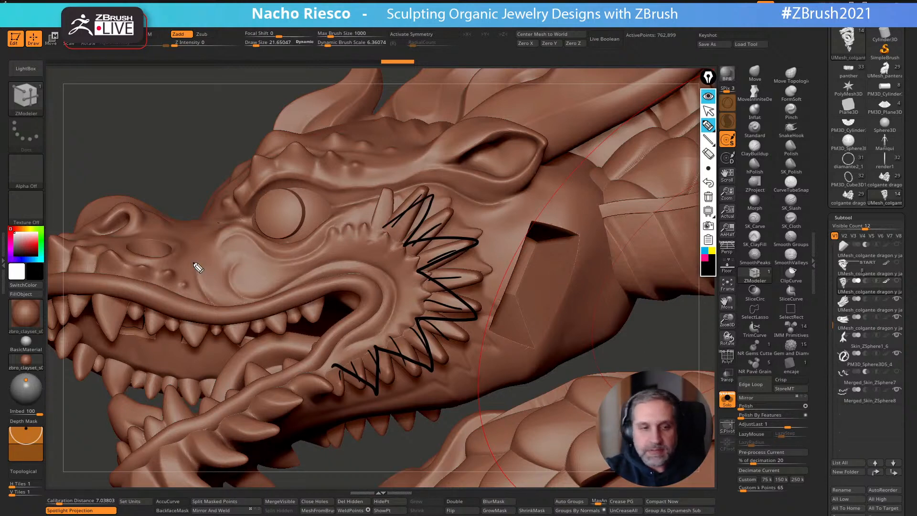
Sketch a long curved whisker from the dragon's snout back past the ear, and clear all annotations
{"action": "mouse_move", "coordinate": [154, 250]}
{"action": "left_mouse_down"}
{"action": "mouse_move", "coordinate": [396, 201]}
{"action": "mouse_move", "coordinate": [602, 131]}
{"action": "mouse_move", "coordinate": [636, 187]}
{"action": "mouse_move", "coordinate": [416, 234]}
{"action": "mouse_move", "coordinate": [137, 257]}
{"action": "left_mouse_up"}
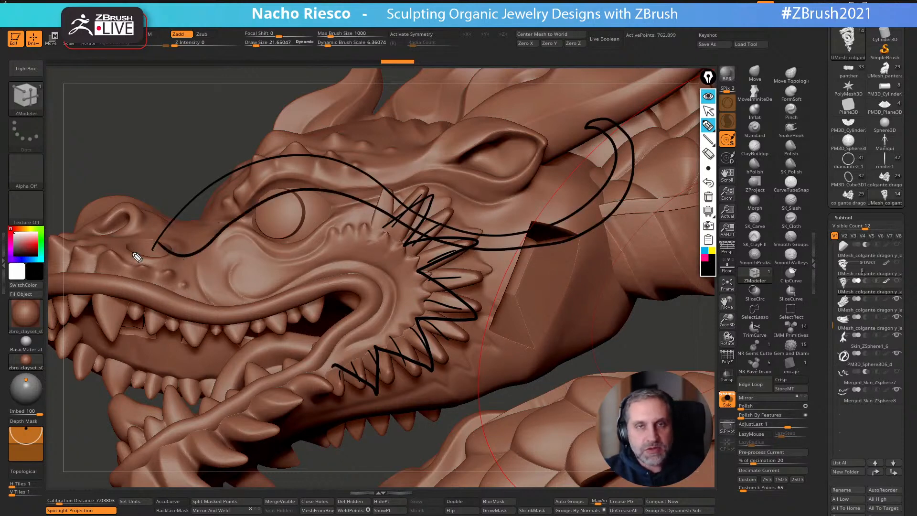
{"action": "left_click", "coordinate": [708, 197]}
{"action": "left_click", "coordinate": [708, 110]}
Examine the isolated dragon body from the front, the side and an oblique angle
{"action": "mouse_move", "coordinate": [635, 326]}
{"action": "right_mouse_down"}
{"action": "mouse_move", "coordinate": [606, 162]}
{"action": "mouse_move", "coordinate": [654, 167]}
{"action": "mouse_move", "coordinate": [616, 200]}
{"action": "right_mouse_up"}
{"action": "right_click_drag", "start_coordinate": [616, 286], "coordinate": [551, 164], "text": "ctrl"}
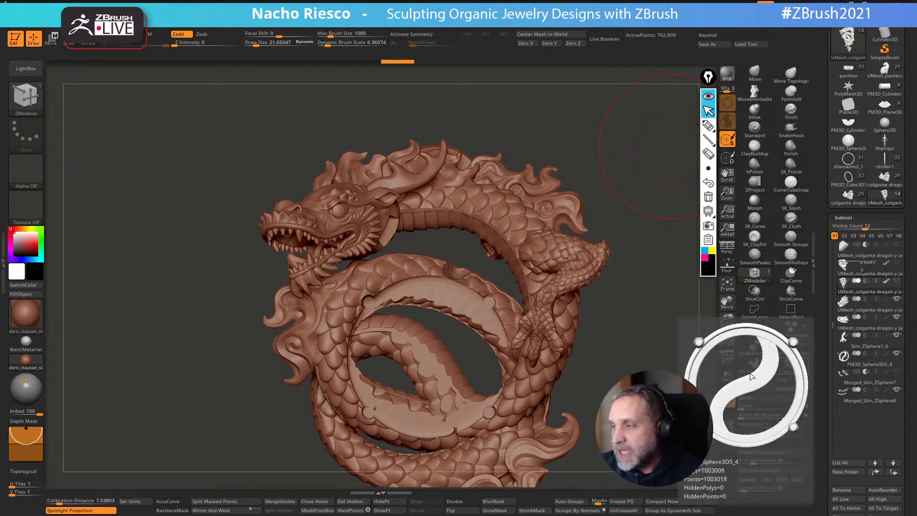
{"action": "mouse_move", "coordinate": [603, 343]}
{"action": "left_mouse_down"}
{"action": "mouse_move", "coordinate": [611, 383]}
{"action": "mouse_move", "coordinate": [620, 352]}
{"action": "mouse_move", "coordinate": [561, 389]}
{"action": "mouse_move", "coordinate": [589, 342]}
{"action": "left_mouse_up"}
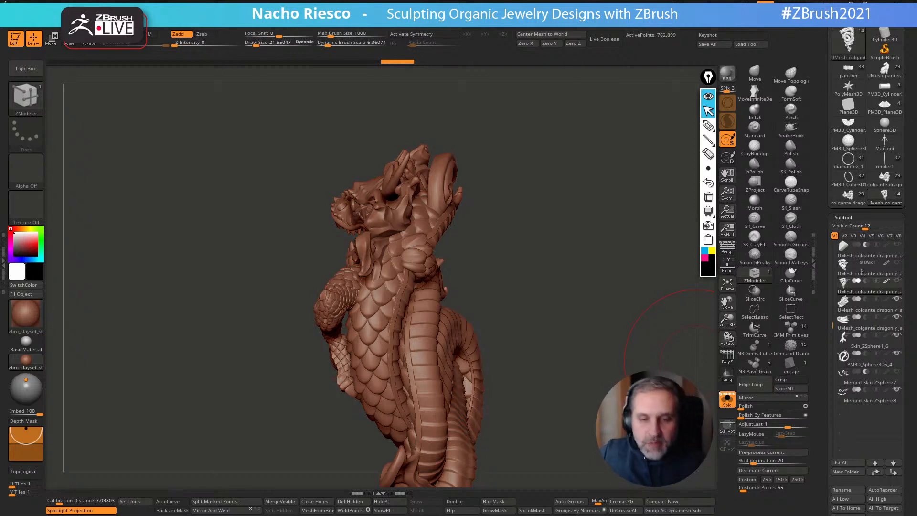
{"action": "left_click_drag", "start_coordinate": [581, 321], "coordinate": [663, 289]}
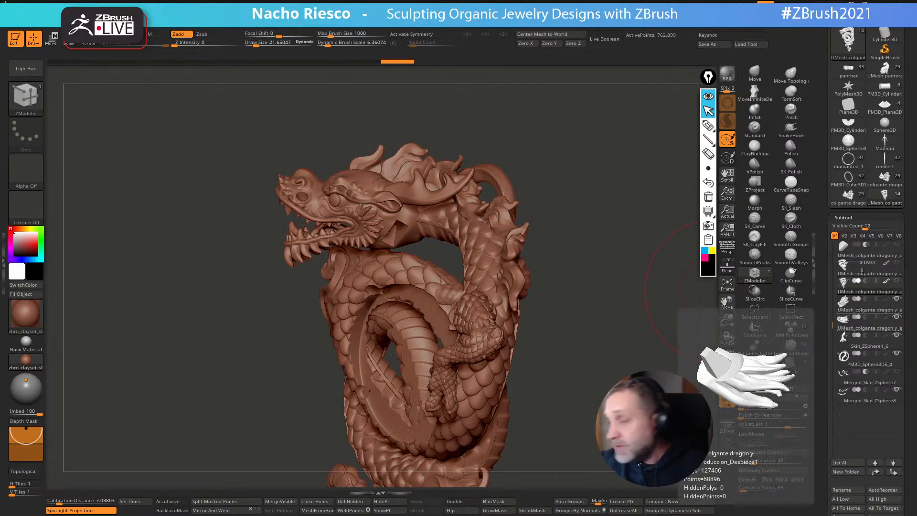
{"action": "left_click_drag", "start_coordinate": [577, 229], "coordinate": [616, 224], "text": "shift"}
{"action": "left_click_drag", "start_coordinate": [631, 270], "coordinate": [664, 303]}
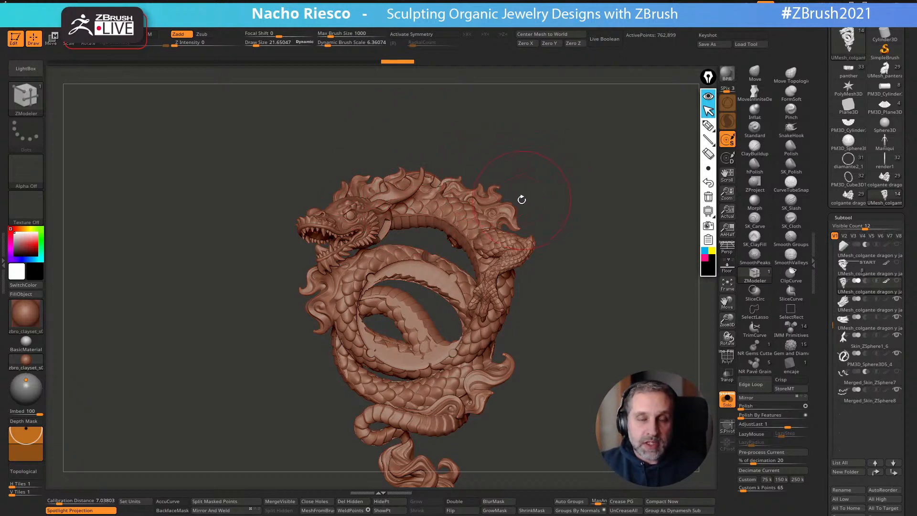
Bring up the sculptor's ArtStation portfolio in the browser, look through its artwork thumbnails, and put the window away
{"action": "mouse_move", "coordinate": [884, 181]}
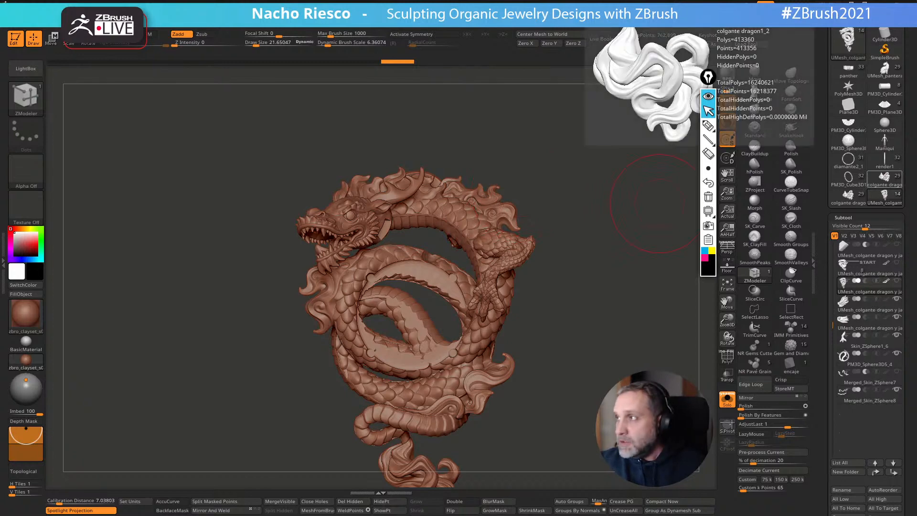
{"action": "left_click_drag", "start_coordinate": [916, 133], "coordinate": [167, 74]}
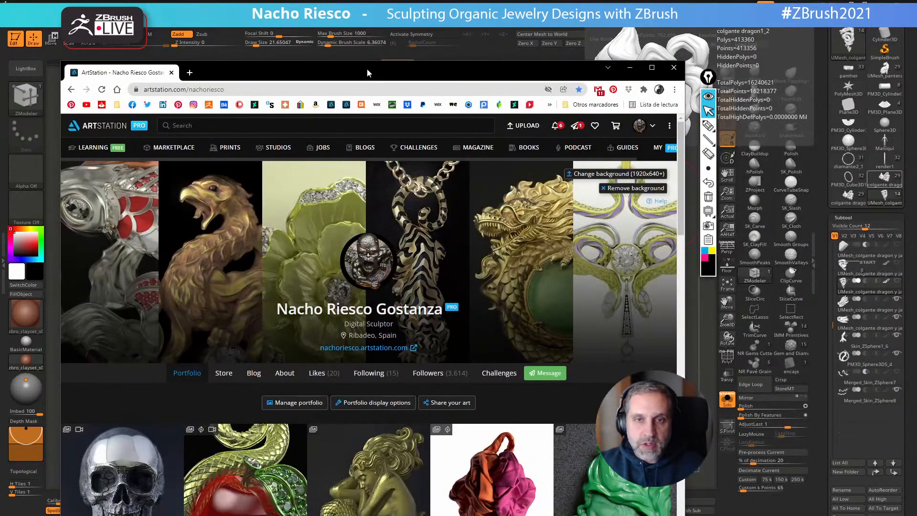
{"action": "left_click_drag", "start_coordinate": [366, 67], "coordinate": [397, 31]}
{"action": "scroll", "coordinate": [321, 337], "scroll_direction": "down", "scroll_amount": 4}
{"action": "scroll", "coordinate": [321, 330], "scroll_direction": "up", "scroll_amount": 1}
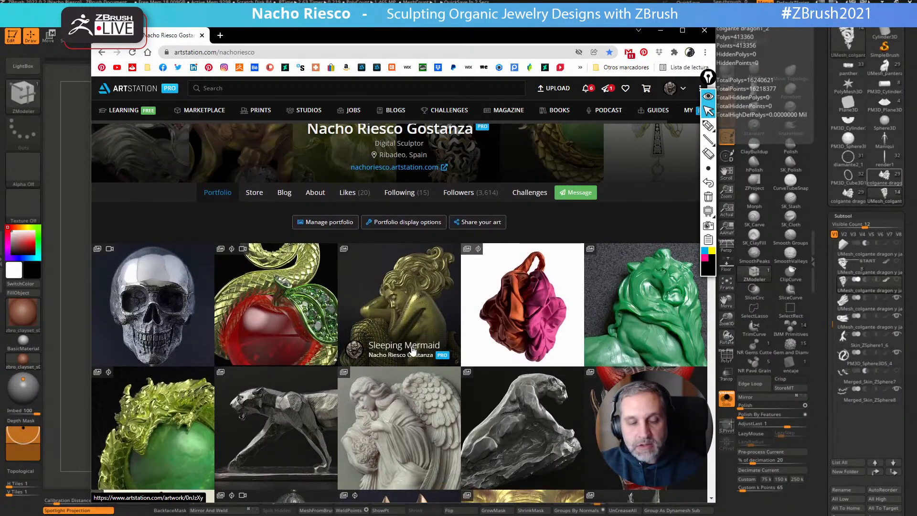
{"action": "scroll", "coordinate": [406, 351], "scroll_direction": "down", "scroll_amount": 3}
{"action": "scroll", "coordinate": [431, 356], "scroll_direction": "up", "scroll_amount": 1}
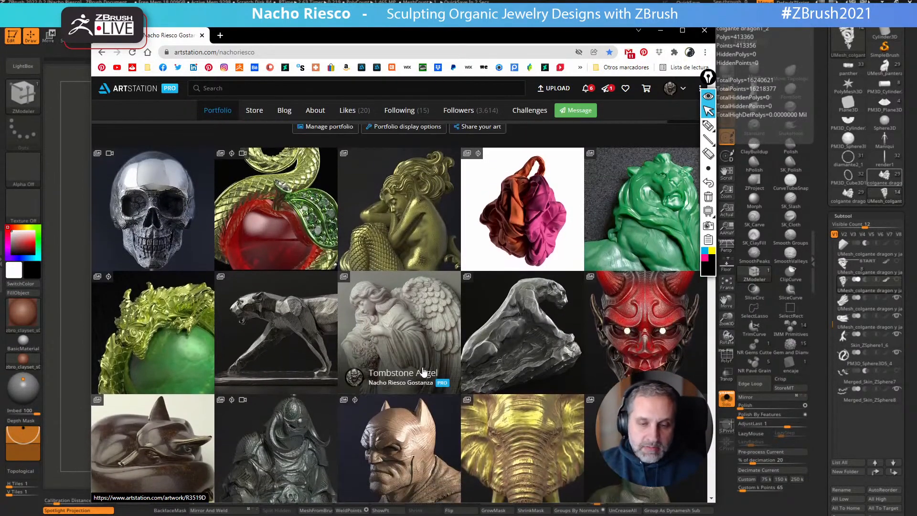
{"action": "scroll", "coordinate": [415, 368], "scroll_direction": "down", "scroll_amount": 1}
{"action": "scroll", "coordinate": [382, 341], "scroll_direction": "up", "scroll_amount": 5}
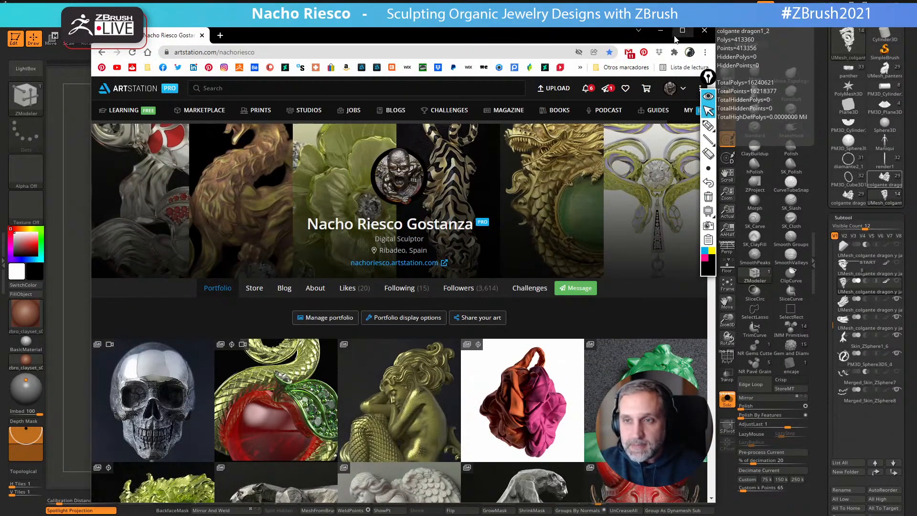
{"action": "left_click", "coordinate": [704, 32]}
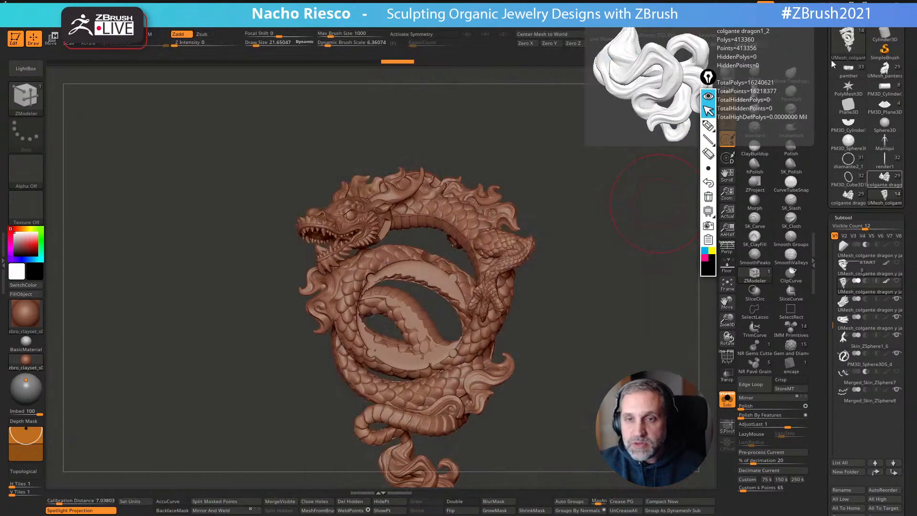
Bring up the sculptor's Instagram profile in the browser, view its highlights and videos, and return to ZBrush
{"action": "left_click_drag", "start_coordinate": [916, 103], "coordinate": [243, 70]}
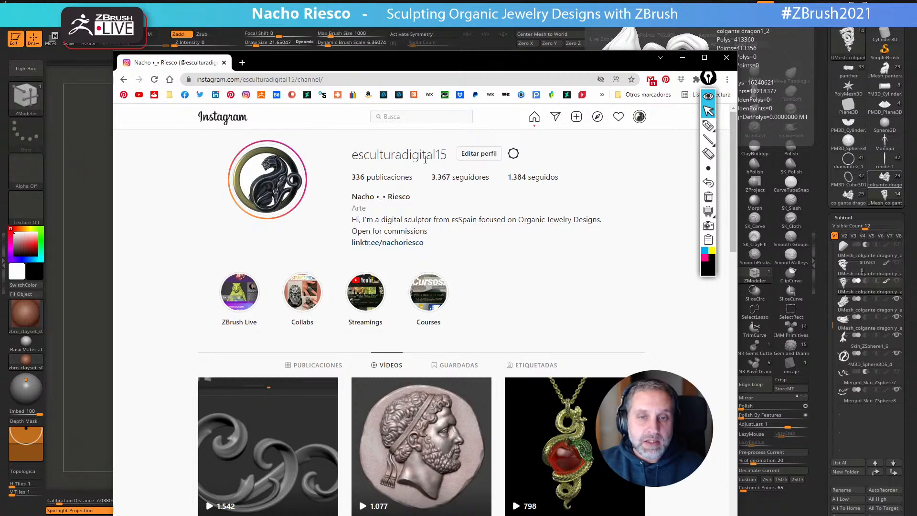
{"action": "scroll", "coordinate": [334, 227], "scroll_direction": "down", "scroll_amount": 6}
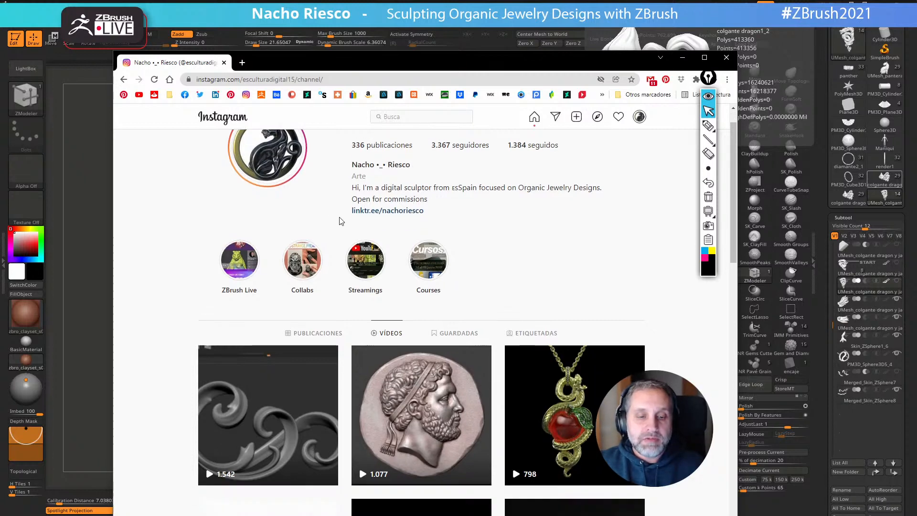
{"action": "scroll", "coordinate": [353, 239], "scroll_direction": "down", "scroll_amount": 2}
{"action": "scroll", "coordinate": [534, 175], "scroll_direction": "up", "scroll_amount": 3}
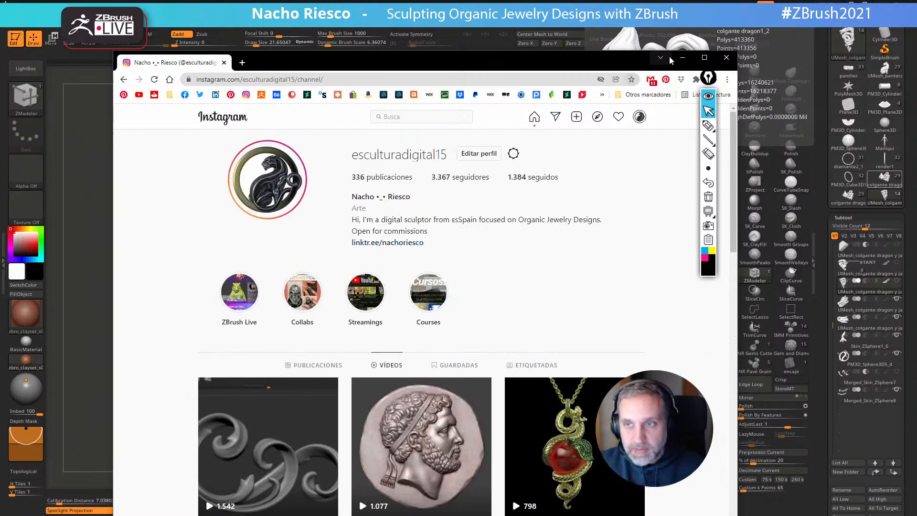
{"action": "left_click", "coordinate": [683, 58]}
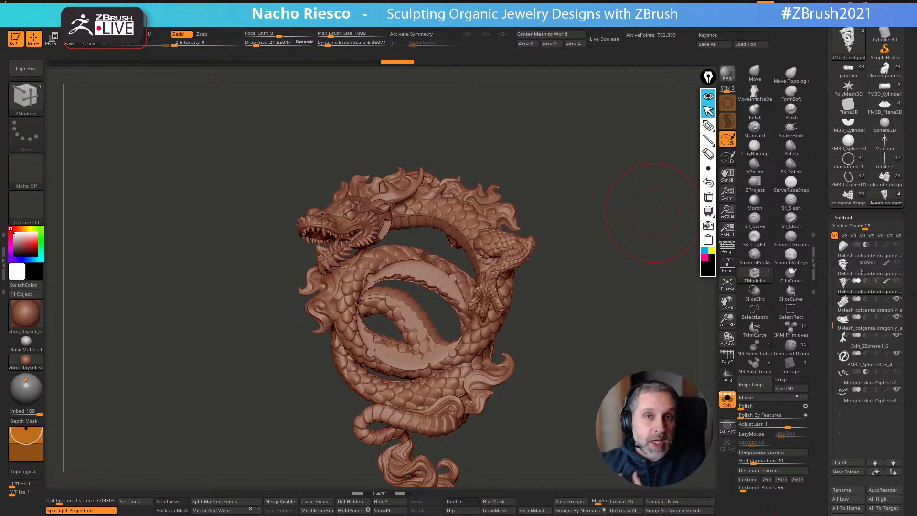
{"action": "left_click_drag", "start_coordinate": [563, 122], "coordinate": [595, 181]}
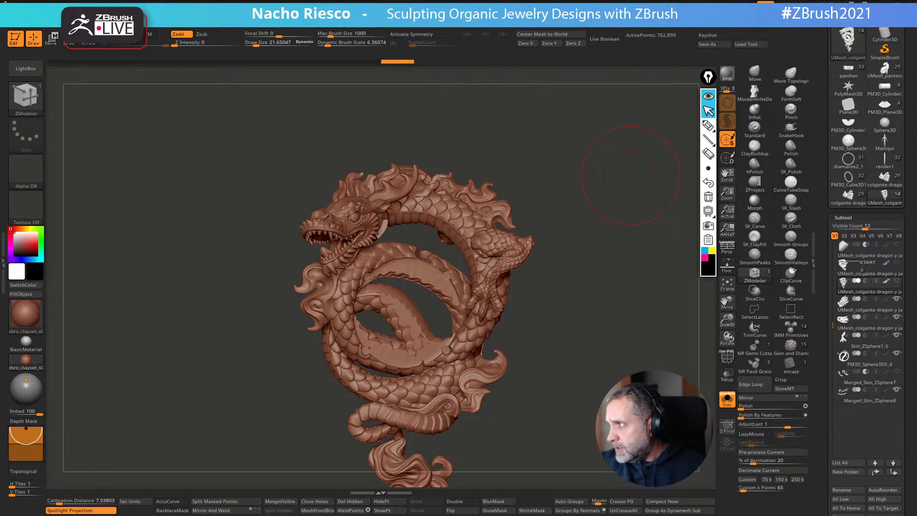
{"action": "mouse_move", "coordinate": [552, 303]}
{"action": "left_mouse_down"}
{"action": "mouse_move", "coordinate": [555, 343]}
{"action": "mouse_move", "coordinate": [571, 352]}
{"action": "mouse_move", "coordinate": [581, 384]}
{"action": "mouse_move", "coordinate": [577, 360]}
{"action": "mouse_move", "coordinate": [592, 380]}
{"action": "mouse_move", "coordinate": [560, 305]}
{"action": "left_mouse_up"}
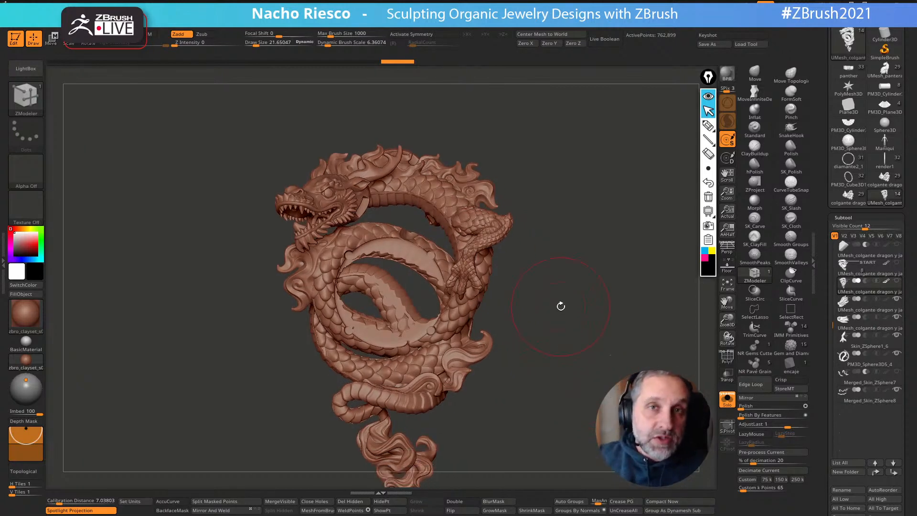